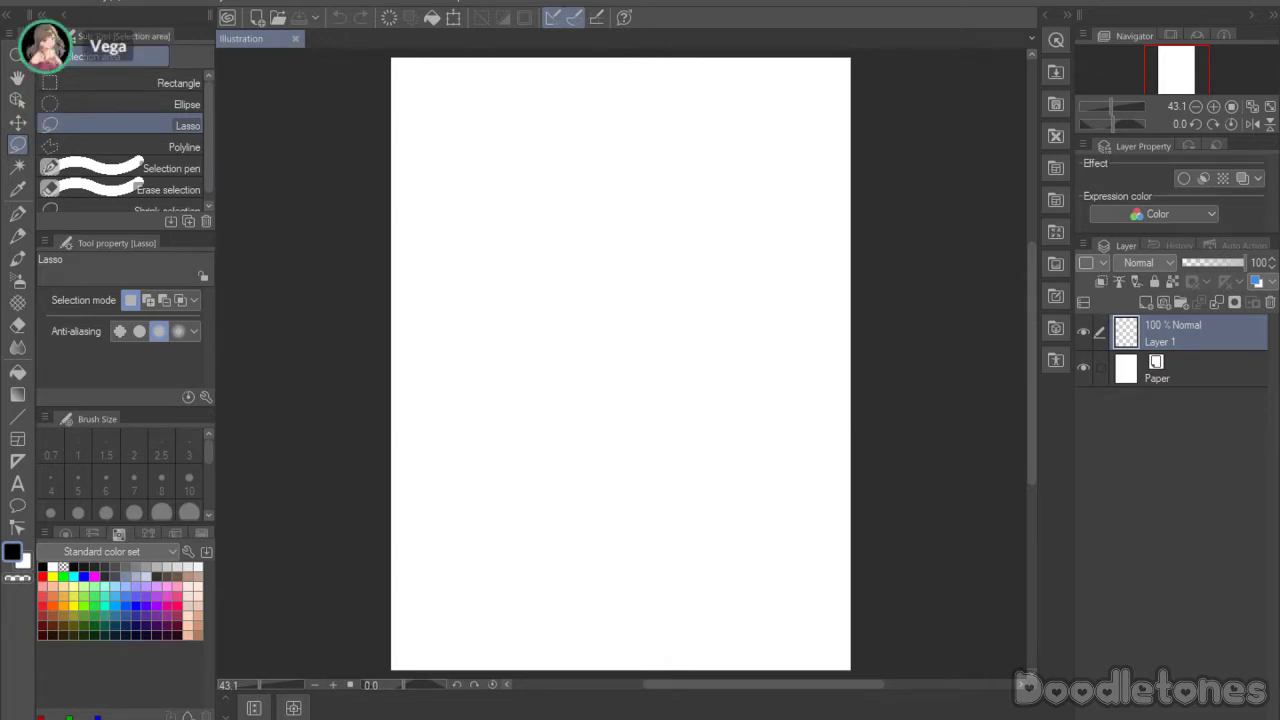
Step: Sketch a rough red circle for the head in the upper part of the page with the Opaque watercolor brush, size 6
key(b)
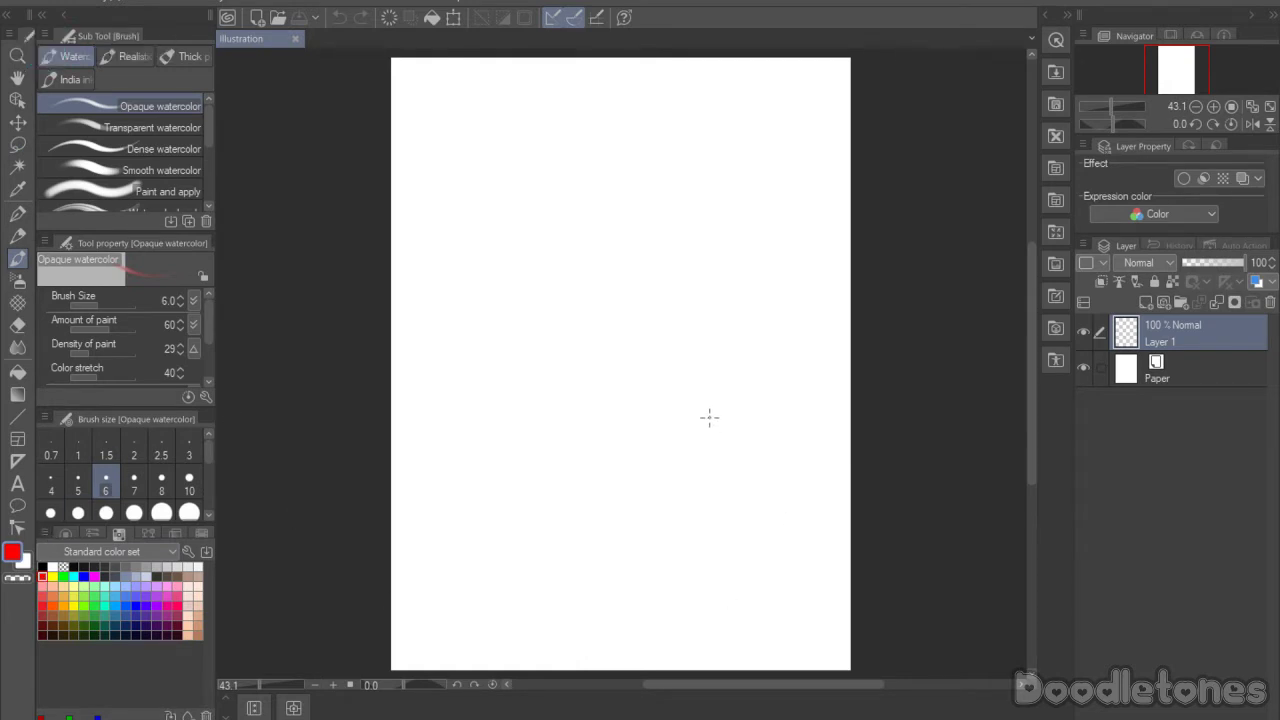
scroll(566, 209, up, 2)
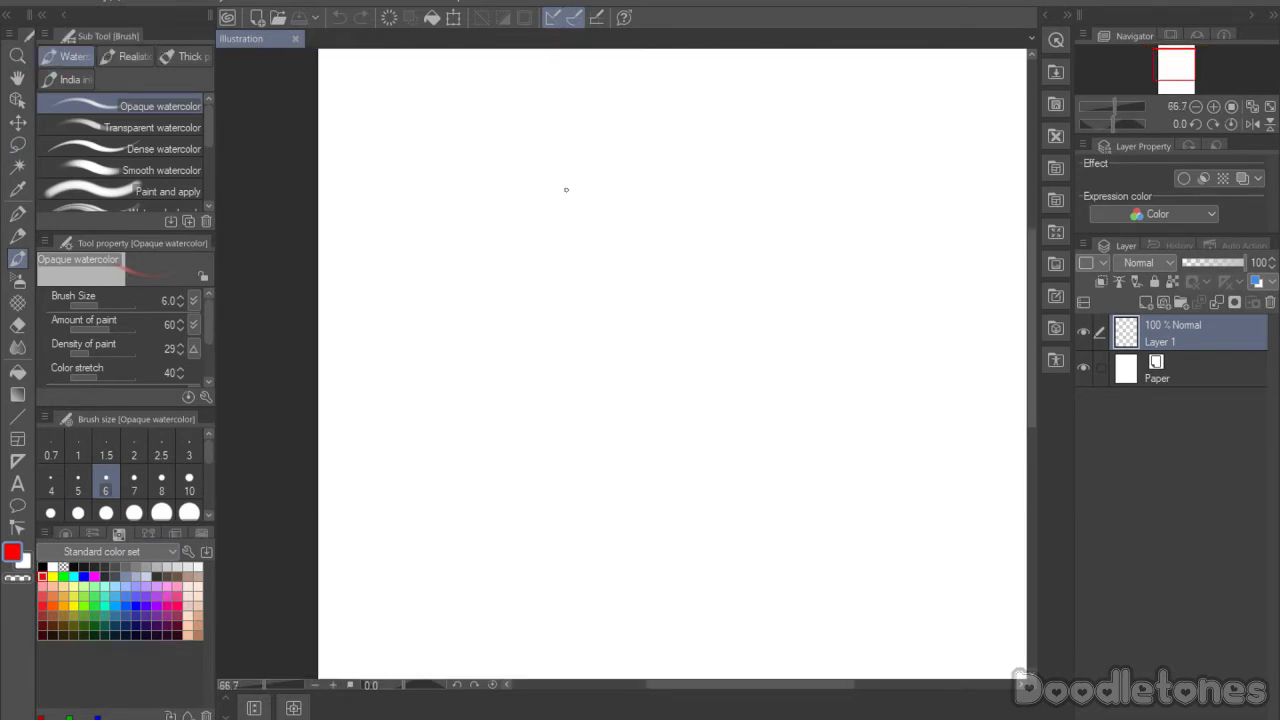
drag(1030, 285, 1029, 245)
drag(672, 688, 700, 692)
scroll(700, 700, left, 1)
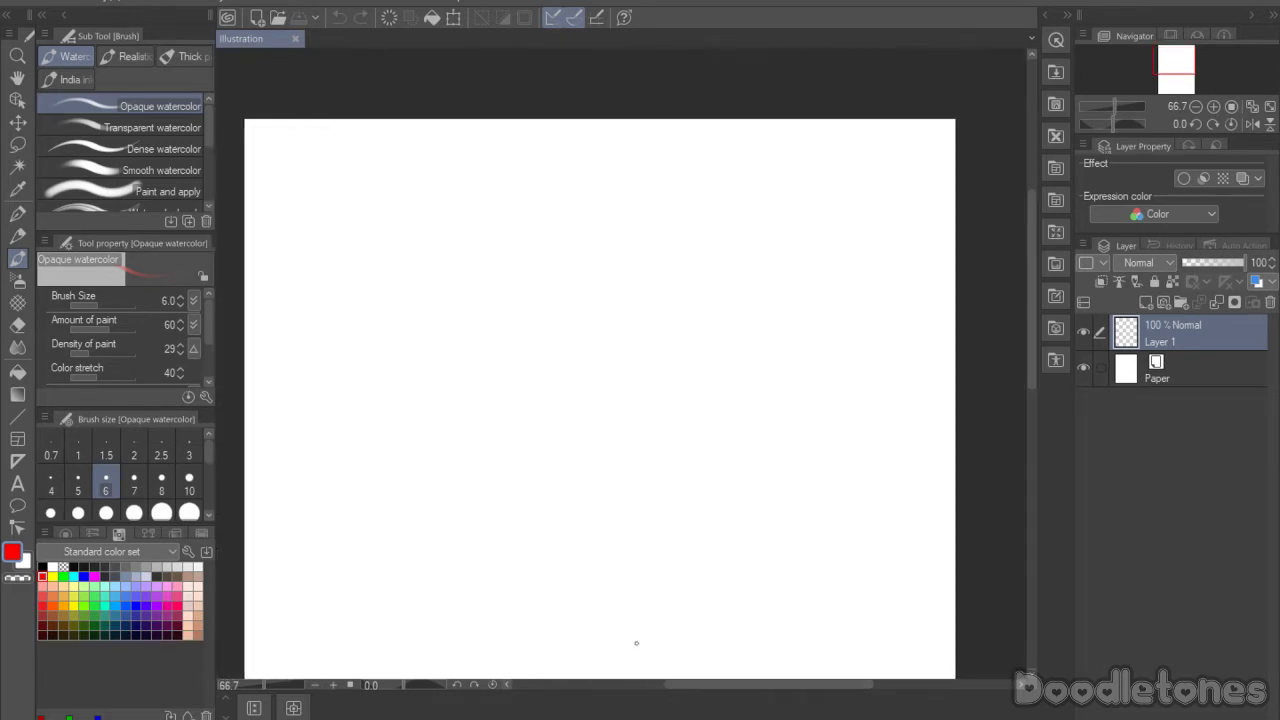
scroll(597, 229, down, 2)
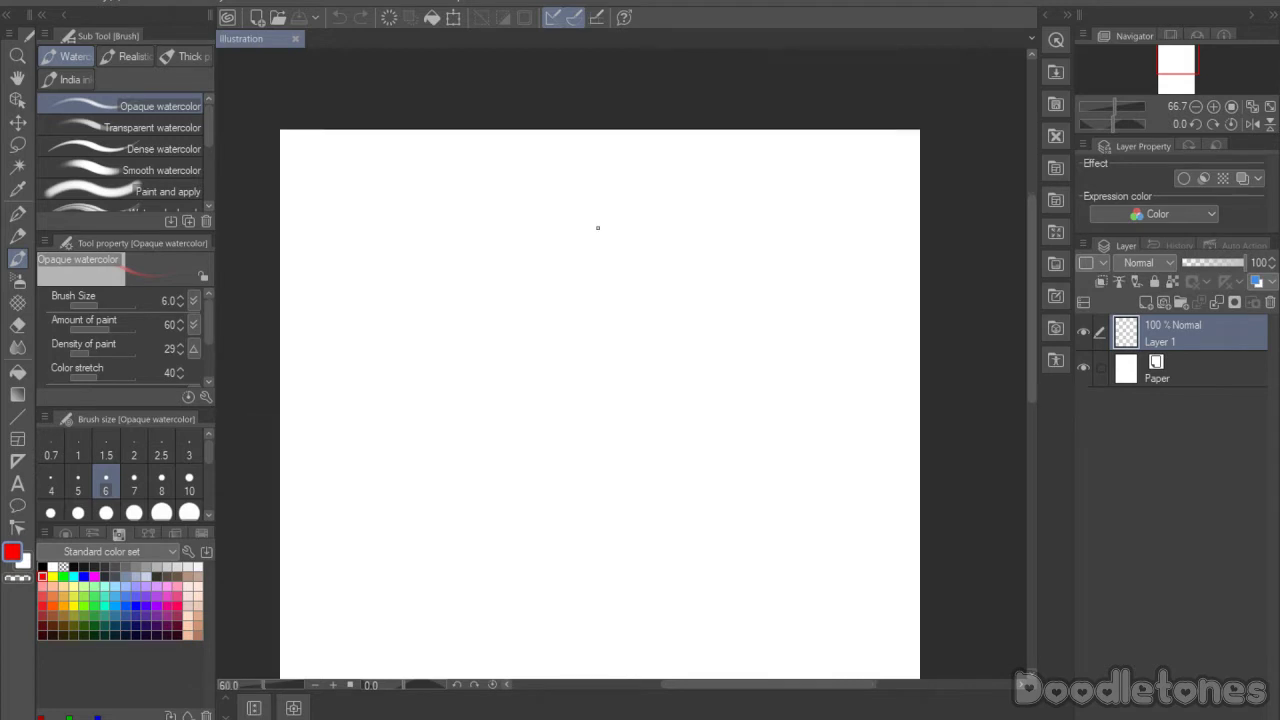
scroll(583, 194, up, 4)
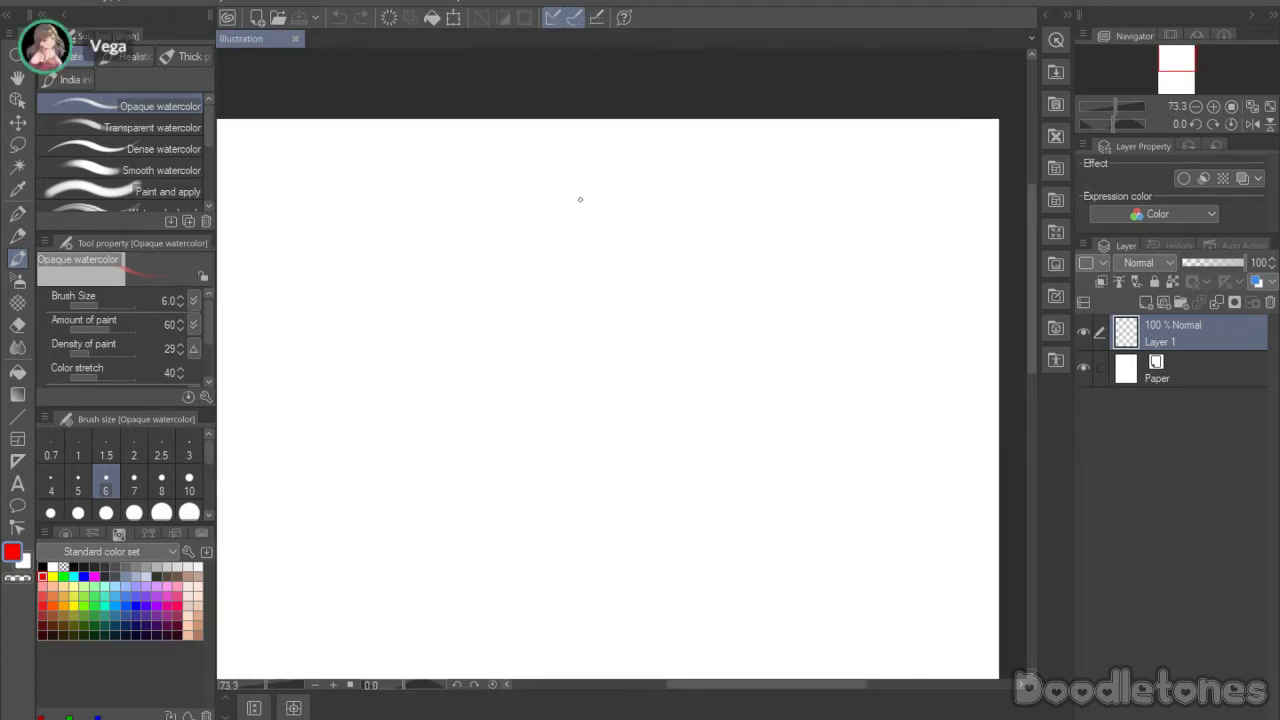
scroll(1030, 231, down, 1)
scroll(727, 690, left, 1)
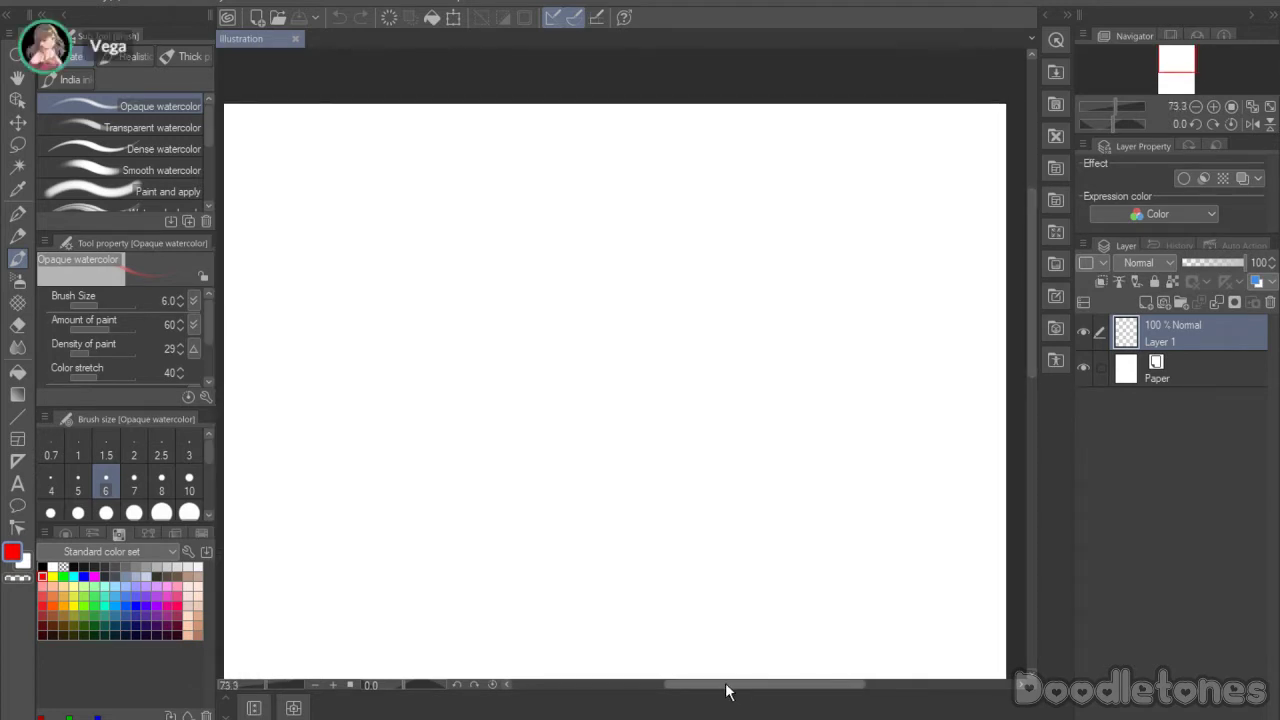
scroll(727, 690, left, 1)
mouse_move(630, 243)
mouse_down()
mouse_move(570, 333)
mouse_move(575, 395)
mouse_move(614, 431)
mouse_move(631, 423)
mouse_up()
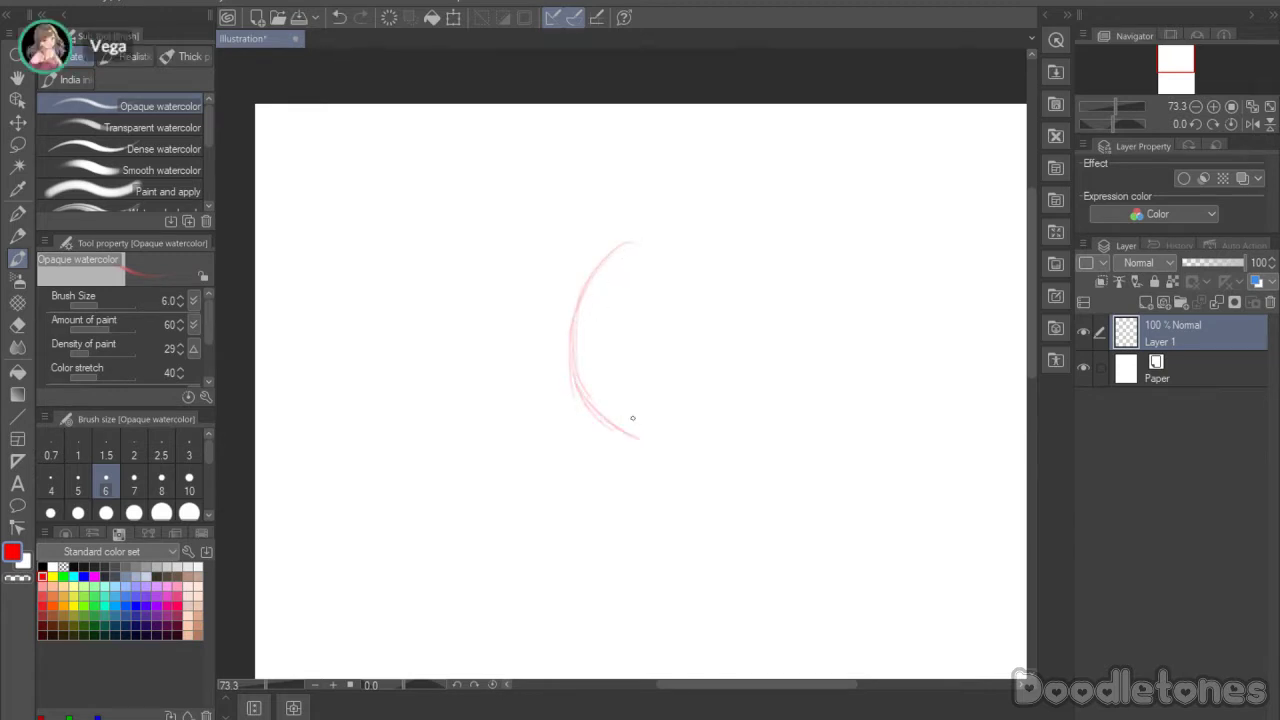
mouse_move(576, 355)
mouse_down()
mouse_move(574, 251)
mouse_move(683, 231)
mouse_move(738, 248)
mouse_move(712, 240)
mouse_move(762, 285)
mouse_move(782, 365)
mouse_up()
mouse_move(781, 308)
mouse_down()
mouse_move(768, 407)
mouse_move(770, 333)
mouse_move(762, 406)
mouse_up()
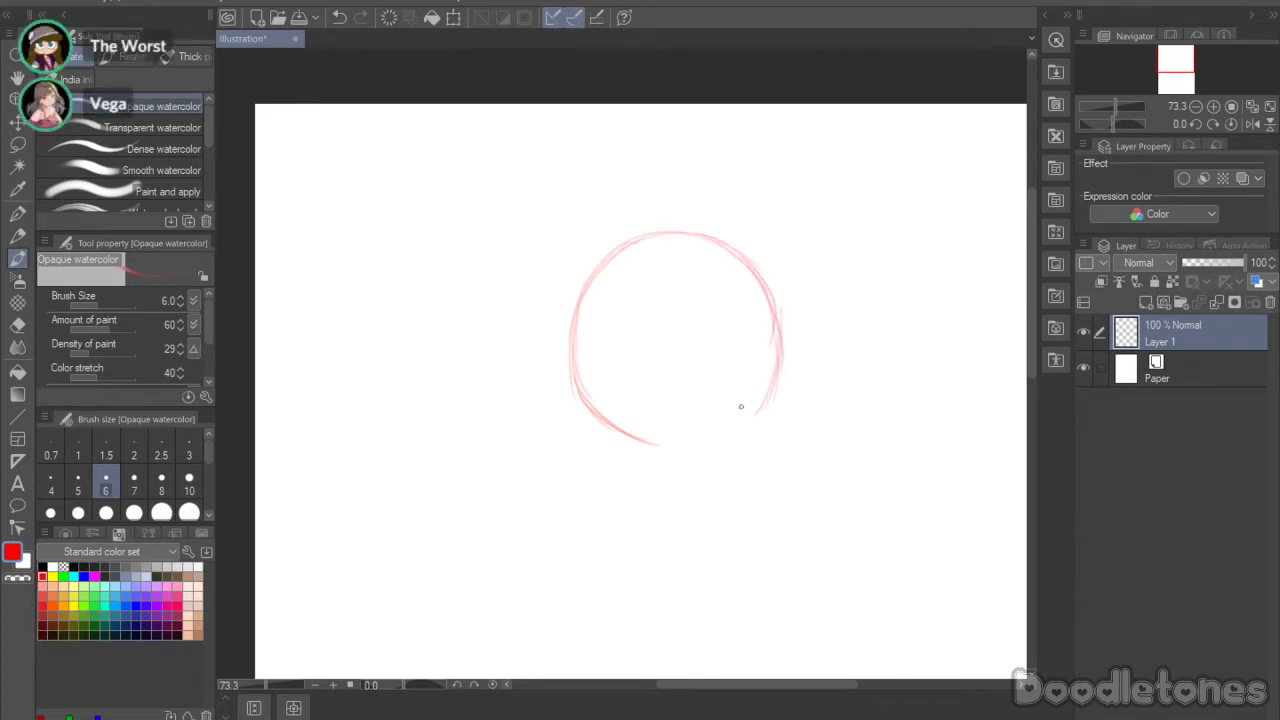
mouse_move(778, 360)
mouse_down()
mouse_move(736, 432)
mouse_move(636, 442)
mouse_up()
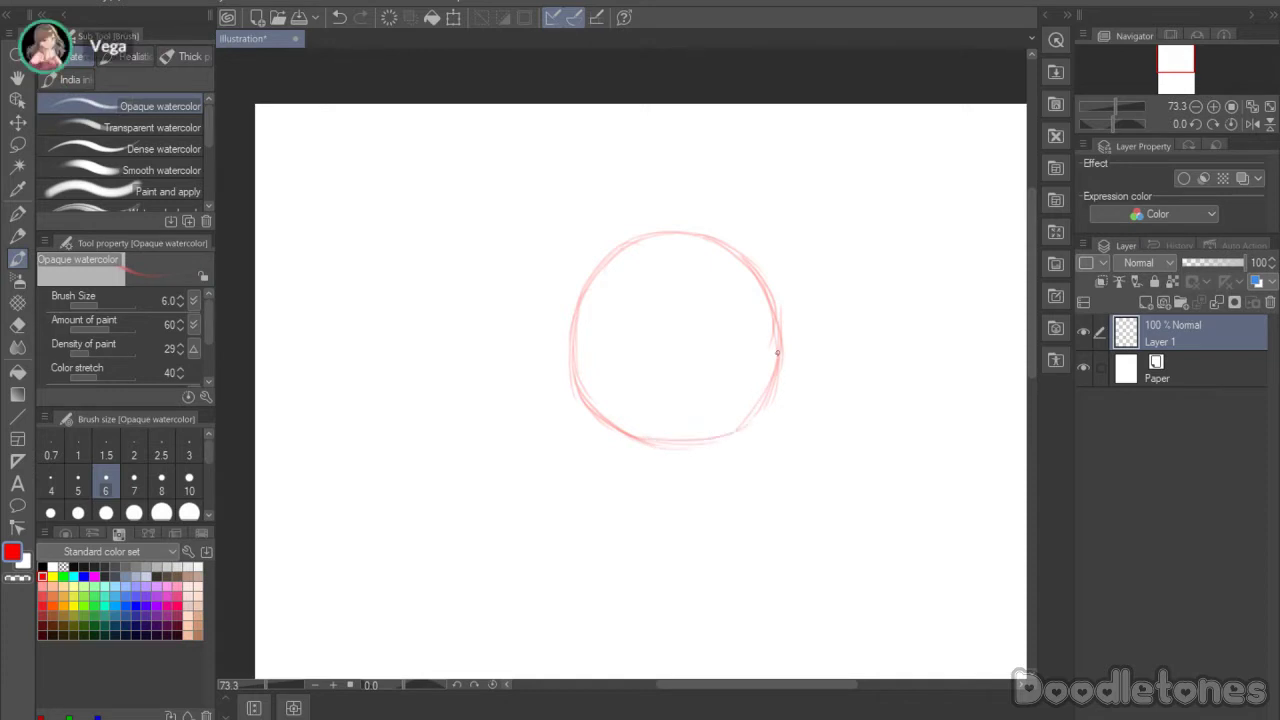
mouse_move(777, 348)
mouse_down()
mouse_move(755, 417)
mouse_move(772, 360)
mouse_move(733, 410)
mouse_move(674, 441)
mouse_move(760, 409)
mouse_up()
drag(688, 444, 748, 428)
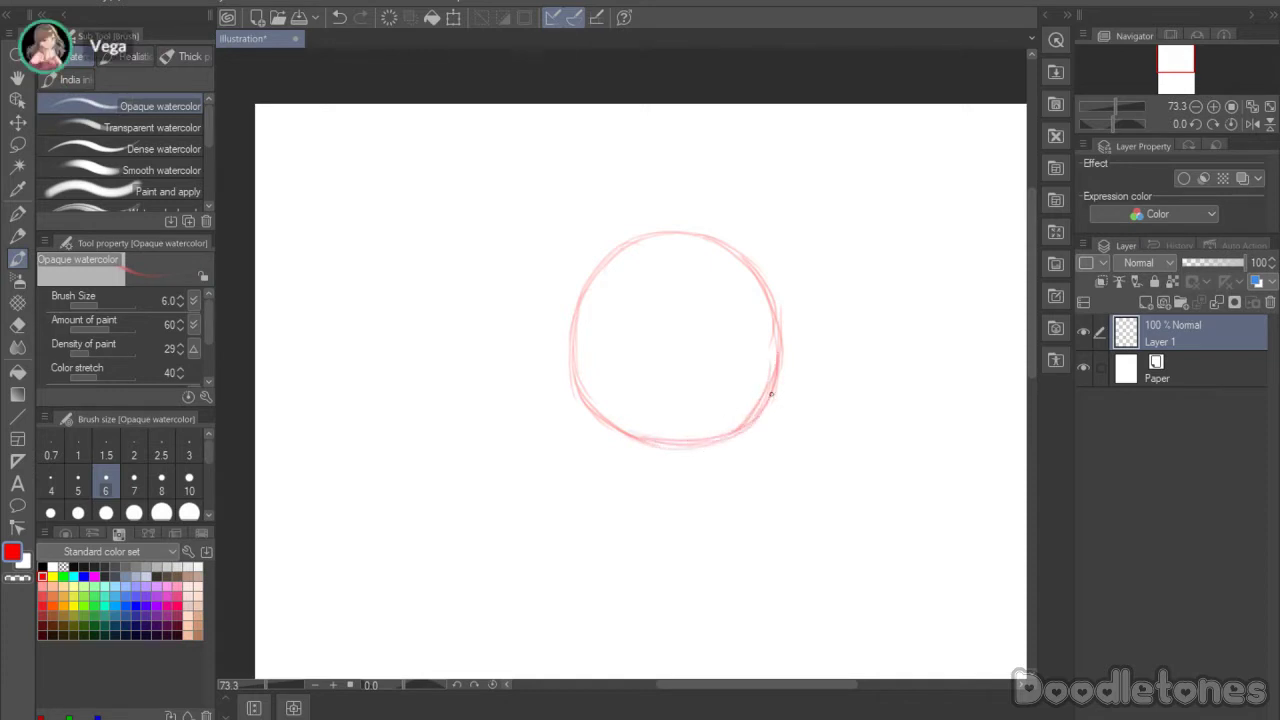
Step: Reinforce the head circle with more strokes along its right side, upper curve and bottom edge
drag(757, 270, 782, 390)
mouse_move(771, 298)
mouse_down()
mouse_move(762, 417)
mouse_move(773, 391)
mouse_move(753, 421)
mouse_up()
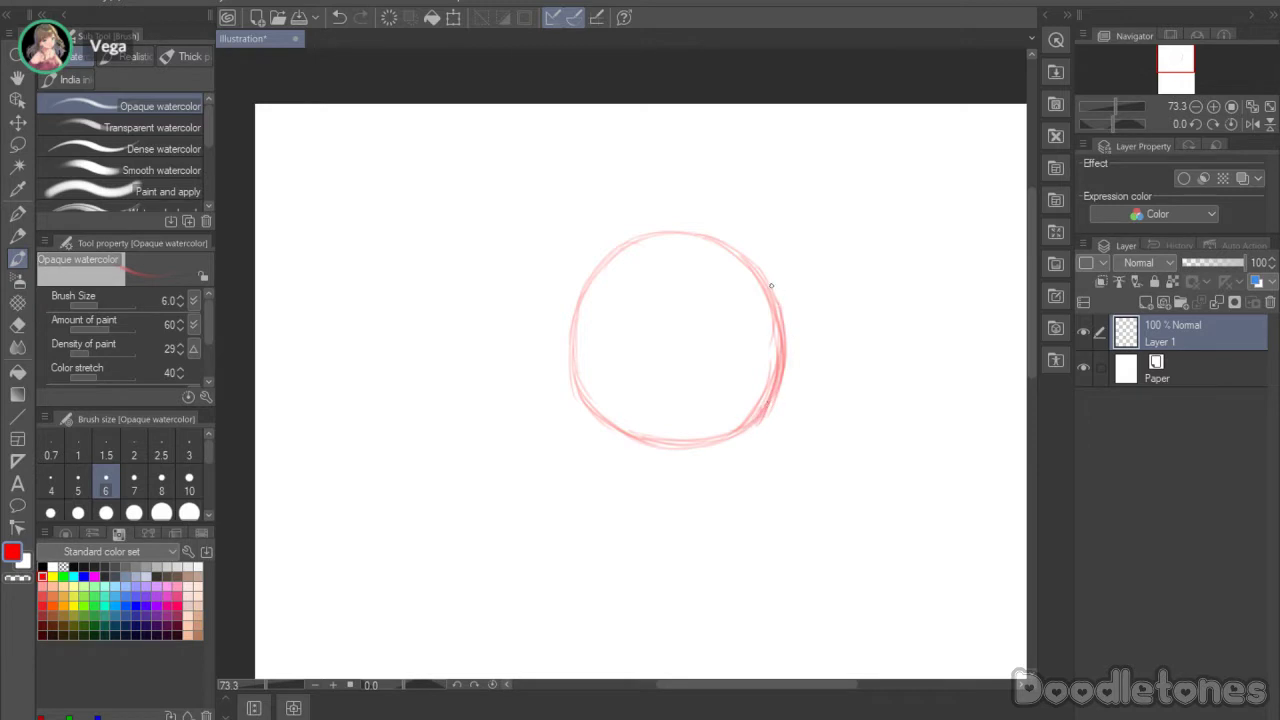
mouse_move(746, 262)
mouse_down()
mouse_move(704, 236)
mouse_move(726, 248)
mouse_up()
mouse_move(593, 279)
mouse_down()
mouse_move(671, 237)
mouse_move(632, 237)
mouse_move(609, 270)
mouse_up()
mouse_move(572, 330)
mouse_down()
mouse_move(576, 393)
mouse_move(584, 298)
mouse_move(595, 377)
mouse_move(579, 395)
mouse_move(576, 377)
mouse_move(658, 434)
mouse_move(590, 412)
mouse_move(709, 440)
mouse_move(670, 436)
mouse_move(756, 420)
mouse_up()
mouse_move(782, 338)
mouse_down()
mouse_move(721, 447)
mouse_move(641, 441)
mouse_move(582, 403)
mouse_move(651, 448)
mouse_move(617, 426)
mouse_move(683, 444)
mouse_move(667, 450)
mouse_move(706, 448)
mouse_up()
drag(589, 411, 578, 376)
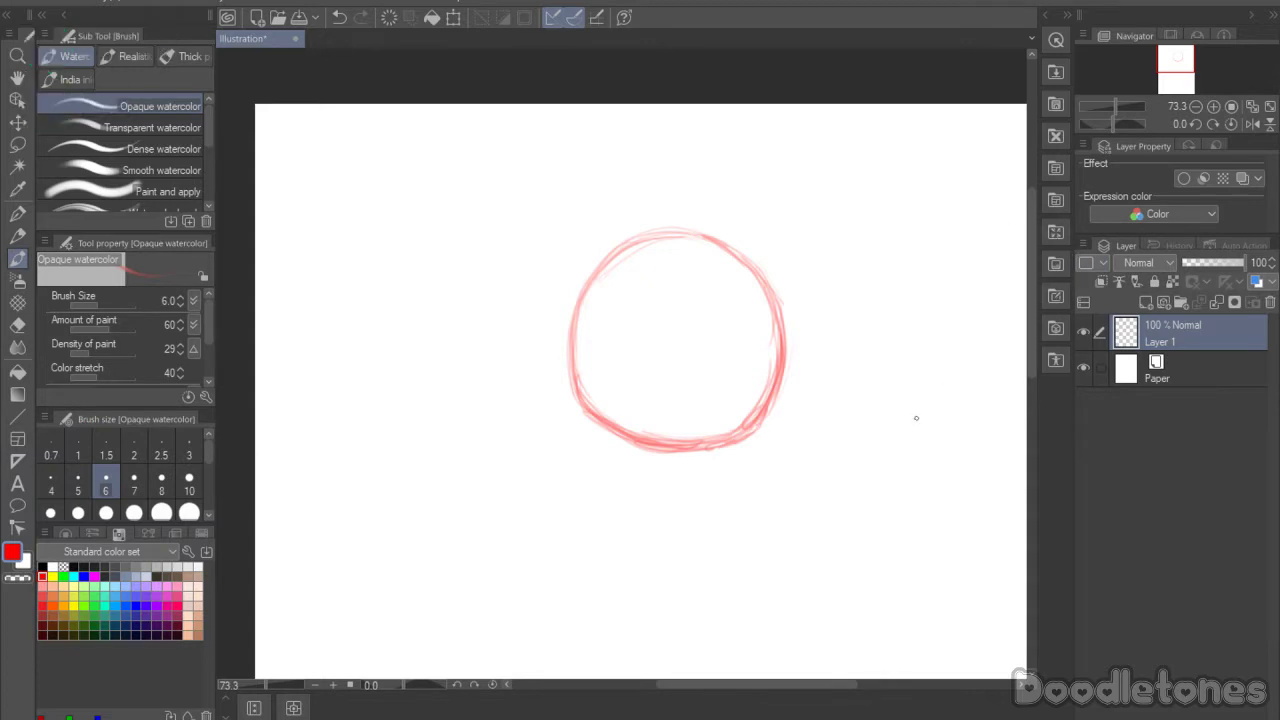
Step: Clean up the stray sketch lines along the circle's lower-left and bottom inner edge with the Hard eraser
drag(714, 686, 744, 686)
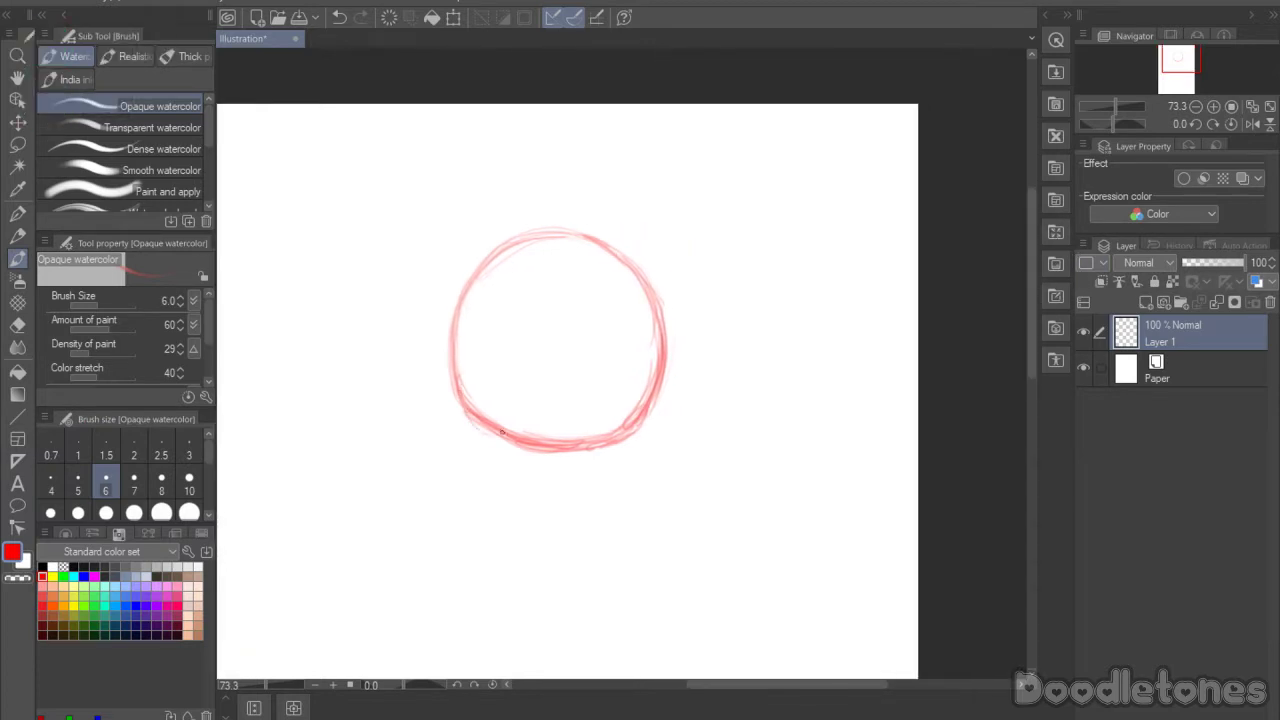
key(e)
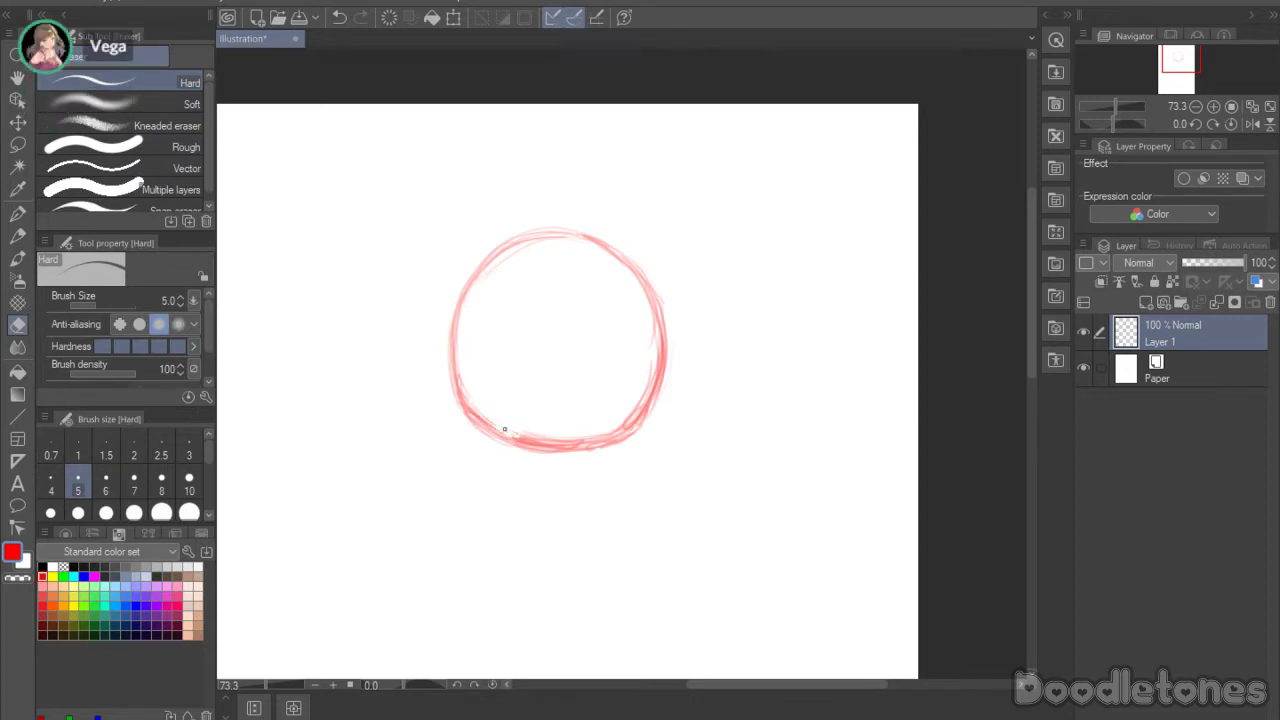
drag(473, 401, 458, 379)
drag(516, 433, 578, 437)
Step: Darken the circle's upper arc with the Opaque watercolor brush and erase the stray lines just above it
click(17, 258)
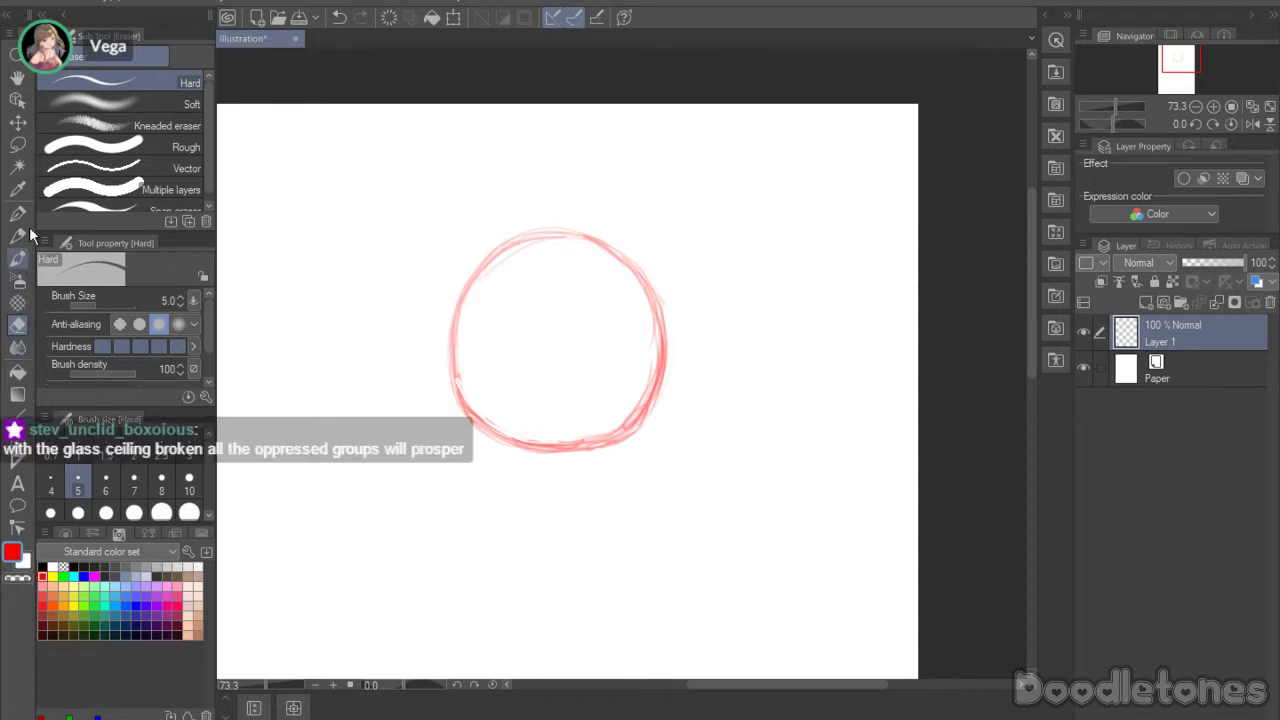
mouse_move(509, 256)
mouse_down()
mouse_move(584, 238)
mouse_move(622, 260)
mouse_up()
mouse_move(543, 238)
mouse_down()
mouse_move(600, 251)
mouse_move(649, 294)
mouse_up()
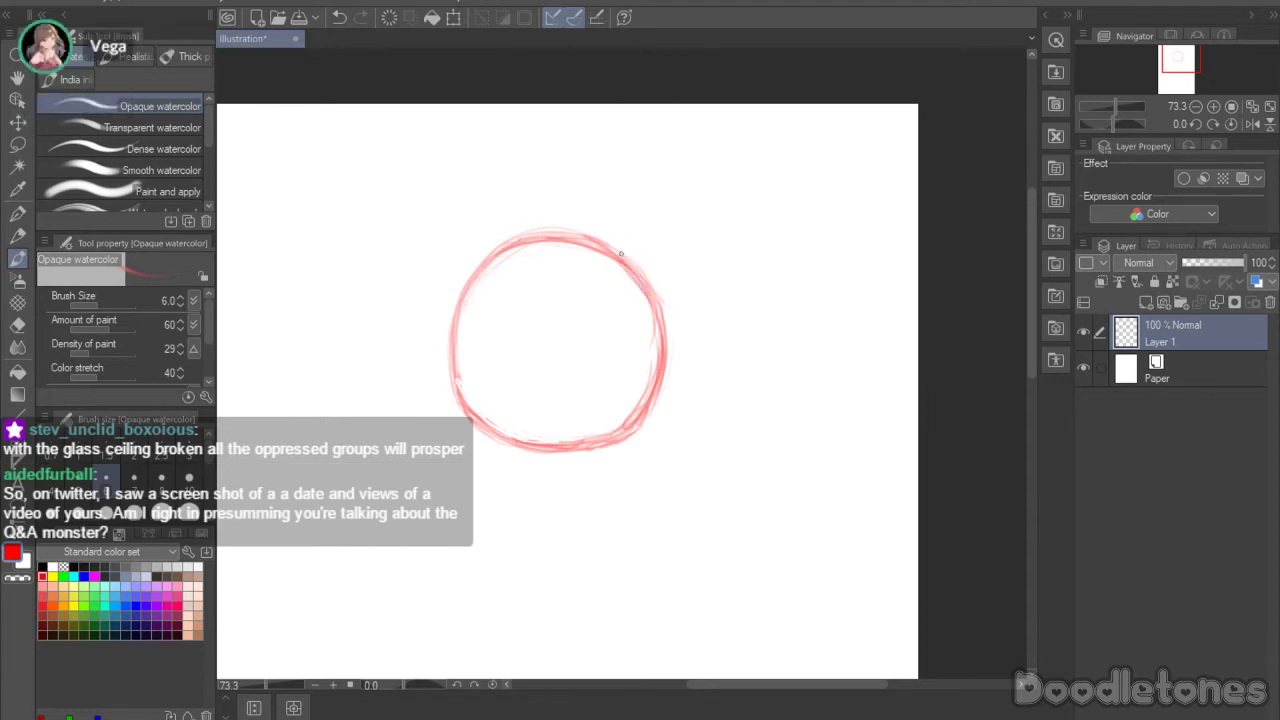
drag(478, 270, 592, 241)
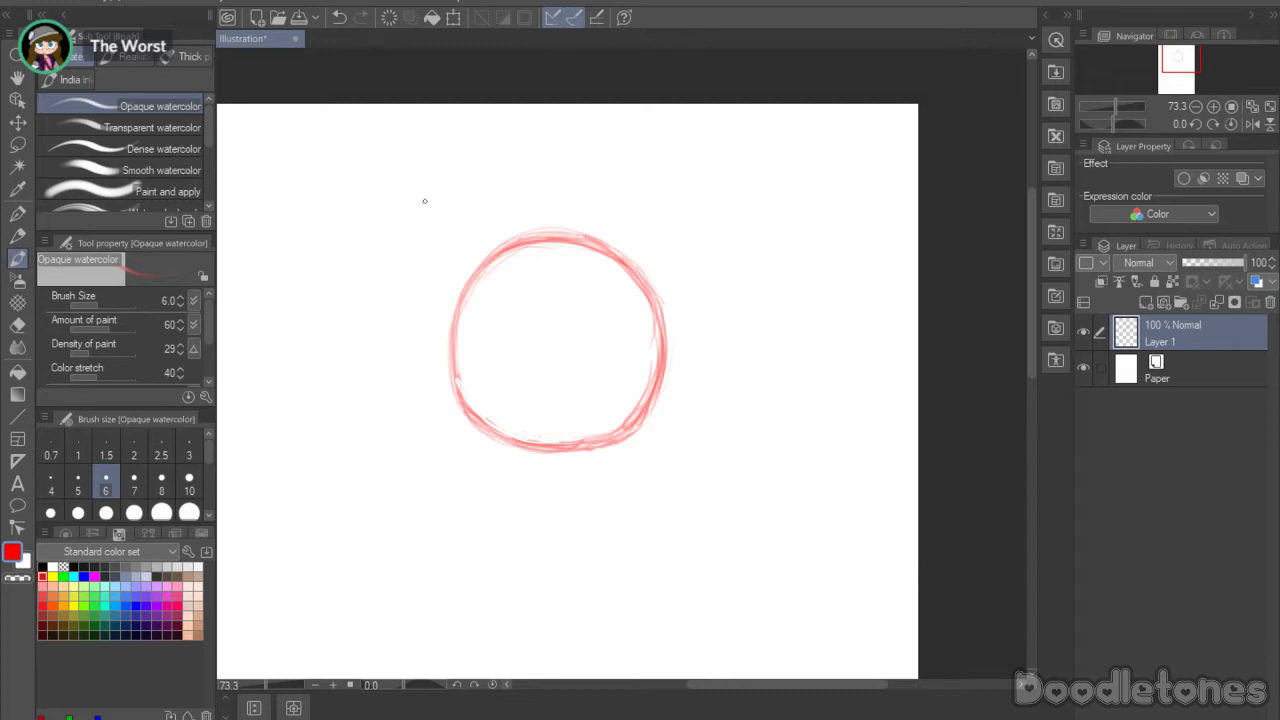
key(e)
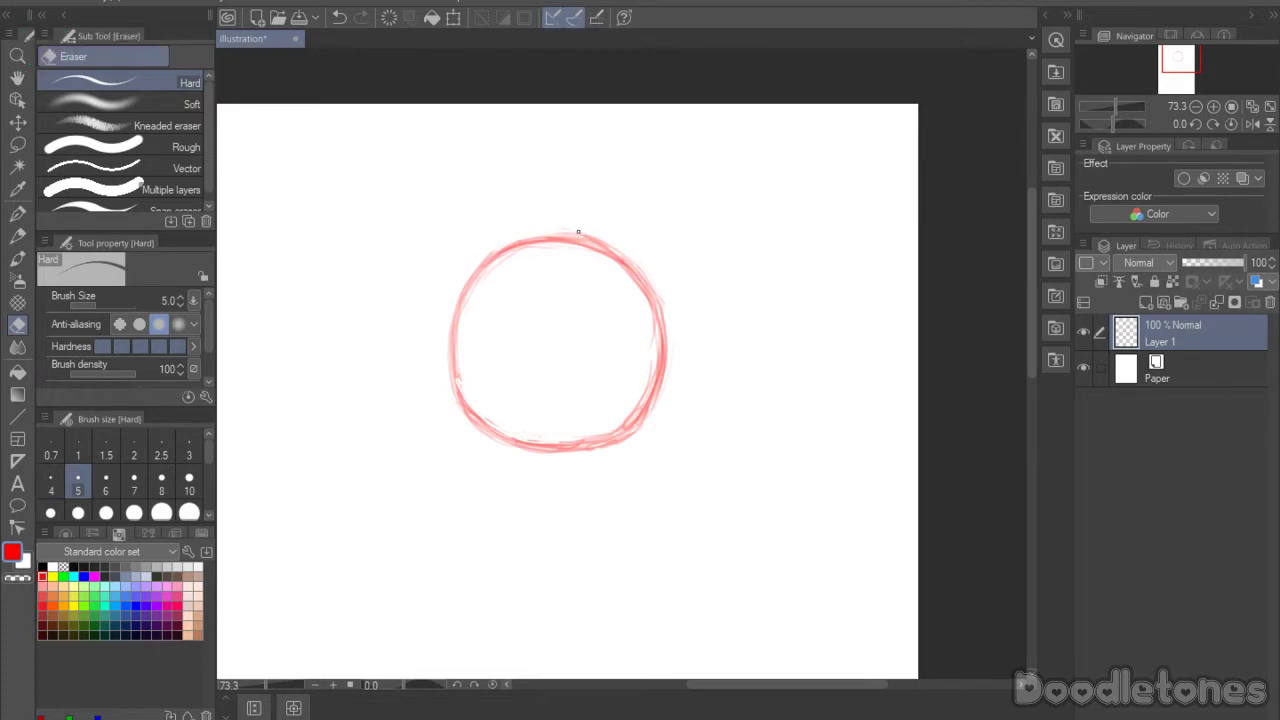
drag(570, 231, 623, 250)
Step: Thicken the circle's lower-right, right and left contours with overlapping Opaque watercolor strokes to even out its shape
click(17, 258)
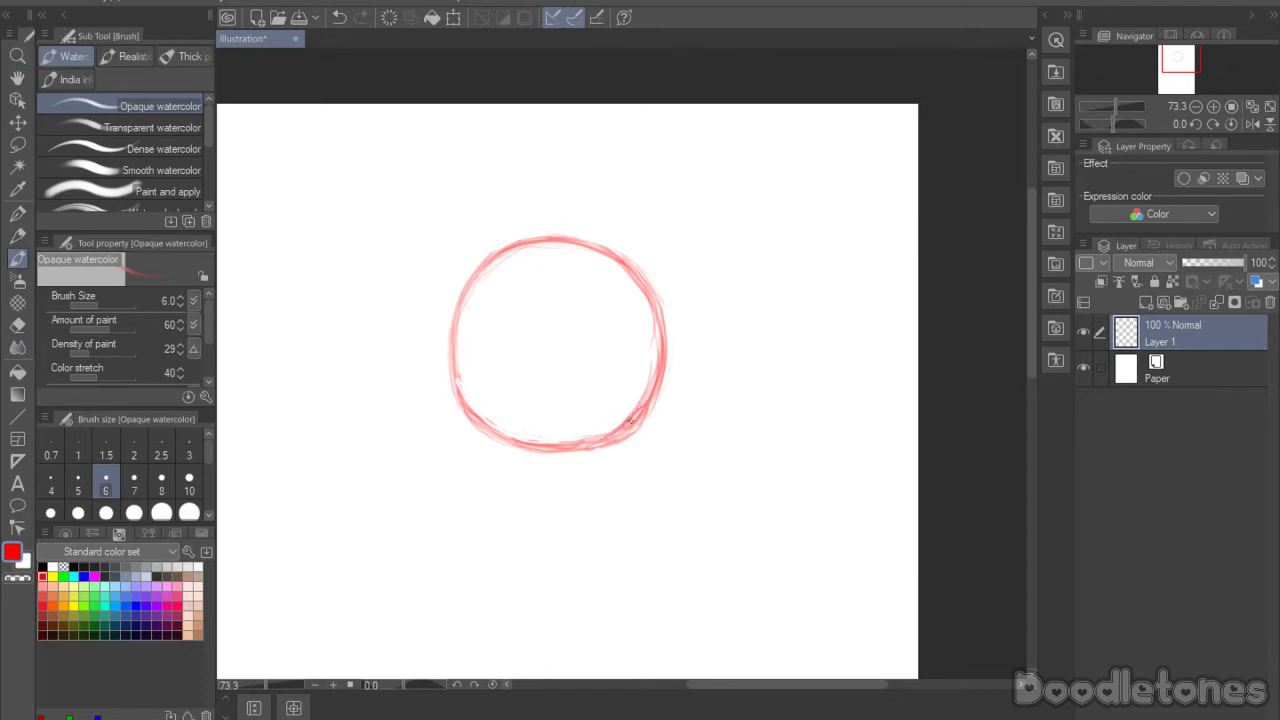
drag(630, 420, 590, 441)
drag(655, 388, 578, 451)
mouse_move(657, 302)
mouse_down()
mouse_move(664, 348)
mouse_move(646, 408)
mouse_up()
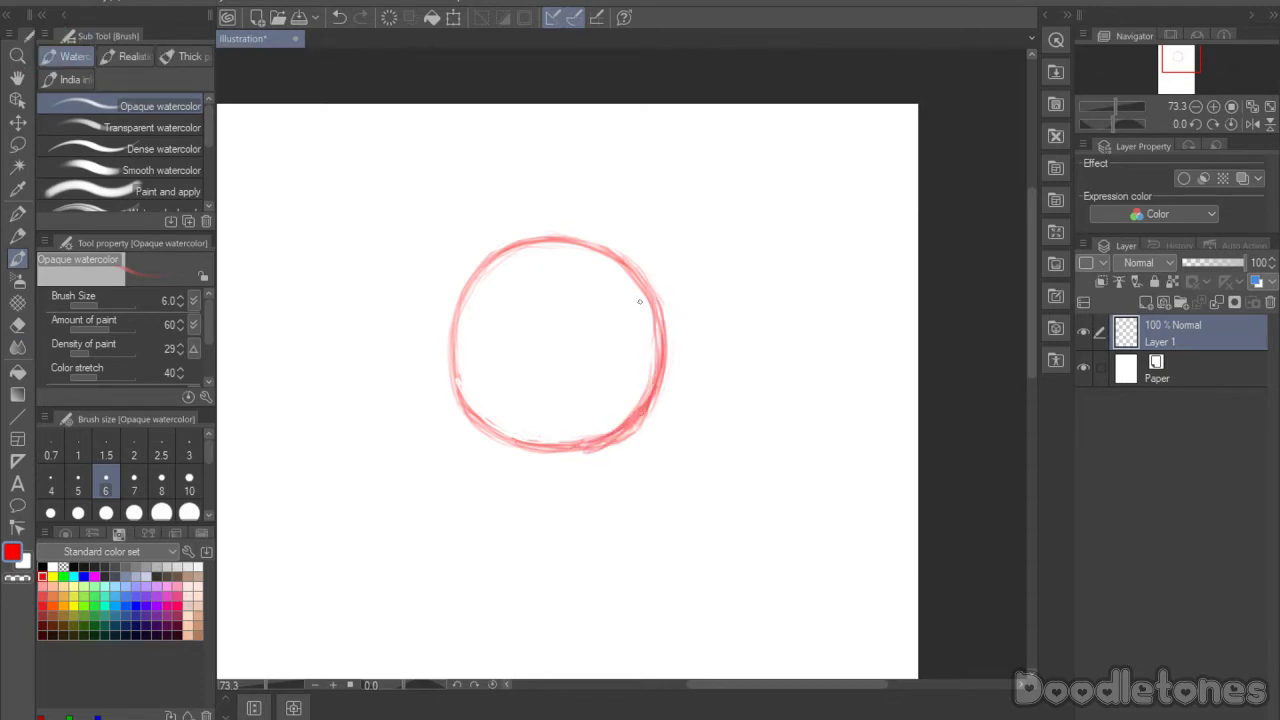
drag(642, 281, 662, 376)
drag(630, 266, 660, 356)
drag(626, 266, 662, 318)
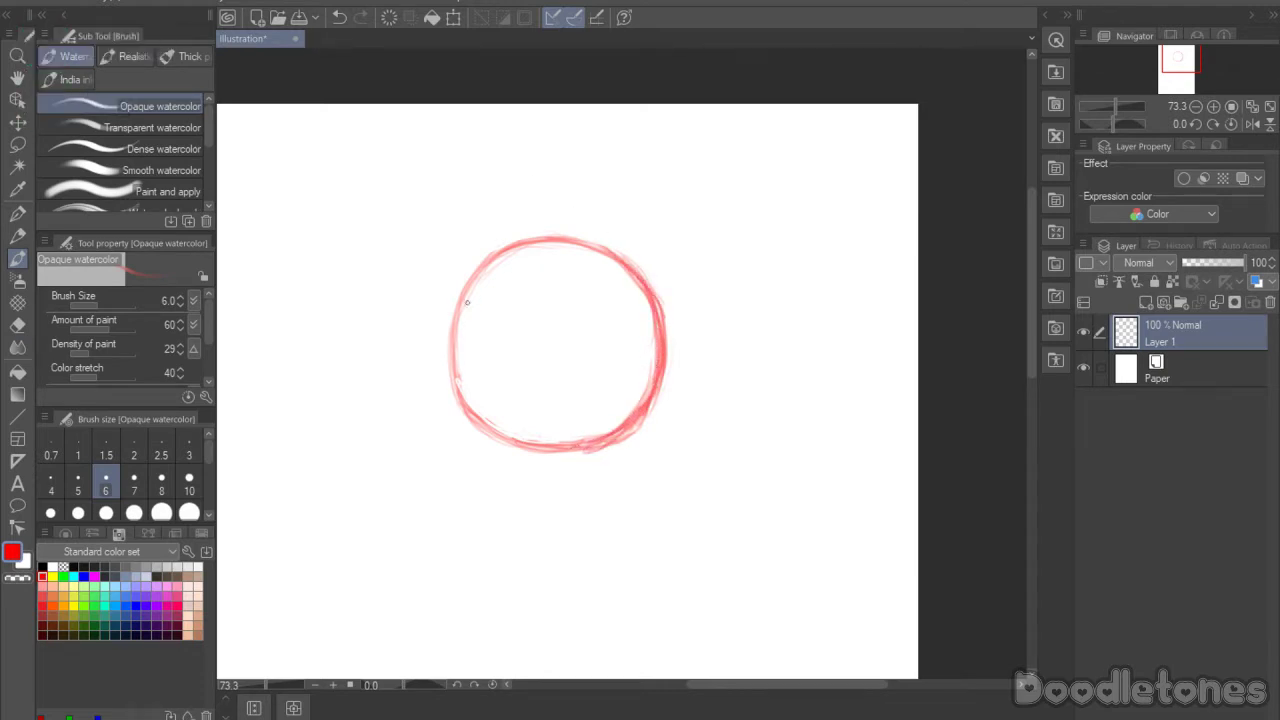
mouse_move(466, 292)
mouse_down()
mouse_move(452, 402)
mouse_move(451, 334)
mouse_move(490, 434)
mouse_up()
drag(452, 380, 492, 432)
drag(480, 428, 513, 446)
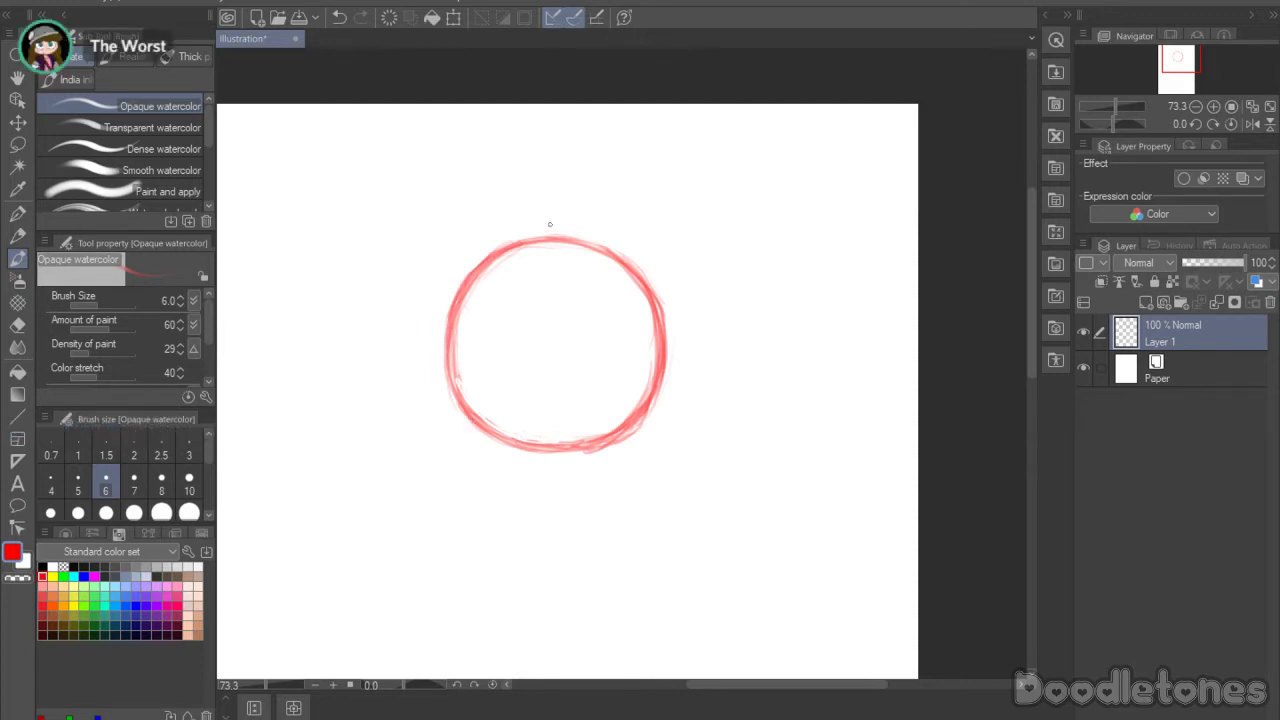
Step: Draw a curved vertical center line right of the head's middle and a curved horizontal eye line across its lower half
mouse_move(571, 262)
mouse_down()
mouse_move(596, 426)
mouse_move(601, 376)
mouse_move(603, 405)
mouse_up()
mouse_move(571, 258)
mouse_down()
mouse_move(597, 328)
mouse_move(596, 429)
mouse_up()
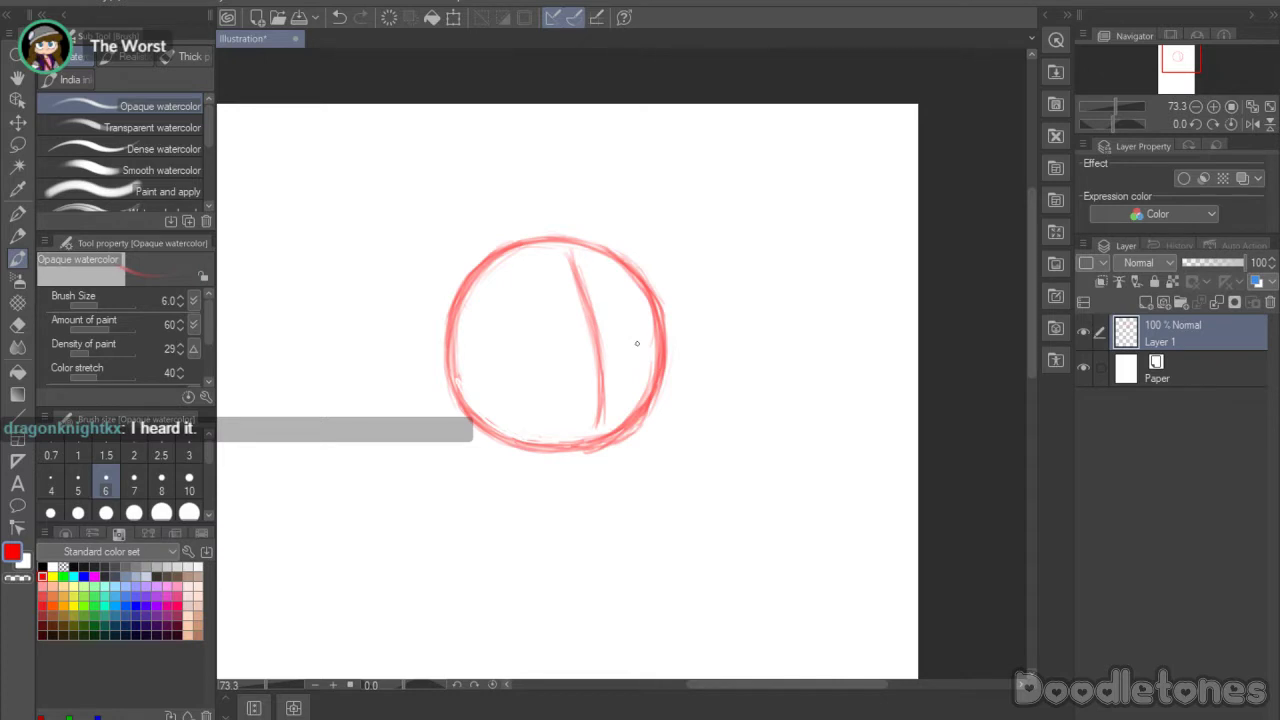
drag(477, 387, 644, 350)
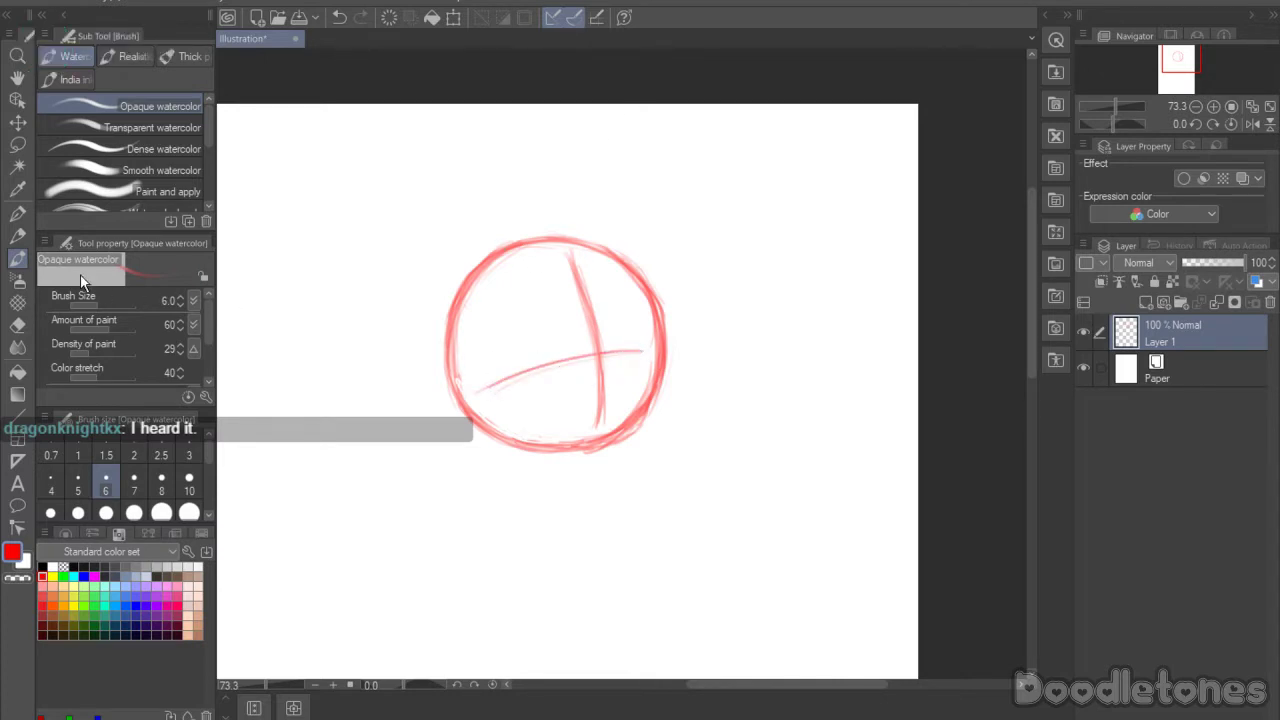
Step: Lasso the whole head sketch, move it toward the left of the page and scale it down slightly
click(17, 144)
mouse_move(703, 317)
mouse_down()
mouse_move(508, 186)
mouse_move(708, 290)
mouse_up()
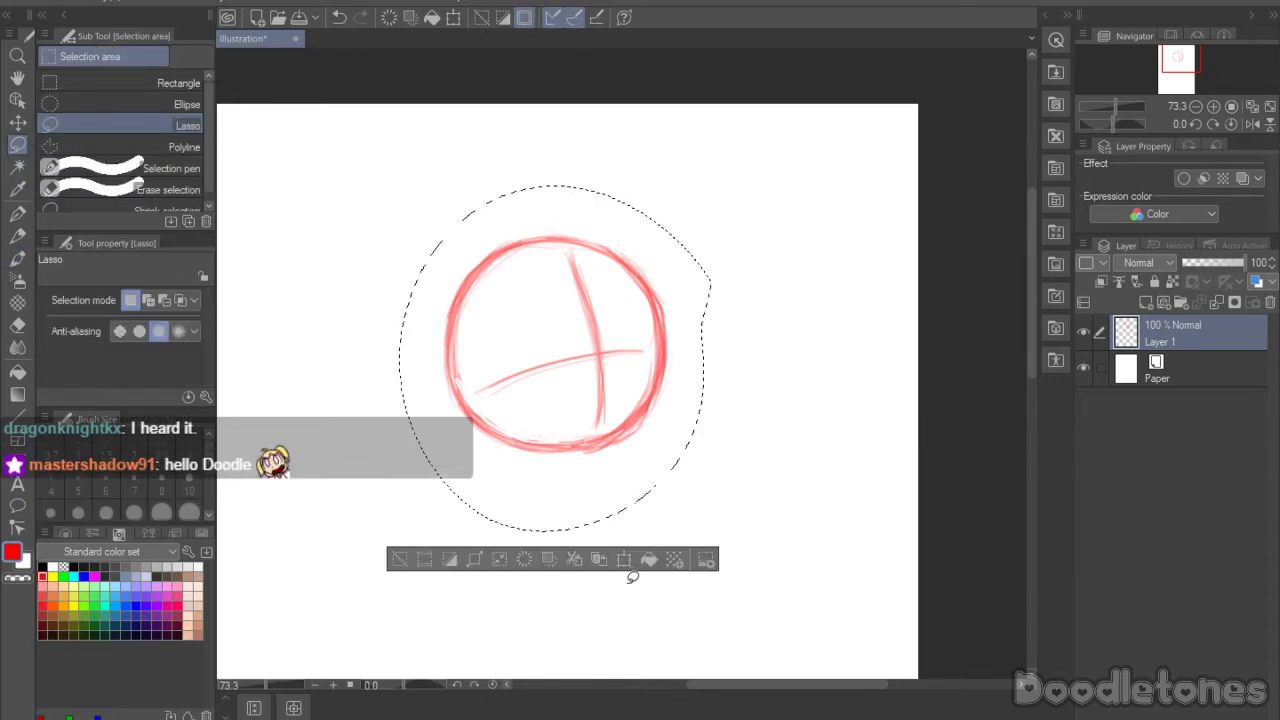
click(624, 559)
drag(607, 419, 491, 444)
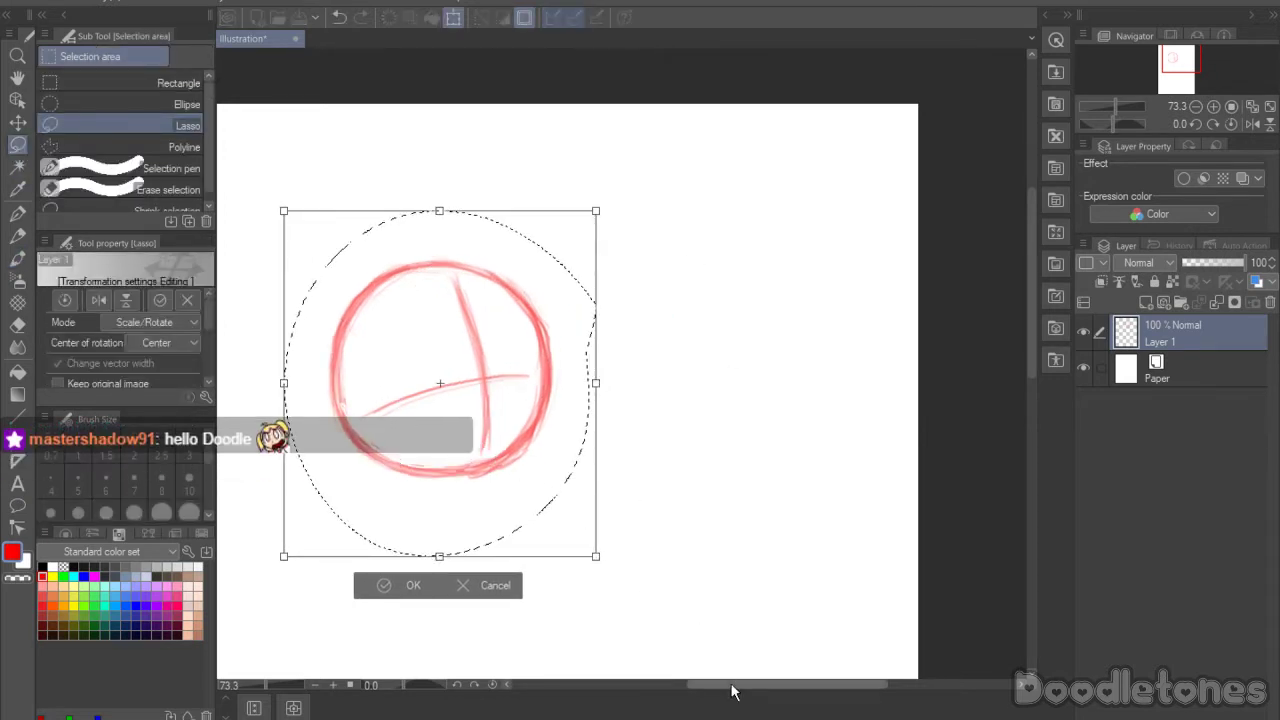
drag(733, 691, 705, 691)
drag(582, 425, 537, 447)
drag(656, 403, 625, 403)
drag(551, 443, 545, 445)
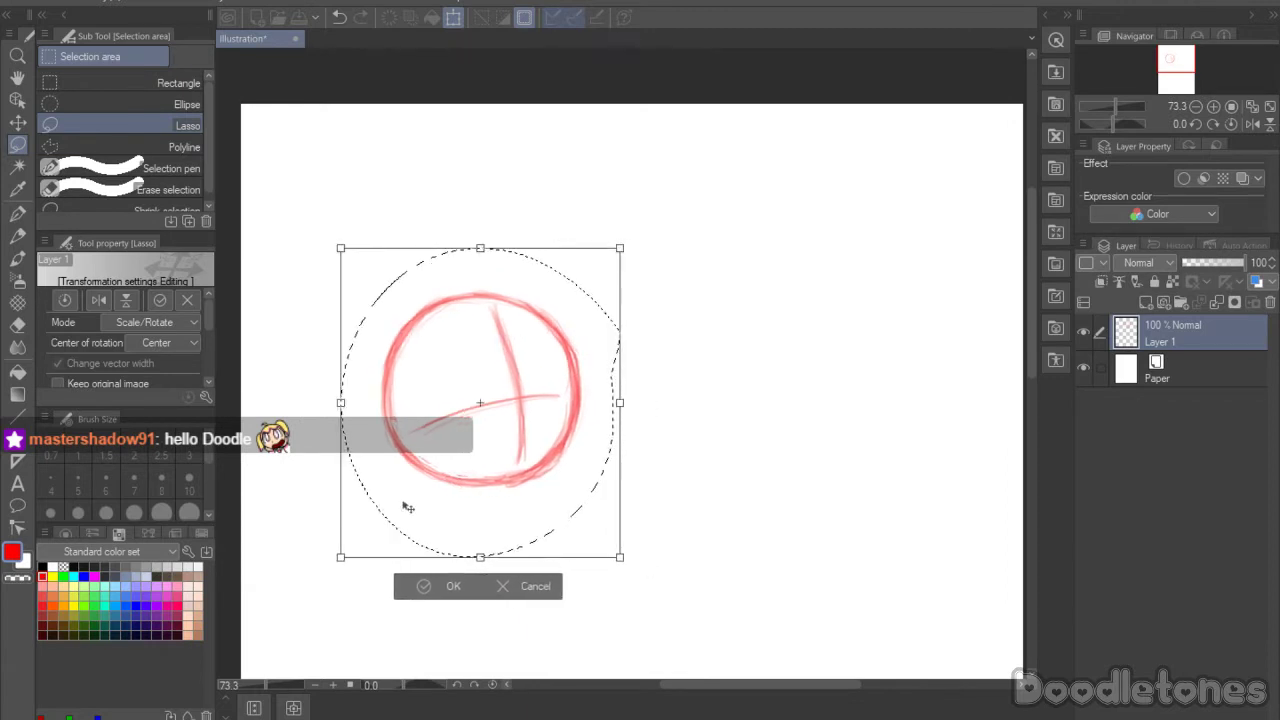
key(Return)
key(ctrl+d)
Step: Sketch two short neck lines below the head and a small rounded torso shape with a slanted shoulder line beneath them
key(b)
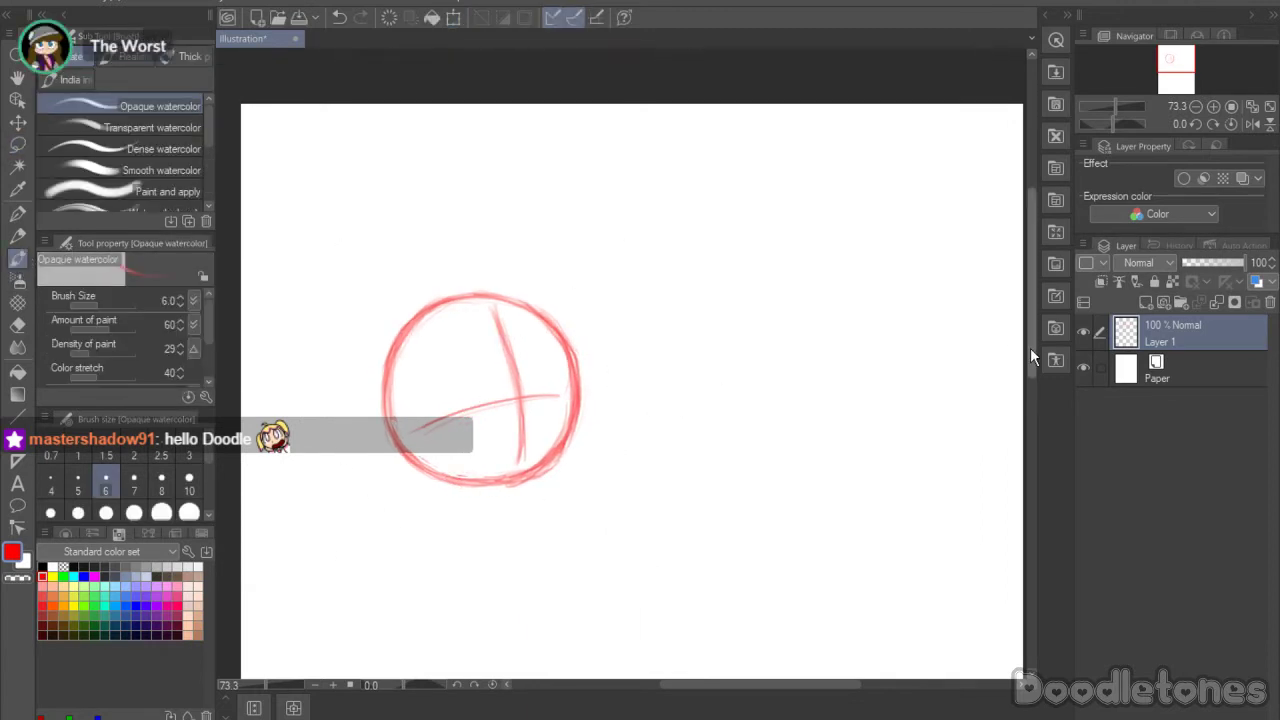
drag(1030, 347, 1030, 390)
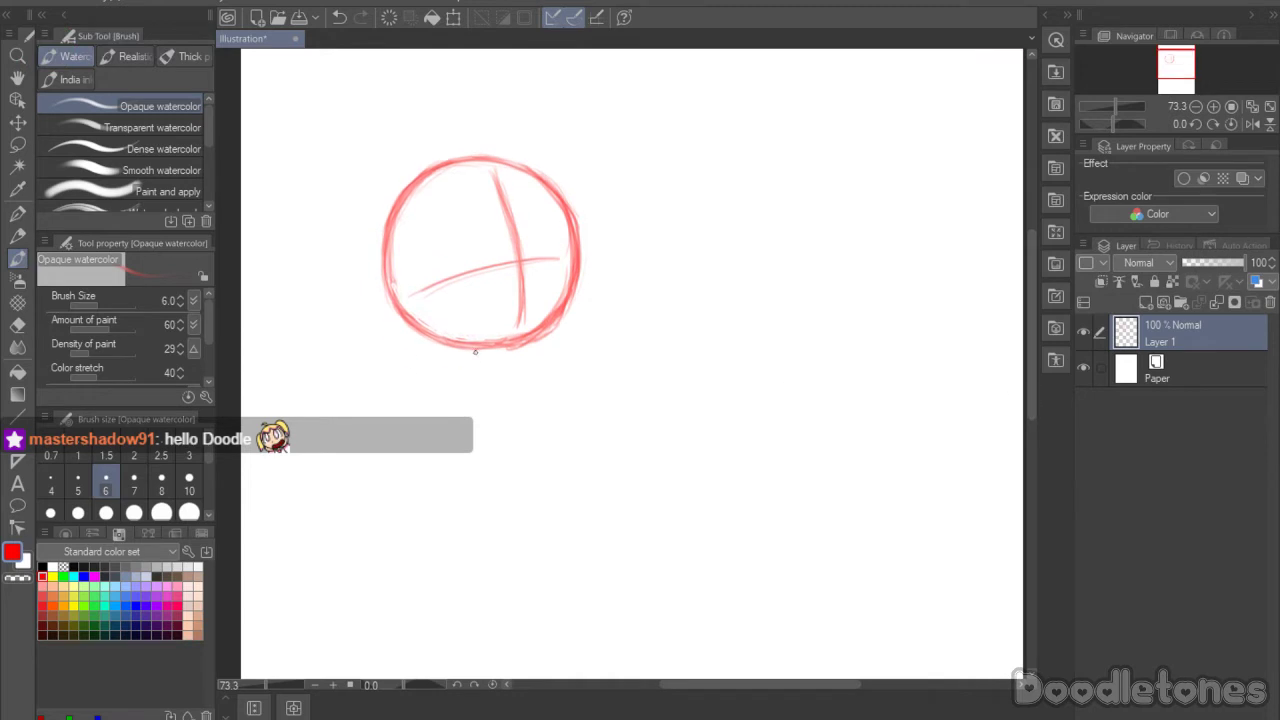
drag(475, 350, 495, 358)
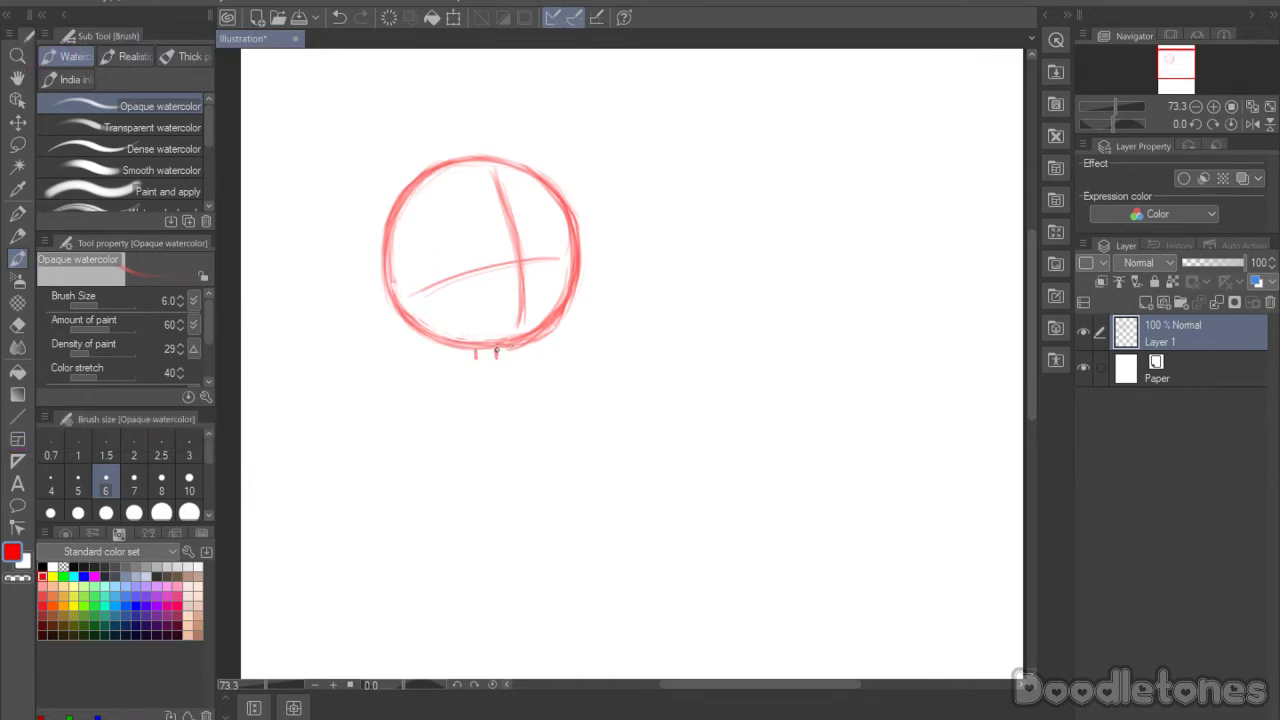
mouse_move(519, 367)
mouse_down()
mouse_move(463, 375)
mouse_move(514, 370)
mouse_up()
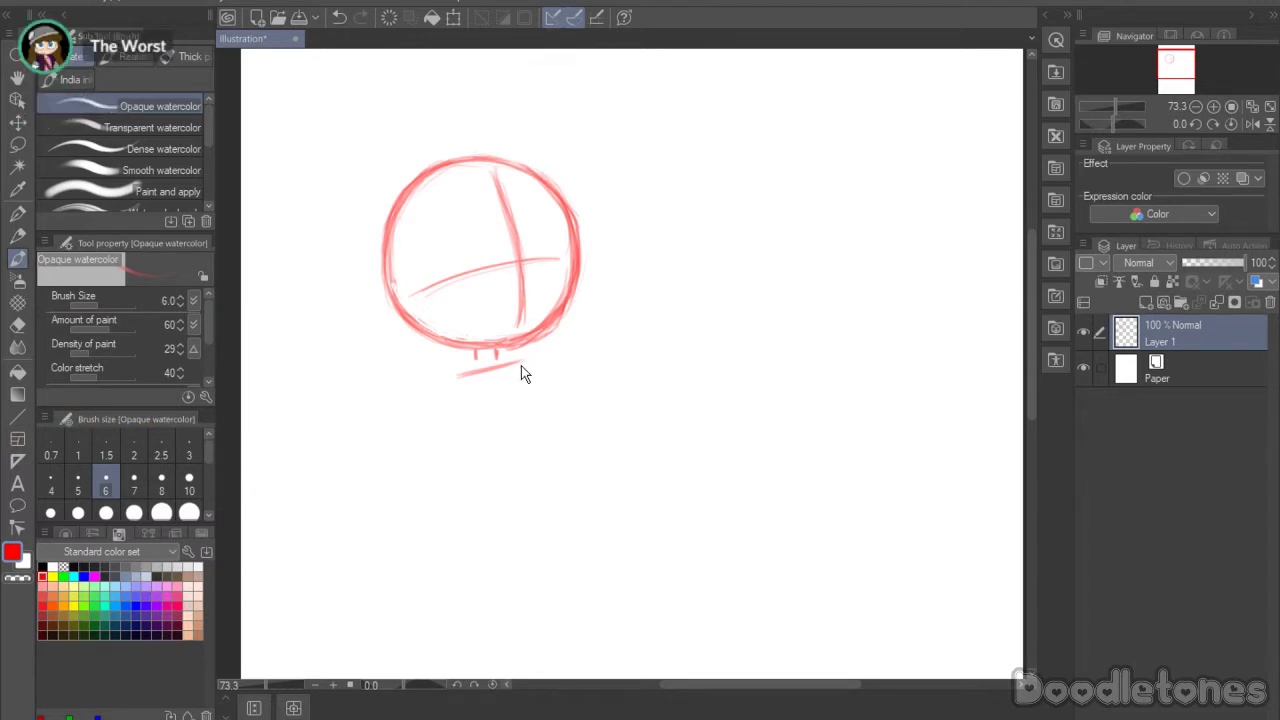
drag(528, 365, 545, 390)
mouse_move(455, 402)
mouse_down()
mouse_move(496, 421)
mouse_move(456, 406)
mouse_move(512, 418)
mouse_move(499, 423)
mouse_move(543, 412)
mouse_up()
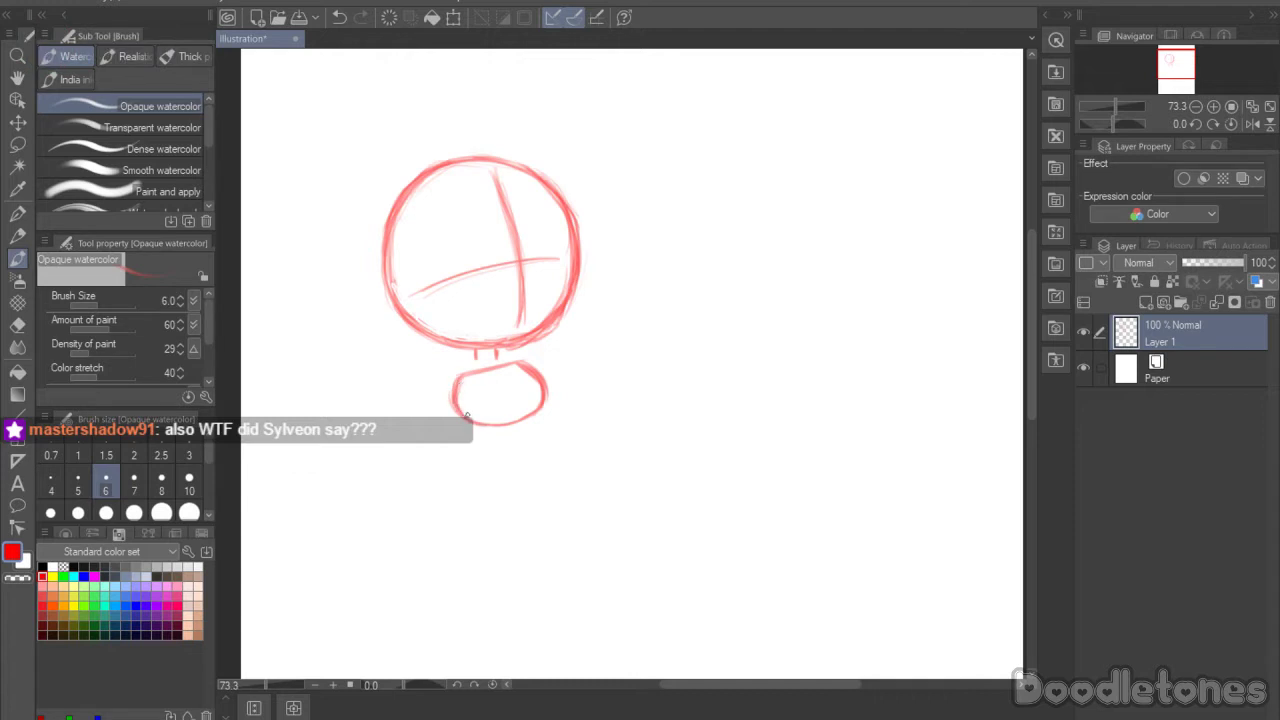
drag(466, 414, 522, 420)
Step: Lasso the torso shape, rotate it slightly clockwise, flatten its height a little, apply the transformation and deselect
click(17, 144)
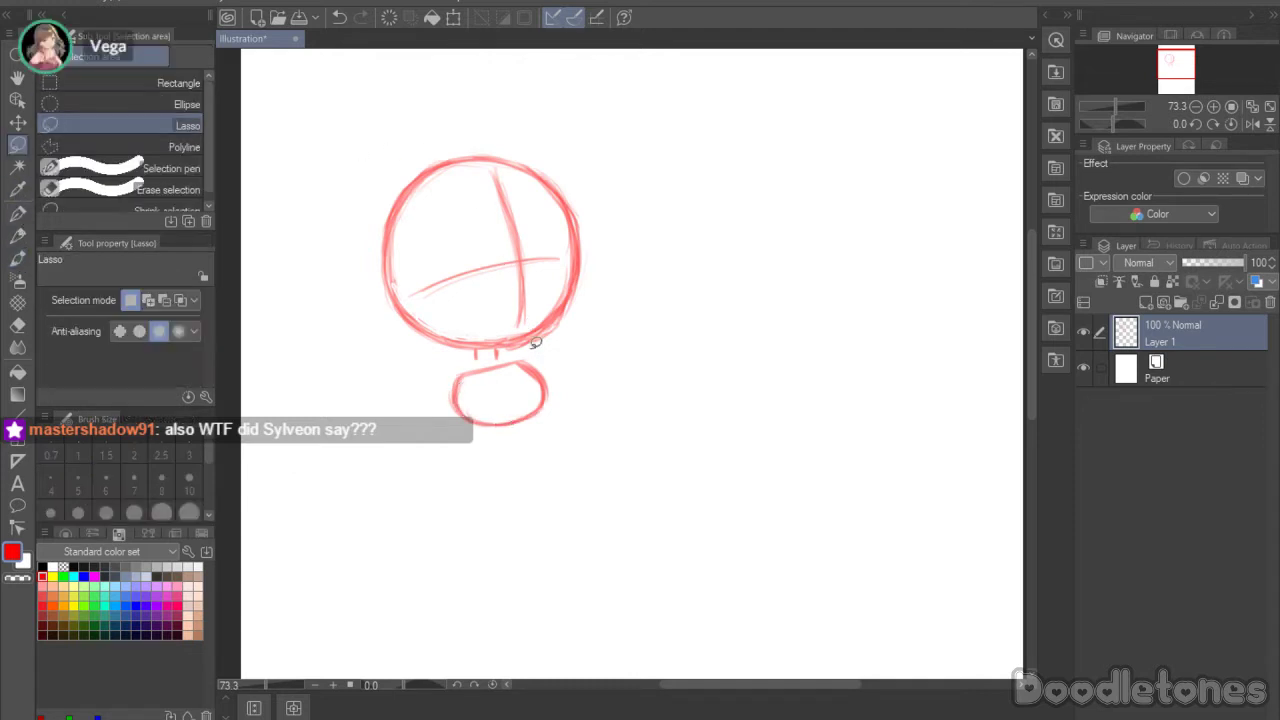
mouse_move(575, 390)
mouse_down()
mouse_move(445, 443)
mouse_move(440, 370)
mouse_move(525, 345)
mouse_move(560, 356)
mouse_up()
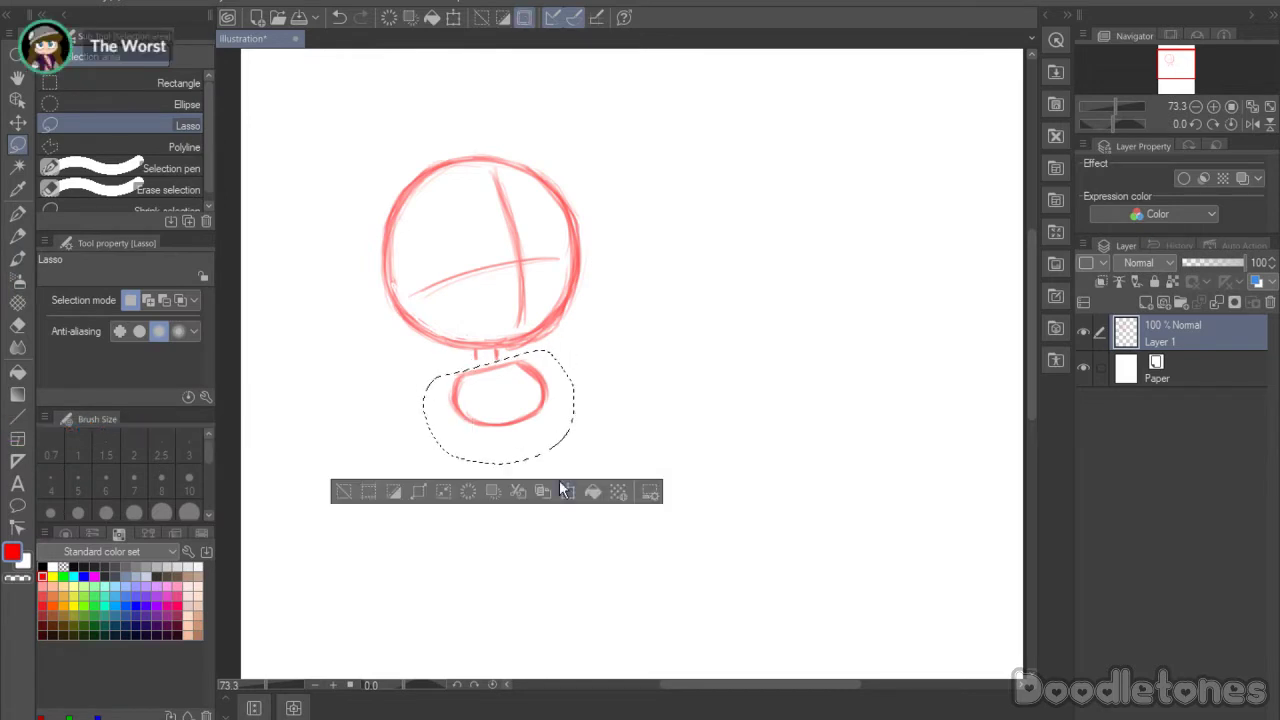
click(572, 492)
drag(524, 400, 523, 403)
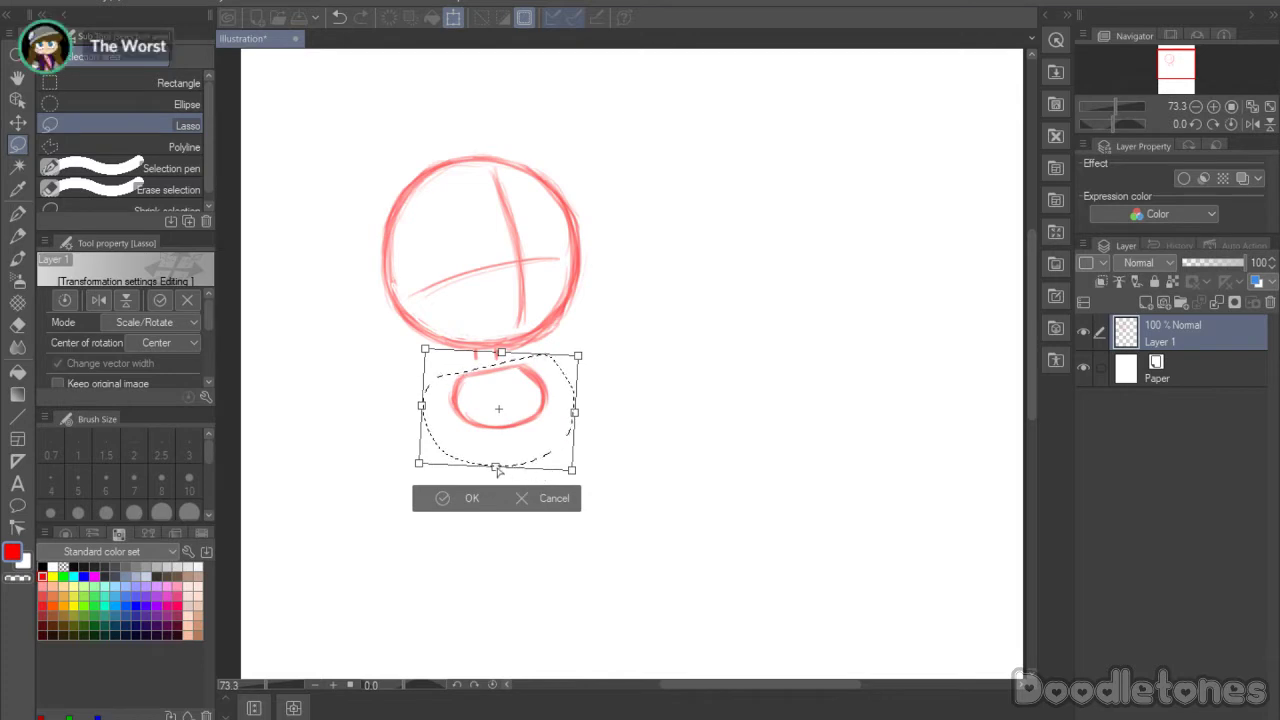
drag(495, 467, 496, 451)
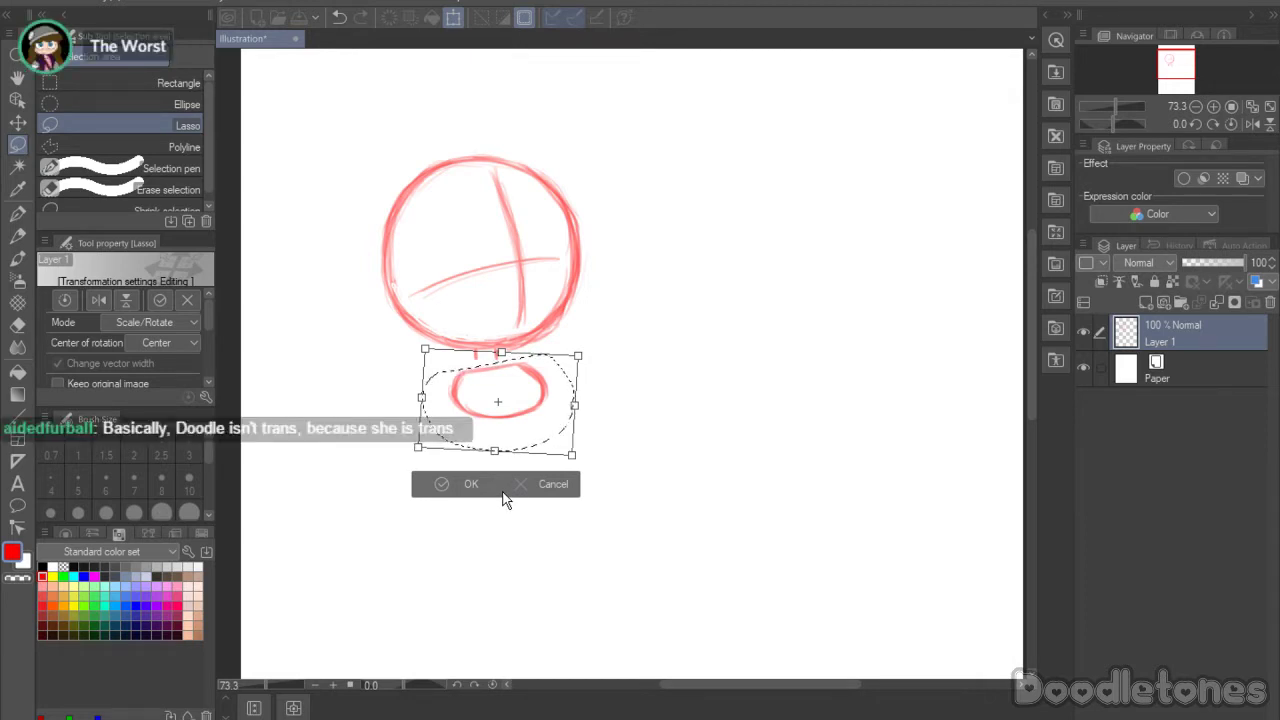
click(467, 488)
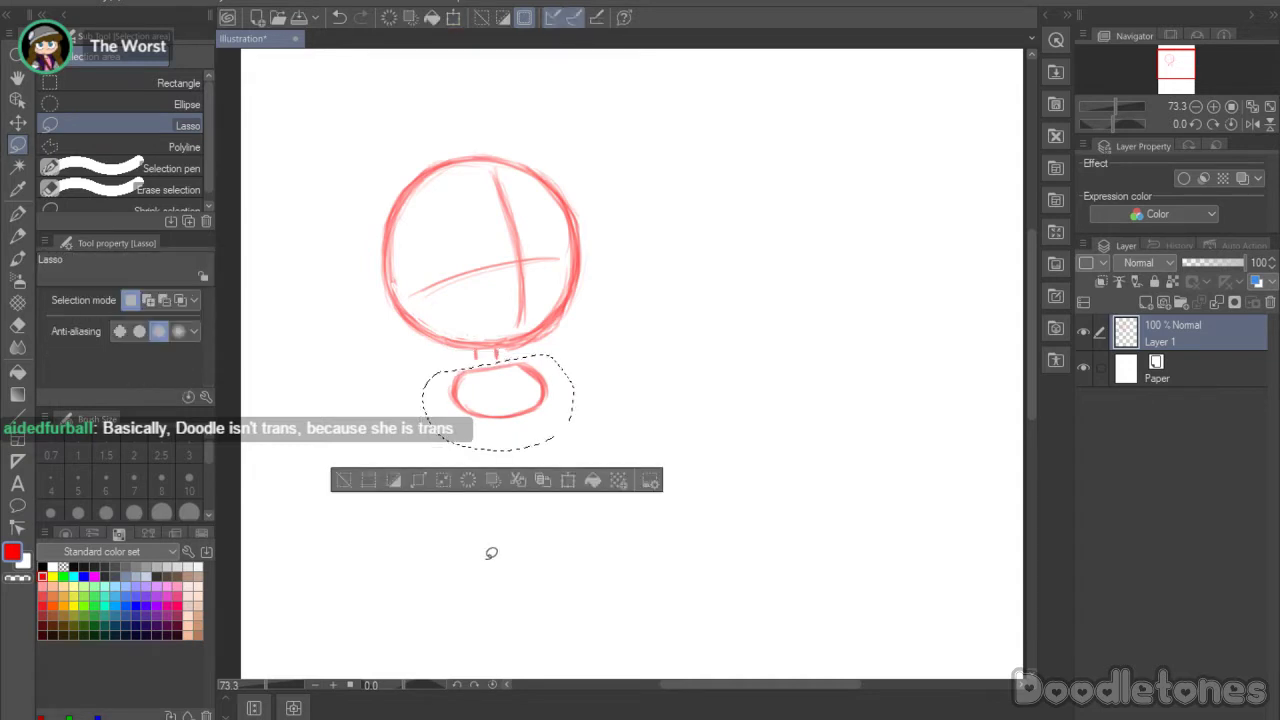
key(ctrl+d)
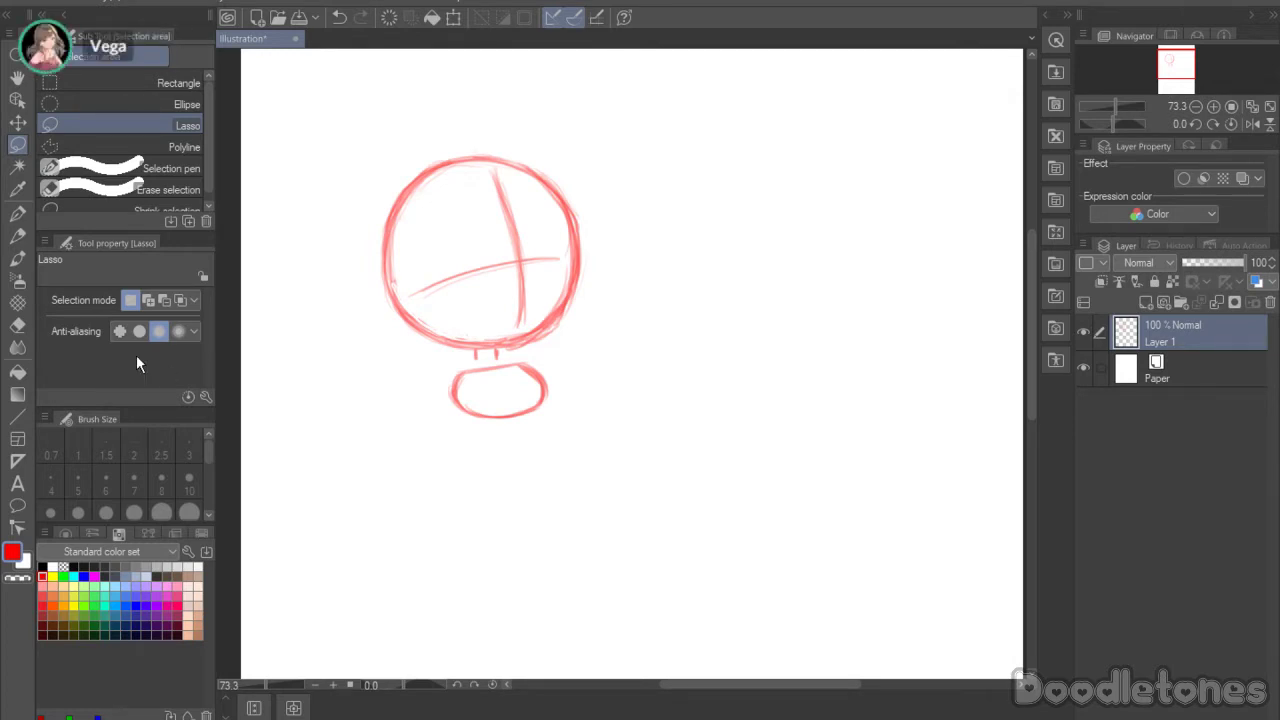
Step: Draw a short slanted hip line below the torso with the Opaque watercolor brush at size 6
click(17, 257)
scroll(486, 311, down, 2)
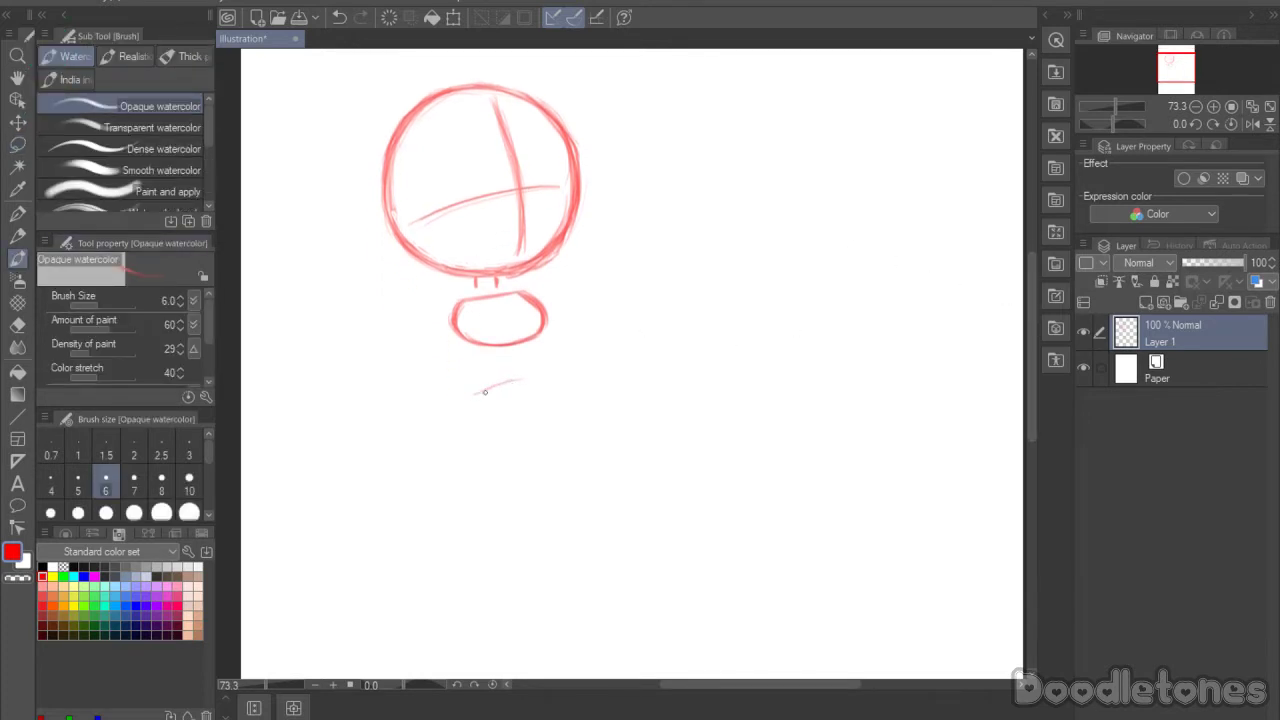
drag(470, 396, 548, 374)
Step: Lasso the head with its guide lines, tilt it slightly counterclockwise and shift it a little to the left above the neck
click(17, 144)
click(60, 124)
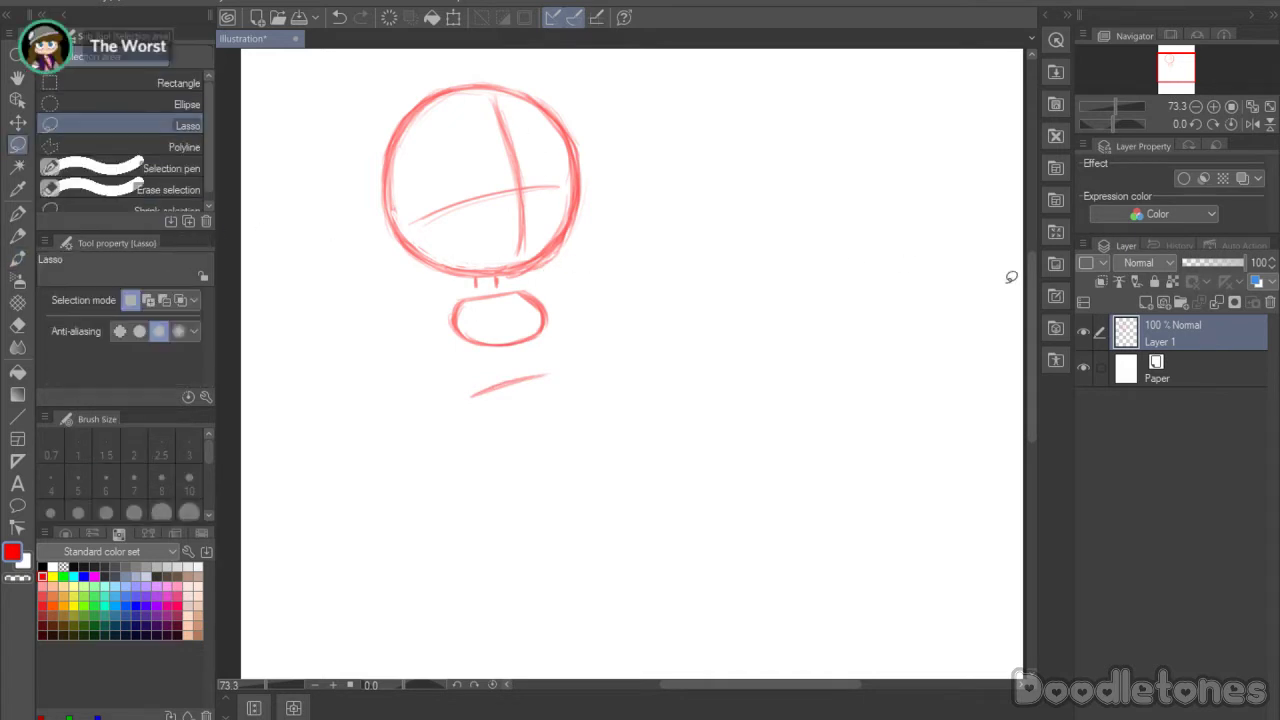
scroll(1027, 273, up, 2)
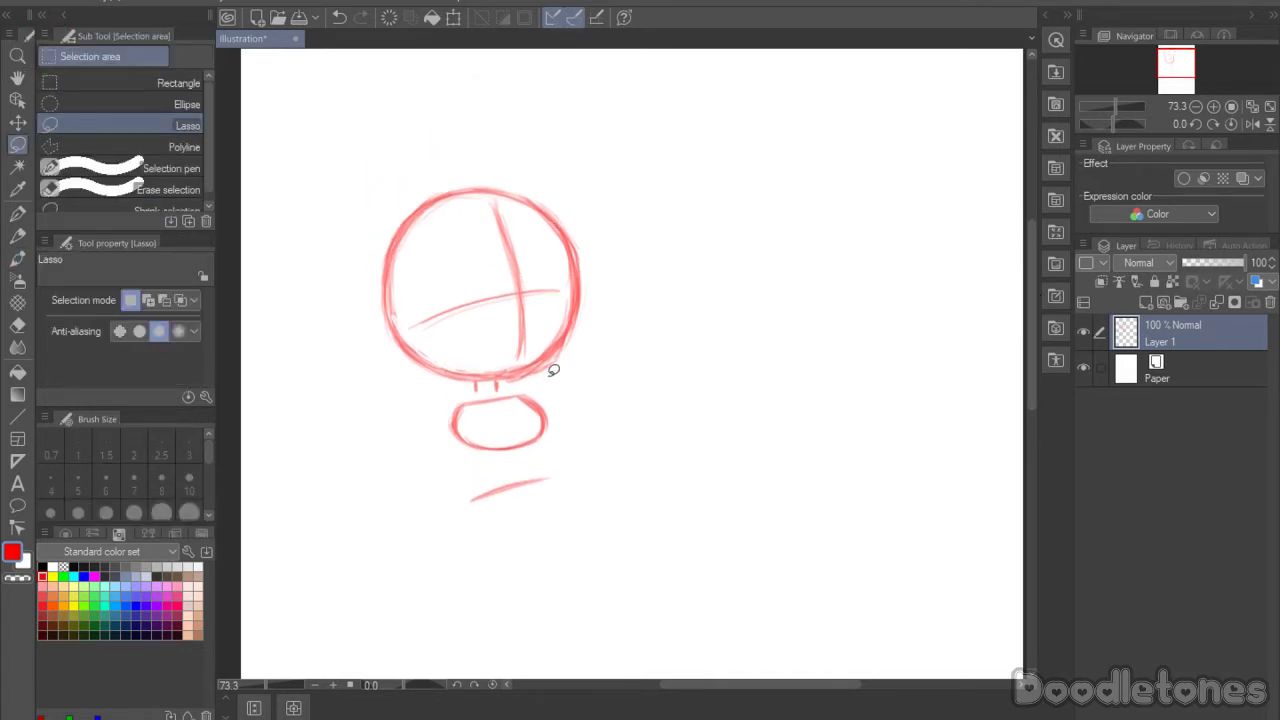
mouse_move(553, 370)
mouse_down()
mouse_move(505, 382)
mouse_move(338, 237)
mouse_move(583, 363)
mouse_up()
click(609, 314)
mouse_move(604, 320)
mouse_down()
mouse_move(502, 387)
mouse_move(447, 390)
mouse_move(363, 343)
mouse_move(454, 137)
mouse_move(621, 317)
mouse_move(649, 284)
mouse_up()
key(ctrl+t)
mouse_move(545, 294)
mouse_down()
mouse_move(523, 304)
mouse_move(505, 347)
mouse_up()
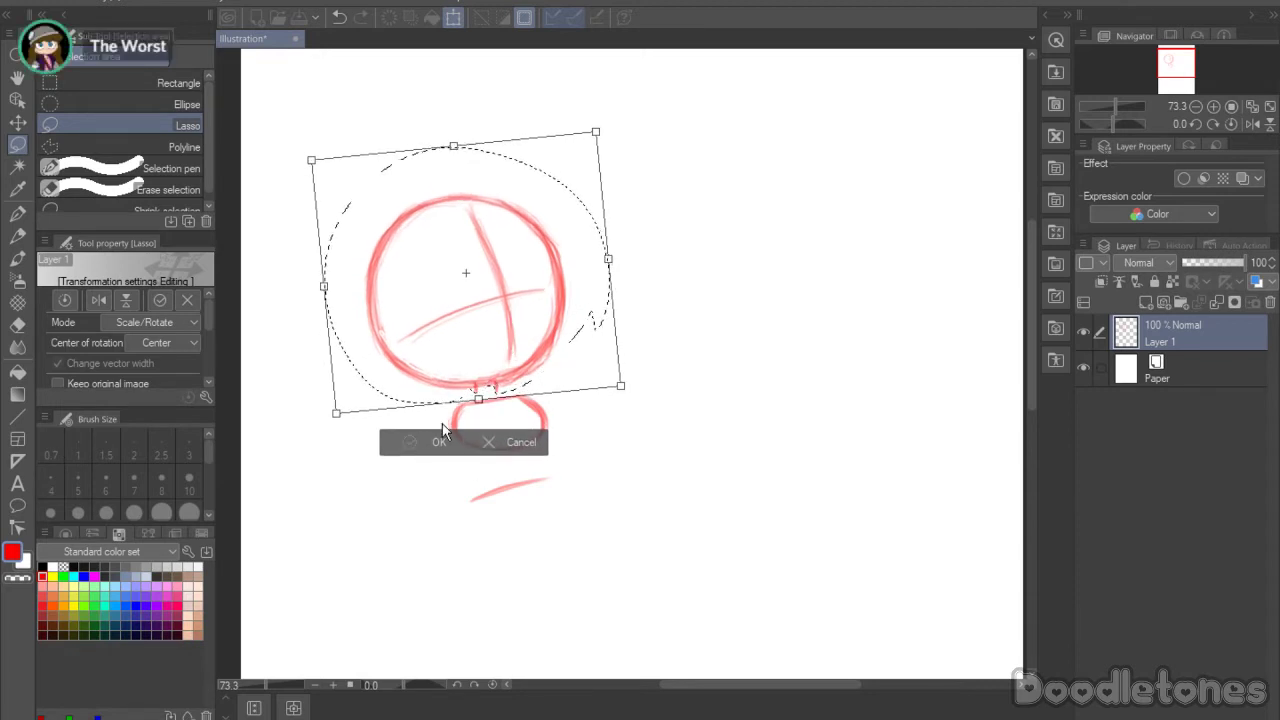
click(442, 436)
Step: Delete the slanted line below the torso and draw a wider, nearly horizontal curved hip line in its place
mouse_move(548, 545)
mouse_down()
mouse_move(585, 466)
mouse_move(601, 493)
mouse_up()
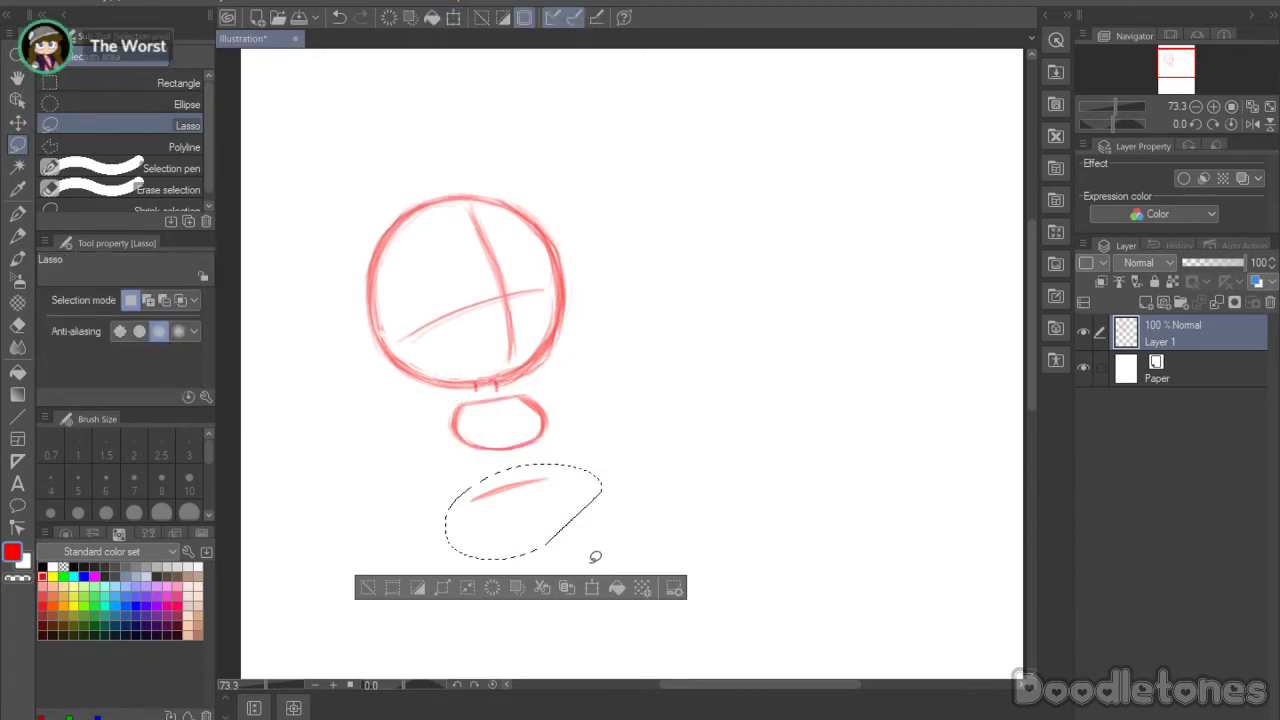
key(Delete)
key(ctrl+d)
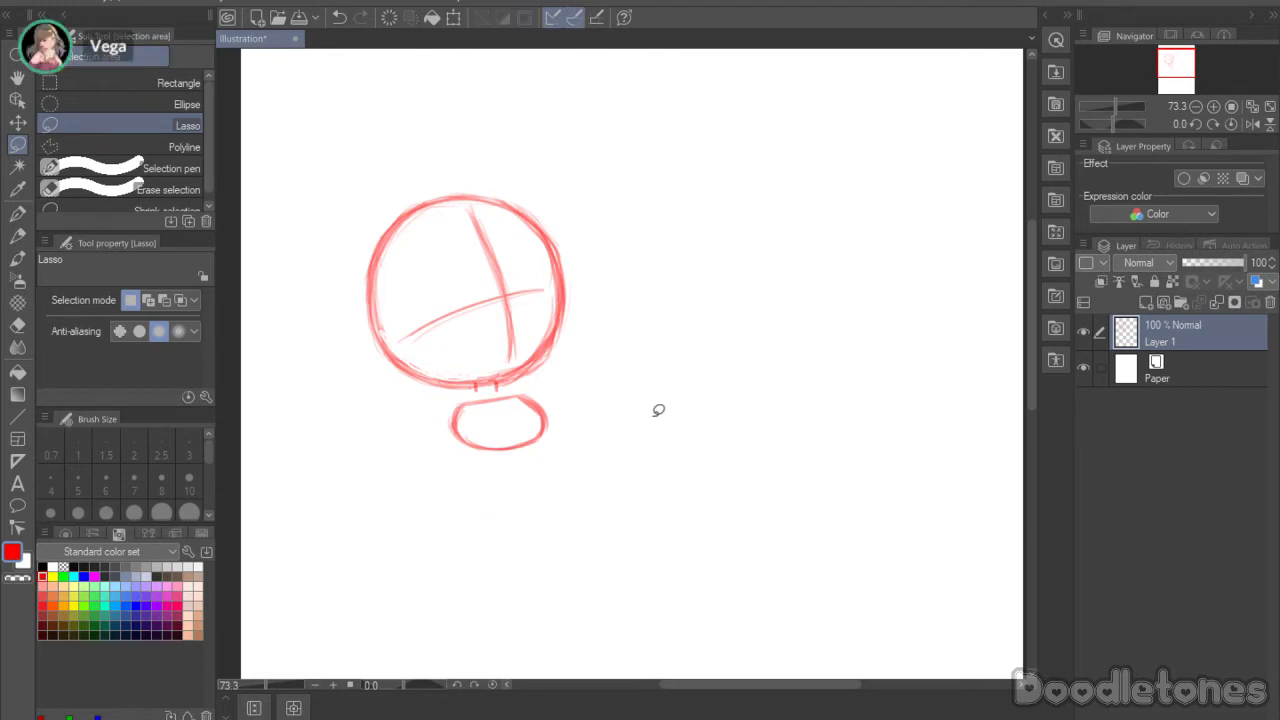
click(17, 258)
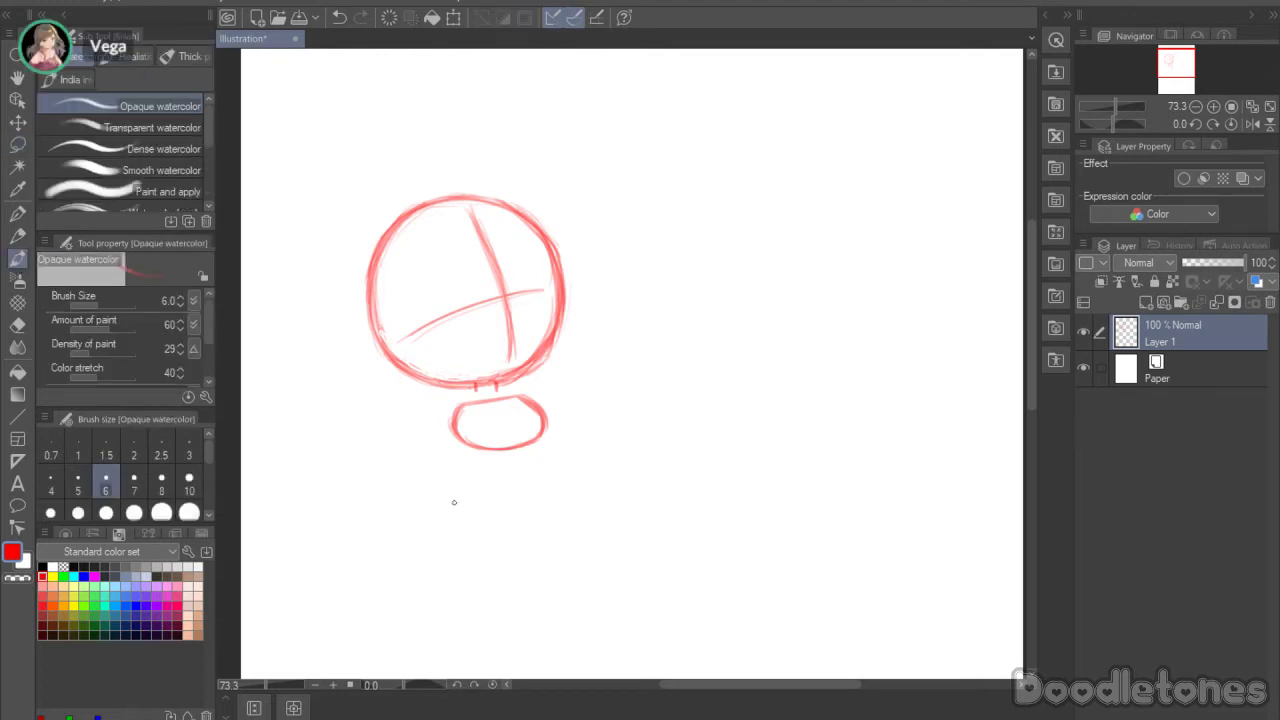
drag(454, 503, 556, 512)
Step: Lasso the head, neck and torso together and rotate them slightly counterclockwise
click(17, 145)
mouse_move(600, 335)
mouse_down()
mouse_move(591, 440)
mouse_move(434, 137)
mouse_move(625, 285)
mouse_up()
click(541, 512)
drag(660, 343, 657, 329)
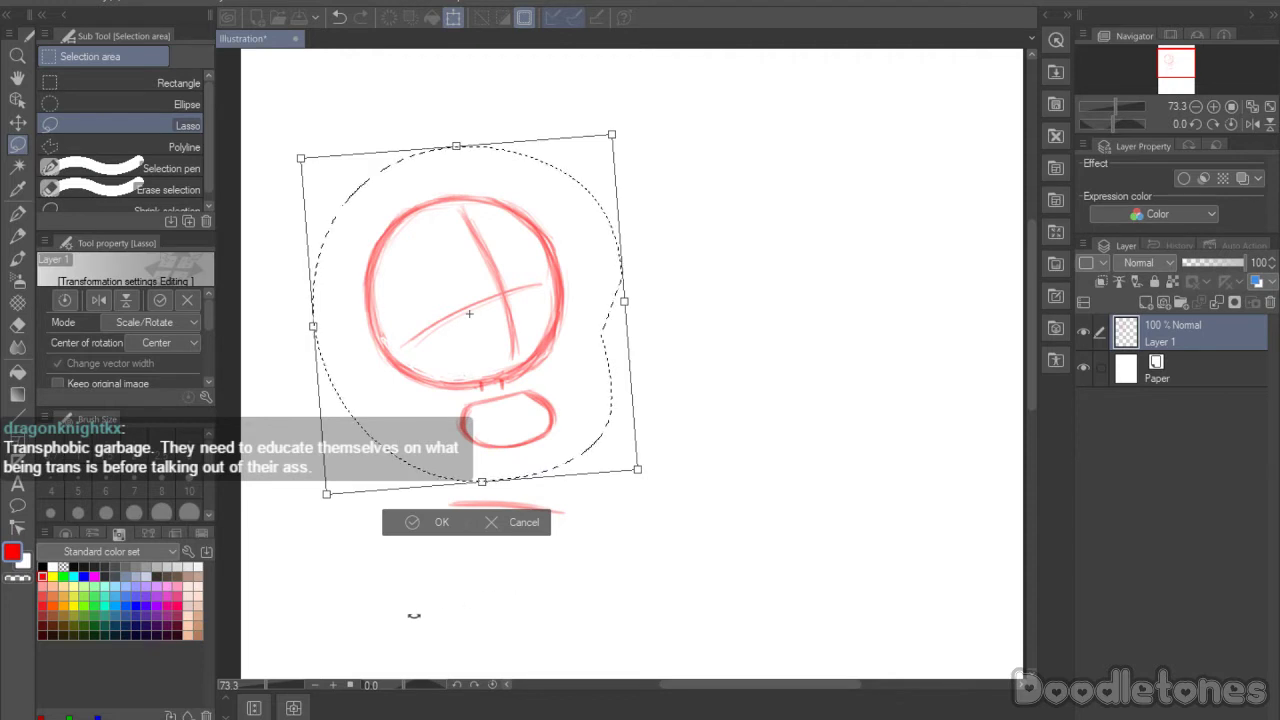
click(437, 521)
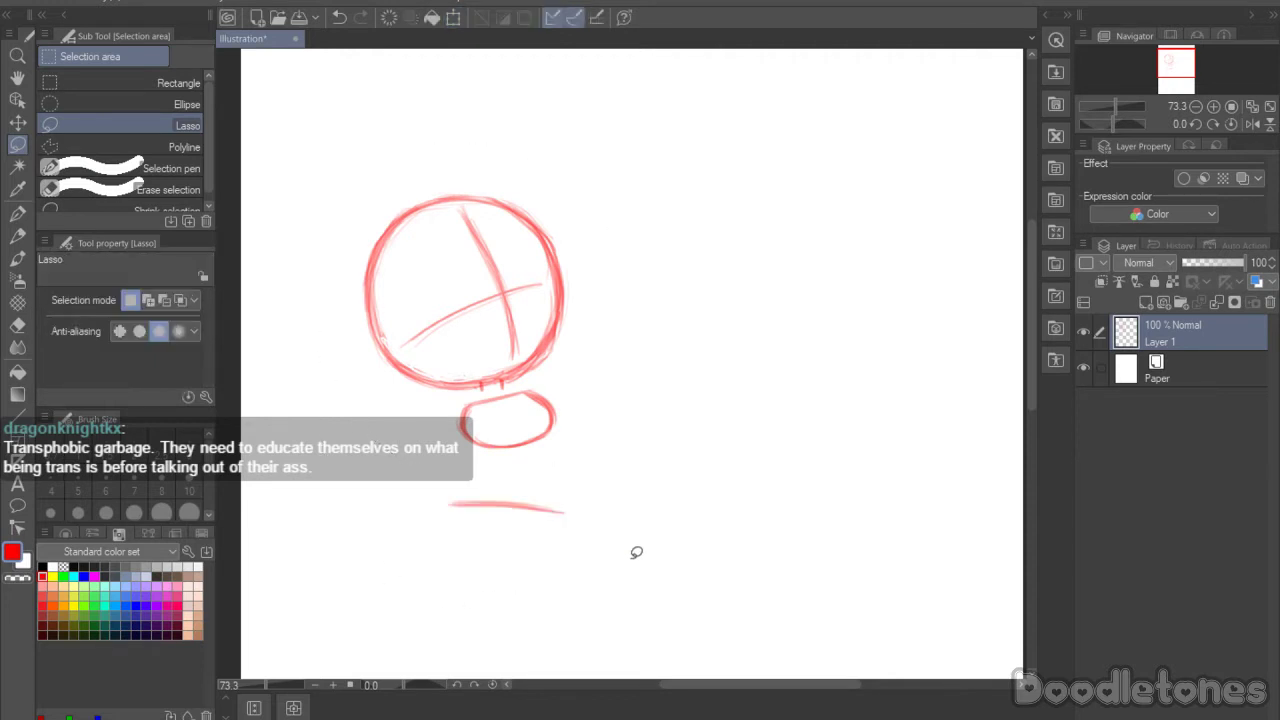
Step: Lasso the hip line, move it up and slightly right toward the torso, narrow it a little and deselect
mouse_move(606, 549)
mouse_down()
mouse_move(502, 554)
mouse_move(623, 514)
mouse_up()
click(598, 598)
mouse_move(543, 526)
mouse_down()
mouse_move(566, 519)
mouse_move(551, 509)
mouse_up()
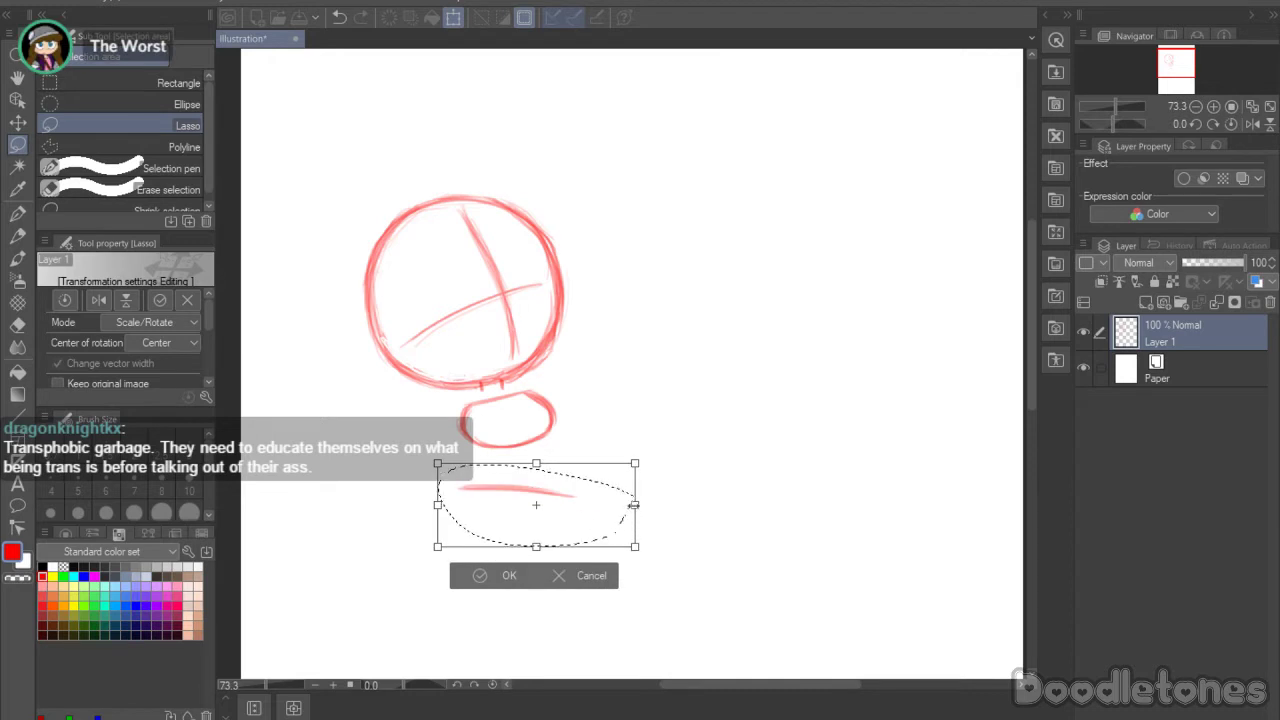
drag(634, 507, 622, 506)
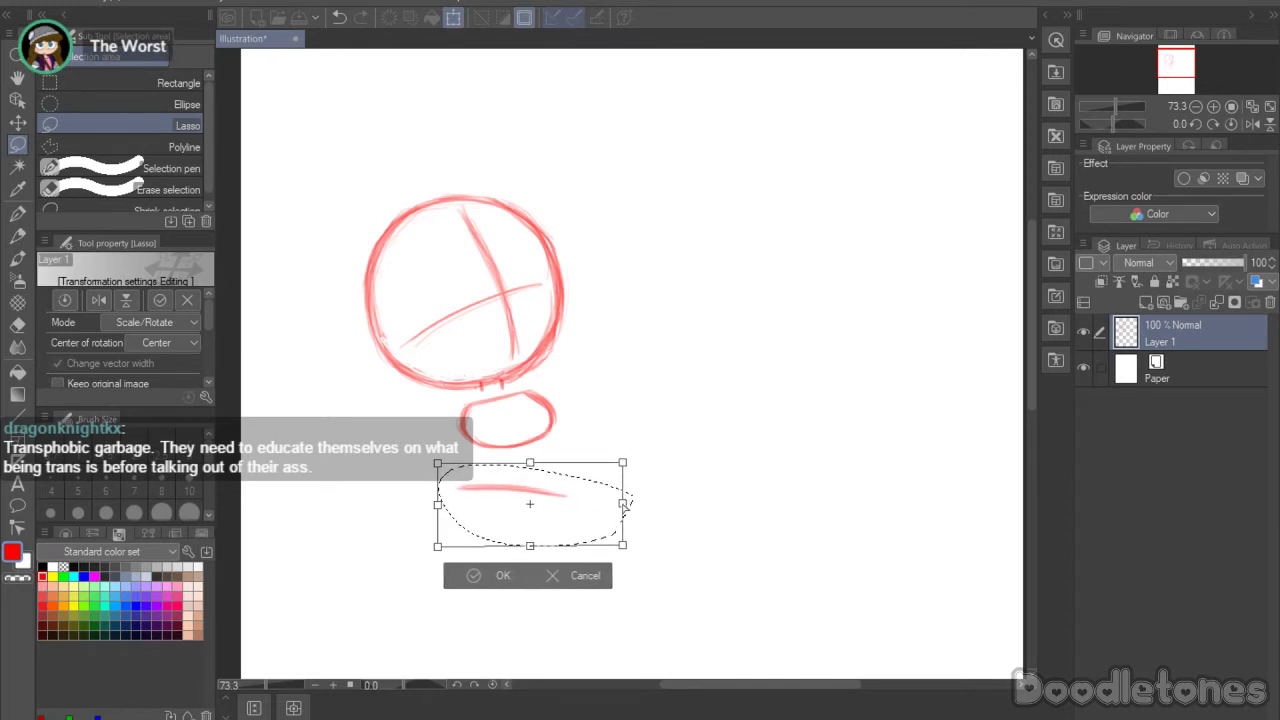
click(478, 575)
click(736, 428)
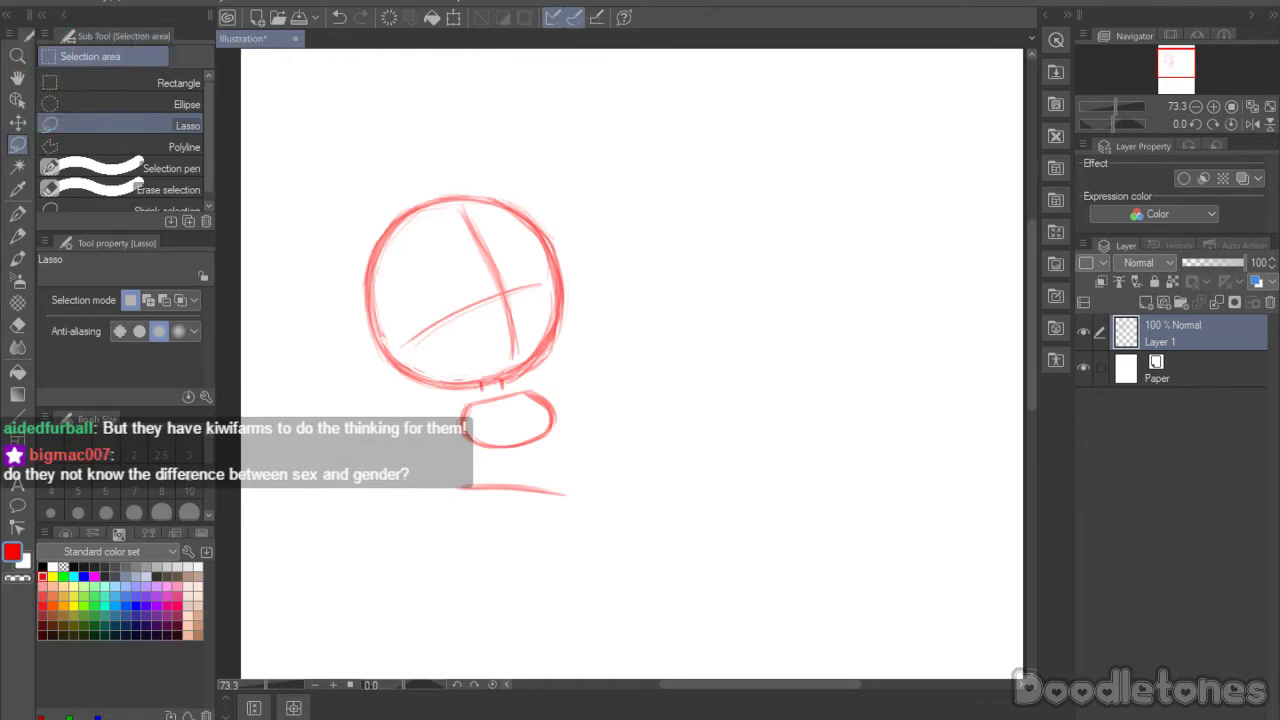
Step: Sketch the two sides of the hips downward from both ends of the hip line with the Opaque watercolor brush
scroll(1028, 285, down, 3)
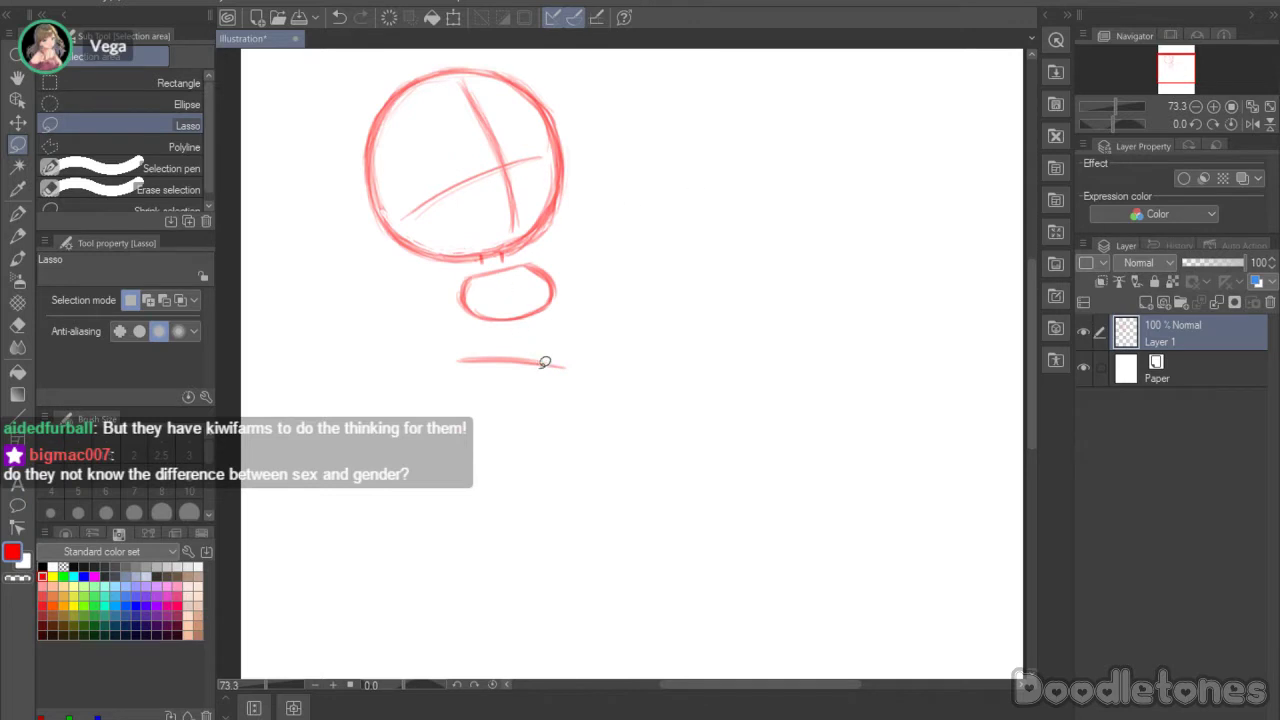
key(b)
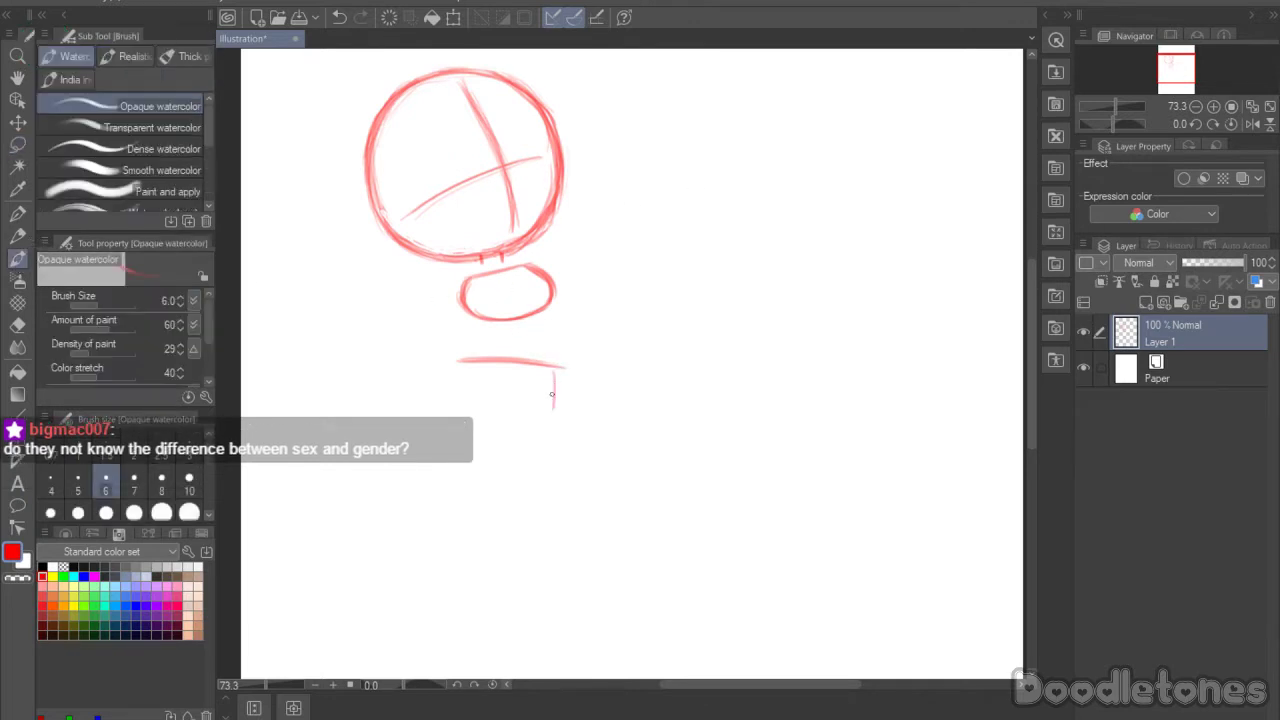
drag(557, 373, 559, 413)
drag(460, 361, 447, 384)
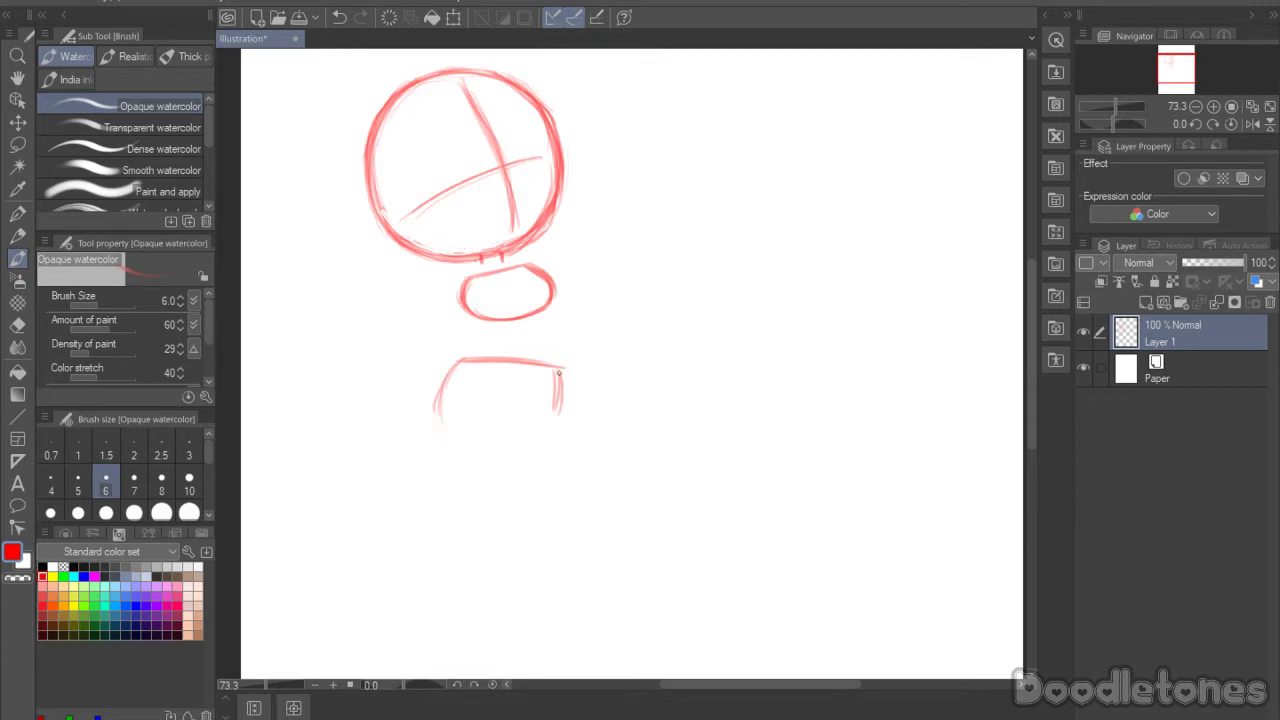
drag(559, 373, 562, 414)
Step: Sketch the waist contours between torso and hips, and add a V-shaped lower edge to the pelvis with repeated strokes
drag(1030, 298, 1029, 270)
mouse_move(486, 411)
mouse_down()
mouse_move(451, 448)
mouse_move(437, 505)
mouse_up()
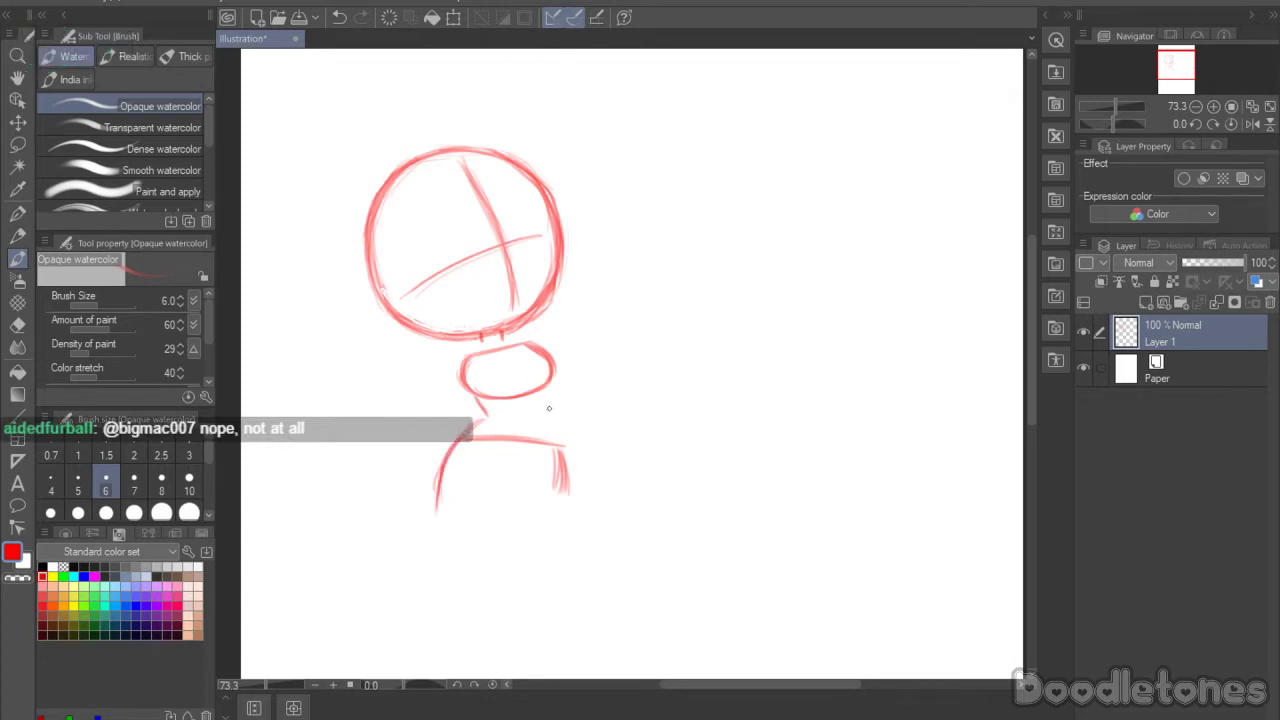
mouse_move(540, 390)
mouse_down()
mouse_move(567, 475)
mouse_move(565, 457)
mouse_move(570, 490)
mouse_up()
drag(444, 478, 512, 500)
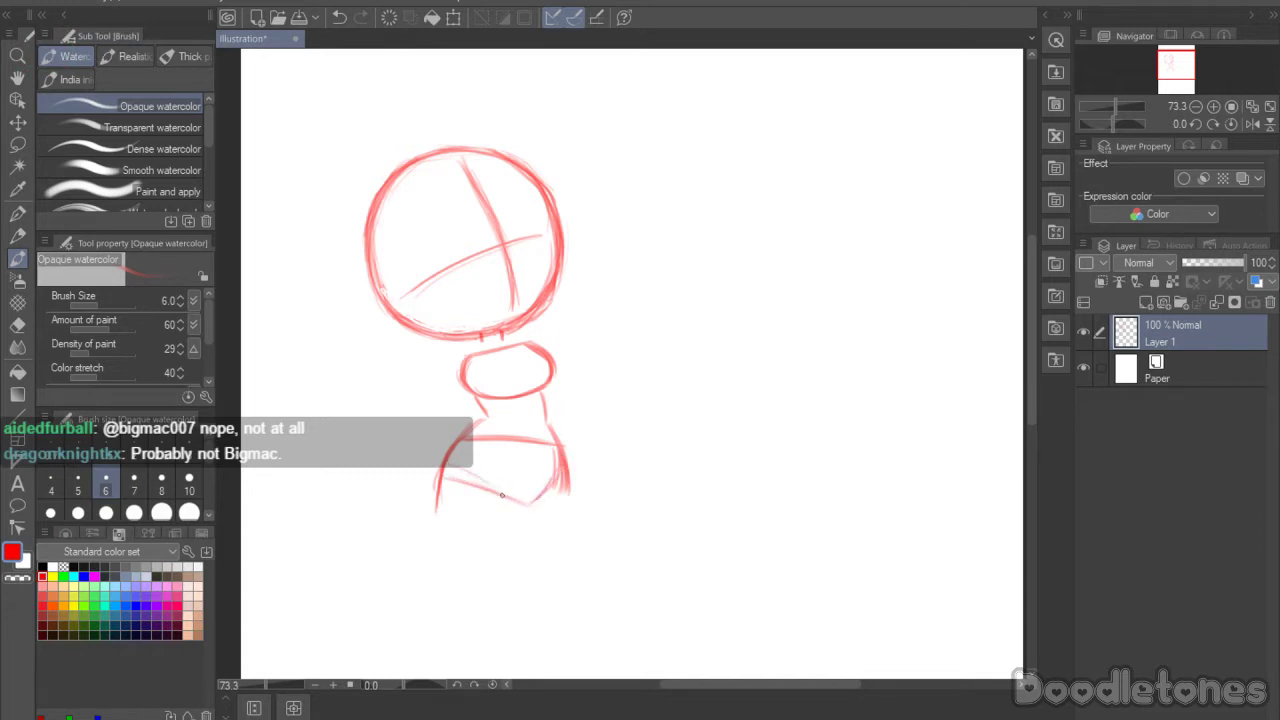
mouse_move(447, 466)
mouse_down()
mouse_move(528, 500)
mouse_move(539, 490)
mouse_up()
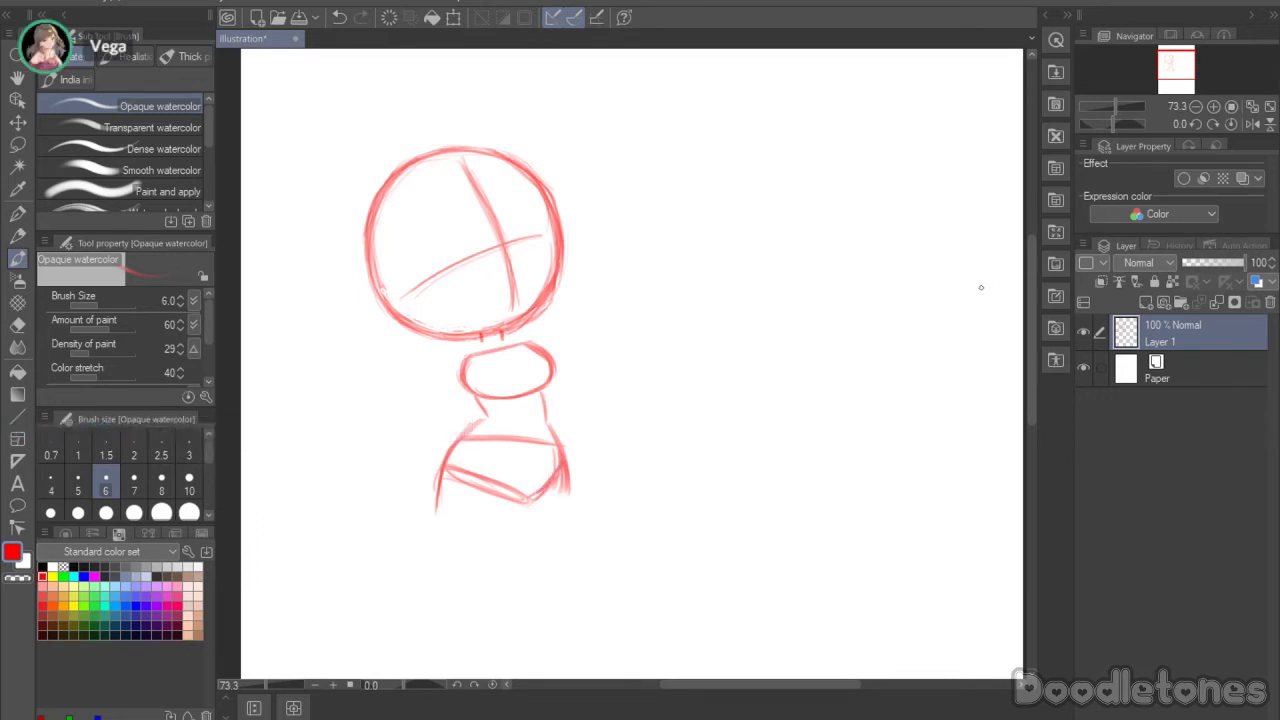
Step: Sketch the left thigh as a tapered rounded shape below the pelvis, reinforcing its outer and inner contours
drag(1030, 284, 1029, 334)
drag(530, 358, 522, 445)
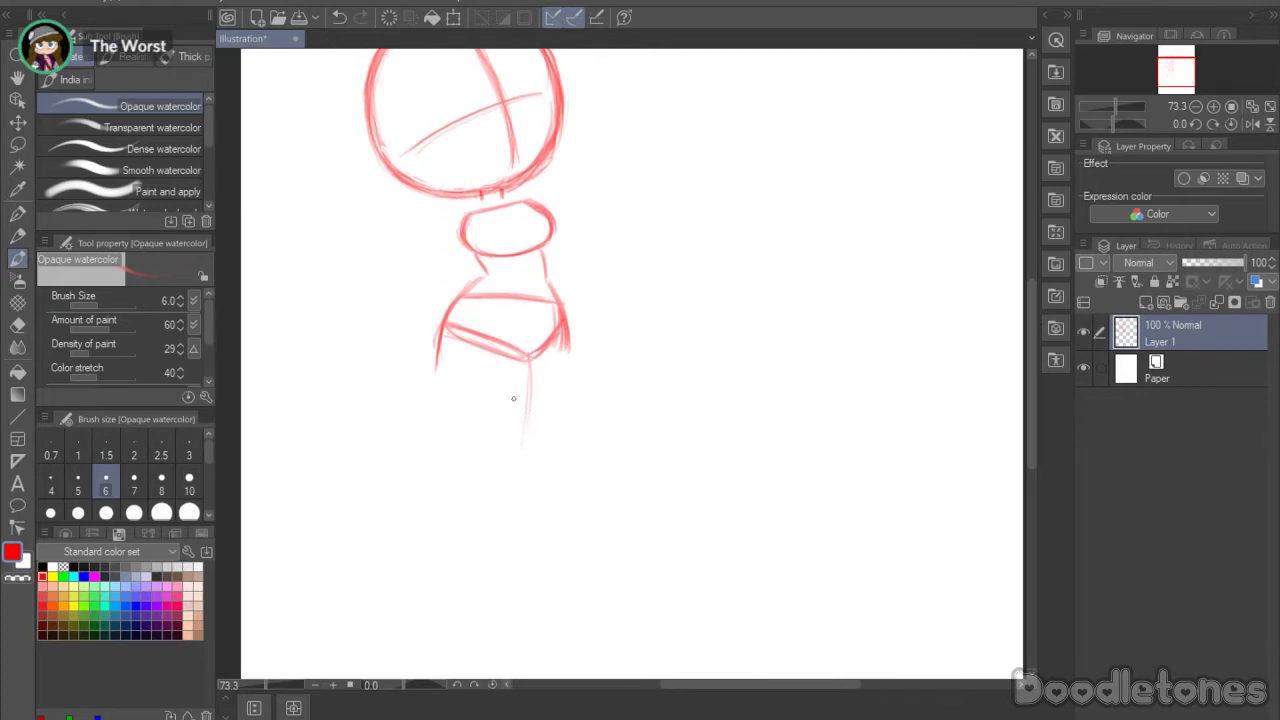
drag(433, 367, 434, 423)
mouse_move(434, 376)
mouse_down()
mouse_move(446, 463)
mouse_move(431, 402)
mouse_move(467, 469)
mouse_up()
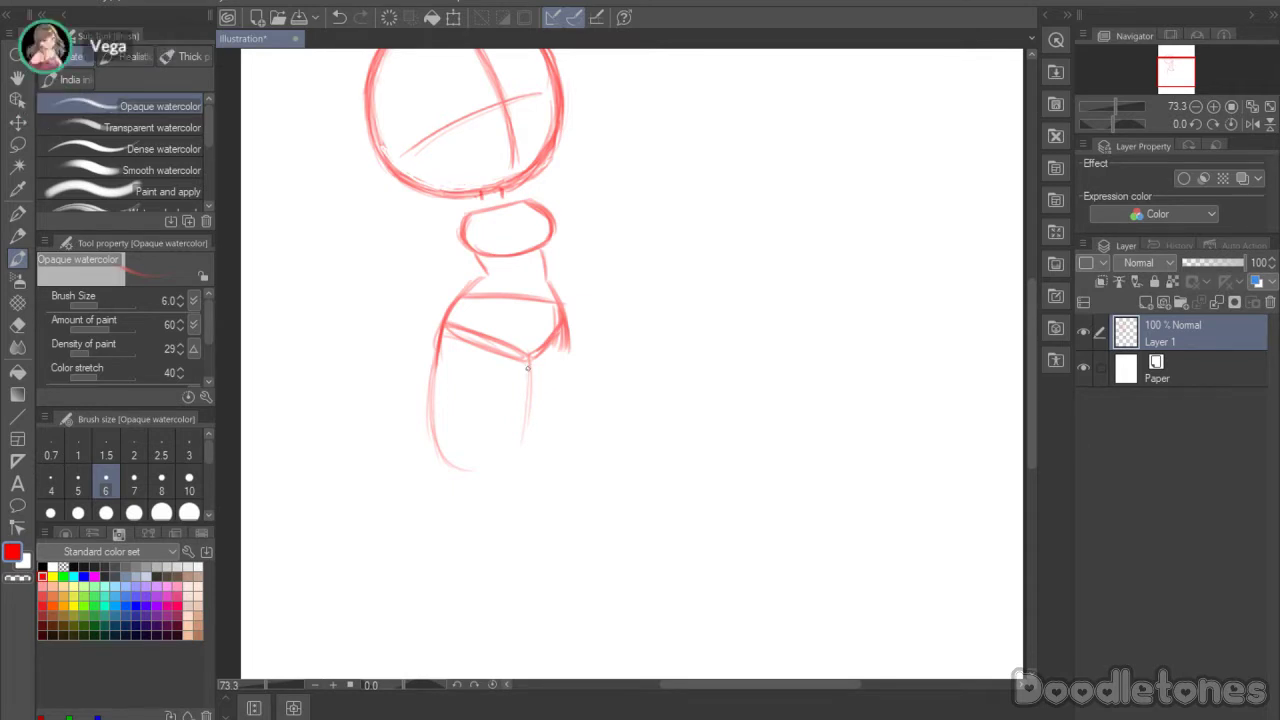
drag(527, 366, 501, 468)
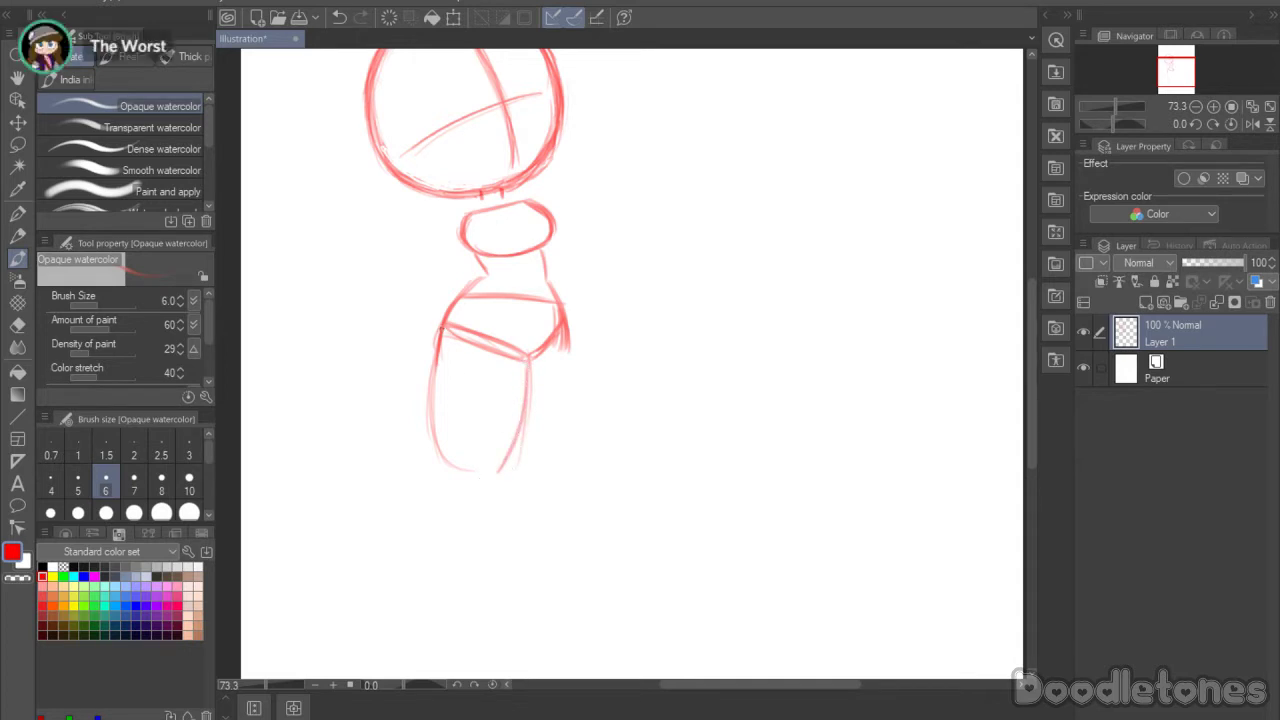
mouse_move(442, 358)
mouse_down()
mouse_move(435, 451)
mouse_move(438, 334)
mouse_move(437, 446)
mouse_move(430, 370)
mouse_move(451, 484)
mouse_move(433, 441)
mouse_move(468, 481)
mouse_move(447, 468)
mouse_move(492, 470)
mouse_move(466, 480)
mouse_move(516, 442)
mouse_move(529, 385)
mouse_move(496, 465)
mouse_move(526, 366)
mouse_move(495, 457)
mouse_move(446, 470)
mouse_up()
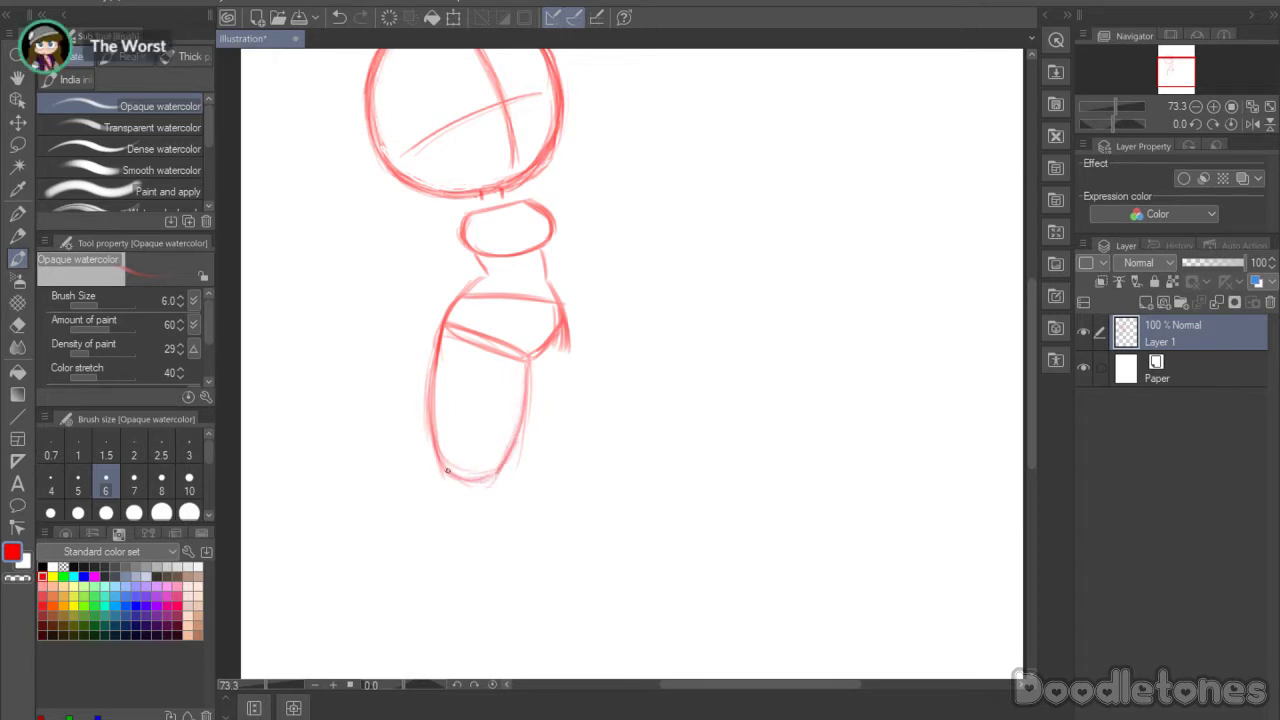
drag(440, 424, 436, 444)
drag(432, 336, 434, 424)
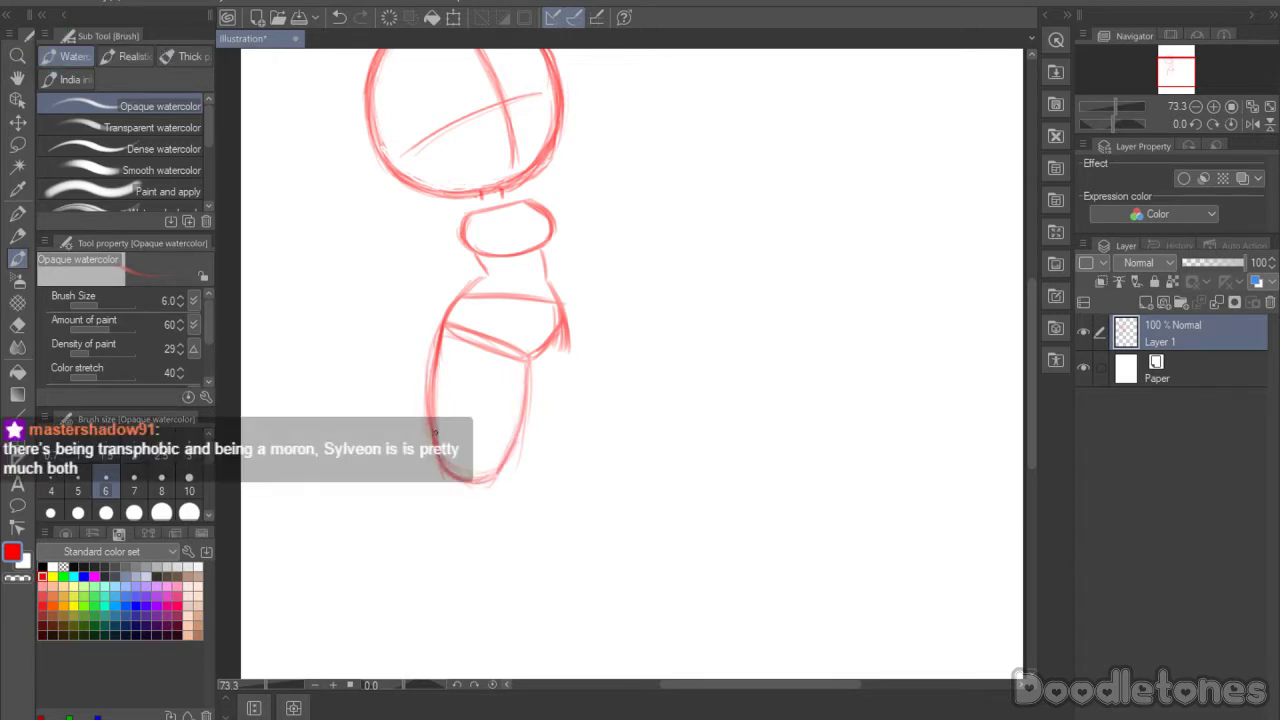
drag(434, 372, 432, 430)
Step: Sketch the right thigh as a narrower rounded shape partly behind the left one, reinforcing its outer contour
drag(1031, 295, 1030, 291)
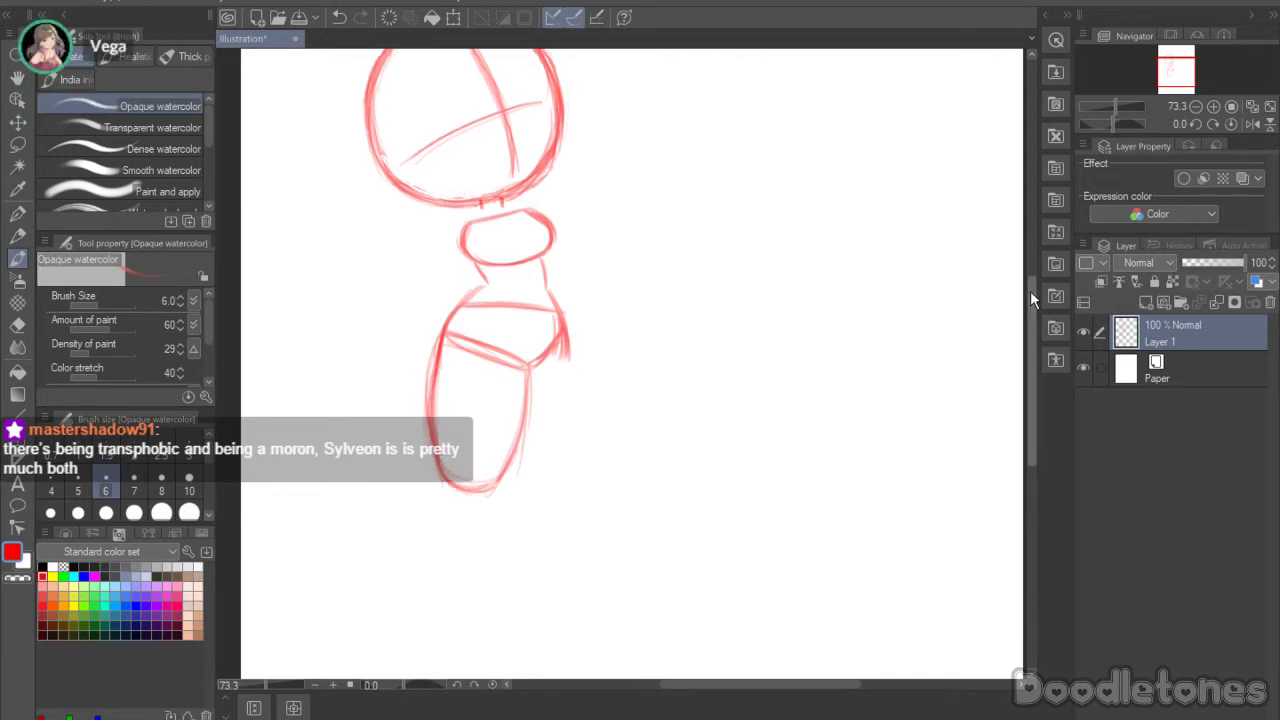
scroll(1030, 291, up, 2)
drag(566, 345, 578, 422)
mouse_move(568, 376)
mouse_down()
mouse_move(582, 443)
mouse_move(522, 480)
mouse_move(560, 500)
mouse_up()
drag(570, 395, 576, 484)
mouse_move(576, 416)
mouse_down()
mouse_move(572, 490)
mouse_move(554, 502)
mouse_up()
mouse_move(573, 396)
mouse_down()
mouse_move(575, 491)
mouse_move(555, 504)
mouse_move(571, 494)
mouse_up()
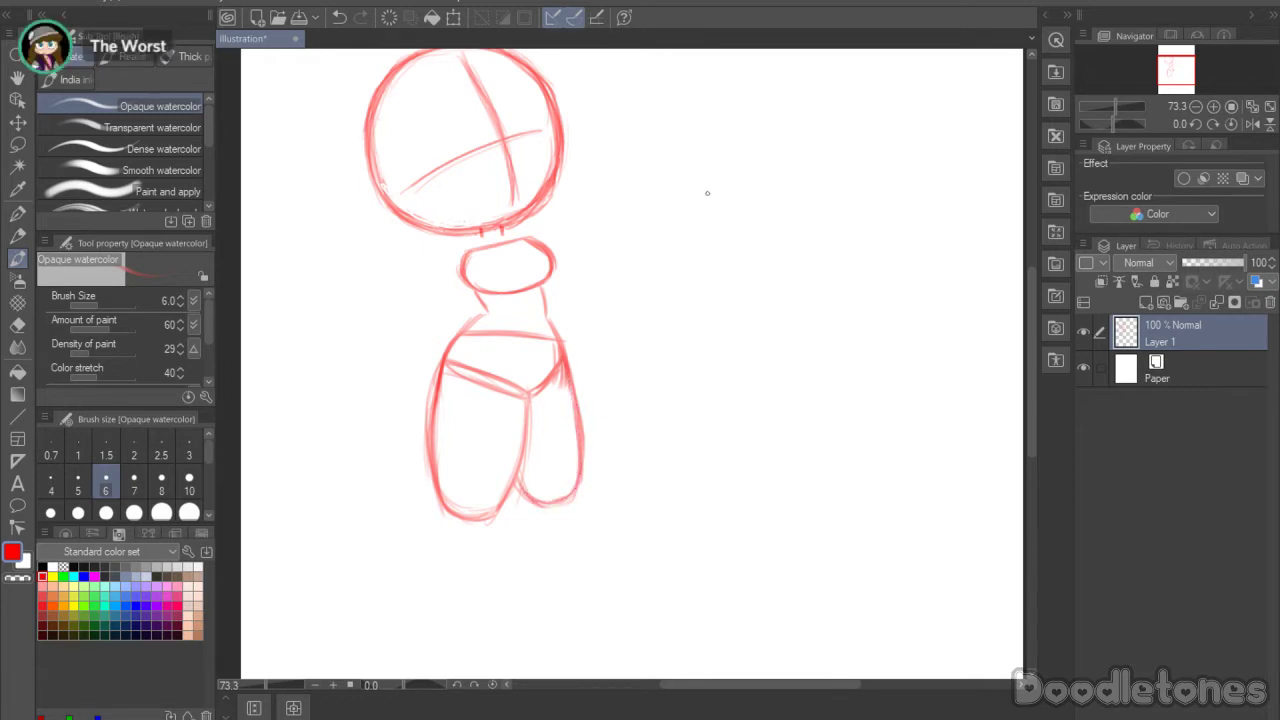
mouse_move(713, 302)
mouse_down()
mouse_move(716, 327)
mouse_move(734, 325)
mouse_up()
key(ctrl+z)
Step: Draw the left knee curve and two lower-leg lines, the outer one flaring out to the left
drag(1036, 292, 1030, 346)
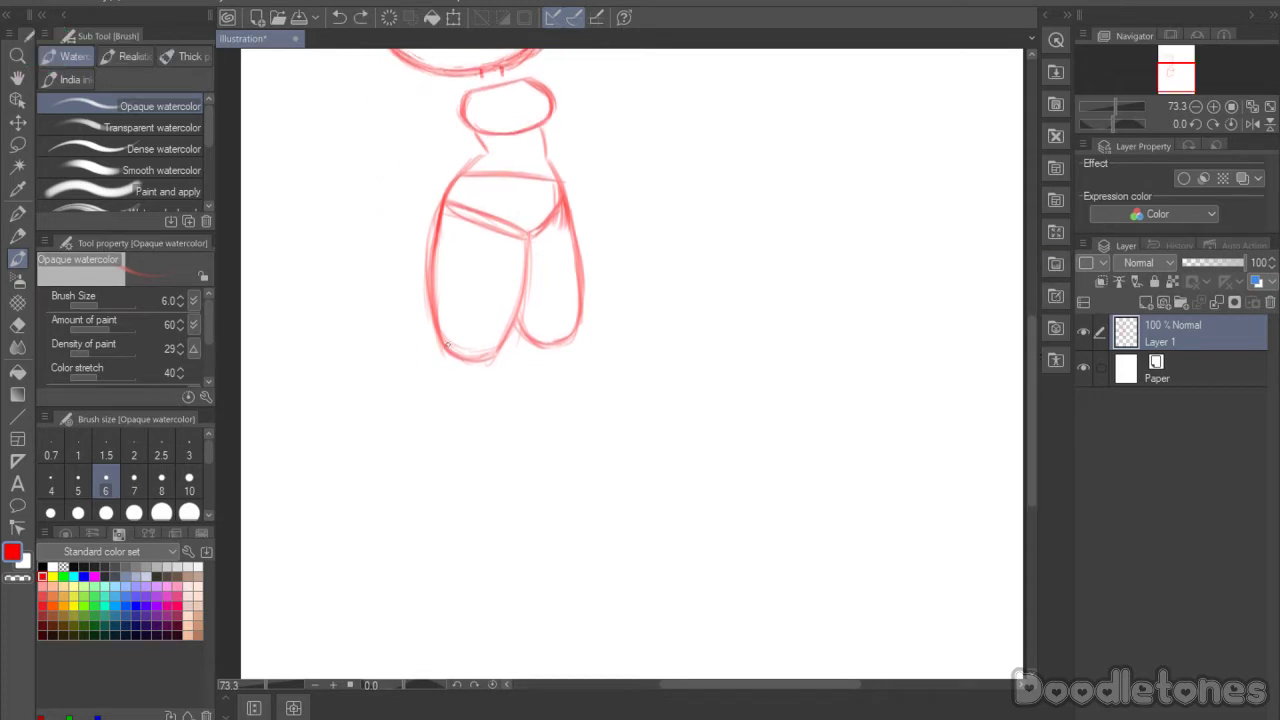
mouse_move(447, 340)
mouse_down()
mouse_move(497, 351)
mouse_move(498, 476)
mouse_up()
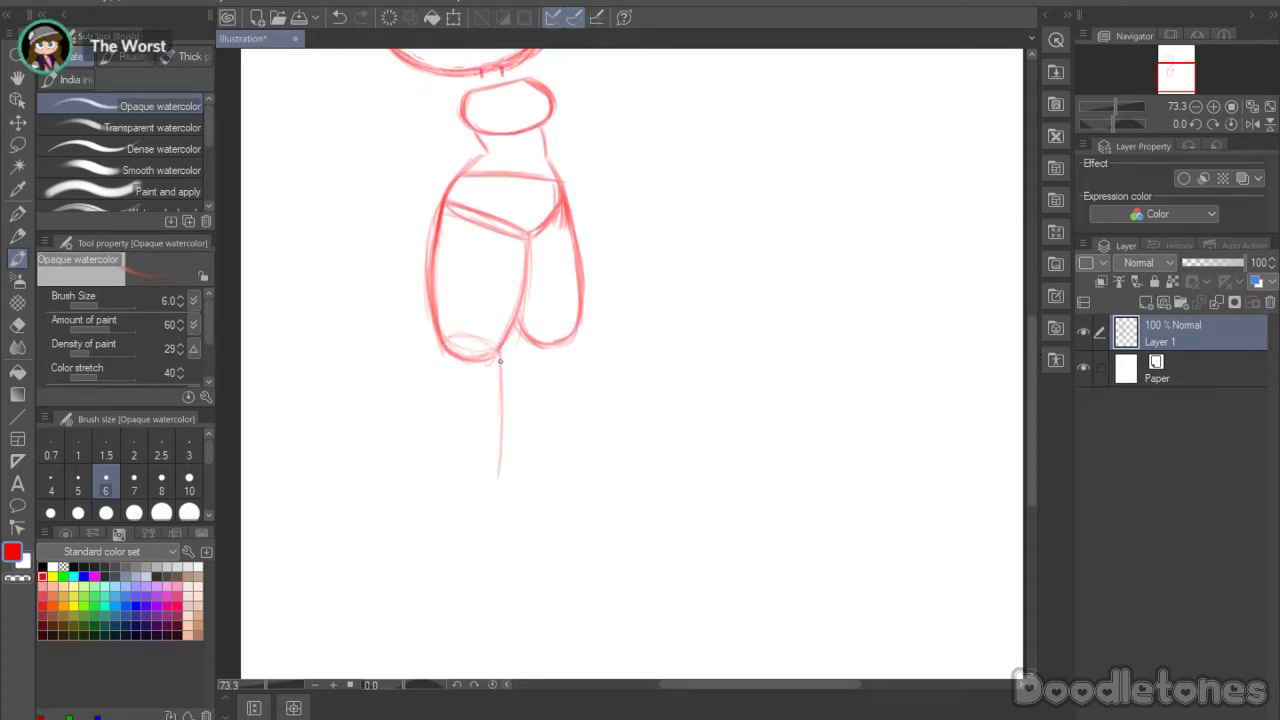
drag(500, 361, 497, 502)
mouse_move(440, 344)
mouse_down()
mouse_move(393, 463)
mouse_move(414, 398)
mouse_move(390, 508)
mouse_up()
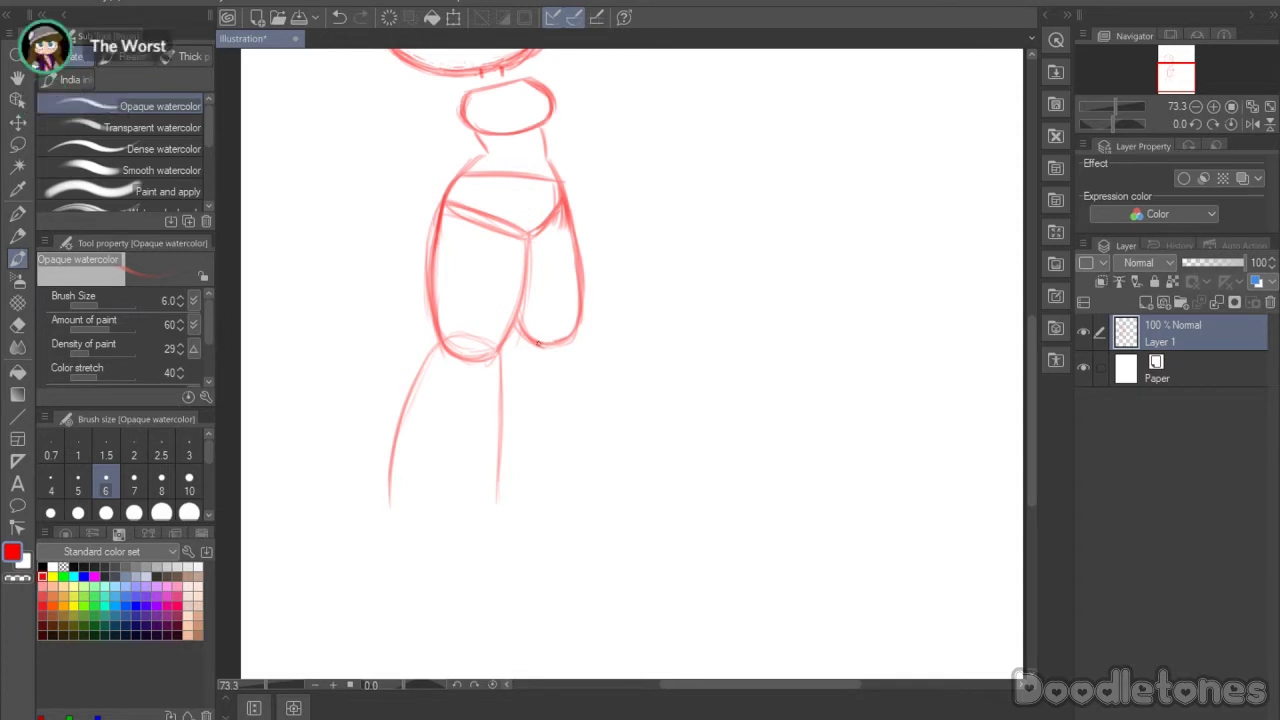
Step: Sketch the right knee curve and the outer line of its lower leg, and close the left lower leg with a rounded bottom edge
mouse_move(532, 342)
mouse_down()
mouse_move(574, 329)
mouse_move(529, 337)
mouse_move(574, 332)
mouse_move(582, 426)
mouse_up()
drag(579, 360, 592, 478)
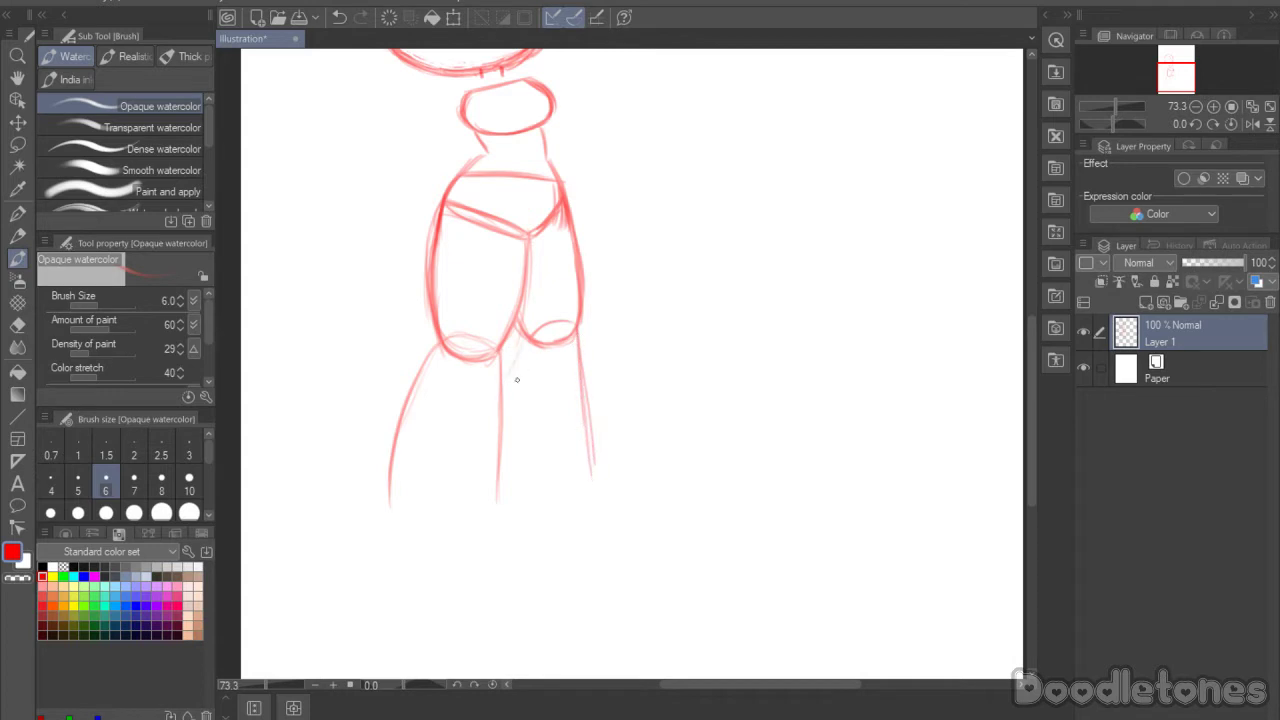
drag(392, 452, 396, 508)
mouse_move(391, 478)
mouse_down()
mouse_move(411, 537)
mouse_move(395, 516)
mouse_move(442, 550)
mouse_up()
drag(402, 530, 459, 554)
mouse_move(498, 468)
mouse_down()
mouse_move(493, 546)
mouse_move(455, 555)
mouse_move(392, 514)
mouse_up()
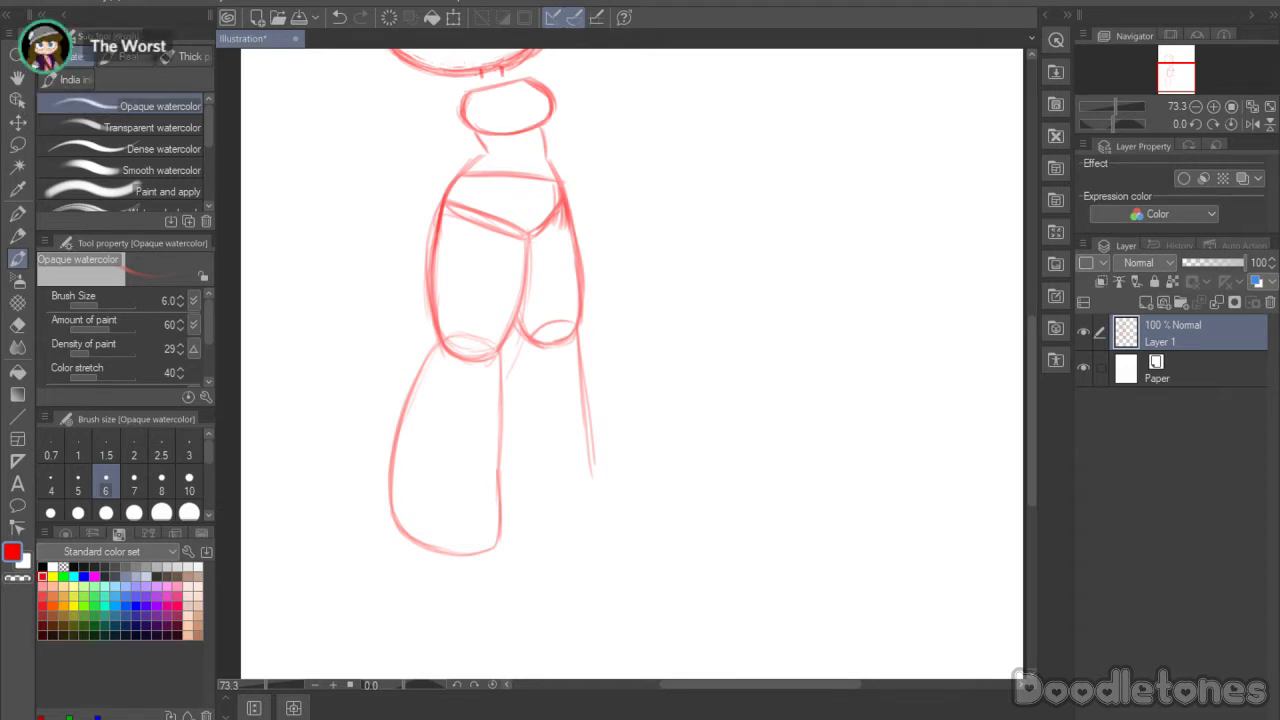
mouse_move(0, 180)
mouse_down()
mouse_move(808, 114)
mouse_move(925, 52)
mouse_move(908, 20)
mouse_up()
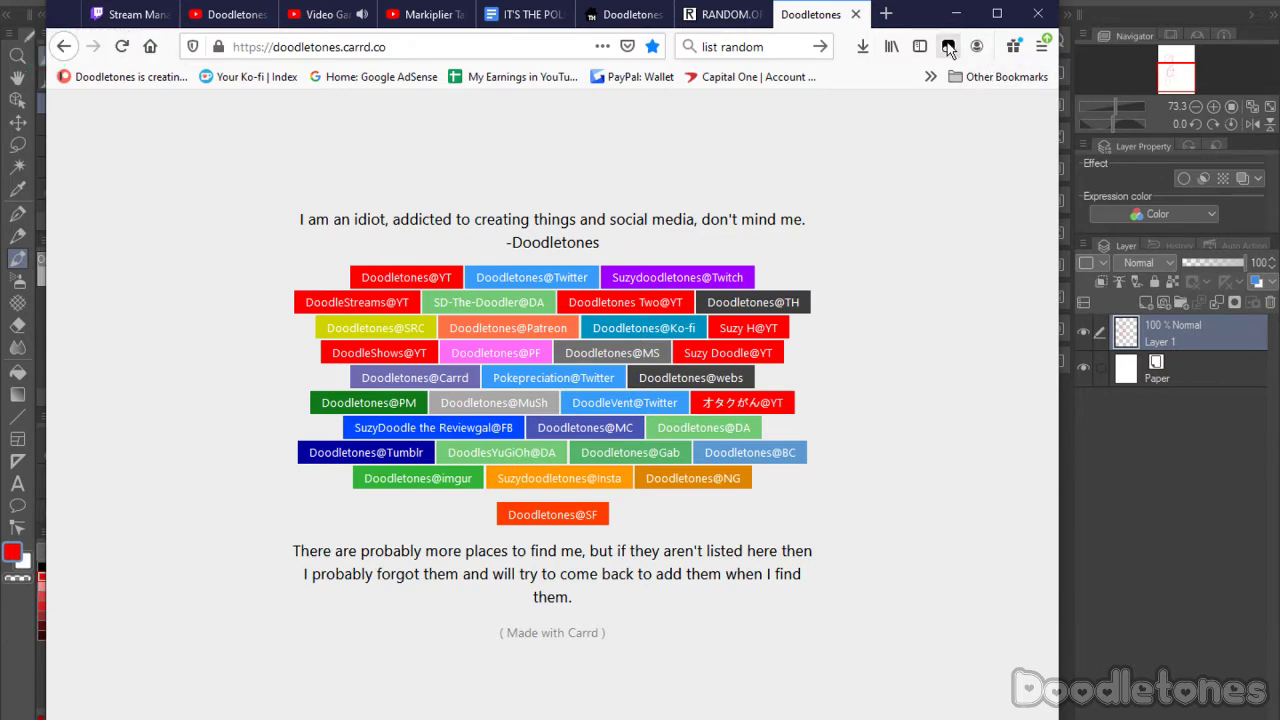
click(956, 14)
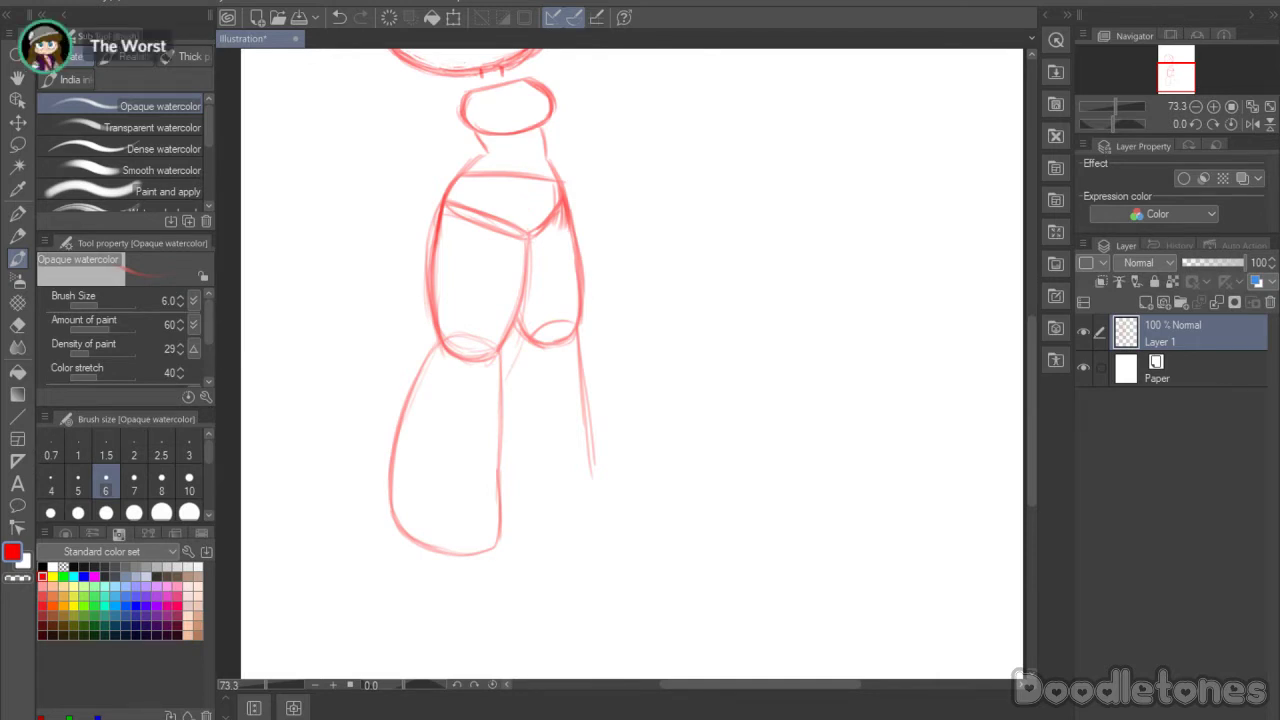
Step: Sketch the right lower leg as a flared shape with a rounded bottom beside the left one, reinforcing its inner and outer contours
mouse_move(577, 388)
mouse_down()
mouse_move(584, 327)
mouse_move(588, 399)
mouse_move(583, 303)
mouse_move(590, 438)
mouse_up()
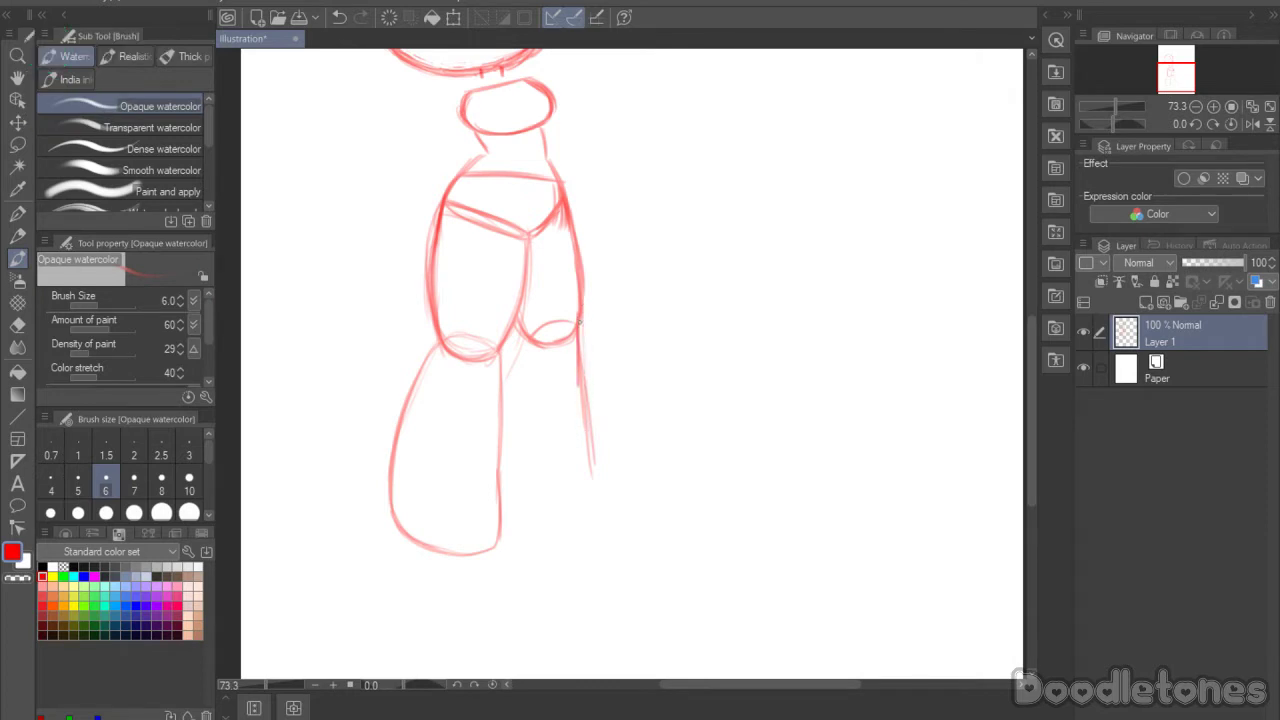
drag(577, 336, 587, 440)
drag(518, 336, 503, 398)
drag(518, 330, 503, 395)
mouse_move(498, 478)
mouse_down()
mouse_move(547, 506)
mouse_move(522, 501)
mouse_move(569, 504)
mouse_move(539, 503)
mouse_move(580, 385)
mouse_up()
mouse_move(588, 440)
mouse_down()
mouse_move(571, 502)
mouse_move(593, 451)
mouse_move(600, 478)
mouse_move(576, 500)
mouse_move(600, 483)
mouse_move(563, 500)
mouse_up()
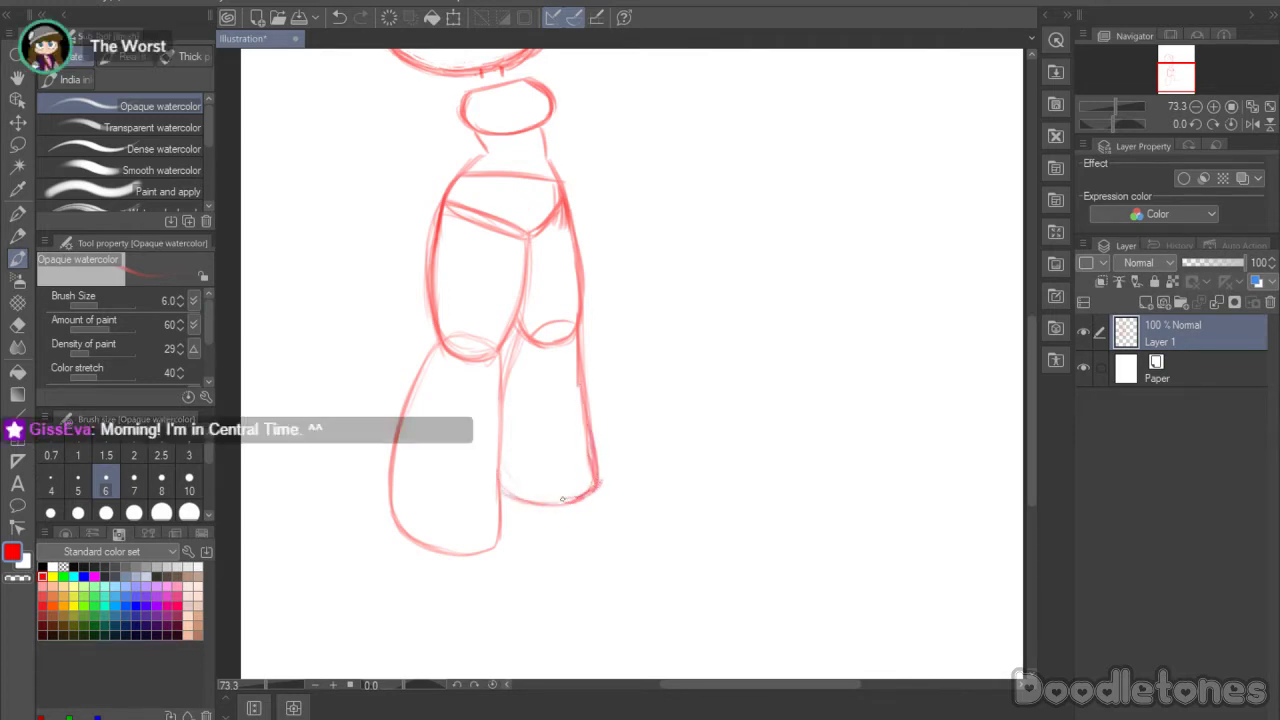
mouse_move(583, 406)
mouse_down()
mouse_move(593, 462)
mouse_move(551, 503)
mouse_up()
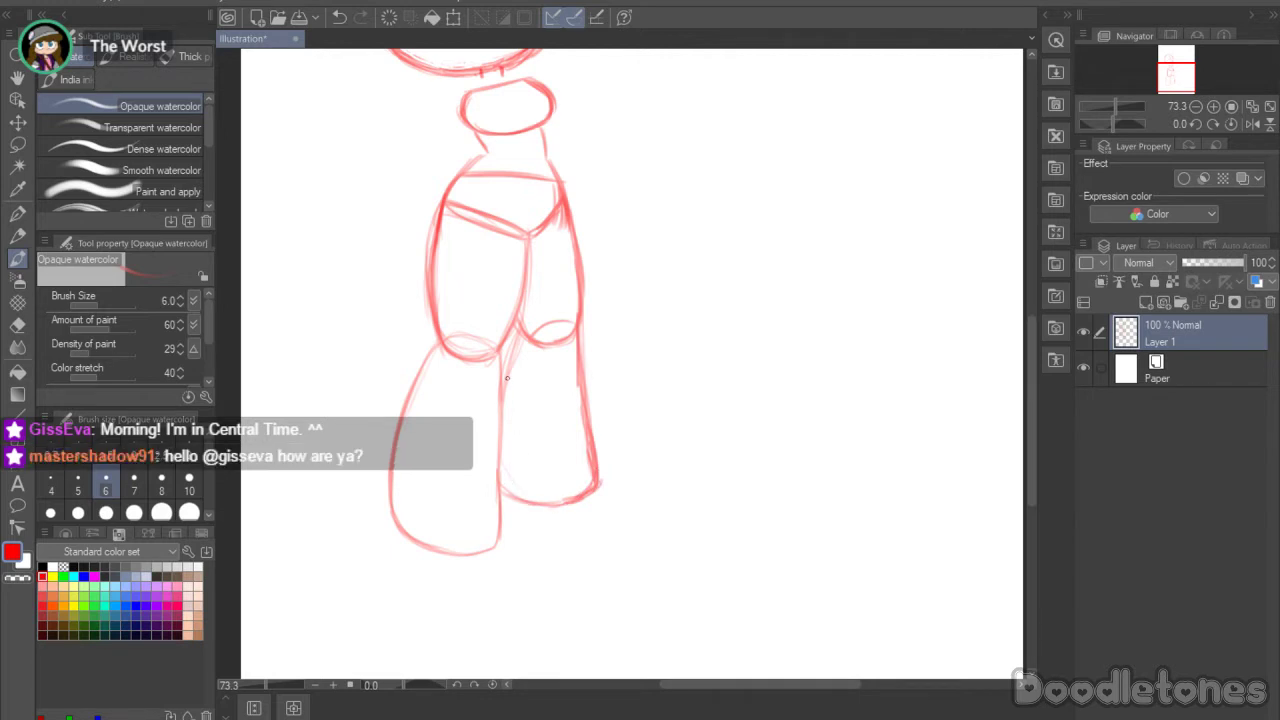
mouse_move(507, 378)
mouse_down()
mouse_move(520, 336)
mouse_move(516, 350)
mouse_up()
mouse_move(580, 322)
mouse_down()
mouse_move(585, 414)
mouse_move(584, 289)
mouse_move(590, 412)
mouse_up()
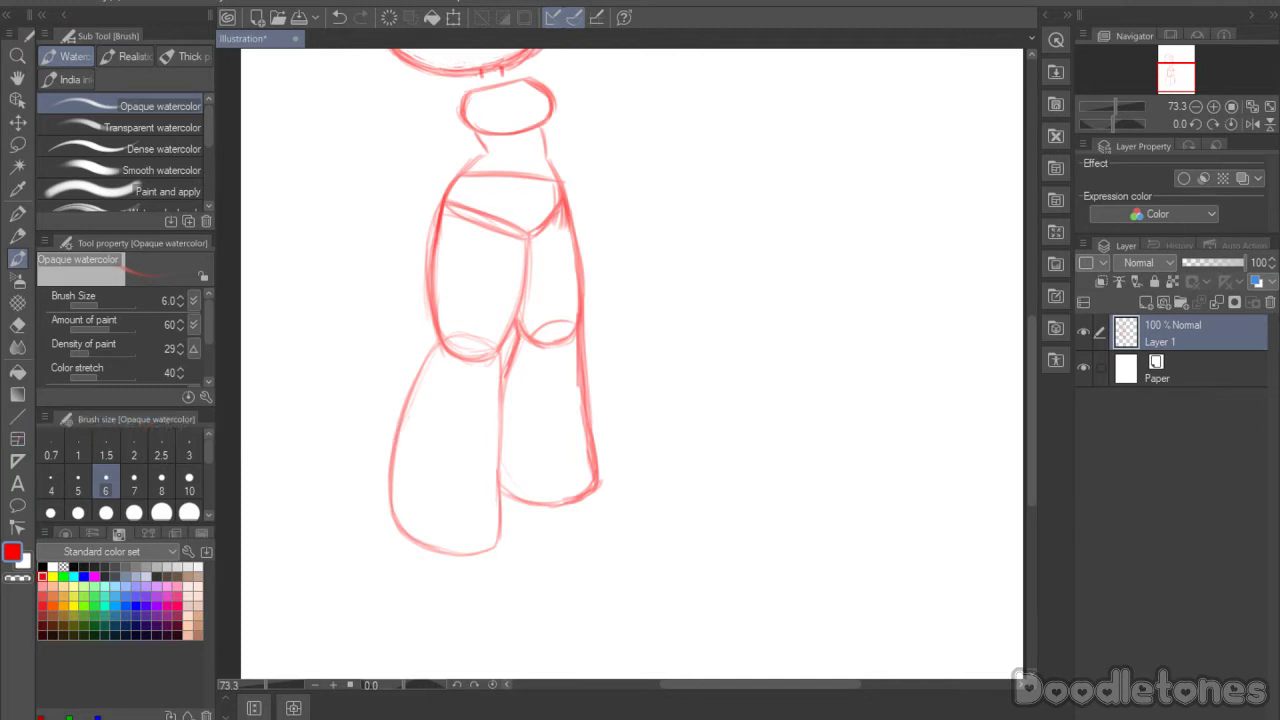
Step: Trim the right thigh's outer contour with the hard eraser, and lasso the right lower leg and rotate it slightly outward
click(17, 325)
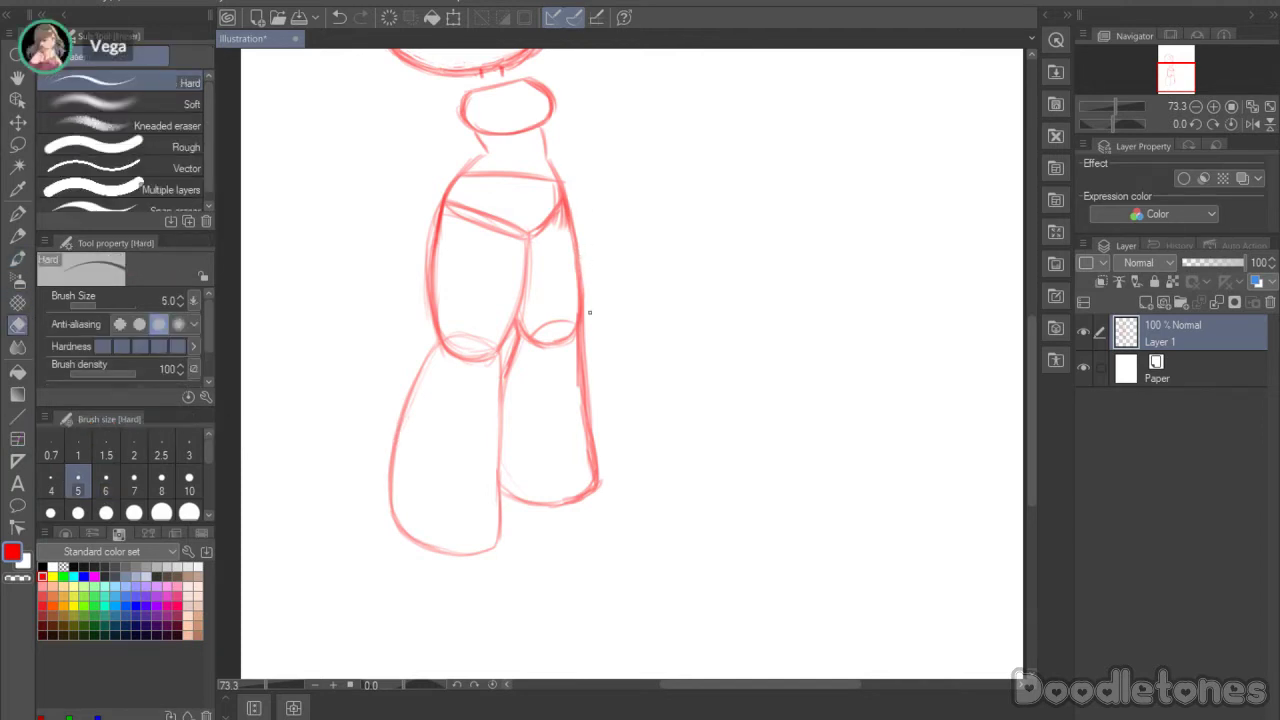
drag(588, 312, 582, 265)
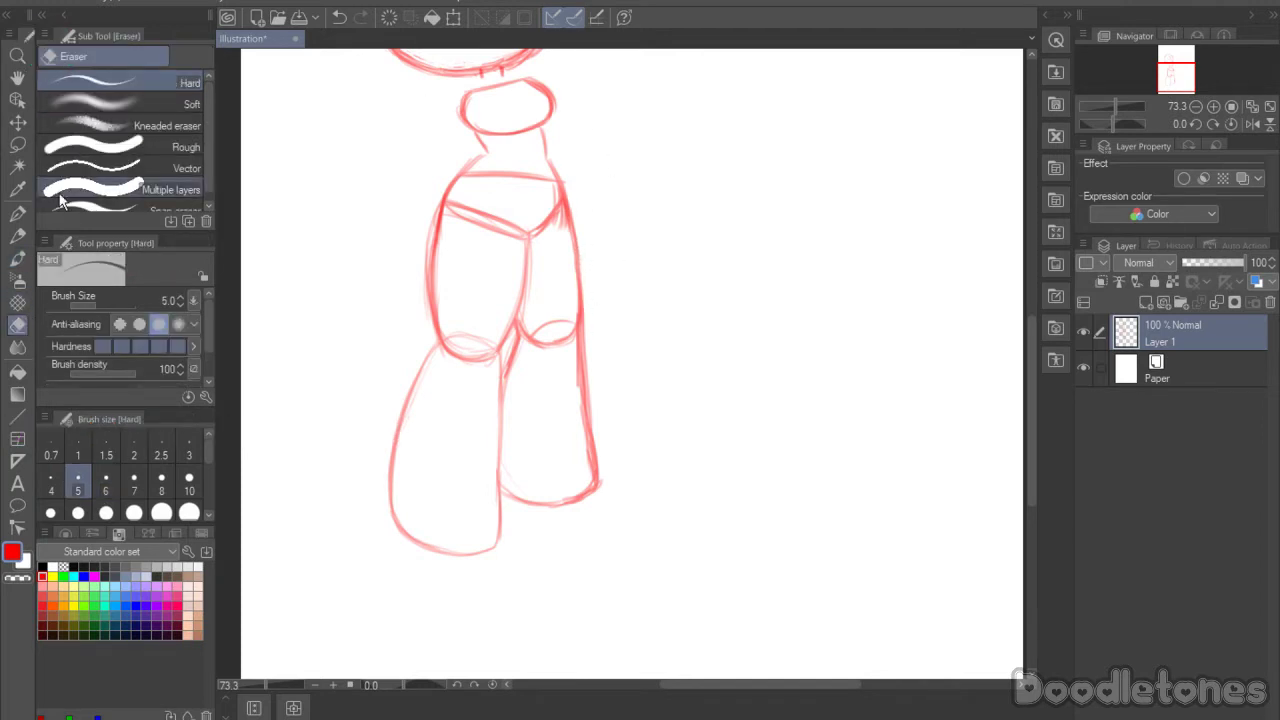
key(m)
mouse_move(615, 383)
mouse_down()
mouse_move(624, 428)
mouse_move(512, 505)
mouse_move(516, 334)
mouse_move(551, 354)
mouse_move(603, 303)
mouse_move(615, 383)
mouse_up()
click(634, 568)
drag(655, 421, 640, 372)
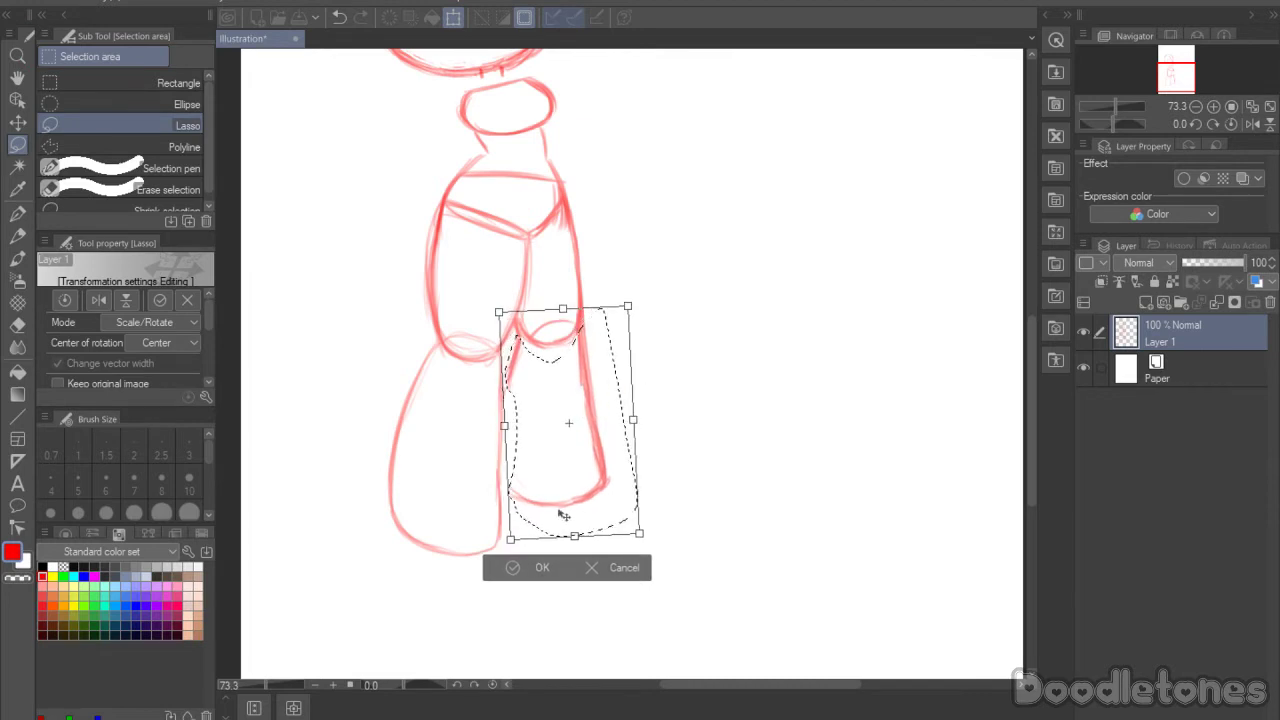
click(512, 568)
Step: Reconnect the right lower leg's bottom edge to the left leg with the Opaque watercolor brush, reinforcing its inner and outer contours
click(17, 259)
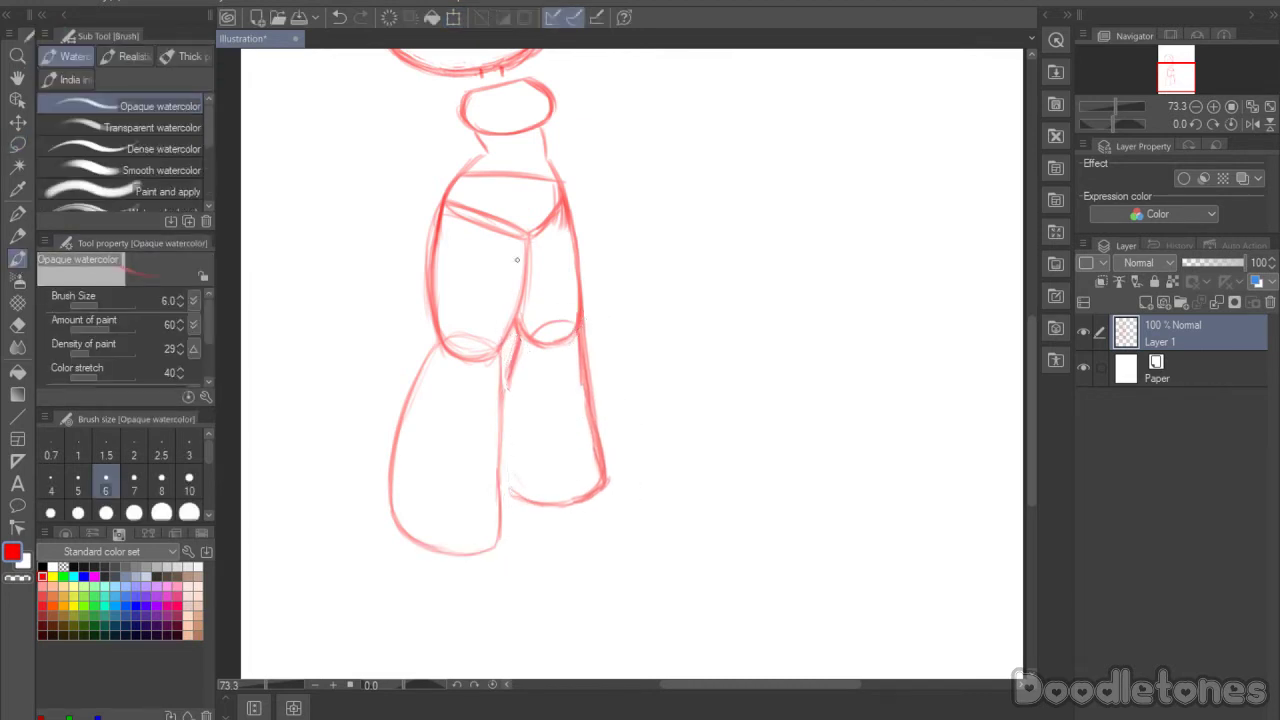
drag(500, 482, 548, 503)
drag(501, 414, 502, 526)
drag(502, 446, 500, 532)
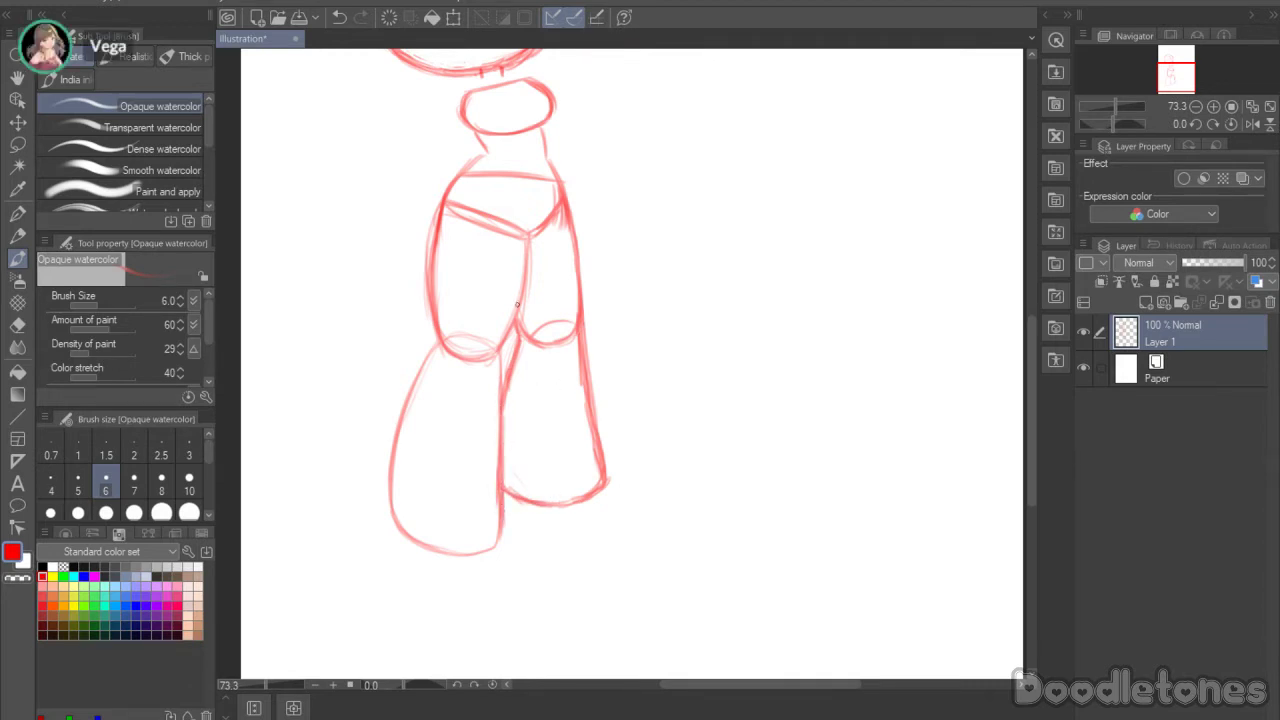
drag(519, 338, 505, 498)
drag(590, 422, 602, 494)
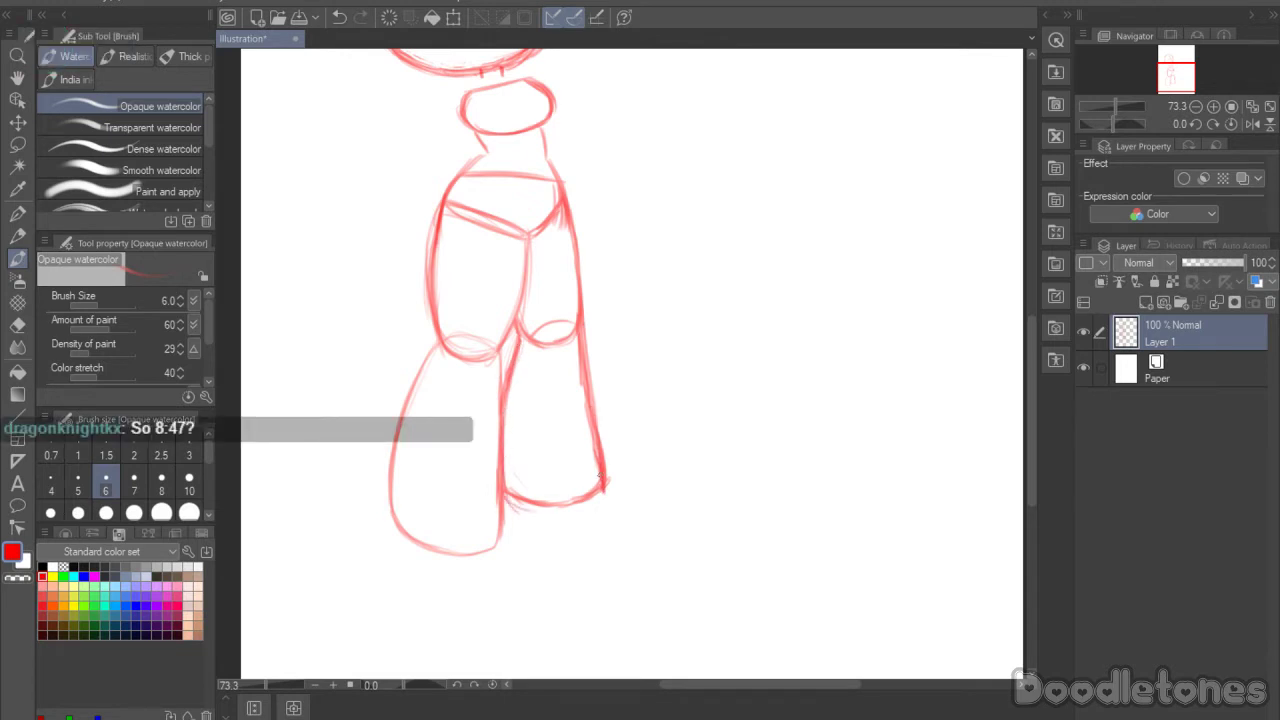
Step: Draw a slightly lower bottom edge with a sharper outer corner on the right lower leg, and erase the previous curve above it
drag(529, 512, 558, 512)
mouse_move(516, 506)
mouse_down()
mouse_move(570, 513)
mouse_move(606, 499)
mouse_up()
drag(596, 444, 606, 500)
mouse_move(508, 501)
mouse_down()
mouse_move(561, 512)
mouse_move(507, 497)
mouse_up()
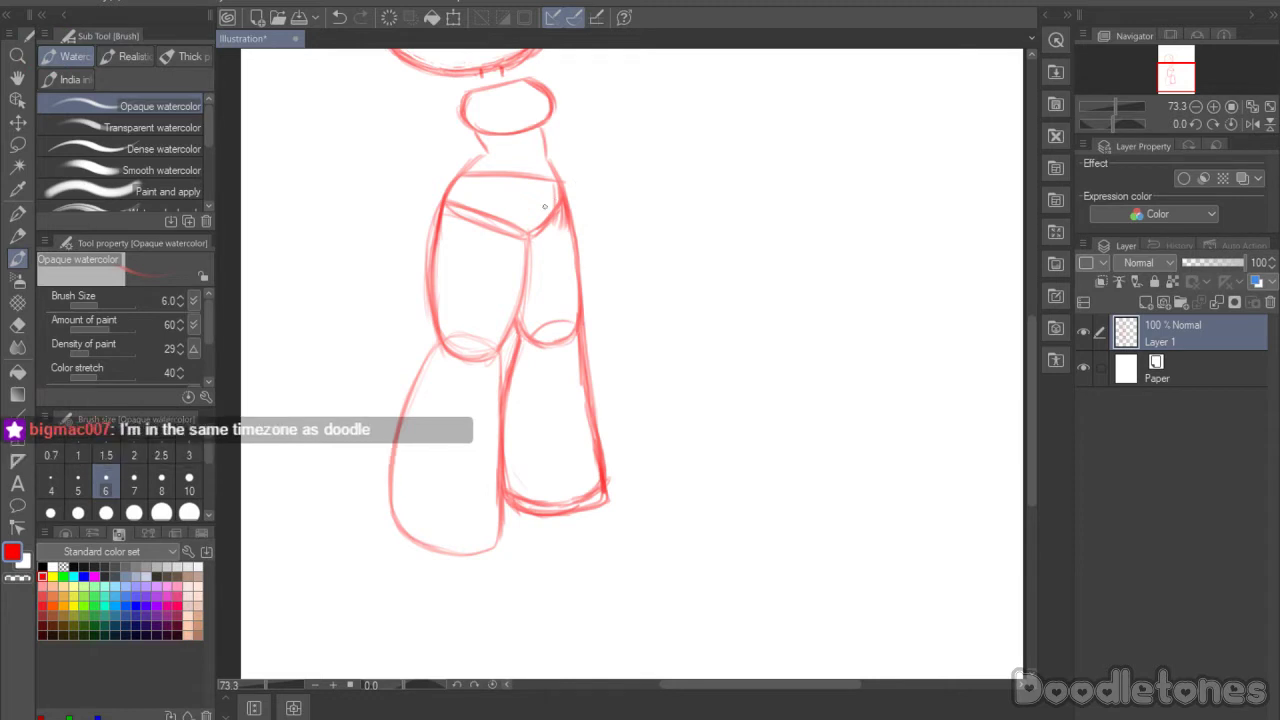
key(e)
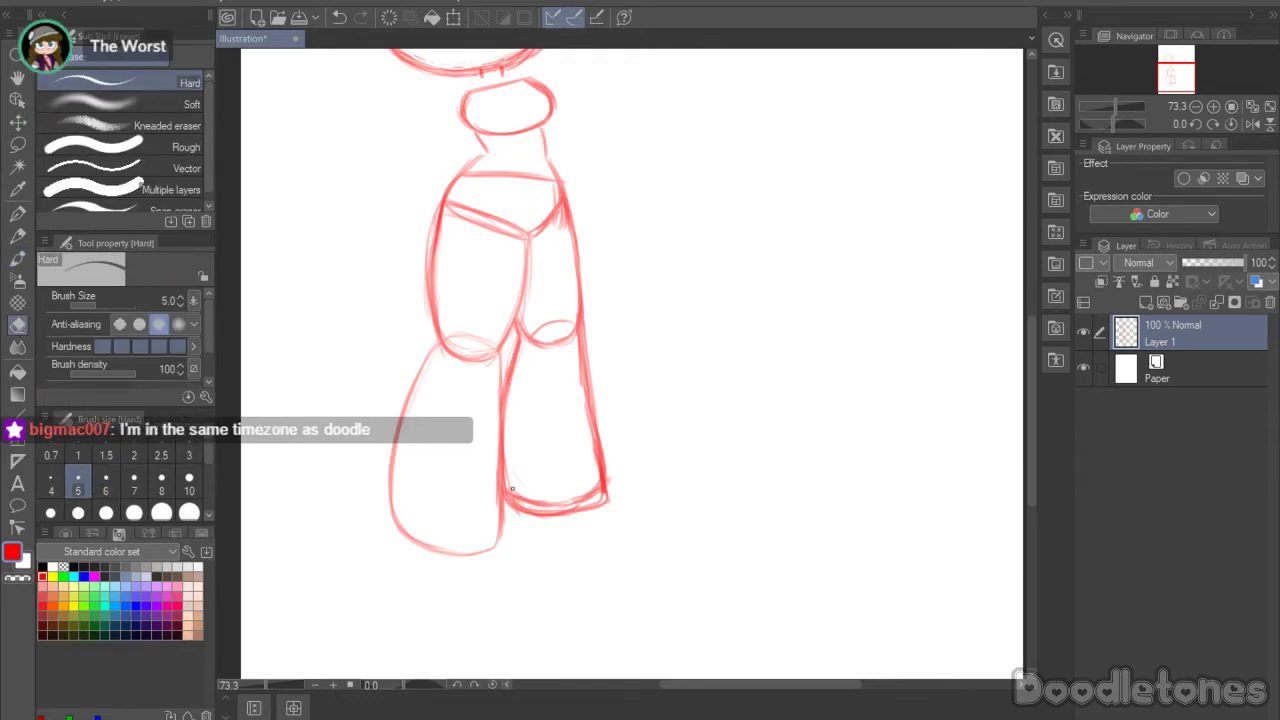
mouse_move(531, 501)
mouse_down()
mouse_move(581, 504)
mouse_move(594, 479)
mouse_move(583, 499)
mouse_move(520, 502)
mouse_move(507, 466)
mouse_move(529, 486)
mouse_move(522, 477)
mouse_move(522, 517)
mouse_up()
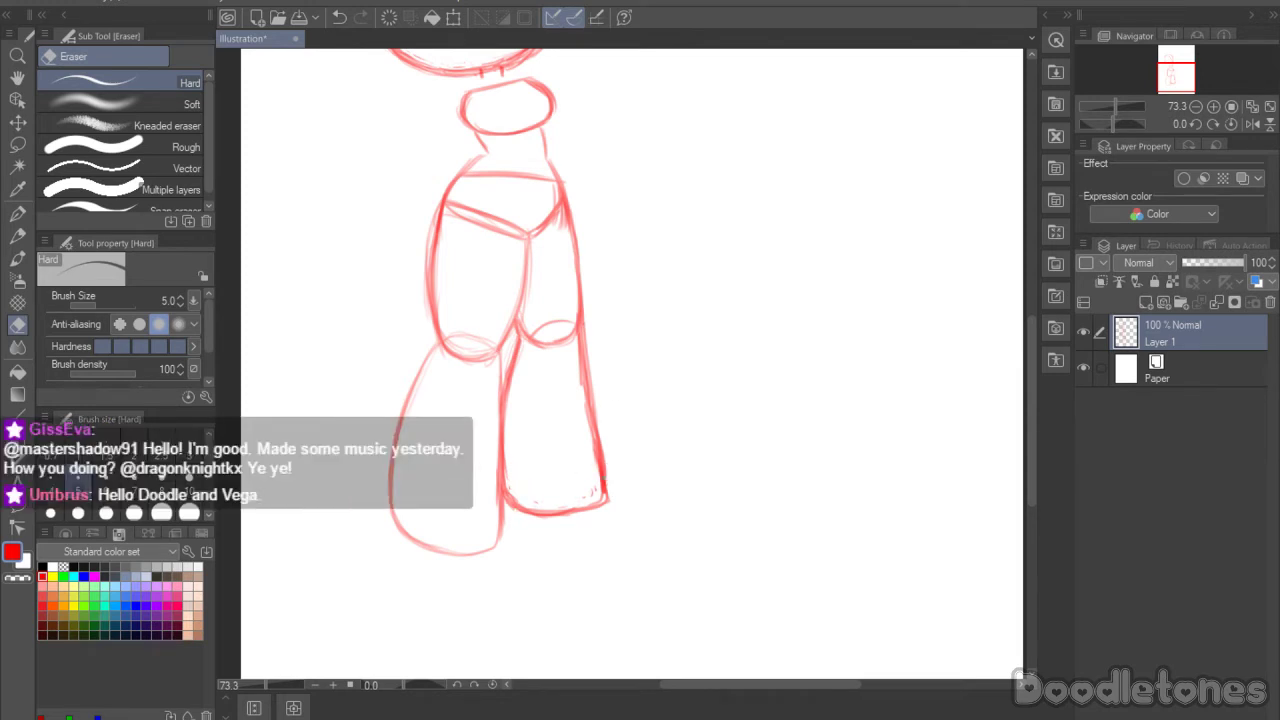
Step: Reinforce the right lower leg's bottom corner, the lines between the two lower legs, and the left lower leg's rounded bottom
key(b)
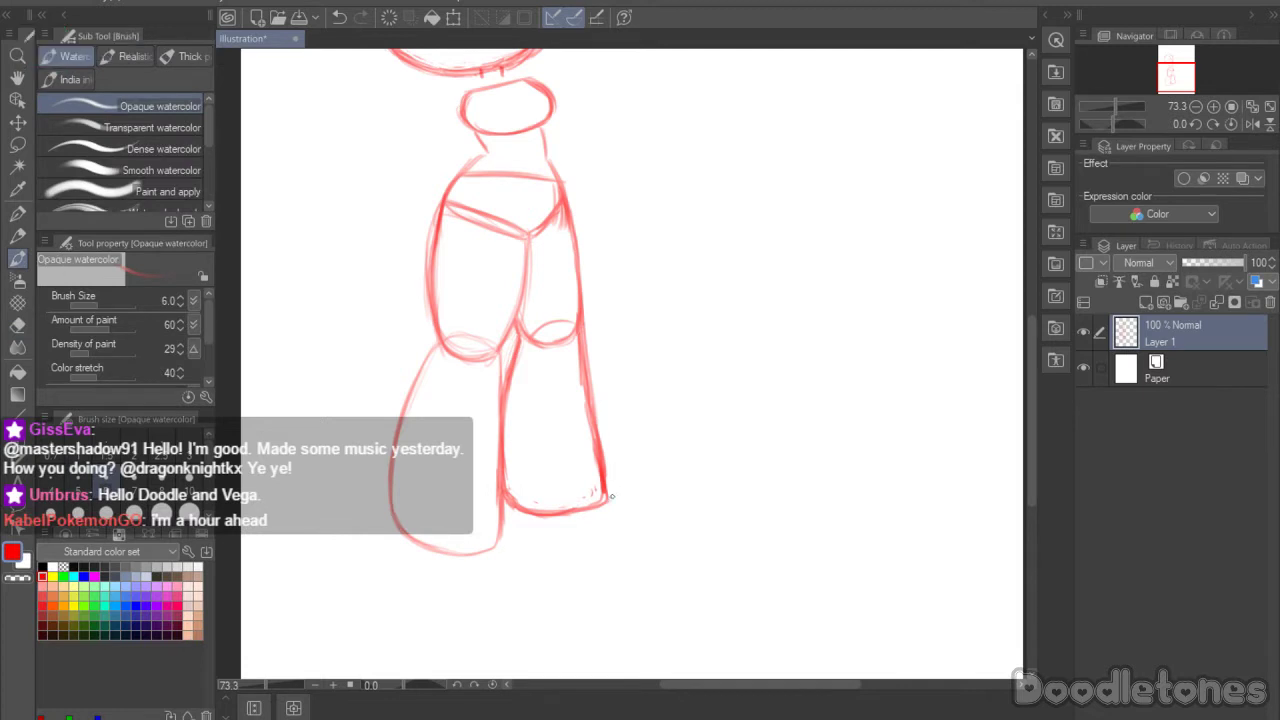
drag(566, 511, 602, 500)
drag(509, 354, 496, 434)
drag(514, 326, 505, 368)
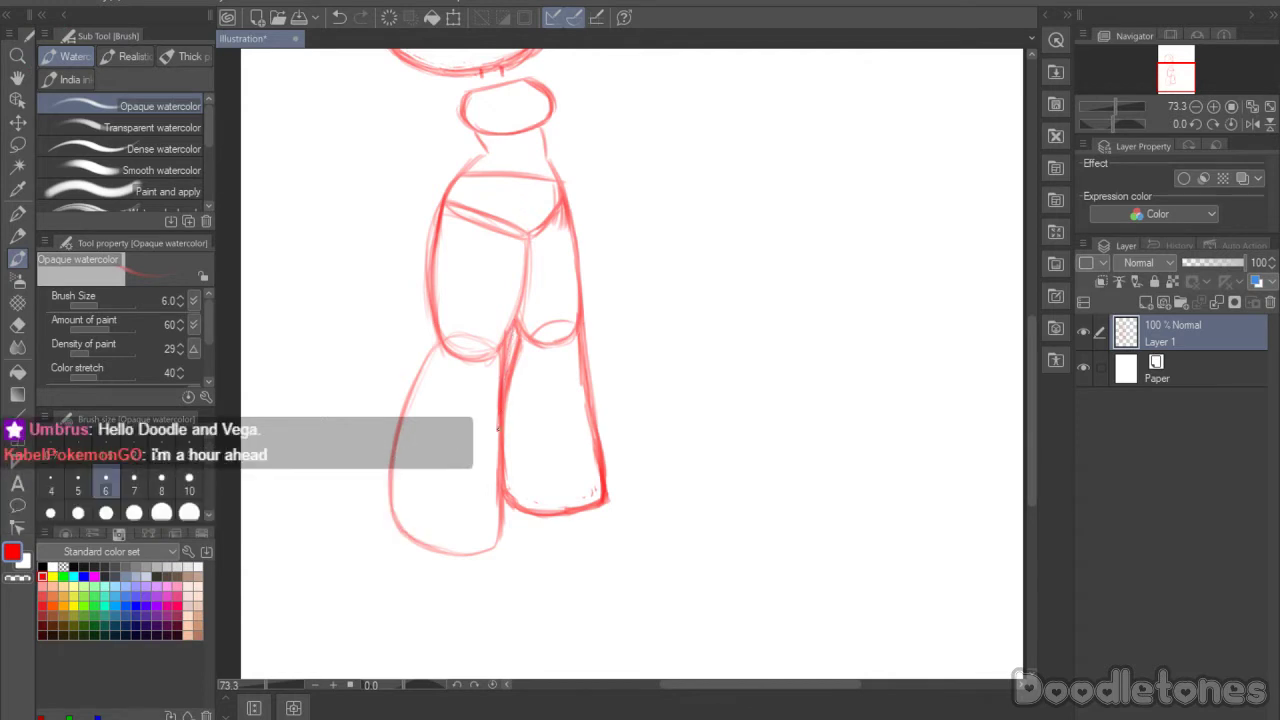
drag(504, 448, 498, 490)
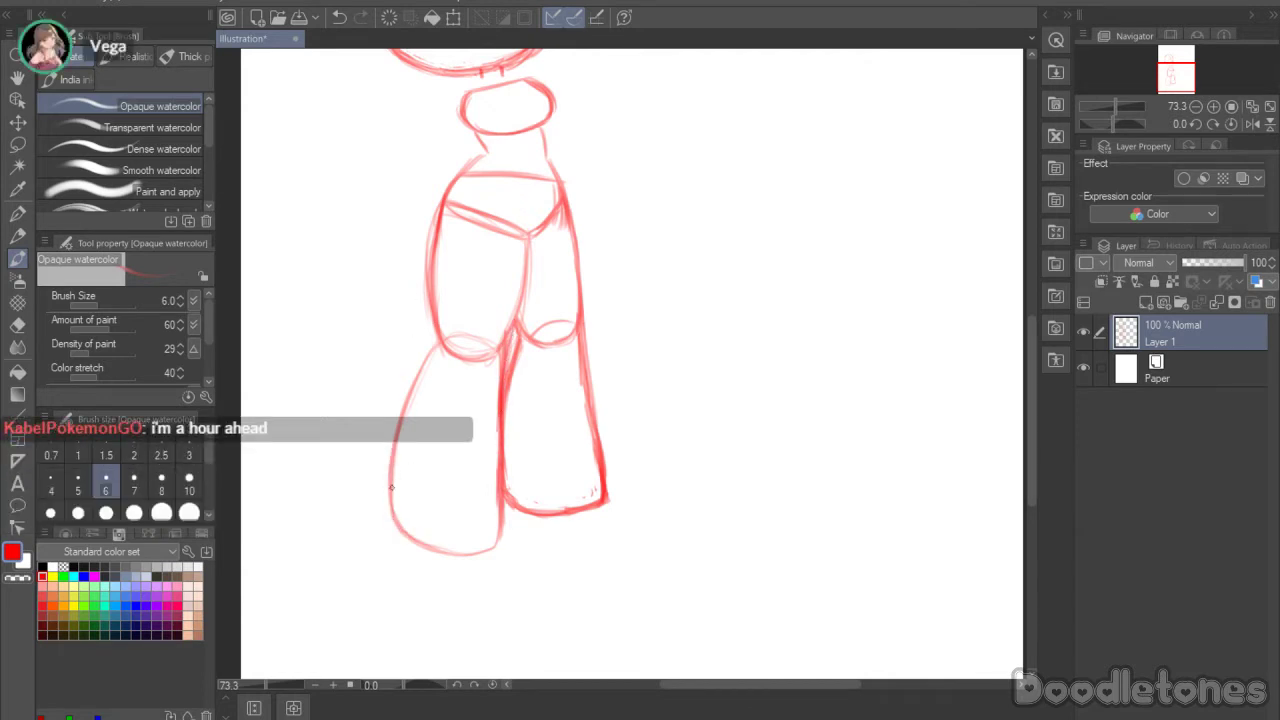
mouse_move(391, 487)
mouse_down()
mouse_move(443, 546)
mouse_move(496, 546)
mouse_up()
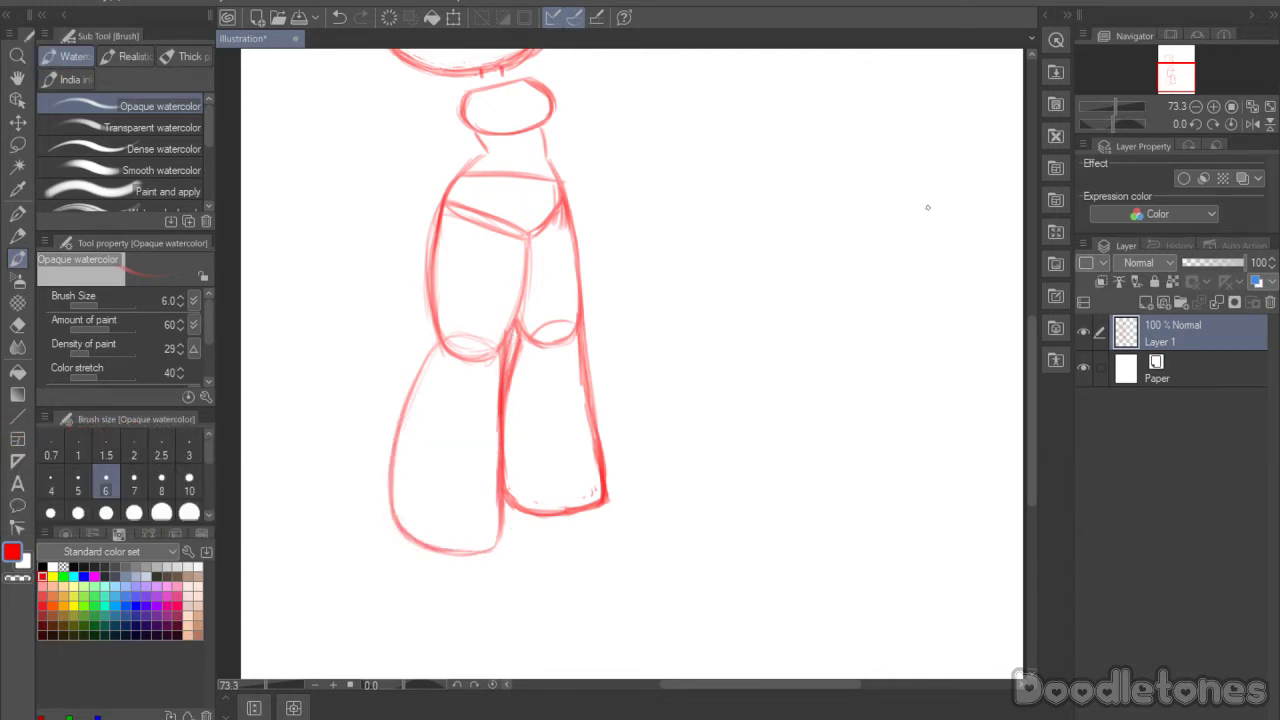
Step: Sketch the right arm as two lines rising outward from the shoulder, and start the left arm's upper line below the head
drag(1034, 351, 1024, 255)
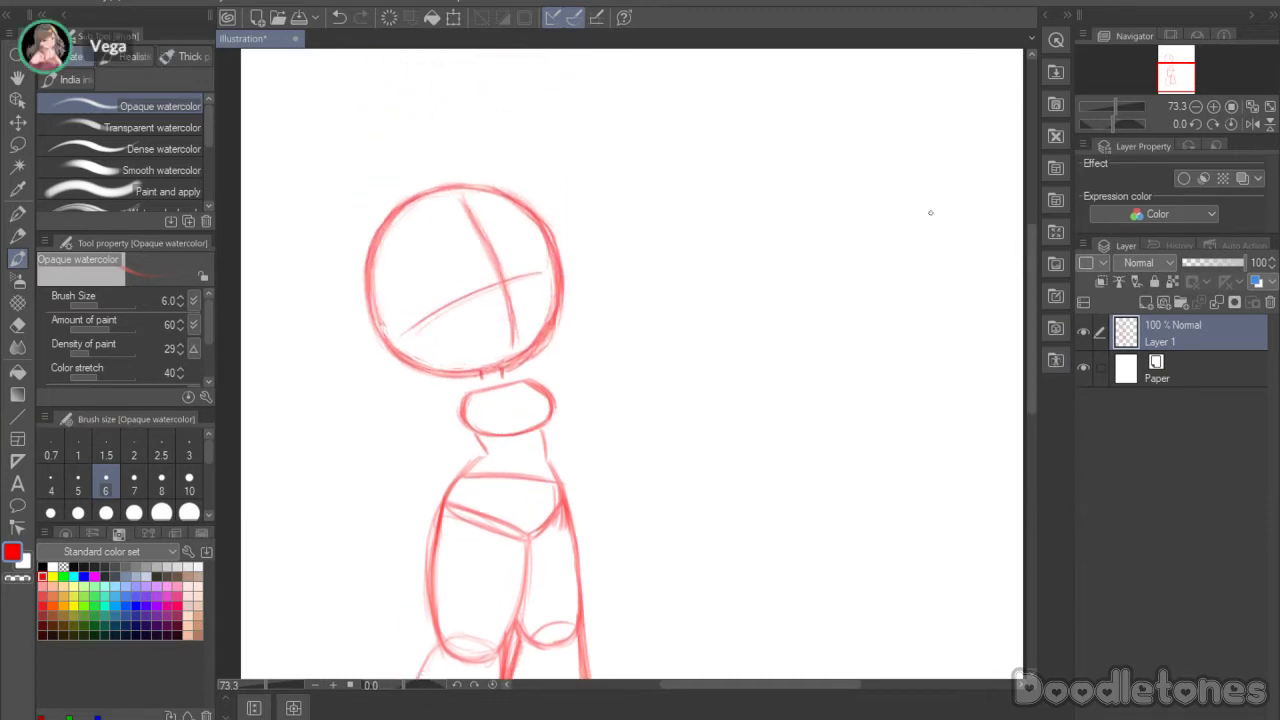
drag(536, 350, 590, 316)
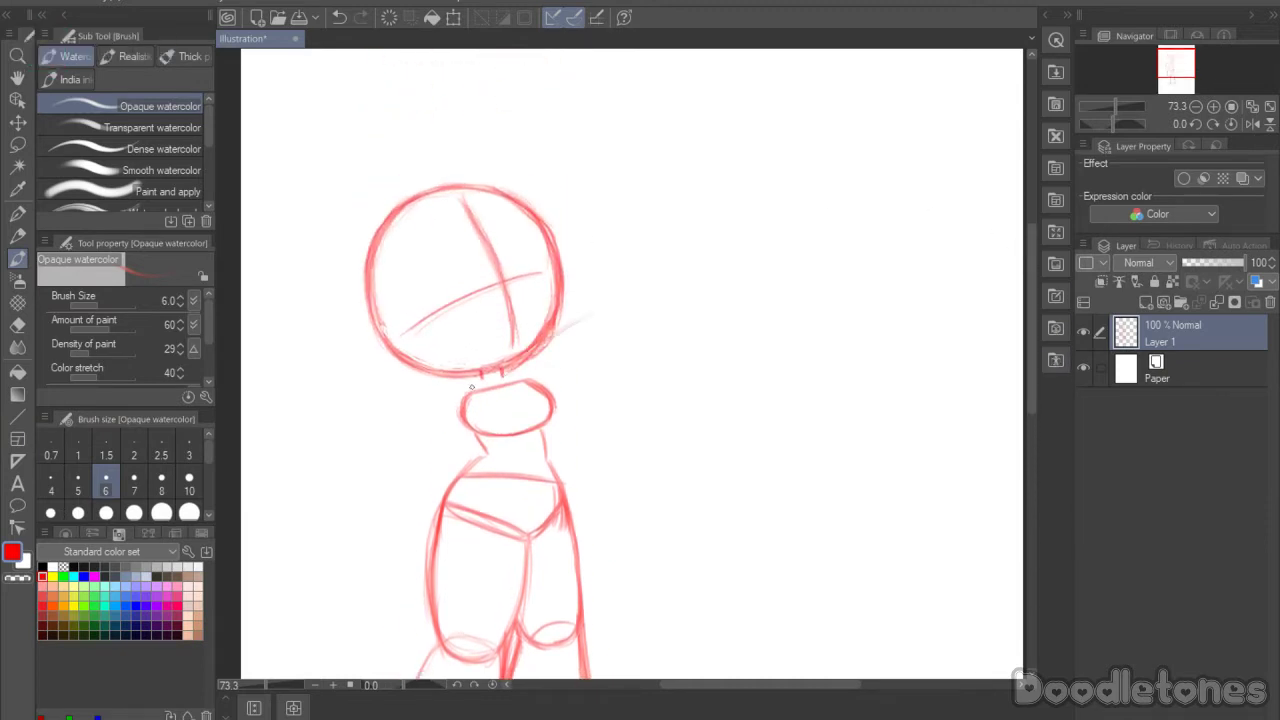
drag(438, 376, 357, 357)
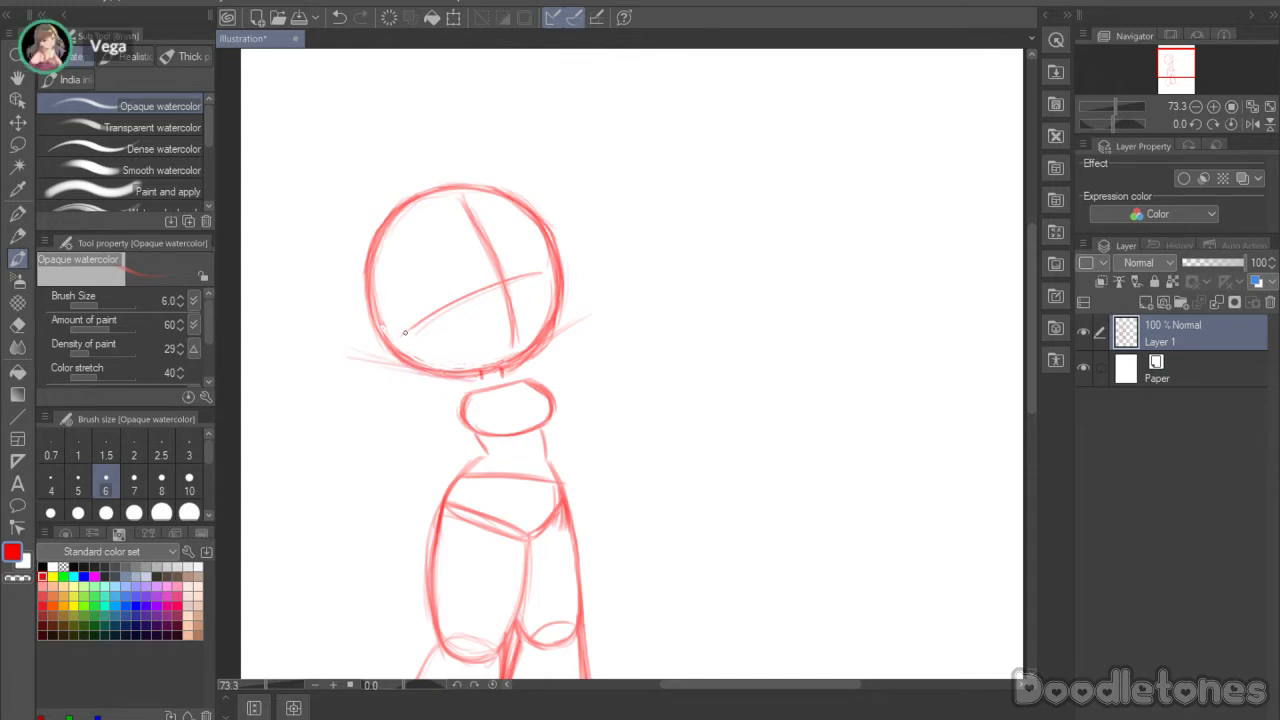
key(ctrl+z)
drag(374, 344, 474, 375)
mouse_move(572, 326)
mouse_down()
mouse_move(540, 346)
mouse_move(606, 302)
mouse_up()
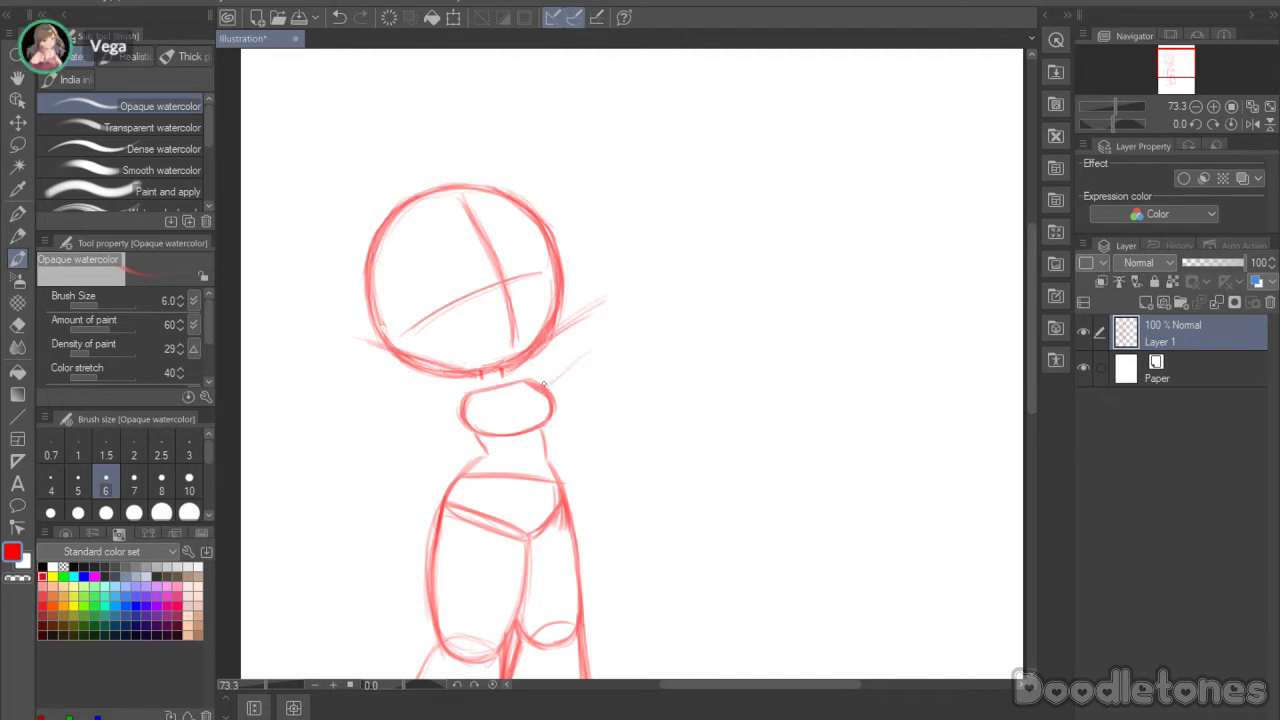
mouse_move(545, 385)
mouse_down()
mouse_move(604, 340)
mouse_move(582, 357)
mouse_up()
mouse_move(593, 306)
mouse_down()
mouse_move(650, 274)
mouse_move(569, 326)
mouse_up()
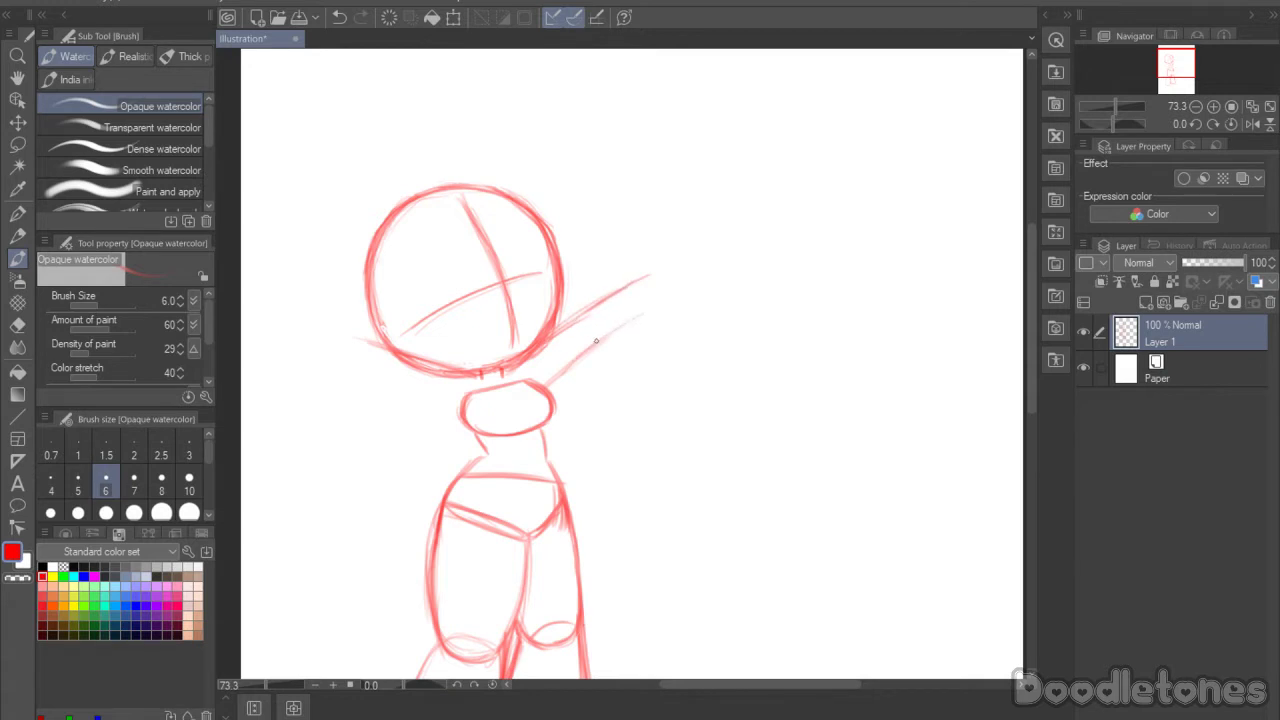
Step: Sketch the left arm as two lines stretching outward from the chest, redoing the unsatisfactory strokes
drag(358, 375, 450, 398)
key(ctrl+z)
key(ctrl+z)
mouse_move(344, 378)
mouse_down()
mouse_move(438, 400)
mouse_move(322, 368)
mouse_move(377, 346)
mouse_up()
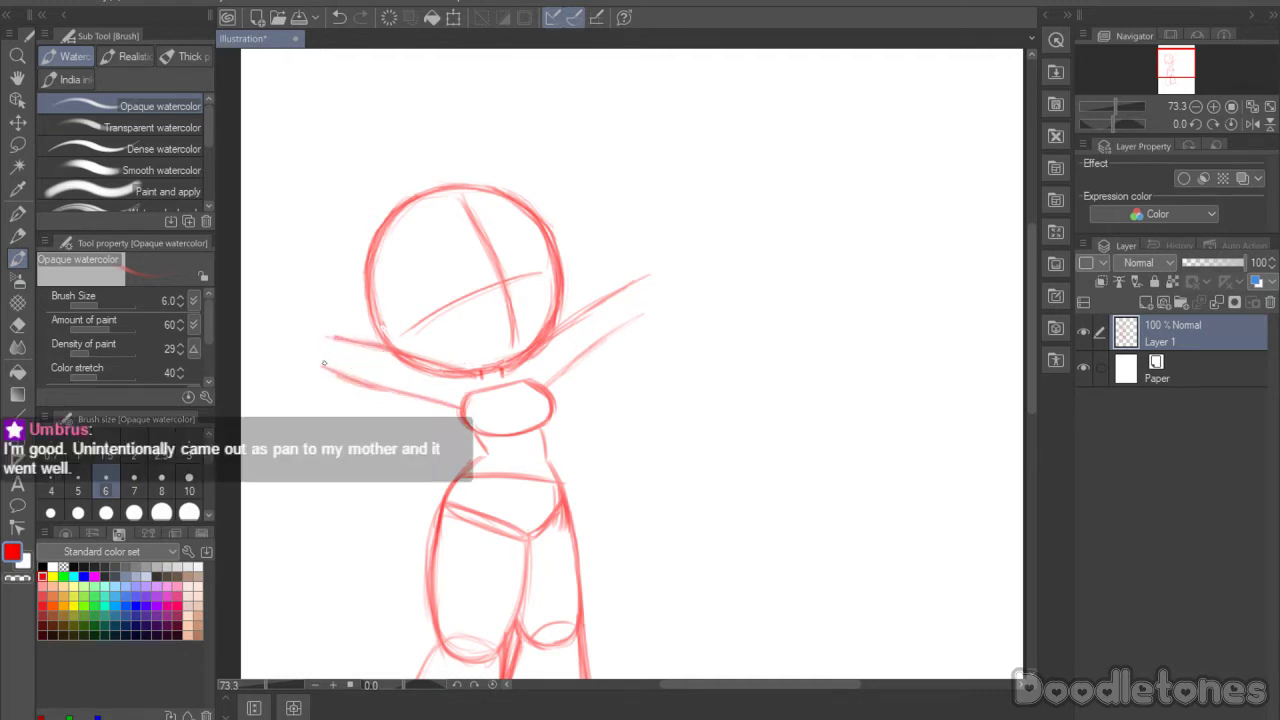
Step: Draw mitten-like hands with thumbs on both arms, clean up the left thumb, and reinforce the left hand and lower arm line
mouse_move(636, 280)
mouse_down()
mouse_move(668, 271)
mouse_move(637, 278)
mouse_move(666, 272)
mouse_move(660, 283)
mouse_move(701, 295)
mouse_move(676, 312)
mouse_up()
mouse_move(330, 330)
mouse_down()
mouse_move(292, 346)
mouse_move(340, 332)
mouse_move(302, 381)
mouse_move(330, 375)
mouse_move(291, 384)
mouse_up()
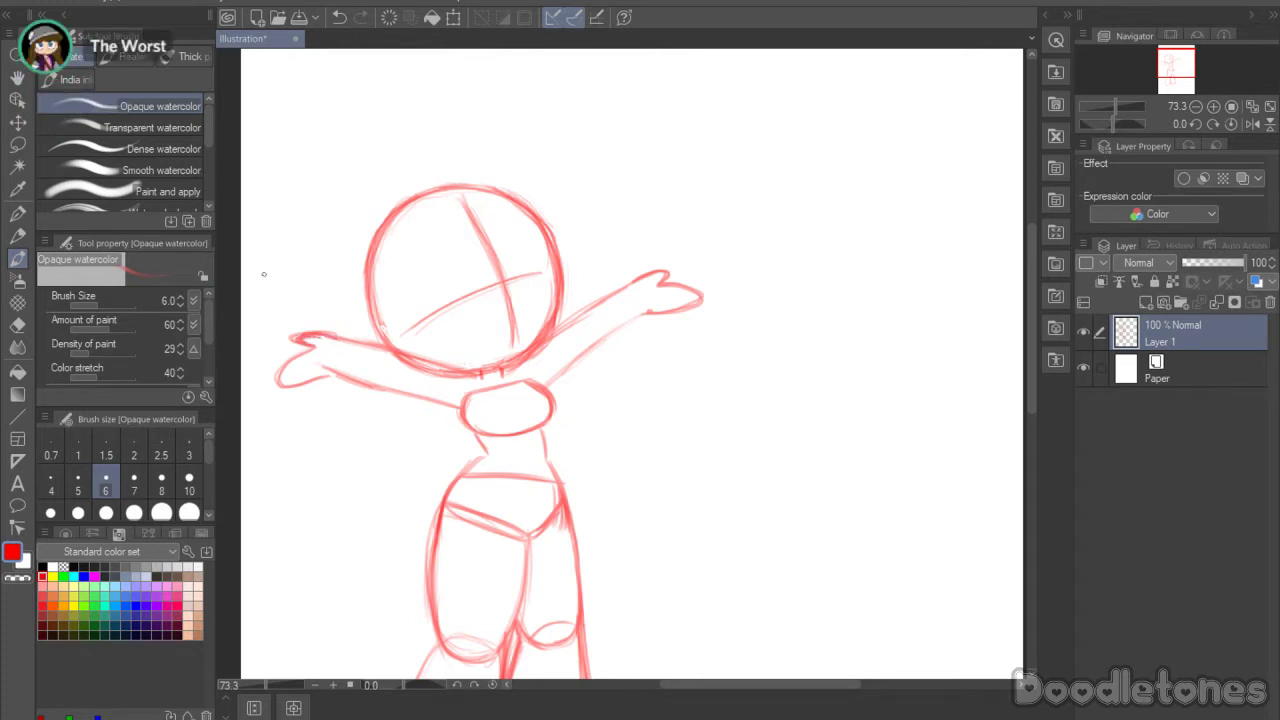
key(e)
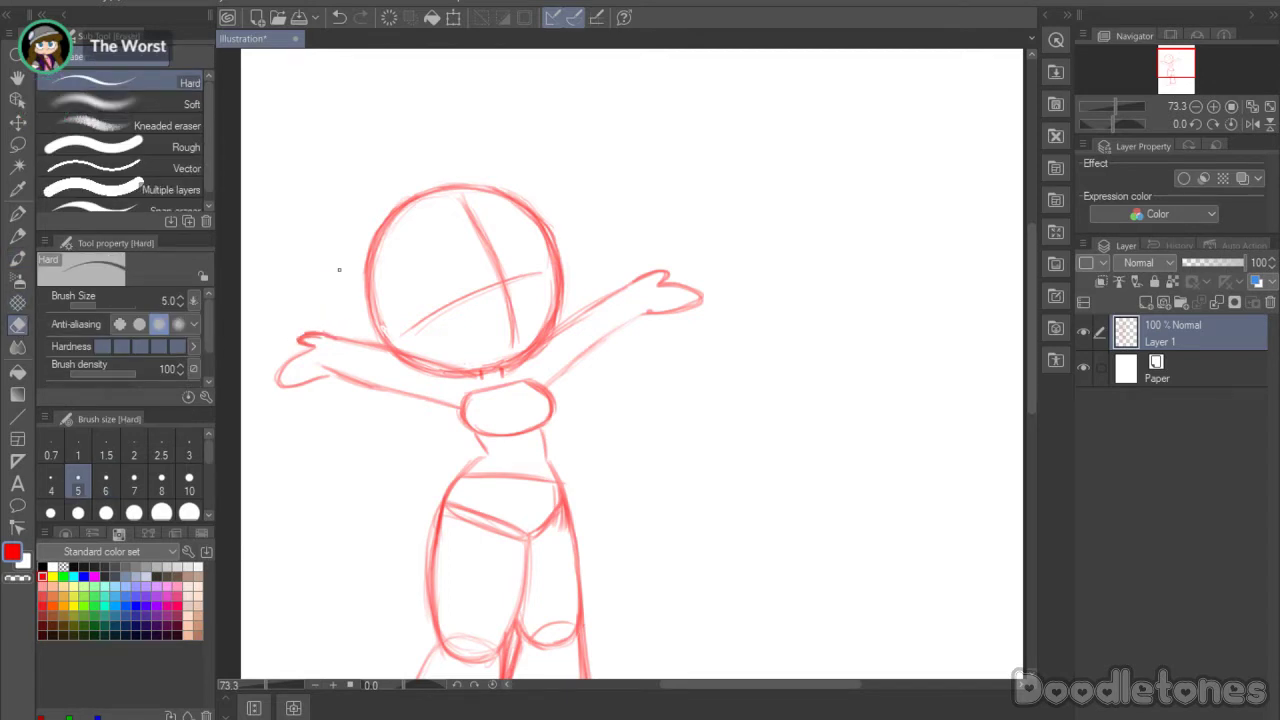
key(b)
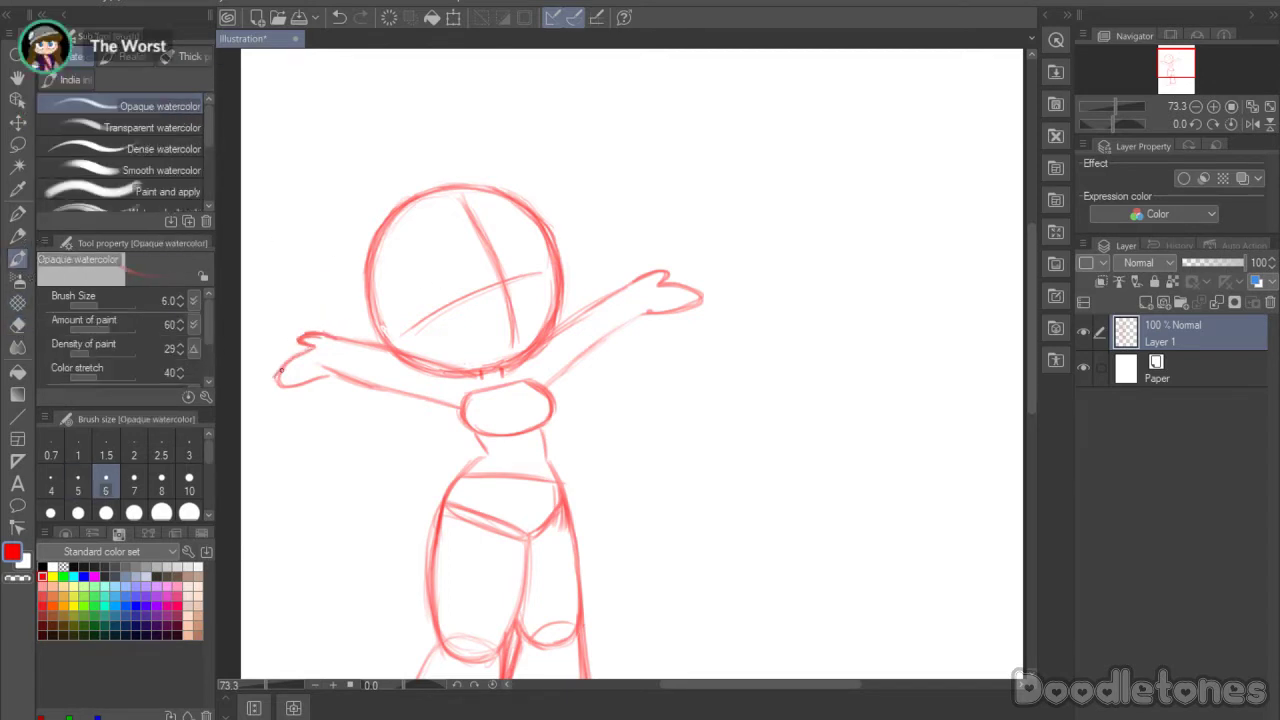
mouse_move(304, 350)
mouse_down()
mouse_move(277, 374)
mouse_move(298, 387)
mouse_move(333, 371)
mouse_move(292, 386)
mouse_move(428, 398)
mouse_up()
drag(352, 380, 448, 404)
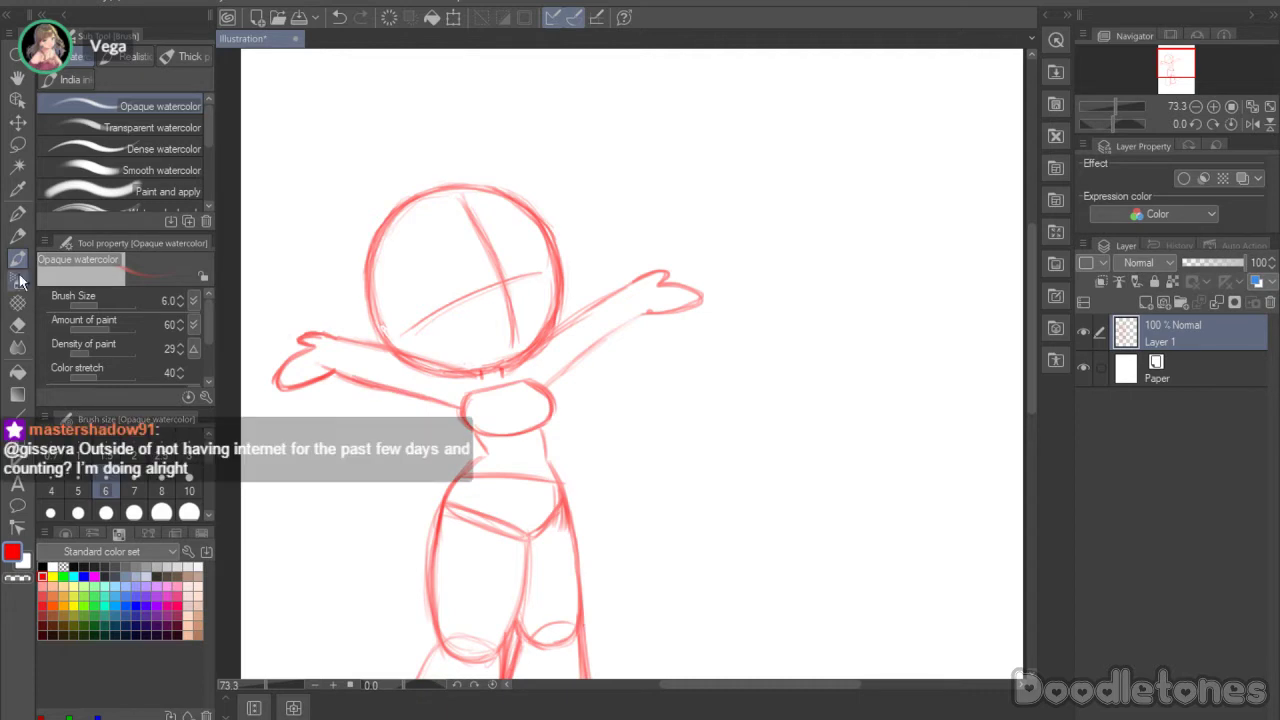
Step: Lasso the right hand with the end of its forearm and move it inward to shorten the right arm
key(e)
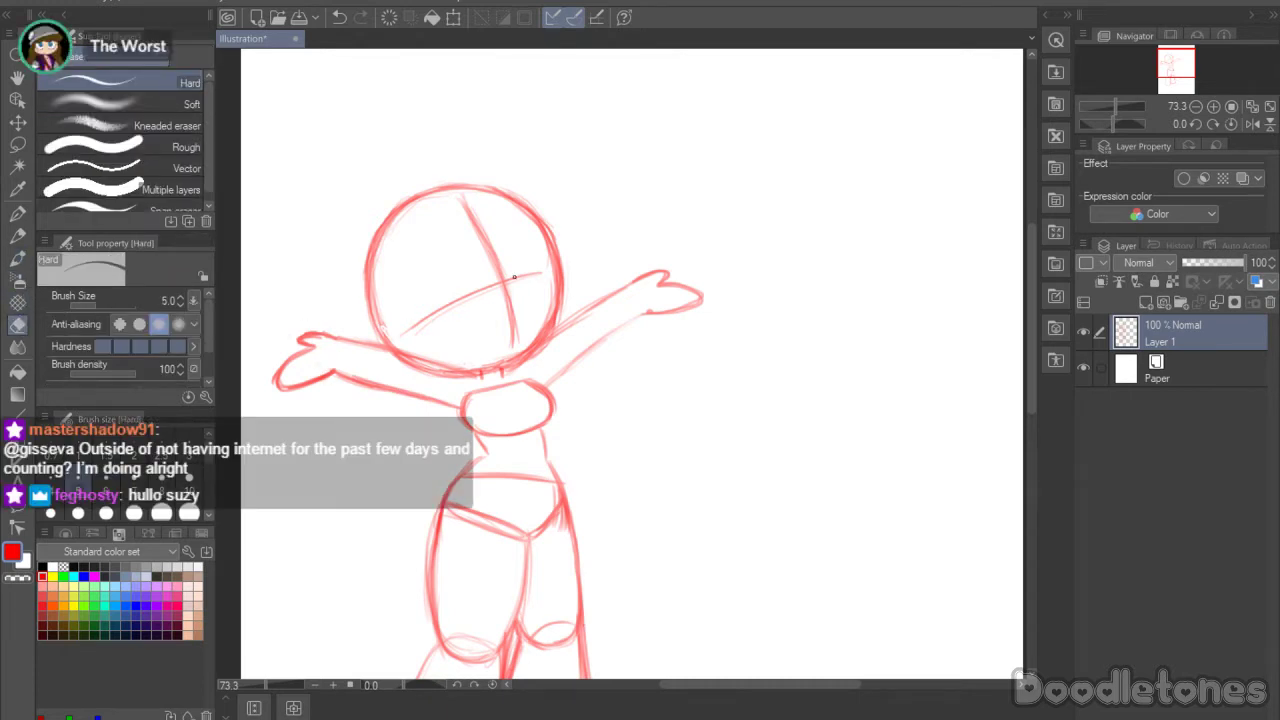
click(17, 144)
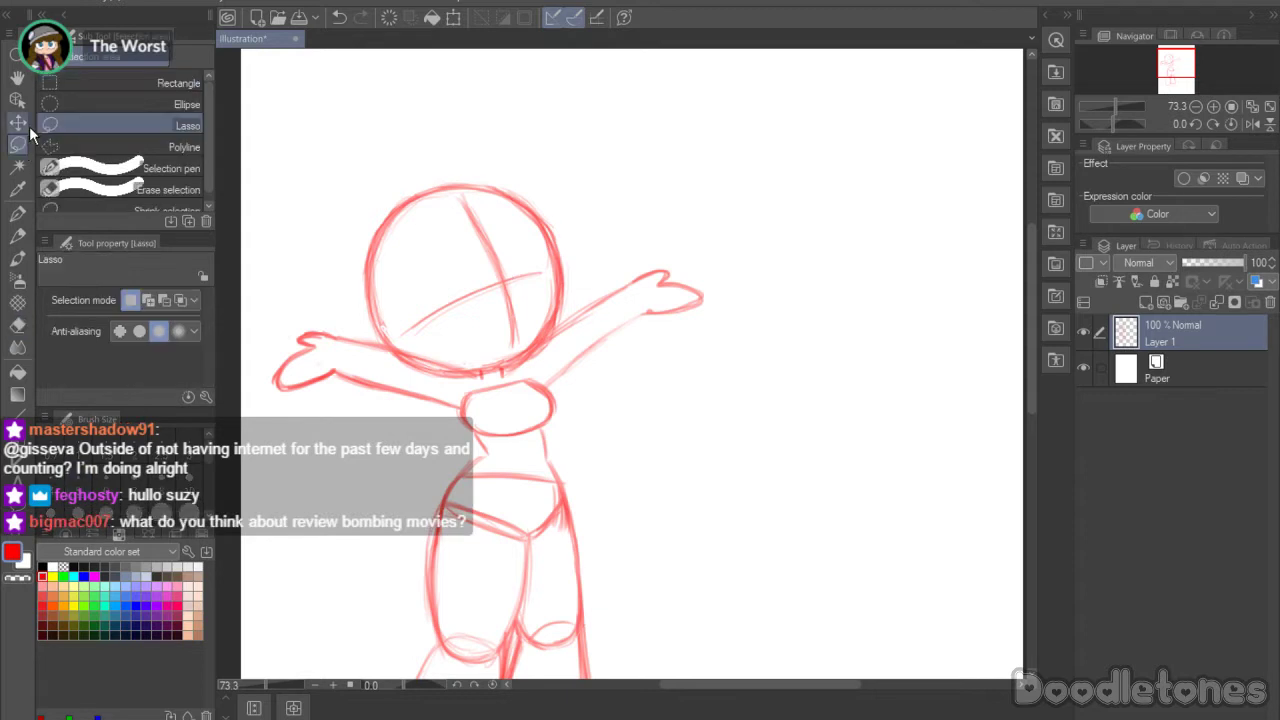
mouse_move(711, 251)
mouse_down()
mouse_move(666, 213)
mouse_move(706, 248)
mouse_up()
click(735, 373)
drag(669, 306, 647, 322)
click(626, 378)
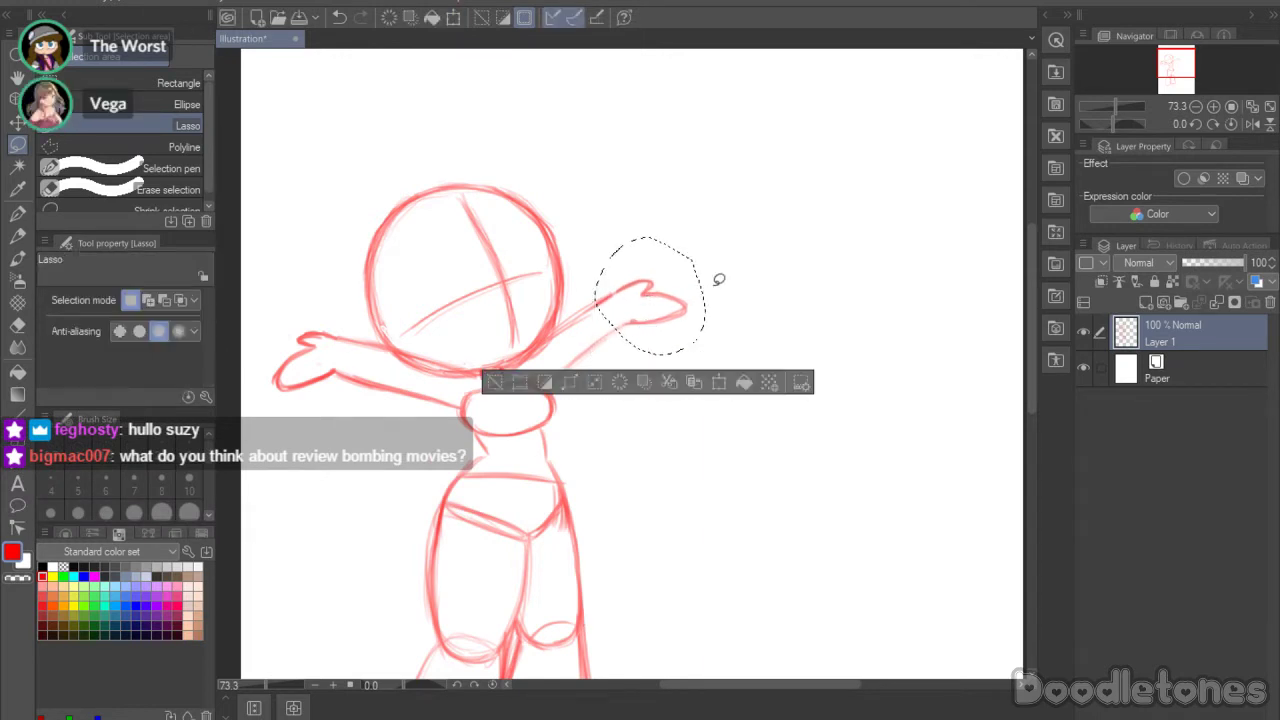
click(768, 258)
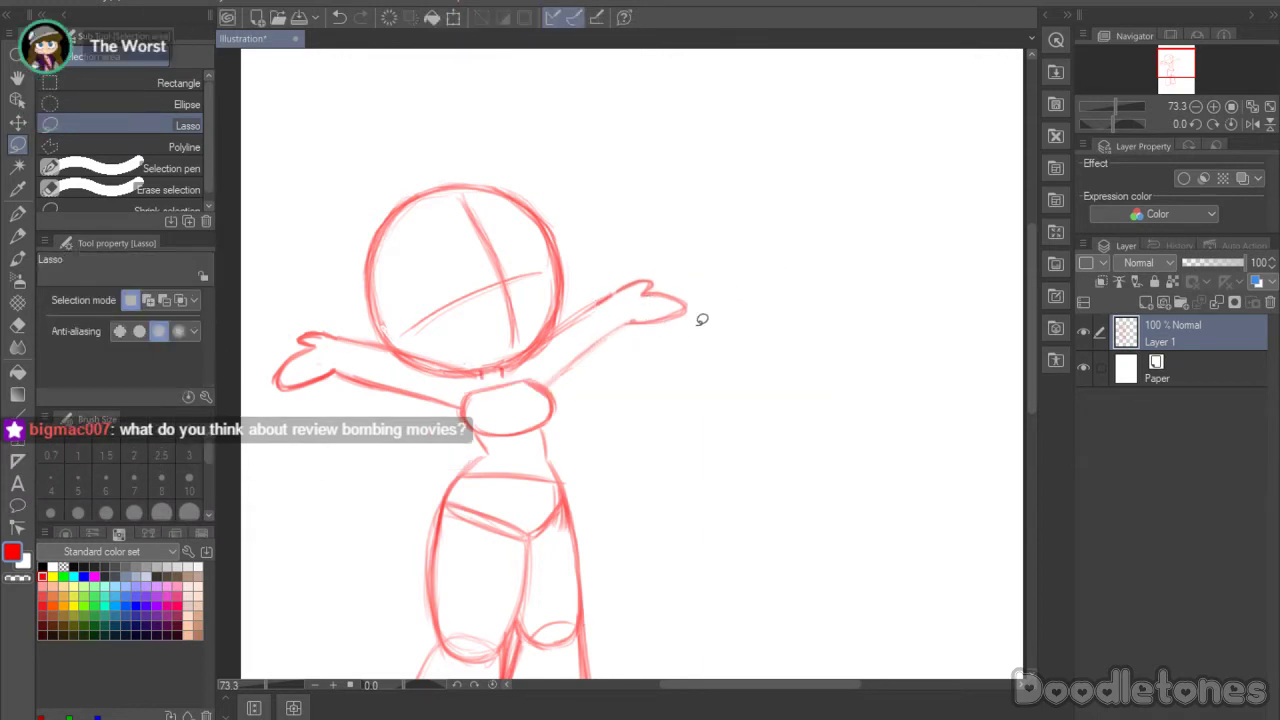
Step: Lasso the right hand, shift it slightly outward from the forearm, and apply the transformation
mouse_move(714, 275)
mouse_down()
mouse_move(686, 349)
mouse_move(623, 249)
mouse_move(710, 270)
mouse_up()
click(715, 388)
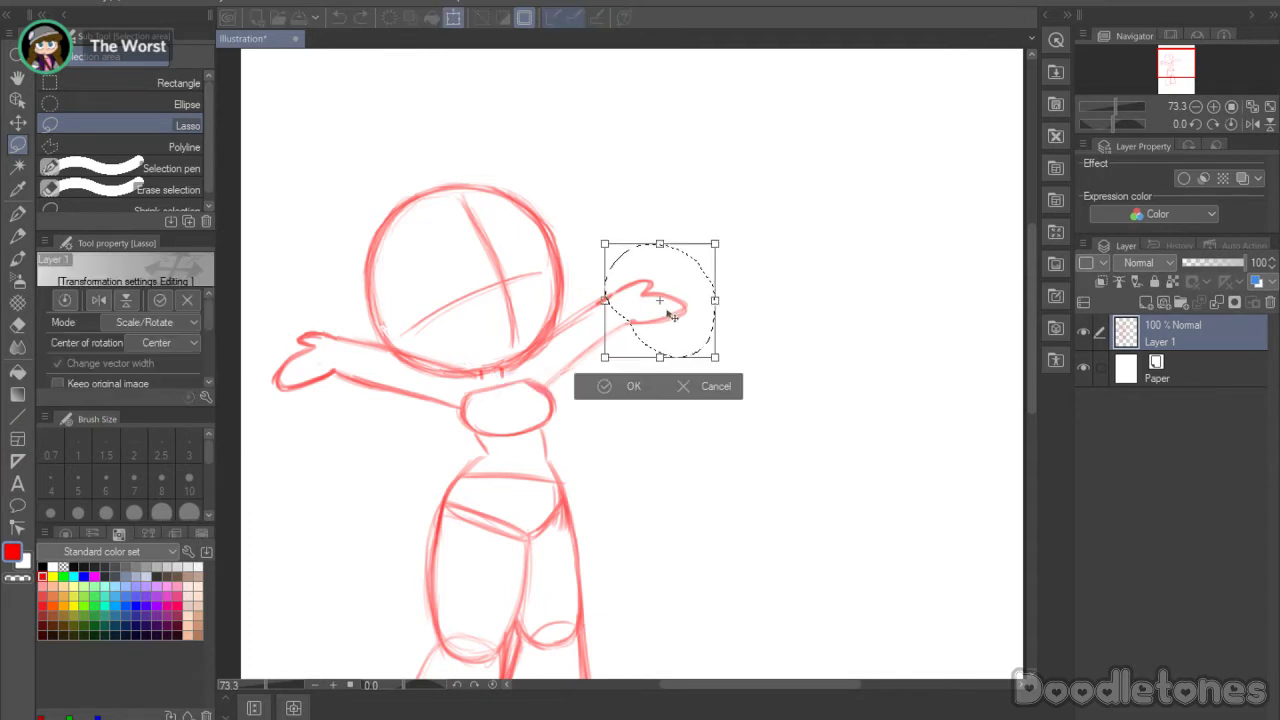
click(626, 388)
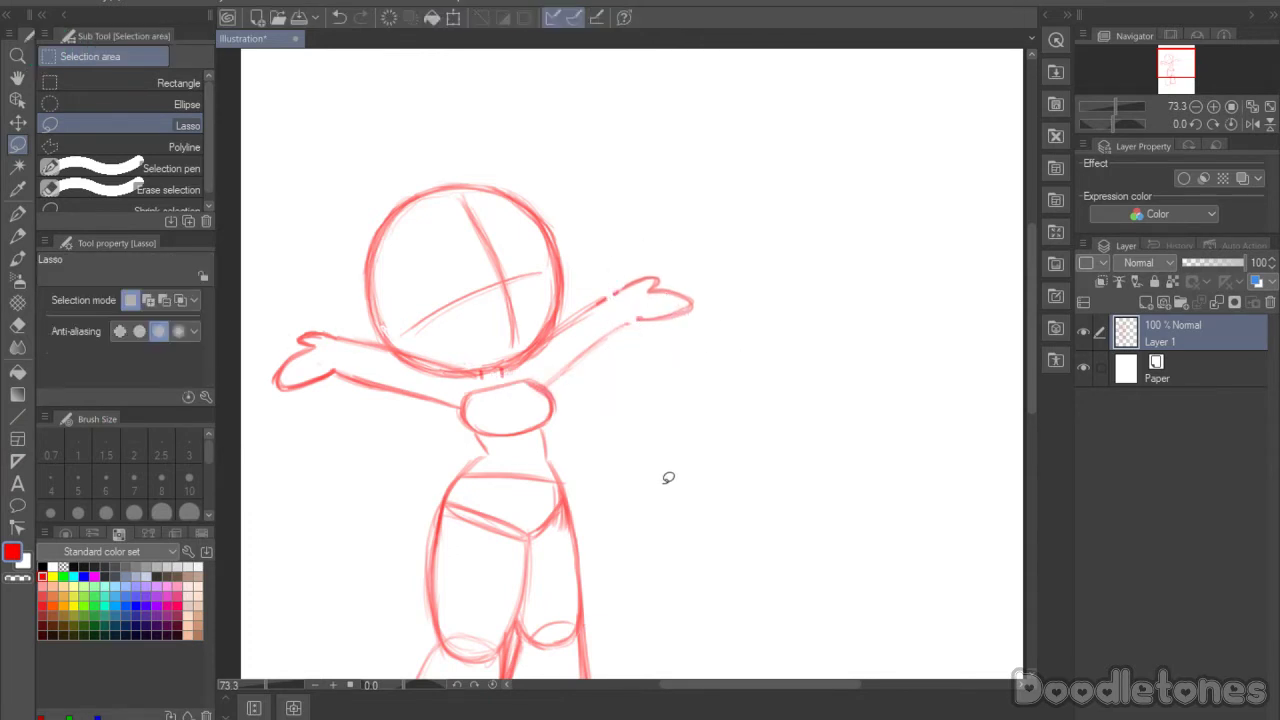
Step: Redraw the right arm's upper and lower lines with the Opaque watercolor brush to reconnect the arm to the moved hand
click(17, 235)
click(17, 257)
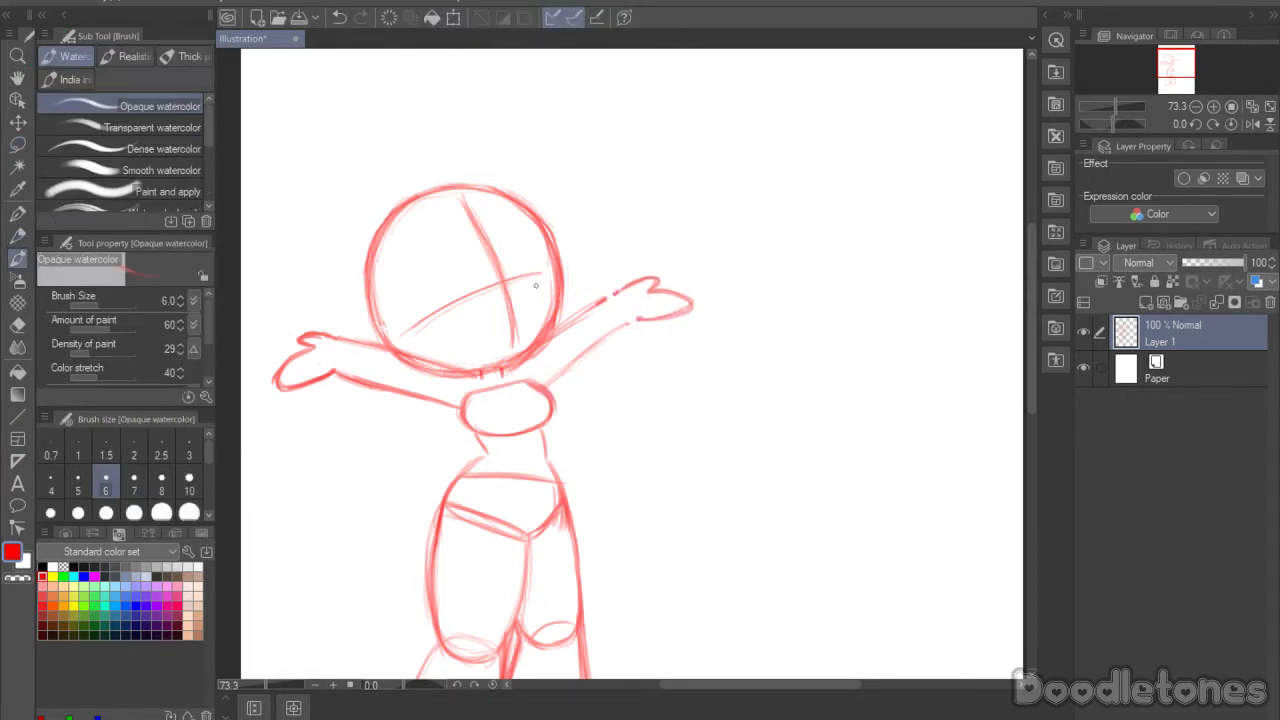
mouse_move(562, 328)
mouse_down()
mouse_move(612, 295)
mouse_move(536, 352)
mouse_up()
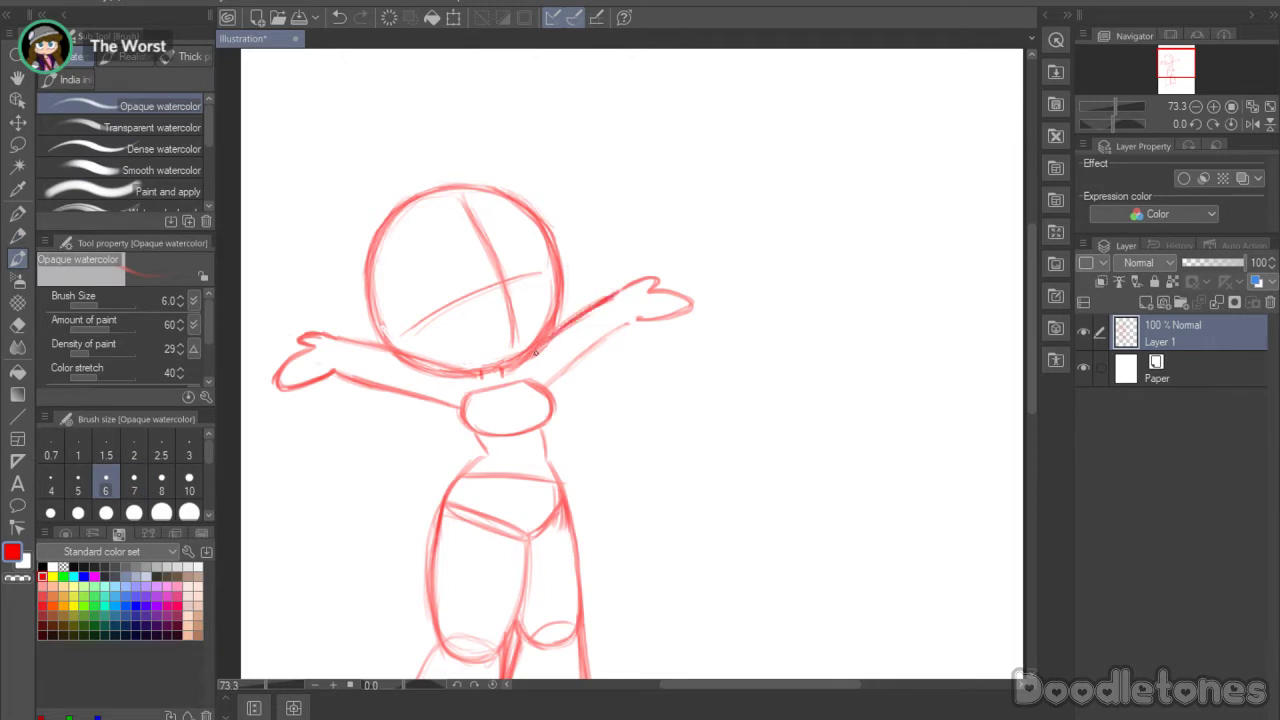
drag(630, 322, 547, 387)
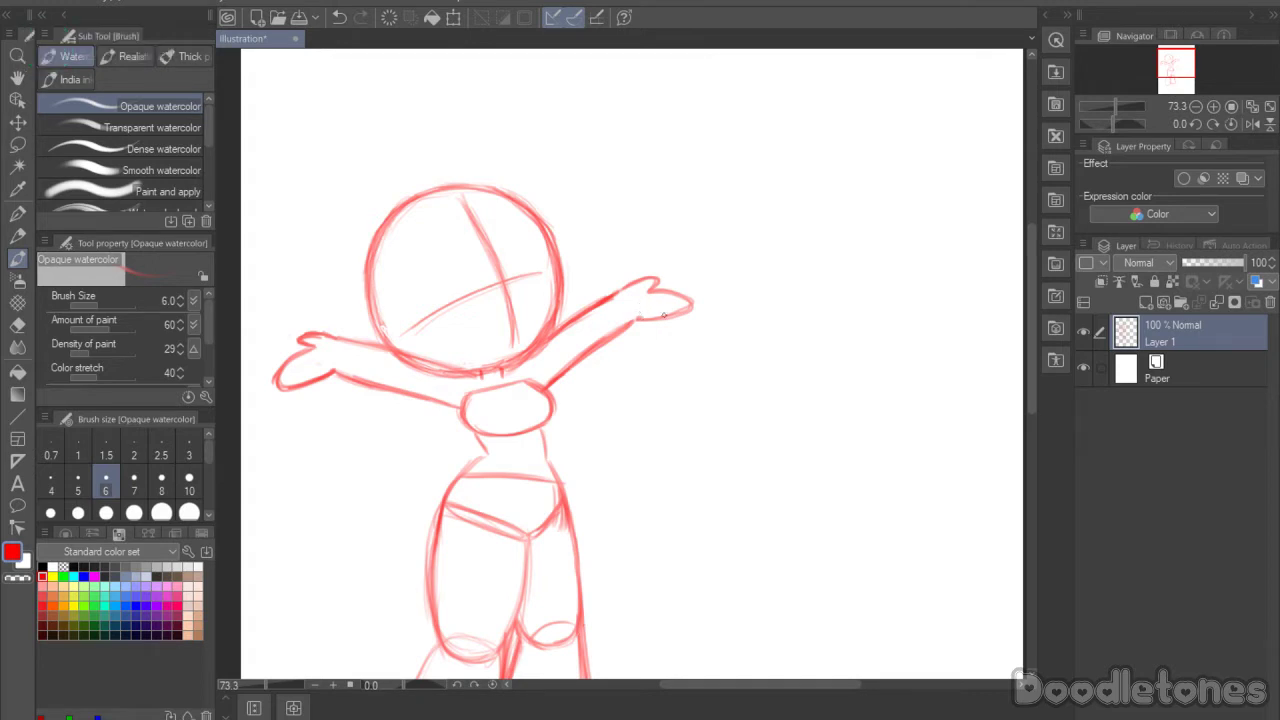
Step: Sketch a short flared skirt over the thighs, with slanted sides from the hips and a curved hem
mouse_move(1030, 272)
mouse_down()
mouse_move(1030, 291)
mouse_move(1028, 260)
mouse_move(1034, 342)
mouse_move(1036, 316)
mouse_up()
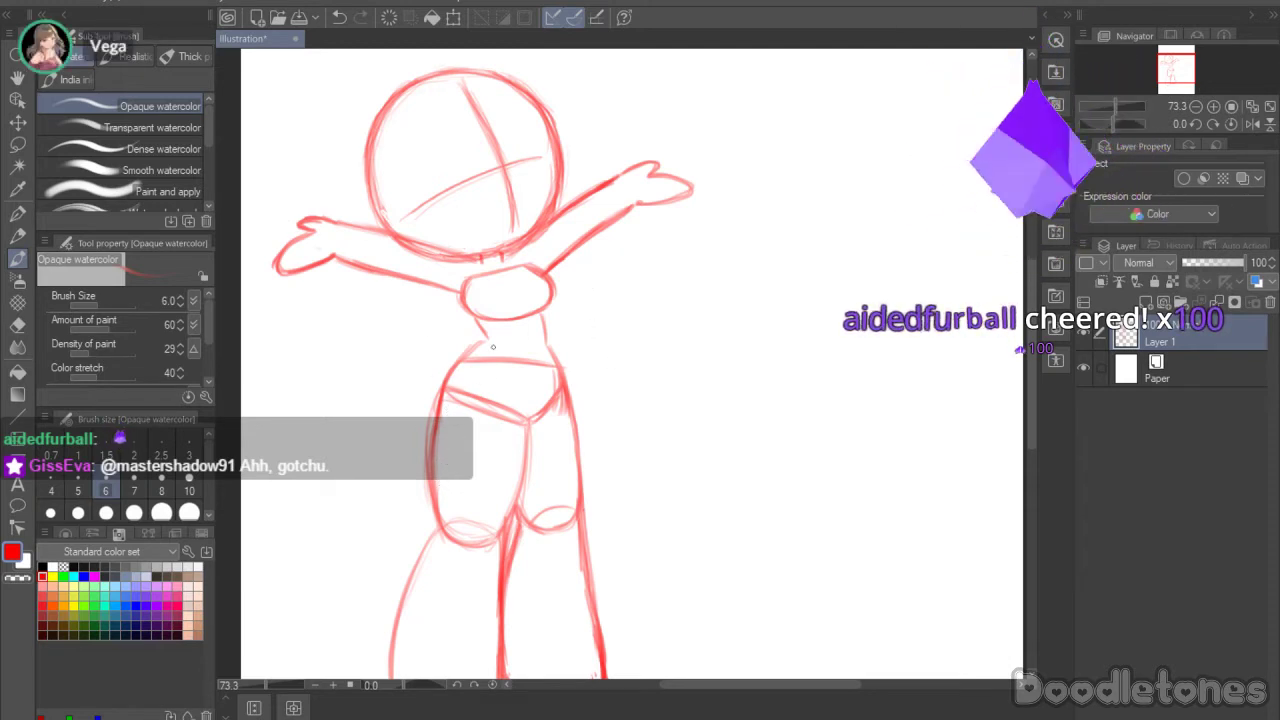
drag(572, 393, 594, 450)
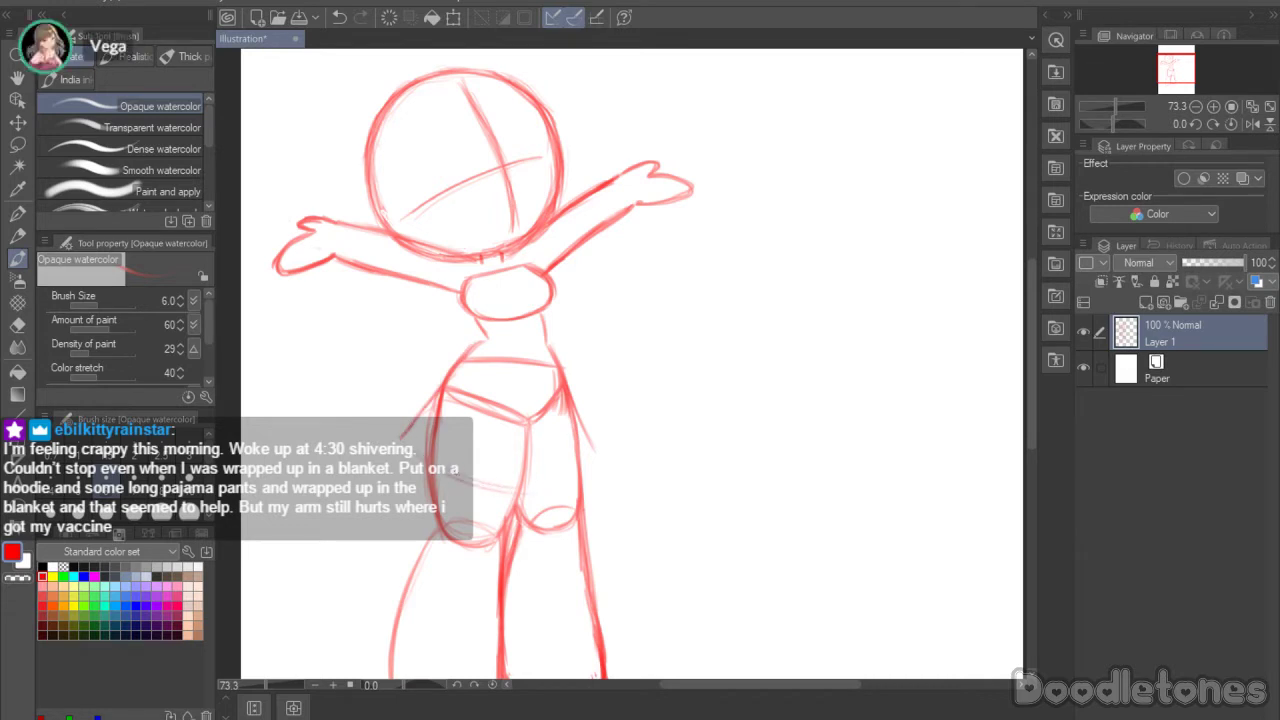
drag(484, 490, 578, 478)
drag(578, 415, 600, 463)
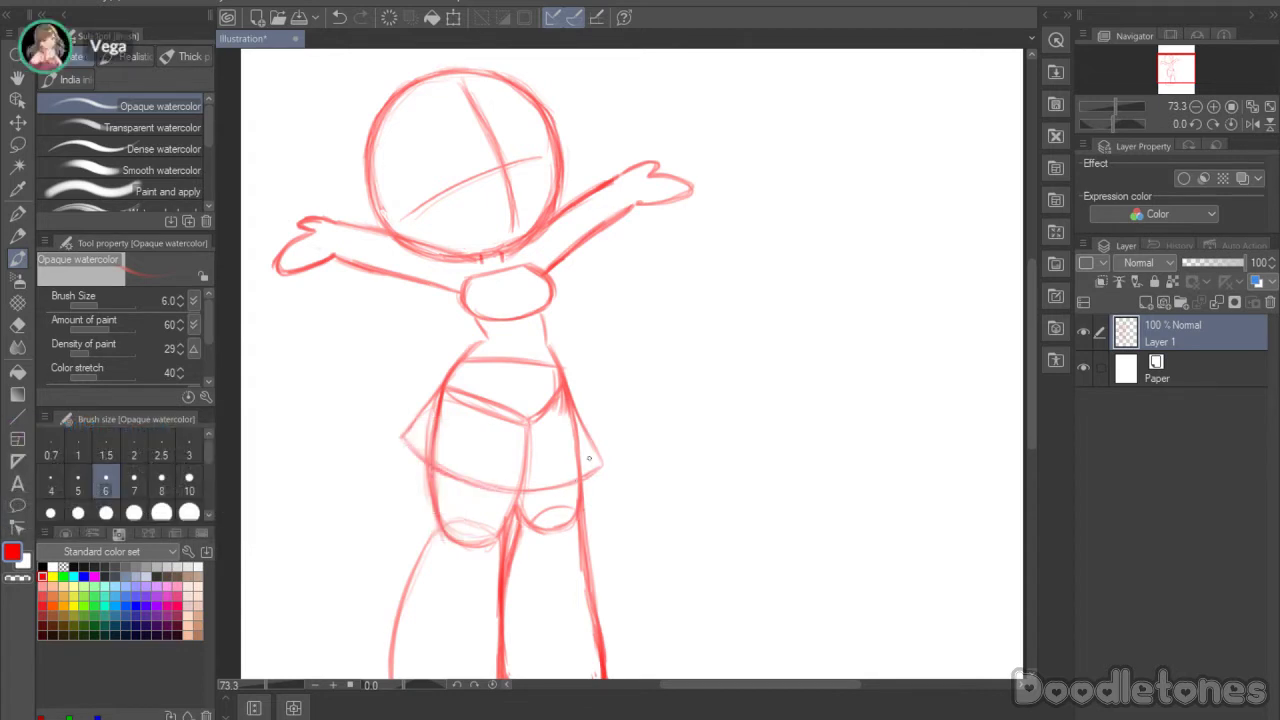
Step: Sketch wide flared sleeves on both arms, with cuffs at the wrists and lower edges tapering back to the chest
drag(1029, 331, 1029, 278)
drag(622, 368, 646, 432)
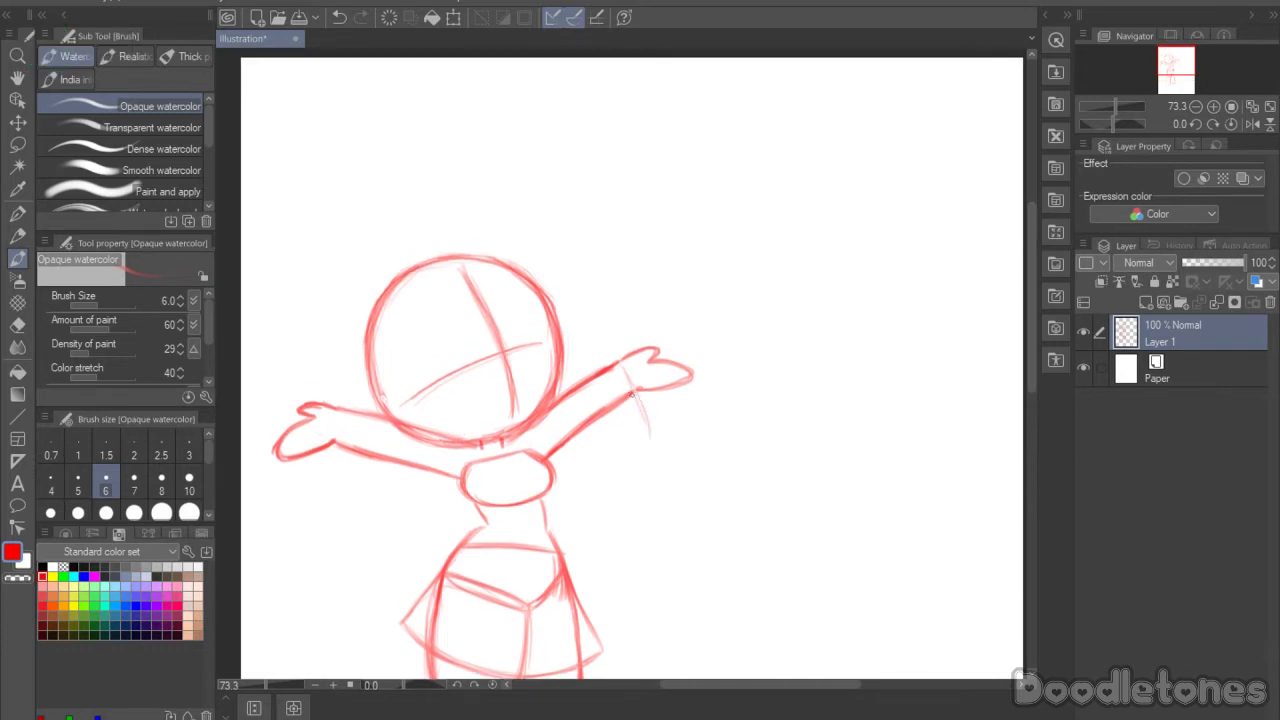
mouse_move(336, 414)
mouse_down()
mouse_move(342, 484)
mouse_move(392, 488)
mouse_move(343, 492)
mouse_move(447, 482)
mouse_up()
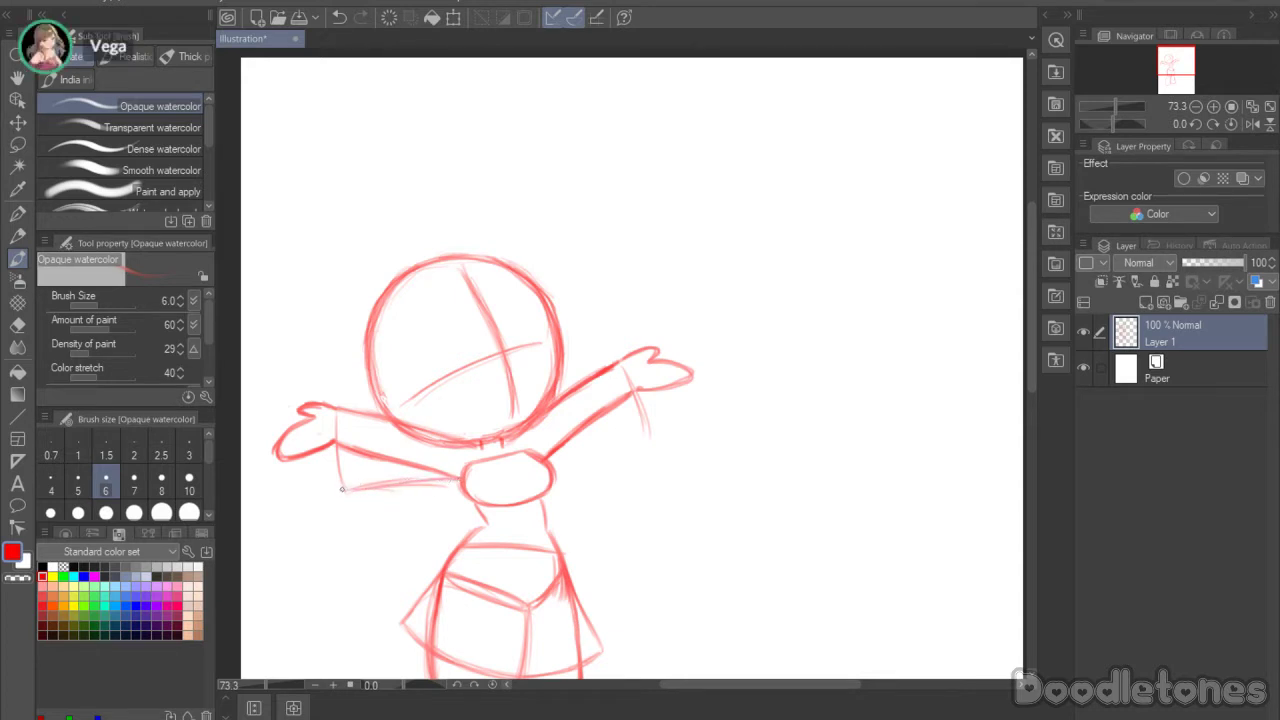
mouse_move(333, 426)
mouse_down()
mouse_move(343, 488)
mouse_move(450, 482)
mouse_up()
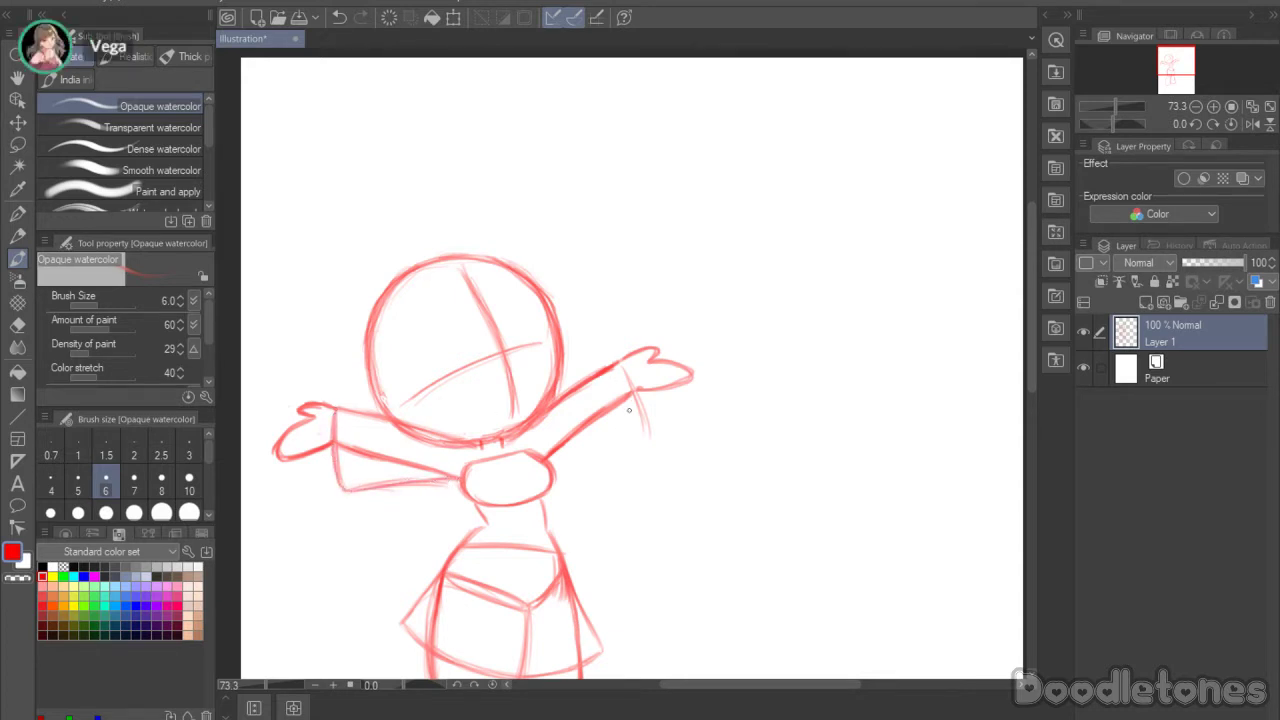
drag(555, 468, 642, 431)
mouse_move(624, 372)
mouse_down()
mouse_move(646, 432)
mouse_move(544, 460)
mouse_up()
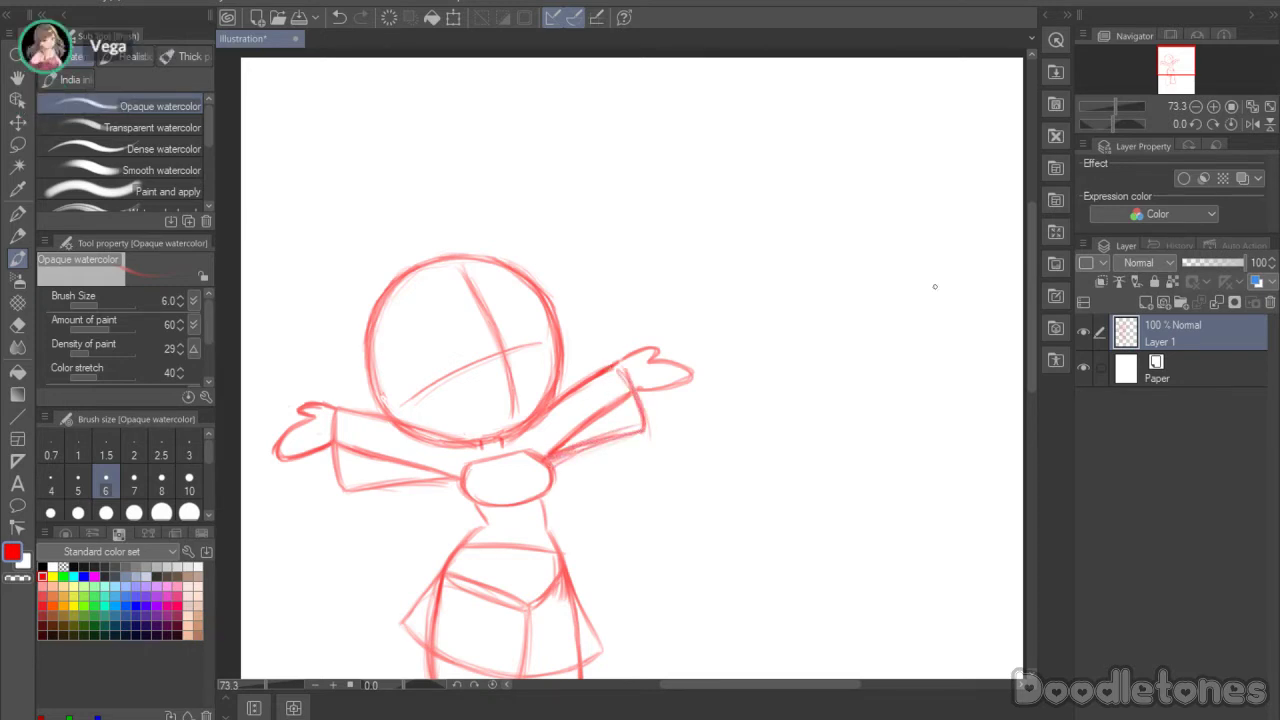
Step: Reinforce the right sleeve's edges and draw a small cluster of round flower petals across the upper chest
drag(553, 456, 616, 431)
drag(627, 373, 636, 421)
mouse_move(488, 462)
mouse_down()
mouse_move(529, 454)
mouse_move(484, 480)
mouse_move(519, 461)
mouse_up()
key(ctrl+z)
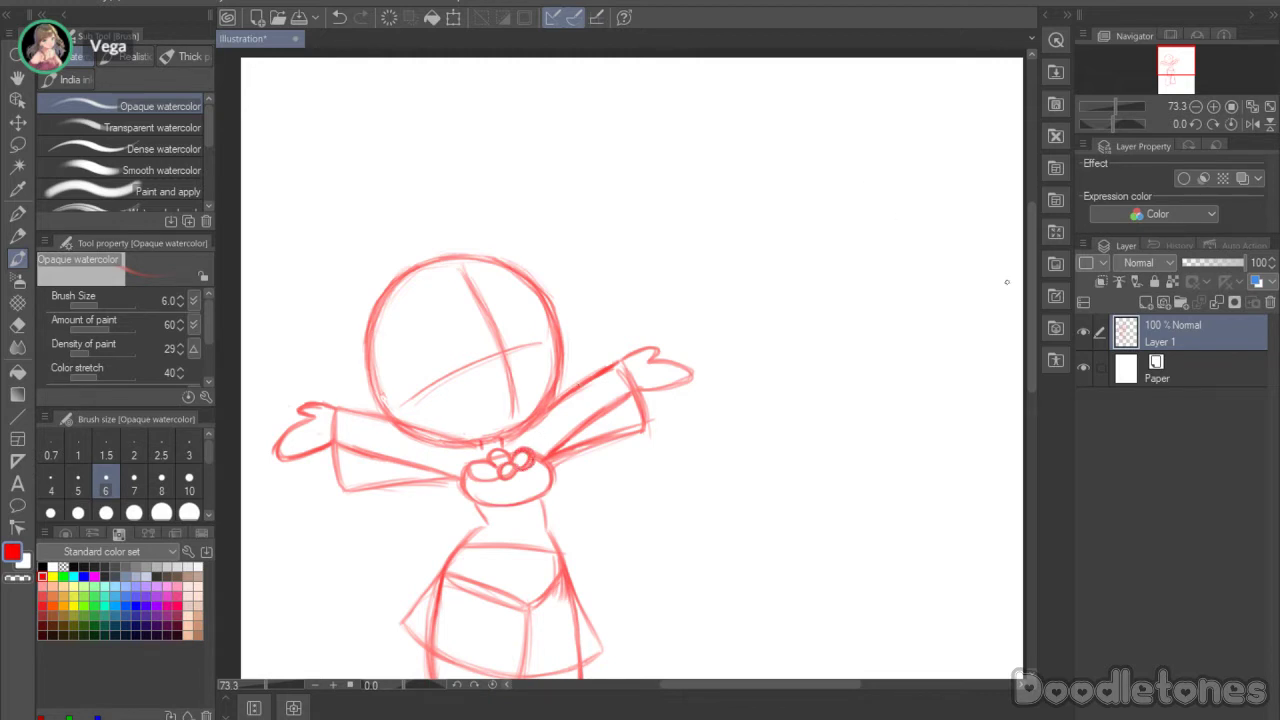
Step: Sketch a V-shaped waistline and pointed outer petals on both sides of the skirt, redoing the left petal's outer edge
mouse_move(1030, 313)
mouse_down()
mouse_move(1029, 400)
mouse_move(994, 346)
mouse_up()
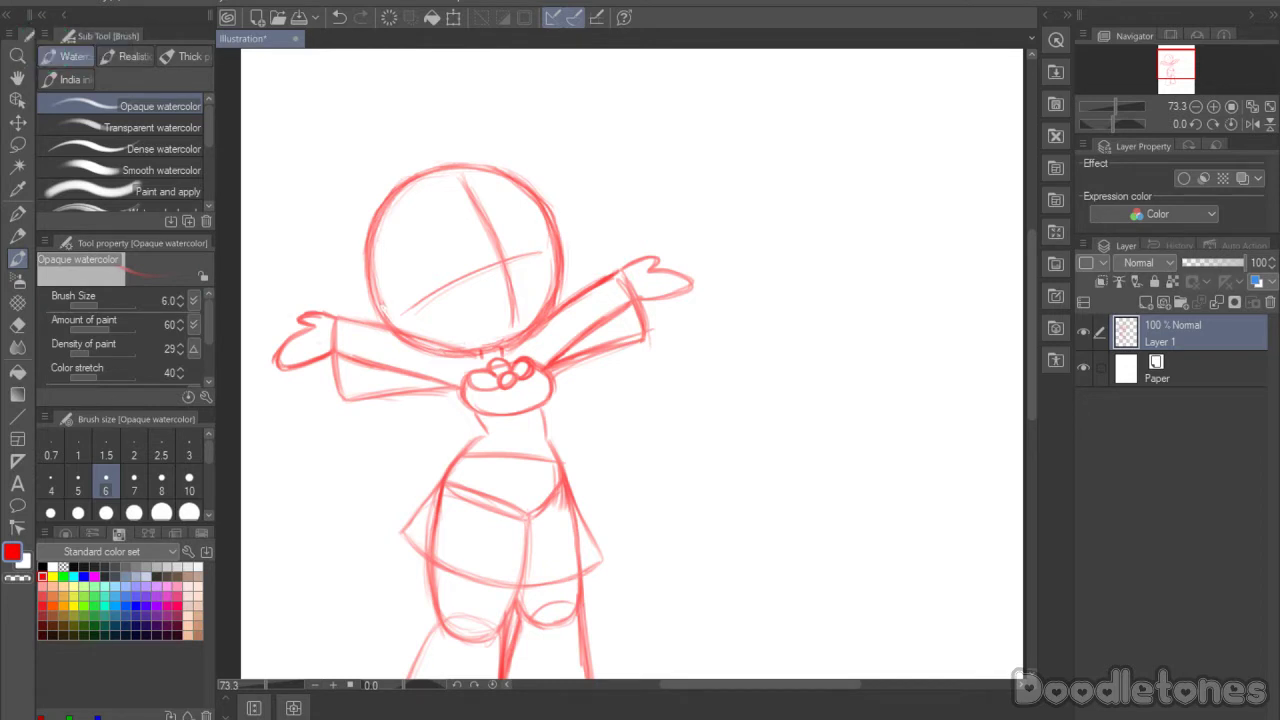
drag(1031, 272, 1031, 302)
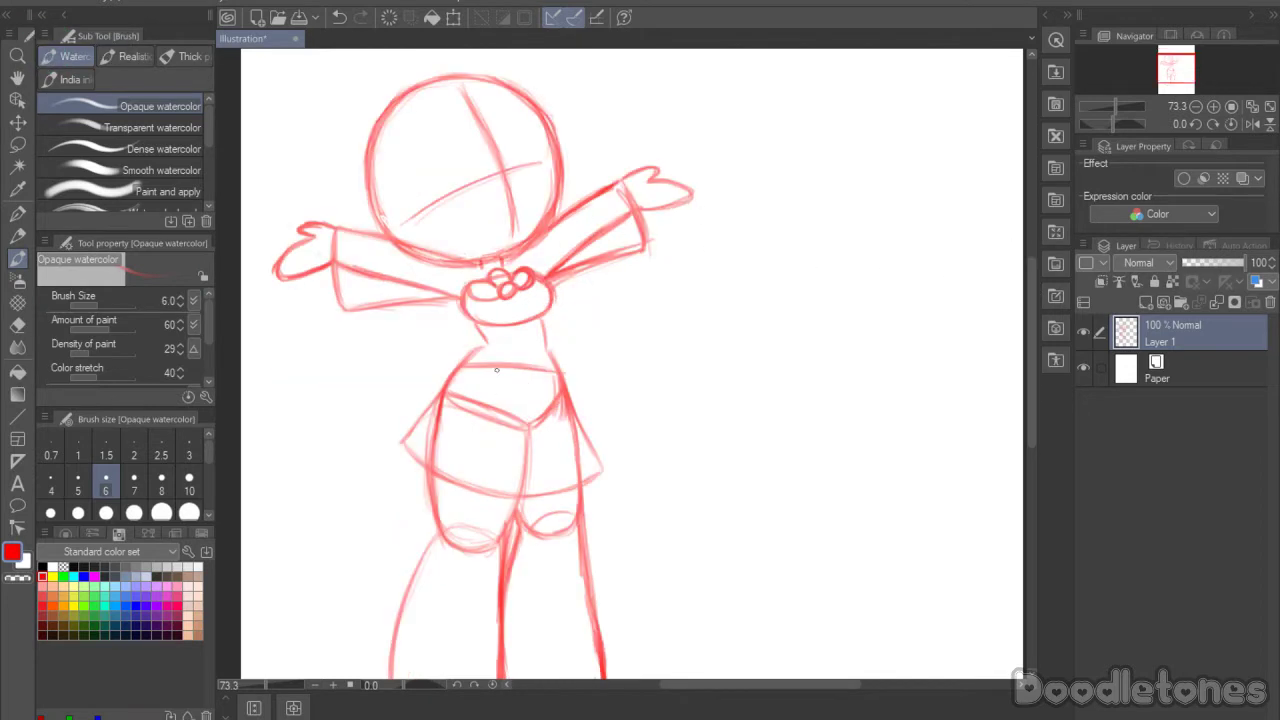
mouse_move(484, 353)
mouse_down()
mouse_move(534, 379)
mouse_move(546, 345)
mouse_up()
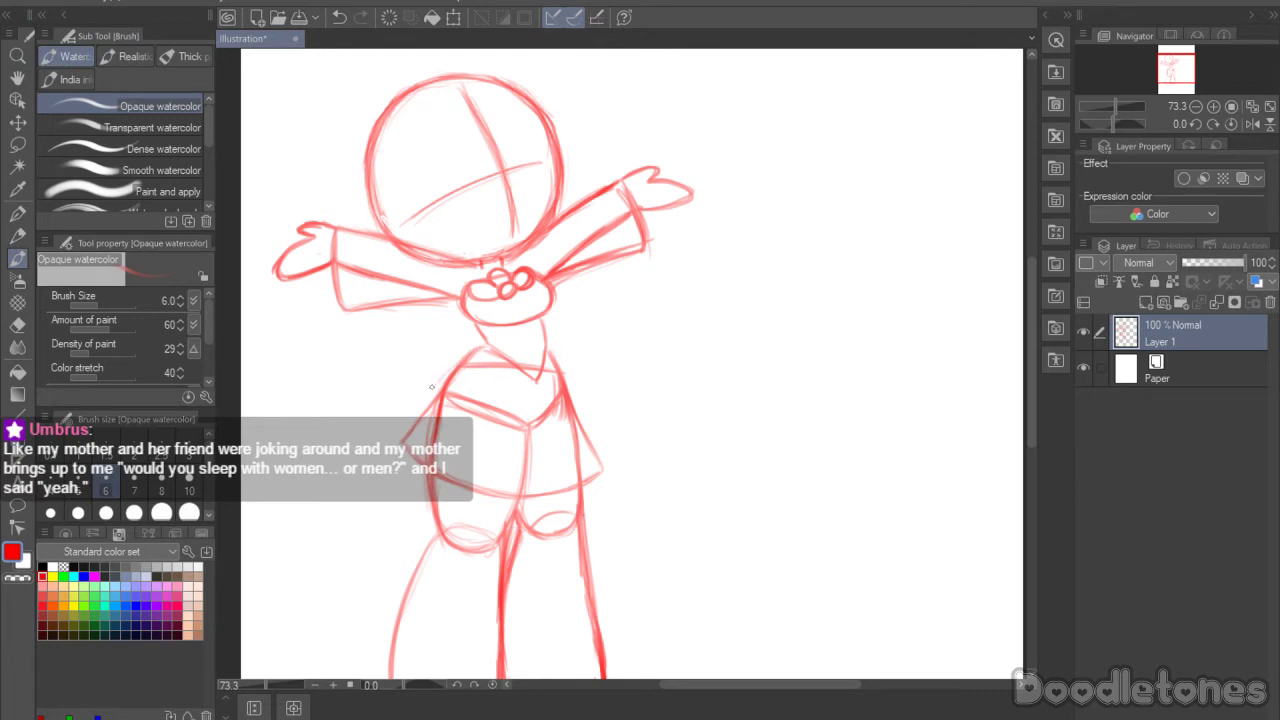
drag(432, 387, 408, 428)
mouse_move(488, 342)
mouse_down()
mouse_move(410, 422)
mouse_move(418, 408)
mouse_up()
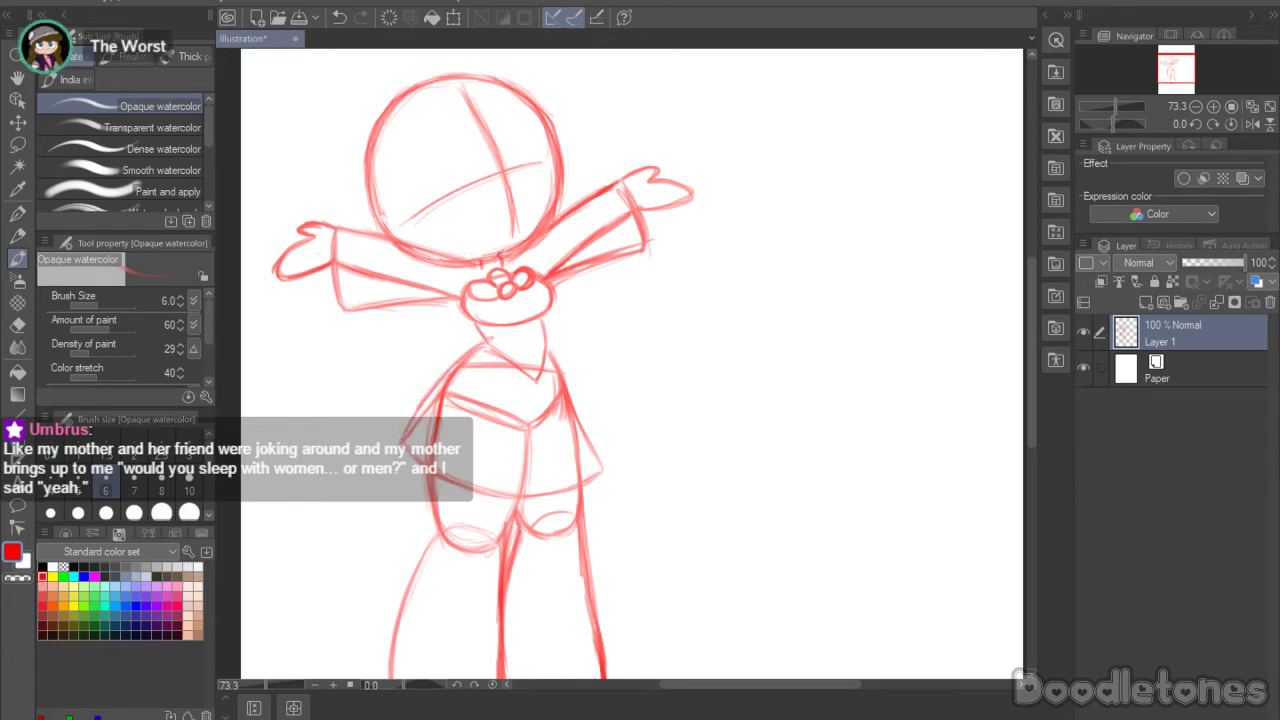
key(ctrl+z)
mouse_move(486, 346)
mouse_down()
mouse_move(452, 370)
mouse_move(394, 465)
mouse_move(442, 439)
mouse_up()
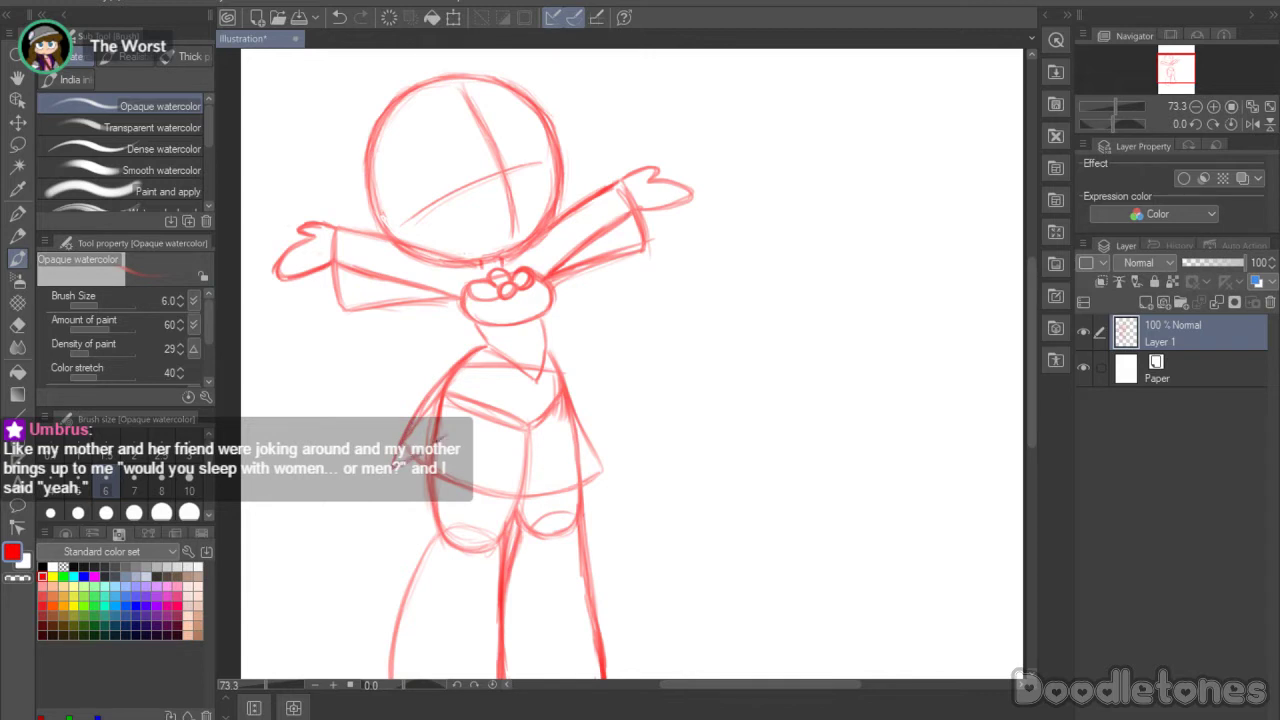
drag(494, 368, 441, 440)
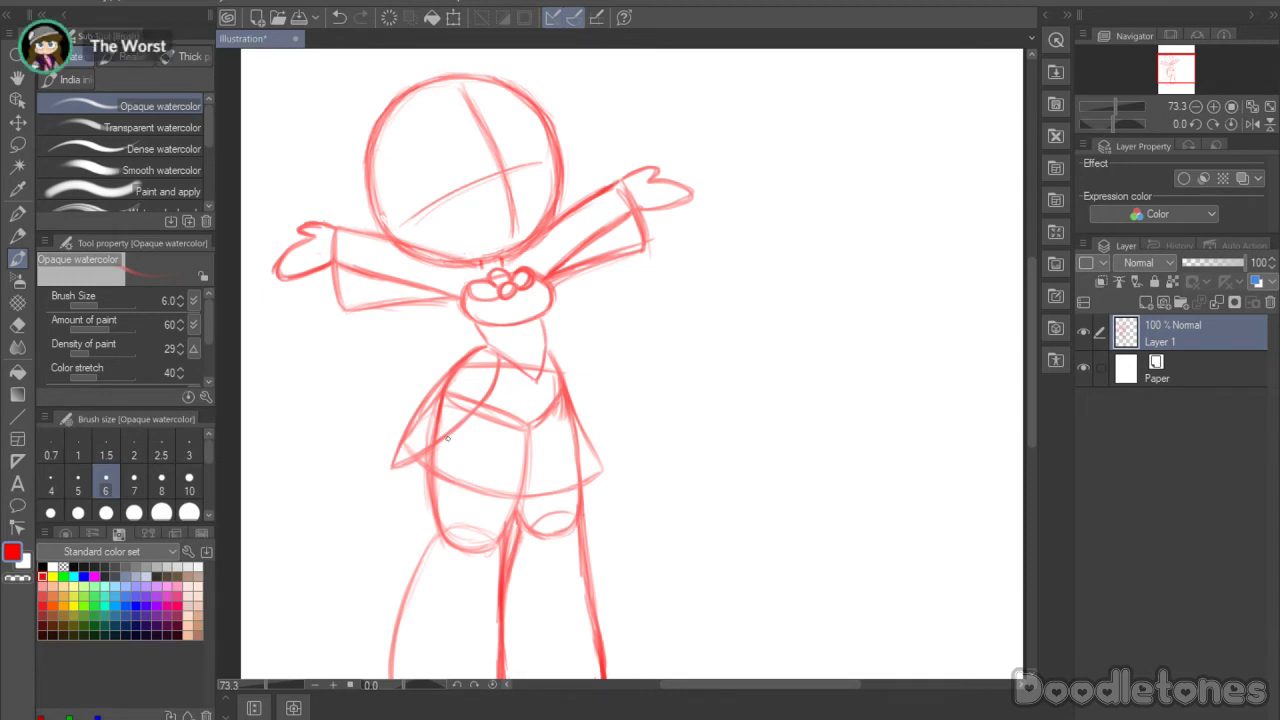
mouse_move(551, 354)
mouse_down()
mouse_move(625, 448)
mouse_move(600, 425)
mouse_move(623, 466)
mouse_move(600, 463)
mouse_move(596, 415)
mouse_up()
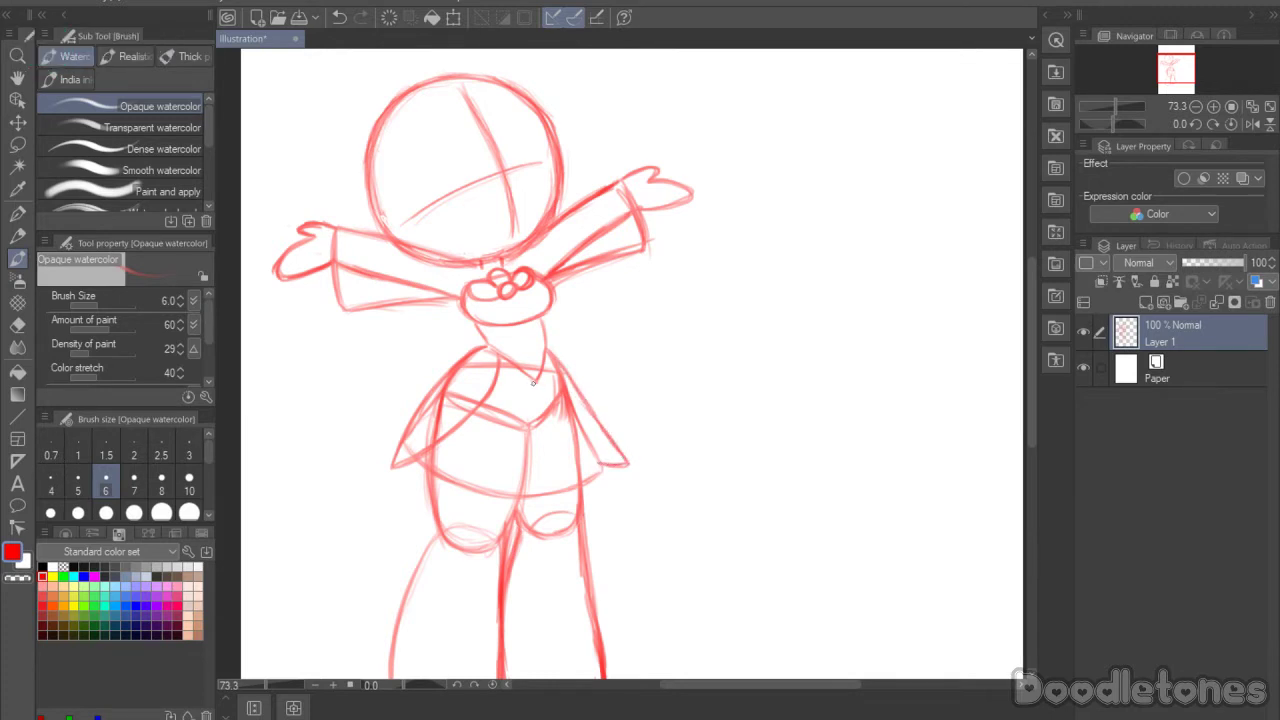
Step: Draw a large pointed petal sweeping from the waist down over the left thigh, redoing stray strokes and darkening its edges
mouse_move(514, 438)
mouse_down()
mouse_move(532, 384)
mouse_move(466, 512)
mouse_move(528, 400)
mouse_up()
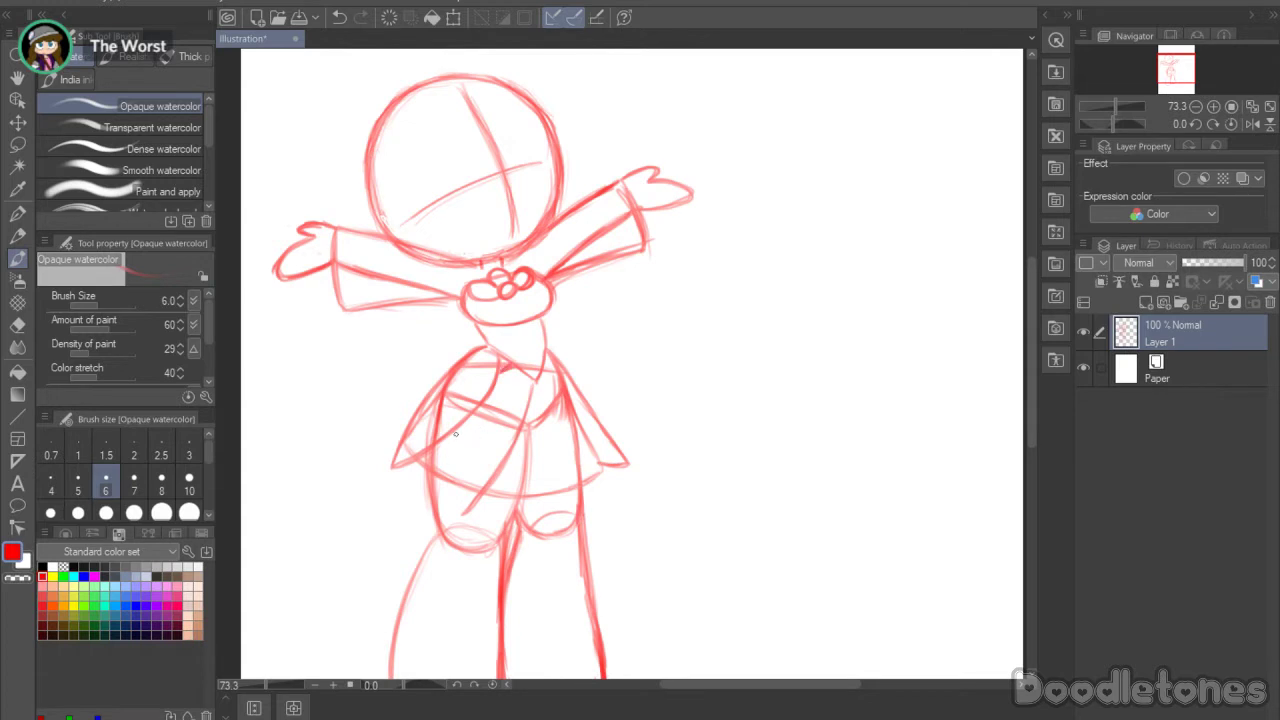
mouse_move(446, 440)
mouse_down()
mouse_move(426, 508)
mouse_move(444, 518)
mouse_move(486, 487)
mouse_move(448, 503)
mouse_move(498, 469)
mouse_move(451, 505)
mouse_move(492, 473)
mouse_move(532, 388)
mouse_up()
key(ctrl+z)
key(ctrl+z)
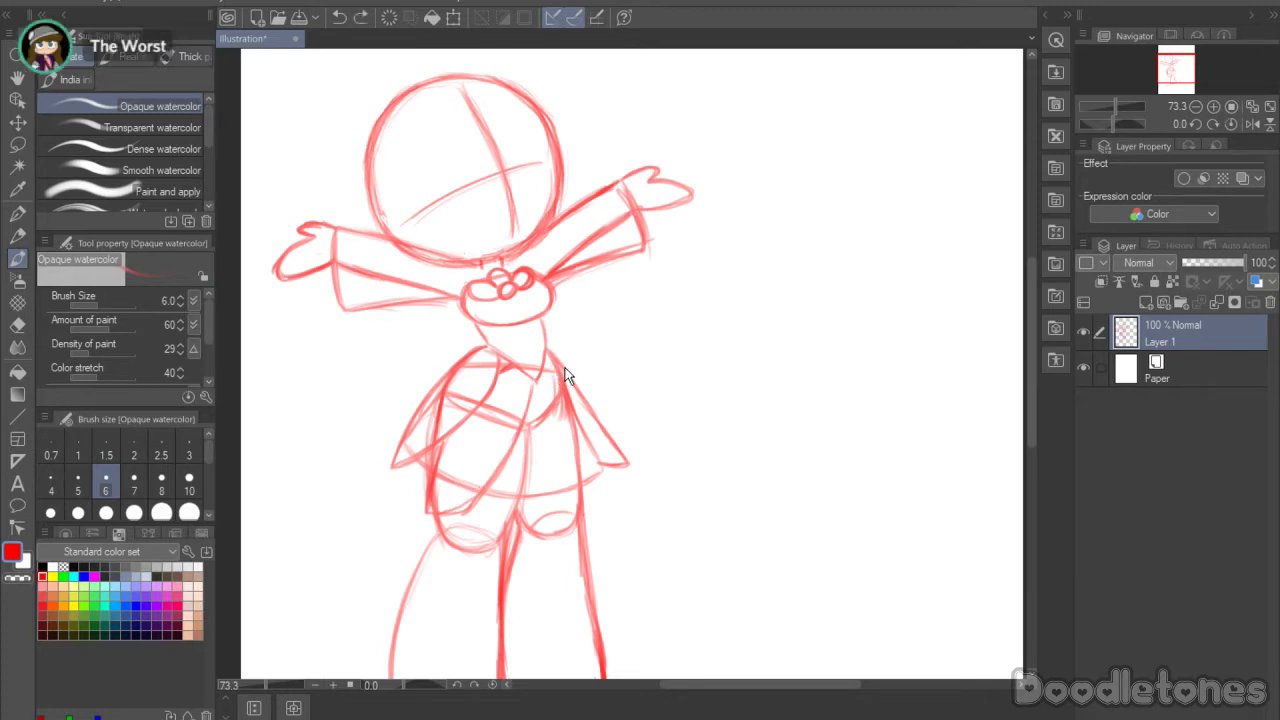
mouse_move(434, 518)
mouse_down()
mouse_move(496, 461)
mouse_move(489, 474)
mouse_move(529, 389)
mouse_up()
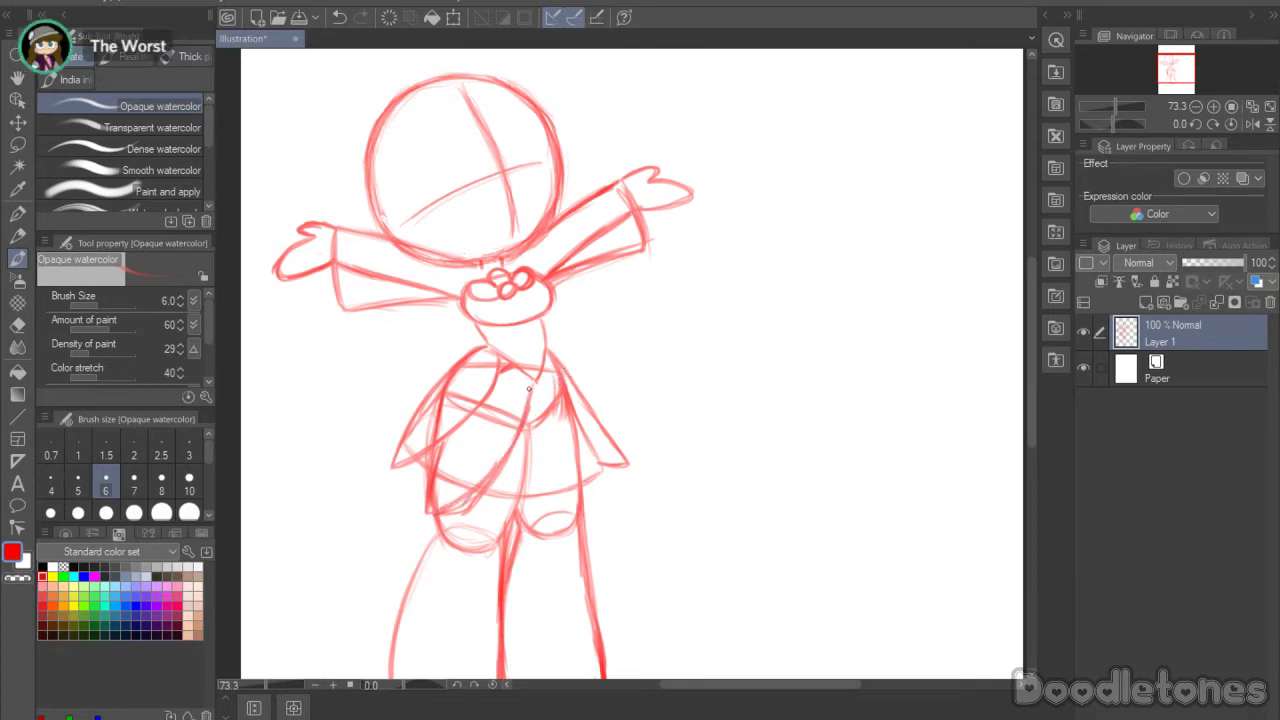
drag(514, 434, 434, 514)
drag(434, 514, 502, 452)
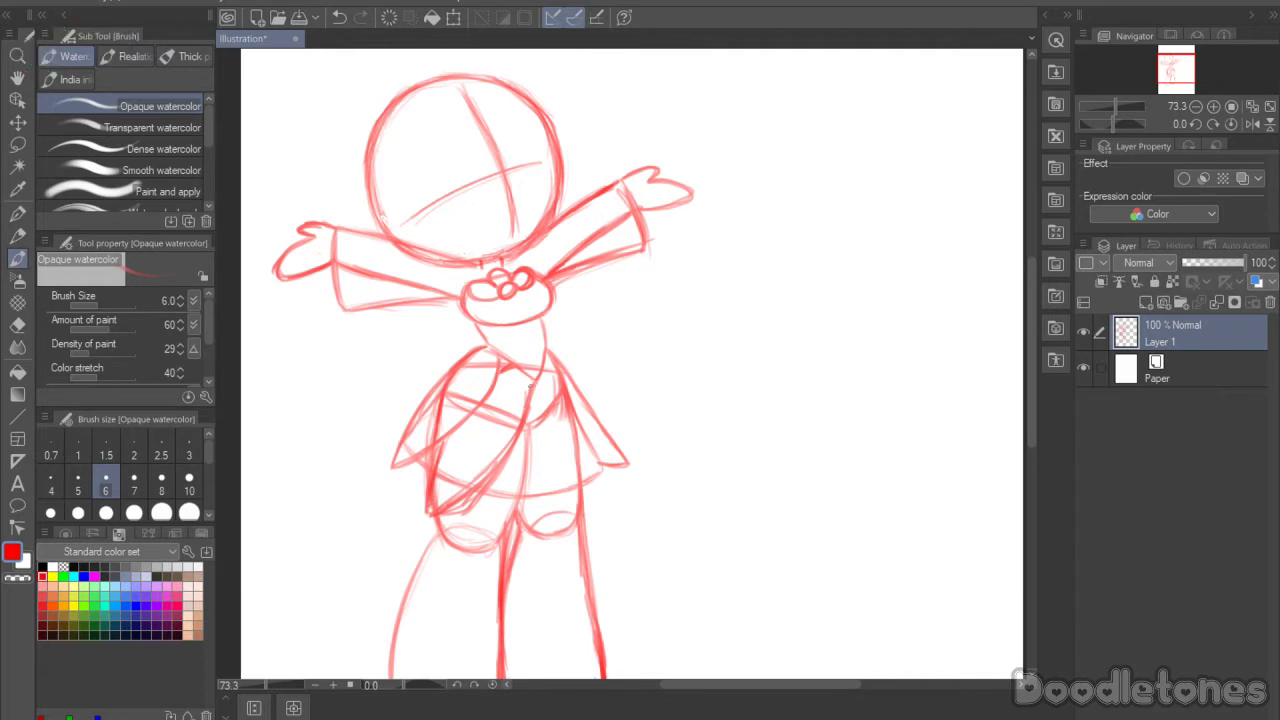
Step: Draw an overlapping pointed petal from the waist's V over the skirt's right side and reinforce the outer petal's edge
drag(540, 388, 592, 466)
drag(546, 420, 620, 492)
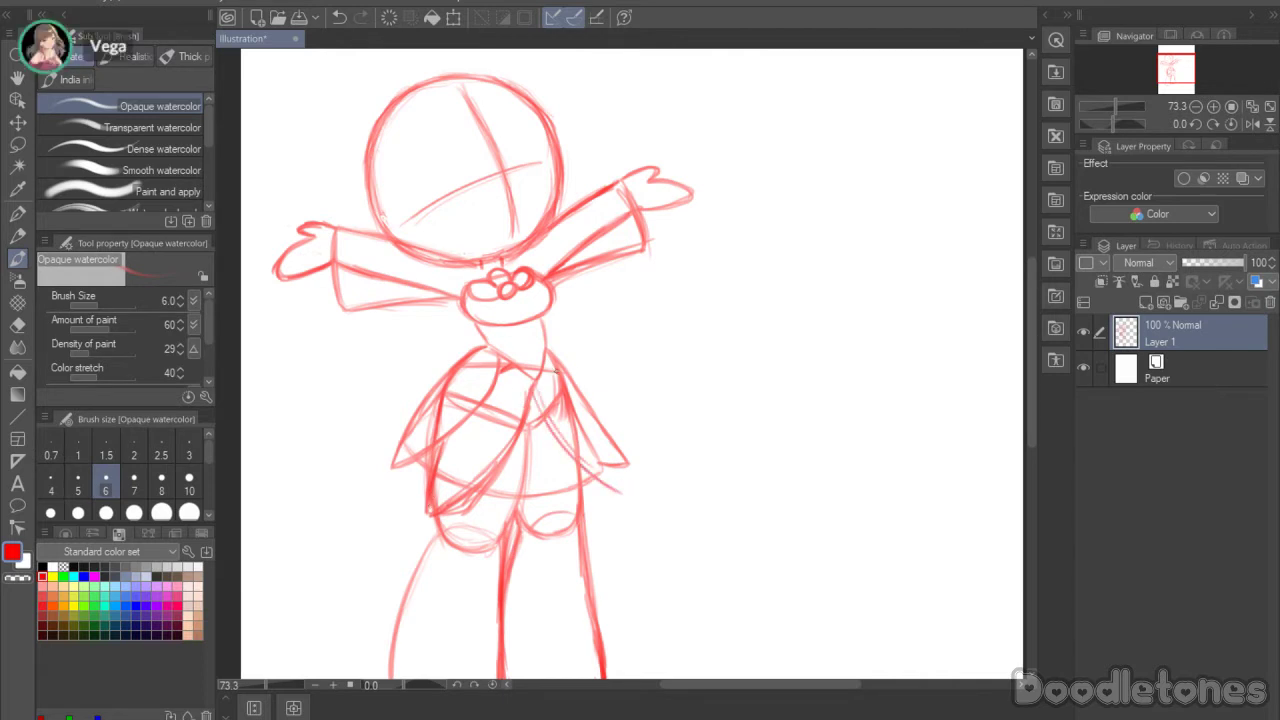
drag(550, 360, 604, 452)
drag(566, 386, 616, 462)
mouse_move(586, 412)
mouse_down()
mouse_move(621, 492)
mouse_move(581, 461)
mouse_move(534, 388)
mouse_move(512, 514)
mouse_up()
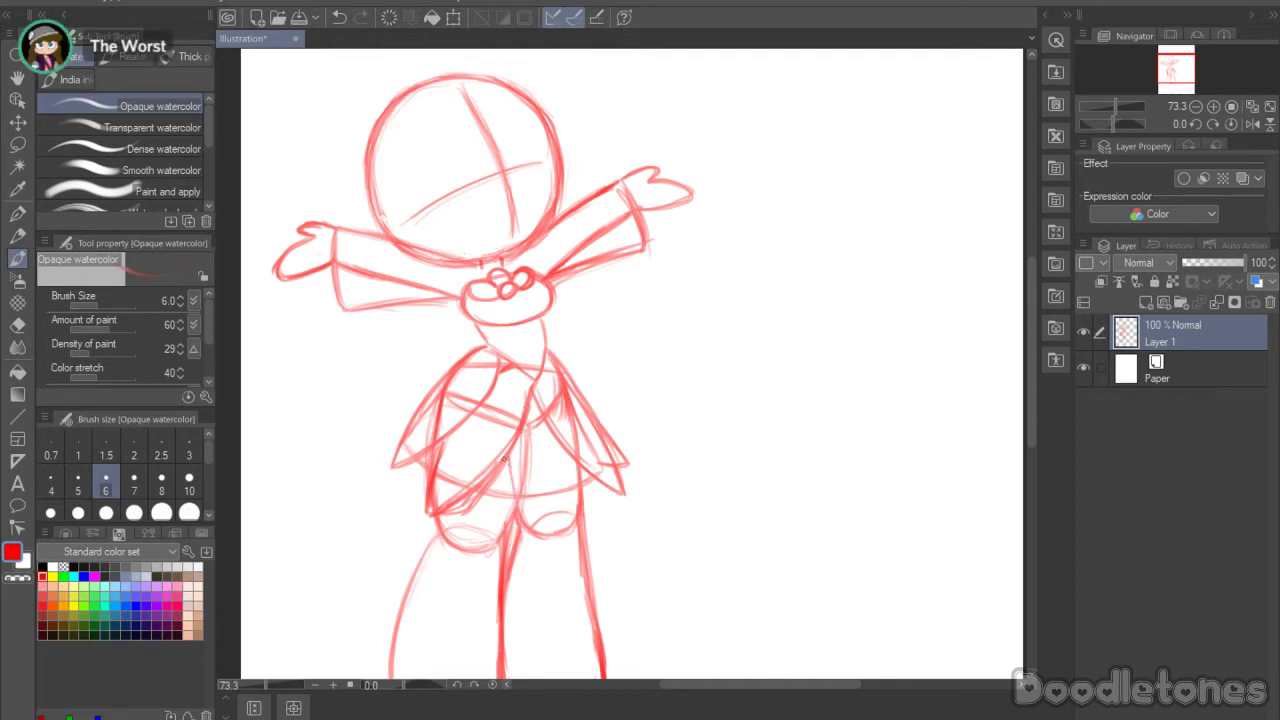
Step: Add a long rounded petal hanging between the left and right skirt petals, over the inner right thigh
drag(530, 458, 506, 528)
mouse_move(500, 474)
mouse_down()
mouse_move(538, 532)
mouse_move(564, 474)
mouse_up()
mouse_move(550, 518)
mouse_down()
mouse_move(566, 456)
mouse_move(540, 532)
mouse_up()
drag(512, 460, 502, 504)
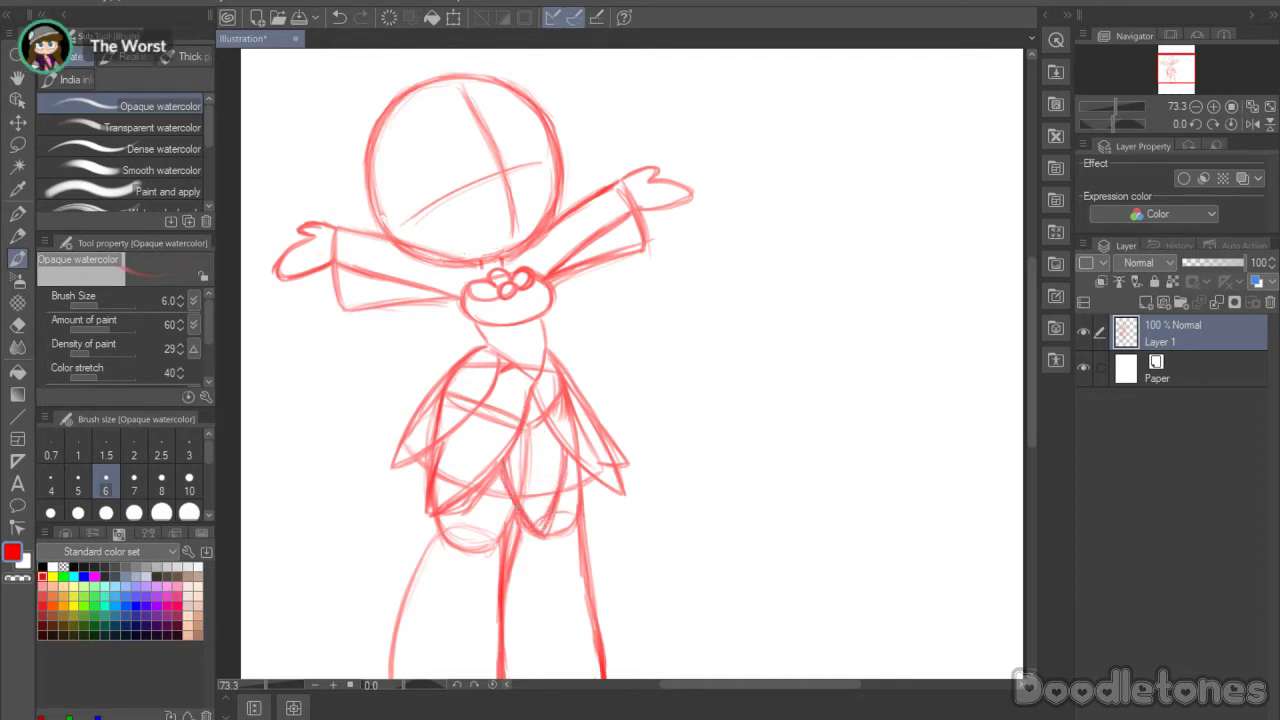
Step: Fill the gaps along the skirt's hem with small pointed petal tips behind the larger petals
mouse_move(418, 488)
mouse_down()
mouse_move(410, 467)
mouse_move(426, 489)
mouse_move(414, 479)
mouse_up()
mouse_move(488, 517)
mouse_down()
mouse_move(475, 495)
mouse_move(496, 525)
mouse_up()
mouse_move(579, 507)
mouse_down()
mouse_move(562, 500)
mouse_move(590, 506)
mouse_up()
mouse_move(591, 506)
mouse_down()
mouse_move(613, 455)
mouse_move(628, 466)
mouse_up()
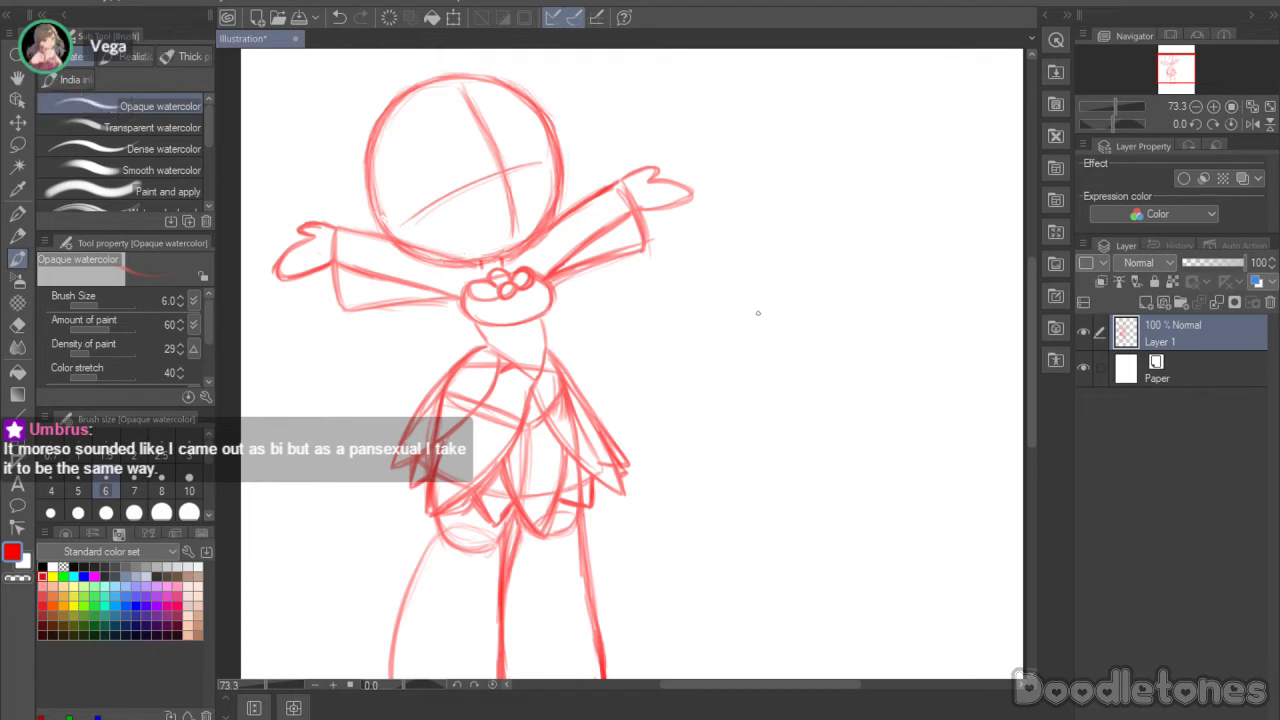
Step: Reinforce the outline of the skirt's left outer petal and darken the V-shaped waistline
drag(402, 450, 394, 469)
drag(396, 470, 492, 392)
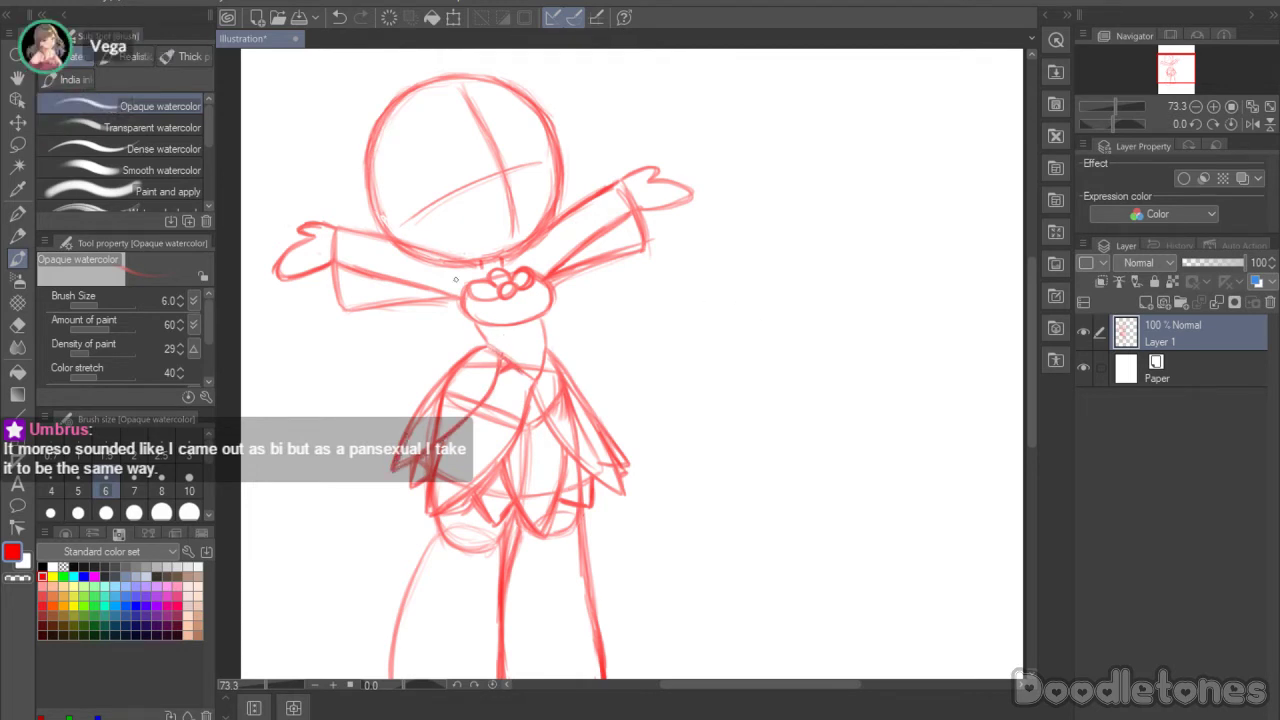
drag(492, 346, 532, 378)
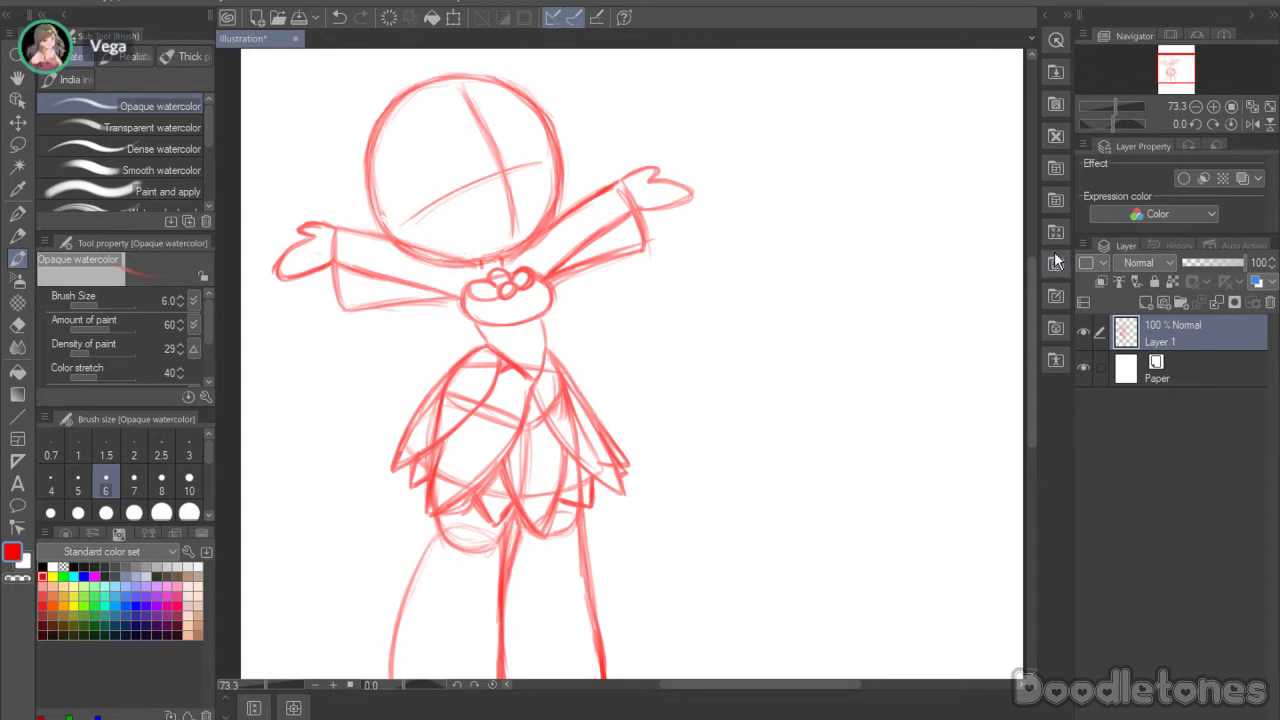
Step: Darken the edges of the overlapping petals on the skirt's right side, from the waist down to their tips
scroll(1027, 285, up, 3)
drag(1026, 280, 1026, 277)
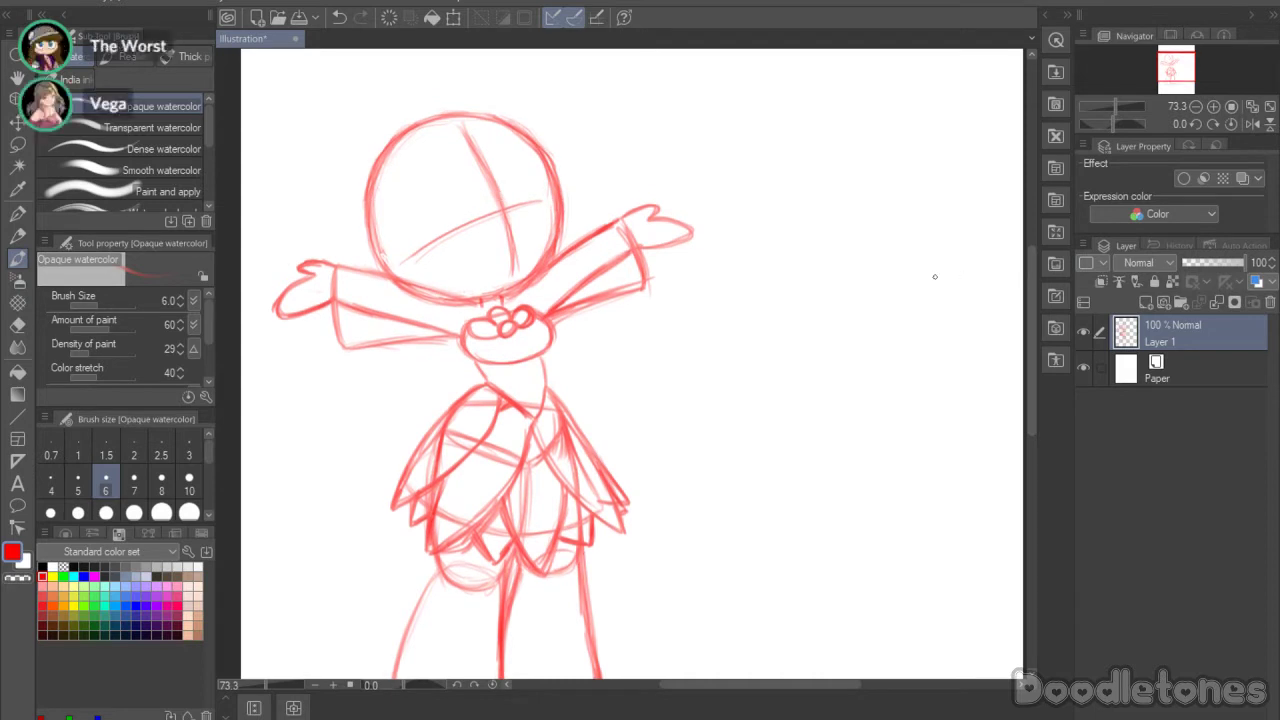
drag(536, 426, 572, 492)
drag(562, 414, 610, 498)
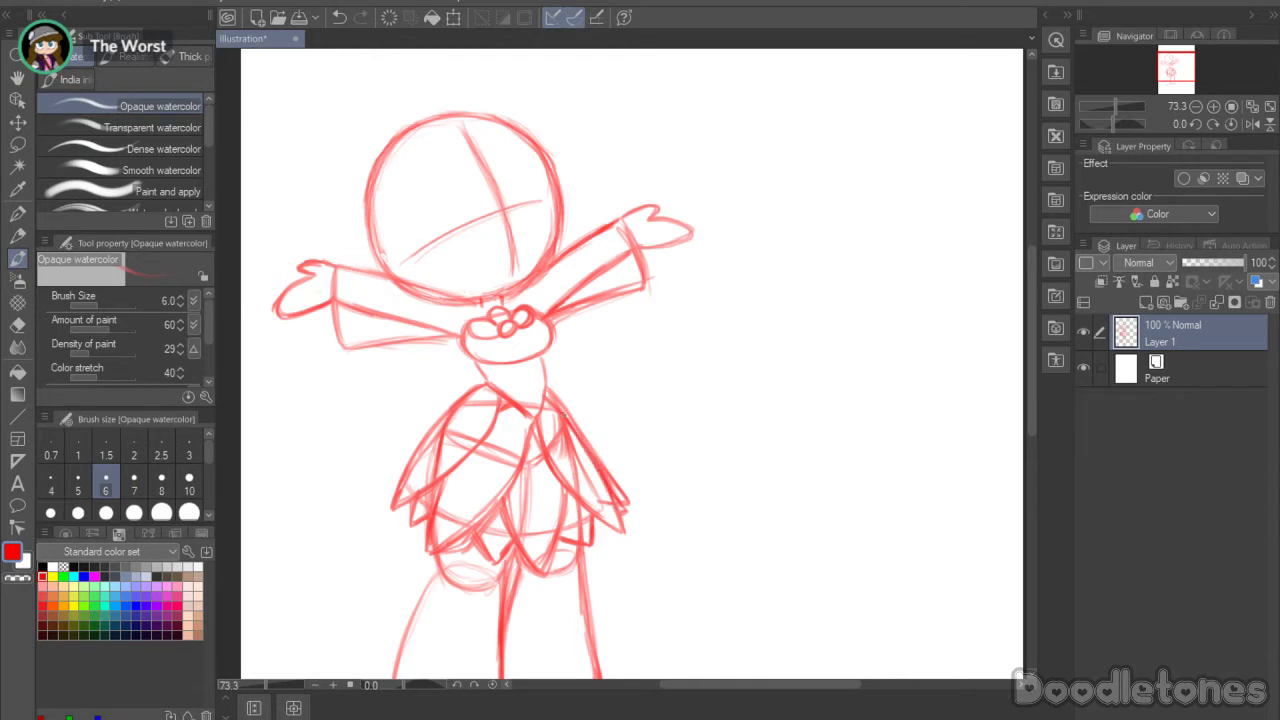
drag(560, 405, 574, 426)
drag(582, 438, 628, 496)
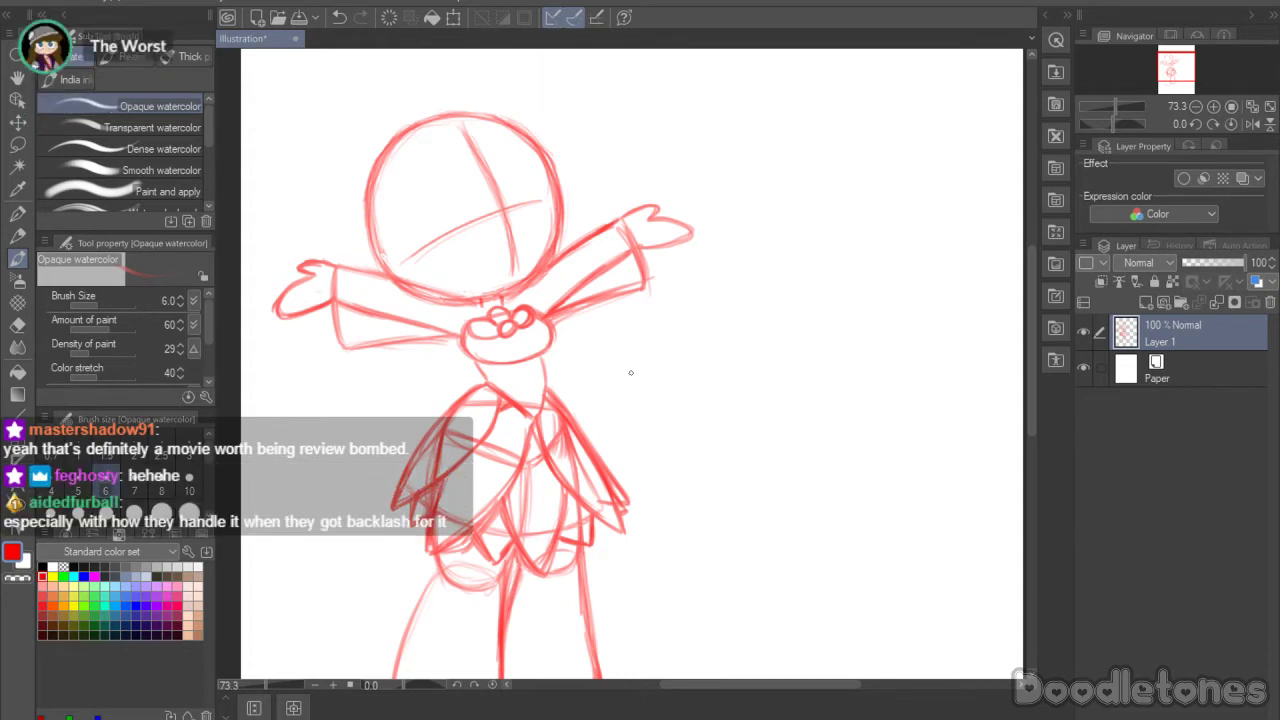
Step: Complete the chest flower by adding the remaining lower petals around its round center
drag(1033, 298, 1025, 273)
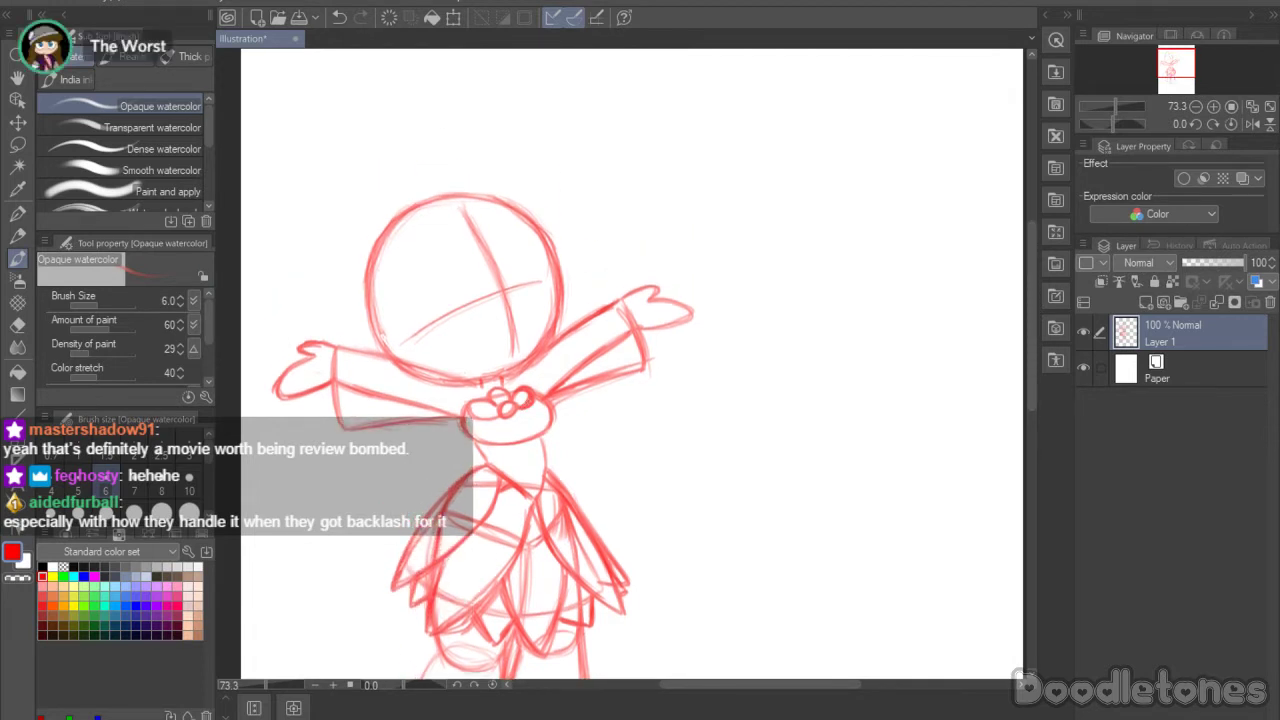
mouse_move(505, 421)
mouse_down()
mouse_move(488, 428)
mouse_move(499, 416)
mouse_move(534, 422)
mouse_move(509, 419)
mouse_move(517, 435)
mouse_move(516, 413)
mouse_up()
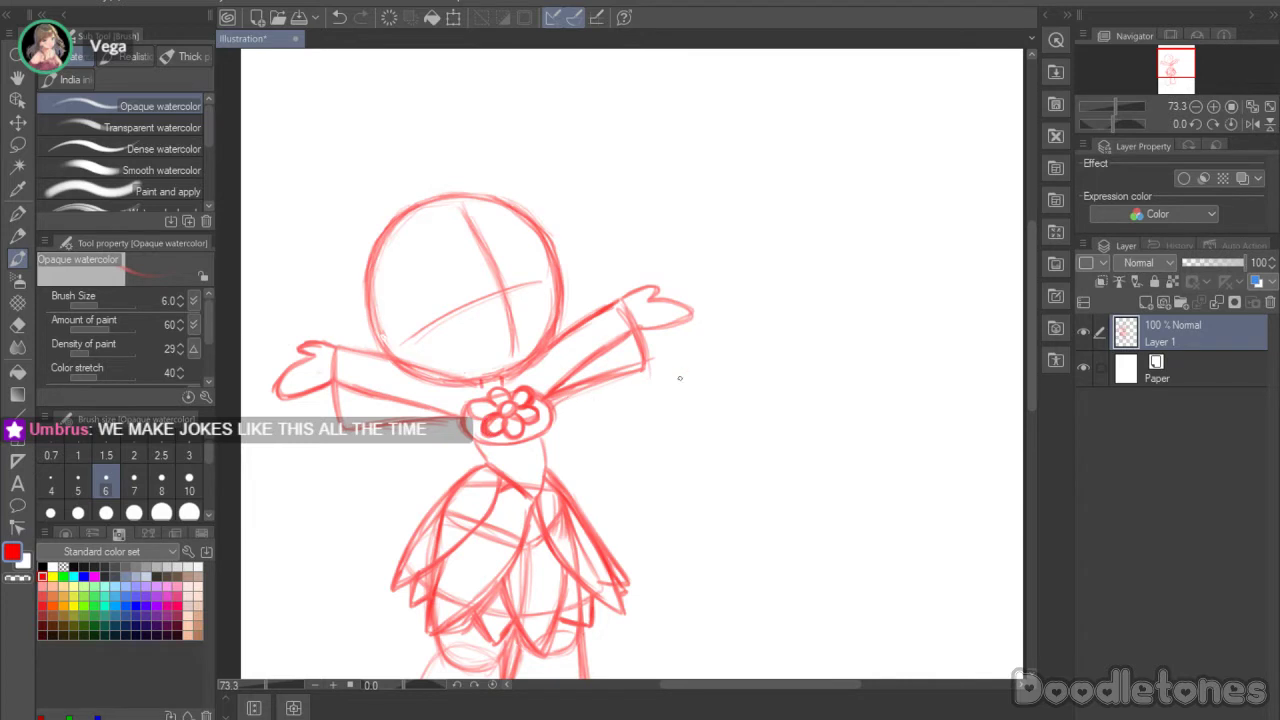
Step: Draw two closed, arched eyes along the face guideline, a small curved nose and a wide open mouth
scroll(1030, 326, down, 2)
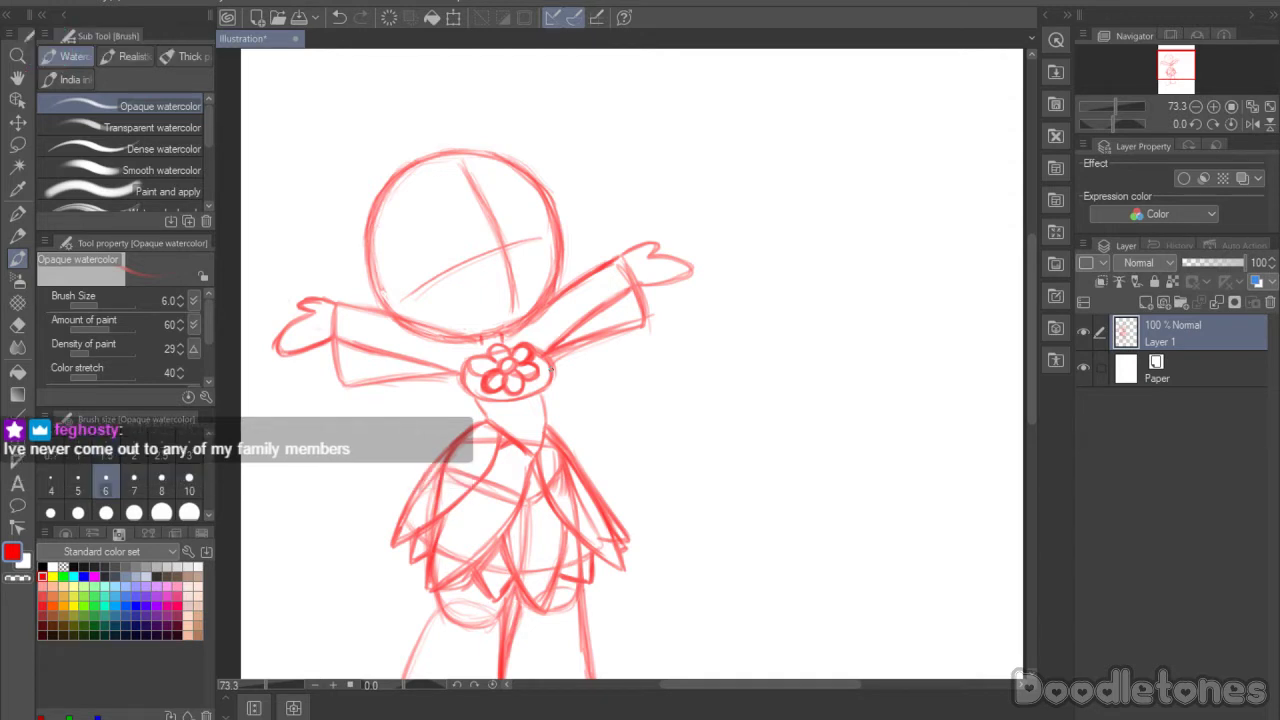
mouse_move(1028, 280)
mouse_down()
mouse_move(1031, 355)
mouse_move(1022, 229)
mouse_up()
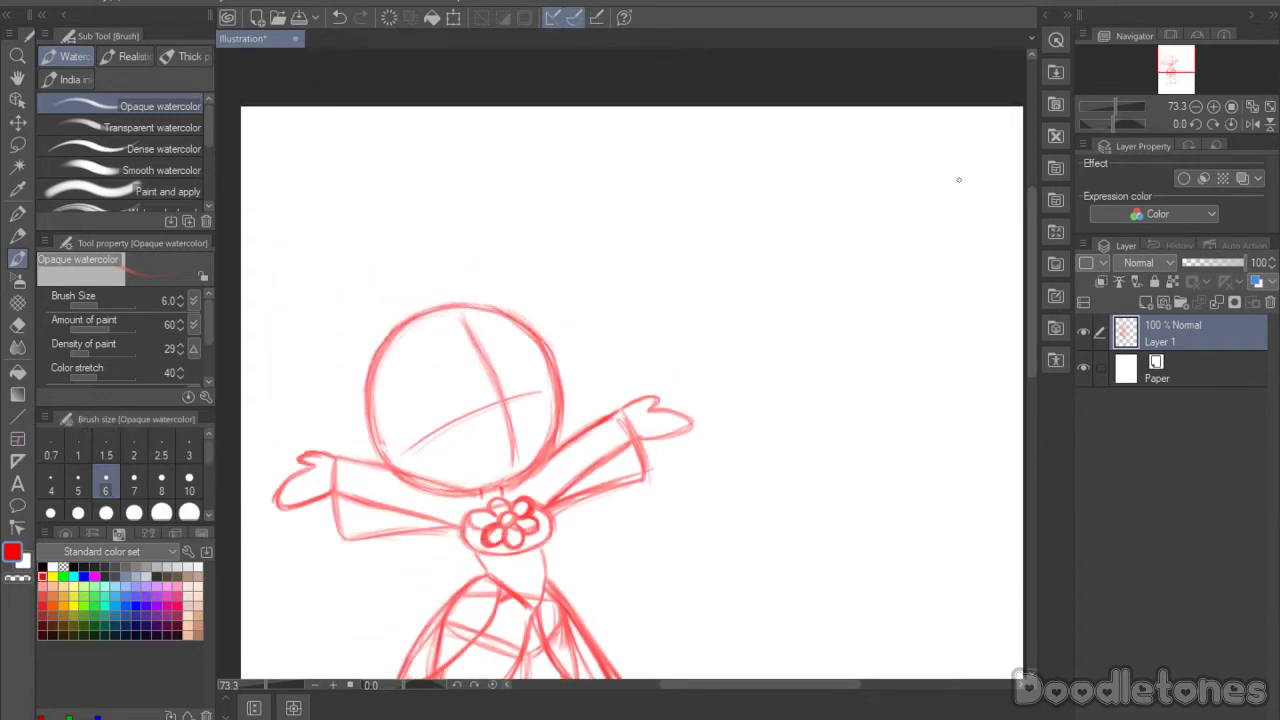
mouse_move(425, 434)
mouse_down()
mouse_move(479, 404)
mouse_move(459, 406)
mouse_move(478, 405)
mouse_move(428, 440)
mouse_move(544, 380)
mouse_up()
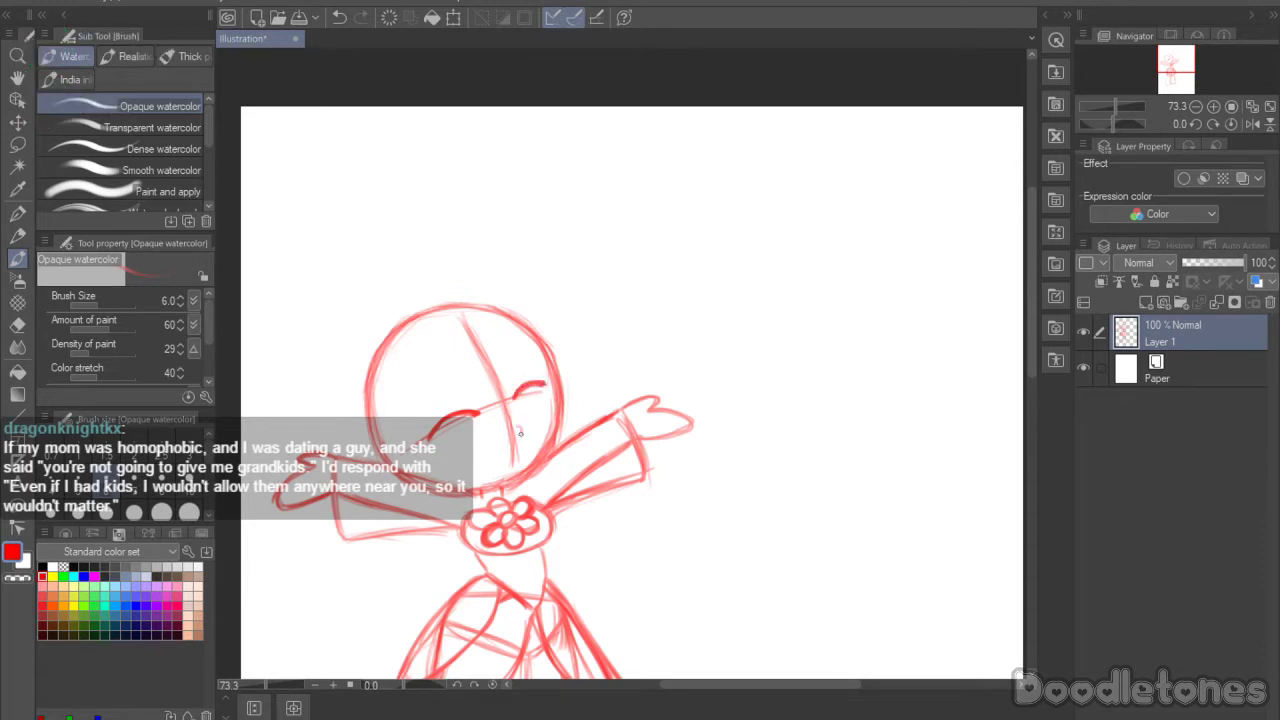
mouse_move(448, 486)
mouse_down()
mouse_move(454, 469)
mouse_move(522, 460)
mouse_move(448, 480)
mouse_move(506, 459)
mouse_move(520, 470)
mouse_up()
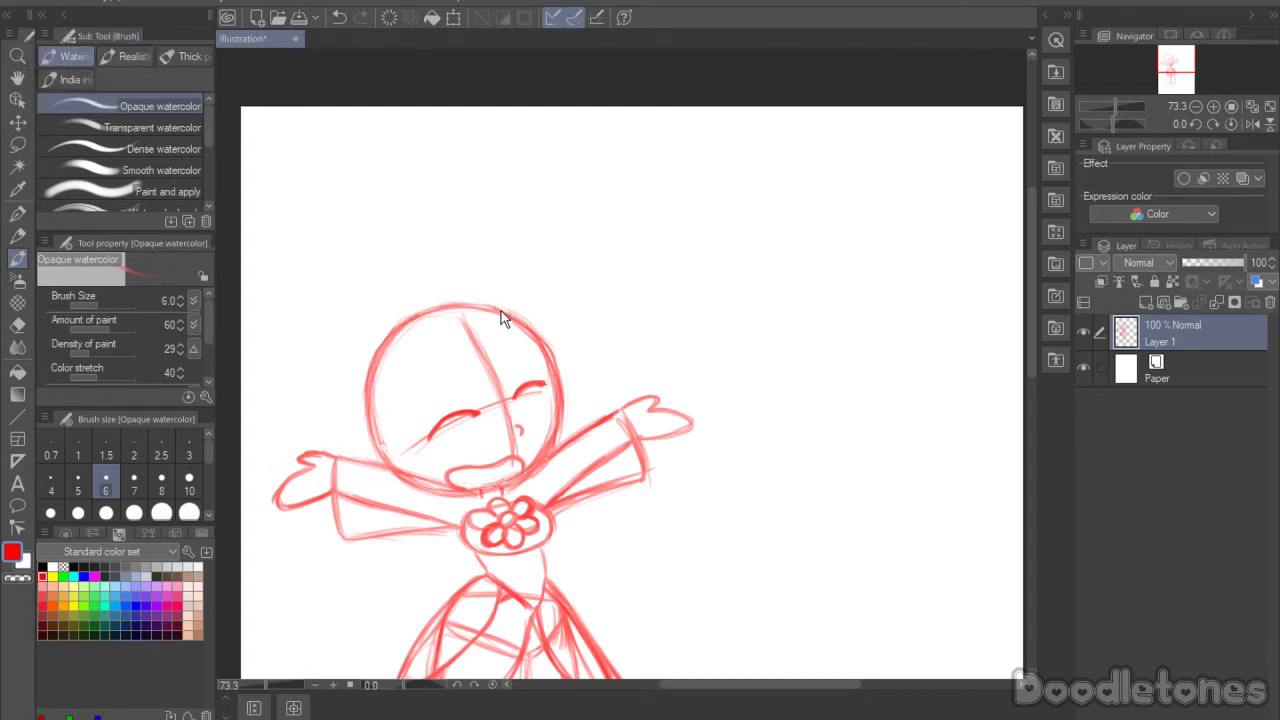
Step: Try to sketch a fringe with wide zigzag points across the forehead
mouse_move(476, 308)
mouse_down()
mouse_move(550, 351)
mouse_move(520, 318)
mouse_move(560, 359)
mouse_move(515, 364)
mouse_up()
mouse_move(568, 371)
mouse_down()
mouse_move(534, 365)
mouse_move(503, 398)
mouse_move(471, 385)
mouse_move(516, 364)
mouse_move(545, 370)
mouse_up()
drag(465, 387, 443, 414)
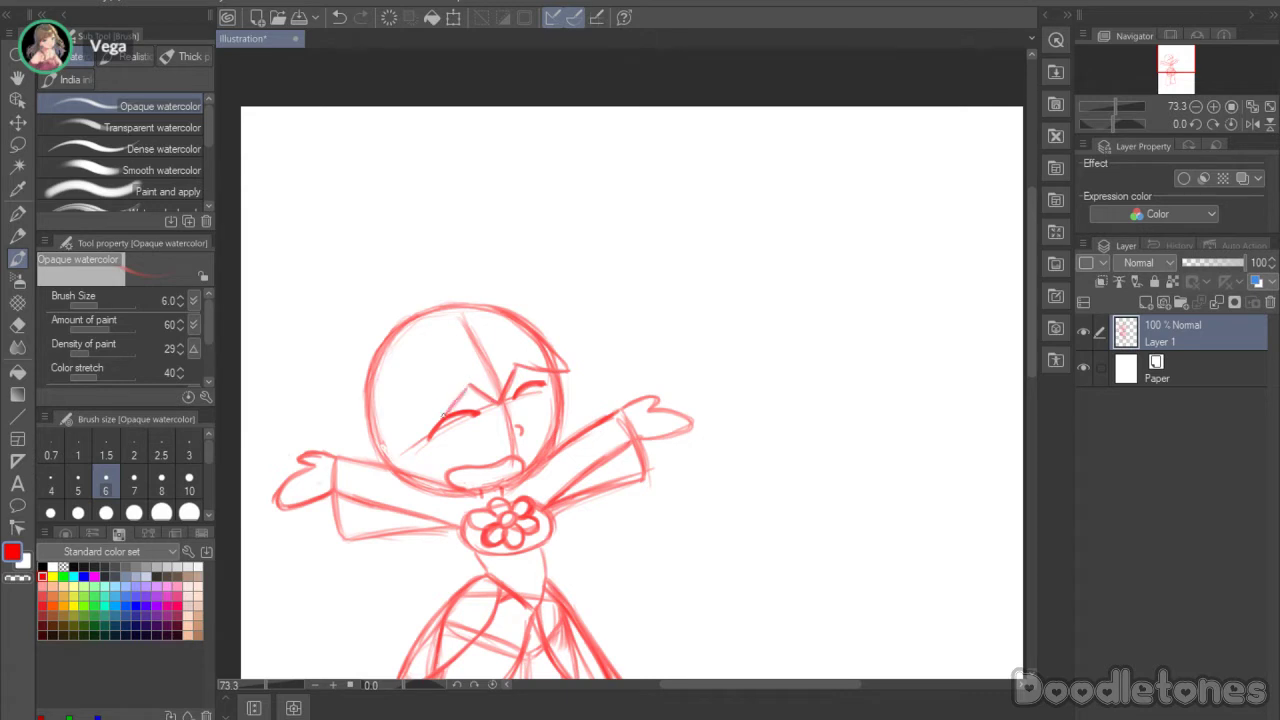
key(ctrl+z)
key(ctrl+z)
key(ctrl+z)
key(ctrl+z)
Step: Try a second fringe with narrower, taller spikes just above the closed eyes
mouse_move(569, 378)
mouse_down()
mouse_move(524, 357)
mouse_move(494, 408)
mouse_move(455, 383)
mouse_move(490, 406)
mouse_move(430, 400)
mouse_up()
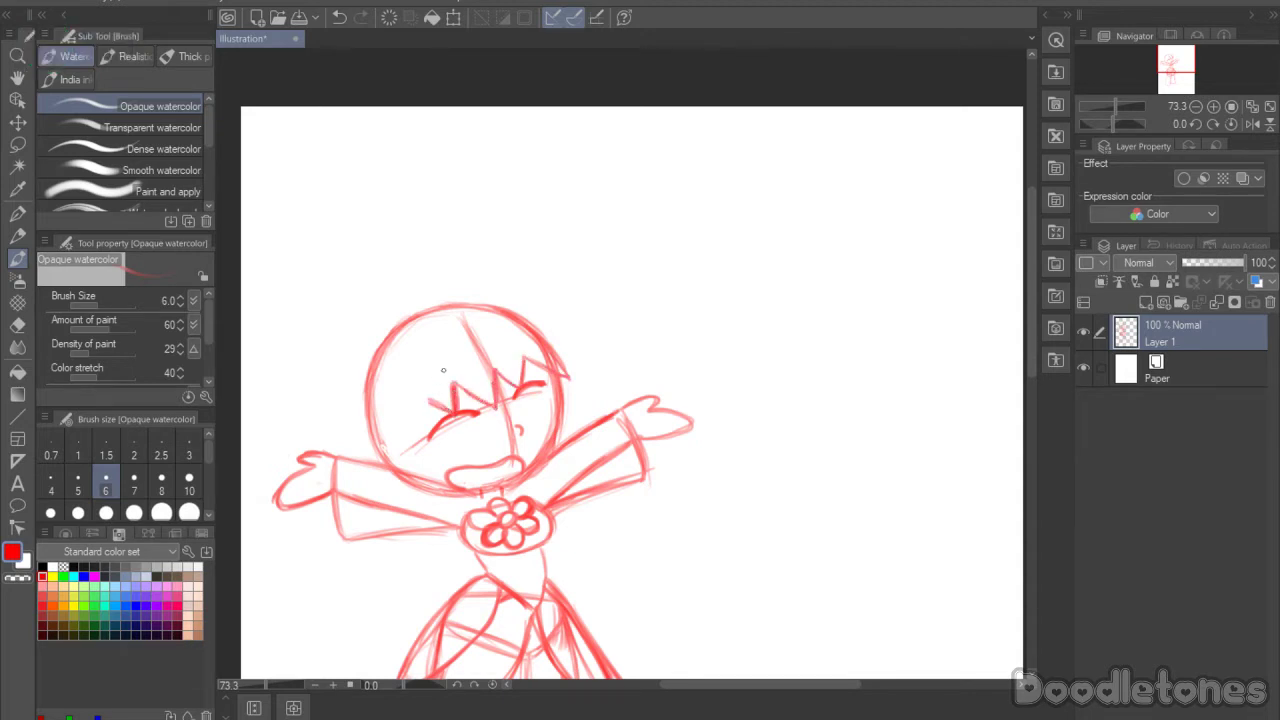
key(ctrl+z)
key(ctrl+z)
key(ctrl+z)
key(ctrl+z)
key(ctrl+z)
key(ctrl+z)
key(ctrl+z)
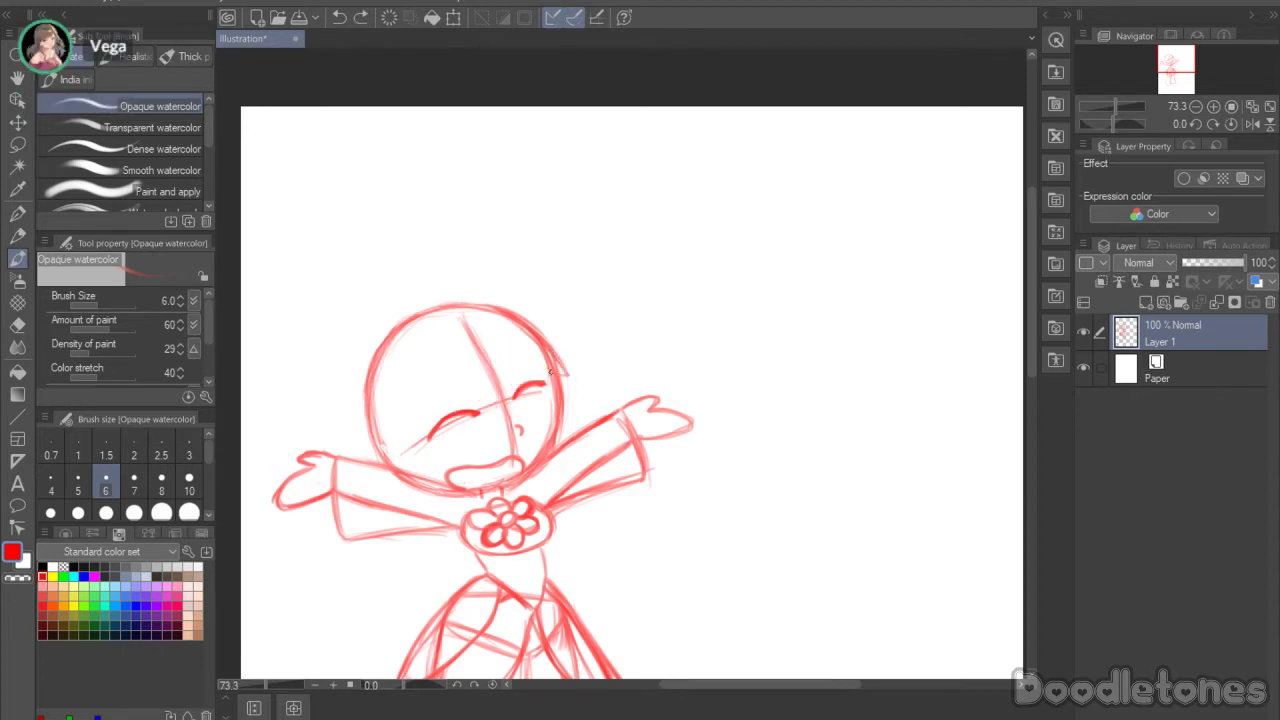
Step: Sketch a jagged fringe above the eyes down to the left cheek and start a vertical hair line below the left sleeve
mouse_move(533, 367)
mouse_down()
mouse_move(518, 382)
mouse_move(499, 372)
mouse_move(516, 379)
mouse_move(465, 393)
mouse_move(452, 414)
mouse_move(426, 406)
mouse_move(440, 410)
mouse_move(426, 447)
mouse_move(403, 437)
mouse_move(422, 476)
mouse_up()
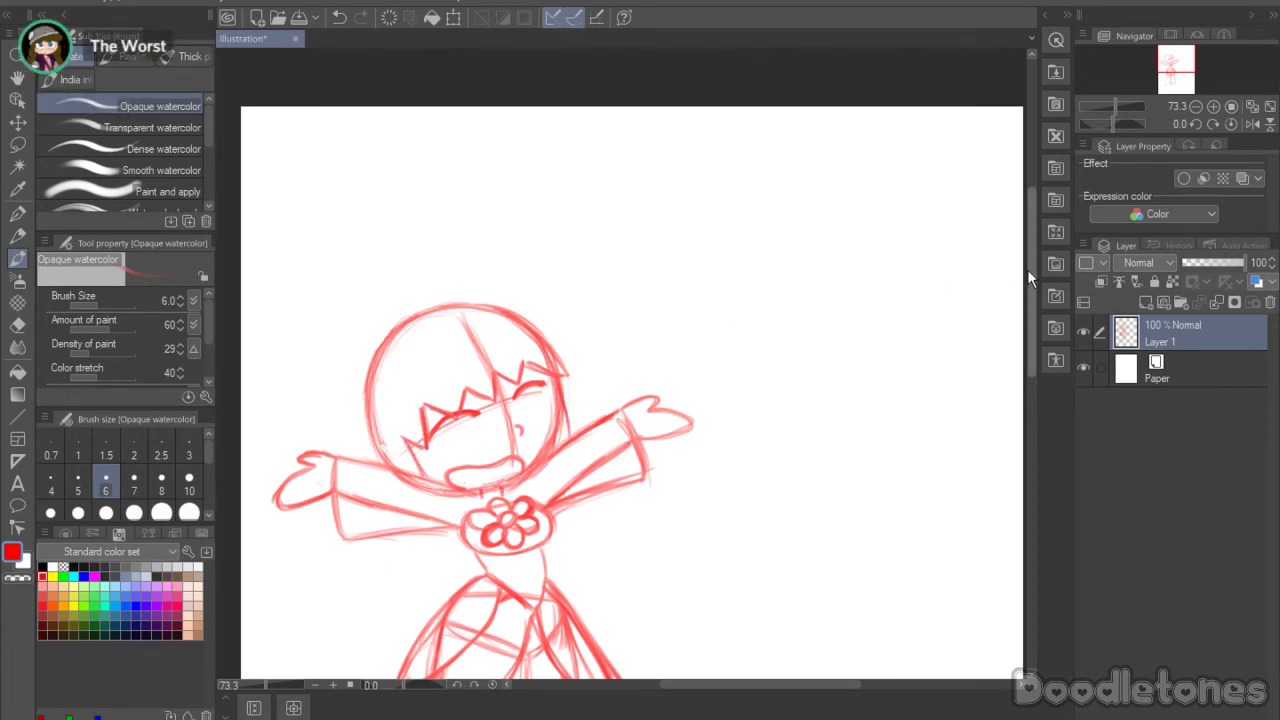
scroll(1027, 269, down, 2)
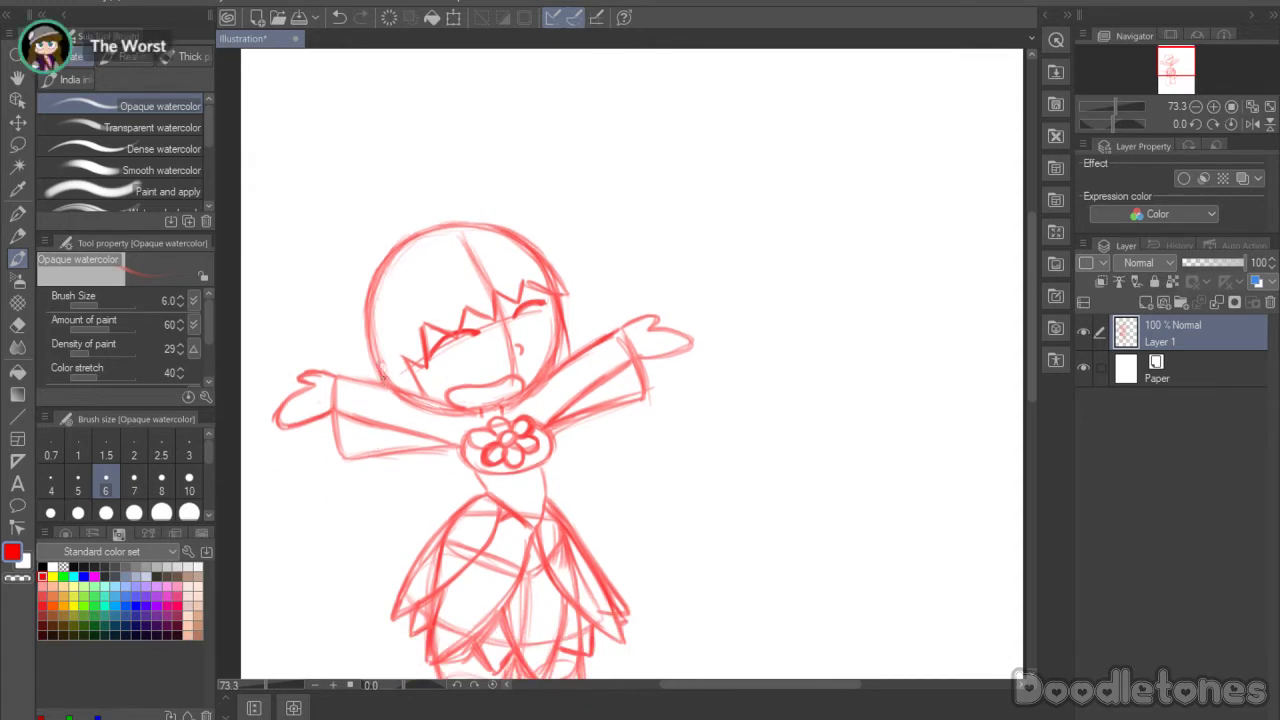
drag(388, 512, 389, 454)
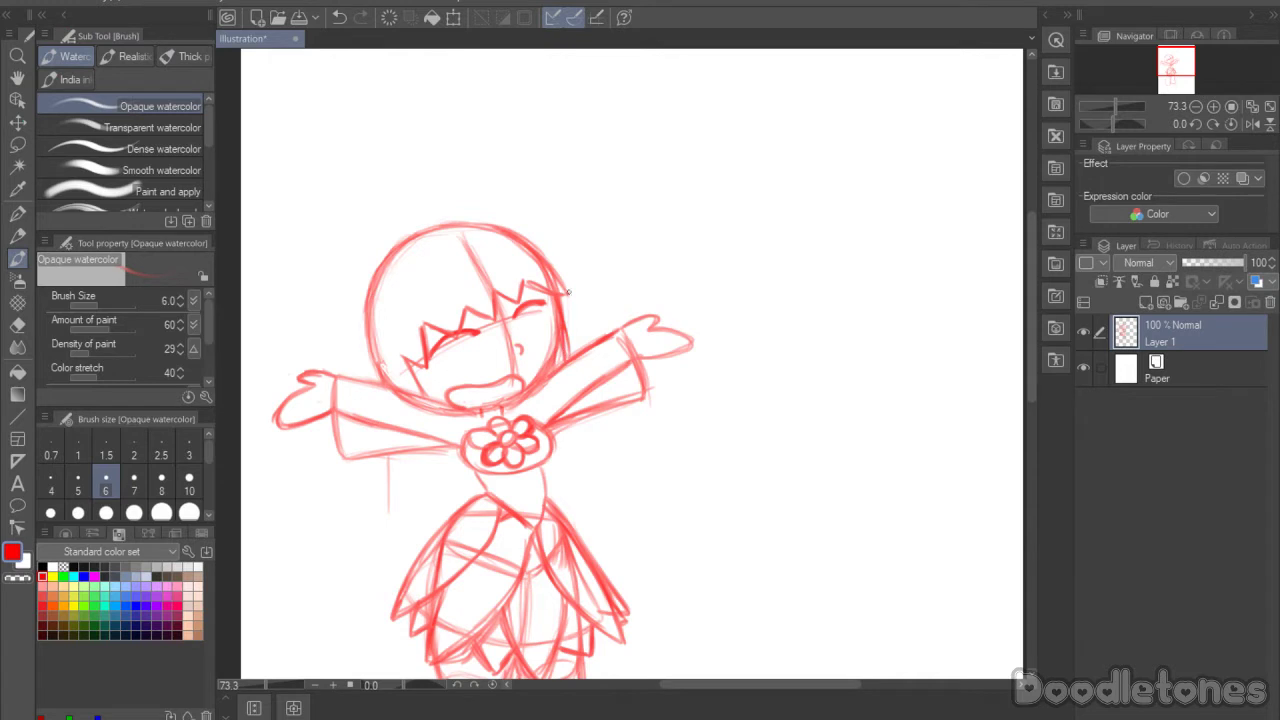
Step: Erase the stray line outside the face's right edge, just below the fringe tip
key(e)
drag(568, 326, 564, 350)
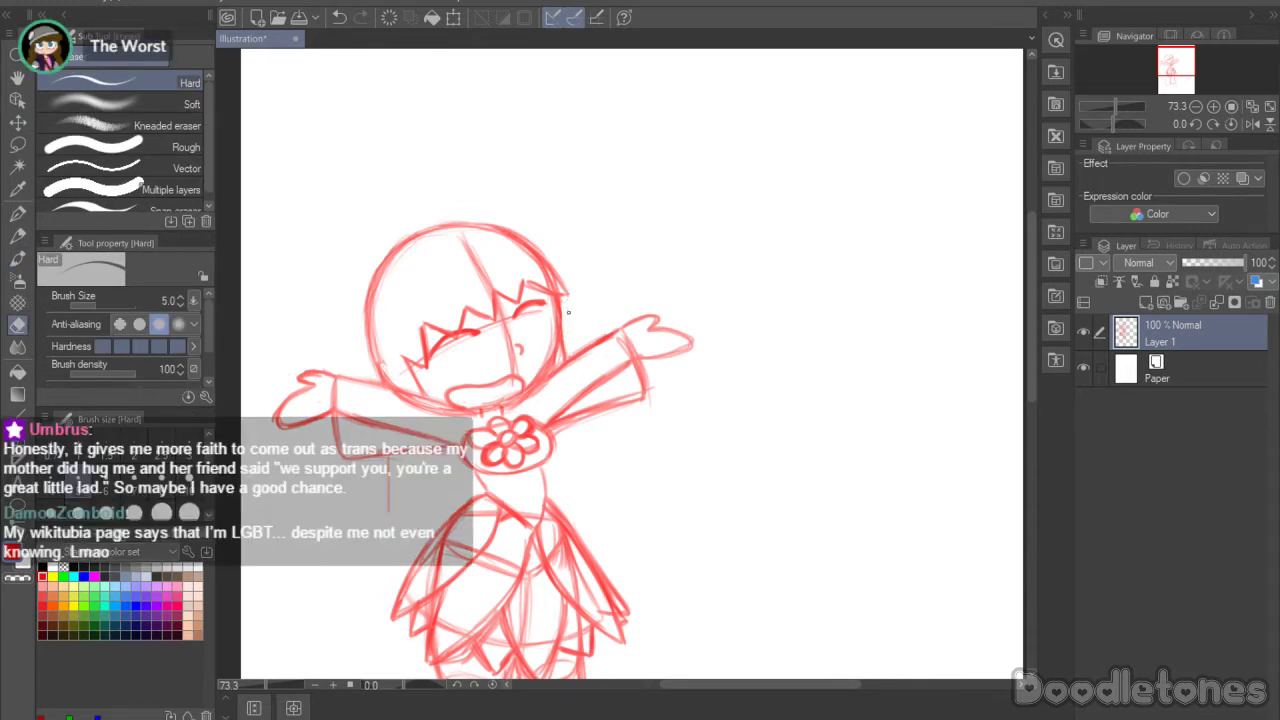
key(b)
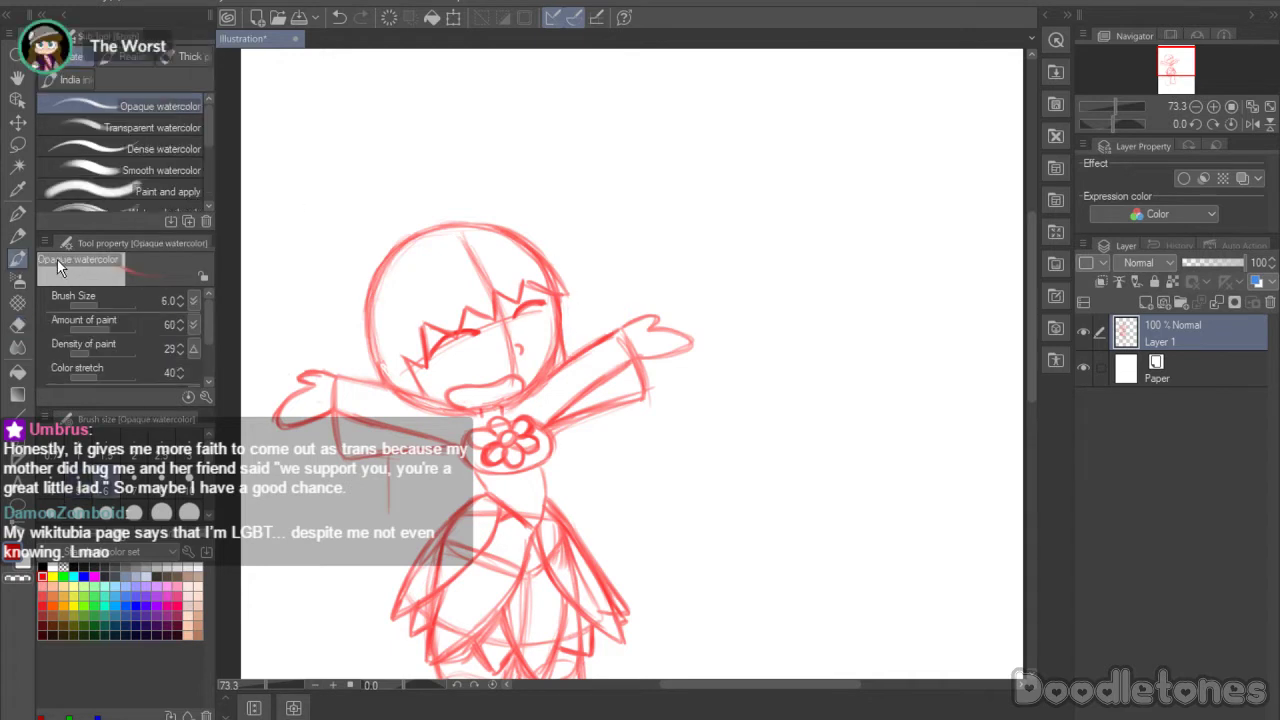
Step: Lengthen the hair line below the left sleeve and draw a pointed side lock from the fringe over the left shoulder
drag(390, 469, 384, 520)
scroll(1029, 303, down, 3)
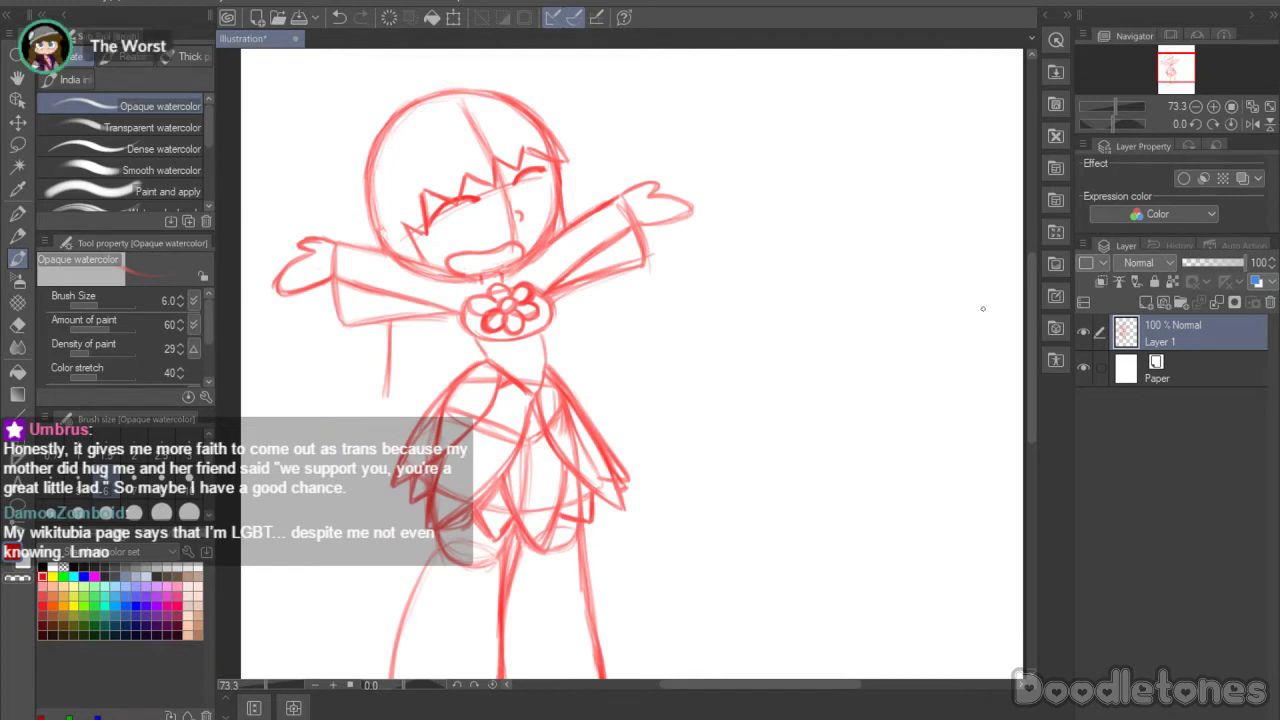
scroll(1026, 304, up, 3)
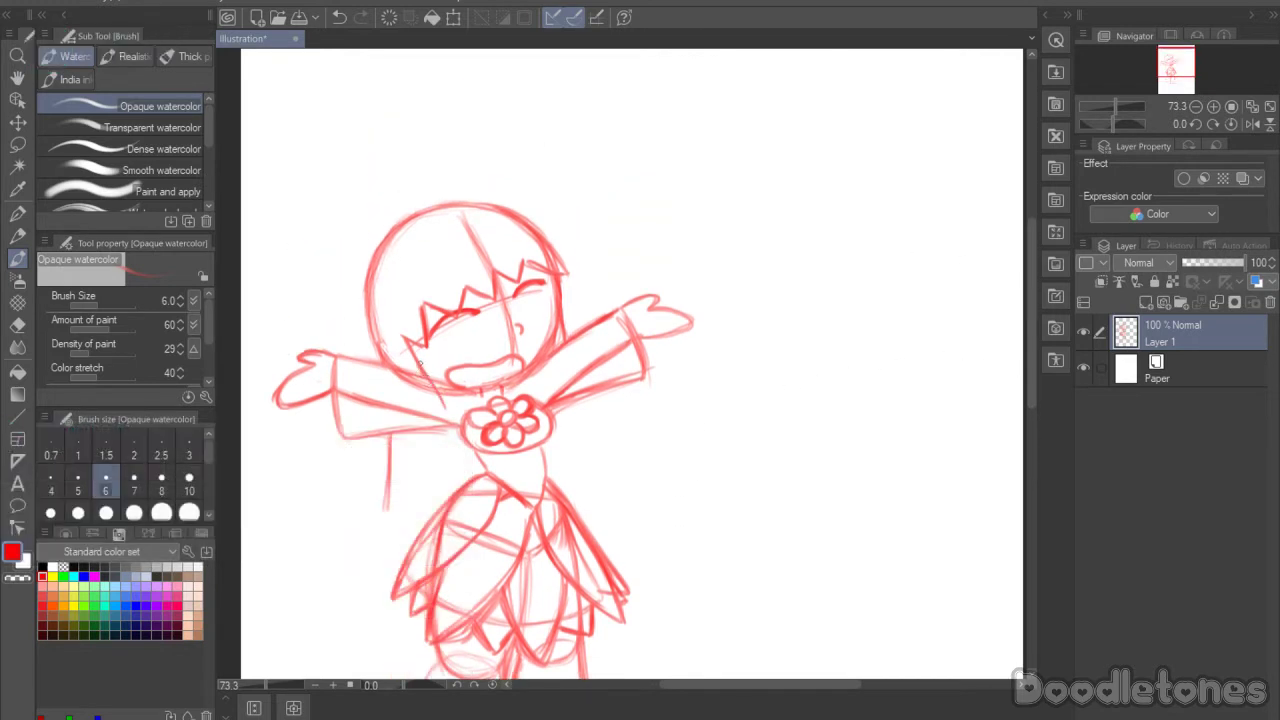
drag(420, 363, 453, 436)
drag(412, 388, 448, 434)
drag(418, 394, 439, 421)
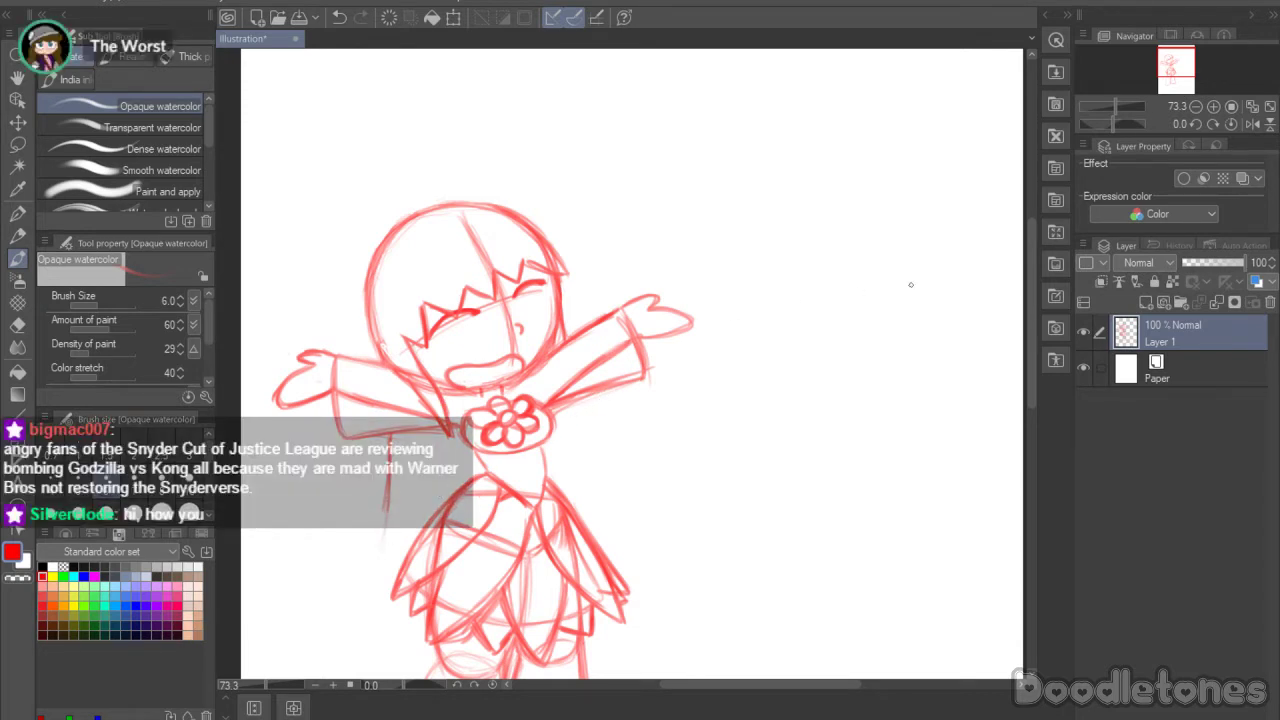
Step: Extend the left back-hair line to a pointed tip and draw the right back-hair line from the sleeve to the skirt
drag(1028, 313, 1031, 339)
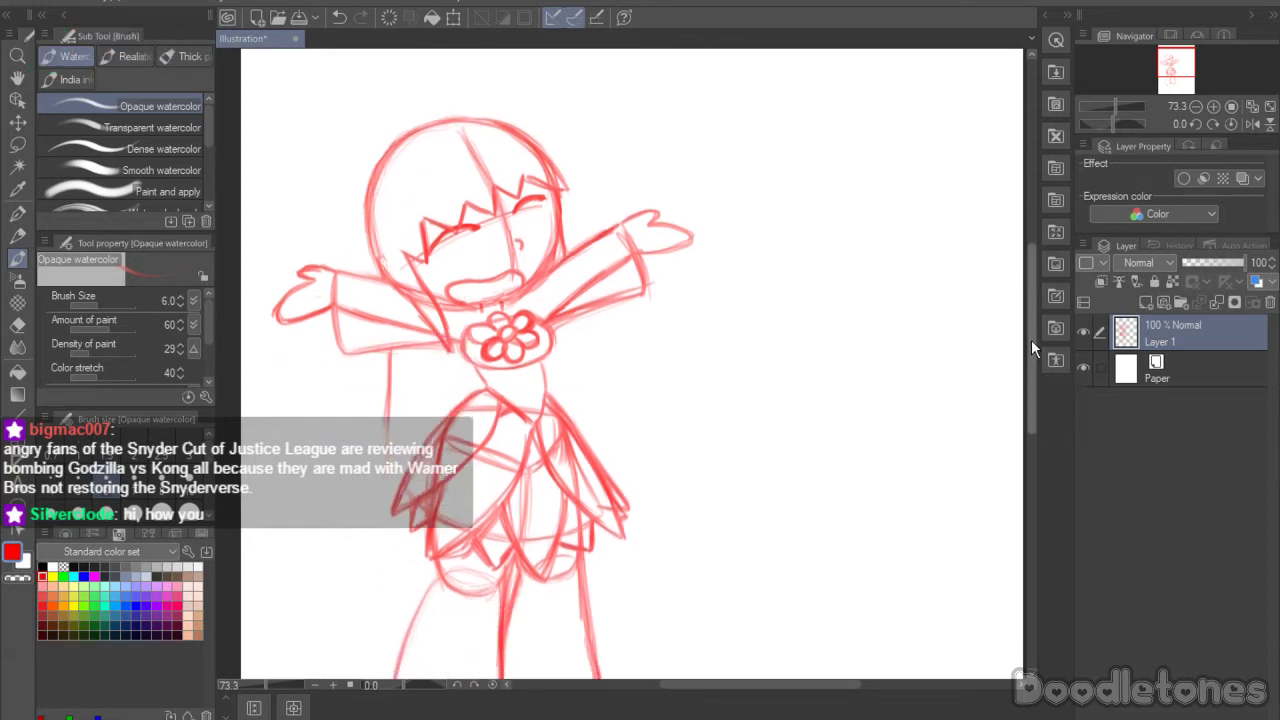
mouse_move(383, 420)
mouse_down()
mouse_move(388, 388)
mouse_move(374, 447)
mouse_up()
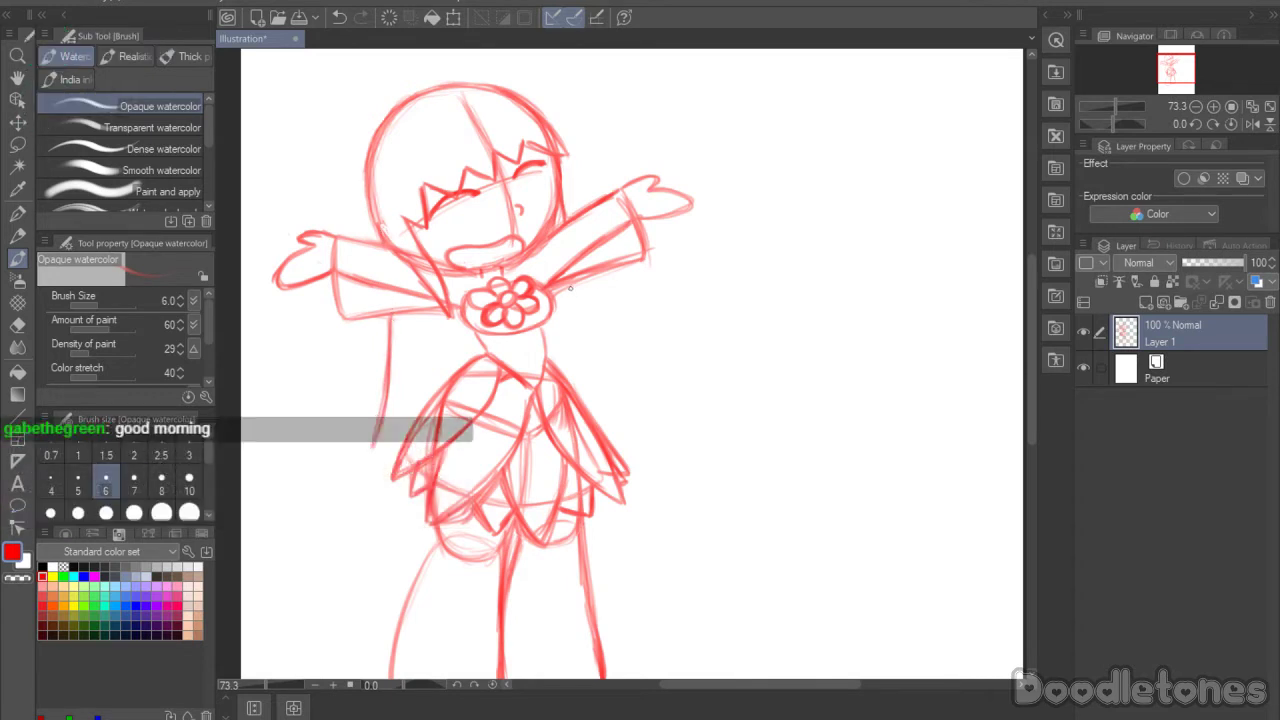
drag(572, 286, 576, 382)
drag(571, 289, 573, 380)
drag(391, 433, 376, 444)
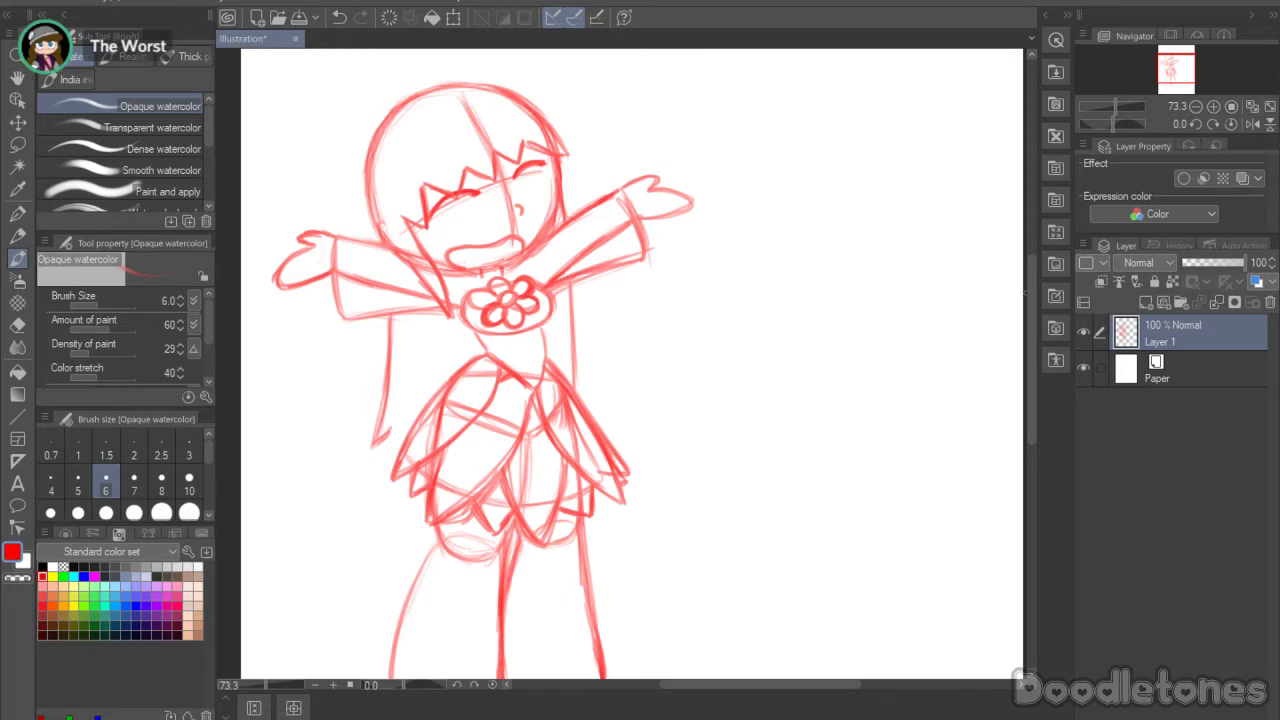
Step: Select the lower tip of the left back-hair strand with the Lasso and shorten it with a transformation
drag(1031, 305, 1031, 300)
drag(390, 451, 410, 534)
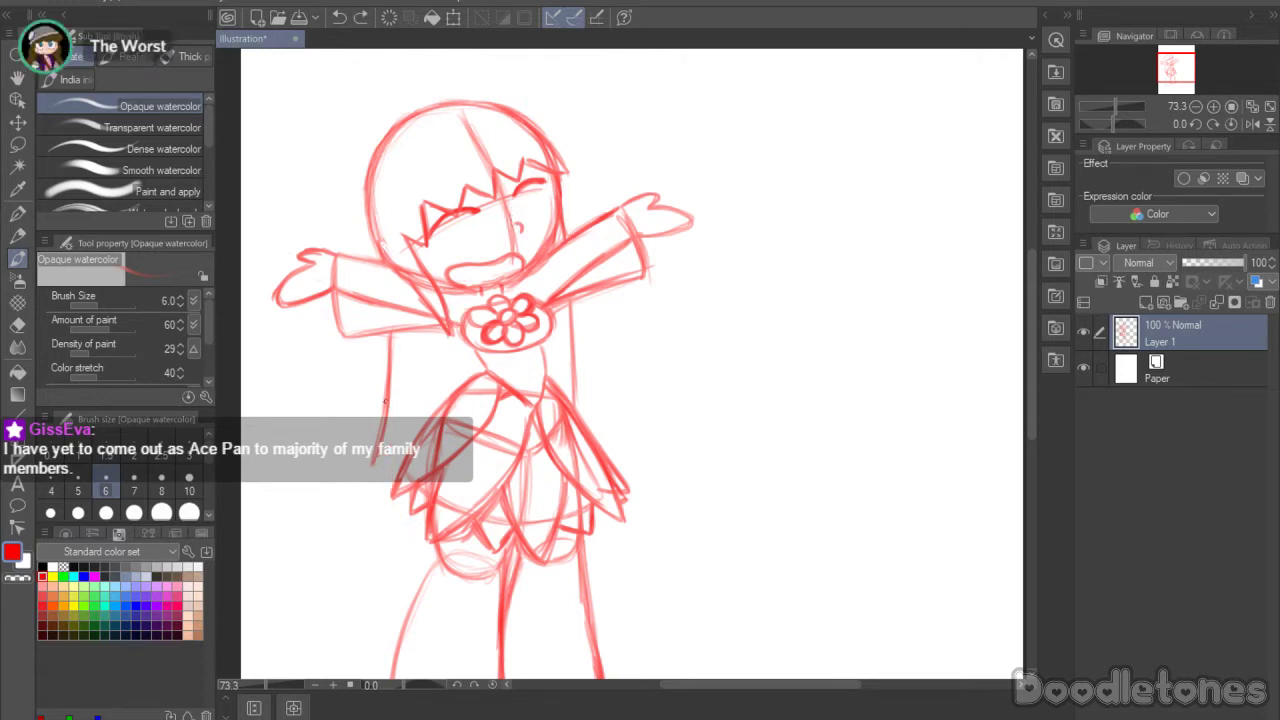
key(m)
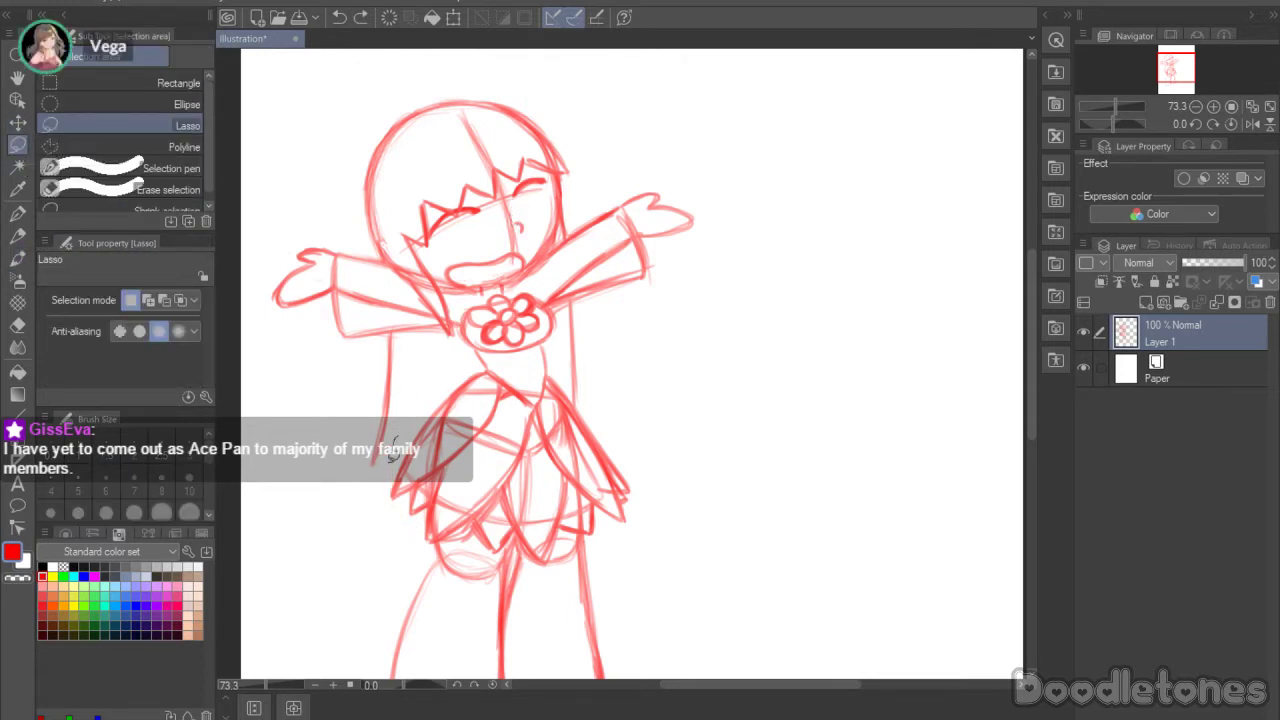
drag(398, 404, 386, 410)
click(452, 501)
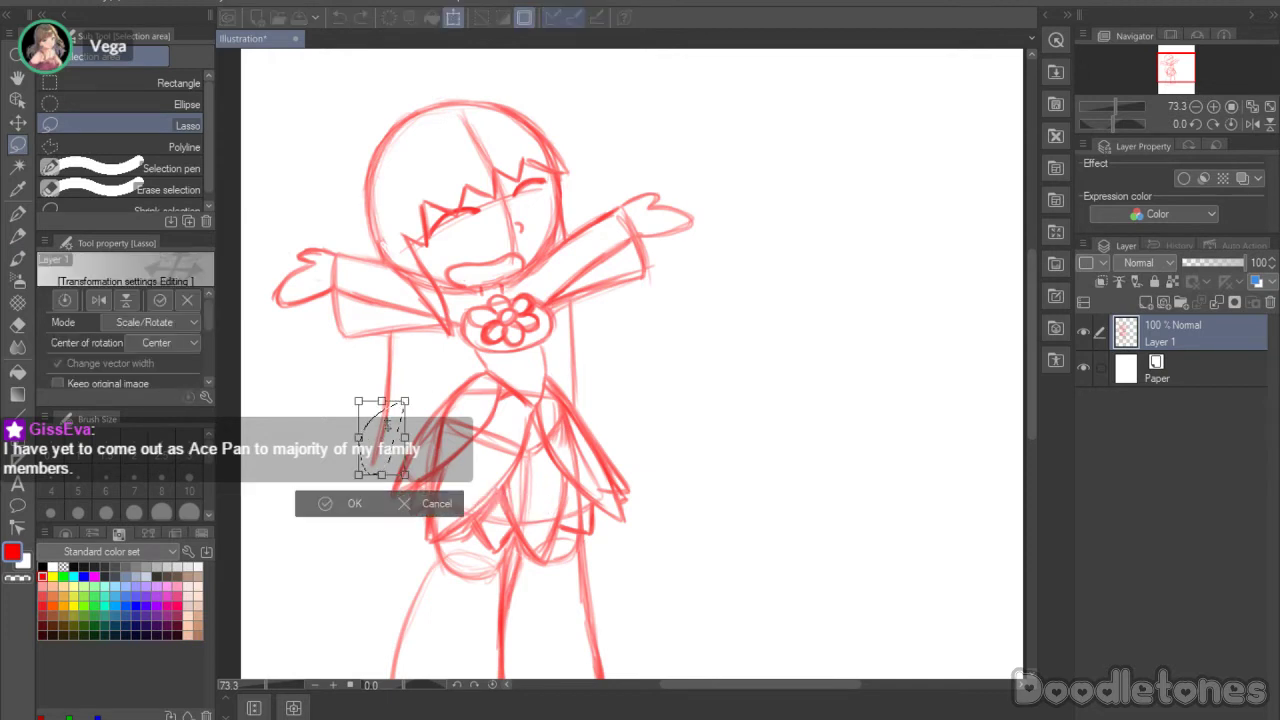
click(331, 489)
key(b)
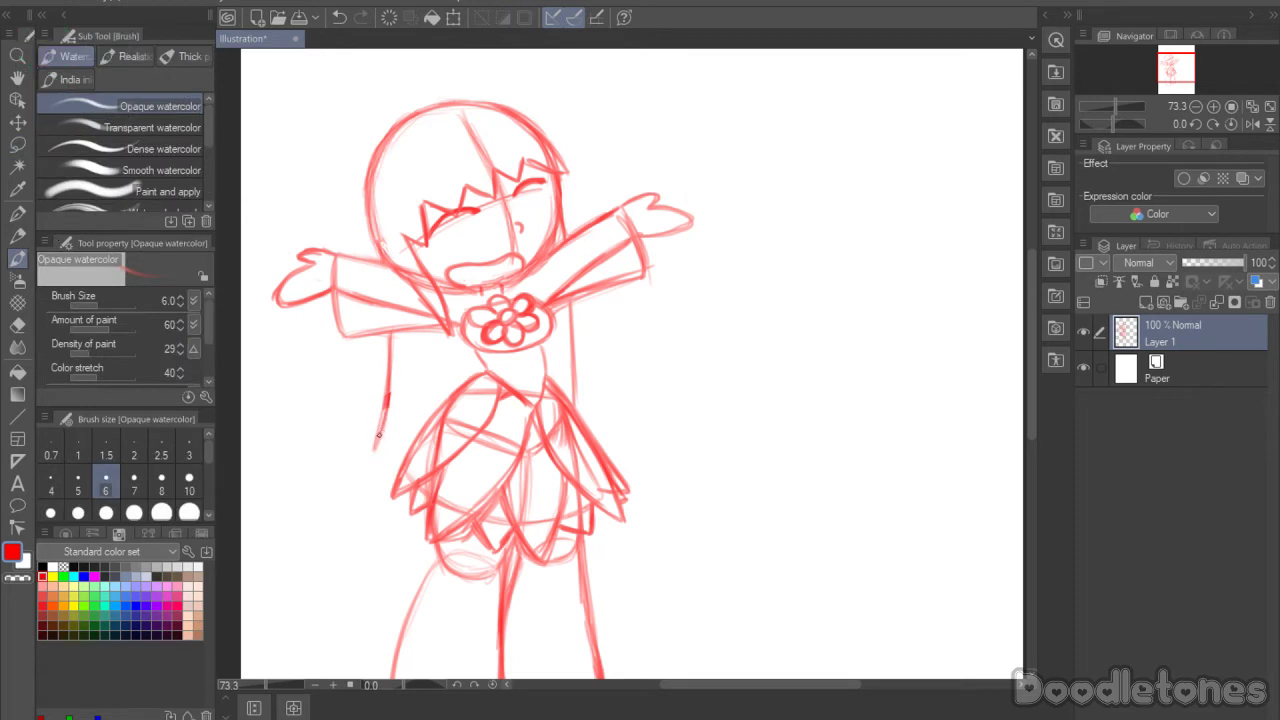
Step: Darken both back-hair lines and finish the left one with jagged tips that meet the skirt
mouse_move(389, 431)
mouse_down()
mouse_move(377, 448)
mouse_move(390, 338)
mouse_up()
mouse_move(390, 434)
mouse_down()
mouse_move(393, 486)
mouse_move(389, 462)
mouse_up()
drag(572, 363, 576, 410)
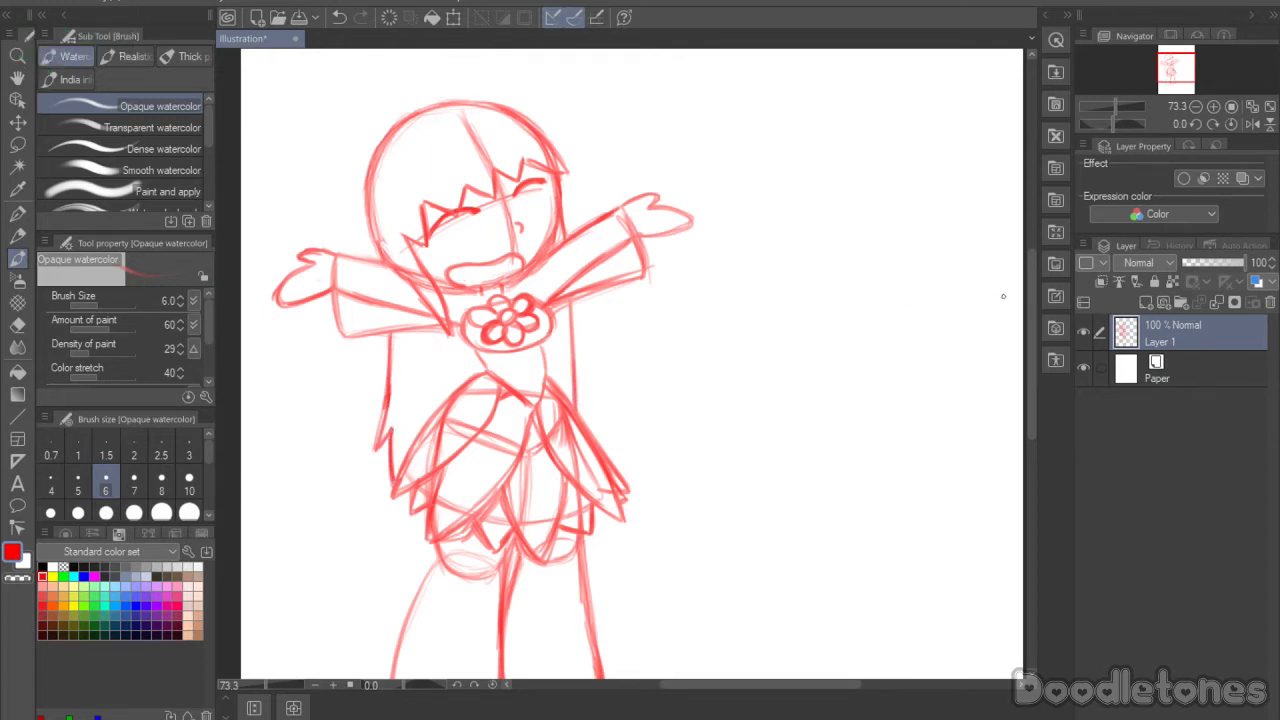
Step: Sketch two curved lines across each lower leg to mark the cuff bands of the boots
drag(1028, 279, 1027, 354)
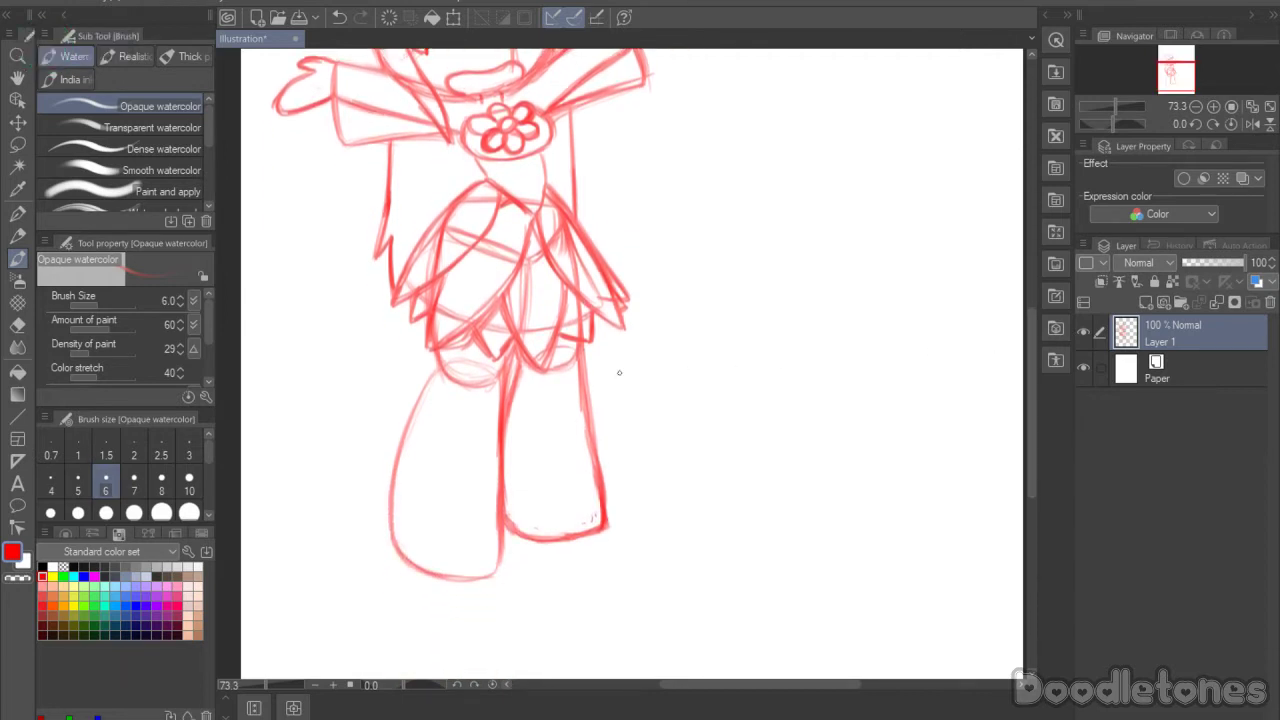
drag(416, 418, 498, 430)
drag(417, 419, 500, 430)
mouse_move(410, 433)
mouse_down()
mouse_move(482, 454)
mouse_move(548, 413)
mouse_move(515, 411)
mouse_move(584, 407)
mouse_up()
drag(504, 446, 568, 442)
drag(504, 443, 586, 437)
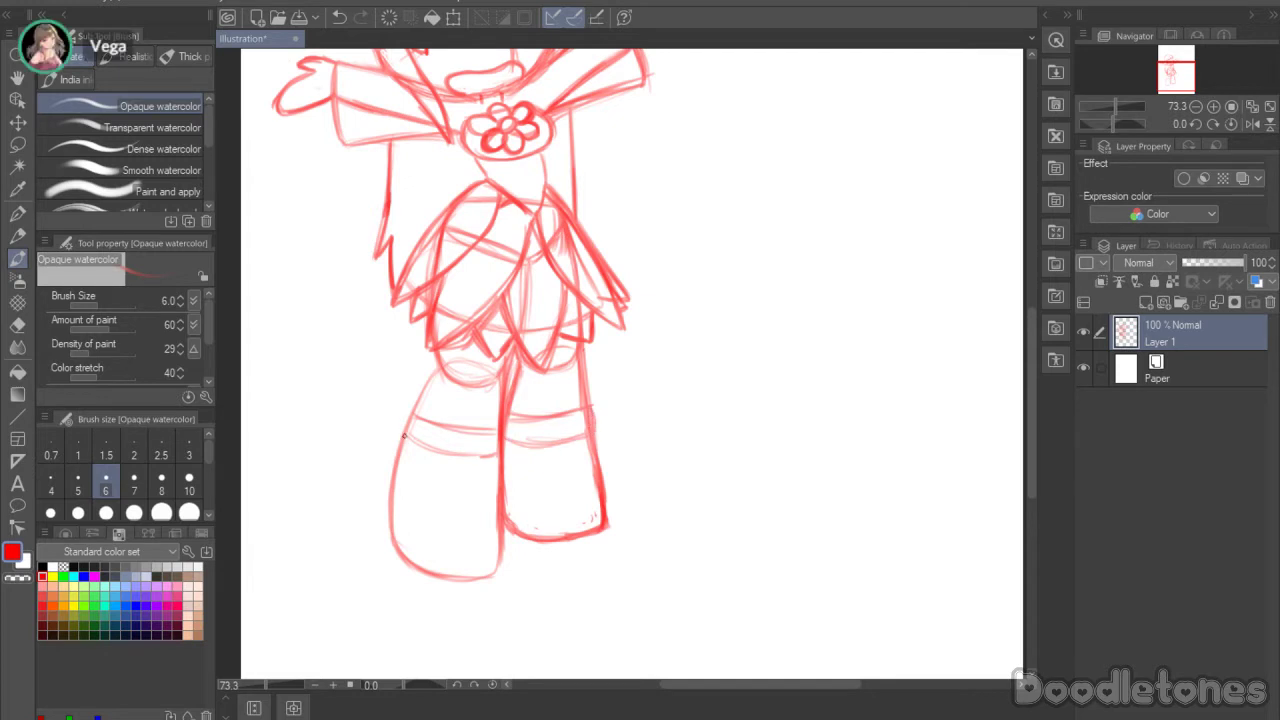
mouse_move(414, 414)
mouse_down()
mouse_move(401, 442)
mouse_move(492, 458)
mouse_up()
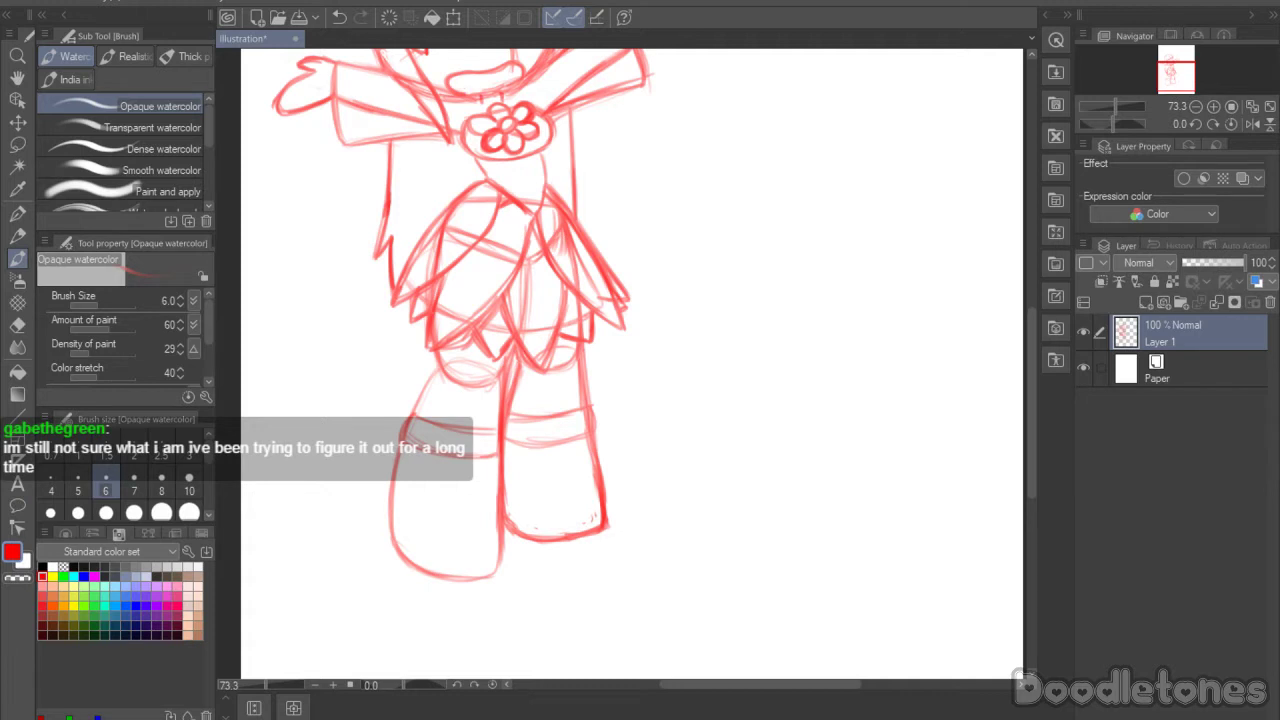
Step: Flare the cuffs on both boots outward with slanted side edges and reinforce their lower rims
scroll(535, 404, down, 1)
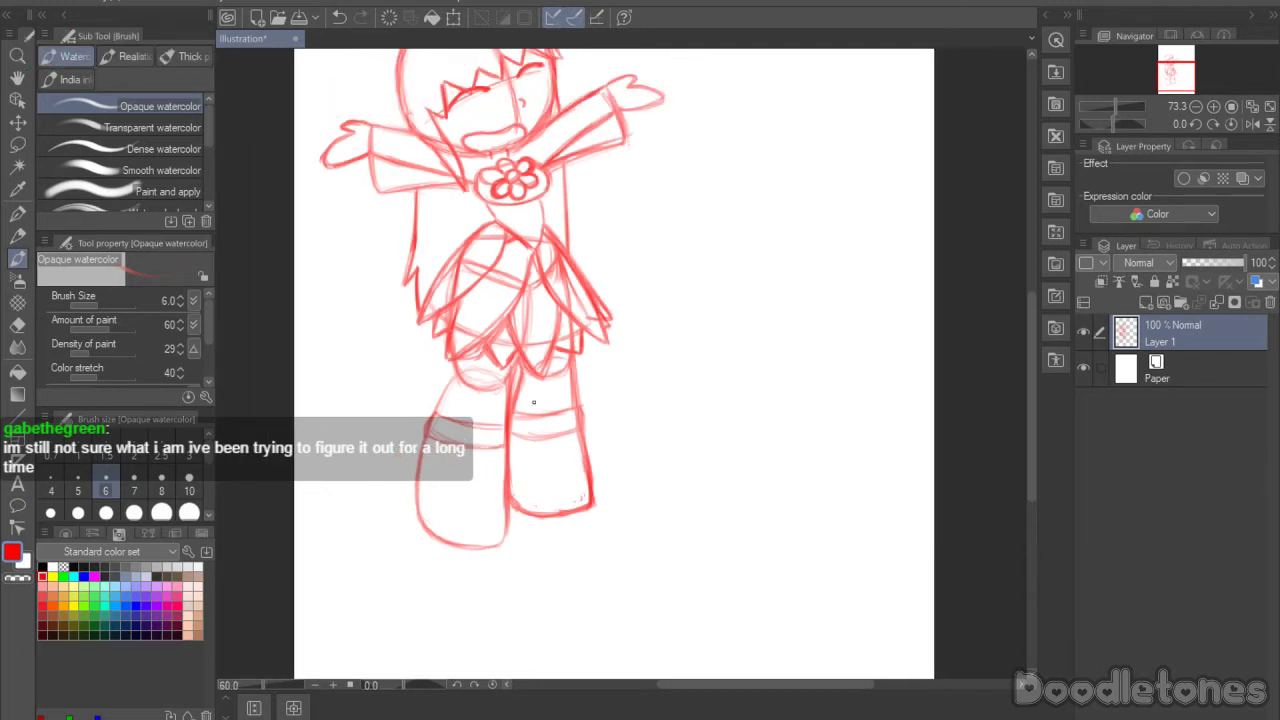
drag(1029, 318, 1019, 296)
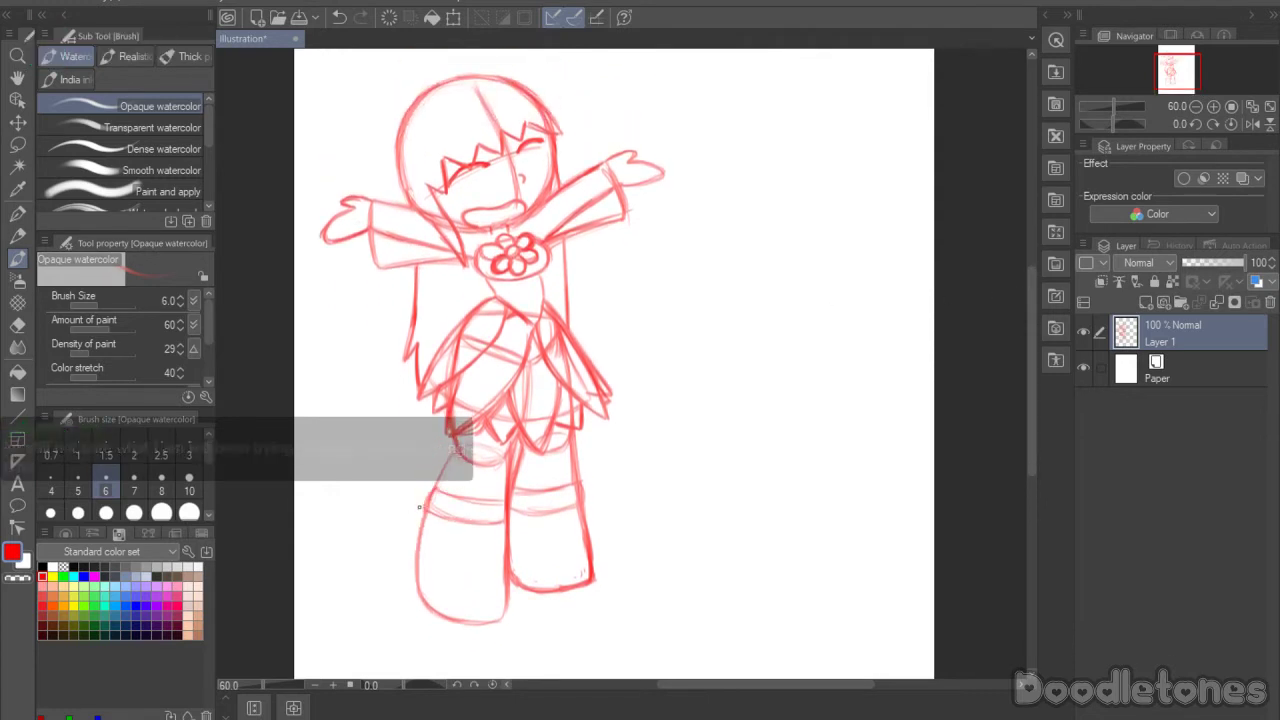
mouse_move(437, 488)
mouse_down()
mouse_move(455, 523)
mouse_move(430, 510)
mouse_move(513, 523)
mouse_move(513, 509)
mouse_move(484, 528)
mouse_up()
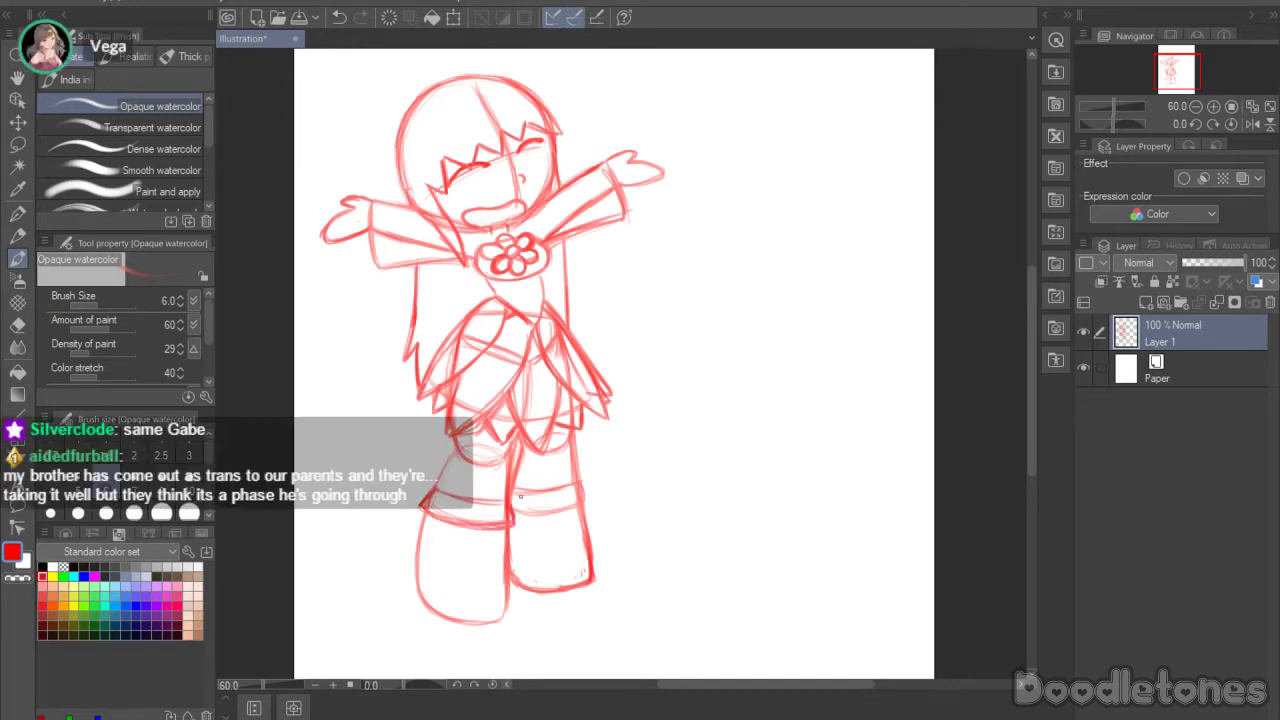
mouse_move(582, 490)
mouse_down()
mouse_move(575, 508)
mouse_move(568, 482)
mouse_move(583, 503)
mouse_move(568, 509)
mouse_up()
drag(576, 507, 555, 513)
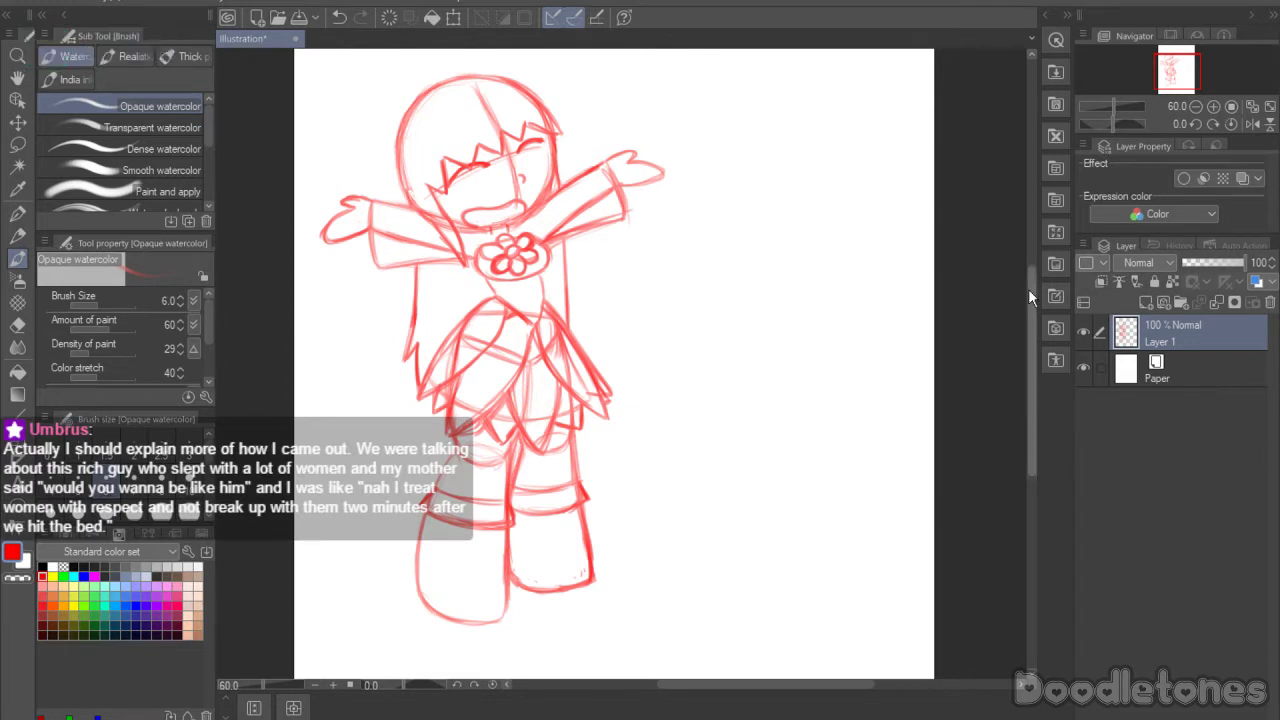
Step: Draw a curved headband line along the upper left side of the head, inside its outline
drag(1032, 287, 1034, 266)
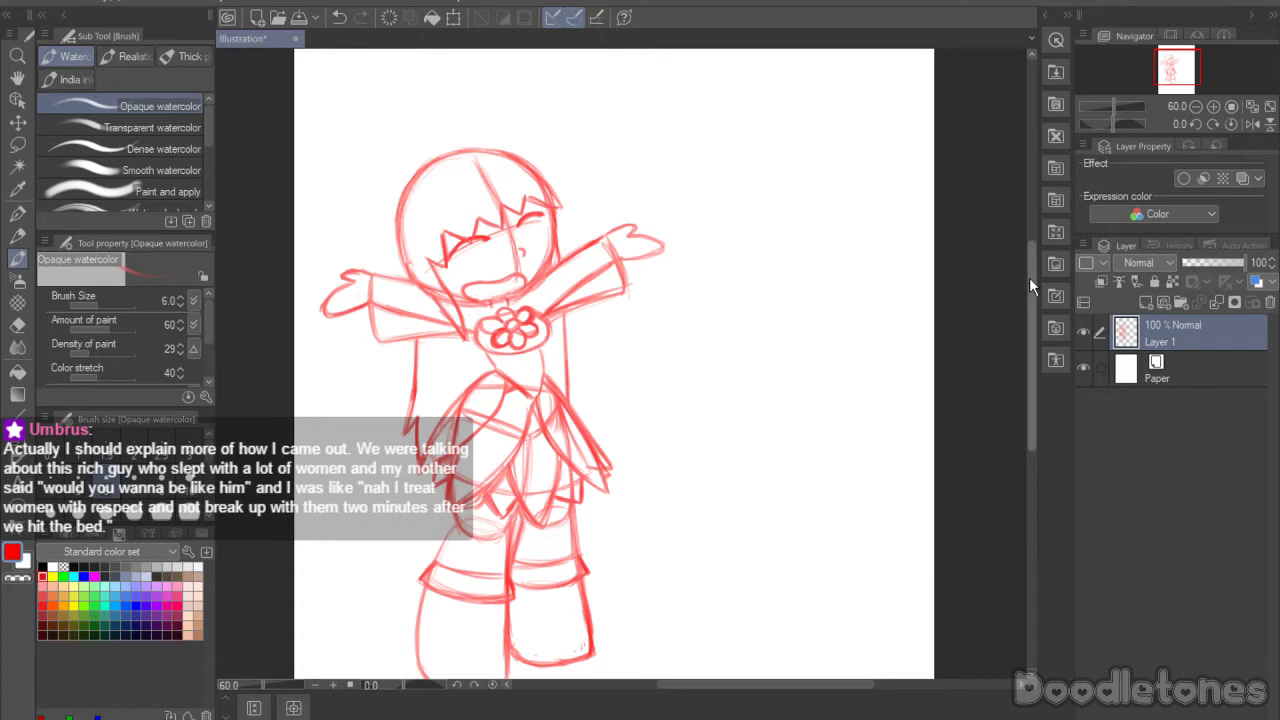
drag(1031, 283, 1031, 252)
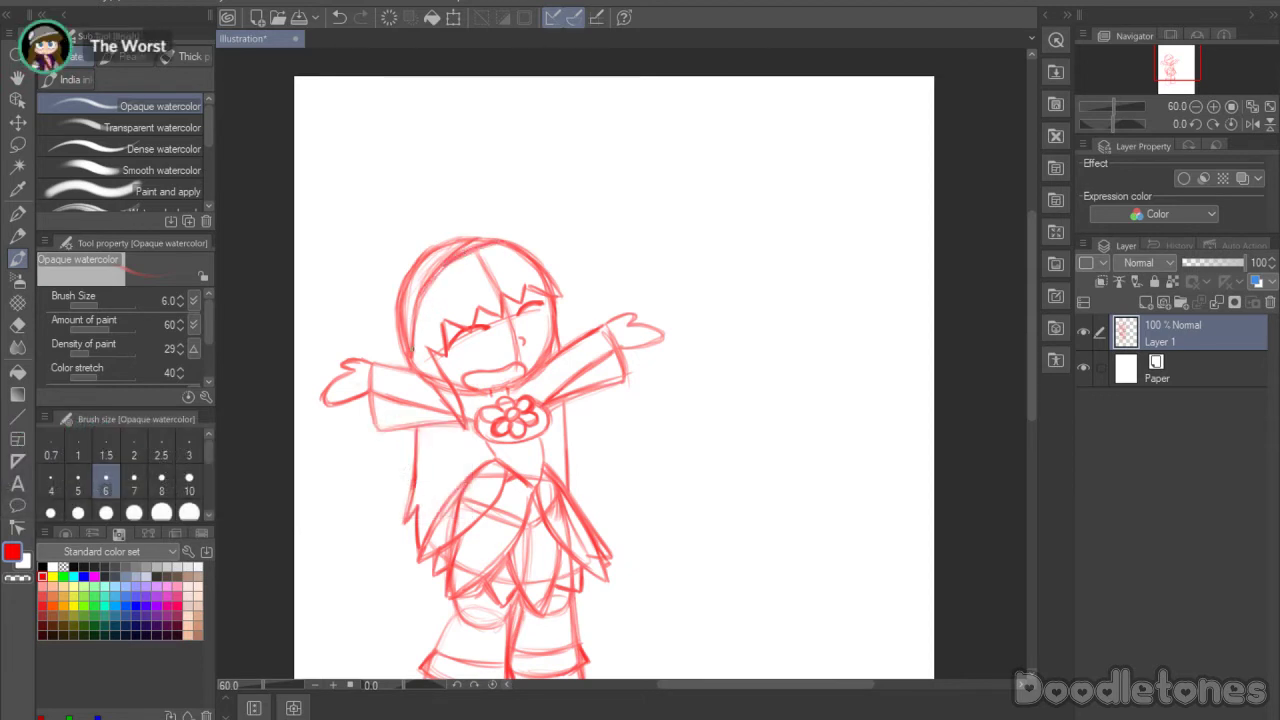
mouse_move(452, 240)
mouse_down()
mouse_move(406, 284)
mouse_move(402, 323)
mouse_move(431, 284)
mouse_up()
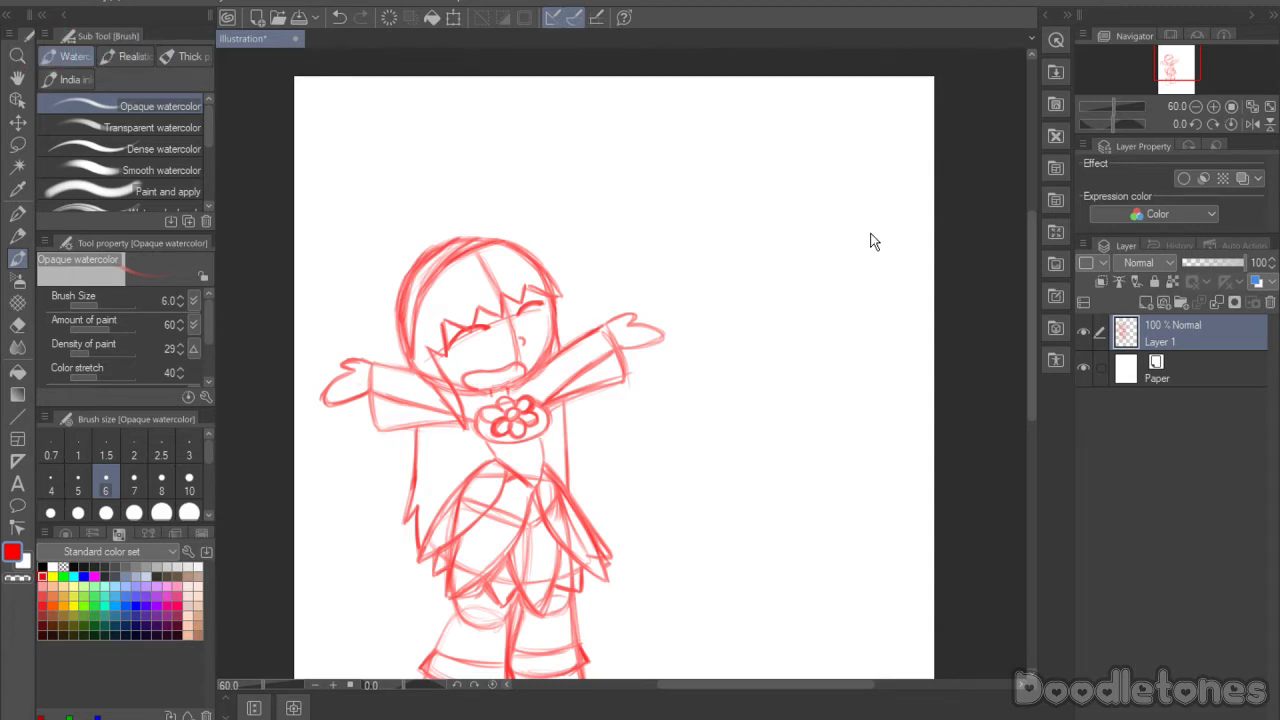
Step: Lasso the whole character sketch, scale it down slightly on the left half of the page, and clear the selection
scroll(867, 234, down, 2)
scroll(737, 322, up, 1)
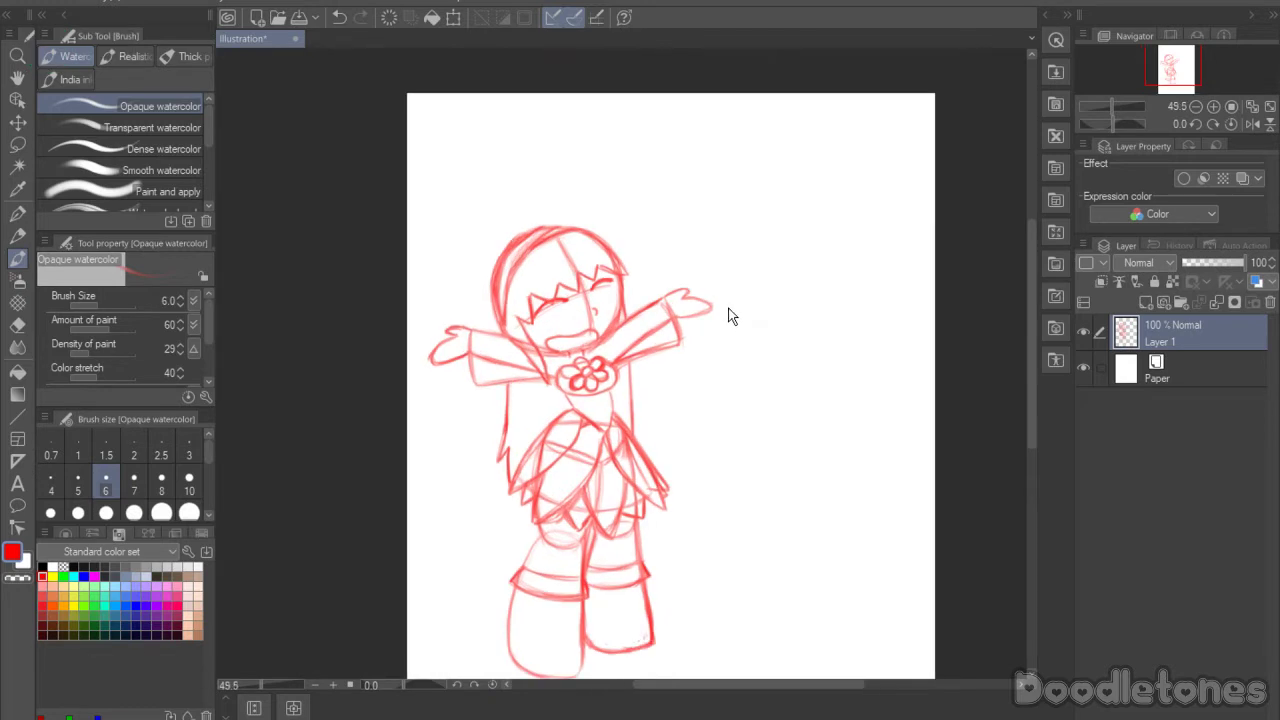
click(18, 145)
drag(1035, 375, 1033, 397)
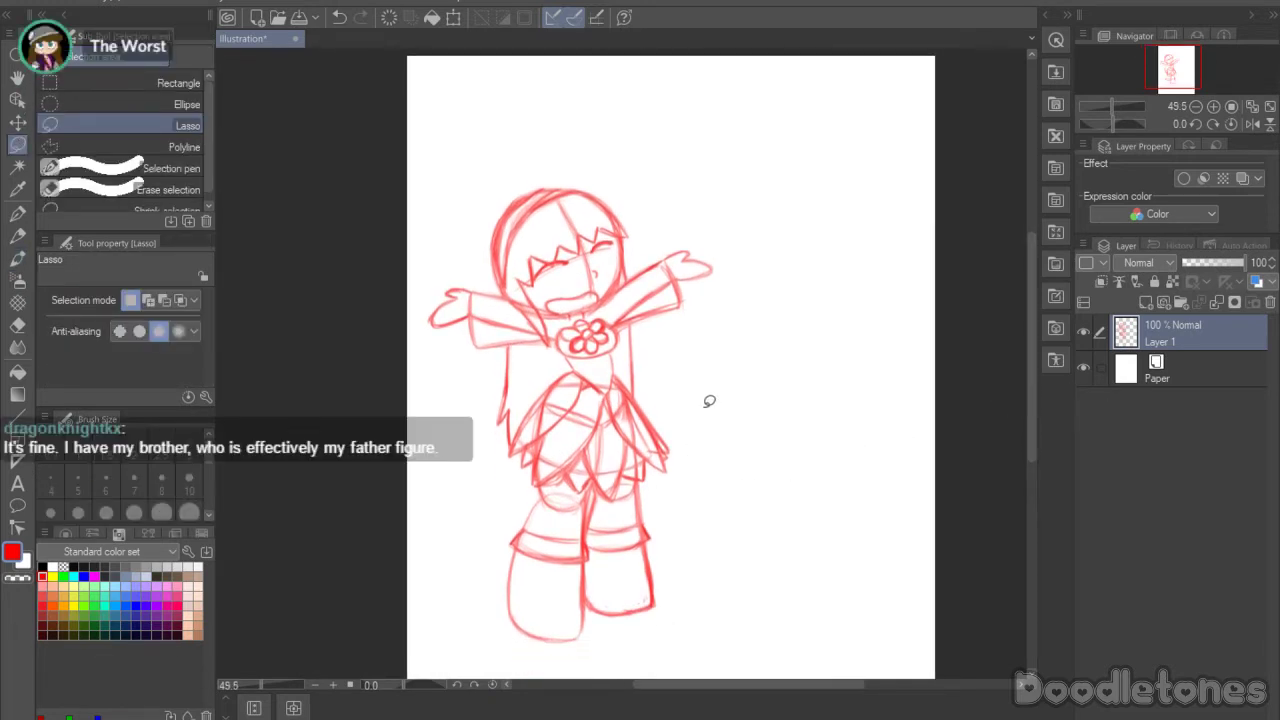
mouse_move(709, 402)
mouse_down()
mouse_move(617, 651)
mouse_move(502, 624)
mouse_move(417, 373)
mouse_move(469, 167)
mouse_move(723, 169)
mouse_move(751, 390)
mouse_move(714, 392)
mouse_up()
click(675, 665)
mouse_move(614, 383)
mouse_down()
mouse_move(644, 393)
mouse_move(626, 410)
mouse_up()
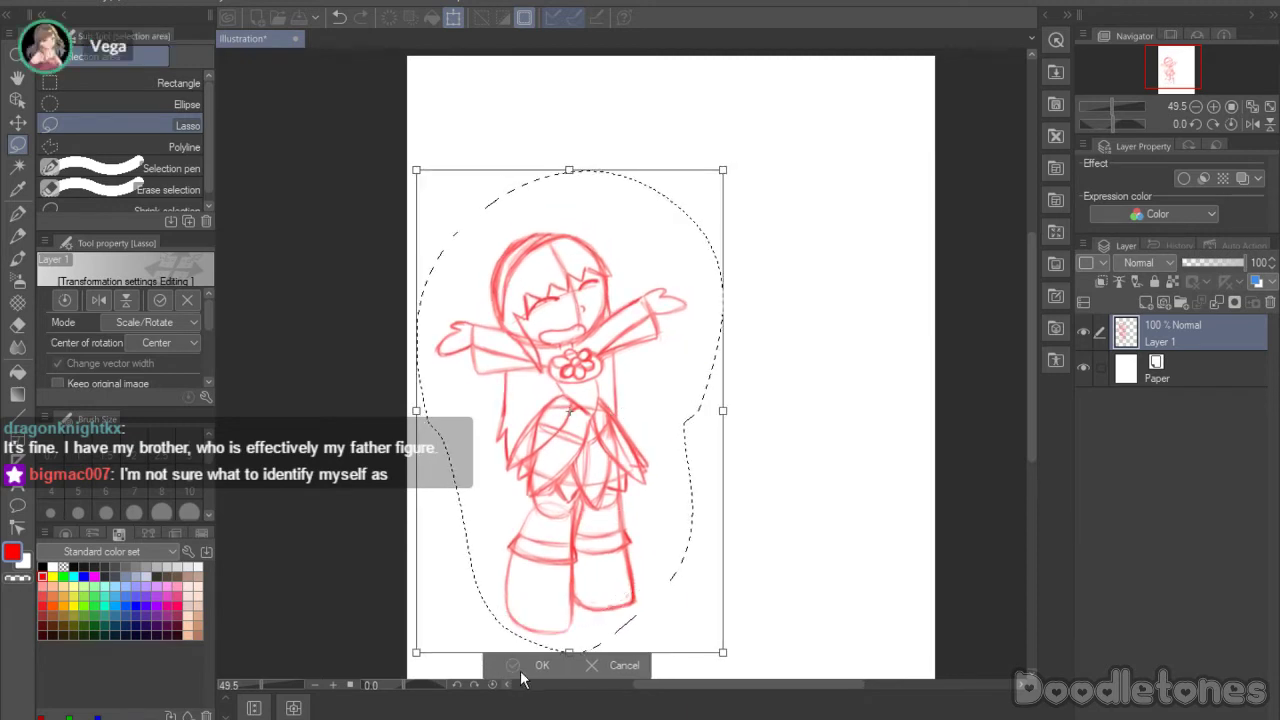
key(Return)
key(ctrl+d)
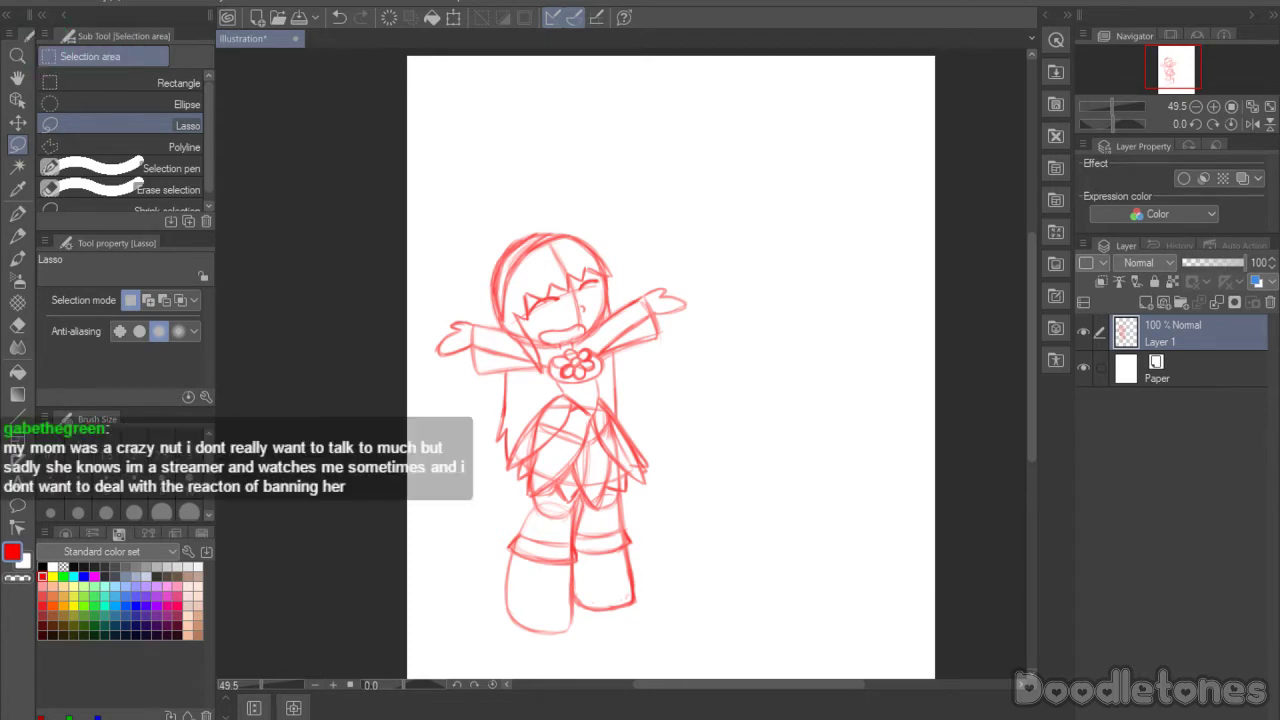
Step: Draw a small pointed tip sticking out from the headband at the upper left of the character's head with the Opaque watercolor brush
scroll(480, 232, up, 7)
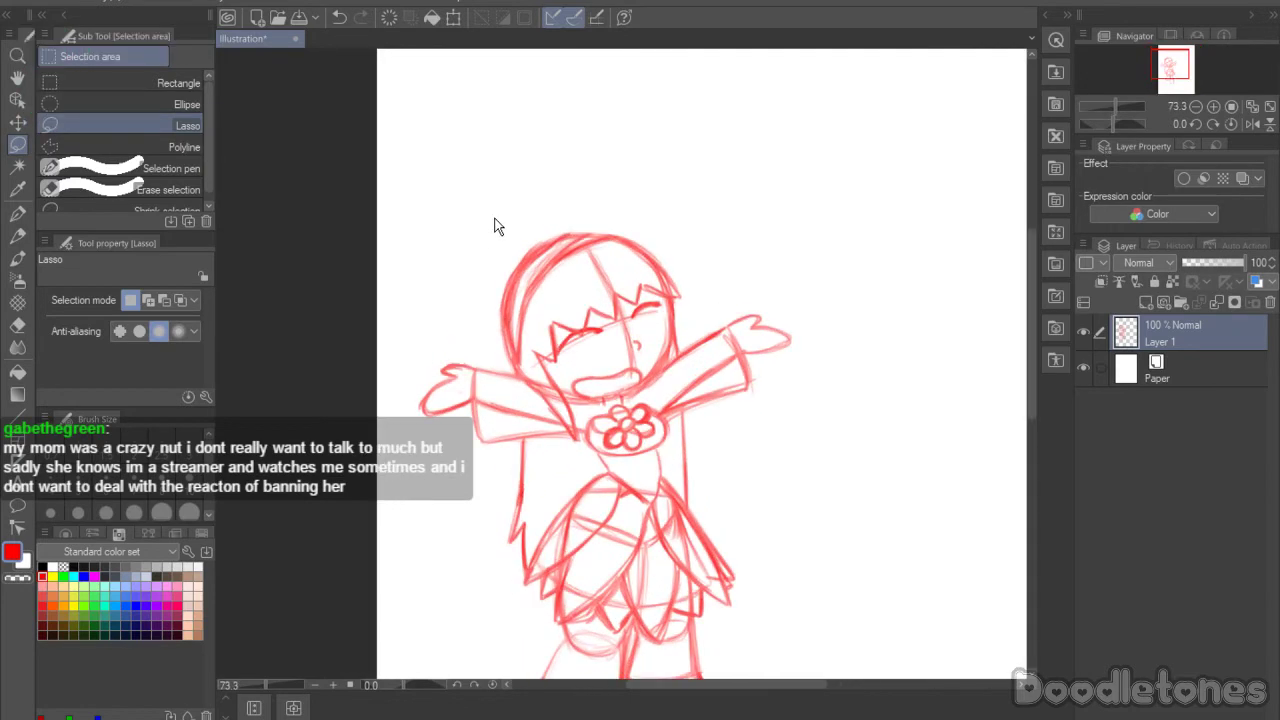
click(17, 258)
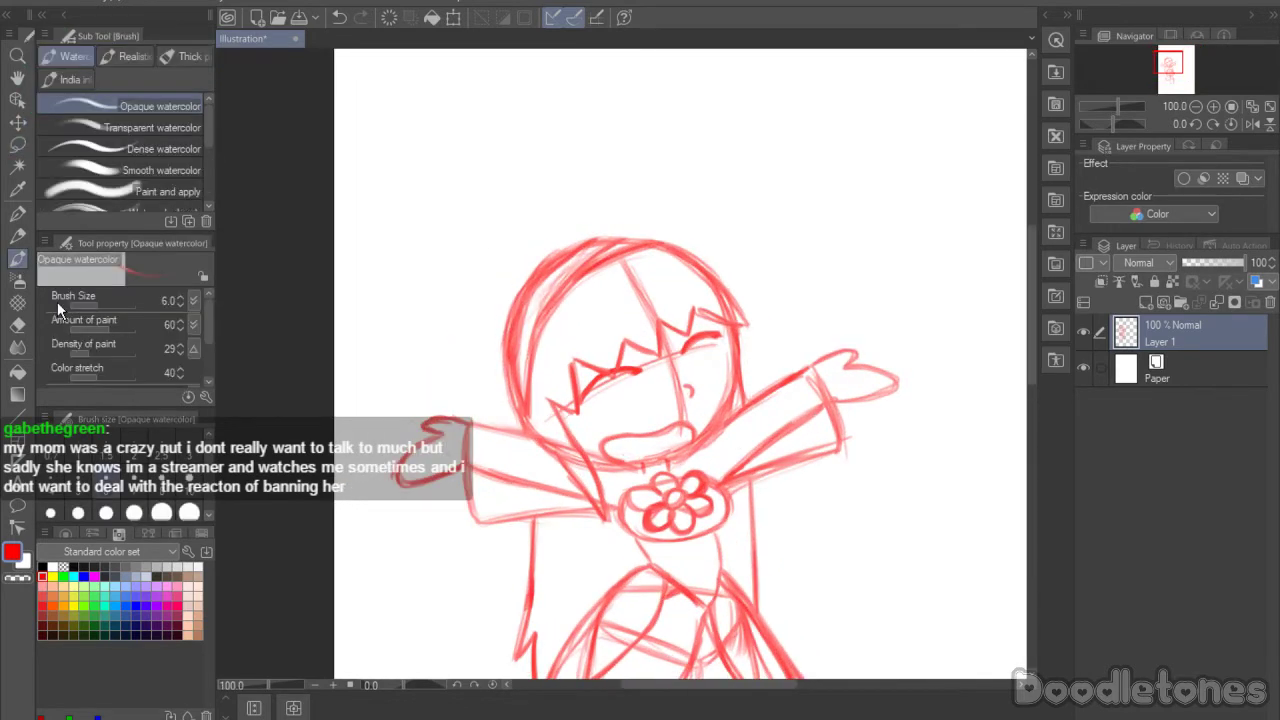
mouse_move(586, 237)
mouse_down()
mouse_move(621, 214)
mouse_move(593, 237)
mouse_move(621, 210)
mouse_move(562, 246)
mouse_up()
key(ctrl+z)
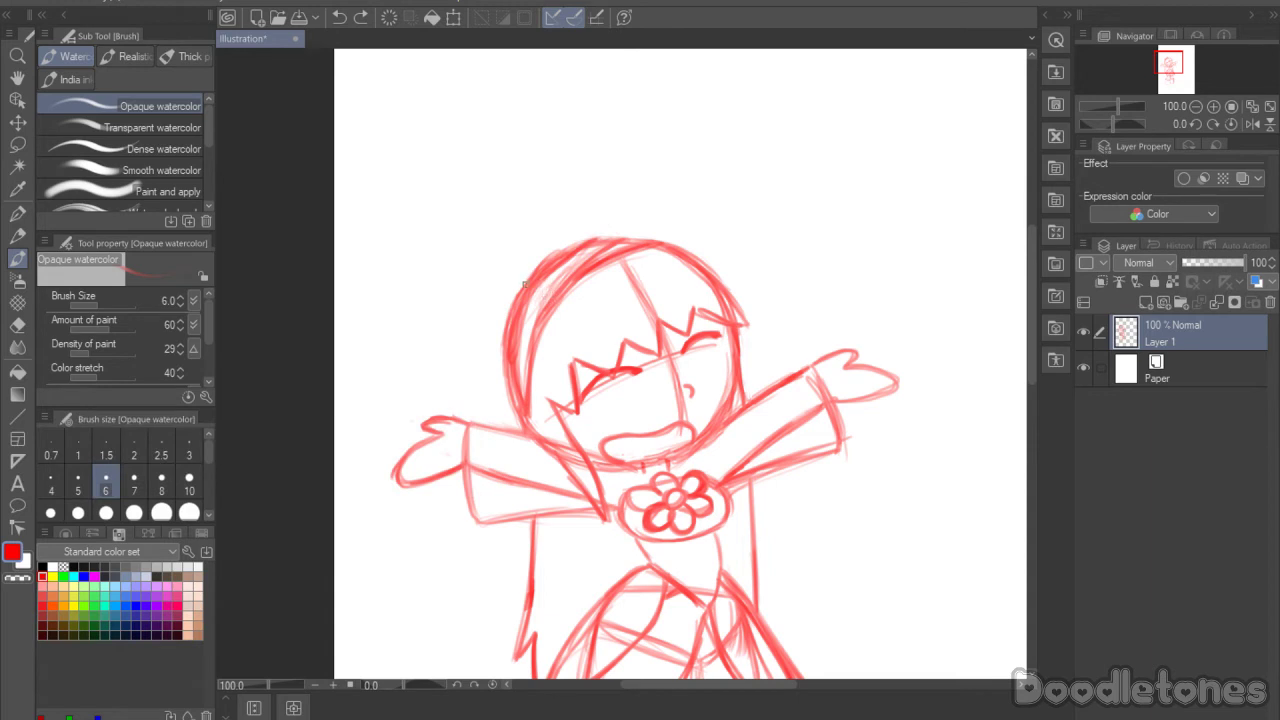
mouse_move(524, 285)
mouse_down()
mouse_move(562, 218)
mouse_move(571, 244)
mouse_move(567, 221)
mouse_move(560, 253)
mouse_up()
key(ctrl+z)
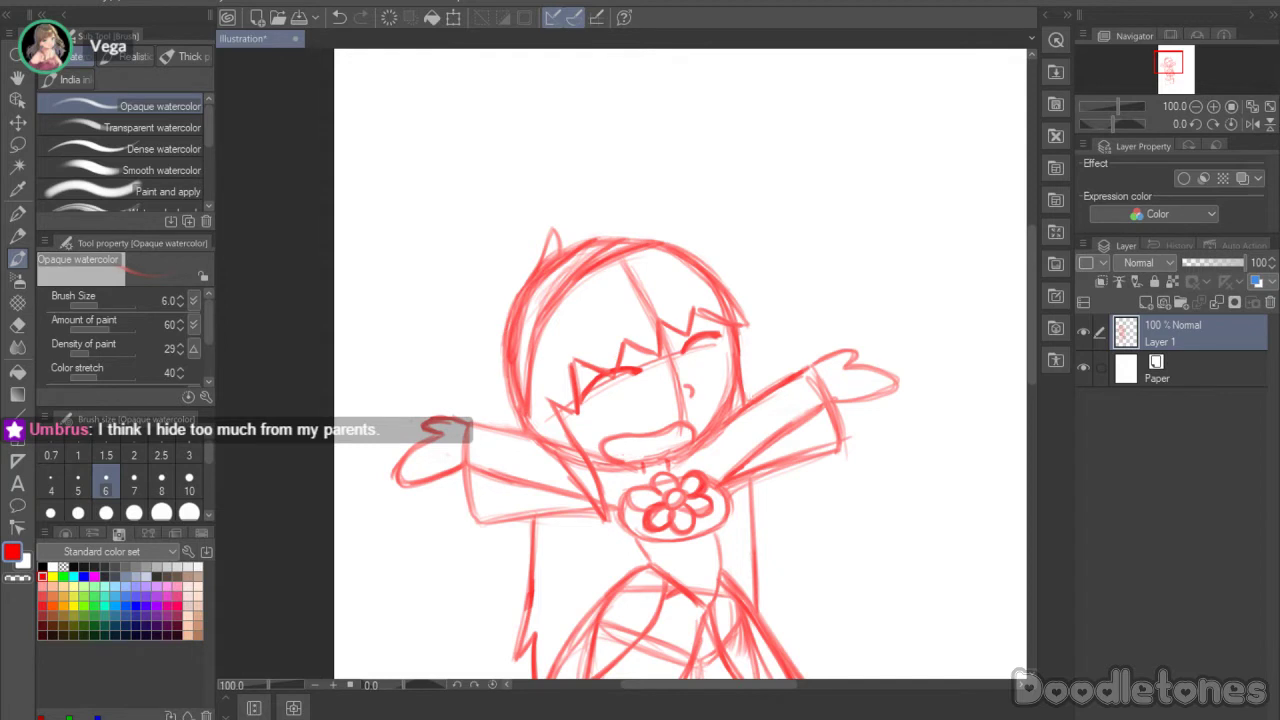
Step: Add a new layer above the first sketch and draw a loose circle to the right of the character for a second head
scroll(632, 358, down, 4)
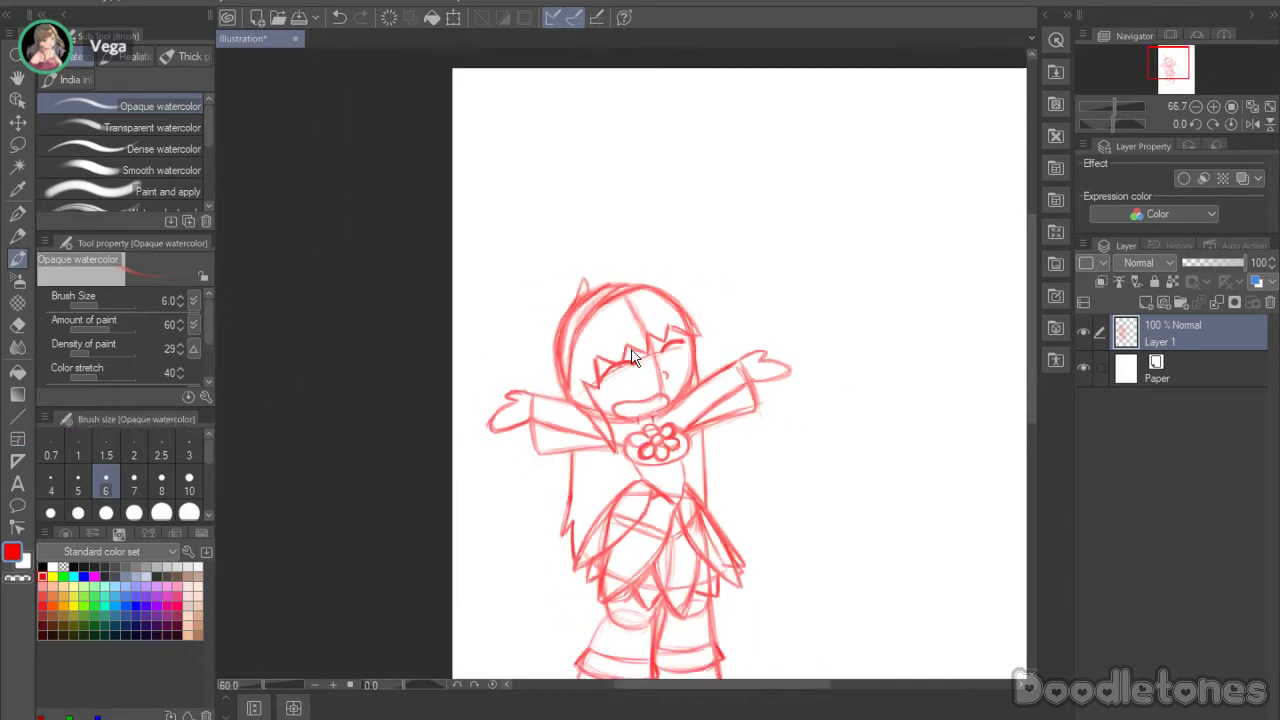
scroll(614, 362, down, 1)
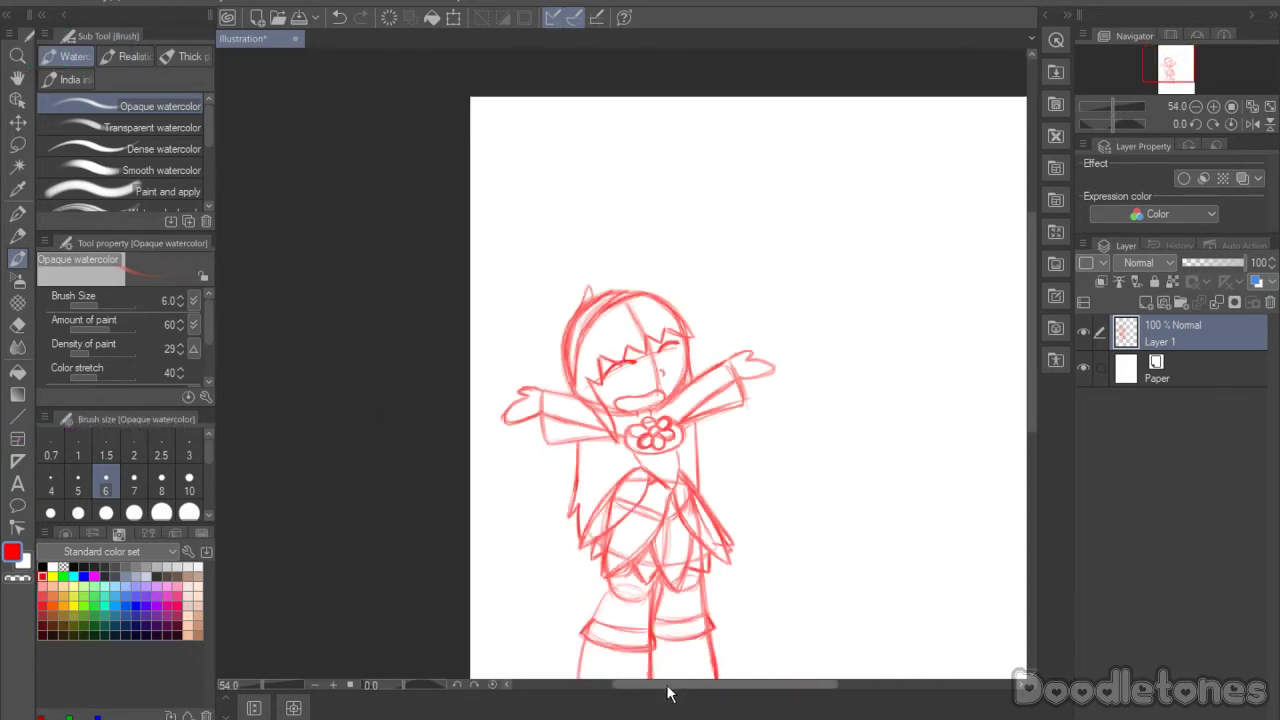
drag(671, 686, 711, 688)
click(1146, 298)
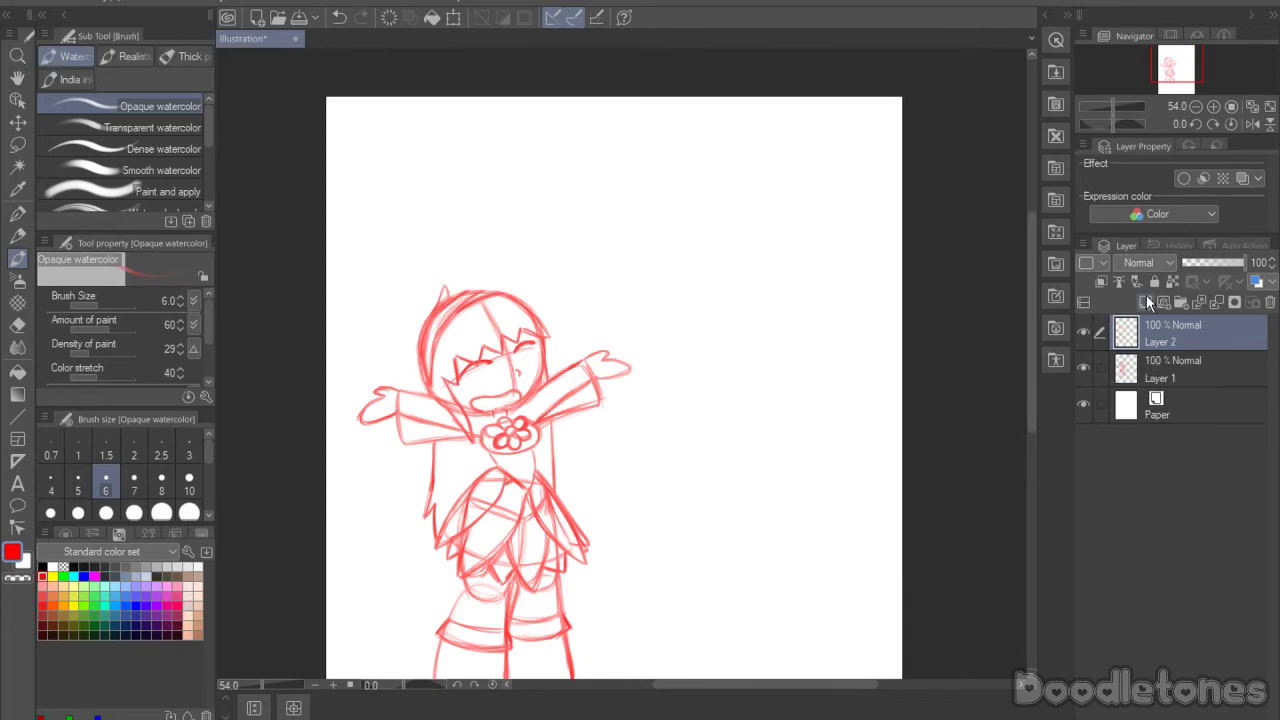
scroll(698, 349, up, 2)
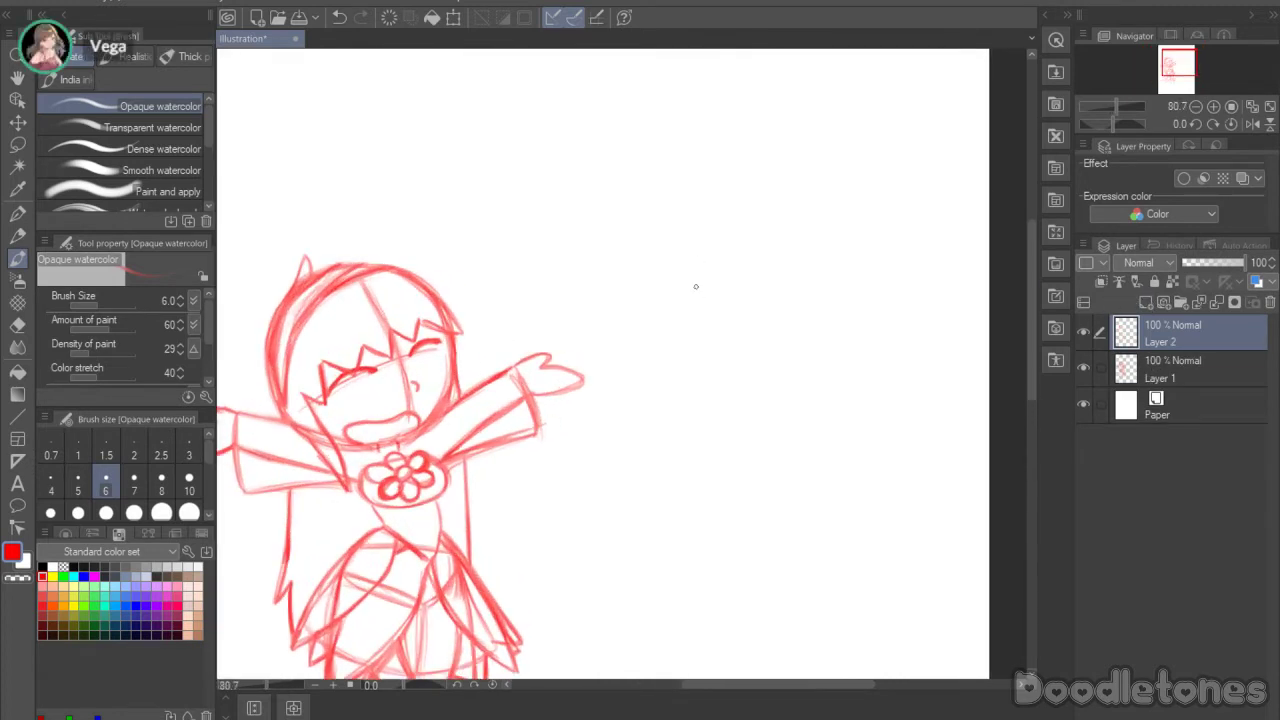
mouse_move(701, 238)
mouse_down()
mouse_move(633, 274)
mouse_move(622, 381)
mouse_move(730, 425)
mouse_up()
mouse_move(618, 362)
mouse_down()
mouse_move(640, 277)
mouse_move(697, 234)
mouse_move(789, 271)
mouse_move(804, 295)
mouse_move(803, 370)
mouse_move(767, 406)
mouse_move(718, 420)
mouse_up()
mouse_move(622, 392)
mouse_down()
mouse_move(615, 335)
mouse_move(640, 258)
mouse_move(738, 236)
mouse_up()
mouse_move(634, 266)
mouse_down()
mouse_move(771, 251)
mouse_move(808, 340)
mouse_up()
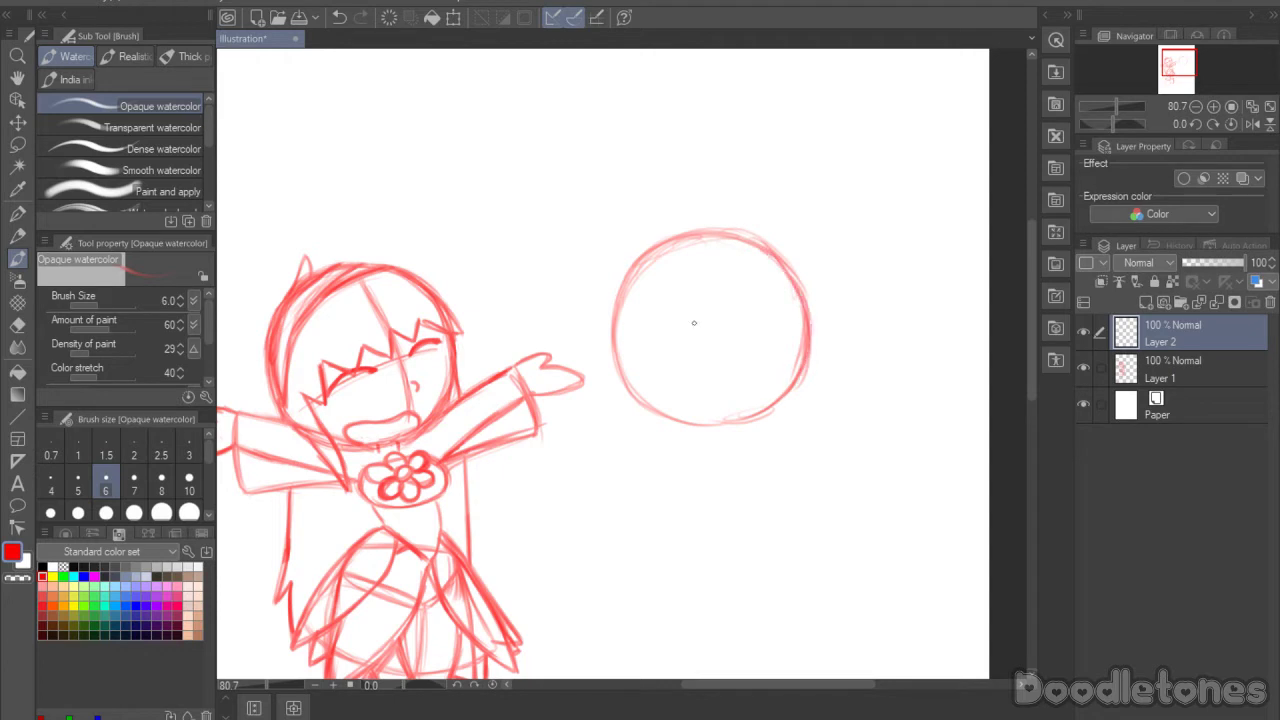
Step: Reinforce the left side and the lower edge of the second head circle with further strokes
drag(624, 356, 676, 243)
mouse_move(613, 330)
mouse_down()
mouse_move(670, 409)
mouse_move(701, 423)
mouse_move(651, 406)
mouse_move(753, 418)
mouse_up()
drag(801, 366, 769, 408)
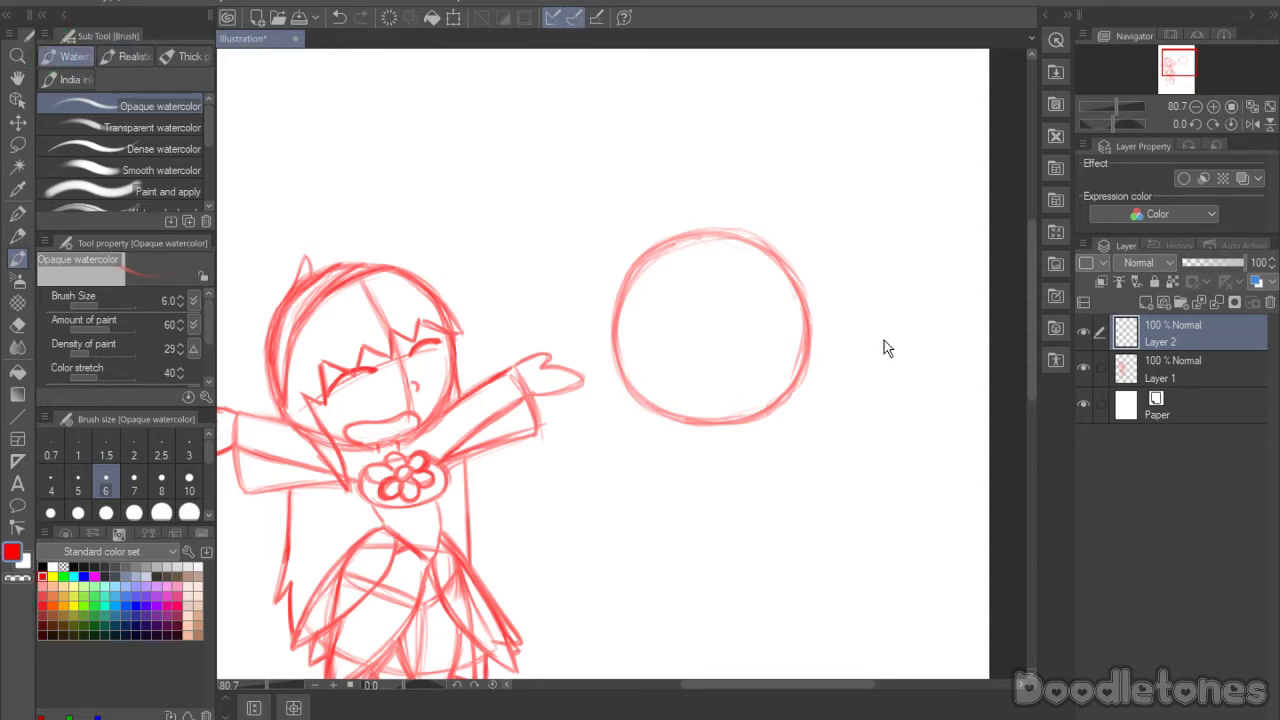
Step: Lasso the second head circle, shrink it slightly and move it up and left, above the first character's raised hand
scroll(884, 347, down, 1)
click(19, 146)
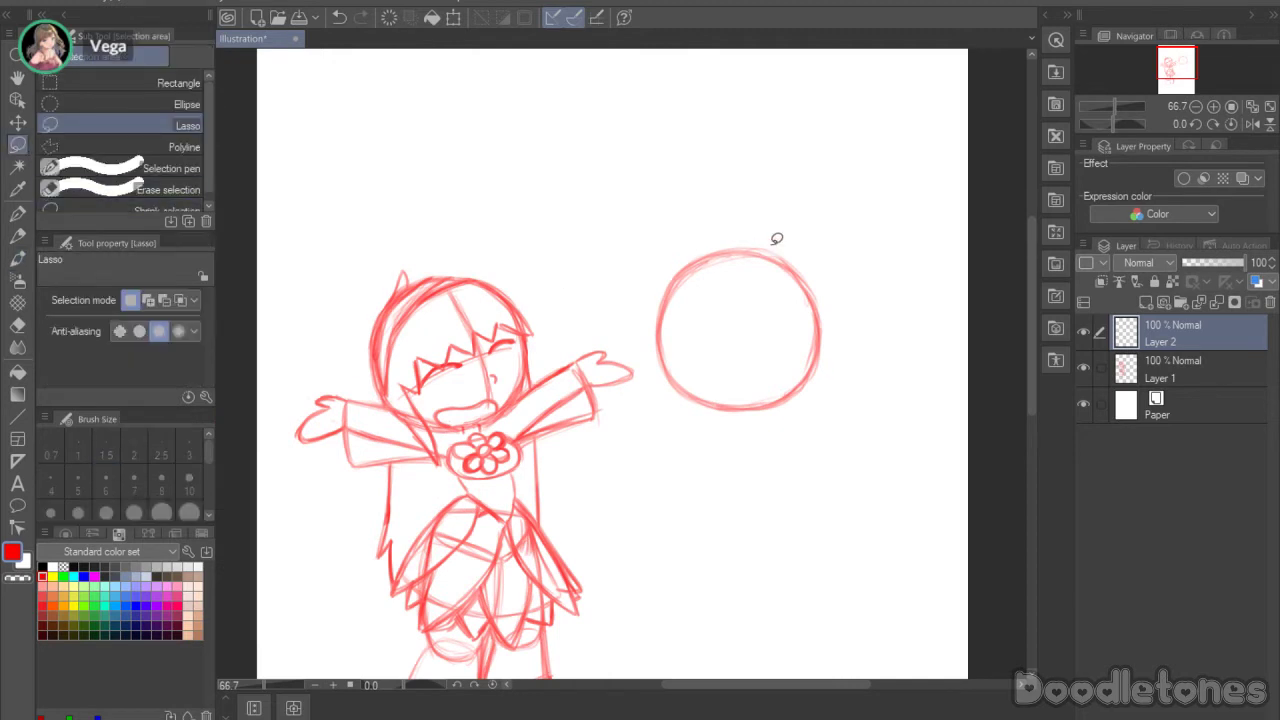
mouse_move(843, 258)
mouse_down()
mouse_move(866, 366)
mouse_move(833, 203)
mouse_up()
click(812, 484)
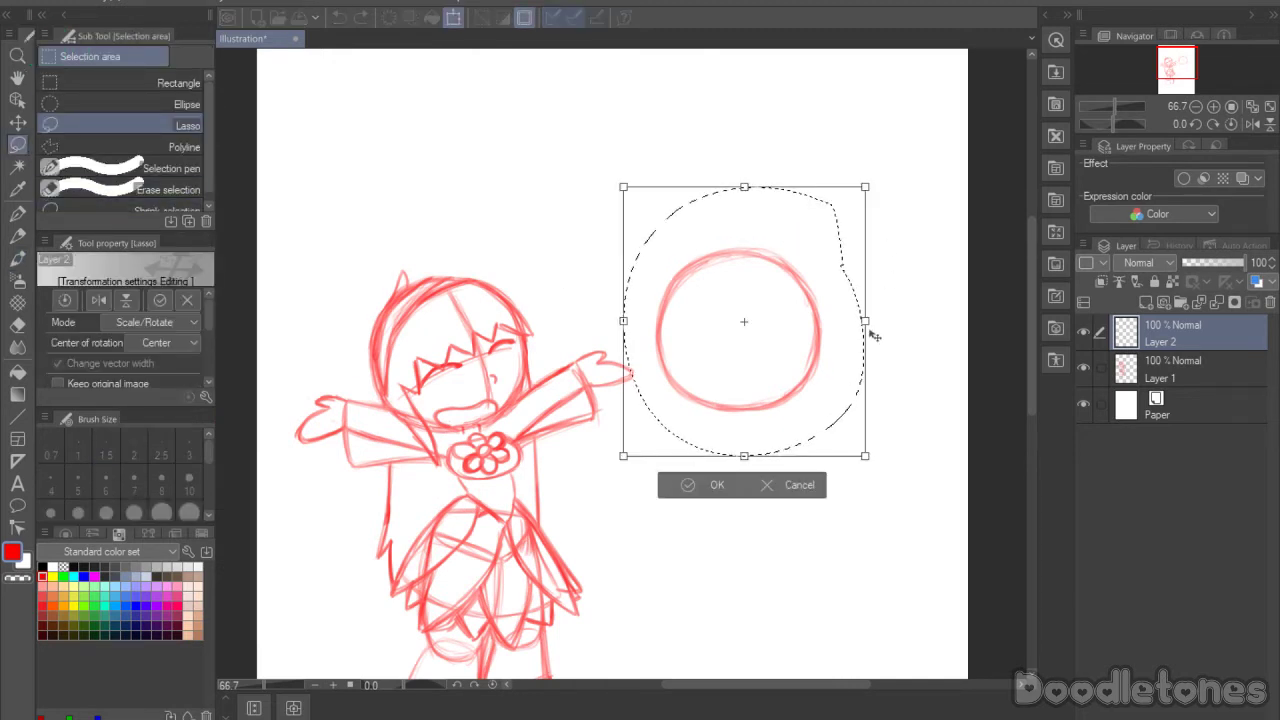
mouse_move(776, 355)
mouse_down()
mouse_move(493, 393)
mouse_move(490, 373)
mouse_move(684, 287)
mouse_move(742, 290)
mouse_up()
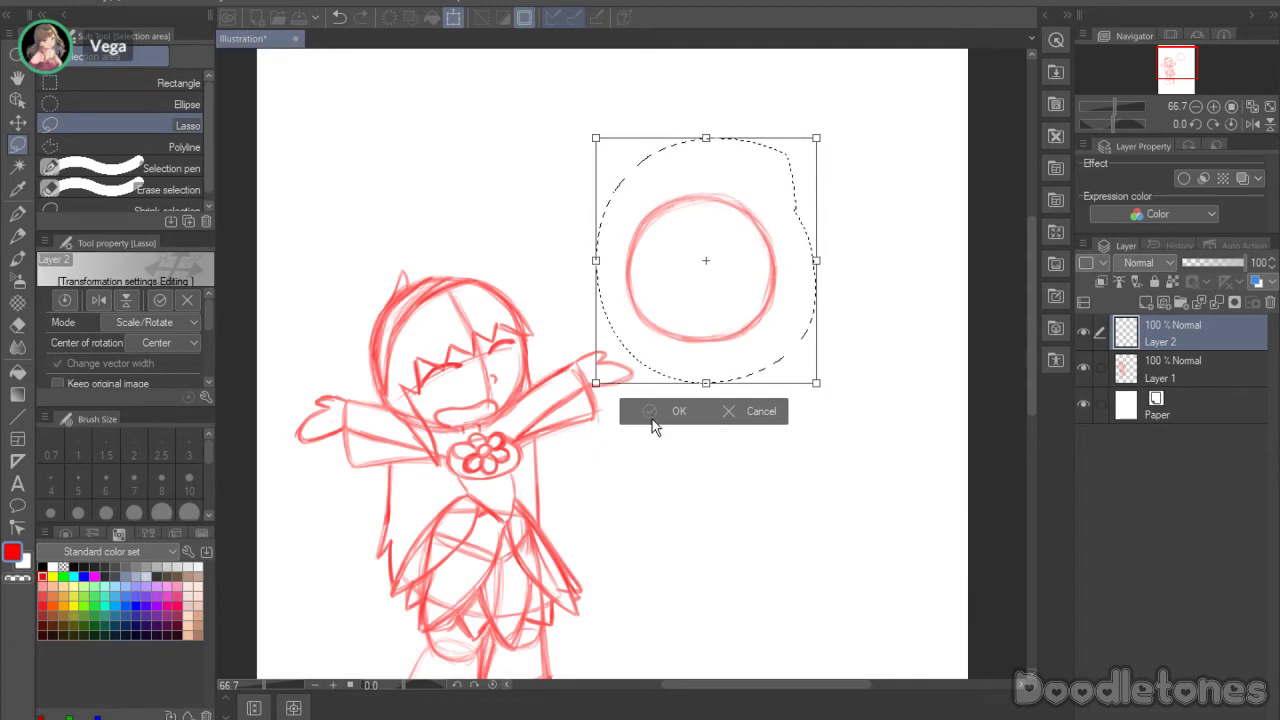
click(654, 414)
Step: Draw two short neck lines below the second head circle with the Opaque watercolor brush
click(18, 258)
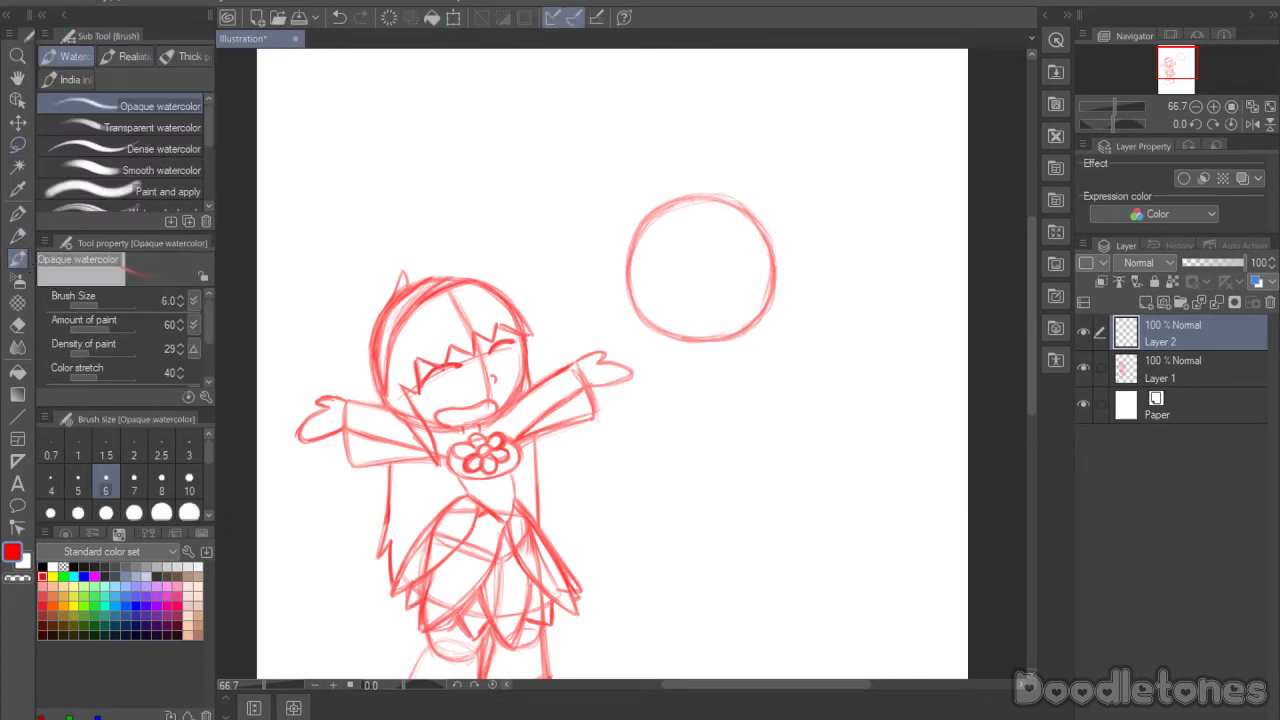
scroll(718, 228, up, 4)
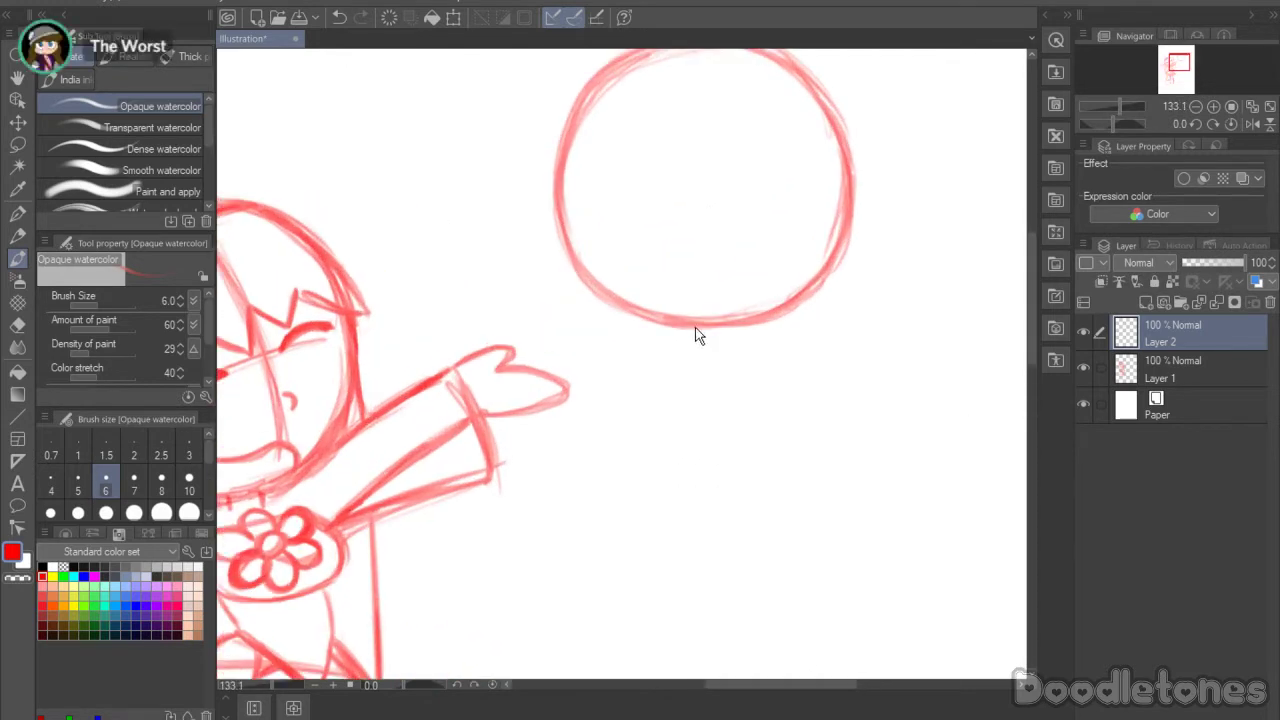
drag(730, 326, 728, 340)
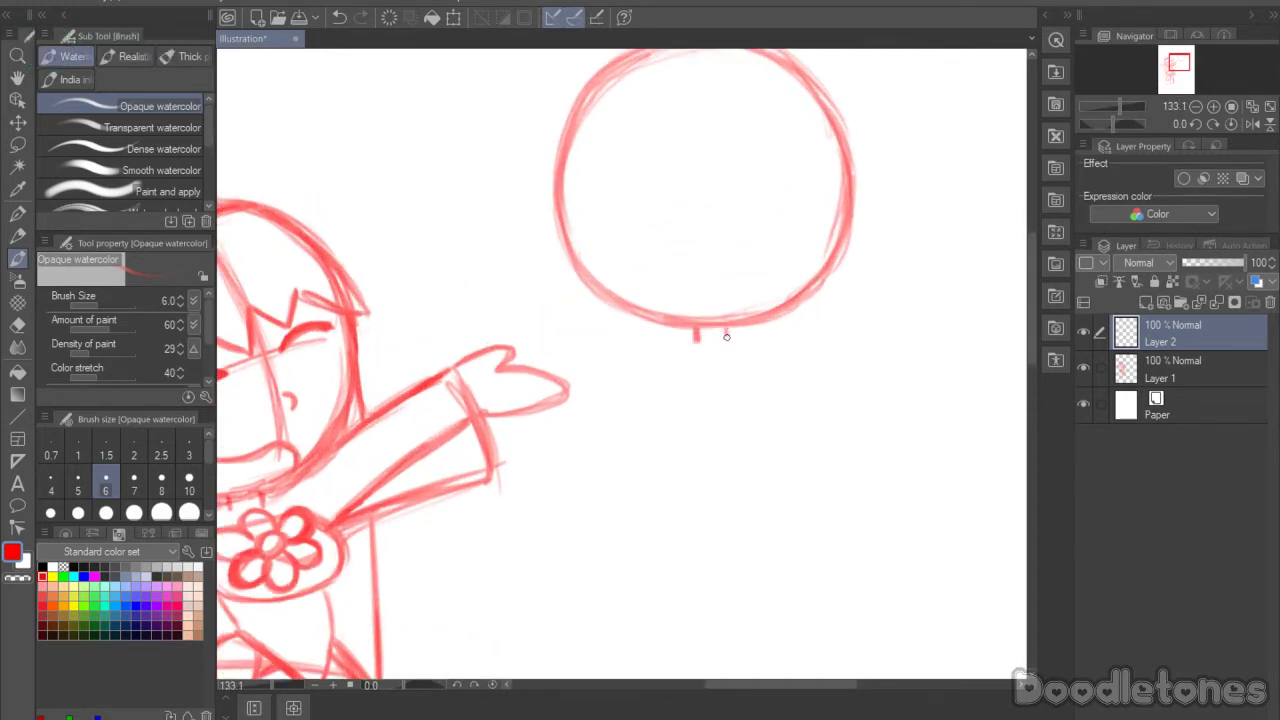
Step: Sketch the second figure's chest below the neck with a slightly slanted shoulder line and sides curving inward at the base
mouse_move(1030, 275)
mouse_down()
mouse_move(1029, 257)
mouse_move(1028, 282)
mouse_up()
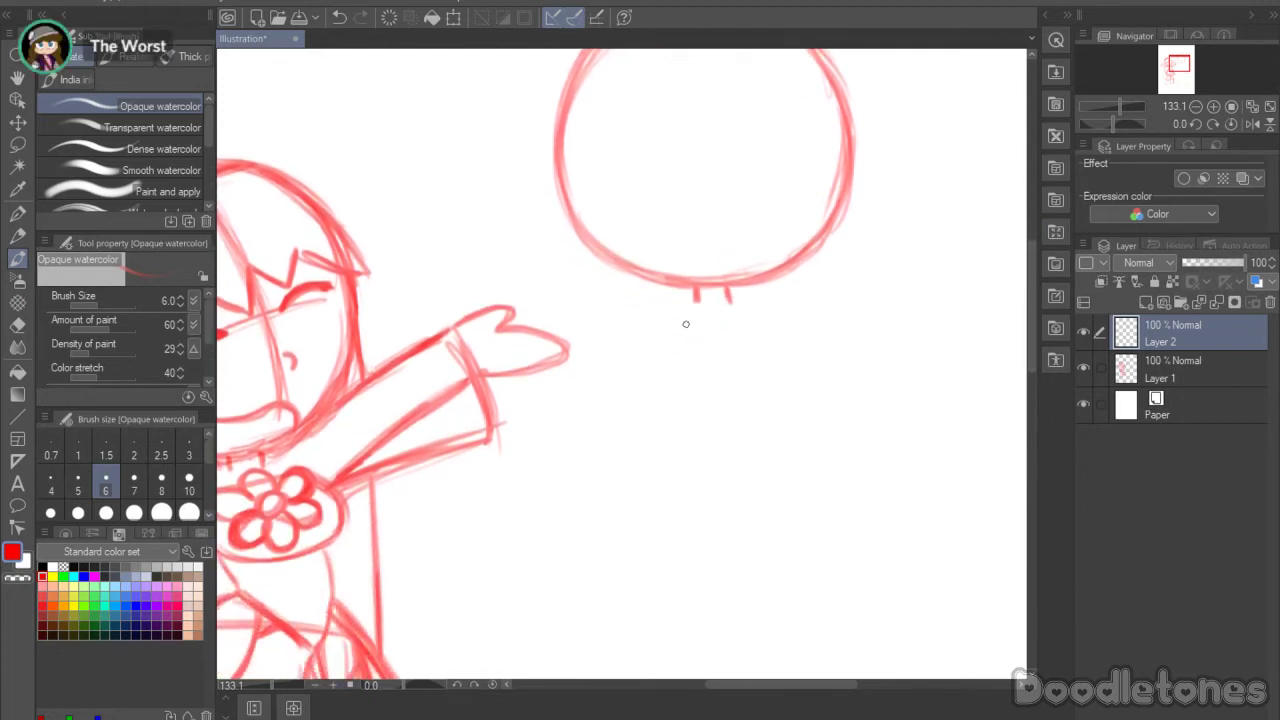
drag(686, 324, 780, 317)
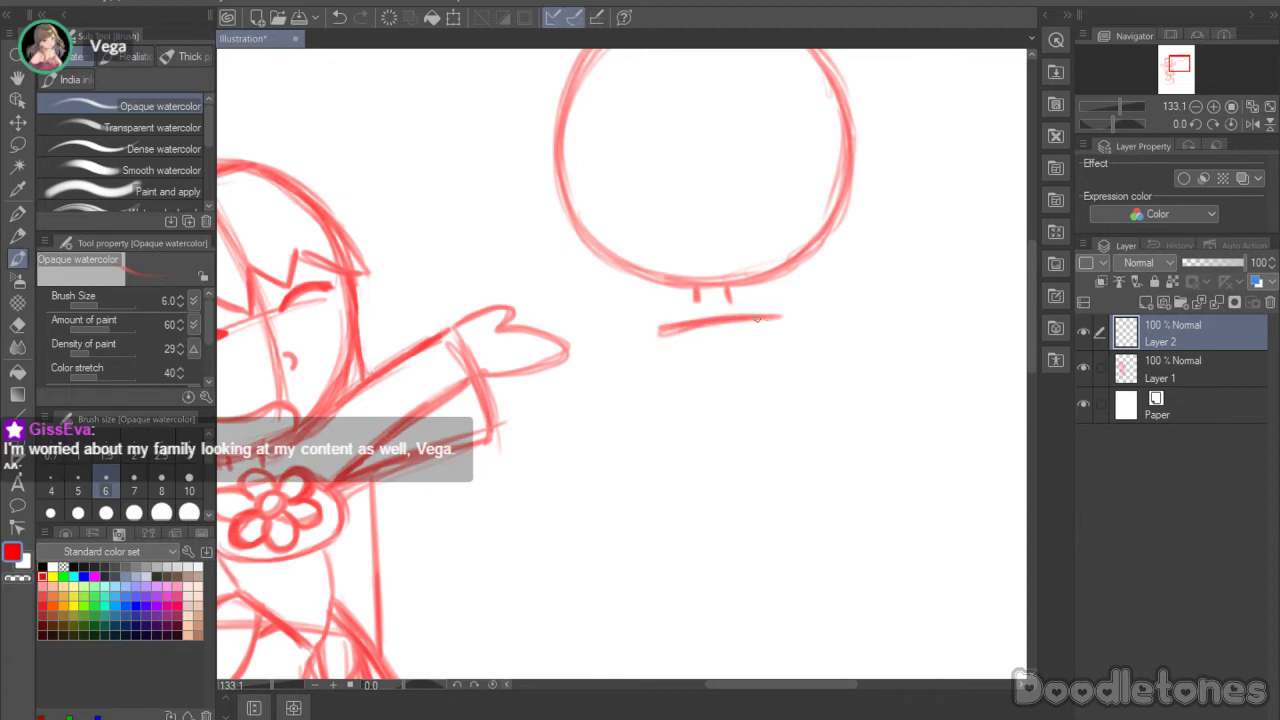
mouse_move(657, 328)
mouse_down()
mouse_move(647, 368)
mouse_move(639, 360)
mouse_move(660, 418)
mouse_up()
mouse_move(637, 400)
mouse_down()
mouse_move(668, 333)
mouse_move(643, 404)
mouse_up()
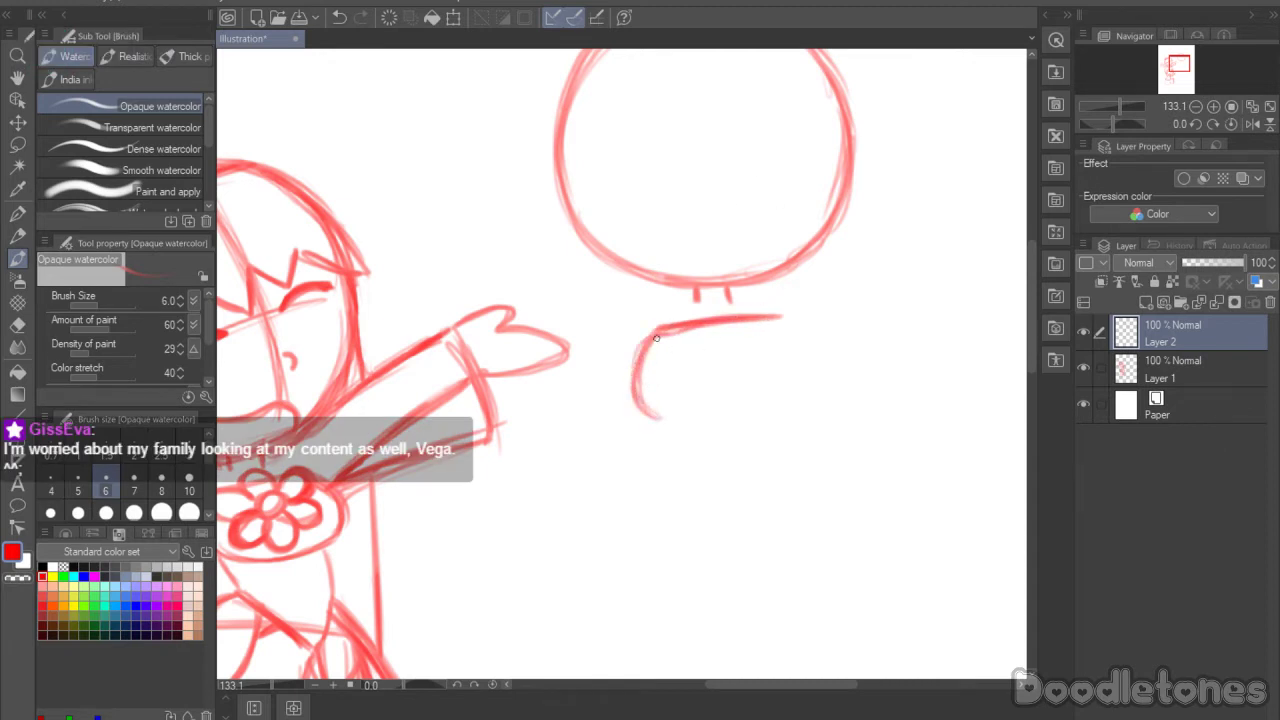
mouse_move(656, 338)
mouse_down()
mouse_move(633, 382)
mouse_move(698, 422)
mouse_up()
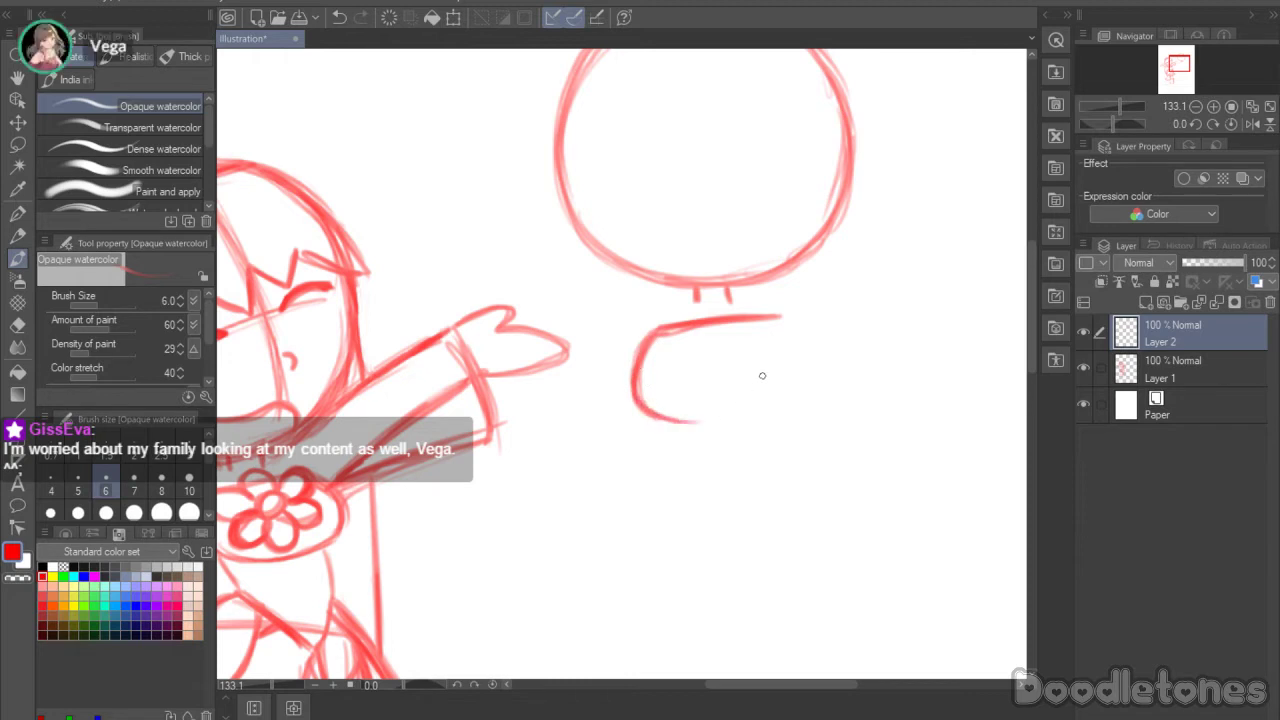
mouse_move(778, 318)
mouse_down()
mouse_move(790, 364)
mouse_move(785, 353)
mouse_move(781, 380)
mouse_move(736, 412)
mouse_up()
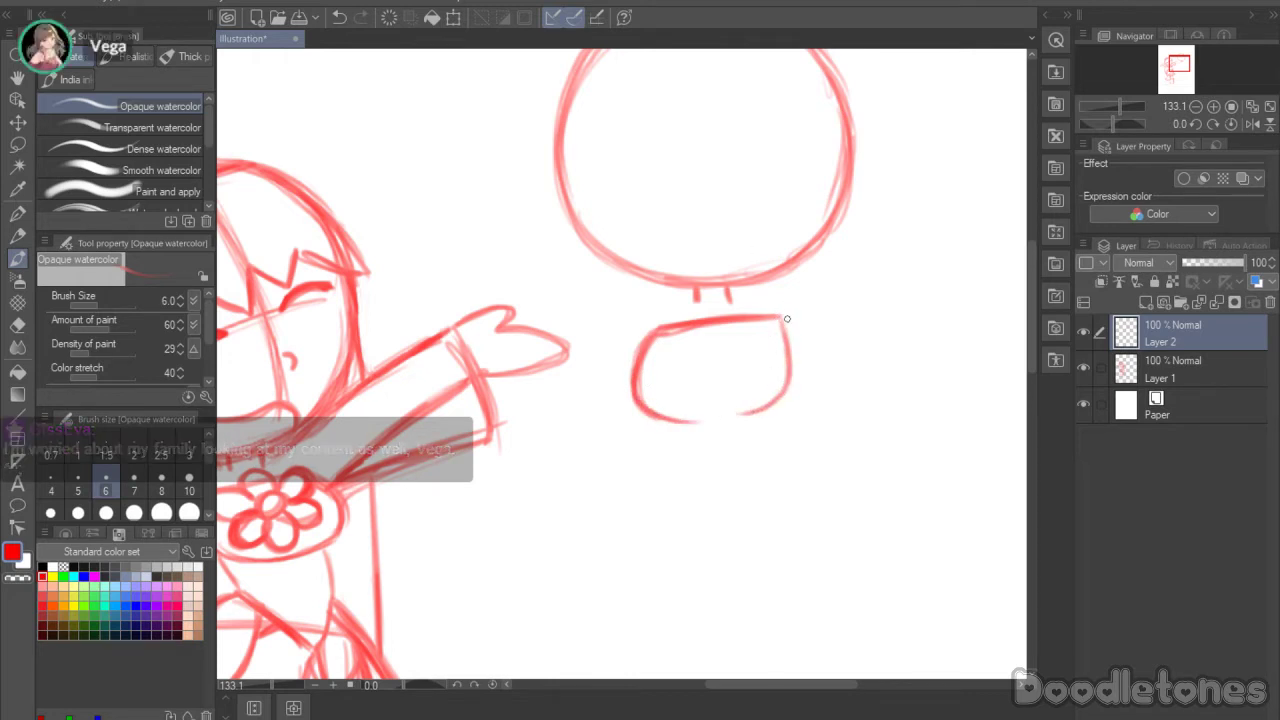
Step: Close the lower edge of the second figure's chest shape and thicken its outline
mouse_move(776, 320)
mouse_down()
mouse_move(788, 374)
mouse_move(770, 408)
mouse_move(671, 416)
mouse_move(757, 412)
mouse_up()
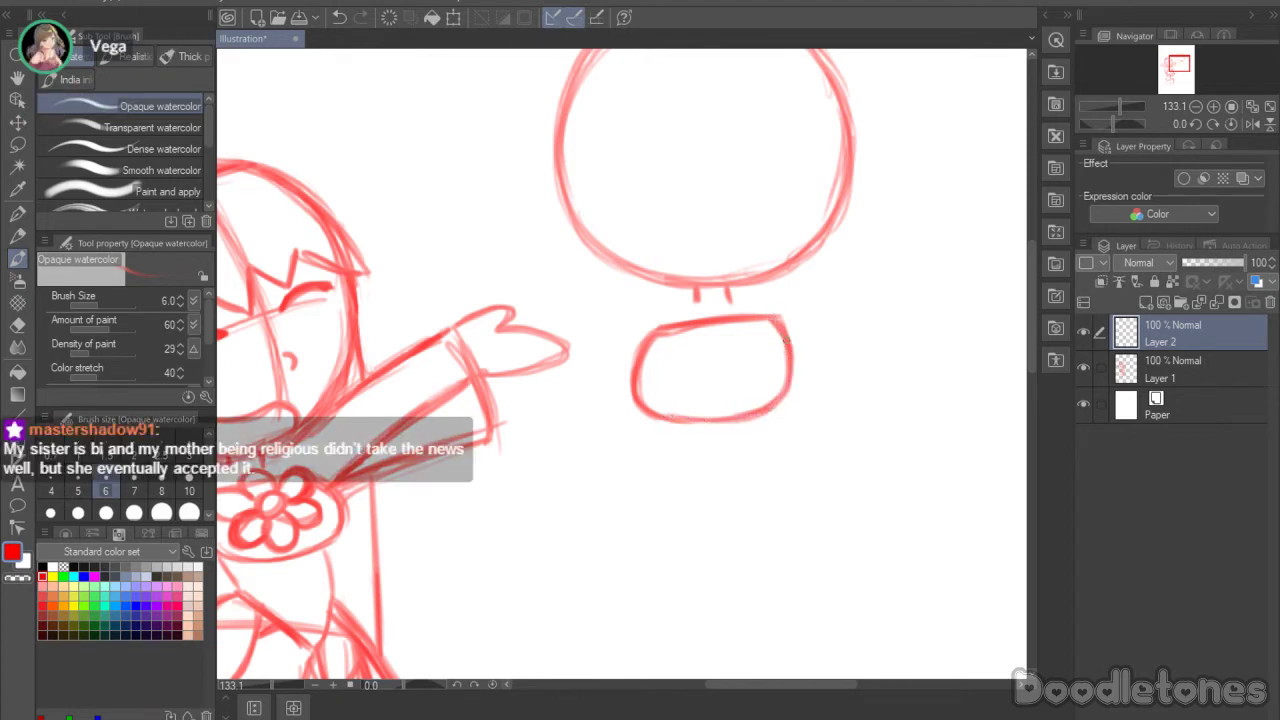
mouse_move(790, 362)
mouse_down()
mouse_move(778, 399)
mouse_move(732, 423)
mouse_move(682, 422)
mouse_up()
drag(662, 416, 728, 423)
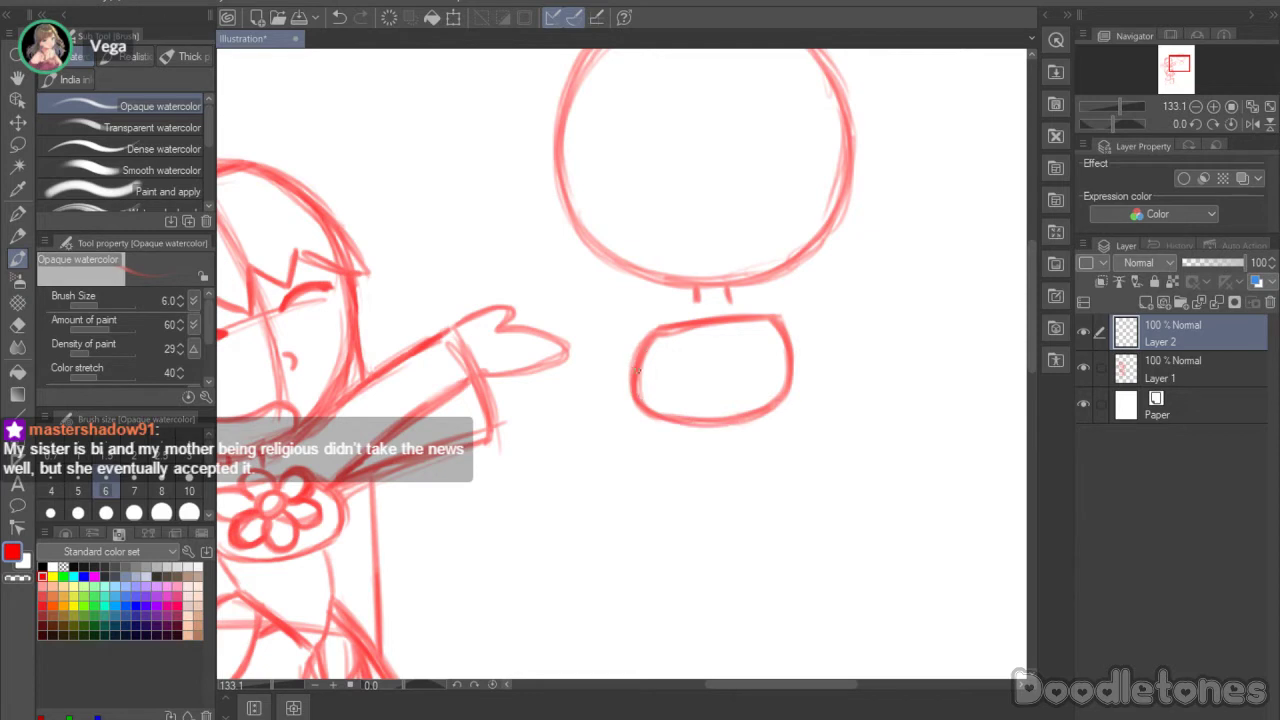
mouse_move(668, 330)
mouse_down()
mouse_move(628, 377)
mouse_move(664, 325)
mouse_move(636, 406)
mouse_move(631, 391)
mouse_move(740, 423)
mouse_move(690, 419)
mouse_move(755, 405)
mouse_up()
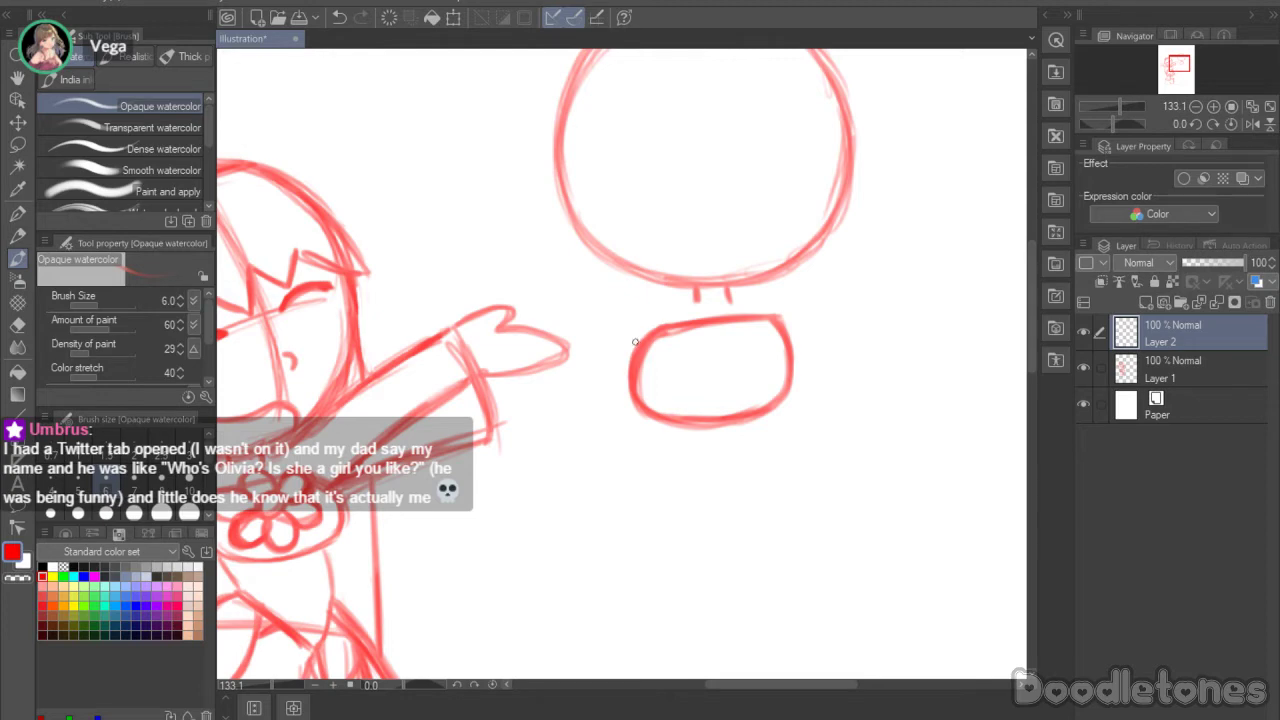
Step: Sketch a slanted, open-bottomed hip outline below the second figure's chest and add two short waist lines under the chest
scroll(630, 350, down, 4)
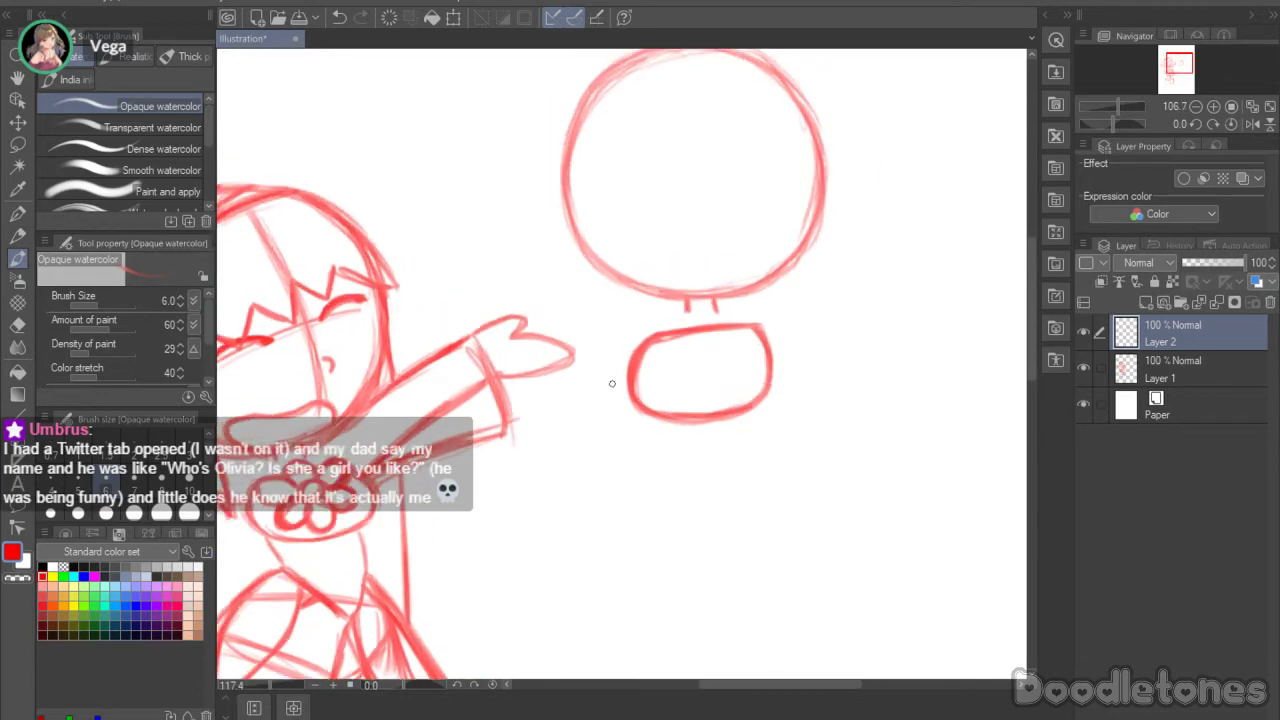
drag(1029, 364, 1029, 396)
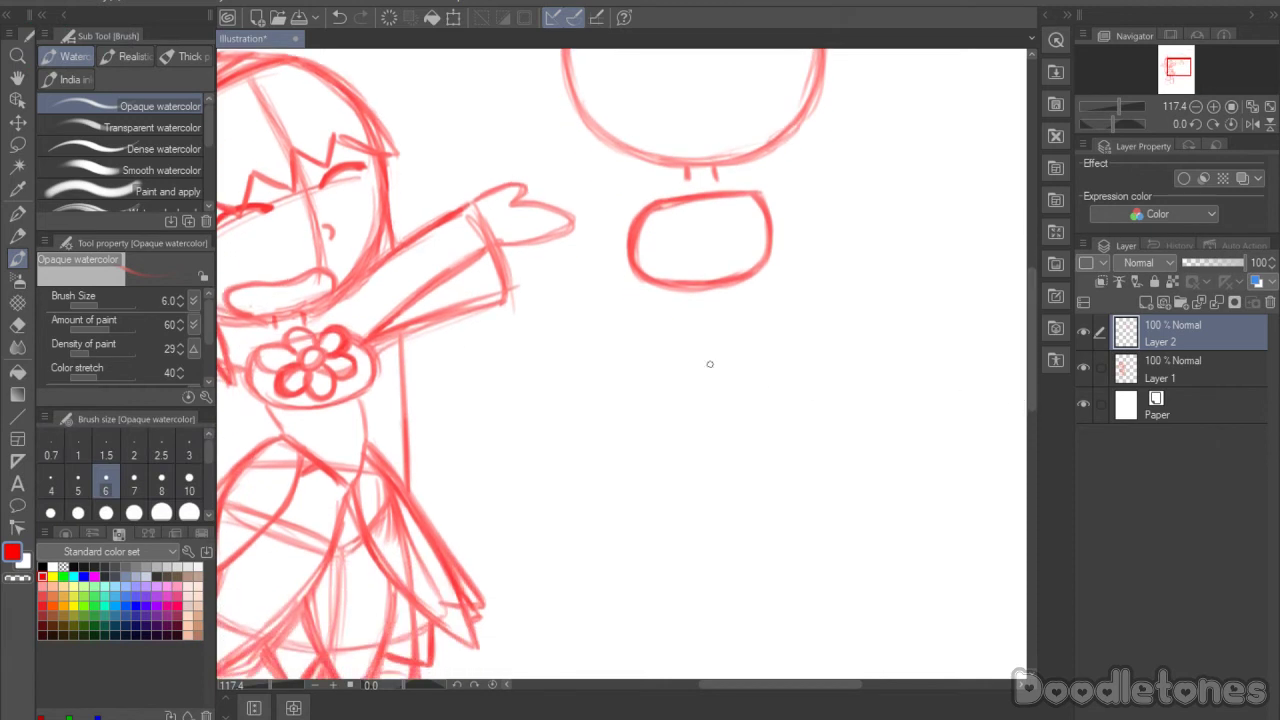
mouse_move(646, 395)
mouse_down()
mouse_move(804, 344)
mouse_move(845, 422)
mouse_up()
drag(646, 392, 685, 472)
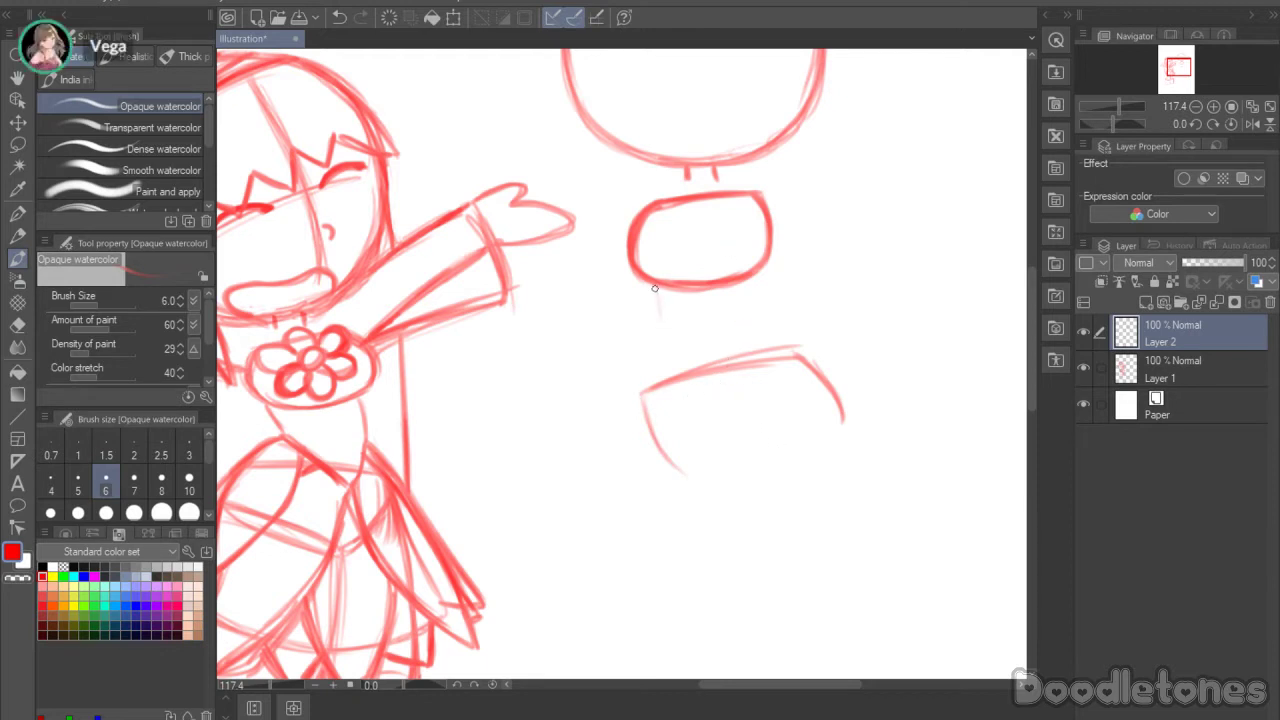
drag(657, 289, 668, 322)
drag(759, 275, 751, 297)
Step: Lasso the second figure's hip outline, move it up closer to the waist lines, and return to the Opaque watercolor brush
click(17, 144)
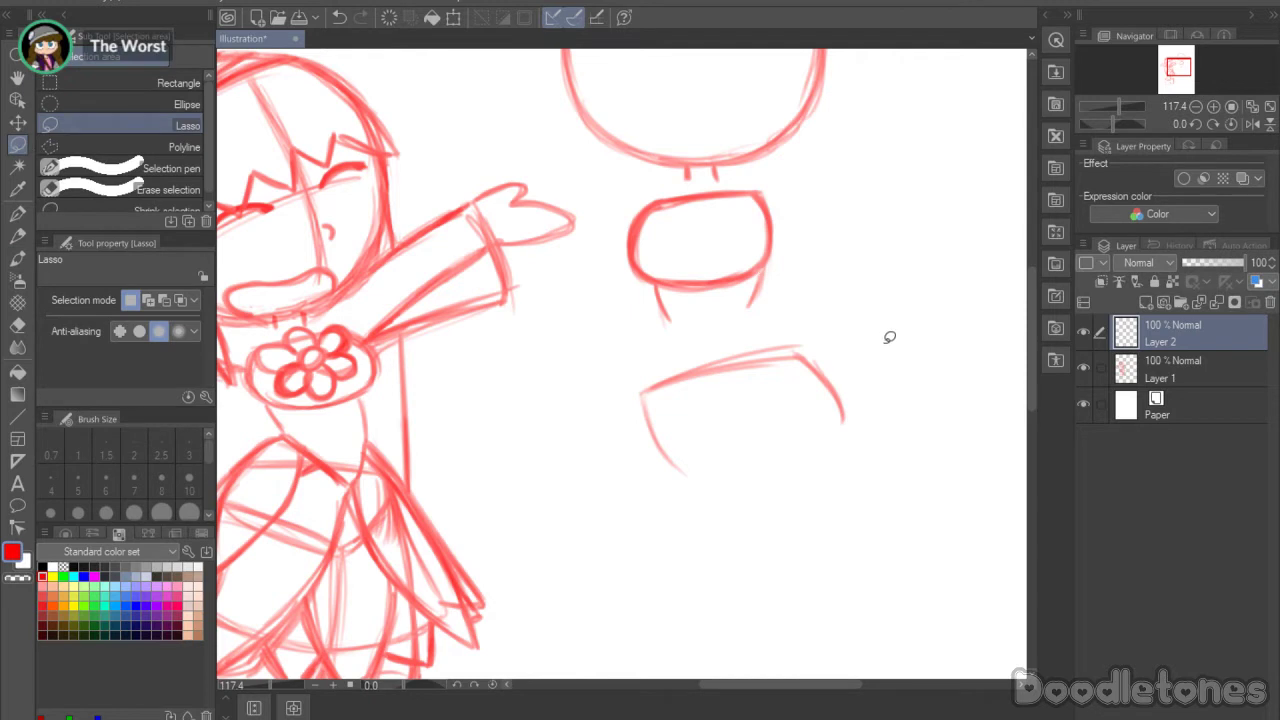
mouse_move(886, 341)
mouse_down()
mouse_move(698, 513)
mouse_move(618, 400)
mouse_move(800, 330)
mouse_up()
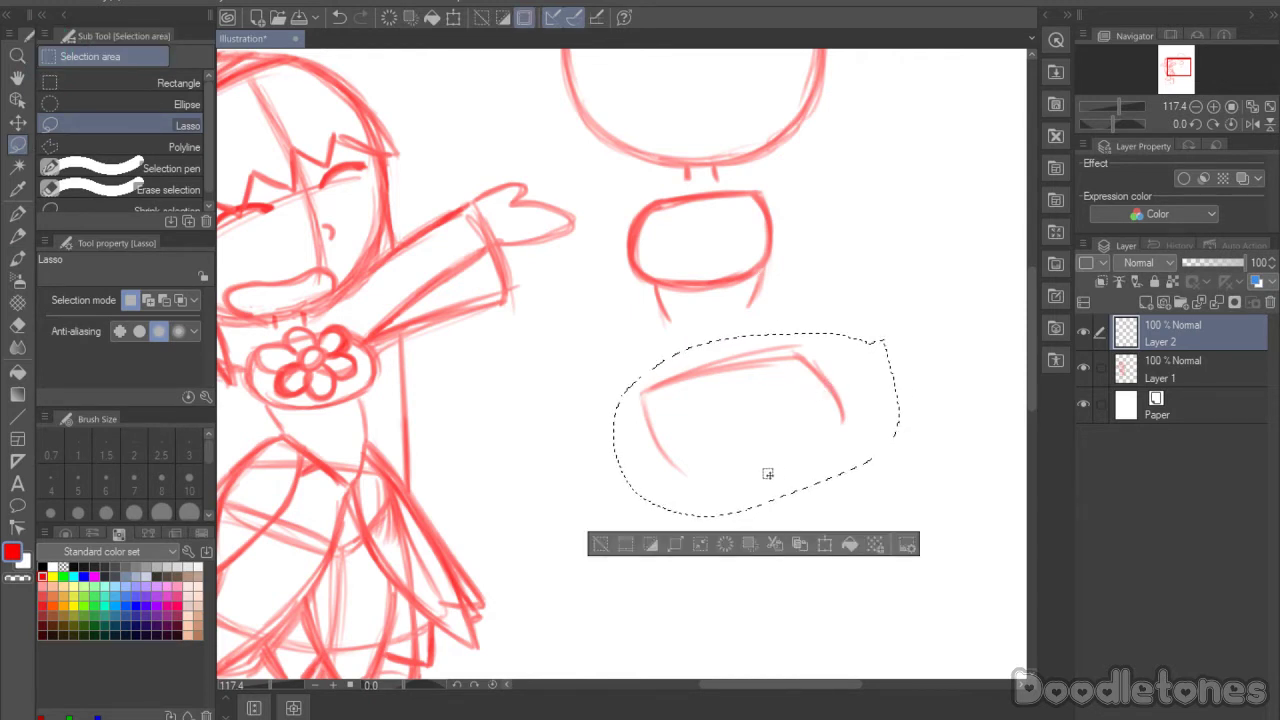
click(795, 548)
drag(800, 443, 795, 413)
click(700, 521)
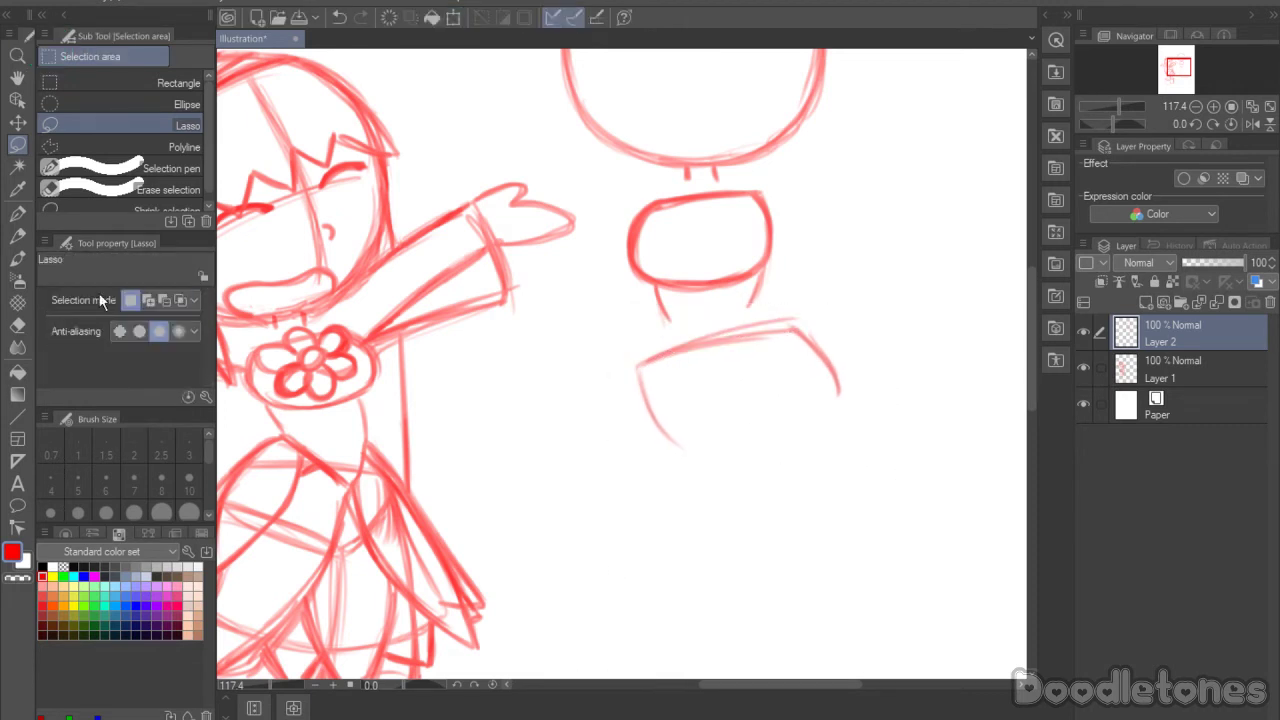
key(b)
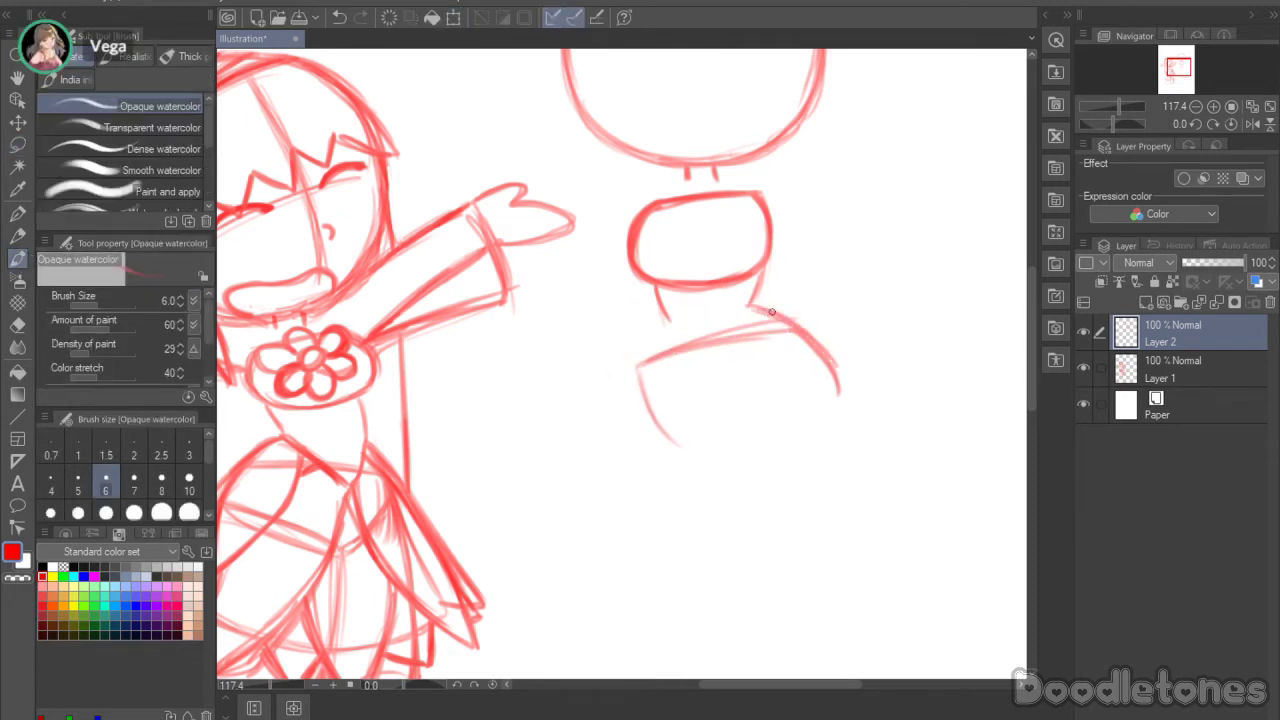
Step: Darken the outer curve of the second figure's hips and redraw the opposite hip line from the waist with repeated strokes
drag(772, 312, 838, 396)
drag(667, 321, 656, 386)
drag(665, 326, 660, 416)
drag(659, 348, 668, 436)
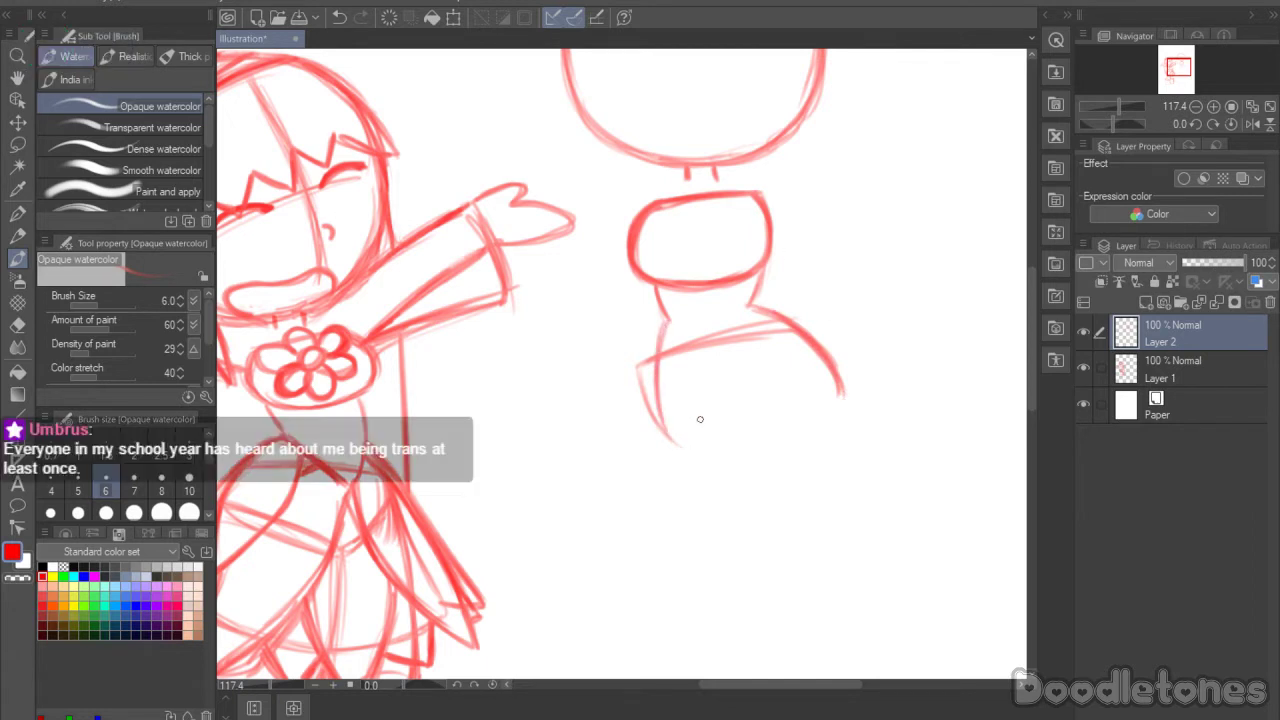
mouse_move(664, 328)
mouse_down()
mouse_move(678, 438)
mouse_move(766, 390)
mouse_up()
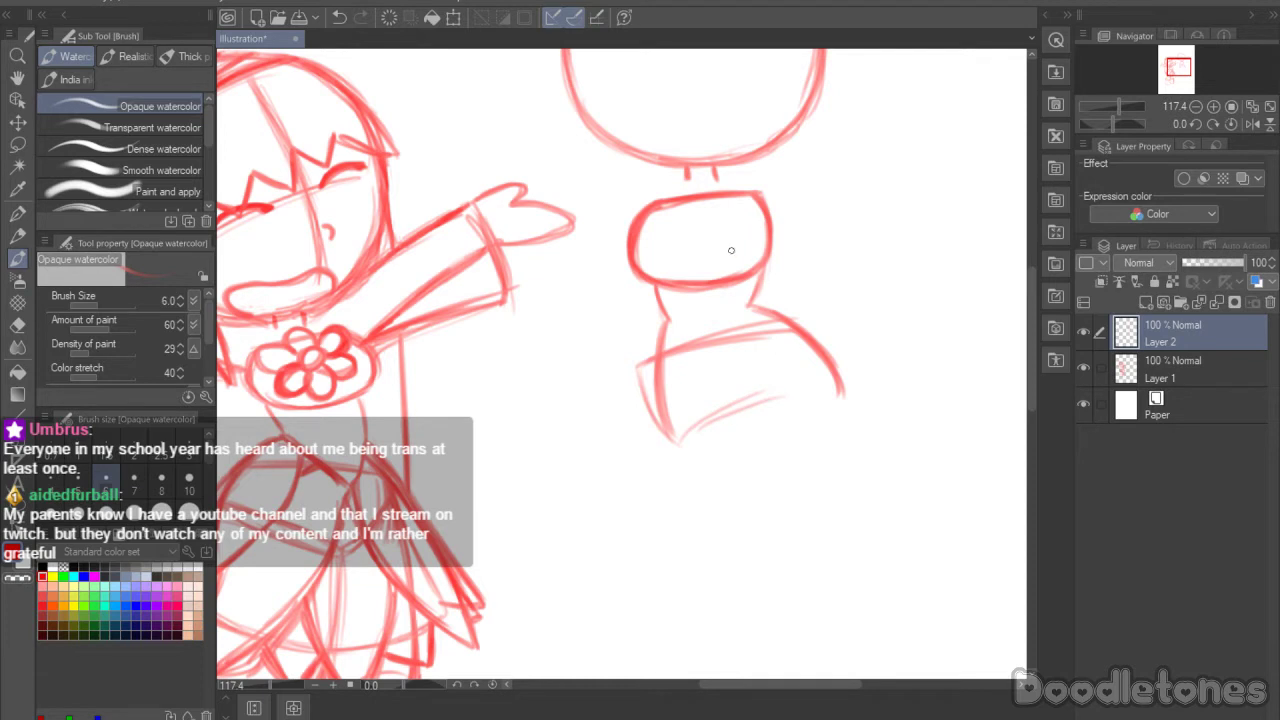
Step: Close the base of the second figure's hips with a short lower edge and a slanted leg-opening line up to the outer hip
mouse_move(666, 420)
mouse_down()
mouse_move(739, 443)
mouse_move(724, 445)
mouse_move(784, 398)
mouse_up()
mouse_move(726, 436)
mouse_down()
mouse_move(794, 393)
mouse_move(737, 431)
mouse_move(760, 397)
mouse_move(818, 362)
mouse_up()
mouse_move(754, 410)
mouse_down()
mouse_move(835, 369)
mouse_move(766, 404)
mouse_up()
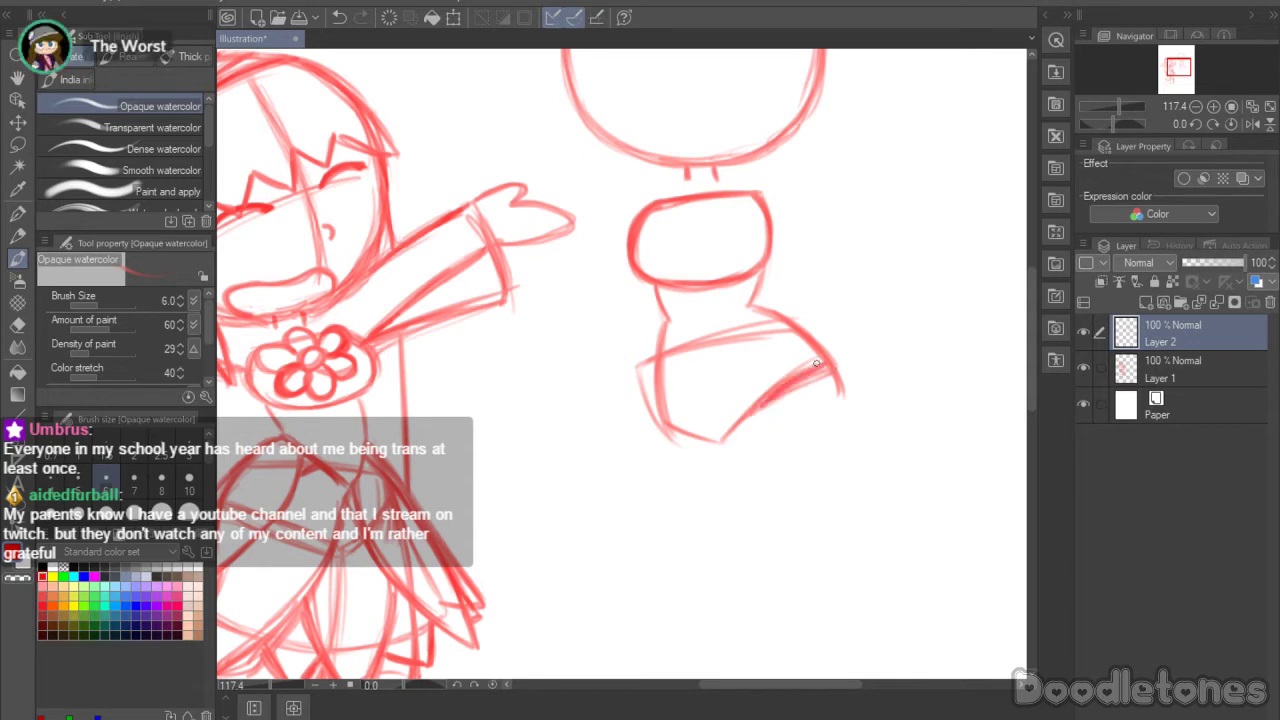
drag(818, 364, 707, 439)
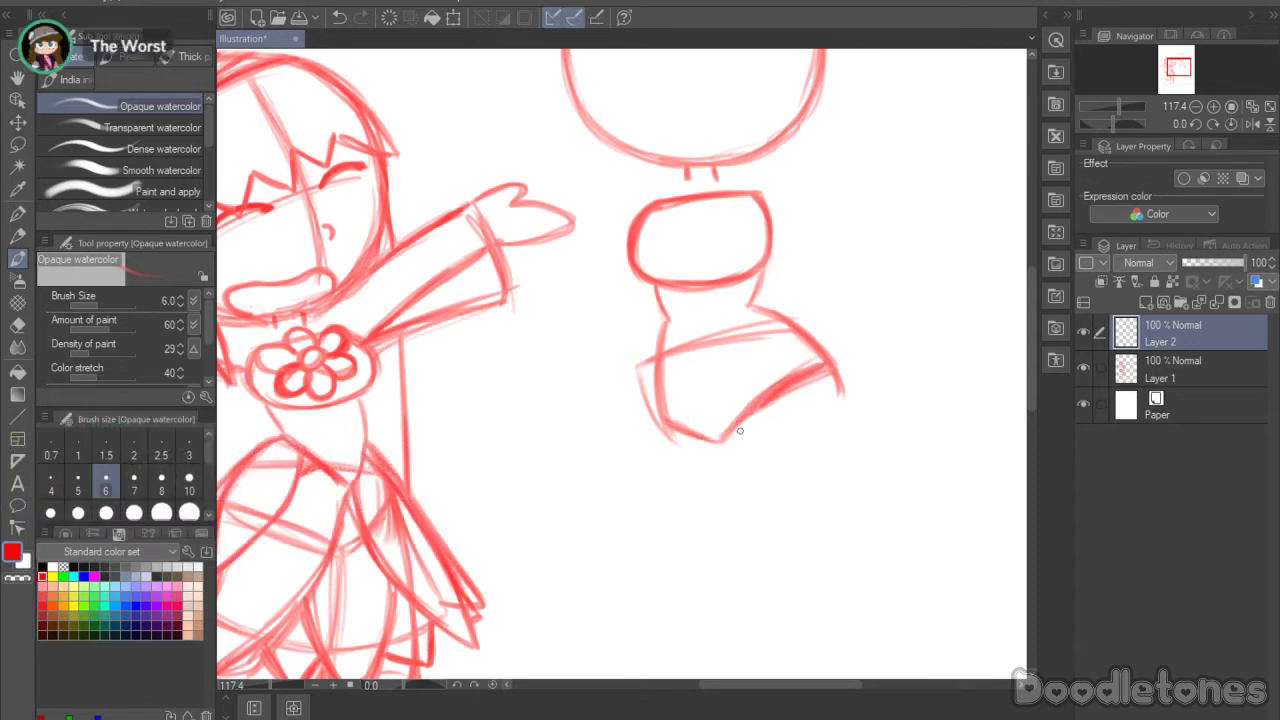
Step: Erase the stray lines outside both sides of the second figure's hips with the Hard eraser and return to the Opaque watercolor brush
click(17, 324)
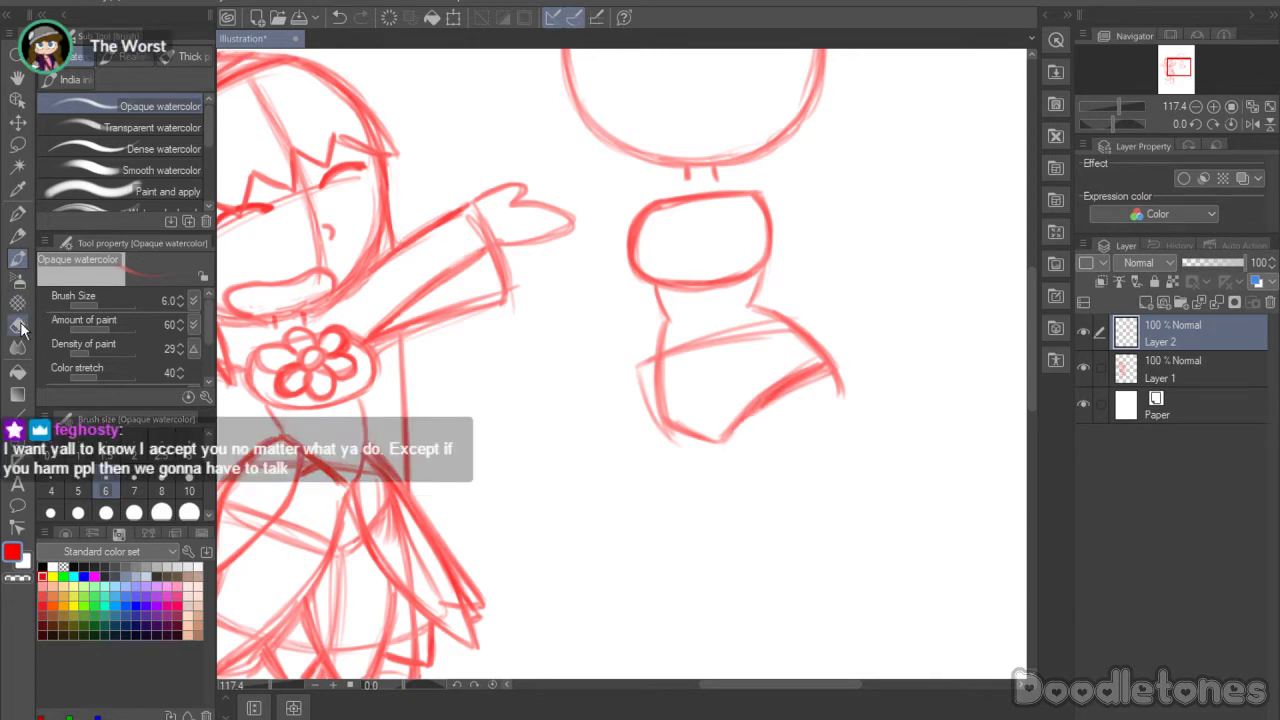
mouse_move(760, 407)
mouse_down()
mouse_move(824, 377)
mouse_move(838, 399)
mouse_up()
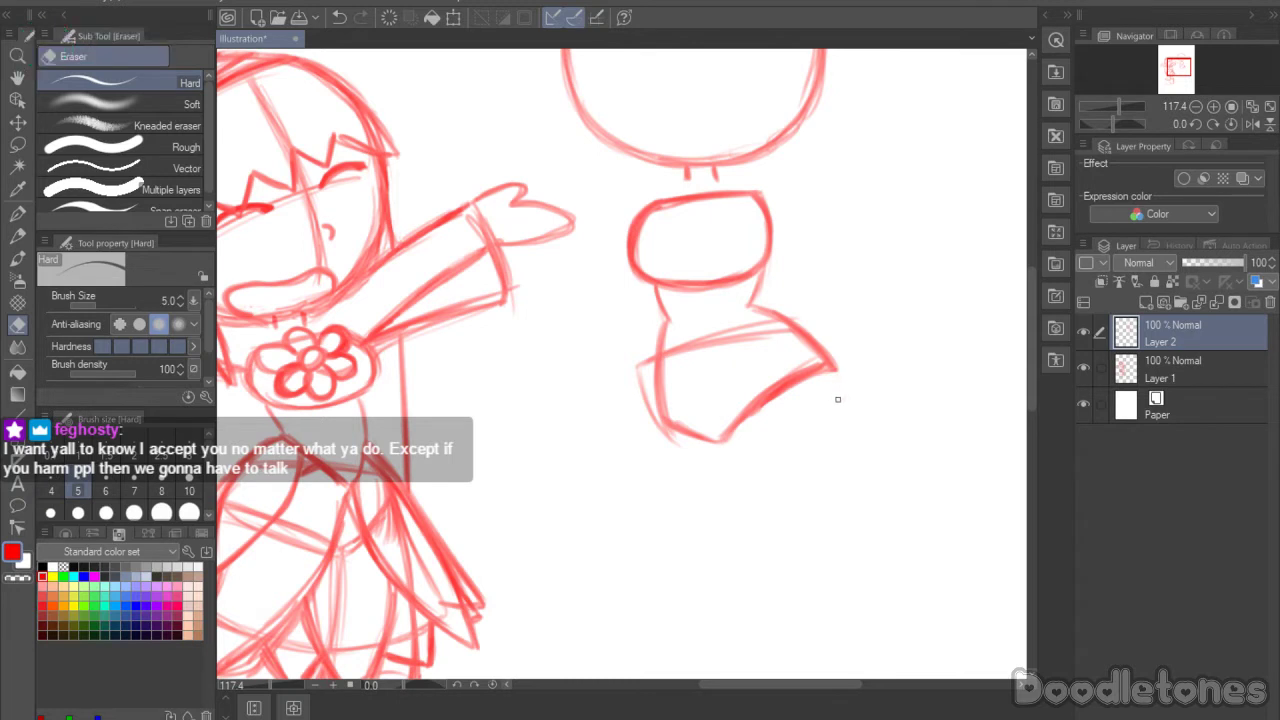
drag(641, 405, 642, 389)
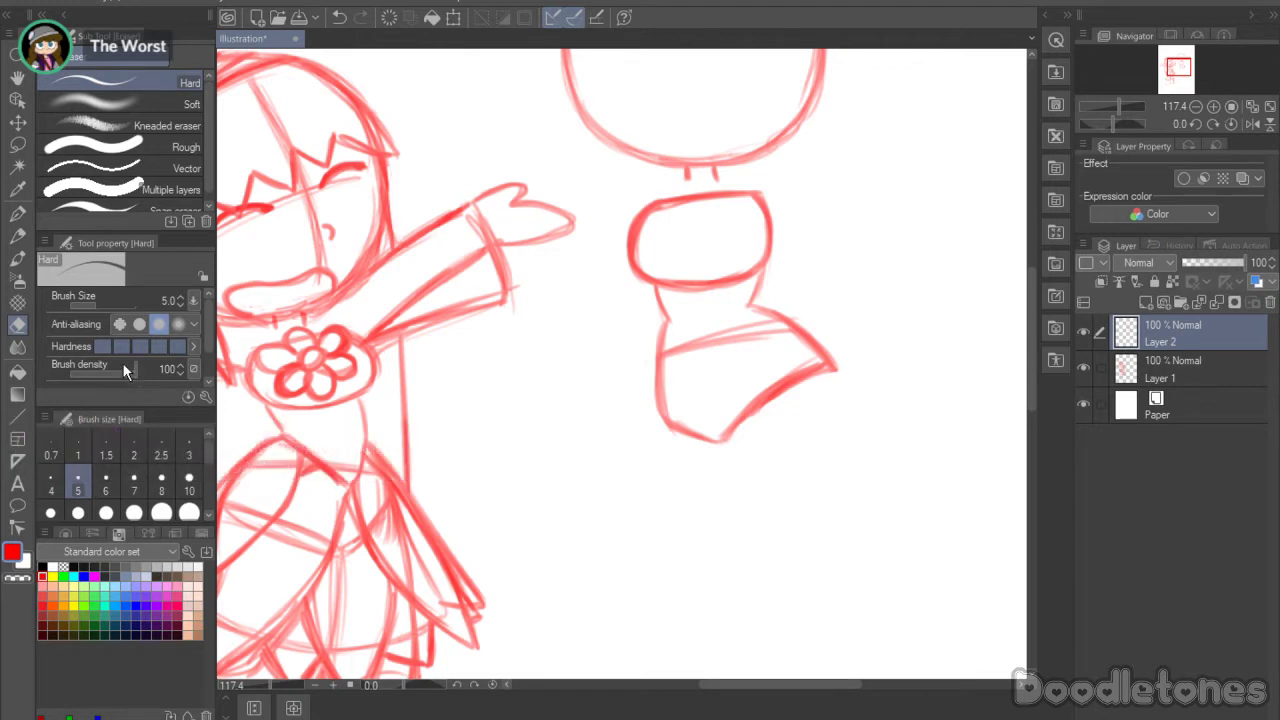
click(18, 257)
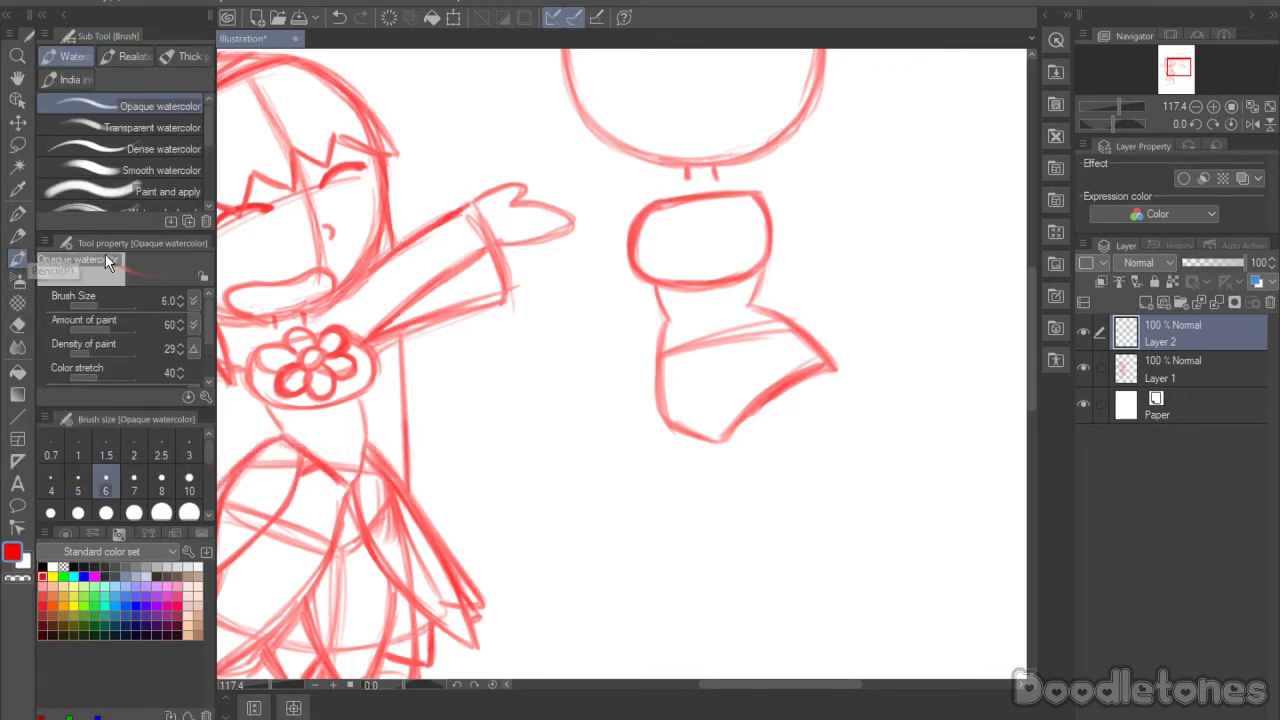
Step: Trim the pointed outer corner of the second figure's hips with the Hard eraser and switch back to the Opaque watercolor brush
scroll(797, 351, down, 5)
scroll(772, 347, up, 2)
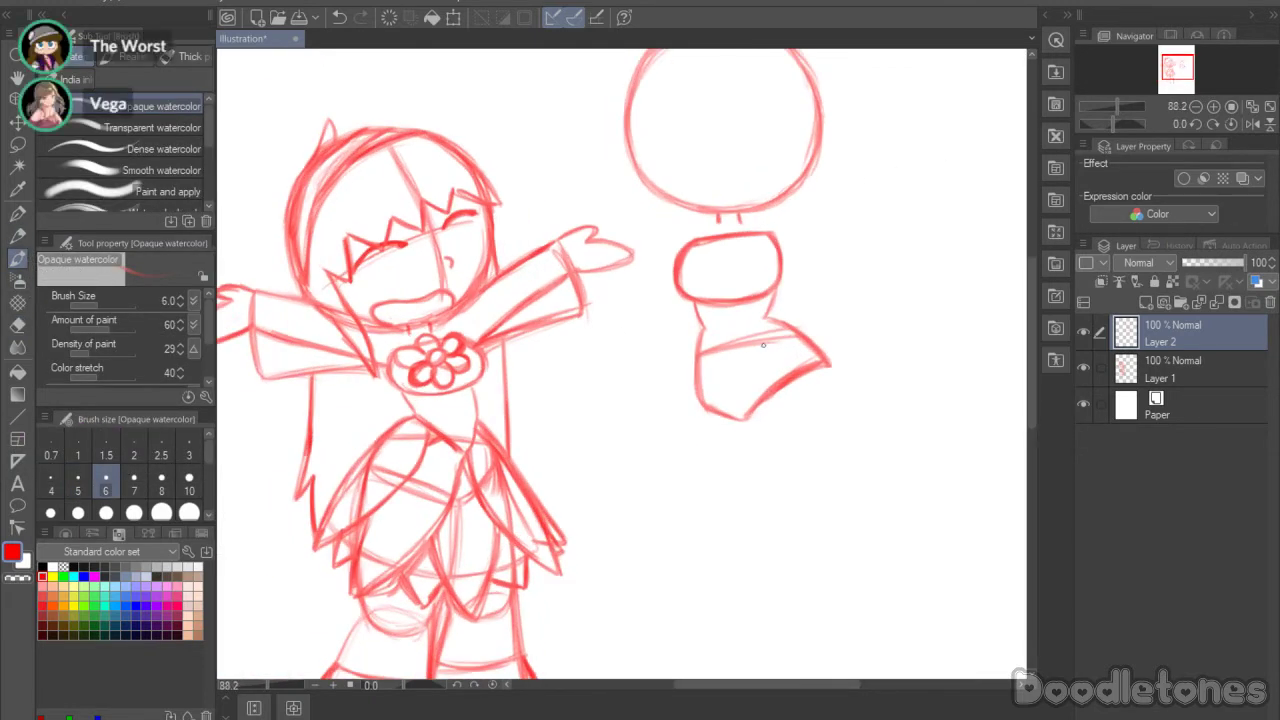
drag(1030, 304, 1030, 326)
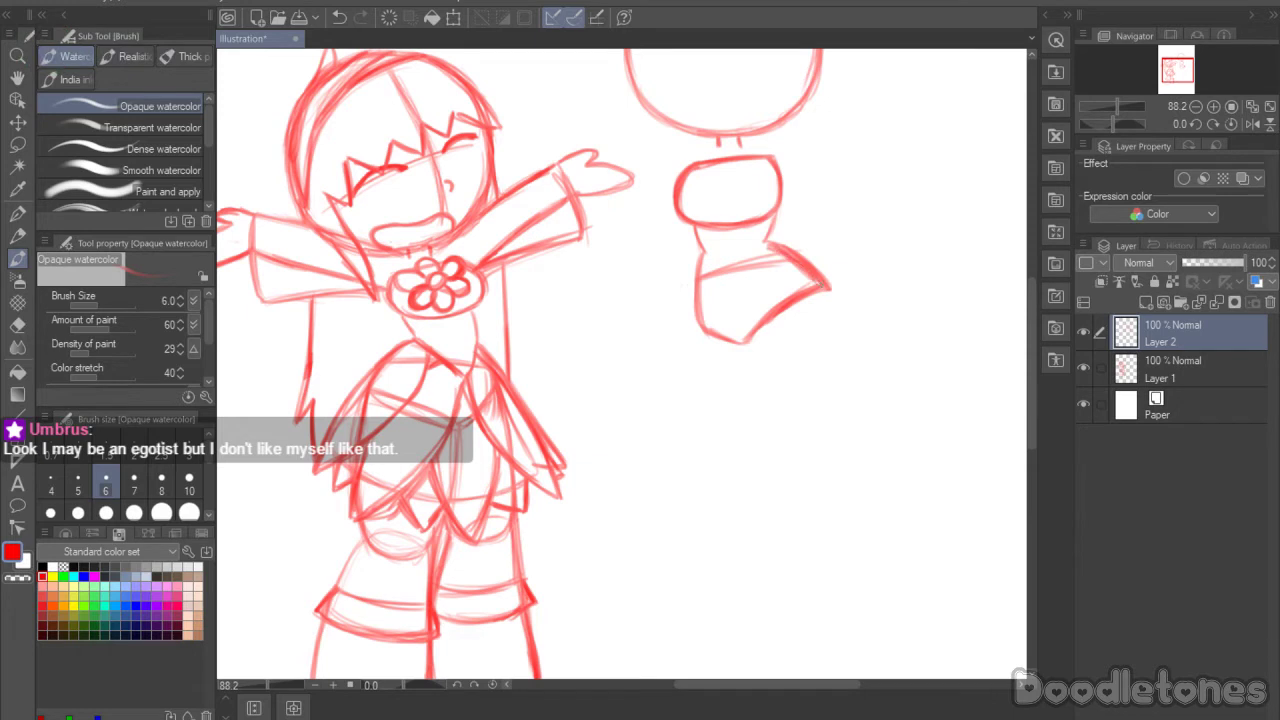
key(e)
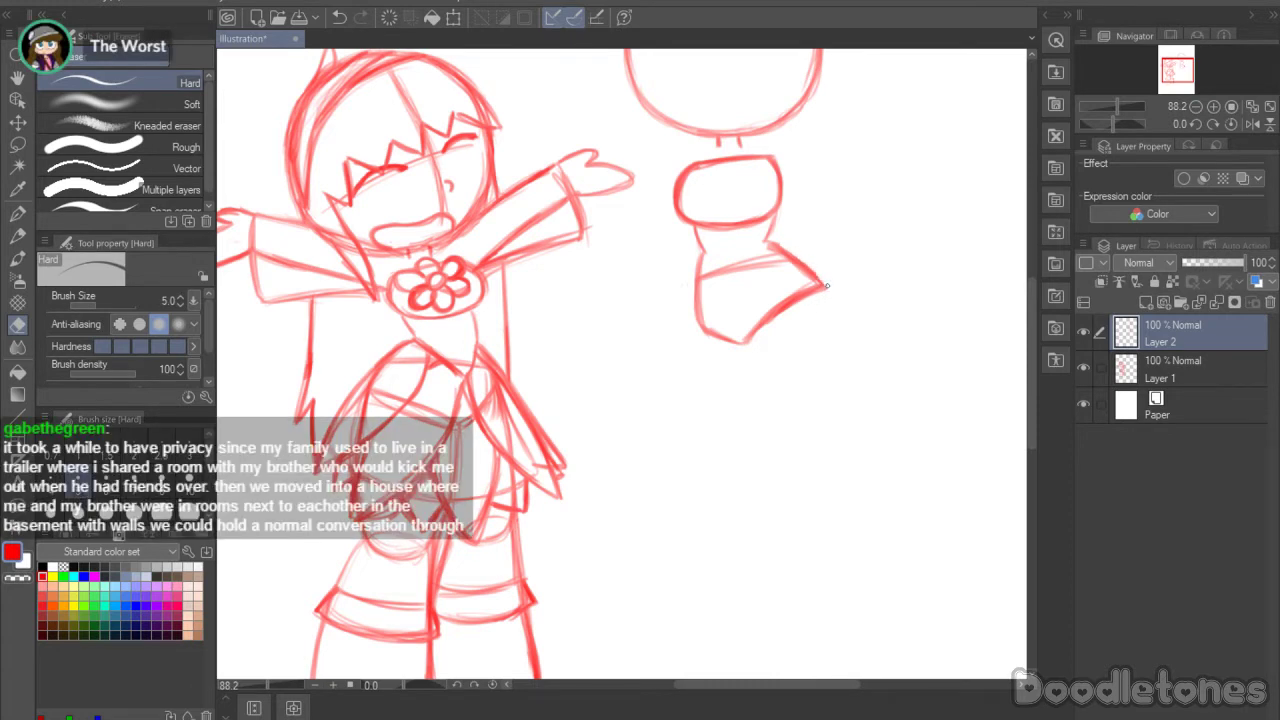
click(17, 258)
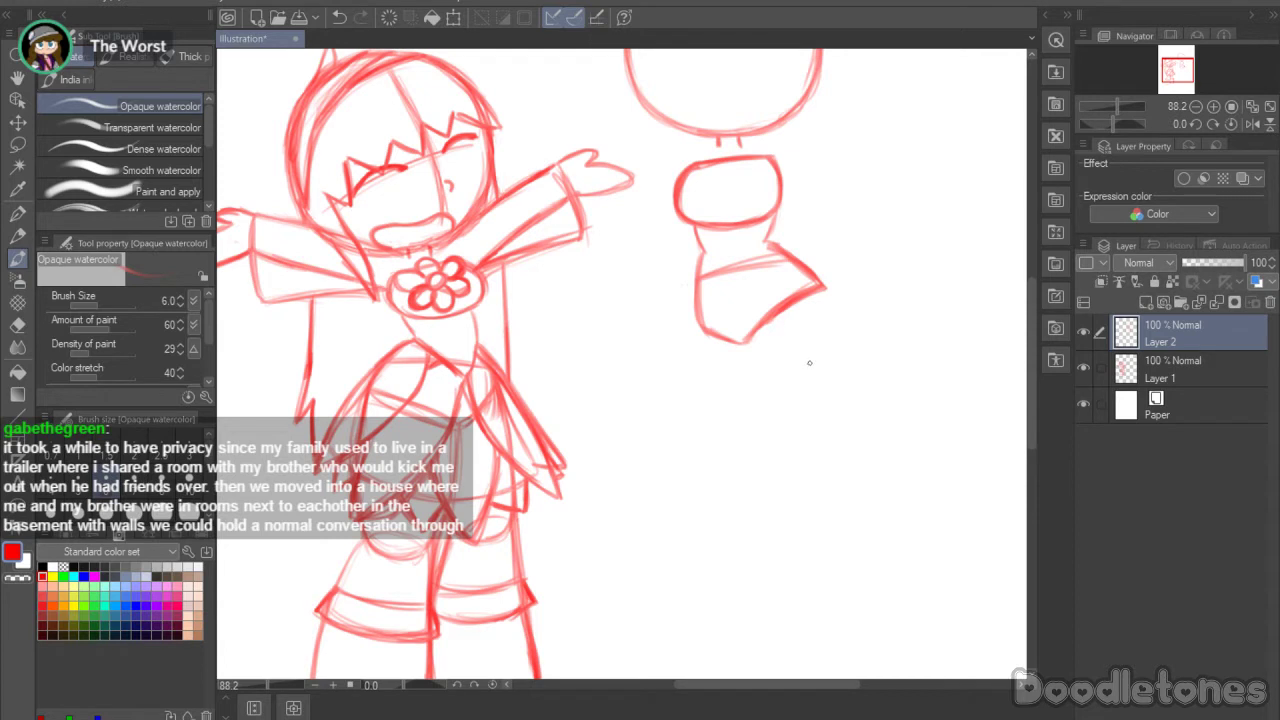
Step: Lasso the second figure's chest and hips, rotate them slightly clockwise below the neck, and return to the Opaque watercolor brush
key(m)
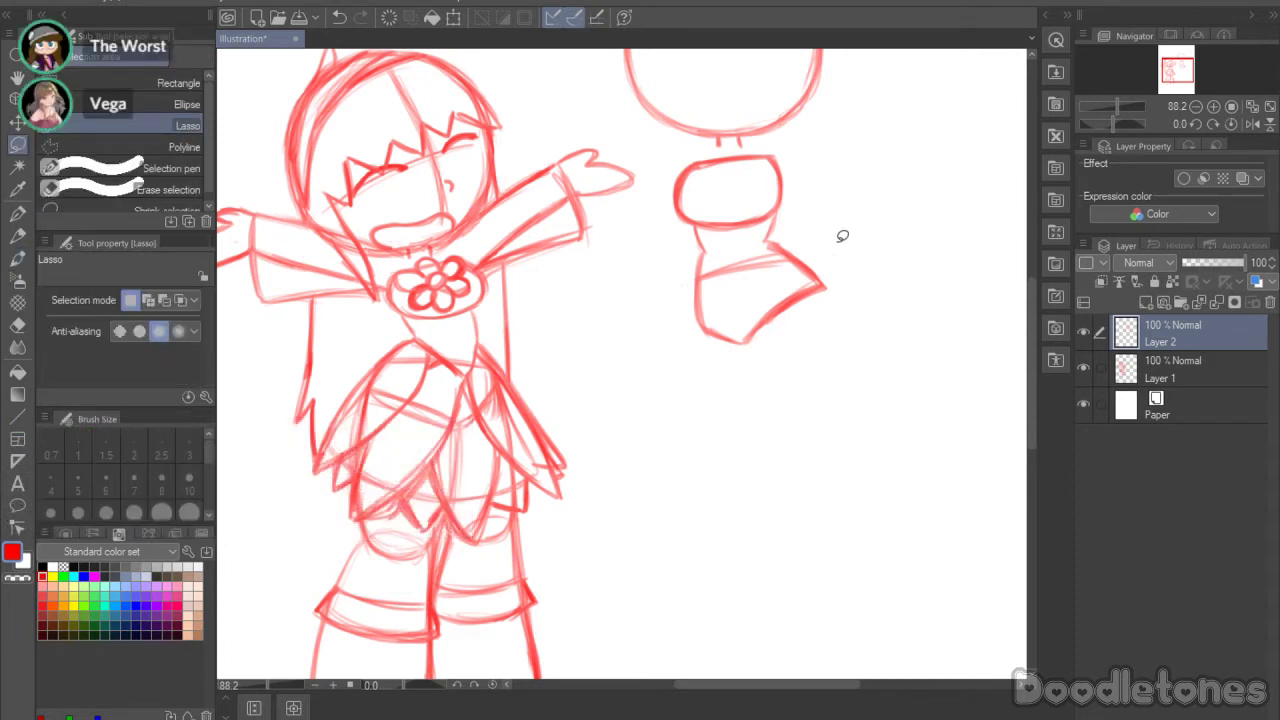
mouse_move(838, 246)
mouse_down()
mouse_move(684, 340)
mouse_move(668, 172)
mouse_move(712, 150)
mouse_move(828, 160)
mouse_move(842, 235)
mouse_move(803, 369)
mouse_move(668, 212)
mouse_move(684, 155)
mouse_move(800, 150)
mouse_move(848, 205)
mouse_up()
click(872, 300)
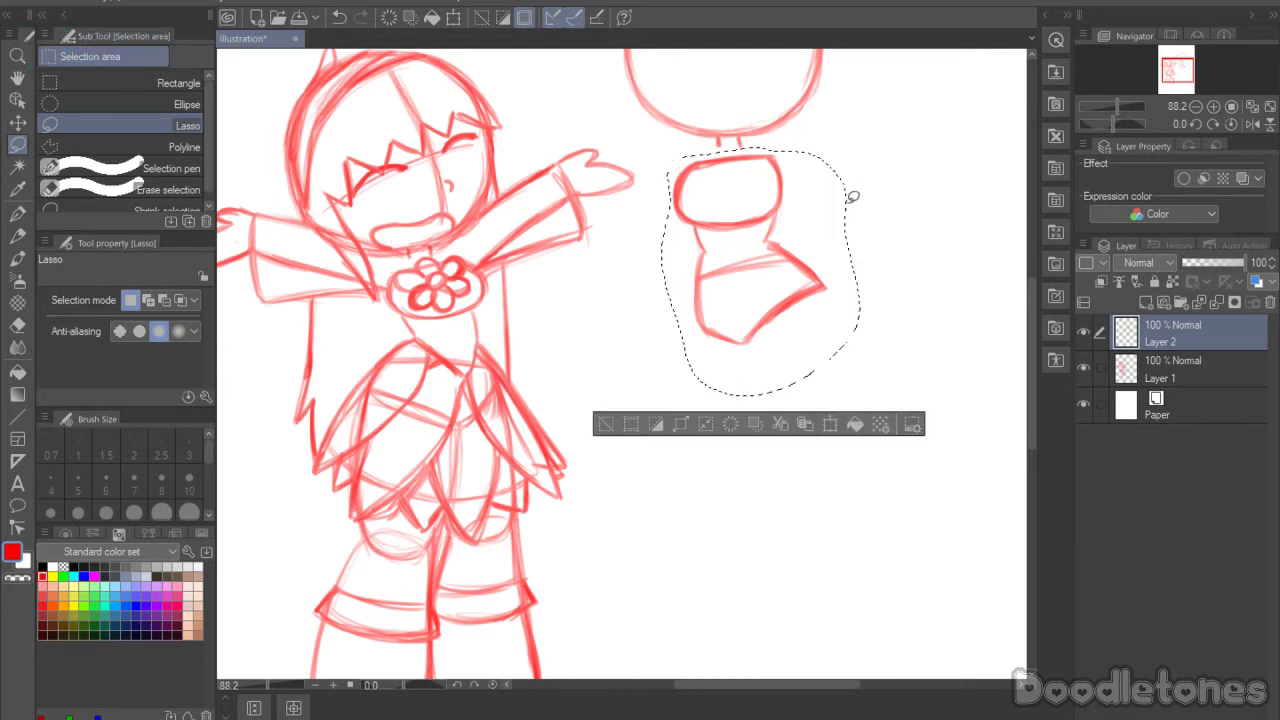
click(831, 430)
drag(886, 277, 885, 290)
drag(788, 286, 780, 286)
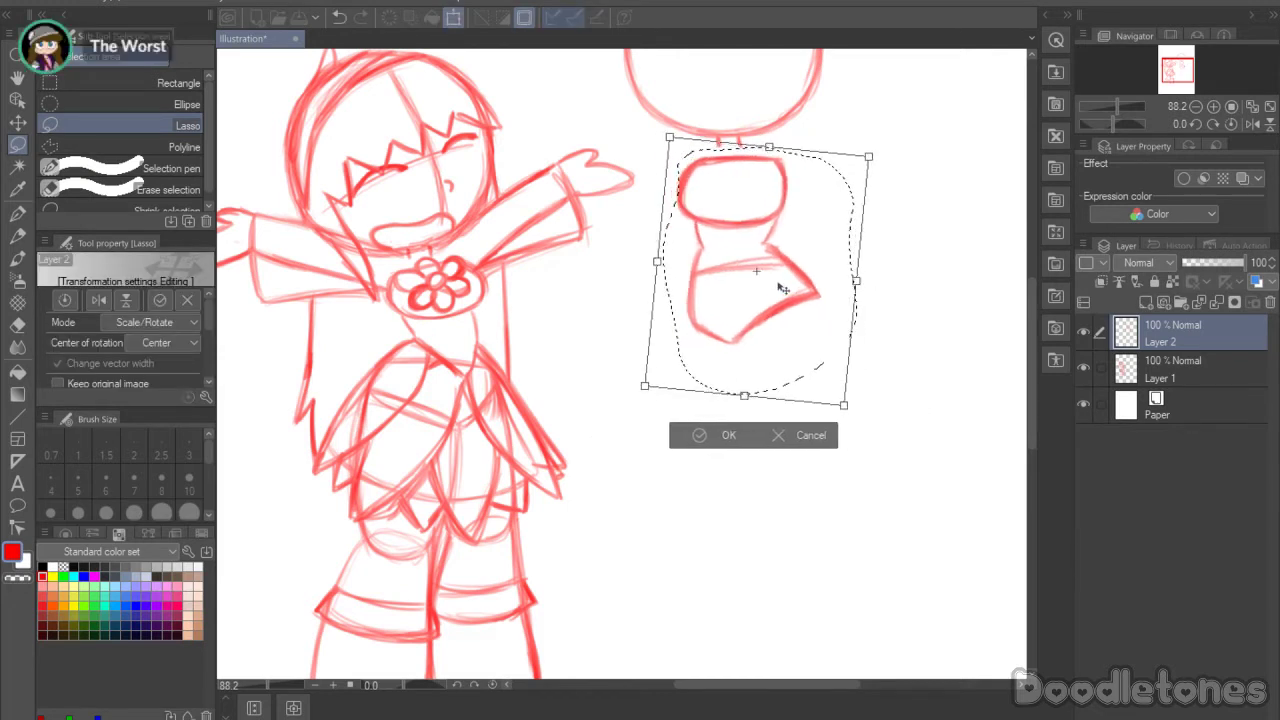
click(700, 435)
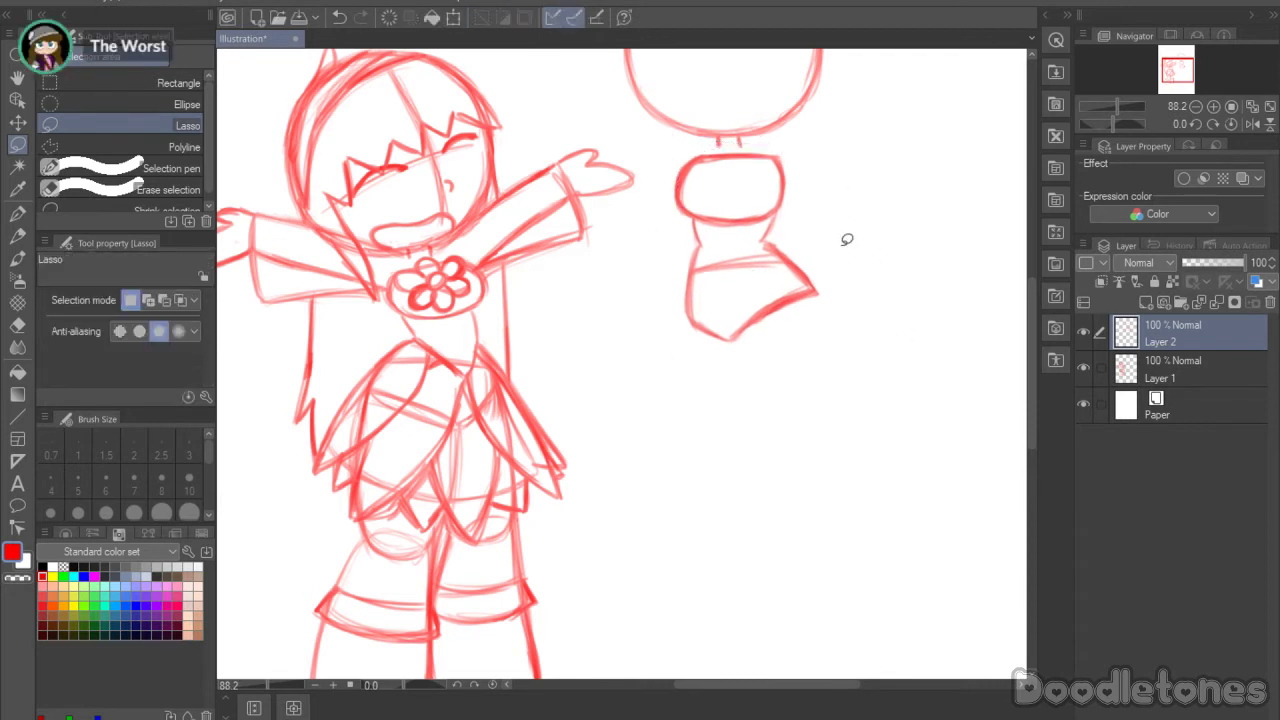
click(19, 261)
drag(810, 292, 836, 398)
drag(817, 296, 837, 420)
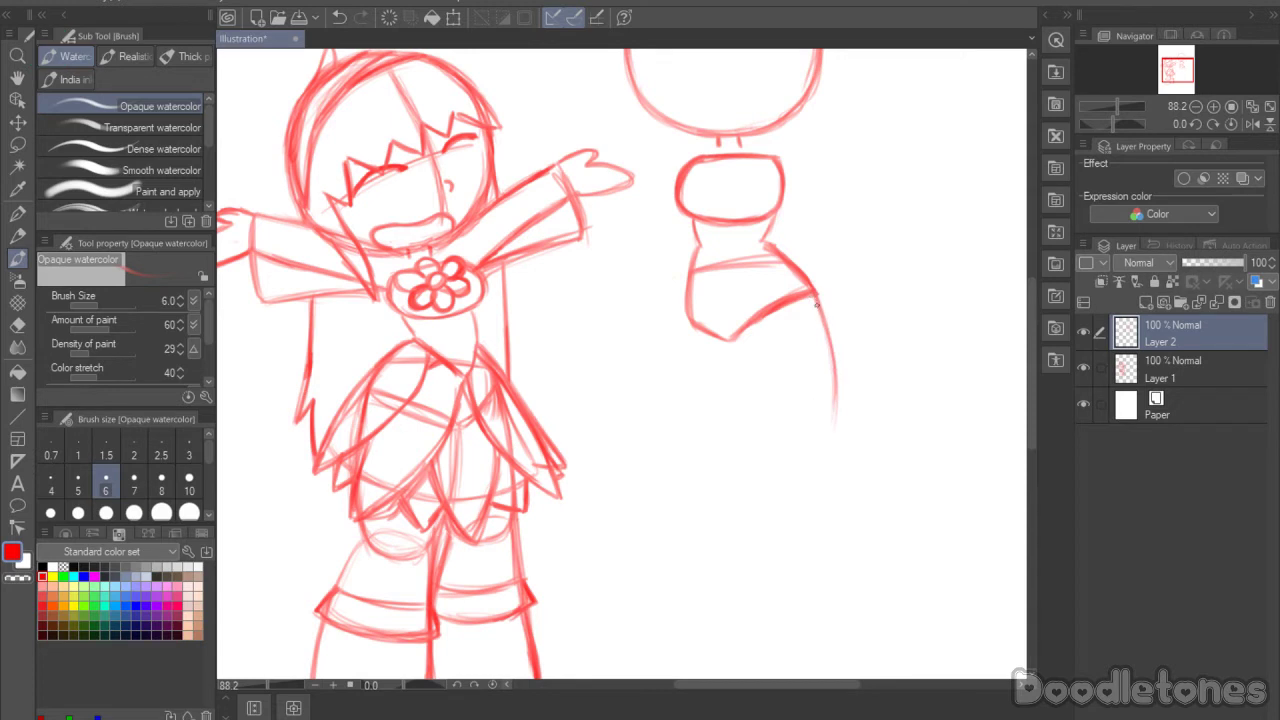
key(ctrl+z)
key(ctrl+z)
key(ctrl+z)
Step: Sketch the second figure's thigh farther from the first character as a long shape tapering to a rounded end
mouse_move(815, 295)
mouse_down()
mouse_move(819, 428)
mouse_move(821, 400)
mouse_up()
drag(815, 298, 821, 408)
drag(737, 335, 746, 424)
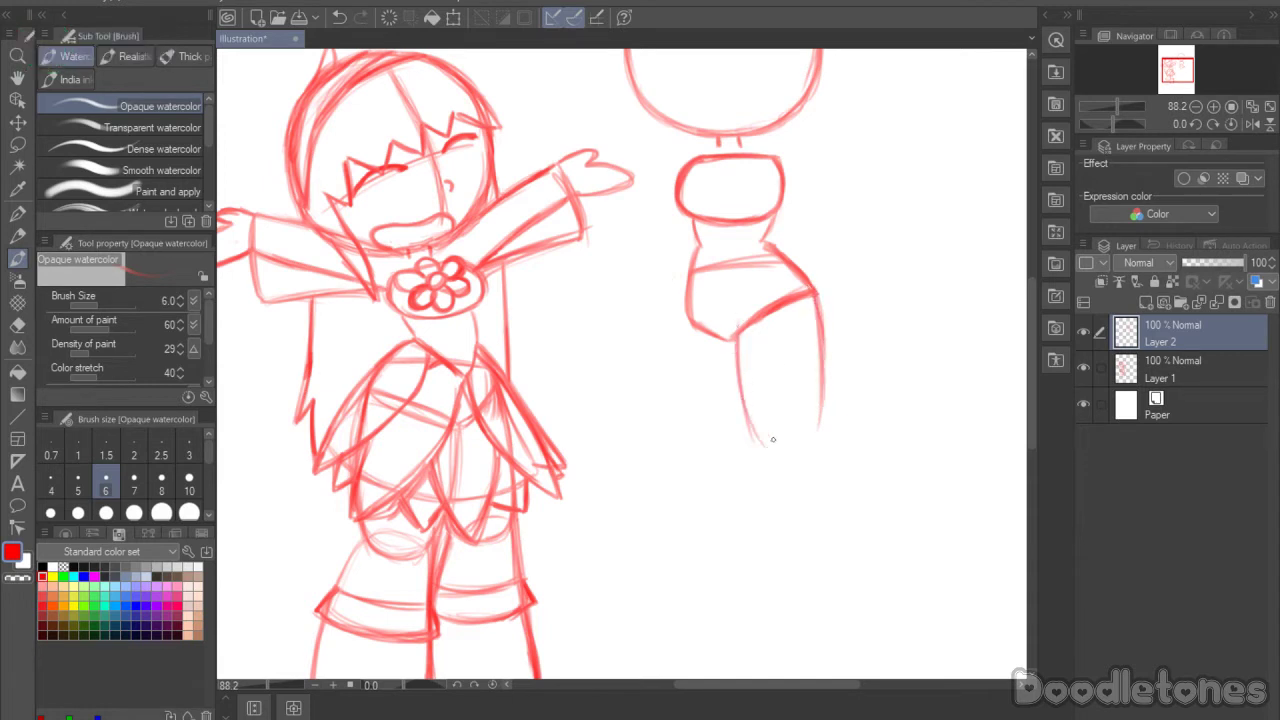
drag(736, 370, 763, 449)
mouse_move(736, 340)
mouse_down()
mouse_move(753, 436)
mouse_move(738, 341)
mouse_move(776, 453)
mouse_move(766, 458)
mouse_move(786, 462)
mouse_move(817, 426)
mouse_move(794, 466)
mouse_move(761, 450)
mouse_move(788, 462)
mouse_move(822, 388)
mouse_up()
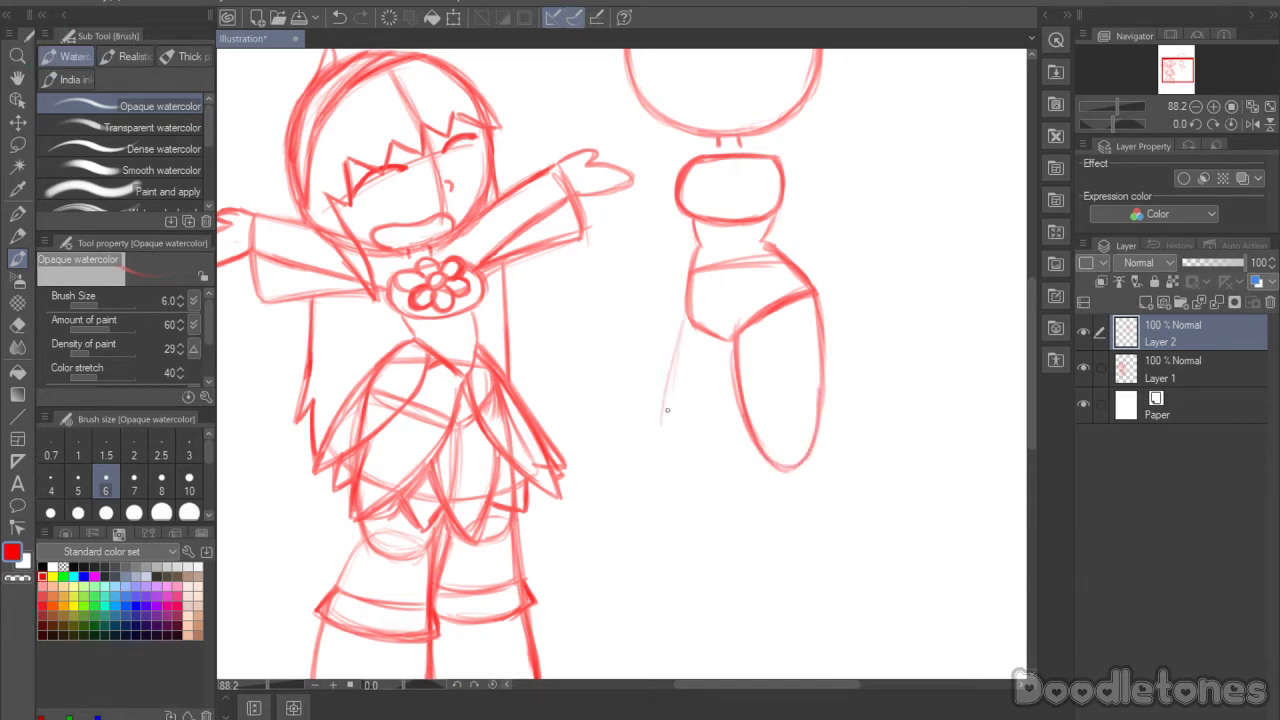
Step: Sketch the second figure's other thigh, angled toward the first character and rounded off at the knee
mouse_move(688, 322)
mouse_down()
mouse_move(667, 410)
mouse_move(666, 398)
mouse_move(680, 342)
mouse_move(666, 401)
mouse_move(676, 379)
mouse_move(708, 457)
mouse_up()
drag(738, 408, 708, 460)
drag(674, 362, 688, 316)
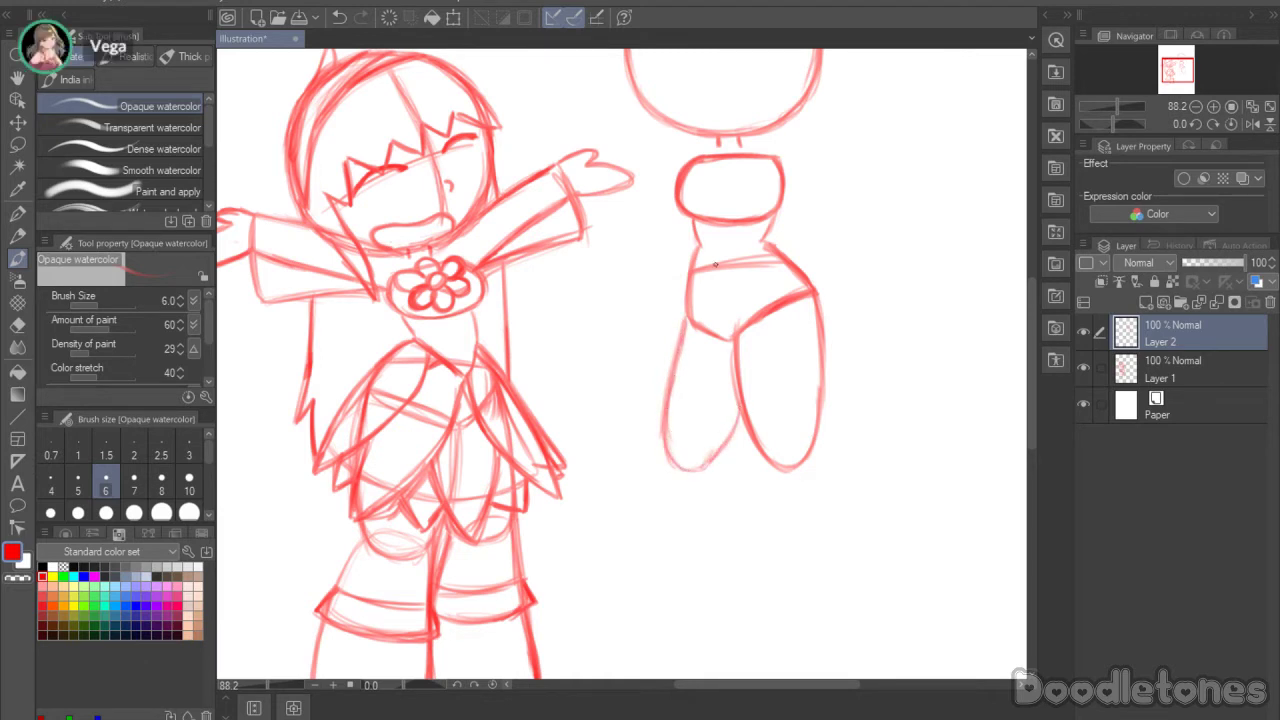
Step: Thicken the side and lower edge of the second figure's chest outline
drag(1029, 392, 1025, 345)
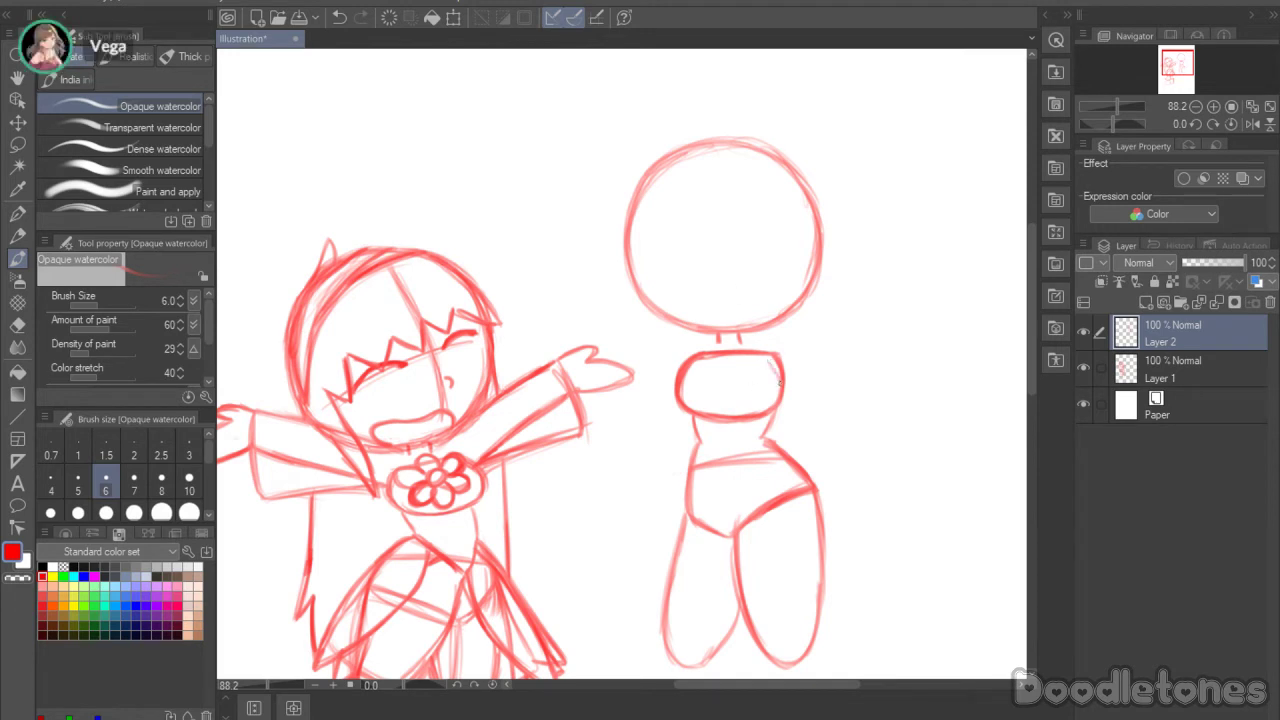
drag(778, 375, 766, 412)
drag(730, 412, 769, 416)
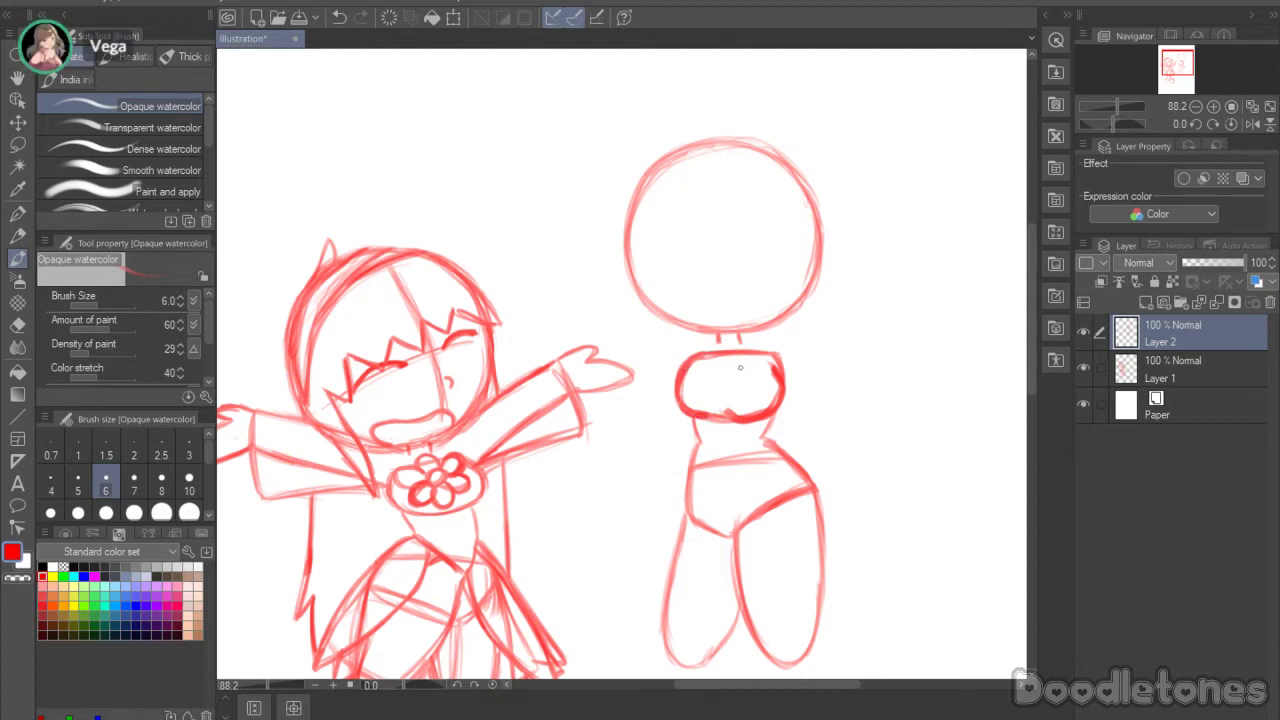
Step: Add curved knee lines to the second figure's thighs and sketch two flaring side lines for the lower leg farther from the first character
drag(1028, 321, 1034, 420)
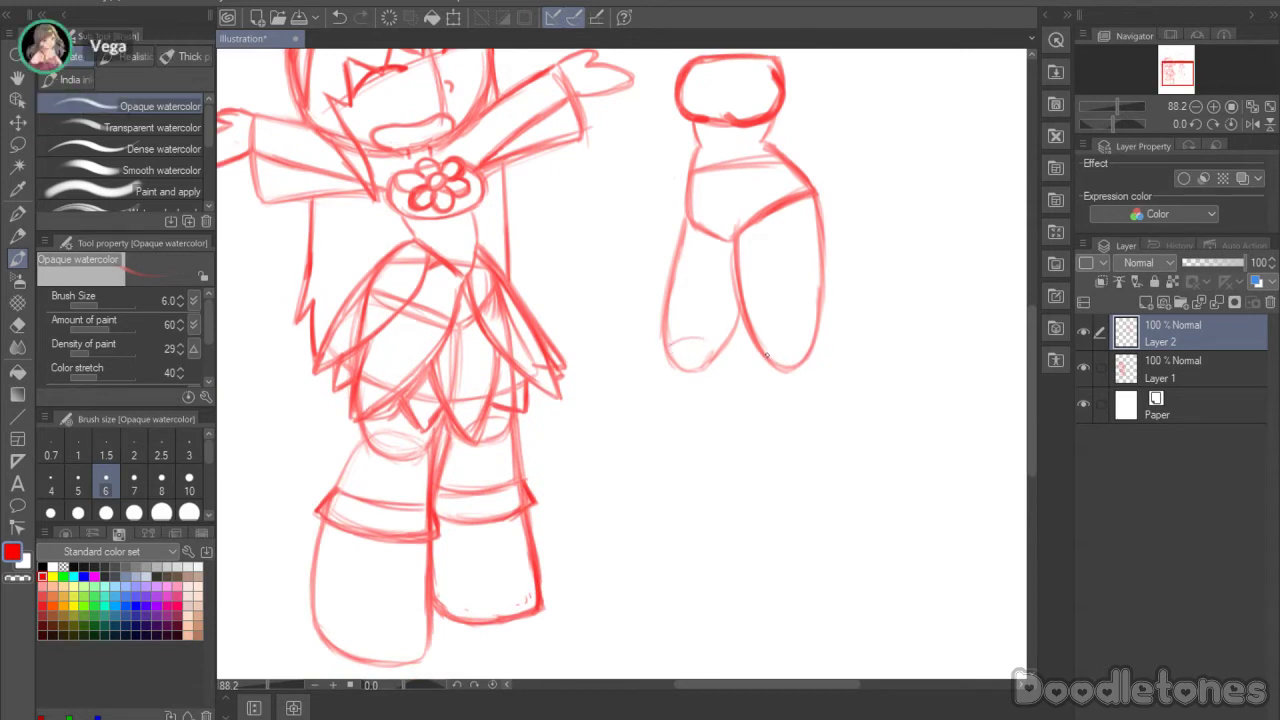
mouse_move(766, 350)
mouse_down()
mouse_move(815, 348)
mouse_move(840, 400)
mouse_move(868, 490)
mouse_up()
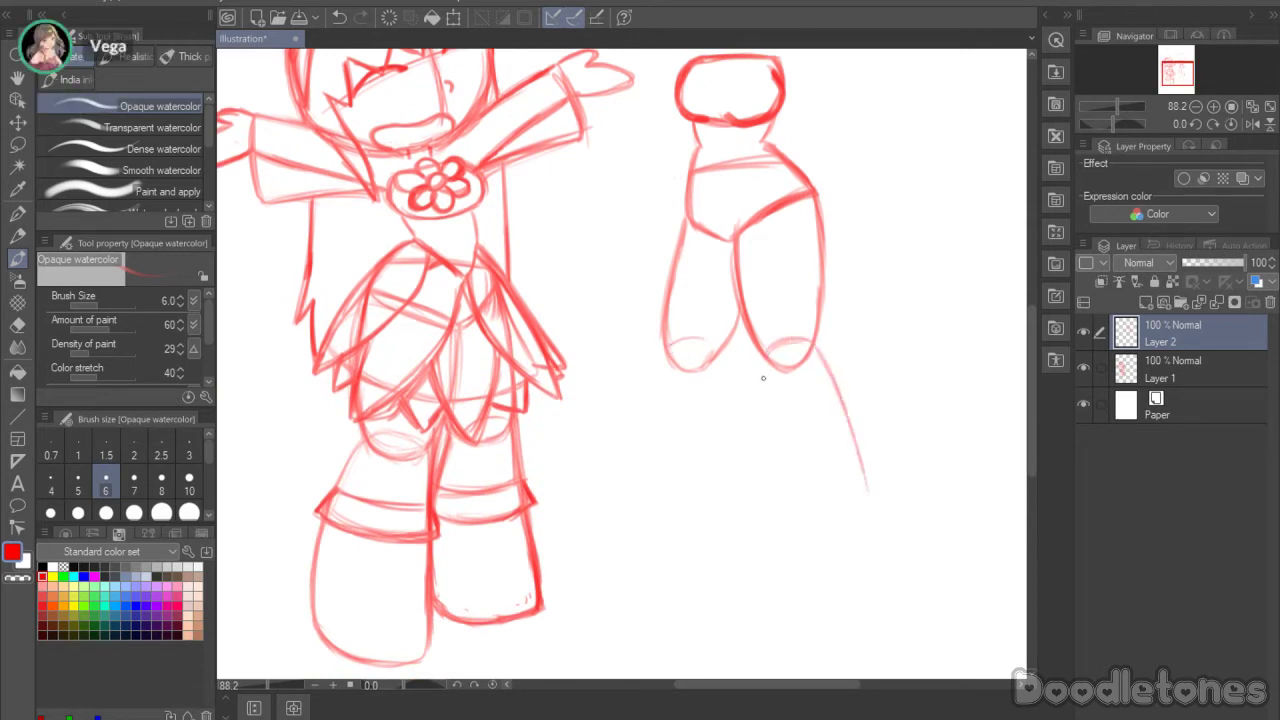
drag(758, 355, 767, 484)
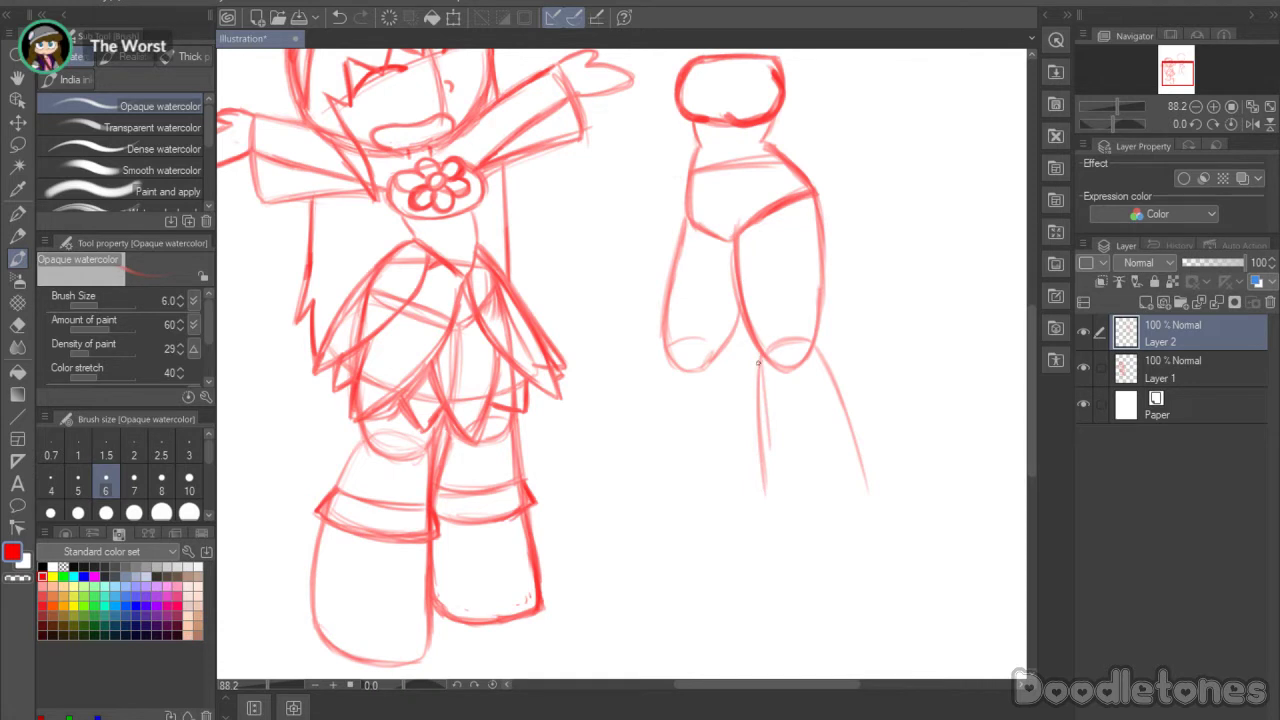
drag(756, 350, 766, 513)
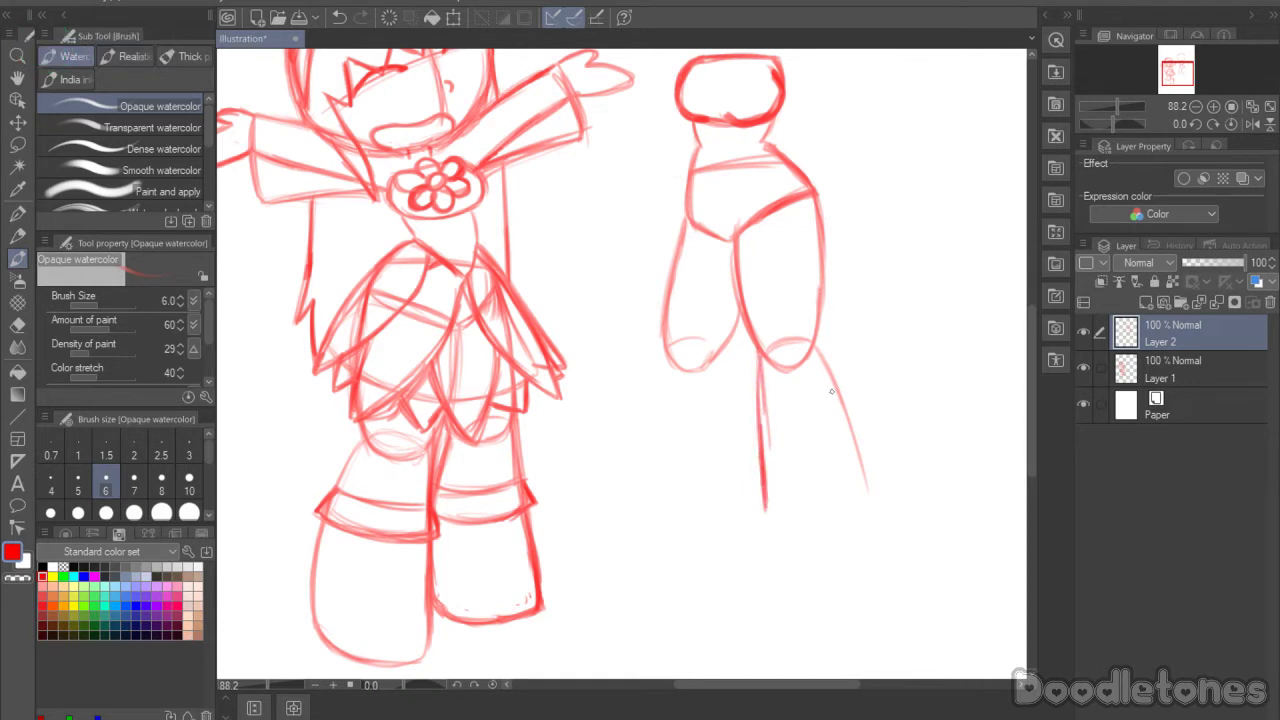
drag(818, 349, 873, 496)
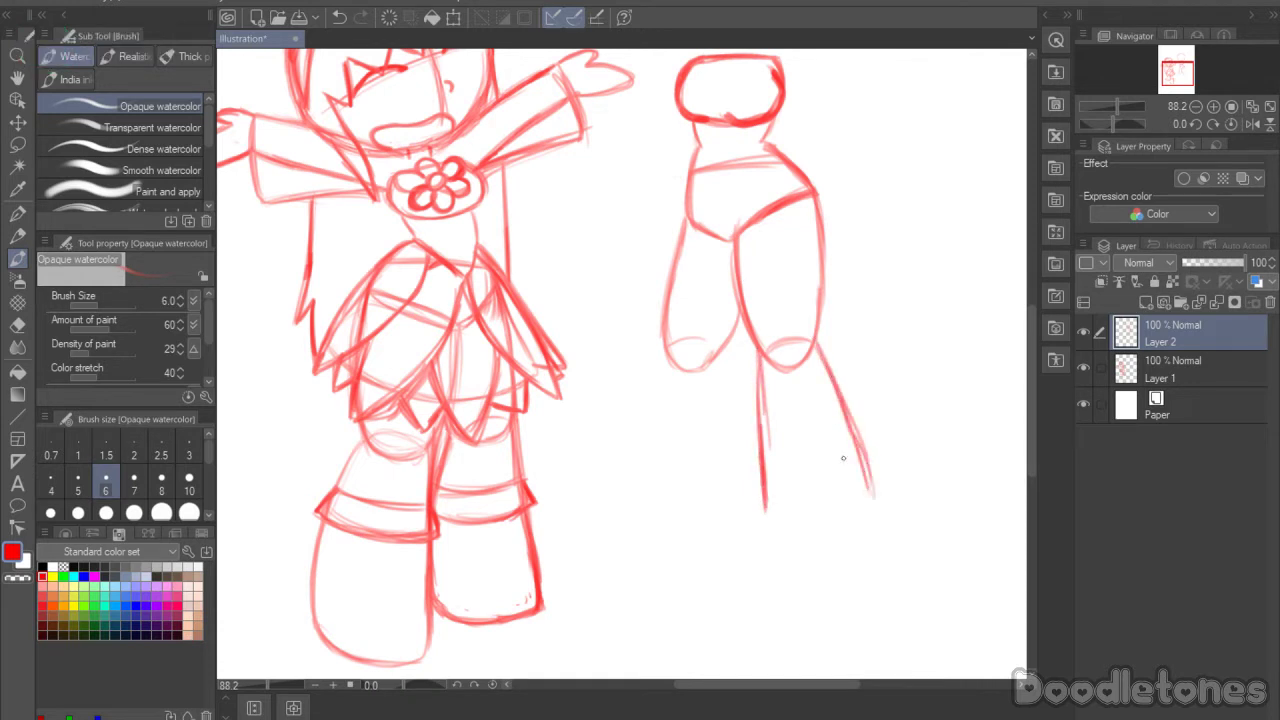
Step: Sketch the sides of the second figure's lower leg nearer the first character, with the outer line flaring outward from the knee
drag(717, 358, 709, 526)
drag(655, 378, 627, 462)
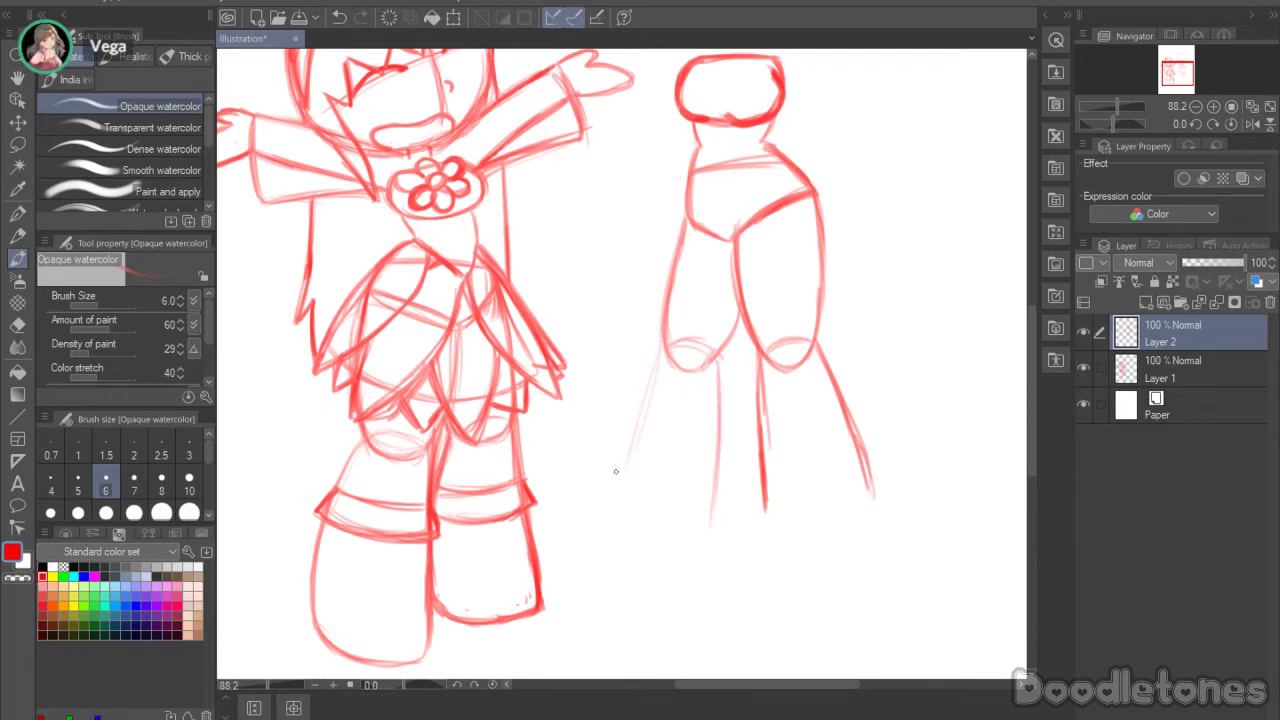
mouse_move(657, 347)
mouse_down()
mouse_move(621, 447)
mouse_move(627, 435)
mouse_up()
drag(667, 331, 625, 449)
drag(645, 394, 612, 474)
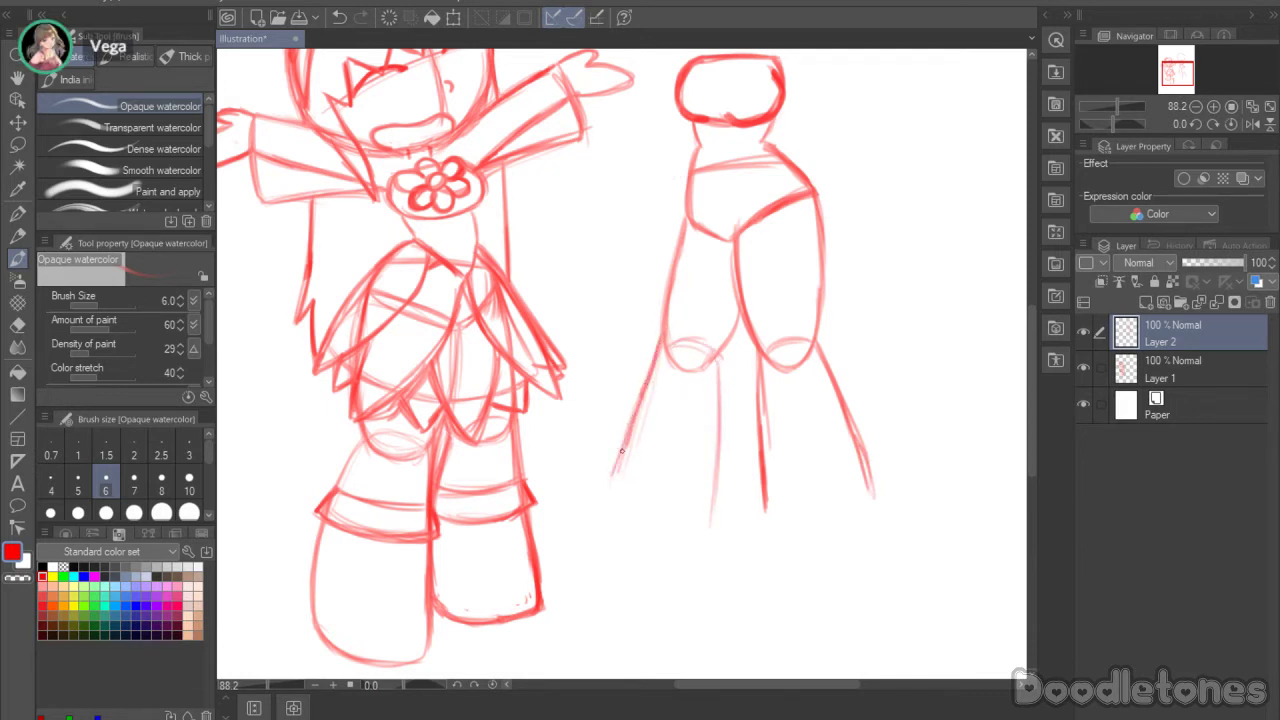
drag(652, 372, 609, 487)
drag(632, 418, 601, 506)
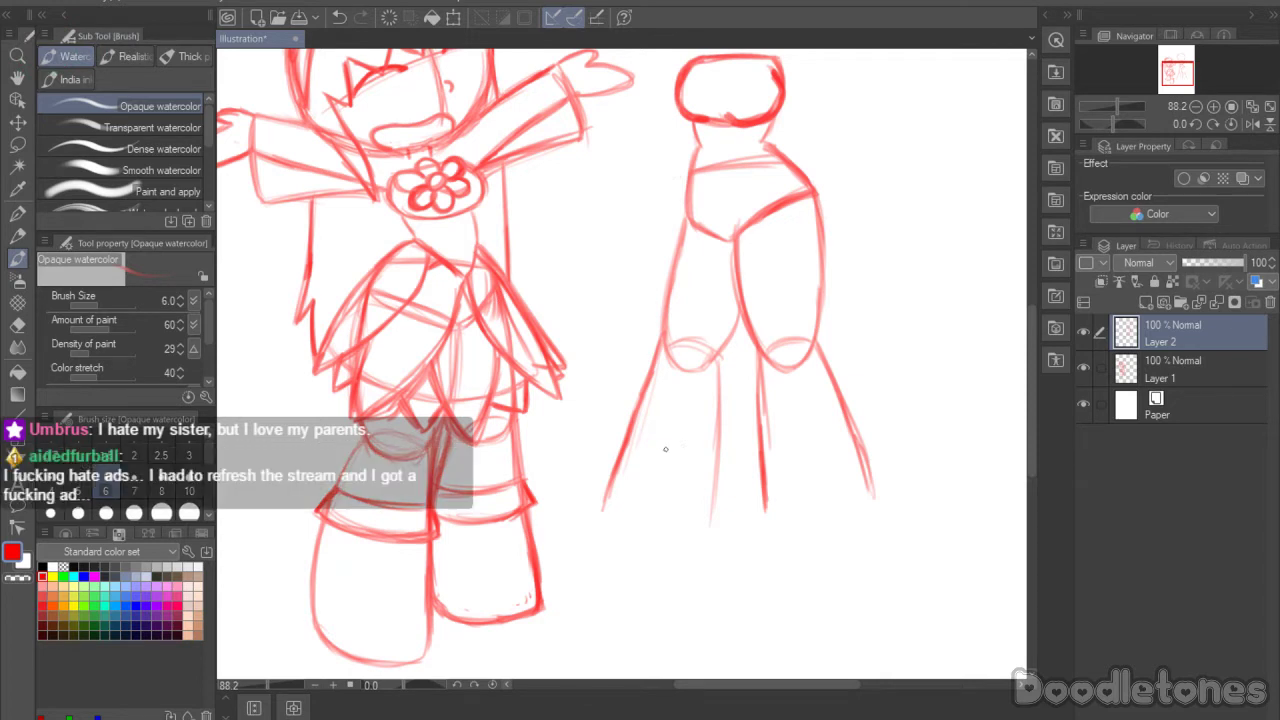
Step: Close the lower leg nearer the first character with a rounded base and darken its inner side
drag(602, 516, 613, 479)
mouse_move(623, 535)
mouse_down()
mouse_move(689, 541)
mouse_move(716, 492)
mouse_up()
drag(670, 546, 716, 490)
mouse_move(634, 542)
mouse_down()
mouse_move(713, 511)
mouse_move(719, 380)
mouse_up()
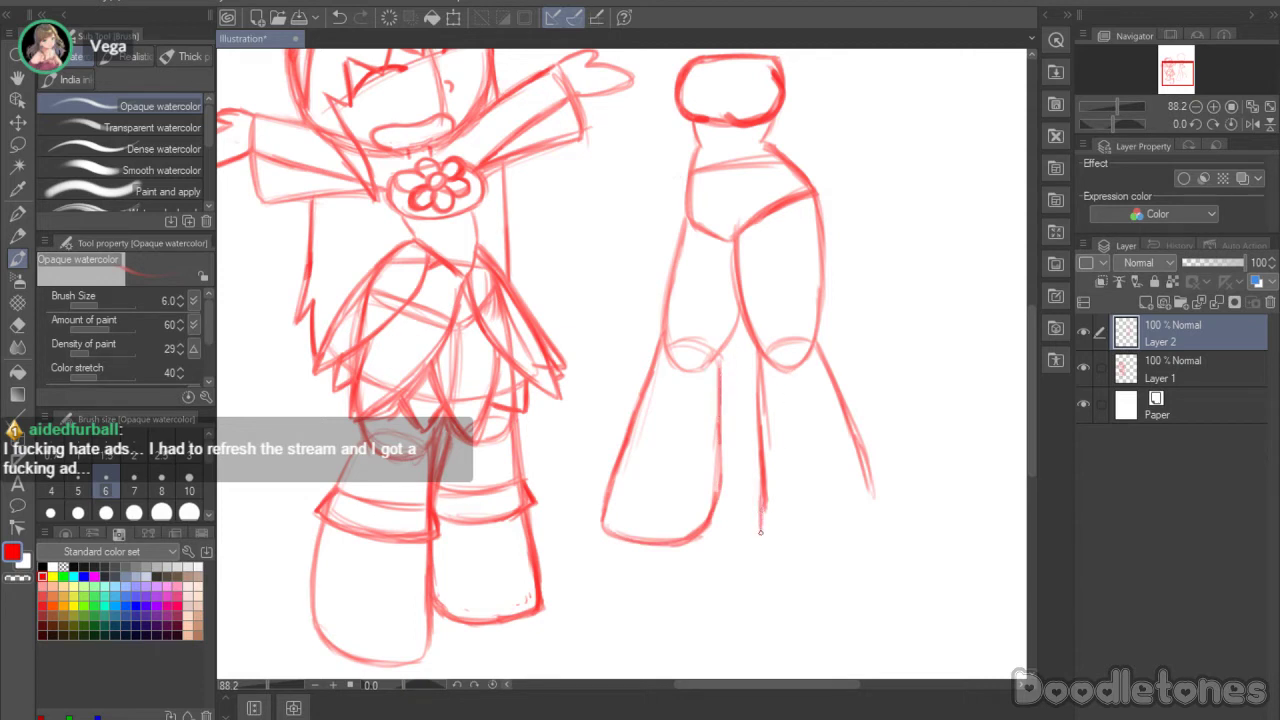
Step: Extend the side lines of the second figure's far lower leg and join them with a rounded base
drag(866, 458, 878, 508)
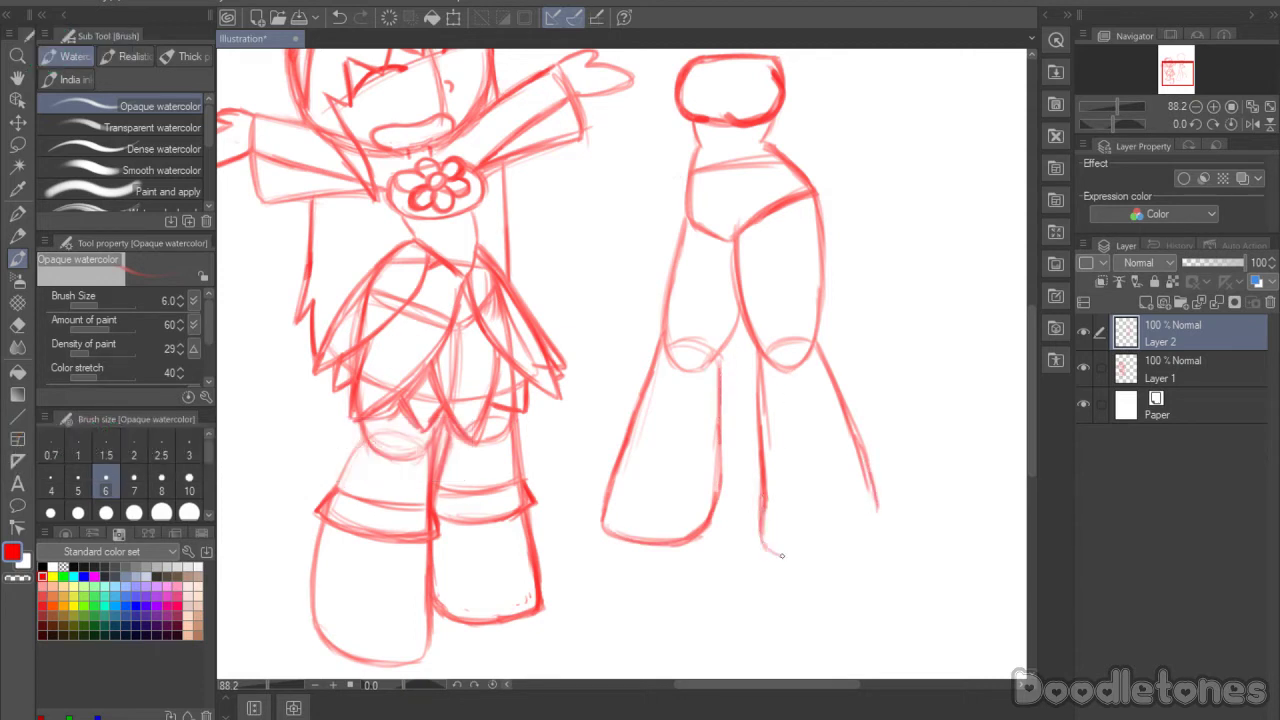
drag(764, 546, 812, 557)
drag(874, 512, 842, 553)
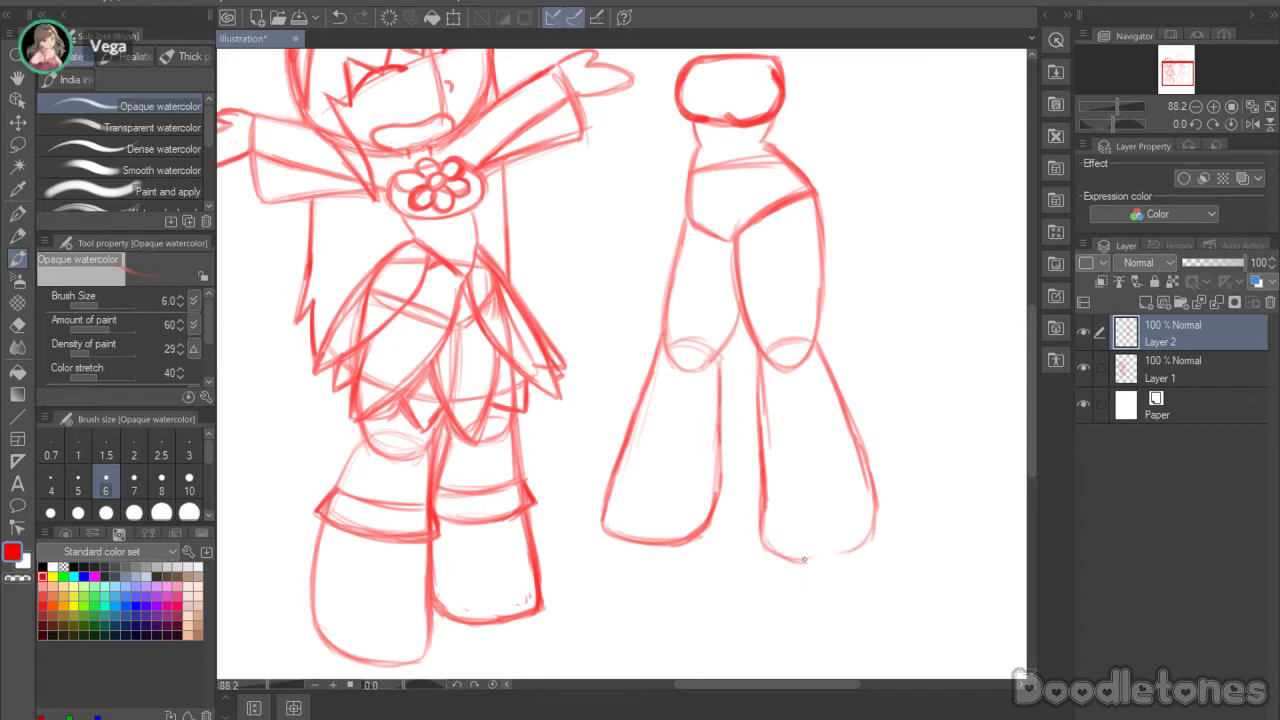
drag(764, 548, 826, 562)
drag(876, 502, 852, 550)
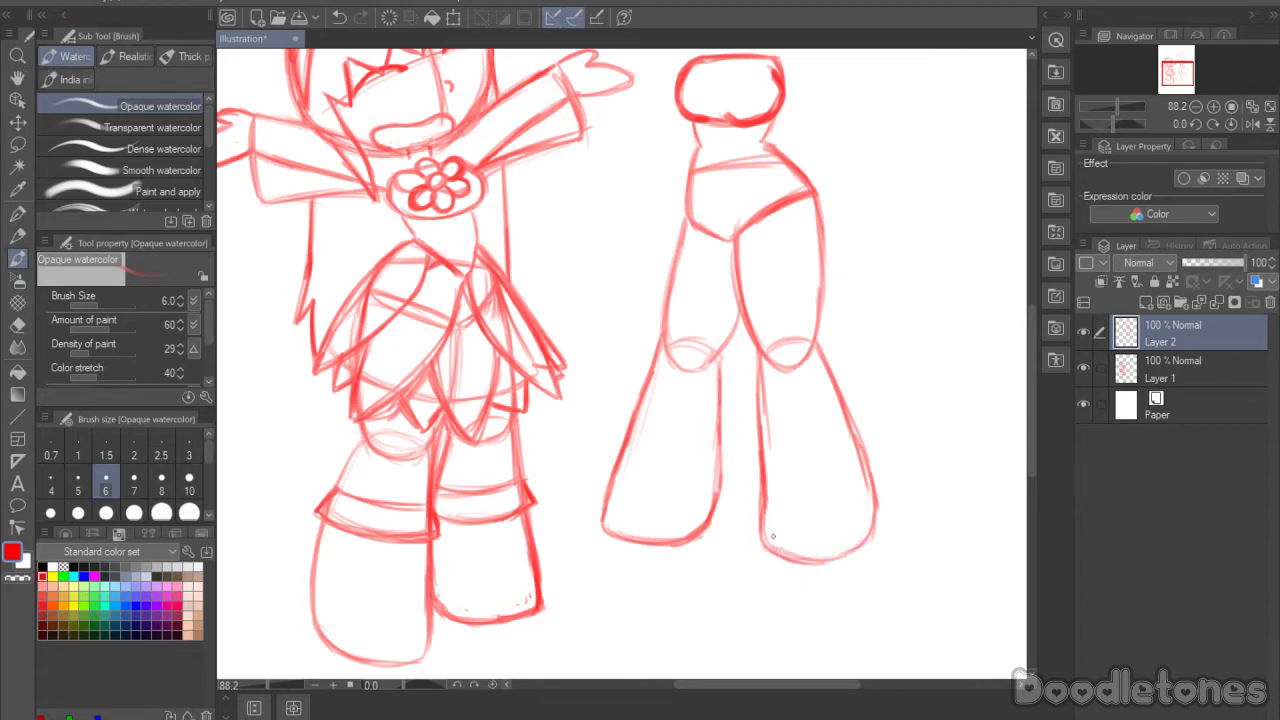
mouse_move(868, 493)
mouse_down()
mouse_move(865, 542)
mouse_move(865, 475)
mouse_move(859, 546)
mouse_move(831, 562)
mouse_up()
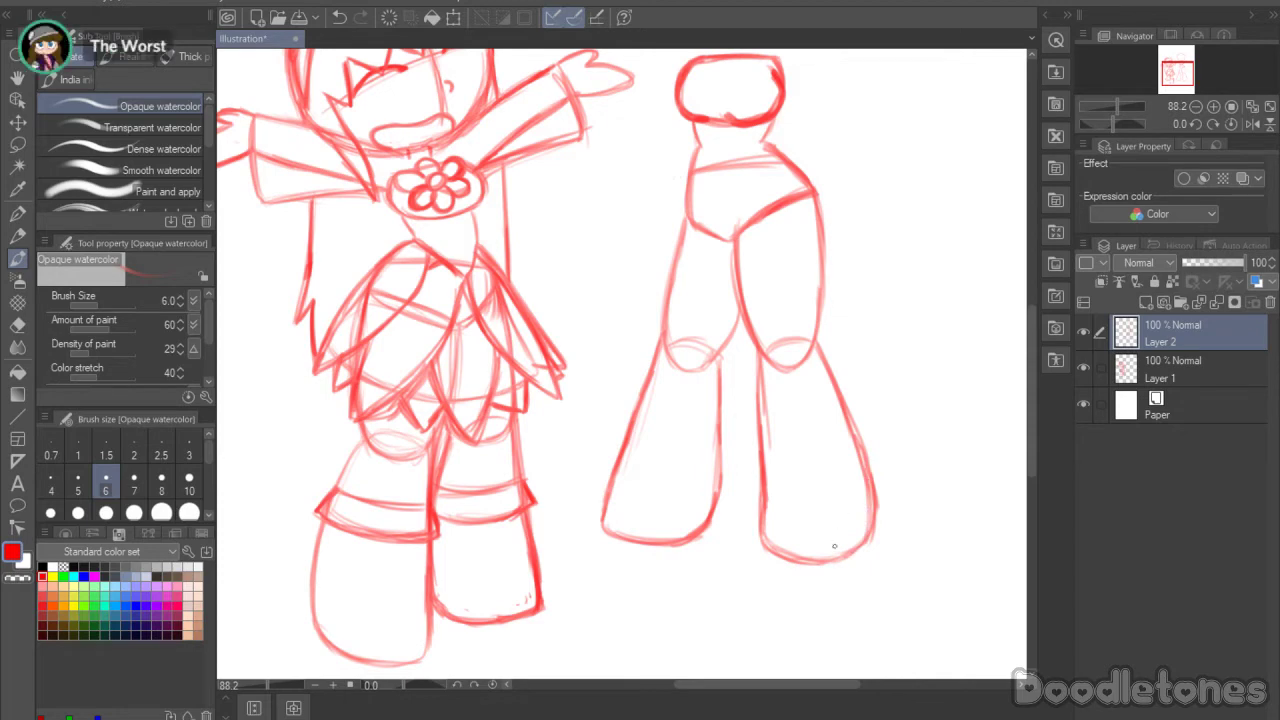
Step: Lasso the whole second figure and transform it: shift it lower and nearer the first character, enlarge it slightly and tilt it a little
scroll(834, 546, down, 3)
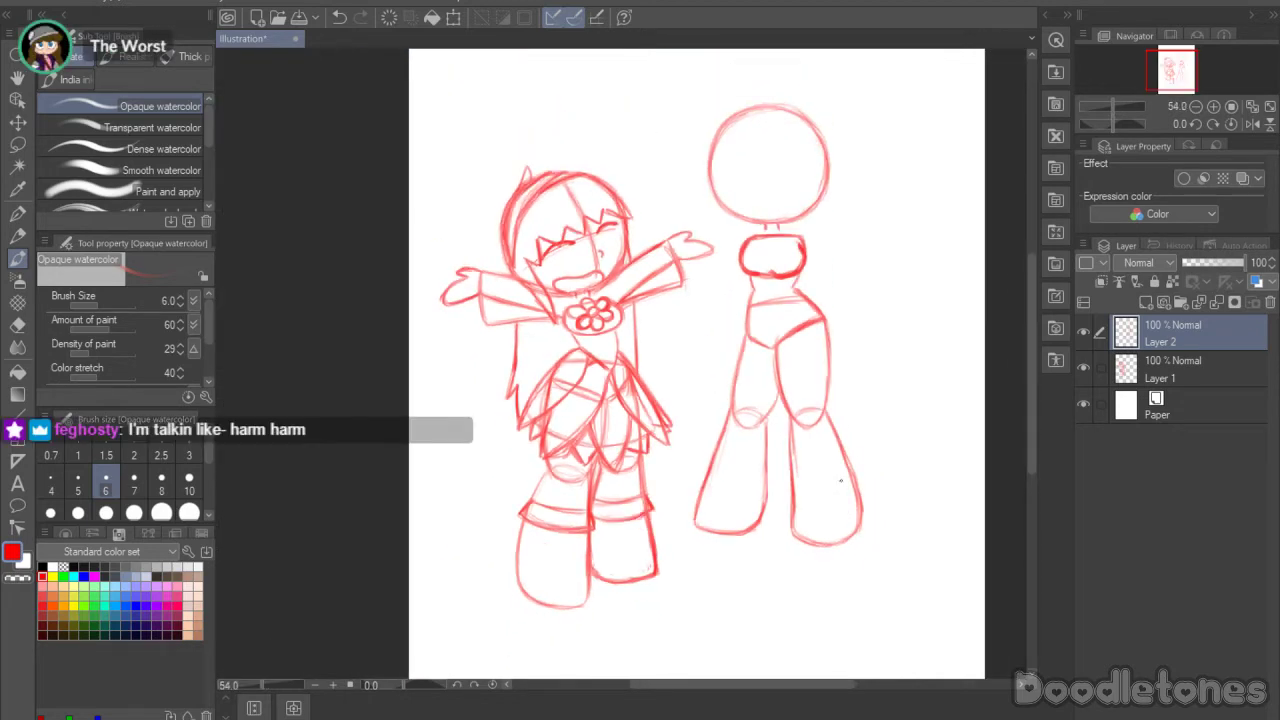
scroll(1029, 378, up, 2)
click(18, 144)
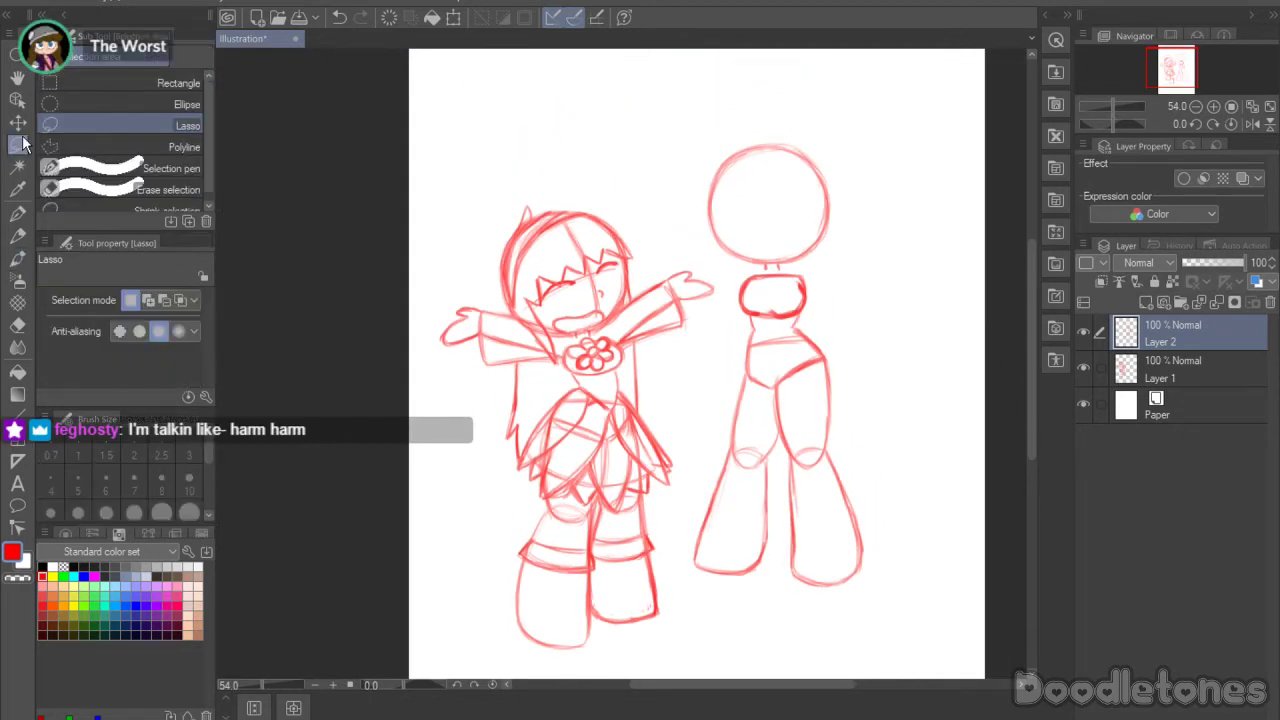
mouse_move(870, 385)
mouse_down()
mouse_move(920, 540)
mouse_move(759, 616)
mouse_move(677, 570)
mouse_move(729, 285)
mouse_move(690, 203)
mouse_move(852, 122)
mouse_move(926, 367)
mouse_up()
click(865, 655)
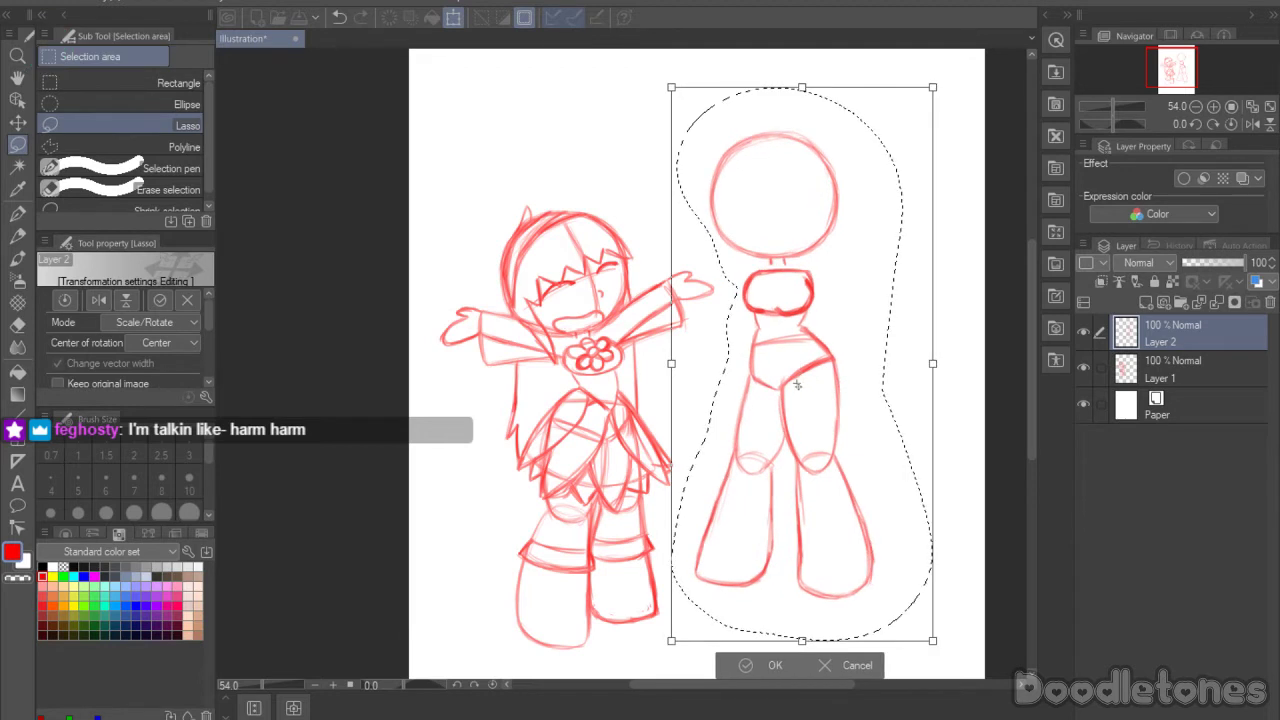
drag(798, 385, 794, 394)
drag(790, 313, 779, 353)
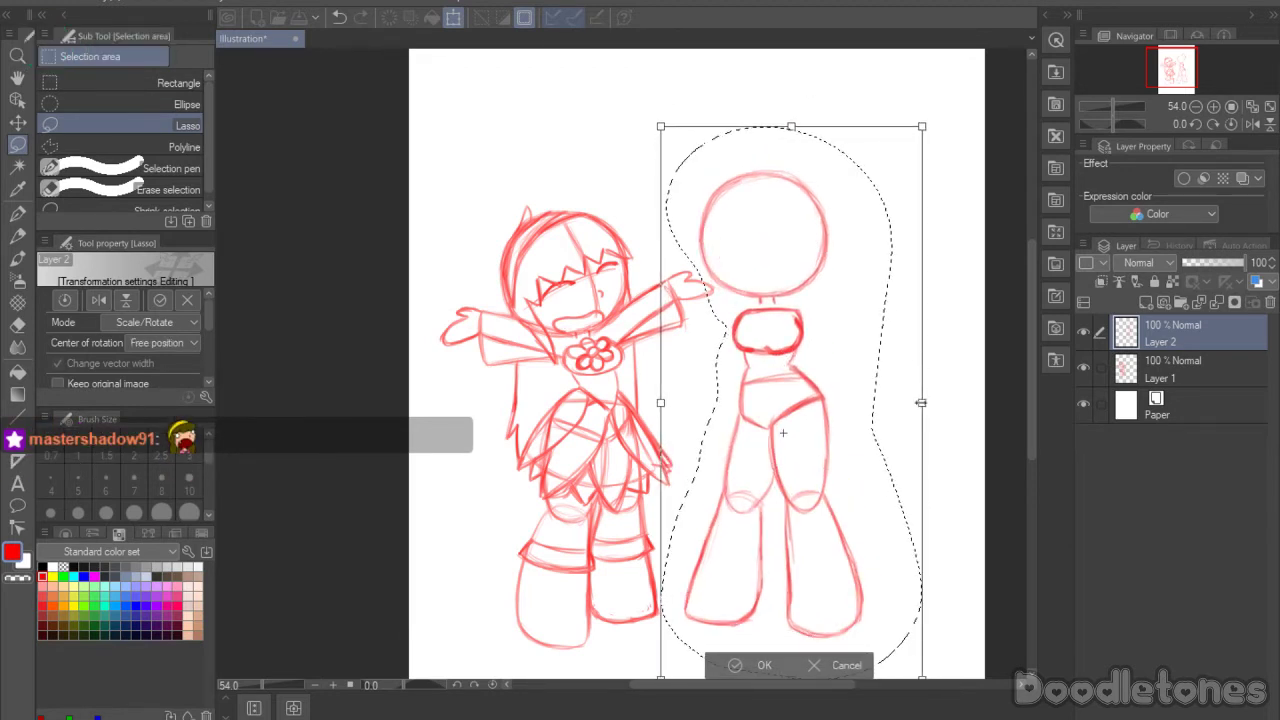
drag(921, 402, 925, 402)
drag(794, 455, 790, 449)
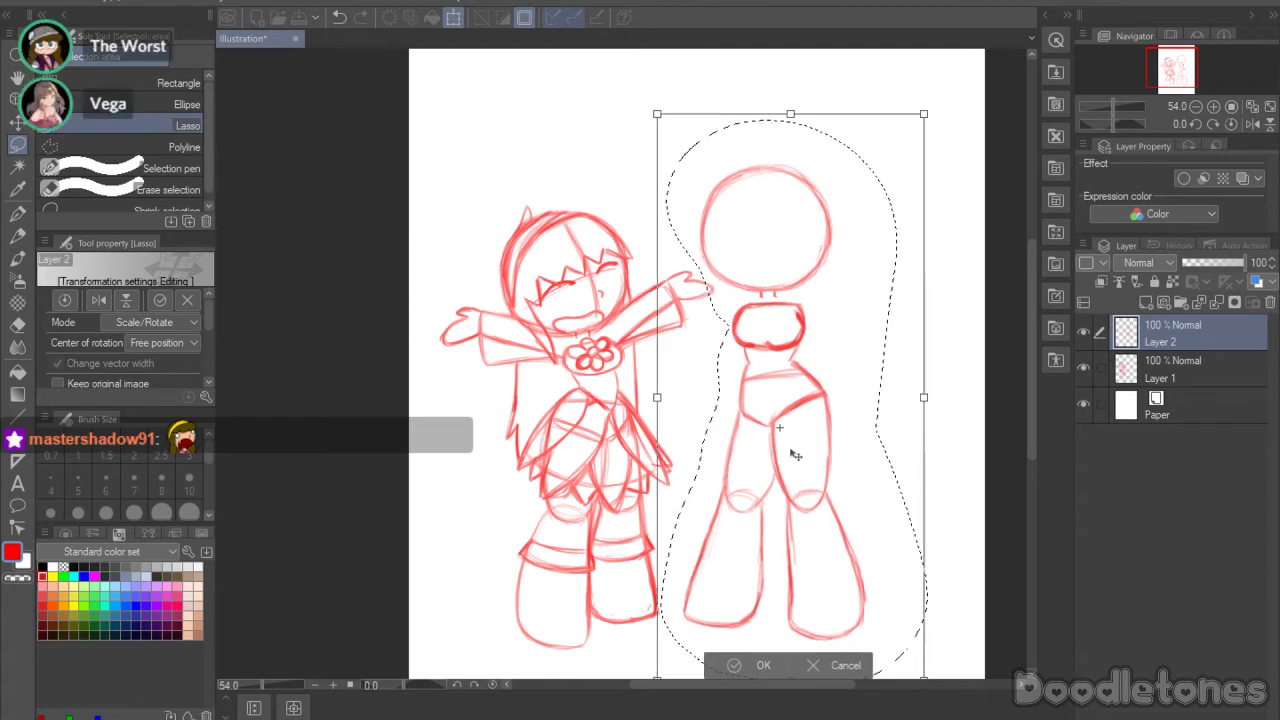
drag(943, 404, 936, 408)
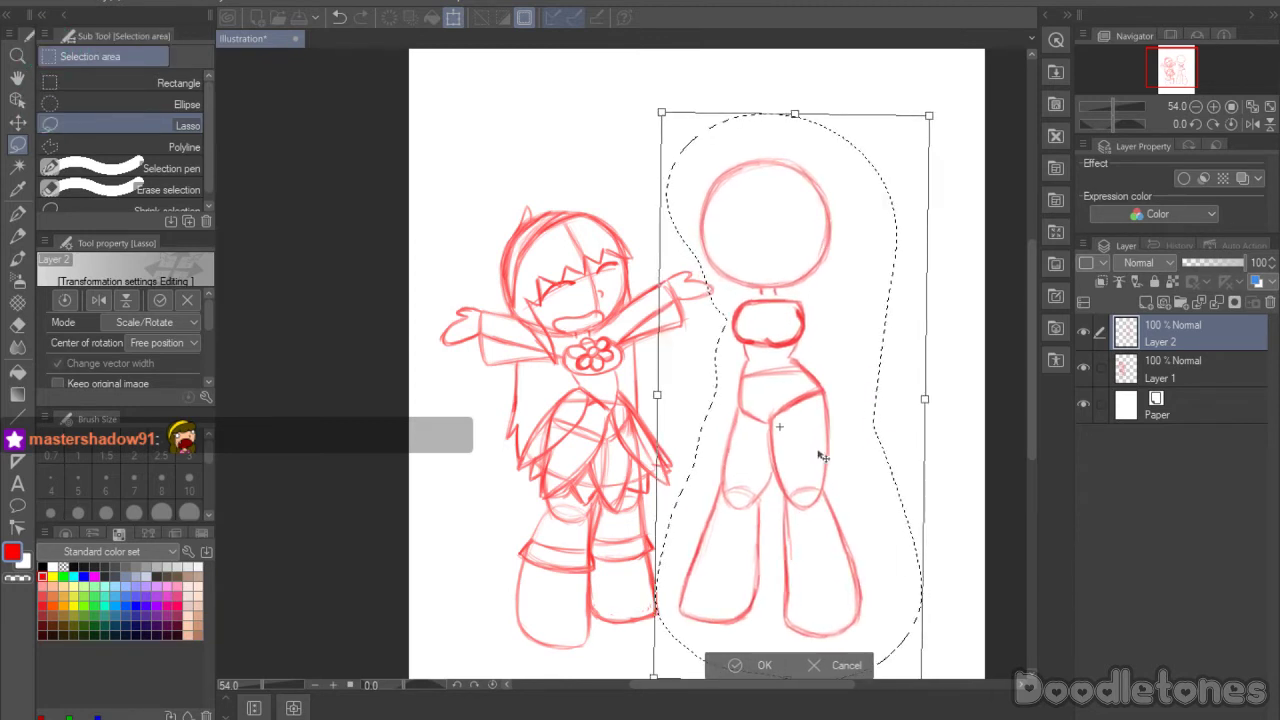
click(748, 666)
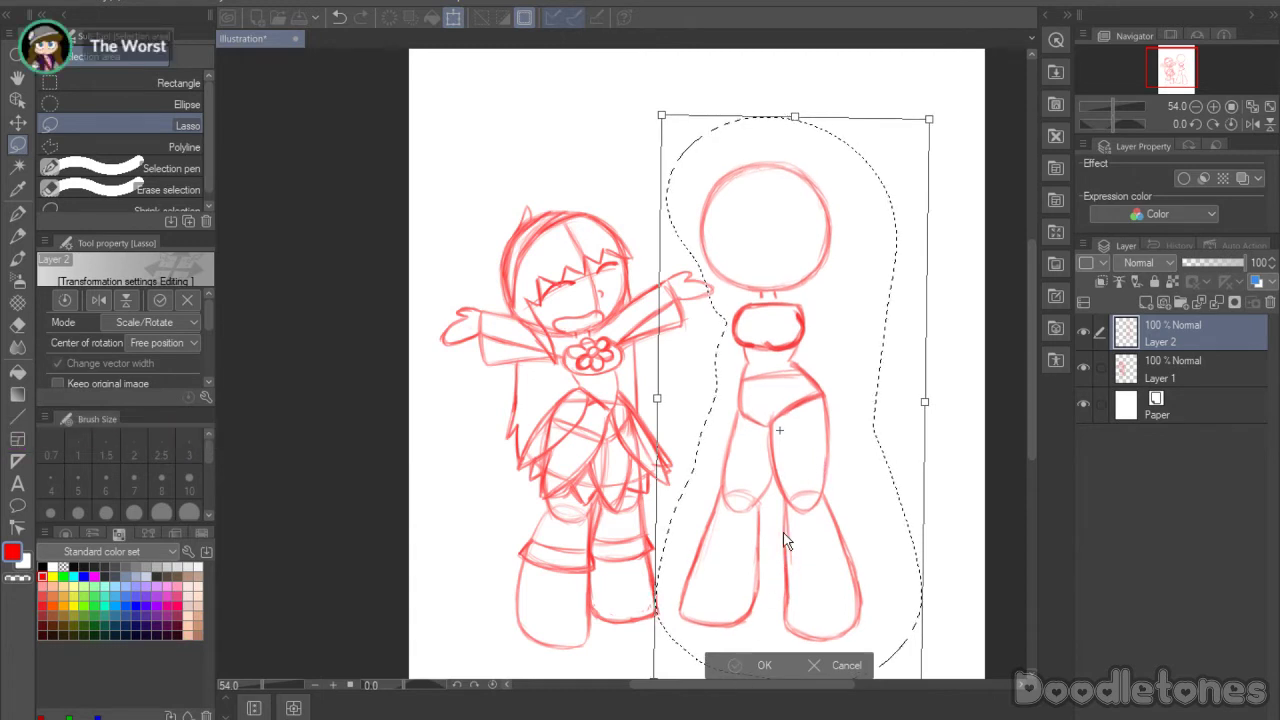
click(956, 331)
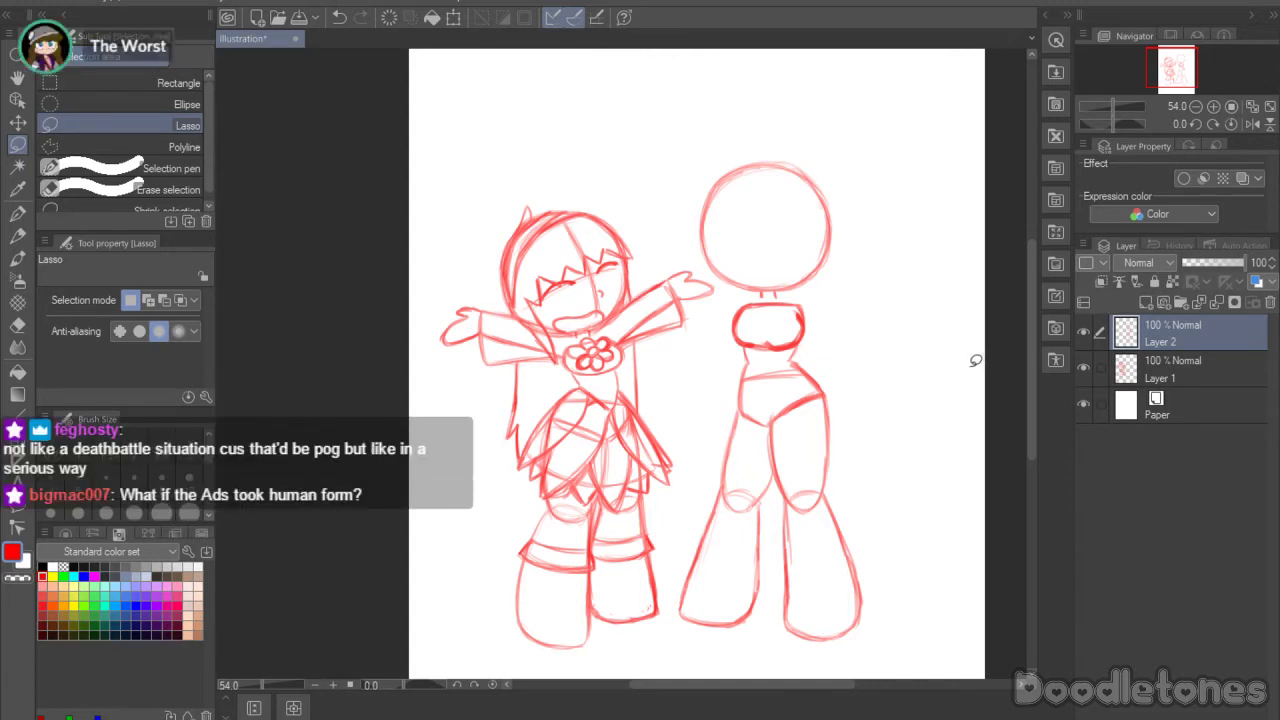
Step: Sketch the second figure's shoulders from the neck with the Opaque watercolor brush, running the far shoulder down into the upper arm
key(b)
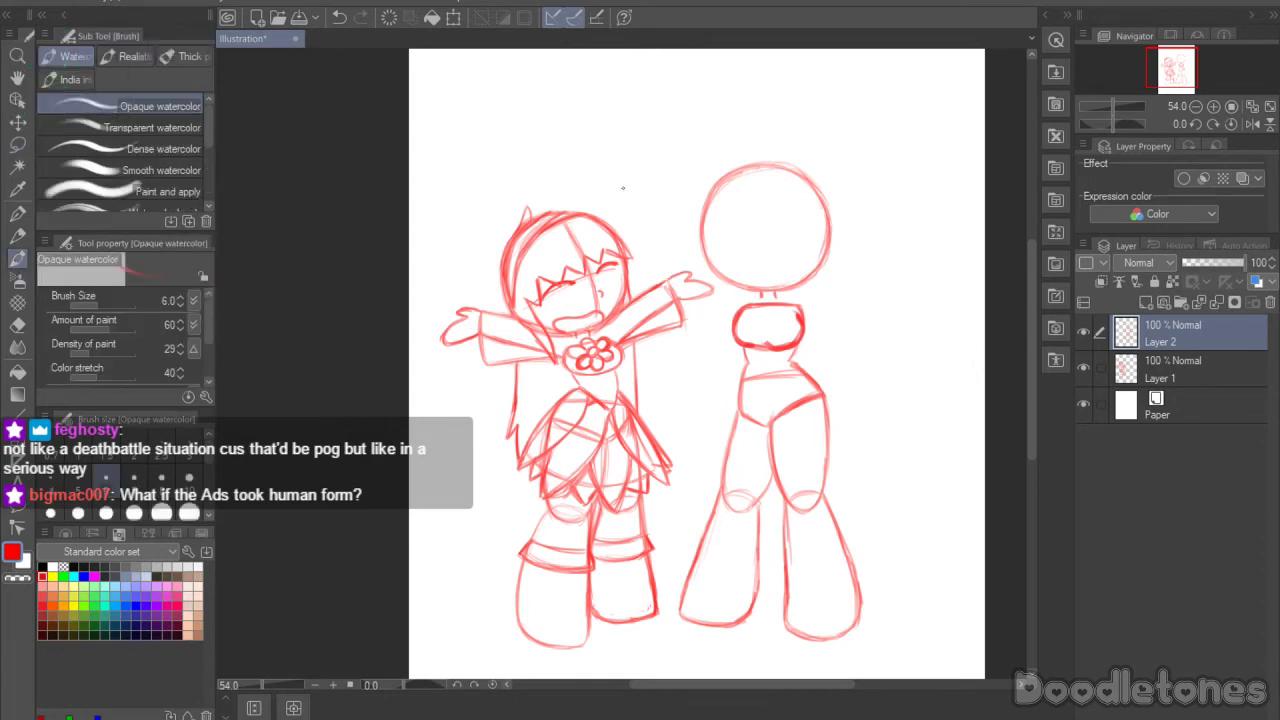
scroll(686, 191, up, 5)
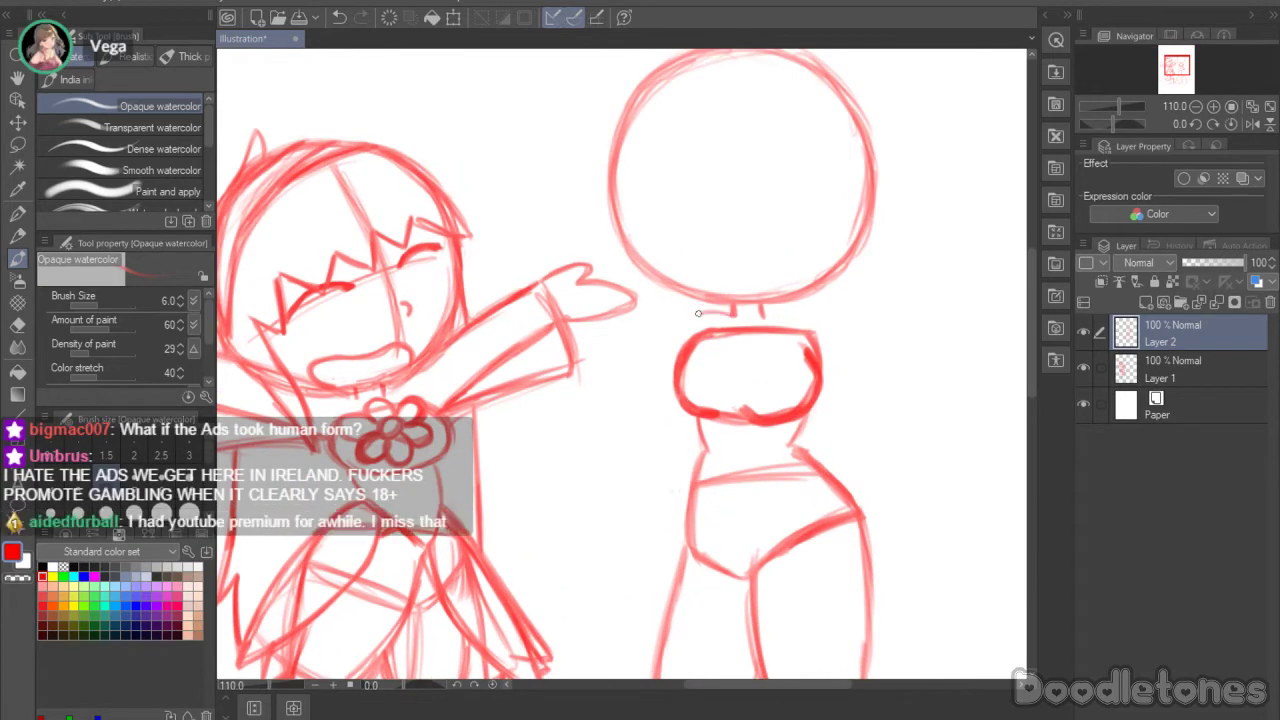
mouse_move(684, 334)
mouse_down()
mouse_move(732, 313)
mouse_move(683, 348)
mouse_up()
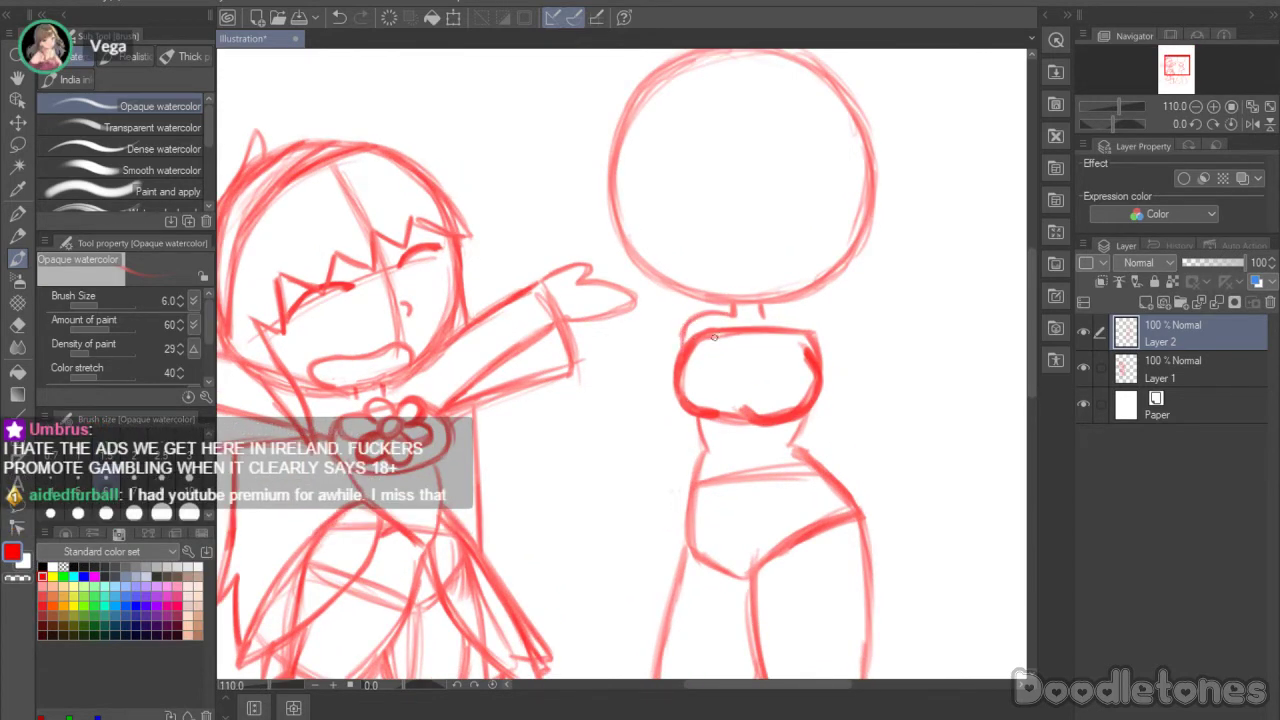
mouse_move(766, 314)
mouse_down()
mouse_move(812, 310)
mouse_move(836, 354)
mouse_move(834, 396)
mouse_up()
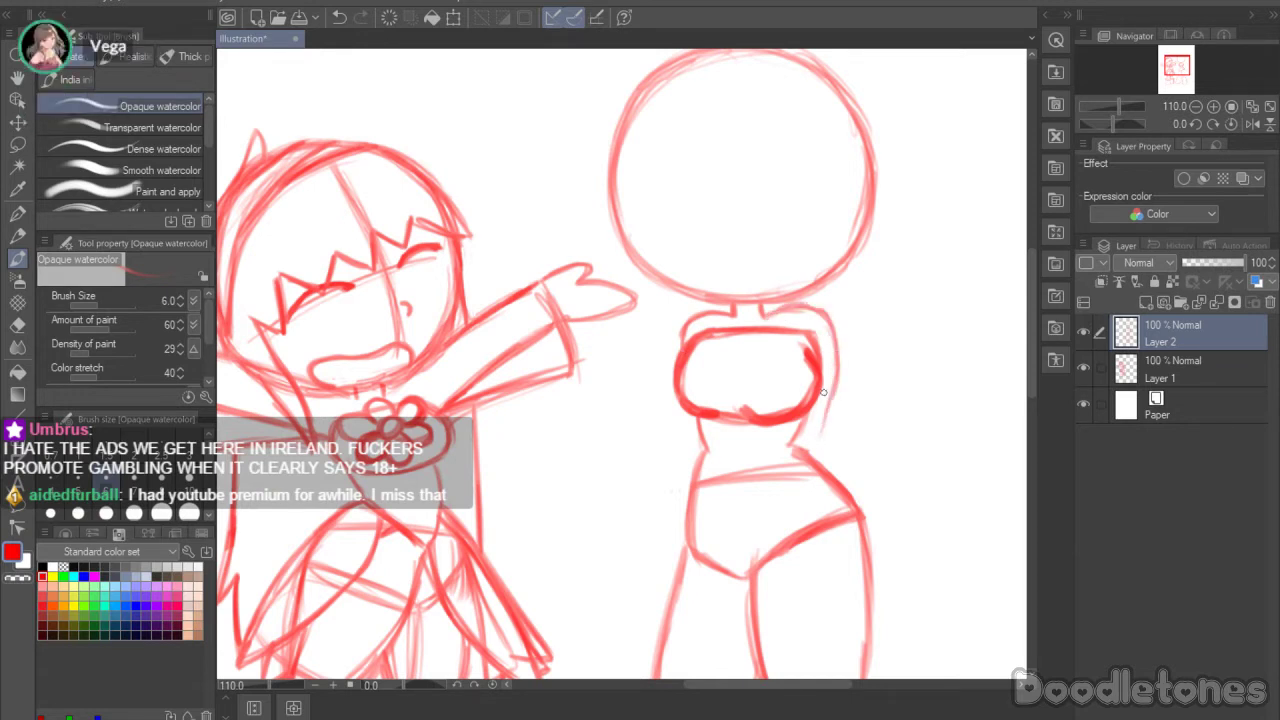
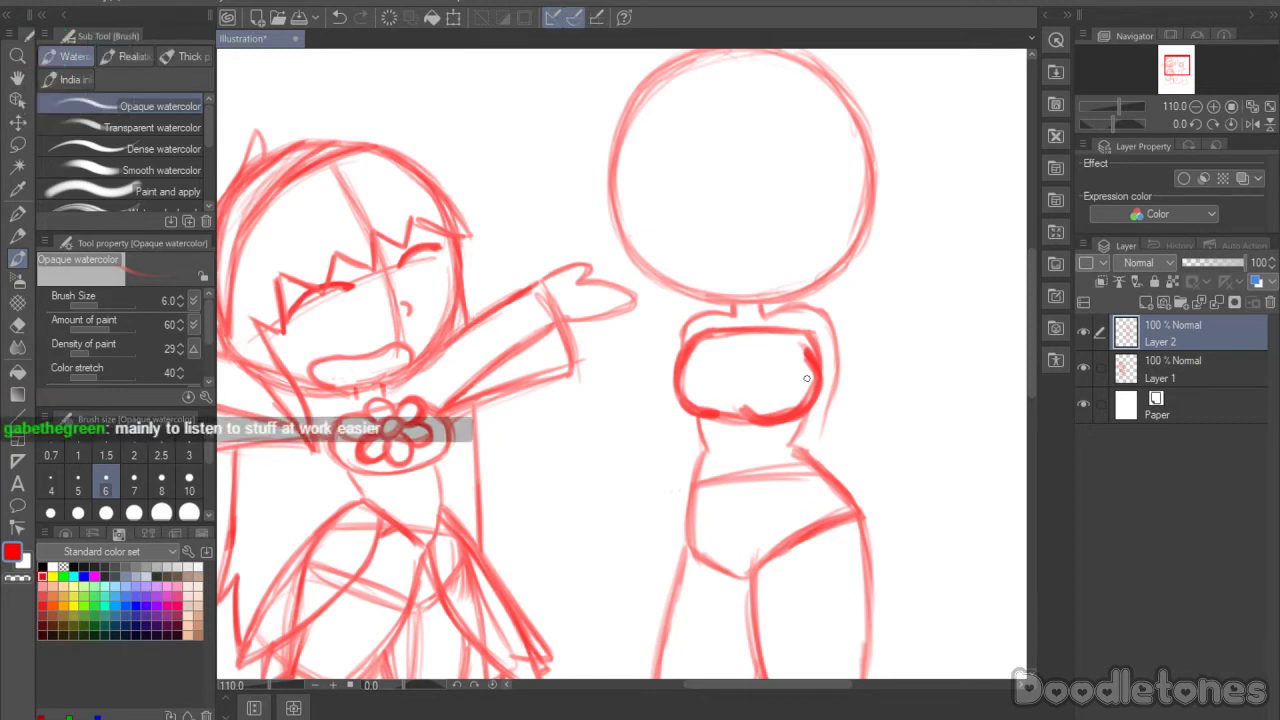
Step: Darken the outer line of the second figure's far upper arm with repeated strokes down to the elbow
drag(834, 342, 820, 421)
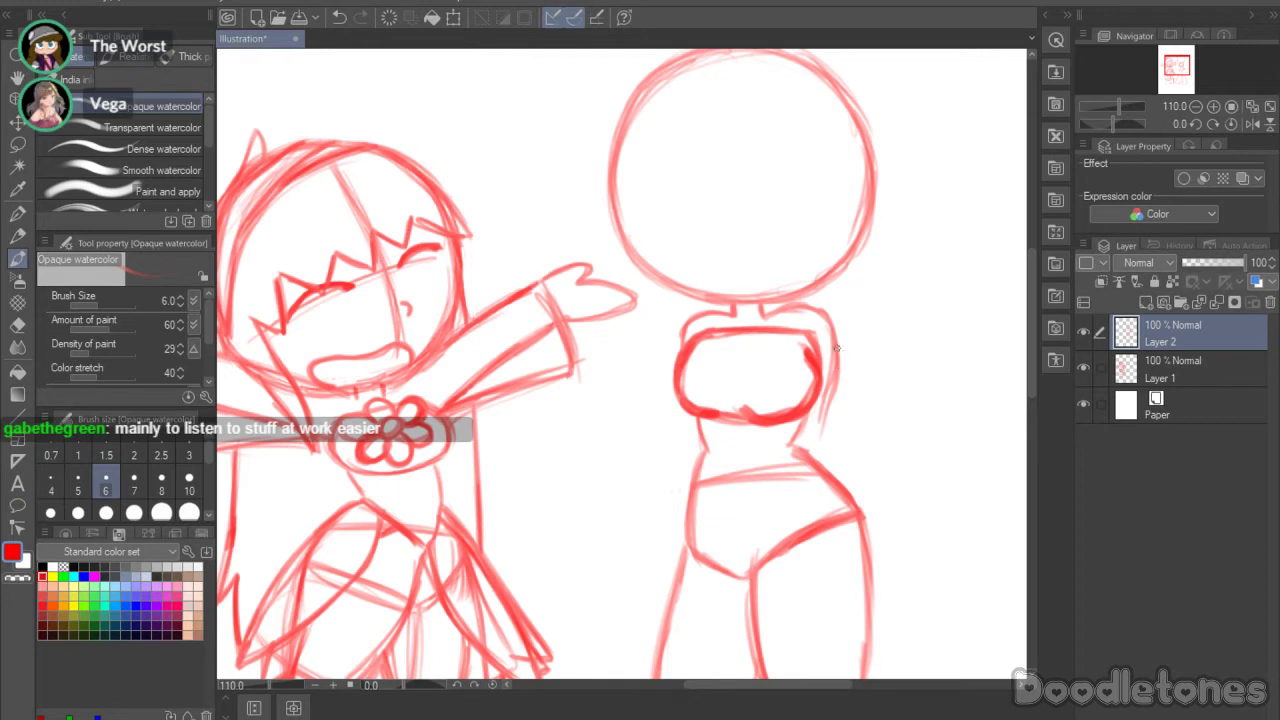
drag(837, 348, 822, 420)
drag(834, 351, 818, 426)
drag(834, 382, 817, 433)
drag(832, 358, 819, 436)
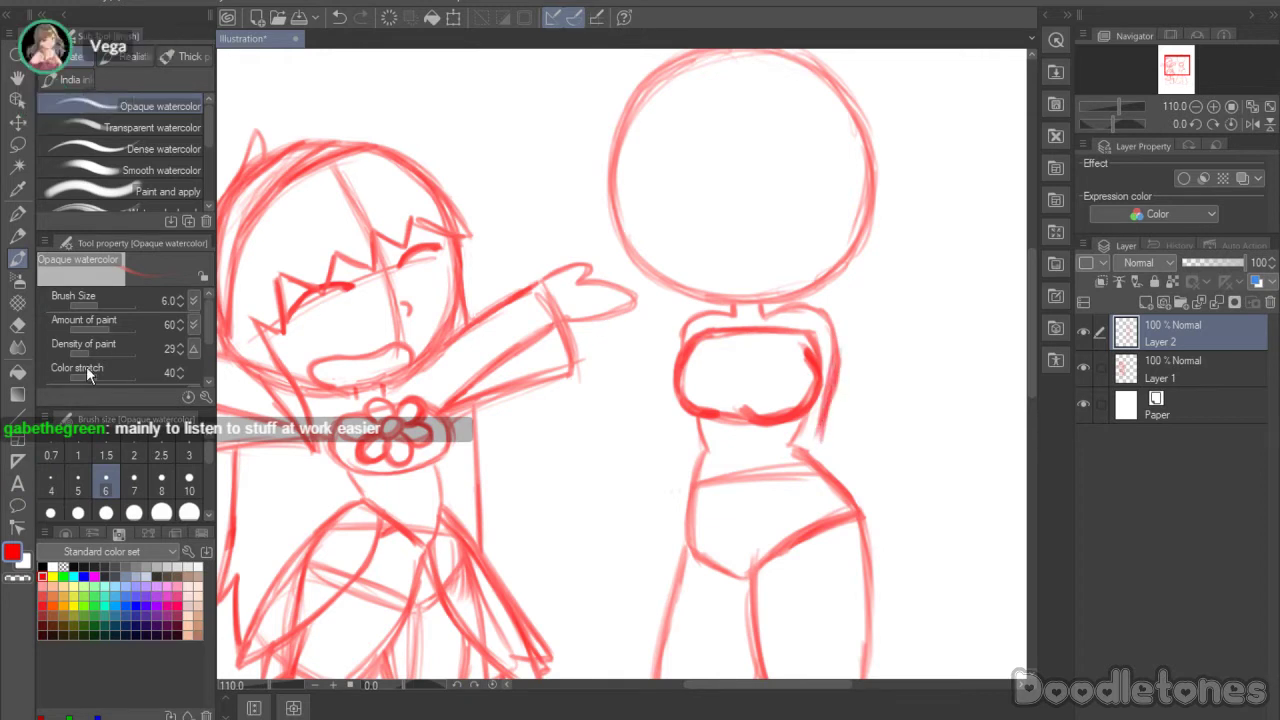
Step: Trim the edges of the thickened far arm line with the Hard eraser
key(e)
drag(844, 353, 832, 410)
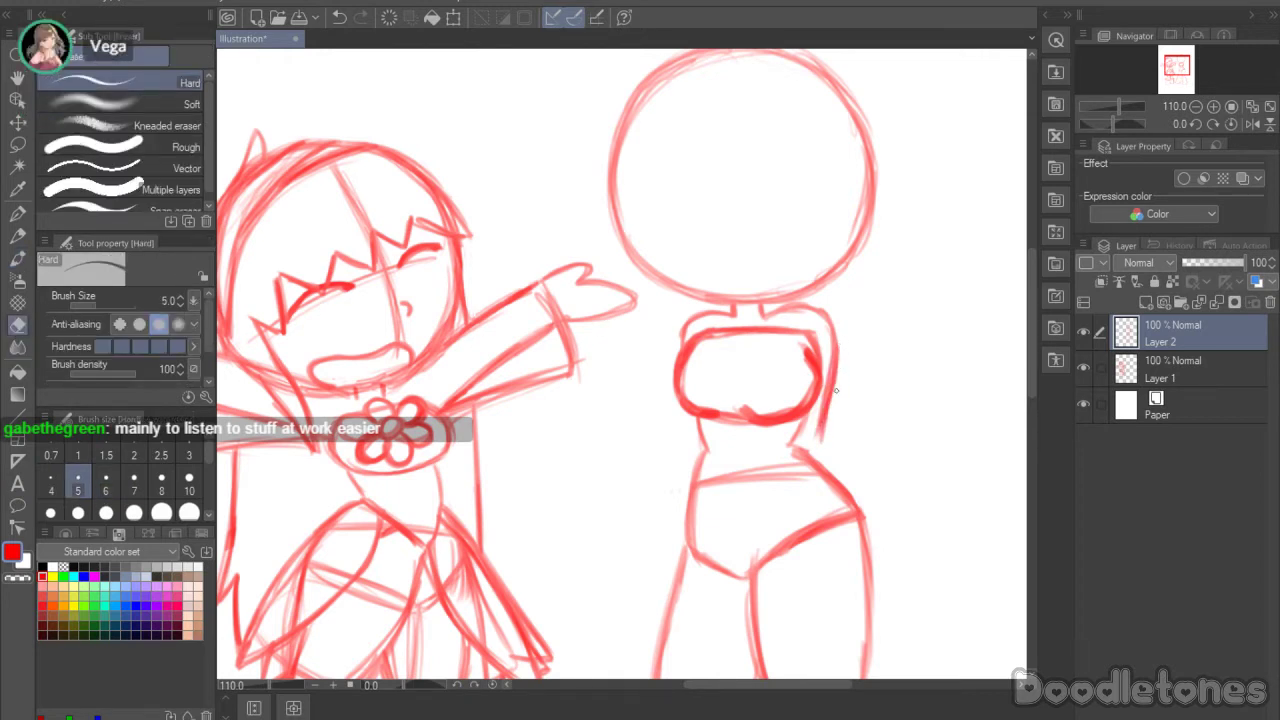
drag(828, 354, 820, 405)
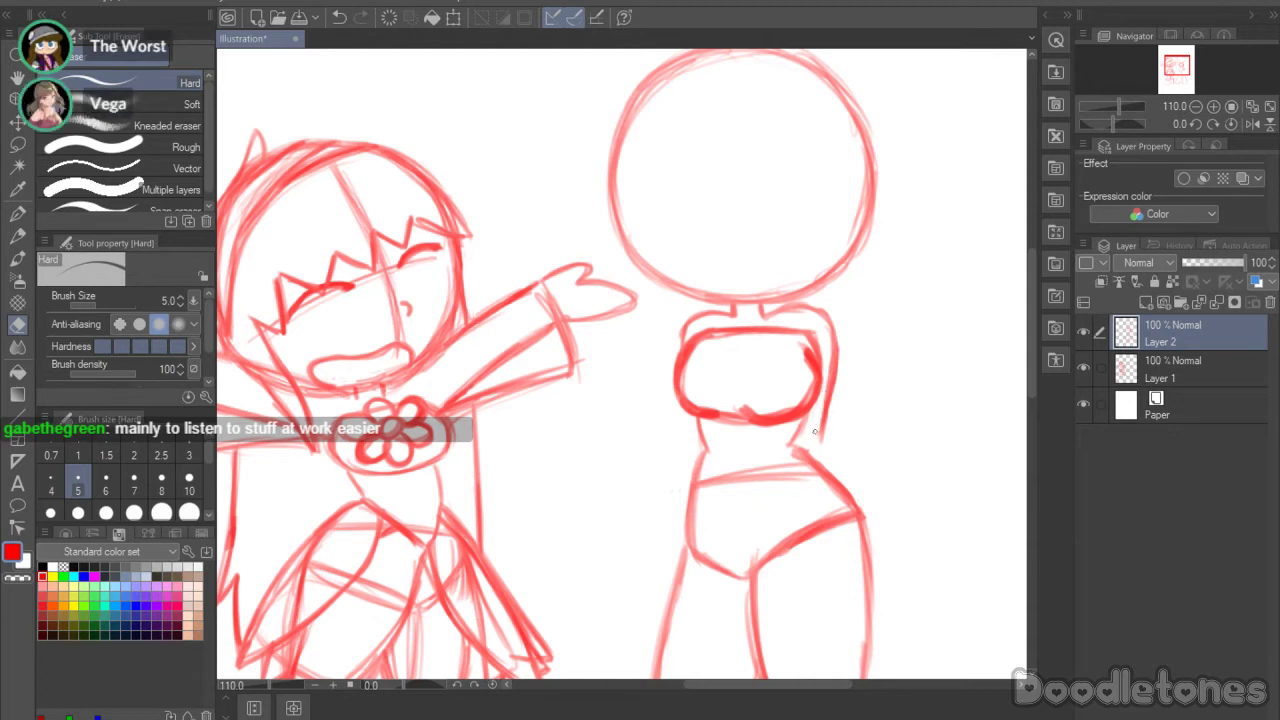
Step: Redraw the far arm line, then sketch the forearm crossing below the chest and the bent arm nearer the first character
click(20, 258)
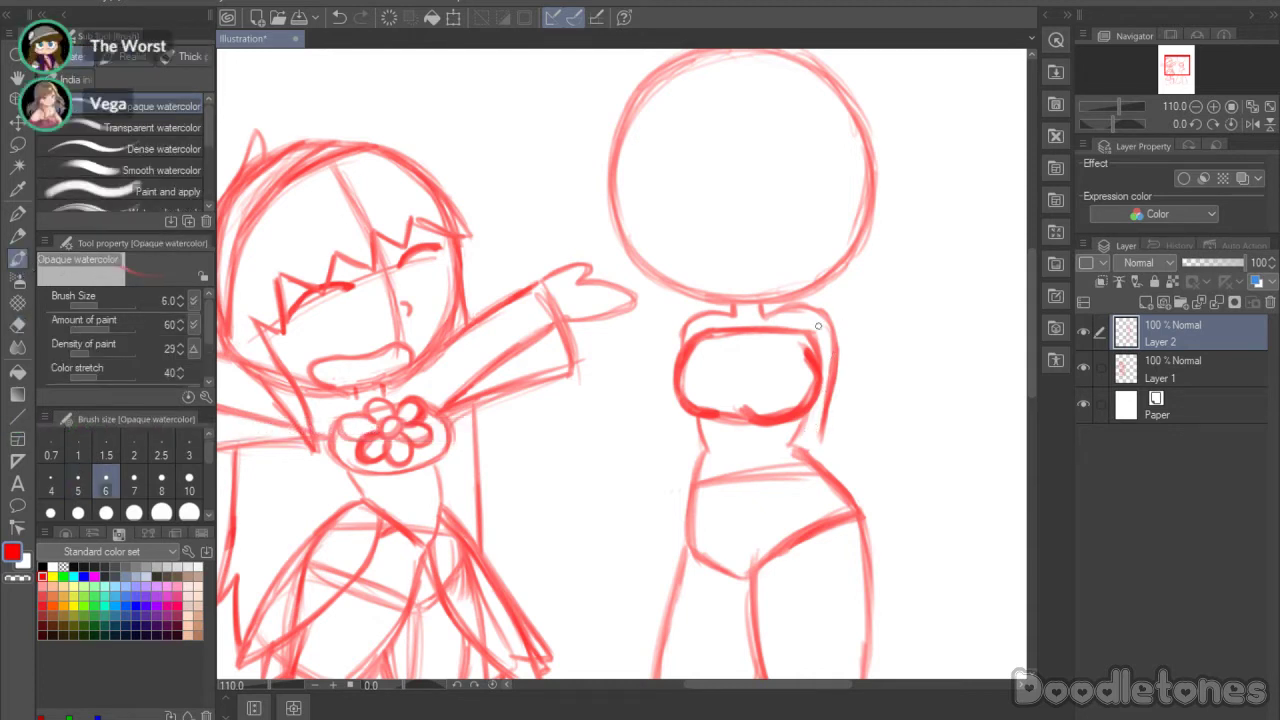
drag(833, 338, 815, 438)
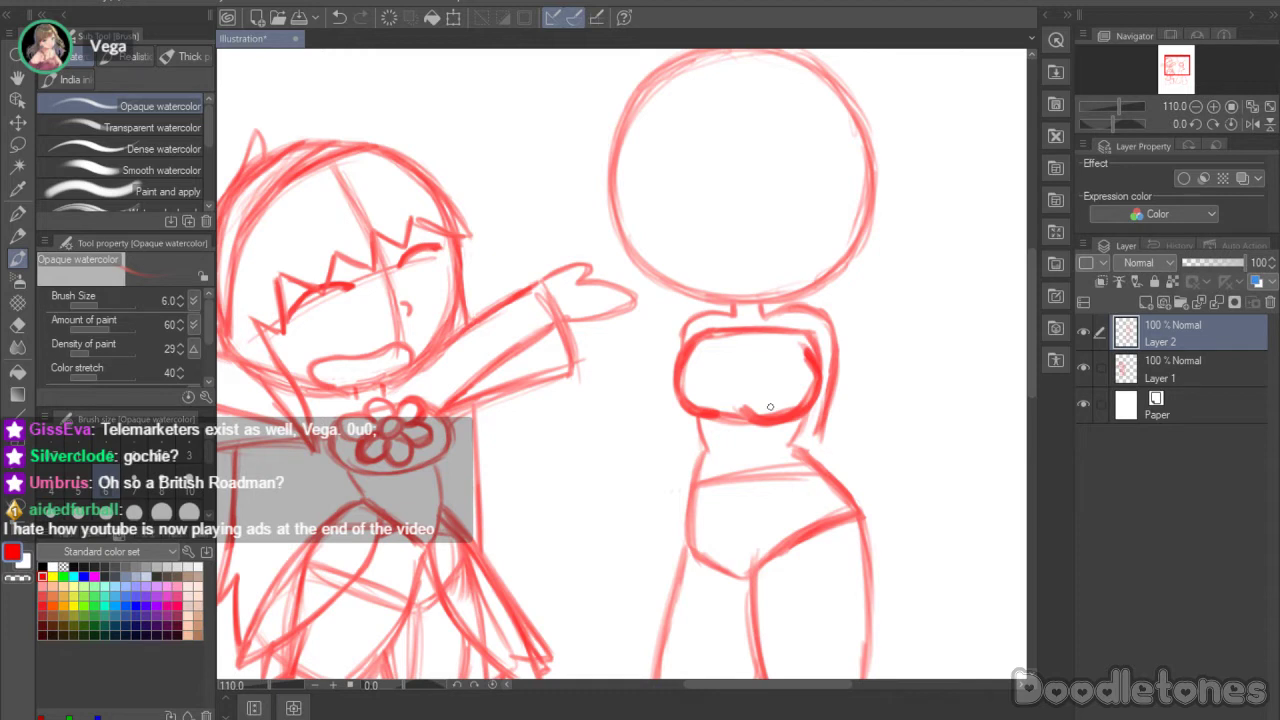
mouse_move(698, 418)
mouse_down()
mouse_move(763, 446)
mouse_move(736, 436)
mouse_move(808, 444)
mouse_move(727, 423)
mouse_move(811, 438)
mouse_move(829, 366)
mouse_up()
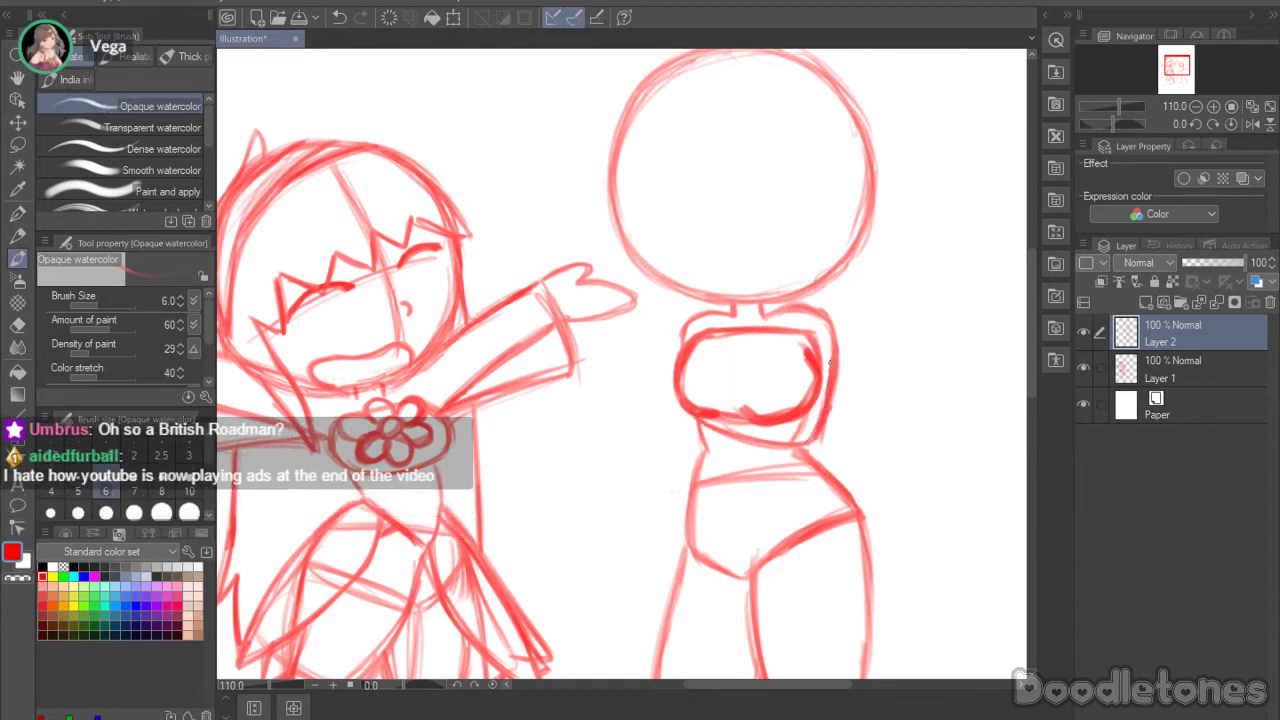
mouse_move(682, 346)
mouse_down()
mouse_move(677, 434)
mouse_move(670, 423)
mouse_move(704, 446)
mouse_up()
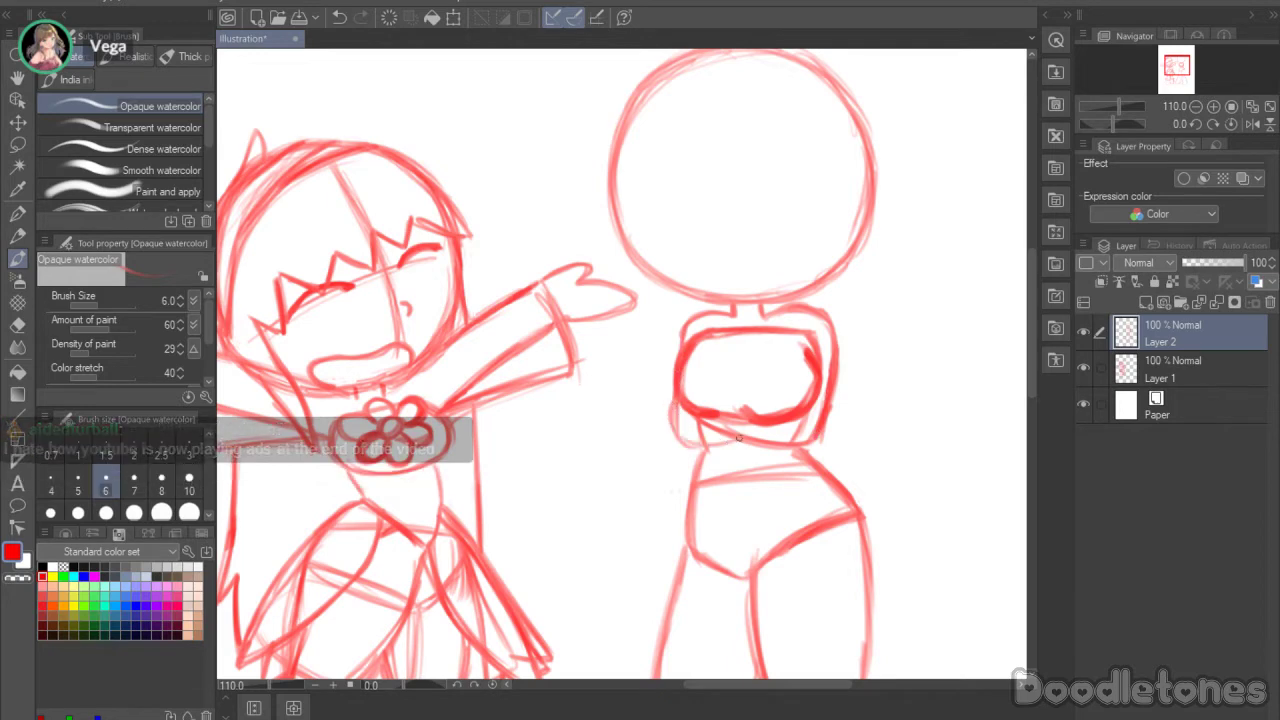
Step: Draw a slightly curved vertical guideline down the second figure's face, off-centre toward the first character
mouse_move(1031, 318)
mouse_down()
mouse_move(1029, 333)
mouse_move(1027, 277)
mouse_up()
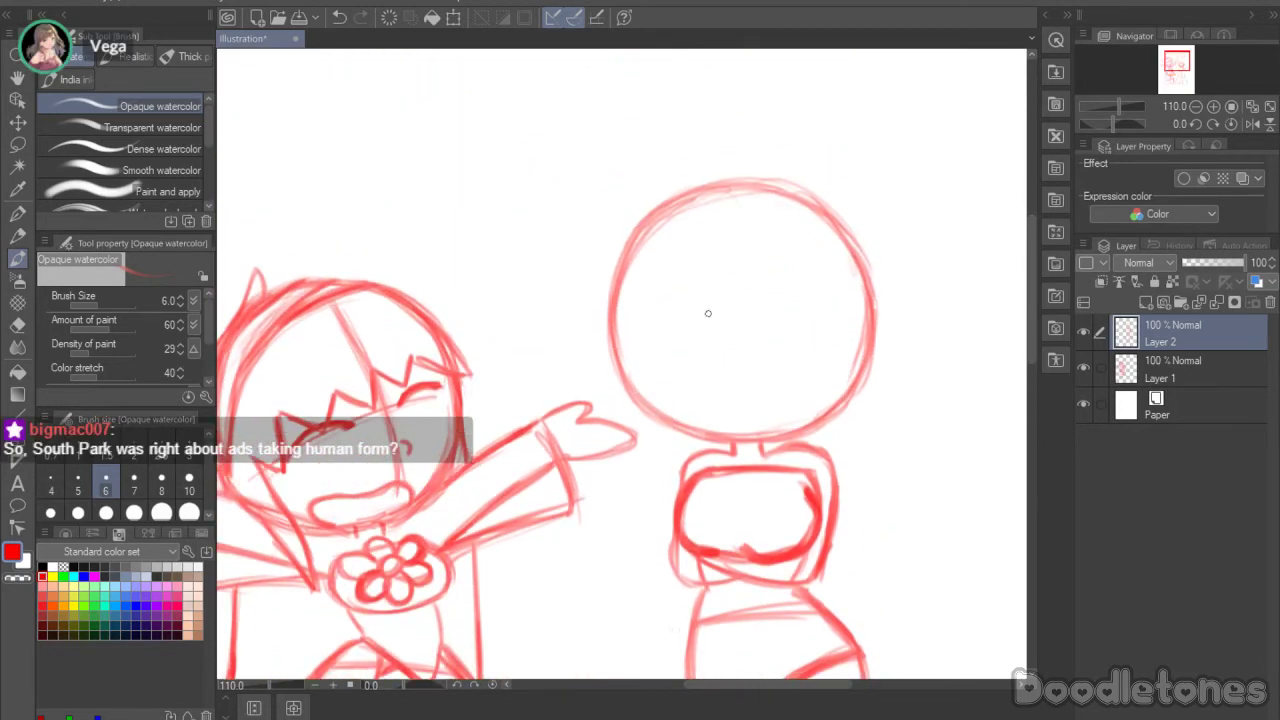
drag(708, 216, 713, 410)
key(ctrl+z)
drag(727, 222, 700, 414)
key(ctrl+z)
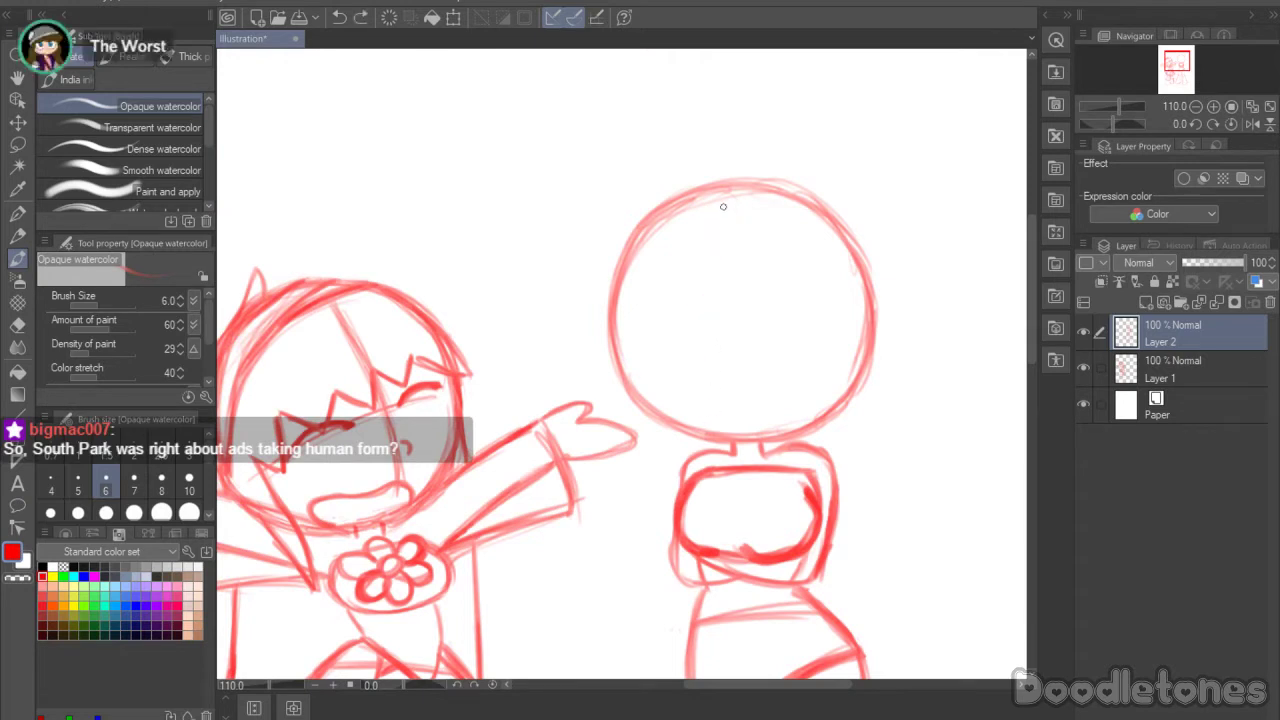
drag(714, 216, 702, 412)
drag(633, 360, 823, 369)
key(ctrl+z)
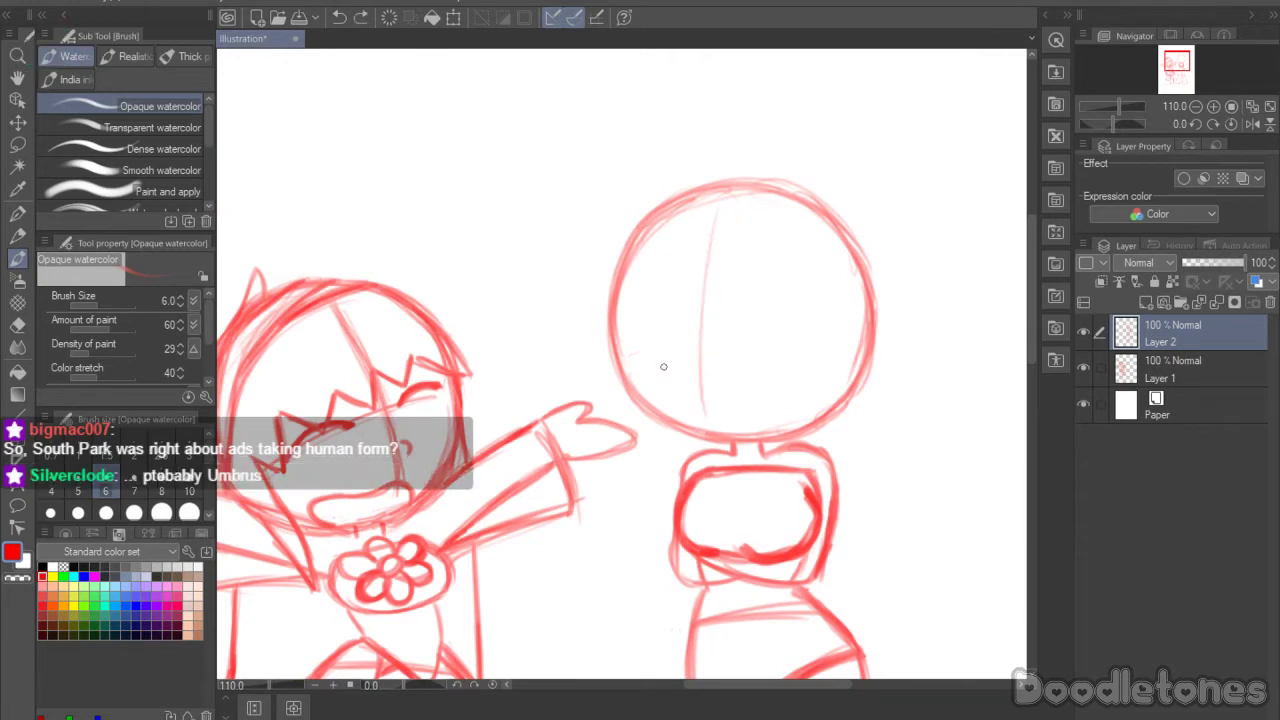
drag(638, 352, 806, 363)
key(ctrl+z)
drag(632, 353, 823, 367)
key(ctrl+z)
key(ctrl+z)
Step: Draw an arched horizontal eye guideline across the lower half of the second figure's face and darken the vertical guideline
drag(632, 352, 808, 365)
drag(708, 348, 840, 378)
key(ctrl+z)
mouse_move(640, 356)
mouse_down()
mouse_move(703, 343)
mouse_move(825, 365)
mouse_up()
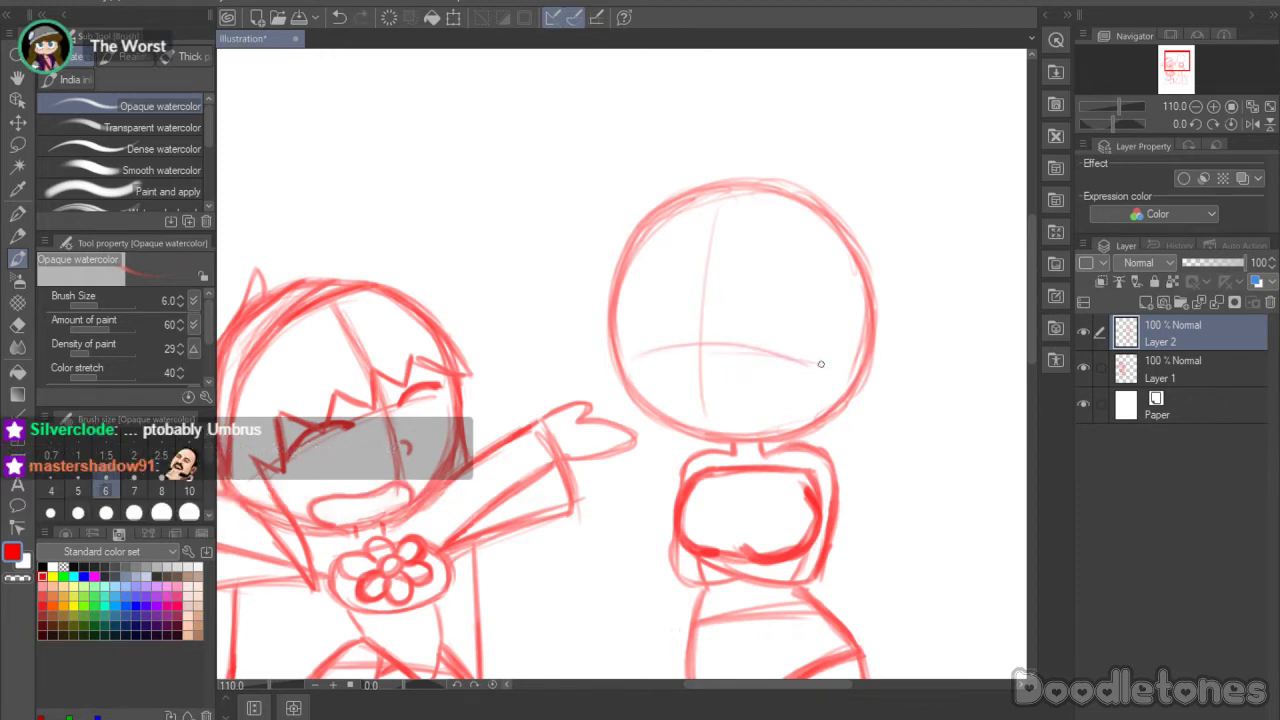
drag(681, 347, 794, 354)
mouse_move(632, 355)
mouse_down()
mouse_move(686, 346)
mouse_move(816, 367)
mouse_up()
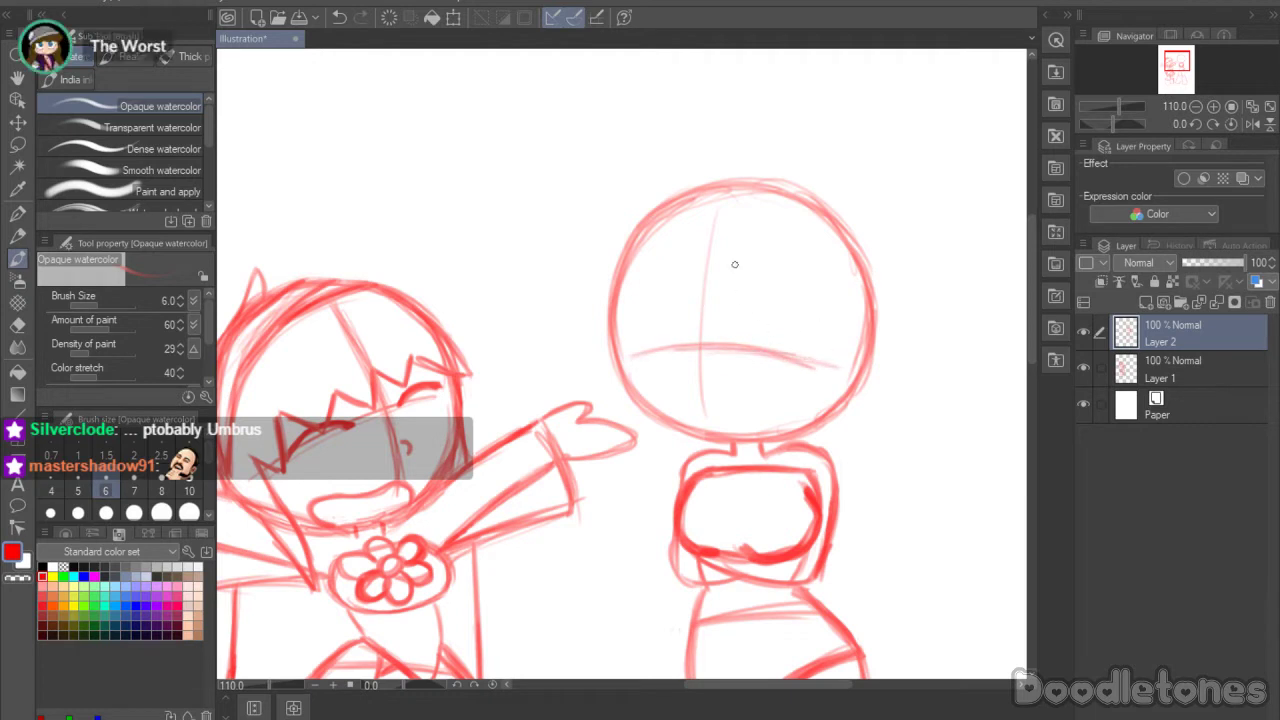
drag(715, 206, 705, 414)
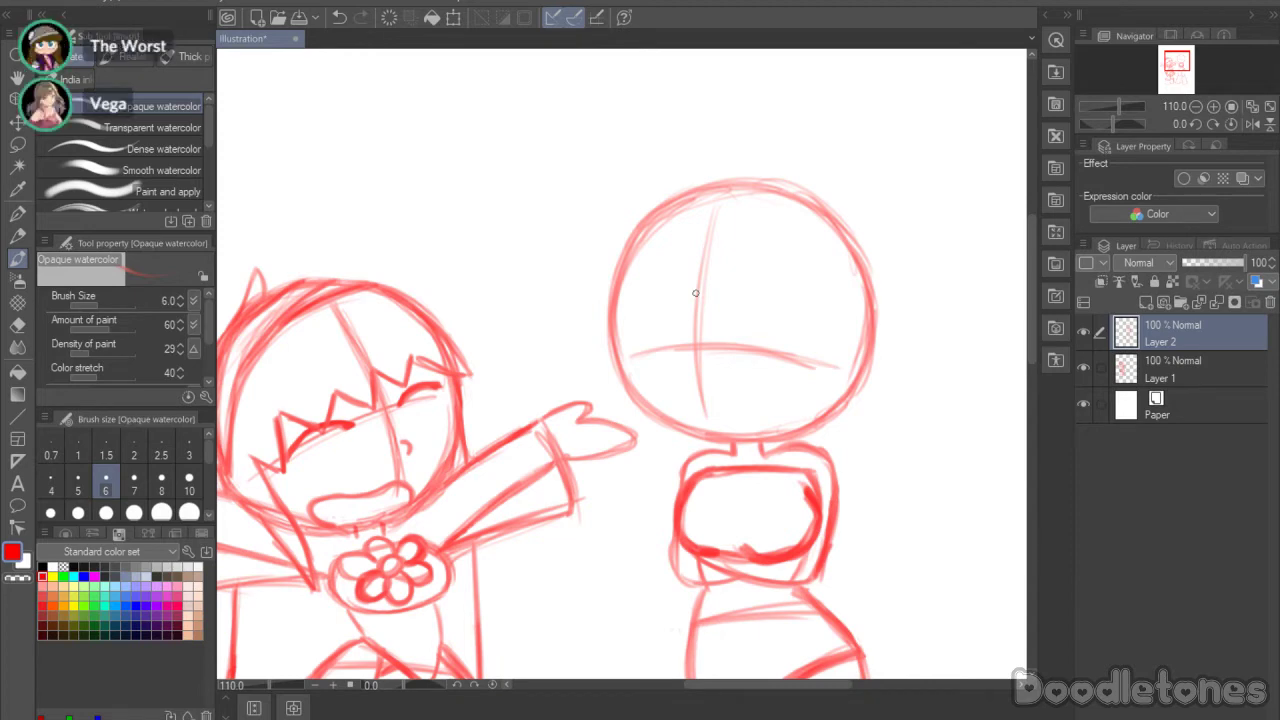
mouse_move(1030, 278)
mouse_down()
mouse_move(1030, 413)
mouse_move(1041, 296)
mouse_move(1039, 309)
mouse_up()
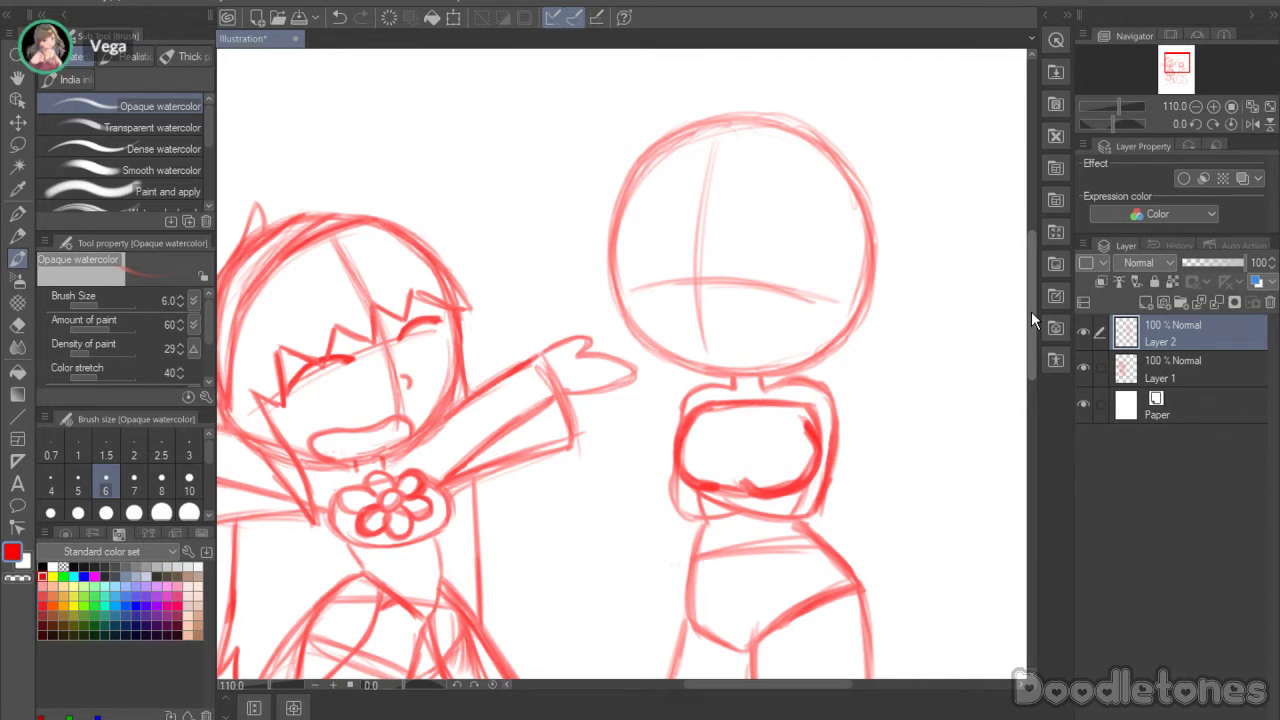
mouse_move(631, 292)
mouse_down()
mouse_move(682, 278)
mouse_move(633, 274)
mouse_up()
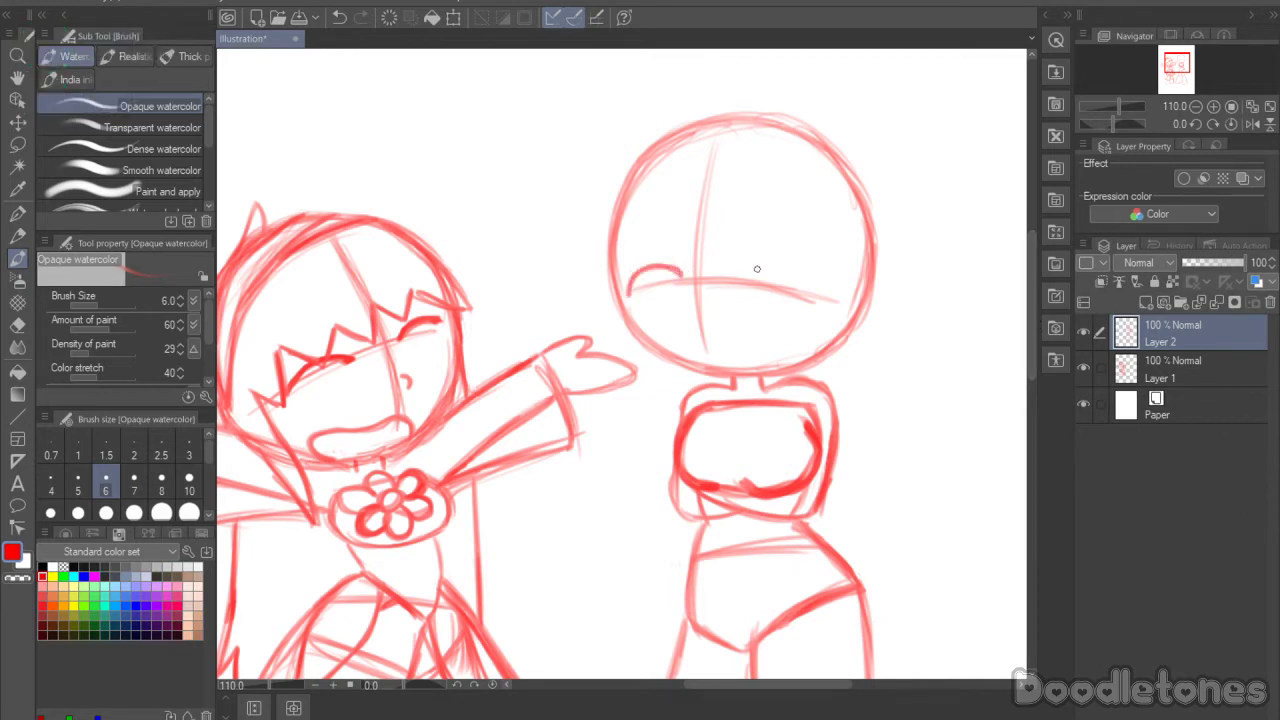
mouse_move(716, 276)
mouse_down()
mouse_move(782, 277)
mouse_move(745, 262)
mouse_move(783, 281)
mouse_up()
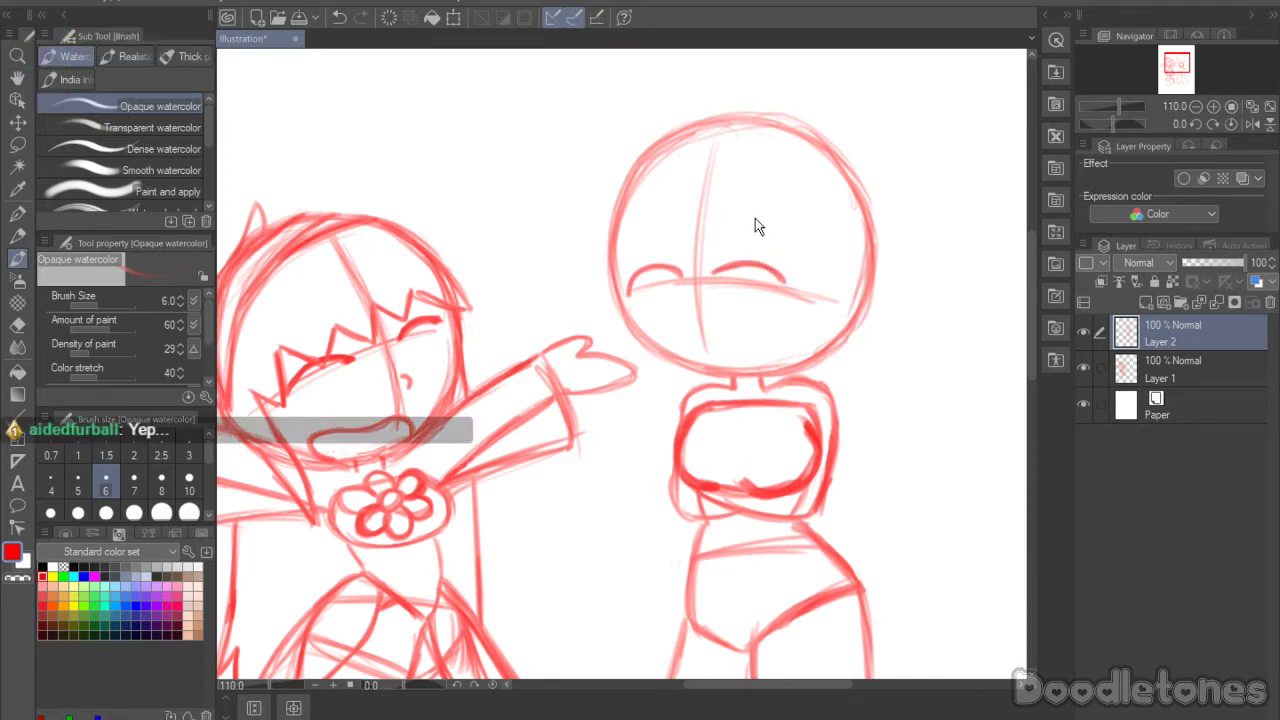
key(ctrl+z)
key(ctrl+z)
key(ctrl+z)
key(ctrl+z)
Step: Draw two closed eyes as bold upward arcs along the second figure's horizontal face guideline
mouse_move(671, 271)
mouse_down()
mouse_move(631, 290)
mouse_move(682, 270)
mouse_move(629, 291)
mouse_move(684, 270)
mouse_move(784, 270)
mouse_up()
mouse_move(784, 270)
mouse_down()
mouse_move(741, 266)
mouse_move(788, 276)
mouse_up()
key(ctrl+z)
key(ctrl+z)
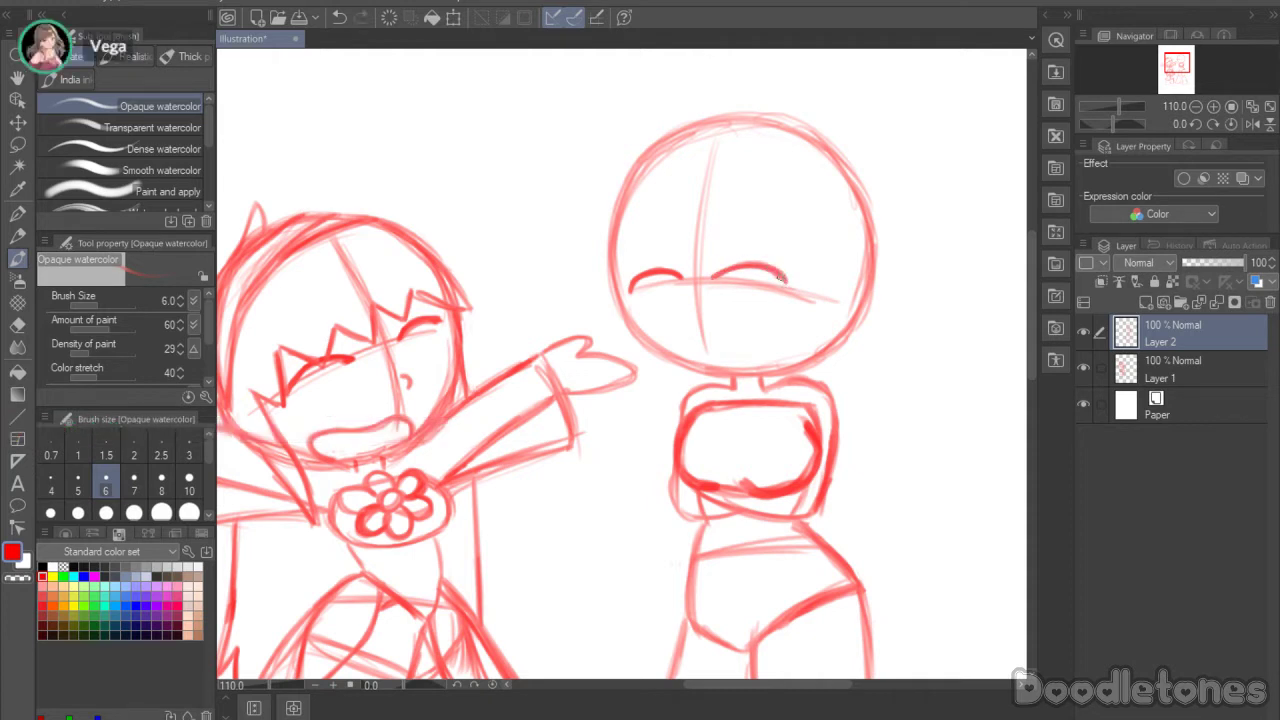
Step: Add a small curved nose mark and a short smirking mouth line below the second figure's eyes
mouse_move(683, 310)
mouse_down()
mouse_move(739, 347)
mouse_move(729, 355)
mouse_move(763, 335)
mouse_up()
key(ctrl+z)
key(ctrl+z)
Step: Sketch a jagged fringe across the second figure's forehead and a long side strand running down past the cheek
mouse_move(1031, 283)
mouse_down()
mouse_move(1030, 305)
mouse_move(1033, 264)
mouse_up()
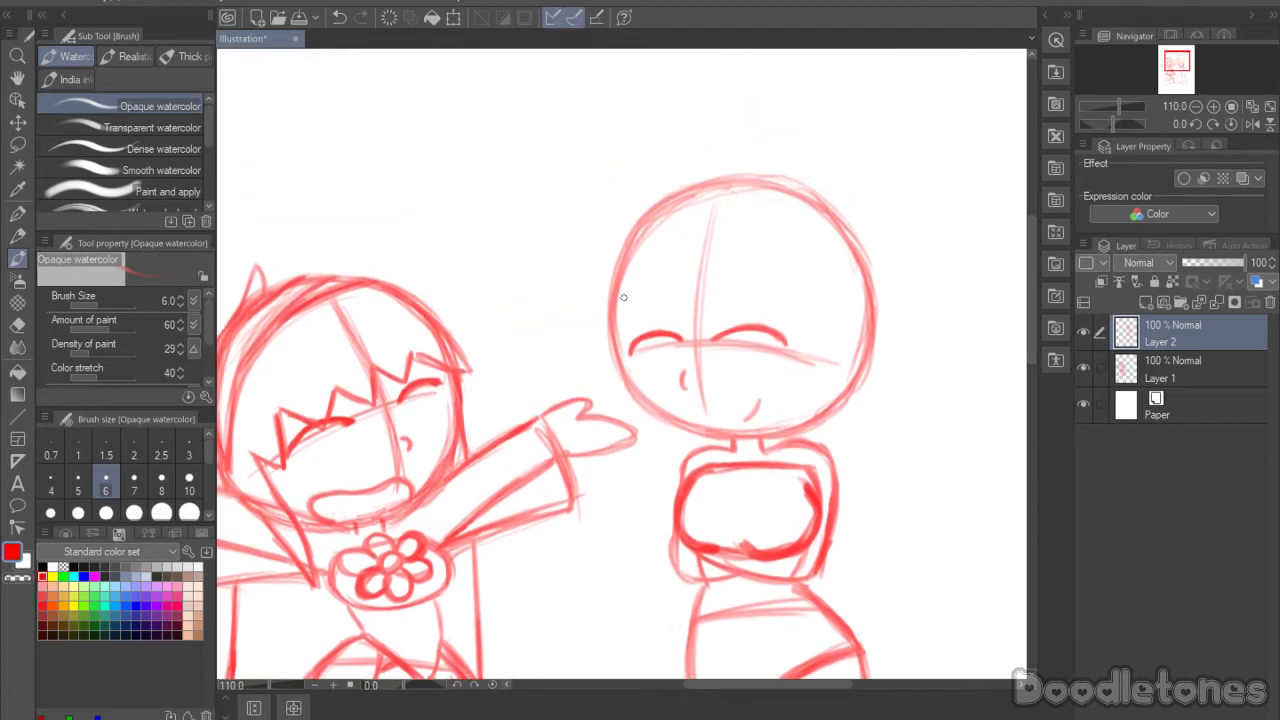
mouse_move(612, 326)
mouse_down()
mouse_move(646, 303)
mouse_move(600, 343)
mouse_up()
key(ctrl+z)
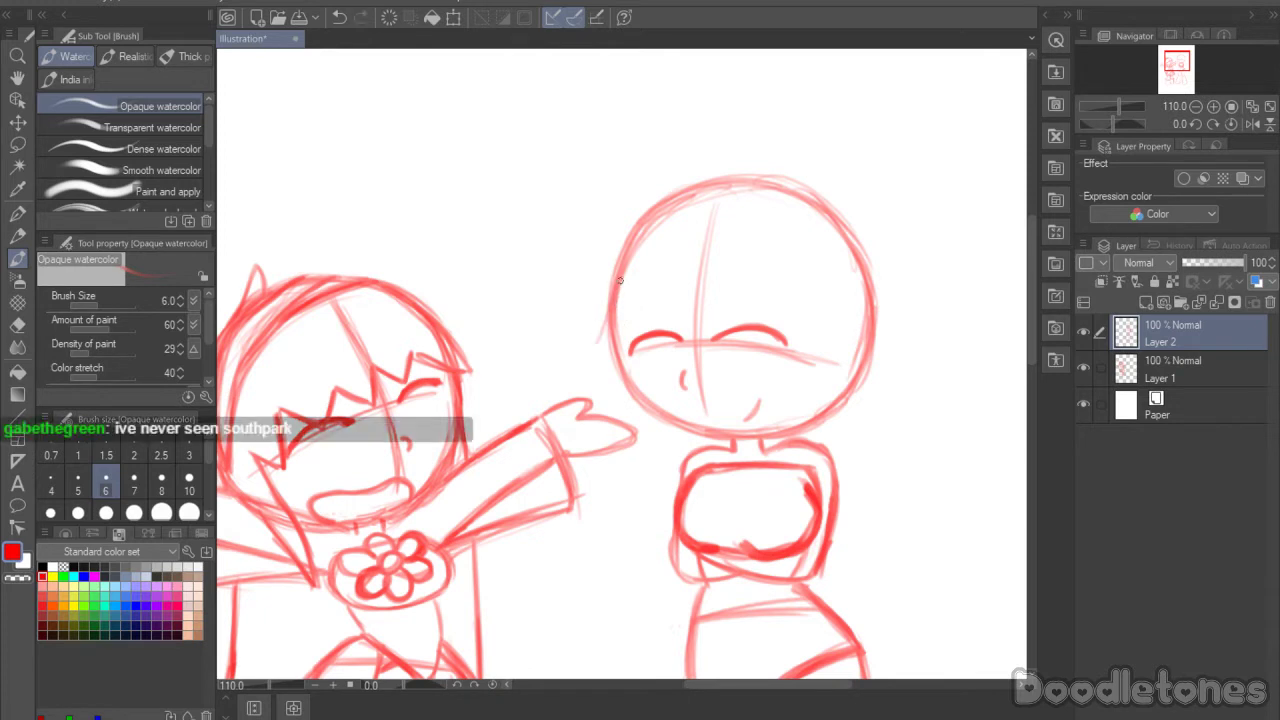
drag(620, 281, 602, 343)
mouse_move(602, 343)
mouse_down()
mouse_move(644, 300)
mouse_move(604, 346)
mouse_up()
mouse_move(604, 346)
mouse_down()
mouse_move(619, 271)
mouse_move(603, 345)
mouse_up()
mouse_move(603, 345)
mouse_down()
mouse_move(643, 301)
mouse_move(636, 327)
mouse_move(698, 291)
mouse_move(692, 326)
mouse_up()
mouse_move(693, 326)
mouse_down()
mouse_move(738, 301)
mouse_move(752, 311)
mouse_move(797, 298)
mouse_move(757, 318)
mouse_up()
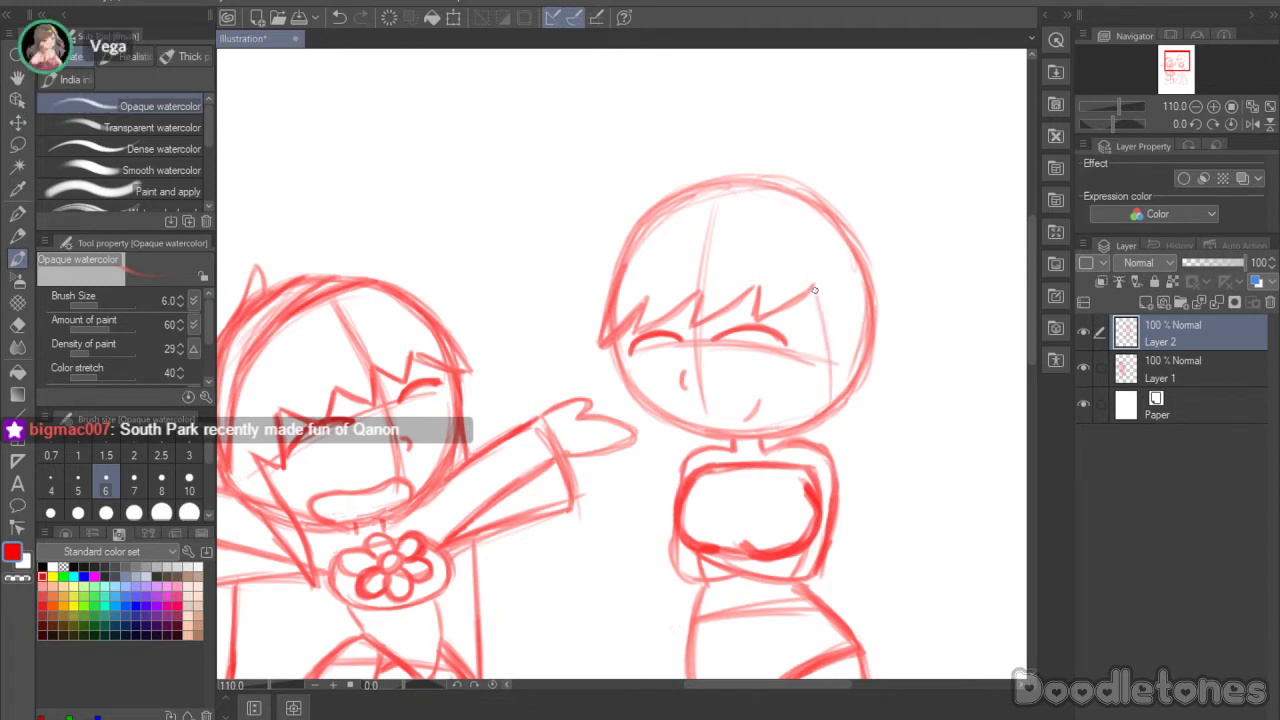
drag(814, 287, 828, 410)
drag(817, 311, 834, 433)
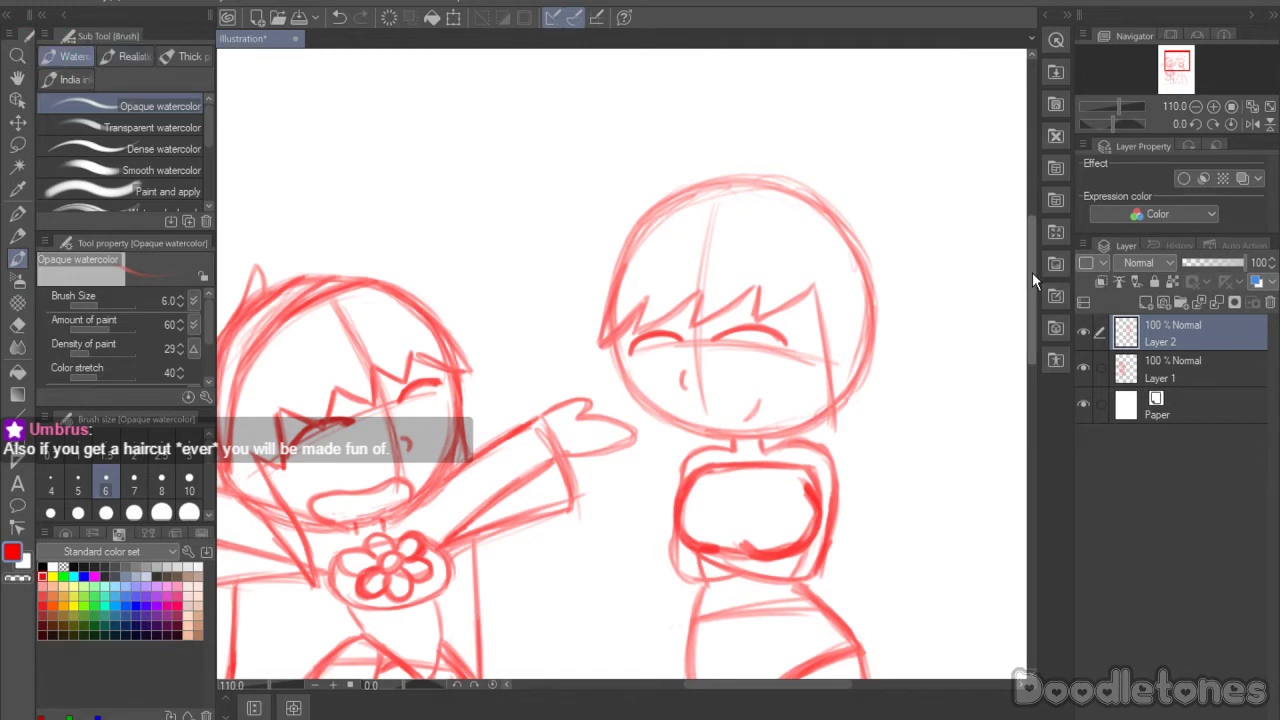
Step: Sketch a narrow pointed hair strand hanging beside the second figure's chin, on the side nearest the flower-outfit character
mouse_move(1032, 272)
mouse_down()
mouse_move(1030, 286)
mouse_move(1029, 270)
mouse_up()
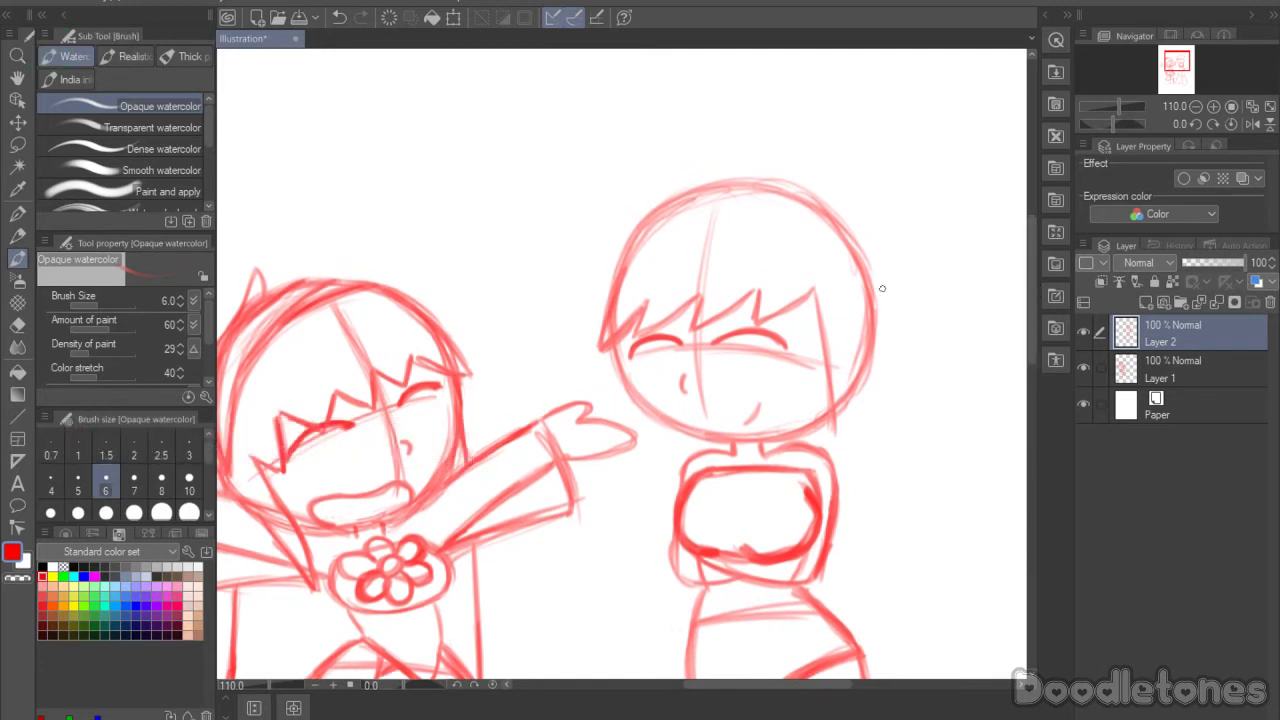
drag(709, 686, 724, 688)
drag(1030, 317, 1029, 358)
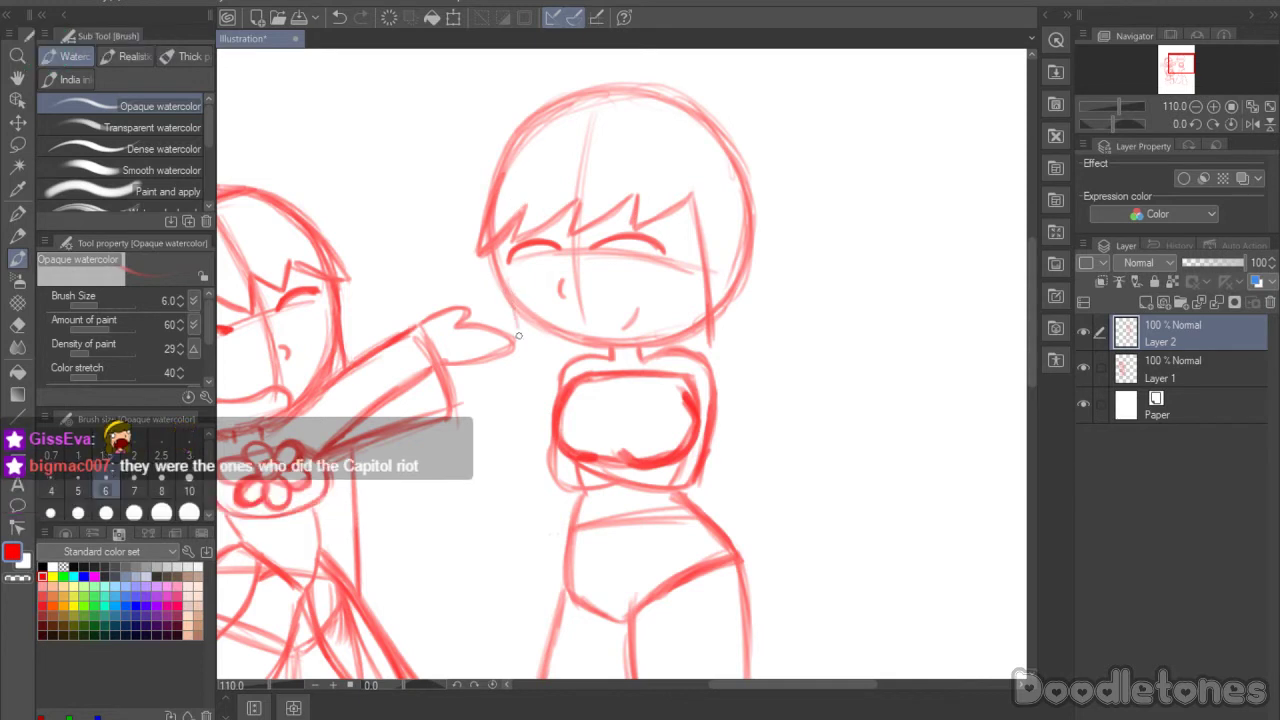
drag(512, 300, 538, 408)
mouse_move(520, 348)
mouse_down()
mouse_move(539, 418)
mouse_move(548, 342)
mouse_move(541, 398)
mouse_up()
drag(548, 332, 536, 416)
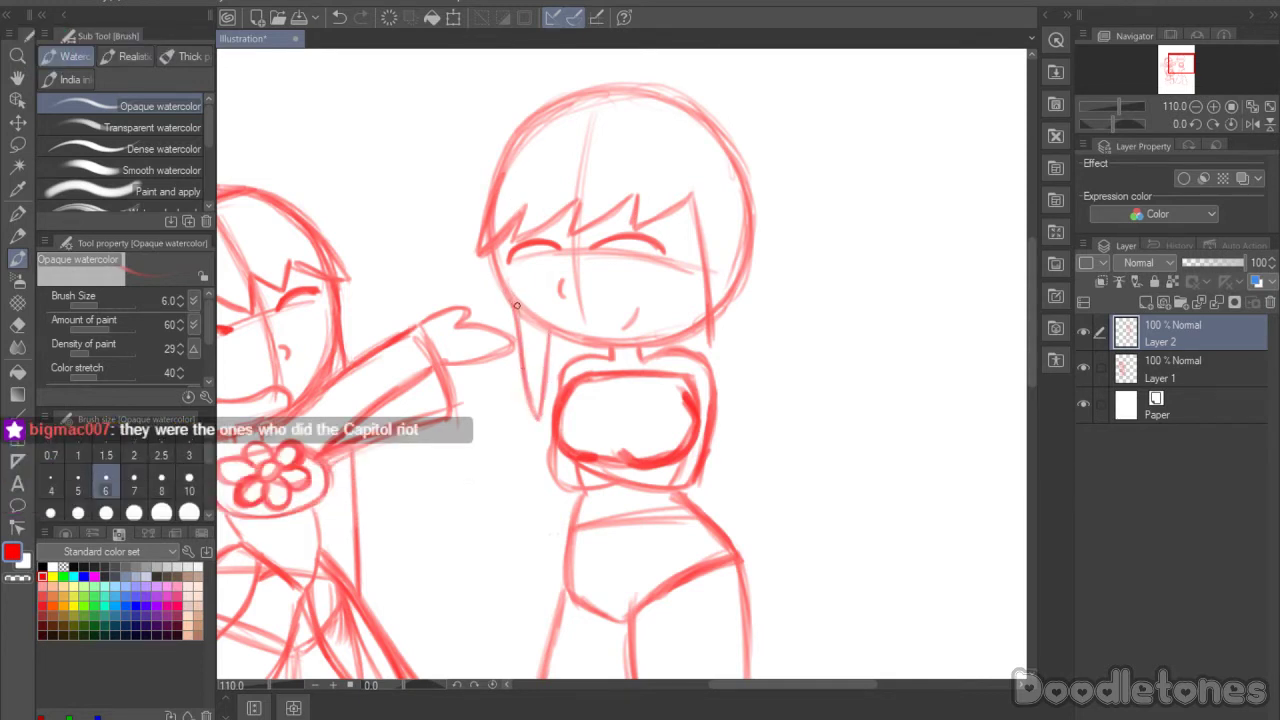
Step: Draw the second figure's long outer hair line from the far cheek down to the hip, ending in a forked pointed tip
mouse_move(750, 262)
mouse_down()
mouse_move(750, 392)
mouse_move(765, 432)
mouse_up()
scroll(1028, 320, down, 3)
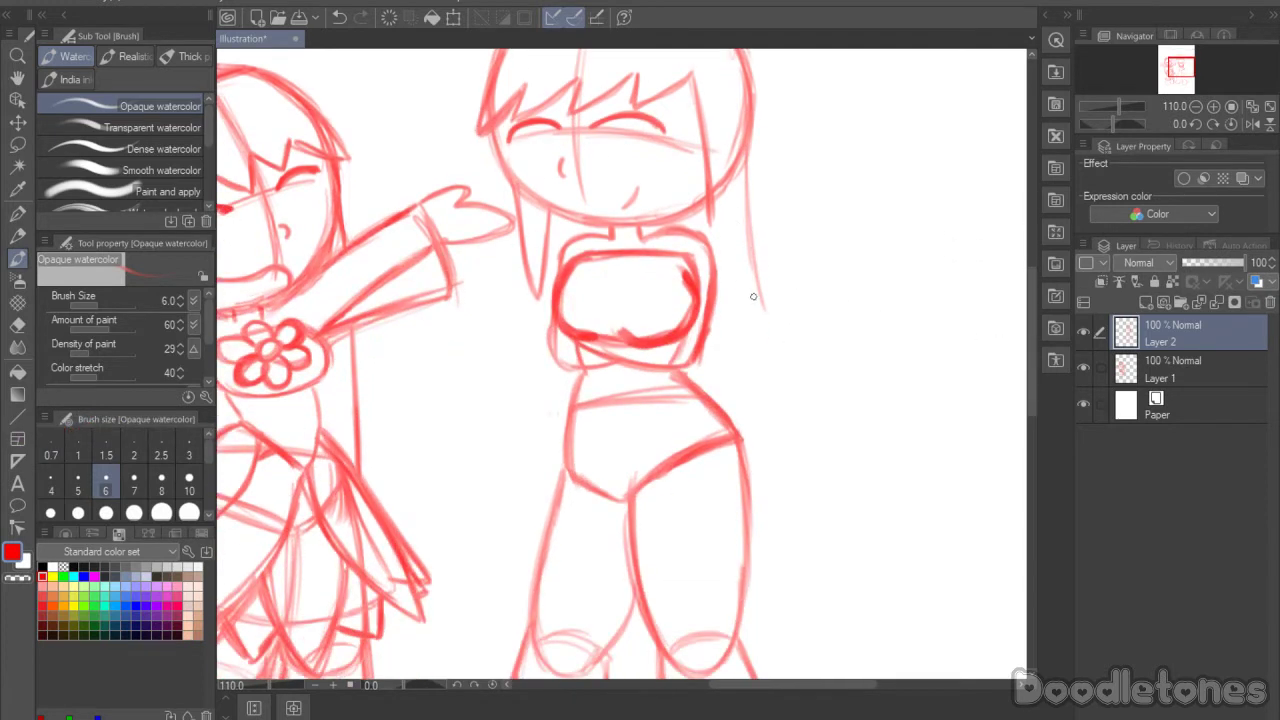
drag(762, 300, 784, 406)
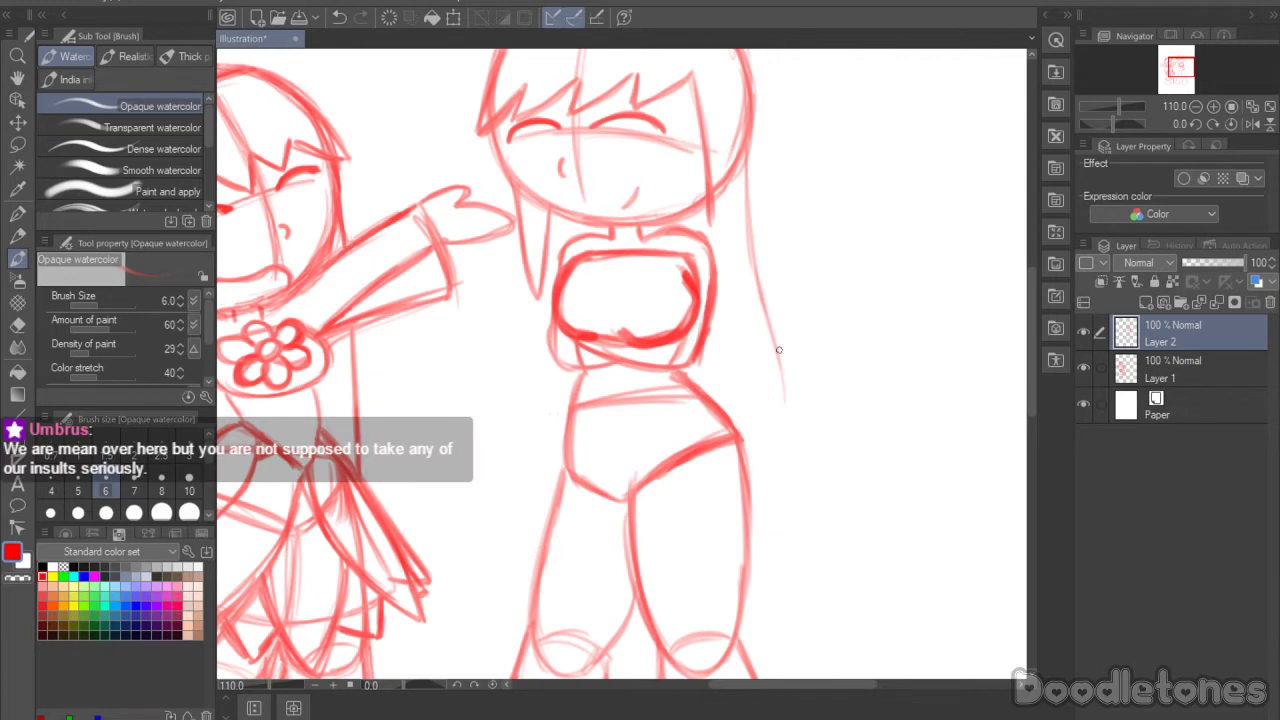
drag(768, 336, 785, 411)
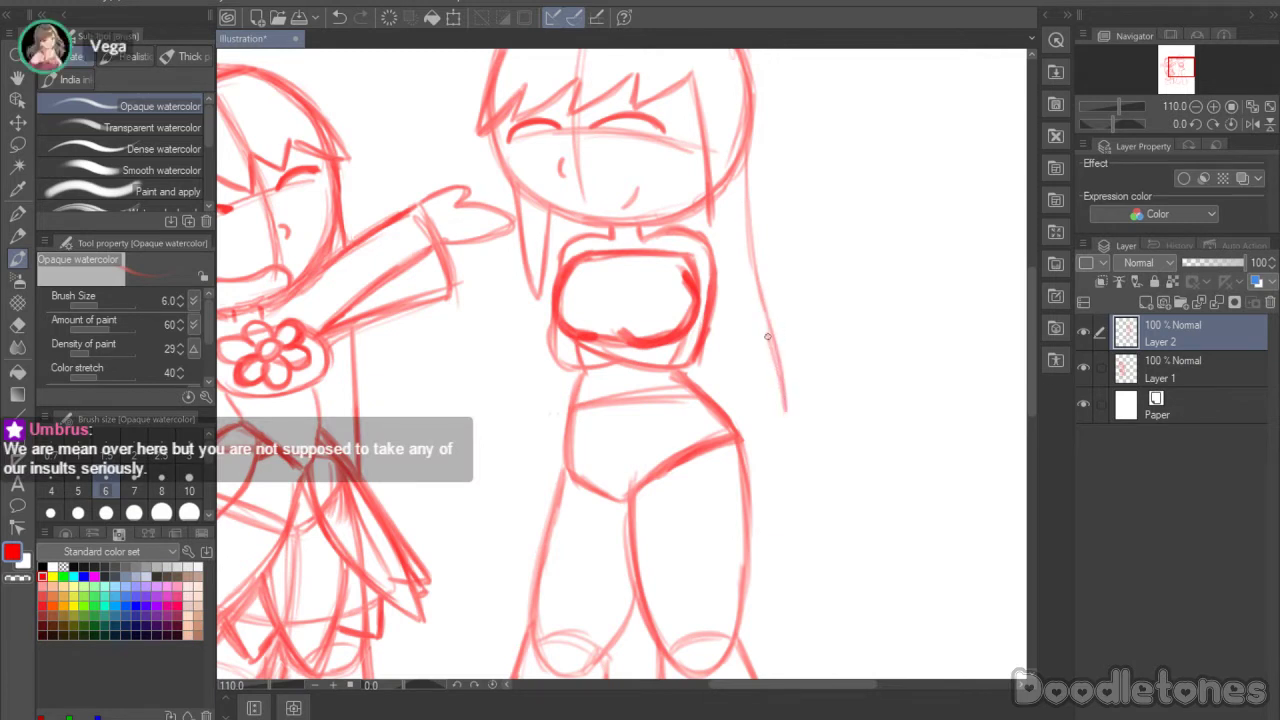
drag(776, 366, 786, 410)
mouse_move(762, 370)
mouse_down()
mouse_move(783, 406)
mouse_move(746, 454)
mouse_up()
Step: Sketch the matching long hair outline on the second figure's near side, with a pointed tip and a curve reaching the hip
drag(521, 270, 503, 405)
drag(522, 266, 508, 388)
drag(521, 290, 505, 400)
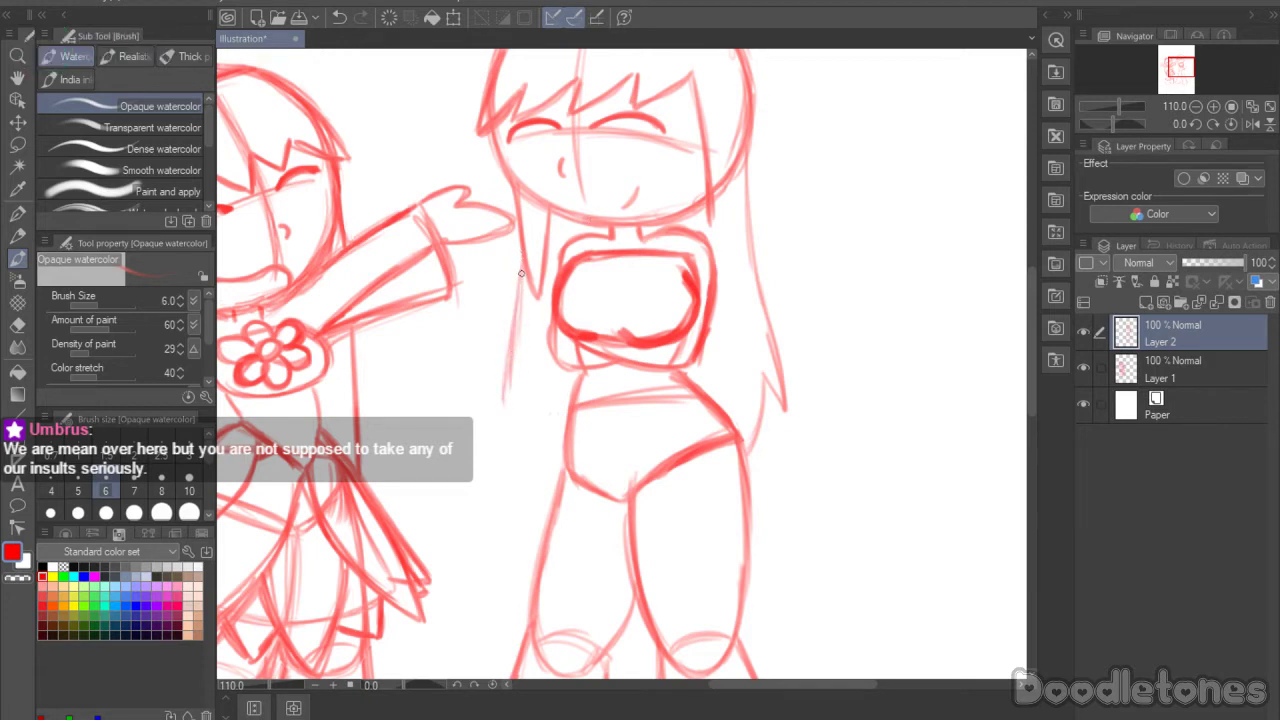
key(ctrl+z)
key(ctrl+z)
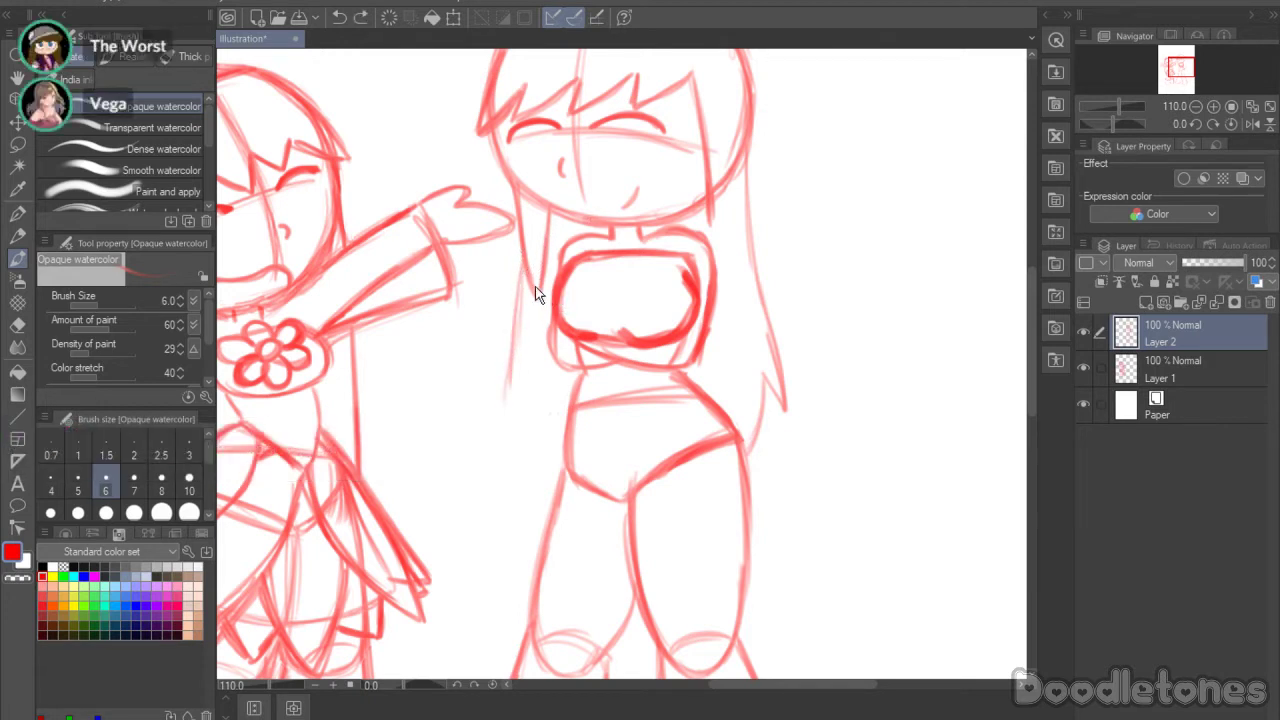
key(ctrl+z)
mouse_move(521, 308)
mouse_down()
mouse_move(520, 397)
mouse_move(507, 411)
mouse_move(526, 387)
mouse_move(556, 464)
mouse_up()
drag(522, 386, 560, 476)
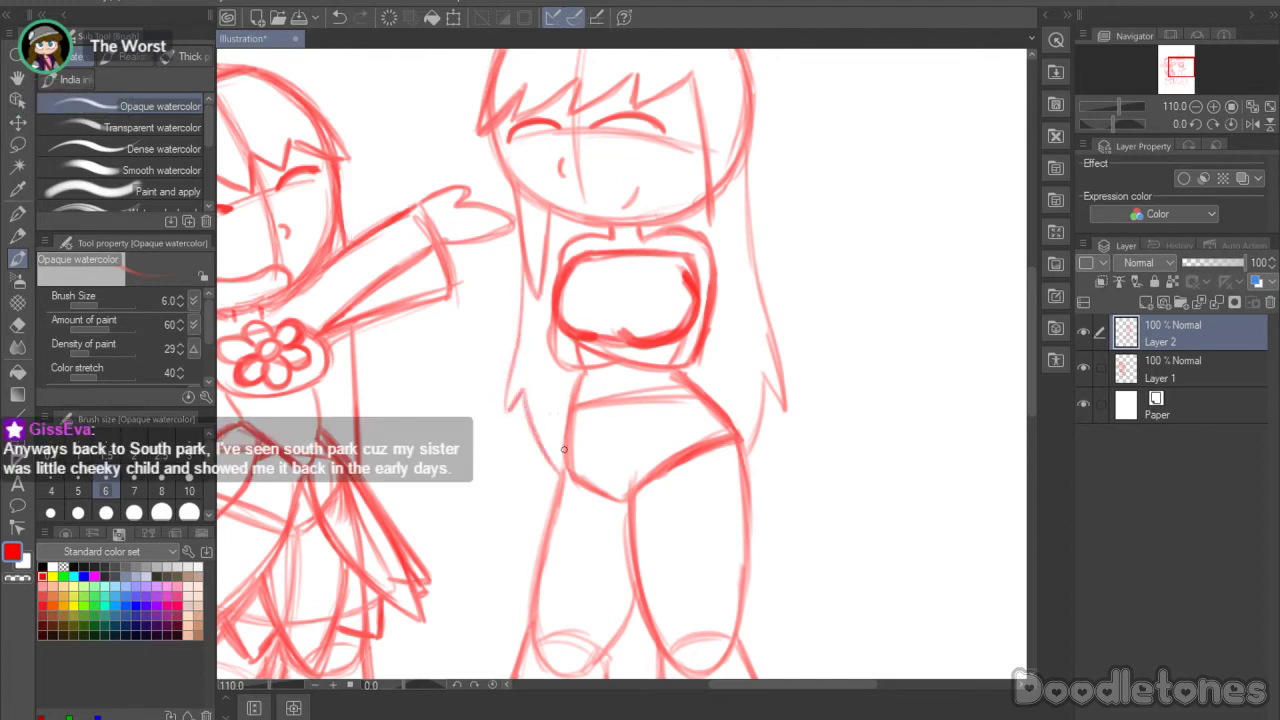
drag(510, 410, 506, 370)
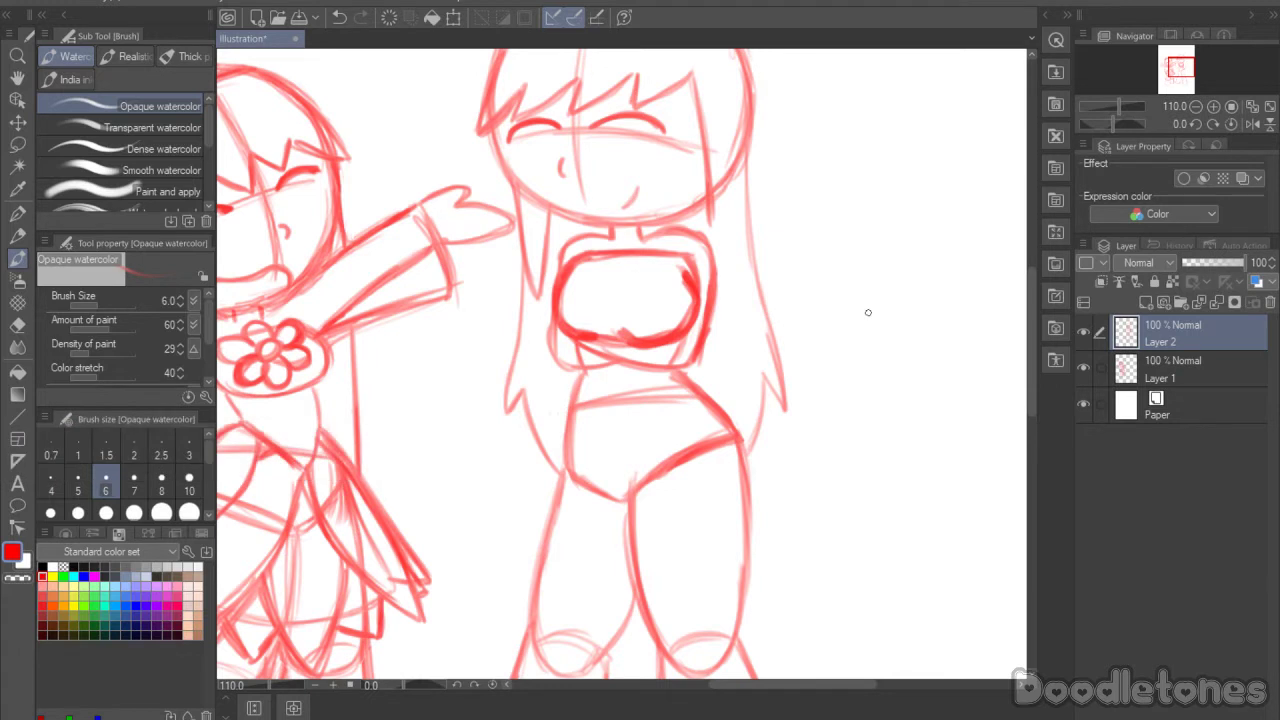
Step: Add a second zigzag line just above the second figure's jagged fringe and continue it along the long side strand
mouse_move(1029, 301)
mouse_down()
mouse_move(1027, 244)
mouse_move(1034, 278)
mouse_up()
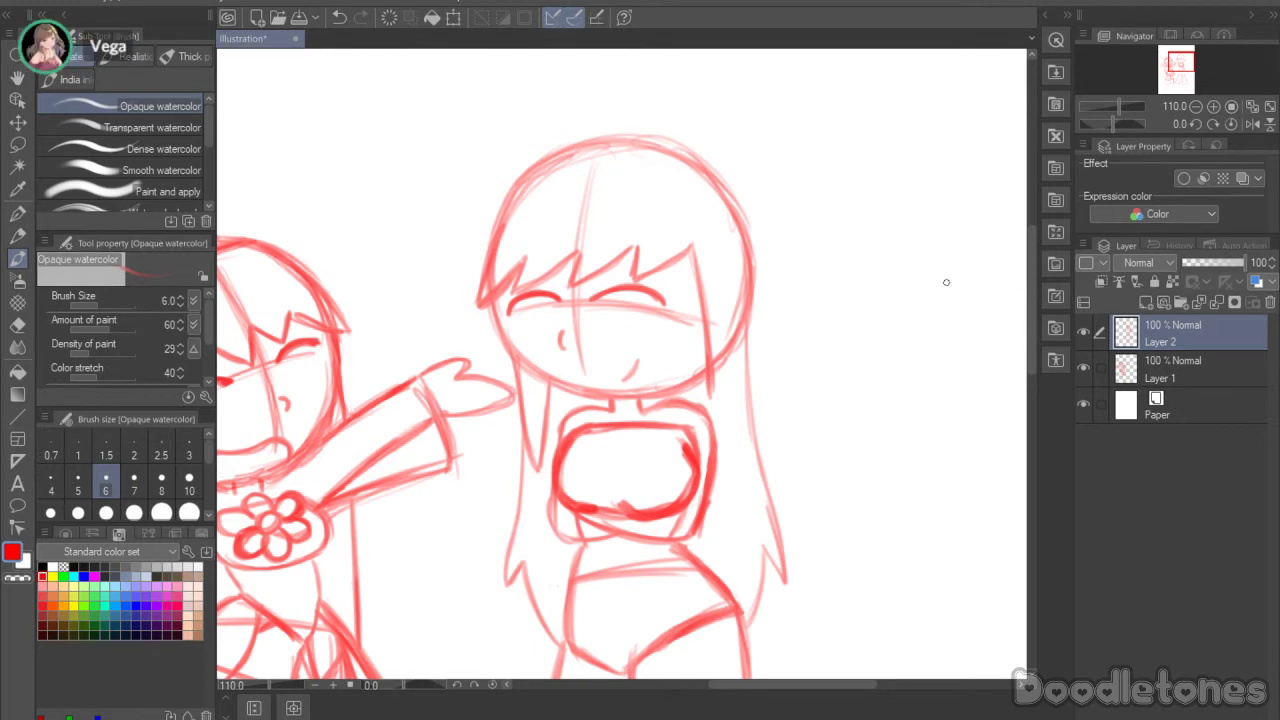
drag(1031, 250, 1031, 237)
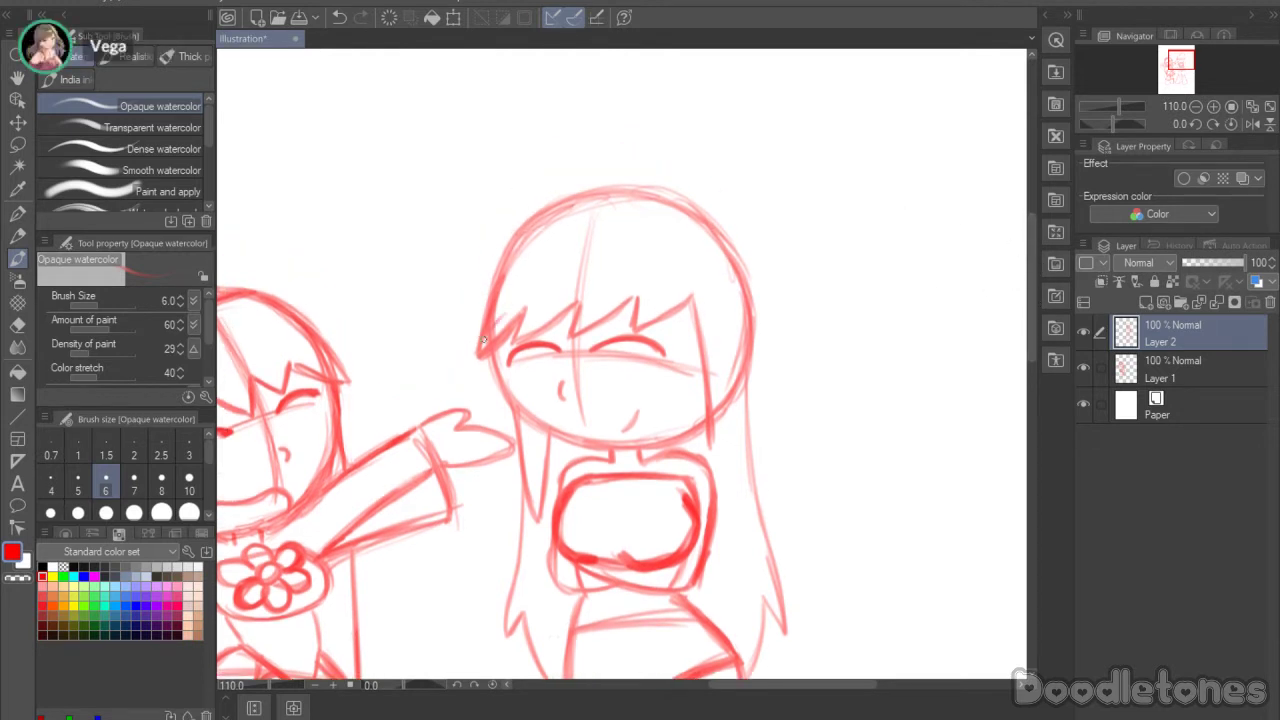
drag(483, 342, 512, 302)
mouse_move(533, 315)
mouse_down()
mouse_move(585, 279)
mouse_move(591, 308)
mouse_move(596, 280)
mouse_move(605, 301)
mouse_move(590, 312)
mouse_move(636, 277)
mouse_move(644, 305)
mouse_move(647, 290)
mouse_move(646, 304)
mouse_move(670, 295)
mouse_move(648, 307)
mouse_move(707, 275)
mouse_move(709, 446)
mouse_up()
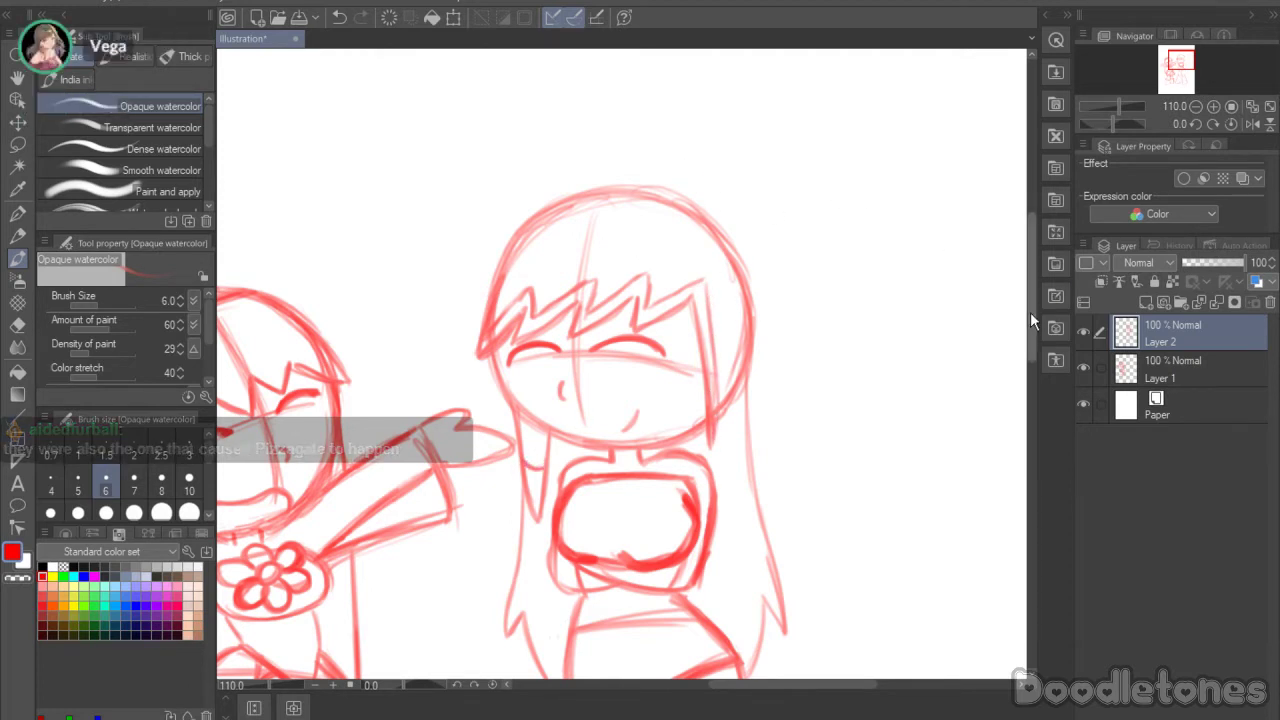
Step: Add curved inner lines to the pointed lower ends of the second figure's long hair on both sides
drag(1030, 312, 1030, 348)
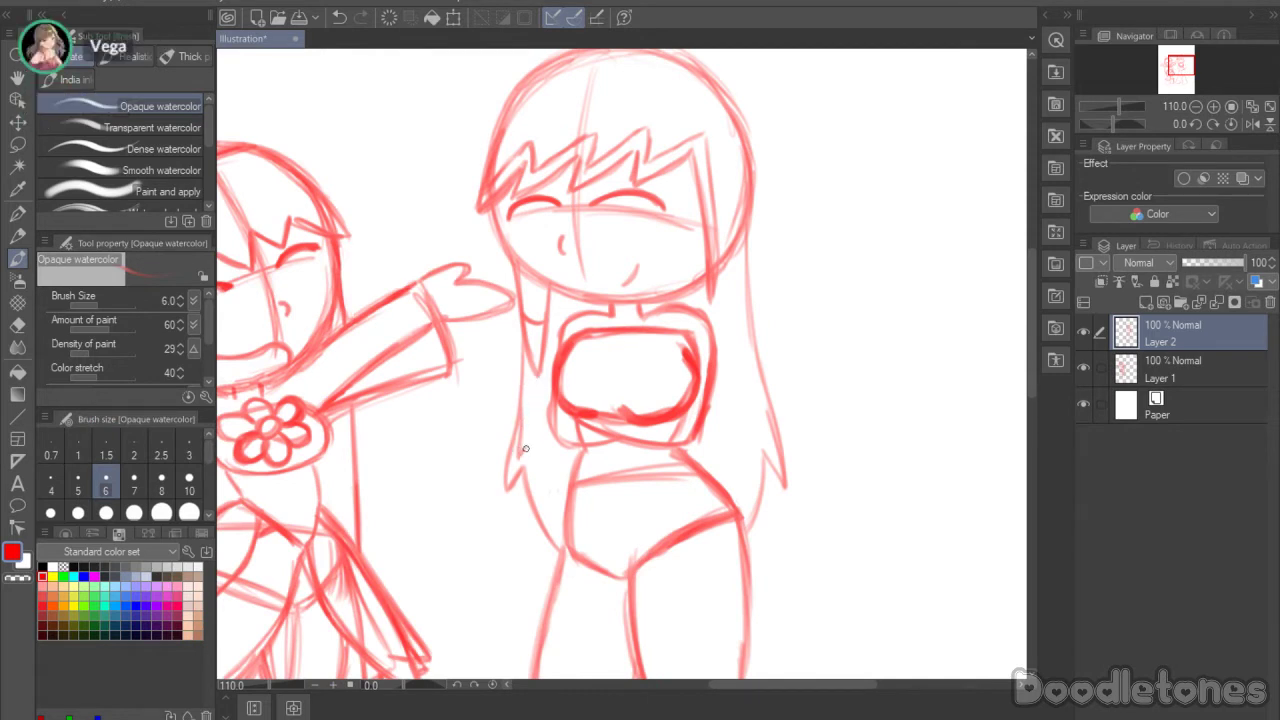
drag(525, 449, 559, 523)
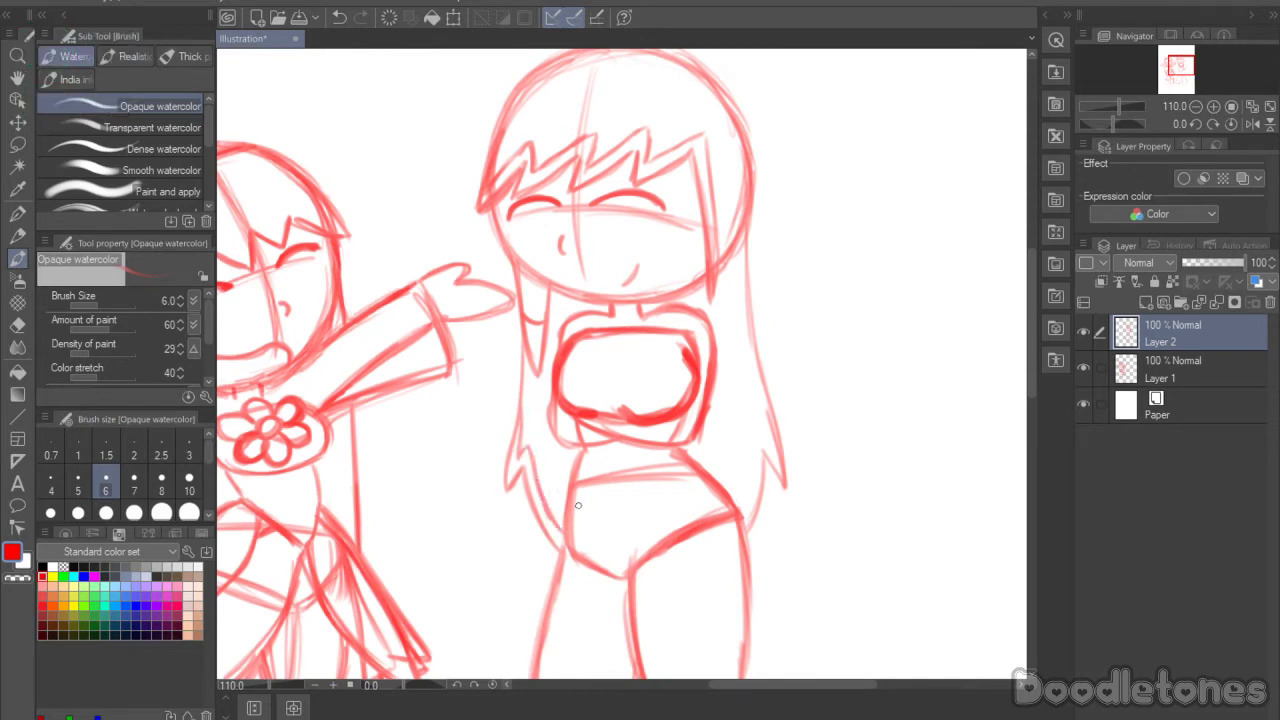
mouse_move(765, 405)
mouse_down()
mouse_move(771, 449)
mouse_move(756, 434)
mouse_move(743, 508)
mouse_move(754, 460)
mouse_up()
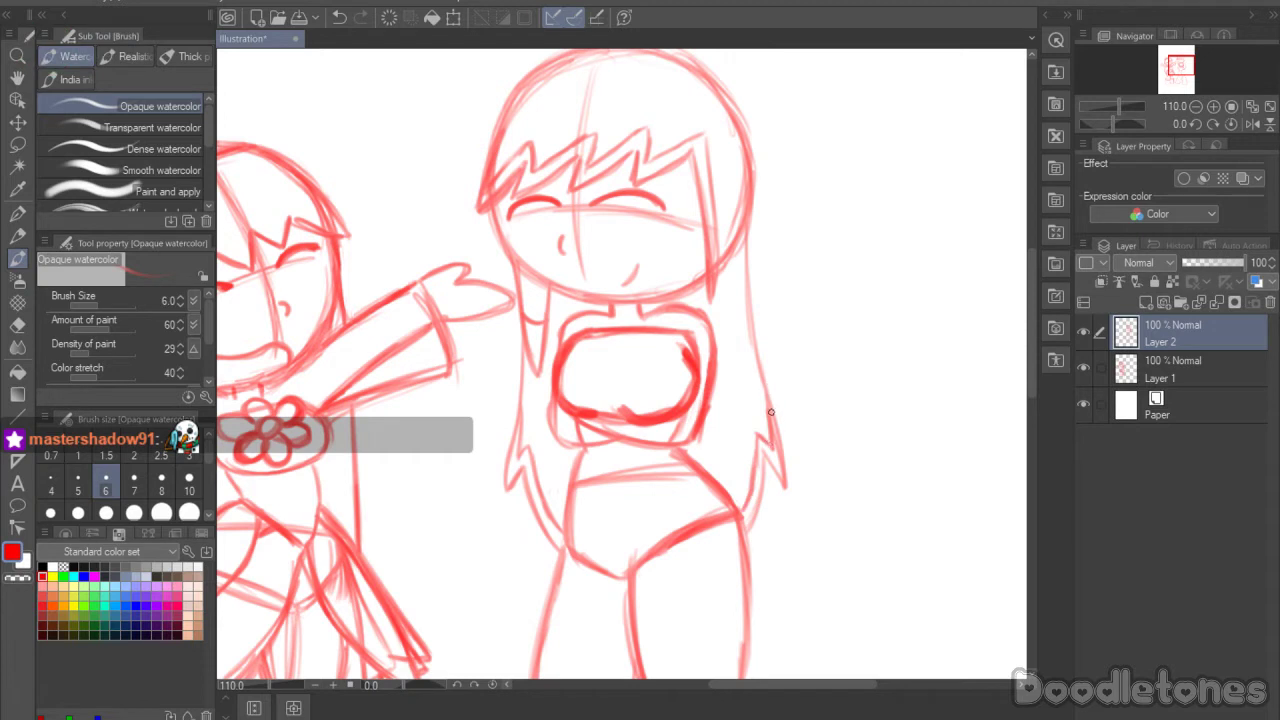
mouse_move(771, 412)
mouse_down()
mouse_move(783, 476)
mouse_move(766, 459)
mouse_move(746, 533)
mouse_up()
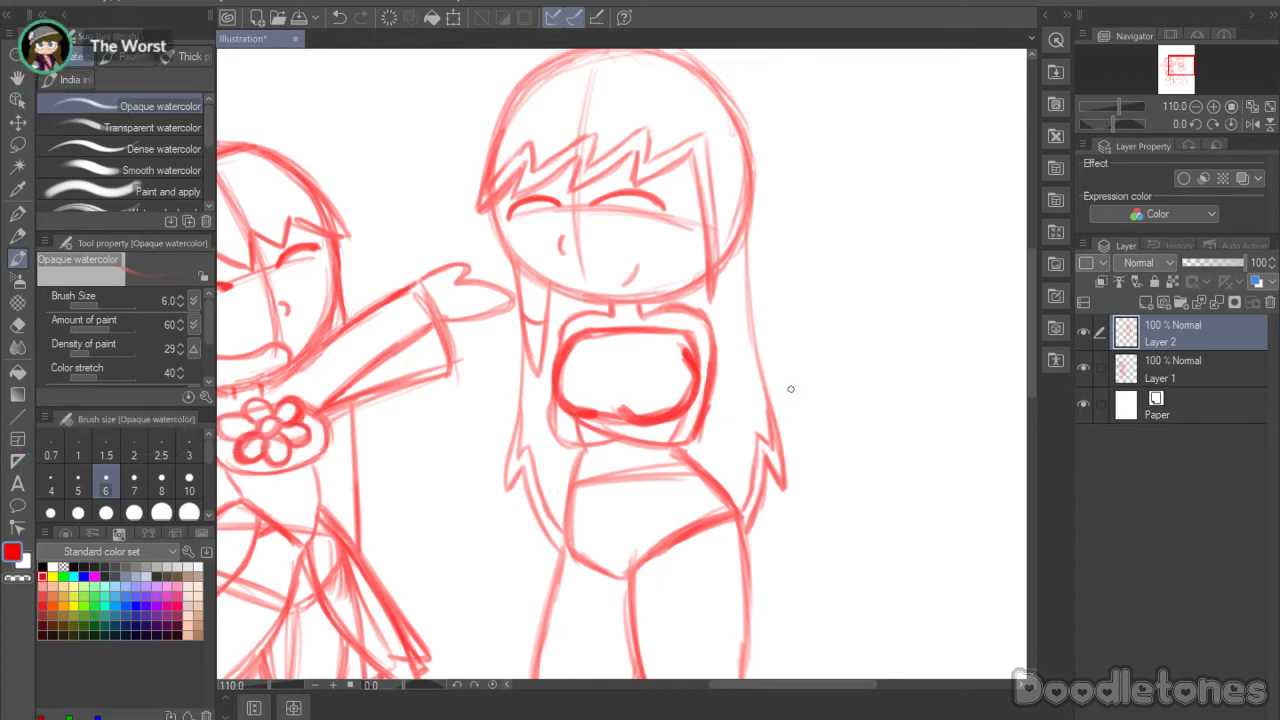
scroll(805, 373, up, 3)
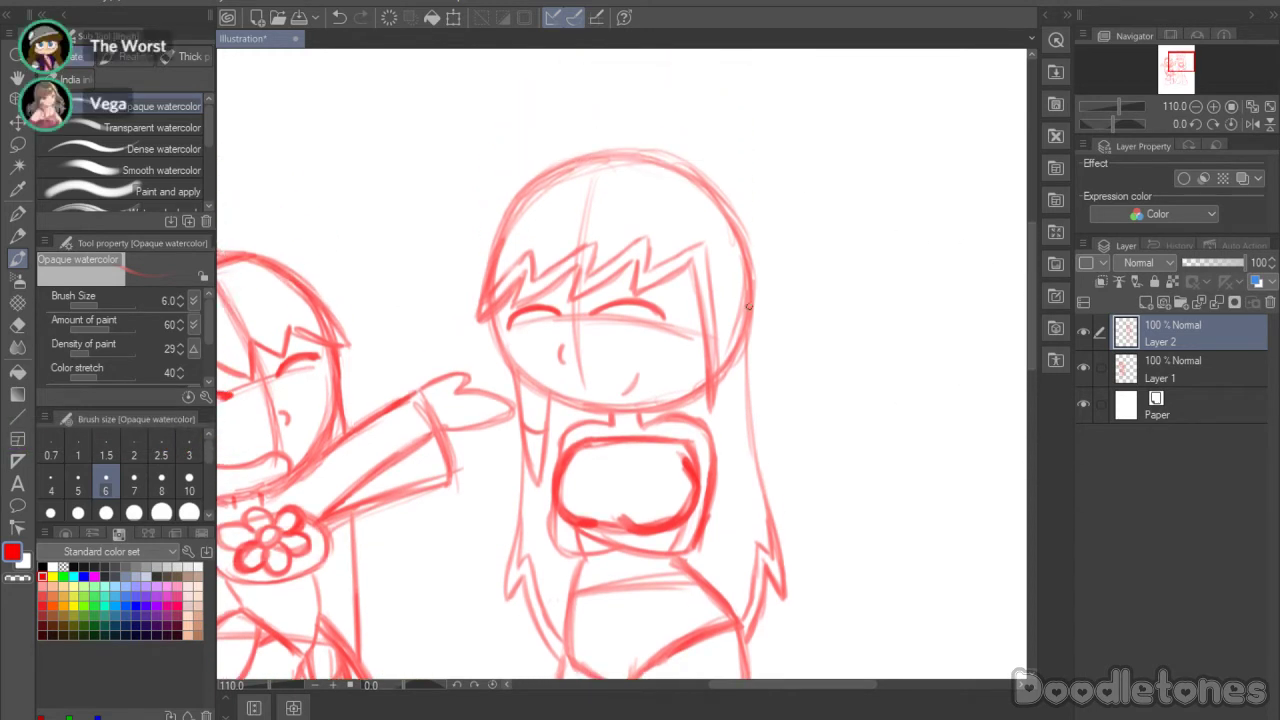
mouse_move(745, 382)
mouse_down()
mouse_move(712, 360)
mouse_move(760, 400)
mouse_up()
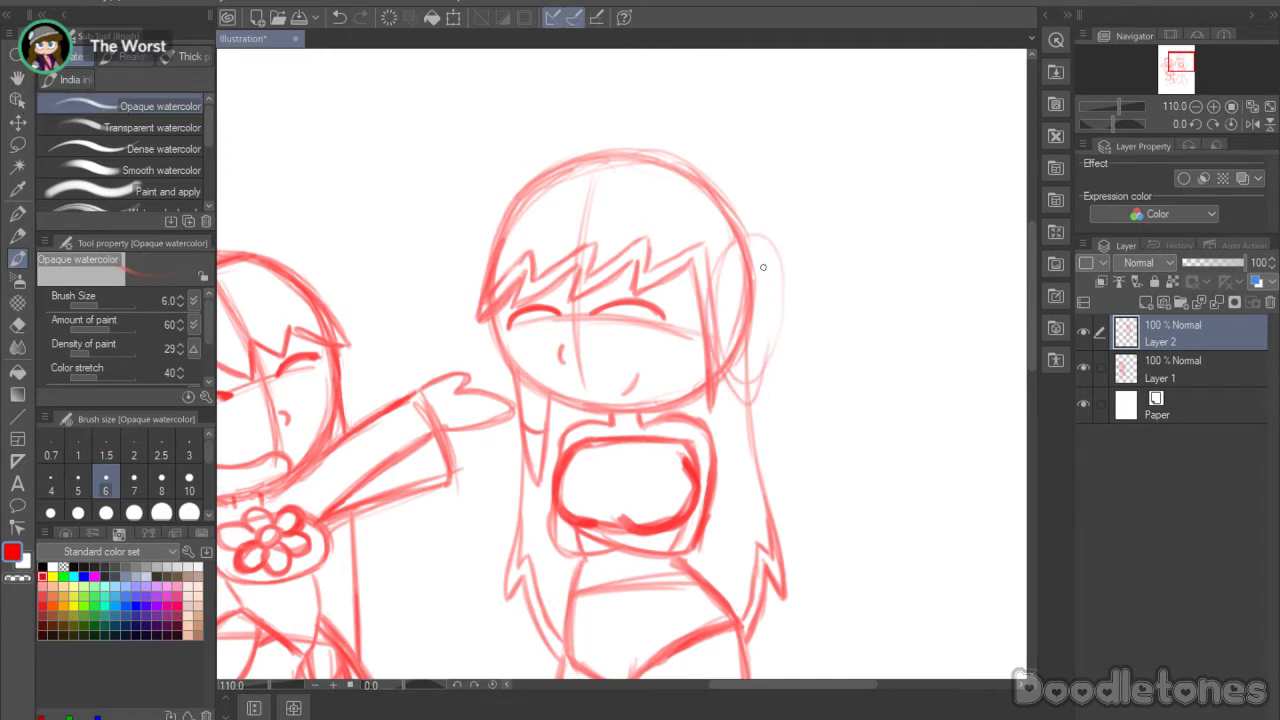
key(ctrl+z)
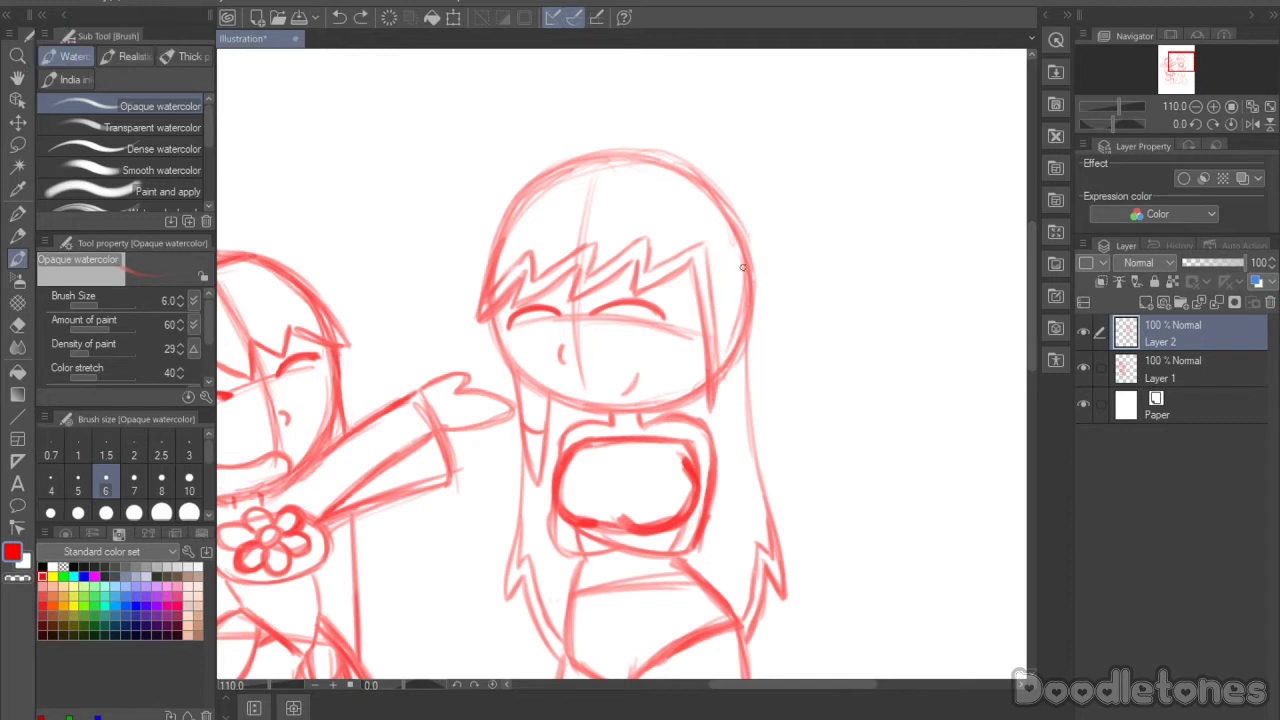
key(ctrl+y)
key(ctrl+z)
mouse_move(705, 313)
mouse_down()
mouse_move(776, 309)
mouse_move(729, 376)
mouse_up()
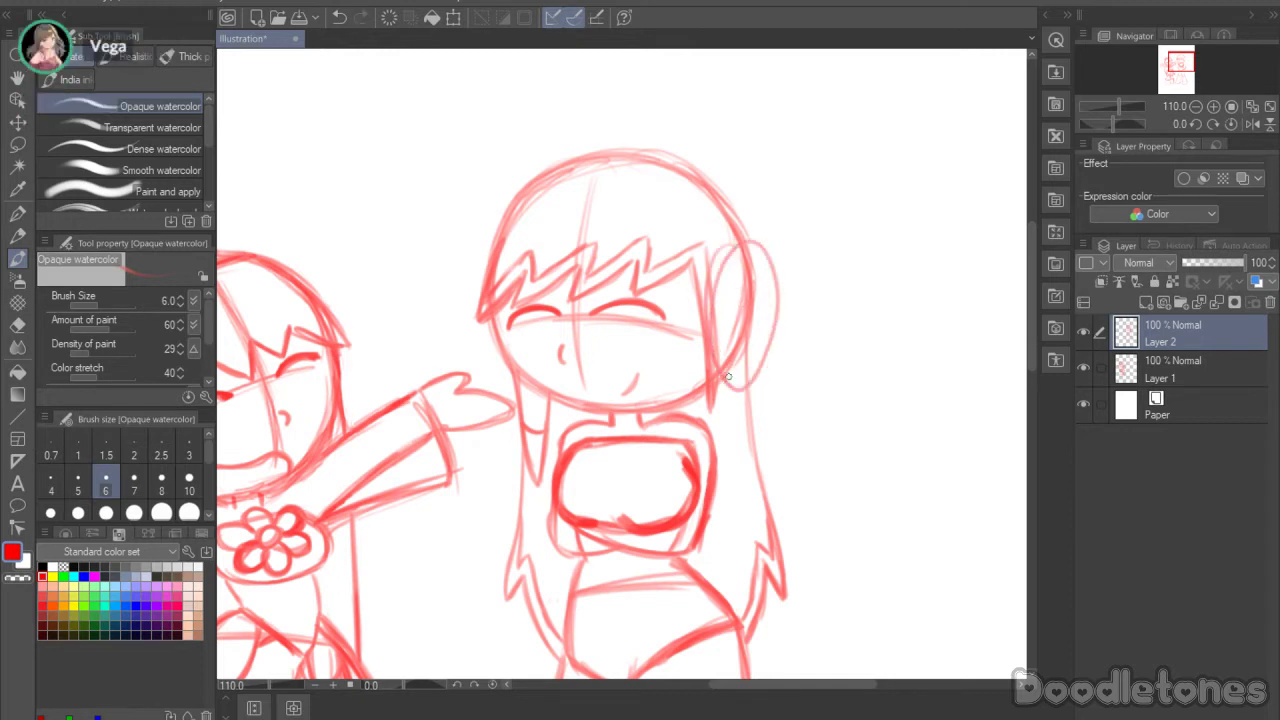
key(ctrl+z)
mouse_move(738, 251)
mouse_down()
mouse_move(771, 362)
mouse_move(750, 243)
mouse_move(748, 385)
mouse_move(734, 238)
mouse_move(762, 352)
mouse_move(717, 300)
mouse_move(771, 302)
mouse_move(728, 358)
mouse_move(761, 240)
mouse_move(753, 369)
mouse_move(738, 237)
mouse_move(773, 322)
mouse_move(750, 229)
mouse_move(747, 253)
mouse_move(717, 278)
mouse_move(770, 228)
mouse_move(744, 227)
mouse_move(766, 256)
mouse_move(780, 304)
mouse_up()
key(ctrl+z)
key(ctrl+z)
mouse_move(776, 244)
mouse_down()
mouse_move(783, 330)
mouse_move(771, 354)
mouse_up()
drag(778, 288, 763, 365)
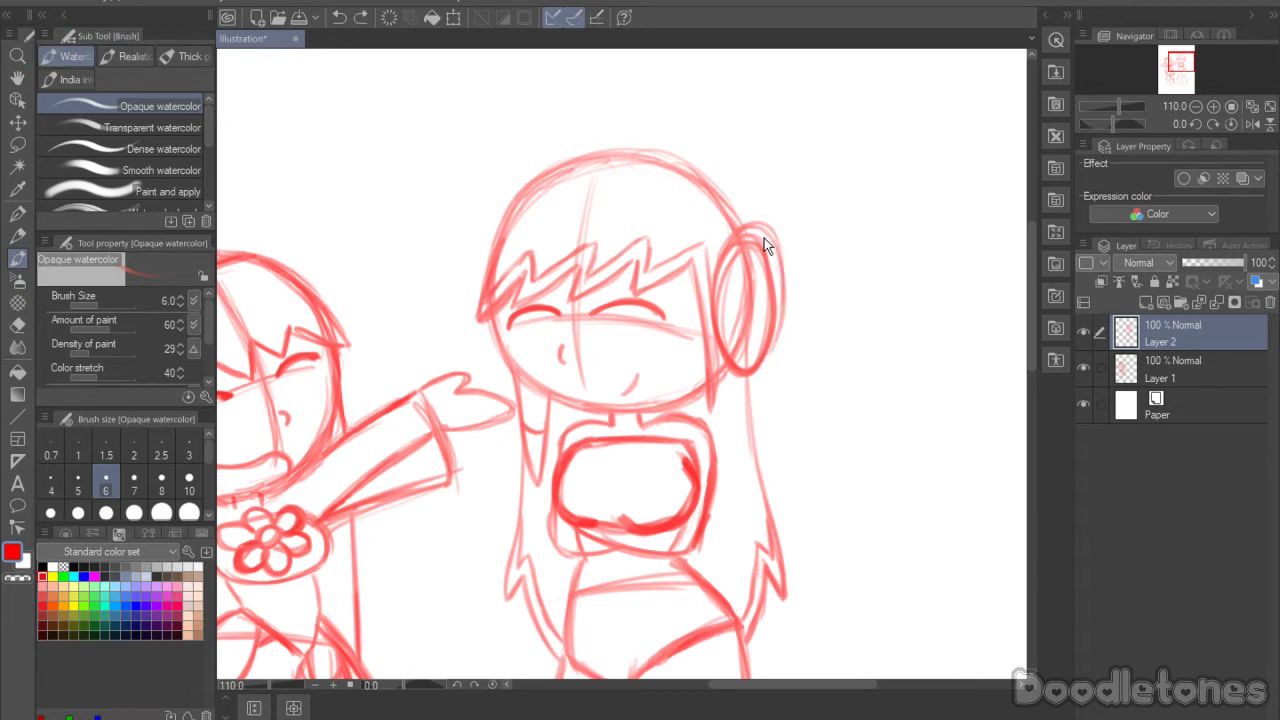
key(ctrl+z)
key(ctrl+z)
key(ctrl+z)
key(ctrl+z)
mouse_move(749, 229)
mouse_down()
mouse_move(776, 266)
mouse_move(782, 320)
mouse_up()
drag(776, 253, 772, 350)
mouse_move(779, 295)
mouse_down()
mouse_move(755, 366)
mouse_move(784, 286)
mouse_move(727, 242)
mouse_move(766, 240)
mouse_move(780, 338)
mouse_up()
key(ctrl+z)
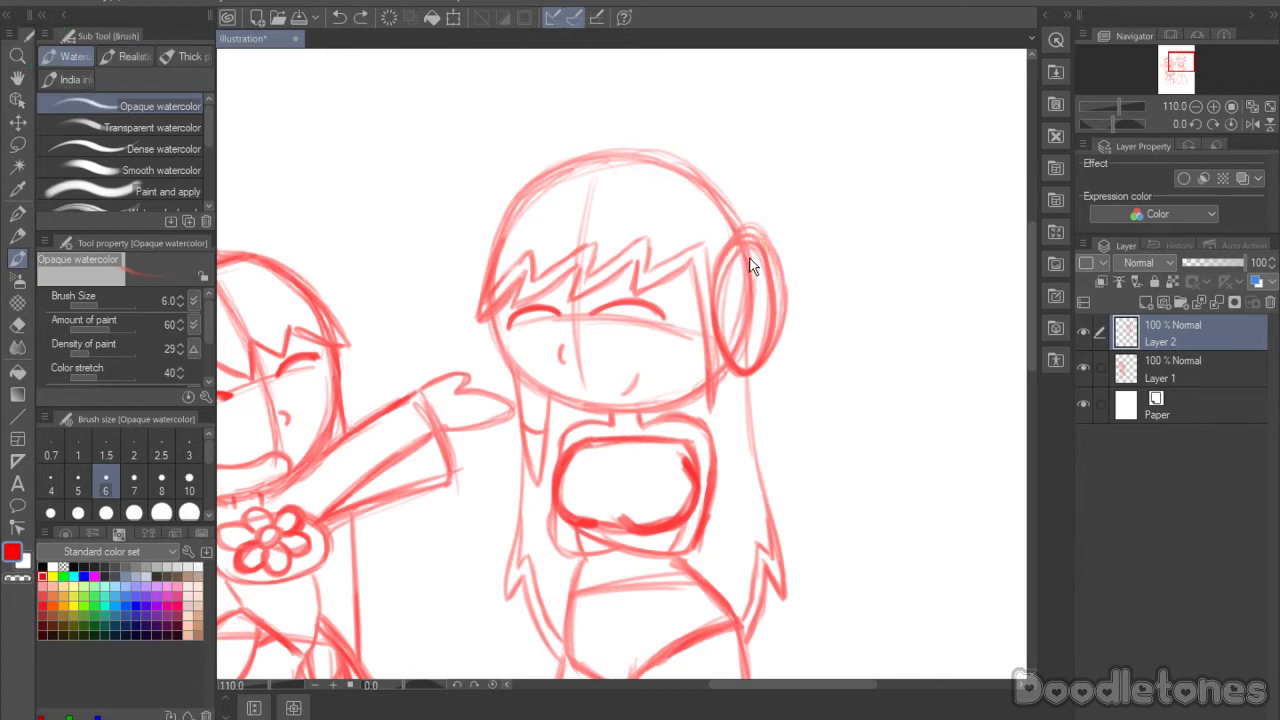
key(ctrl+z)
key(ctrl+z)
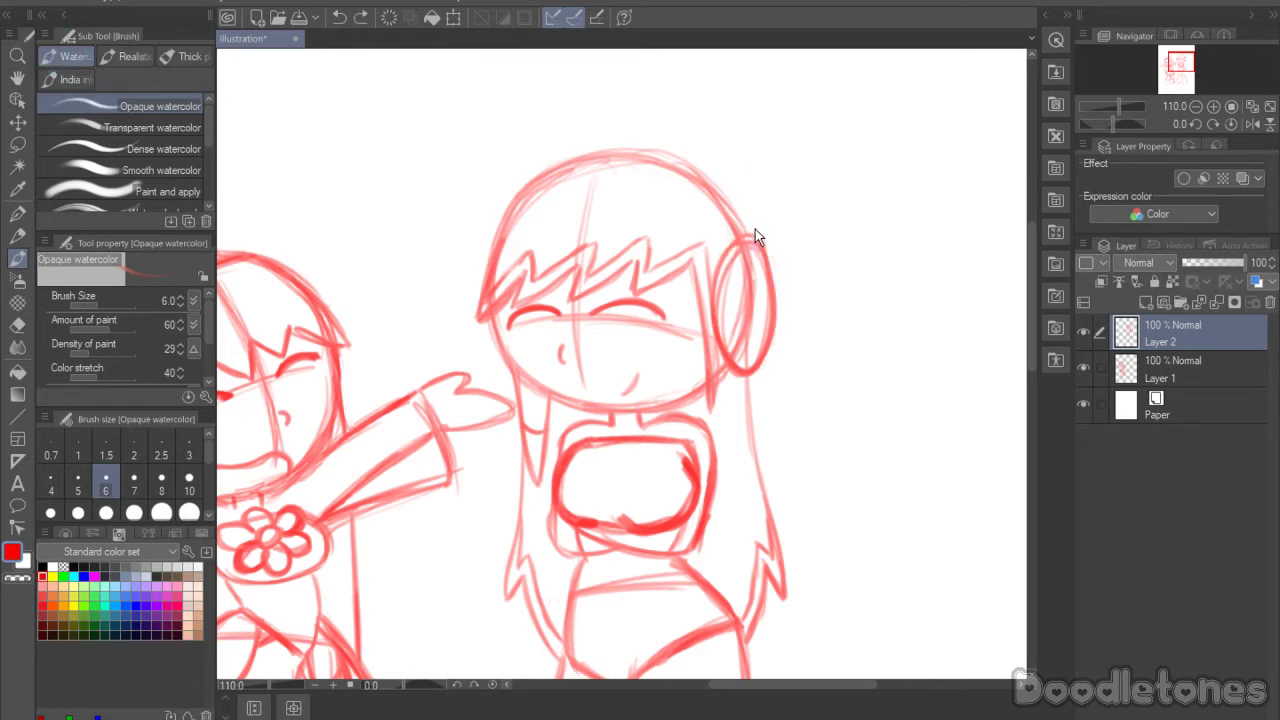
key(ctrl+z)
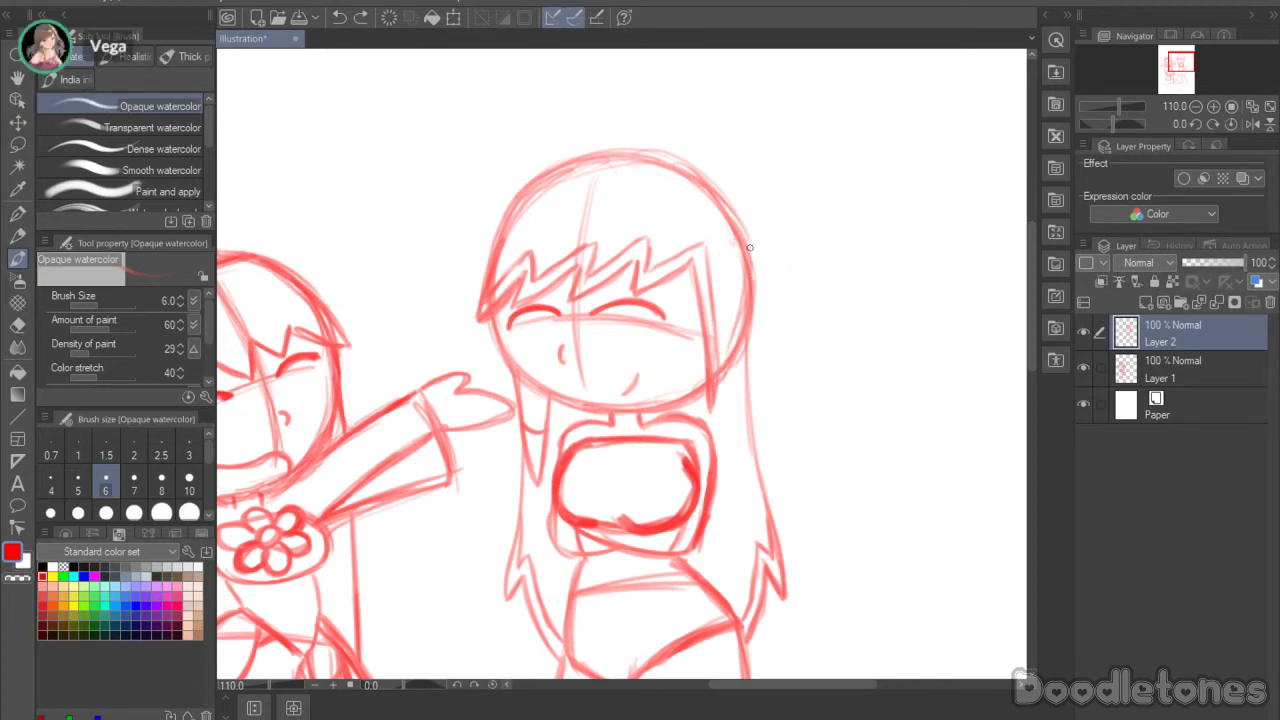
Step: Draw a large oval ear cup over the second figure's far ear and a partly hidden one behind the near cheek
mouse_move(726, 254)
mouse_down()
mouse_move(733, 388)
mouse_move(740, 256)
mouse_move(737, 385)
mouse_move(720, 262)
mouse_move(705, 300)
mouse_up()
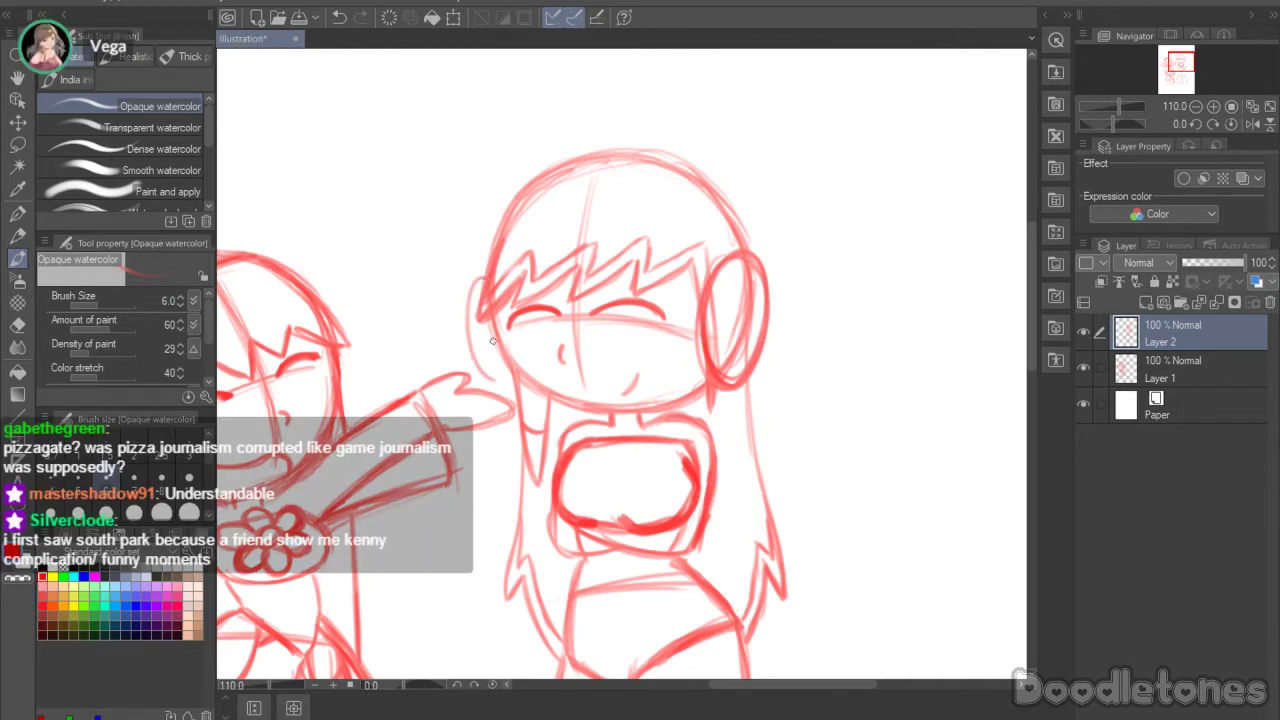
mouse_move(488, 272)
mouse_down()
mouse_move(503, 380)
mouse_move(479, 274)
mouse_up()
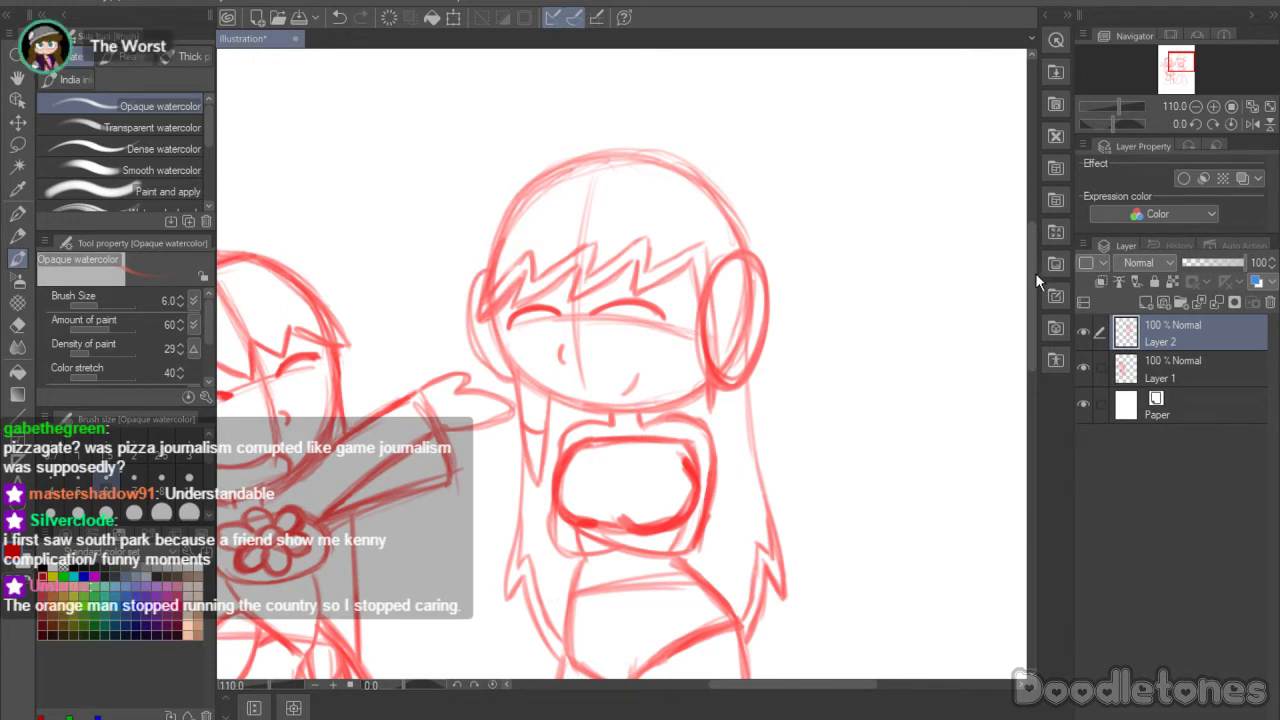
Step: Sketch a thick headband arching over the second figure's head between the ear cups and tidy its edge with the Hard eraser
drag(1031, 273, 1030, 246)
mouse_move(486, 384)
mouse_down()
mouse_move(522, 309)
mouse_move(487, 366)
mouse_move(568, 261)
mouse_move(525, 294)
mouse_move(642, 257)
mouse_up()
mouse_move(565, 263)
mouse_down()
mouse_move(686, 262)
mouse_move(650, 257)
mouse_move(722, 289)
mouse_move(755, 365)
mouse_up()
mouse_move(523, 312)
mouse_down()
mouse_move(598, 278)
mouse_move(640, 281)
mouse_move(702, 312)
mouse_move(728, 347)
mouse_up()
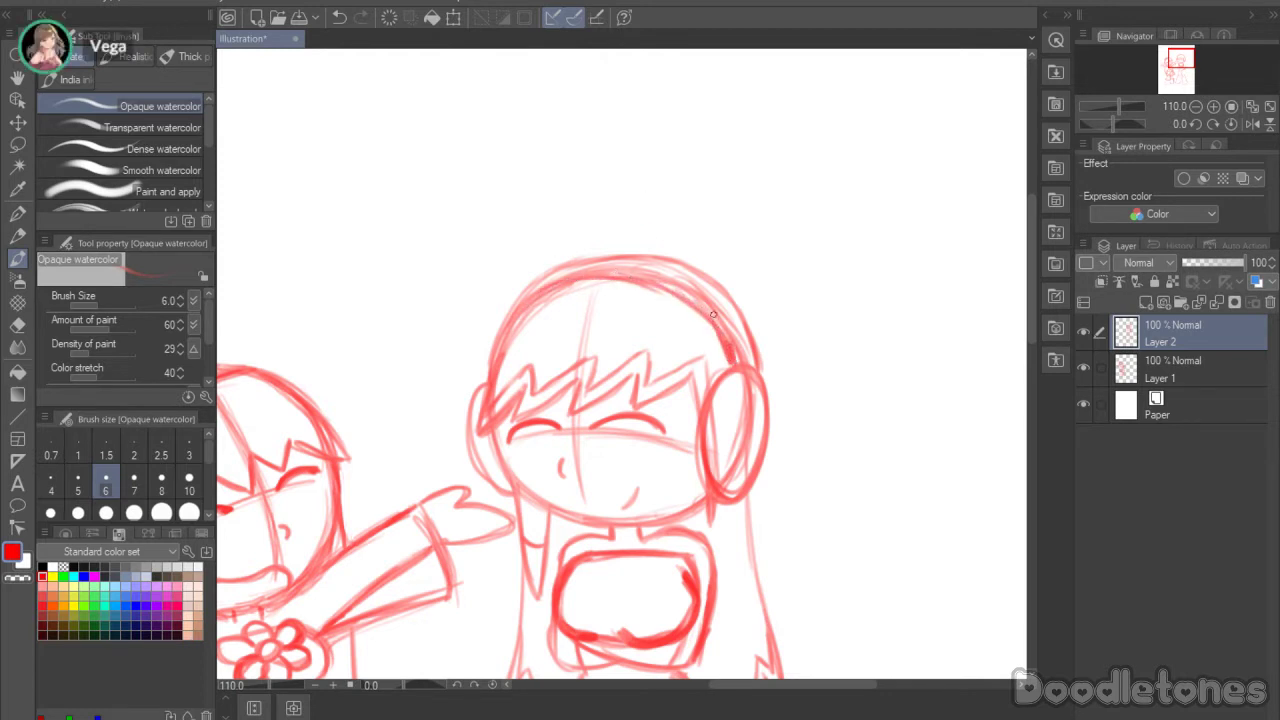
mouse_move(683, 296)
mouse_down()
mouse_move(724, 348)
mouse_move(714, 332)
mouse_up()
mouse_move(679, 268)
mouse_down()
mouse_move(741, 334)
mouse_move(738, 314)
mouse_move(750, 357)
mouse_up()
drag(663, 266, 698, 278)
drag(658, 262, 692, 272)
drag(555, 265, 672, 264)
drag(586, 262, 518, 304)
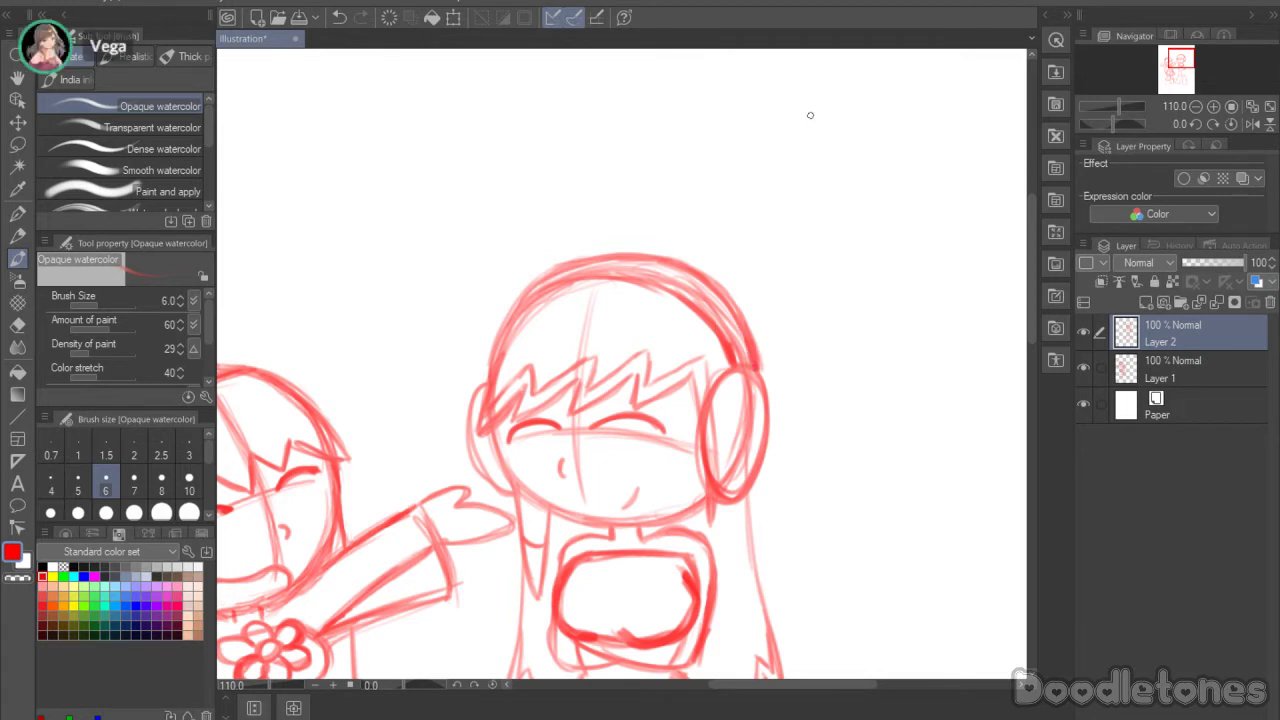
key(e)
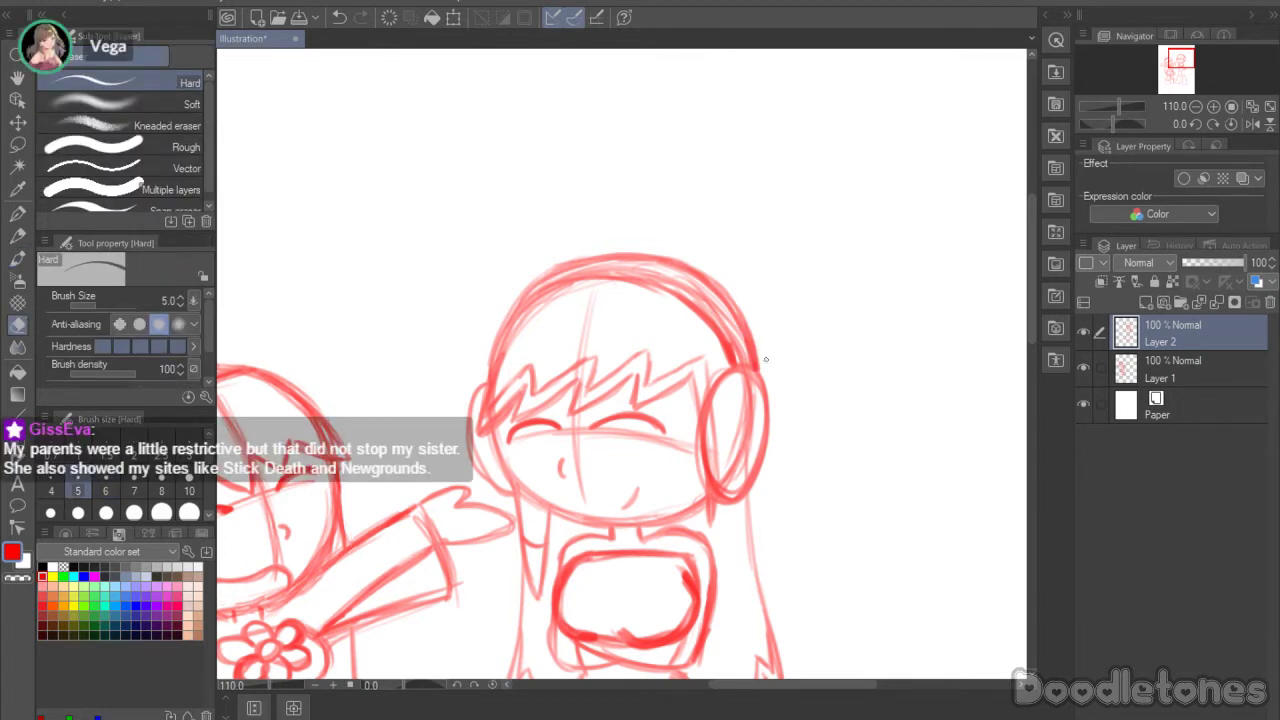
drag(697, 294, 726, 320)
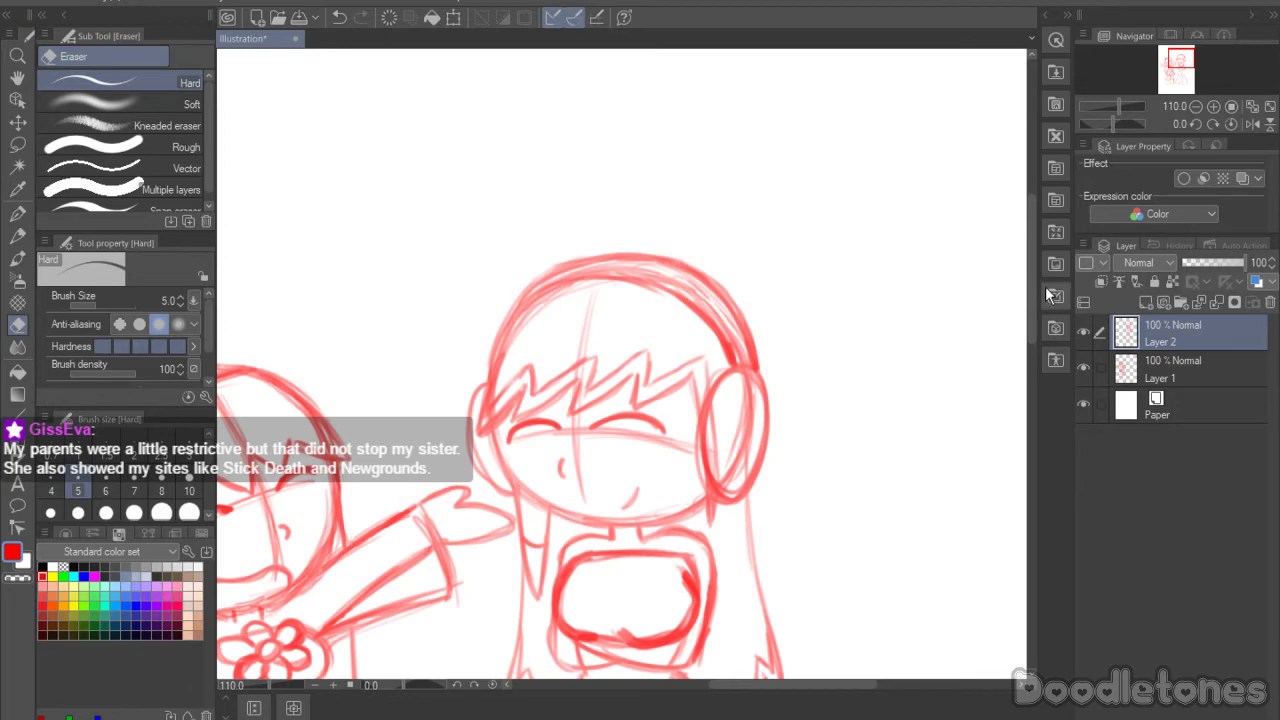
Step: Fill the second figure's rounded chest piece with curved vertical ribs fanning out from the centre, using the Opaque watercolor brush
scroll(1028, 320, down, 5)
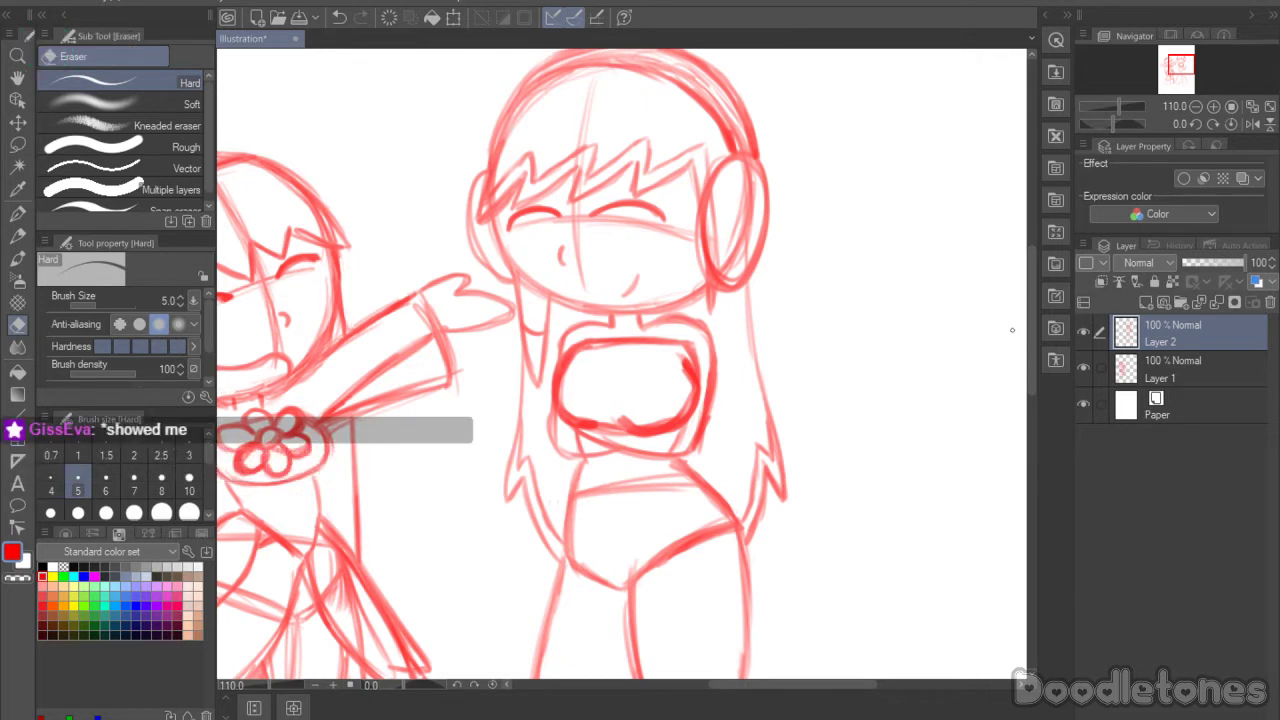
key(b)
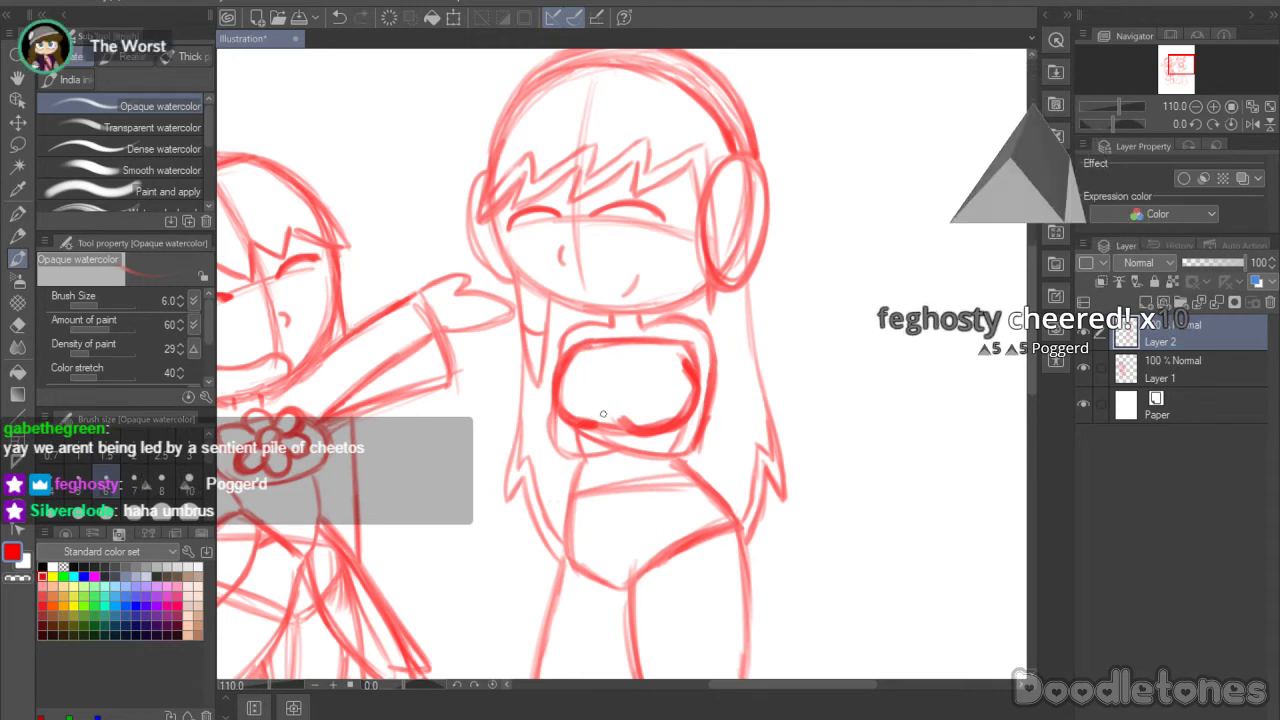
mouse_move(607, 341)
mouse_down()
mouse_move(602, 418)
mouse_move(617, 399)
mouse_move(594, 368)
mouse_up()
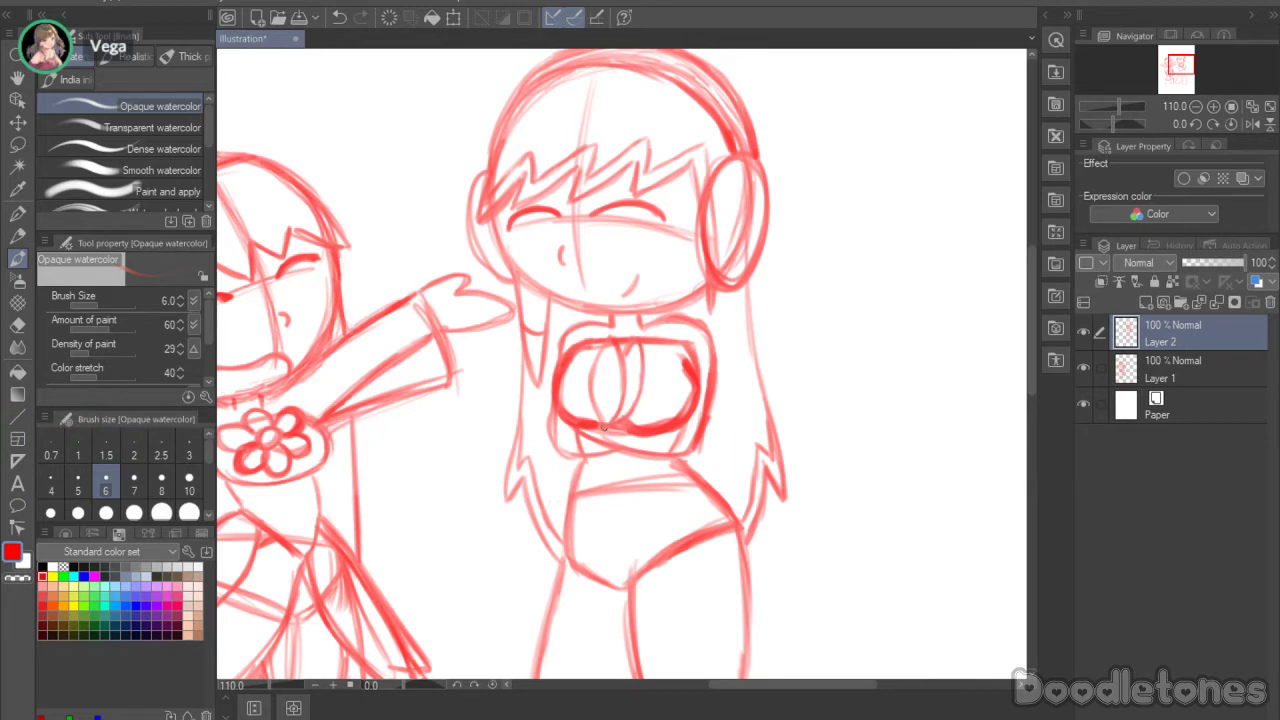
mouse_move(604, 427)
mouse_down()
mouse_move(580, 388)
mouse_move(579, 345)
mouse_up()
mouse_move(642, 370)
mouse_down()
mouse_move(669, 350)
mouse_move(628, 420)
mouse_move(567, 386)
mouse_up()
mouse_move(572, 358)
mouse_down()
mouse_move(558, 360)
mouse_move(598, 418)
mouse_move(660, 394)
mouse_move(671, 343)
mouse_move(658, 396)
mouse_move(678, 365)
mouse_move(681, 403)
mouse_move(654, 420)
mouse_up()
drag(677, 403, 655, 421)
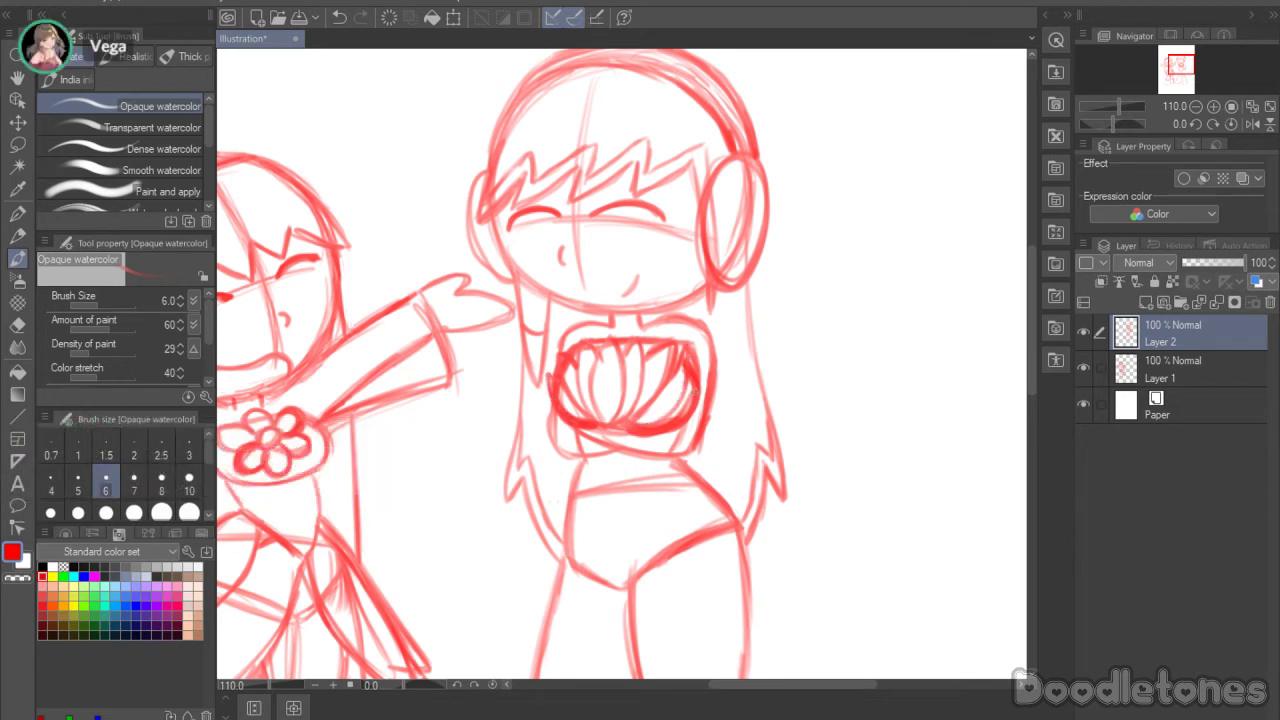
Step: Mark the second figure's navel with a short vertical line and darken the waist contour below the ribbed chest piece
drag(688, 387, 702, 410)
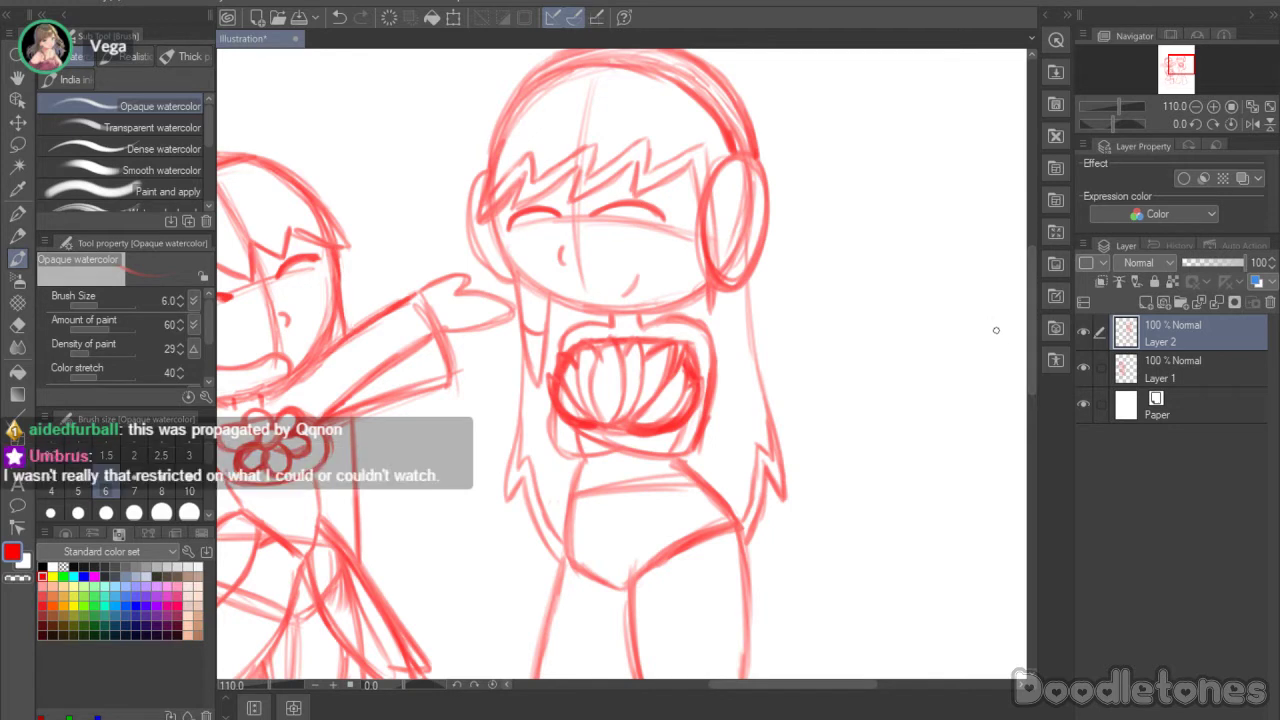
scroll(1027, 314, down, 1)
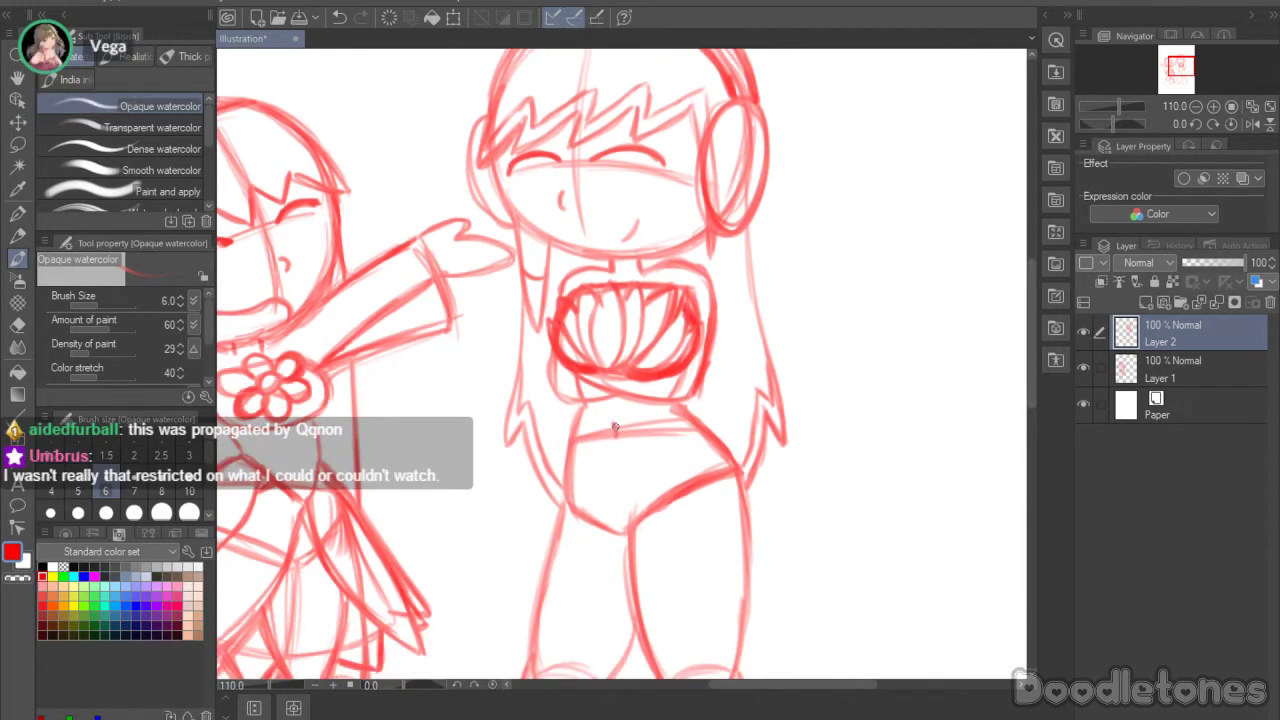
drag(614, 424, 562, 504)
mouse_move(584, 409)
mouse_down()
mouse_move(566, 454)
mouse_move(571, 491)
mouse_up()
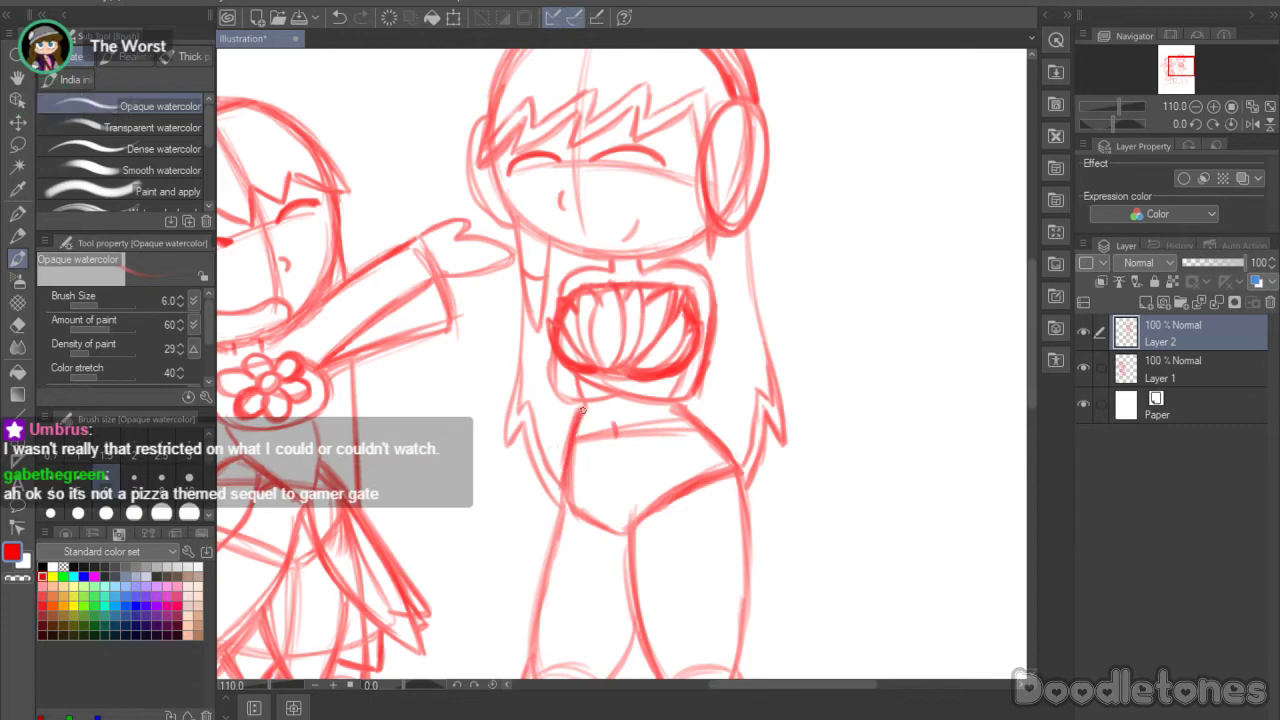
Step: Sketch a short flared skirt on the second figure with a curved low waistband, slanted sides and a rounded hem across the upper thighs
mouse_move(1030, 338)
mouse_down()
mouse_move(1026, 296)
mouse_move(1026, 317)
mouse_up()
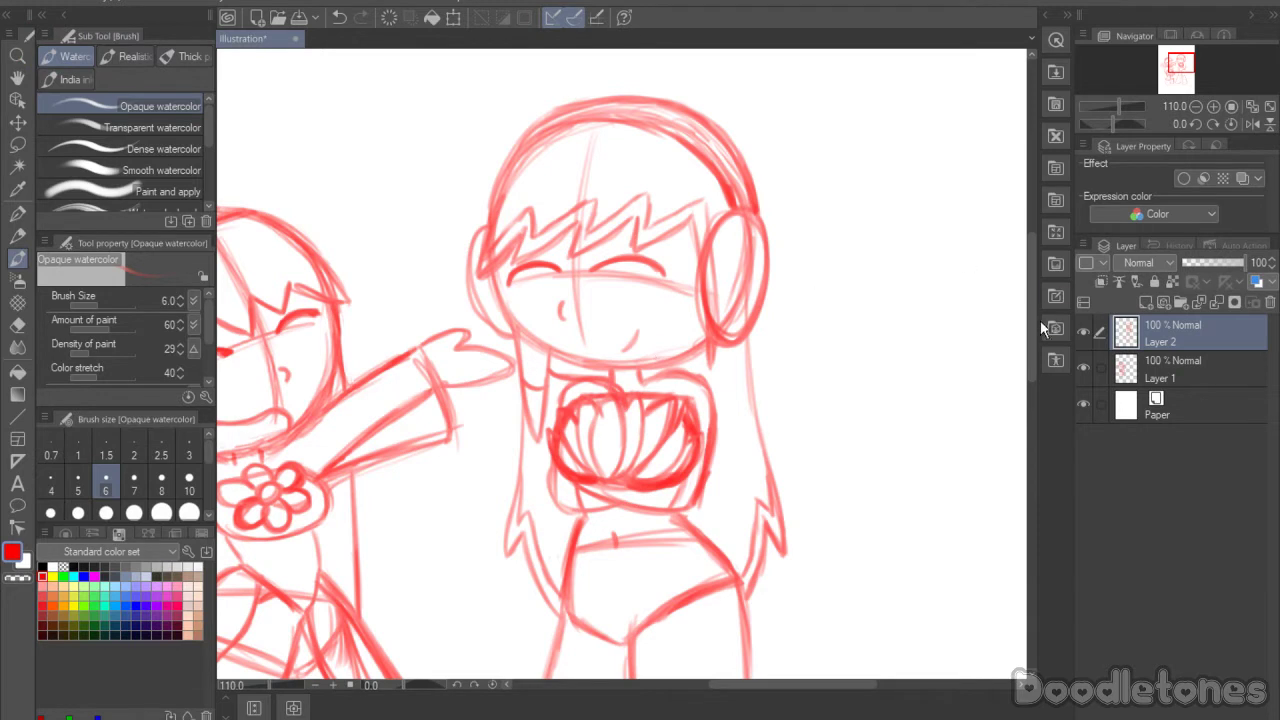
drag(1036, 324, 1032, 386)
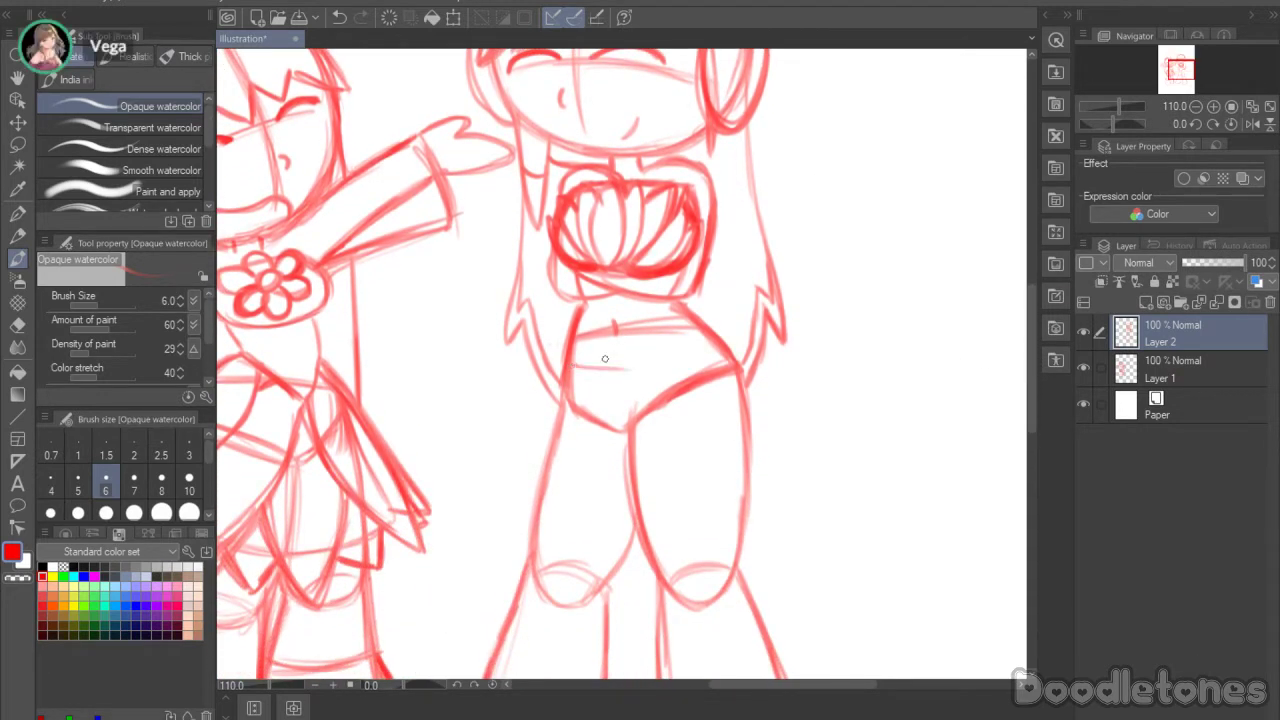
mouse_move(575, 366)
mouse_down()
mouse_move(680, 347)
mouse_move(629, 366)
mouse_move(539, 433)
mouse_move(534, 458)
mouse_up()
mouse_move(550, 412)
mouse_down()
mouse_move(531, 460)
mouse_move(618, 496)
mouse_up()
drag(548, 472, 630, 495)
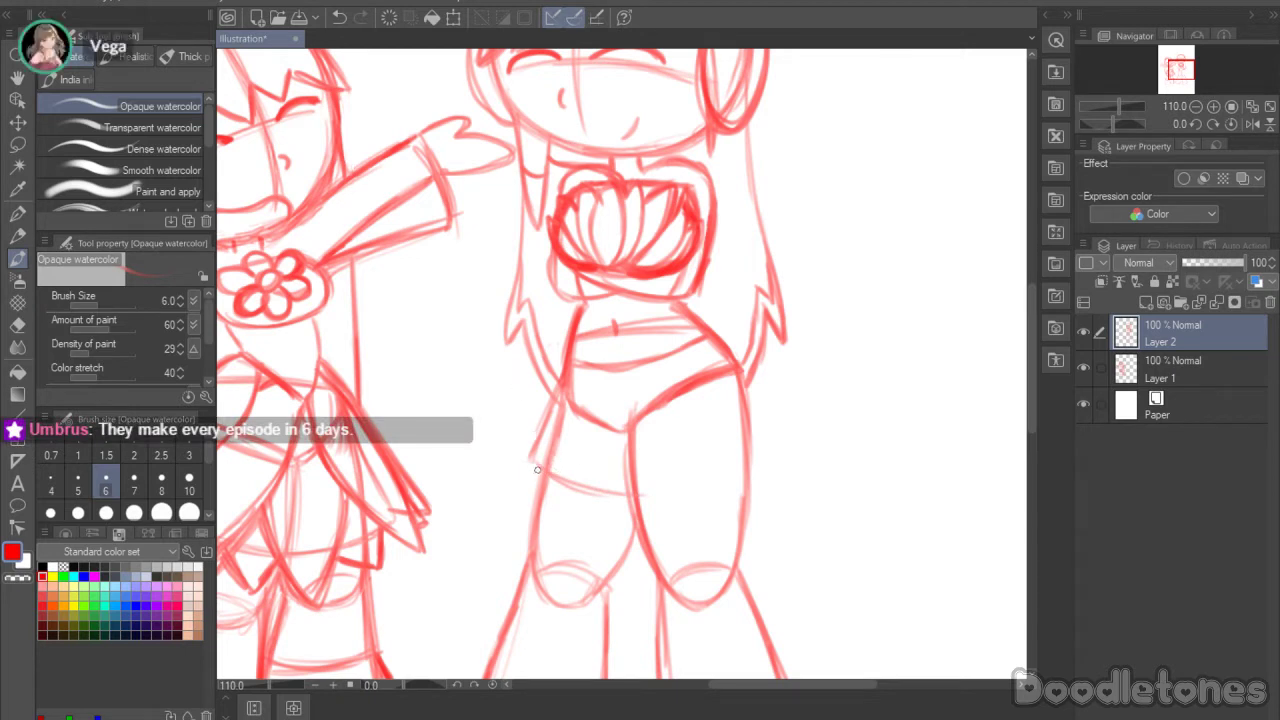
mouse_move(541, 438)
mouse_down()
mouse_move(535, 473)
mouse_move(620, 499)
mouse_up()
mouse_move(530, 472)
mouse_down()
mouse_move(628, 502)
mouse_move(684, 500)
mouse_up()
mouse_move(594, 498)
mouse_down()
mouse_move(722, 488)
mouse_move(753, 464)
mouse_up()
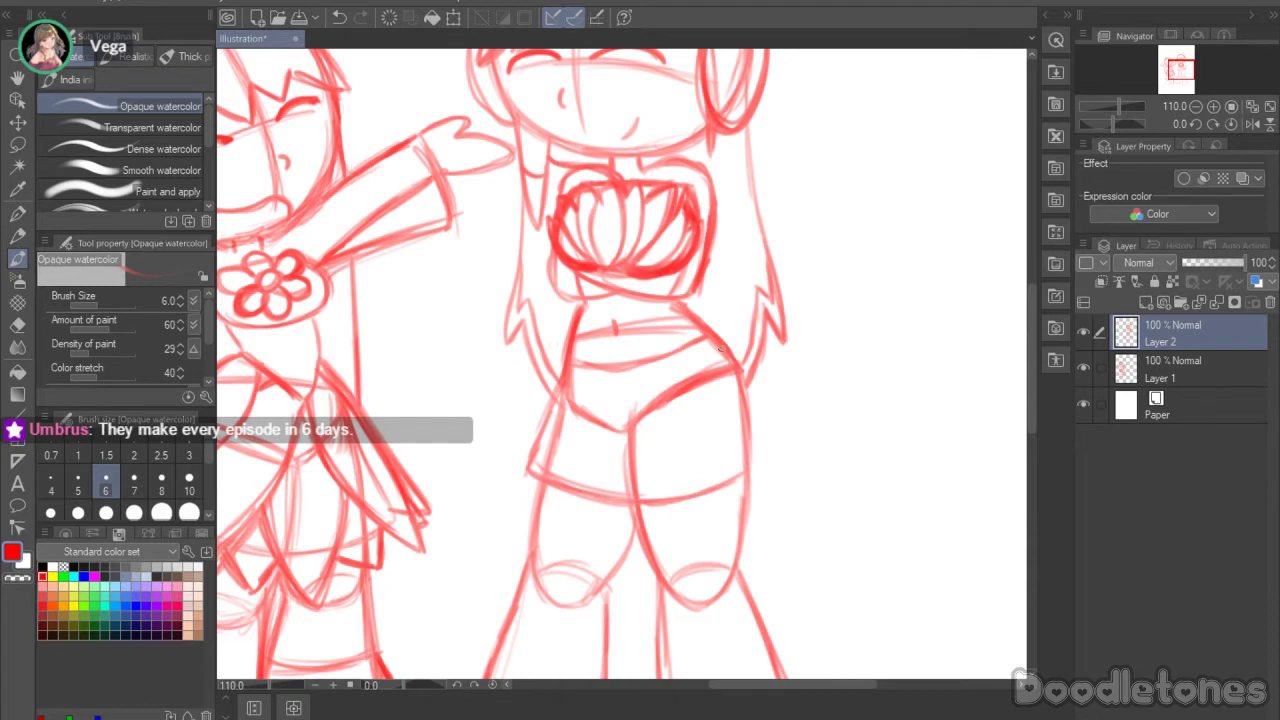
mouse_move(719, 344)
mouse_down()
mouse_move(764, 444)
mouse_move(735, 358)
mouse_move(764, 460)
mouse_up()
mouse_move(747, 405)
mouse_down()
mouse_move(763, 450)
mouse_move(736, 477)
mouse_move(694, 487)
mouse_up()
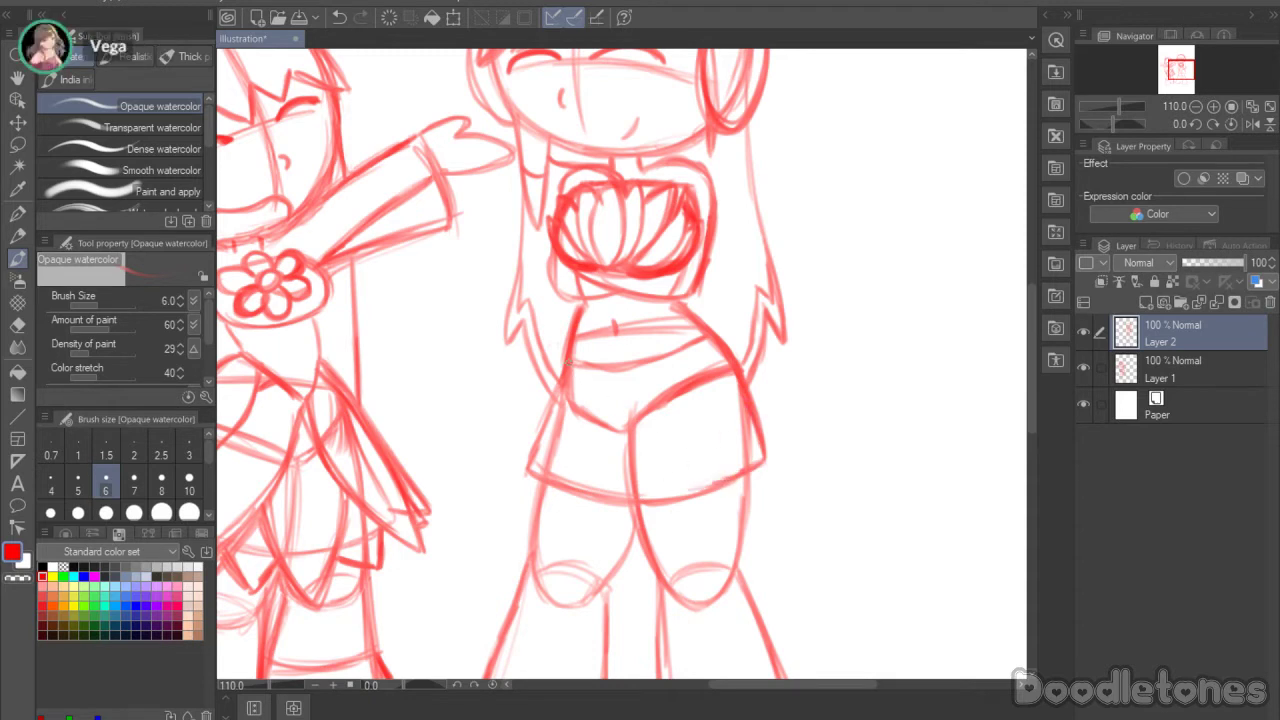
Step: Darken the skirt's waistband and hem, and add a zigzag trim running along the whole hem
drag(700, 340, 586, 368)
mouse_move(704, 337)
mouse_down()
mouse_move(624, 366)
mouse_move(569, 360)
mouse_move(528, 456)
mouse_up()
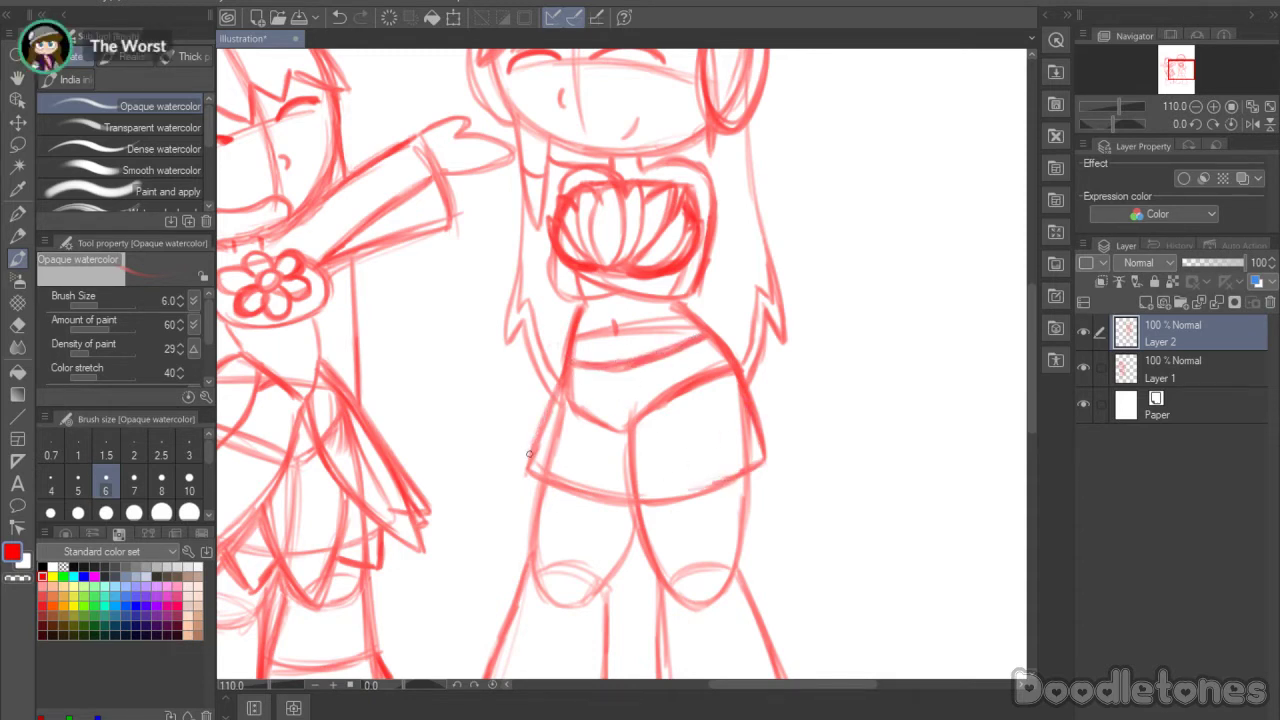
mouse_move(564, 382)
mouse_down()
mouse_move(526, 466)
mouse_move(602, 492)
mouse_move(712, 486)
mouse_up()
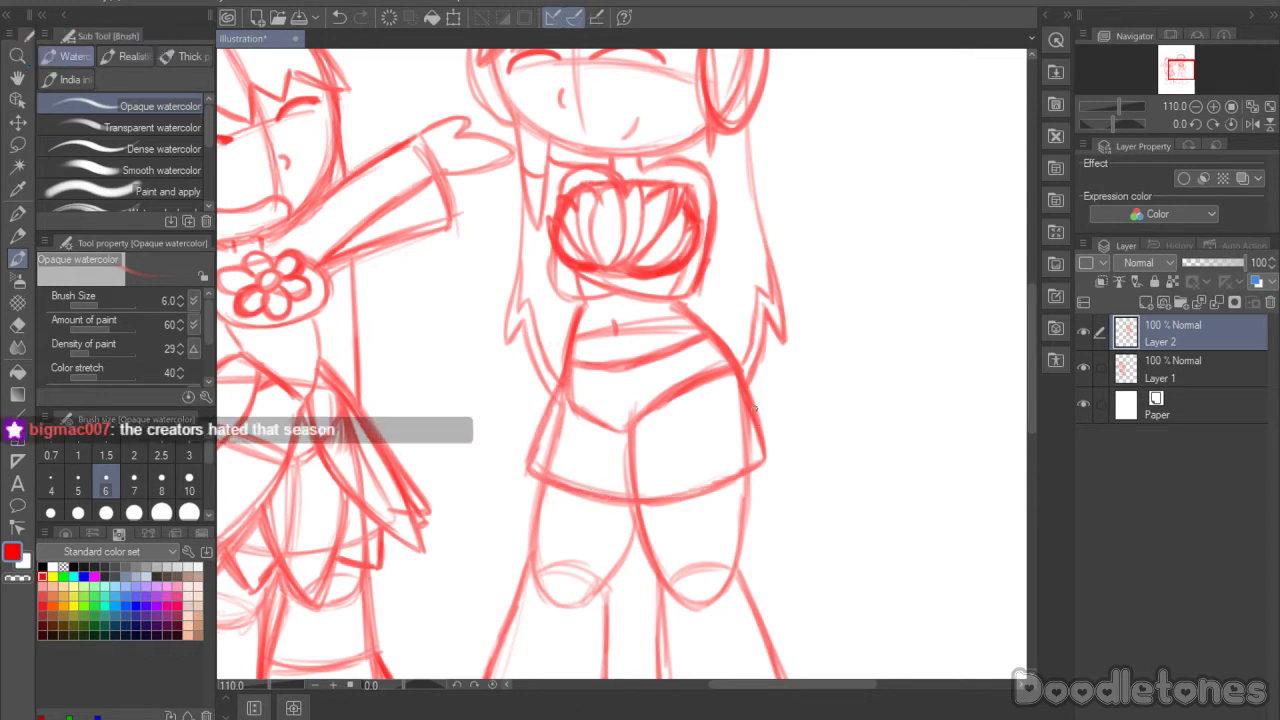
drag(766, 428, 740, 476)
scroll(1030, 376, down, 2)
mouse_move(536, 425)
mouse_down()
mouse_move(548, 410)
mouse_move(552, 444)
mouse_move(572, 426)
mouse_move(576, 449)
mouse_move(610, 436)
mouse_move(614, 460)
mouse_move(668, 440)
mouse_move(686, 457)
mouse_move(702, 434)
mouse_move(718, 448)
mouse_move(728, 422)
mouse_move(742, 430)
mouse_up()
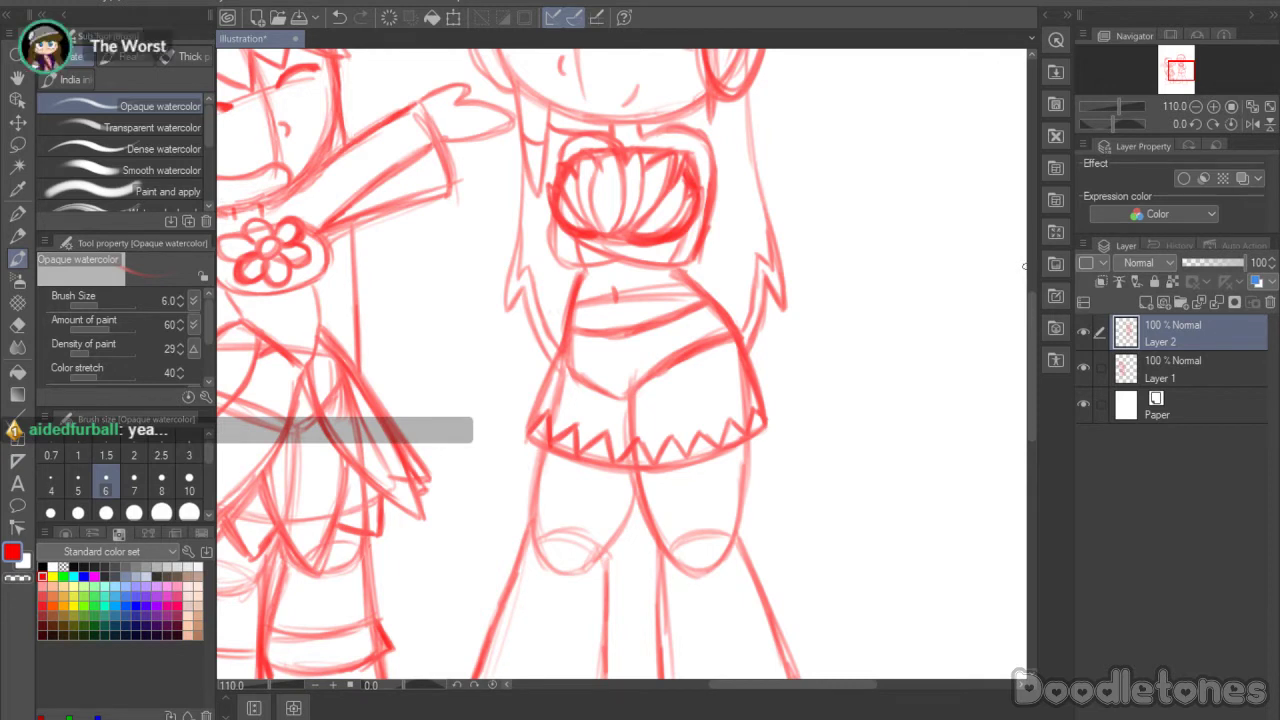
Step: Draw a curved band below the knee of the leg nearest the flower-outfit character and hang a pointed feather shape from its inner end
scroll(1027, 346, down, 5)
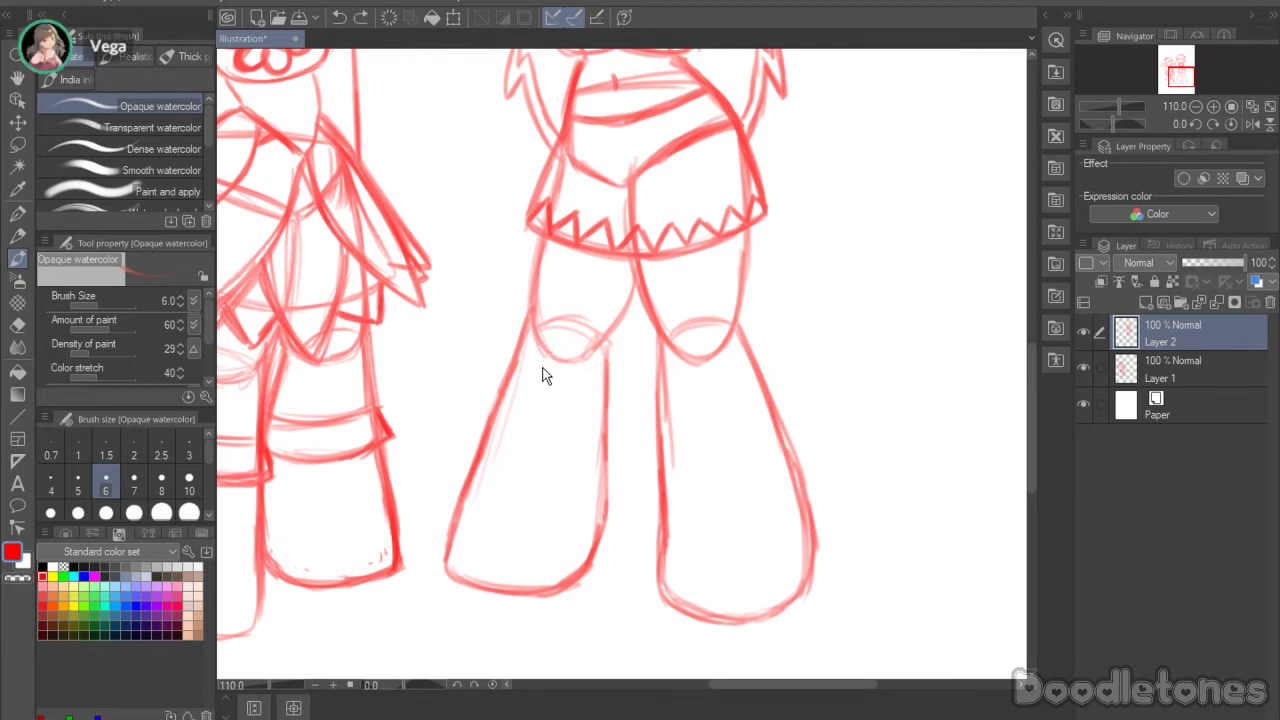
drag(522, 354, 592, 384)
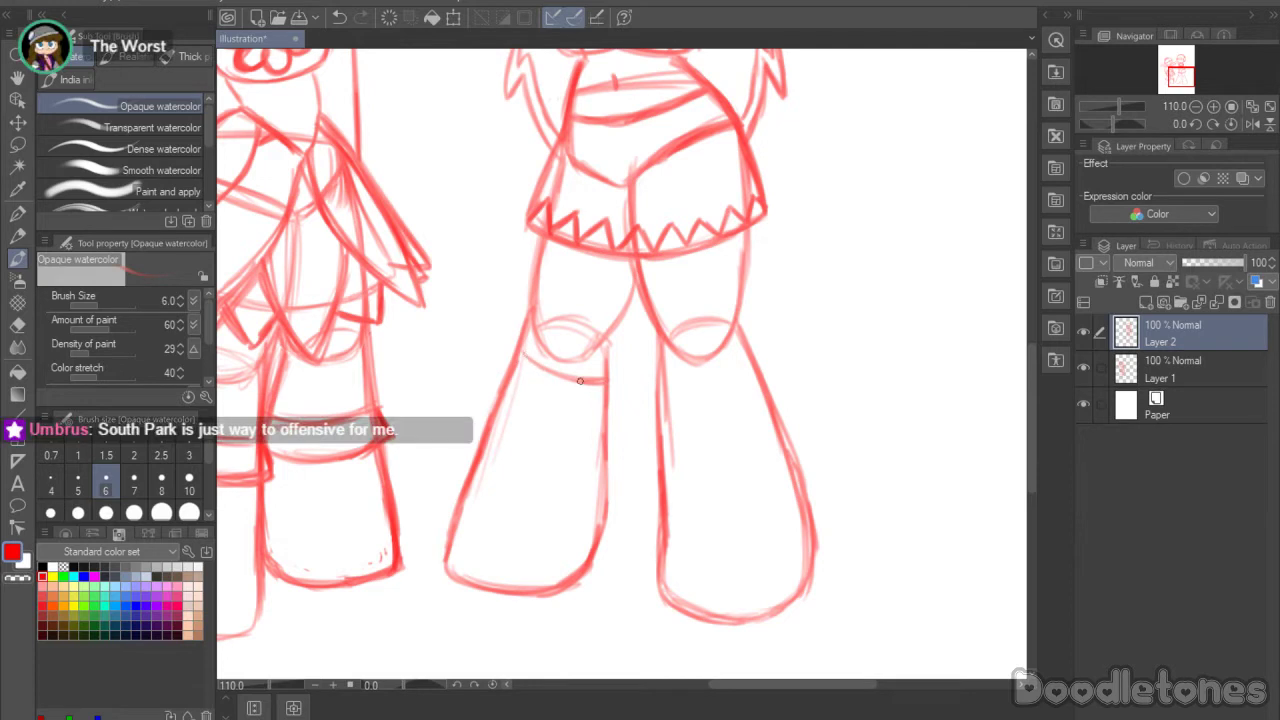
mouse_move(580, 383)
mouse_down()
mouse_move(595, 430)
mouse_move(575, 435)
mouse_move(618, 498)
mouse_move(601, 390)
mouse_move(621, 472)
mouse_up()
drag(615, 428, 618, 492)
drag(619, 446, 614, 497)
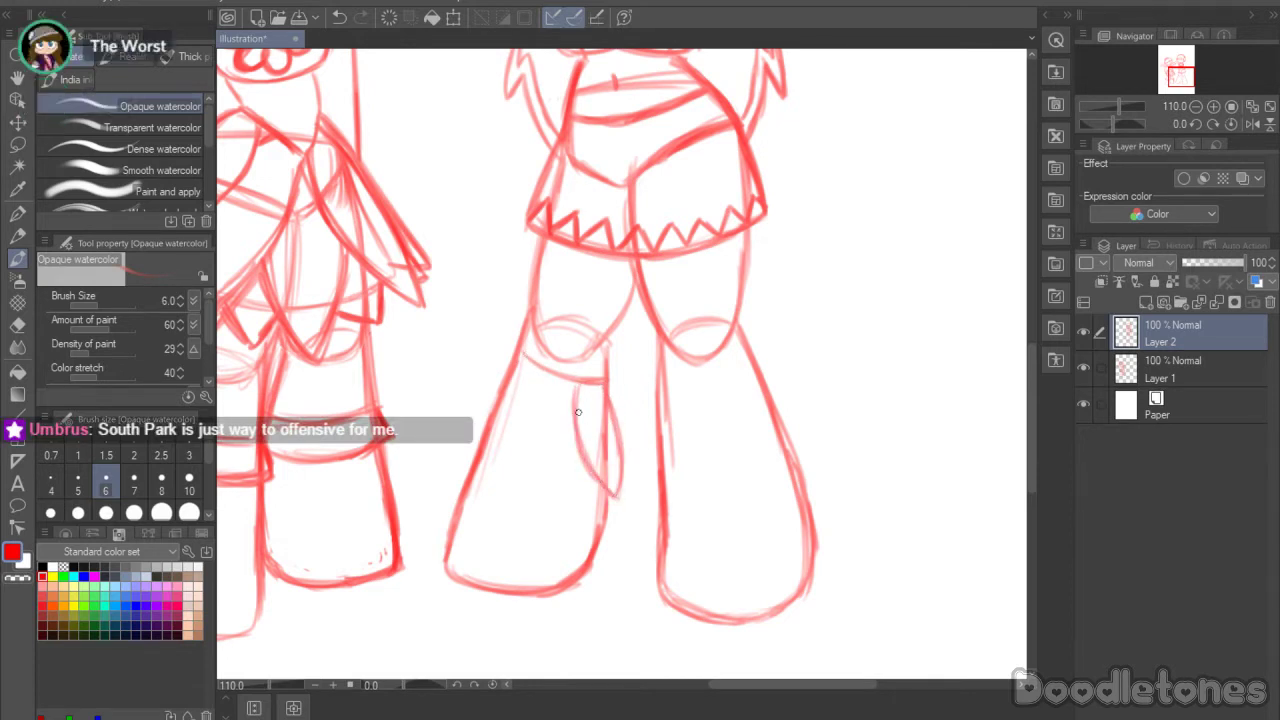
drag(578, 382, 605, 486)
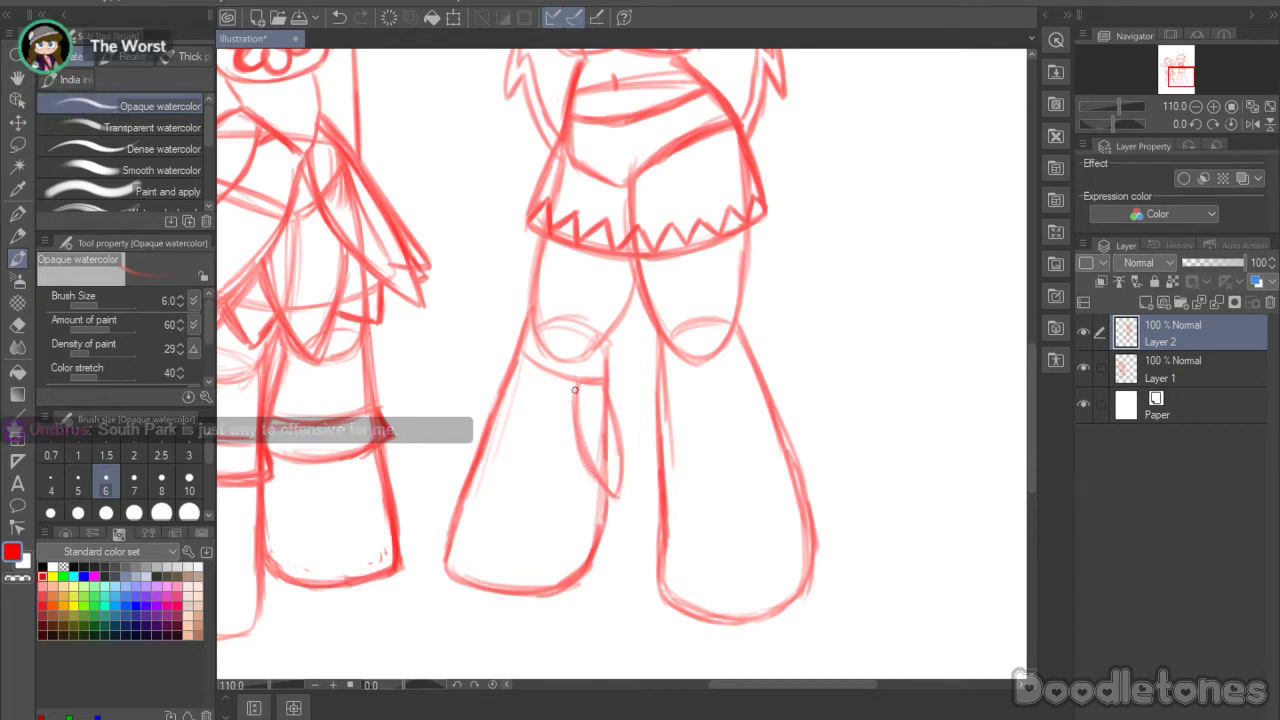
drag(576, 408, 553, 479)
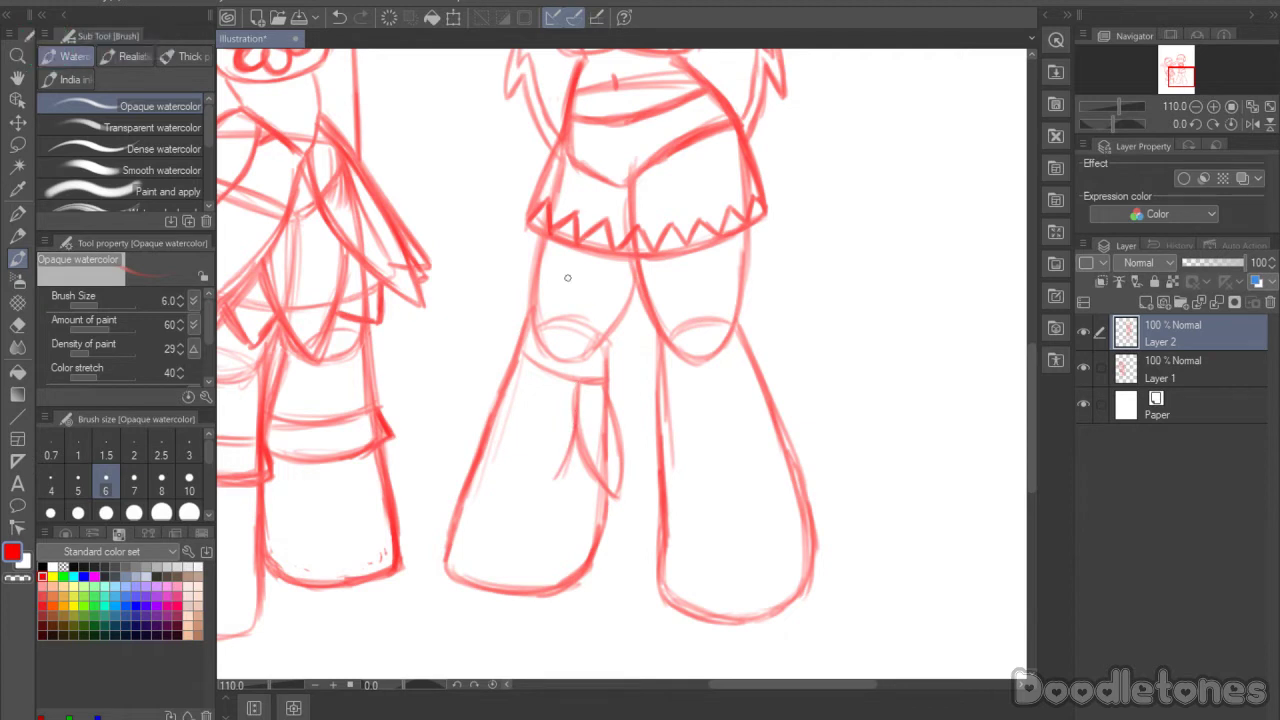
key(ctrl+z)
key(ctrl+z)
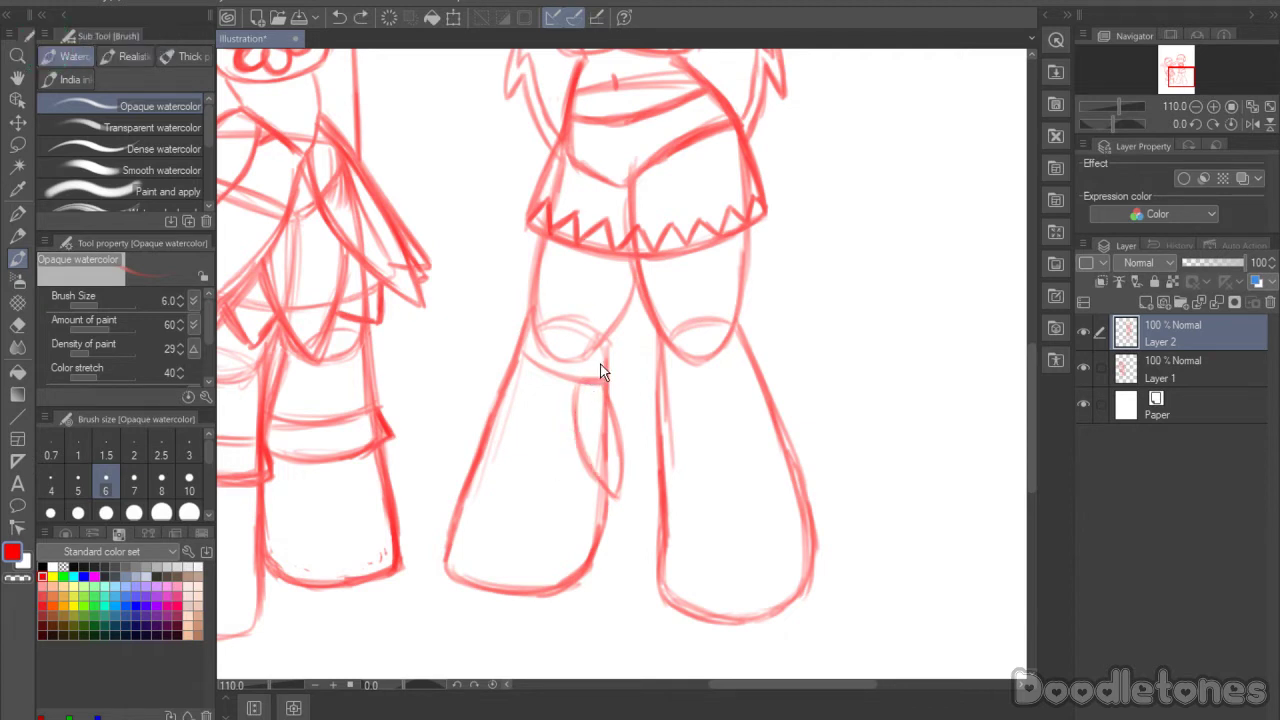
Step: Redraw the first hanging feather darker, add a second pointed feather beside it and clean its tip with the Hard eraser
mouse_move(589, 384)
mouse_down()
mouse_move(577, 422)
mouse_move(586, 389)
mouse_move(581, 436)
mouse_move(588, 383)
mouse_move(580, 422)
mouse_move(588, 407)
mouse_move(598, 478)
mouse_up()
drag(580, 426, 614, 499)
mouse_move(602, 392)
mouse_down()
mouse_move(620, 431)
mouse_move(598, 384)
mouse_move(625, 476)
mouse_up()
drag(578, 384, 576, 462)
mouse_move(576, 406)
mouse_down()
mouse_move(555, 490)
mouse_move(548, 403)
mouse_move(548, 482)
mouse_up()
mouse_move(545, 420)
mouse_down()
mouse_move(548, 484)
mouse_move(573, 452)
mouse_up()
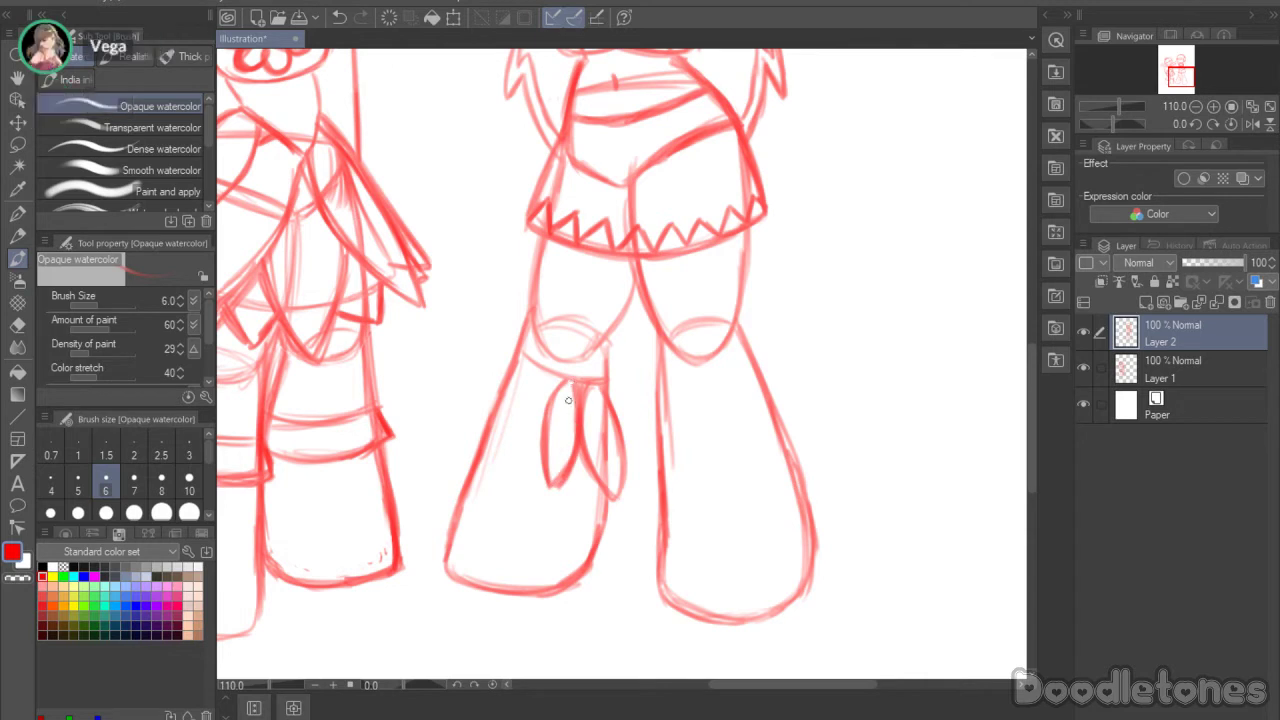
mouse_move(566, 383)
mouse_down()
mouse_move(547, 416)
mouse_move(567, 378)
mouse_move(549, 417)
mouse_move(616, 380)
mouse_move(551, 440)
mouse_move(565, 379)
mouse_move(566, 475)
mouse_up()
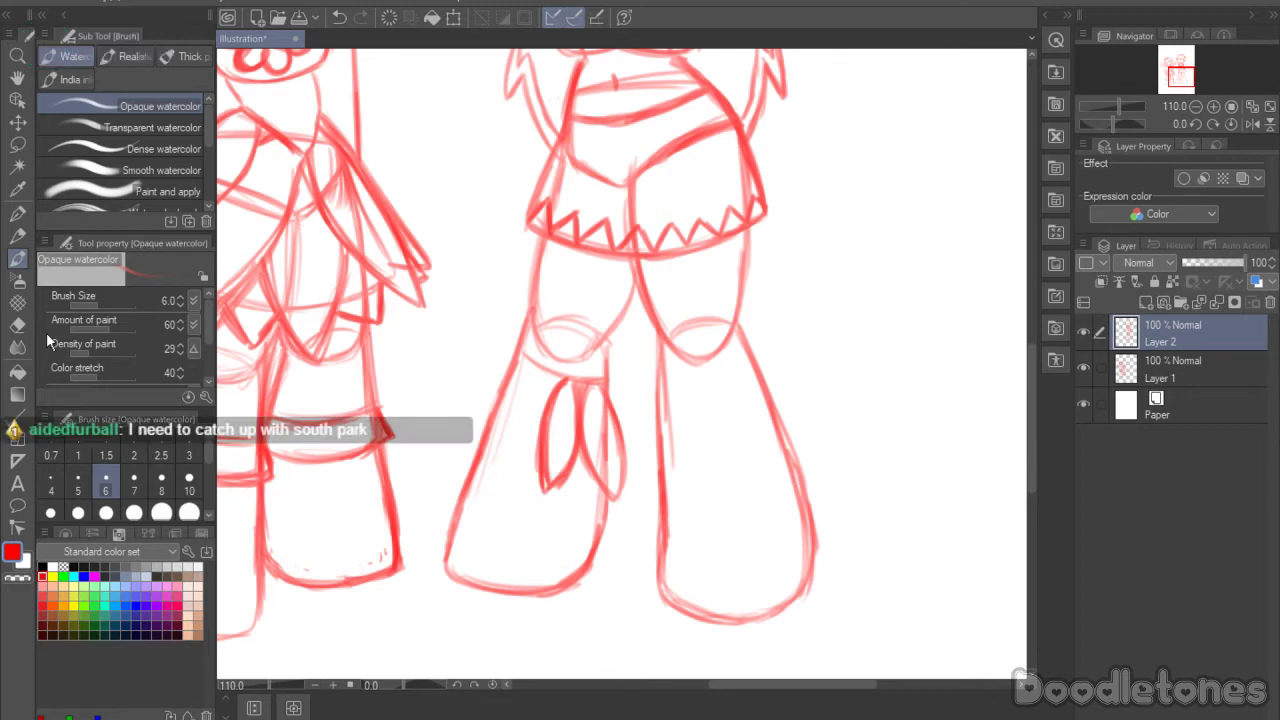
click(17, 324)
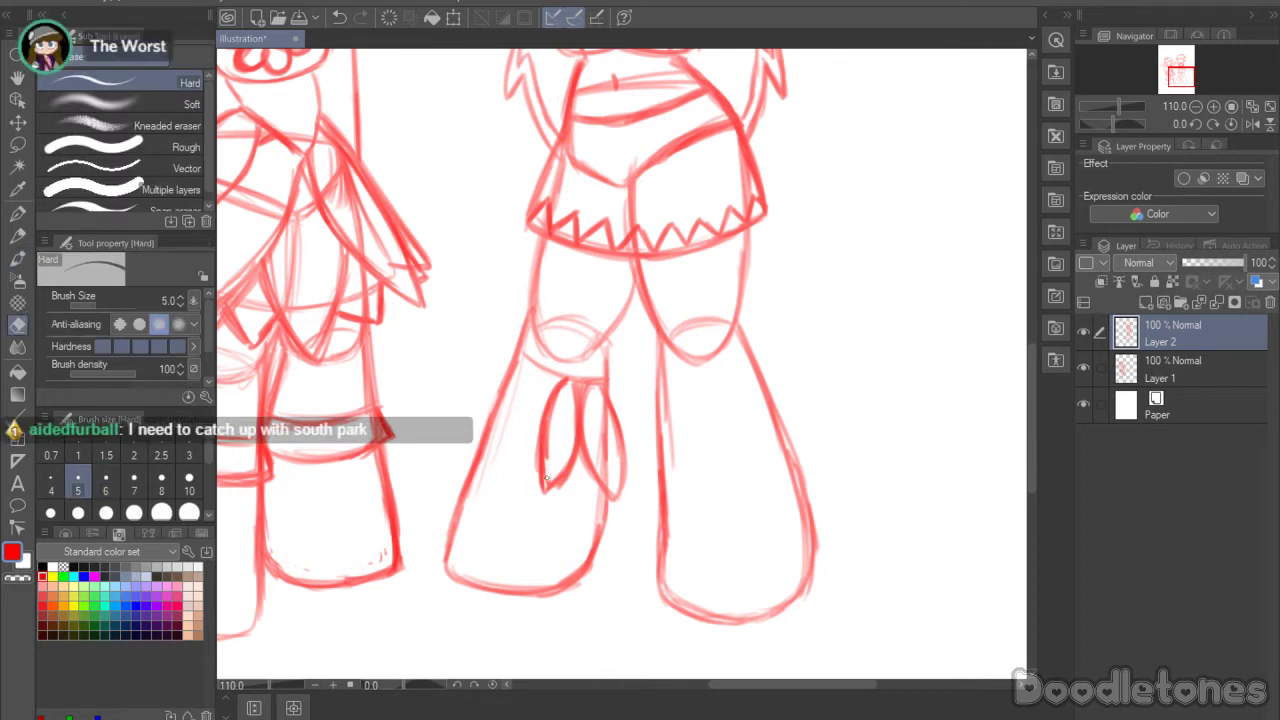
drag(546, 480, 547, 463)
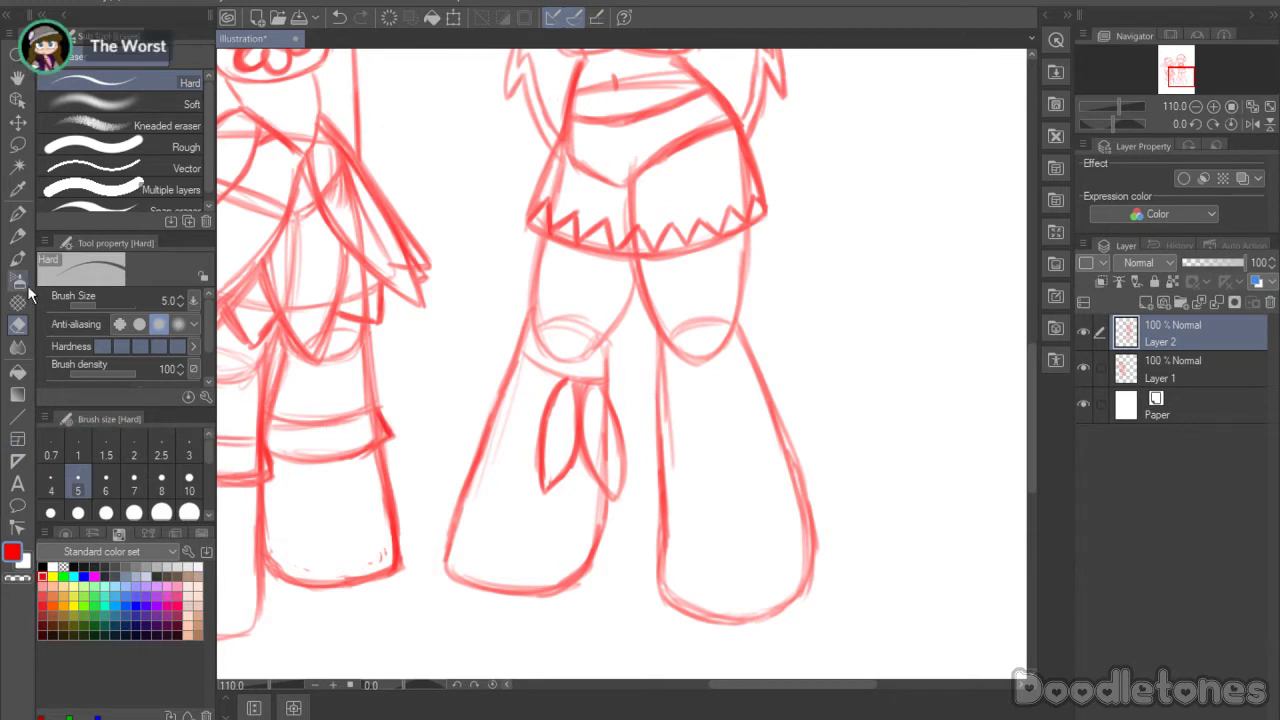
Step: Add a third pointed feather under the knee band with the Opaque watercolor brush and strengthen the innermost feather's outline
click(17, 258)
drag(546, 376, 522, 477)
mouse_move(537, 434)
mouse_down()
mouse_move(514, 482)
mouse_move(510, 410)
mouse_up()
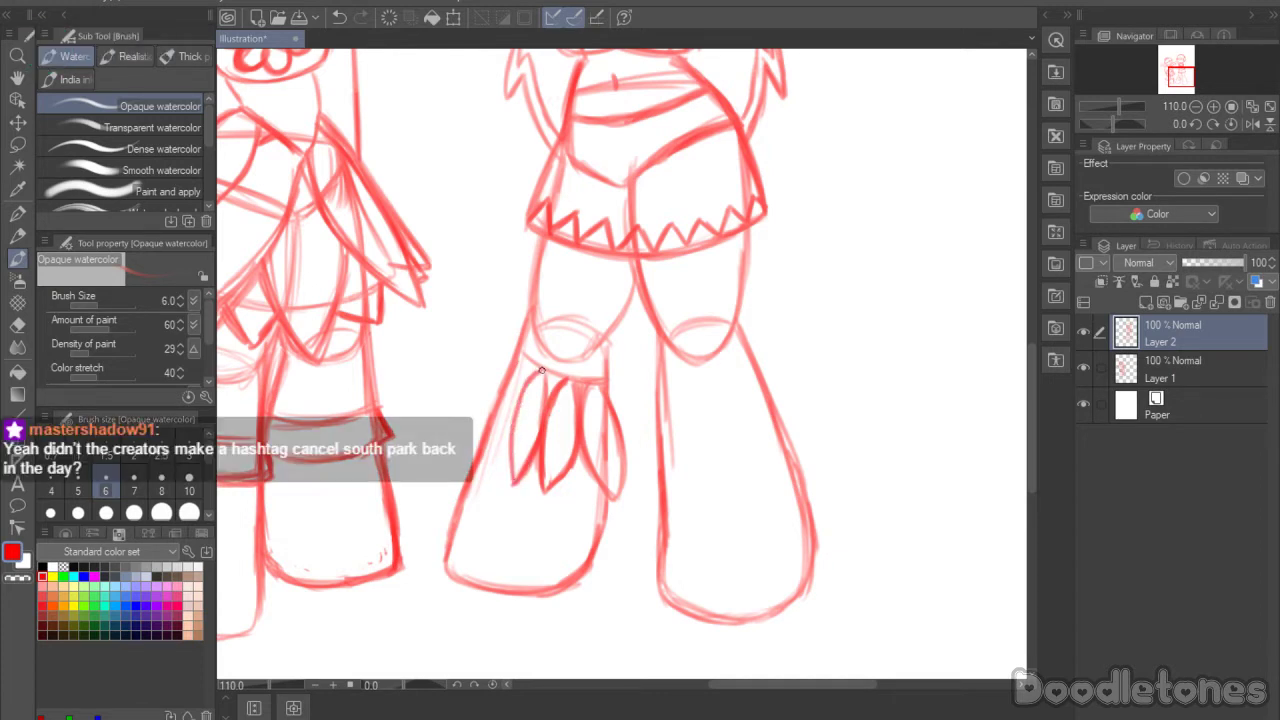
mouse_move(596, 390)
mouse_down()
mouse_move(621, 488)
mouse_move(574, 436)
mouse_move(616, 495)
mouse_up()
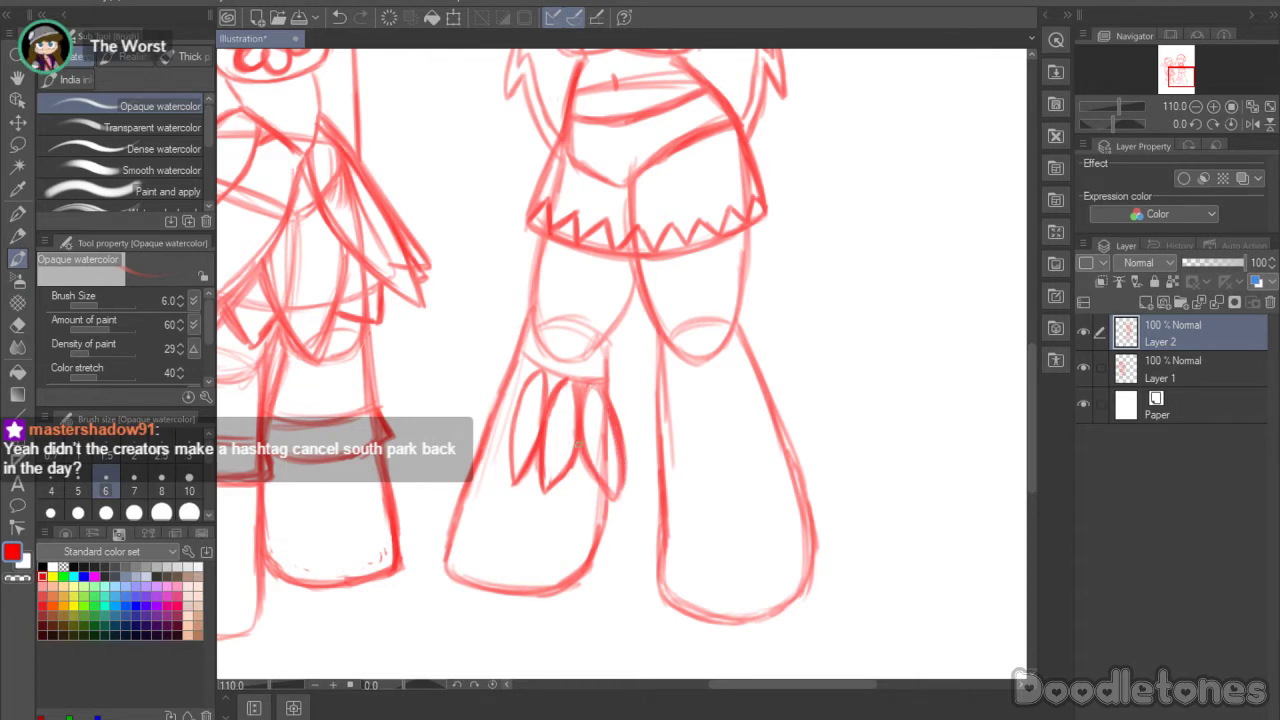
drag(578, 445, 612, 495)
drag(613, 431, 617, 469)
drag(580, 405, 601, 395)
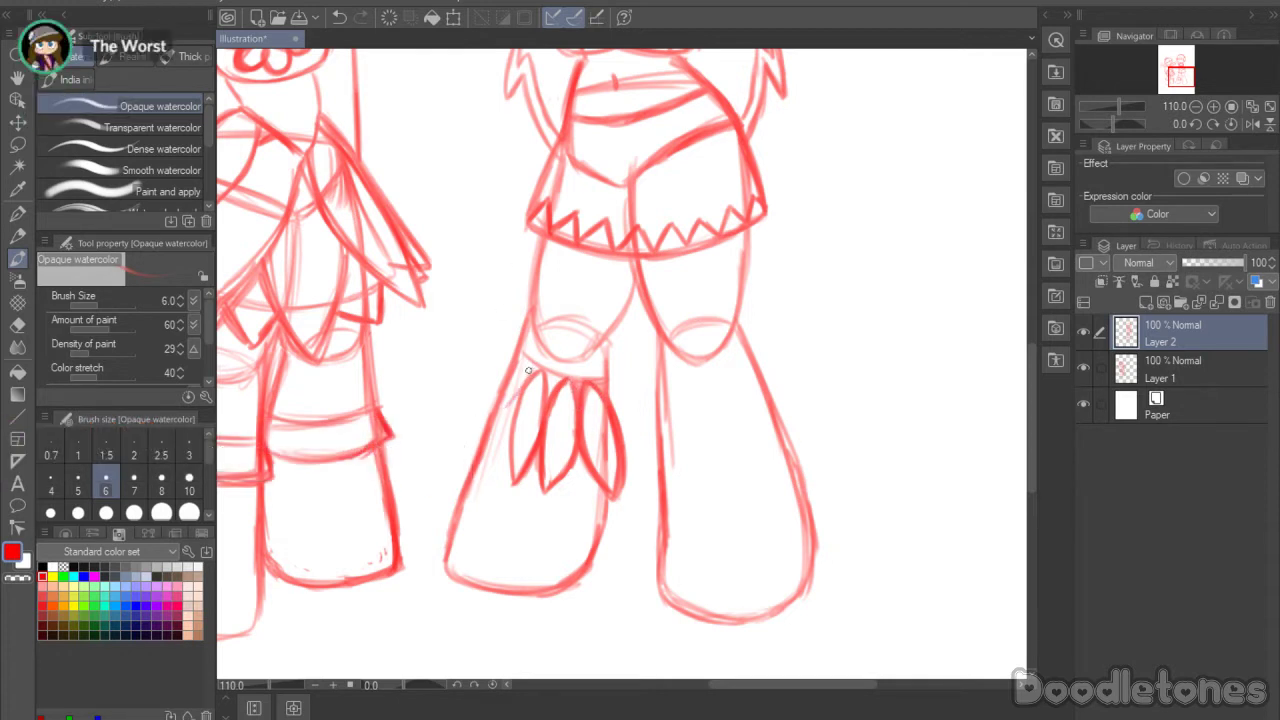
mouse_move(522, 392)
mouse_down()
mouse_move(462, 472)
mouse_move(478, 428)
mouse_up()
key(ctrl+z)
key(ctrl+z)
key(ctrl+z)
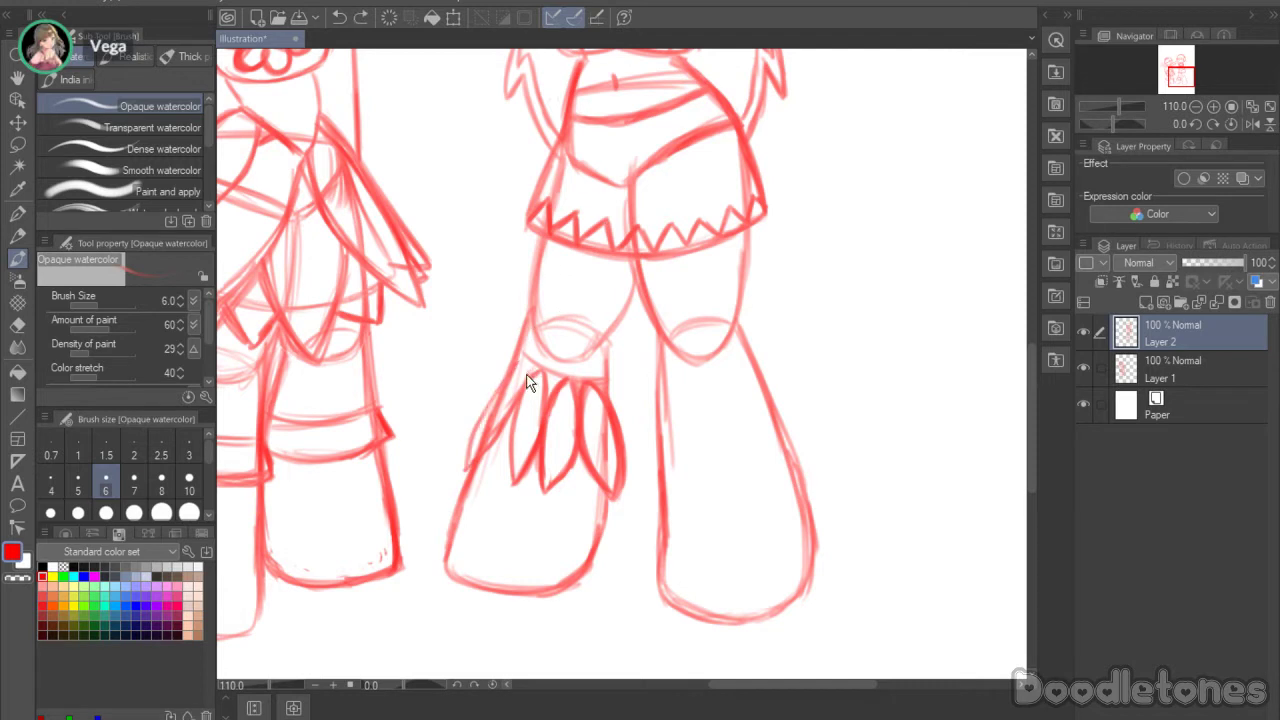
key(ctrl+z)
key(ctrl+z)
key(ctrl+z)
key(ctrl+z)
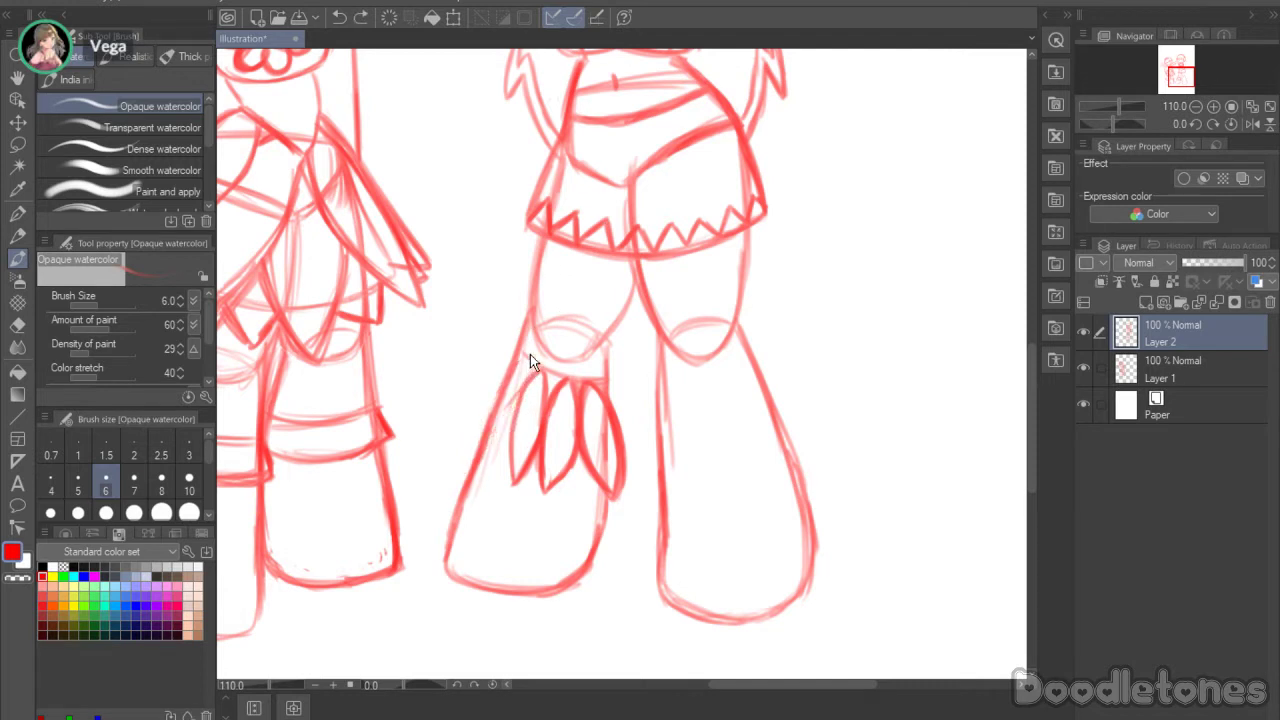
Step: Extend the feather fringe to the leg's outer edge and fill the gaps between the feathers with small pointed tips
mouse_move(522, 398)
mouse_down()
mouse_move(484, 454)
mouse_move(474, 440)
mouse_move(515, 375)
mouse_move(469, 459)
mouse_up()
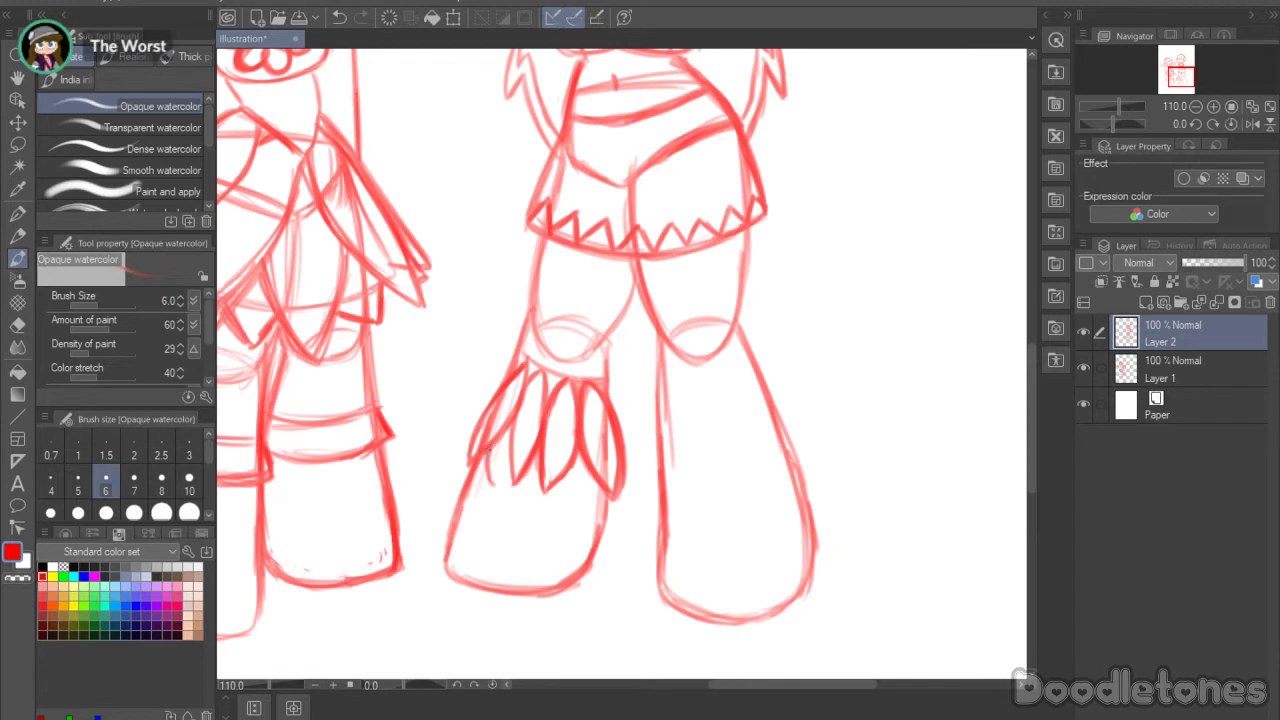
drag(489, 450, 493, 480)
mouse_move(493, 480)
mouse_down()
mouse_move(502, 441)
mouse_move(545, 464)
mouse_move(533, 429)
mouse_move(536, 479)
mouse_move(532, 453)
mouse_move(496, 477)
mouse_up()
key(e)
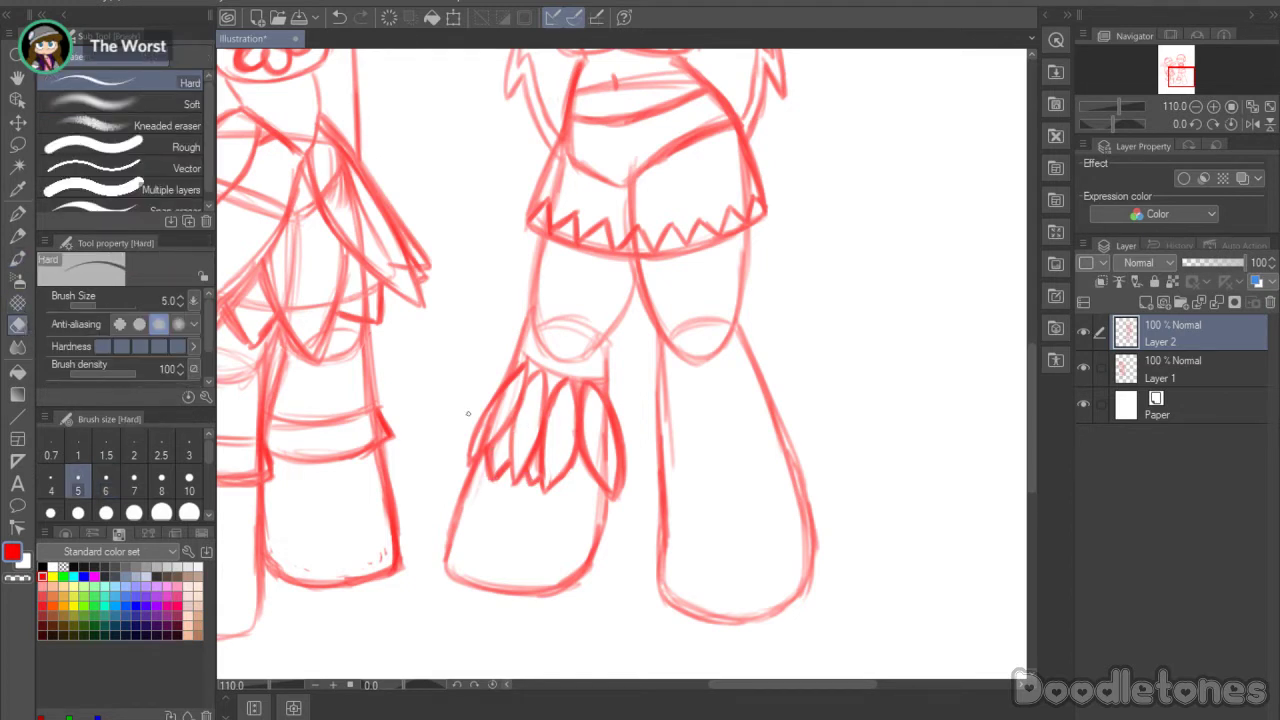
key(b)
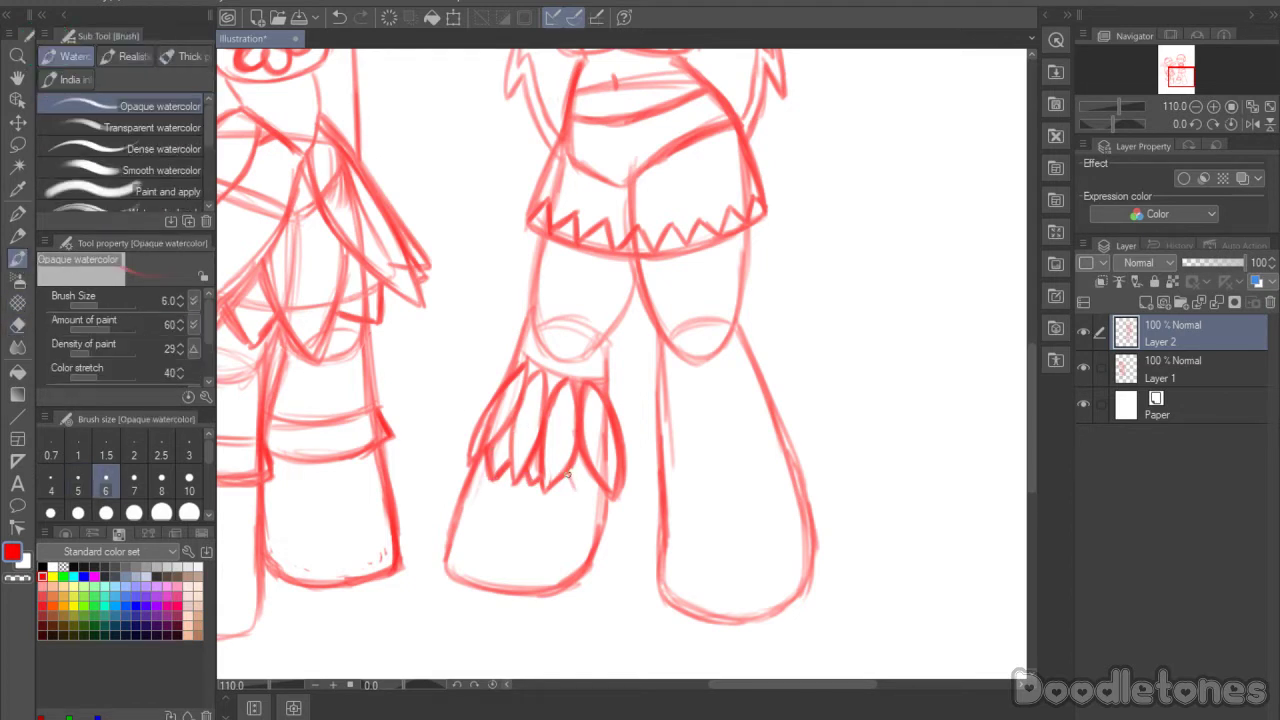
mouse_move(567, 476)
mouse_down()
mouse_move(590, 495)
mouse_move(598, 466)
mouse_up()
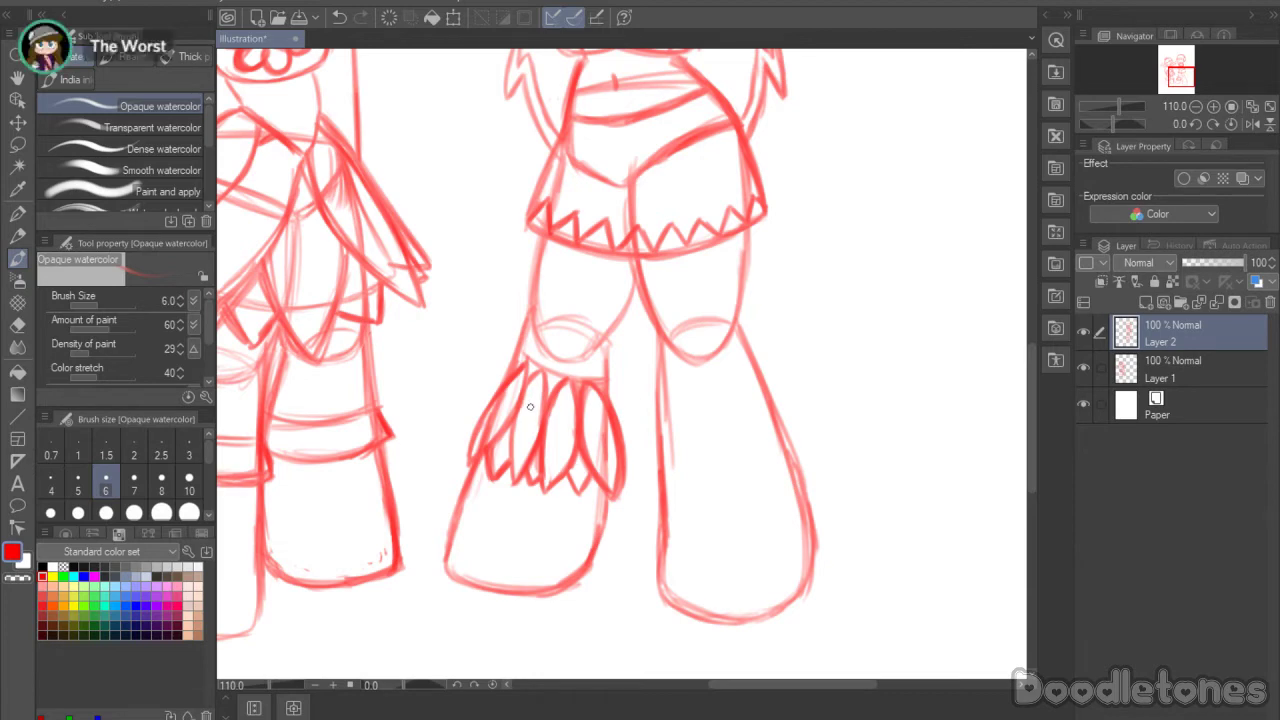
Step: Draw a curved band below the second figure's other knee and a slanted curve across the foot beneath the feather fringe
mouse_move(1029, 373)
mouse_down()
mouse_move(1027, 272)
mouse_move(1030, 375)
mouse_up()
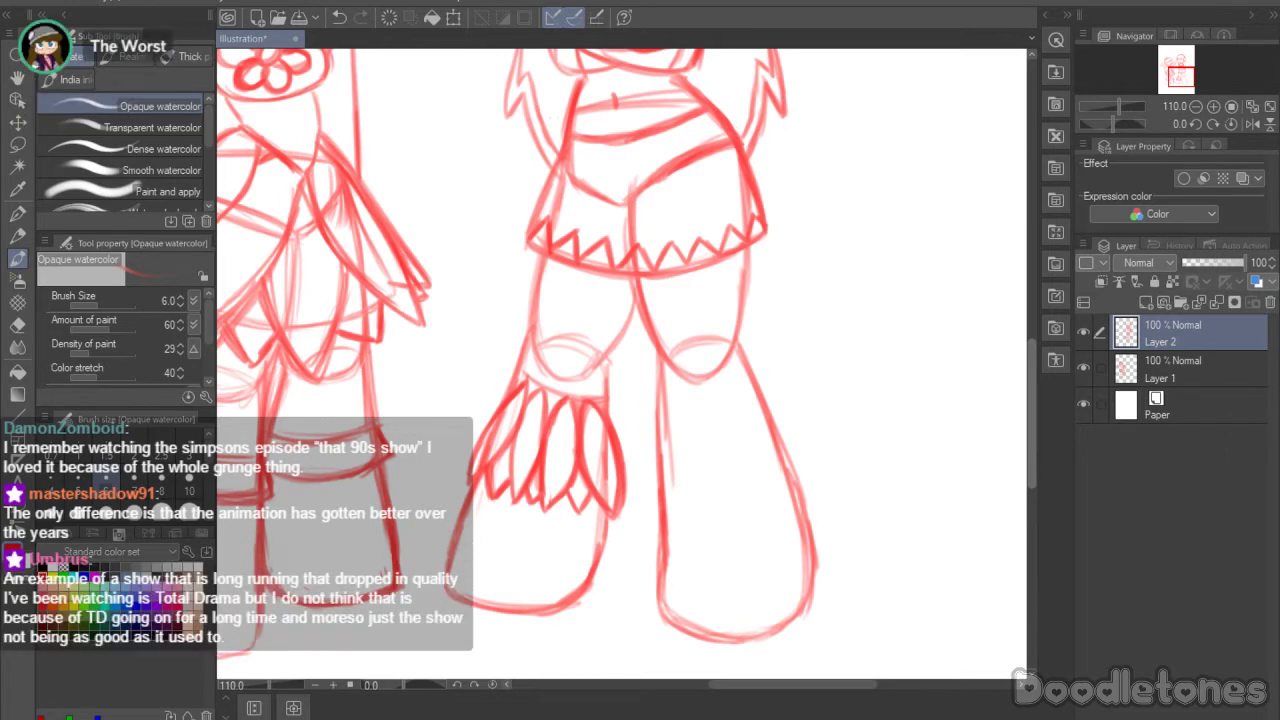
drag(658, 418, 758, 410)
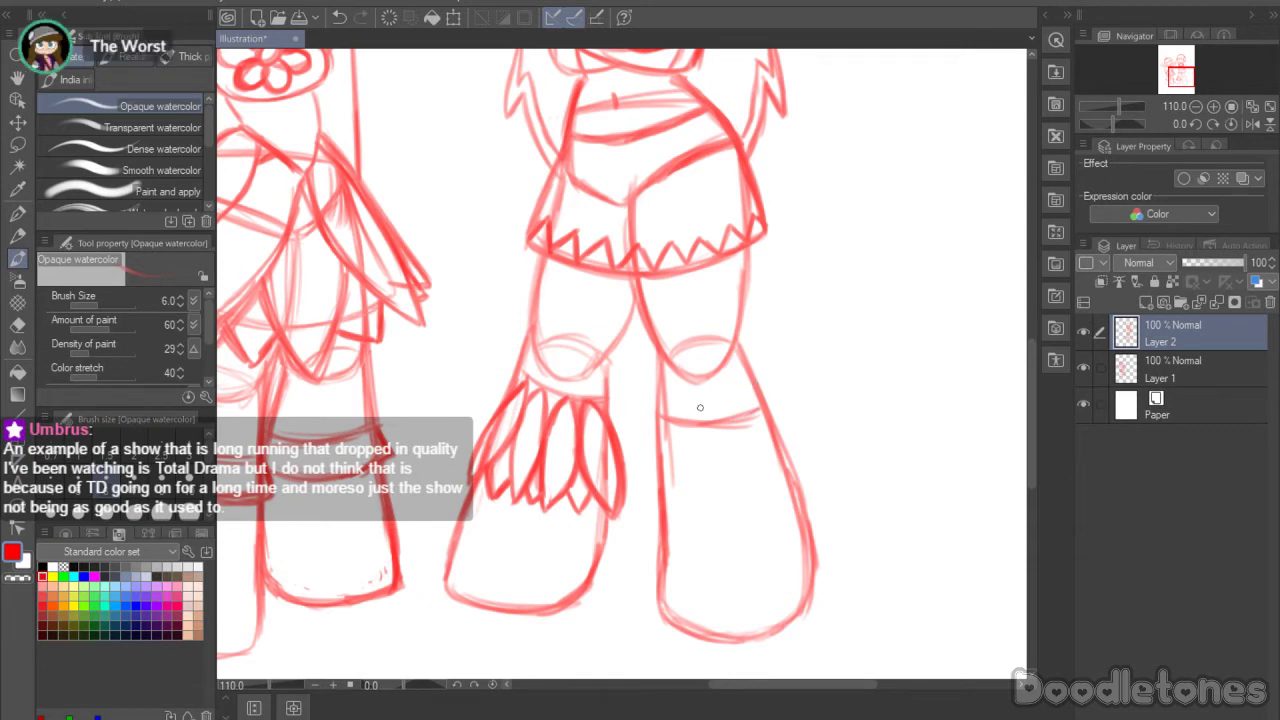
drag(472, 511, 572, 581)
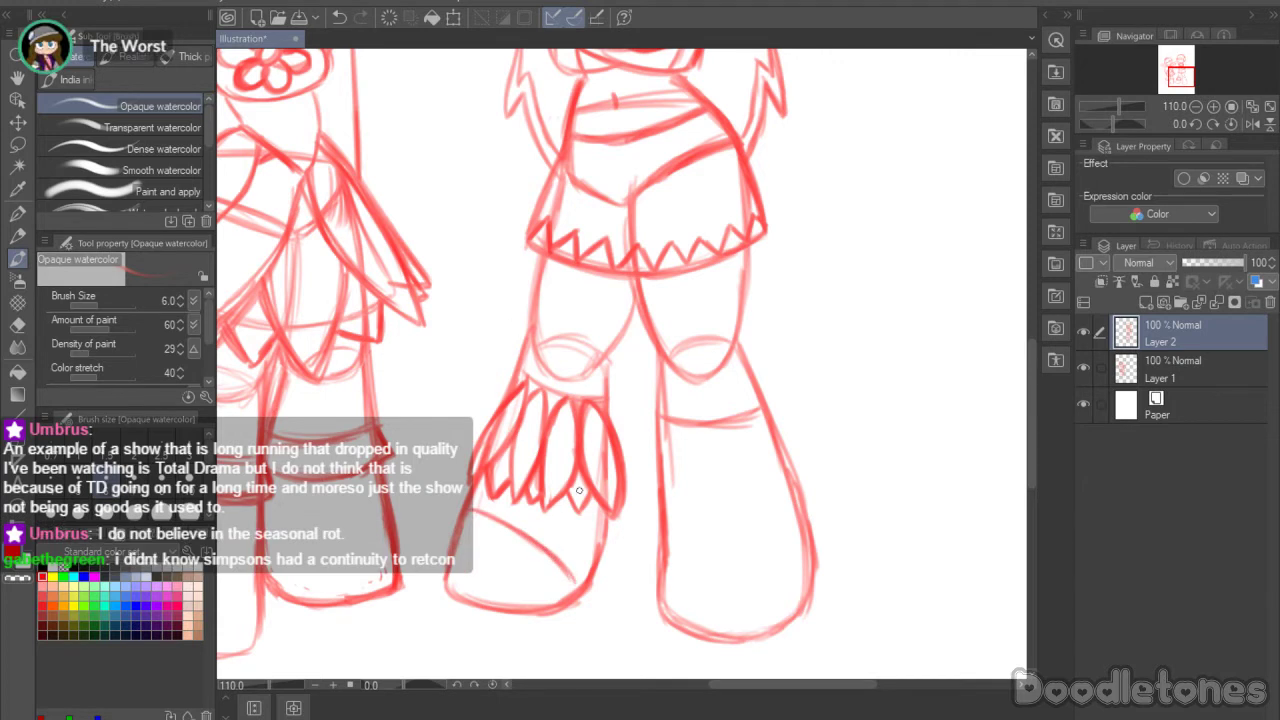
Step: Add a second row of pointed feathers beneath the first fringe, reaching down over the foot curve and out to the leg's outer edge
mouse_move(580, 511)
mouse_down()
mouse_move(605, 573)
mouse_move(608, 515)
mouse_move(612, 560)
mouse_move(566, 510)
mouse_move(552, 507)
mouse_move(551, 540)
mouse_move(547, 505)
mouse_move(559, 554)
mouse_up()
mouse_move(559, 554)
mouse_down()
mouse_move(574, 519)
mouse_move(549, 551)
mouse_move(554, 502)
mouse_move(520, 500)
mouse_move(530, 538)
mouse_up()
mouse_move(503, 494)
mouse_down()
mouse_move(508, 541)
mouse_move(519, 516)
mouse_up()
drag(510, 519, 502, 540)
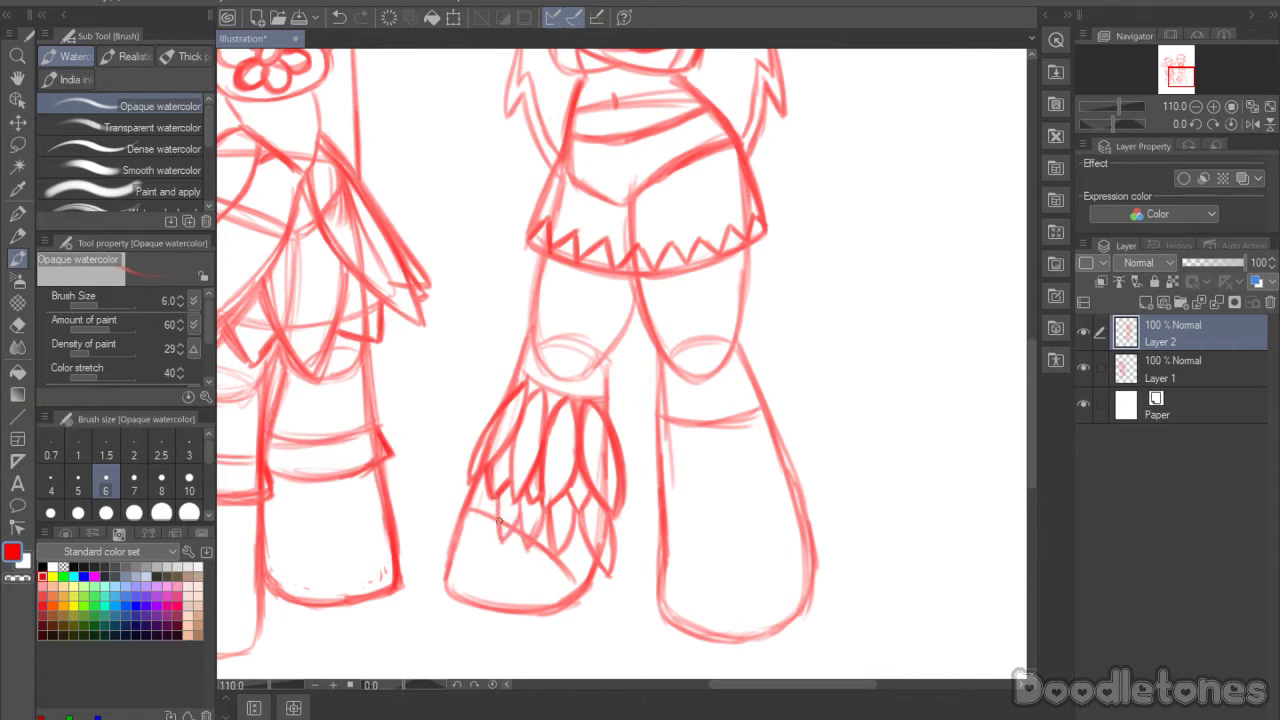
mouse_move(471, 484)
mouse_down()
mouse_move(463, 518)
mouse_move(505, 465)
mouse_move(464, 525)
mouse_move(465, 486)
mouse_move(454, 526)
mouse_up()
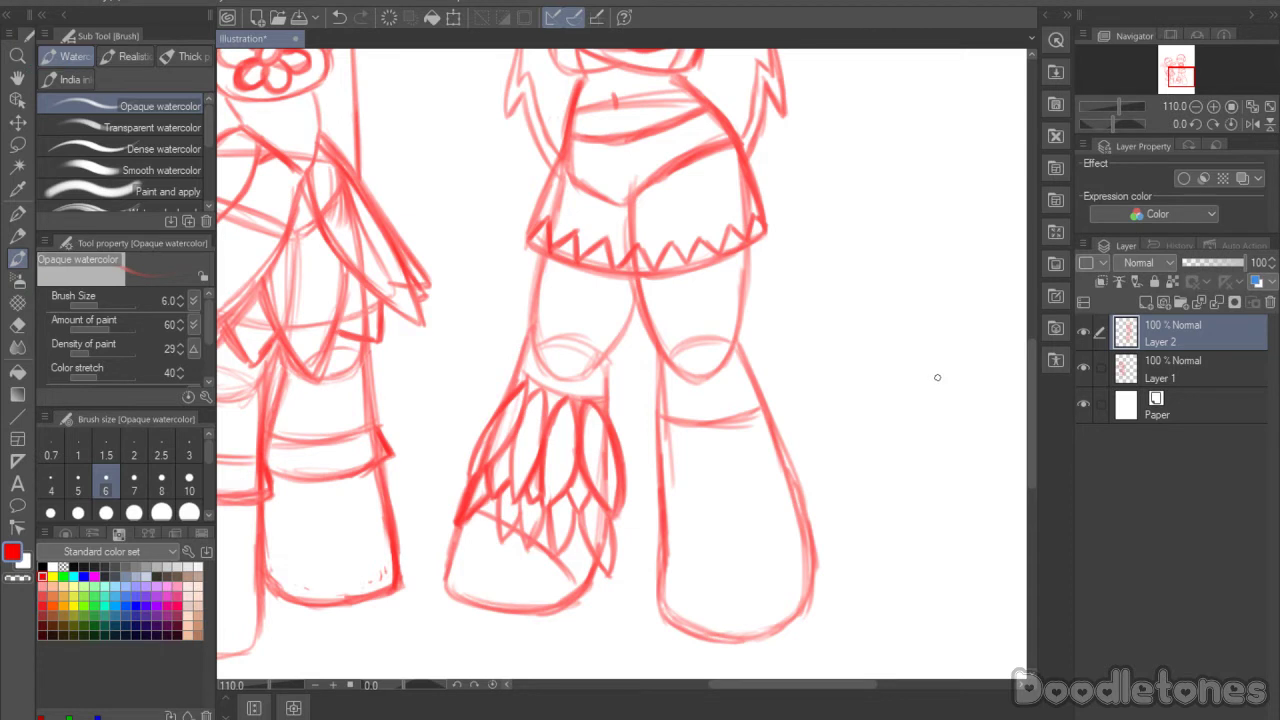
Step: Add a lower row of small pointed feathers across the second figure's feathered foot and draw a curve across the other foot
scroll(1036, 340, down, 3)
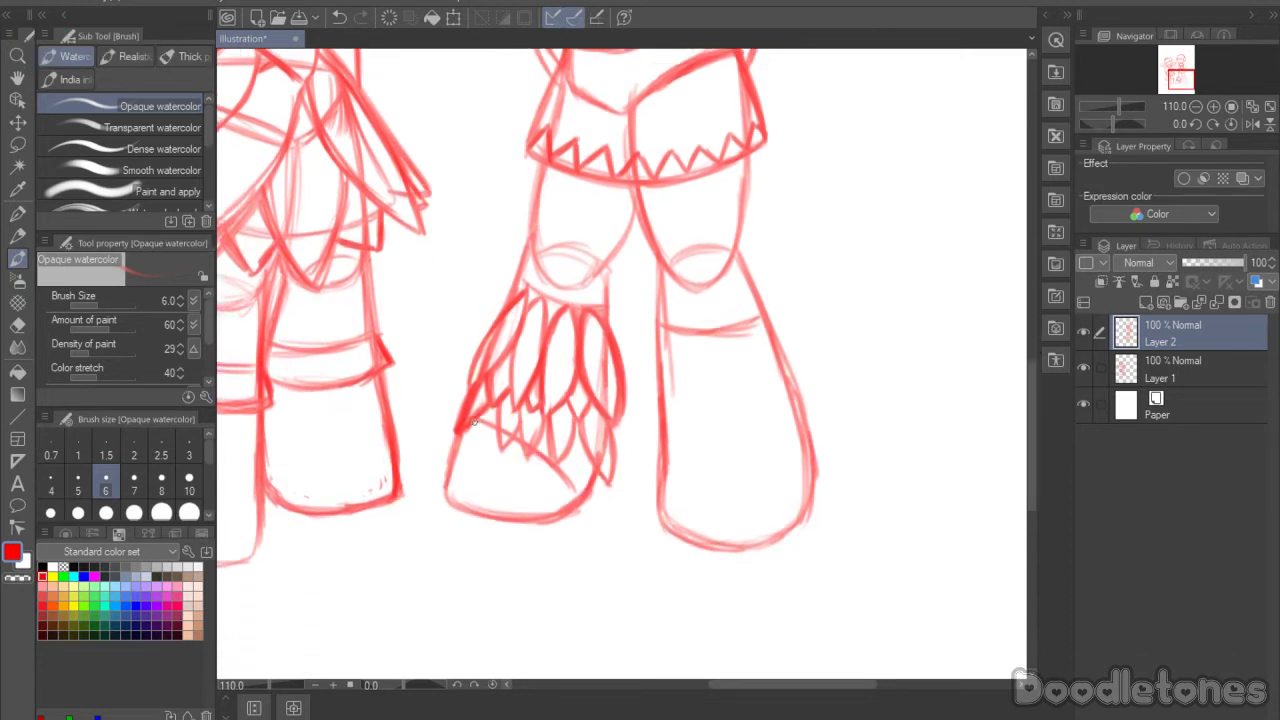
mouse_move(471, 421)
mouse_down()
mouse_move(545, 453)
mouse_move(515, 446)
mouse_move(513, 459)
mouse_move(508, 442)
mouse_move(513, 459)
mouse_move(530, 440)
mouse_move(540, 469)
mouse_move(547, 457)
mouse_move(538, 469)
mouse_move(550, 452)
mouse_move(576, 468)
mouse_move(557, 468)
mouse_move(576, 495)
mouse_move(559, 461)
mouse_move(568, 491)
mouse_move(585, 454)
mouse_move(579, 494)
mouse_move(596, 492)
mouse_move(600, 473)
mouse_move(587, 503)
mouse_move(608, 468)
mouse_move(587, 439)
mouse_move(604, 484)
mouse_up()
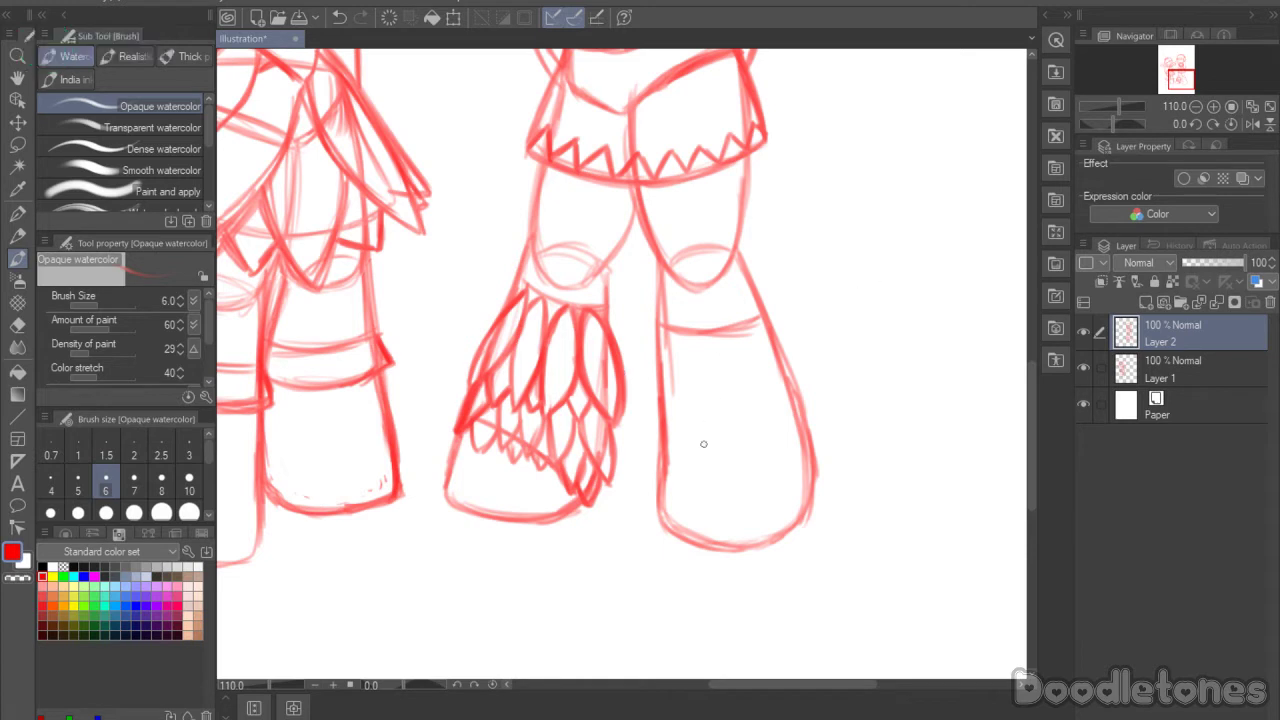
mouse_move(665, 482)
mouse_down()
mouse_move(693, 467)
mouse_move(798, 471)
mouse_move(746, 462)
mouse_move(806, 480)
mouse_up()
Step: Draw a first fringe of long pointed feathers beneath the band of the second figure's other knee, reaching past both leg edges
drag(654, 330, 644, 376)
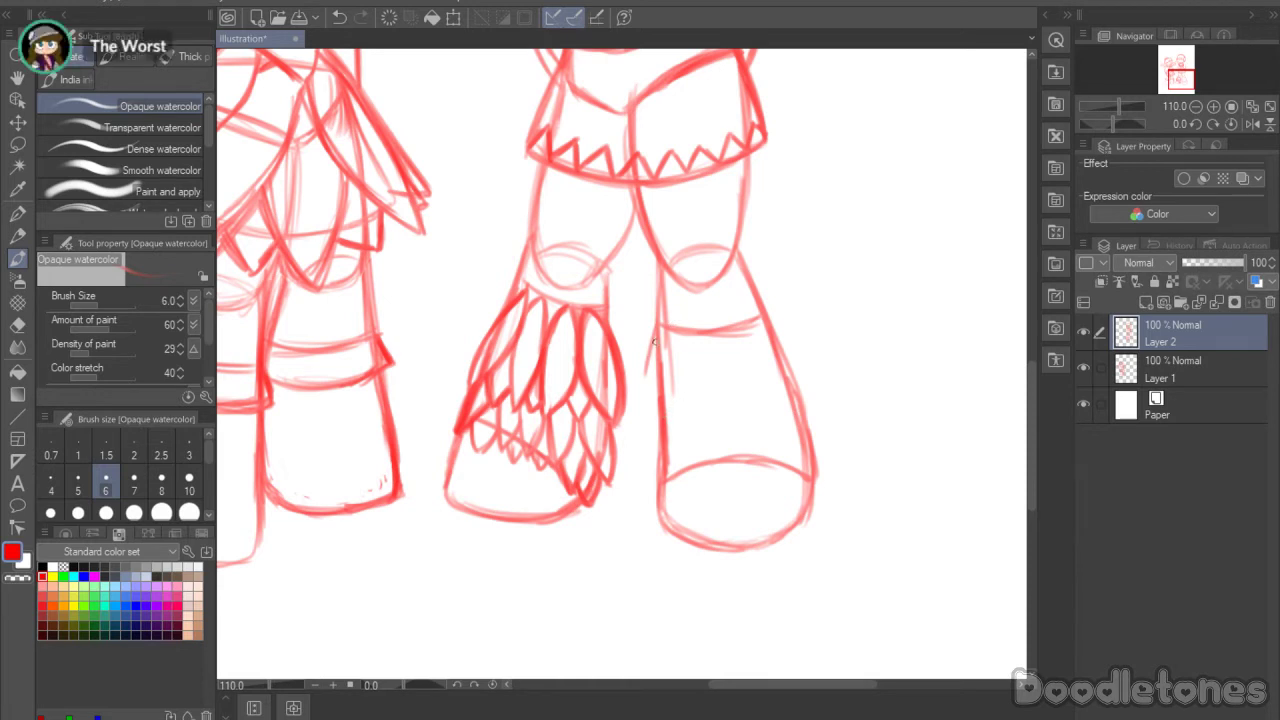
drag(657, 328, 654, 419)
drag(674, 322, 666, 408)
mouse_move(660, 320)
mouse_down()
mouse_move(650, 422)
mouse_move(666, 396)
mouse_up()
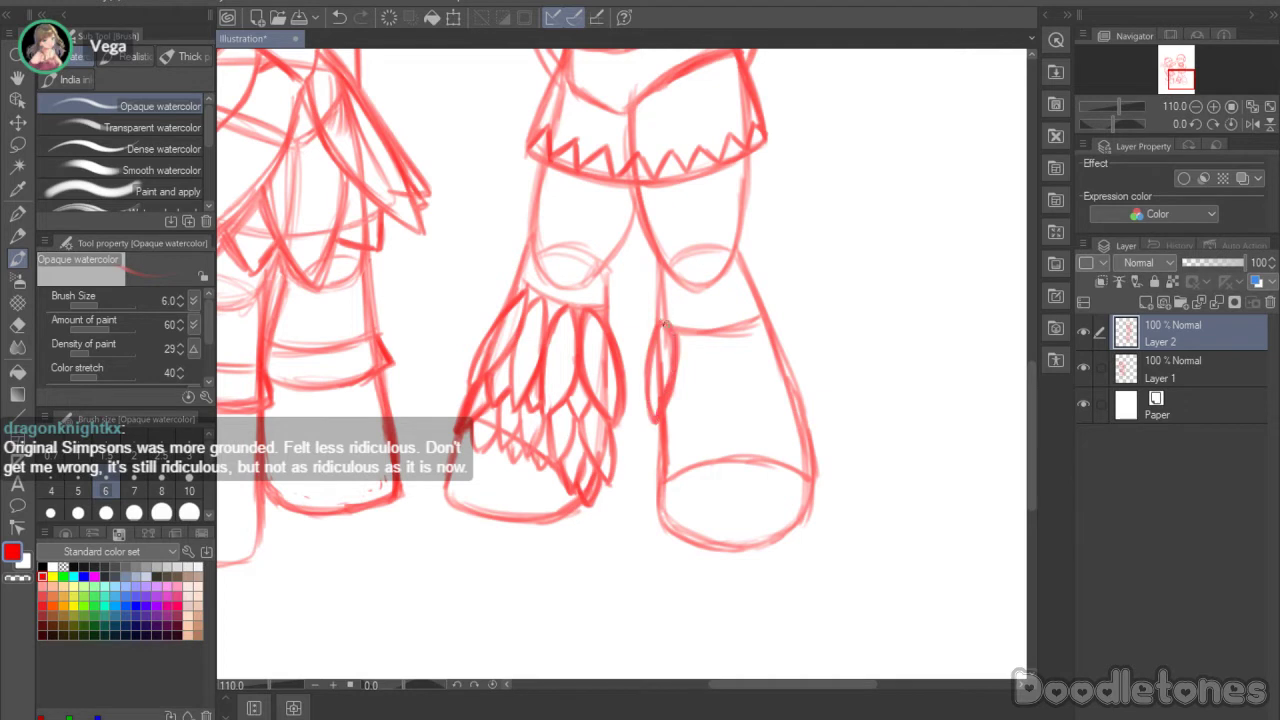
drag(678, 334, 686, 420)
drag(678, 362, 692, 424)
mouse_move(690, 334)
mouse_down()
mouse_move(689, 418)
mouse_move(682, 336)
mouse_move(724, 385)
mouse_move(713, 398)
mouse_move(728, 417)
mouse_move(737, 361)
mouse_move(722, 336)
mouse_move(736, 416)
mouse_move(710, 390)
mouse_up()
mouse_move(740, 334)
mouse_down()
mouse_move(759, 411)
mouse_move(735, 348)
mouse_move(770, 413)
mouse_move(750, 337)
mouse_move(772, 372)
mouse_move(757, 352)
mouse_move(768, 401)
mouse_move(760, 331)
mouse_move(796, 391)
mouse_move(797, 369)
mouse_move(772, 322)
mouse_up()
drag(764, 318, 800, 388)
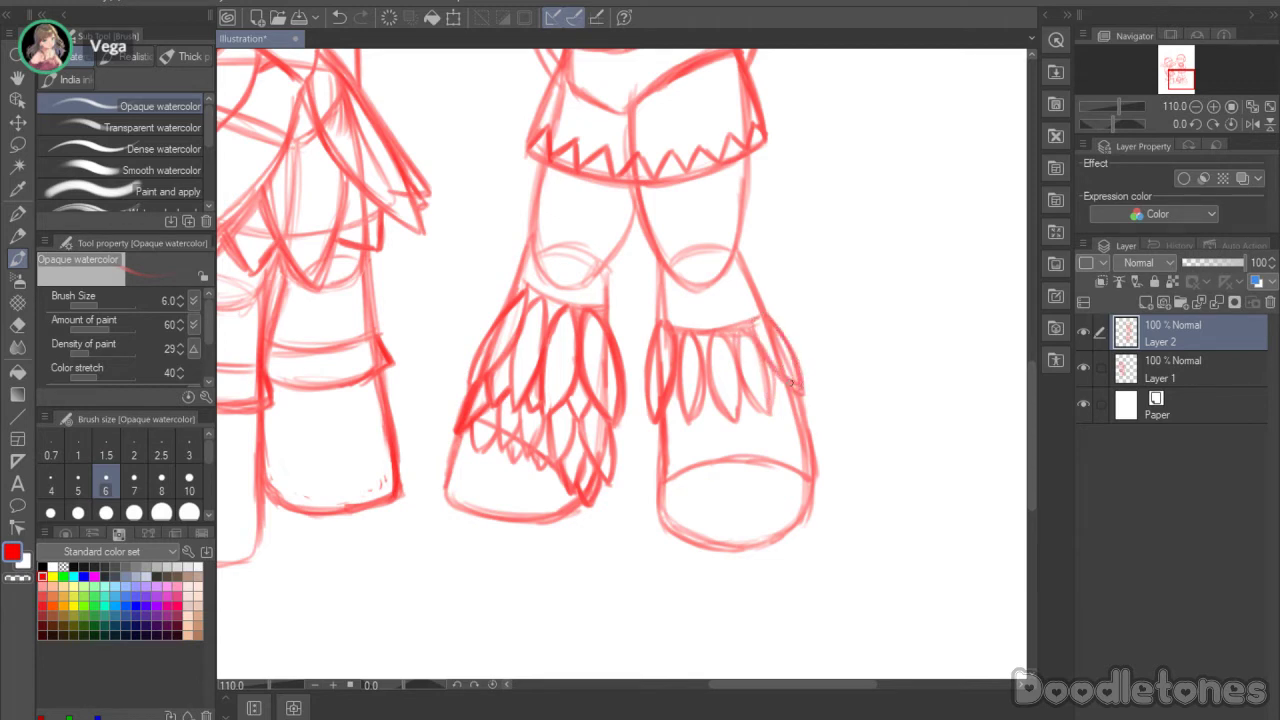
Step: Add two more rows of pointed feathers down to the foot curve on the other leg and strengthen the band above them
mouse_move(657, 416)
mouse_down()
mouse_move(662, 462)
mouse_move(708, 435)
mouse_move(714, 448)
mouse_move(724, 407)
mouse_up()
mouse_move(724, 407)
mouse_down()
mouse_move(754, 434)
mouse_move(763, 415)
mouse_move(794, 419)
mouse_move(776, 405)
mouse_move(815, 424)
mouse_move(793, 389)
mouse_move(811, 423)
mouse_up()
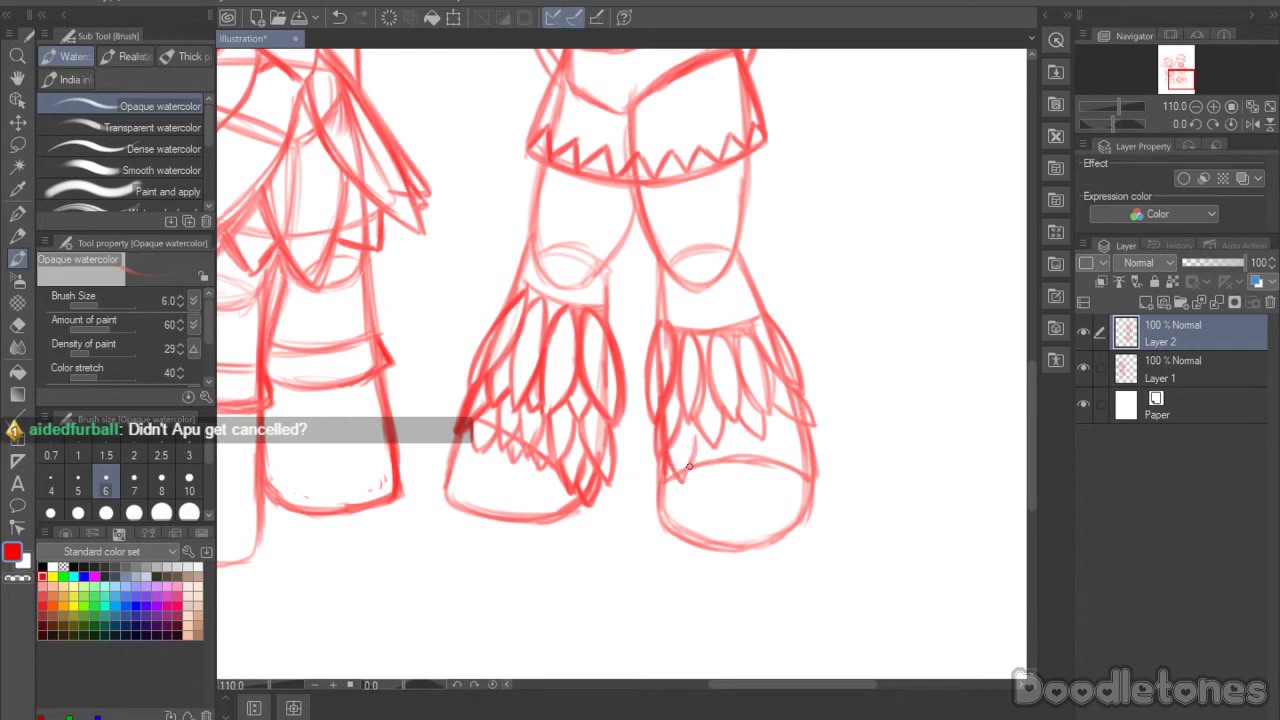
mouse_move(652, 483)
mouse_down()
mouse_move(725, 462)
mouse_move(723, 431)
mouse_move(750, 465)
mouse_move(733, 453)
mouse_move(754, 451)
mouse_move(750, 463)
mouse_move(751, 428)
mouse_move(800, 464)
mouse_up()
mouse_move(792, 414)
mouse_down()
mouse_move(797, 456)
mouse_move(817, 452)
mouse_move(805, 445)
mouse_move(831, 457)
mouse_move(815, 425)
mouse_move(827, 463)
mouse_move(764, 460)
mouse_move(798, 477)
mouse_move(784, 454)
mouse_move(822, 491)
mouse_up()
drag(816, 454, 821, 489)
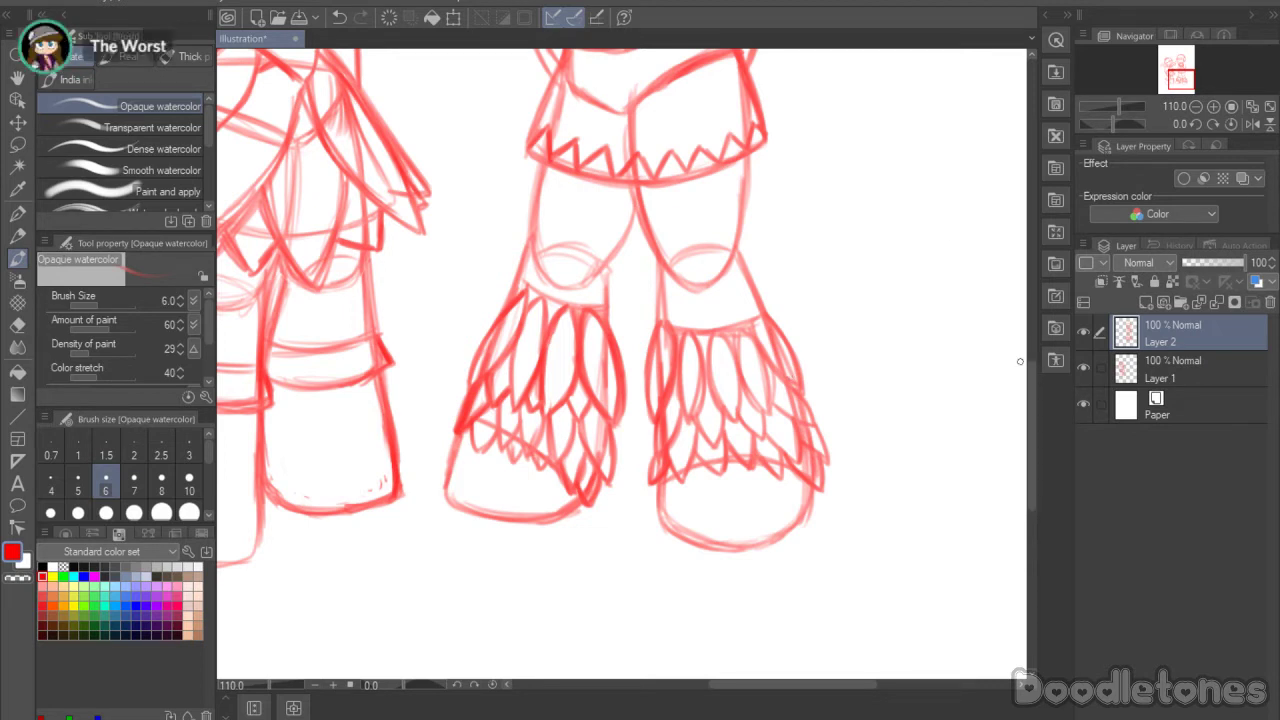
mouse_move(660, 328)
mouse_down()
mouse_move(711, 332)
mouse_move(667, 325)
mouse_move(758, 320)
mouse_up()
Step: Draw a short line from the first figure's jaw to her flower top and a small jagged mark on the second figure's cheek
drag(1031, 388, 1006, 250)
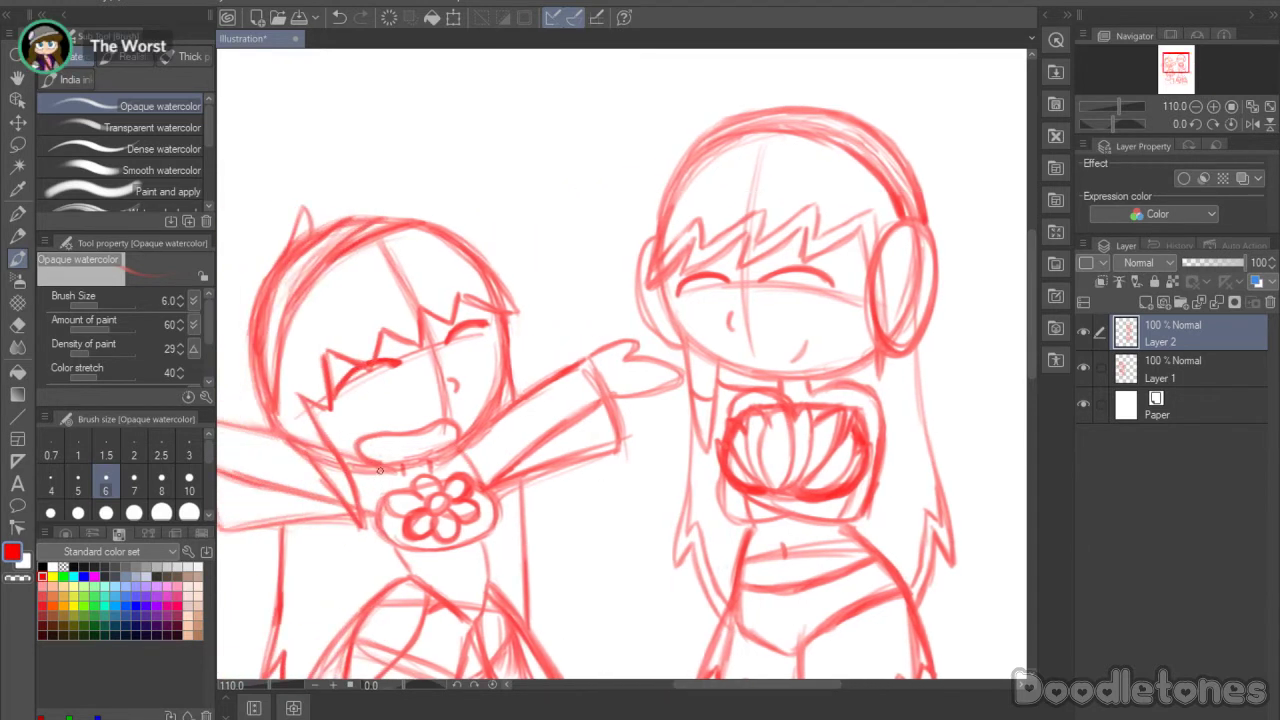
drag(378, 466, 380, 507)
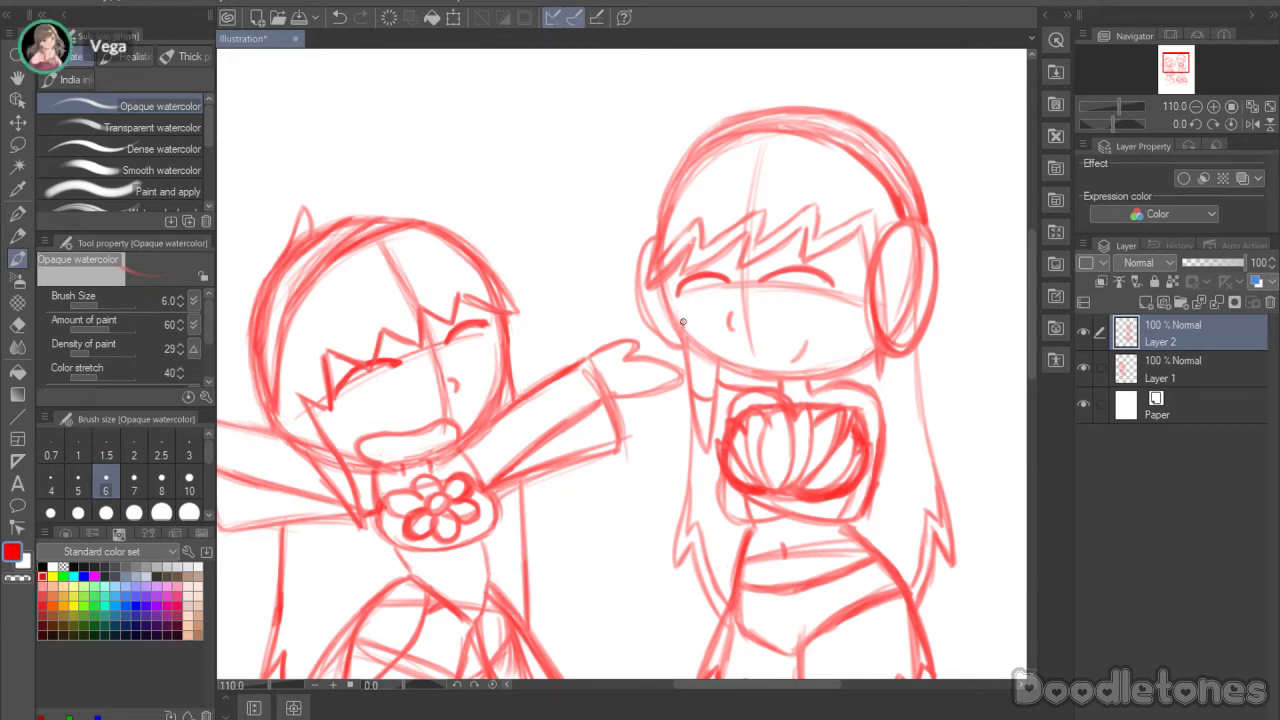
drag(683, 329, 700, 336)
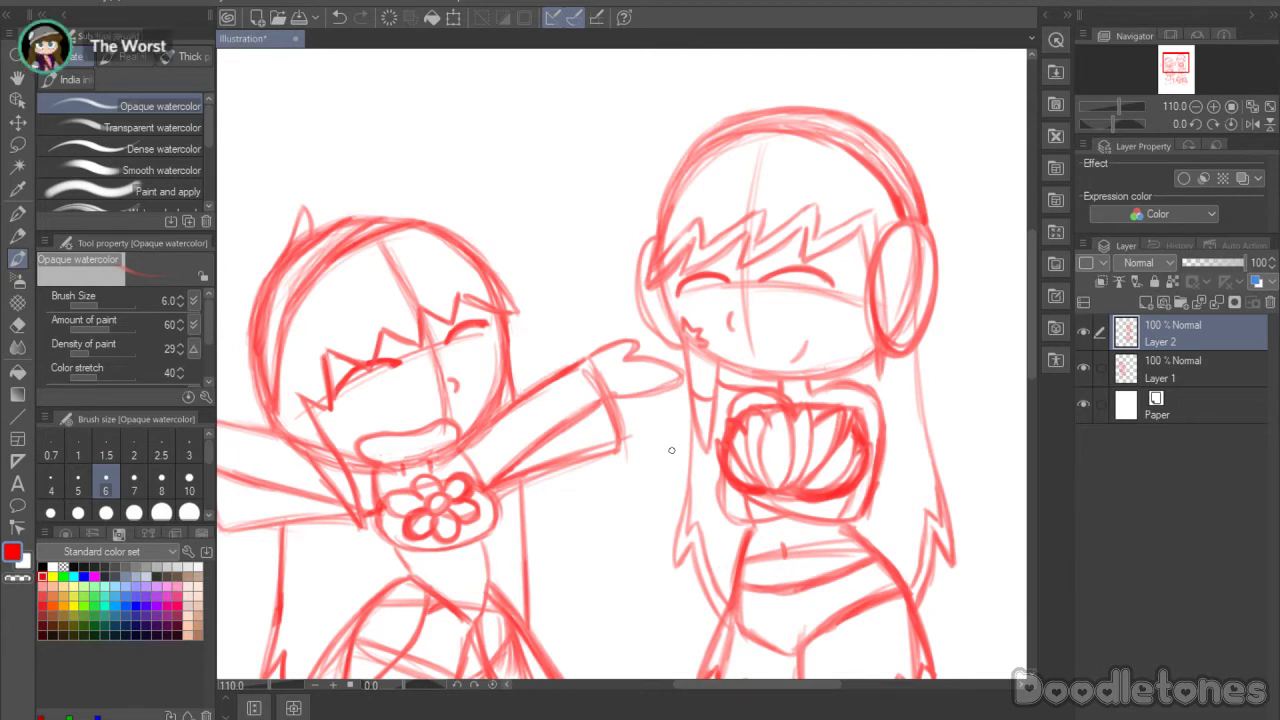
Step: Try thickening the second figure's closed eye beside the cheek mark, and undo the stroke
drag(678, 298, 730, 279)
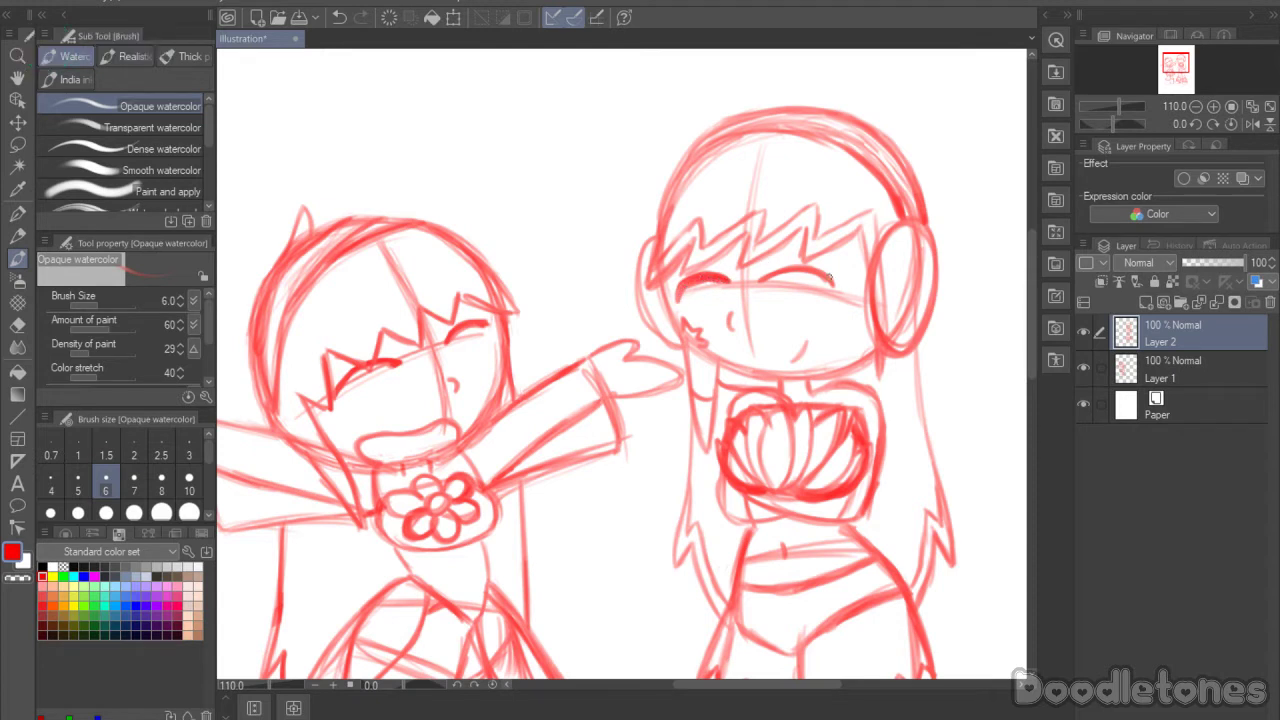
scroll(975, 303, up, 3)
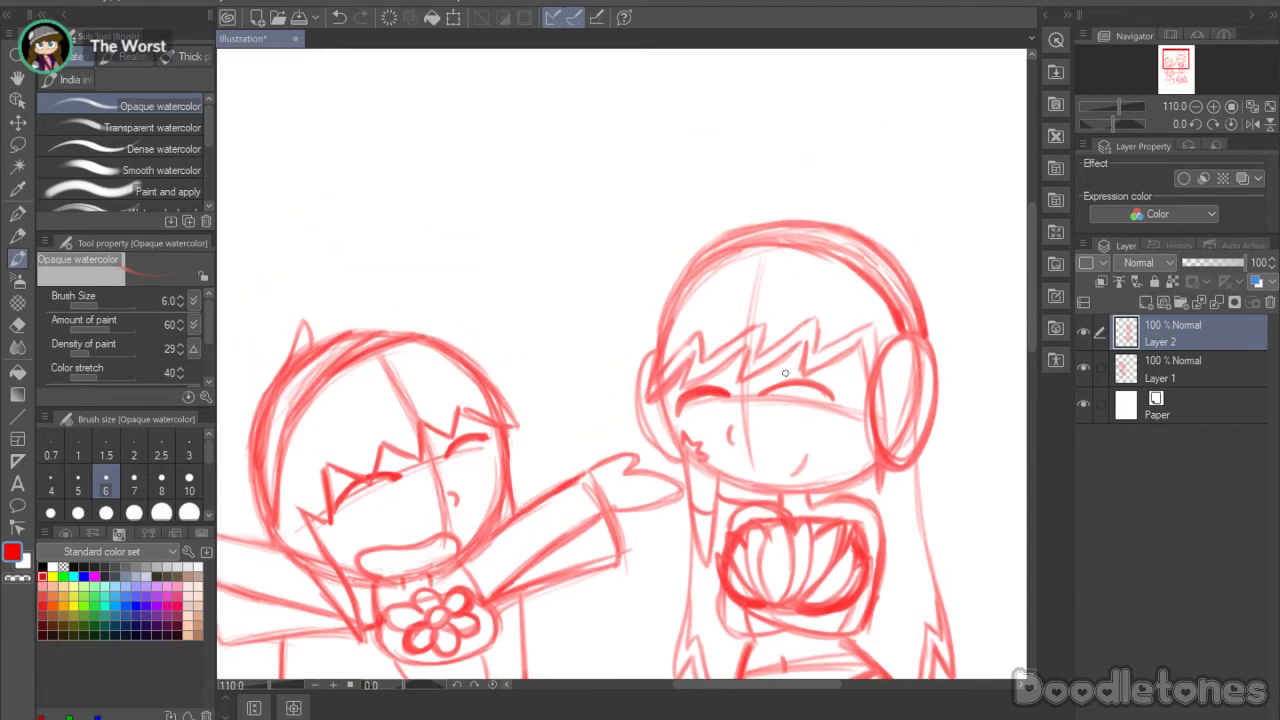
key(ctrl+z)
Step: Merge the two sketch layers into one and rename the merged layer "Naomi v Yule"
scroll(1031, 340, down, 4)
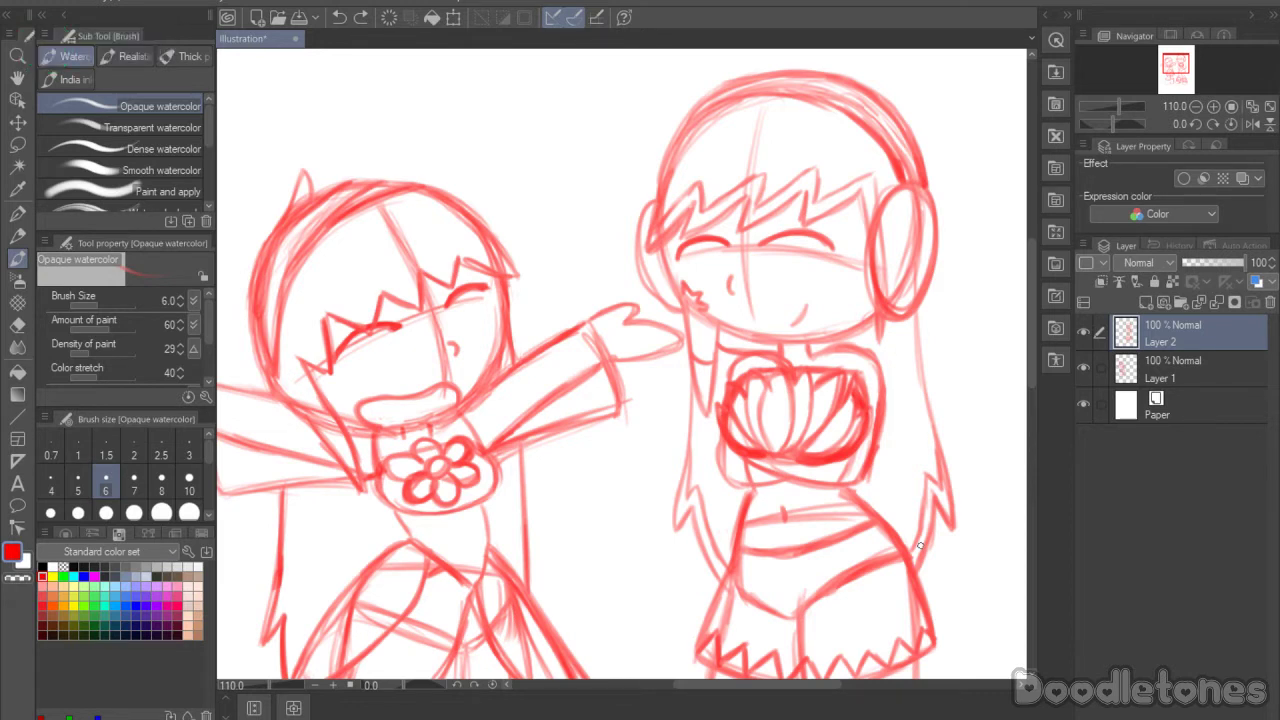
scroll(586, 480, down, 2)
scroll(586, 480, down, 2)
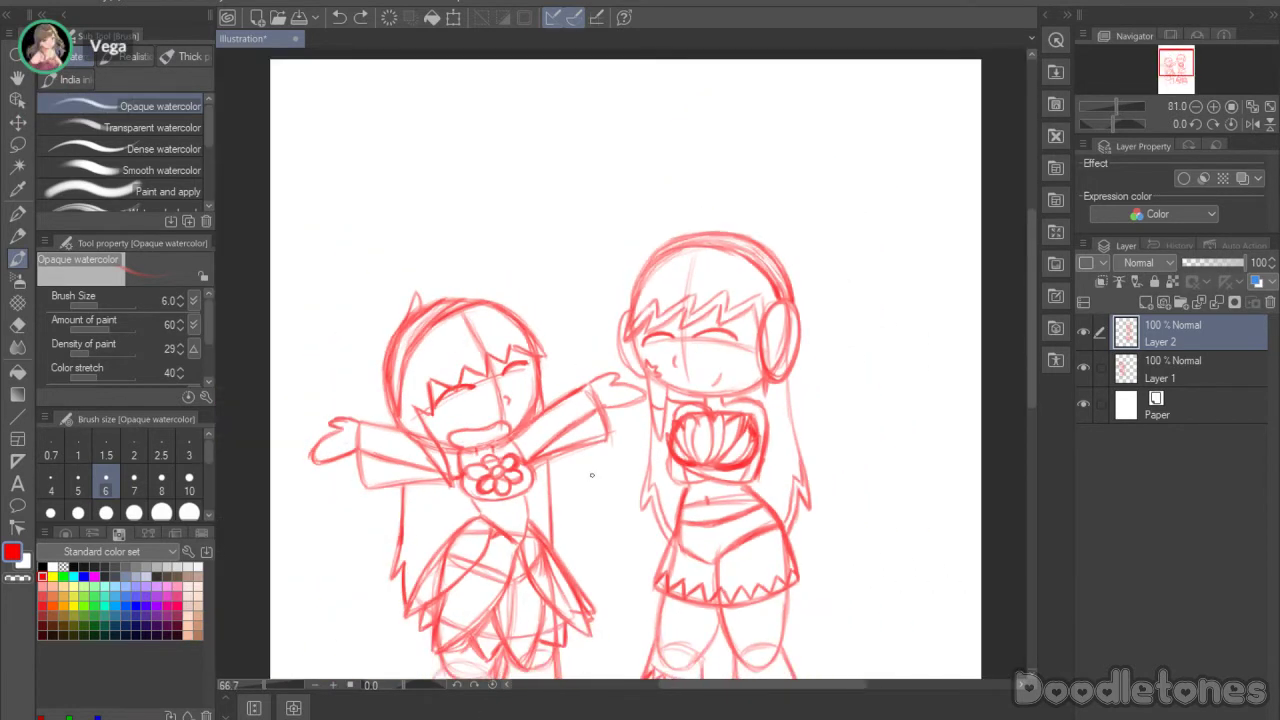
drag(1029, 334, 1020, 390)
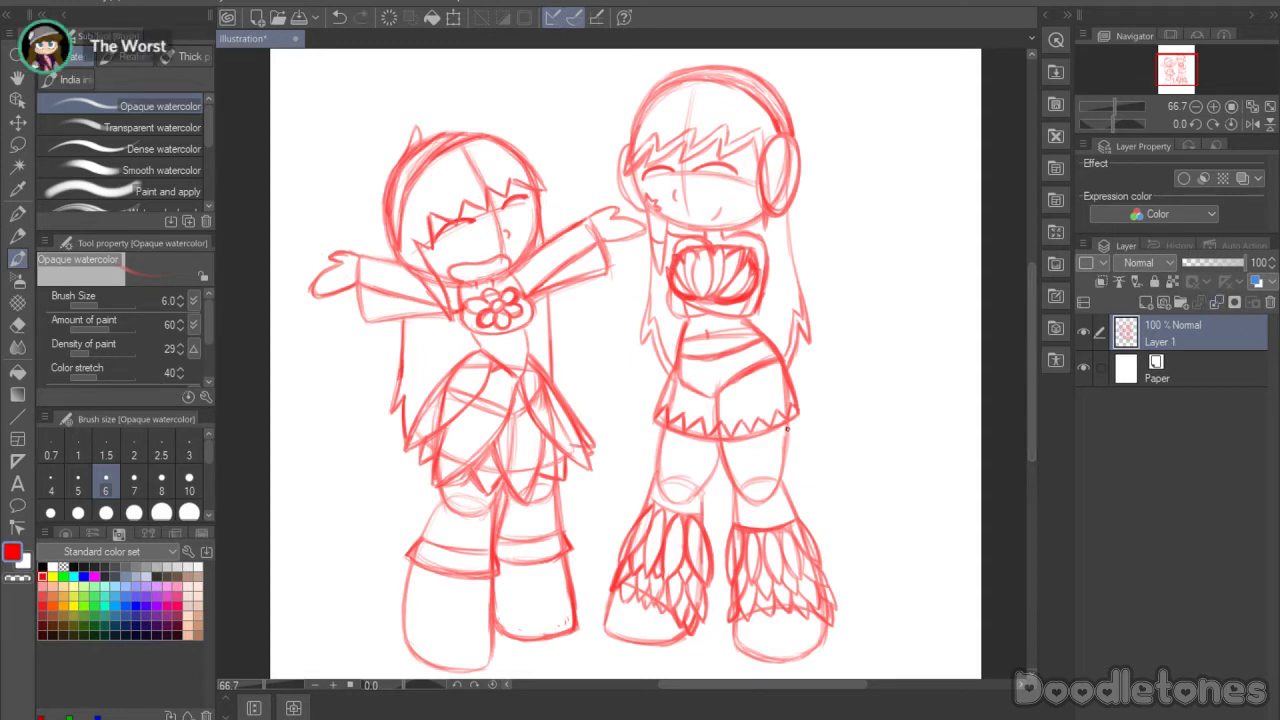
scroll(786, 428, down, 1)
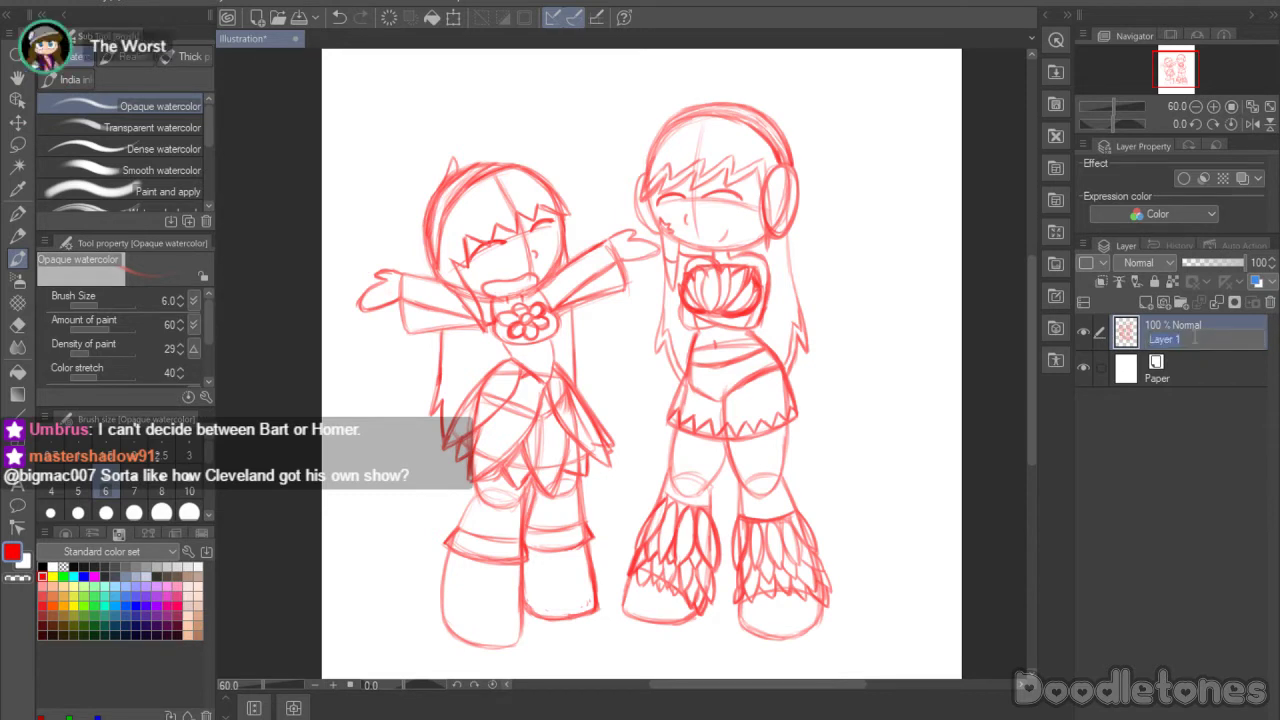
text(M)
text(aomi v)
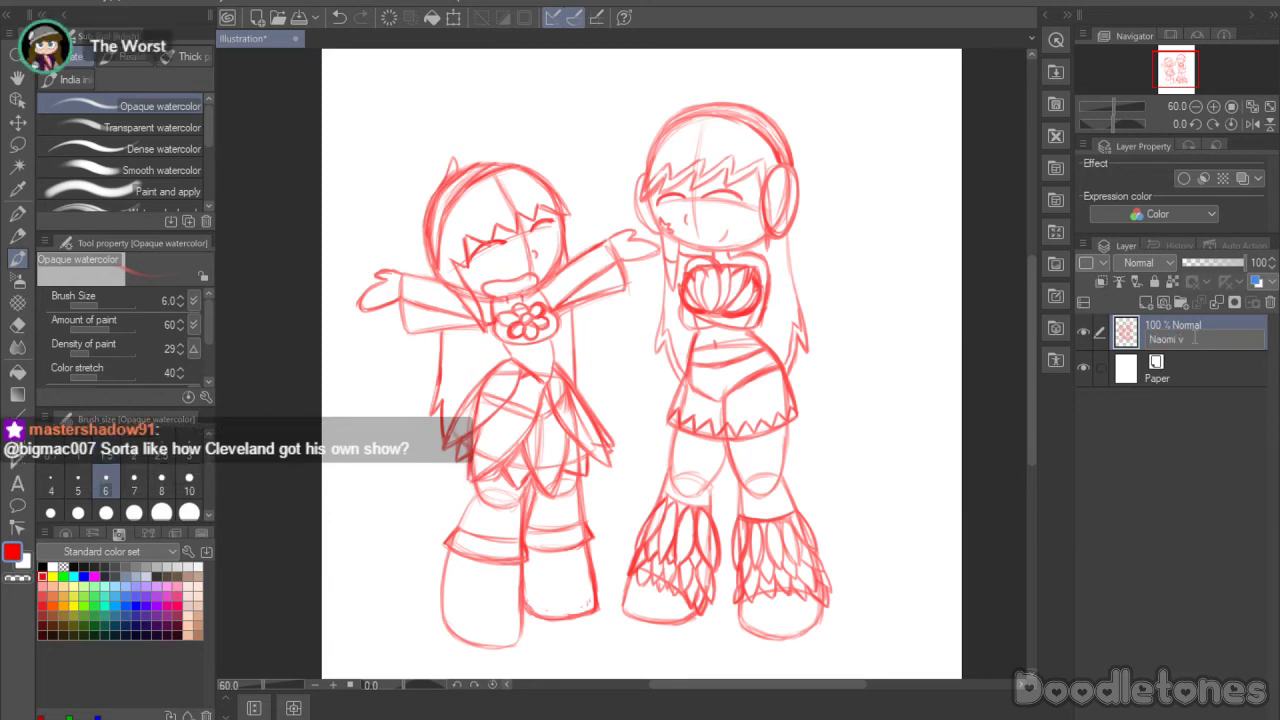
text( Yule)
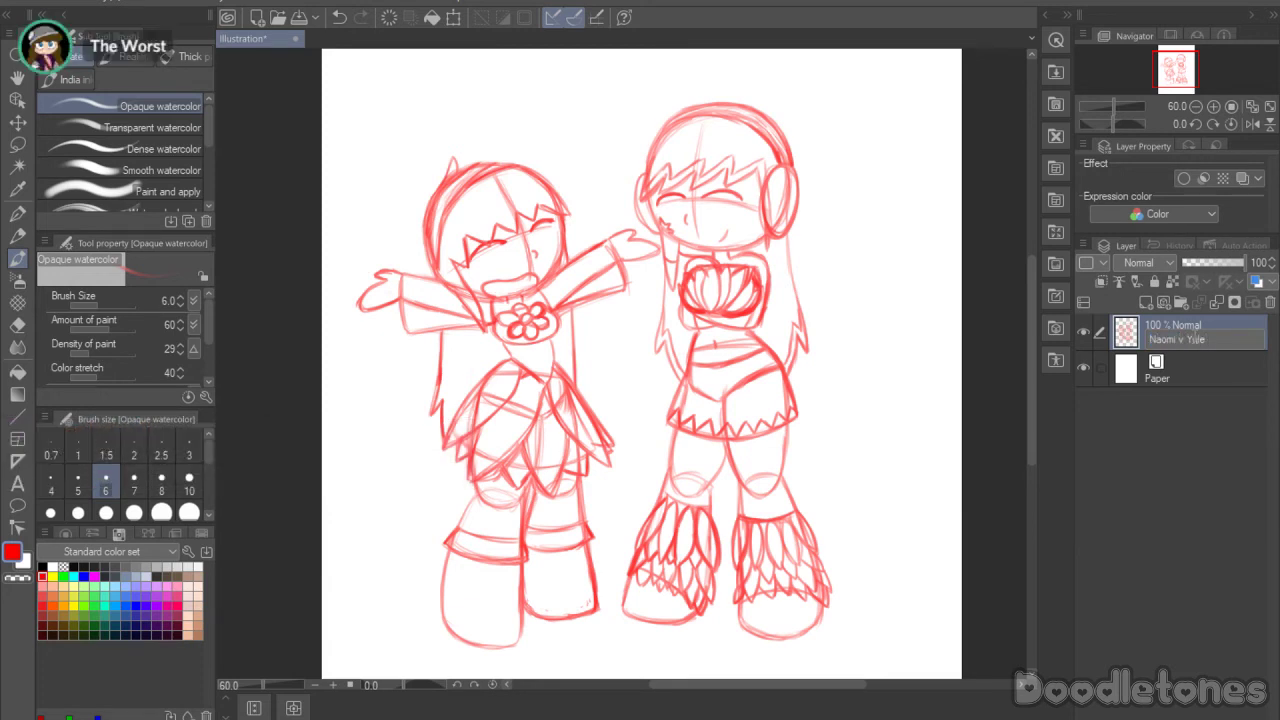
key(Return)
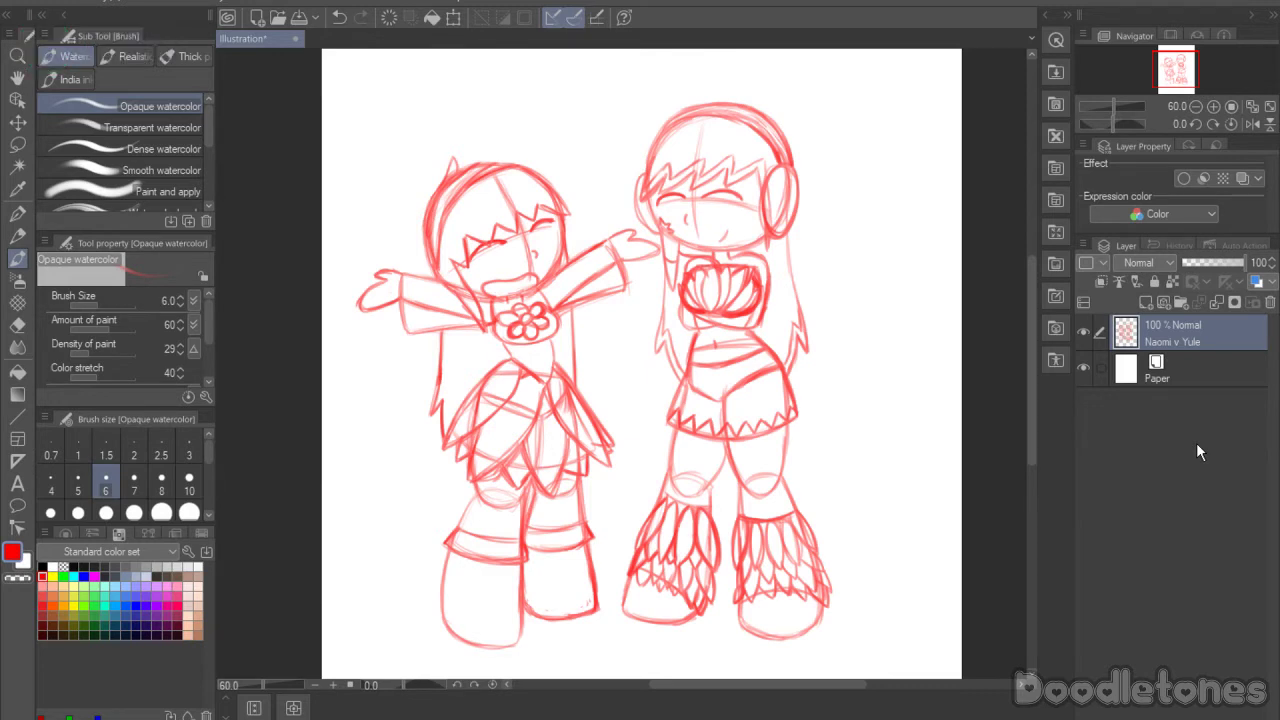
Step: Hide the finished two-figure sketch layer and add a new empty layer above it
click(1083, 330)
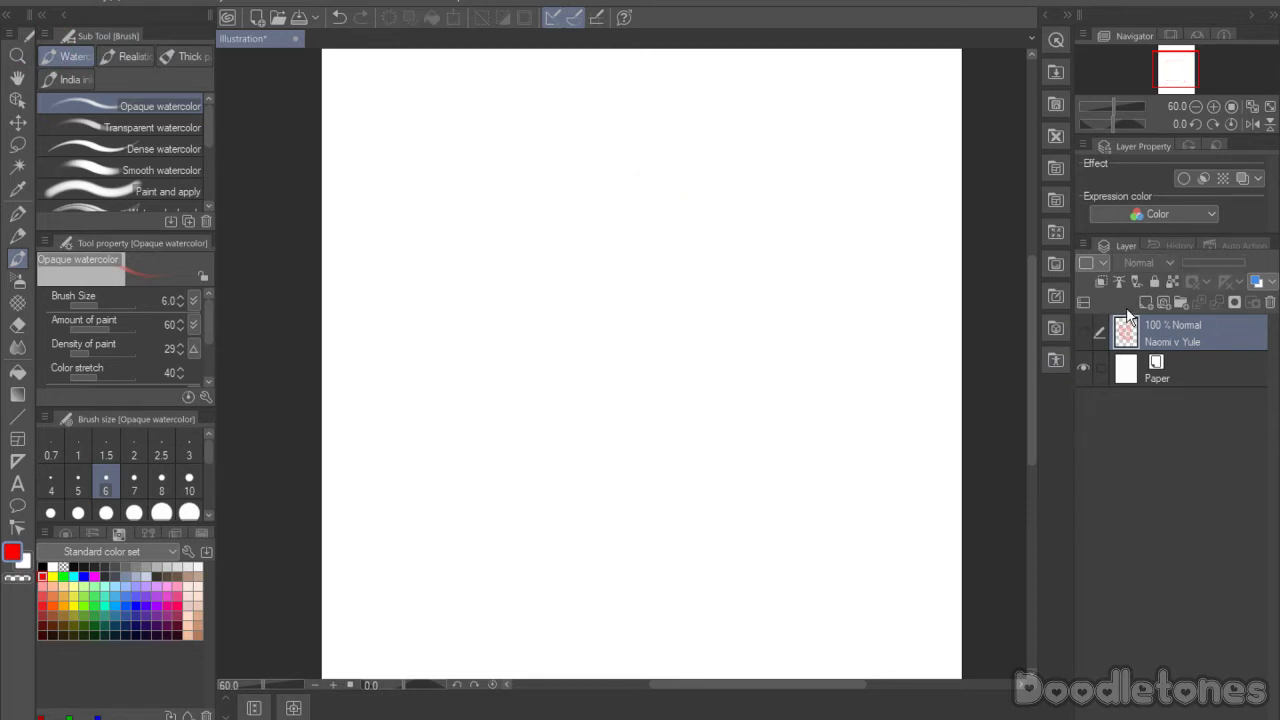
click(1146, 302)
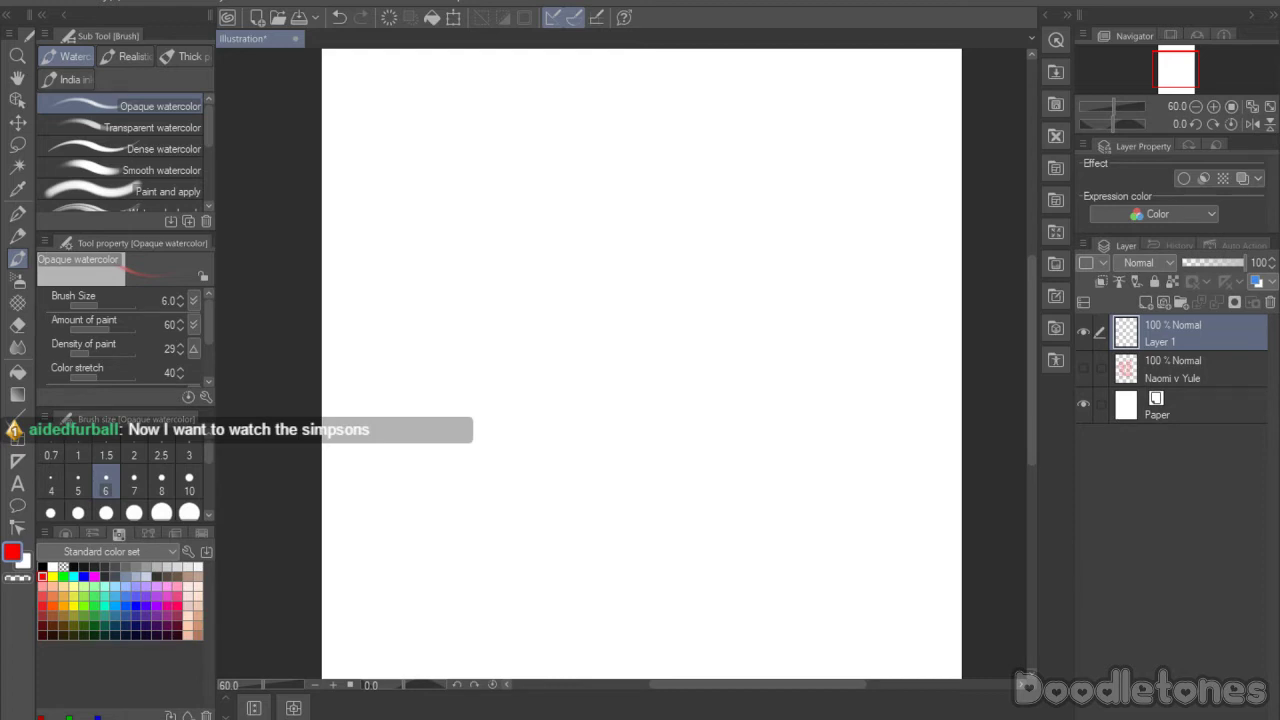
scroll(449, 409, up, 1)
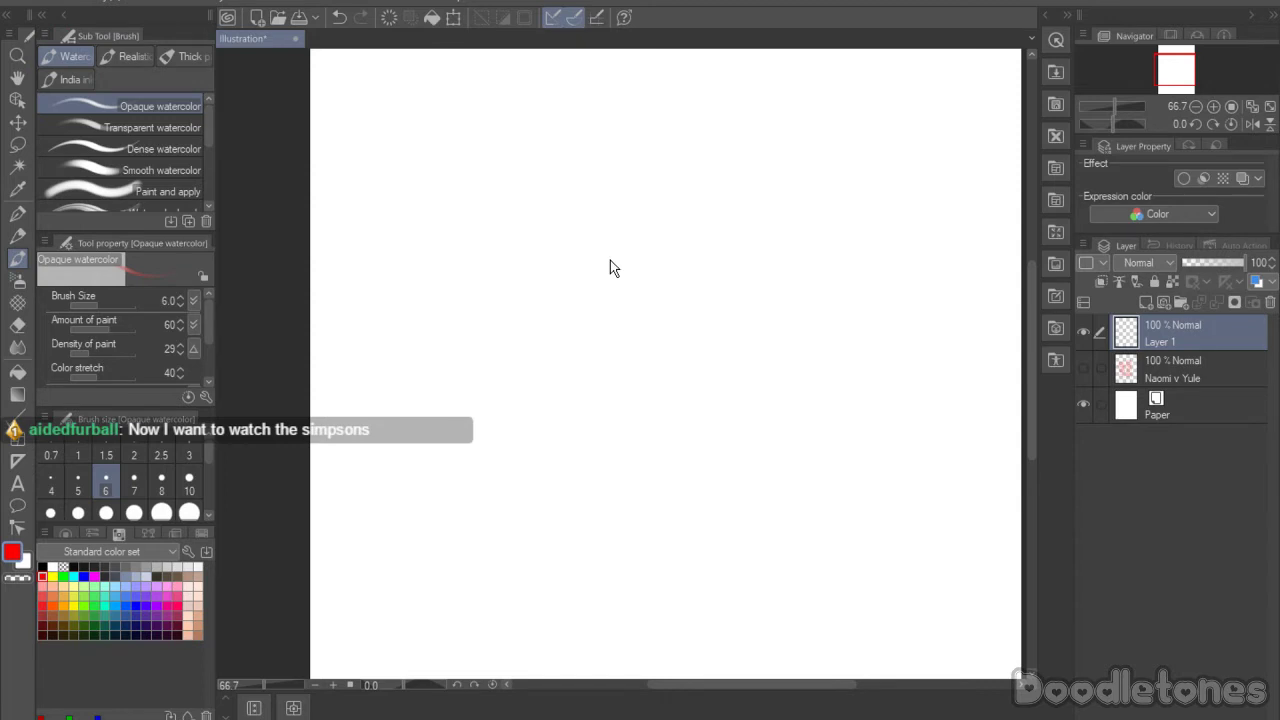
drag(690, 685, 700, 690)
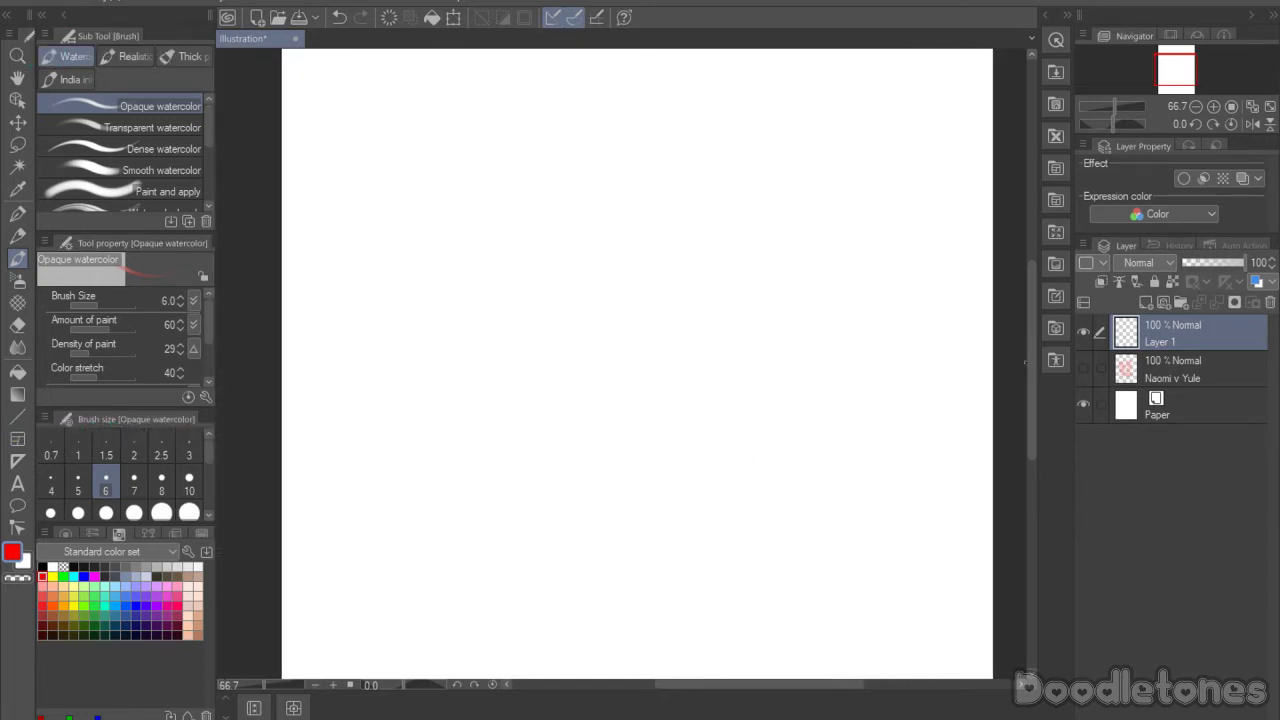
Step: Sketch a tabletop with a long back edge, two slanting front edges joined by a short vertical end, and a leg below
drag(786, 430, 883, 432)
mouse_move(526, 456)
mouse_down()
mouse_move(568, 450)
mouse_move(720, 517)
mouse_up()
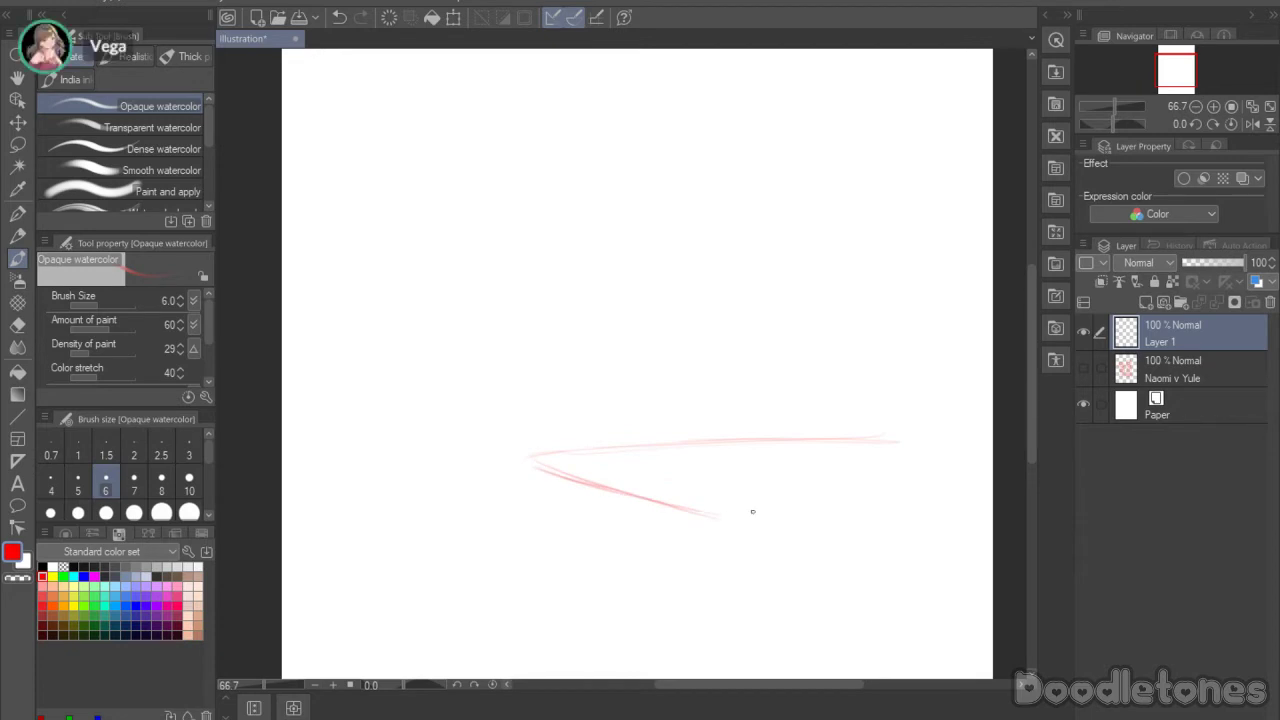
mouse_move(527, 462)
mouse_down()
mouse_move(624, 545)
mouse_move(663, 546)
mouse_up()
mouse_move(536, 499)
mouse_down()
mouse_move(718, 564)
mouse_move(702, 552)
mouse_up()
drag(536, 461, 794, 527)
drag(650, 492, 752, 518)
drag(634, 540, 752, 568)
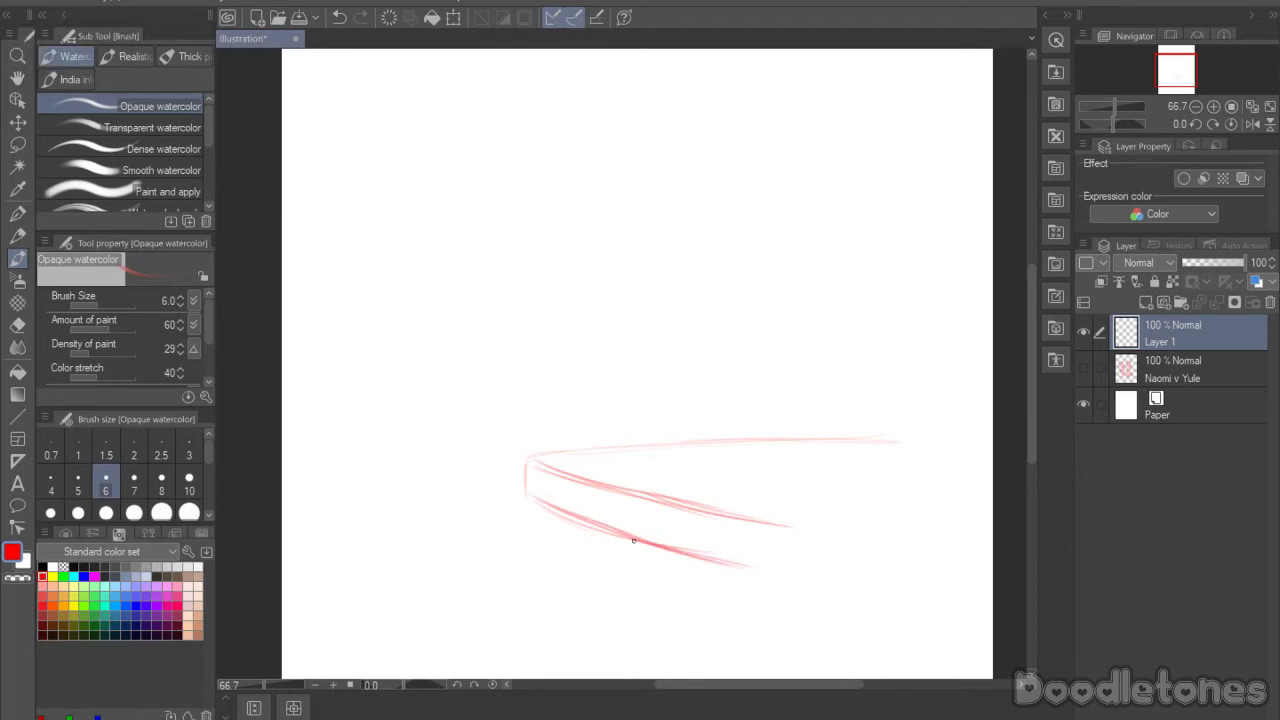
mouse_move(525, 477)
mouse_down()
mouse_move(524, 489)
mouse_move(654, 443)
mouse_move(926, 440)
mouse_up()
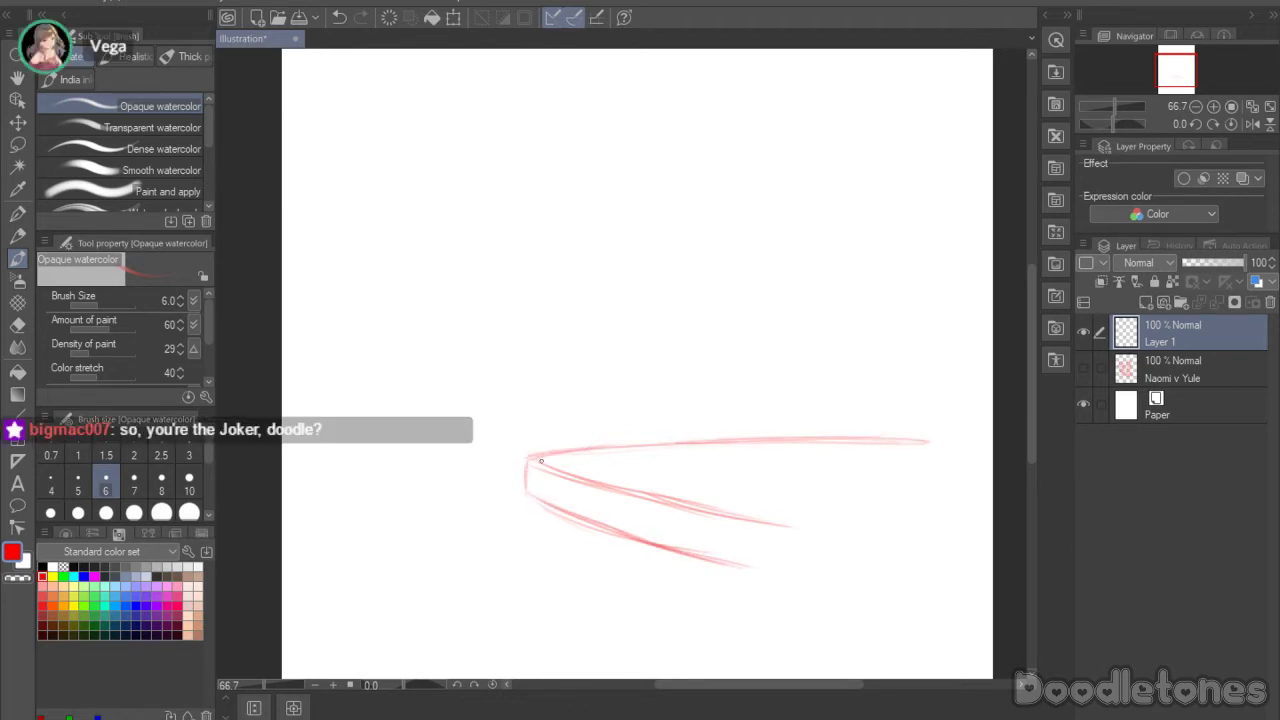
mouse_move(536, 464)
mouse_down()
mouse_move(591, 482)
mouse_move(527, 492)
mouse_move(616, 530)
mouse_move(560, 600)
mouse_move(560, 636)
mouse_up()
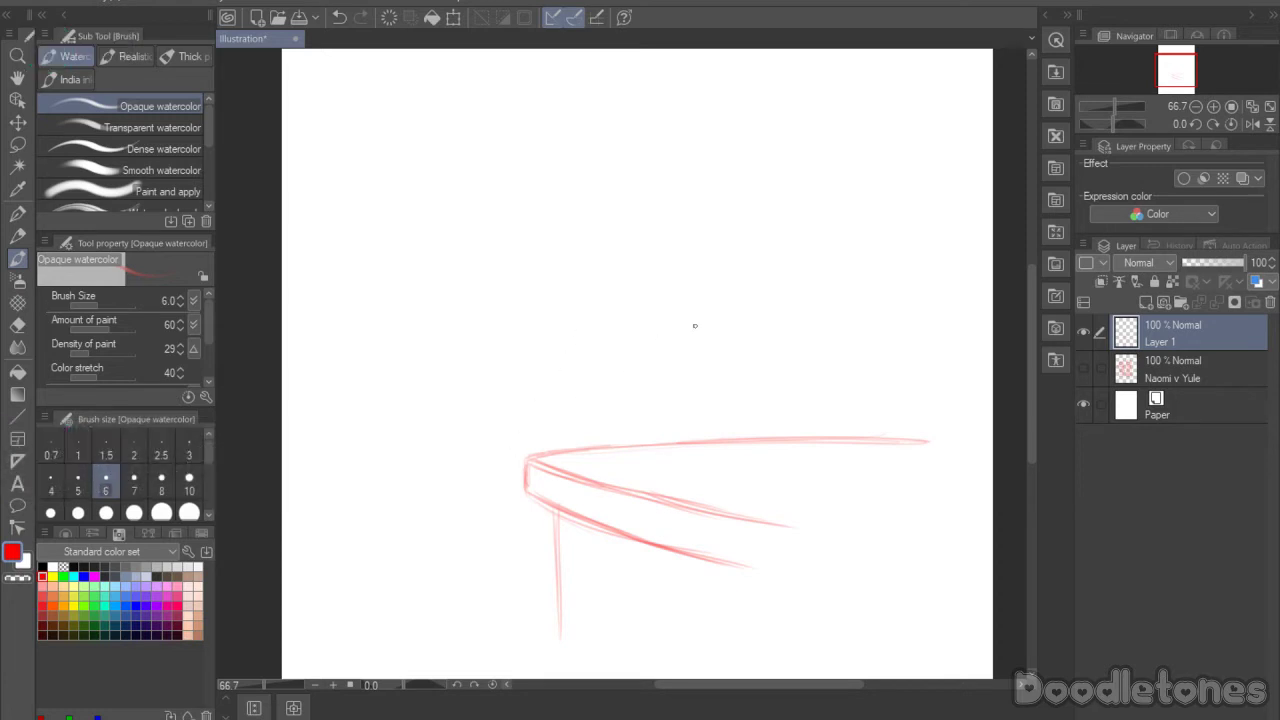
Step: Lasso the table sketch, move it toward the page's left edge, and clear the selection
drag(1031, 423, 1029, 410)
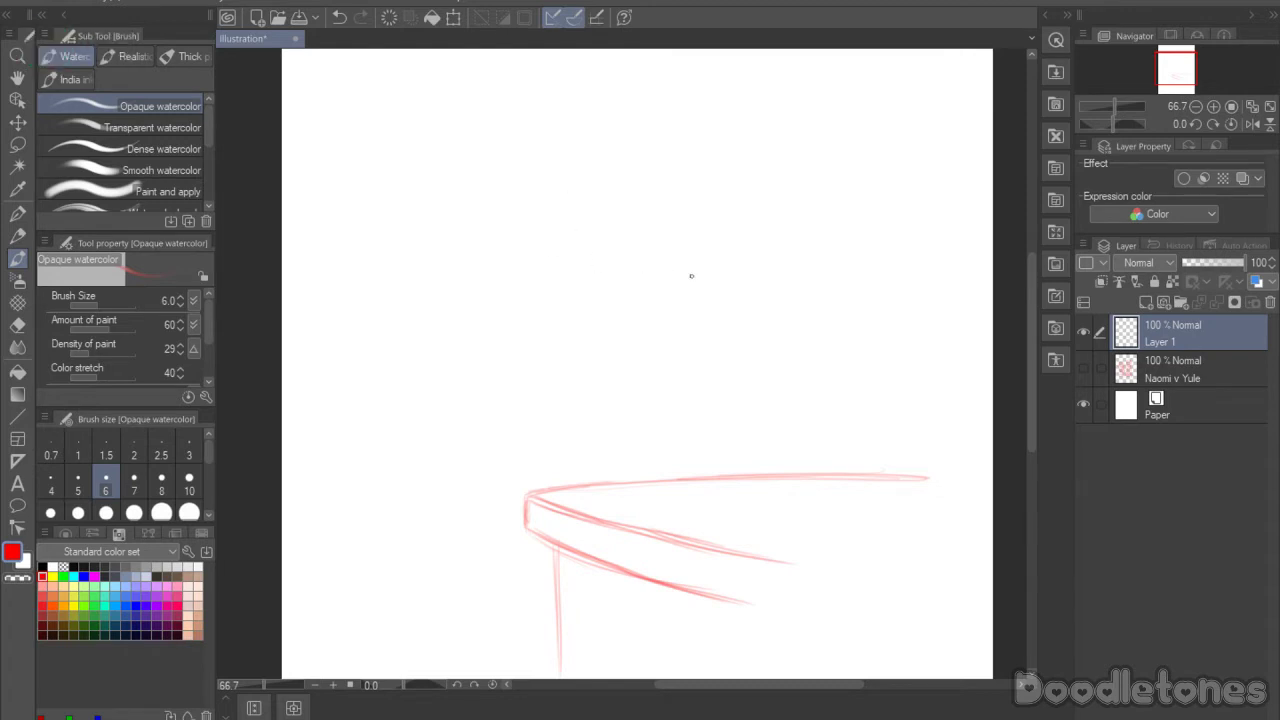
click(17, 144)
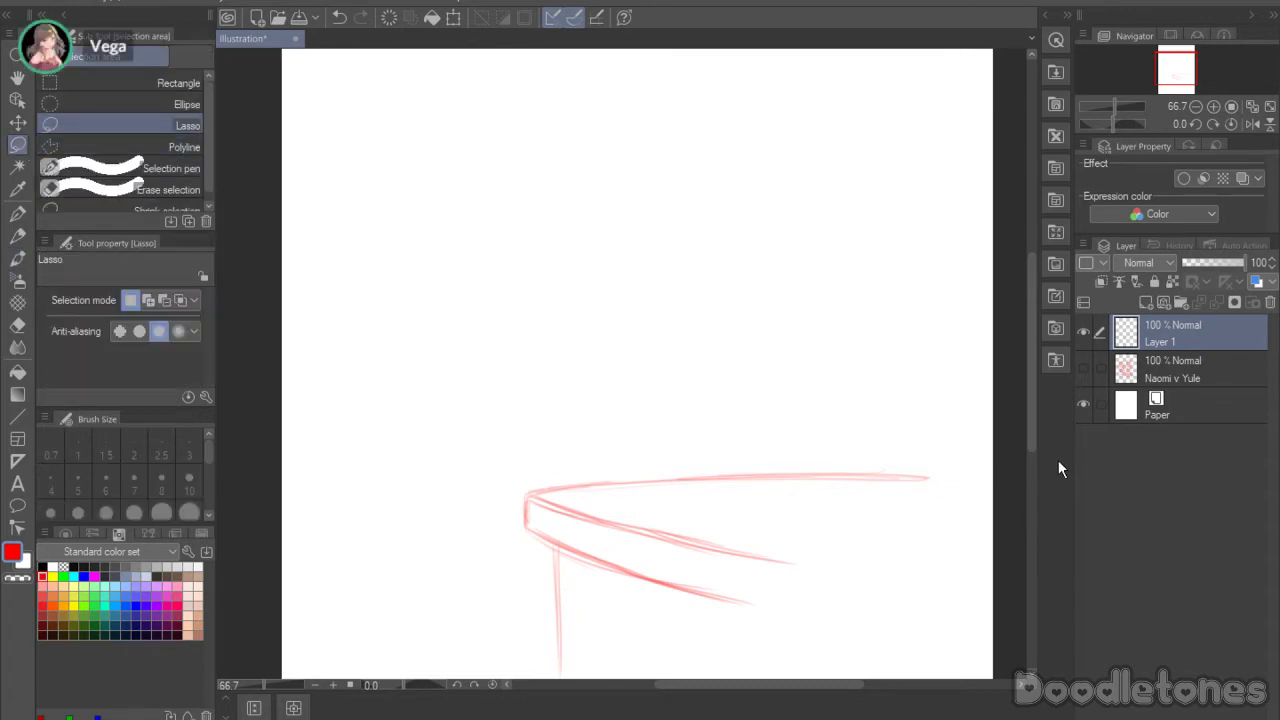
scroll(879, 571, down, 2)
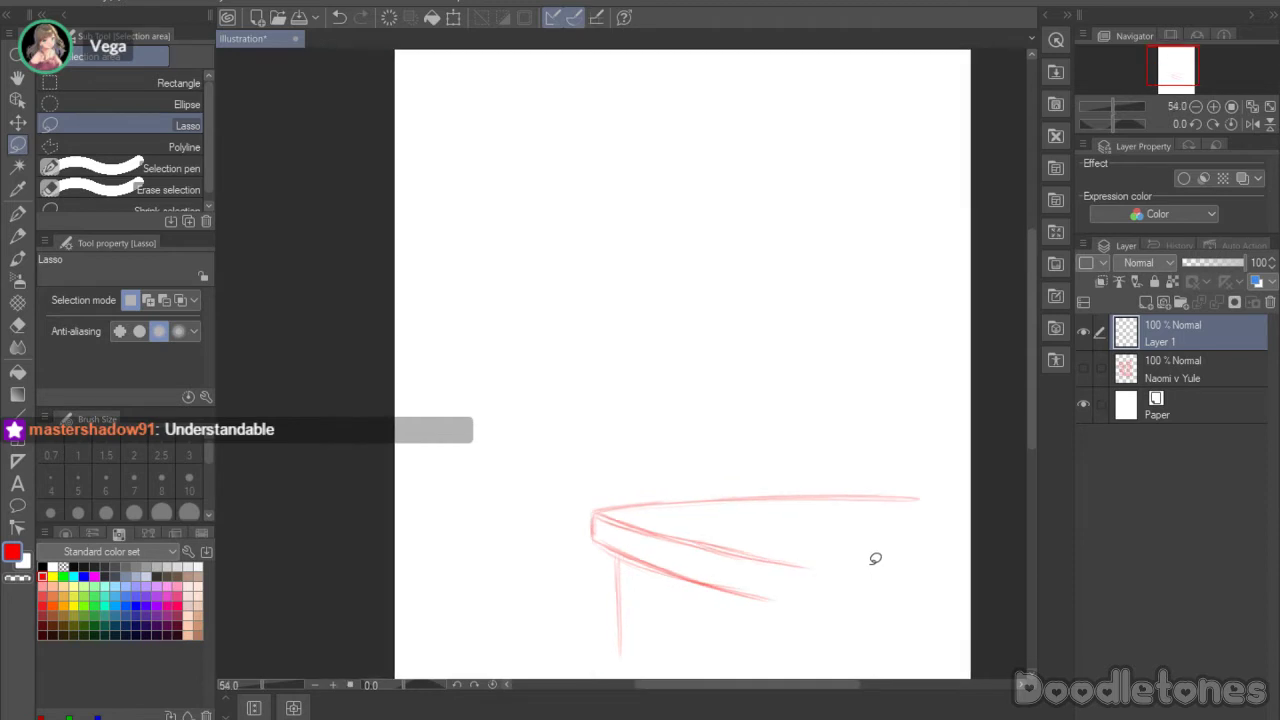
scroll(1030, 416, down, 2)
mouse_move(920, 398)
mouse_down()
mouse_move(943, 480)
mouse_move(580, 400)
mouse_move(905, 388)
mouse_up()
click(822, 665)
mouse_move(751, 557)
mouse_down()
mouse_move(594, 520)
mouse_move(566, 528)
mouse_up()
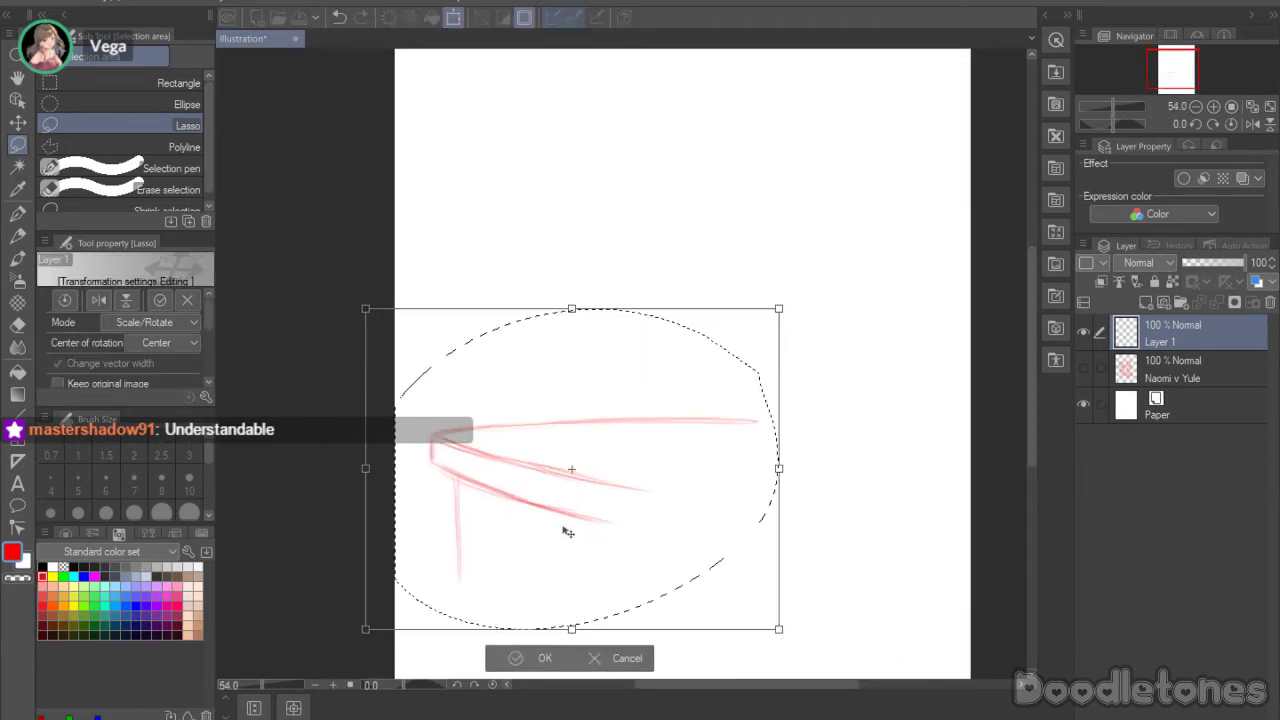
click(513, 656)
key(ctrl+d)
Step: Extend the tabletop's long back edge farther across the page with the Opaque watercolor brush
key(b)
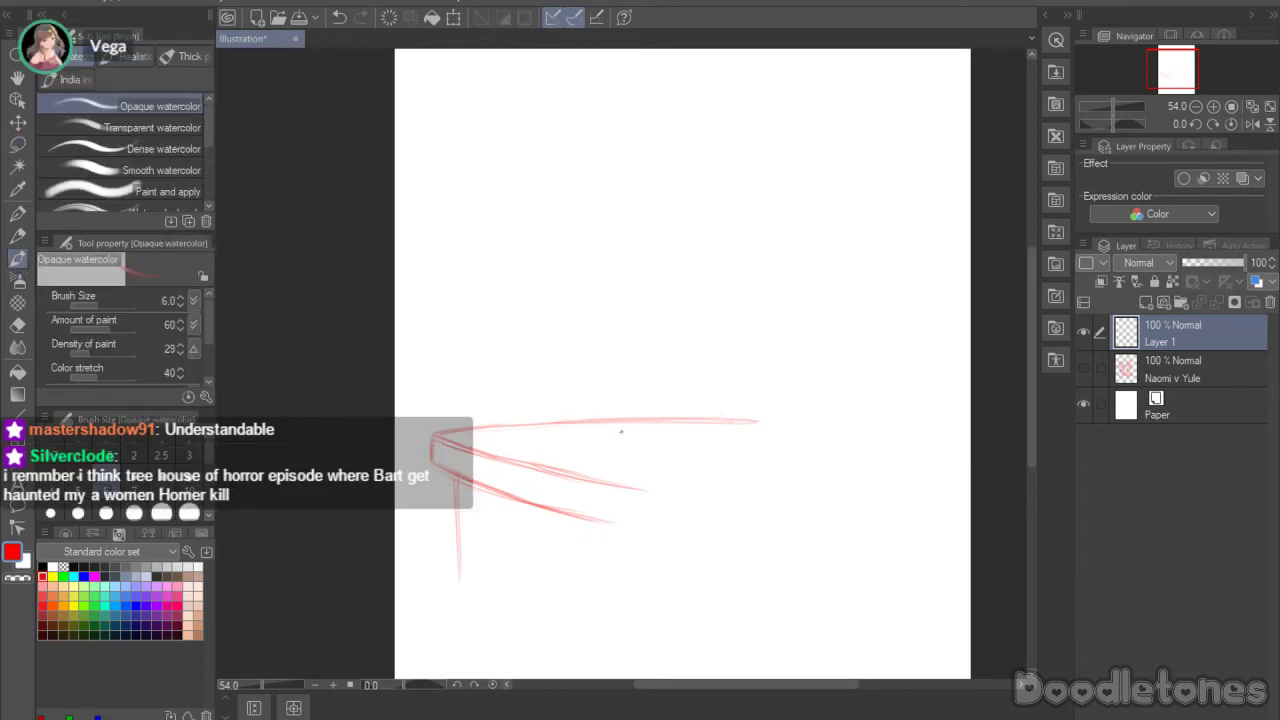
drag(760, 421, 866, 420)
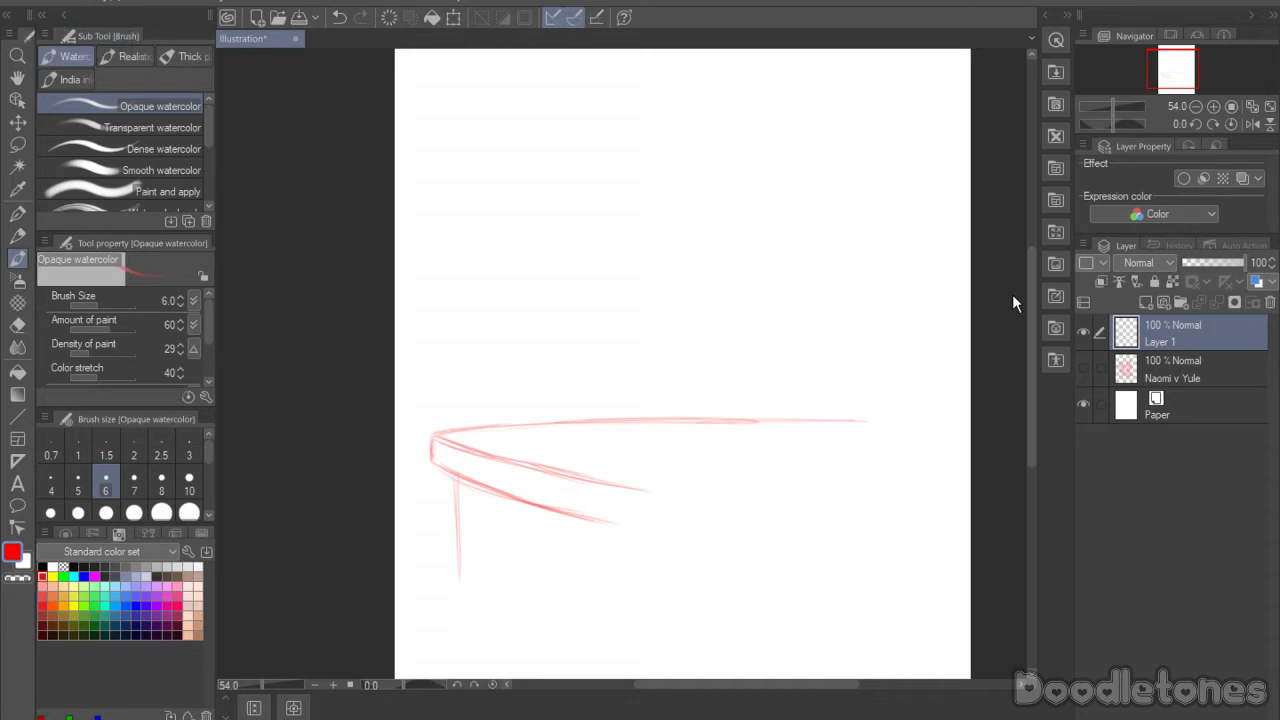
scroll(800, 240, up, 1)
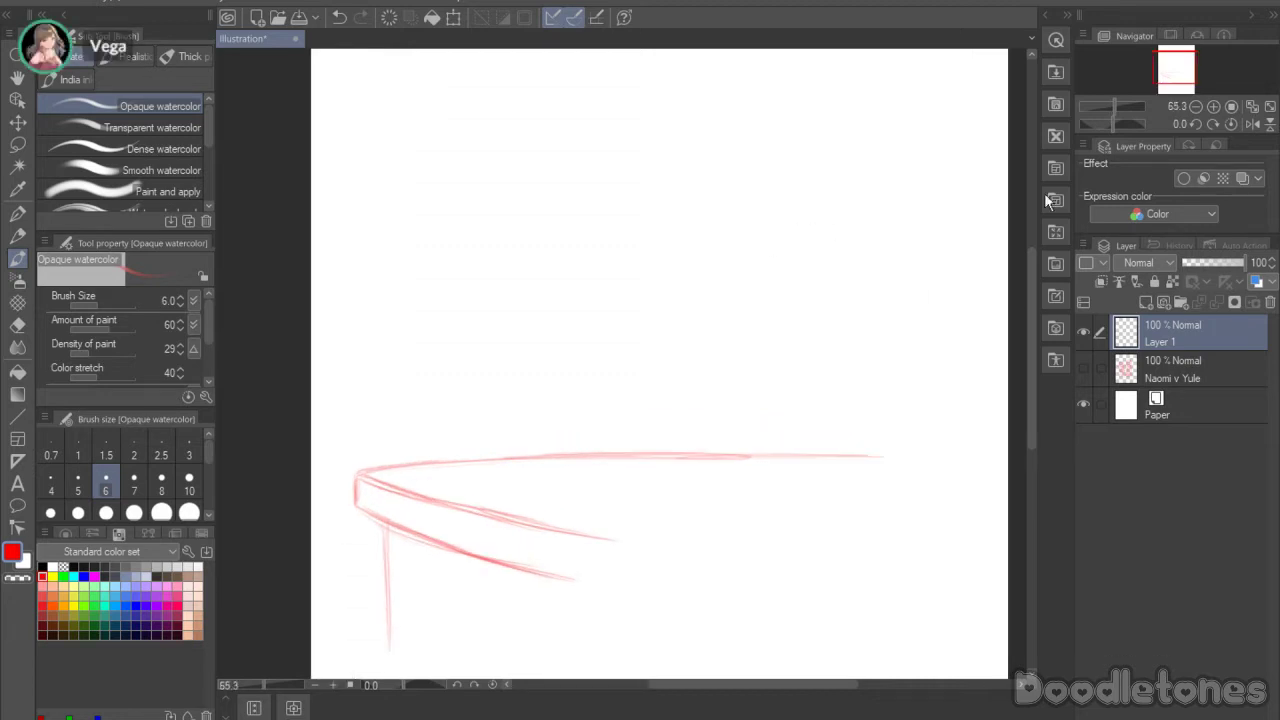
drag(1030, 313, 1028, 211)
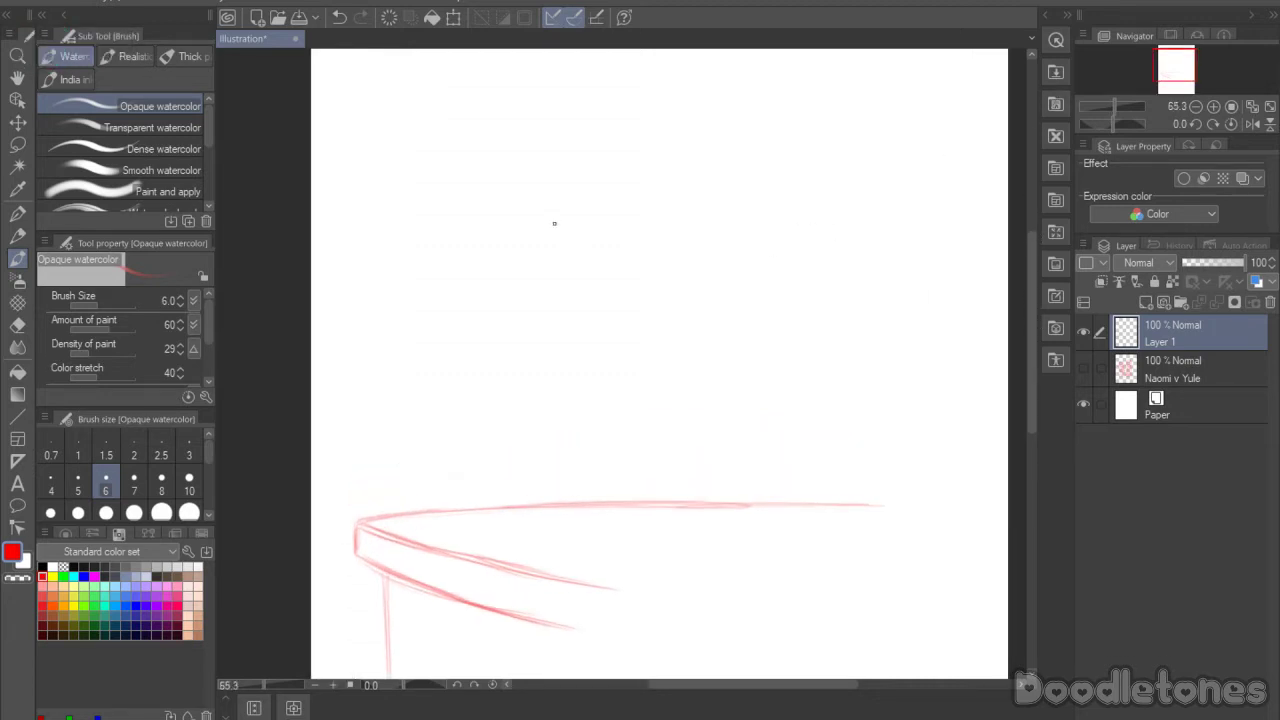
Step: Sketch a large red circle above the tabletop's back edge with the Opaque watercolor brush, going over its outline with repeated strokes
mouse_move(554, 223)
mouse_down()
mouse_move(498, 341)
mouse_move(572, 386)
mouse_move(504, 319)
mouse_move(573, 383)
mouse_move(523, 379)
mouse_move(559, 400)
mouse_up()
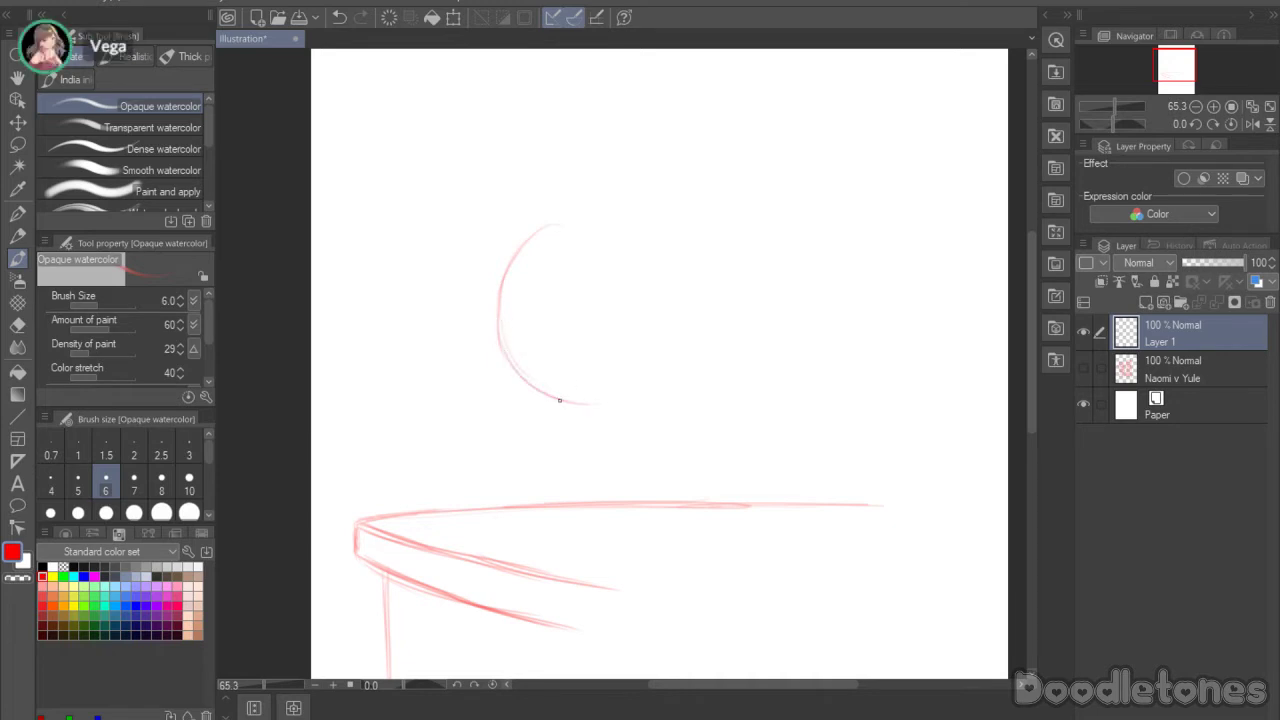
mouse_move(502, 335)
mouse_down()
mouse_move(509, 263)
mouse_move(631, 220)
mouse_move(692, 276)
mouse_move(680, 285)
mouse_move(686, 331)
mouse_move(660, 371)
mouse_move(686, 286)
mouse_move(671, 366)
mouse_move(677, 349)
mouse_move(615, 393)
mouse_up()
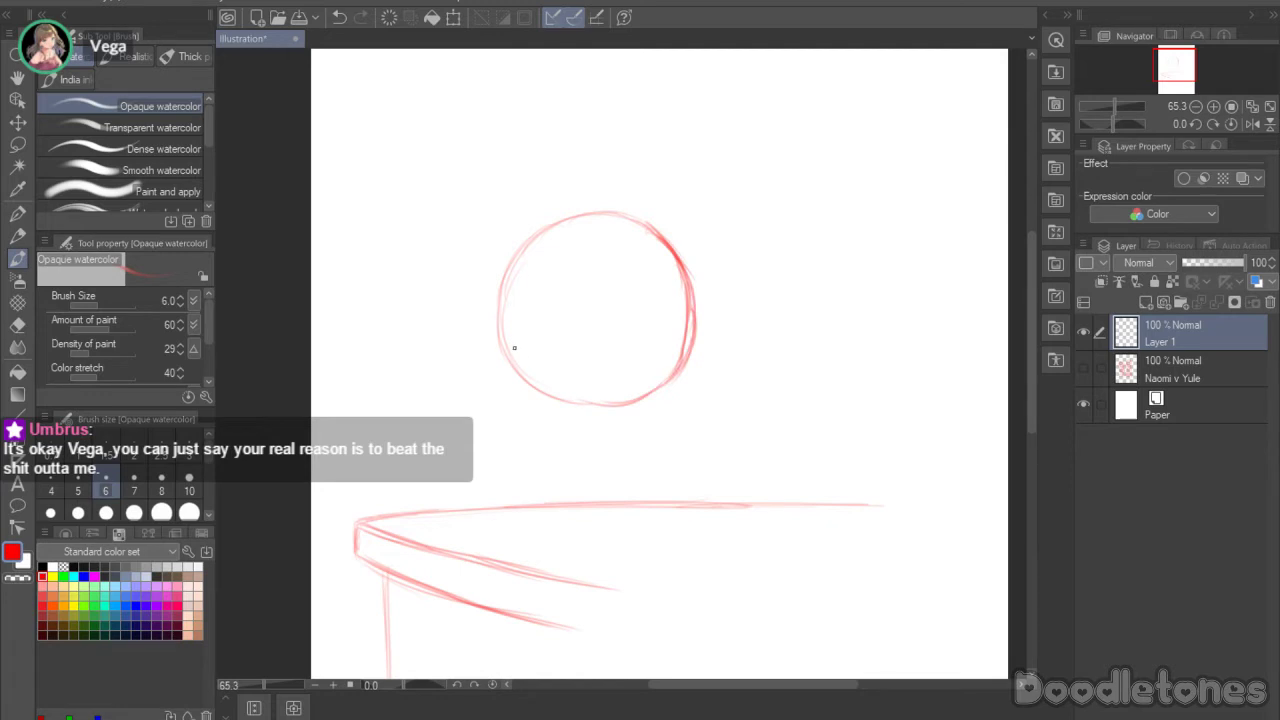
mouse_move(514, 347)
mouse_down()
mouse_move(606, 400)
mouse_move(523, 374)
mouse_move(545, 228)
mouse_move(621, 233)
mouse_up()
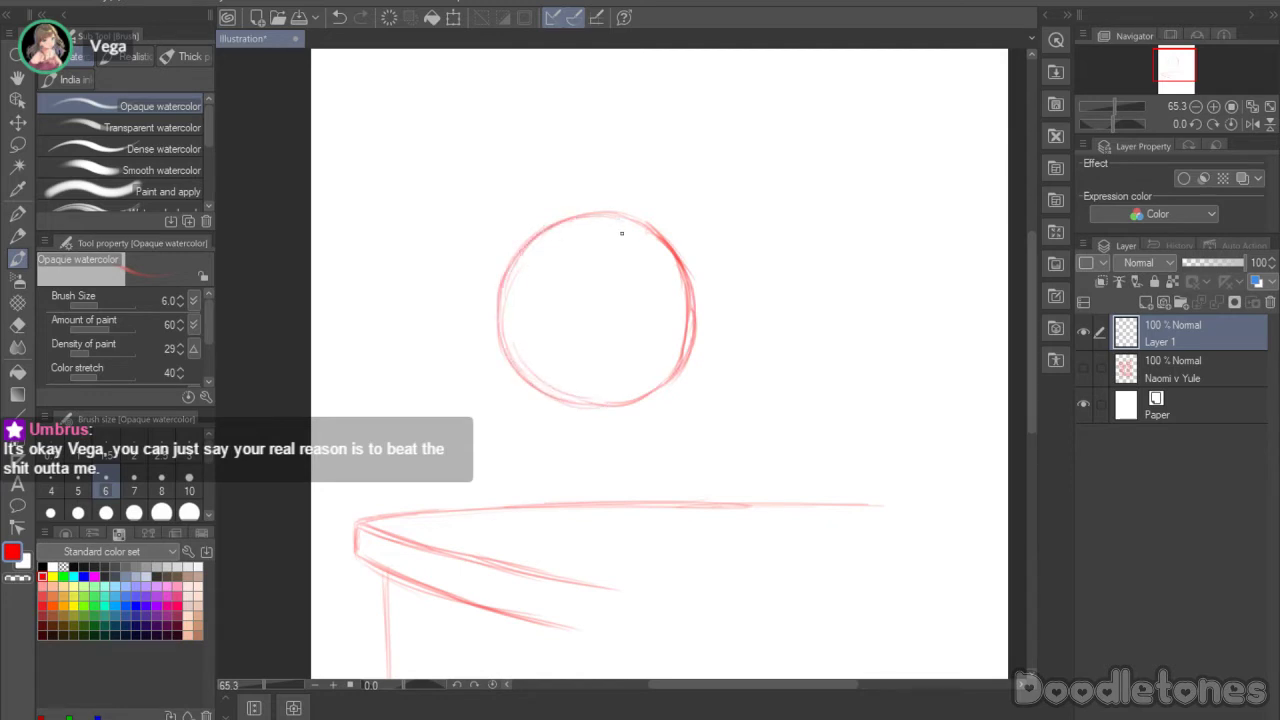
drag(690, 276, 686, 362)
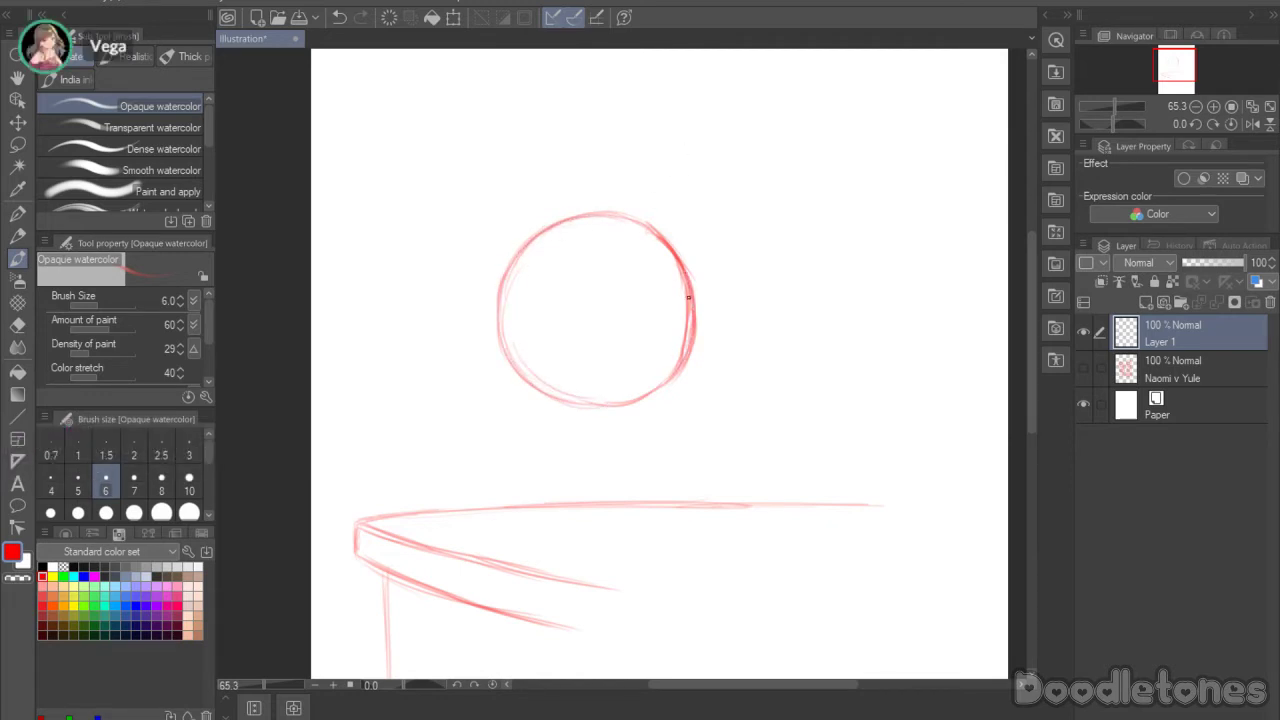
mouse_move(692, 298)
mouse_down()
mouse_move(664, 386)
mouse_move(596, 406)
mouse_move(558, 398)
mouse_move(632, 404)
mouse_up()
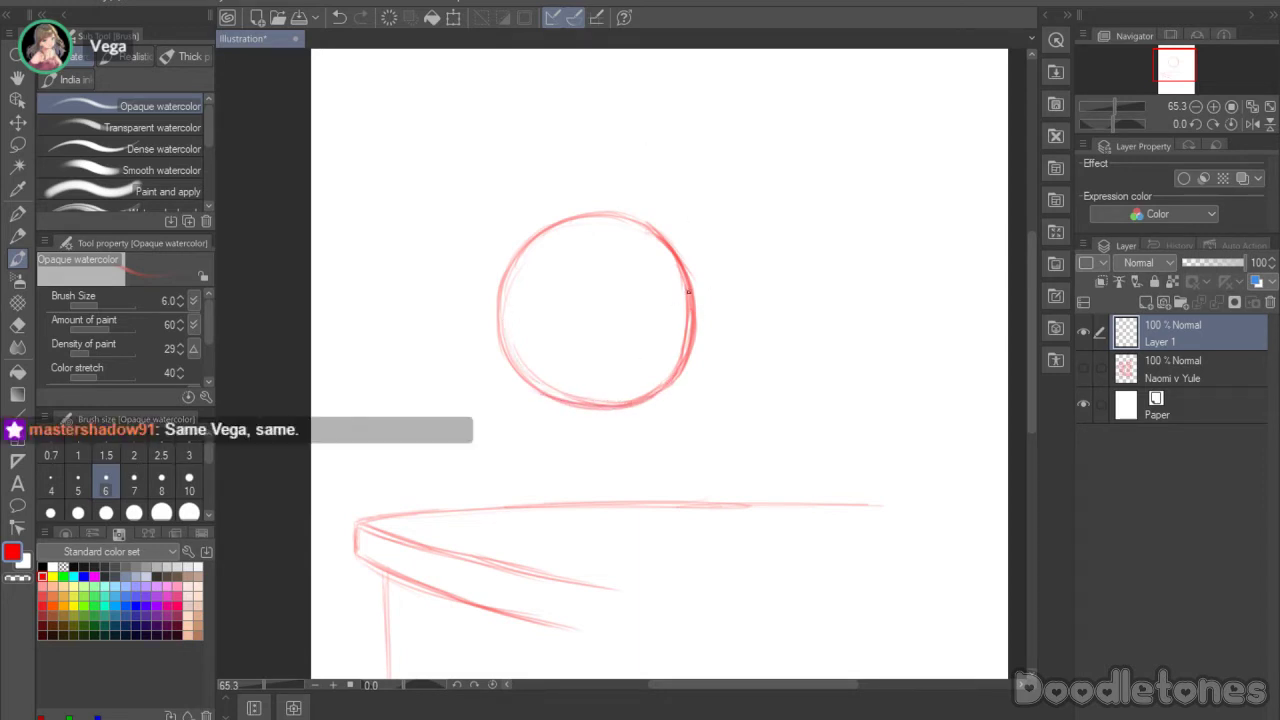
Step: Round out the circle's right side with heavier overlapping strokes, and trim the excess along its inner edge with the Hard eraser
drag(690, 312, 686, 356)
mouse_move(626, 215)
mouse_down()
mouse_move(675, 258)
mouse_move(639, 219)
mouse_move(687, 262)
mouse_move(679, 246)
mouse_move(686, 328)
mouse_up()
mouse_move(692, 280)
mouse_down()
mouse_move(699, 336)
mouse_move(676, 378)
mouse_up()
mouse_move(681, 258)
mouse_down()
mouse_move(696, 324)
mouse_move(696, 294)
mouse_move(668, 390)
mouse_up()
key(e)
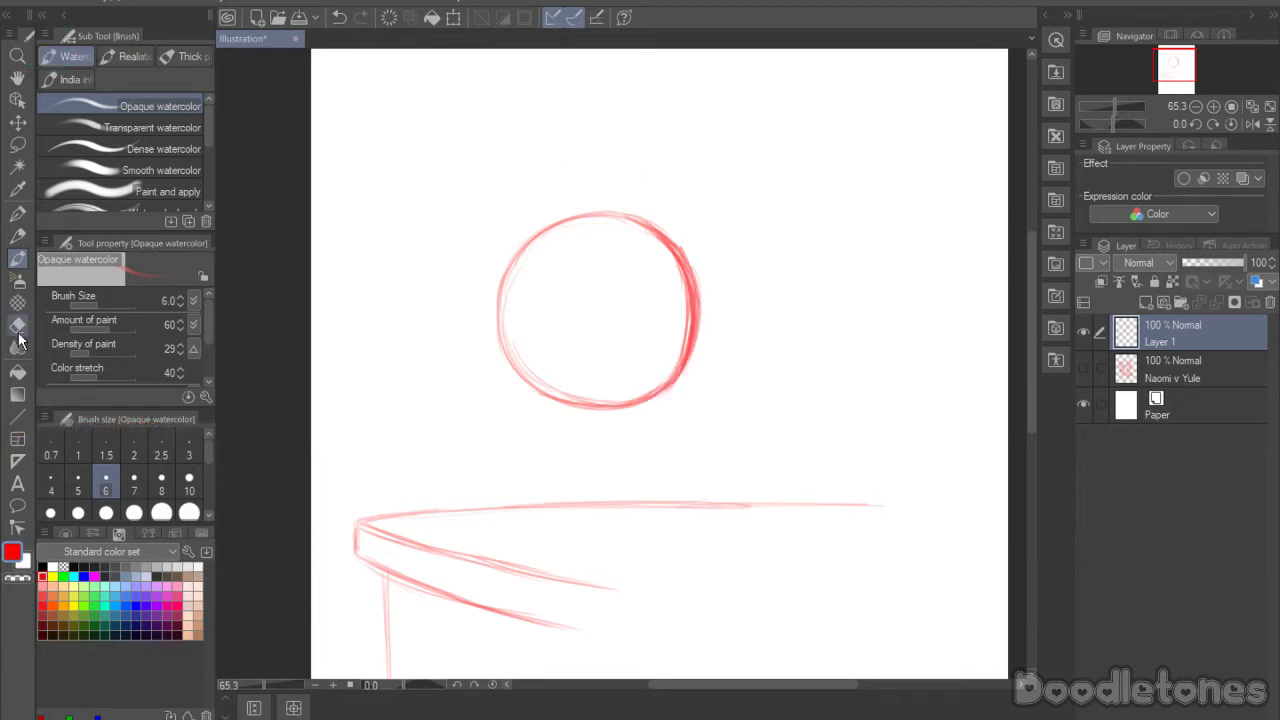
mouse_move(660, 249)
mouse_down()
mouse_move(701, 297)
mouse_move(687, 287)
mouse_move(684, 330)
mouse_move(684, 287)
mouse_move(670, 382)
mouse_up()
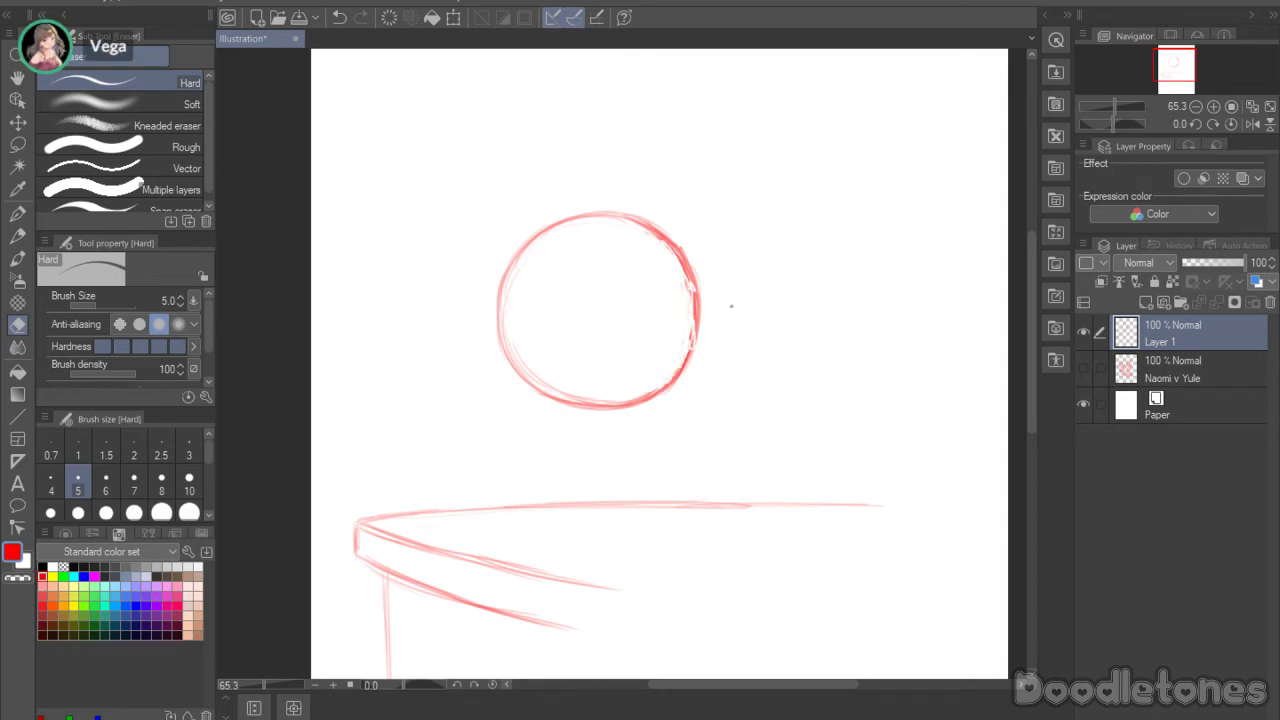
Step: Redraw the circle's right edge with the watercolor brush, and enlarge, slightly rotate and lower the circle to just above the table line
key(b)
mouse_move(691, 284)
mouse_down()
mouse_move(693, 314)
mouse_move(693, 286)
mouse_move(687, 361)
mouse_up()
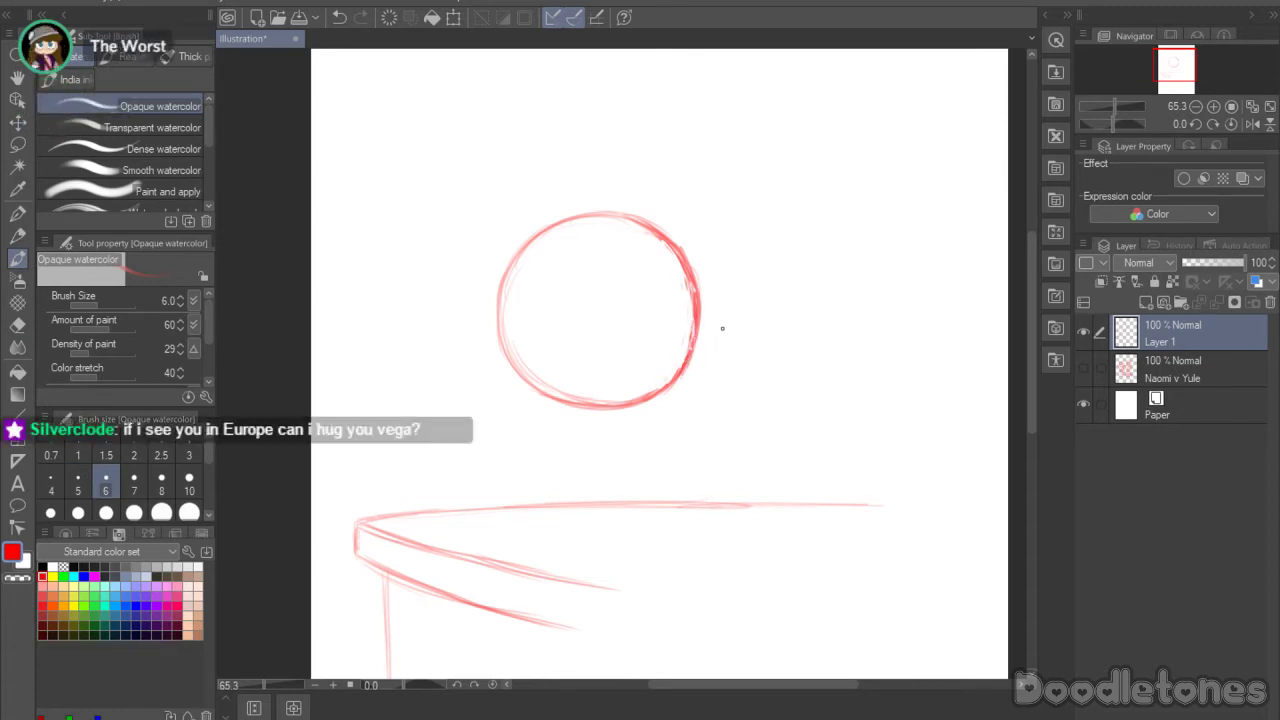
mouse_move(741, 254)
mouse_down()
mouse_move(551, 166)
mouse_move(606, 161)
mouse_up()
click(681, 474)
mouse_move(740, 329)
mouse_down()
mouse_move(750, 379)
mouse_move(778, 352)
mouse_up()
drag(684, 379, 673, 395)
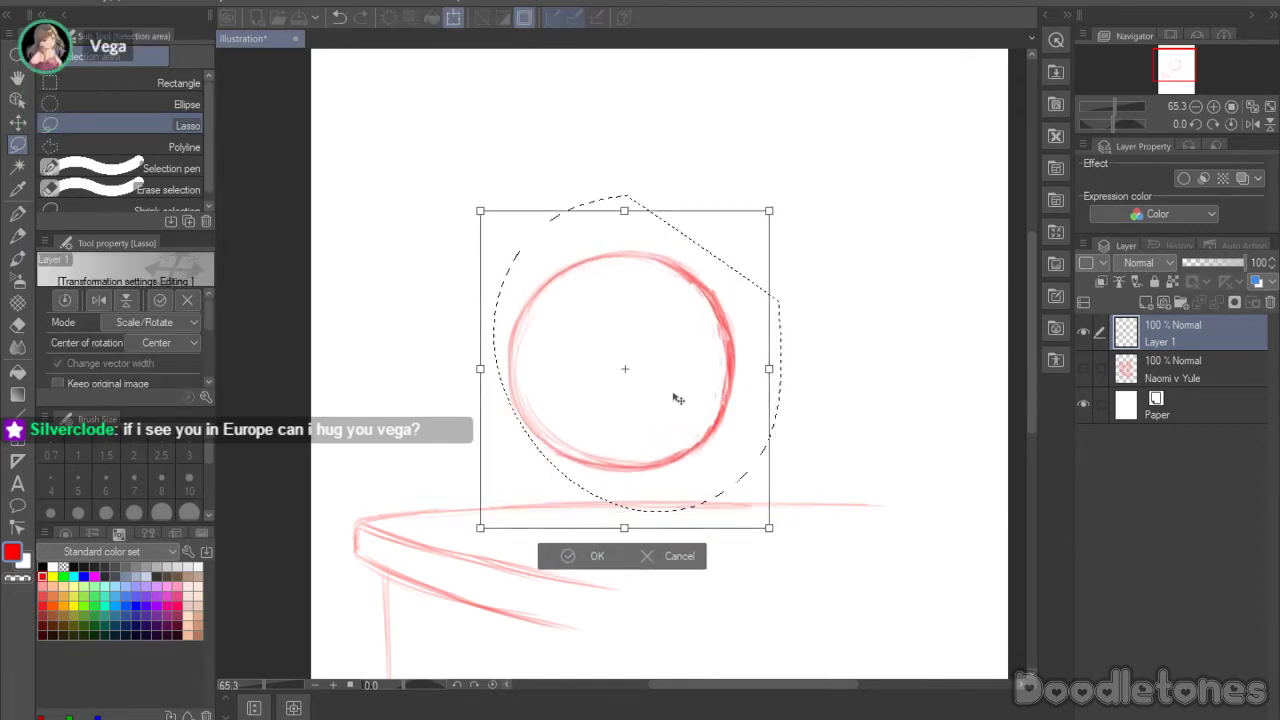
drag(789, 366, 776, 354)
drag(689, 391, 682, 397)
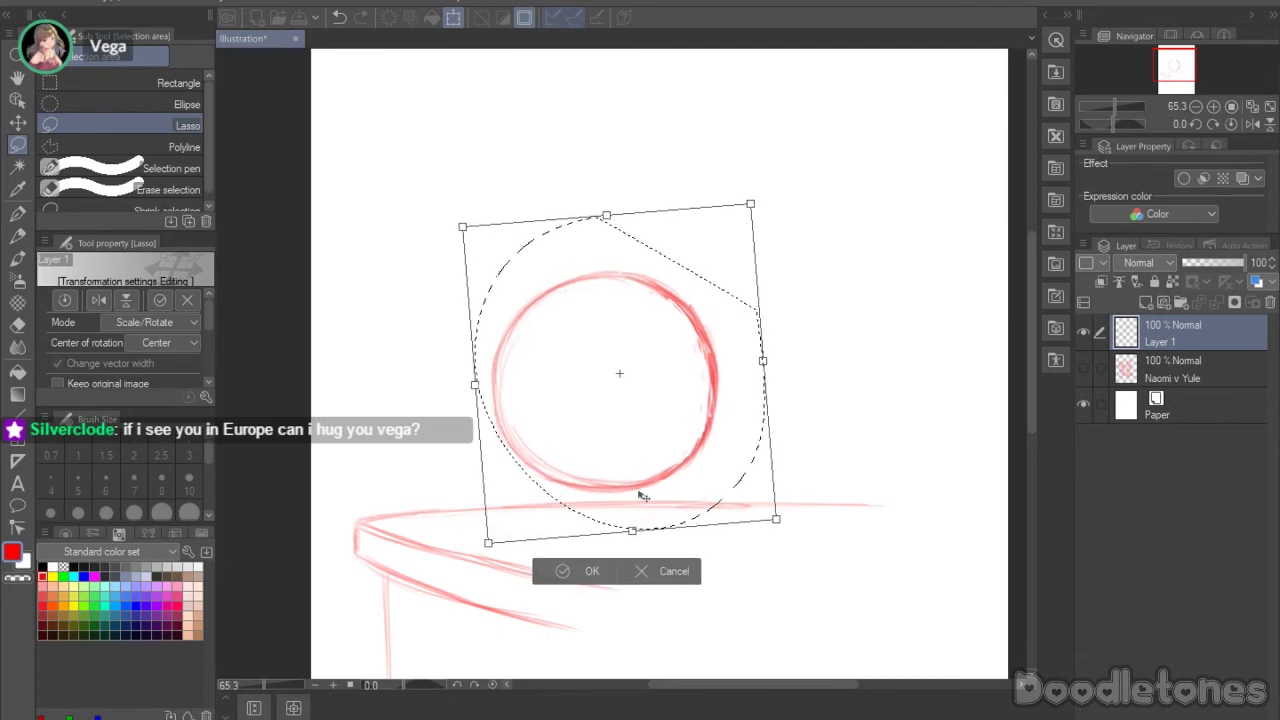
click(569, 570)
key(ctrl+d)
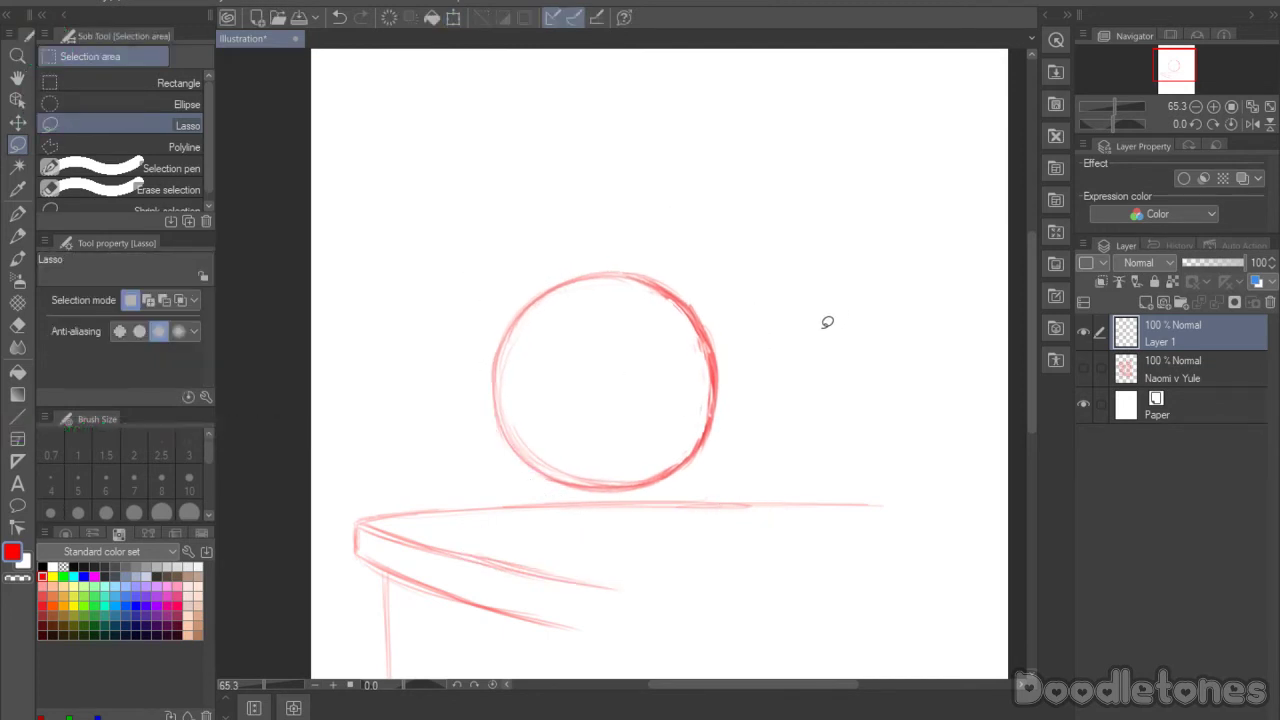
key(b)
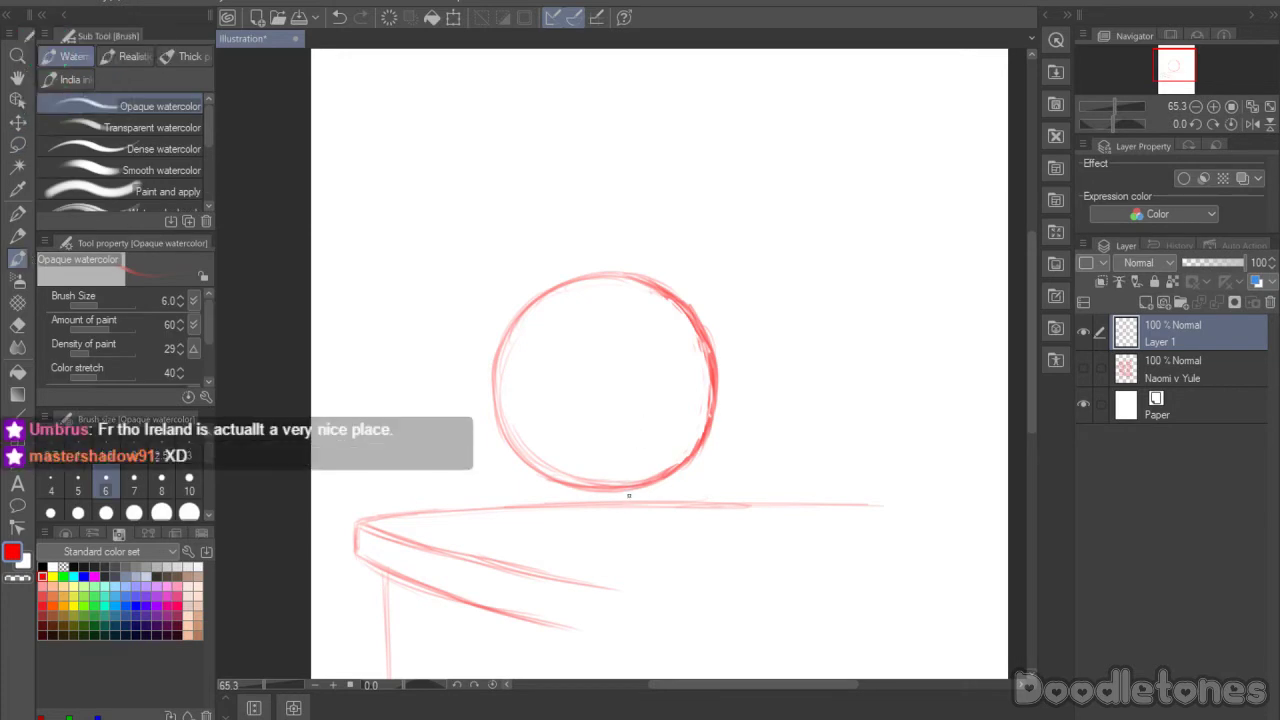
click(17, 145)
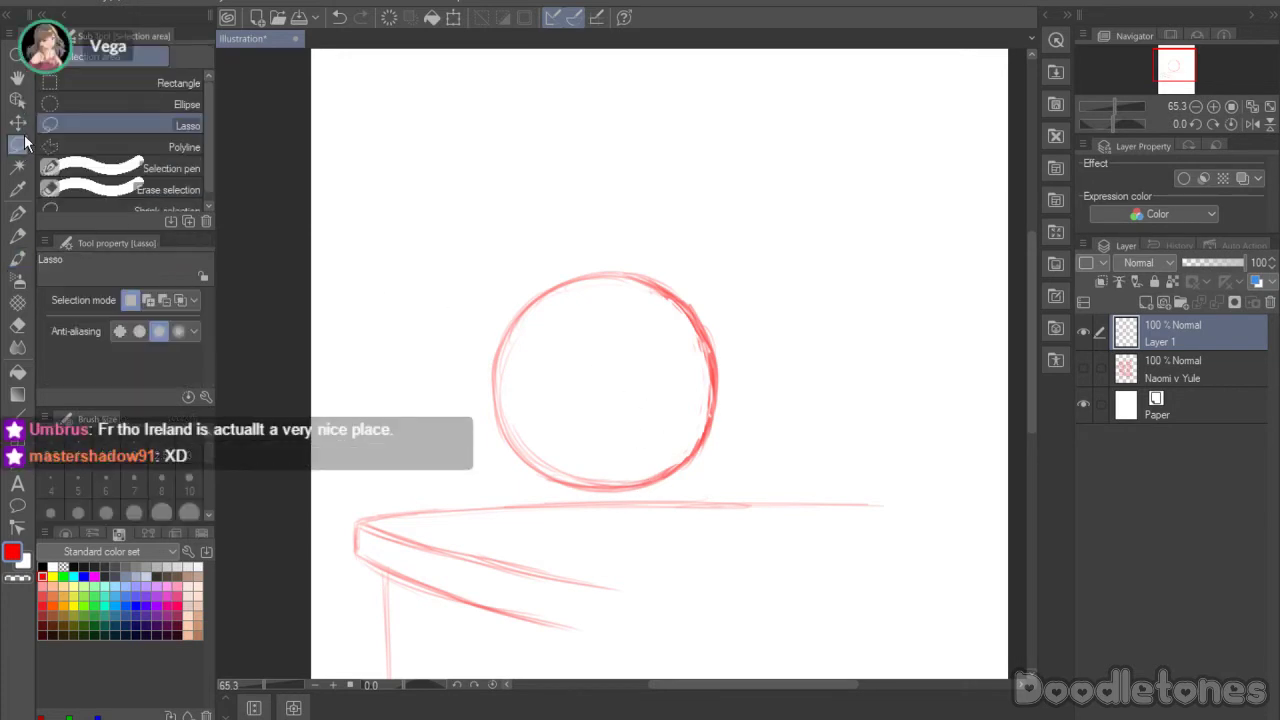
mouse_move(733, 303)
mouse_down()
mouse_move(757, 407)
mouse_move(475, 490)
mouse_move(728, 280)
mouse_up()
click(657, 583)
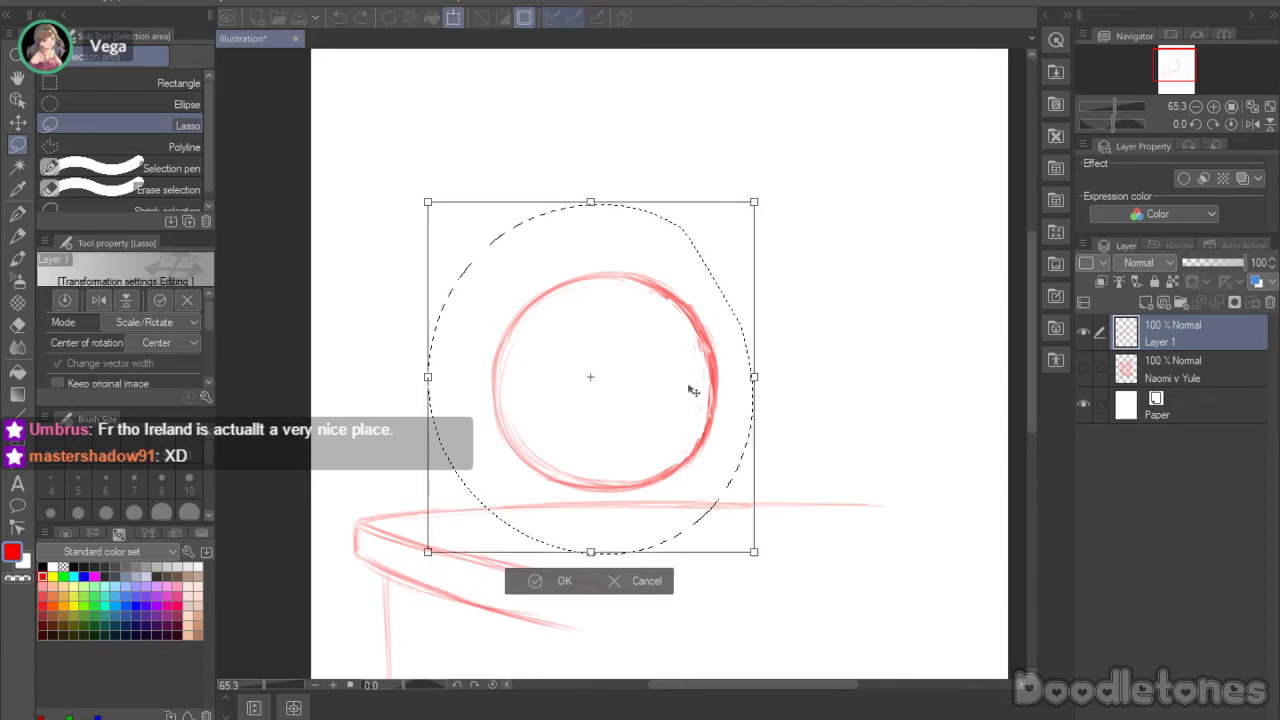
drag(691, 391, 722, 314)
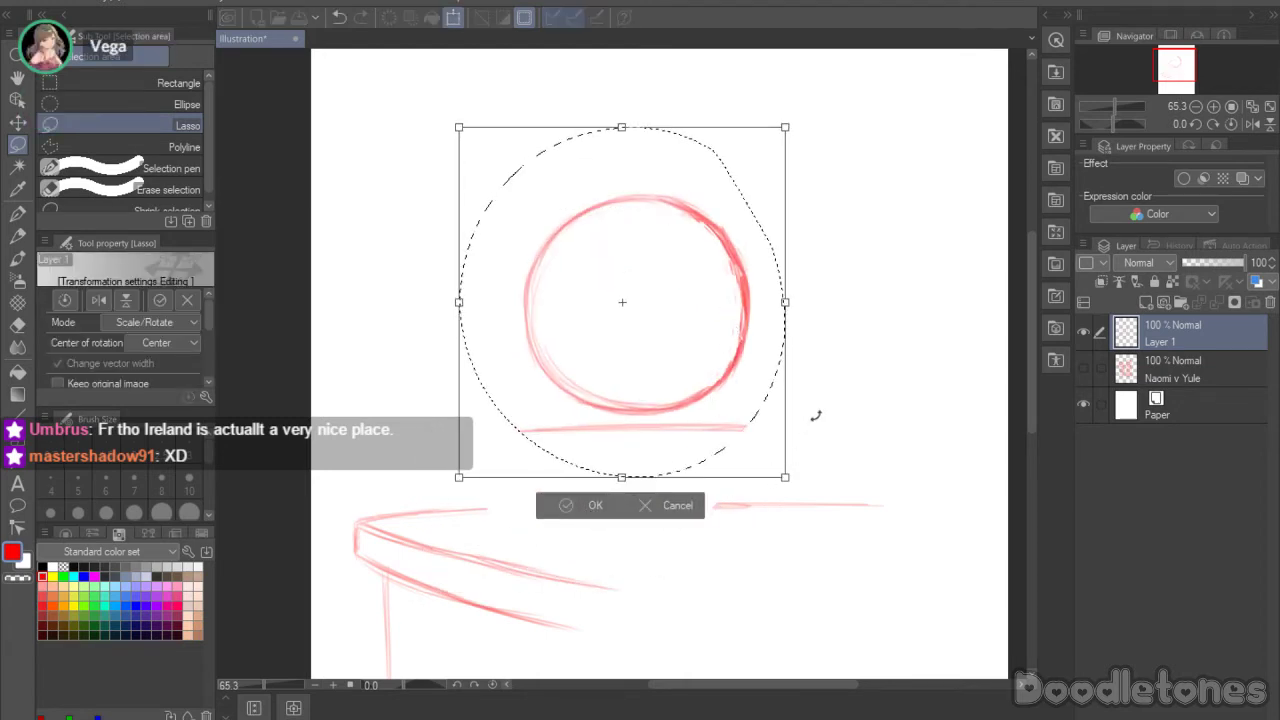
drag(769, 354, 737, 431)
key(Return)
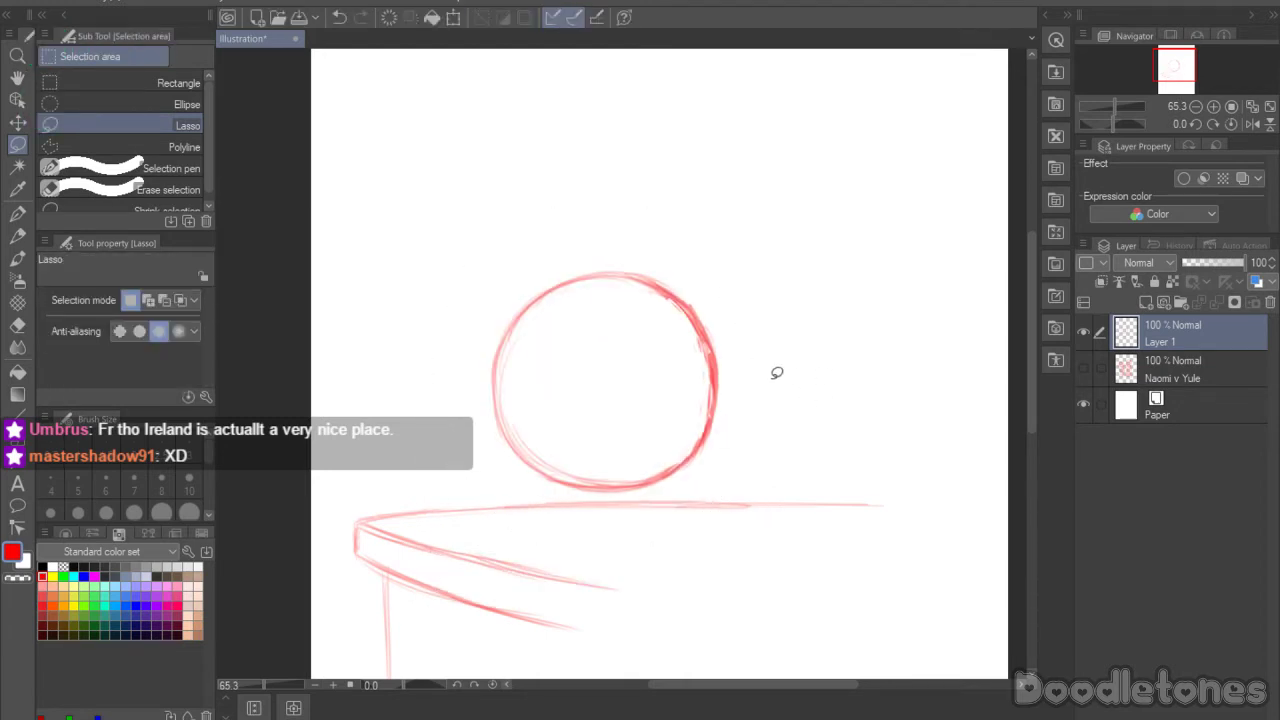
Step: Transfer the circle from Layer 1 to its own layer and move it up away from the table
mouse_move(759, 327)
mouse_down()
mouse_move(731, 449)
mouse_move(654, 486)
mouse_move(588, 488)
mouse_move(629, 194)
mouse_move(745, 285)
mouse_up()
key(Delete)
key(ctrl+v)
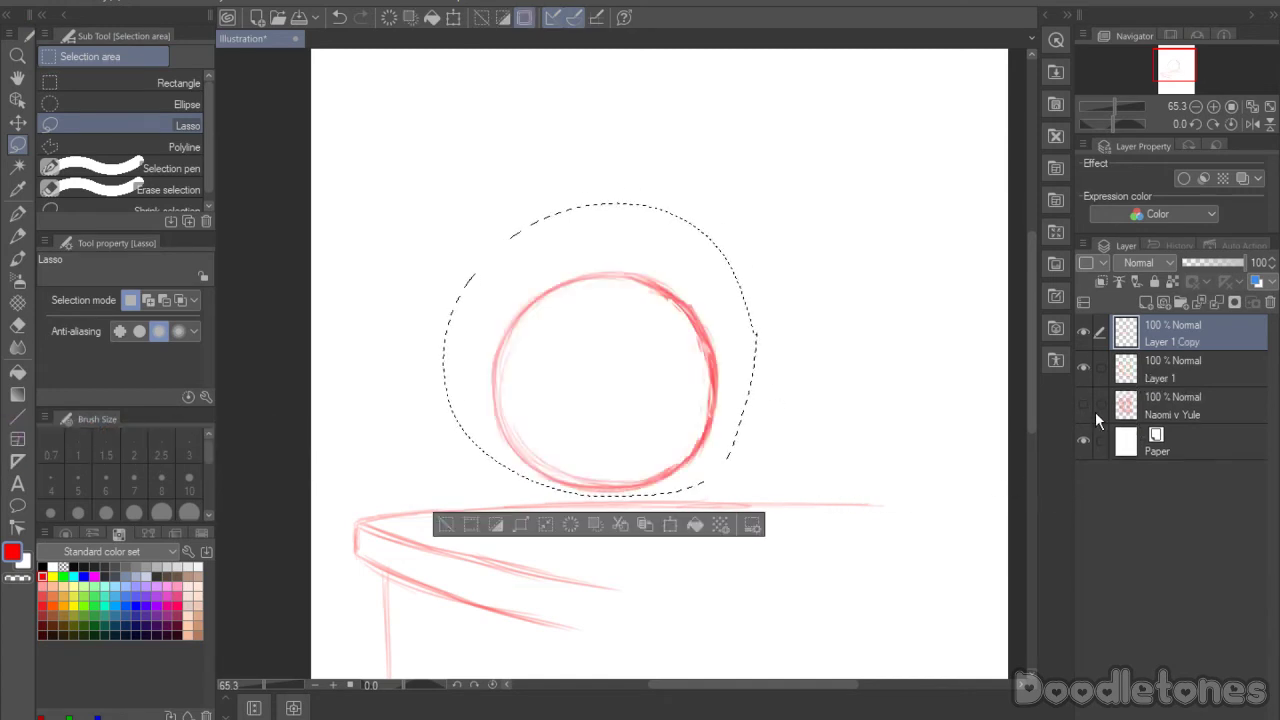
click(670, 525)
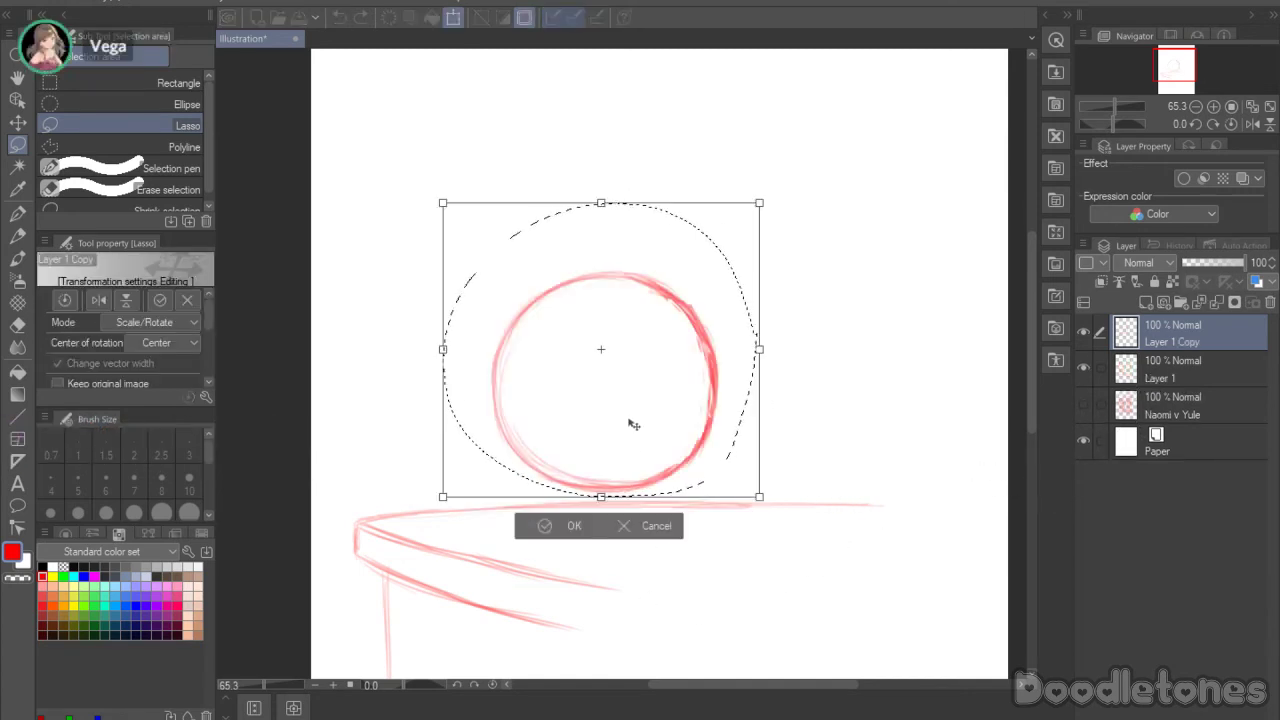
drag(631, 423, 666, 329)
click(588, 457)
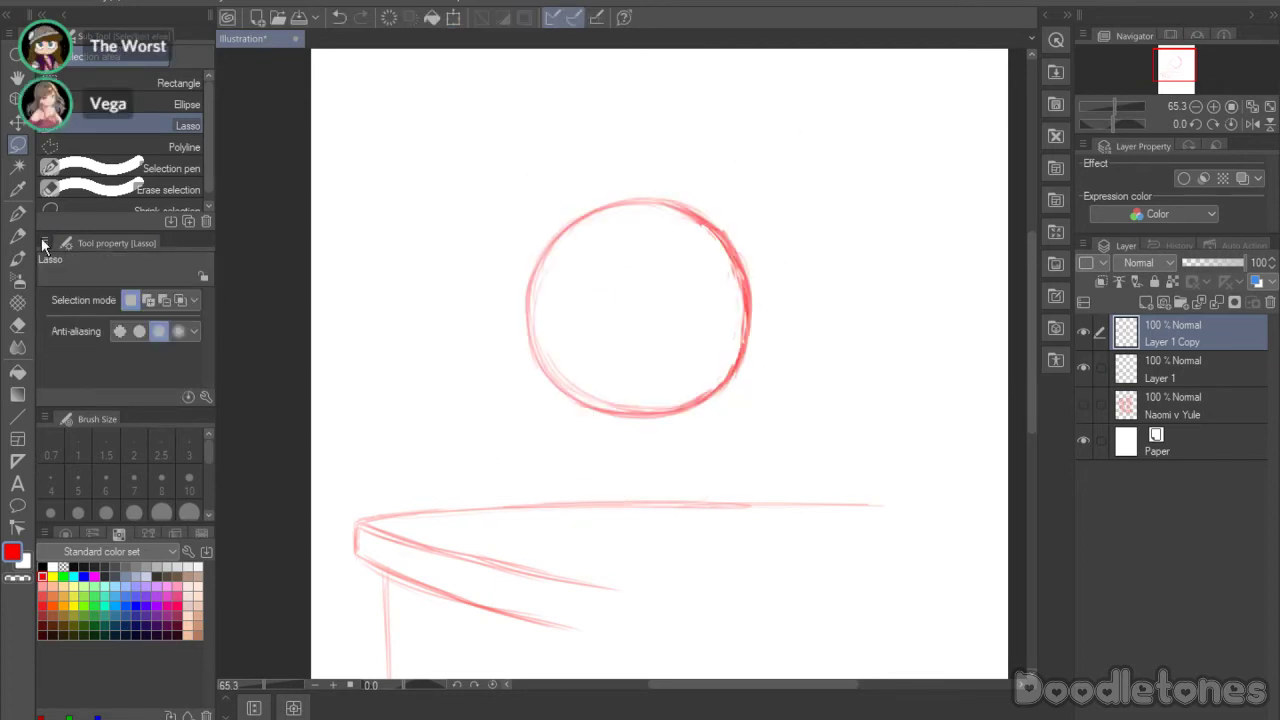
Step: Sketch a rounded torso shape with a flat top between the head circle and the tabletop using the size 6 Opaque watercolor brush
key(b)
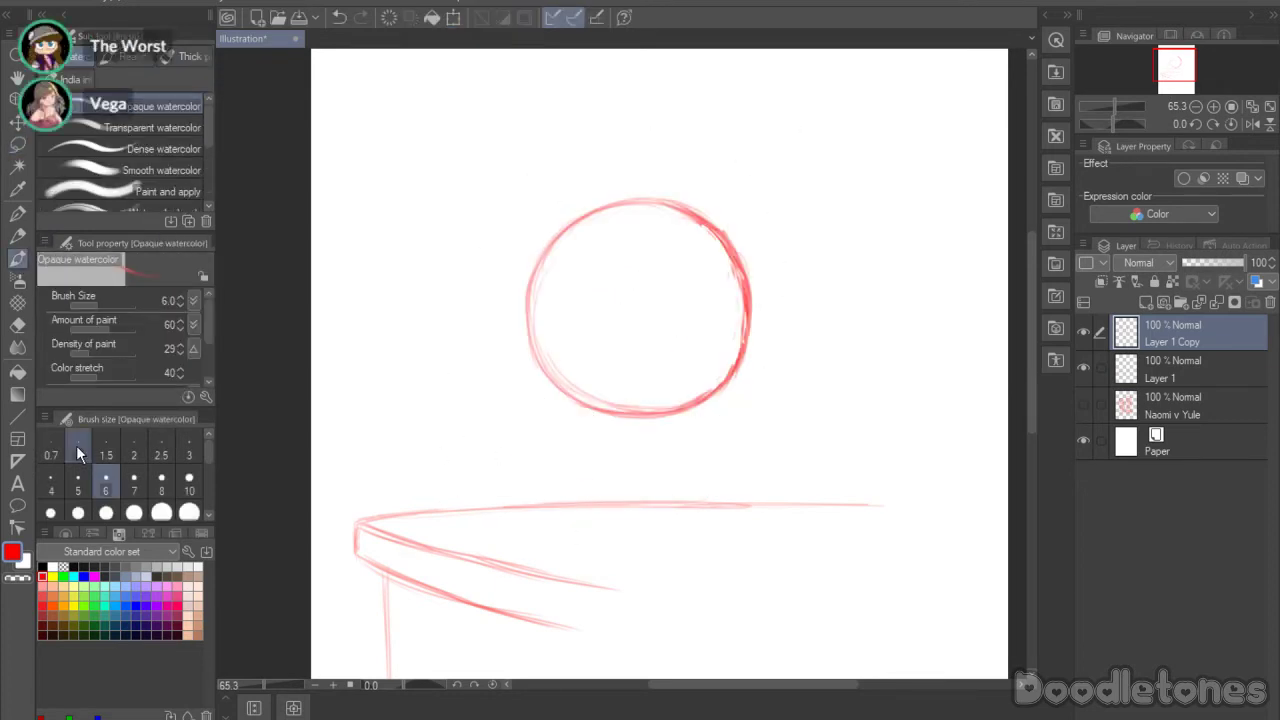
scroll(693, 510, up, 2)
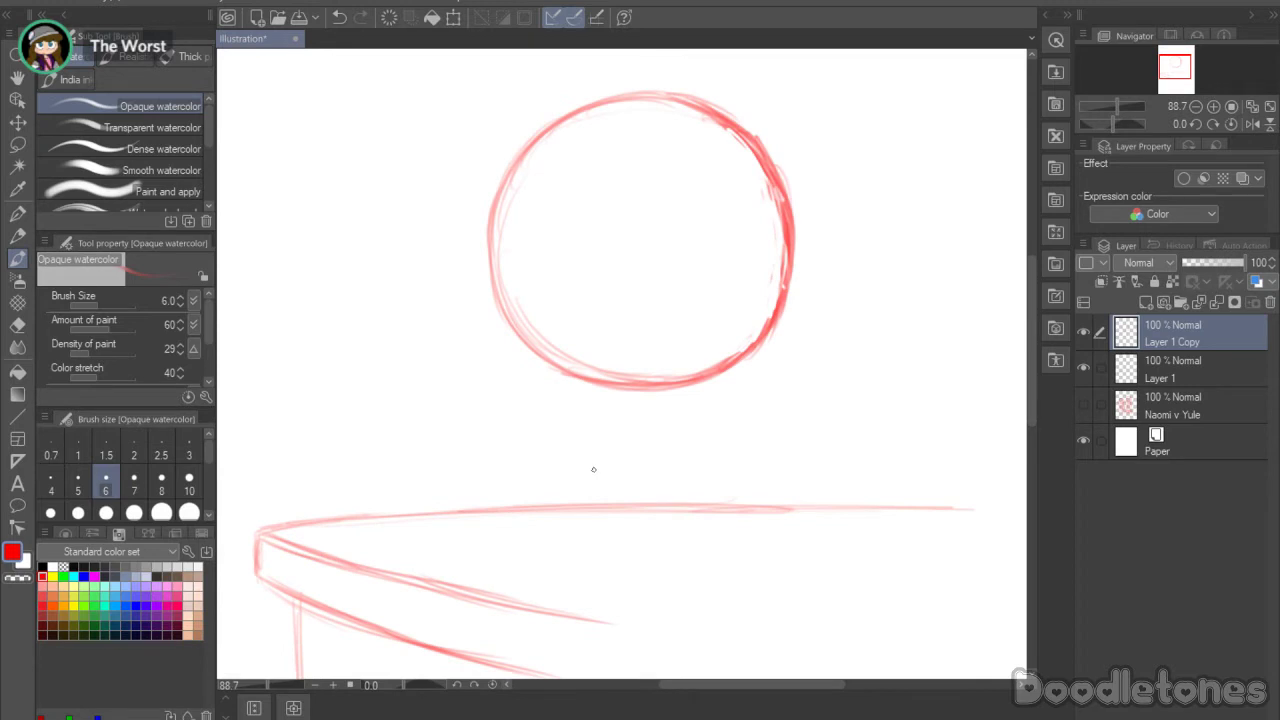
mouse_move(614, 426)
mouse_down()
mouse_move(722, 414)
mouse_move(746, 464)
mouse_up()
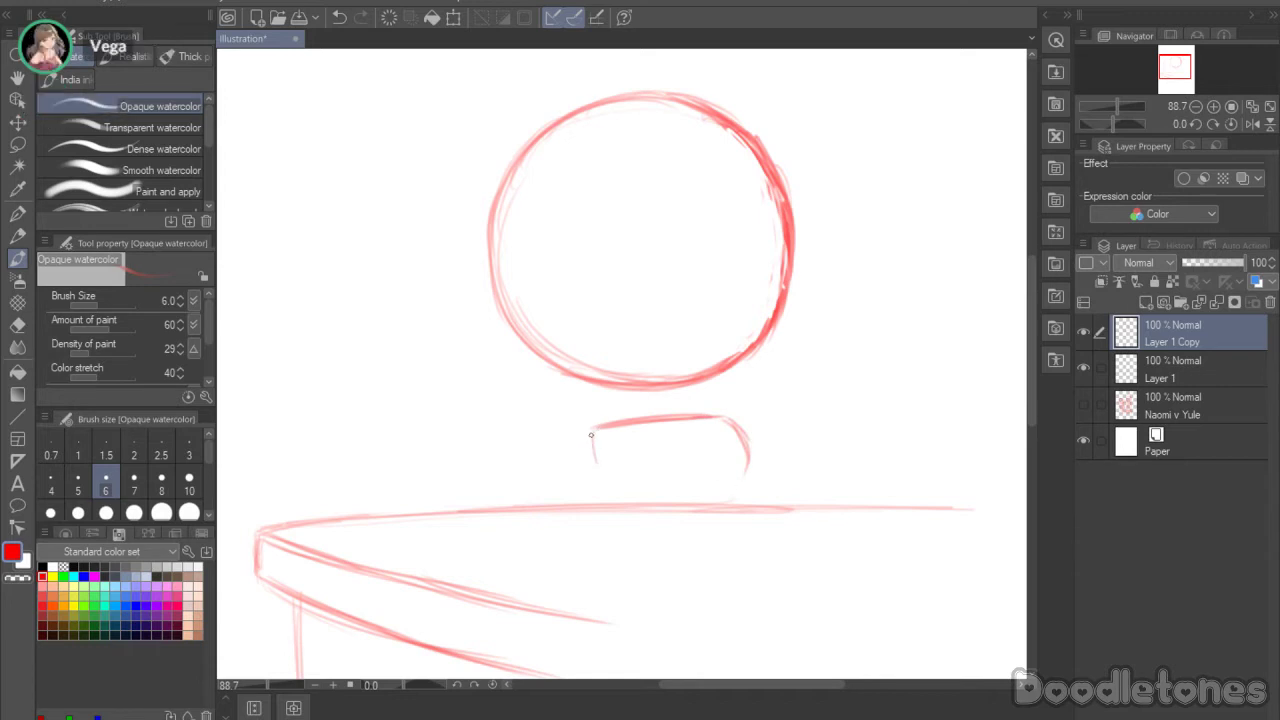
mouse_move(596, 425)
mouse_down()
mouse_move(611, 492)
mouse_move(666, 509)
mouse_move(720, 500)
mouse_up()
mouse_move(733, 426)
mouse_down()
mouse_move(757, 458)
mouse_move(738, 489)
mouse_up()
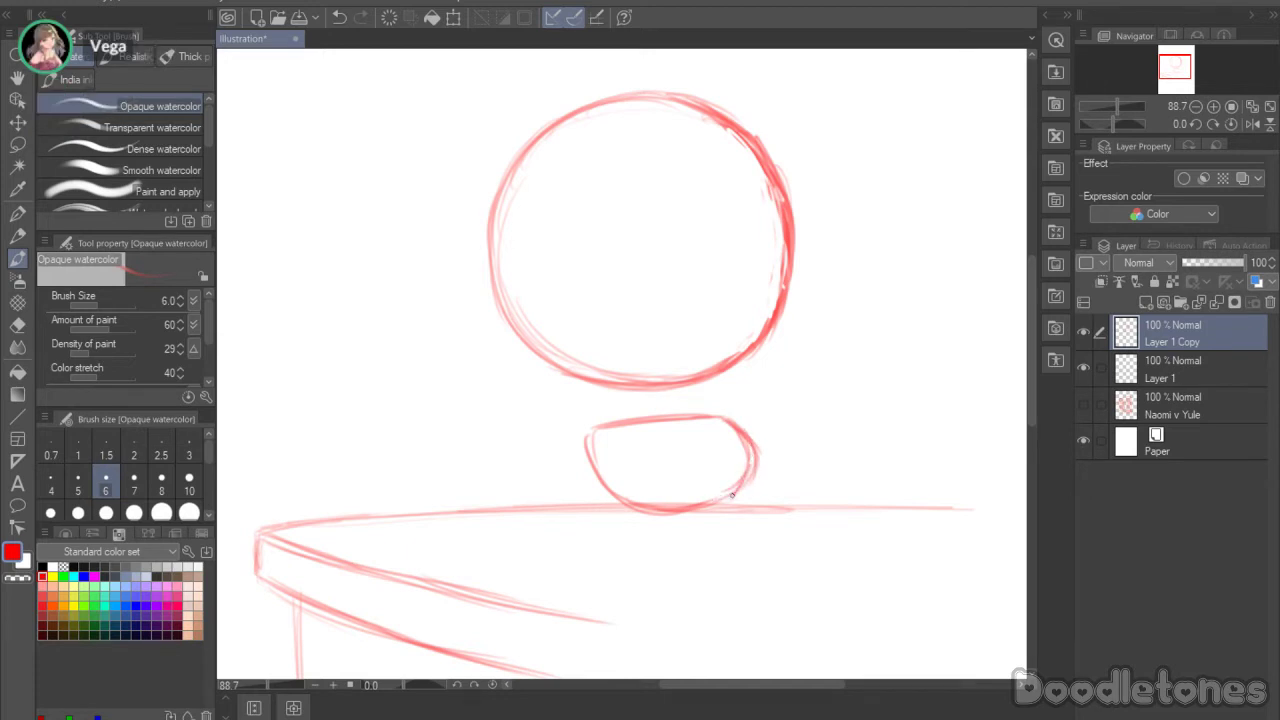
drag(598, 433, 599, 484)
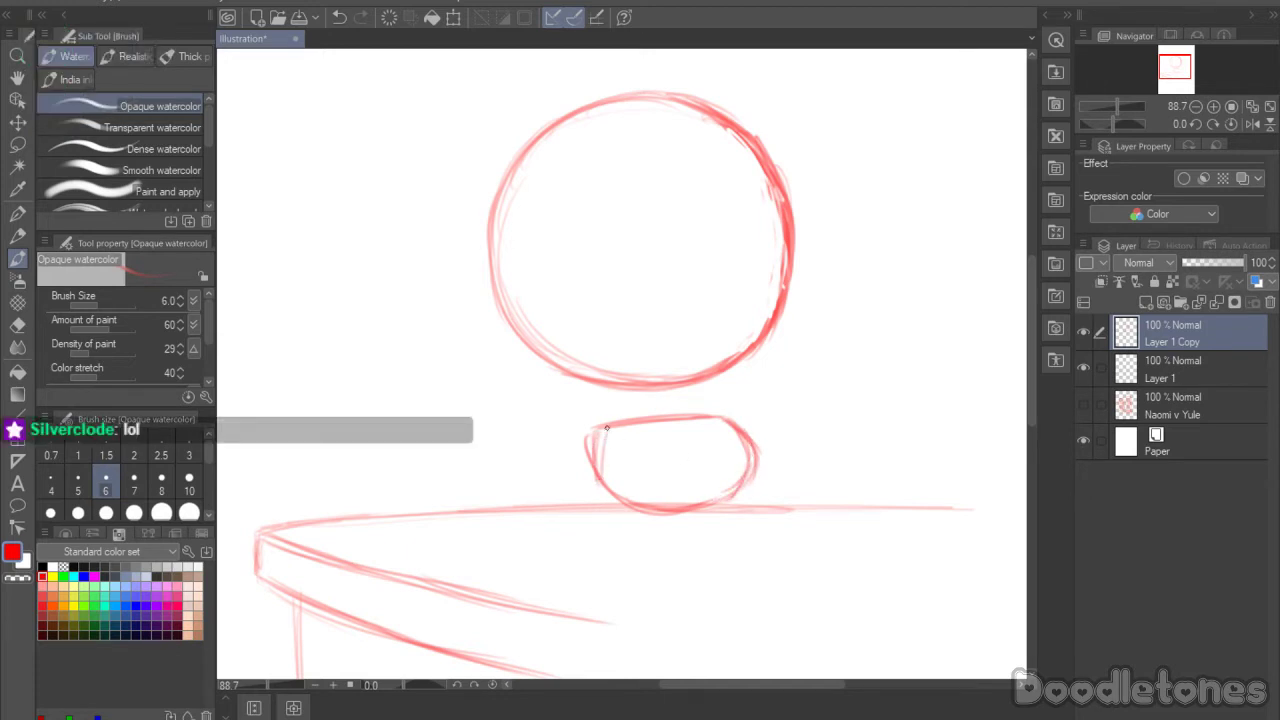
mouse_move(607, 428)
mouse_down()
mouse_move(633, 501)
mouse_move(622, 491)
mouse_move(722, 492)
mouse_move(637, 499)
mouse_move(726, 496)
mouse_up()
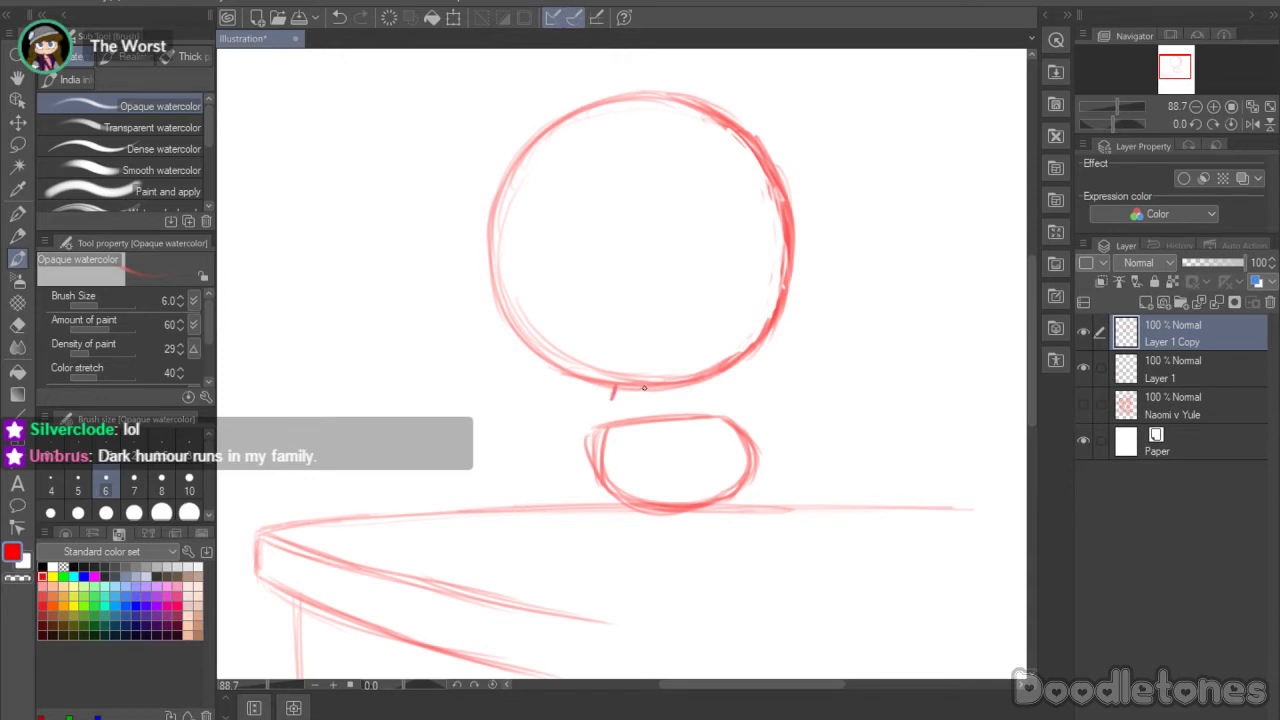
Step: Add a short neck line under the head circle and undo the curved shoulder stroke beside the torso
mouse_move(644, 387)
mouse_down()
mouse_move(611, 398)
mouse_move(585, 432)
mouse_move(594, 410)
mouse_move(573, 476)
mouse_up()
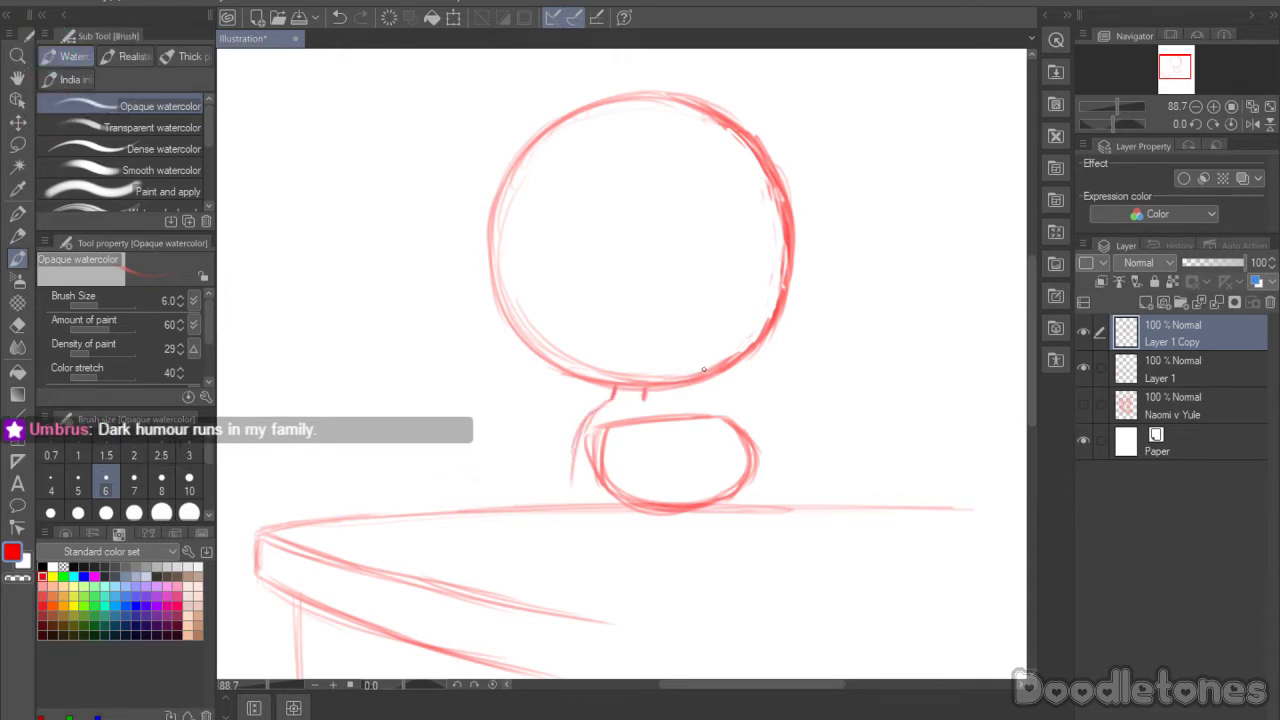
key(ctrl+z)
key(ctrl+z)
Step: Erase the stray outer lines along the torso's left side and lower edge with the Hard eraser
key(e)
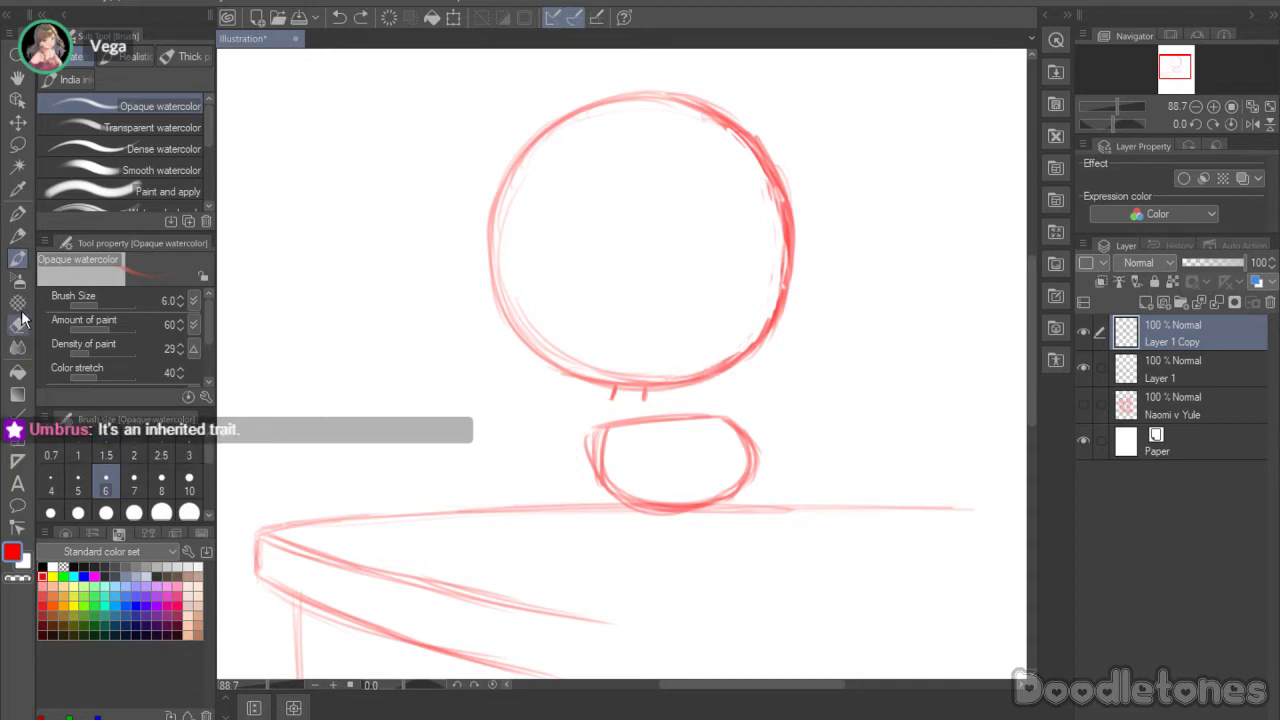
mouse_move(596, 428)
mouse_down()
mouse_move(591, 473)
mouse_move(591, 437)
mouse_up()
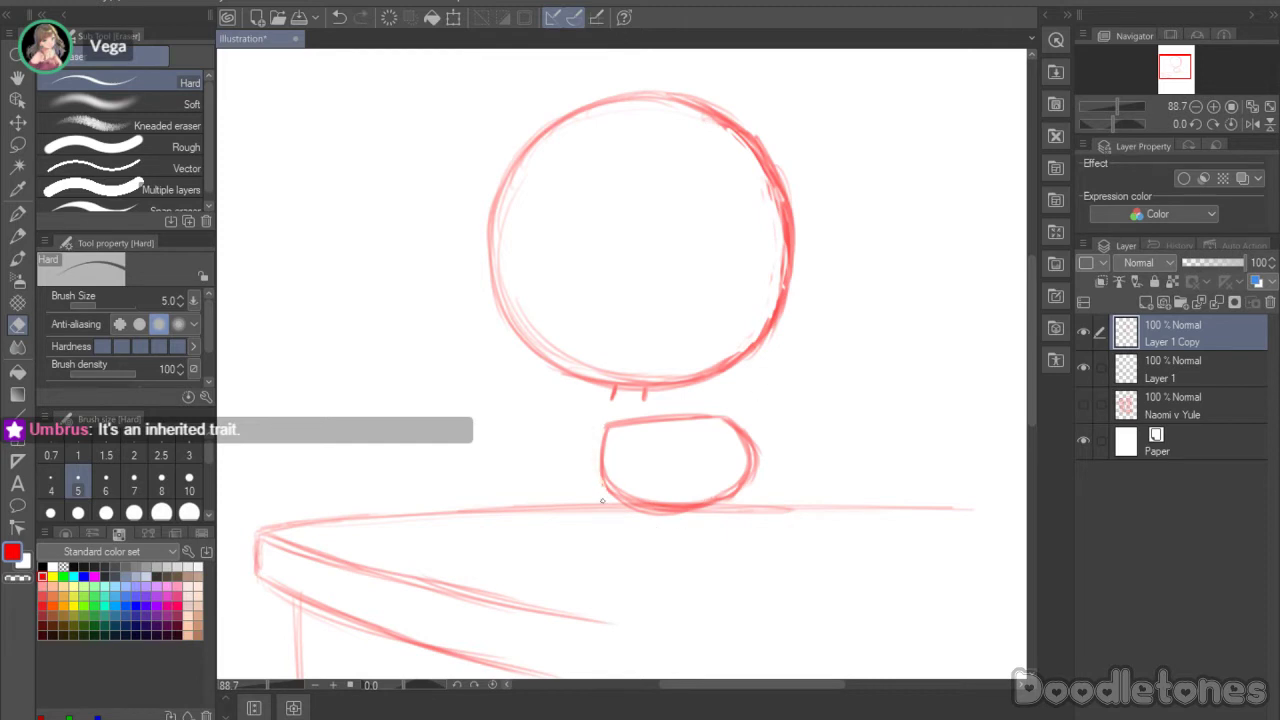
drag(627, 498, 668, 510)
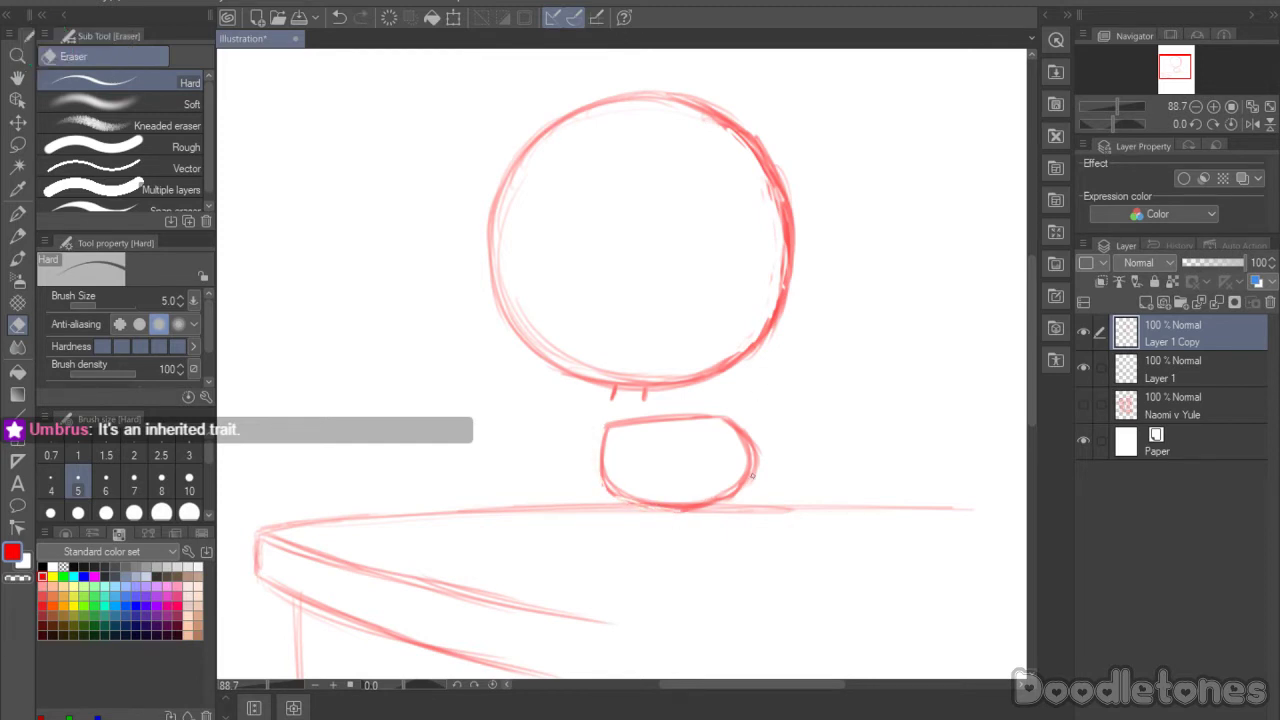
Step: Lasso the torso, shift it left under the neck lines, and reduce its height and width so it sits just above the table
click(17, 147)
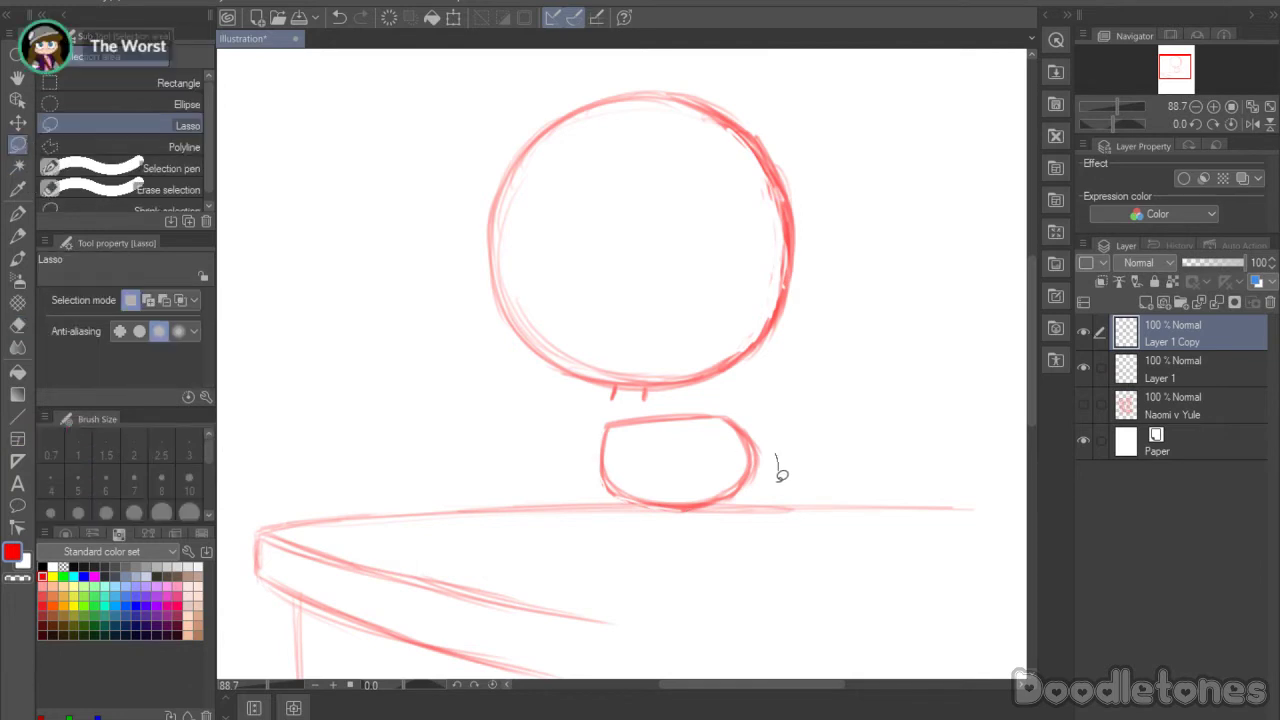
mouse_move(777, 466)
mouse_down()
mouse_move(580, 523)
mouse_move(582, 418)
mouse_move(619, 407)
mouse_move(793, 420)
mouse_move(700, 496)
mouse_up()
click(733, 583)
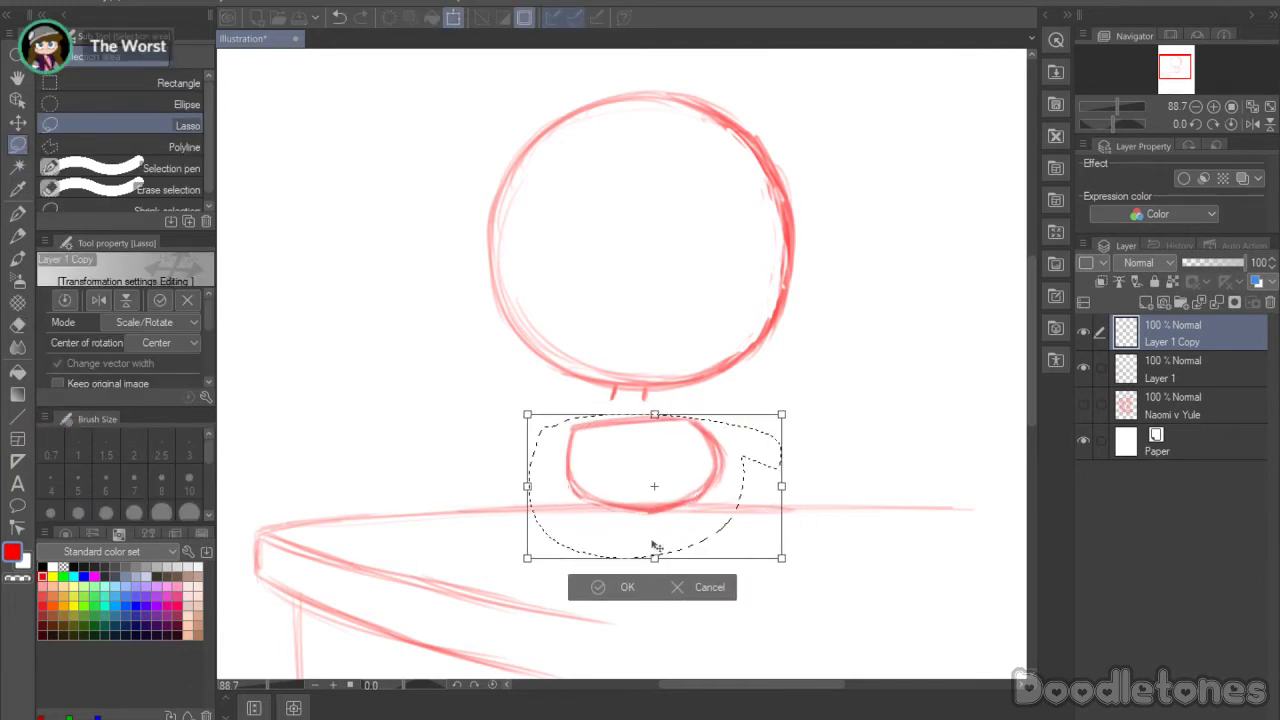
drag(654, 558, 652, 543)
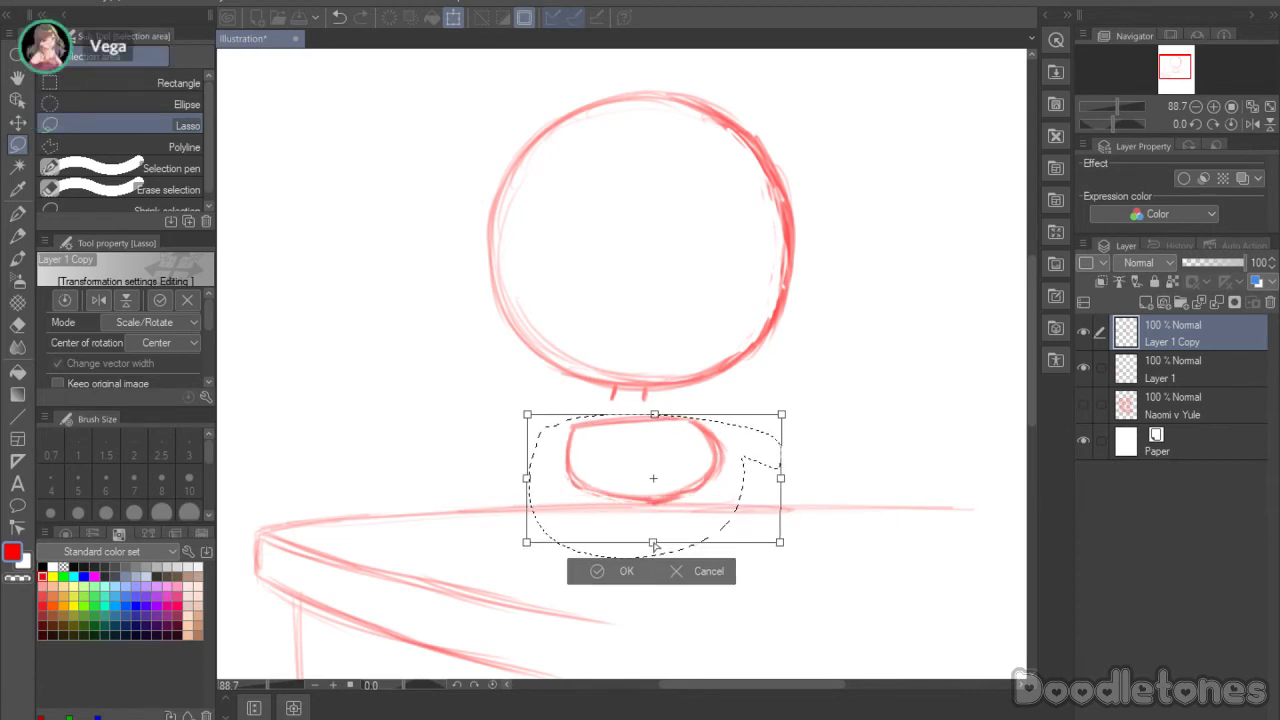
drag(781, 485, 762, 479)
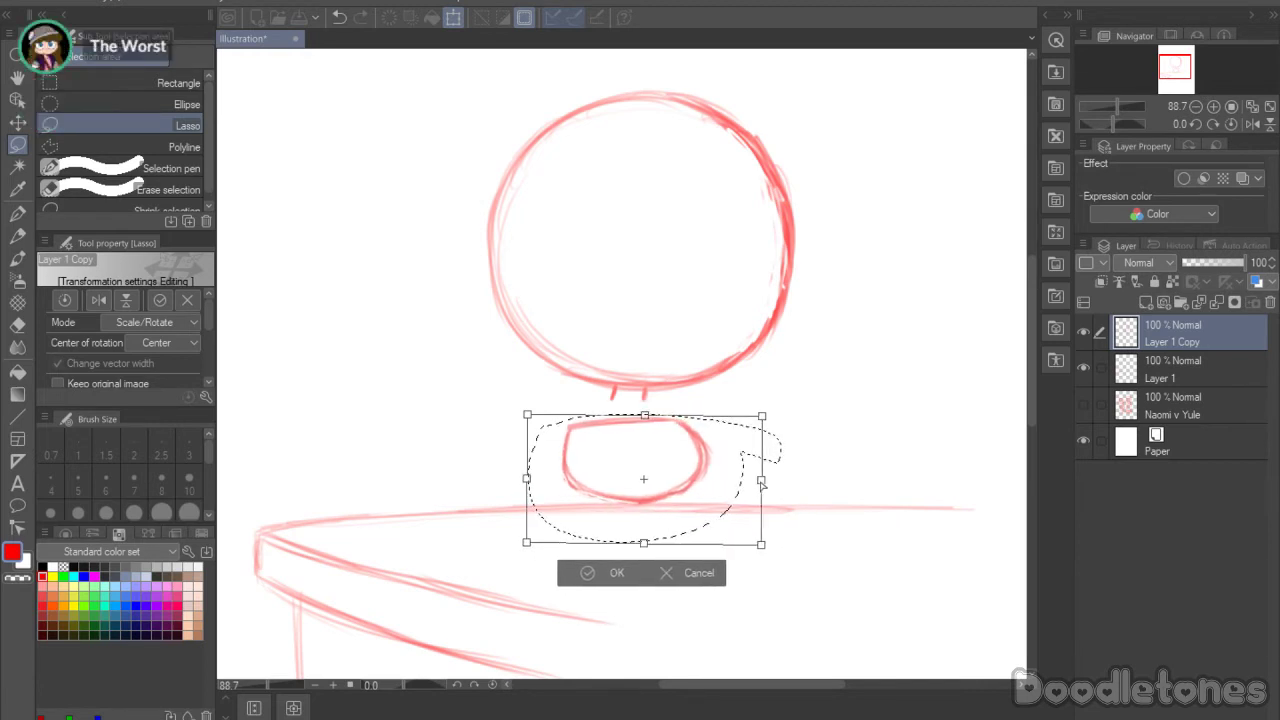
drag(682, 473, 682, 465)
click(595, 567)
key(ctrl+d)
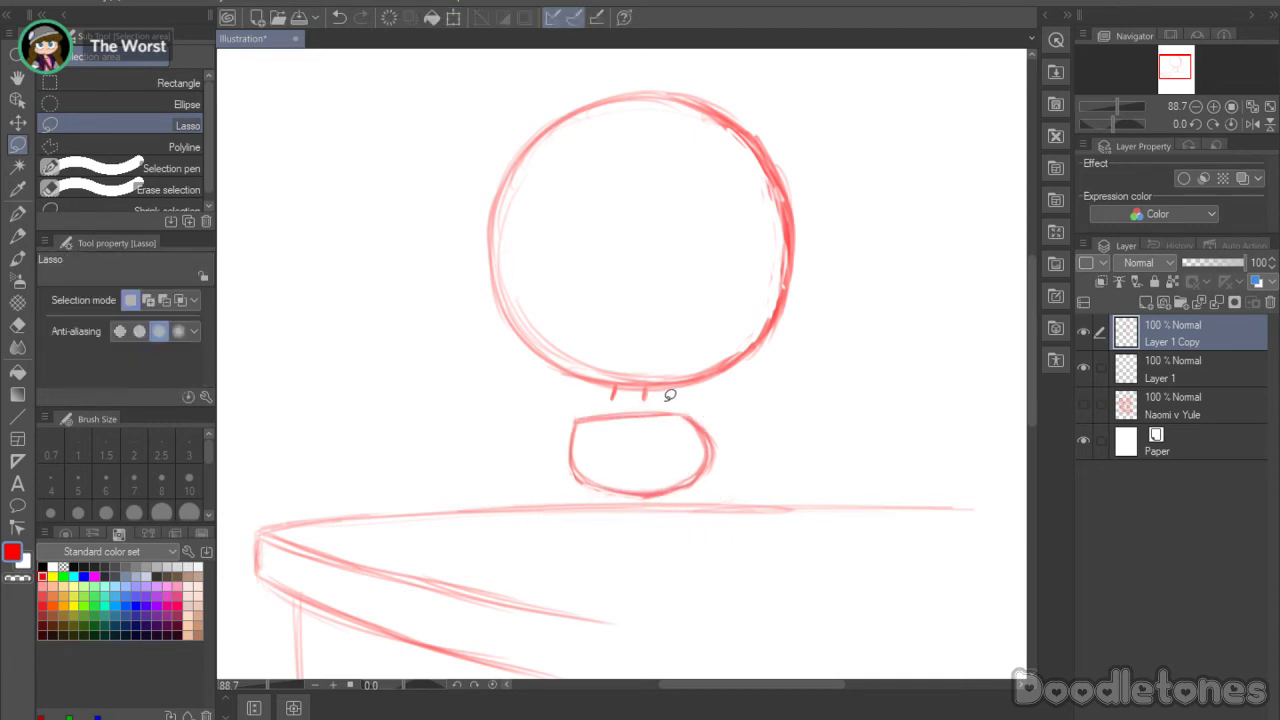
Step: Lasso the head circle without the neck lines and scale it down so it rests just above the neck
mouse_move(664, 387)
mouse_down()
mouse_move(531, 386)
mouse_move(436, 176)
mouse_move(706, 42)
mouse_move(849, 270)
mouse_move(752, 410)
mouse_up()
click(698, 473)
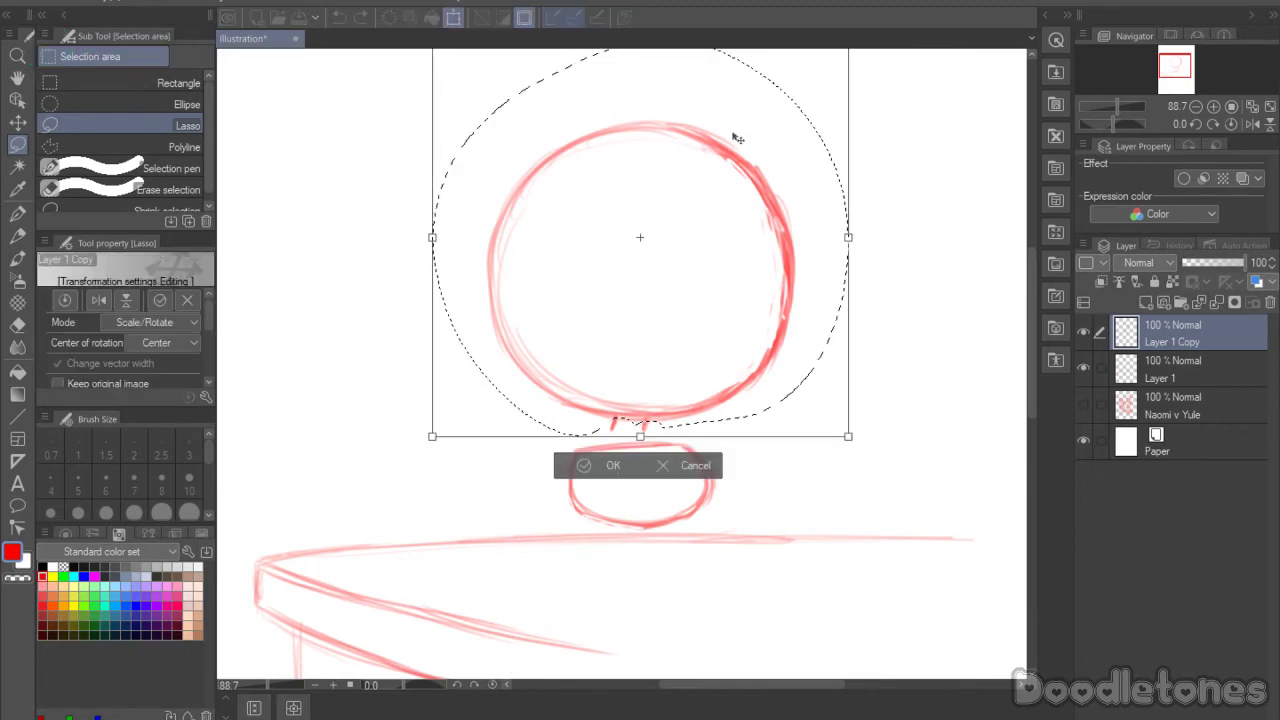
drag(1031, 329, 1031, 309)
drag(641, 101, 650, 162)
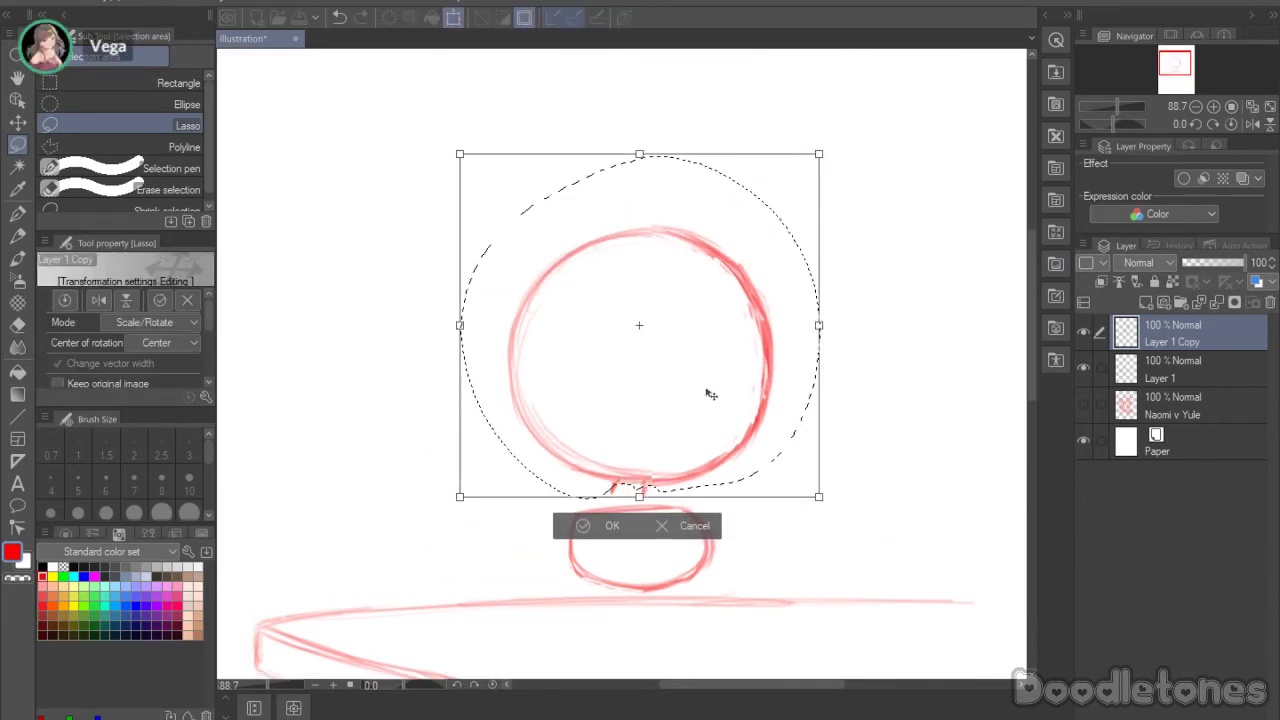
click(611, 531)
click(911, 326)
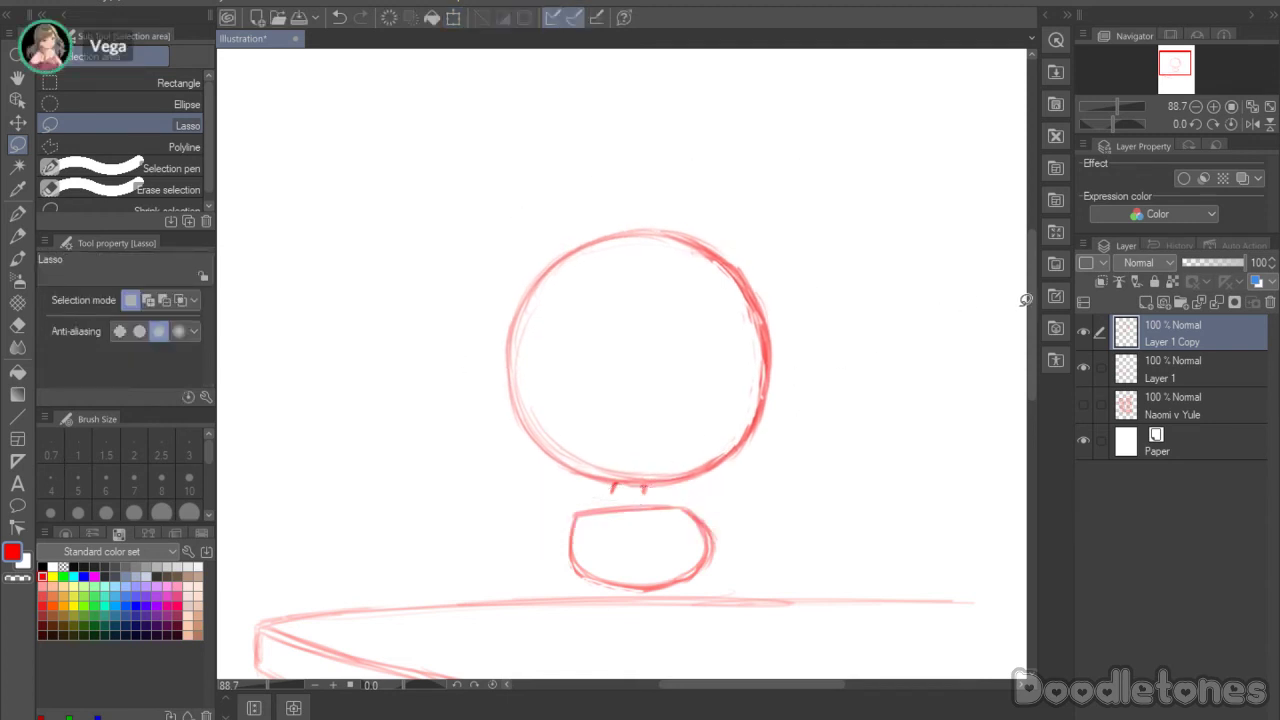
Step: Lasso the torso and distort it slightly by pulling both upper corners inward to taper its top
drag(1030, 312, 1031, 356)
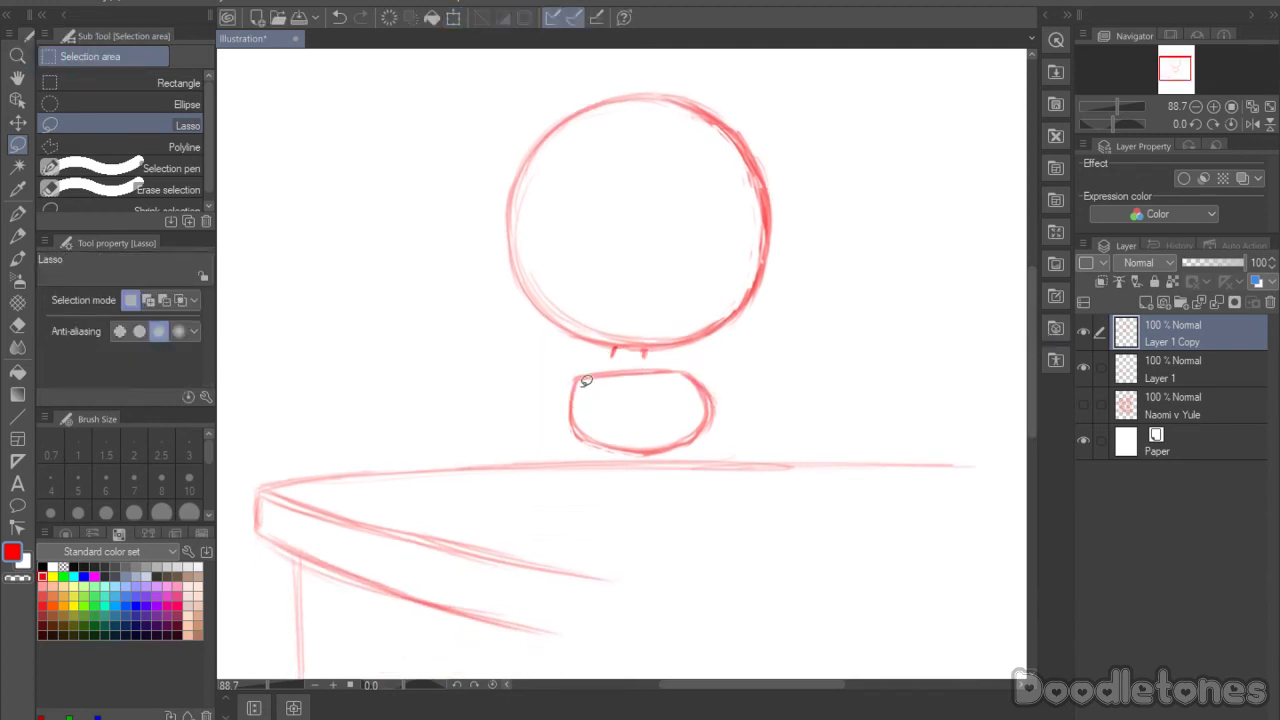
mouse_move(578, 363)
mouse_down()
mouse_move(598, 467)
mouse_move(760, 419)
mouse_move(728, 367)
mouse_move(567, 373)
mouse_up()
click(726, 512)
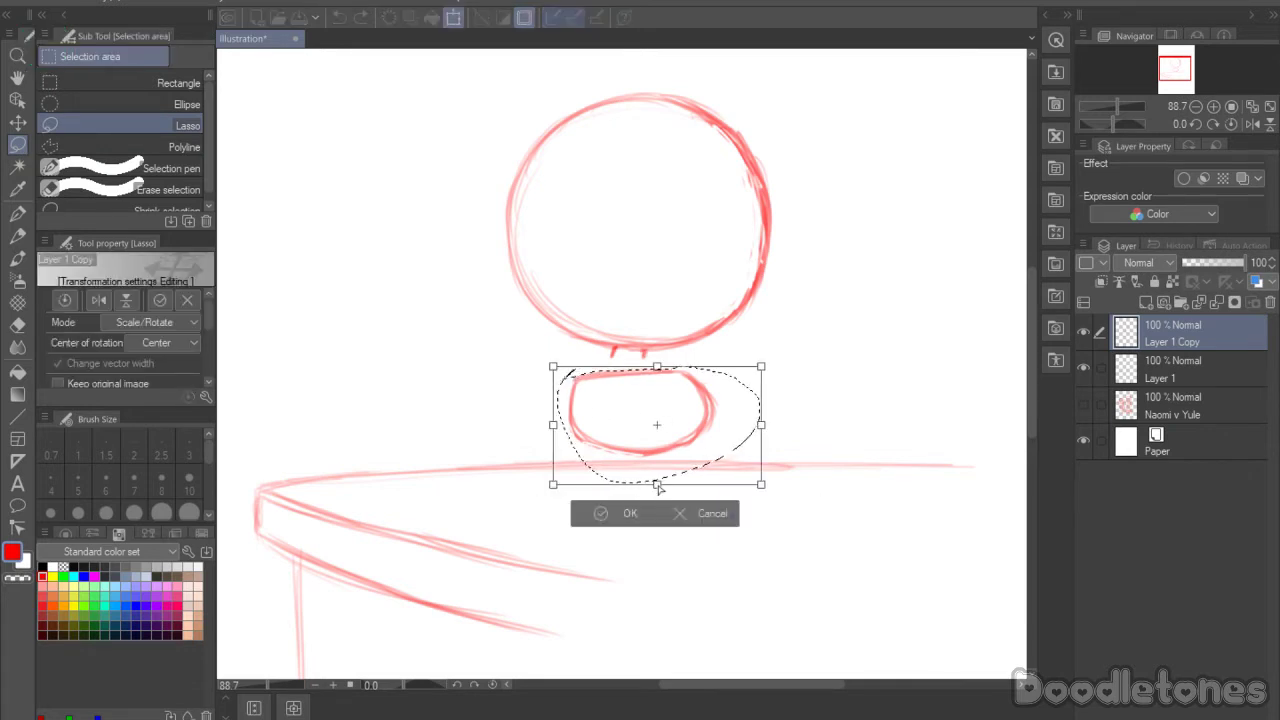
drag(761, 366, 748, 366)
drag(553, 366, 562, 368)
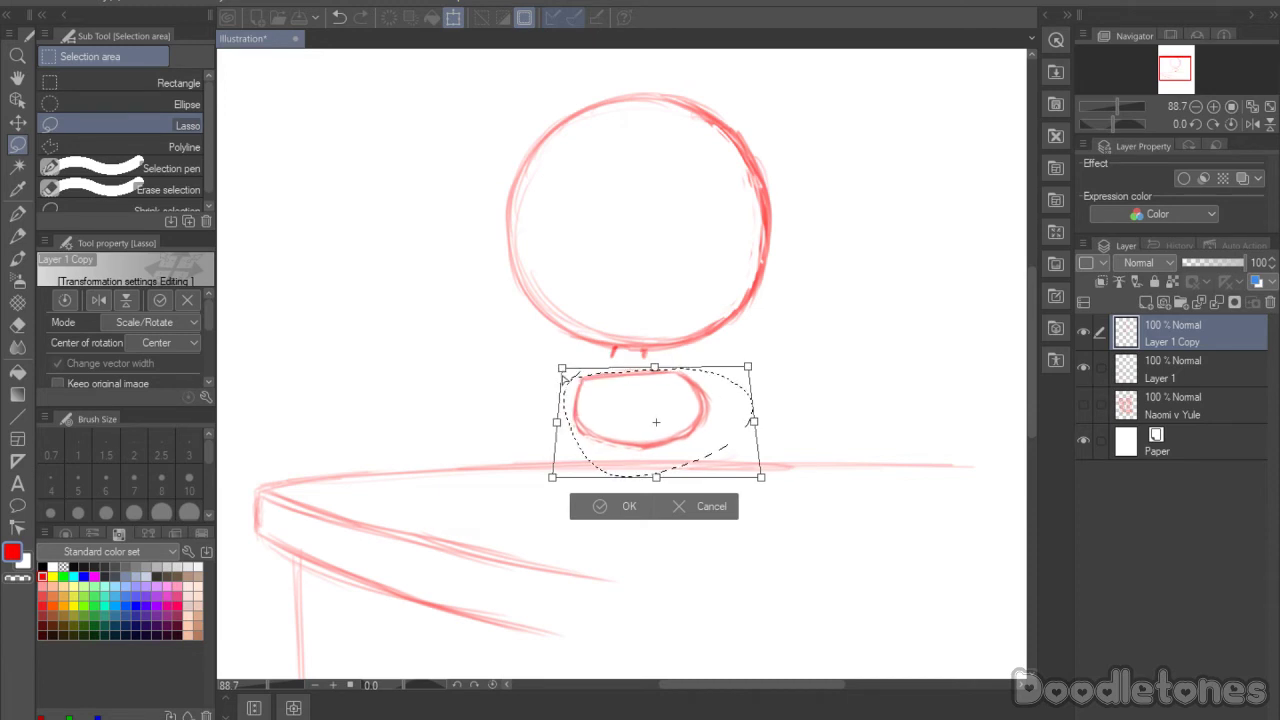
click(617, 507)
key(ctrl+d)
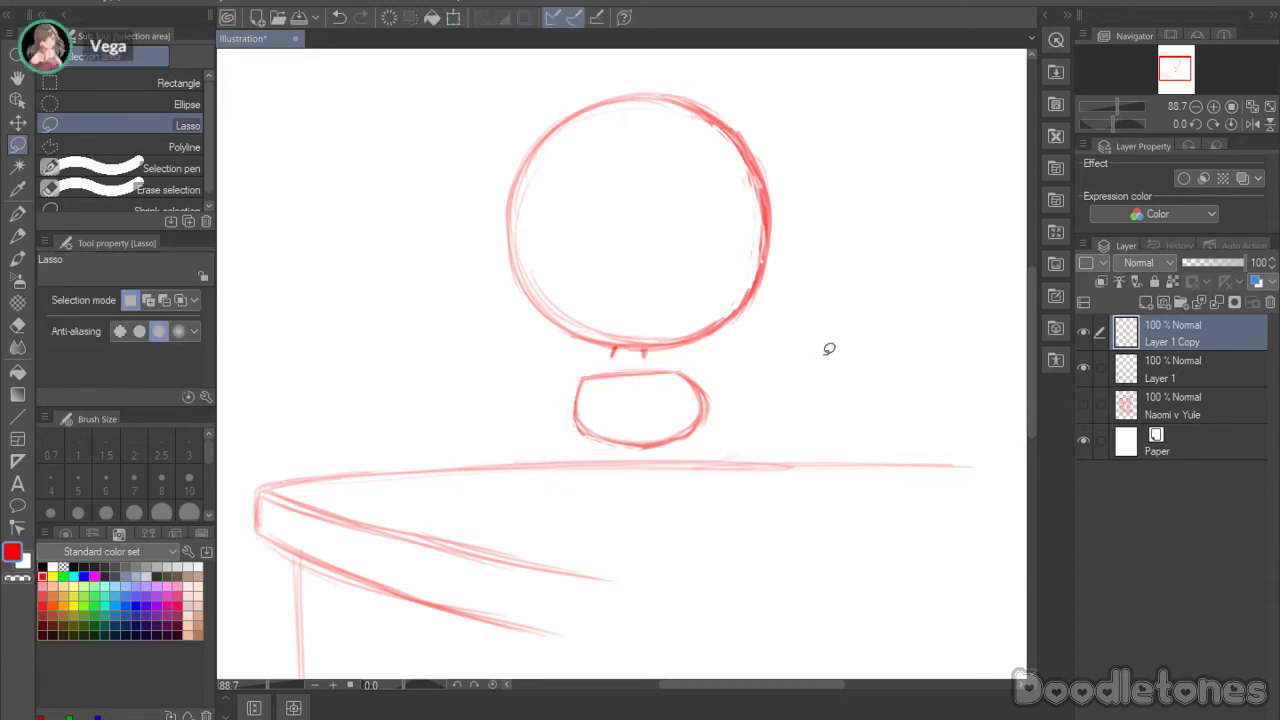
Step: Reinforce the lower edge of the torso shape with red Opaque watercolor brush strokes
click(17, 258)
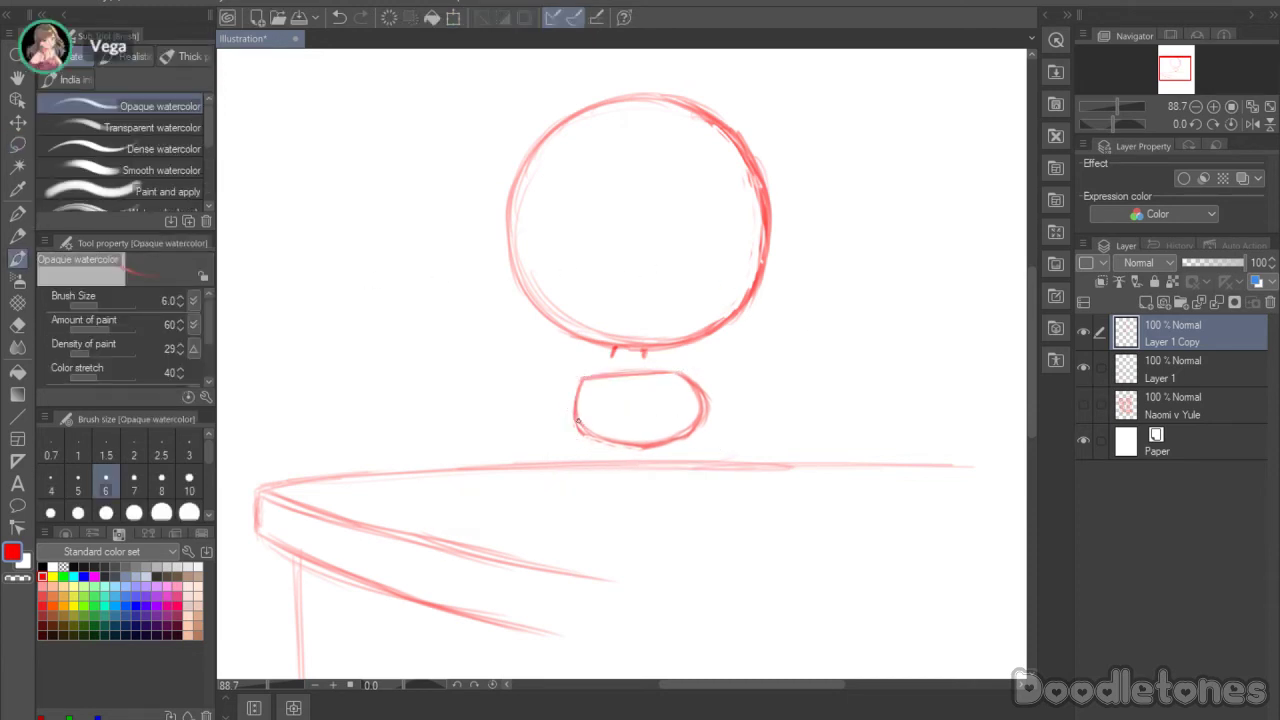
drag(583, 430, 665, 438)
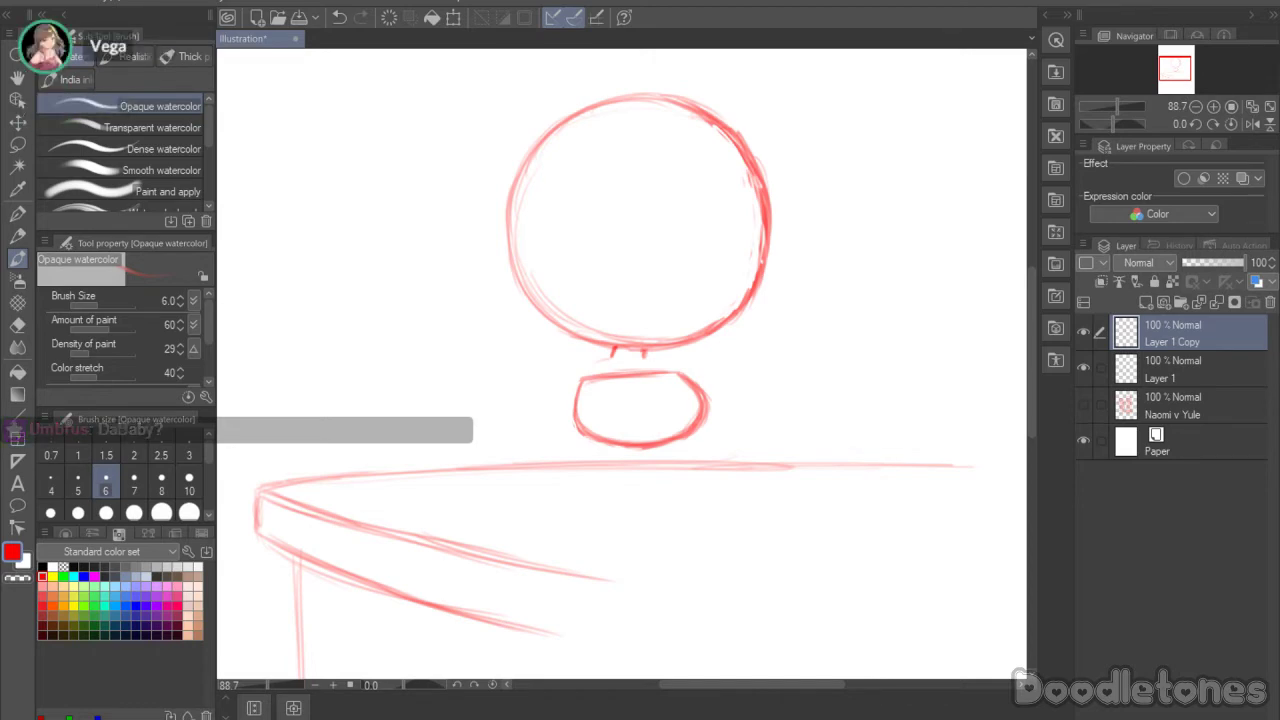
key(alt+Tab)
drag(0, 122, 0, 60)
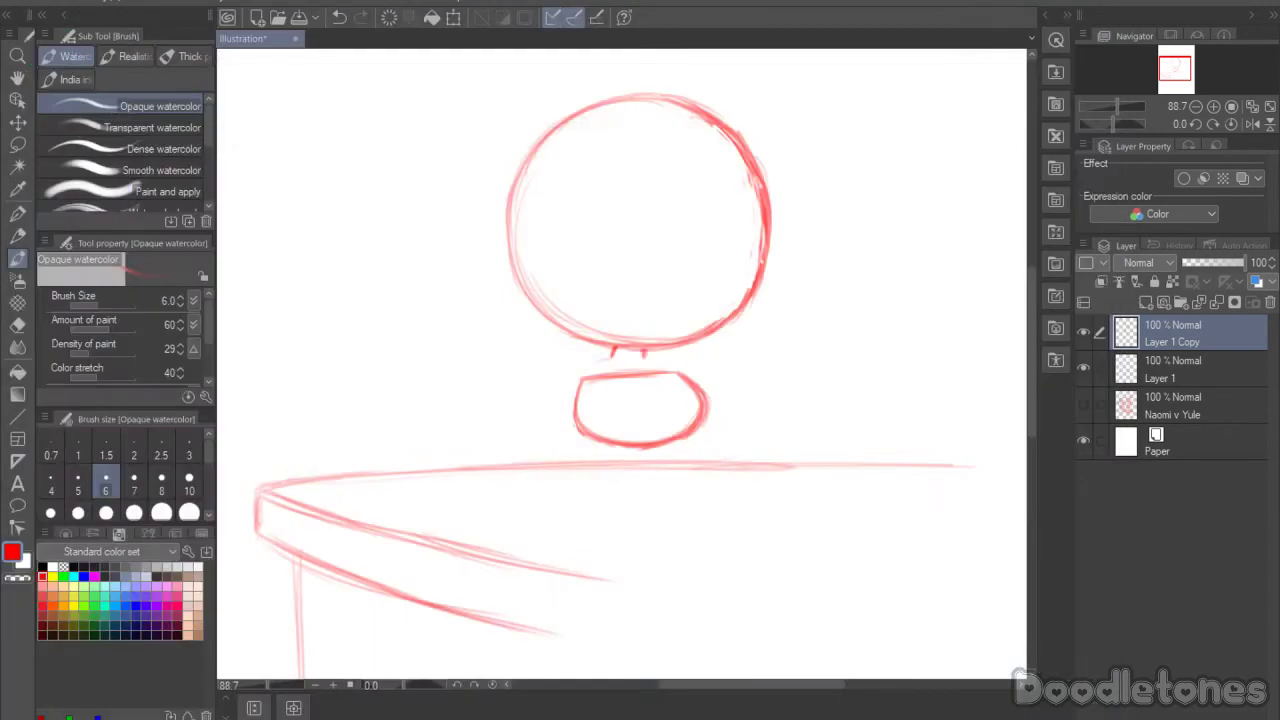
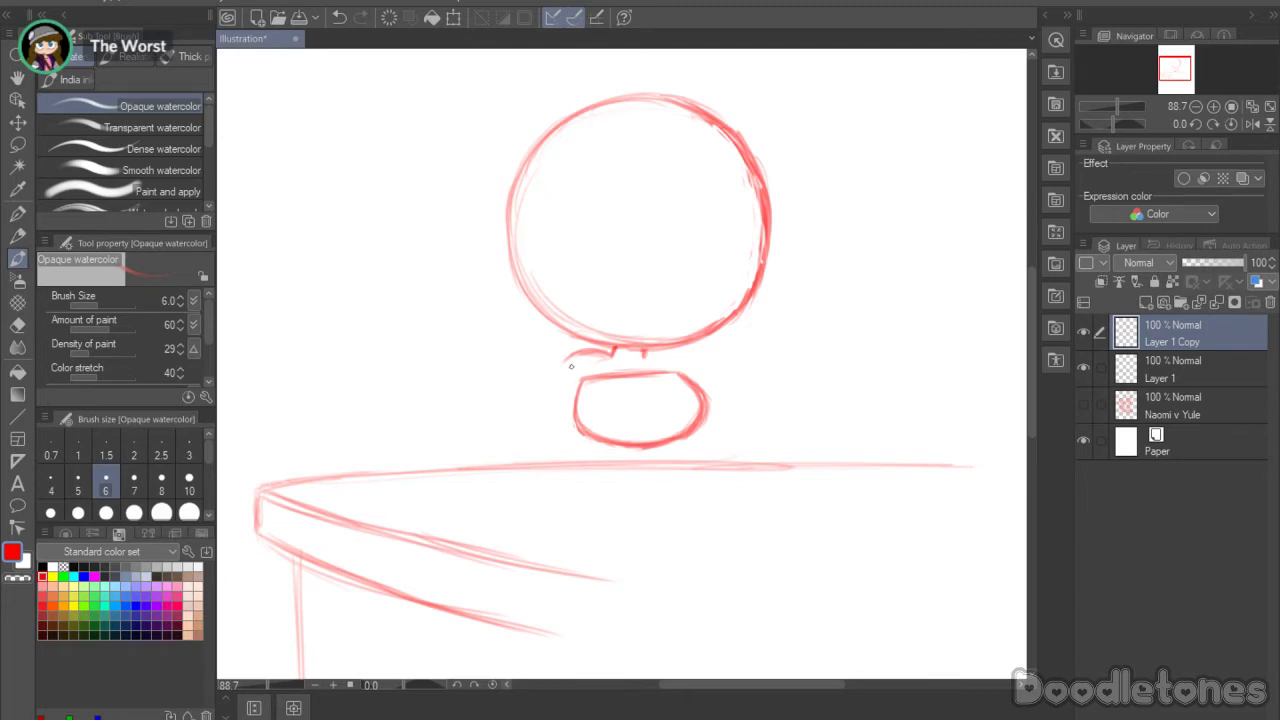
Step: Draw the outer body outline from the left shoulder down to the table edge, continue it along the bottom, and thicken the left side
drag(568, 358, 552, 432)
drag(564, 388, 553, 450)
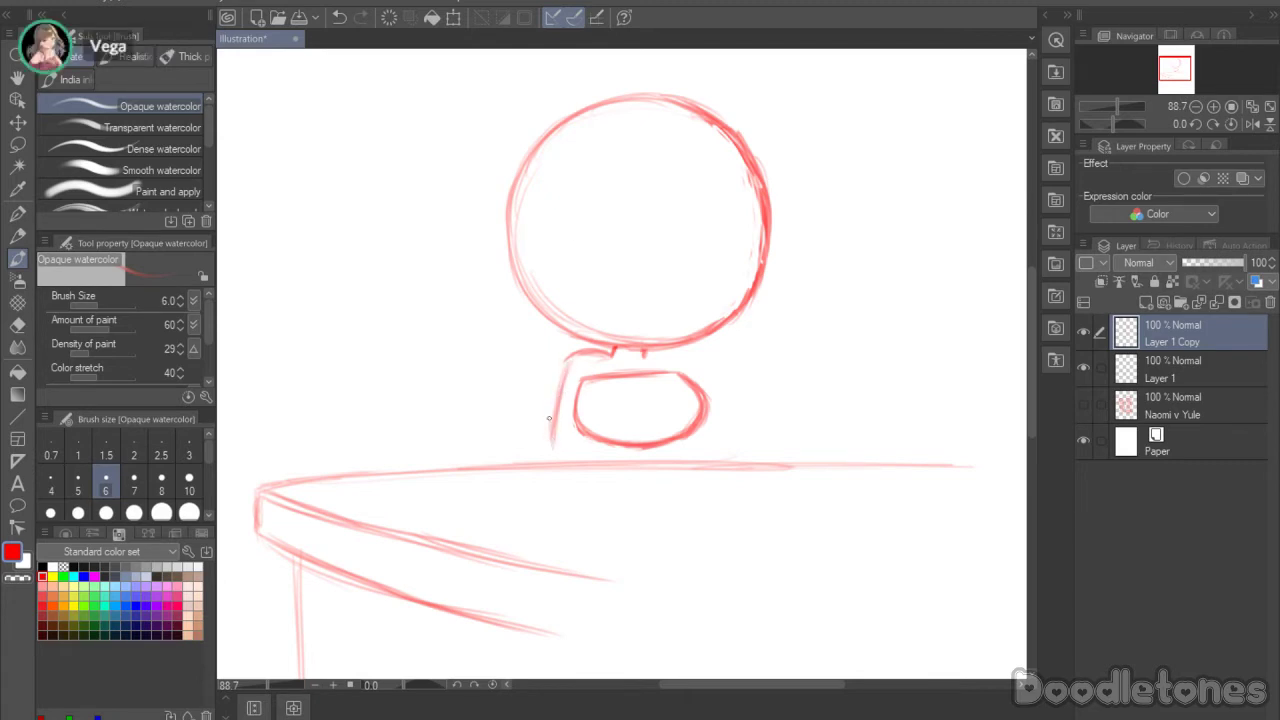
mouse_move(570, 362)
mouse_down()
mouse_move(550, 458)
mouse_move(642, 474)
mouse_up()
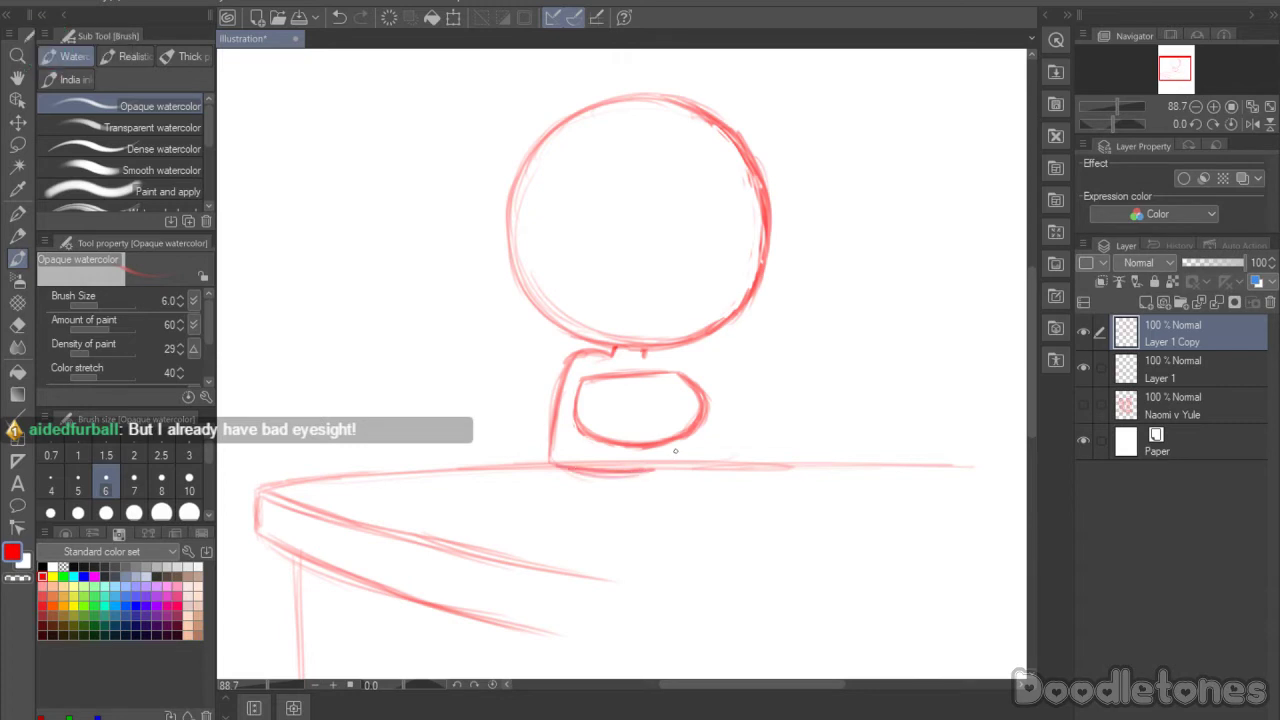
mouse_move(550, 429)
mouse_down()
mouse_move(562, 466)
mouse_move(576, 468)
mouse_move(549, 455)
mouse_move(602, 471)
mouse_up()
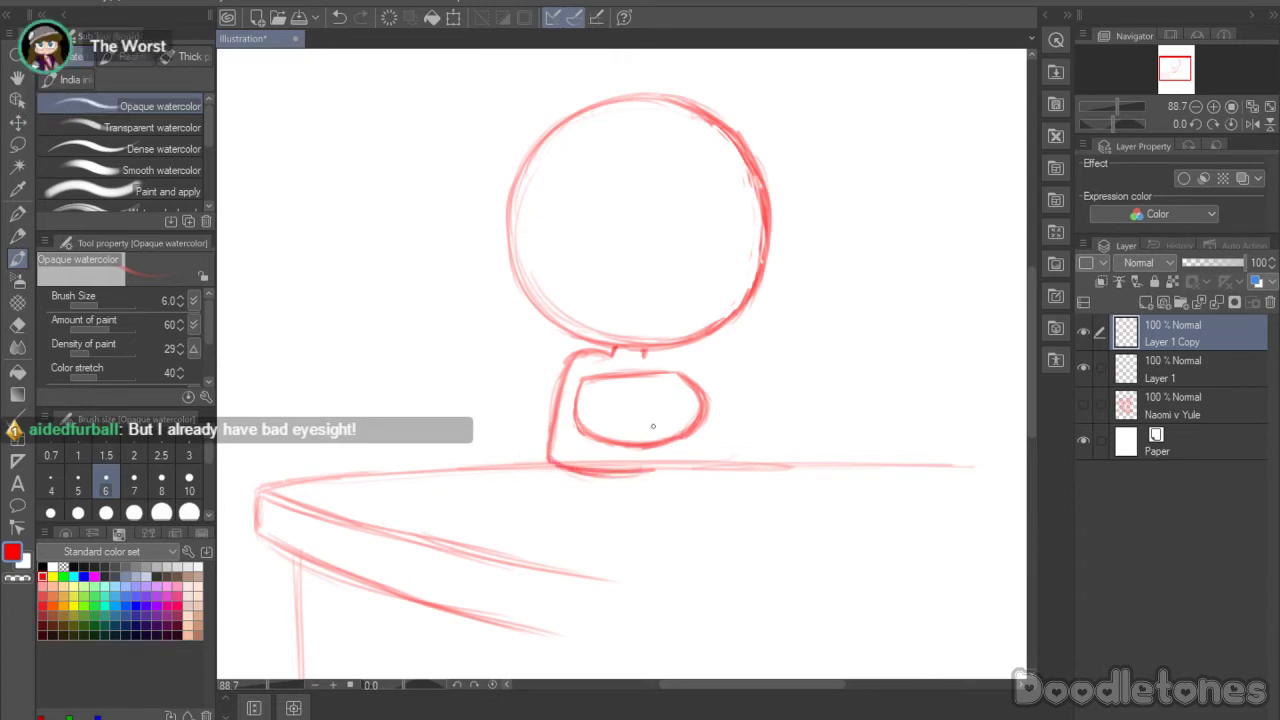
mouse_move(564, 384)
mouse_down()
mouse_move(611, 357)
mouse_move(581, 353)
mouse_move(554, 399)
mouse_up()
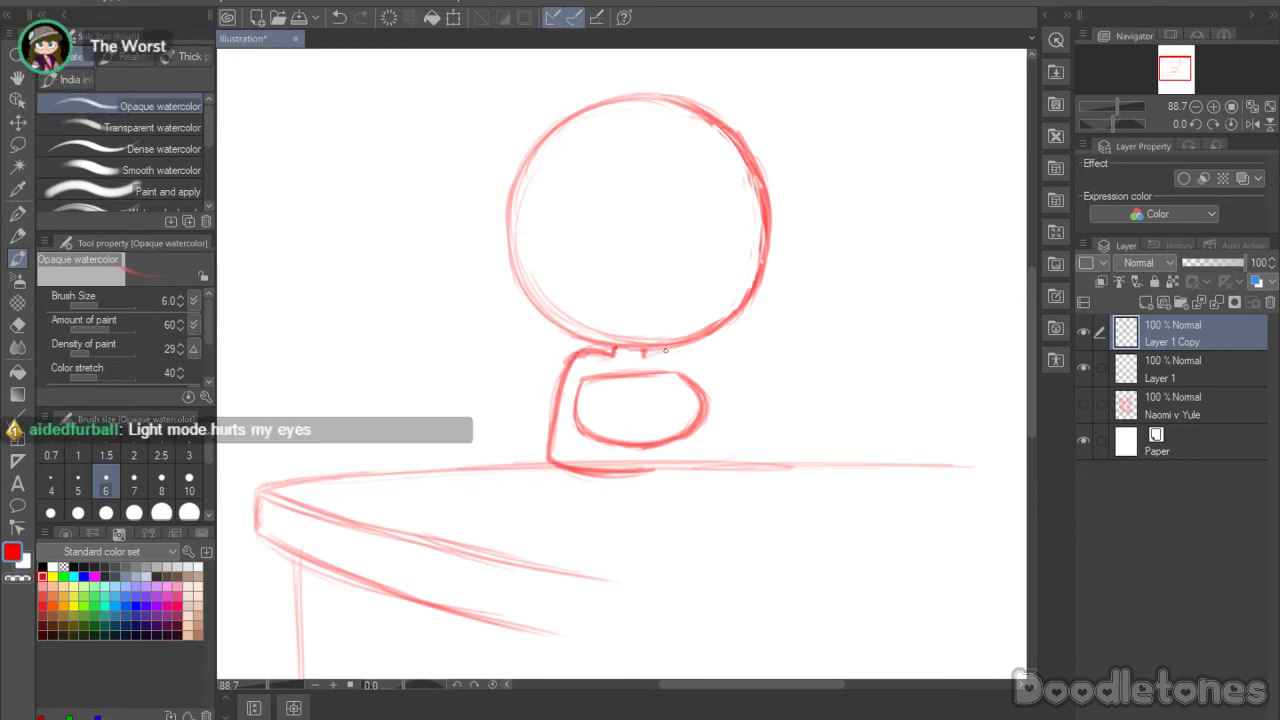
Step: Draw the right shoulder, right side and lower-right corner of the body outline, closing it at the table edge and reinforcing the torso's bottom
mouse_move(645, 355)
mouse_down()
mouse_move(679, 357)
mouse_move(700, 396)
mouse_move(665, 353)
mouse_move(694, 380)
mouse_up()
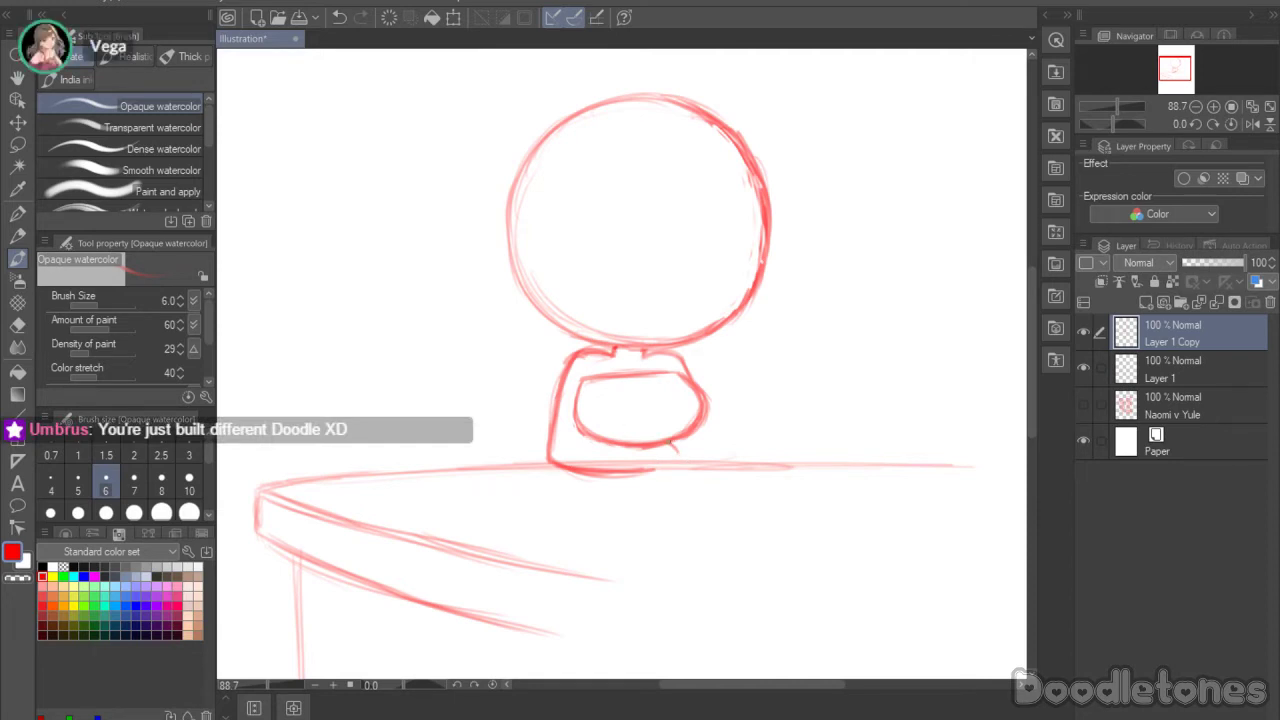
drag(674, 442, 692, 454)
mouse_move(584, 431)
mouse_down()
mouse_move(673, 432)
mouse_move(659, 432)
mouse_move(714, 455)
mouse_move(650, 432)
mouse_move(704, 466)
mouse_up()
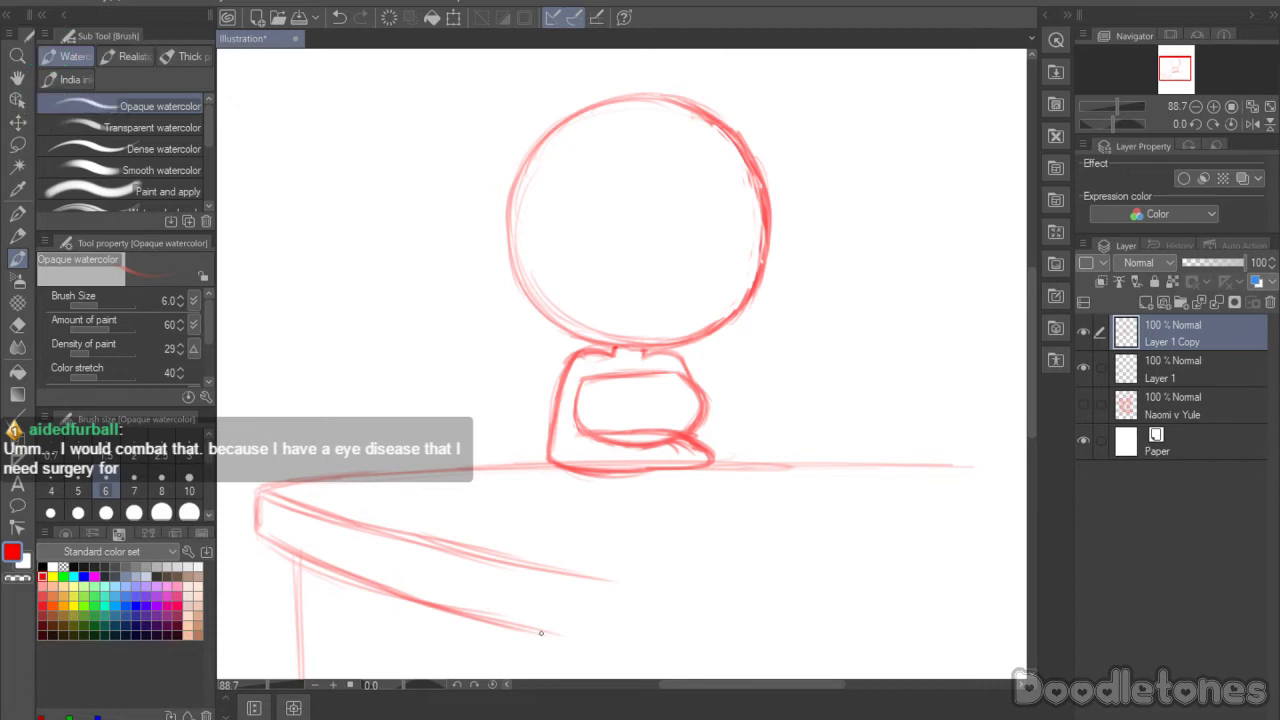
drag(707, 413, 716, 454)
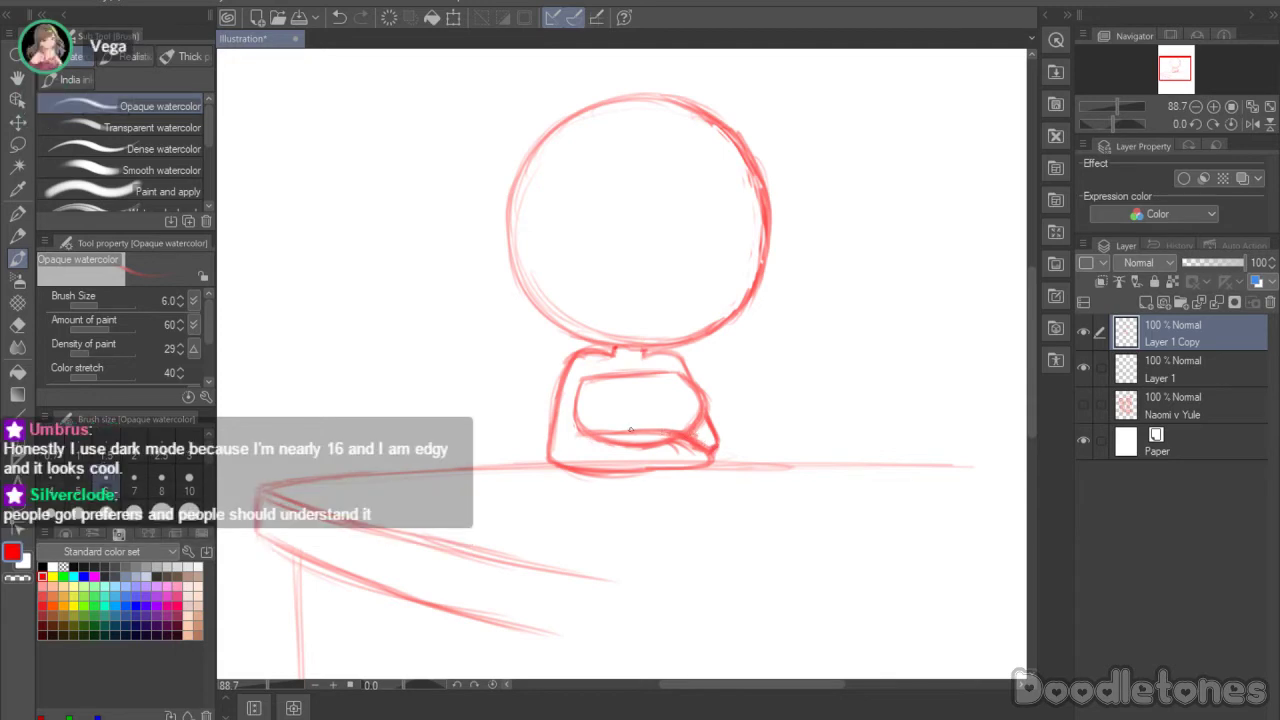
mouse_move(580, 430)
mouse_down()
mouse_move(656, 427)
mouse_move(700, 440)
mouse_move(716, 462)
mouse_move(650, 471)
mouse_up()
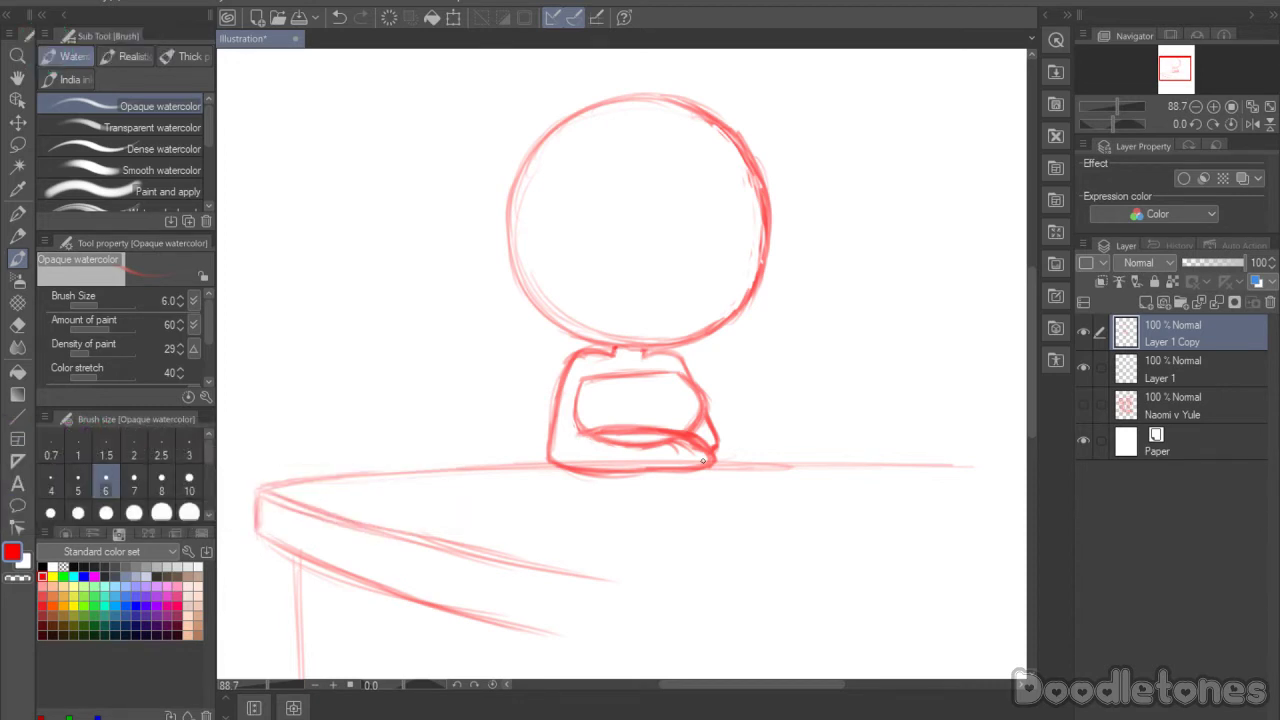
Step: Lasso the head circle and scale it down slightly so it rests directly on the neck
key(m)
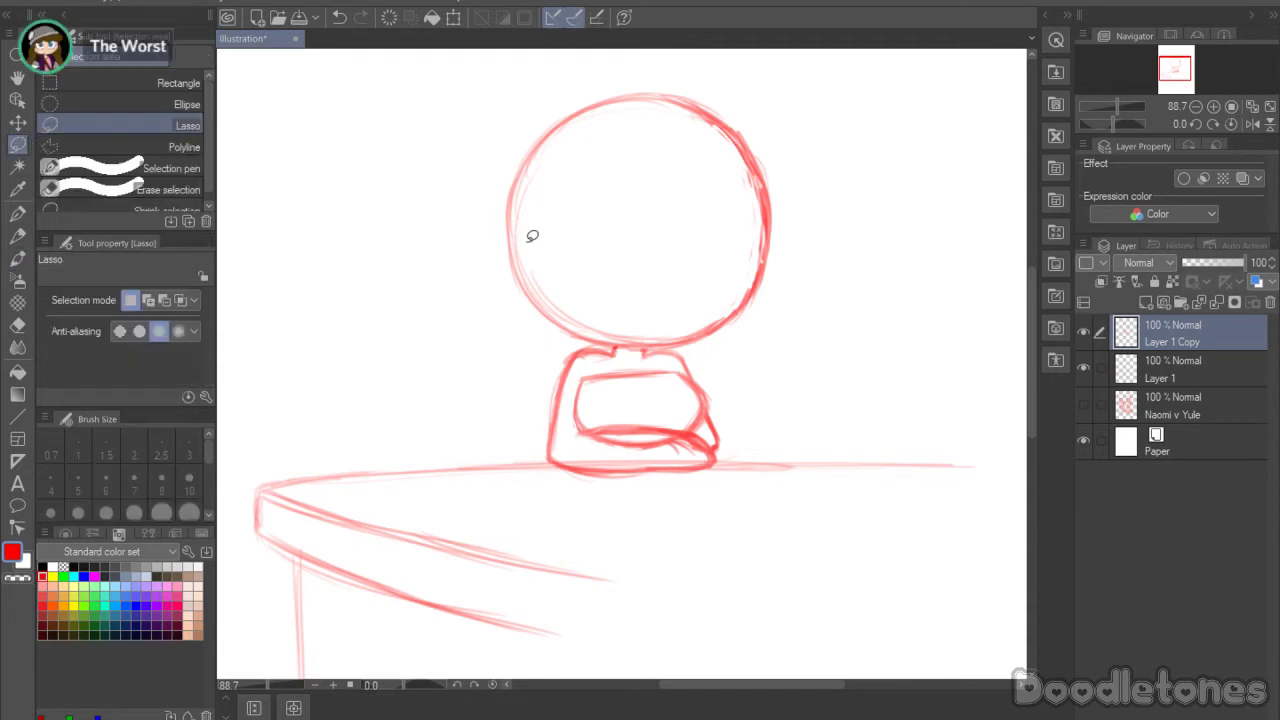
mouse_move(522, 311)
mouse_down()
mouse_move(628, 347)
mouse_move(723, 331)
mouse_move(809, 129)
mouse_move(443, 280)
mouse_move(514, 320)
mouse_up()
drag(1031, 322, 1031, 308)
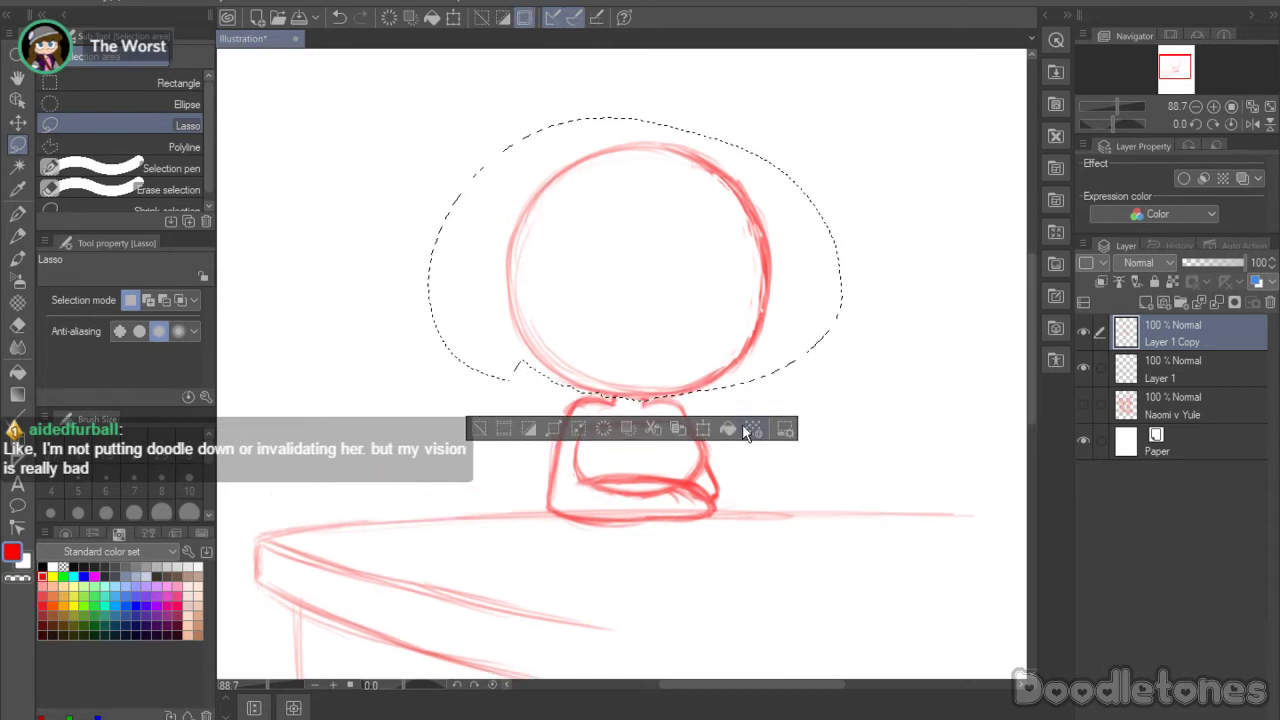
click(703, 428)
drag(635, 117, 643, 154)
drag(687, 294, 688, 298)
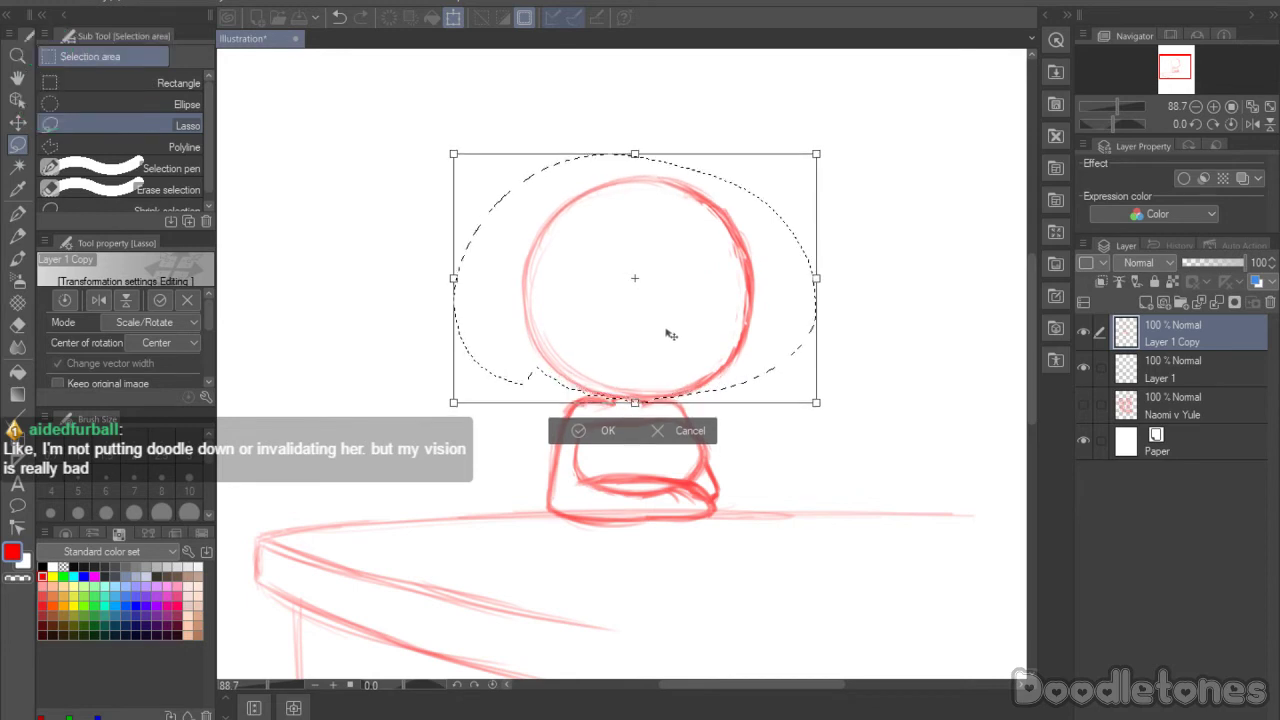
click(576, 432)
Step: Redraw the right neck line and the inner torso's right side, and erase the stray lines outside it with the Hard eraser
click(17, 258)
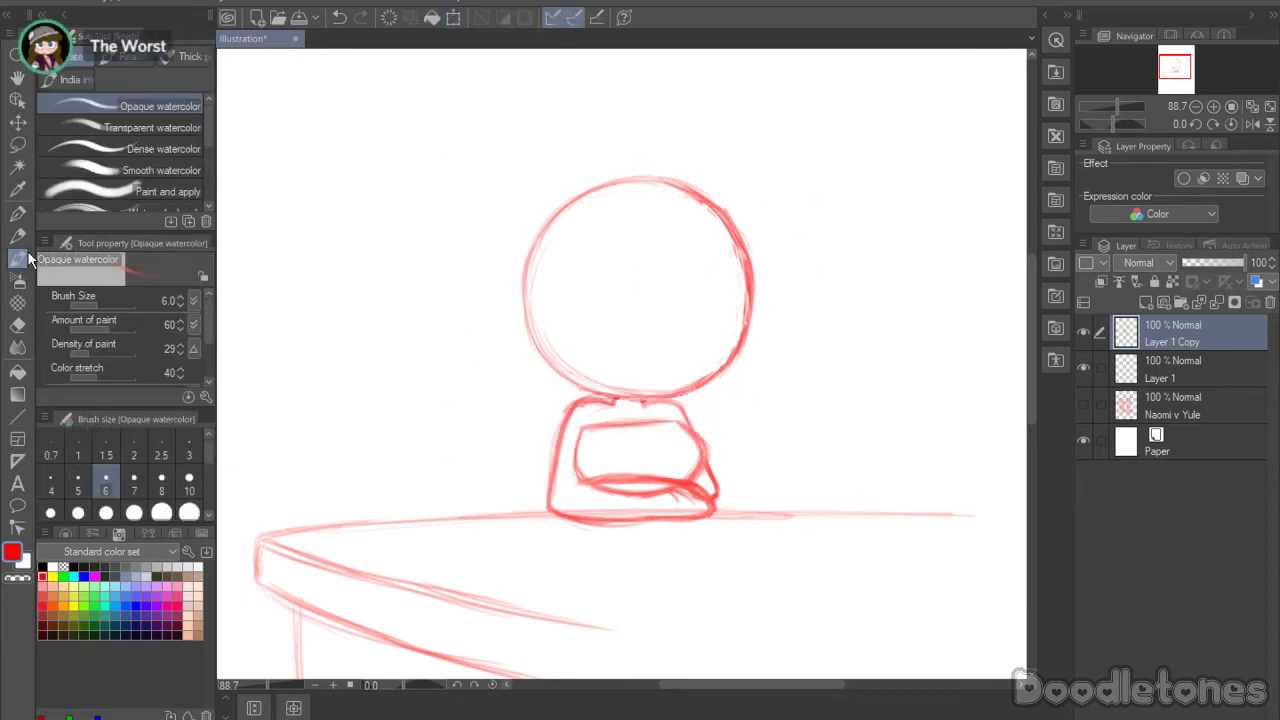
mouse_move(638, 398)
mouse_down()
mouse_move(617, 403)
mouse_move(688, 419)
mouse_move(697, 464)
mouse_move(684, 478)
mouse_up()
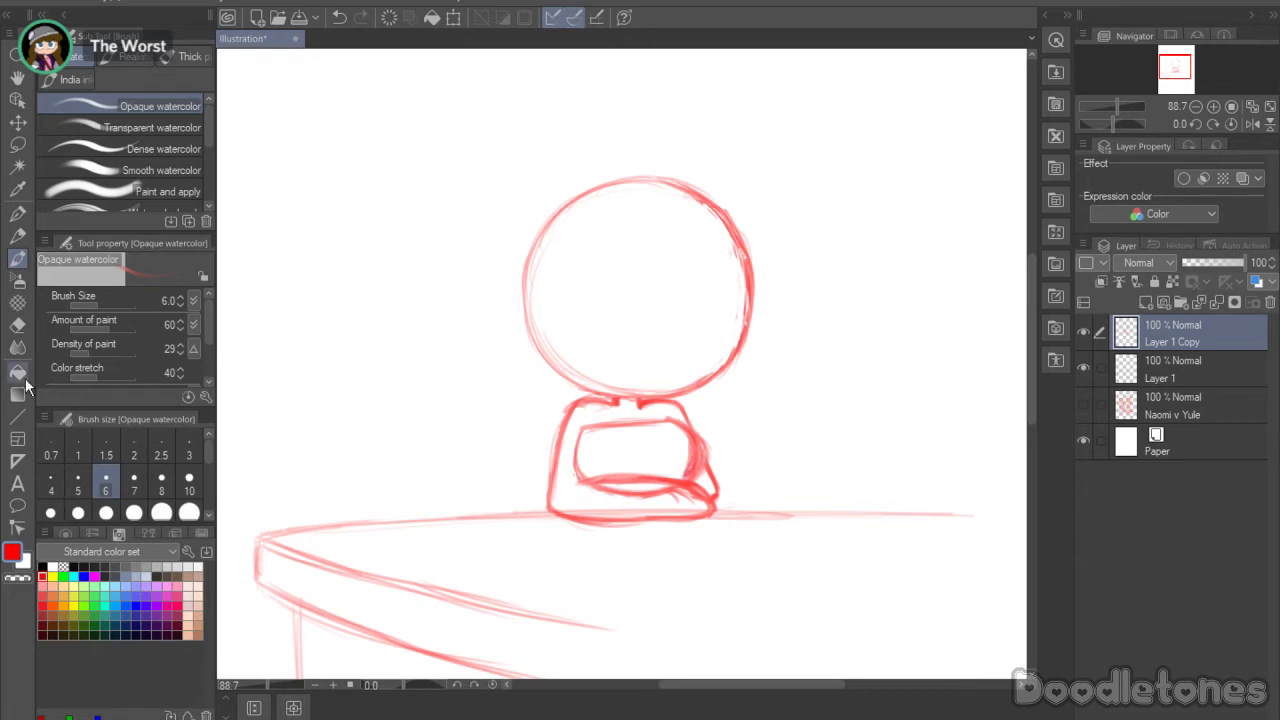
click(22, 322)
mouse_move(702, 430)
mouse_down()
mouse_move(696, 480)
mouse_move(700, 436)
mouse_move(686, 424)
mouse_move(694, 479)
mouse_up()
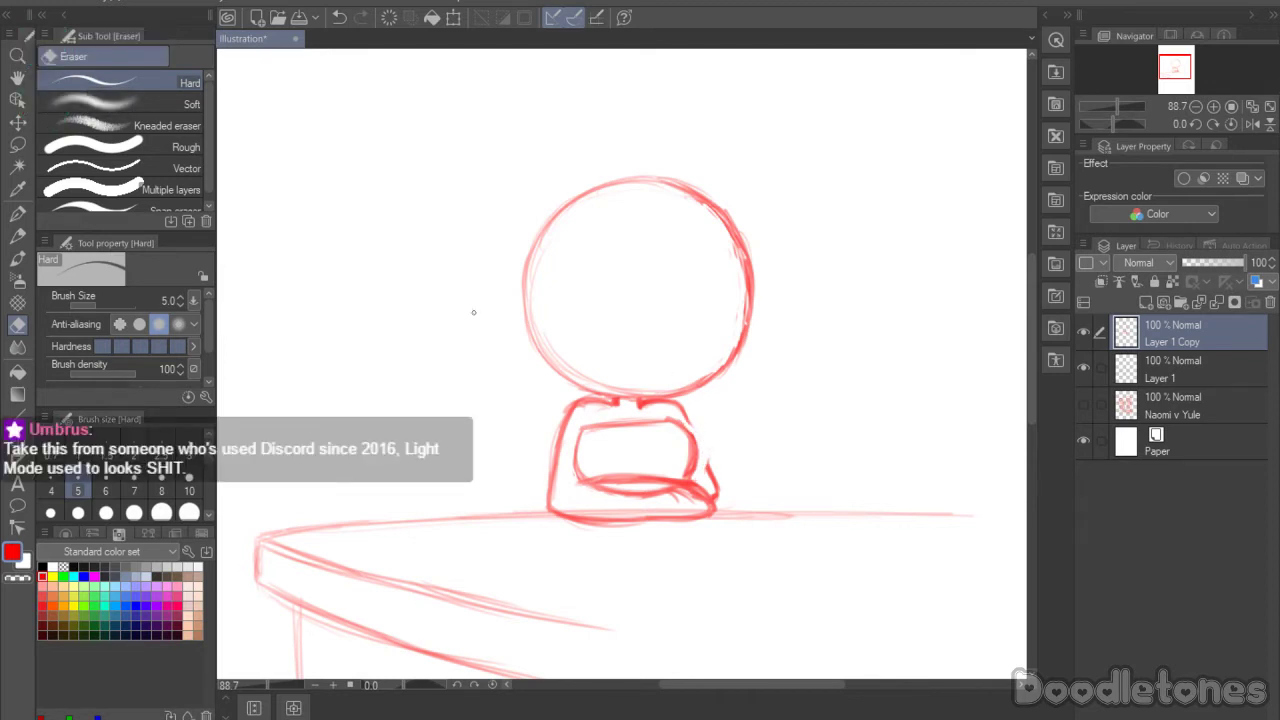
Step: Redraw the body's right outline from shoulder to table and thicken both sides of the inner torso shape with the Opaque watercolor brush
key(b)
drag(683, 413, 713, 492)
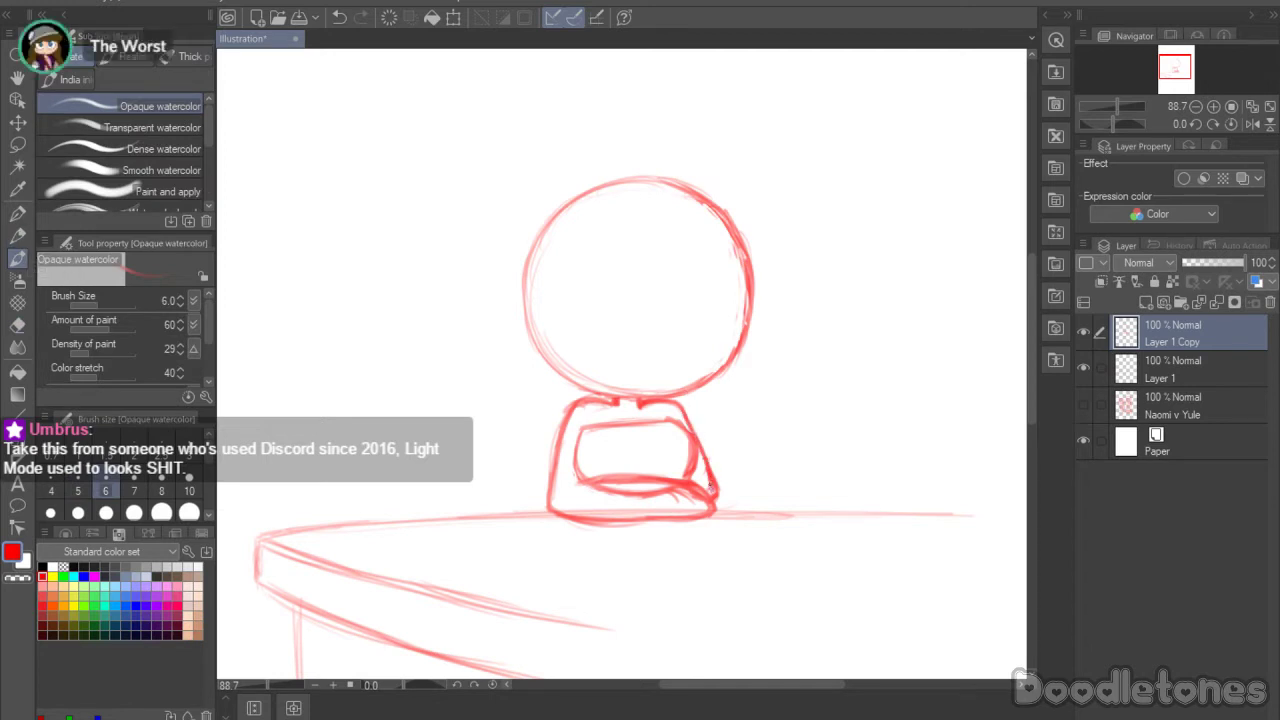
drag(686, 425, 708, 460)
drag(641, 406, 681, 404)
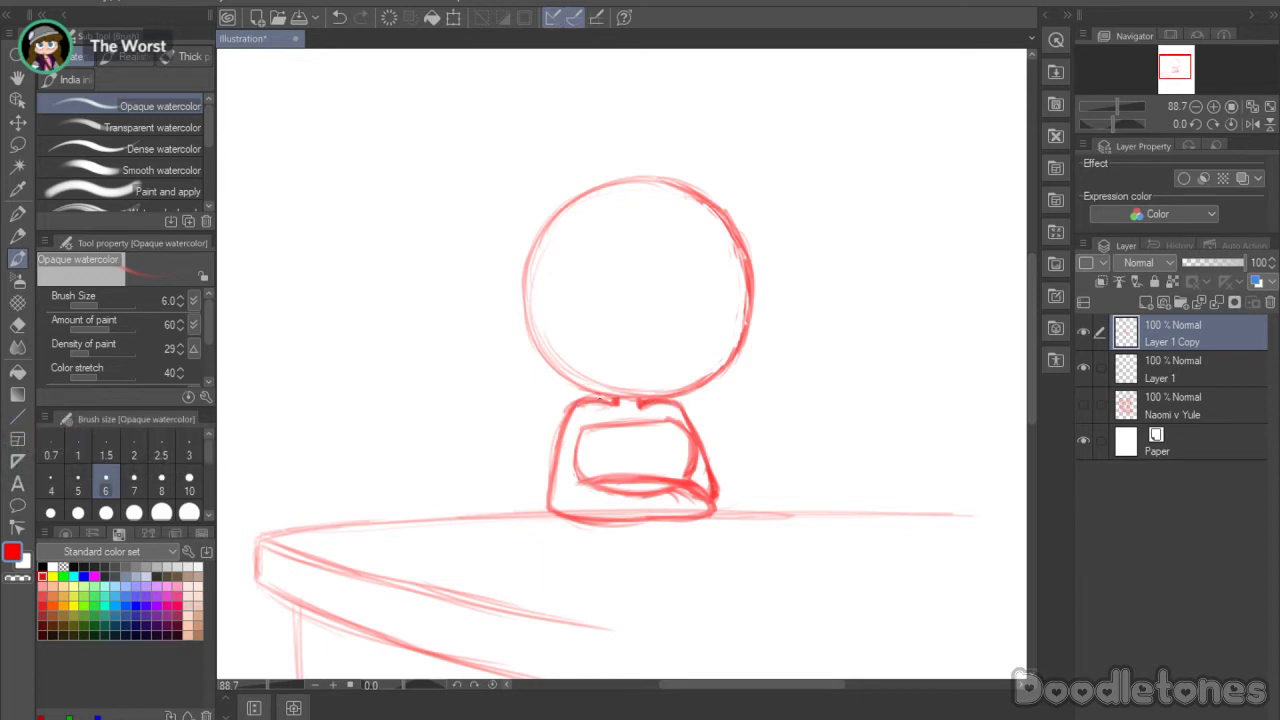
mouse_move(592, 403)
mouse_down()
mouse_move(576, 410)
mouse_move(578, 476)
mouse_up()
drag(688, 429, 690, 471)
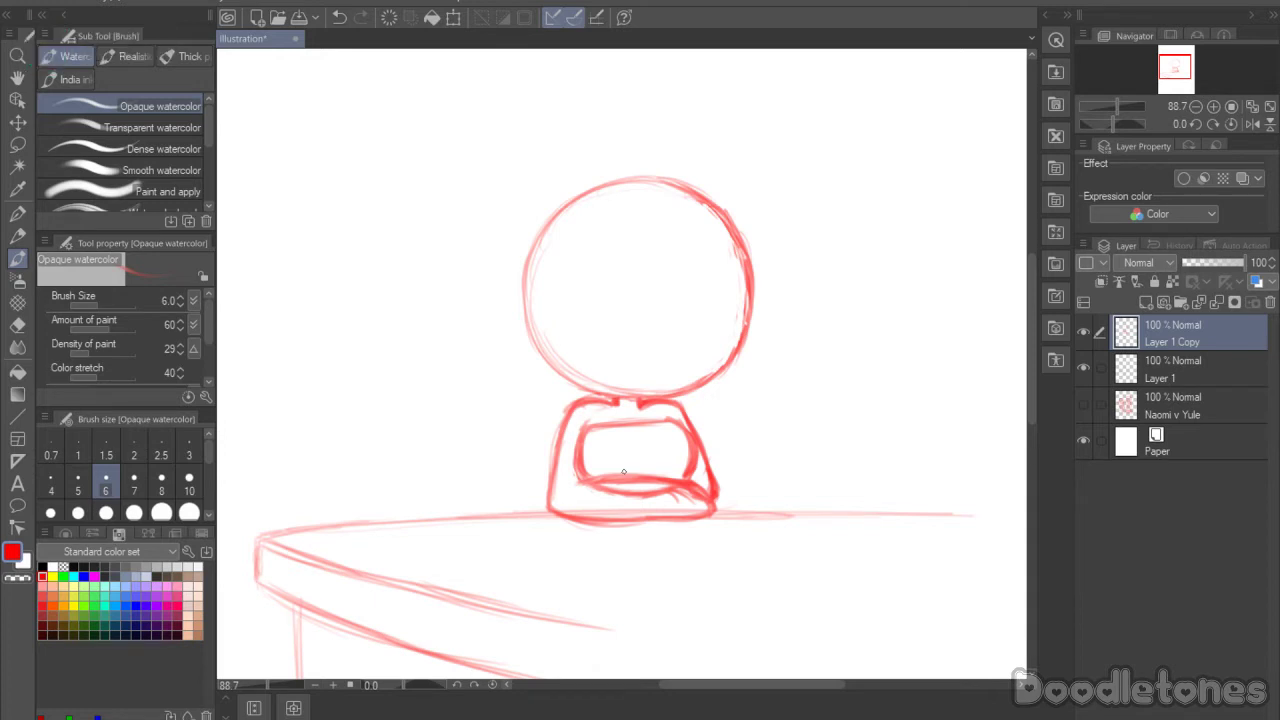
Step: Lasso the whole figure, enlarge it slightly, move it left and down so it overlaps the table edge, and clear the selection
click(17, 144)
mouse_move(820, 274)
mouse_down()
mouse_move(443, 423)
mouse_move(842, 252)
mouse_up()
click(701, 625)
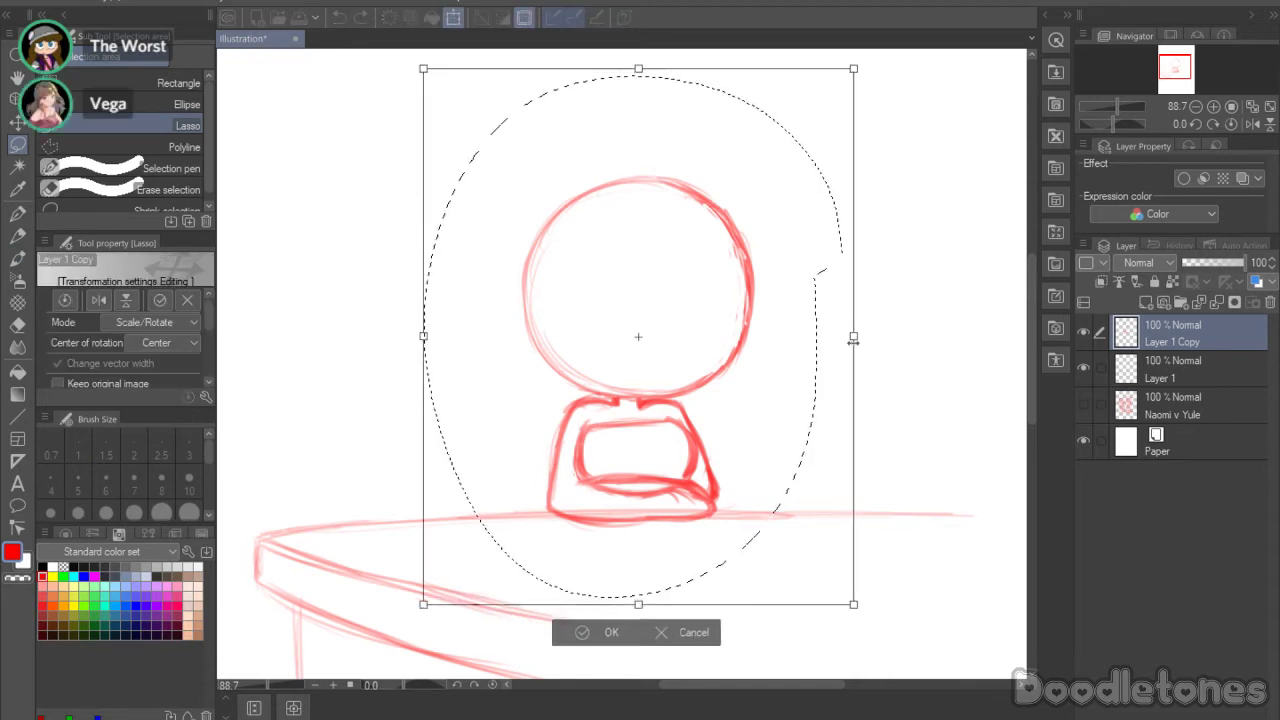
drag(867, 337, 875, 338)
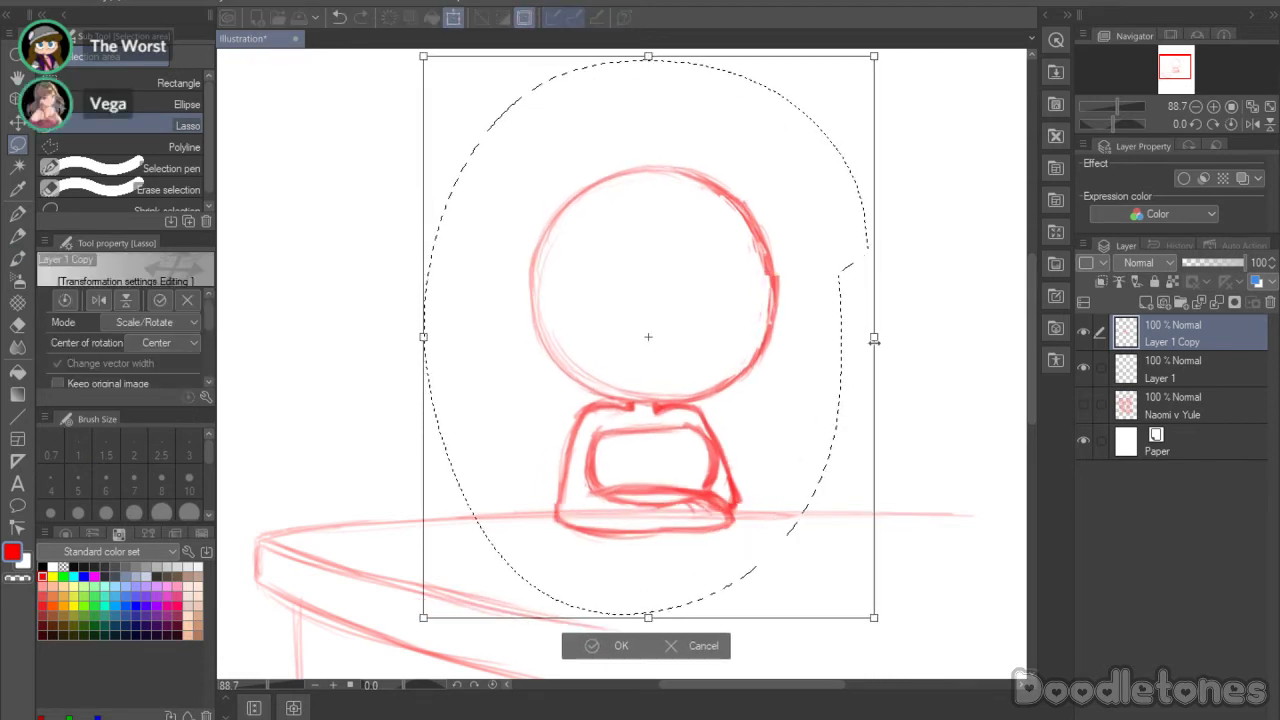
drag(741, 389, 675, 434)
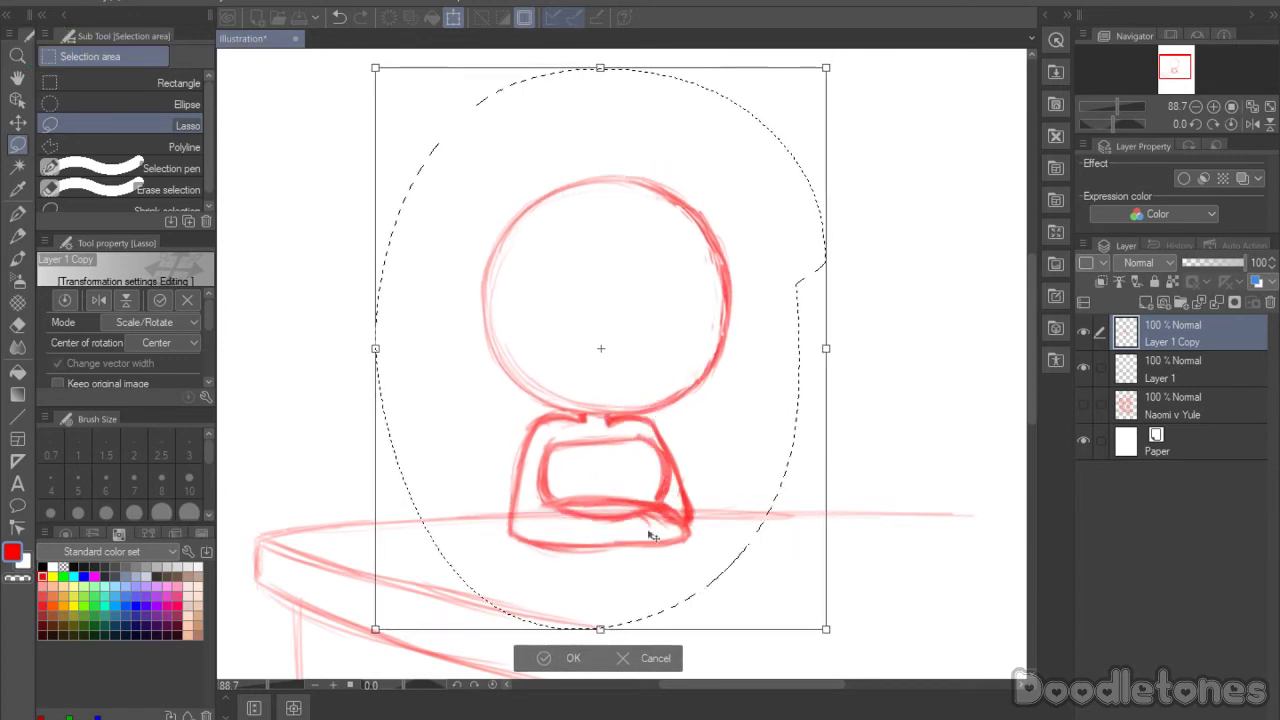
click(545, 661)
click(857, 301)
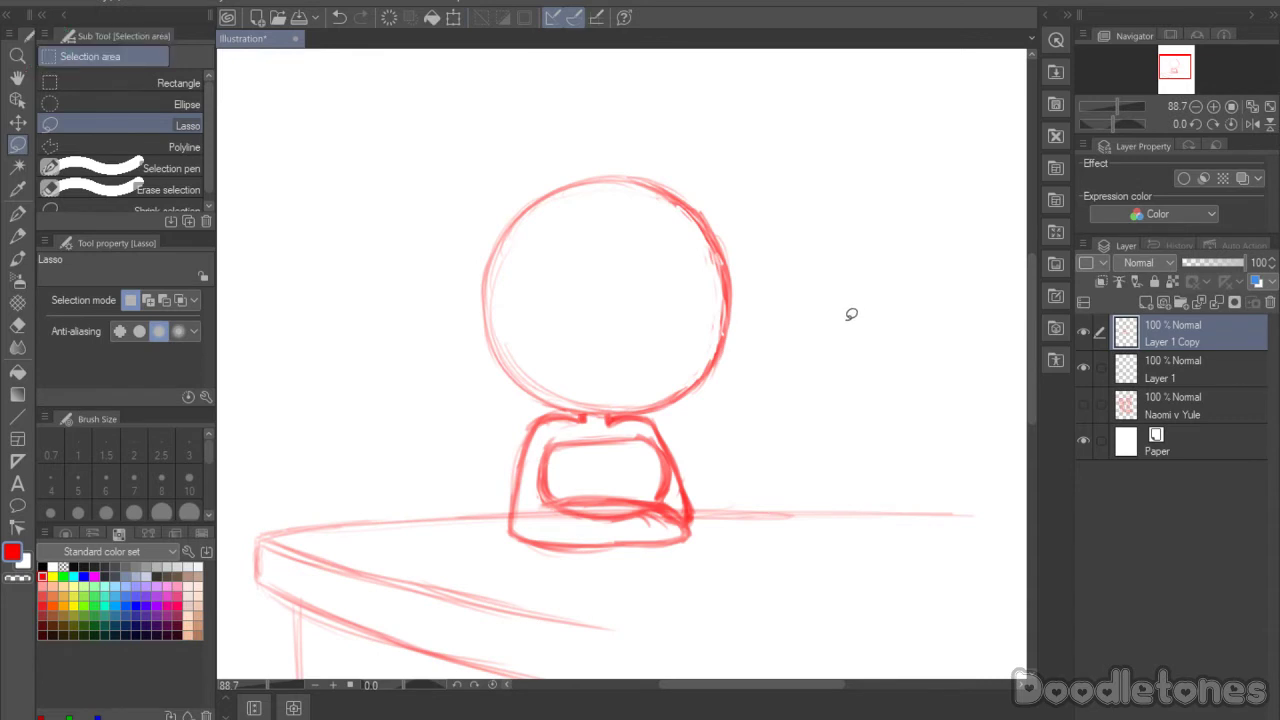
Step: Retrace the head circle's left, lower and right edges with the Opaque watercolor brush to darken its outline
key(b)
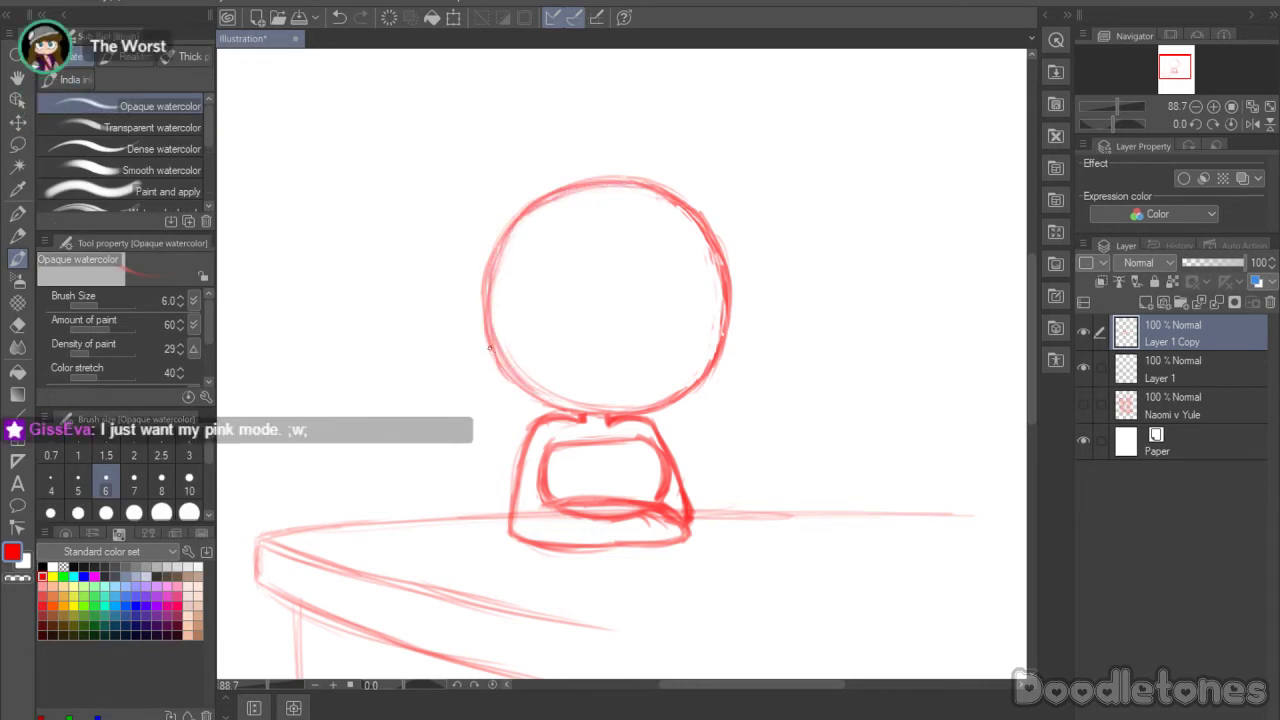
drag(552, 401, 621, 414)
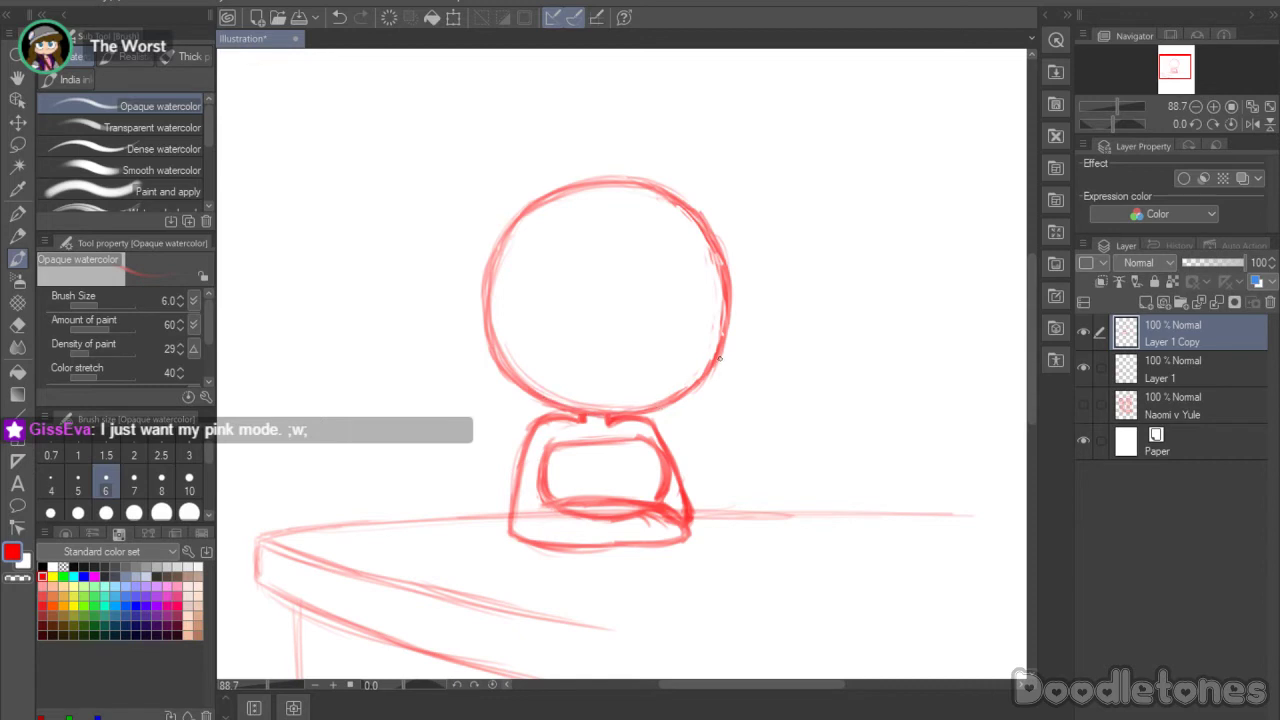
drag(686, 390, 709, 370)
drag(724, 302, 720, 336)
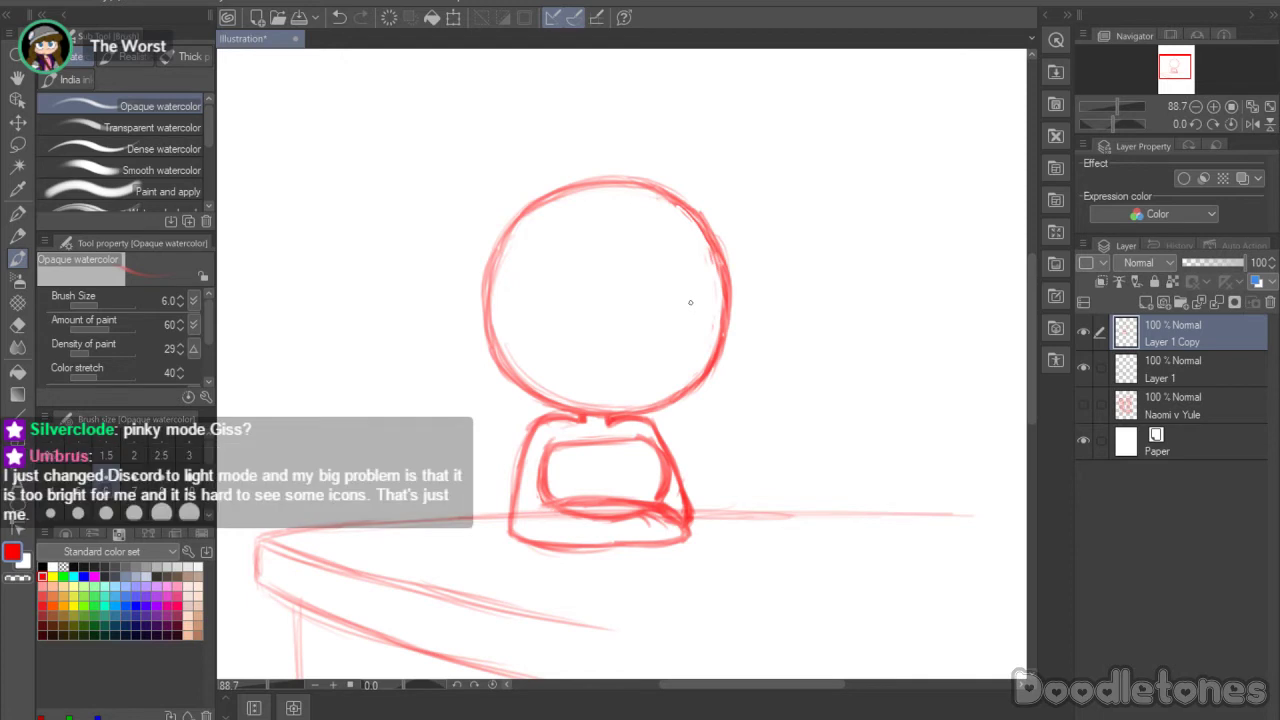
click(358, 368)
click(384, 368)
click(414, 371)
key(ctrl+z)
key(ctrl+z)
key(ctrl+z)
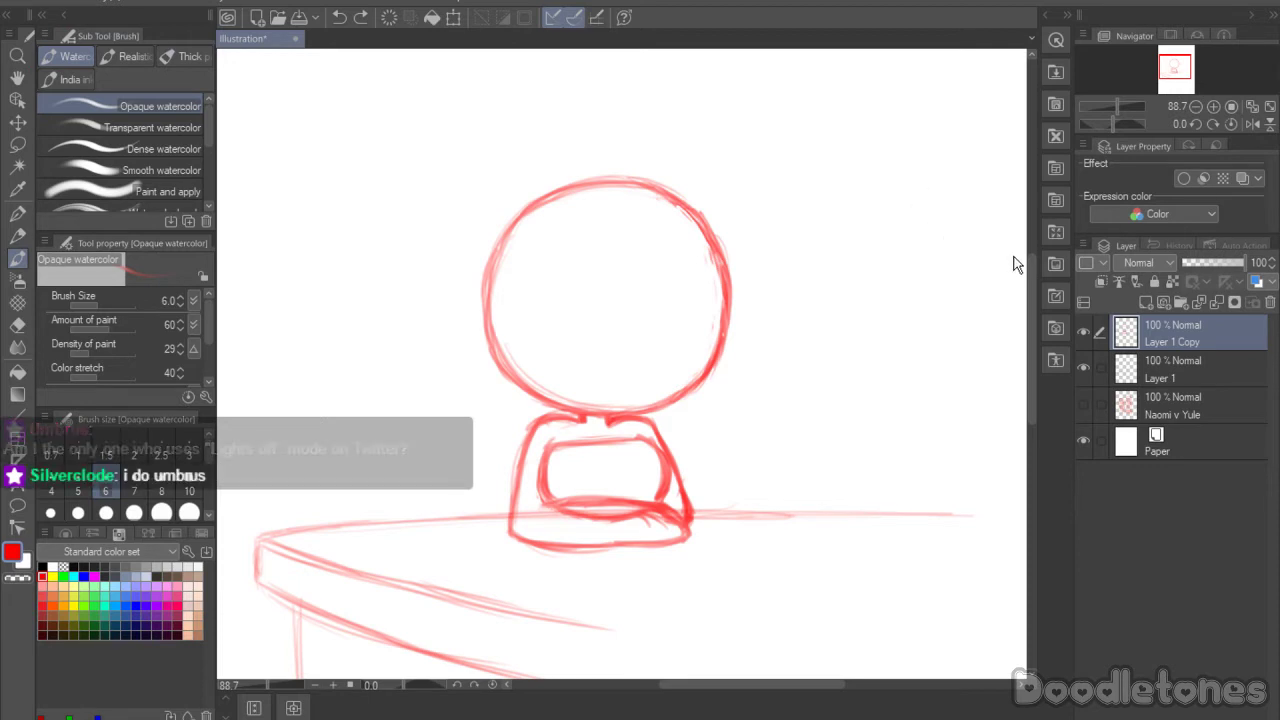
Step: Sketch the outline of a wide body with angled corners on the table line beside the figure, using the Opaque watercolor brush
drag(1031, 310, 1031, 322)
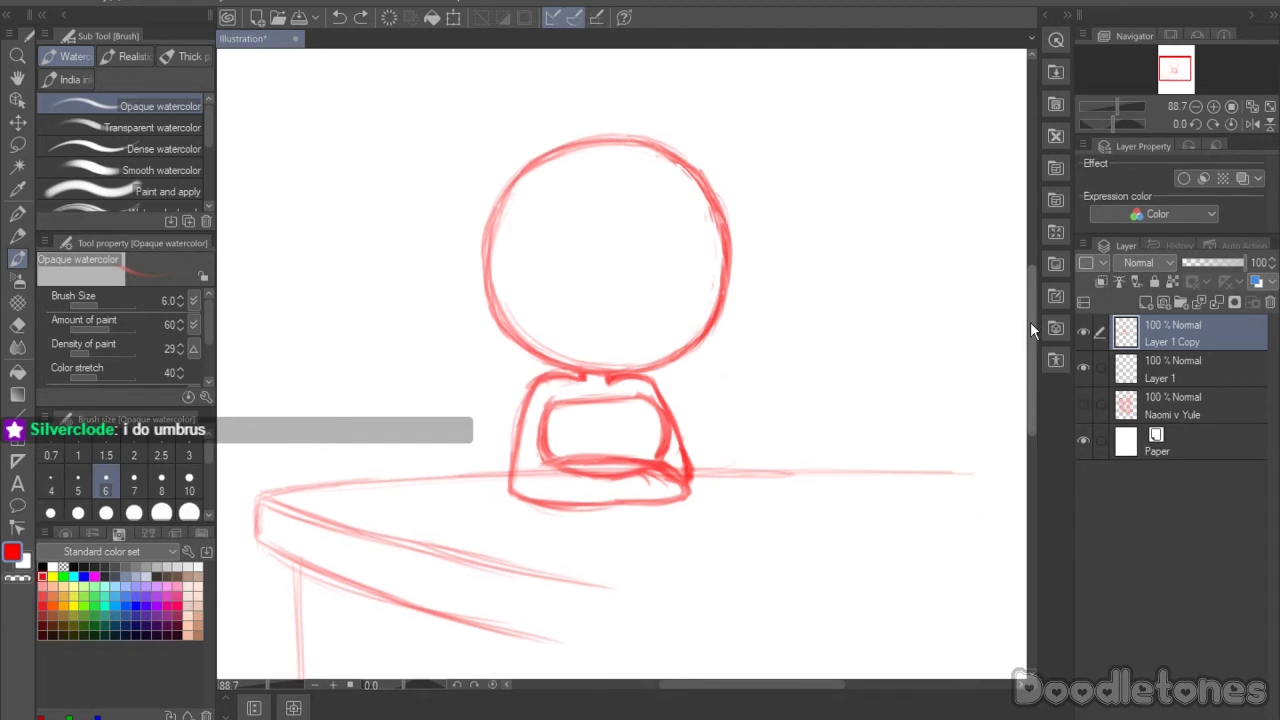
drag(728, 685, 770, 686)
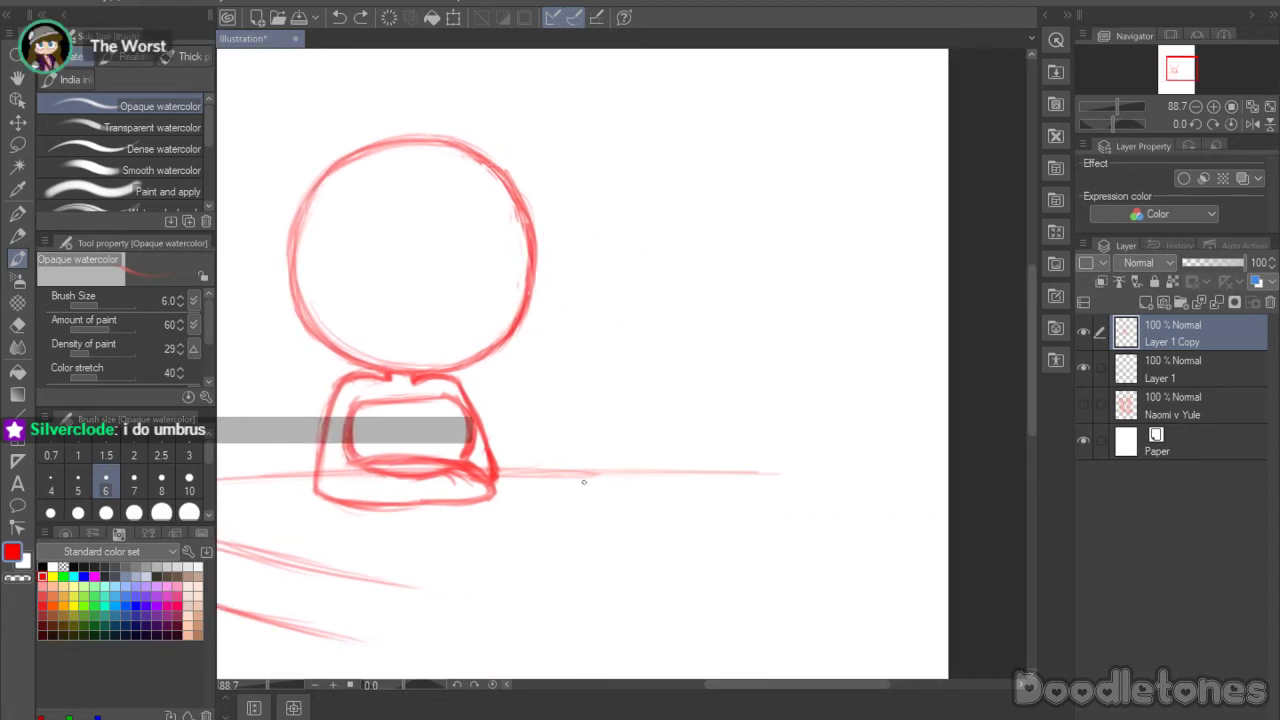
drag(590, 400, 717, 394)
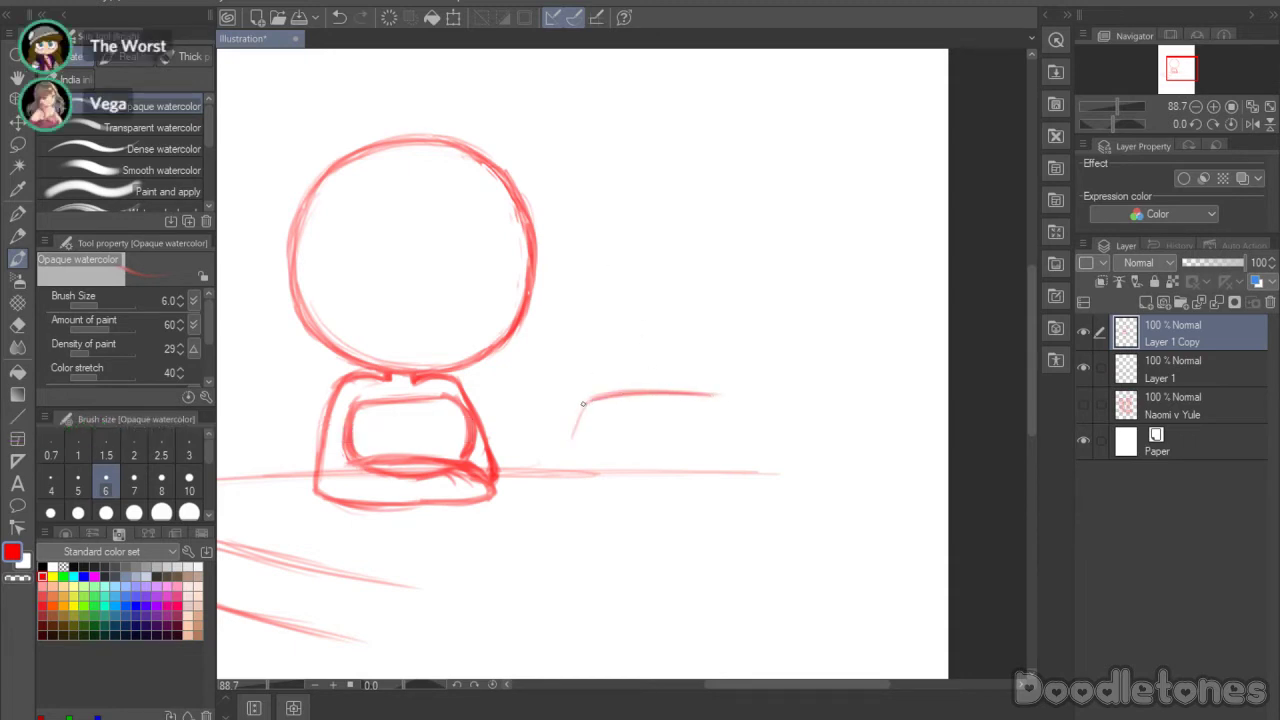
drag(583, 404, 557, 456)
mouse_move(720, 394)
mouse_down()
mouse_move(752, 438)
mouse_move(744, 428)
mouse_up()
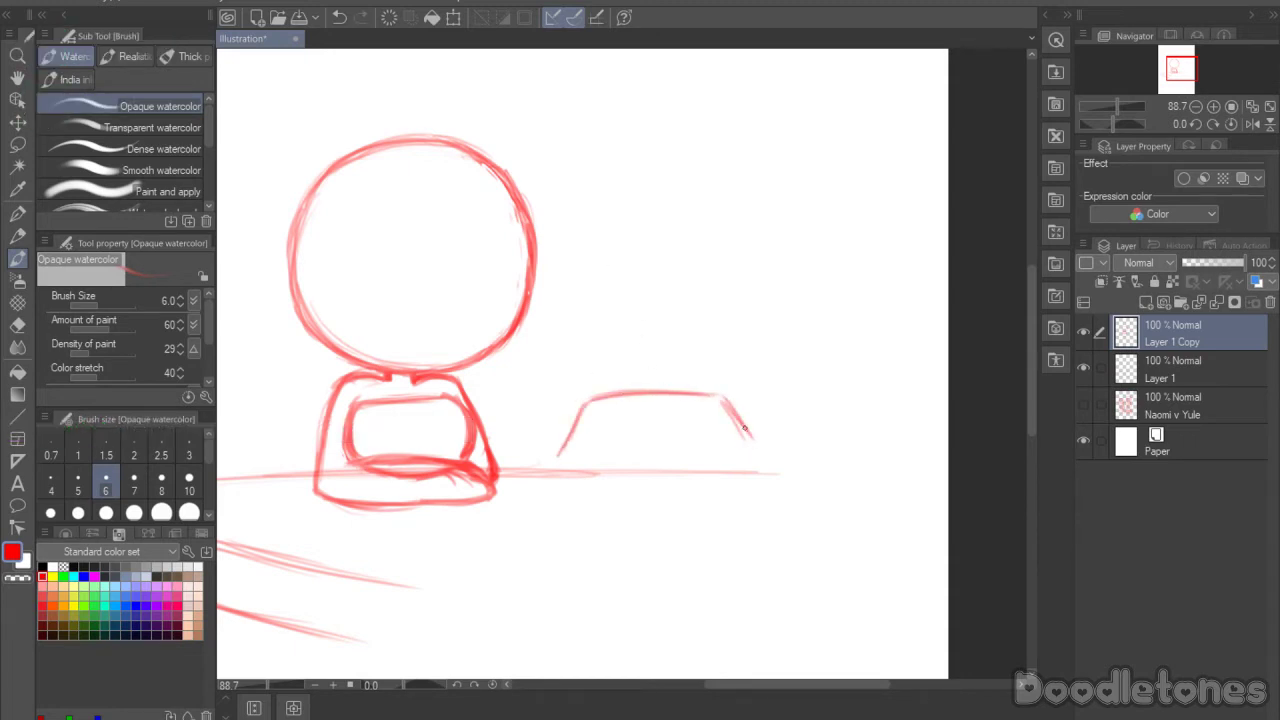
mouse_move(552, 459)
mouse_down()
mouse_move(565, 522)
mouse_move(607, 531)
mouse_up()
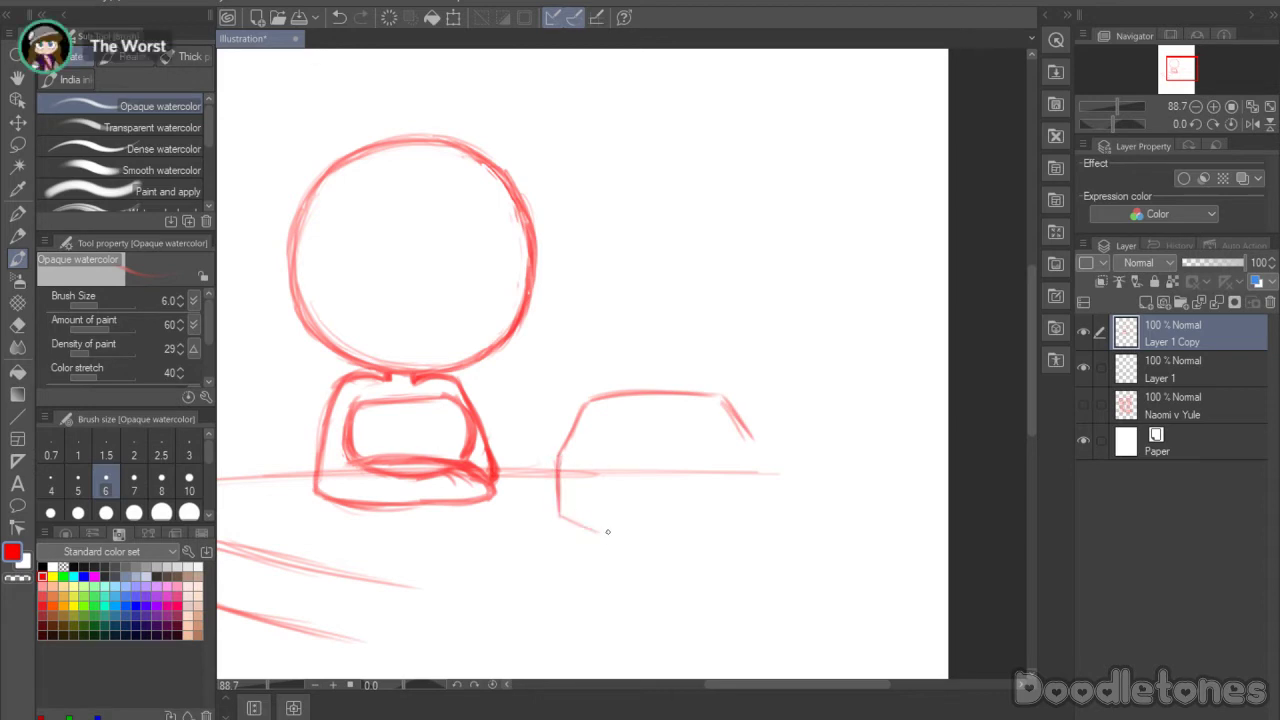
drag(750, 438, 753, 498)
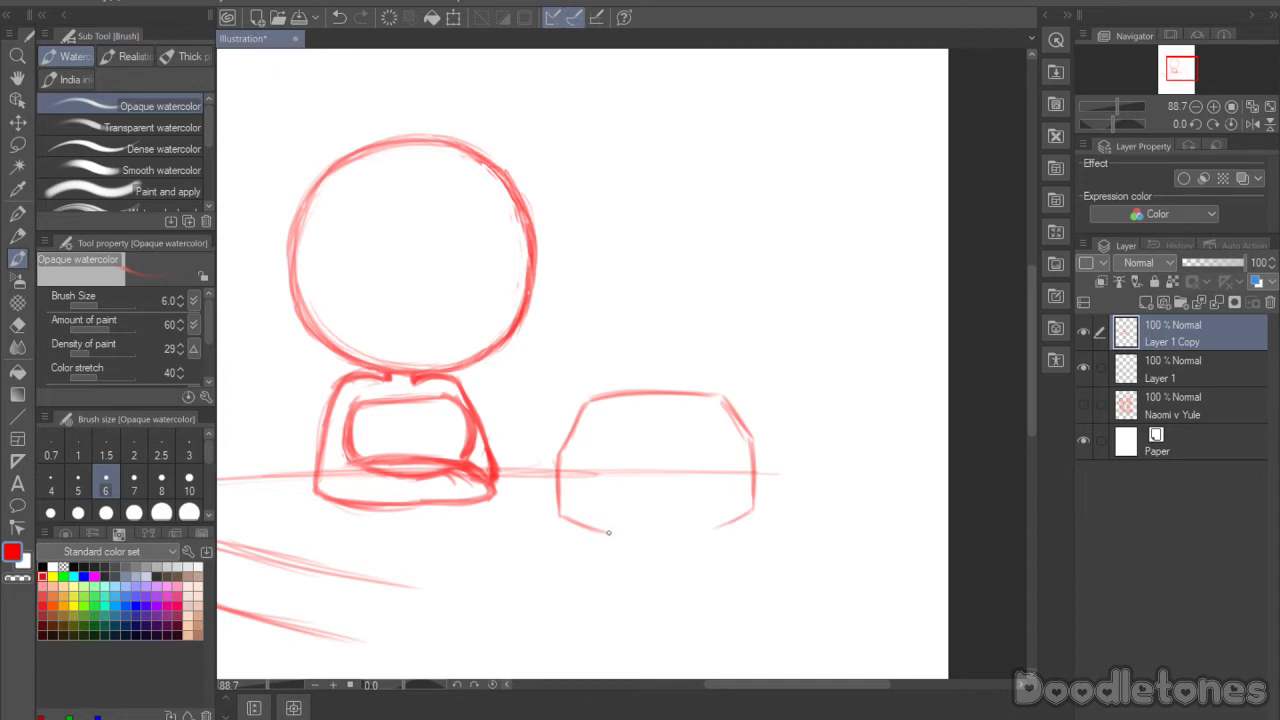
mouse_move(608, 532)
mouse_down()
mouse_move(706, 527)
mouse_move(628, 530)
mouse_up()
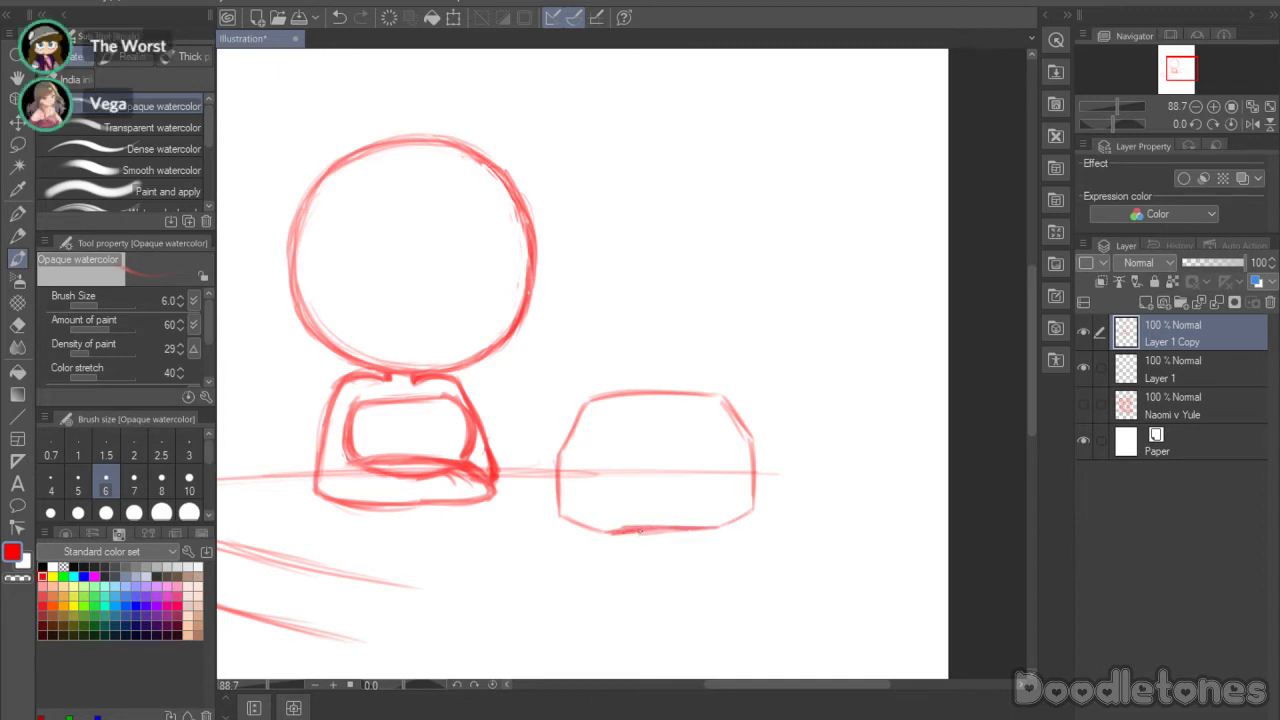
drag(716, 527, 752, 506)
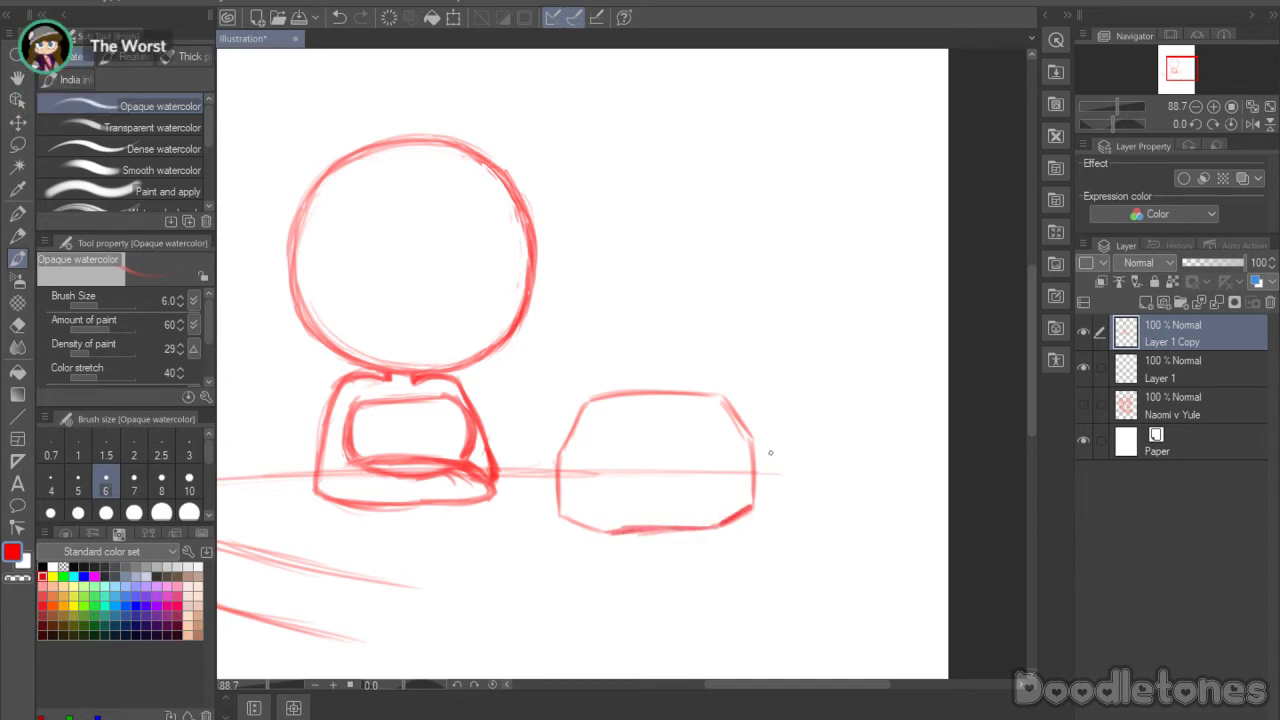
Step: Darken both sides of the boxy body and sketch a triangular foot at each lower corner
drag(748, 442, 752, 470)
drag(560, 452, 557, 506)
mouse_move(558, 472)
mouse_down()
mouse_move(558, 493)
mouse_move(612, 532)
mouse_move(542, 541)
mouse_move(608, 535)
mouse_up()
mouse_move(752, 506)
mouse_down()
mouse_move(718, 525)
mouse_move(785, 533)
mouse_move(758, 508)
mouse_move(787, 532)
mouse_move(747, 534)
mouse_up()
Step: Draw pointed ears on the boxy body's two upper corners and retrace its top edge between them
mouse_move(722, 400)
mouse_down()
mouse_move(764, 367)
mouse_move(754, 442)
mouse_up()
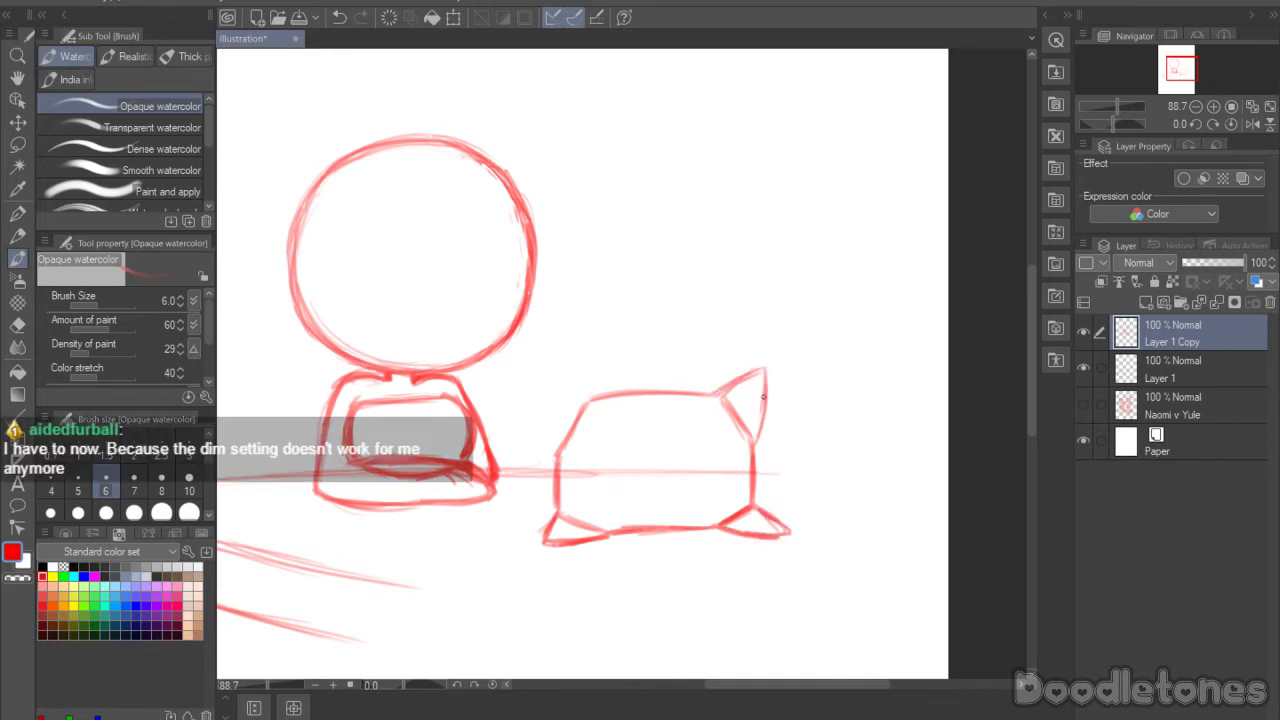
drag(764, 388, 754, 440)
drag(543, 396, 556, 458)
mouse_move(595, 400)
mouse_down()
mouse_move(545, 391)
mouse_move(602, 402)
mouse_up()
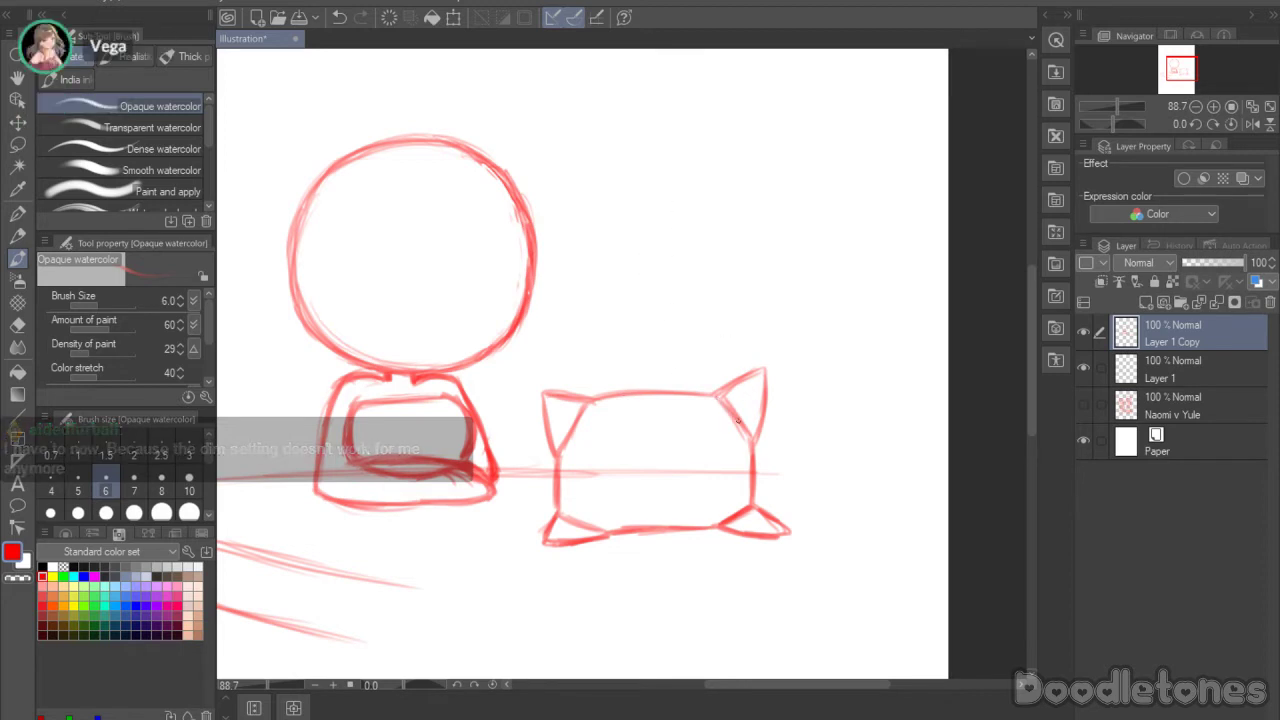
drag(720, 396, 752, 441)
drag(597, 400, 696, 396)
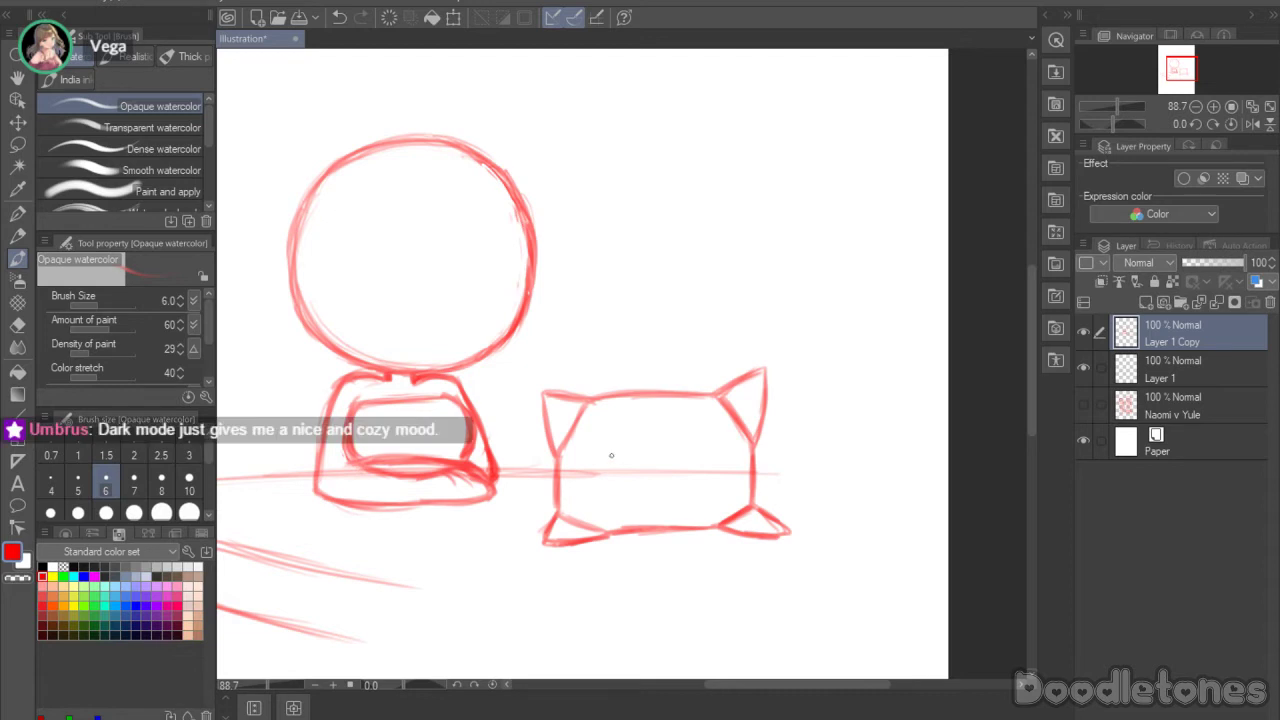
Step: Lasso the boxy cat shape and transform it to be slightly narrower
click(17, 144)
mouse_move(797, 390)
mouse_down()
mouse_move(793, 568)
mouse_move(566, 583)
mouse_move(525, 492)
mouse_move(534, 382)
mouse_move(796, 388)
mouse_up()
click(743, 620)
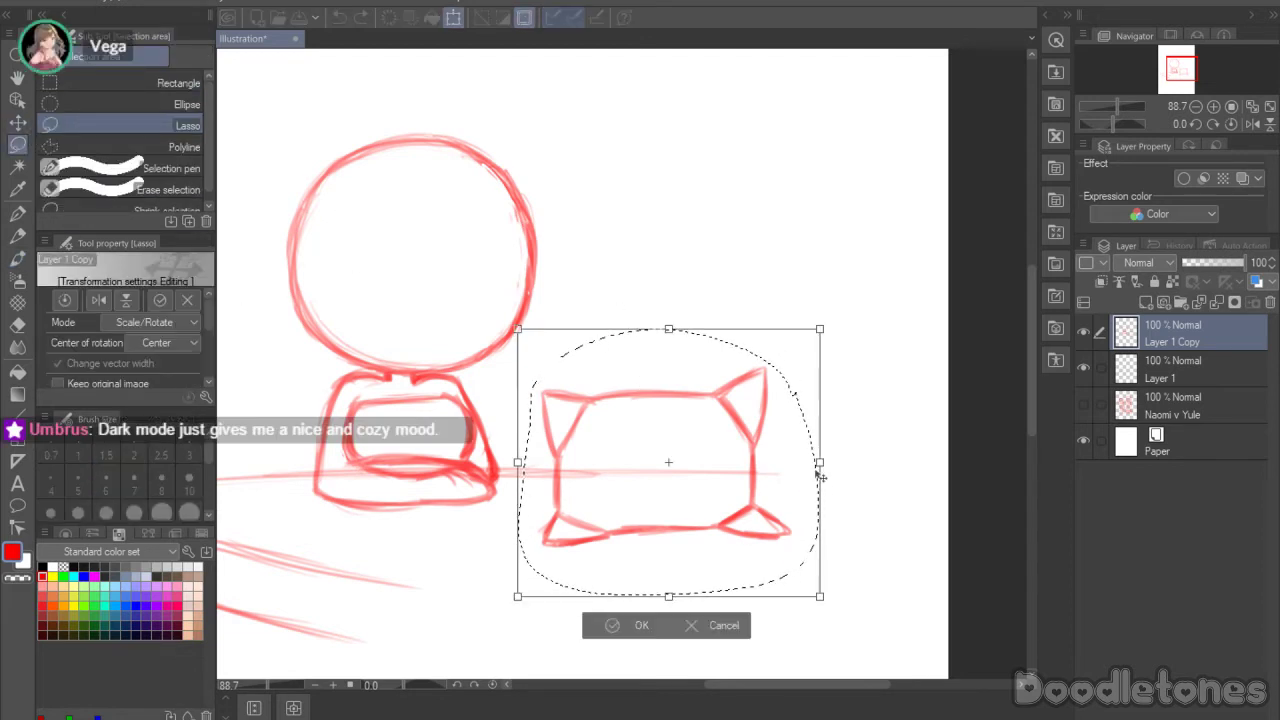
drag(820, 465, 806, 469)
click(628, 631)
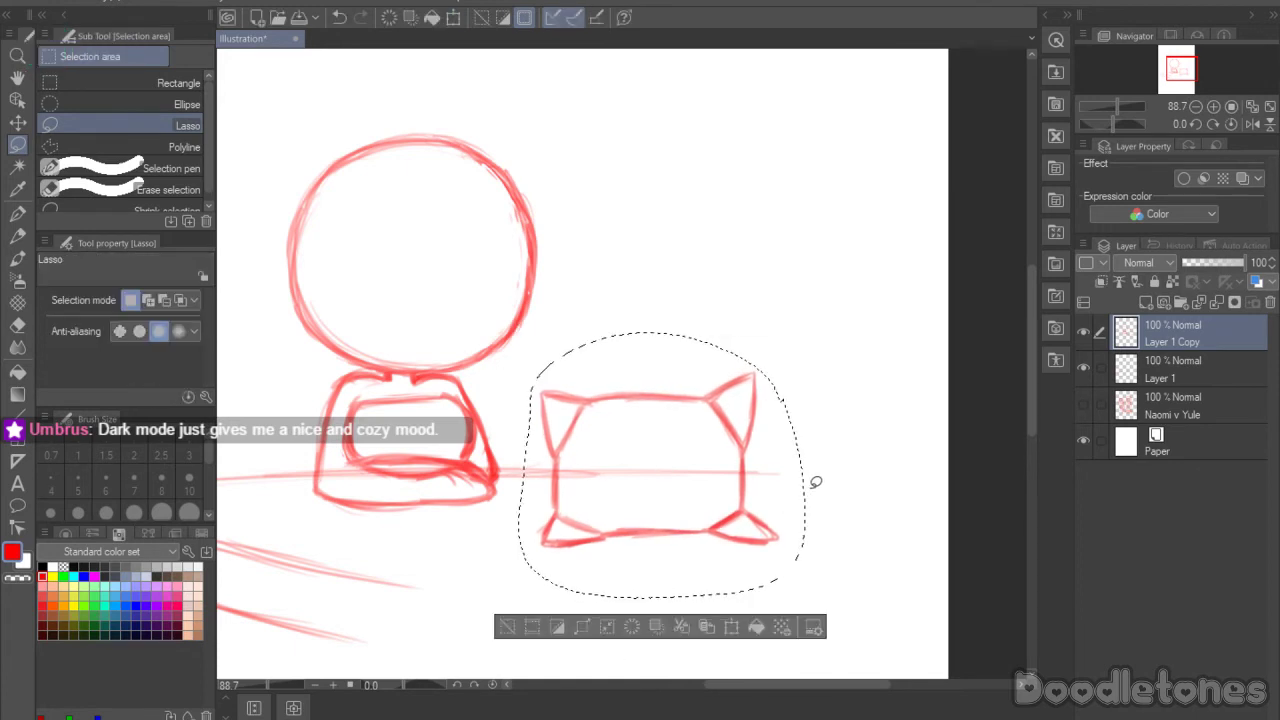
Step: Move the selected cat shape up and away from the figure, rotate it slightly clockwise, and clear the selection
key(ctrl+t)
drag(690, 495, 707, 474)
drag(843, 447, 843, 454)
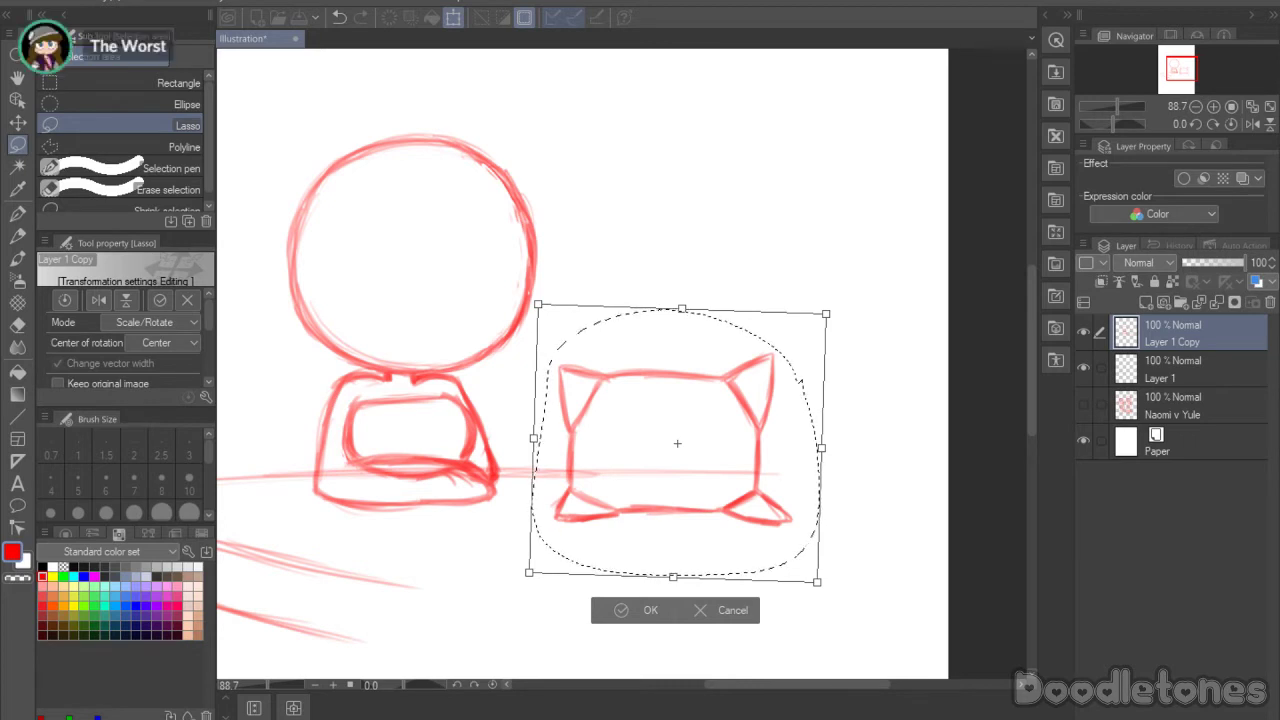
click(640, 610)
key(ctrl+d)
Step: Add a new layer and sketch a small circle overlapping the cat's lower left foot with the Opaque watercolor brush
scroll(536, 489, up, 2)
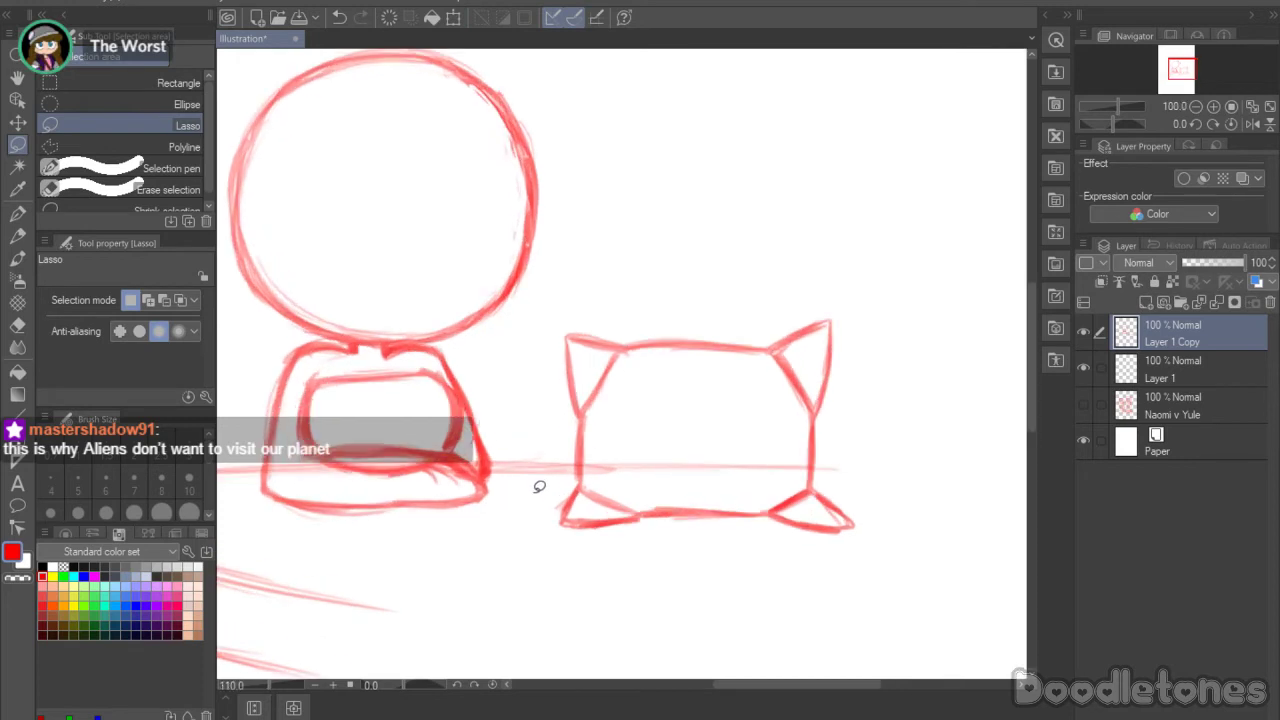
key(b)
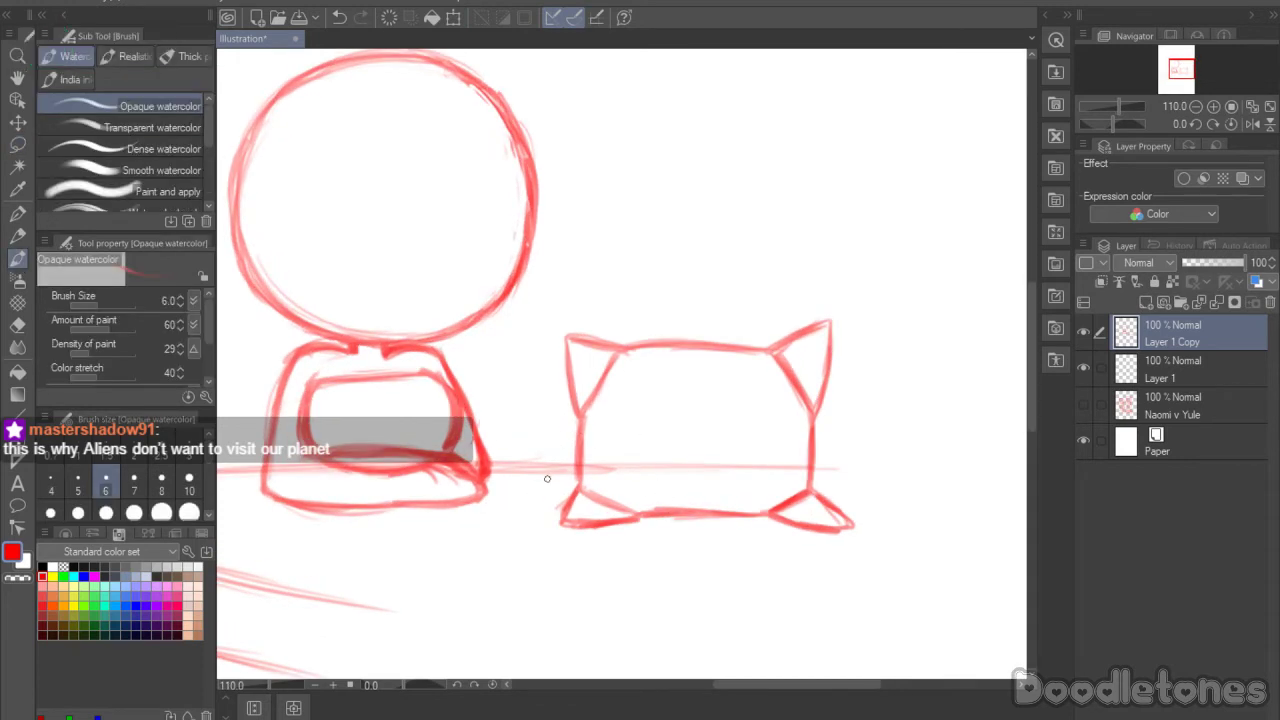
click(1147, 303)
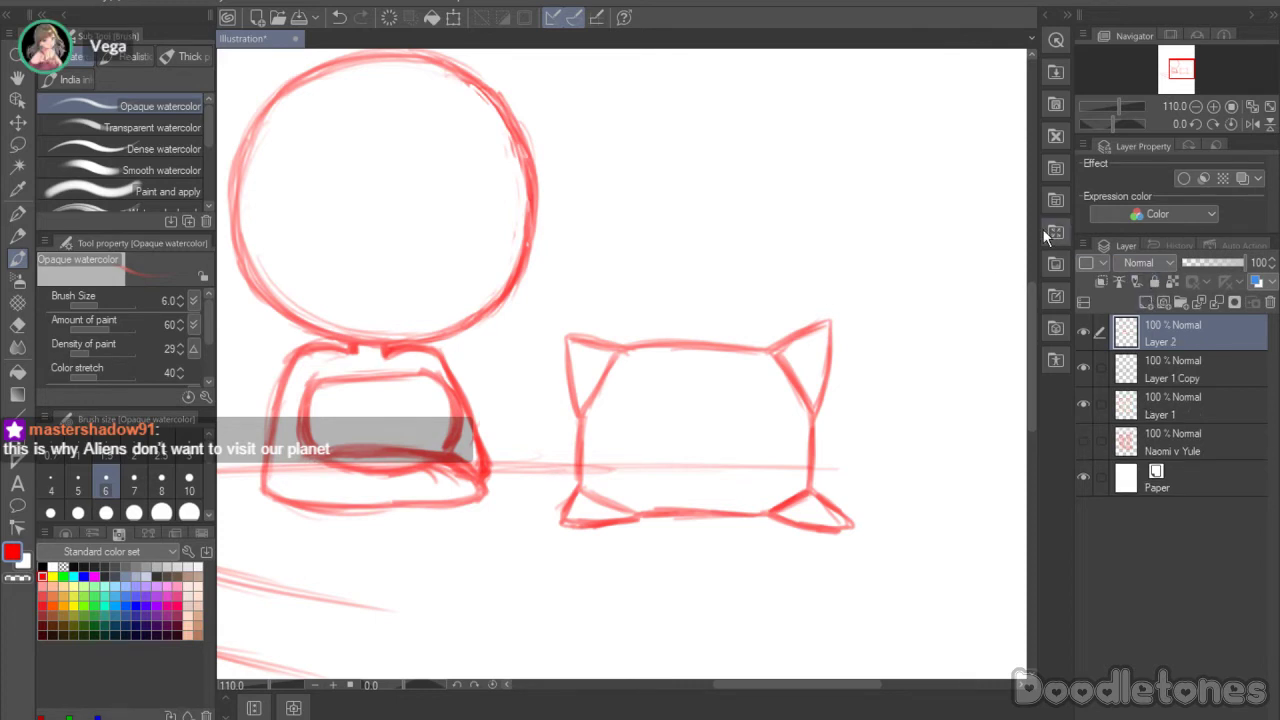
mouse_move(528, 485)
mouse_down()
mouse_move(574, 478)
mouse_move(579, 524)
mouse_up()
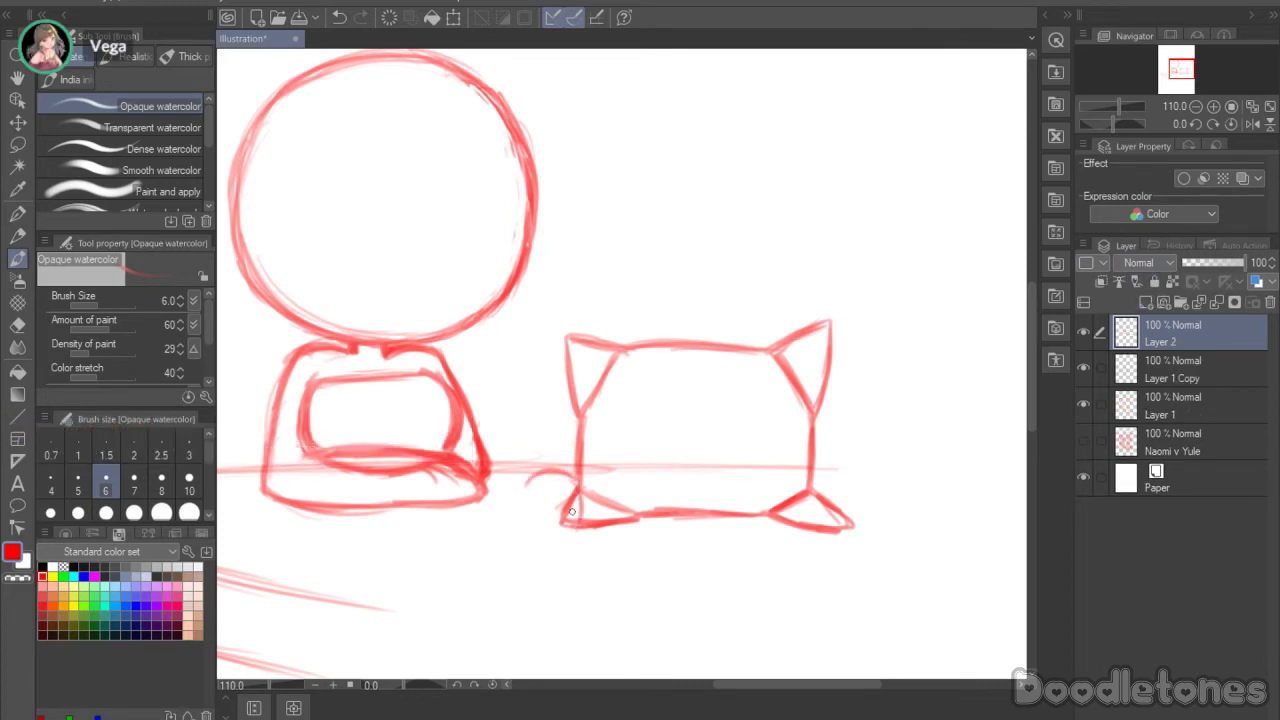
drag(560, 478, 520, 504)
drag(542, 476, 519, 503)
mouse_move(530, 478)
mouse_down()
mouse_move(510, 500)
mouse_move(550, 542)
mouse_up()
mouse_move(526, 481)
mouse_down()
mouse_move(574, 518)
mouse_move(517, 518)
mouse_move(585, 517)
mouse_move(573, 486)
mouse_move(566, 539)
mouse_up()
mouse_move(575, 482)
mouse_down()
mouse_move(561, 524)
mouse_move(586, 510)
mouse_move(552, 521)
mouse_move(542, 542)
mouse_move(519, 484)
mouse_move(574, 484)
mouse_move(549, 474)
mouse_move(575, 485)
mouse_move(554, 537)
mouse_move(516, 500)
mouse_up()
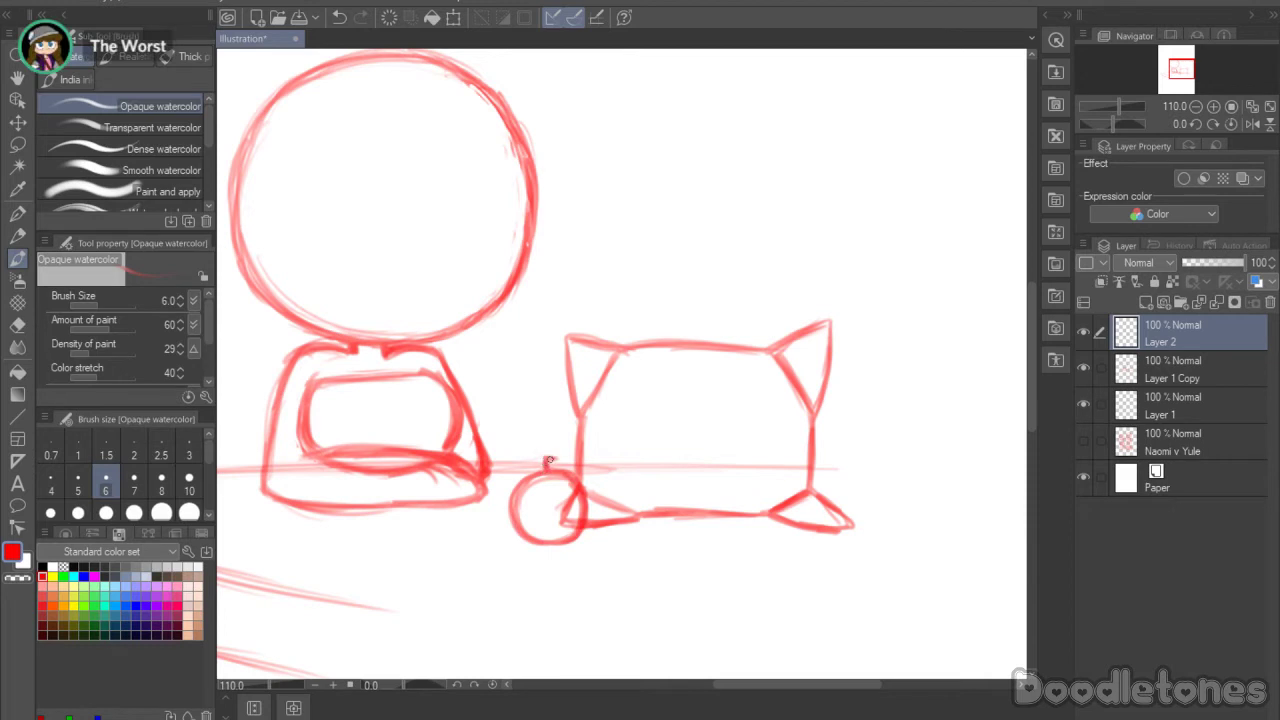
Step: Add a small square cap and a thick loop to the small circle, and erase the loop's outer part with the Hard eraser
drag(549, 459, 554, 470)
mouse_move(540, 456)
mouse_down()
mouse_move(542, 469)
mouse_move(556, 457)
mouse_move(577, 501)
mouse_up()
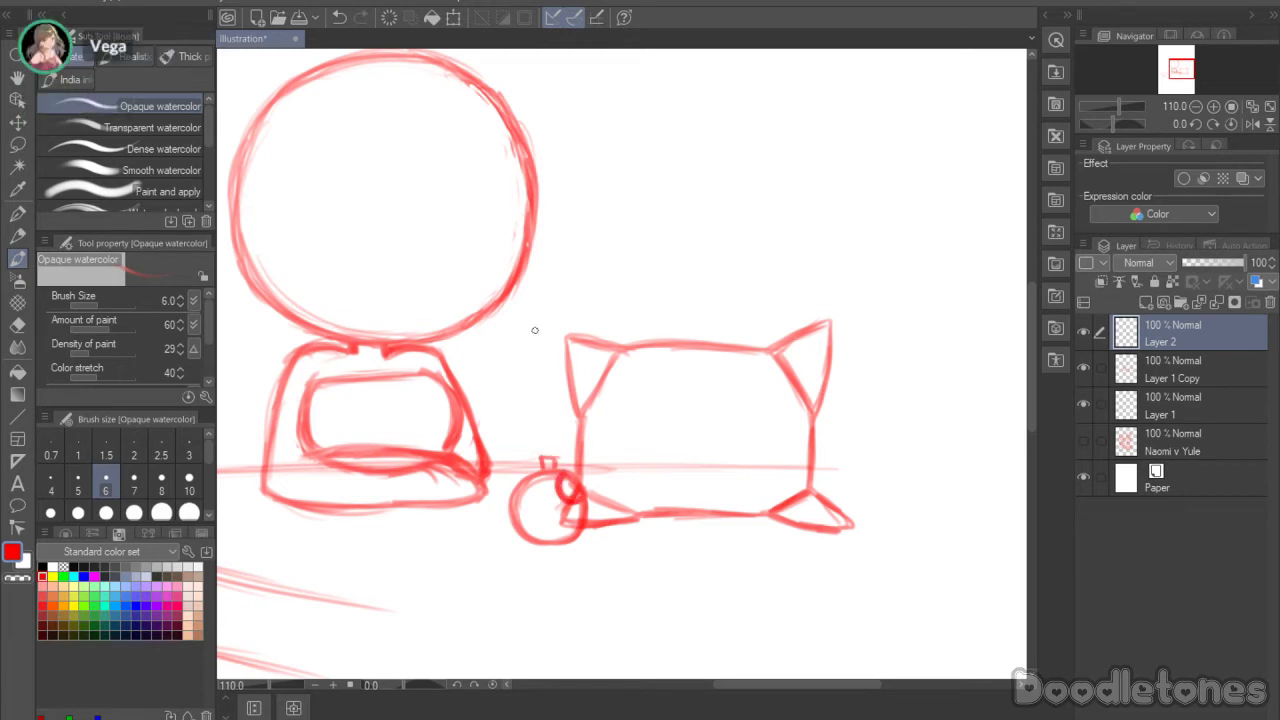
click(17, 324)
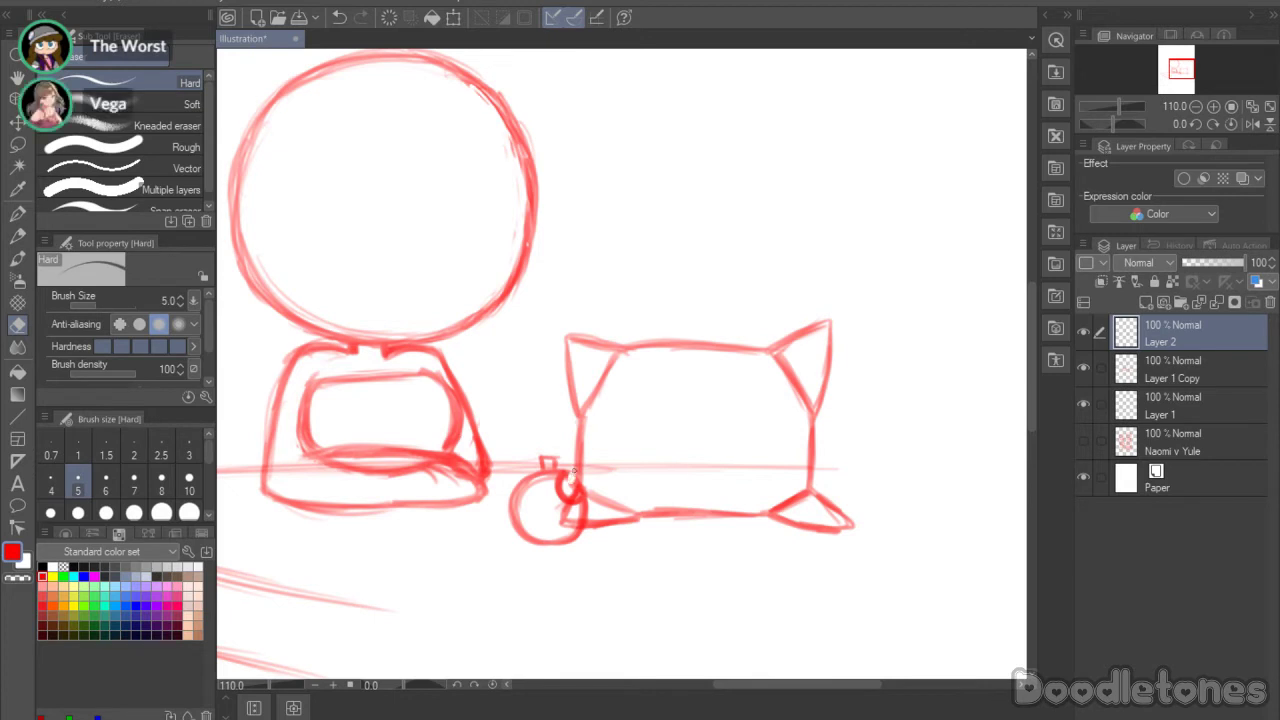
drag(574, 470, 577, 487)
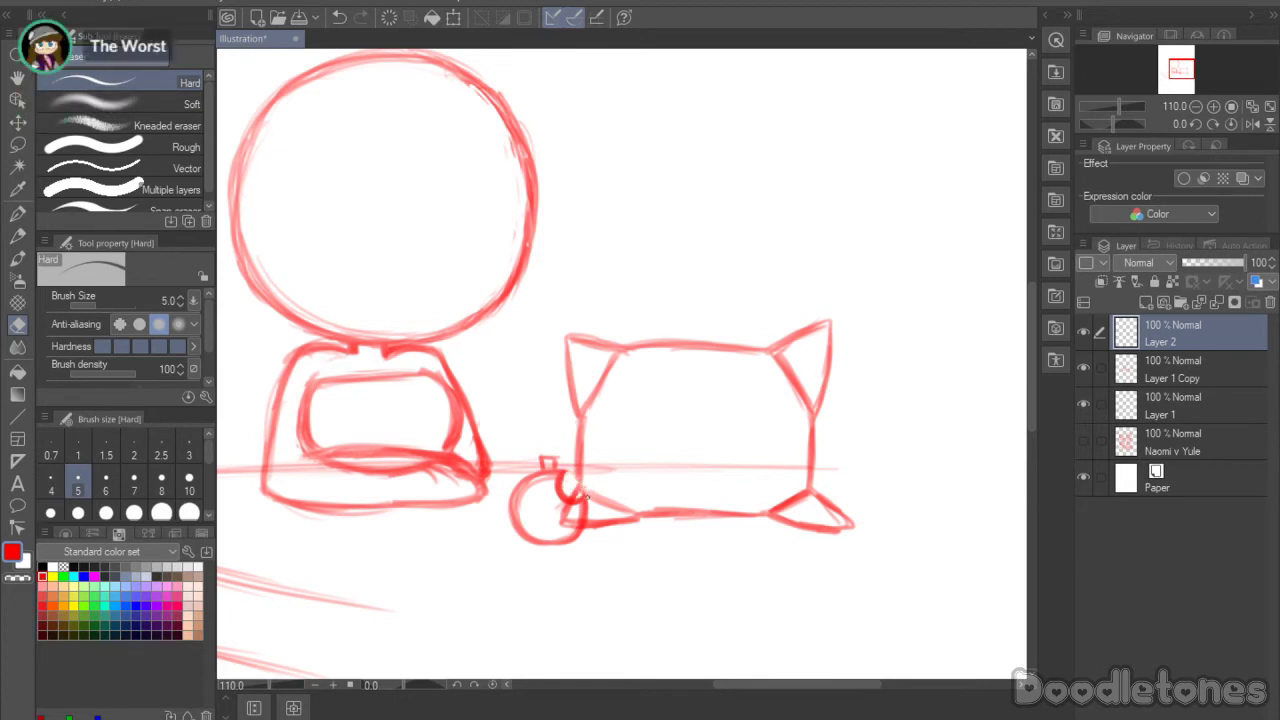
Step: Draw a small sailor hat with a flared brim and rounded crown on top of the cat's head on Layer 1 Copy
key(b)
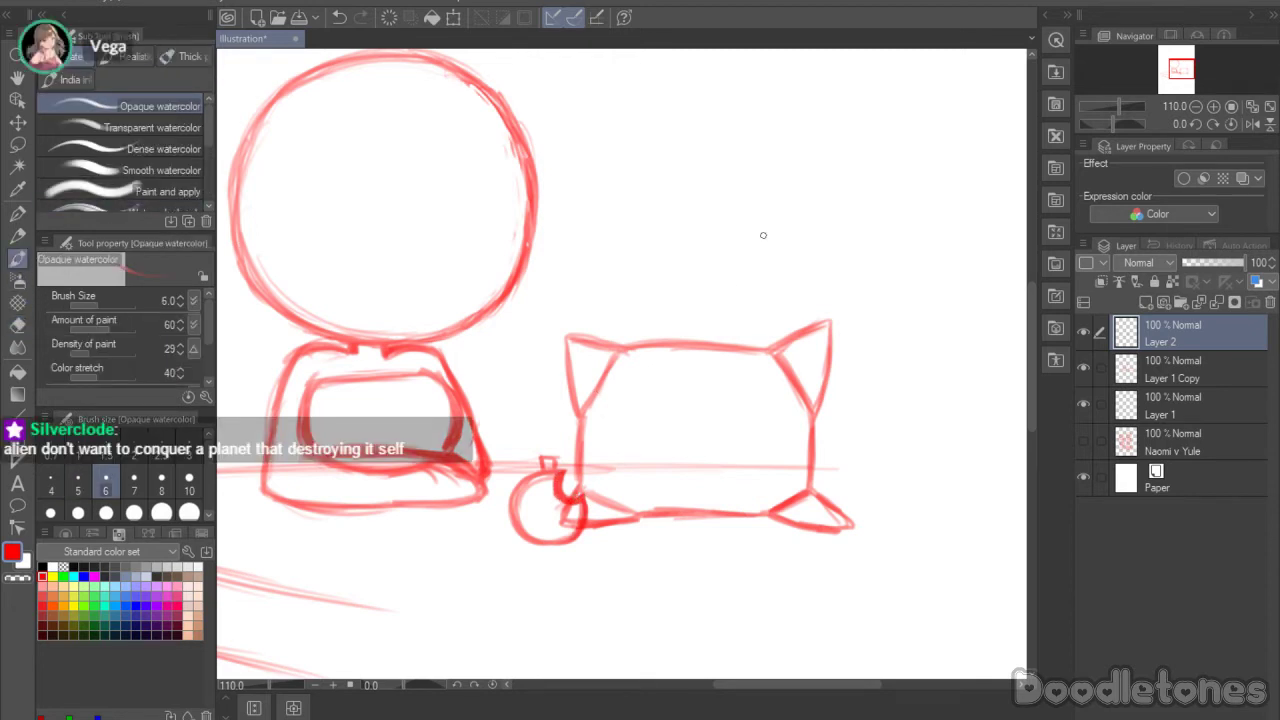
click(1135, 372)
scroll(1030, 368, up, 1)
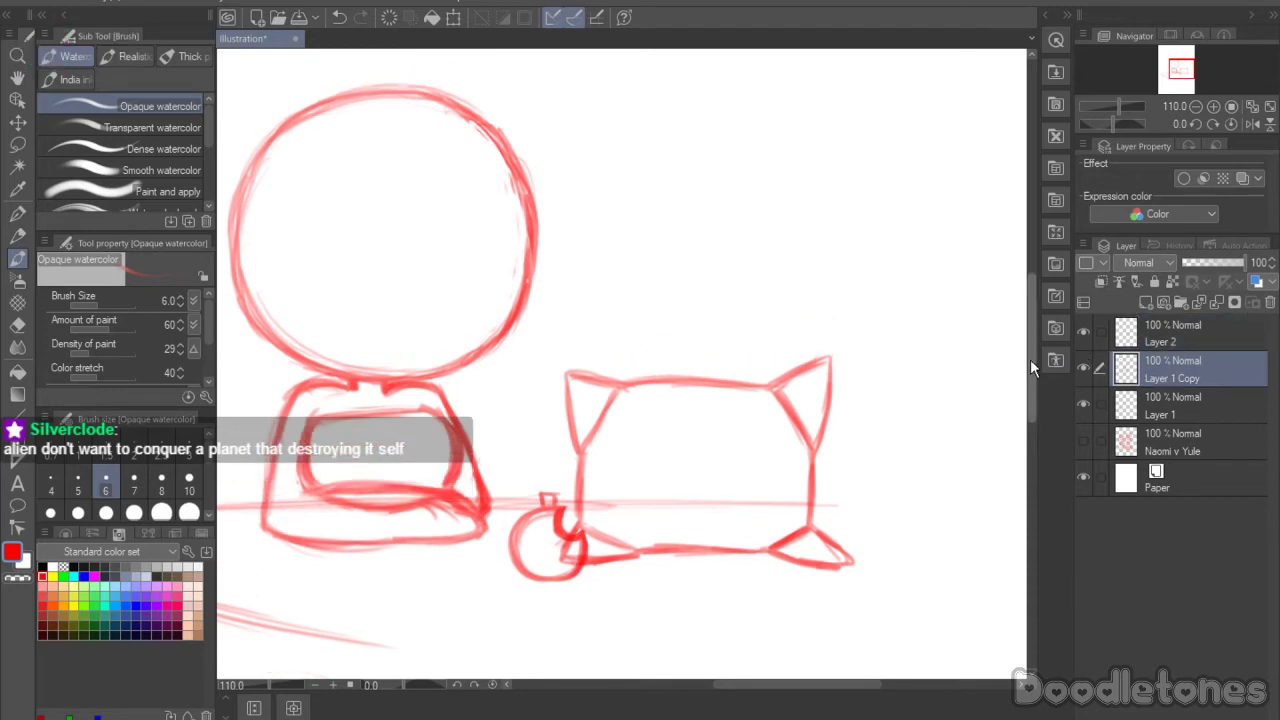
scroll(1030, 359, up, 1)
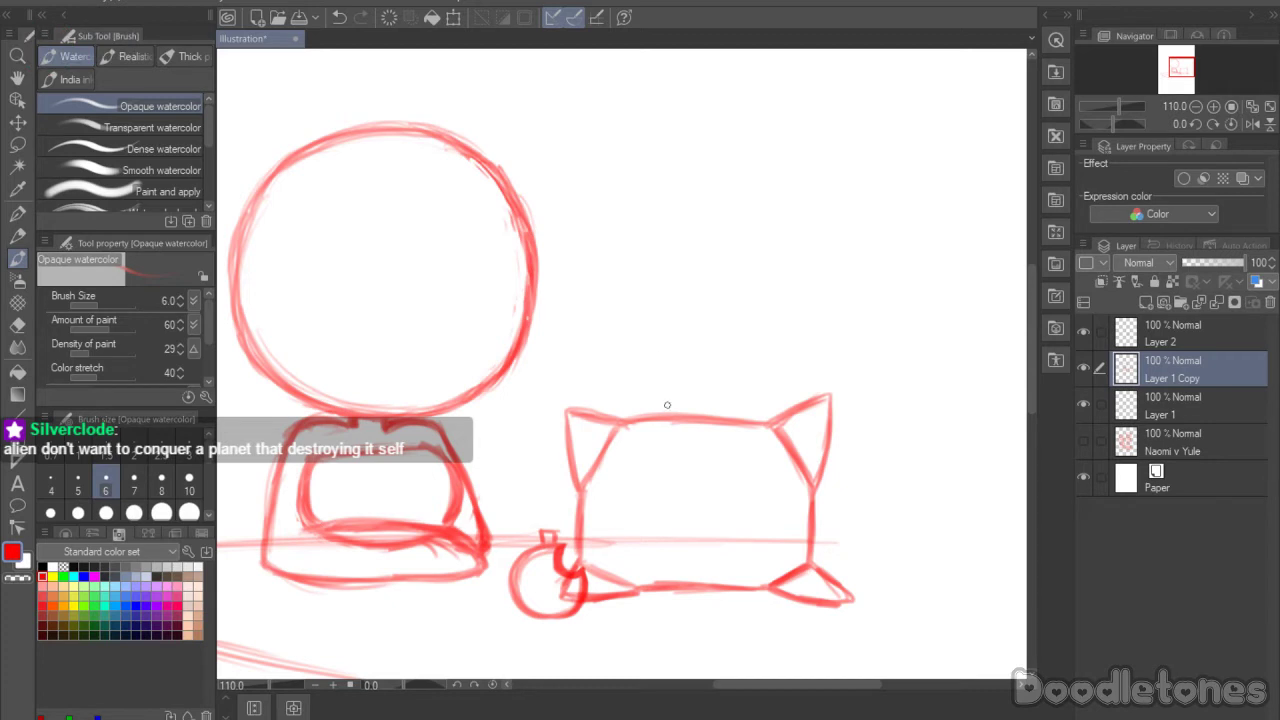
mouse_move(656, 411)
mouse_down()
mouse_move(673, 362)
mouse_move(701, 356)
mouse_up()
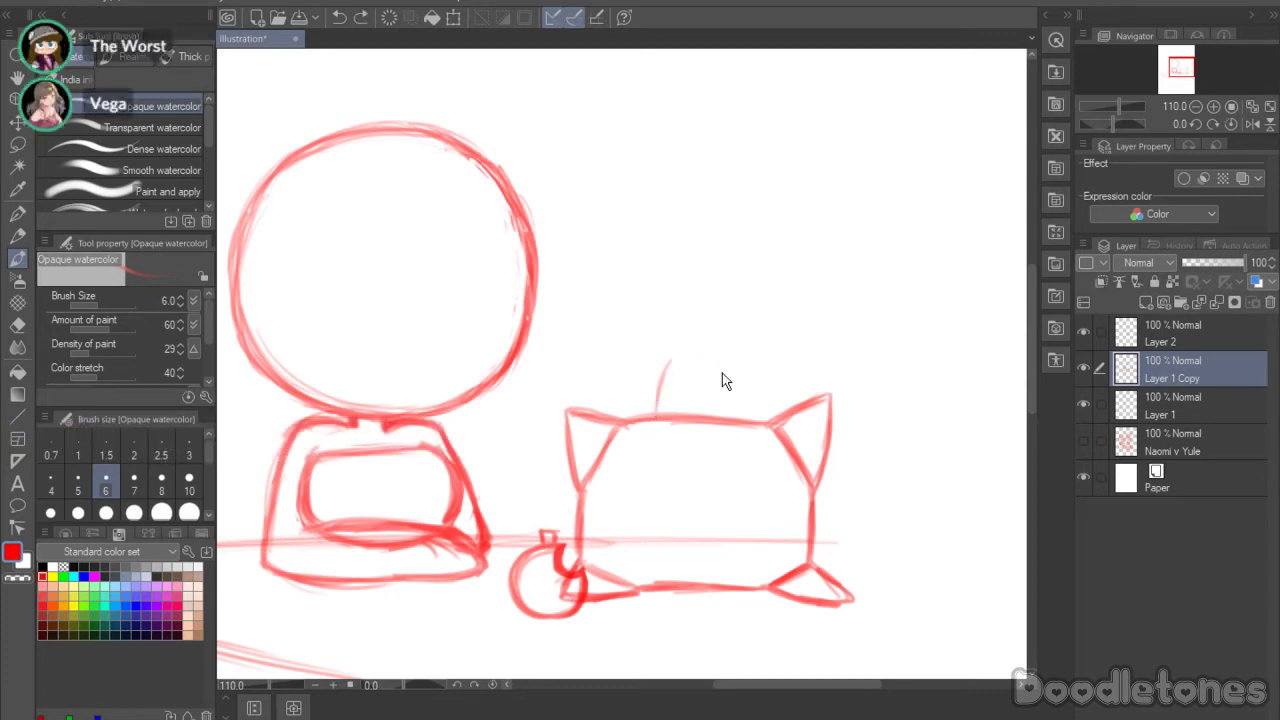
key(ctrl+z)
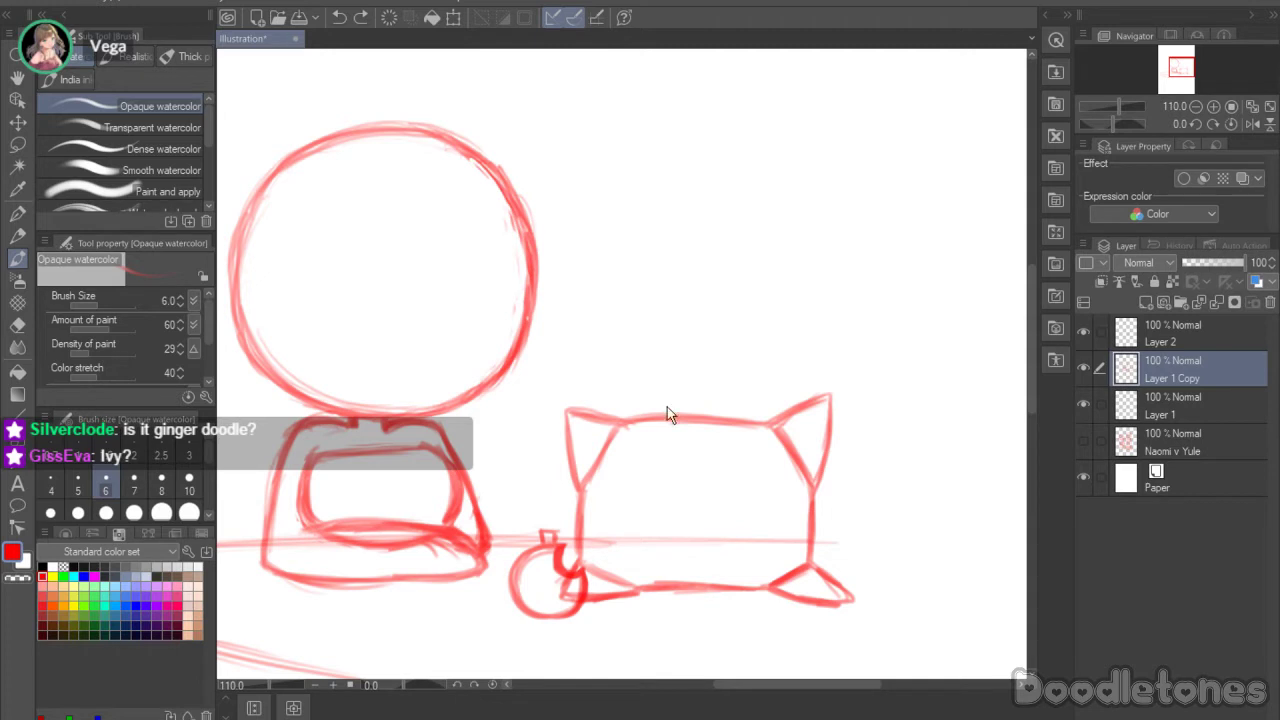
mouse_move(652, 418)
mouse_down()
mouse_move(699, 376)
mouse_move(667, 384)
mouse_move(748, 393)
mouse_move(713, 375)
mouse_move(764, 420)
mouse_up()
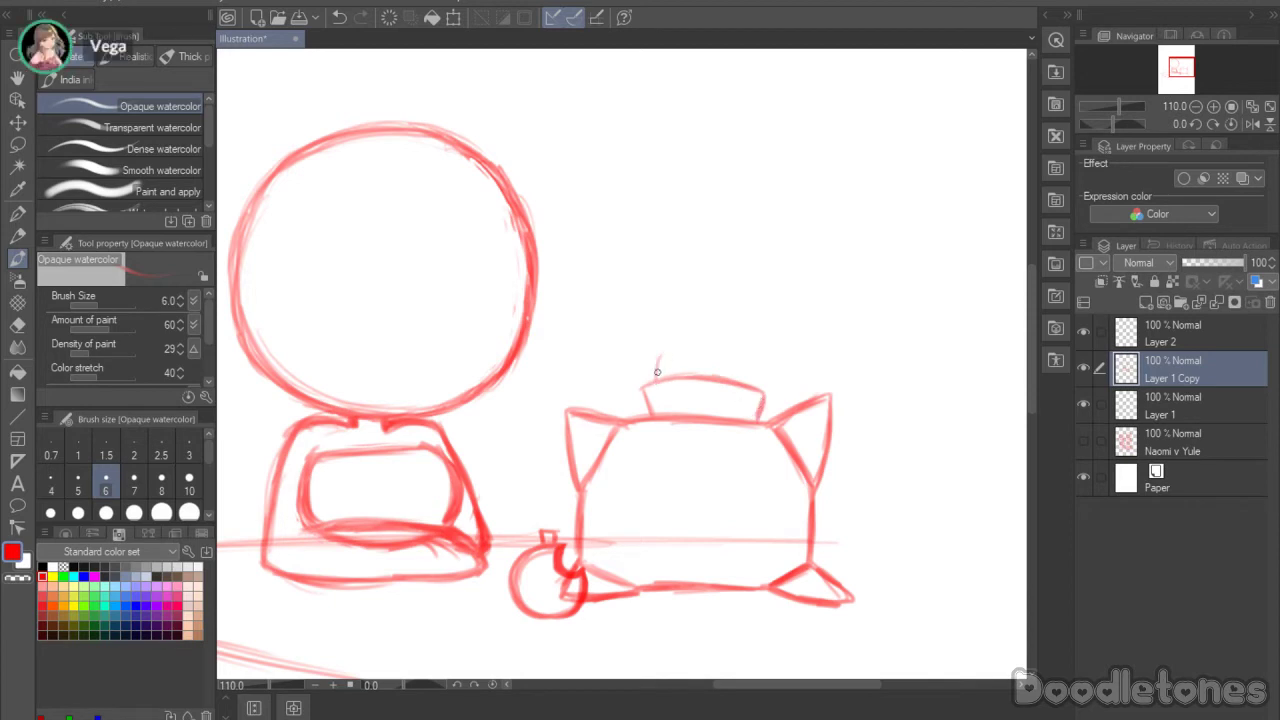
mouse_move(657, 376)
mouse_down()
mouse_move(679, 353)
mouse_move(655, 370)
mouse_move(713, 360)
mouse_move(691, 351)
mouse_move(753, 380)
mouse_up()
Step: Draw two arched closed eyes and a curved smile on the cat's face, and an anchor on its hat
scroll(1028, 315, down, 1)
mouse_move(629, 436)
mouse_down()
mouse_move(652, 413)
mouse_move(661, 432)
mouse_move(624, 440)
mouse_up()
key(ctrl+z)
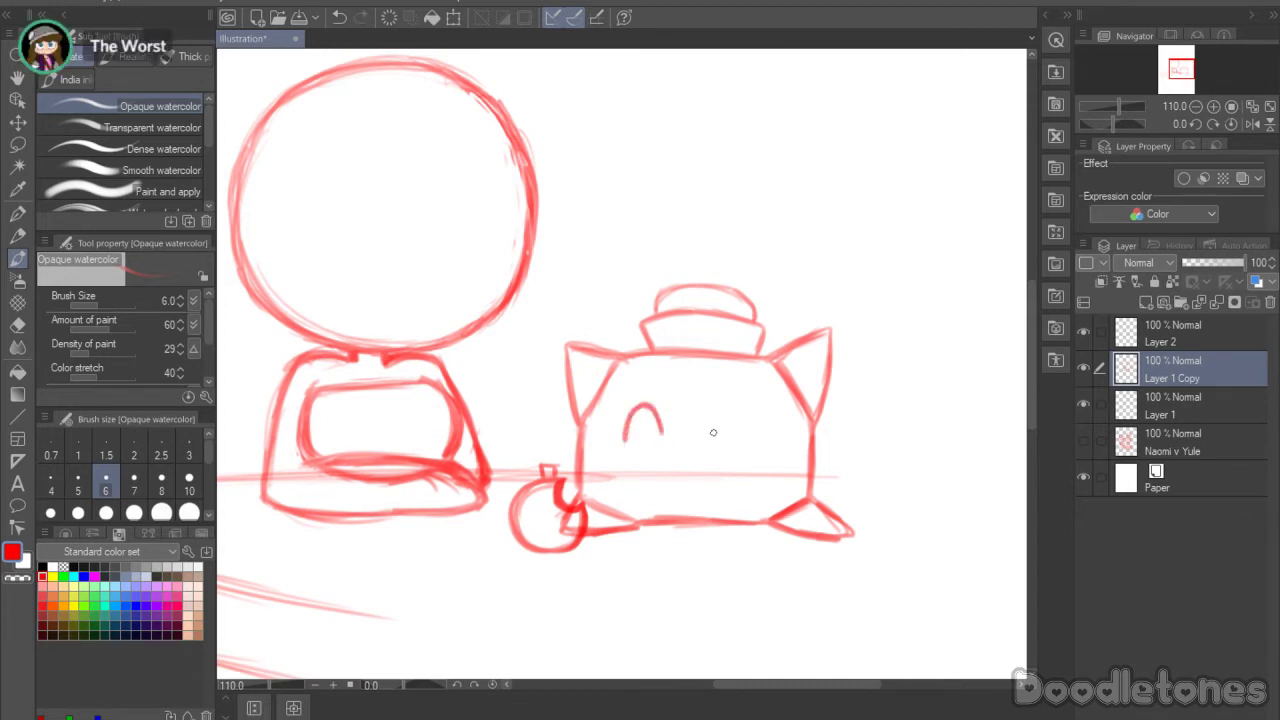
mouse_move(718, 428)
mouse_down()
mouse_move(752, 426)
mouse_move(733, 397)
mouse_move(711, 424)
mouse_move(749, 423)
mouse_up()
mouse_move(665, 479)
mouse_down()
mouse_move(712, 476)
mouse_move(715, 490)
mouse_up()
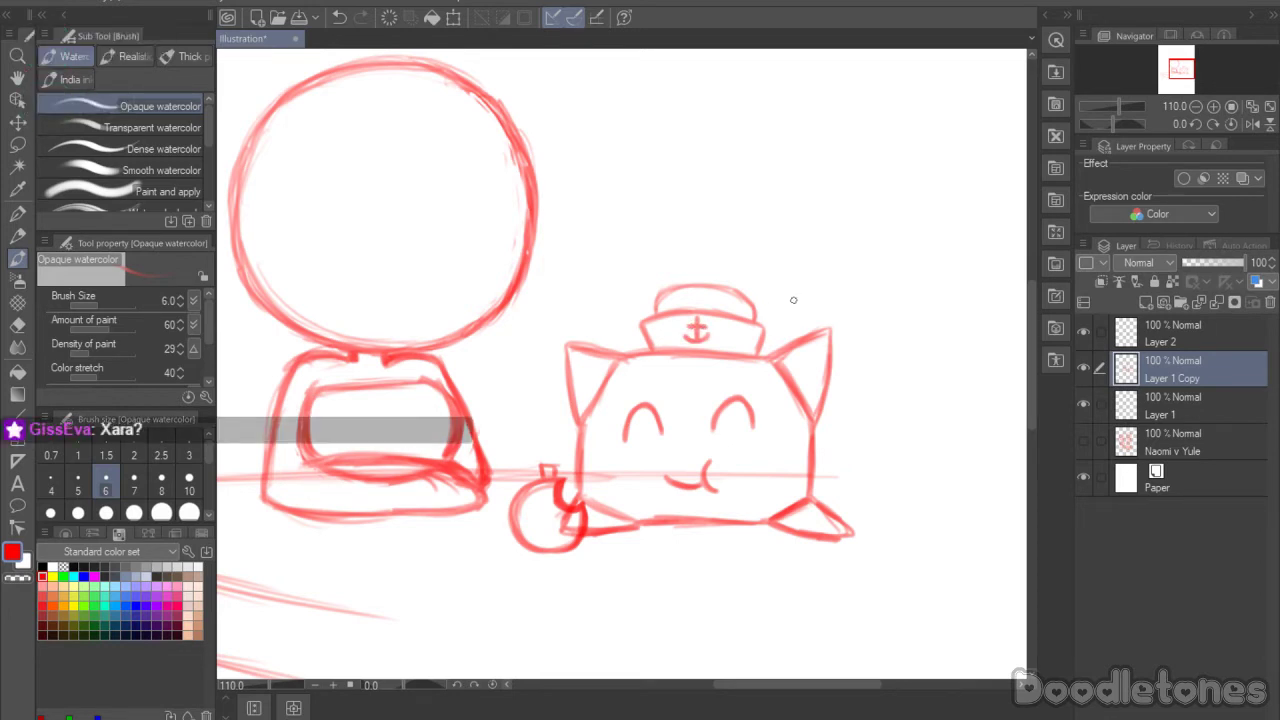
Step: On Layer 1, draw two tall oval glasses lenses on the lower half of the character's head
scroll(1028, 338, up, 2)
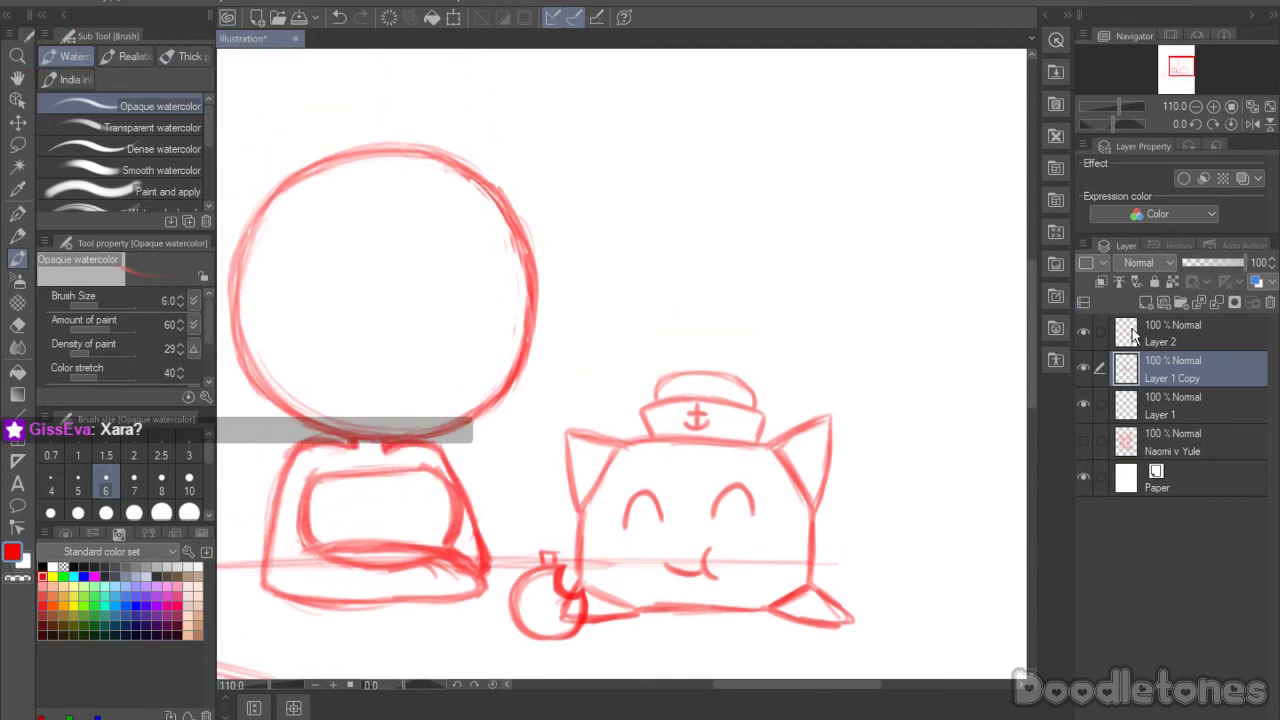
click(1133, 407)
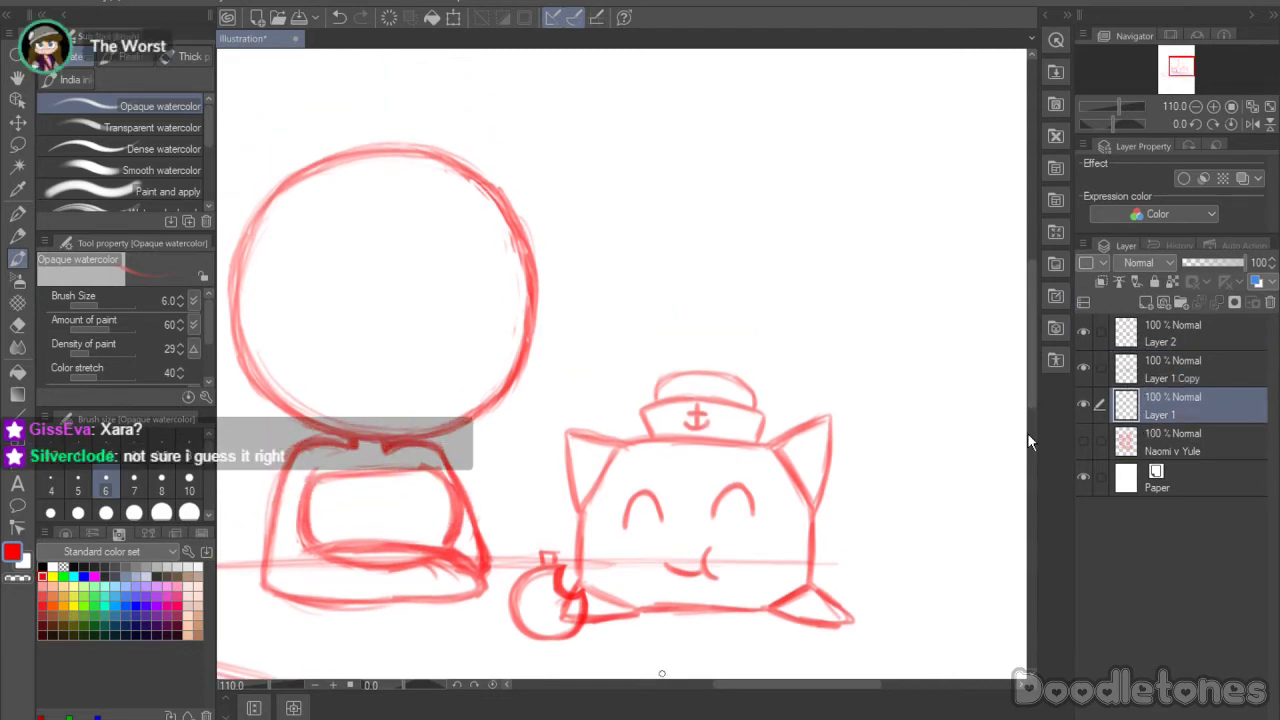
drag(737, 687, 709, 687)
drag(1030, 303, 1030, 297)
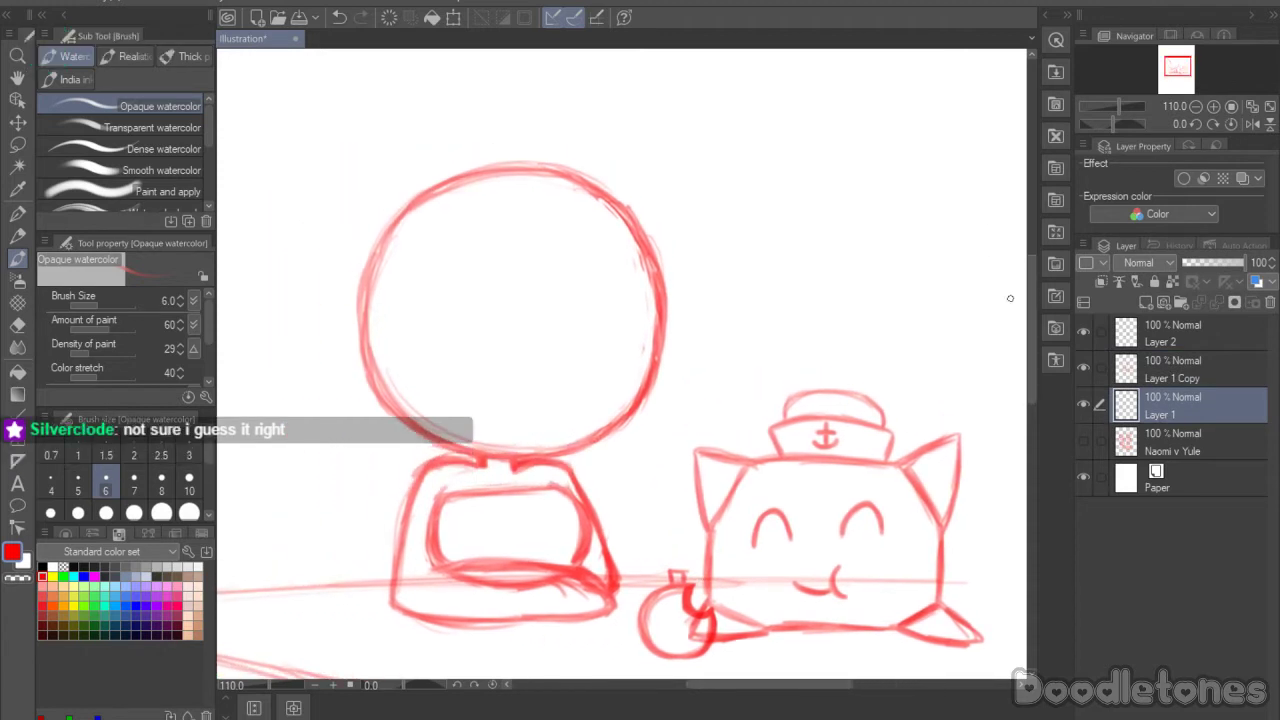
mouse_move(591, 298)
mouse_down()
mouse_move(560, 380)
mouse_move(596, 406)
mouse_up()
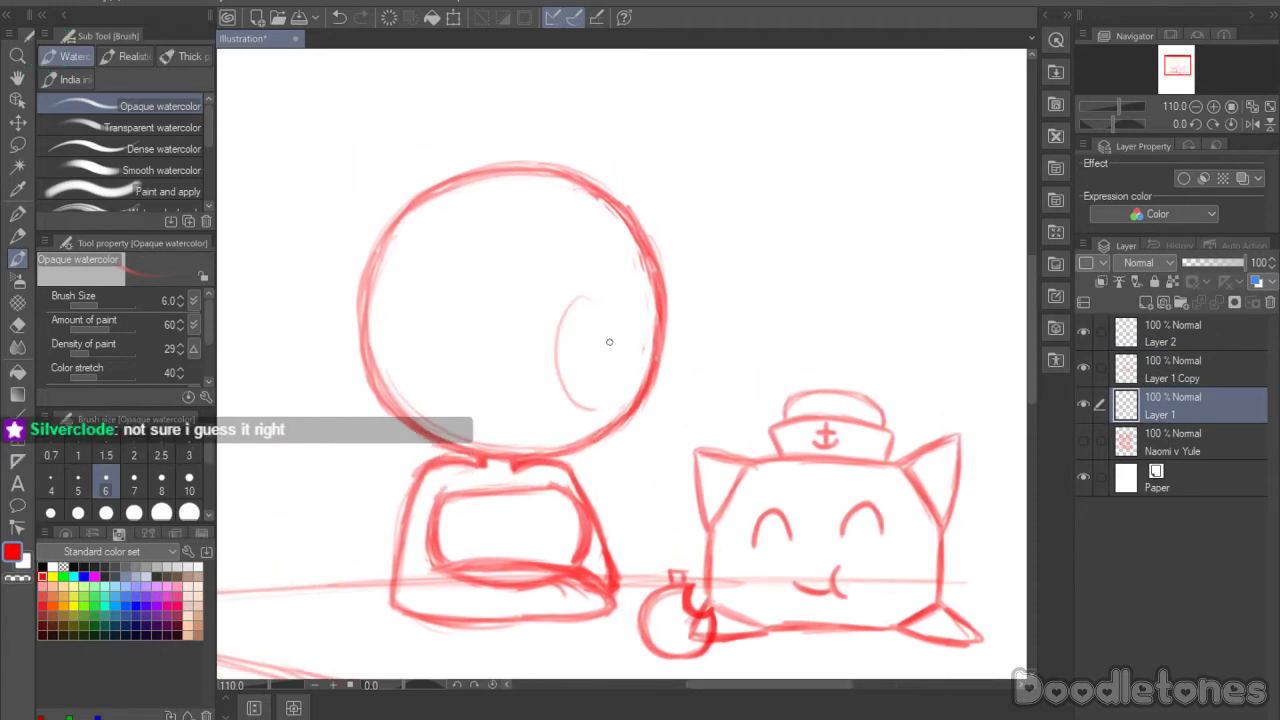
key(ctrl+z)
mouse_move(600, 314)
mouse_down()
mouse_move(578, 409)
mouse_move(639, 357)
mouse_move(576, 348)
mouse_move(625, 408)
mouse_move(616, 308)
mouse_up()
mouse_move(491, 318)
mouse_down()
mouse_move(545, 380)
mouse_move(520, 428)
mouse_move(470, 330)
mouse_move(543, 402)
mouse_move(518, 368)
mouse_move(530, 366)
mouse_move(501, 378)
mouse_move(525, 367)
mouse_up()
Step: Draw a small flat-topped, half-closed eye inside each glasses lens, redoing the first attempt
drag(603, 366, 620, 366)
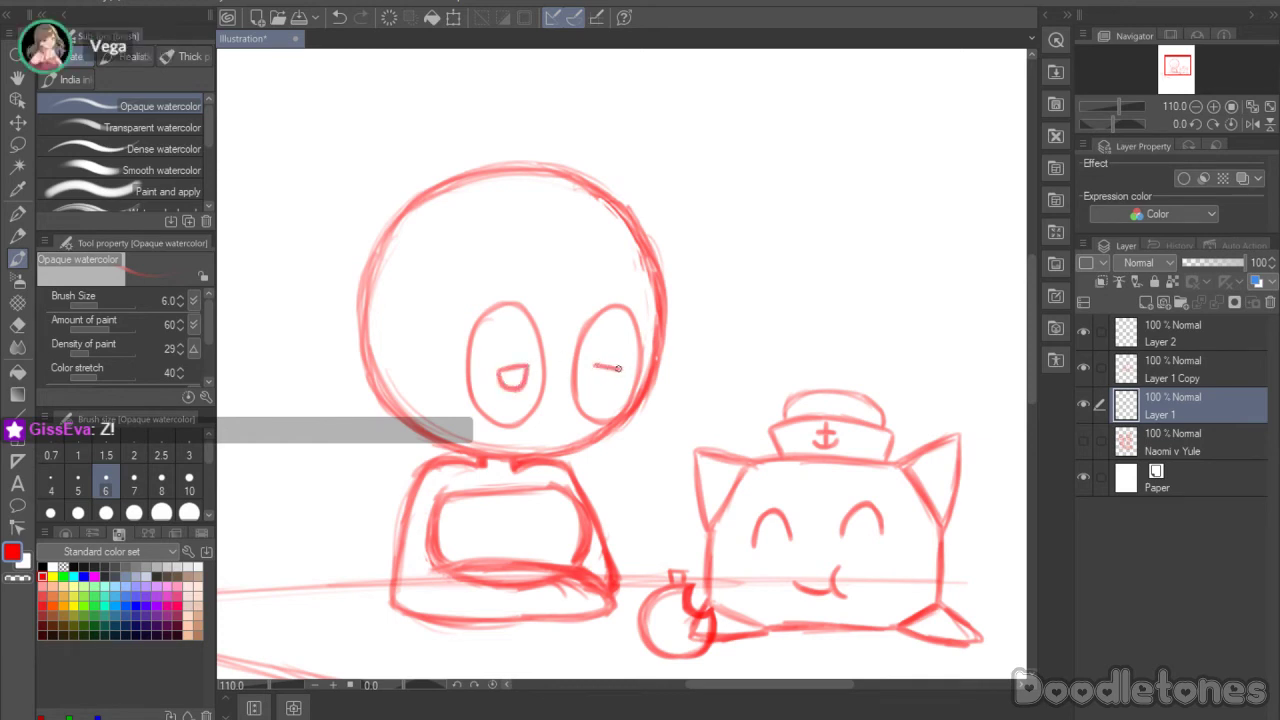
key(ctrl+z)
key(ctrl+z)
key(ctrl+z)
mouse_move(501, 369)
mouse_down()
mouse_move(532, 369)
mouse_move(502, 375)
mouse_up()
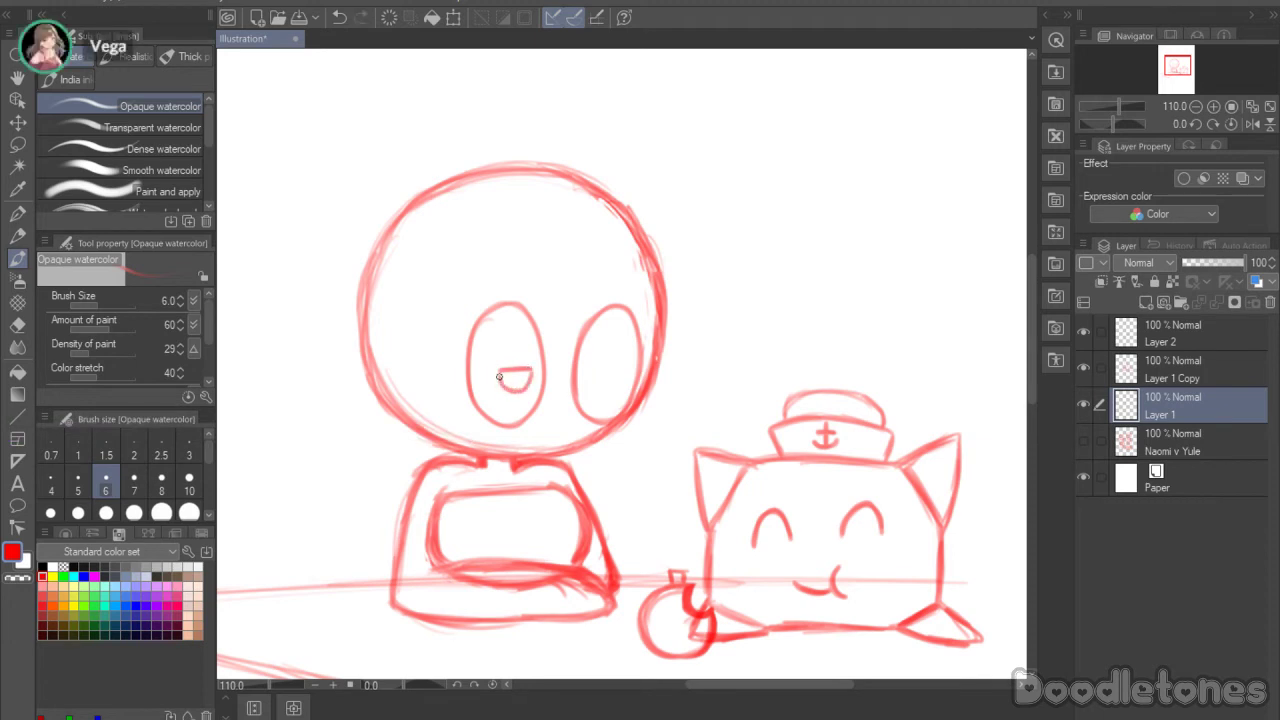
mouse_move(604, 371)
mouse_down()
mouse_move(626, 371)
mouse_move(601, 372)
mouse_move(620, 388)
mouse_move(629, 373)
mouse_up()
Step: Draw the glasses bridge between the lenses and two short curved mouth-corner strokes below it
drag(629, 373, 574, 397)
key(ctrl+z)
key(ctrl+z)
key(ctrl+z)
mouse_move(574, 397)
mouse_down()
mouse_move(549, 396)
mouse_move(571, 413)
mouse_move(563, 424)
mouse_up()
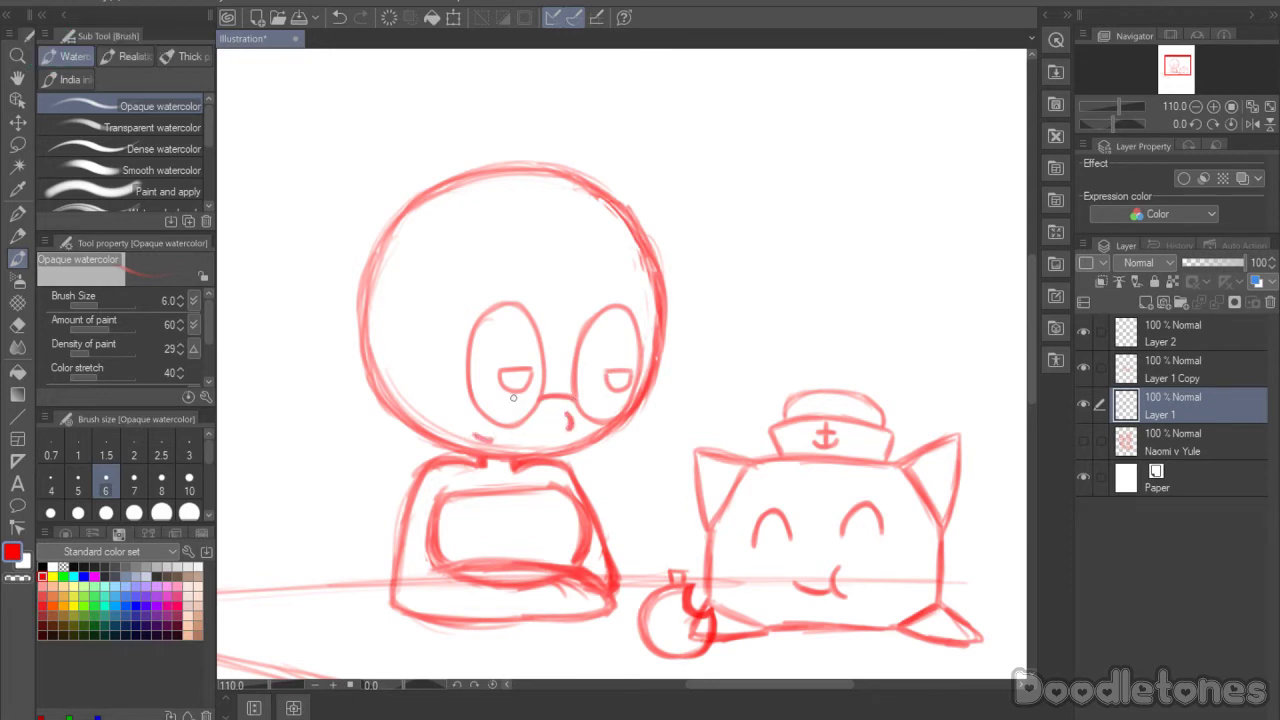
key(ctrl+z)
drag(479, 436, 495, 440)
Step: Draw a hair edge along the right side of the character's head, ending in a point beside the right lens
scroll(1028, 270, up, 2)
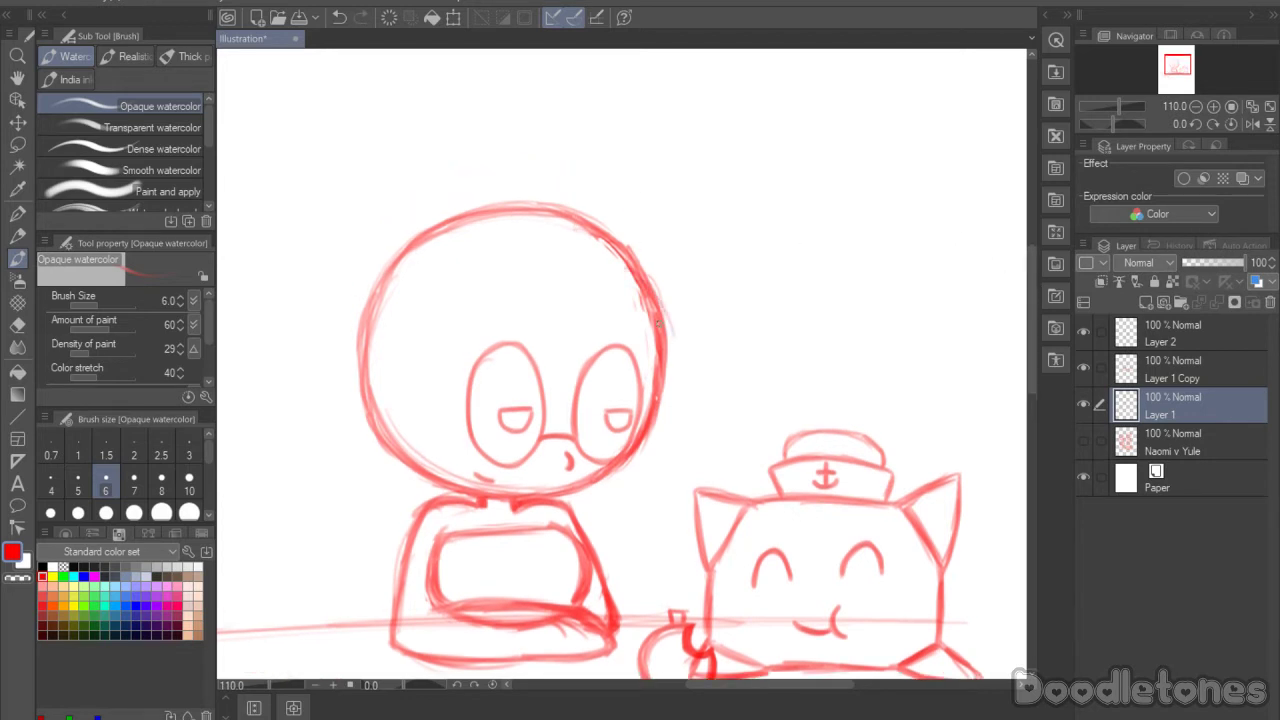
drag(625, 252, 673, 358)
drag(656, 300, 674, 380)
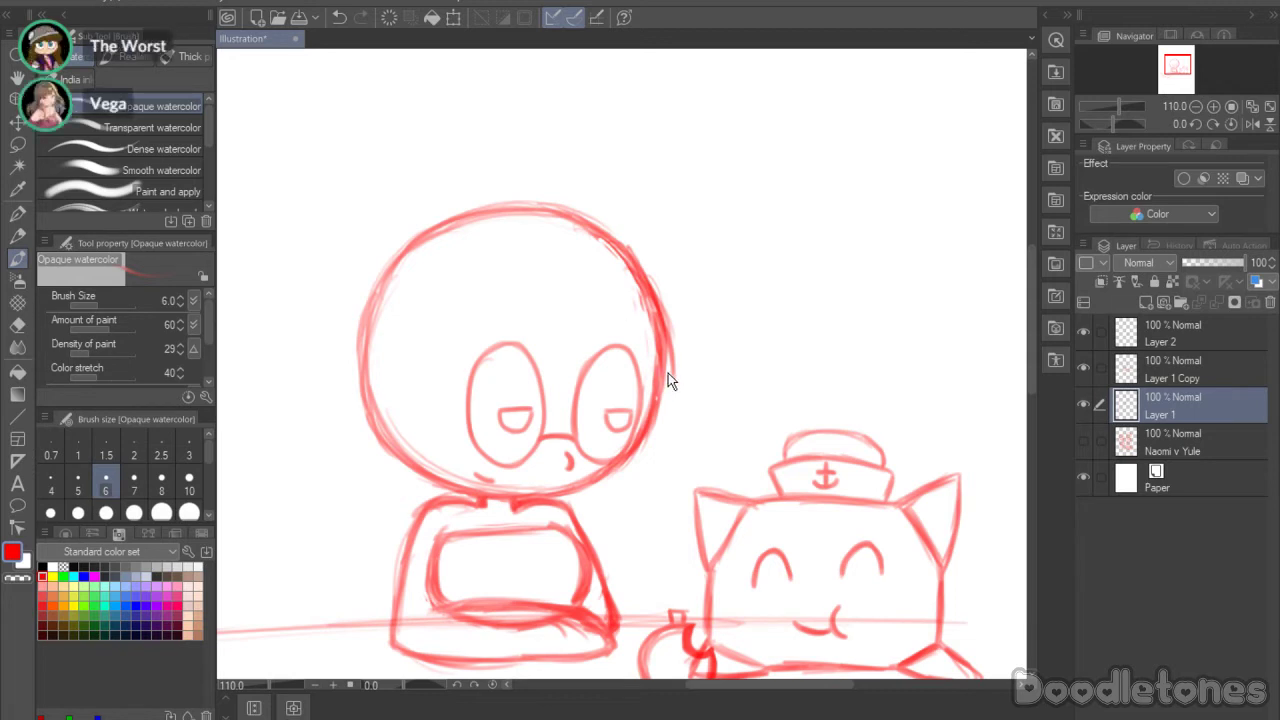
mouse_move(669, 372)
mouse_down()
mouse_move(672, 345)
mouse_move(666, 384)
mouse_up()
Step: Draw a jagged, pointed fringe across the character's forehead above the glasses
drag(620, 335, 662, 377)
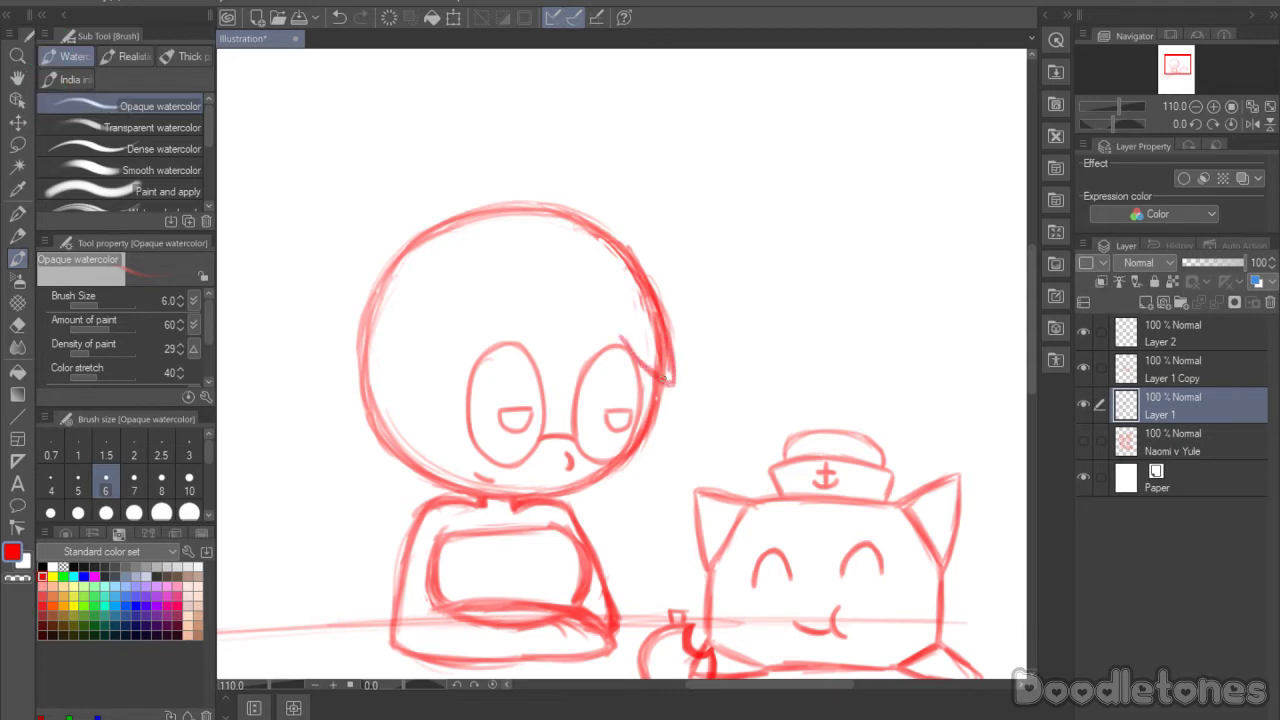
mouse_move(615, 334)
mouse_down()
mouse_move(546, 376)
mouse_move(540, 335)
mouse_move(538, 372)
mouse_up()
drag(532, 320, 538, 378)
drag(538, 378, 592, 362)
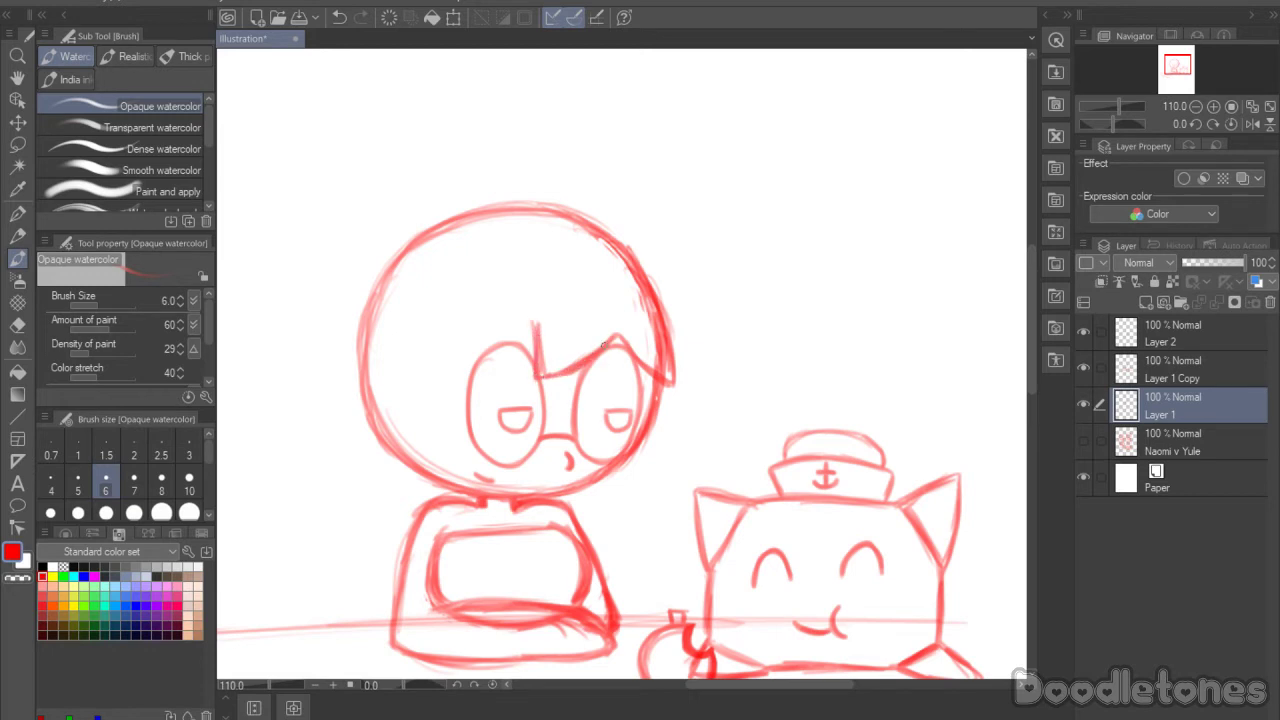
mouse_move(536, 322)
mouse_down()
mouse_move(450, 392)
mouse_move(443, 368)
mouse_move(447, 398)
mouse_move(505, 356)
mouse_move(455, 392)
mouse_move(540, 350)
mouse_move(556, 374)
mouse_move(604, 342)
mouse_up()
Step: Draw a long side lock on the left of the face, from the fringe to a pointed tip at the shoulder
scroll(1031, 305, down, 2)
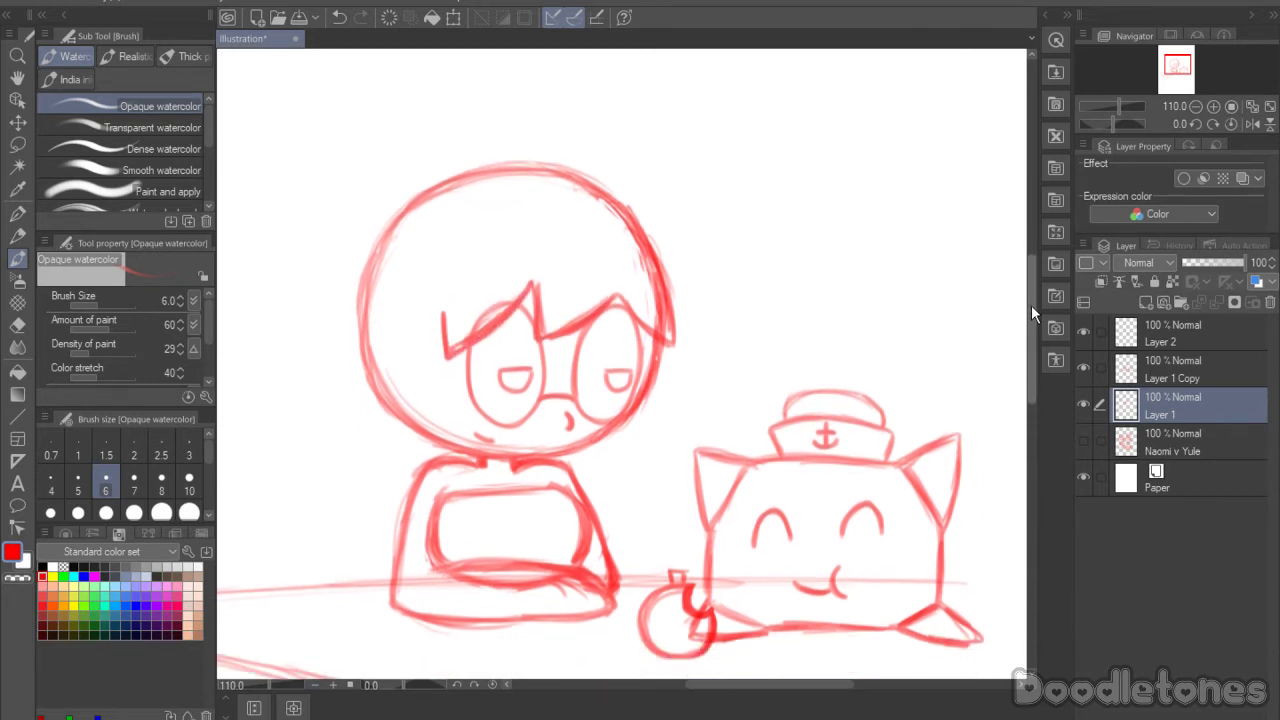
mouse_move(446, 313)
mouse_down()
mouse_move(436, 384)
mouse_move(438, 370)
mouse_move(437, 452)
mouse_up()
drag(438, 380, 437, 449)
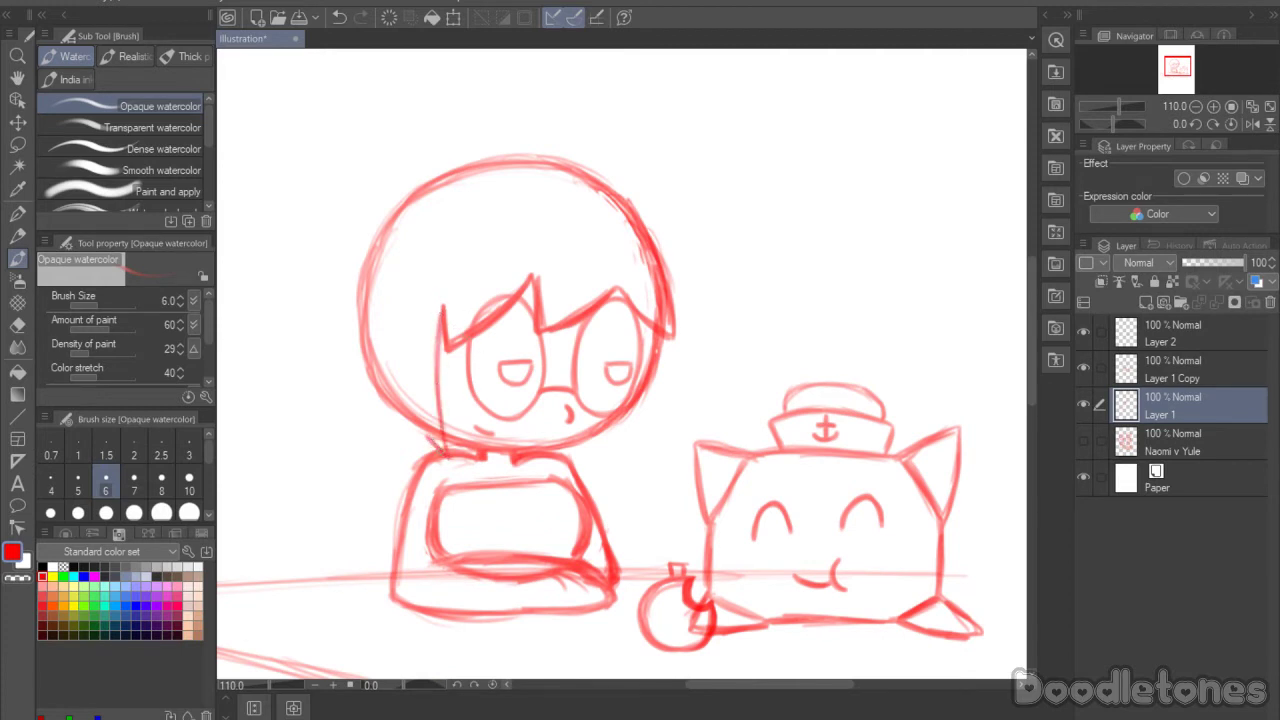
drag(440, 332, 438, 420)
drag(376, 383, 428, 478)
mouse_move(420, 434)
mouse_down()
mouse_move(427, 476)
mouse_move(382, 395)
mouse_move(392, 437)
mouse_move(374, 371)
mouse_move(420, 467)
mouse_up()
Step: Draw a shorter lock with jagged tips below the right side of the character's head
drag(650, 372, 630, 458)
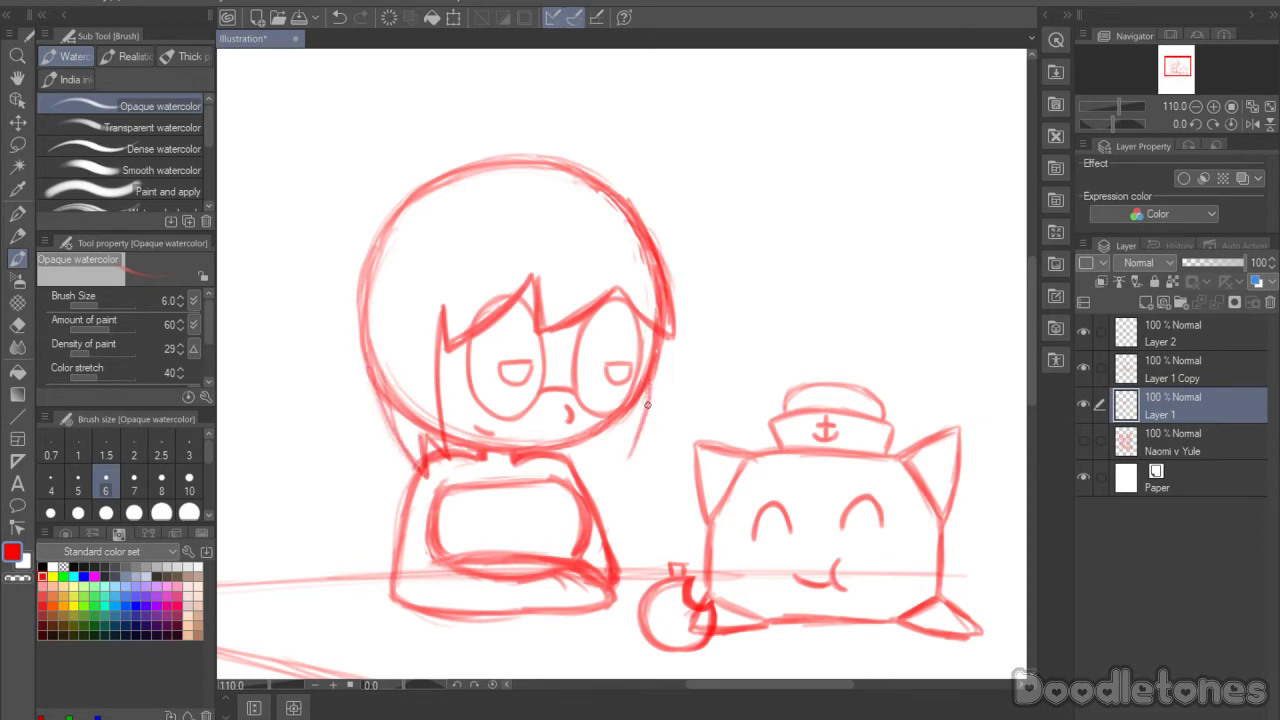
mouse_move(628, 414)
mouse_down()
mouse_move(618, 470)
mouse_move(601, 432)
mouse_move(616, 468)
mouse_up()
drag(658, 366, 643, 412)
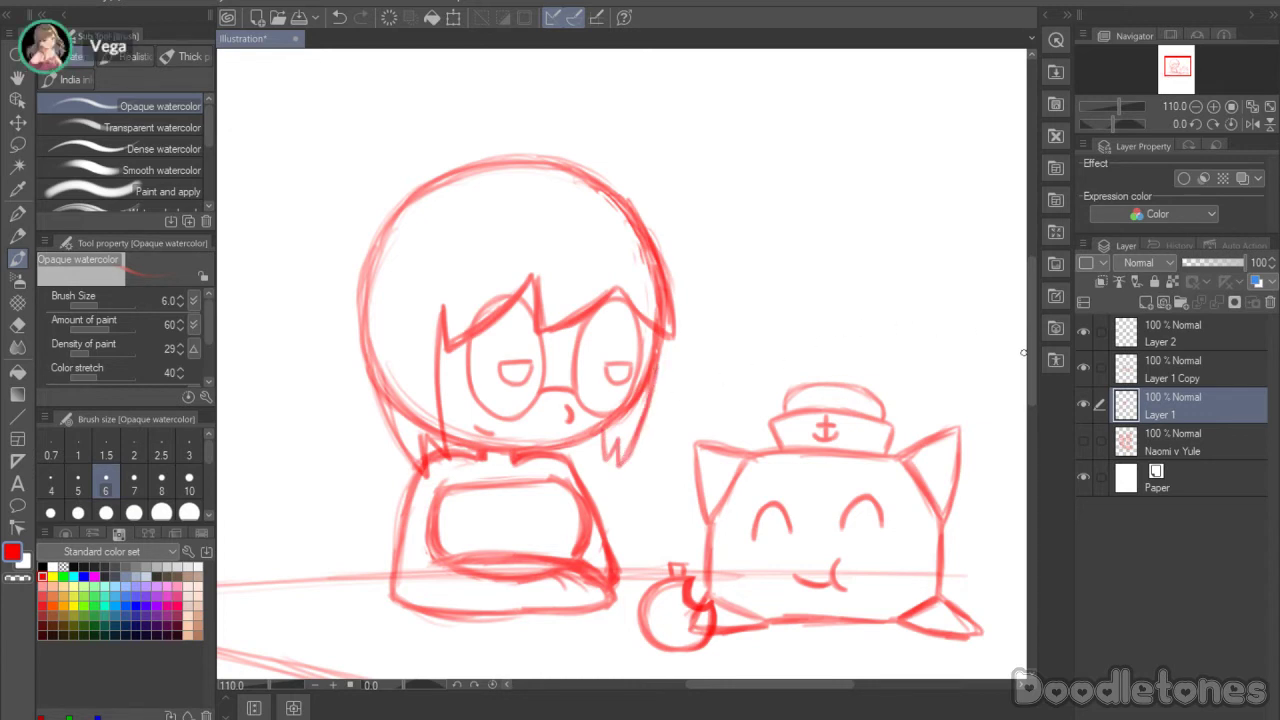
Step: Draw new, slightly narrower left and right edges inside the rounded box on the character's torso
scroll(1032, 345, up, 2)
scroll(1032, 340, down, 3)
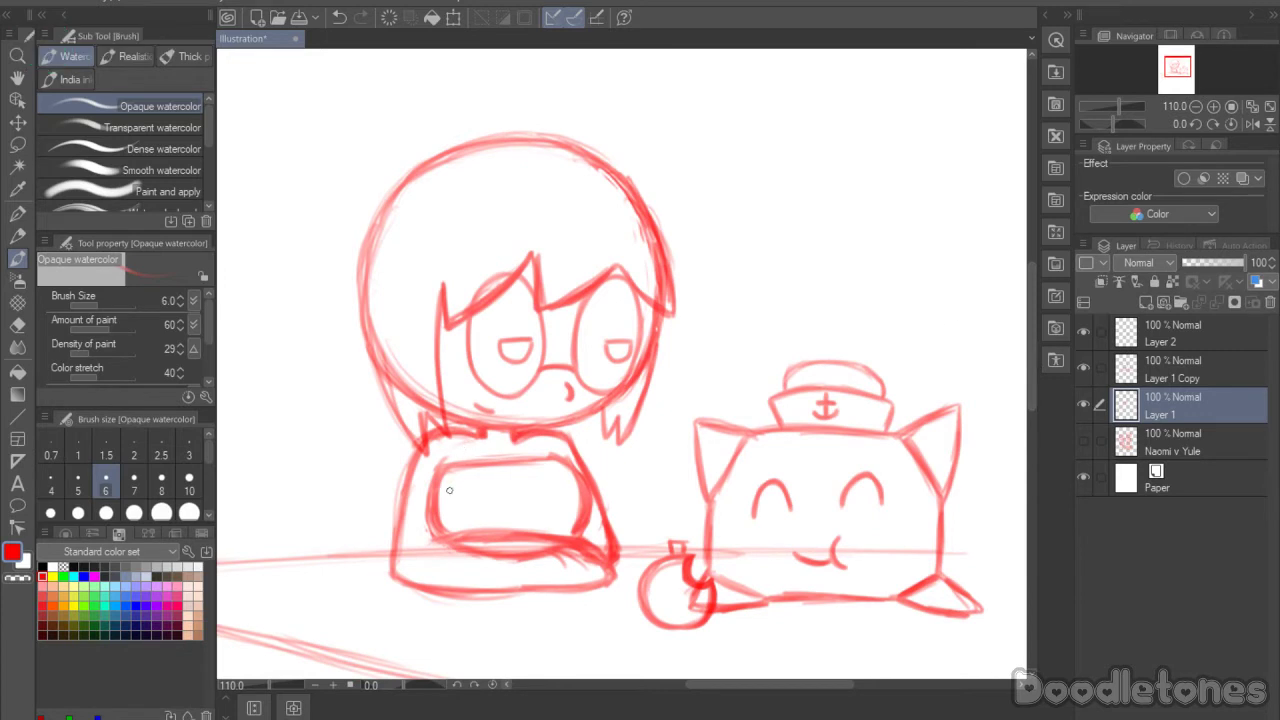
mouse_move(446, 466)
mouse_down()
mouse_move(440, 504)
mouse_move(447, 465)
mouse_move(446, 530)
mouse_move(449, 468)
mouse_move(462, 531)
mouse_up()
mouse_move(556, 460)
mouse_down()
mouse_move(576, 534)
mouse_move(575, 520)
mouse_up()
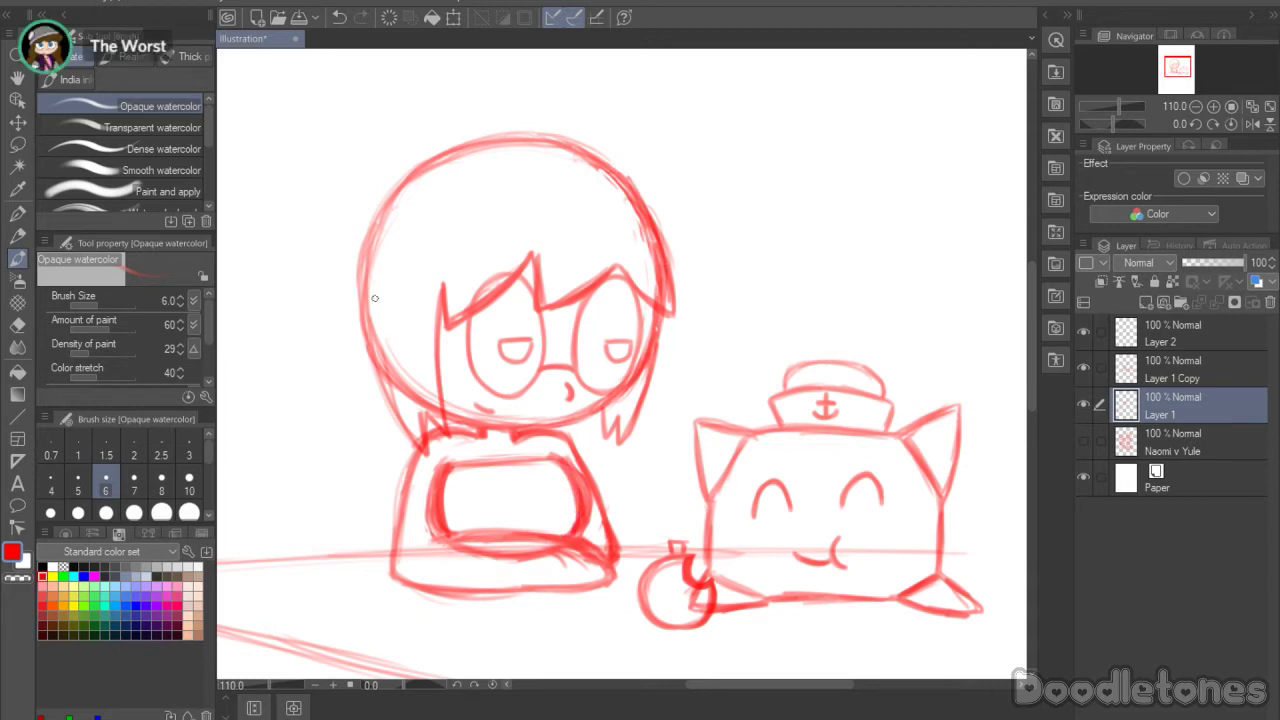
Step: Merge Layer 2 and Layer 1 Copy down into Layer 1
click(1162, 338)
click(1218, 301)
click(1217, 303)
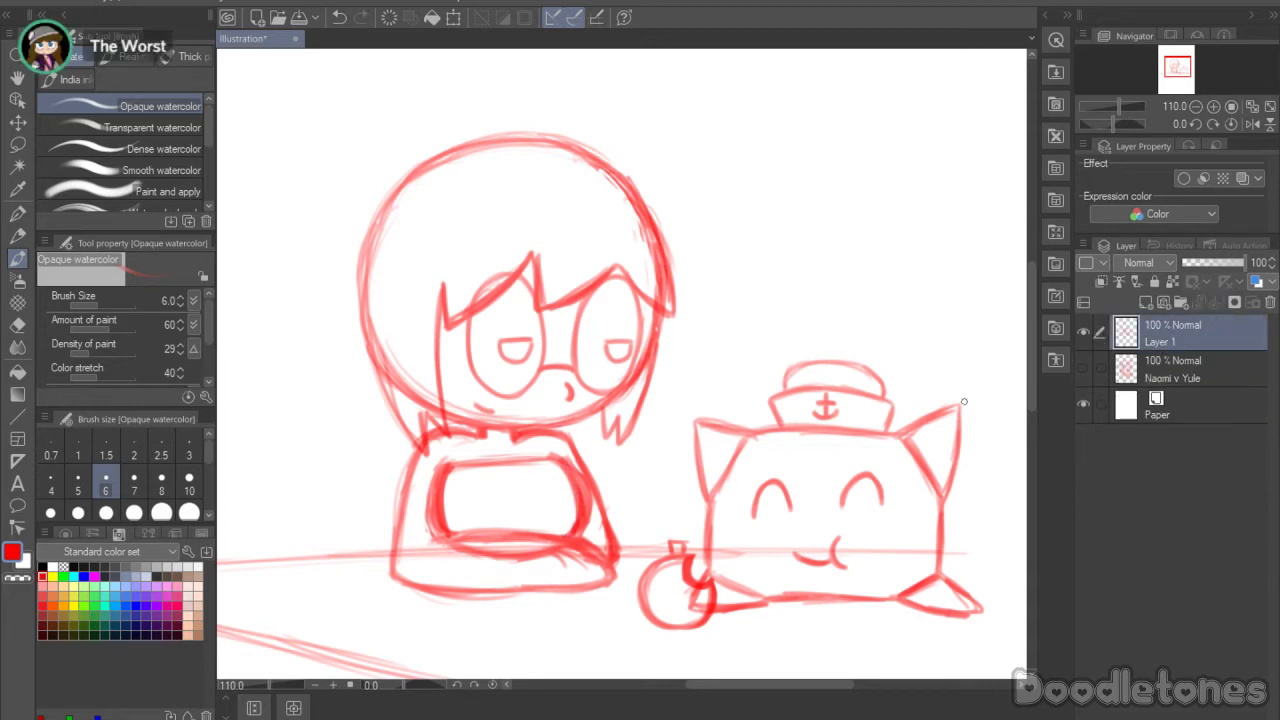
Step: Erase the outer side edges of the rounded box on the torso with the Hard eraser
click(18, 324)
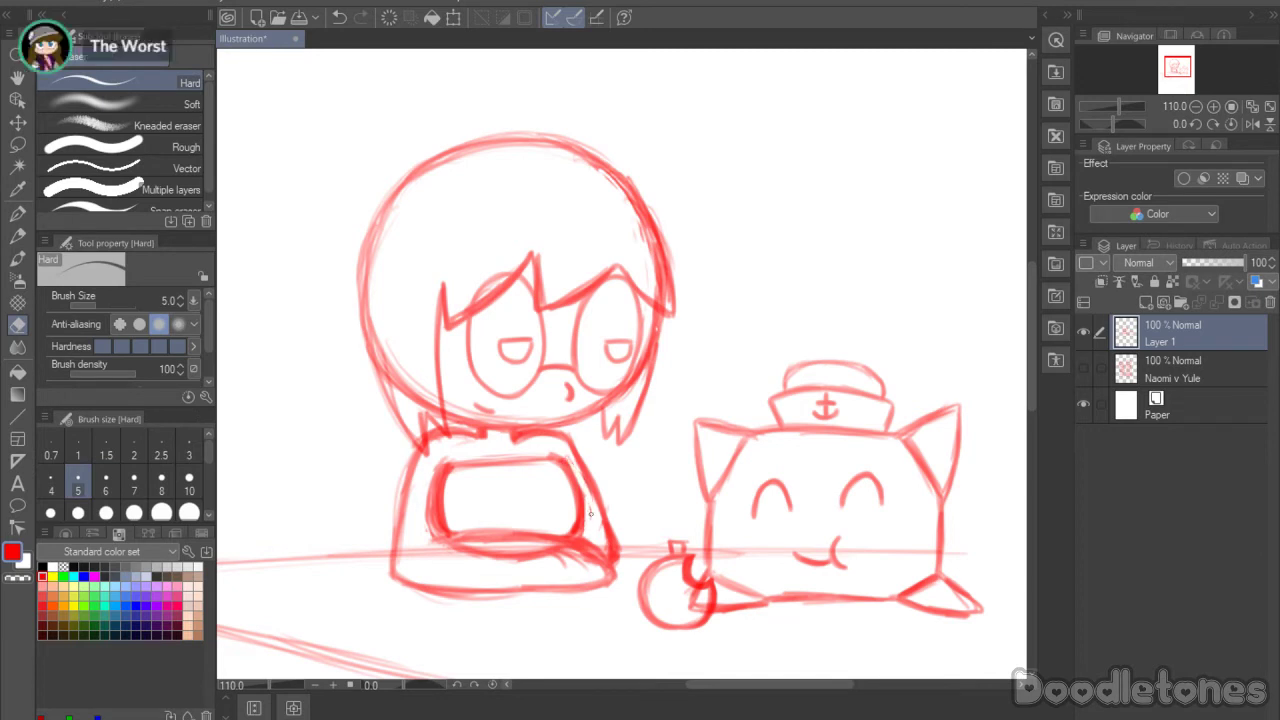
drag(577, 536, 572, 466)
mouse_move(442, 458)
mouse_down()
mouse_move(431, 532)
mouse_move(434, 476)
mouse_move(437, 532)
mouse_up()
Step: Draw a V-shaped collar with a small round button using Opaque watercolor, and add short arms to the glasses
key(b)
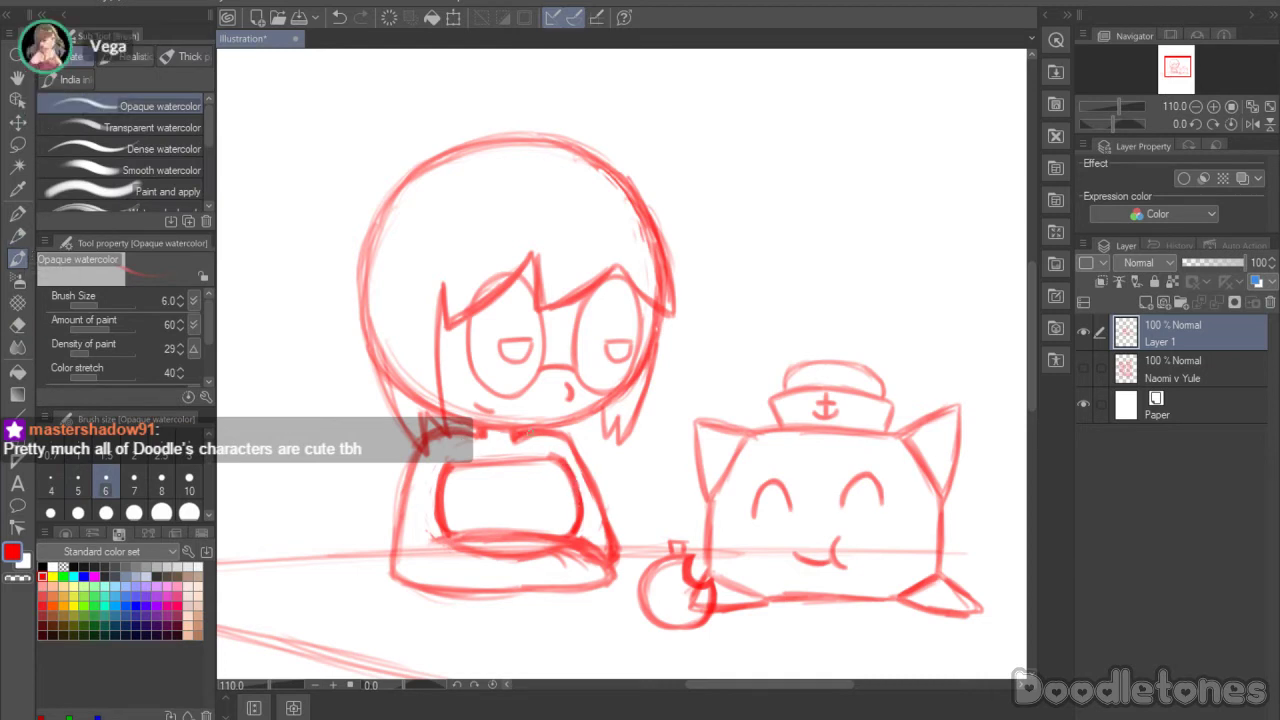
drag(464, 440, 506, 505)
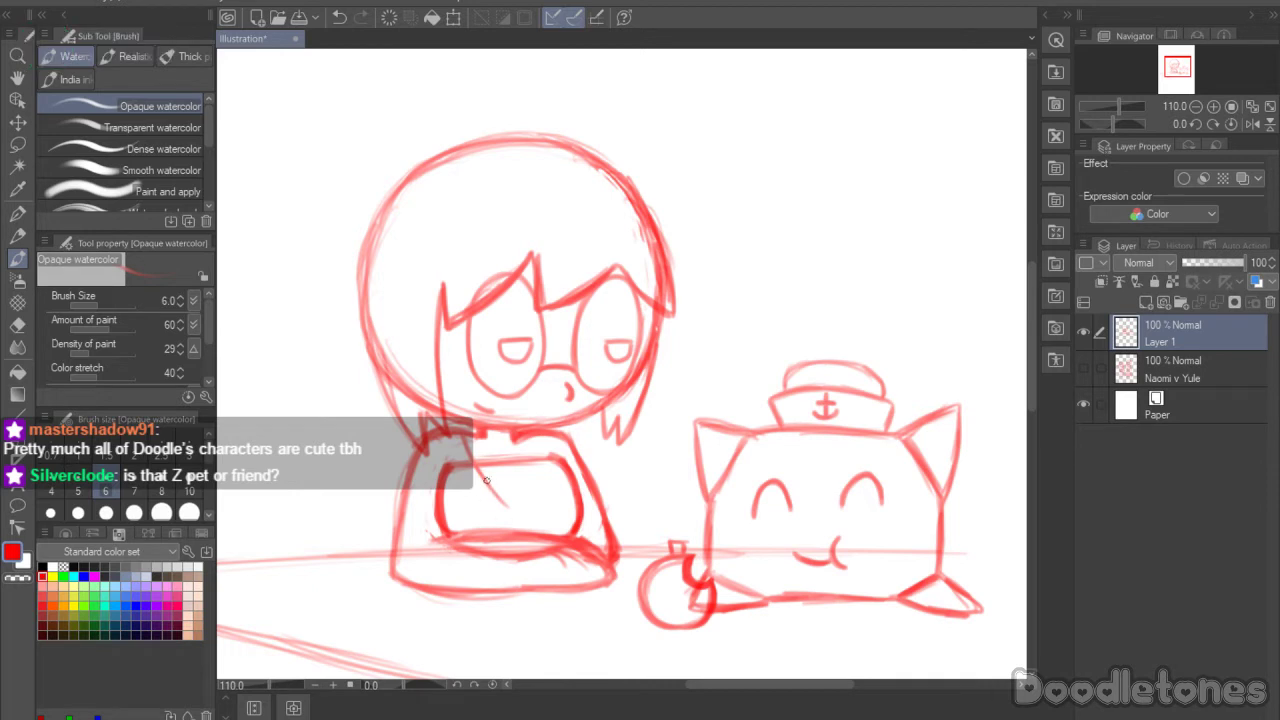
mouse_move(524, 456)
mouse_down()
mouse_move(509, 505)
mouse_move(517, 482)
mouse_up()
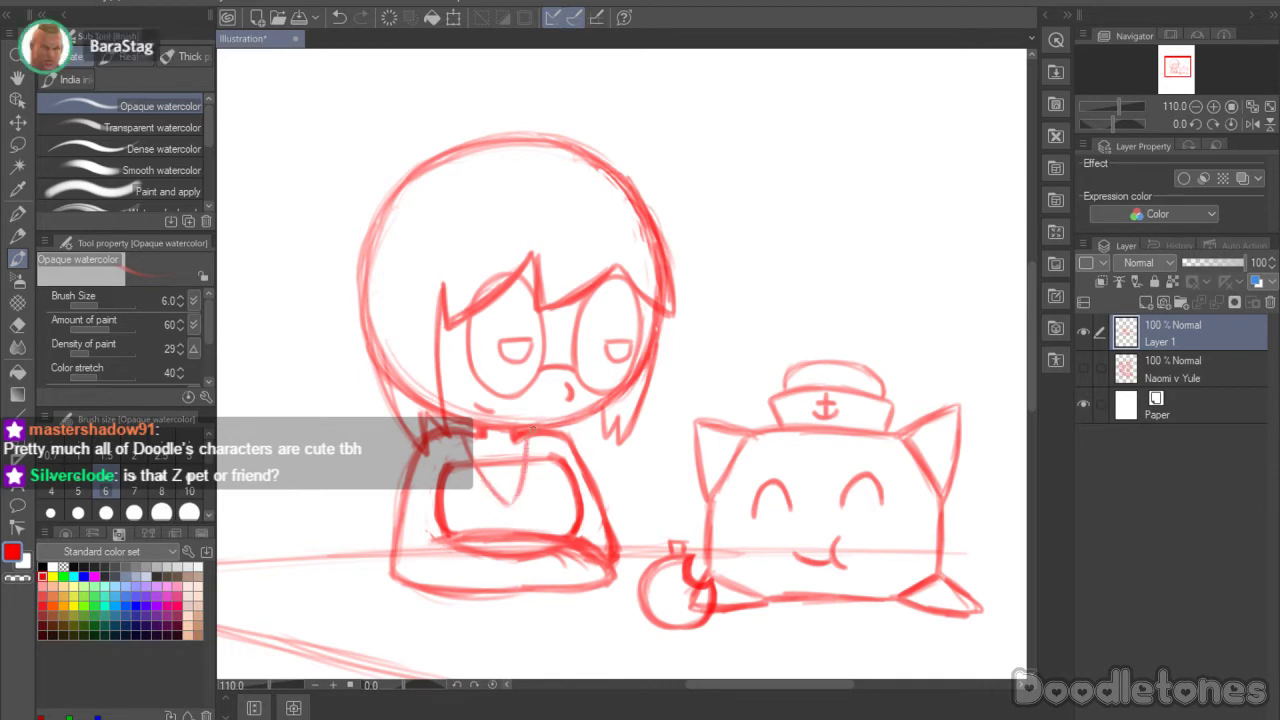
mouse_move(531, 434)
mouse_down()
mouse_move(507, 505)
mouse_move(501, 440)
mouse_move(487, 472)
mouse_move(506, 462)
mouse_move(481, 464)
mouse_move(522, 461)
mouse_move(479, 462)
mouse_move(516, 464)
mouse_move(465, 438)
mouse_move(516, 515)
mouse_move(479, 477)
mouse_move(508, 505)
mouse_up()
mouse_move(442, 440)
mouse_down()
mouse_move(497, 497)
mouse_move(440, 437)
mouse_move(498, 500)
mouse_move(519, 501)
mouse_move(541, 452)
mouse_up()
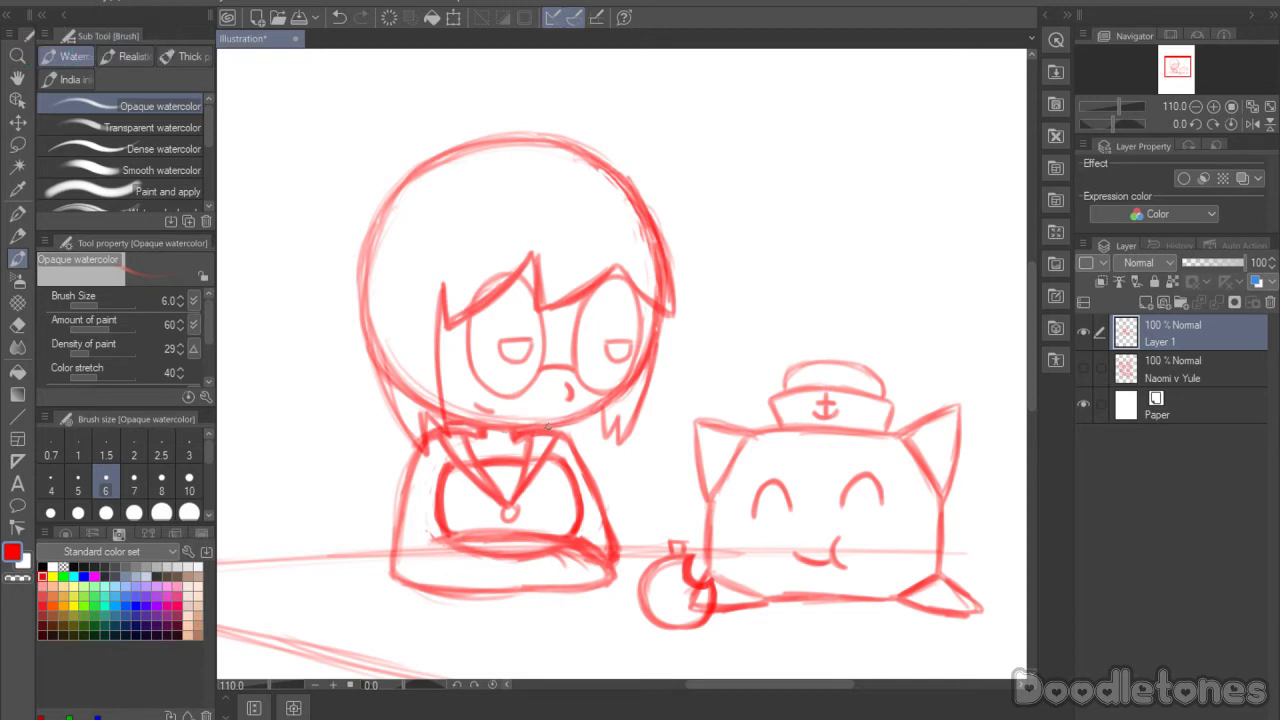
drag(550, 426, 557, 433)
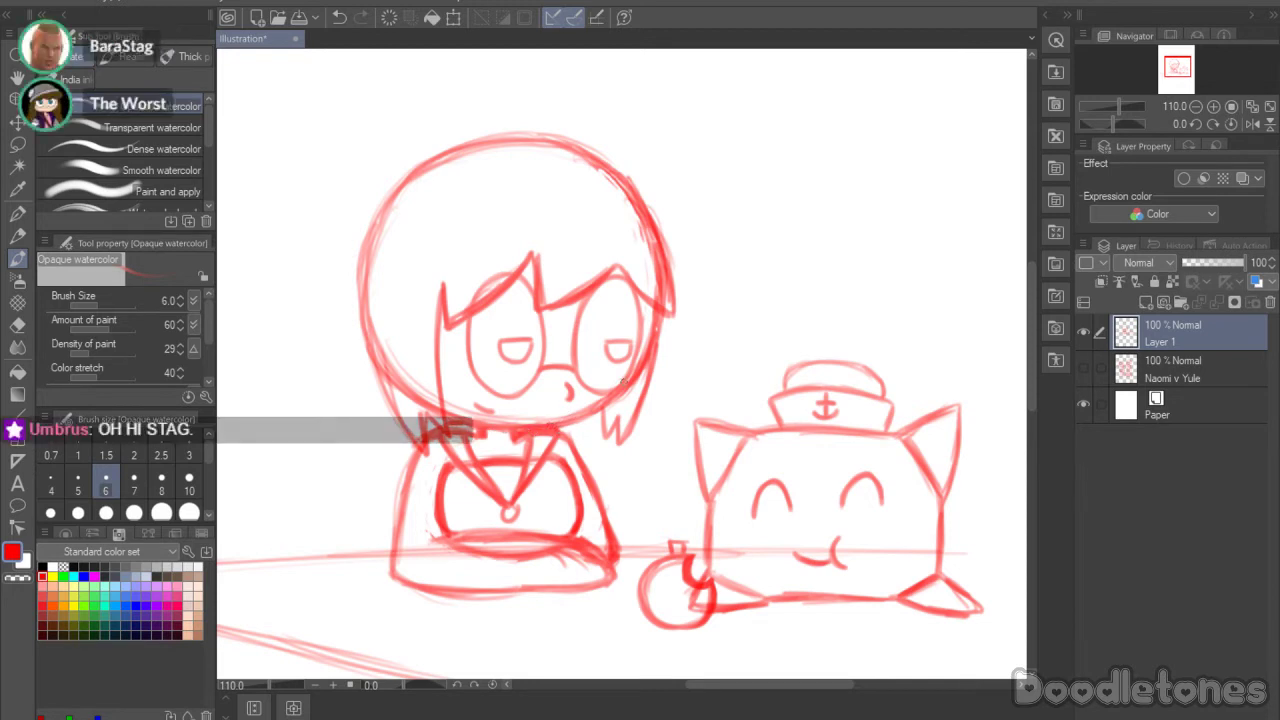
drag(440, 362, 474, 352)
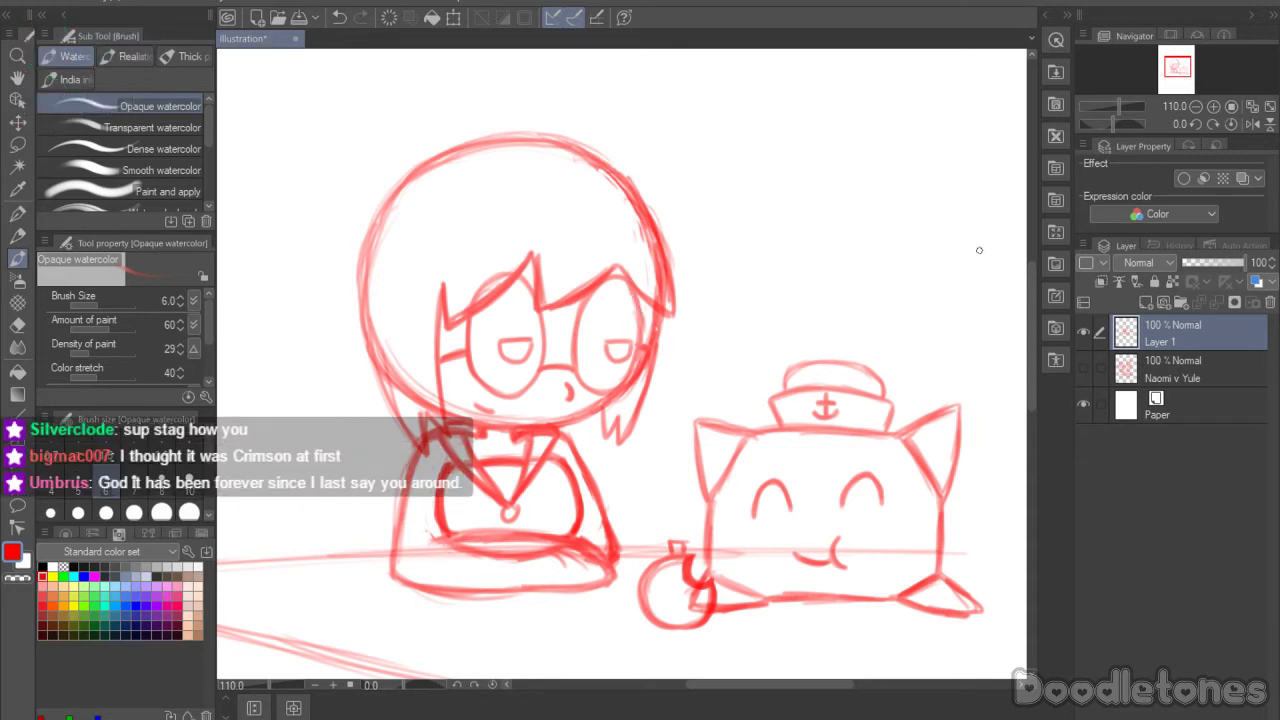
Step: Draw the outer arc of a large ponytail from the top of the head down its left side
scroll(1029, 281, up, 5)
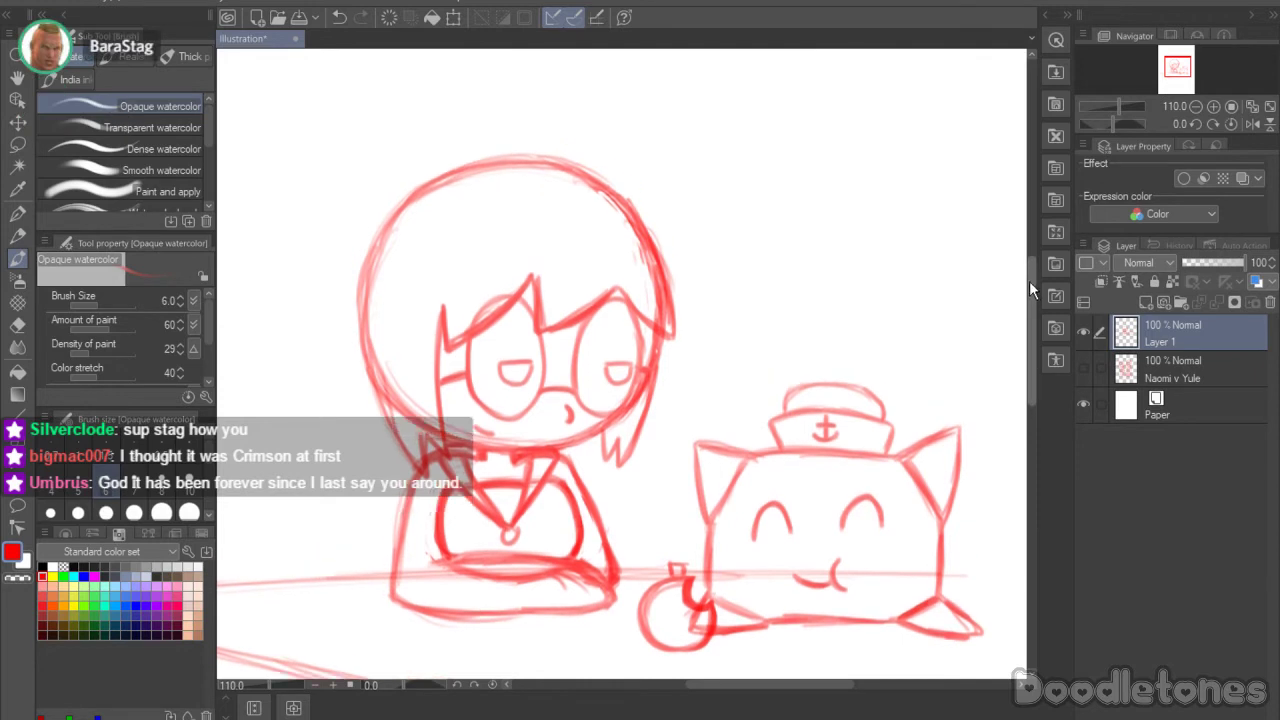
drag(491, 240, 401, 204)
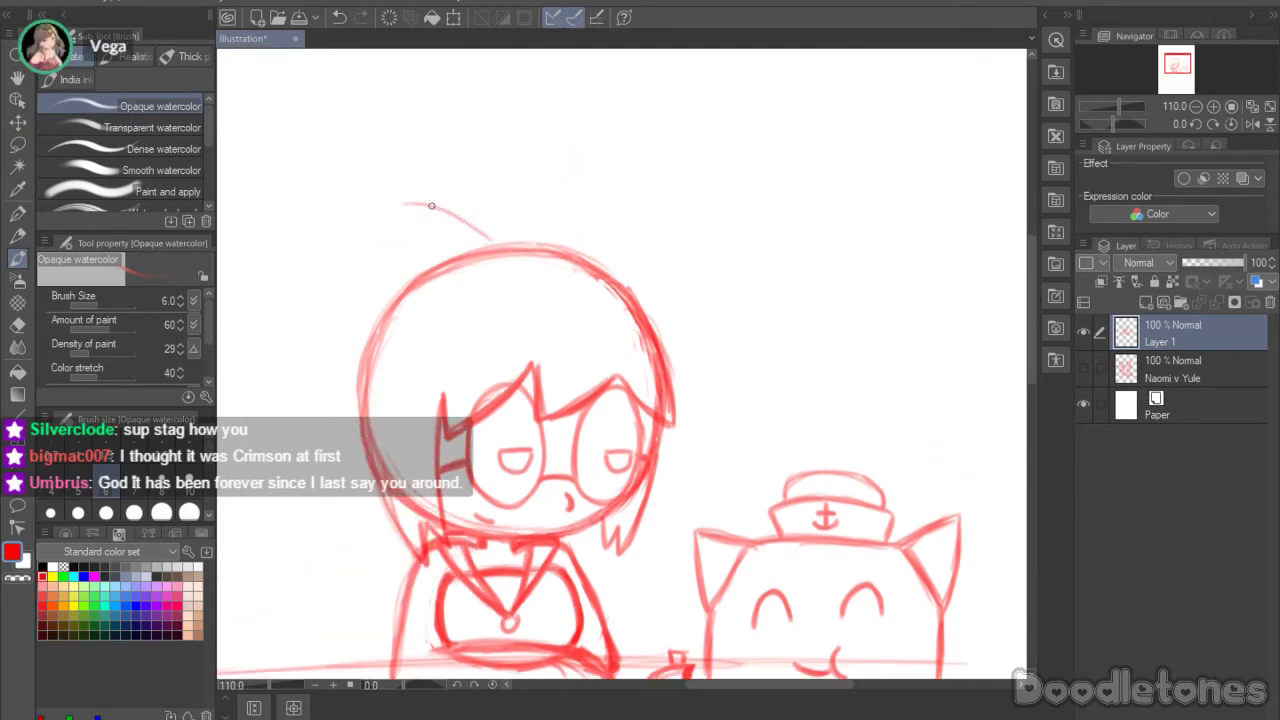
mouse_move(491, 235)
mouse_down()
mouse_move(402, 193)
mouse_move(431, 195)
mouse_move(358, 208)
mouse_up()
mouse_move(364, 206)
mouse_down()
mouse_move(484, 227)
mouse_move(342, 236)
mouse_move(288, 304)
mouse_up()
drag(348, 216, 291, 350)
drag(308, 270, 296, 410)
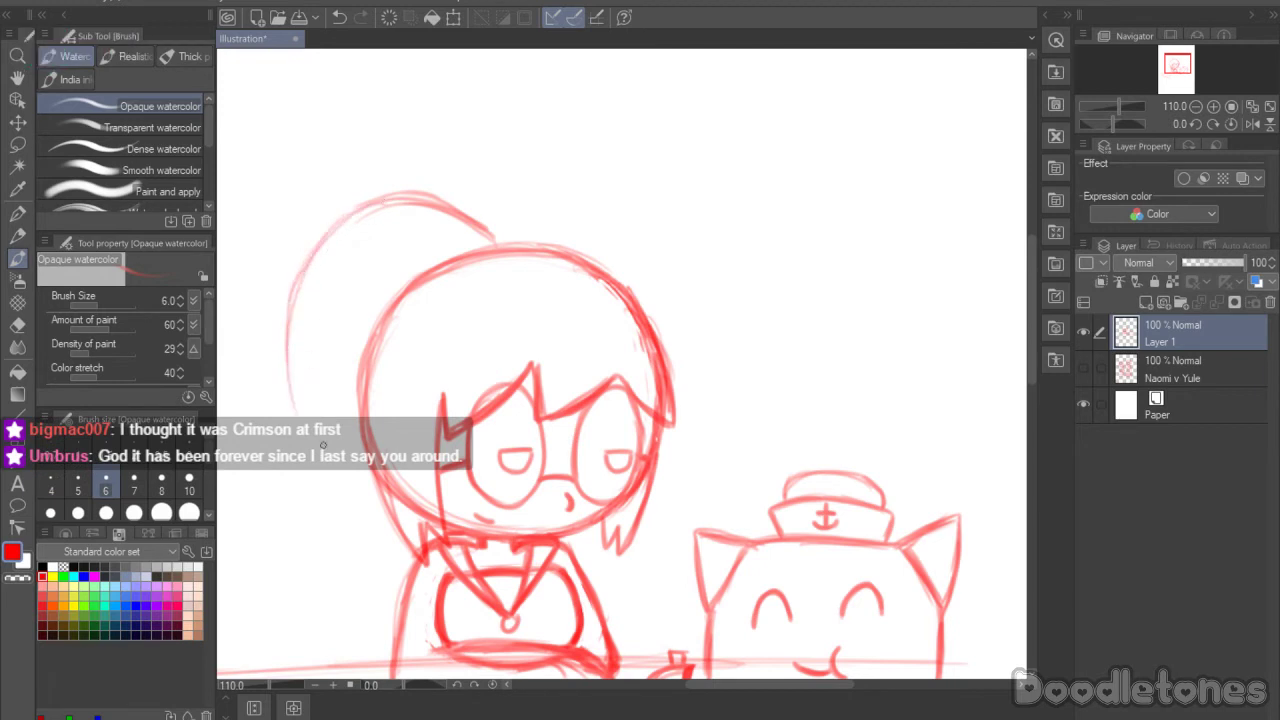
Step: Strengthen the ponytail's outer arc and extend it down to about mouth level
drag(717, 685, 702, 685)
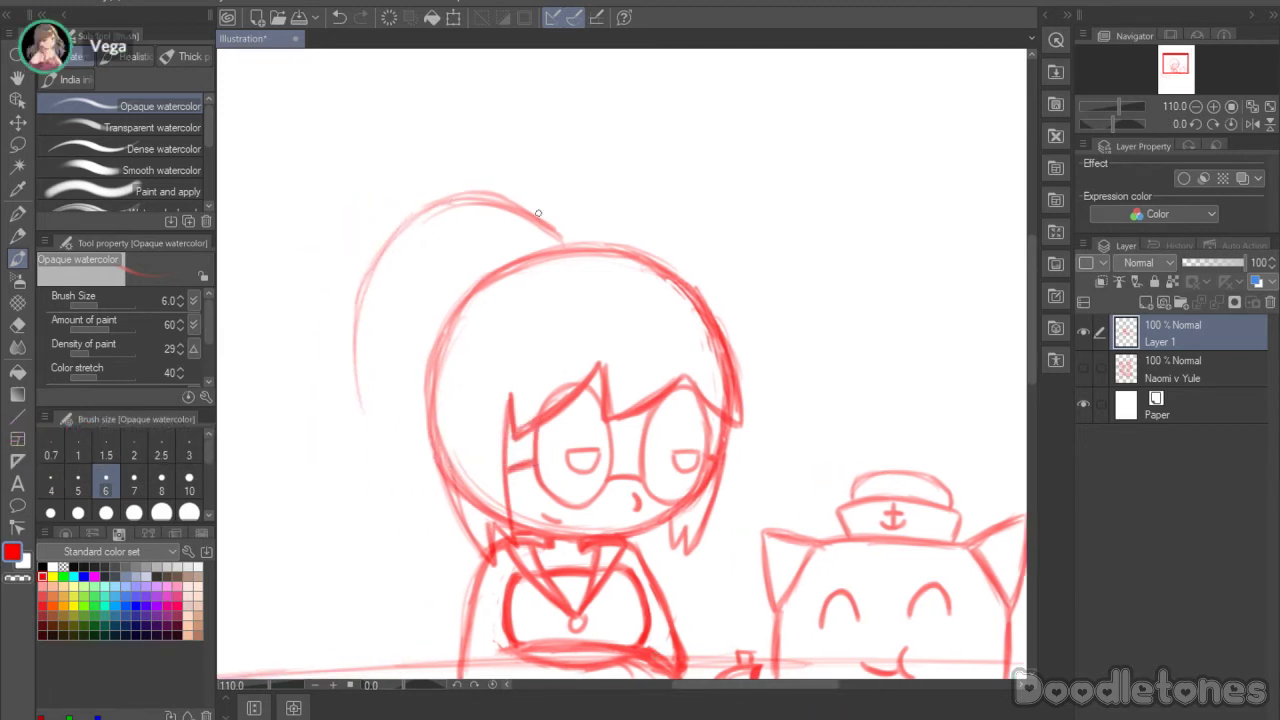
drag(558, 245, 489, 202)
mouse_move(554, 228)
mouse_down()
mouse_move(517, 210)
mouse_move(398, 226)
mouse_up()
mouse_move(462, 193)
mouse_down()
mouse_move(352, 333)
mouse_move(382, 331)
mouse_move(363, 324)
mouse_move(378, 403)
mouse_move(384, 383)
mouse_move(367, 359)
mouse_move(362, 429)
mouse_up()
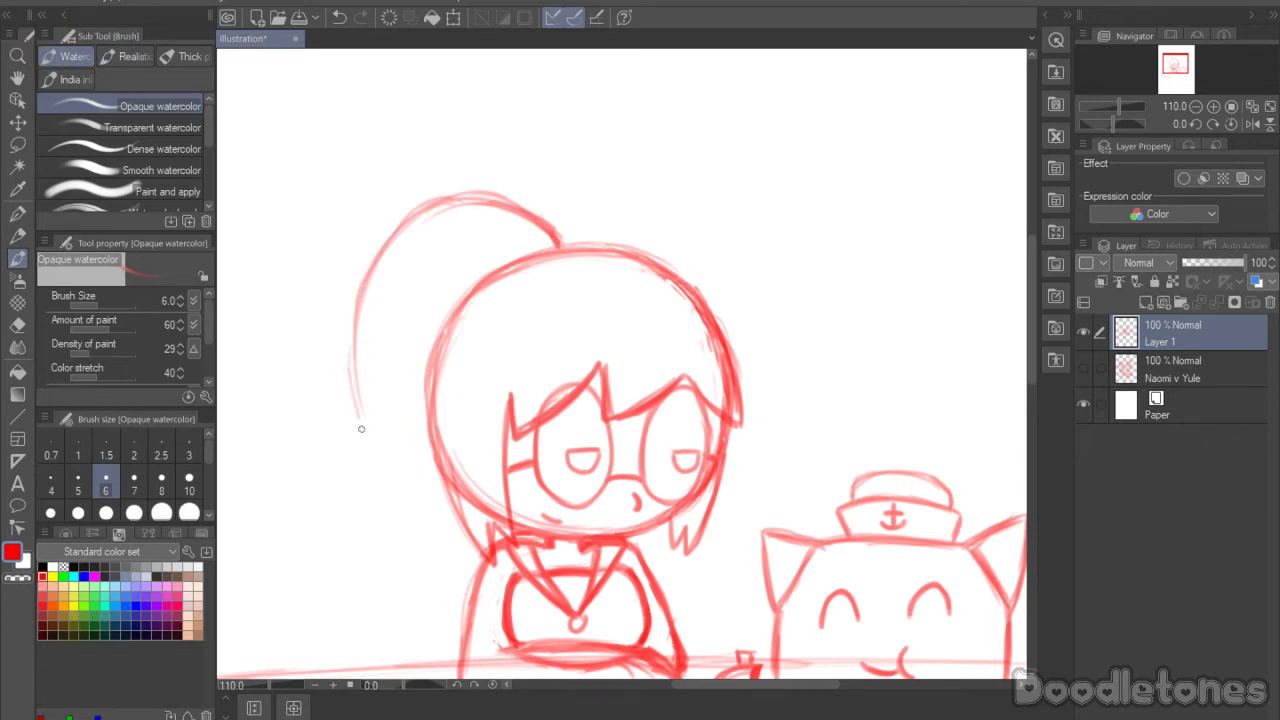
drag(357, 359, 381, 457)
drag(359, 393, 387, 476)
mouse_move(352, 323)
mouse_down()
mouse_move(386, 474)
mouse_move(357, 413)
mouse_move(349, 338)
mouse_up()
drag(400, 489, 465, 555)
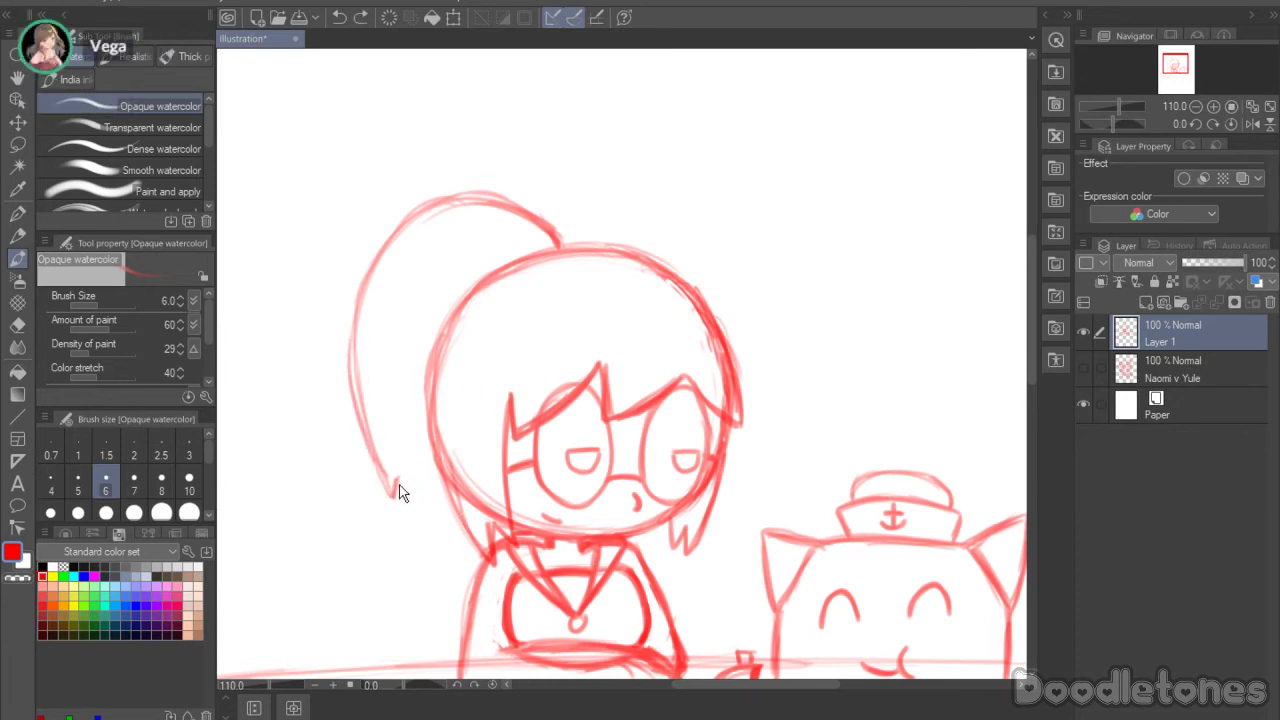
Step: Finish the ponytail's lower end with jagged, pointed tips near the shoulder and reinforce its outer line
mouse_move(394, 476)
mouse_down()
mouse_move(426, 550)
mouse_move(414, 528)
mouse_up()
mouse_move(408, 516)
mouse_down()
mouse_move(444, 572)
mouse_move(461, 572)
mouse_move(468, 536)
mouse_up()
drag(461, 584, 400, 494)
drag(363, 418, 391, 495)
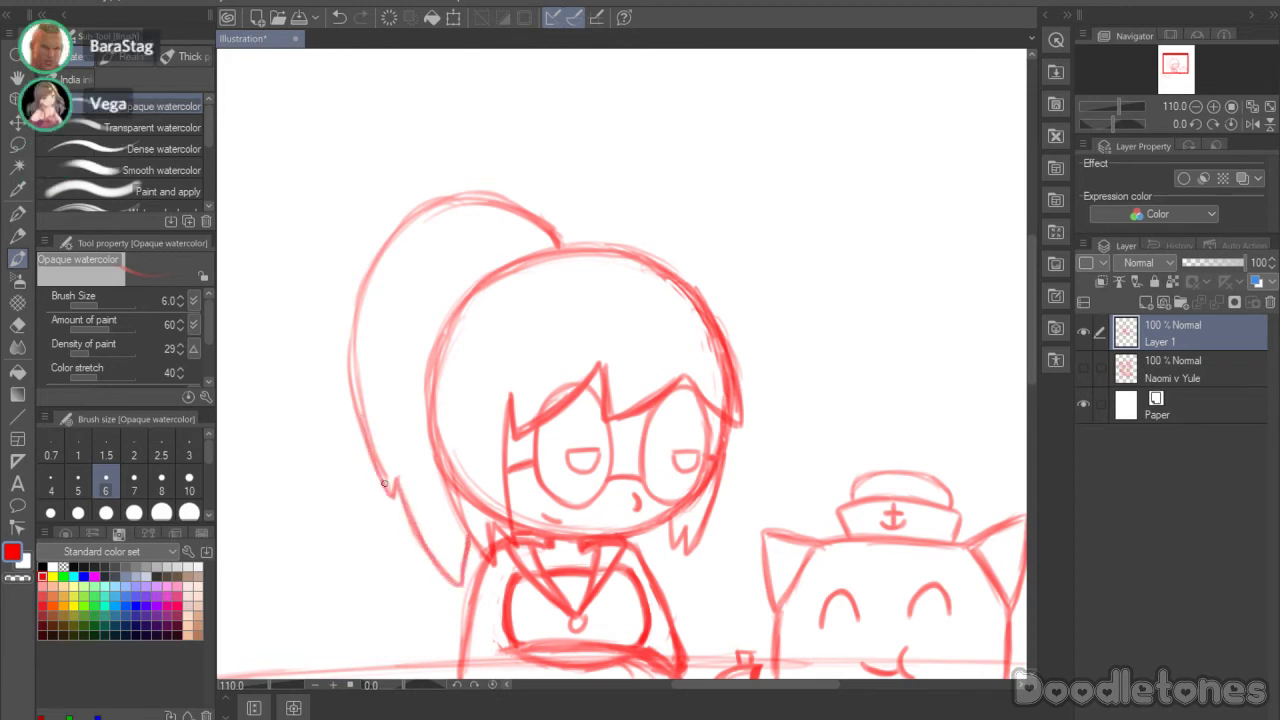
drag(370, 444, 389, 487)
mouse_move(364, 418)
mouse_down()
mouse_move(355, 394)
mouse_move(399, 236)
mouse_up()
mouse_move(366, 294)
mouse_down()
mouse_move(438, 210)
mouse_move(550, 246)
mouse_up()
Step: Lasso the whole ponytail and move it slightly down and to the left against the head, leaving it deselected
click(20, 140)
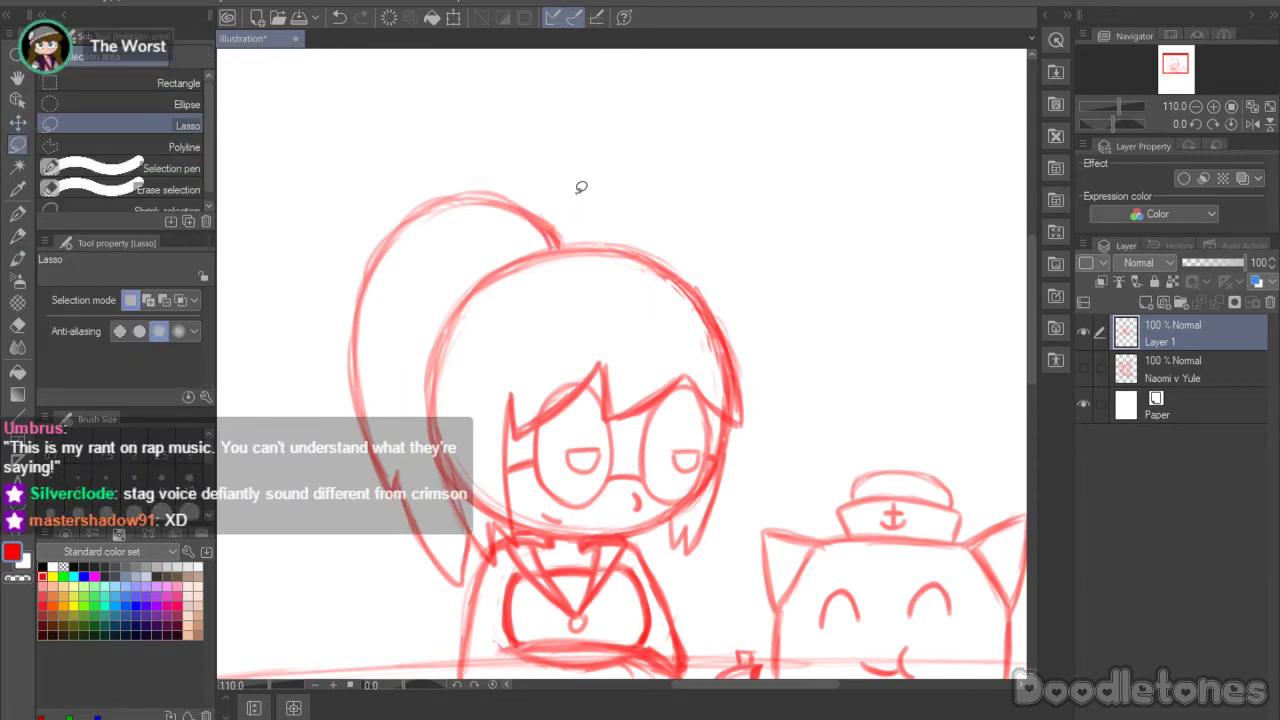
mouse_move(577, 193)
mouse_down()
mouse_move(505, 322)
mouse_move(478, 566)
mouse_move(487, 463)
mouse_up()
click(691, 186)
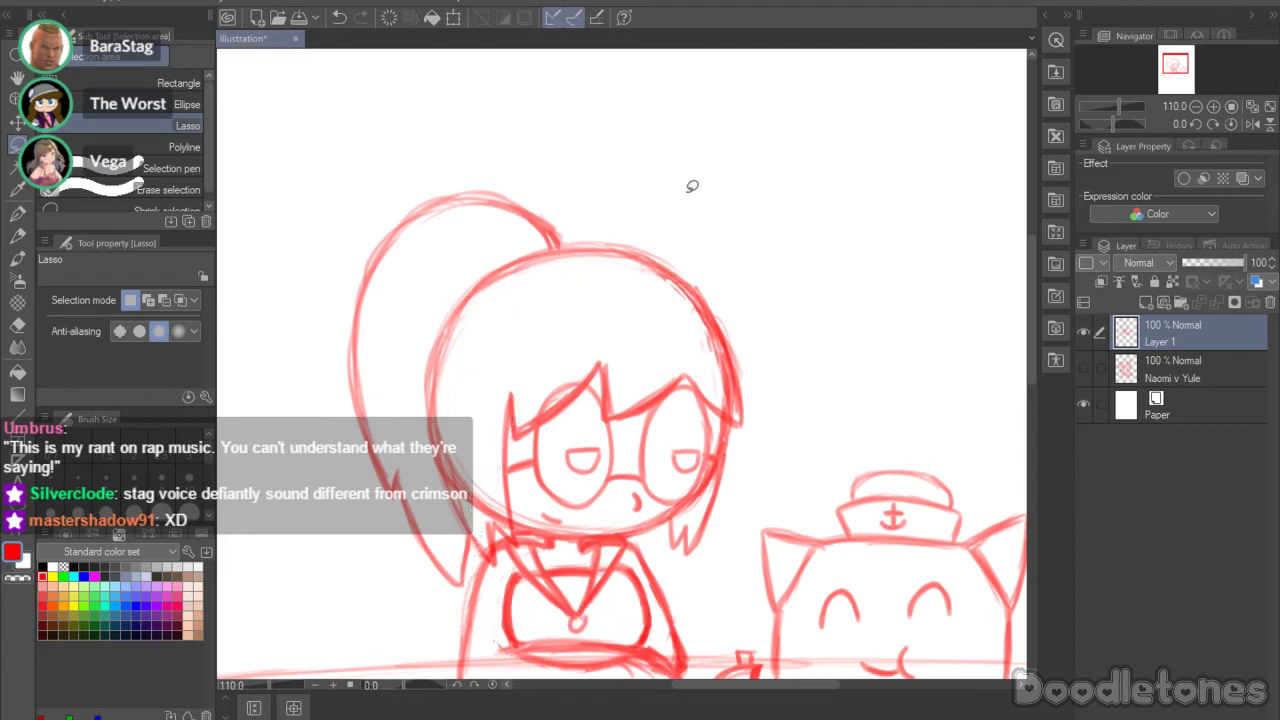
mouse_move(466, 530)
mouse_down()
mouse_move(475, 560)
mouse_move(357, 526)
mouse_move(557, 187)
mouse_move(562, 240)
mouse_move(400, 355)
mouse_move(458, 525)
mouse_up()
click(527, 624)
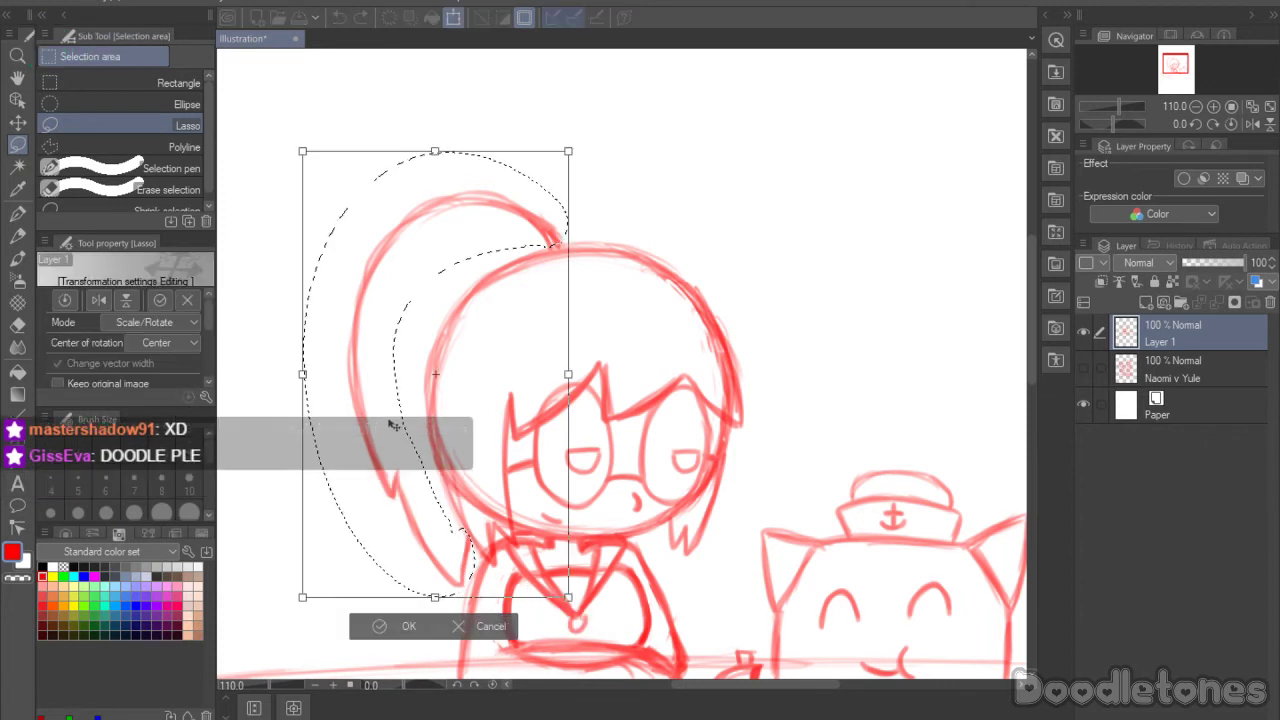
drag(398, 415, 390, 442)
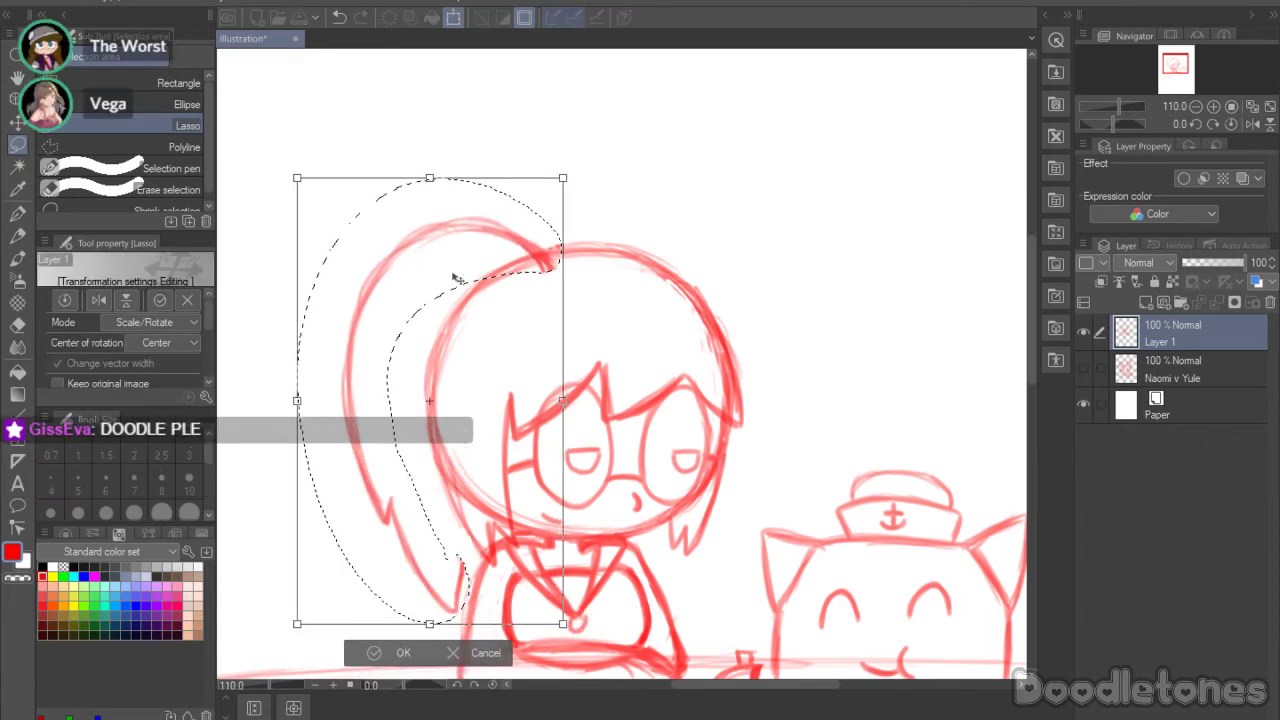
drag(466, 248, 461, 251)
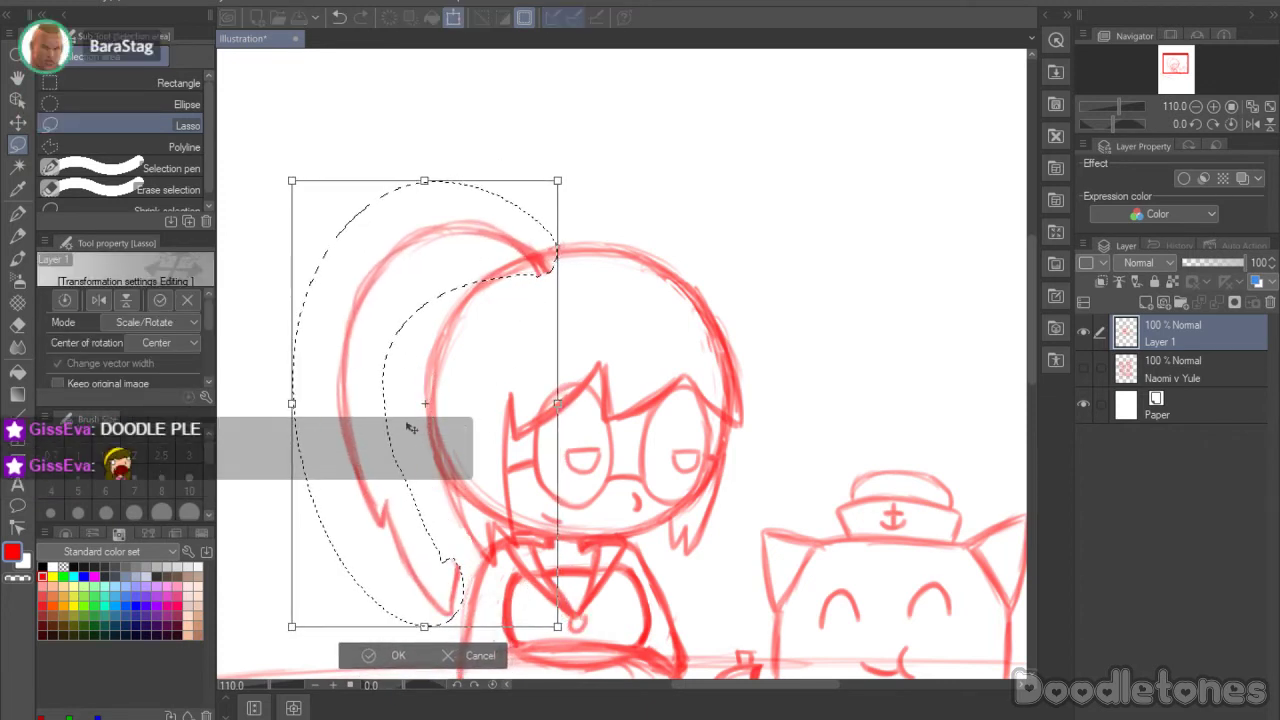
drag(410, 293, 412, 296)
click(373, 657)
key(ctrl+d)
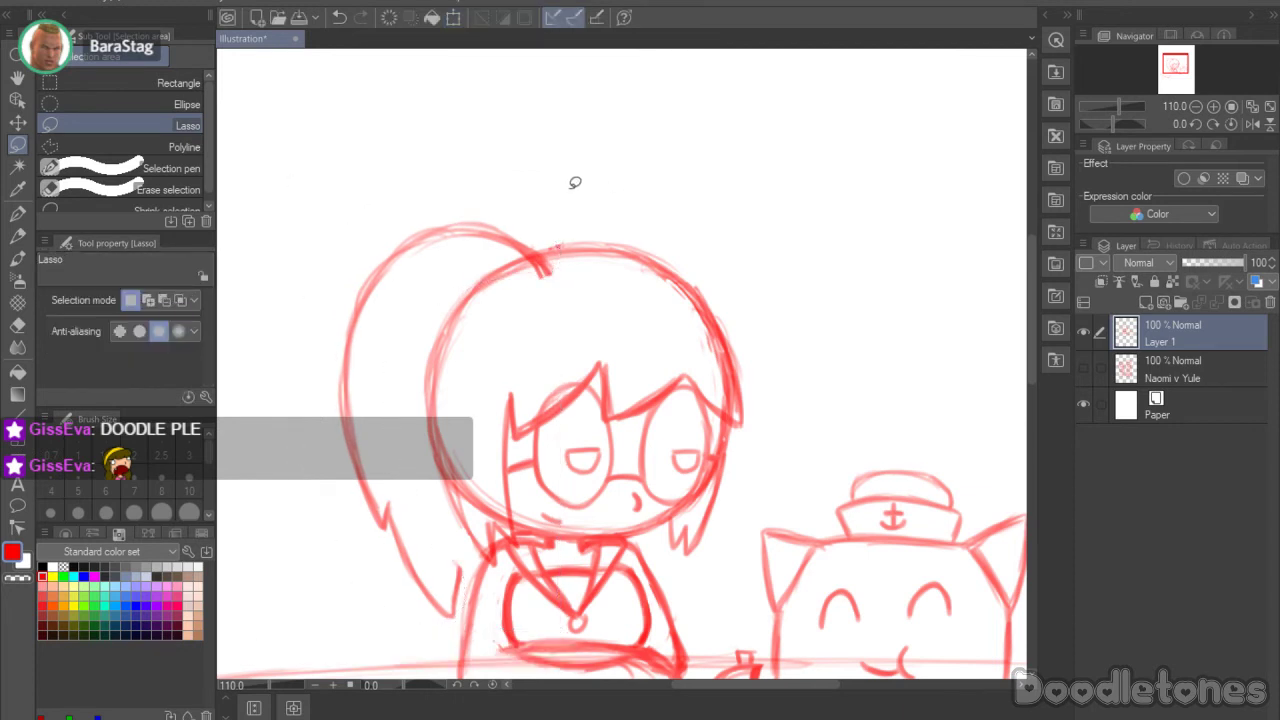
Step: Erase the ponytail's root where it overlaps the head outline, and redraw its pointed lower tip with Opaque watercolor
key(e)
mouse_move(537, 270)
mouse_down()
mouse_move(606, 254)
mouse_move(508, 275)
mouse_up()
key(b)
drag(466, 530, 452, 611)
drag(462, 557, 454, 608)
drag(466, 531, 450, 617)
drag(392, 511, 452, 626)
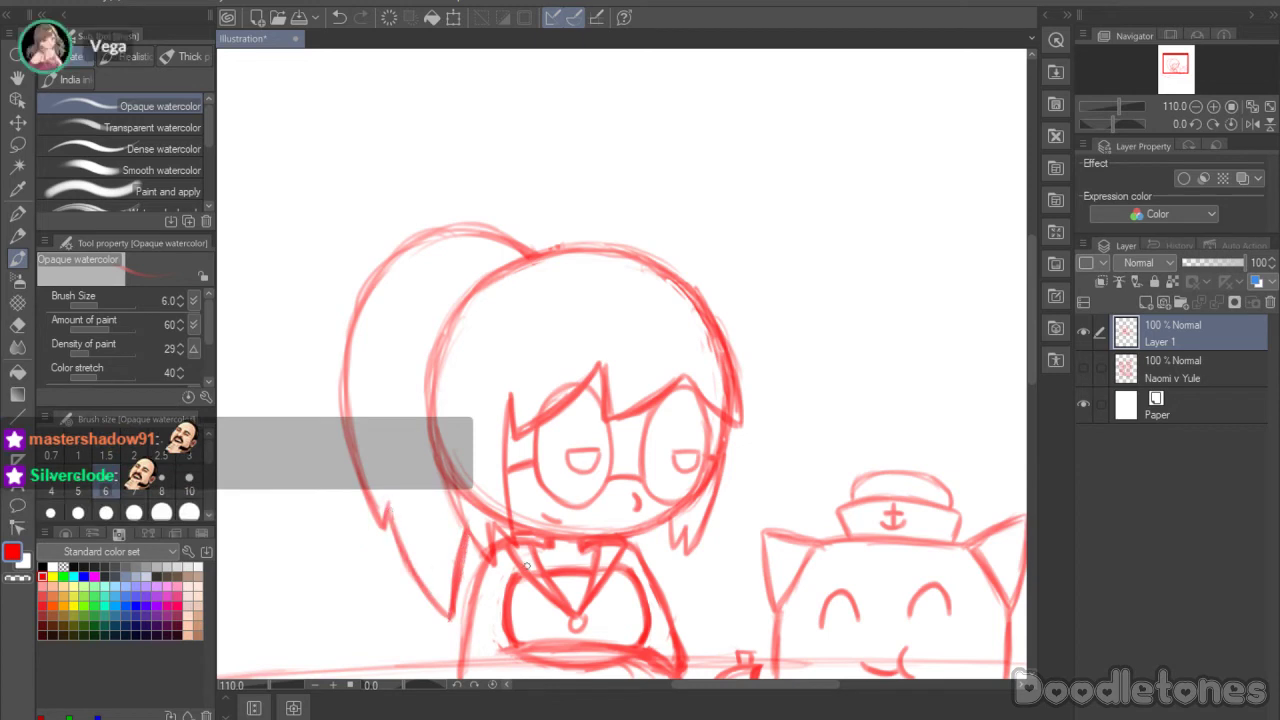
Step: Draw a two-looped ribbon bow at the ponytail's base, with one loop above the head and one across the ponytail
mouse_move(537, 250)
mouse_down()
mouse_move(622, 195)
mouse_move(622, 242)
mouse_move(612, 237)
mouse_up()
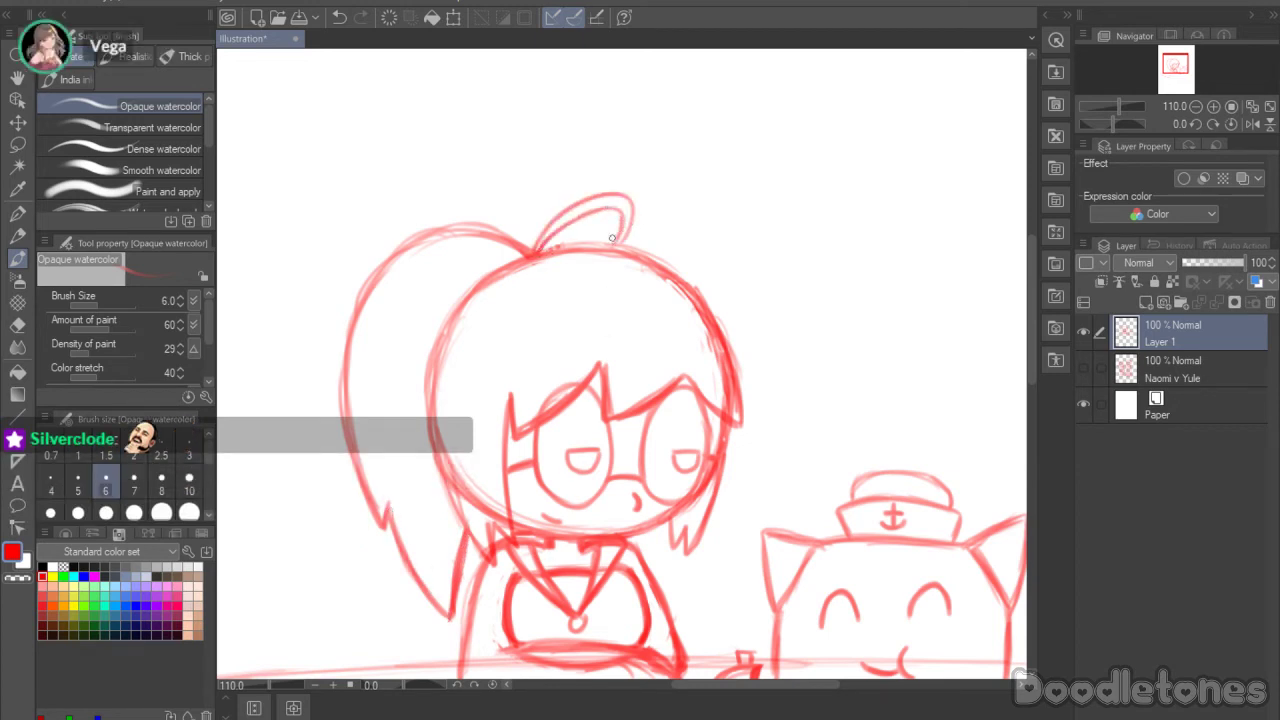
mouse_move(522, 249)
mouse_down()
mouse_move(451, 260)
mouse_move(433, 281)
mouse_move(456, 301)
mouse_up()
drag(486, 236, 446, 242)
mouse_move(526, 258)
mouse_down()
mouse_move(488, 244)
mouse_move(446, 262)
mouse_move(444, 288)
mouse_move(471, 249)
mouse_move(516, 258)
mouse_up()
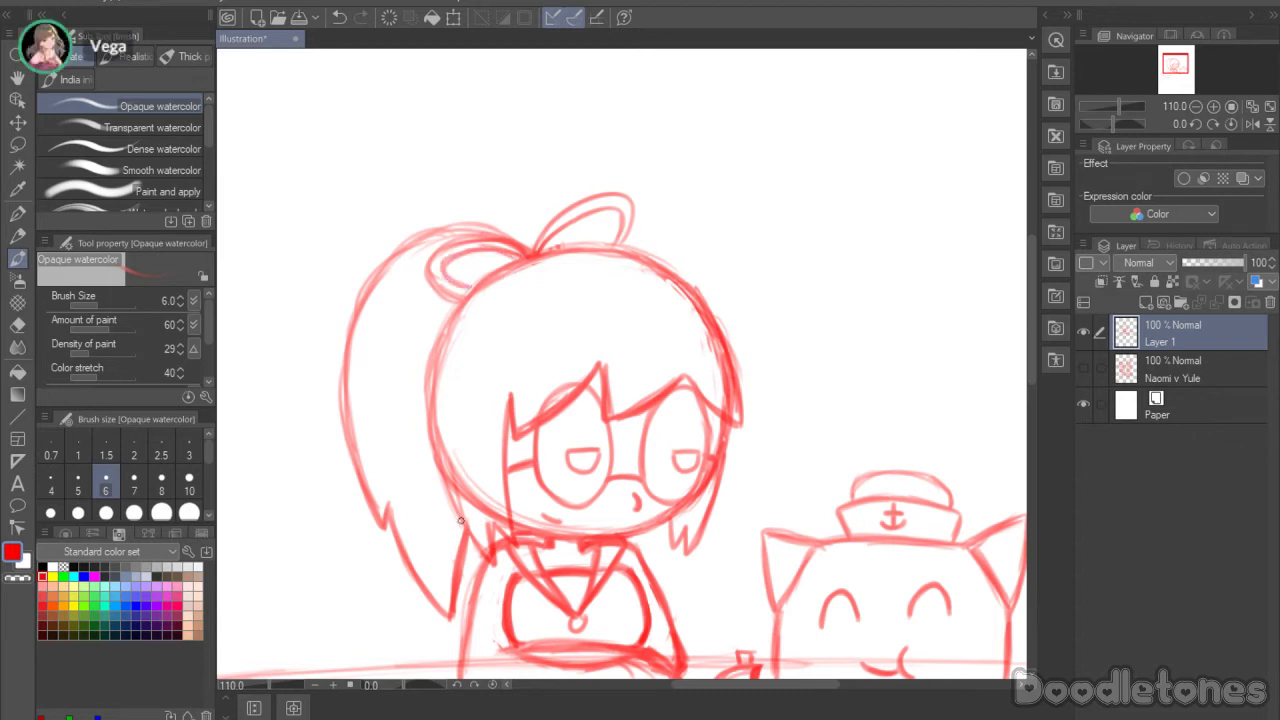
drag(447, 521, 438, 590)
mouse_move(450, 519)
mouse_down()
mouse_move(449, 589)
mouse_move(457, 519)
mouse_up()
drag(707, 684, 693, 684)
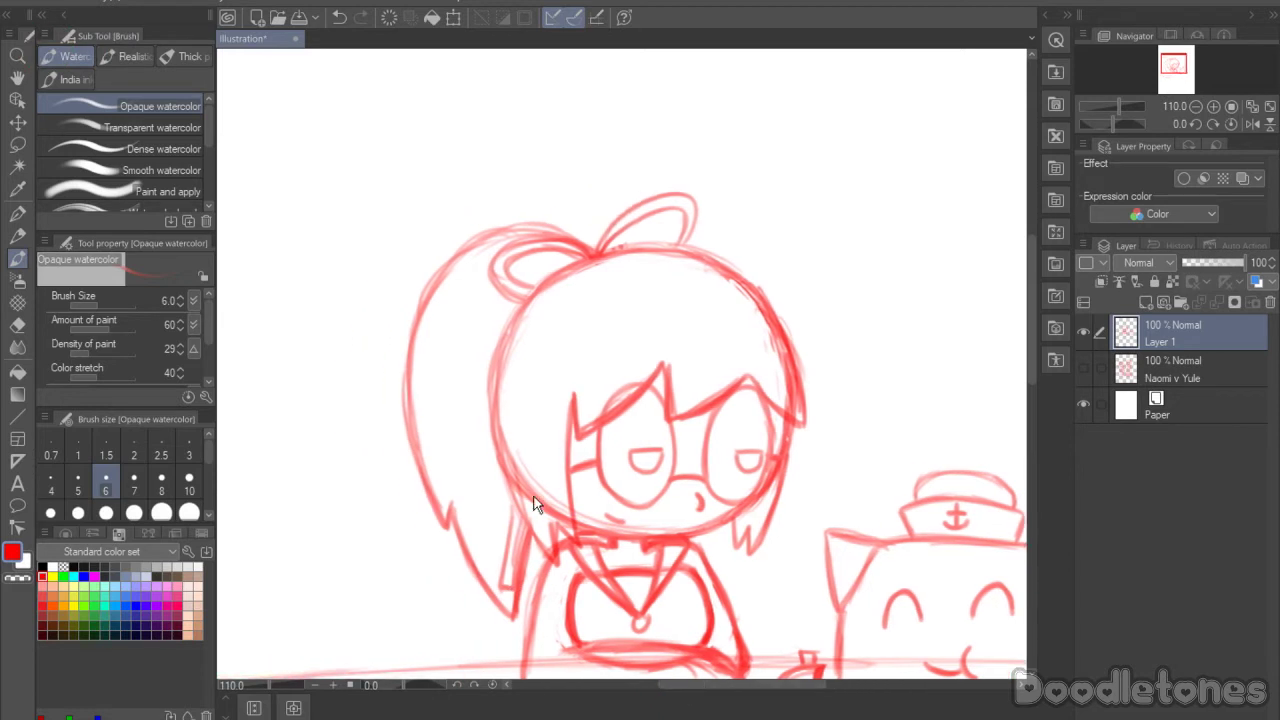
key(ctrl+z)
key(ctrl+z)
key(ctrl+z)
Step: Draw jagged, pointed hair strands between the ponytail's lower tip and the character's neck
drag(512, 494, 504, 588)
mouse_move(524, 516)
mouse_down()
mouse_move(508, 588)
mouse_move(514, 570)
mouse_move(536, 574)
mouse_up()
drag(524, 528, 514, 581)
drag(510, 492, 500, 595)
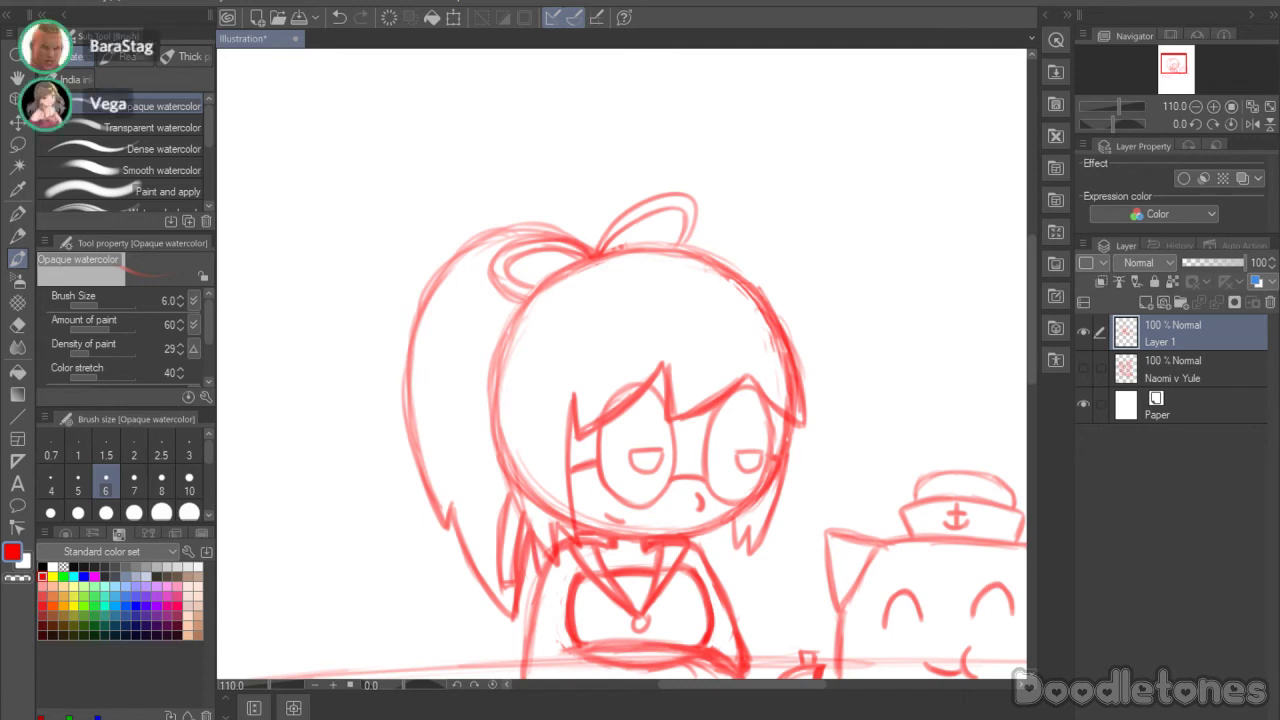
Step: Erase the upper arm outline crossing the chest outside the collar, and draw vertical cuff lines on the folded forearm
scroll(852, 643, down, 1)
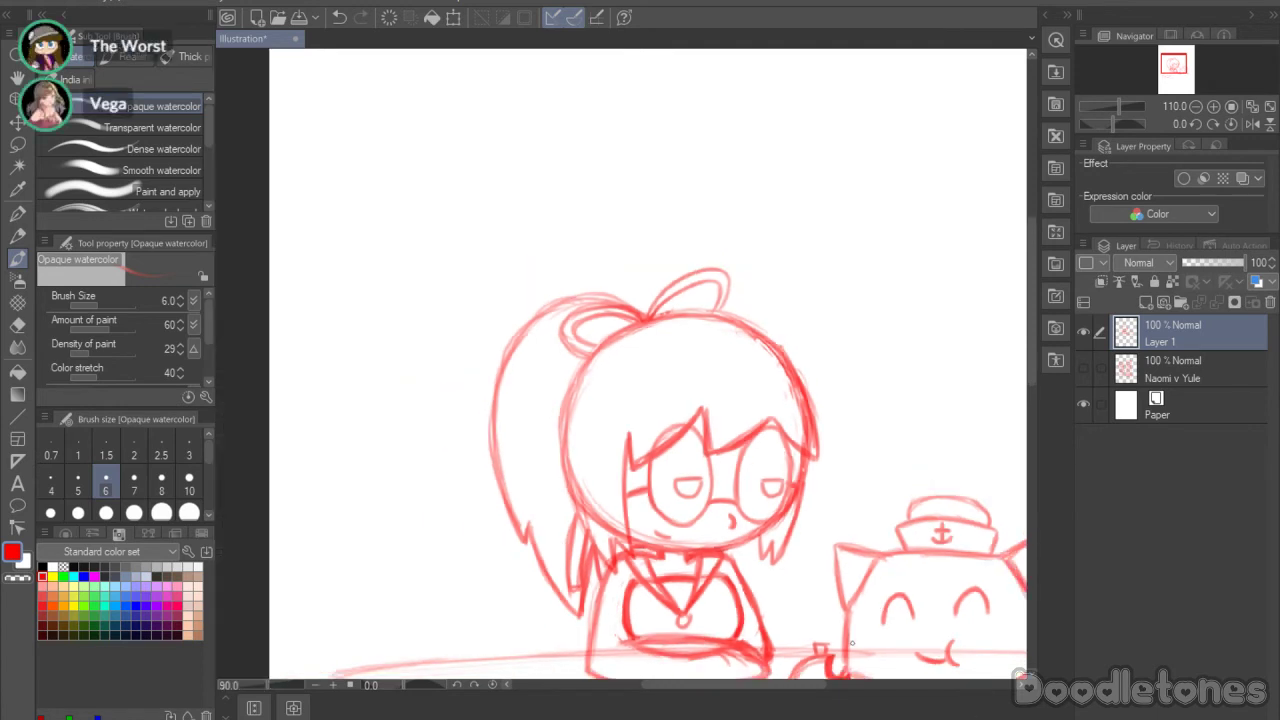
drag(1031, 298, 1031, 340)
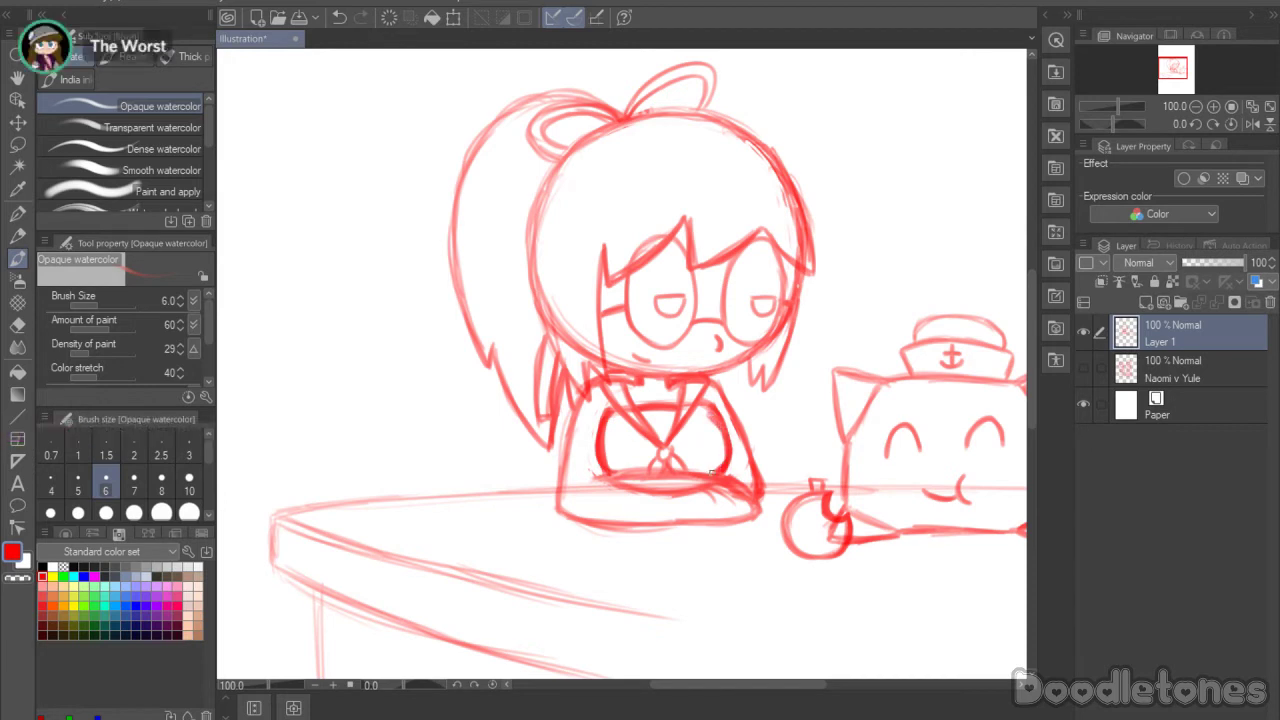
click(17, 324)
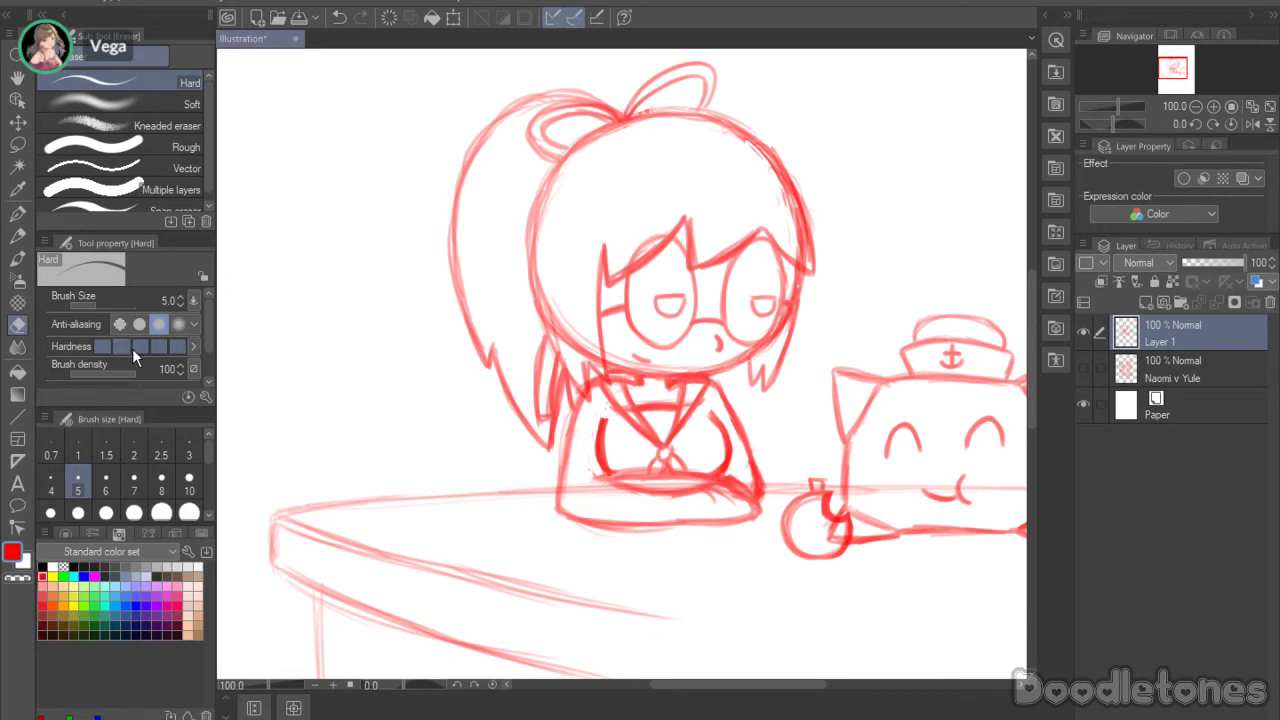
click(27, 263)
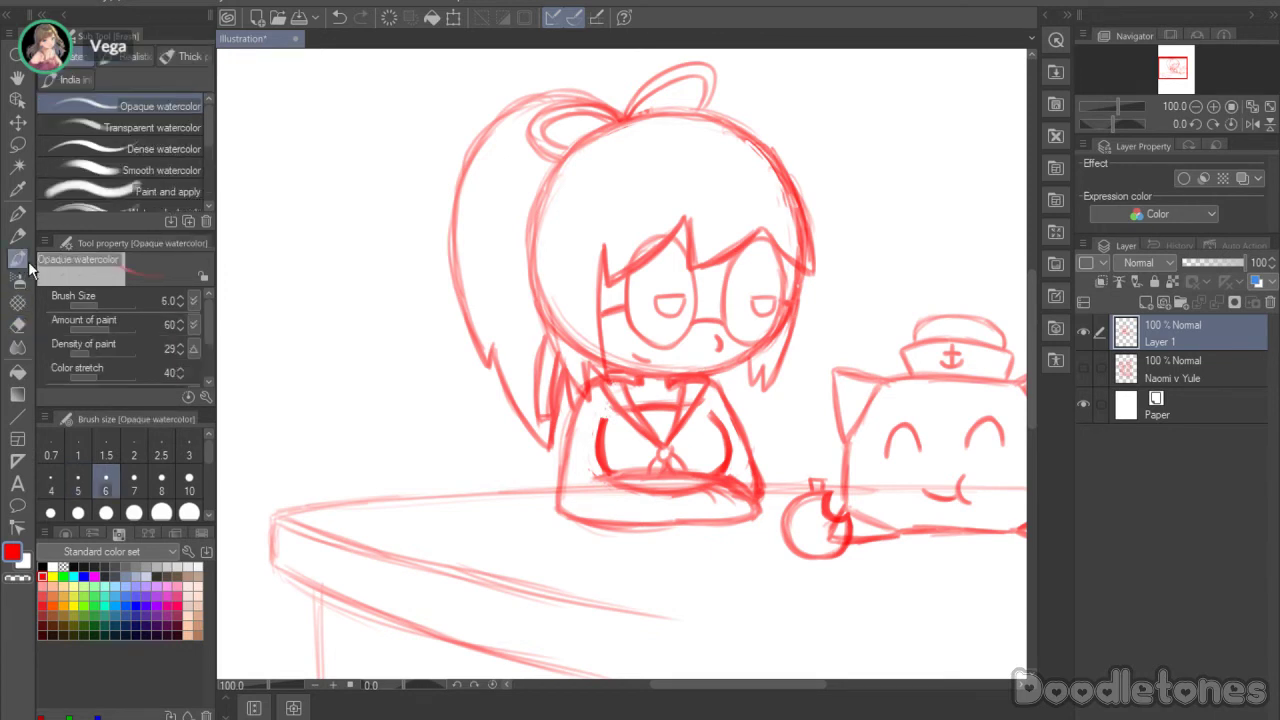
drag(709, 476, 711, 526)
mouse_move(614, 478)
mouse_down()
mouse_move(706, 472)
mouse_move(686, 519)
mouse_up()
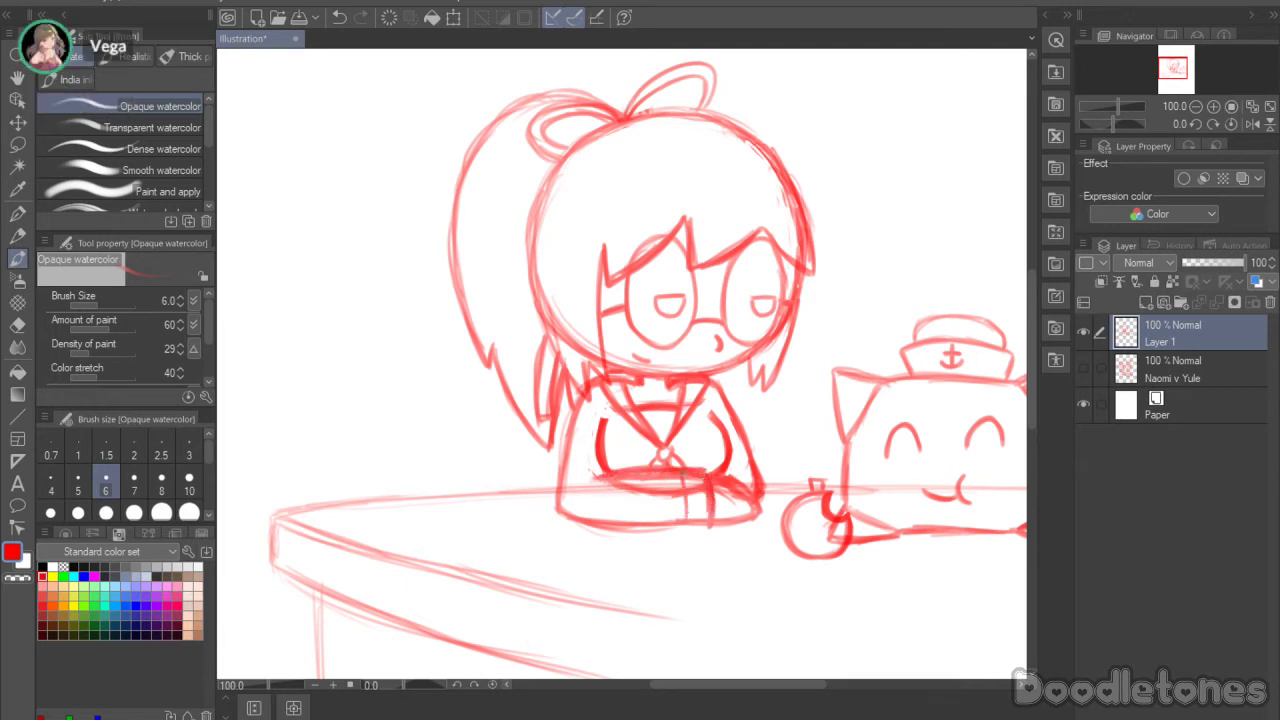
drag(687, 472, 694, 521)
Step: Lasso the cat's right-hand closed eye and nudge it slightly down and to the left, leaving it deselected
drag(699, 688, 735, 692)
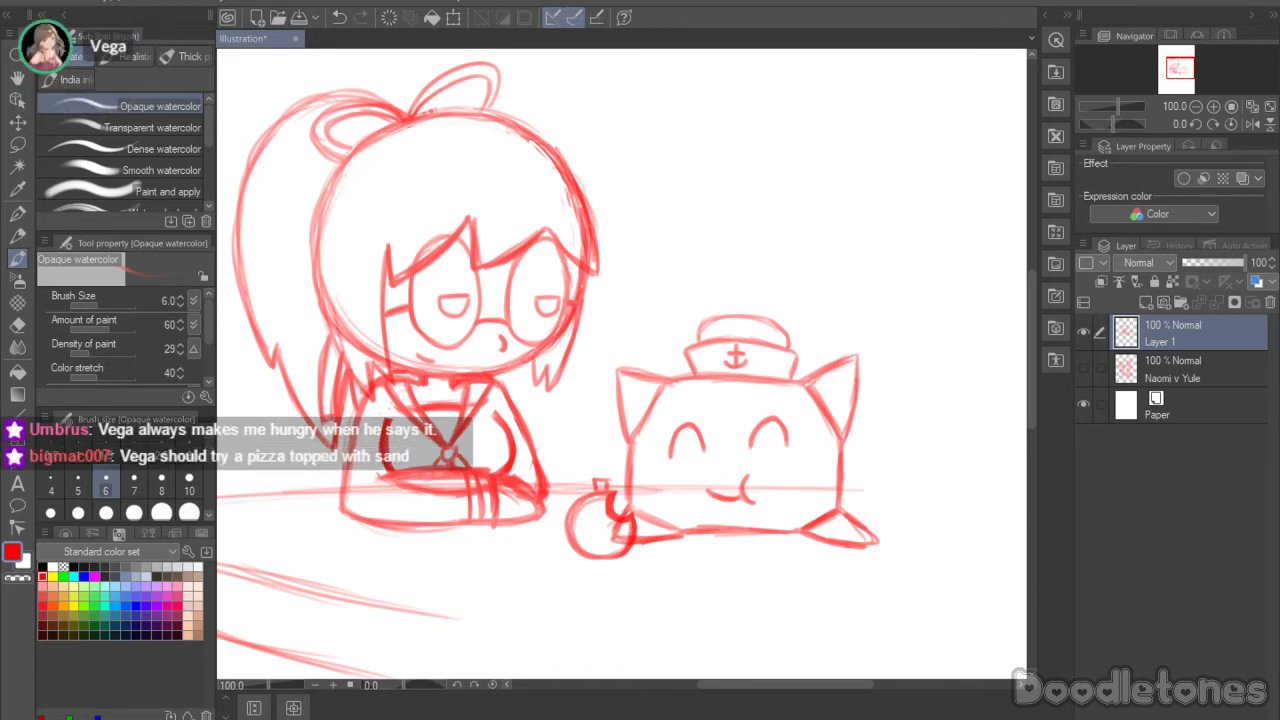
scroll(876, 348, down, 4)
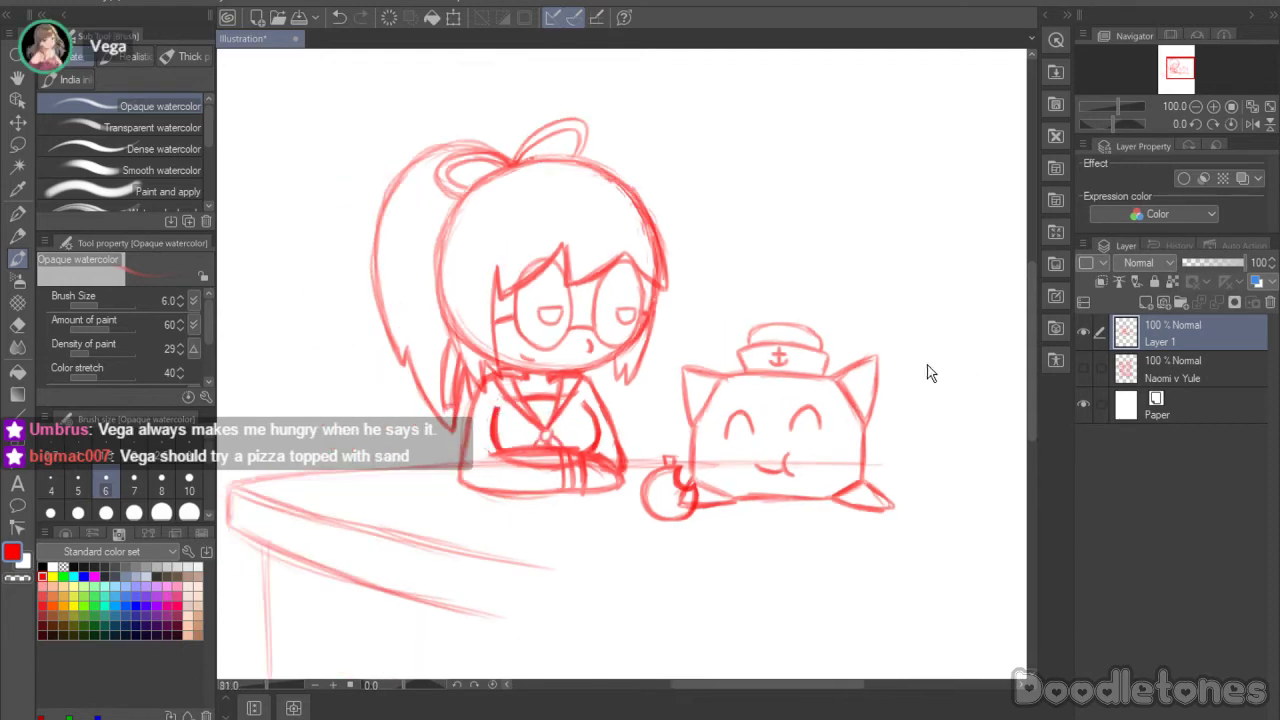
scroll(838, 464, up, 2)
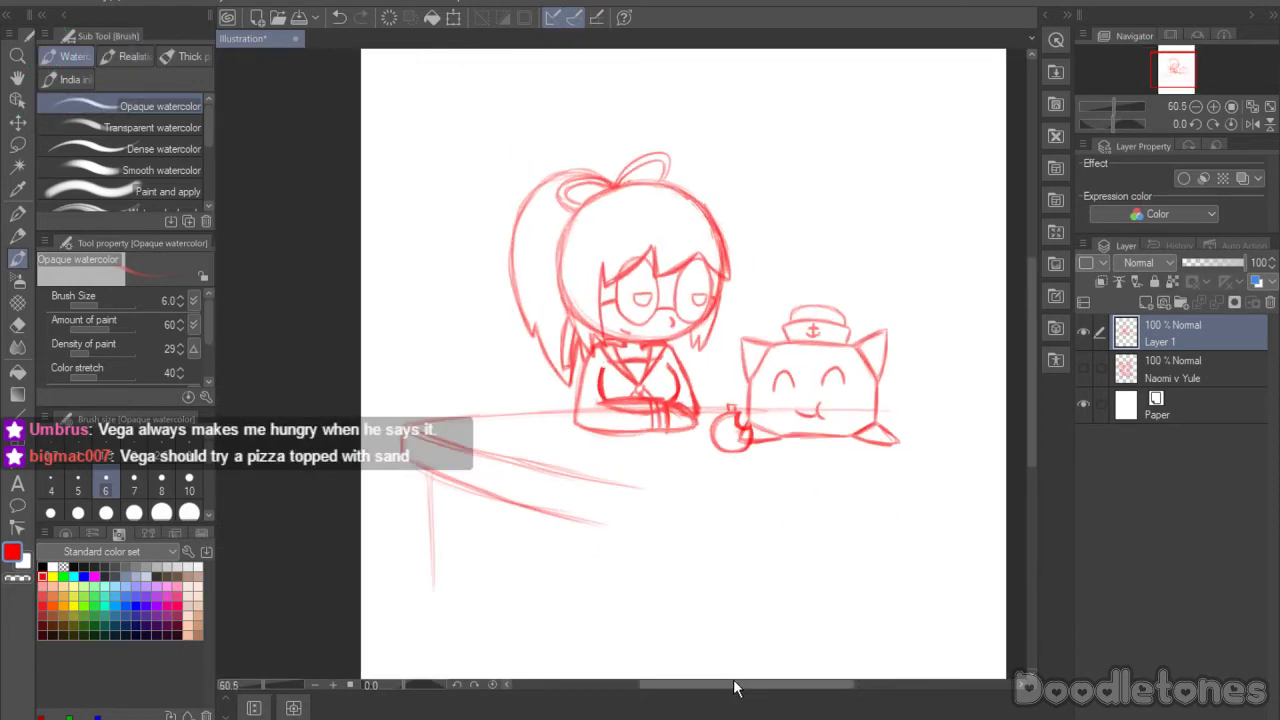
drag(734, 685, 762, 685)
drag(1033, 441, 1031, 650)
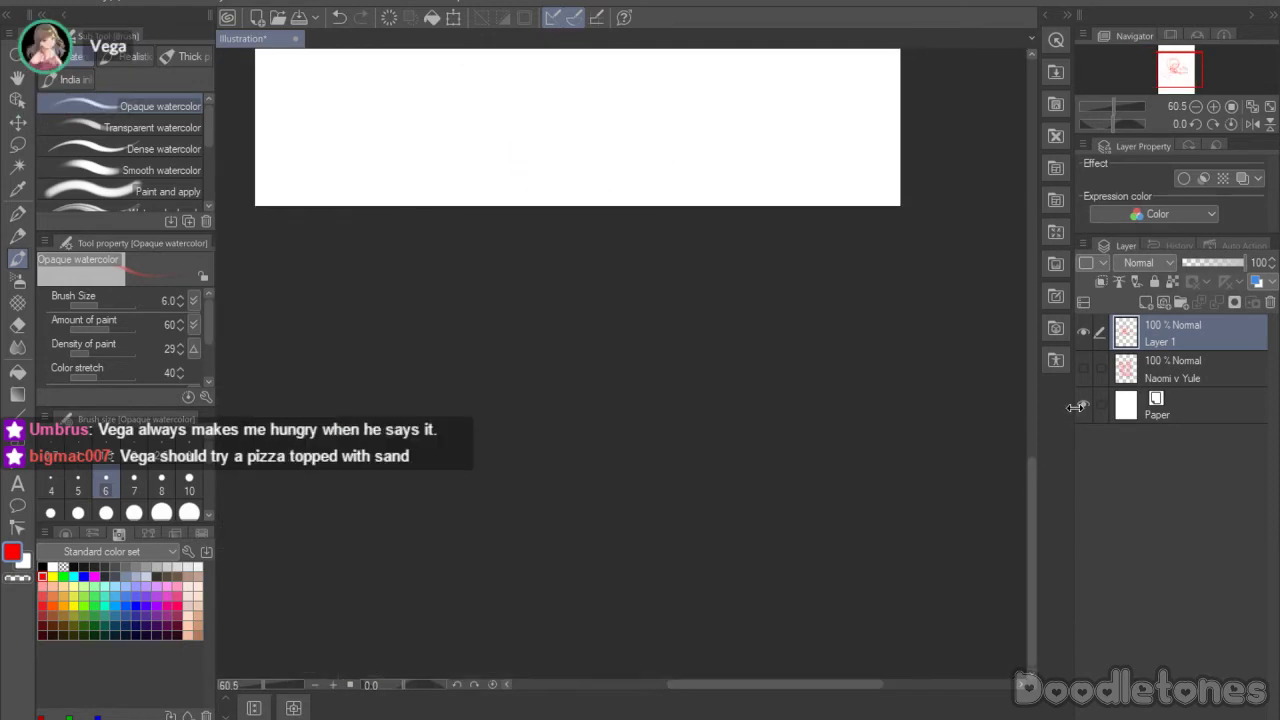
drag(1031, 490, 1031, 263)
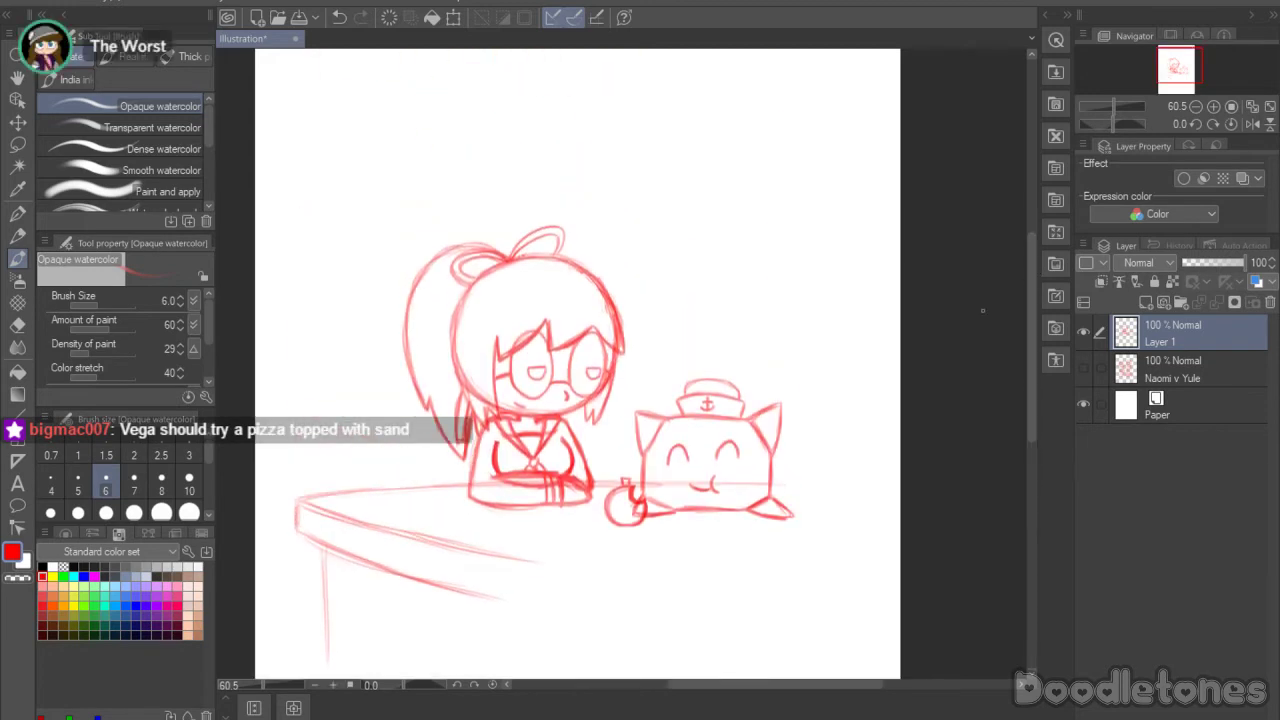
scroll(796, 378, up, 1)
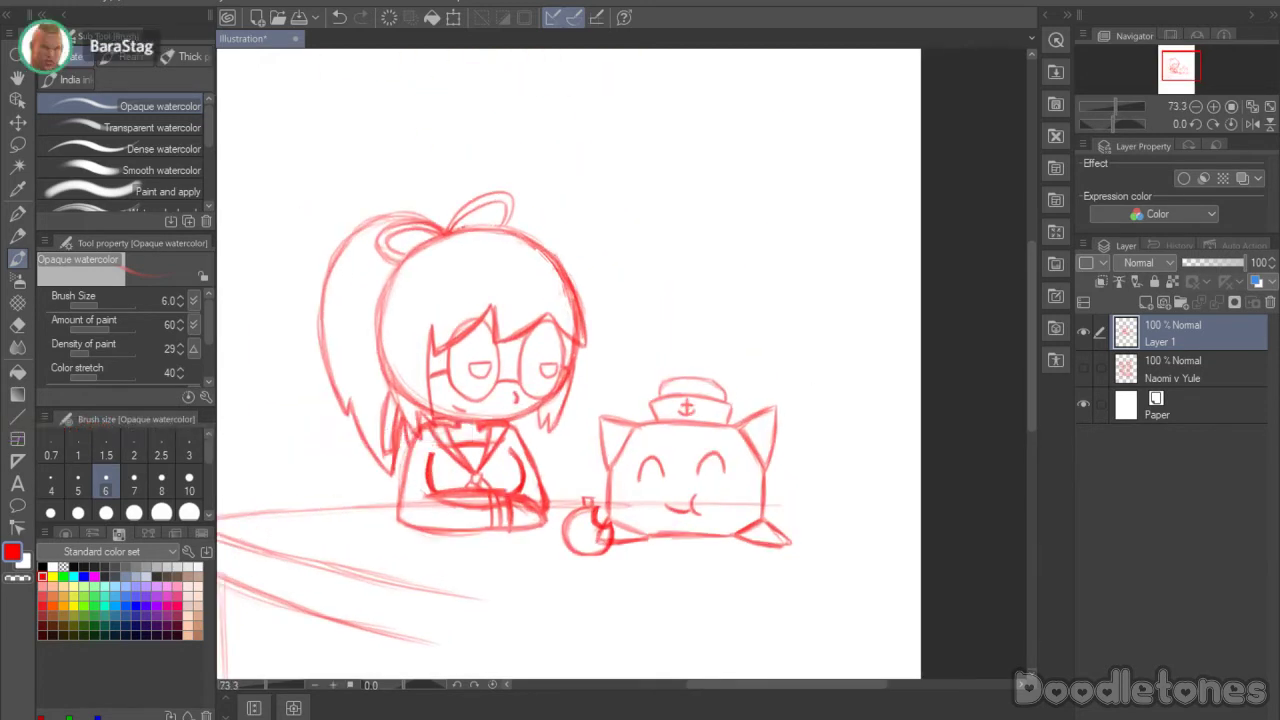
scroll(723, 500, up, 3)
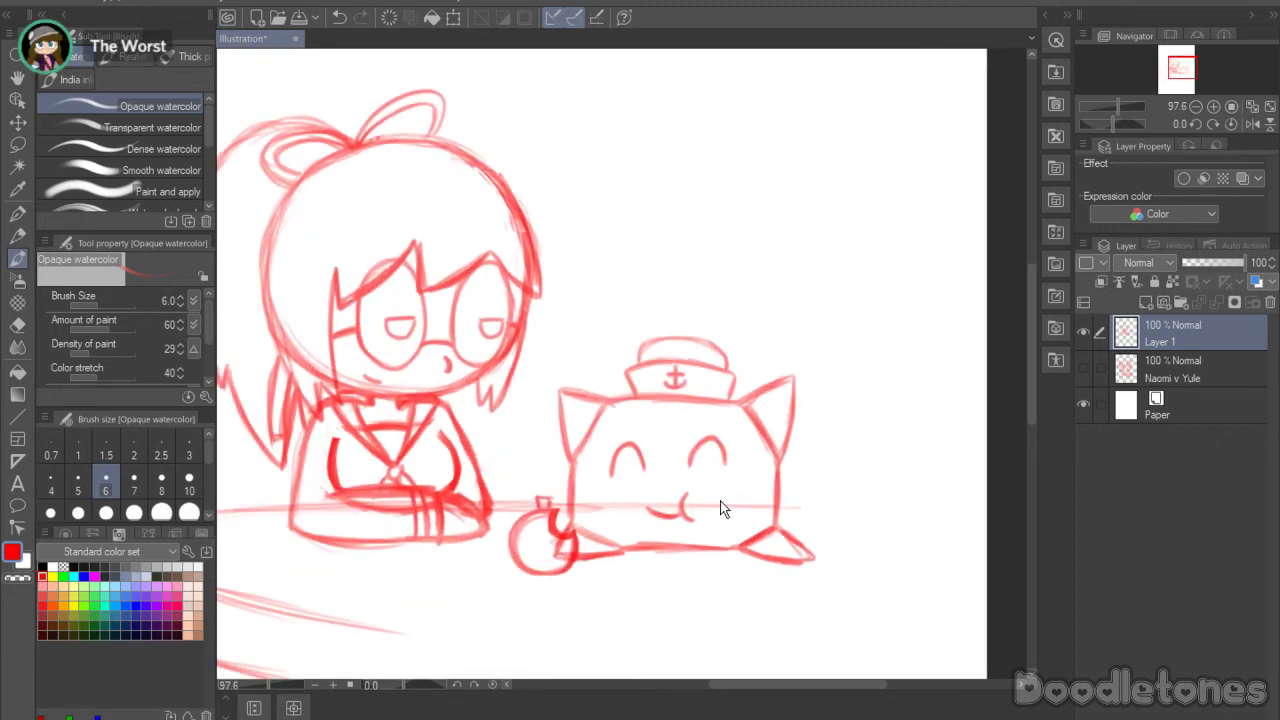
key(m)
drag(738, 441, 740, 443)
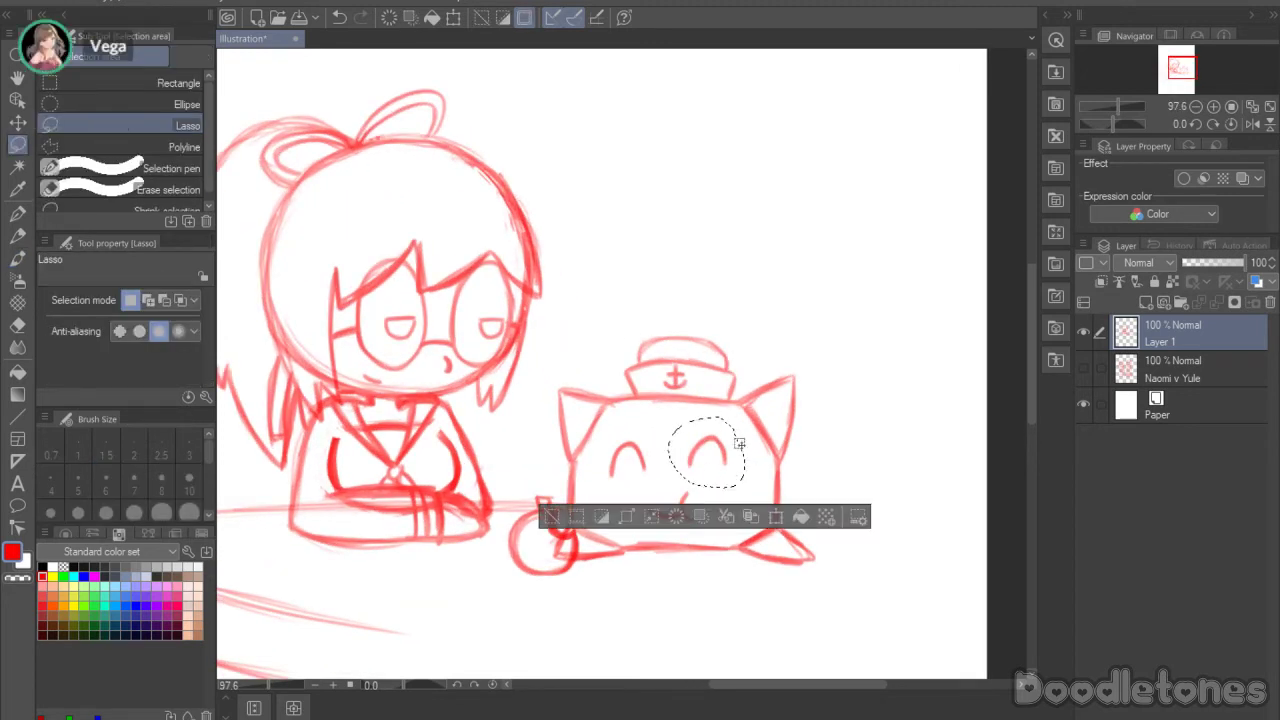
click(775, 515)
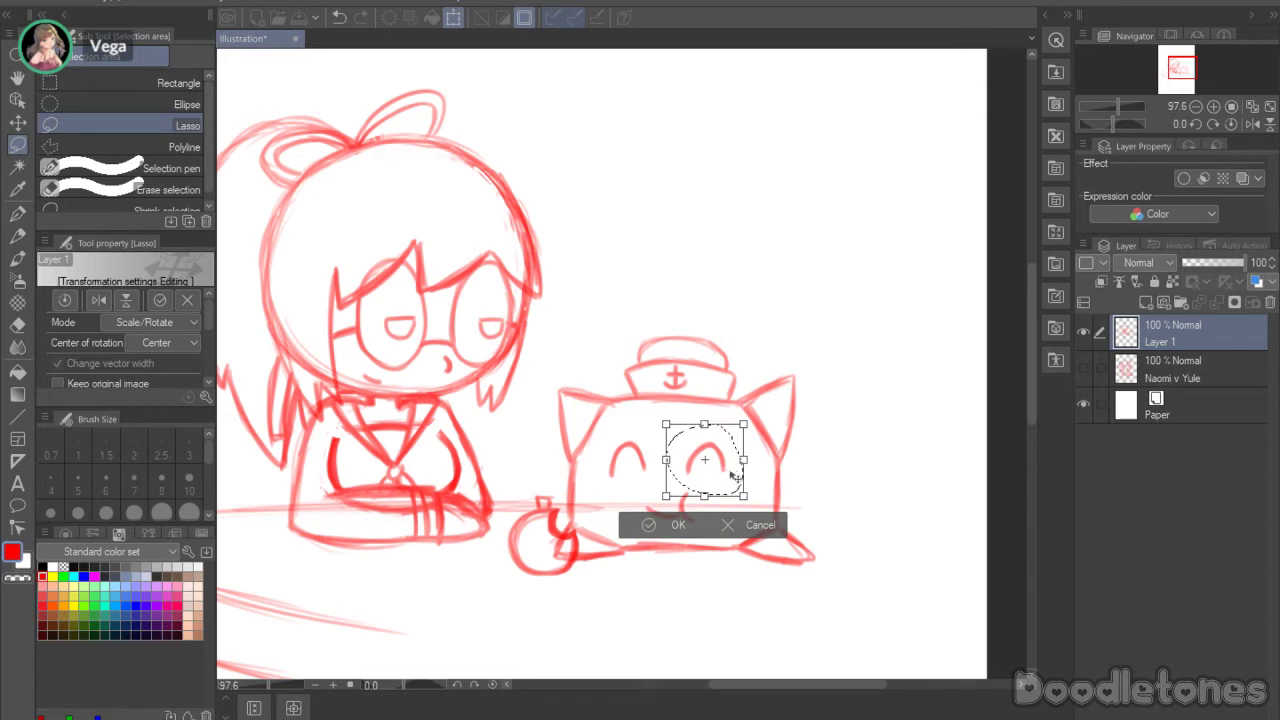
click(650, 524)
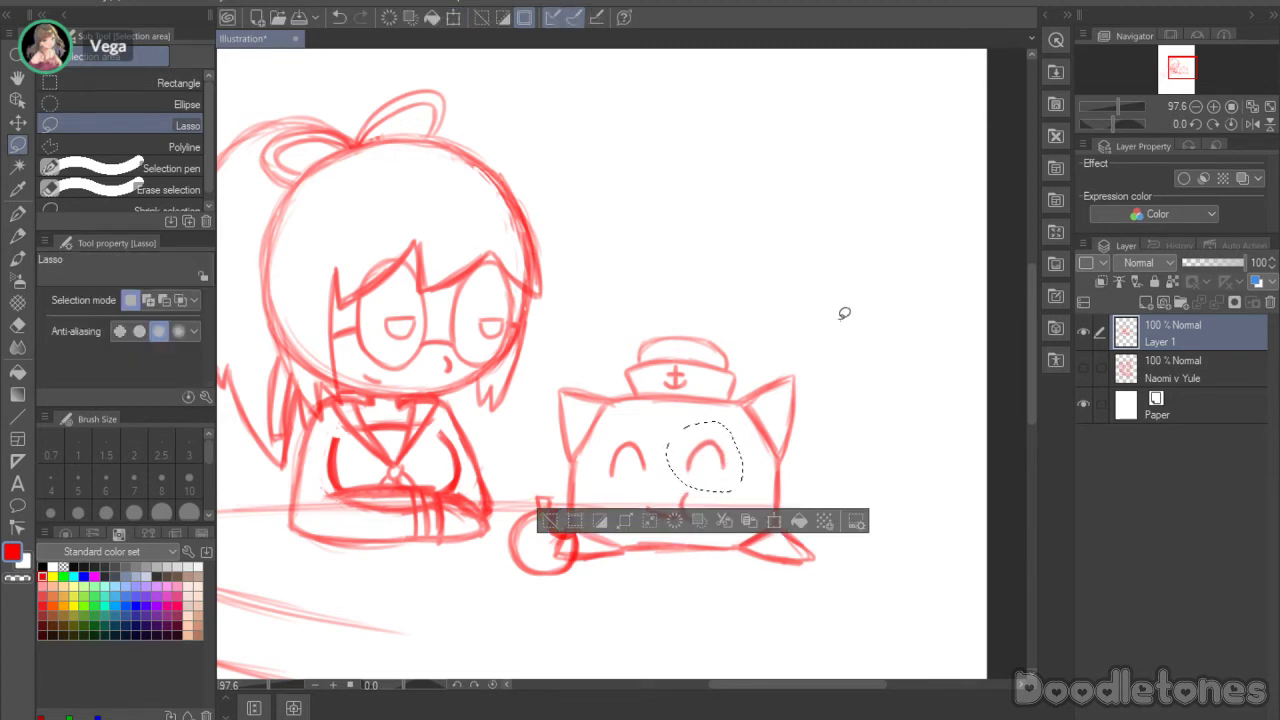
key(ctrl+d)
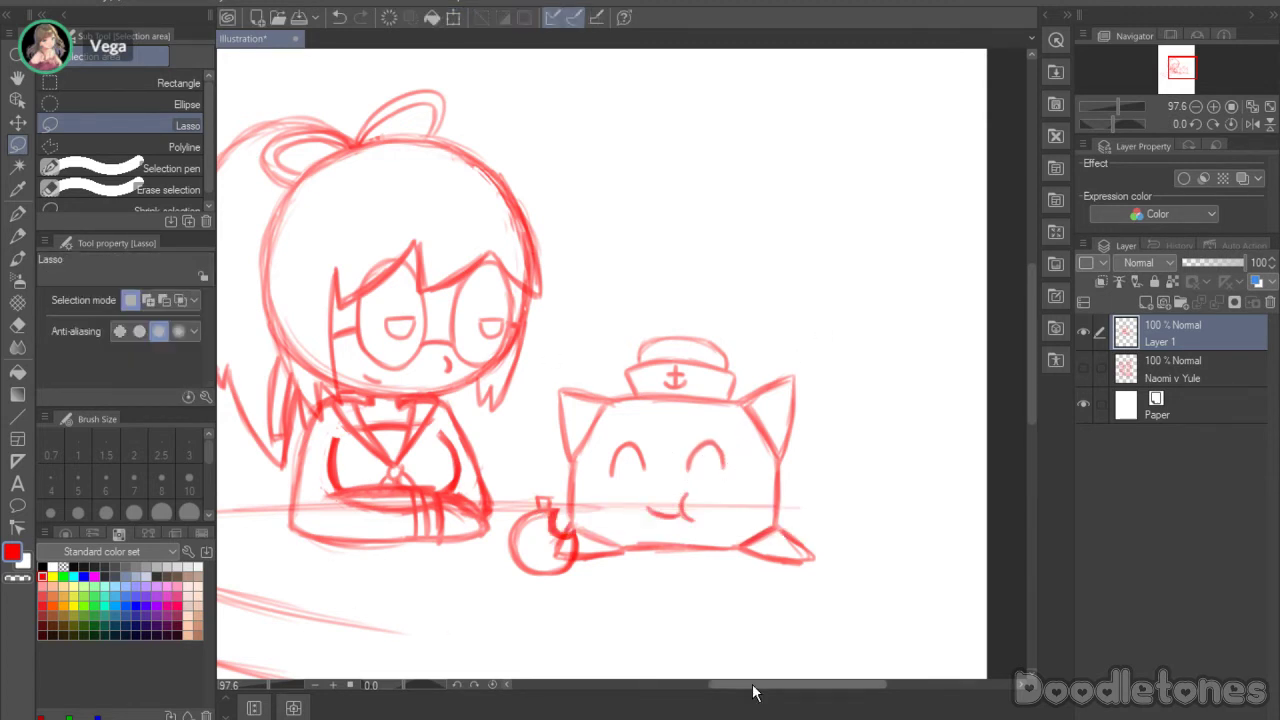
Step: Rename Layer 1 as "Zoelle v Nactoog"
drag(754, 689, 737, 688)
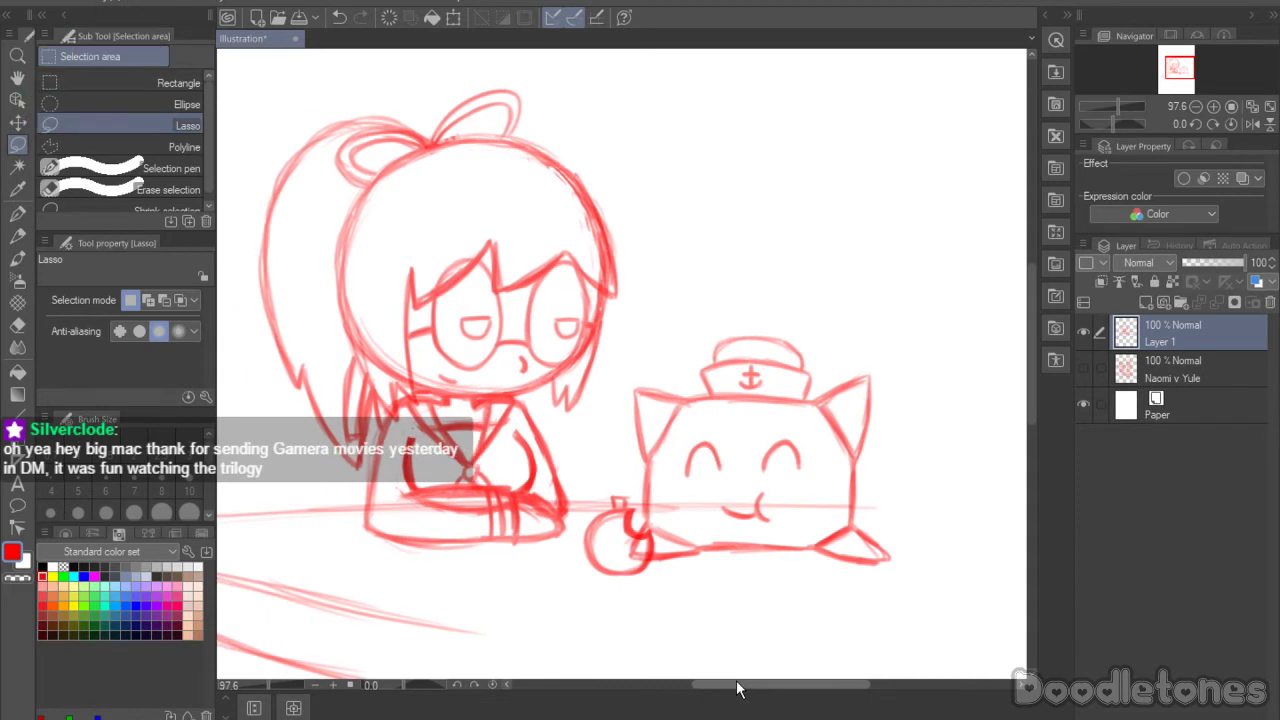
drag(737, 688, 733, 689)
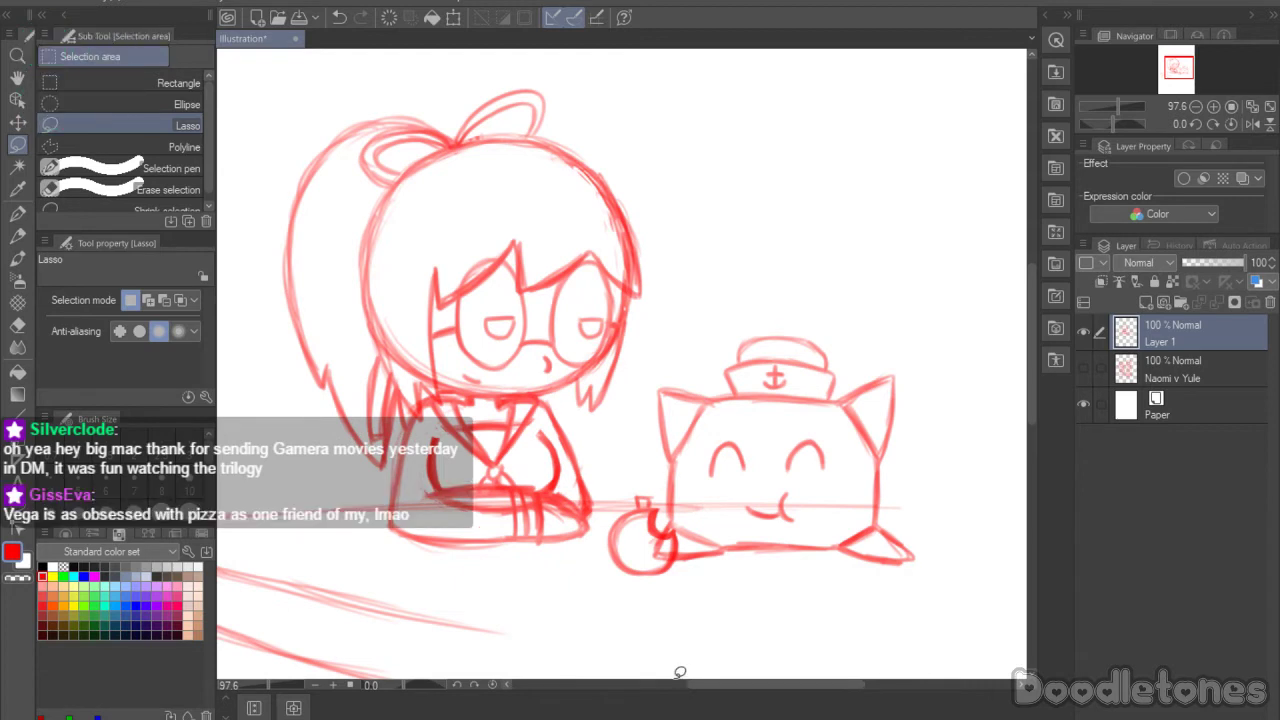
double_click(1169, 339)
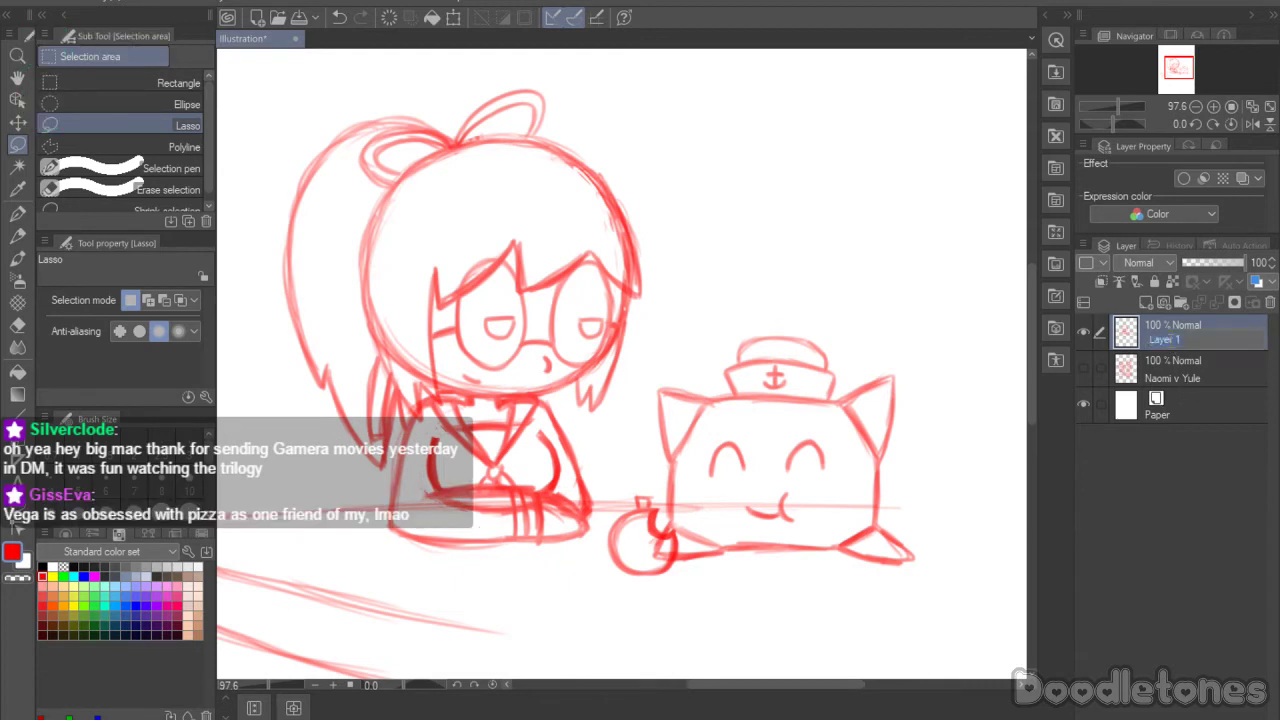
text(Zoell)
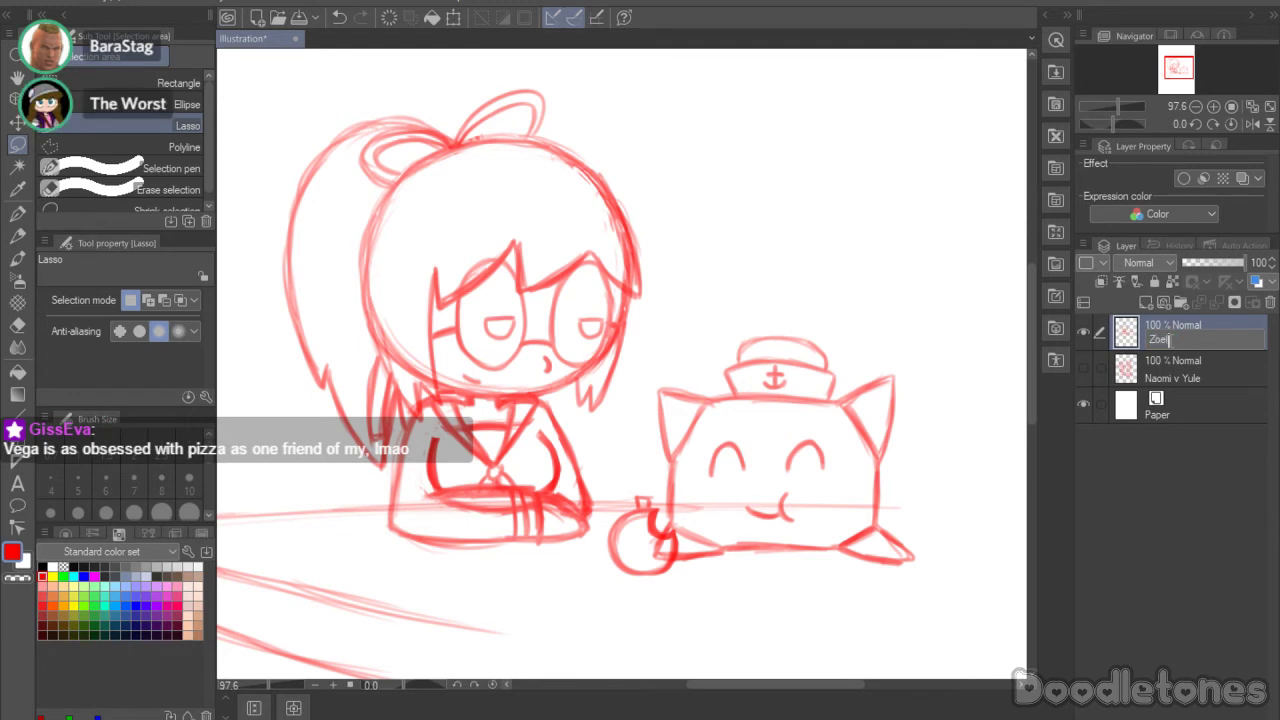
text(e v Na)
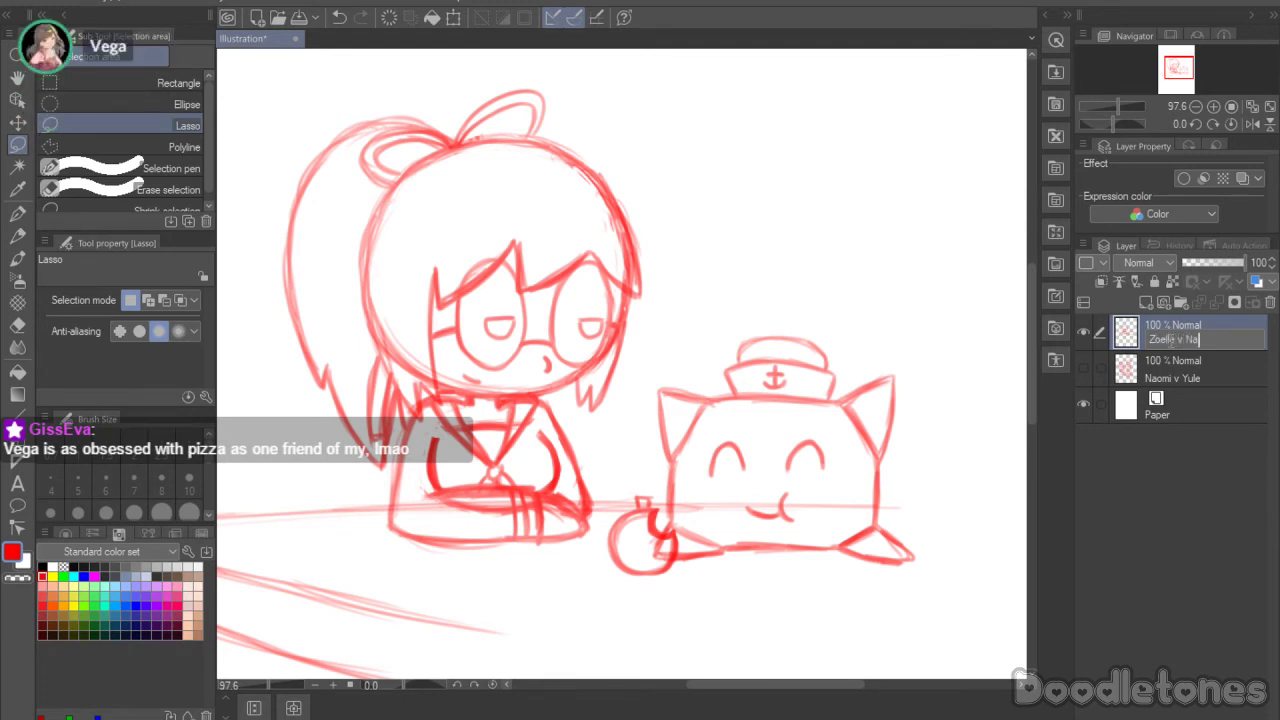
text(ctoog)
key(Return)
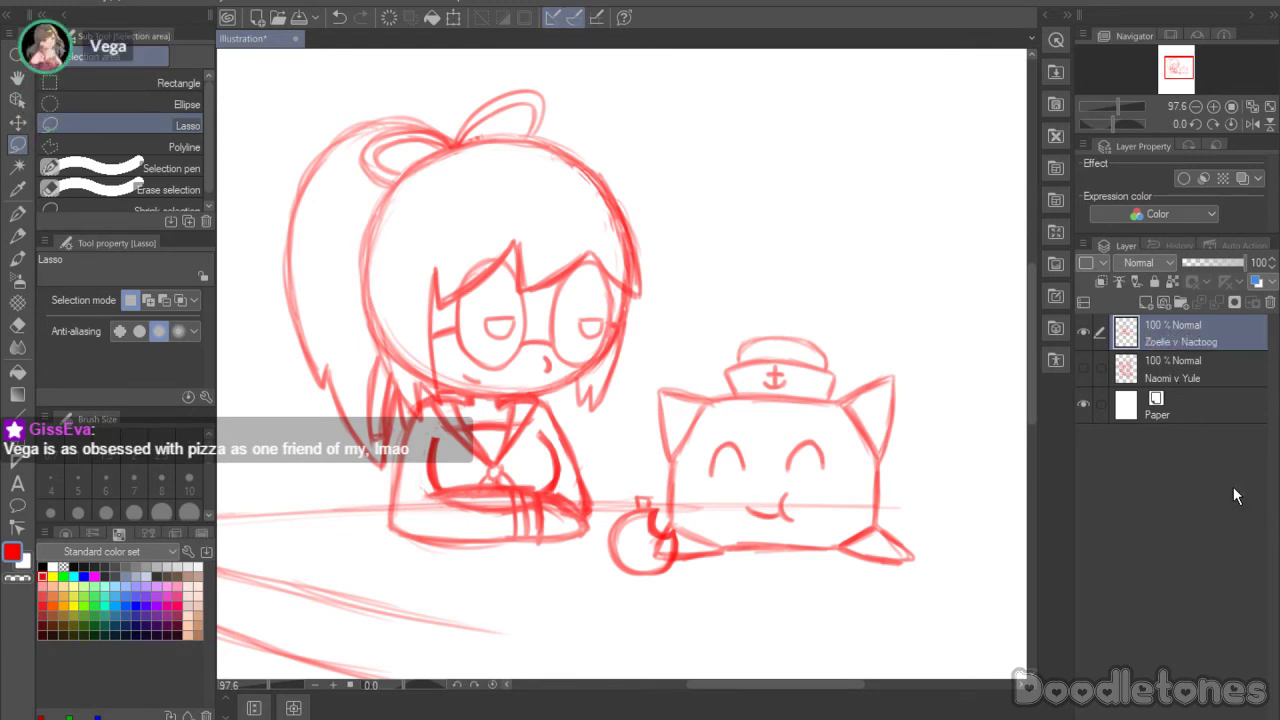
Step: Hide the "Zoelle v Nactoog" layer and add a new empty raster layer above it
click(1085, 331)
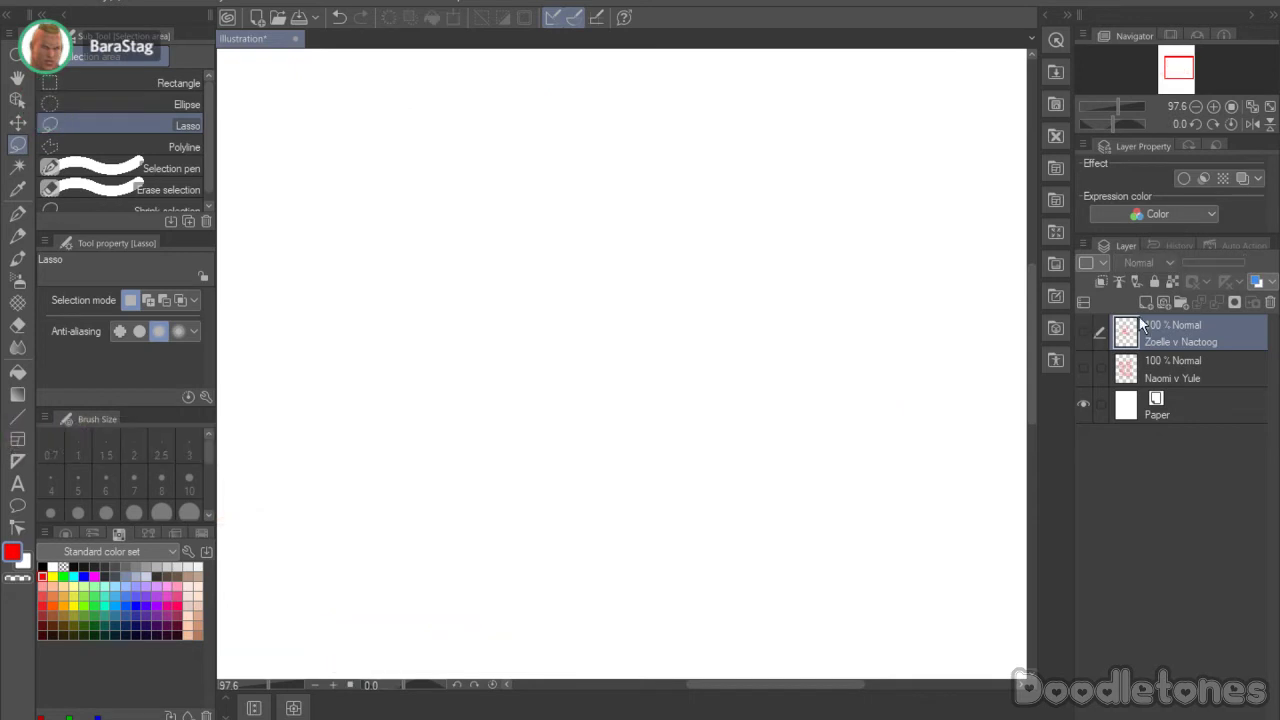
click(1146, 302)
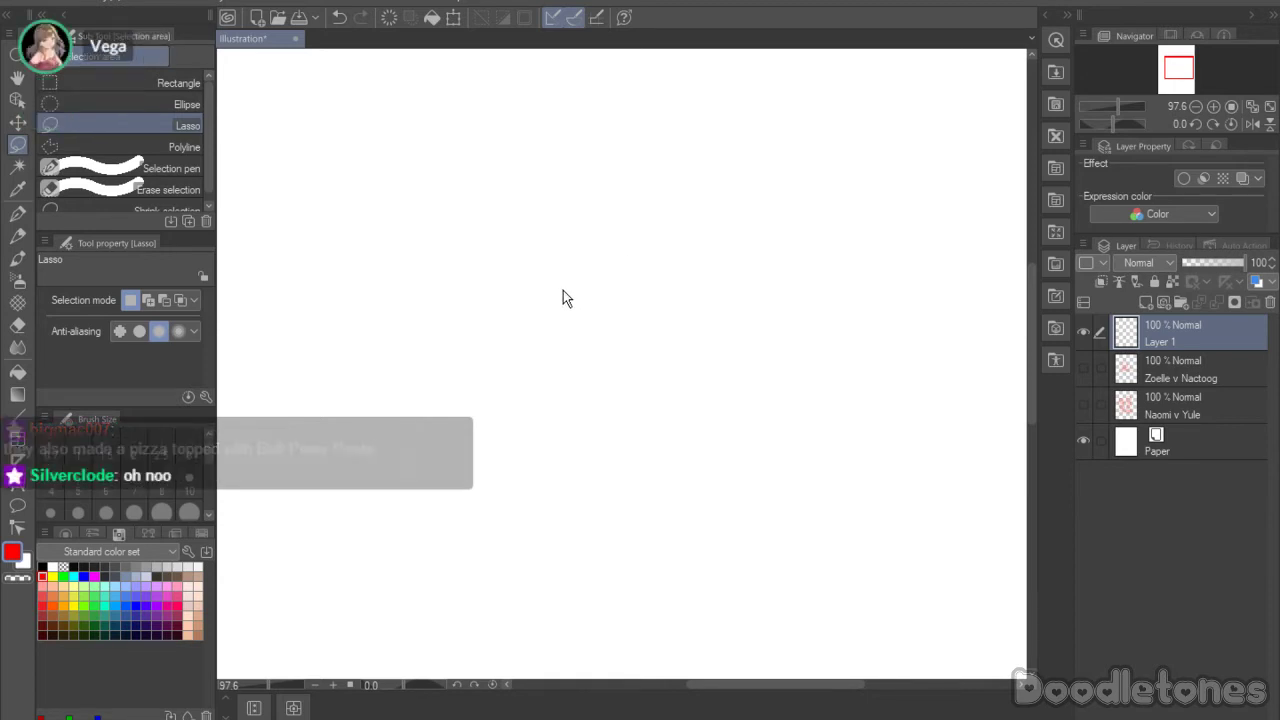
Step: Sketch a rough round red head with the Opaque watercolor brush, with two short neck lines and a shoulder line beneath it
click(17, 258)
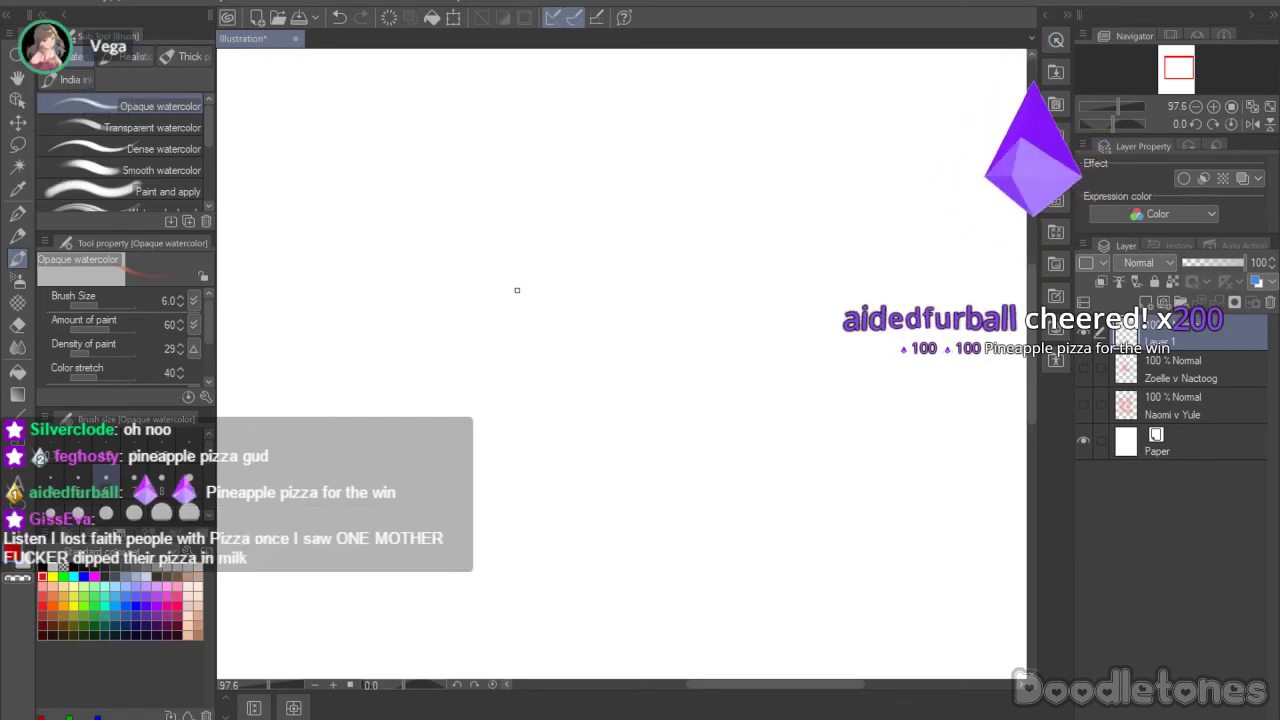
mouse_move(506, 259)
mouse_down()
mouse_move(439, 312)
mouse_move(471, 282)
mouse_move(432, 392)
mouse_up()
mouse_move(432, 315)
mouse_down()
mouse_move(448, 418)
mouse_move(540, 438)
mouse_up()
mouse_move(453, 291)
mouse_down()
mouse_move(568, 257)
mouse_move(497, 267)
mouse_move(592, 288)
mouse_move(549, 249)
mouse_move(551, 279)
mouse_move(609, 289)
mouse_move(517, 262)
mouse_move(630, 314)
mouse_move(587, 273)
mouse_move(631, 362)
mouse_move(607, 302)
mouse_move(630, 376)
mouse_up()
mouse_move(618, 296)
mouse_down()
mouse_move(630, 380)
mouse_move(572, 432)
mouse_move(600, 416)
mouse_up()
drag(506, 438, 586, 425)
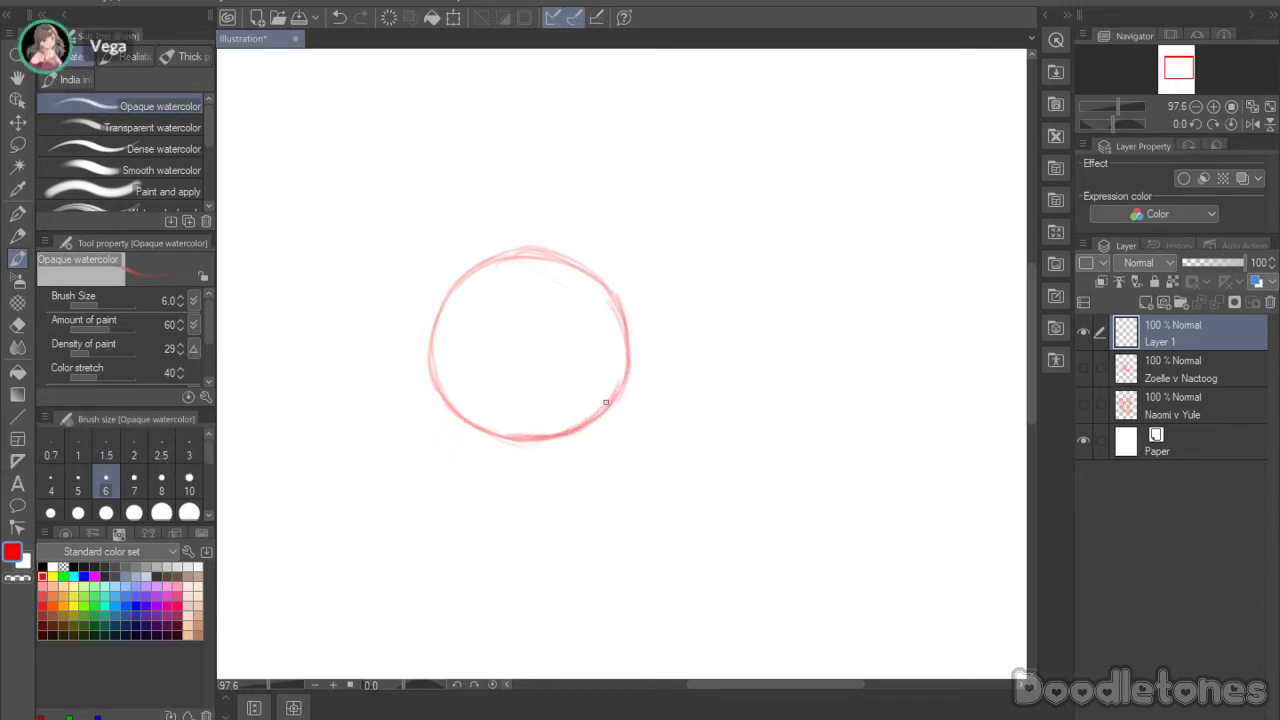
drag(445, 293, 566, 260)
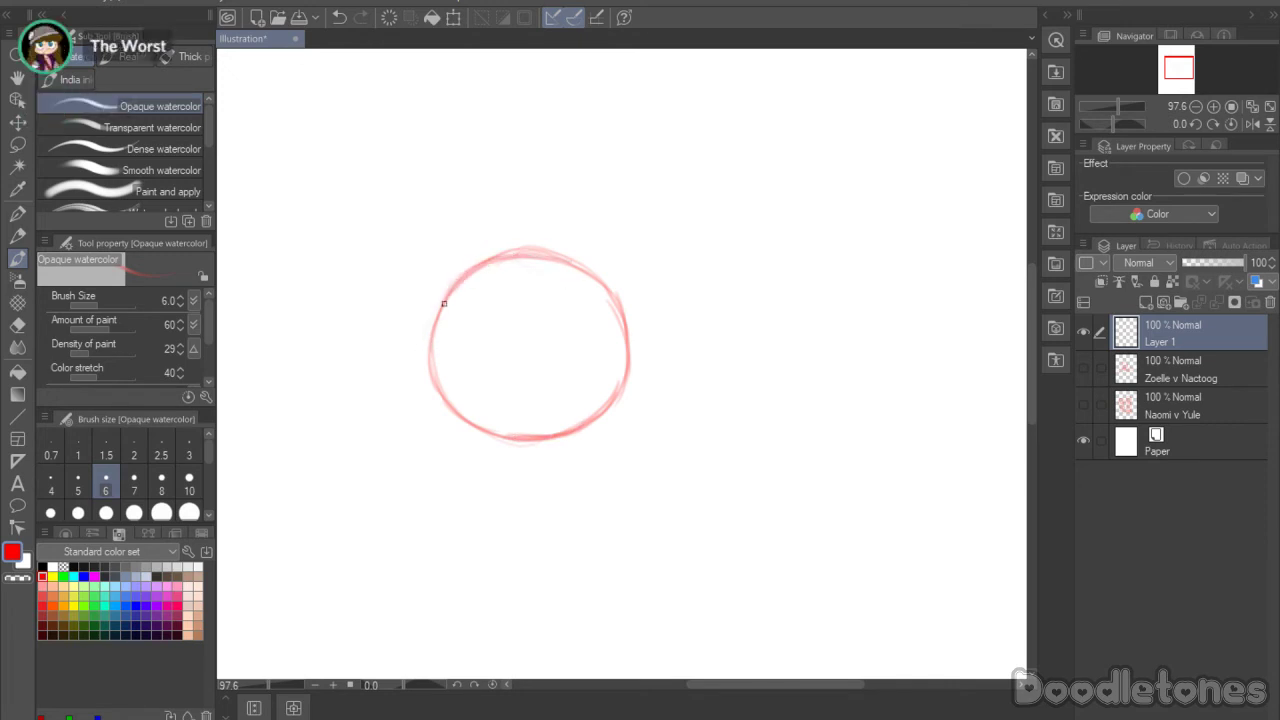
mouse_move(450, 301)
mouse_down()
mouse_move(437, 377)
mouse_move(500, 436)
mouse_move(542, 439)
mouse_up()
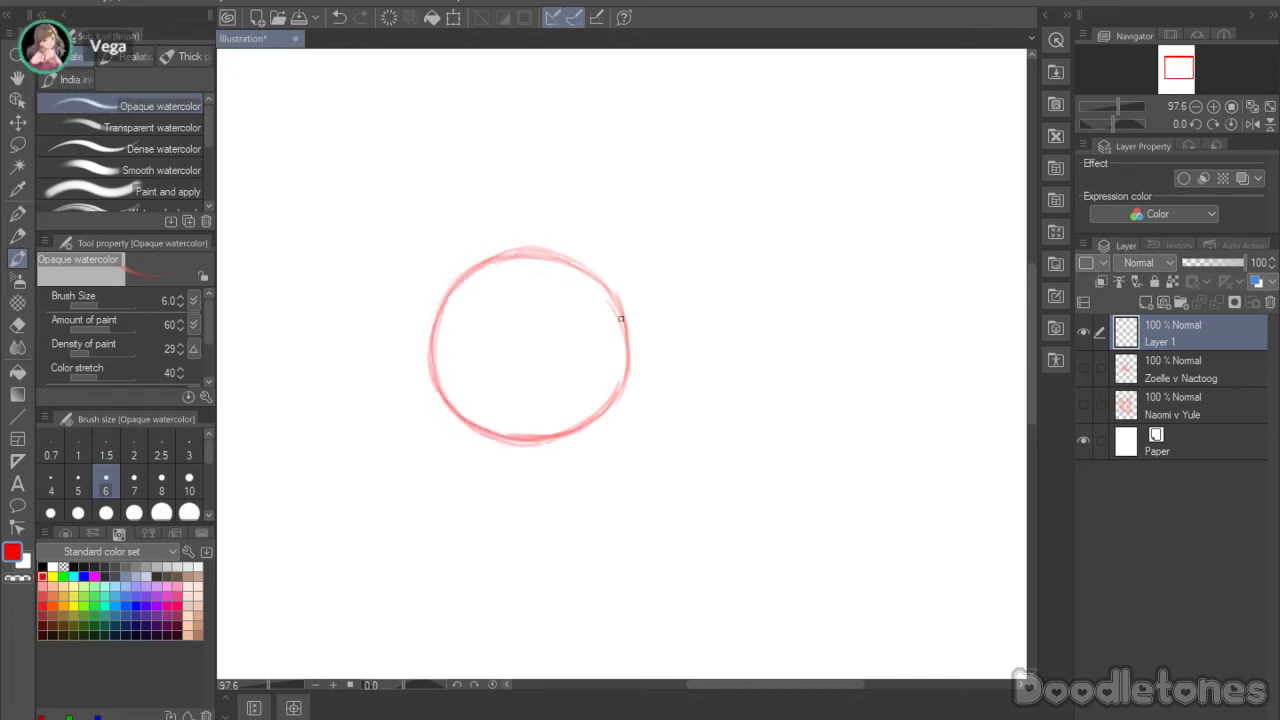
drag(620, 386, 586, 423)
drag(590, 276, 627, 336)
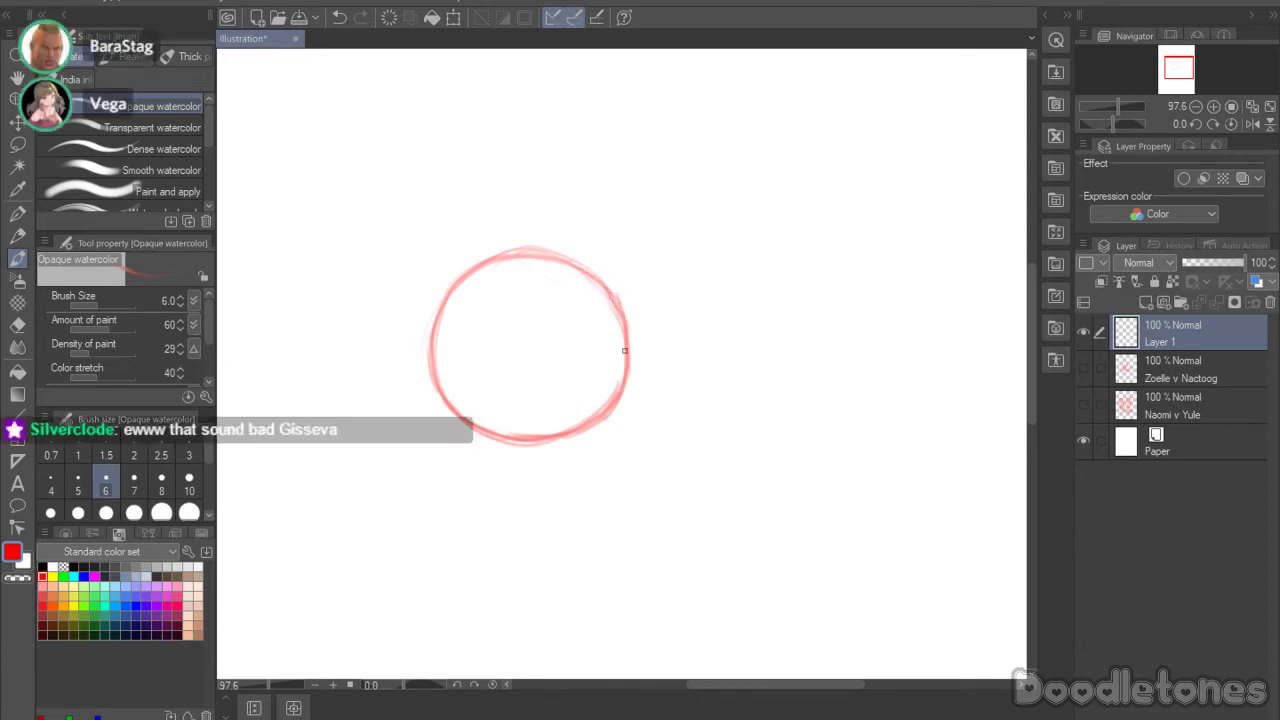
drag(1032, 285, 1032, 307)
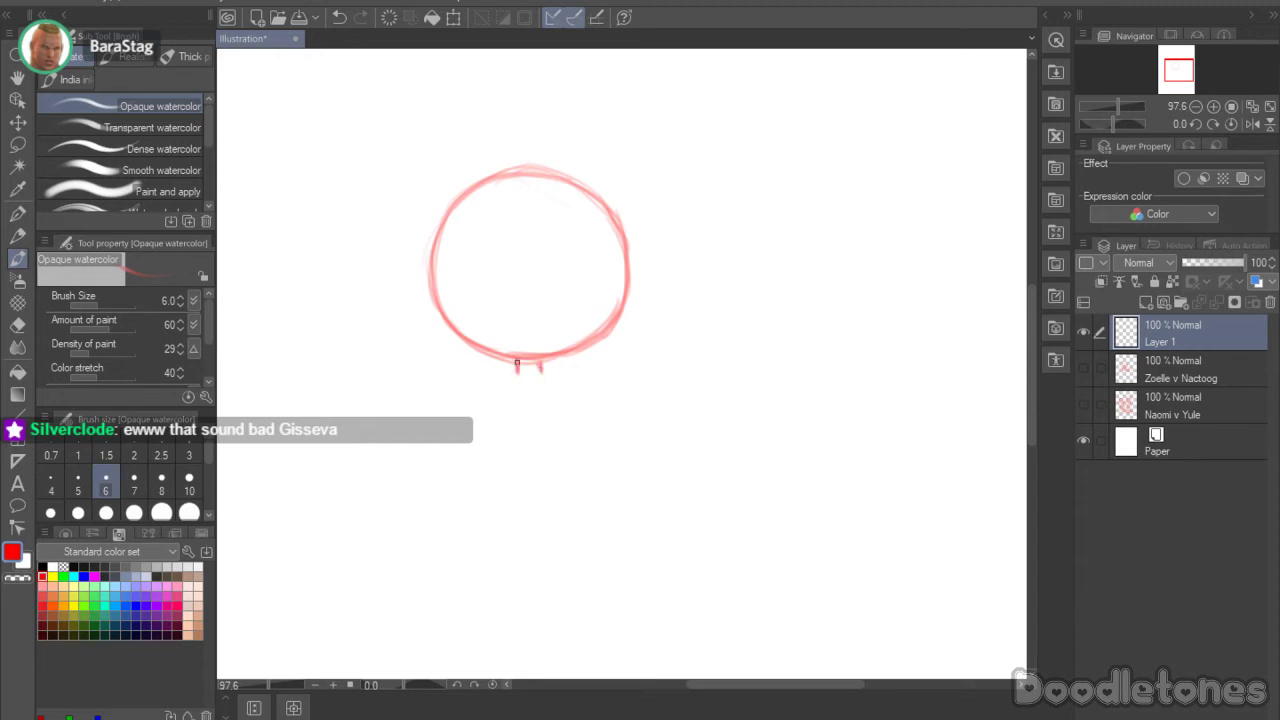
drag(498, 384, 566, 383)
Step: Lasso the head circle and scale it up slightly from its base above the neck, leaving it deselected
click(17, 143)
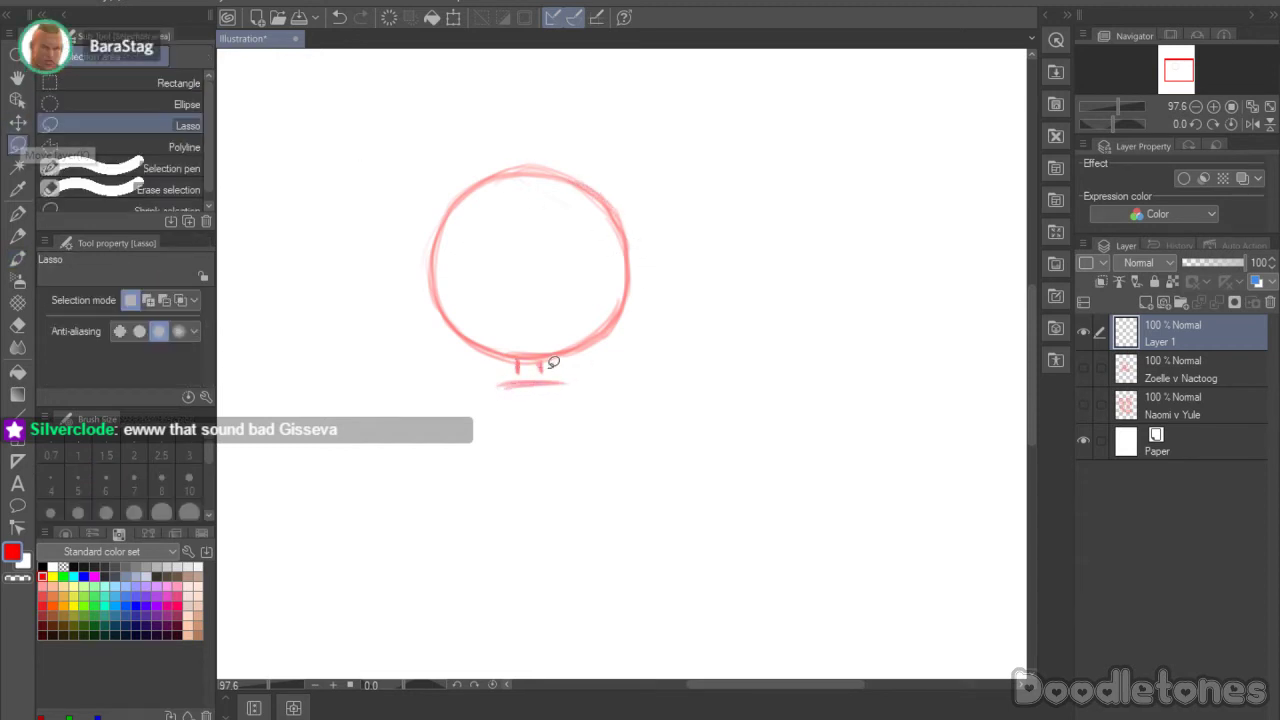
mouse_move(545, 366)
mouse_down()
mouse_move(476, 366)
mouse_move(400, 202)
mouse_move(659, 190)
mouse_move(549, 368)
mouse_up()
click(585, 401)
drag(532, 131, 532, 108)
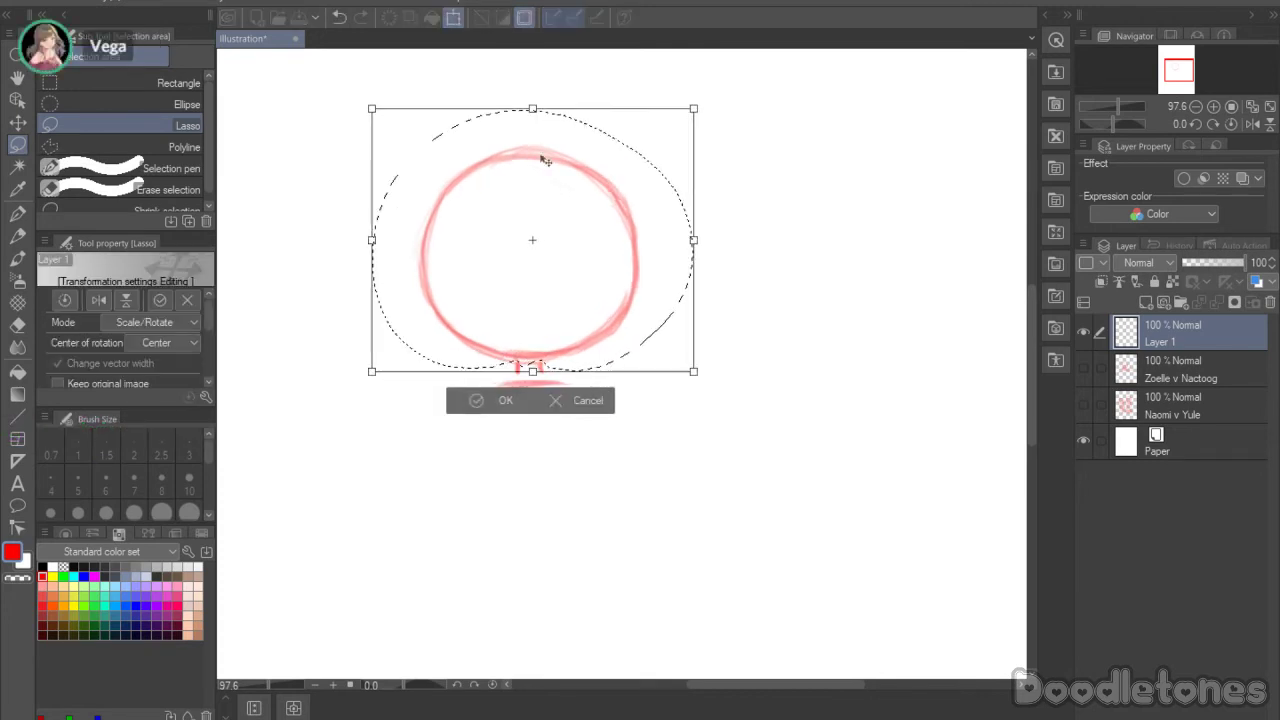
key(Return)
key(ctrl+d)
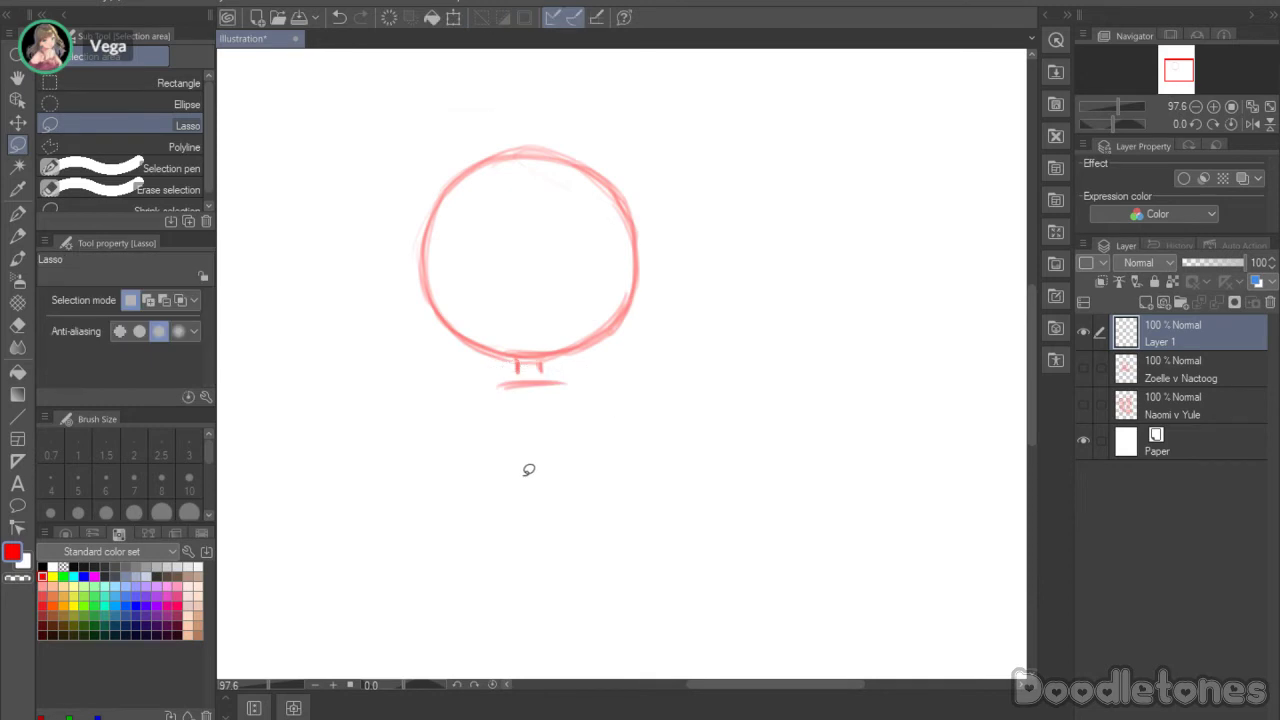
Step: Widen the shoulder line with rounded corners and draw the torso's two long sides down from it, the left-hand one slanting outward
key(b)
mouse_move(570, 383)
mouse_down()
mouse_move(497, 385)
mouse_move(566, 383)
mouse_up()
mouse_move(484, 391)
mouse_down()
mouse_move(577, 389)
mouse_move(583, 400)
mouse_up()
drag(1030, 331, 1030, 367)
mouse_move(570, 238)
mouse_down()
mouse_move(584, 266)
mouse_move(574, 361)
mouse_up()
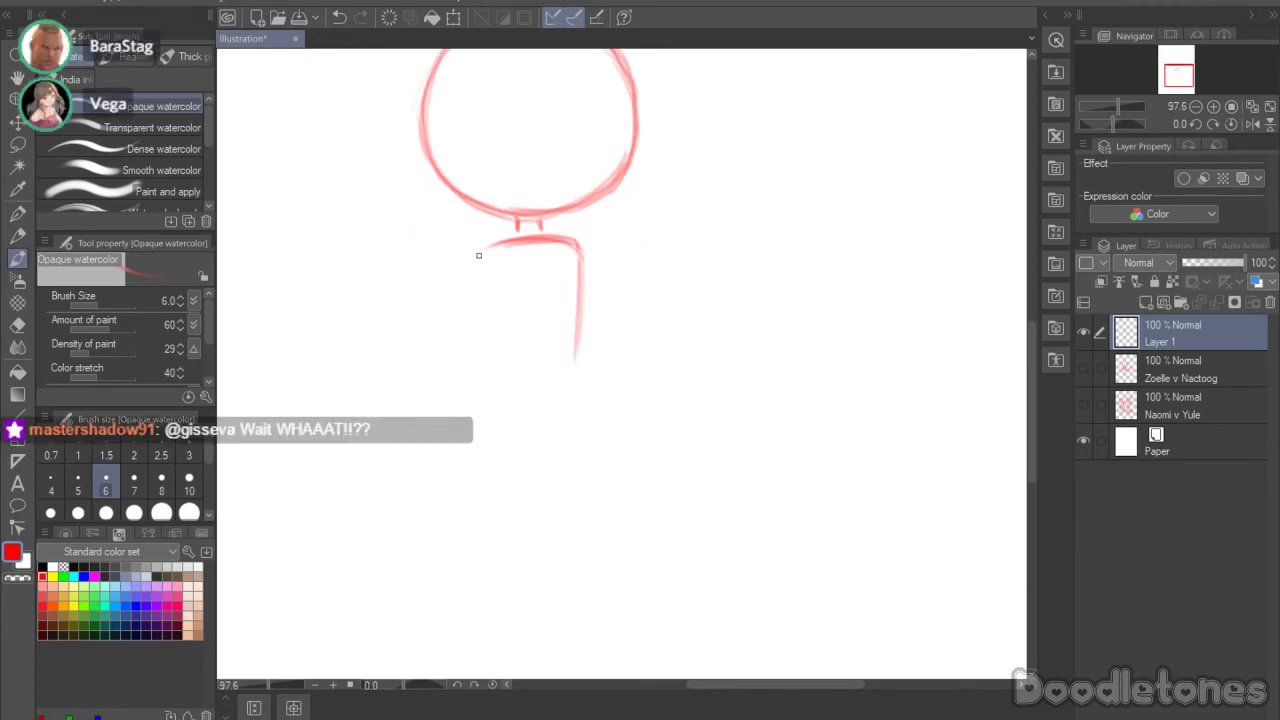
mouse_move(492, 248)
mouse_down()
mouse_move(465, 374)
mouse_move(473, 322)
mouse_move(457, 352)
mouse_up()
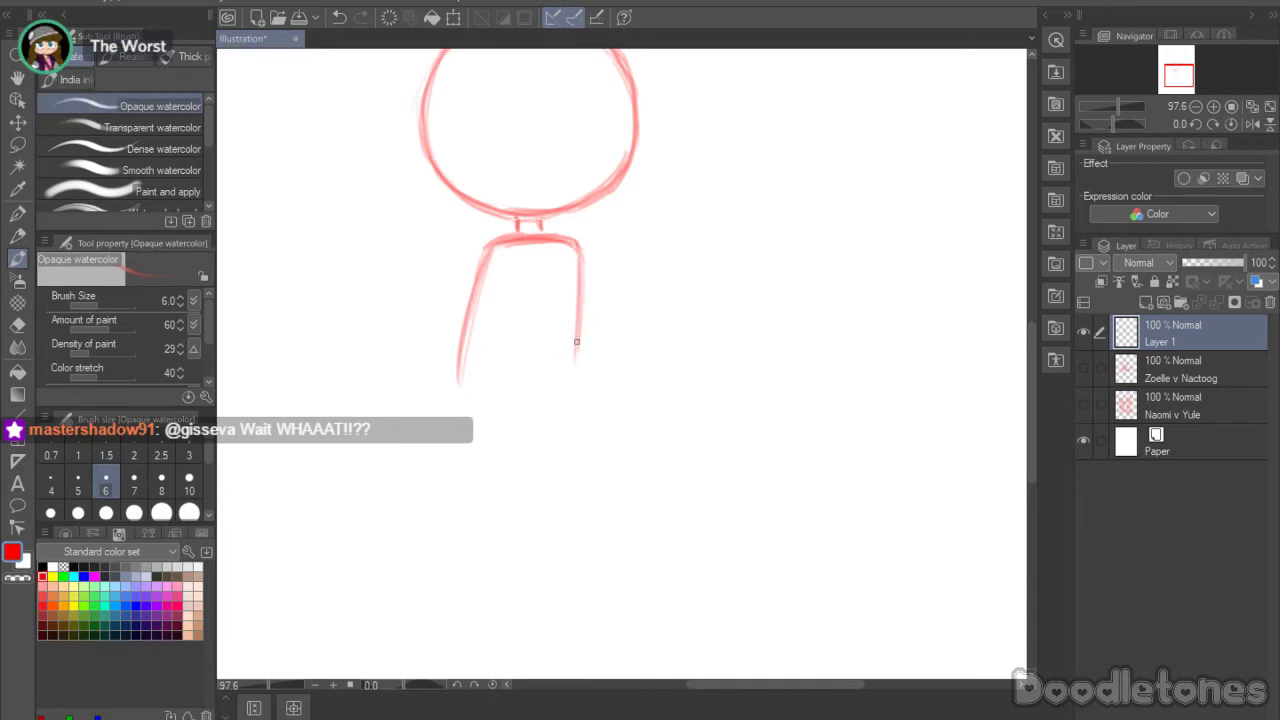
drag(575, 262, 575, 398)
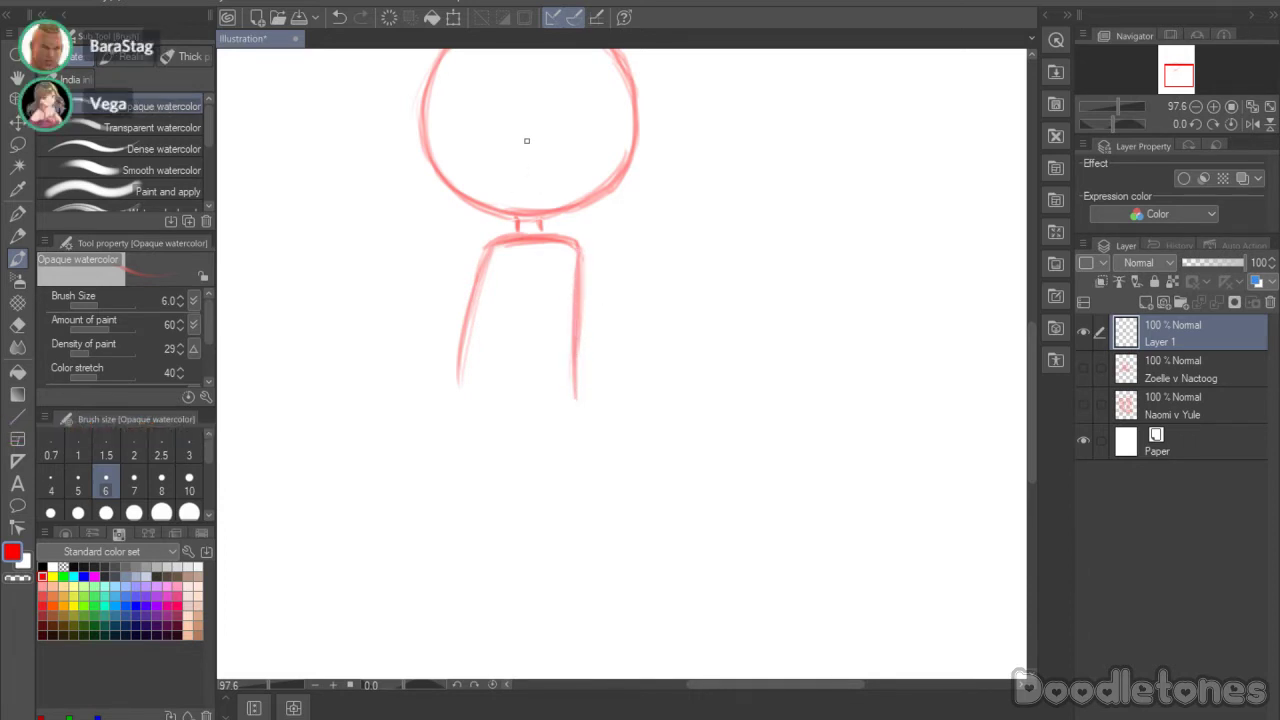
Step: Extend the torso's sides, close them with a curved bottom edge, and draw a short vertical line below it dividing the legs
drag(469, 311, 458, 418)
mouse_move(470, 331)
mouse_down()
mouse_move(456, 432)
mouse_move(464, 388)
mouse_move(468, 427)
mouse_move(543, 442)
mouse_up()
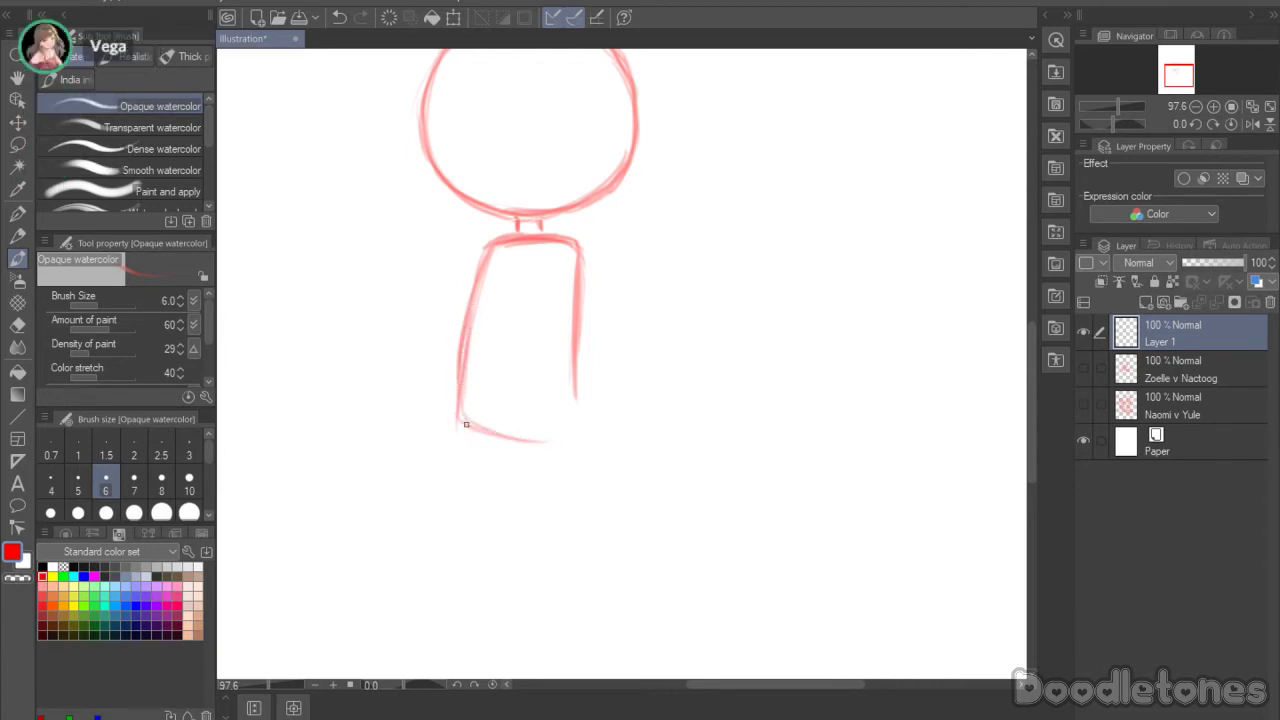
drag(466, 426, 555, 441)
drag(574, 391, 568, 423)
drag(468, 420, 584, 417)
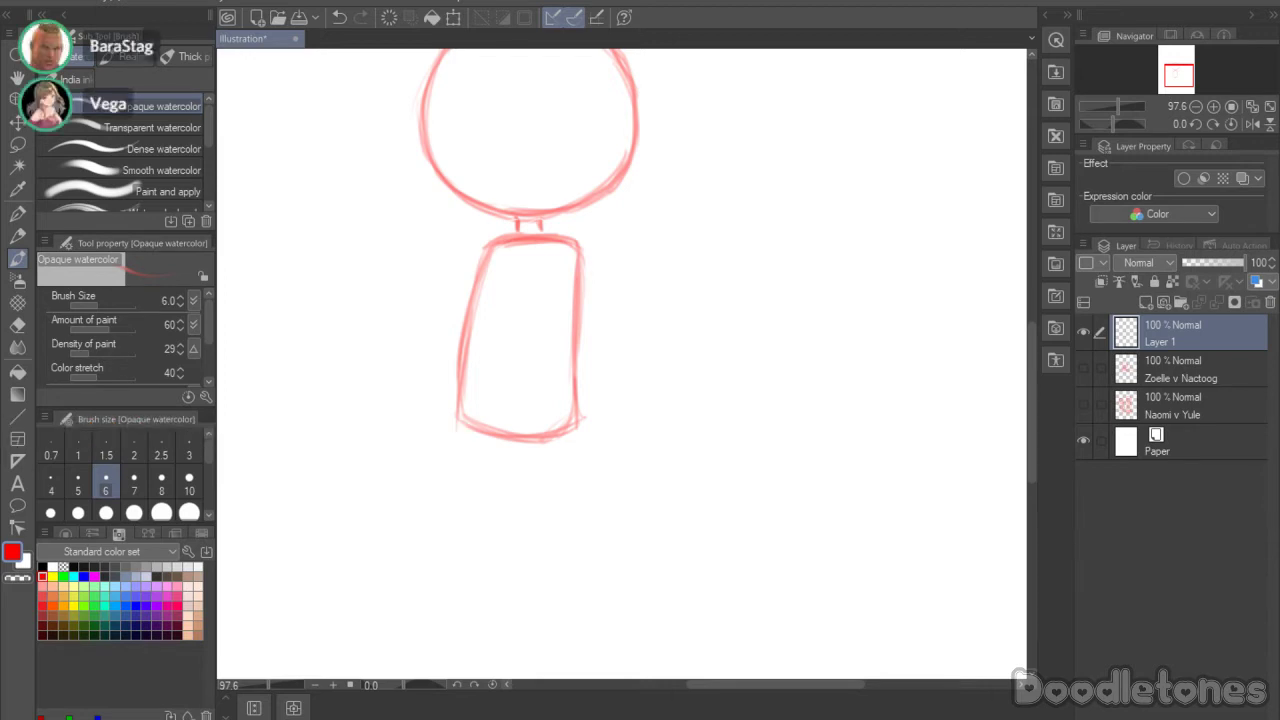
drag(528, 458, 527, 574)
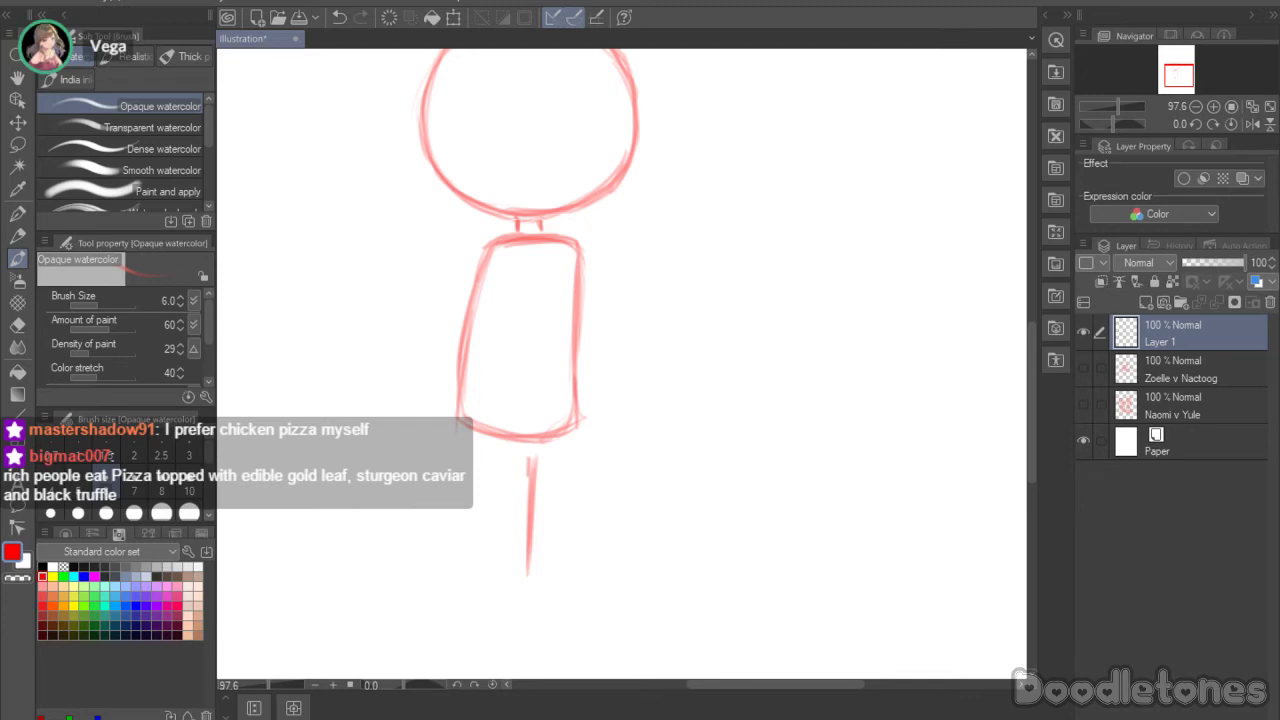
Step: Move the Photos window with the pizza-in-milk image over the canvas to view it, and move it back off
drag(0, 23, 597, 23)
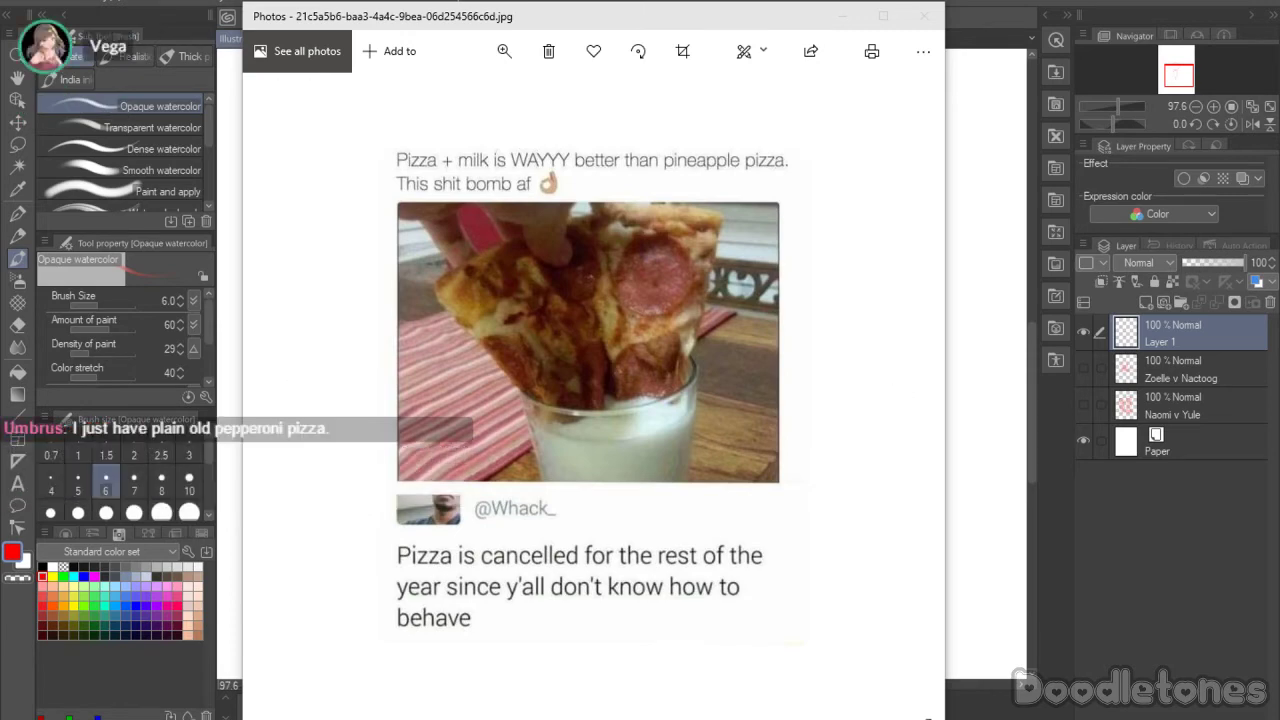
drag(598, 14, 2, 20)
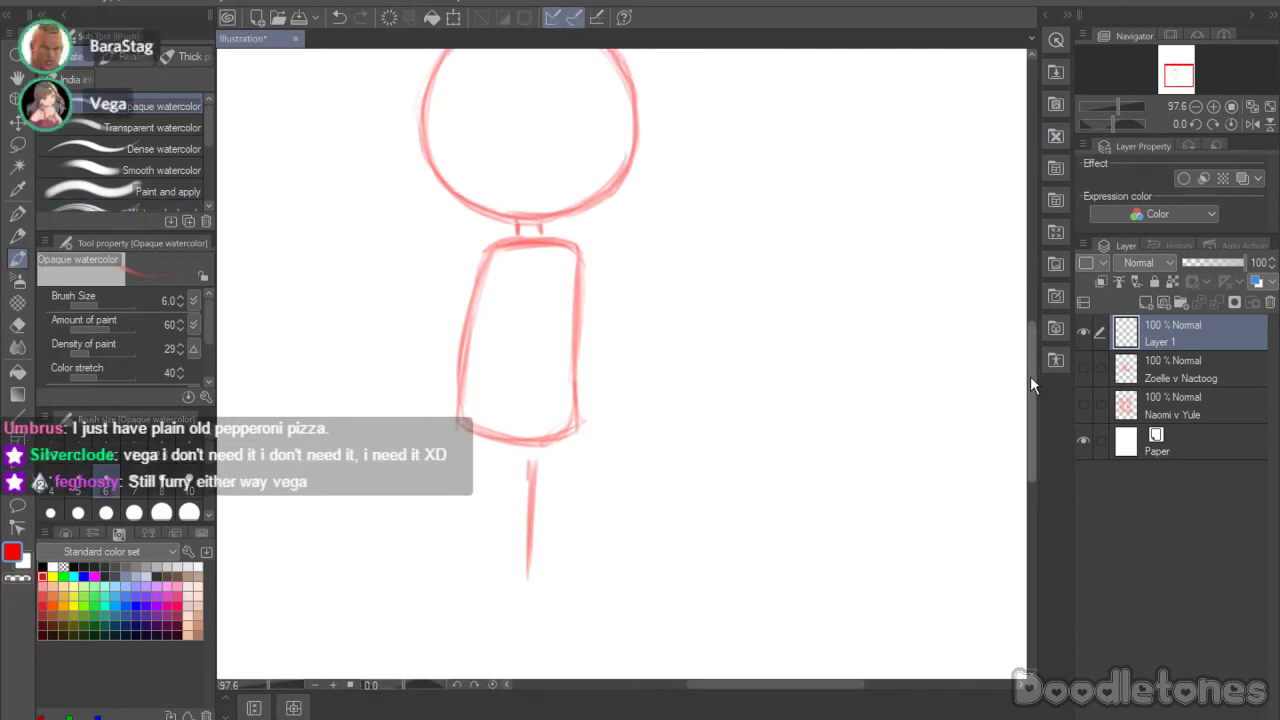
Step: Draw the left-hand leg's outer outline running down from the torso's lower corner, darkened with repeated strokes
scroll(1030, 376, down, 2)
drag(457, 350, 445, 504)
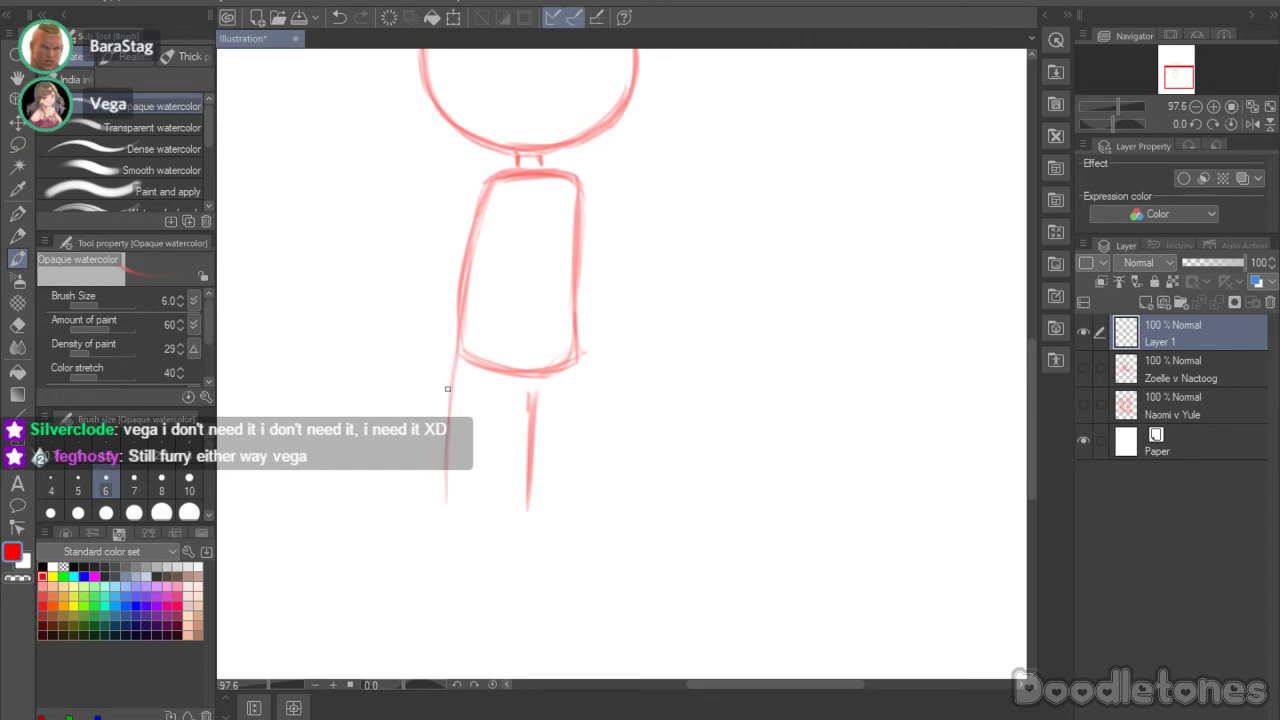
drag(457, 352, 441, 518)
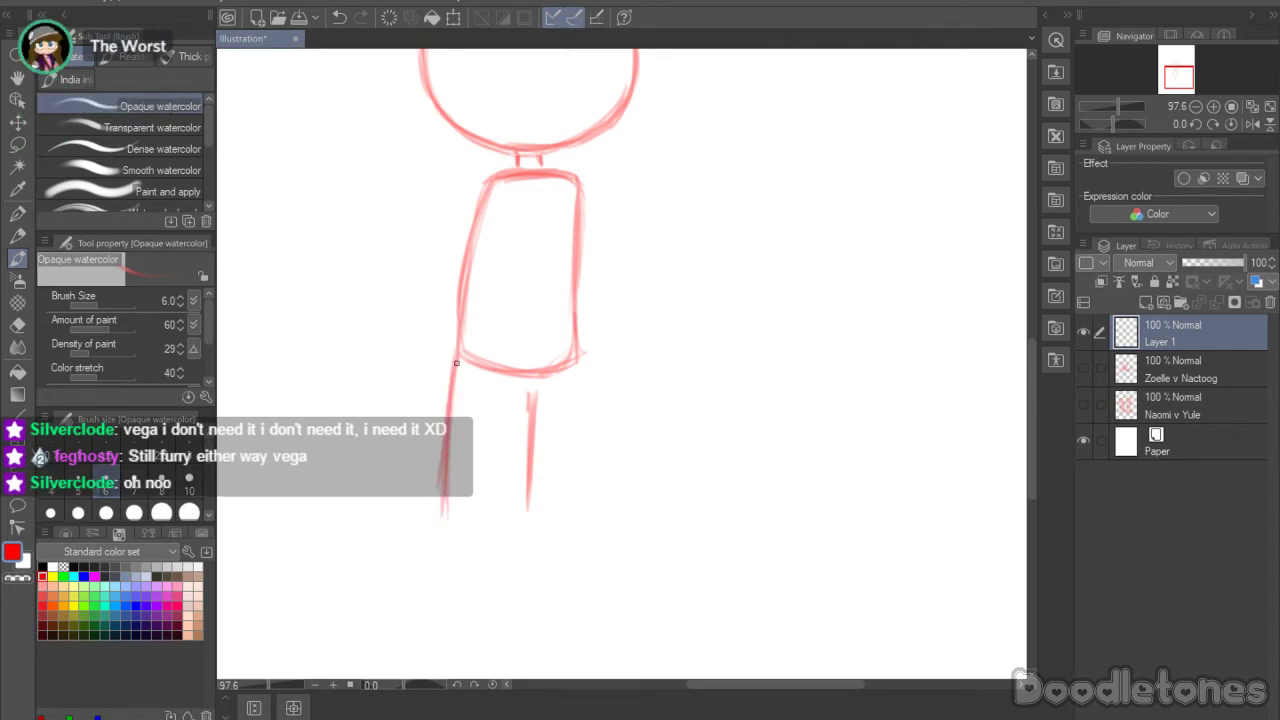
drag(456, 360, 448, 420)
drag(459, 322, 441, 510)
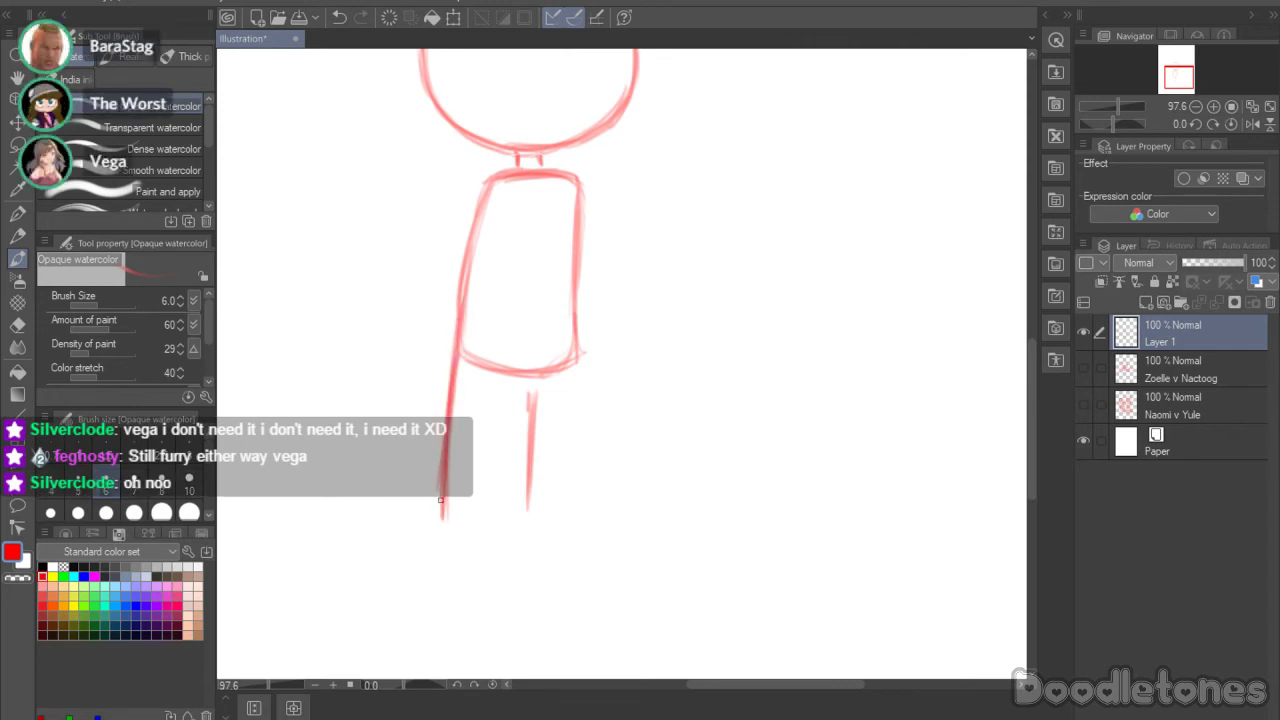
drag(443, 466, 439, 524)
Step: Draw the right-hand leg's outer outline slanting outward from the torso's lower corner, darkened with repeated strokes
mouse_move(583, 378)
mouse_down()
mouse_move(586, 467)
mouse_move(591, 428)
mouse_up()
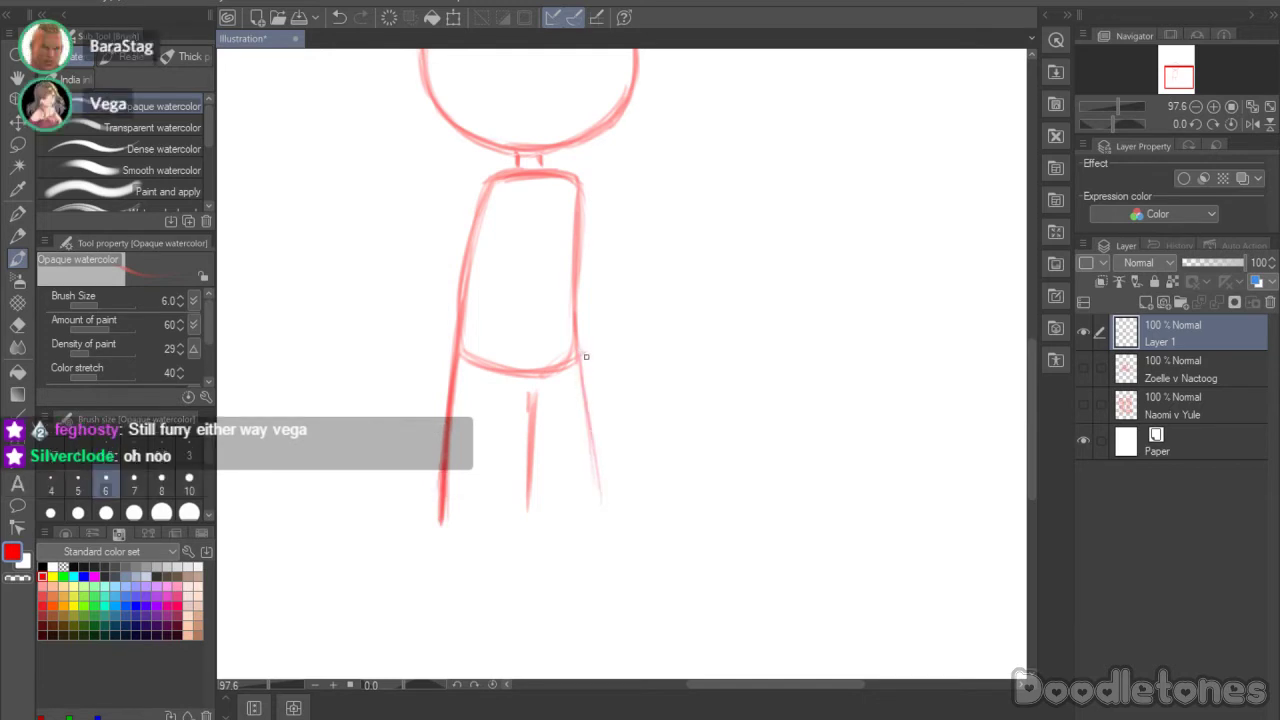
drag(585, 354, 604, 510)
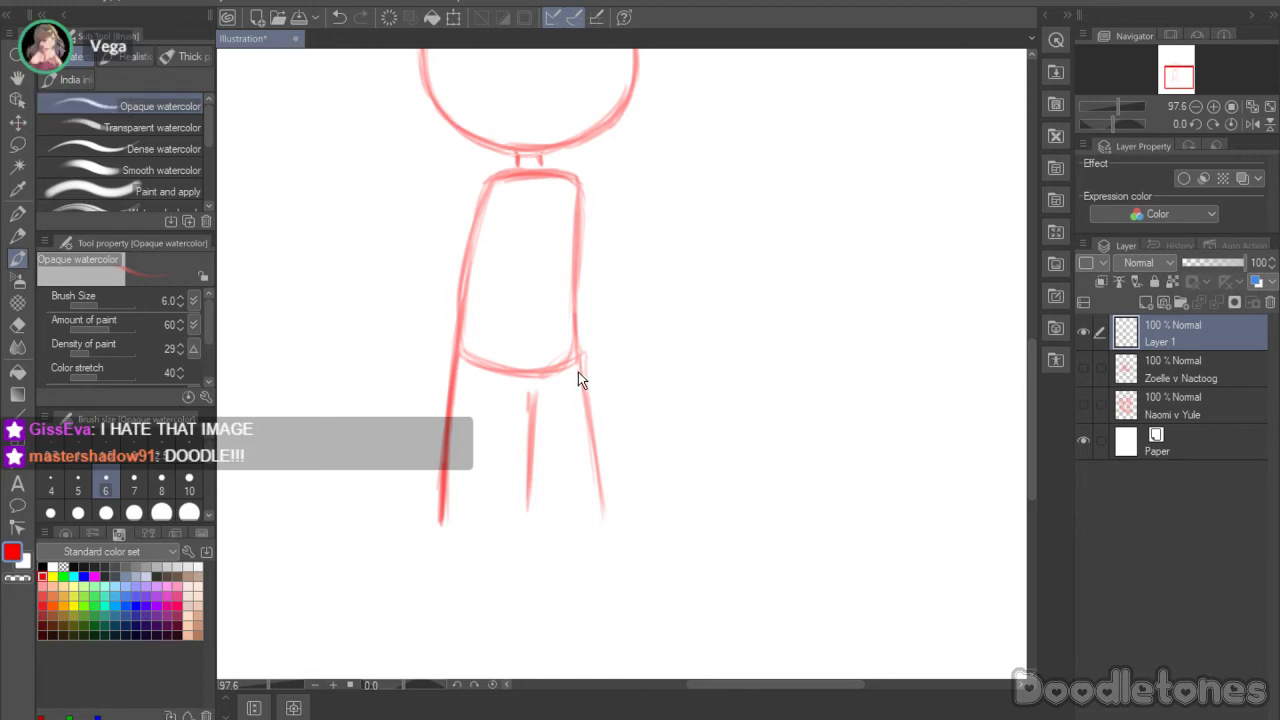
drag(576, 356, 601, 484)
drag(577, 336, 610, 530)
drag(586, 418, 606, 536)
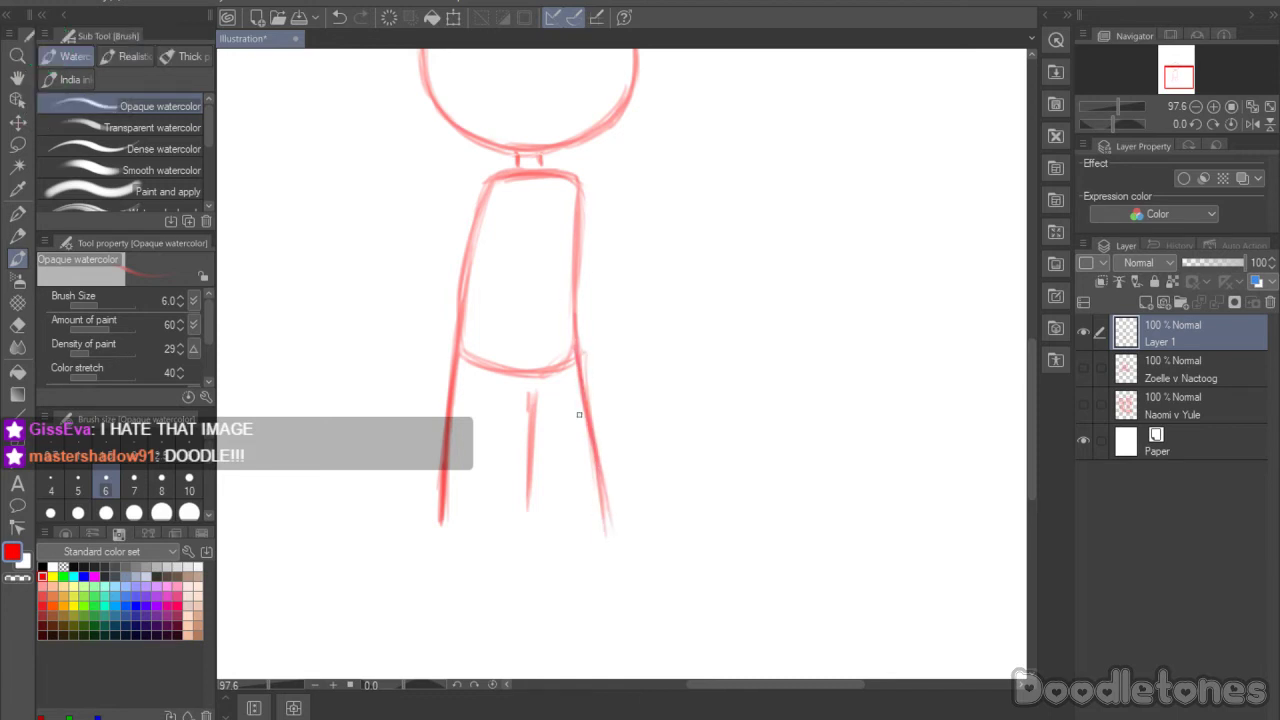
drag(576, 355, 610, 544)
drag(578, 382, 614, 550)
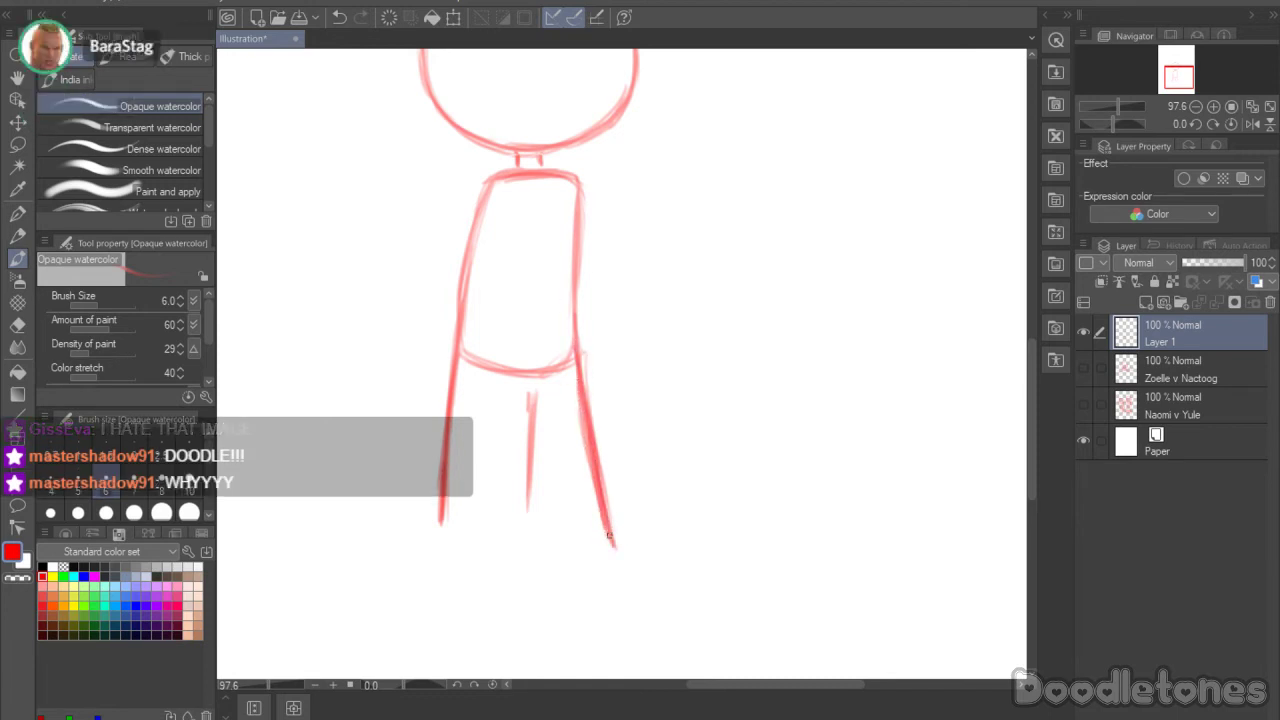
drag(596, 476, 614, 556)
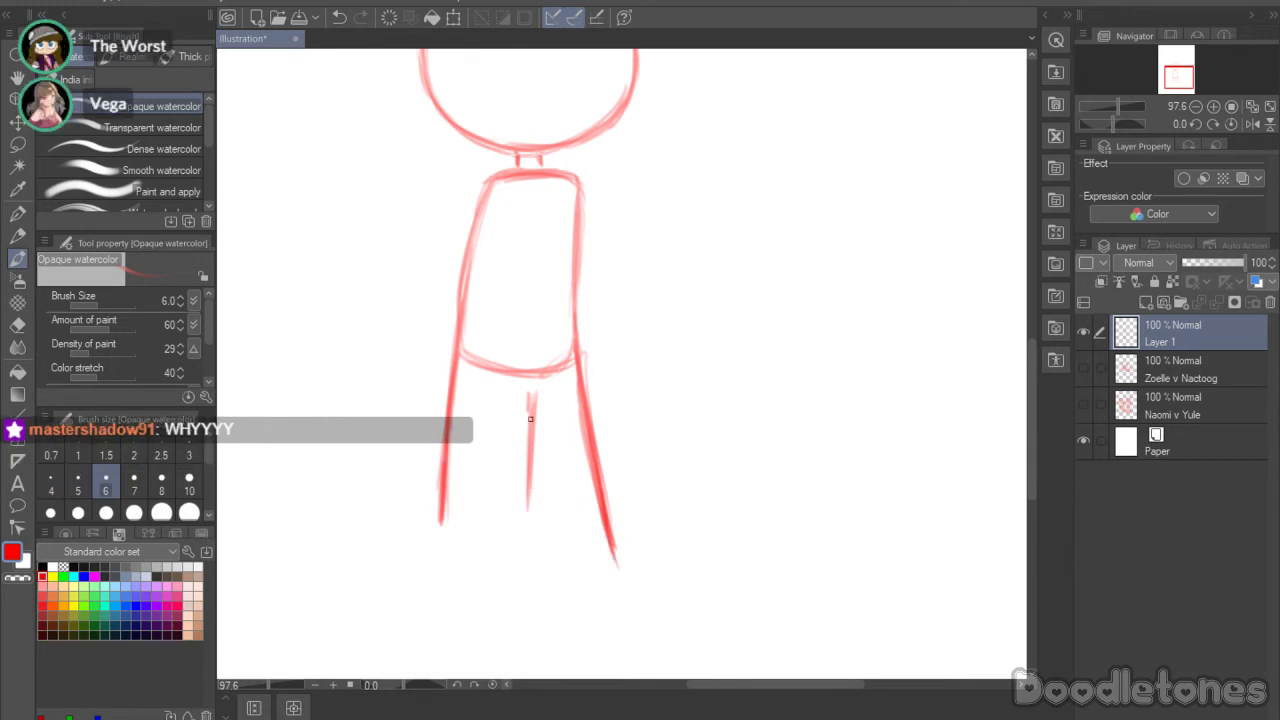
Step: Extend the dividing line between the legs and the left-hand leg's outer outline further down, flaring the outer line outward
drag(531, 468, 526, 563)
drag(531, 490, 528, 592)
drag(443, 458, 430, 574)
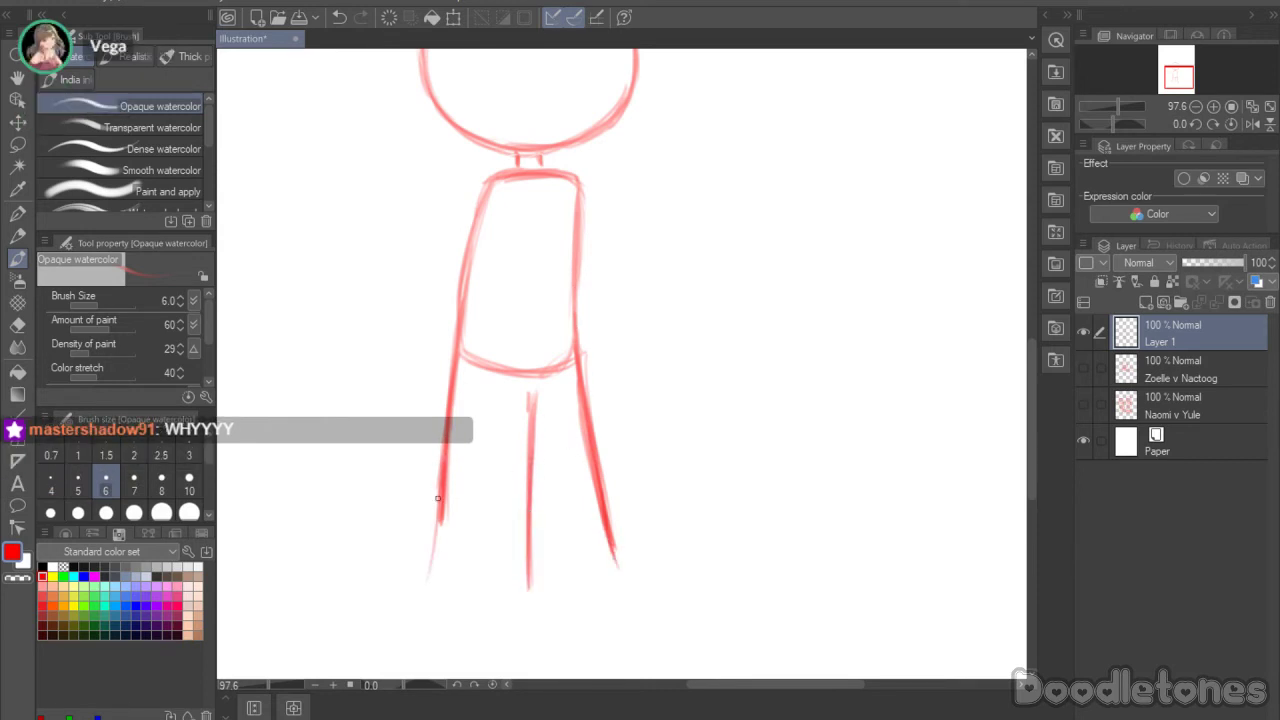
drag(440, 490, 424, 588)
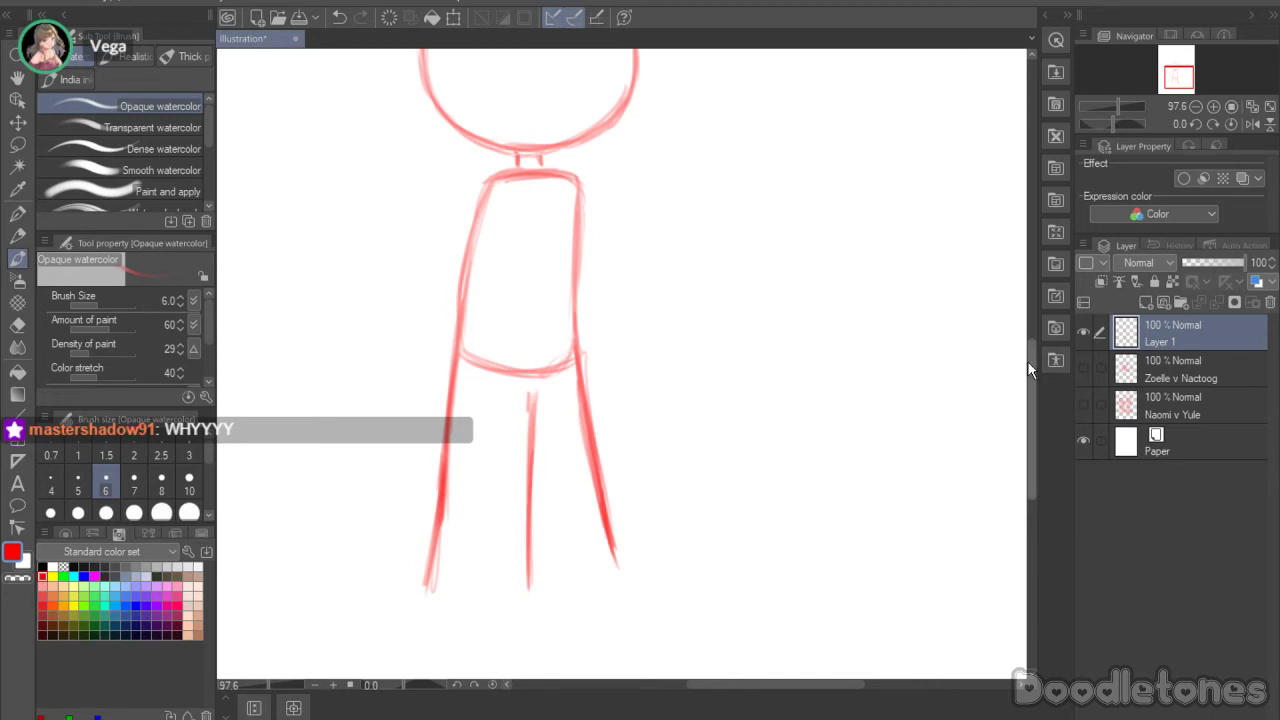
Step: Close the left-hand trouser leg with a wide, rounded hem joining its outer outline to the dividing line
drag(1027, 360, 1027, 460)
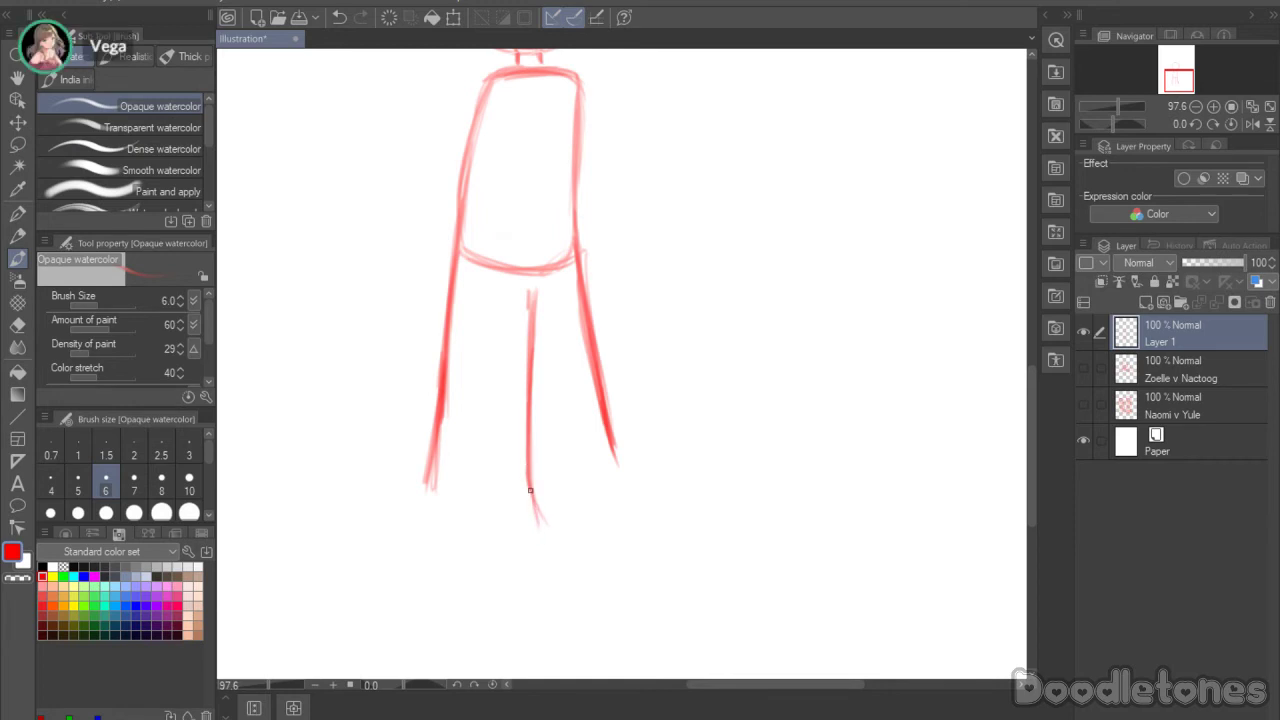
mouse_move(424, 534)
mouse_down()
mouse_move(425, 498)
mouse_move(476, 553)
mouse_up()
mouse_move(417, 509)
mouse_down()
mouse_move(418, 532)
mouse_move(480, 549)
mouse_up()
drag(531, 496, 524, 549)
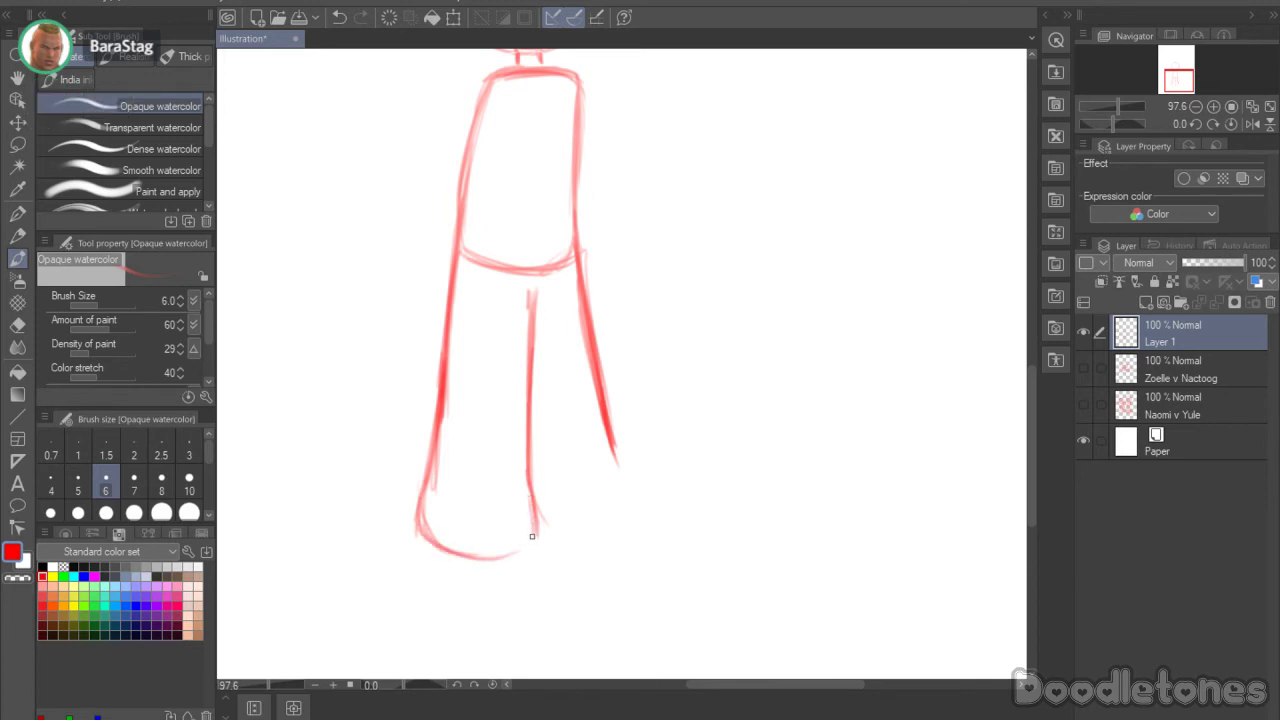
mouse_move(432, 474)
mouse_down()
mouse_move(416, 539)
mouse_move(445, 553)
mouse_move(529, 548)
mouse_move(527, 519)
mouse_move(526, 556)
mouse_move(500, 561)
mouse_up()
drag(532, 508, 512, 558)
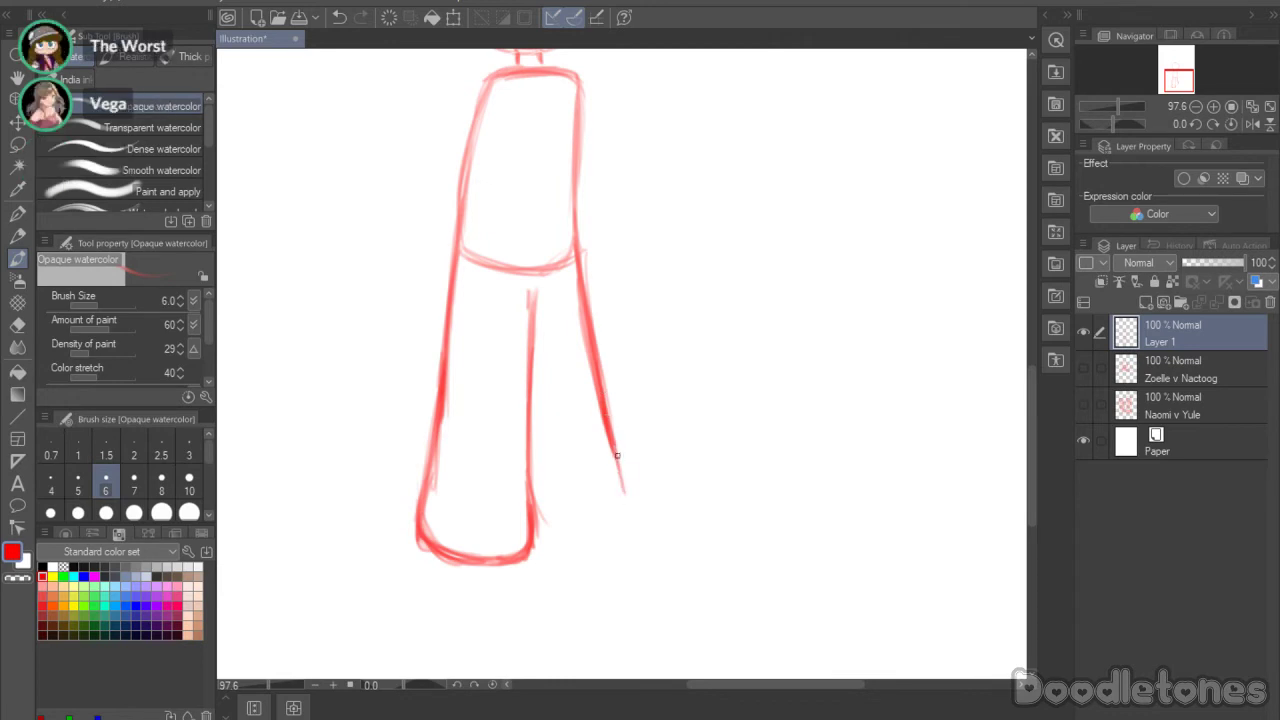
Step: Lengthen the right-hand leg's outer outline and close that leg with a rounded hem, slightly higher than the other leg's
drag(612, 445, 630, 508)
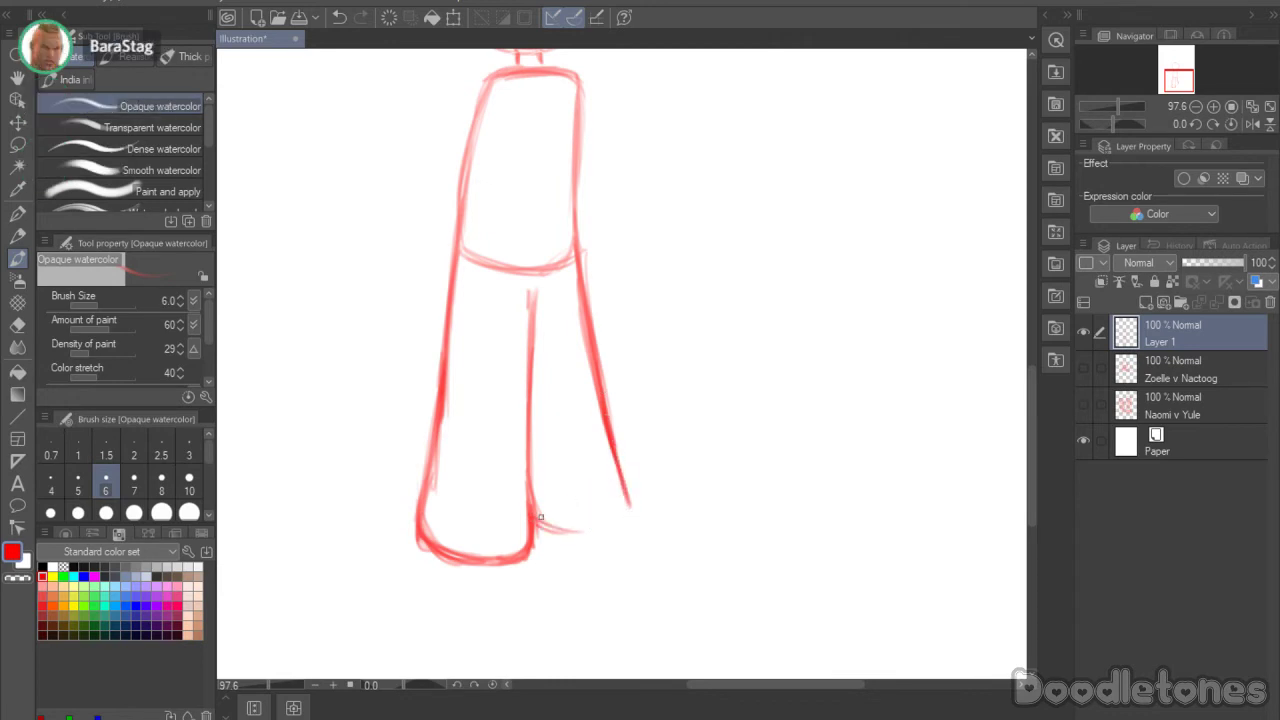
drag(540, 517, 600, 529)
drag(604, 433, 619, 470)
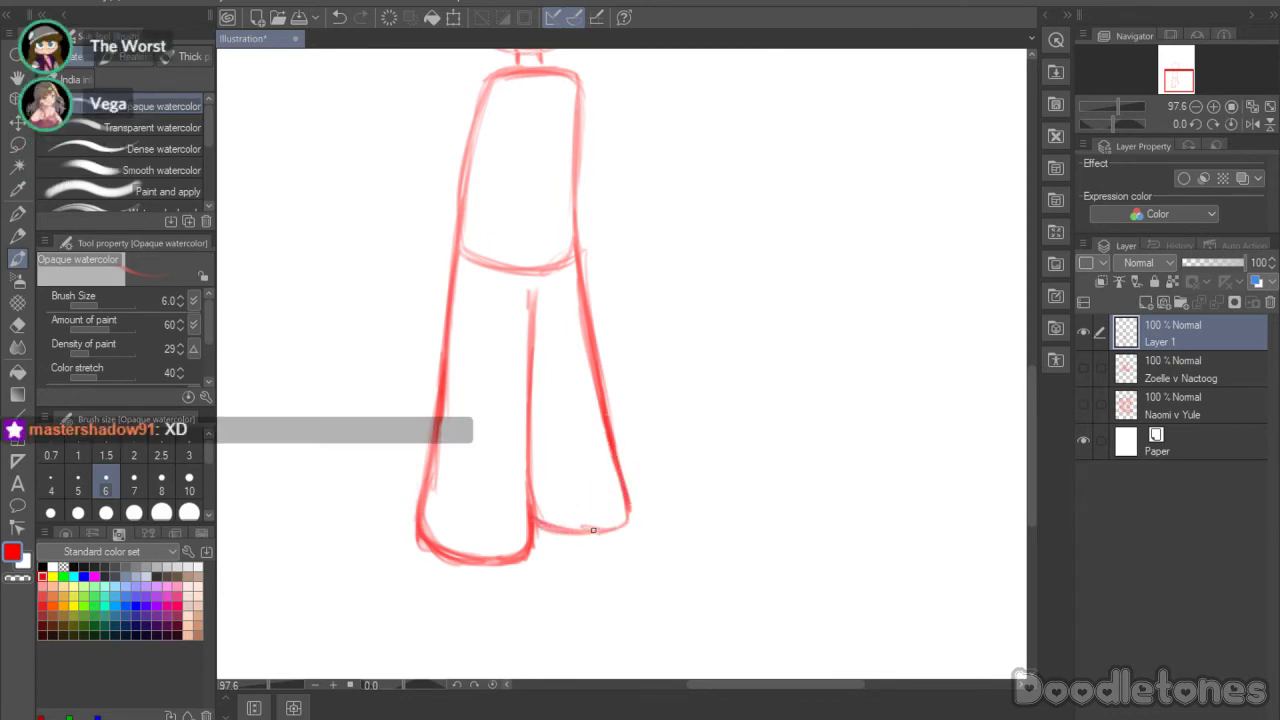
drag(593, 530, 629, 496)
drag(536, 521, 591, 533)
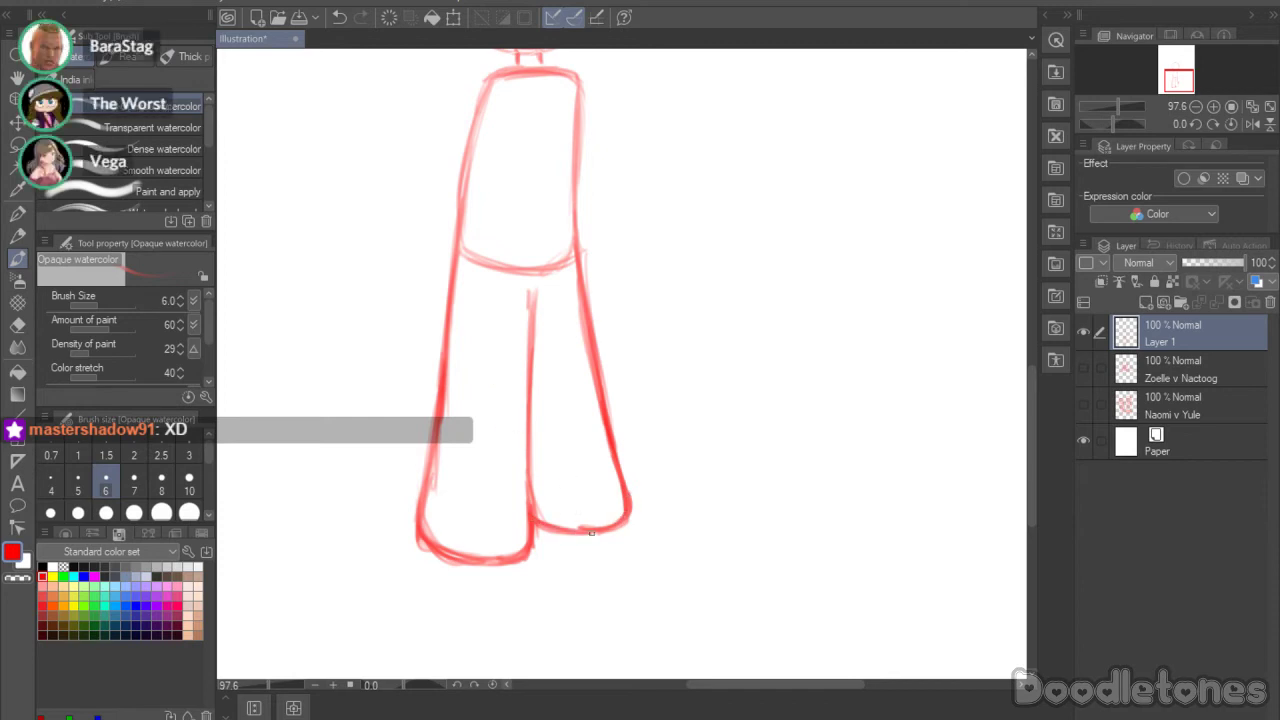
Step: Redraw the left-hand trouser hem slightly lower and erase the old hem curve and stray lines inside that leg
mouse_move(418, 546)
mouse_down()
mouse_move(488, 566)
mouse_move(481, 574)
mouse_move(447, 569)
mouse_move(520, 562)
mouse_move(529, 528)
mouse_move(513, 570)
mouse_move(419, 540)
mouse_move(516, 564)
mouse_move(434, 560)
mouse_move(417, 521)
mouse_move(450, 566)
mouse_up()
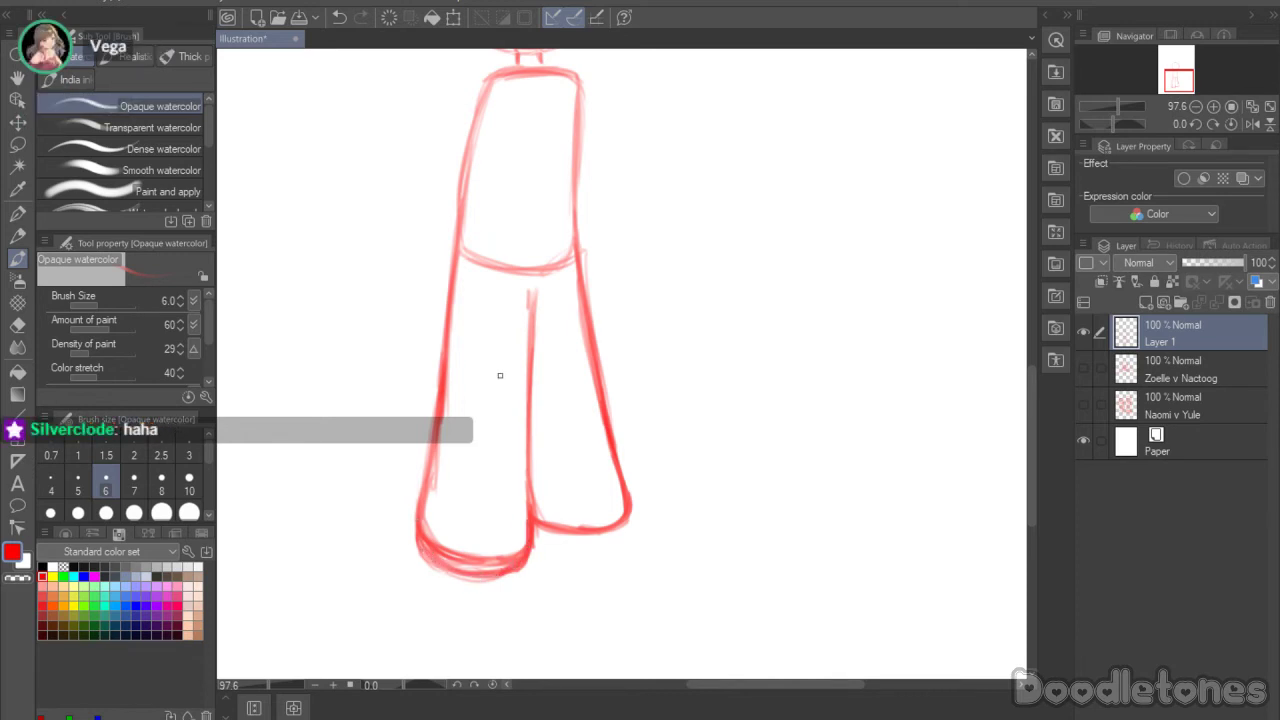
click(17, 324)
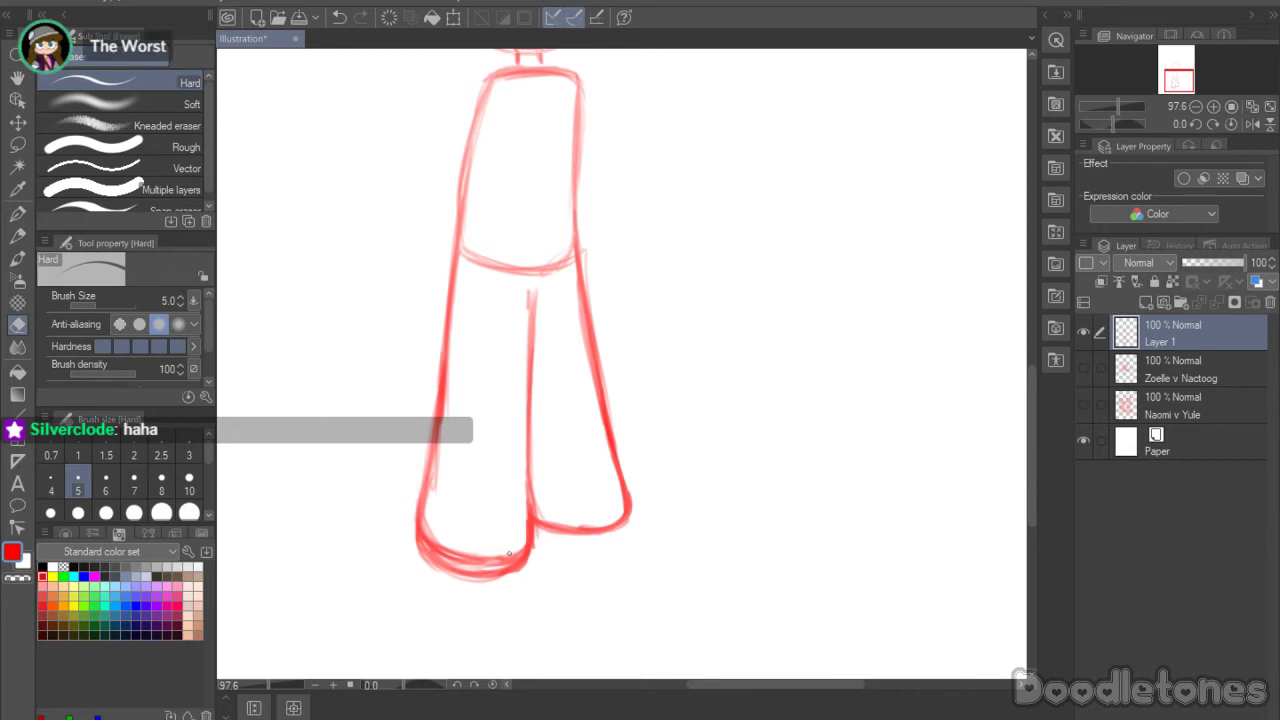
mouse_move(441, 541)
mouse_down()
mouse_move(480, 556)
mouse_move(466, 540)
mouse_move(459, 553)
mouse_move(517, 551)
mouse_move(447, 563)
mouse_move(428, 525)
mouse_up()
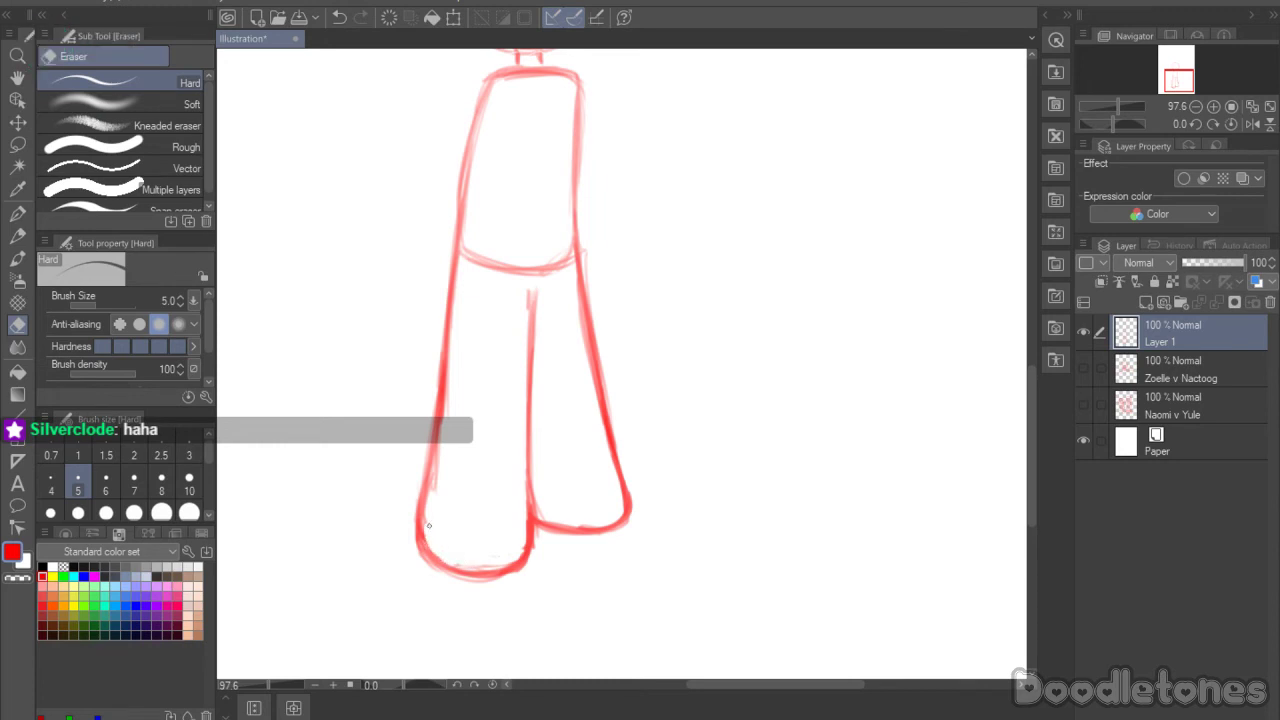
drag(444, 429, 445, 378)
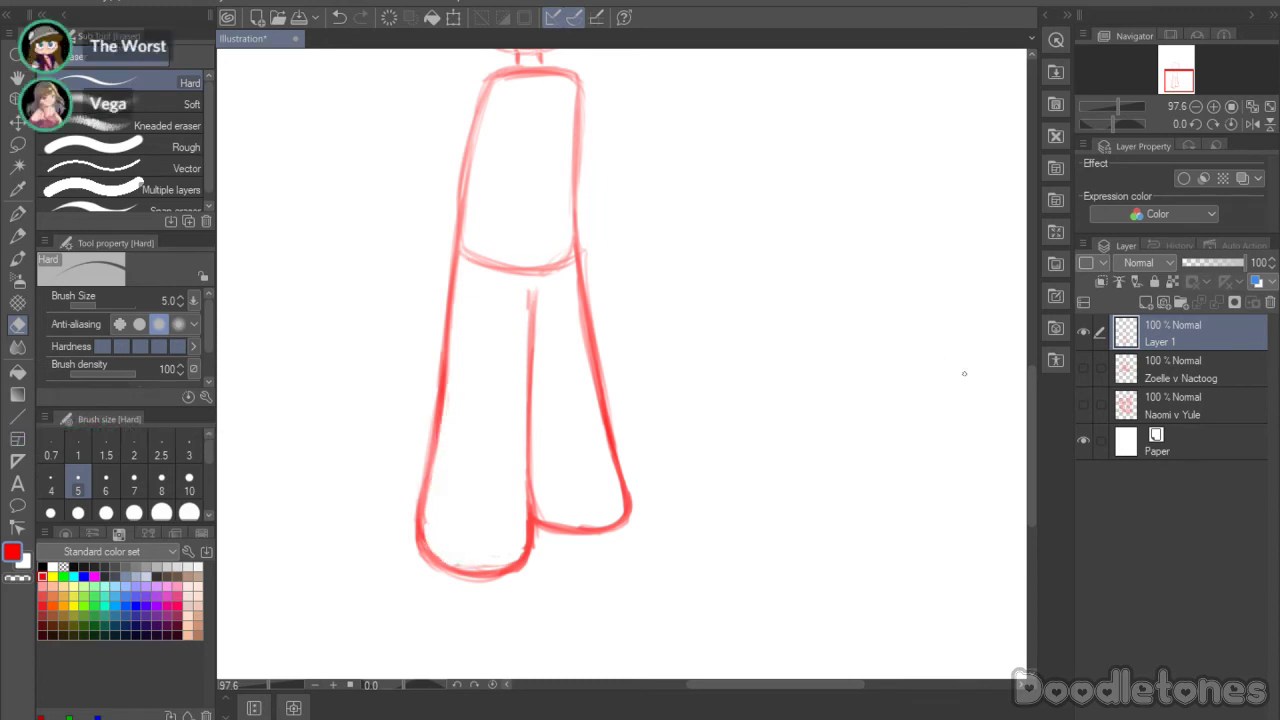
Step: Lasso the head circle and move it slightly right and down so it sits closer over the neck
drag(1030, 396, 1008, 323)
click(17, 144)
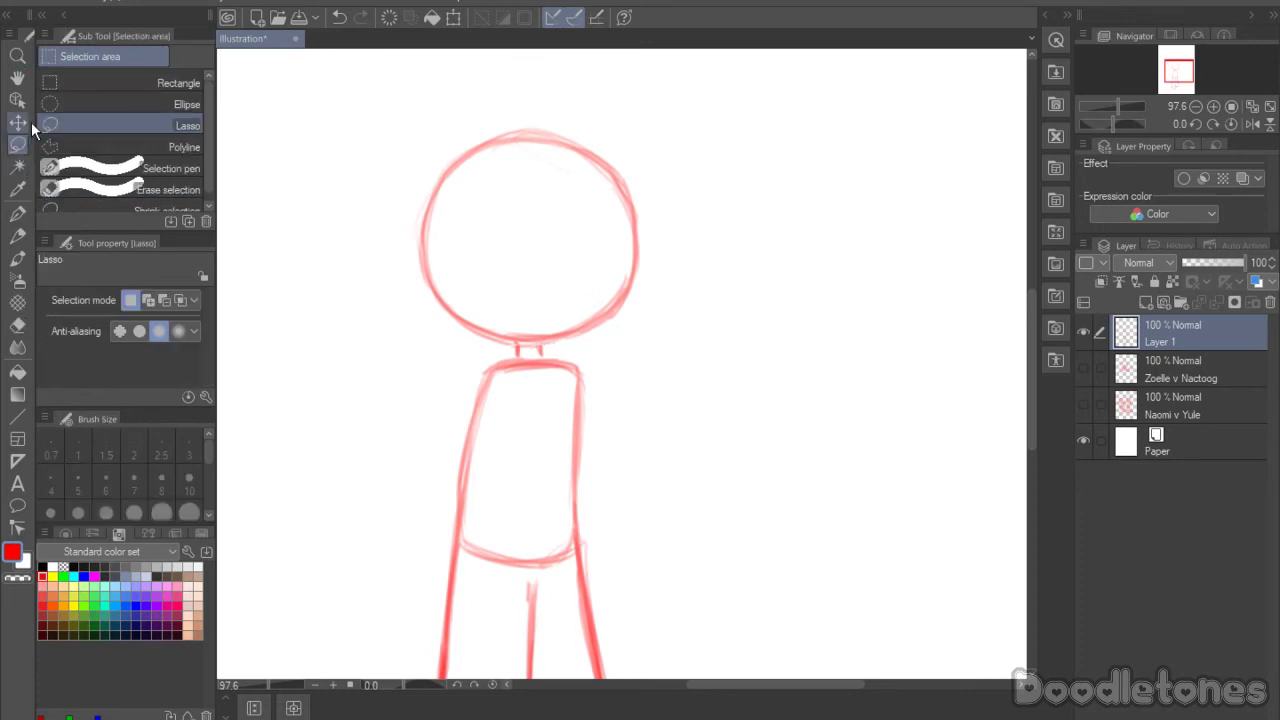
mouse_move(536, 338)
mouse_down()
mouse_move(410, 287)
mouse_move(531, 104)
mouse_move(628, 338)
mouse_up()
click(614, 381)
drag(617, 280, 620, 290)
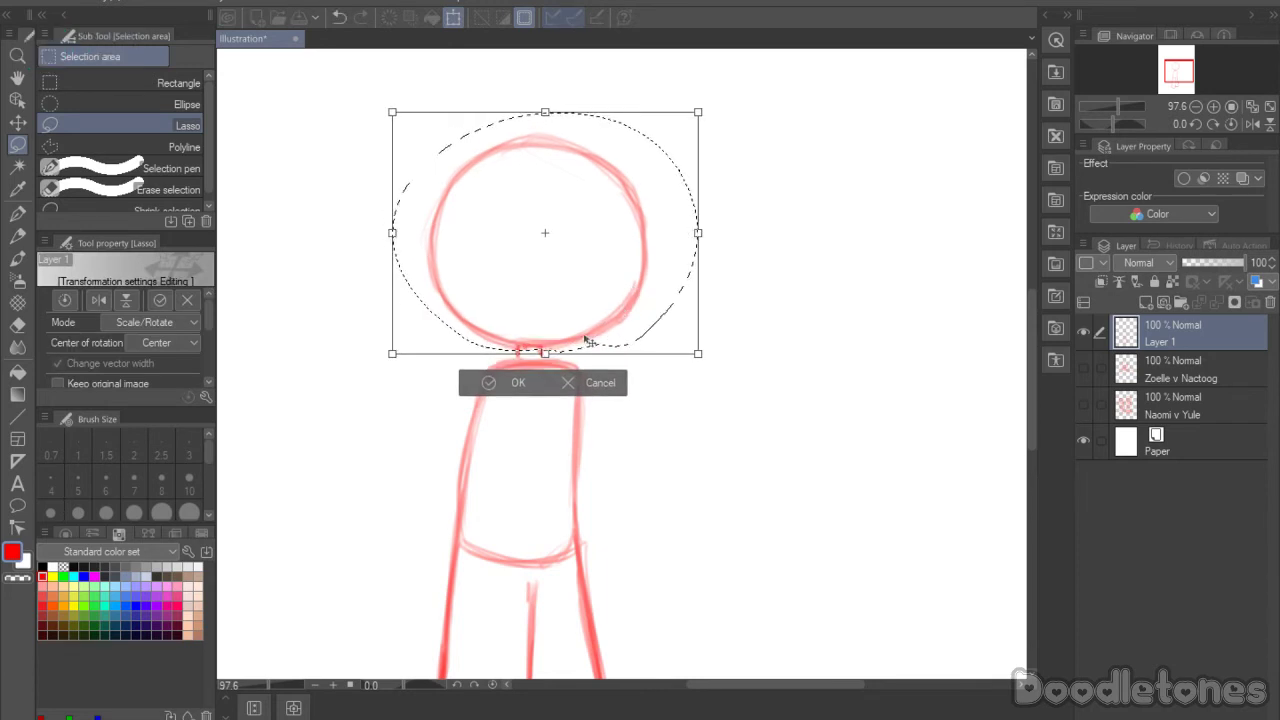
click(508, 388)
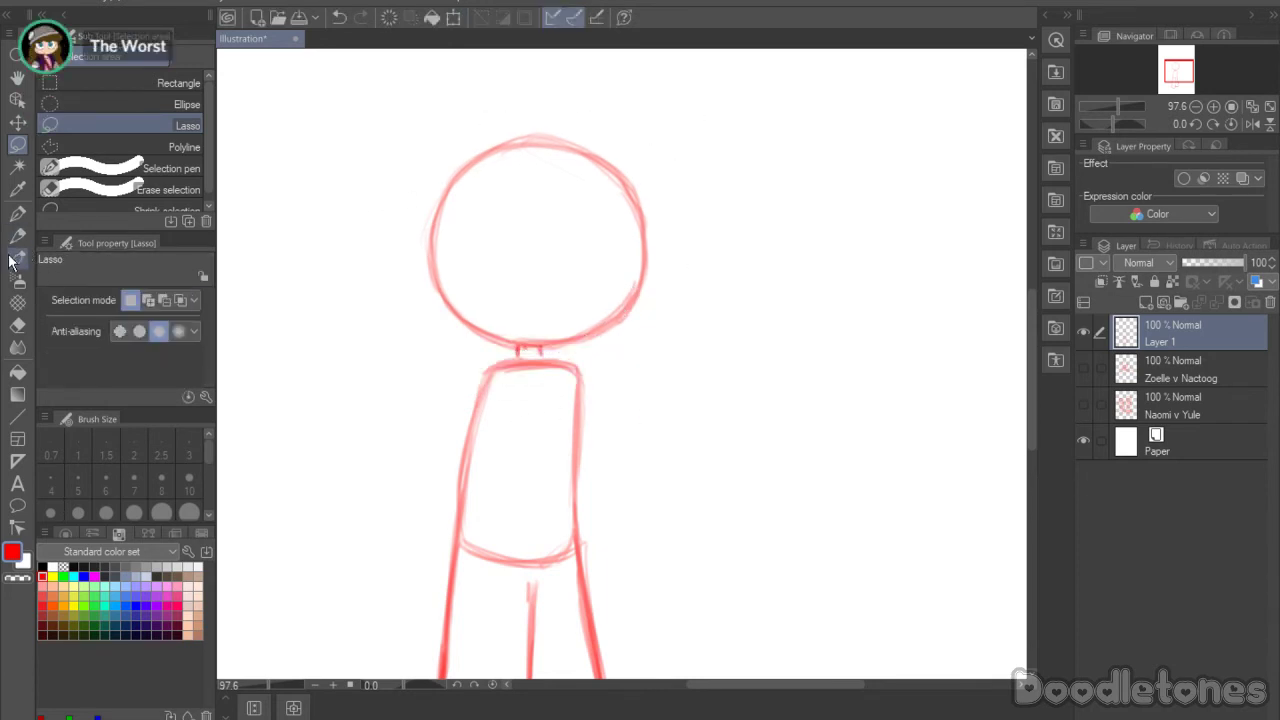
Step: Draw the left-hand shoulder curving out from the neck and try out strokes for the arm's outer line, undoing the arm strokes
click(17, 257)
mouse_move(515, 362)
mouse_down()
mouse_move(474, 369)
mouse_move(481, 384)
mouse_move(493, 370)
mouse_move(486, 389)
mouse_move(471, 369)
mouse_move(473, 485)
mouse_move(484, 542)
mouse_up()
drag(474, 440, 491, 540)
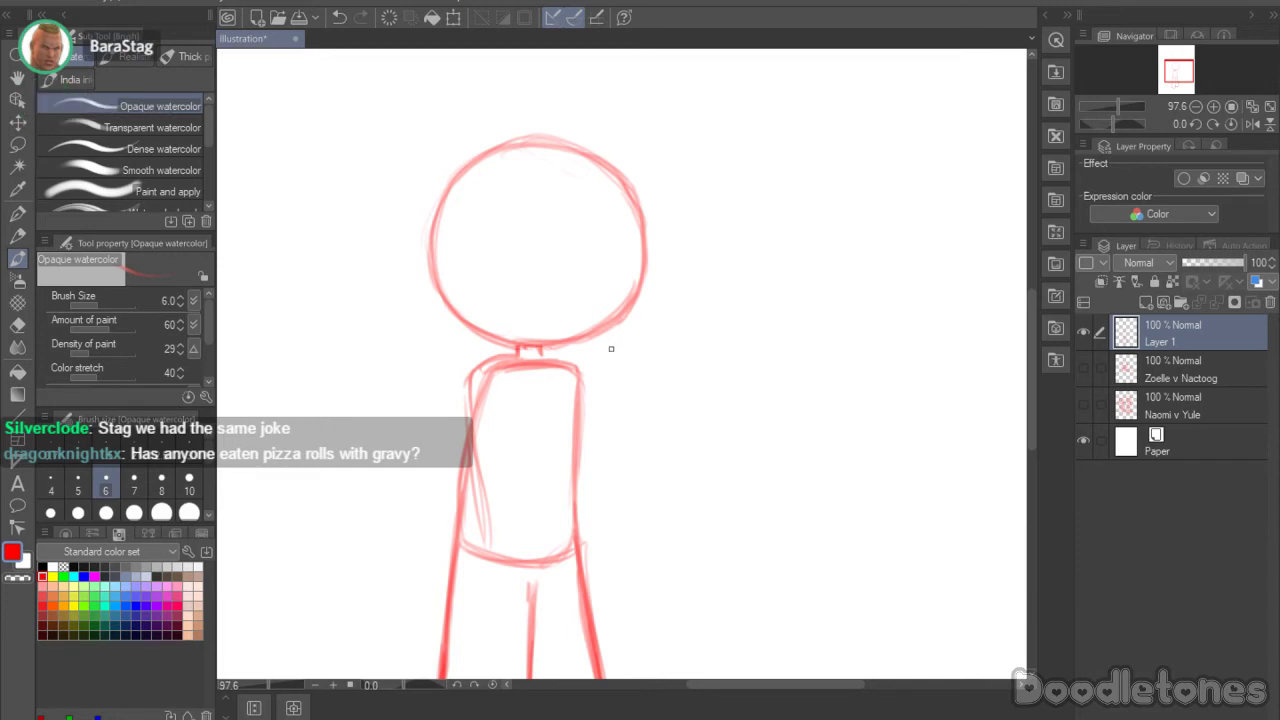
key(ctrl+z)
key(ctrl+z)
key(ctrl+z)
drag(469, 386, 485, 498)
key(ctrl+z)
key(ctrl+z)
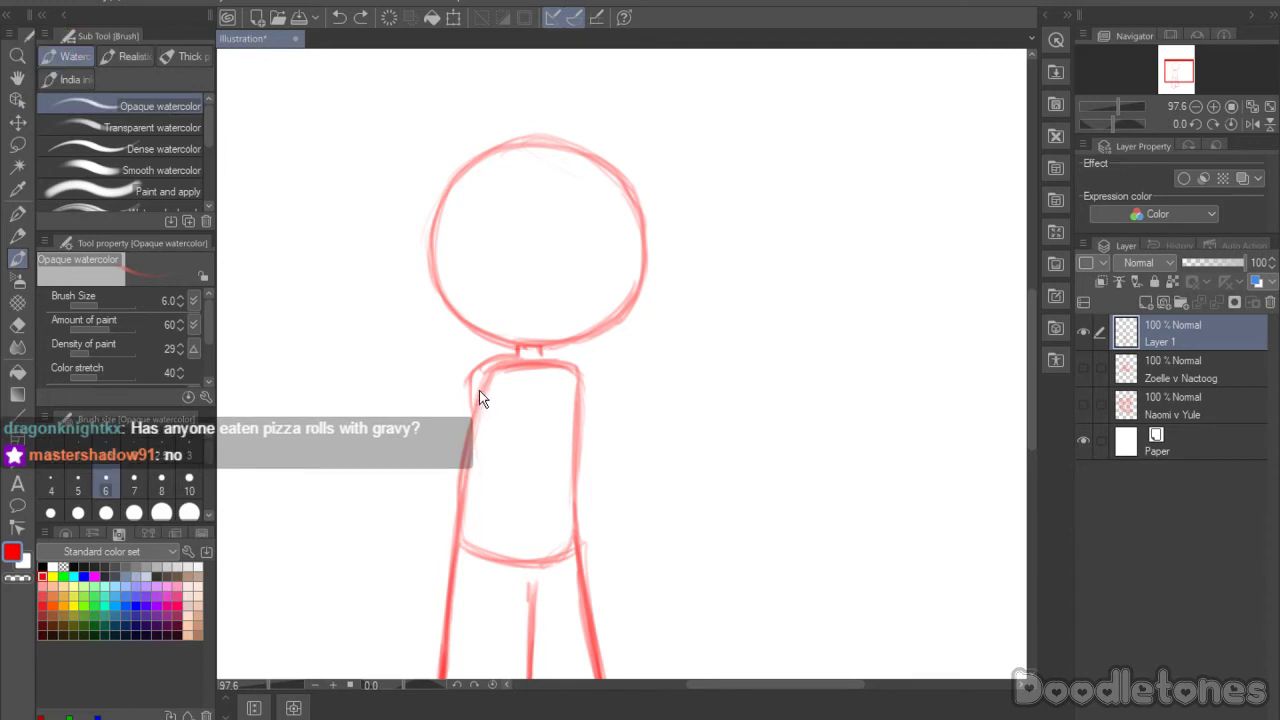
Step: Draw the left-hand arm hanging over the torso, with outer and inner lines joined by a rounded hand end
drag(471, 380, 474, 551)
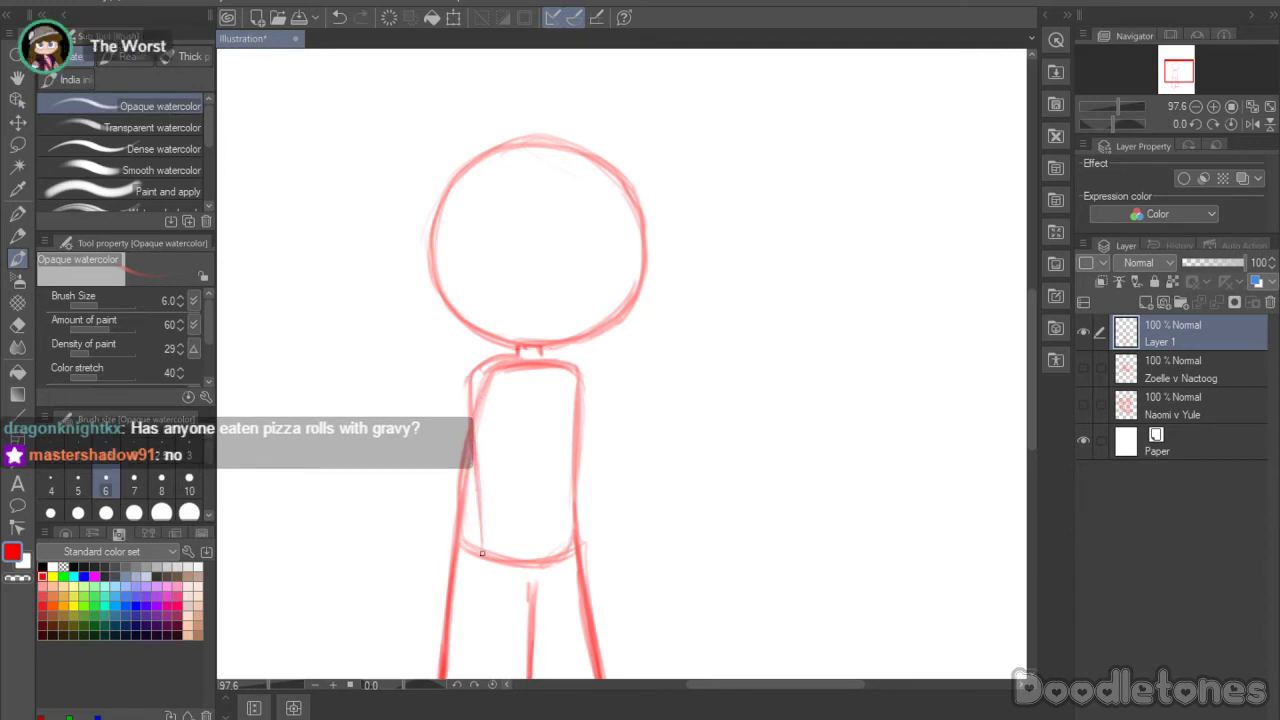
mouse_move(501, 386)
mouse_down()
mouse_move(519, 540)
mouse_move(507, 469)
mouse_move(471, 477)
mouse_move(474, 557)
mouse_move(499, 589)
mouse_move(470, 570)
mouse_move(471, 582)
mouse_move(515, 569)
mouse_up()
mouse_move(519, 525)
mouse_down()
mouse_move(497, 585)
mouse_move(474, 588)
mouse_move(496, 590)
mouse_up()
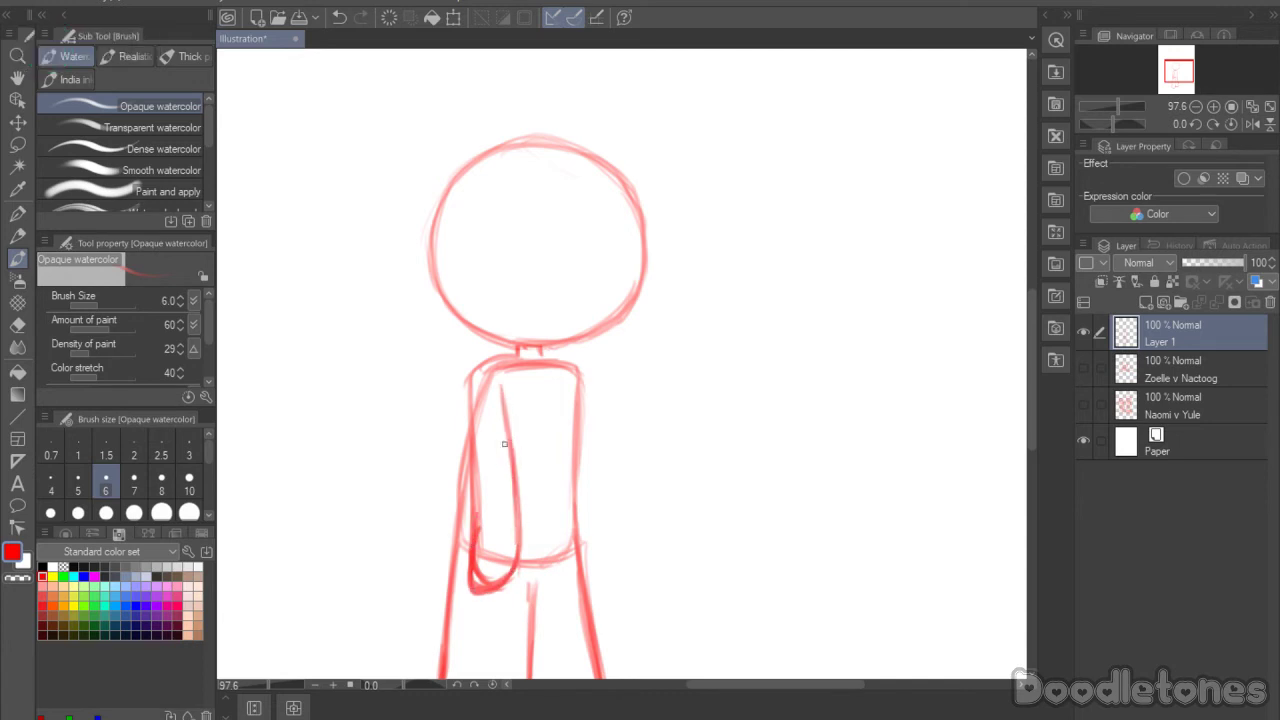
Step: Darken the left-hand shoulder and draw the right-hand shoulder and arm, curving outward to a rounded end beside the torso
mouse_move(467, 380)
mouse_down()
mouse_move(470, 484)
mouse_move(467, 385)
mouse_move(492, 360)
mouse_move(566, 360)
mouse_move(594, 414)
mouse_up()
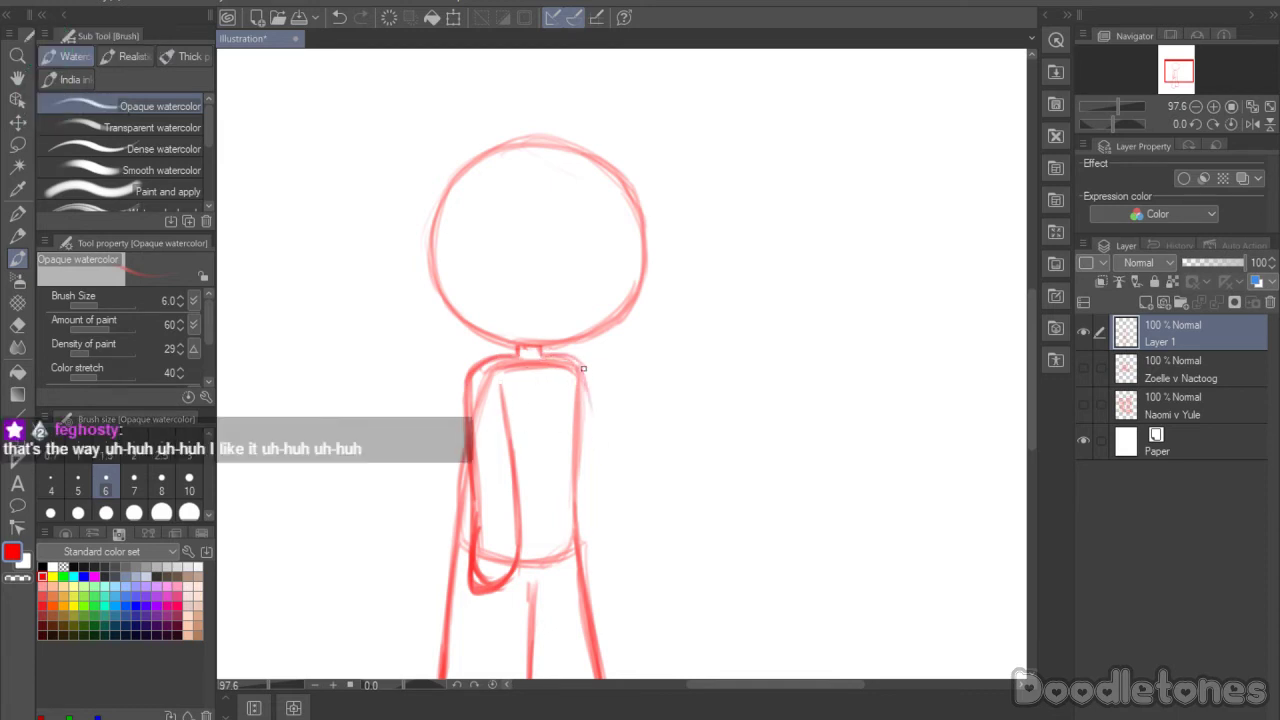
drag(582, 366, 602, 478)
drag(594, 392, 609, 505)
key(ctrl+z)
drag(585, 378, 608, 523)
mouse_move(601, 478)
mouse_down()
mouse_move(605, 535)
mouse_move(587, 569)
mouse_move(604, 506)
mouse_up()
drag(598, 444, 606, 520)
drag(587, 404, 606, 530)
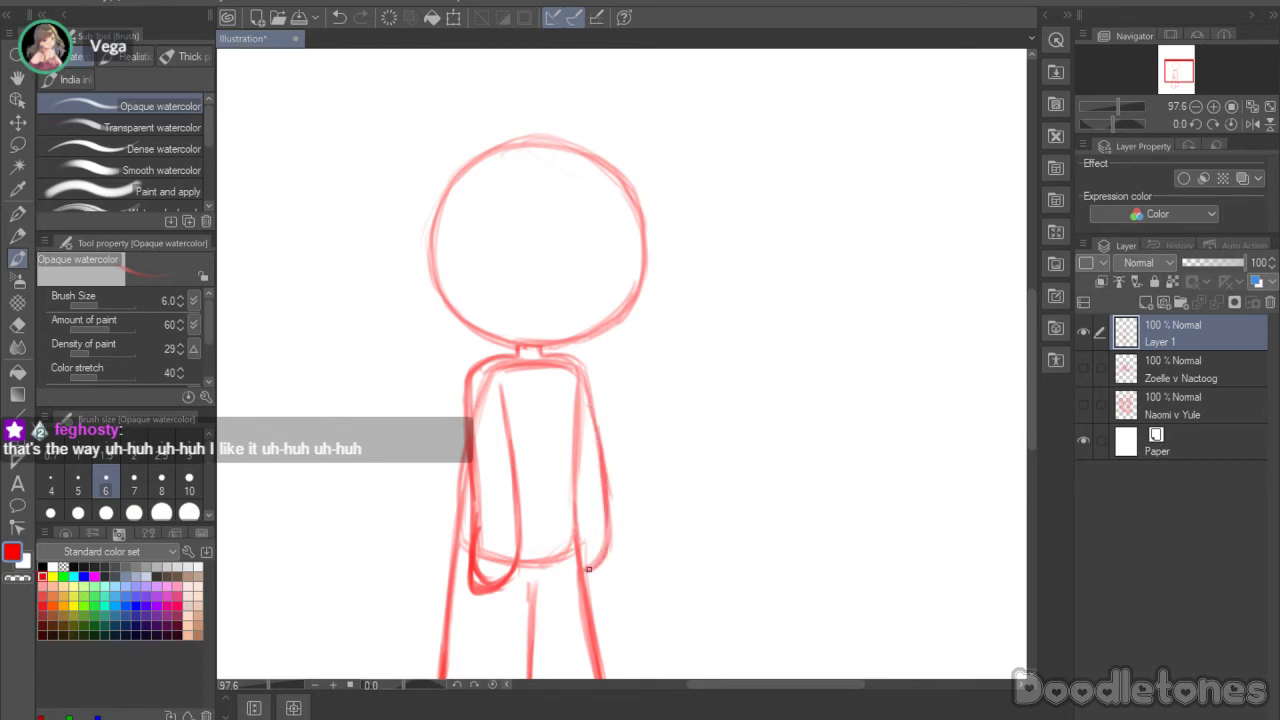
Step: Erase the torso lines overlapping the left-hand arm and shoulders, and draw a curved neckline below the neck
mouse_move(467, 470)
mouse_down()
mouse_move(471, 589)
mouse_move(469, 507)
mouse_up()
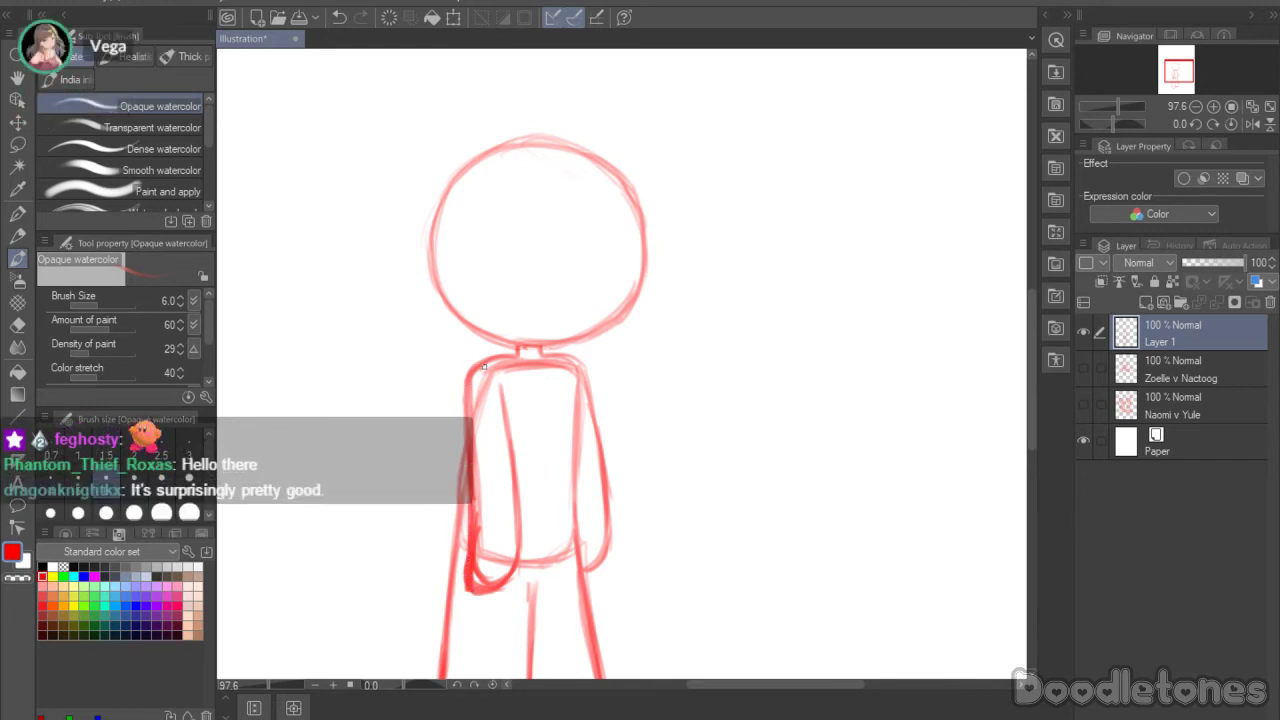
click(17, 324)
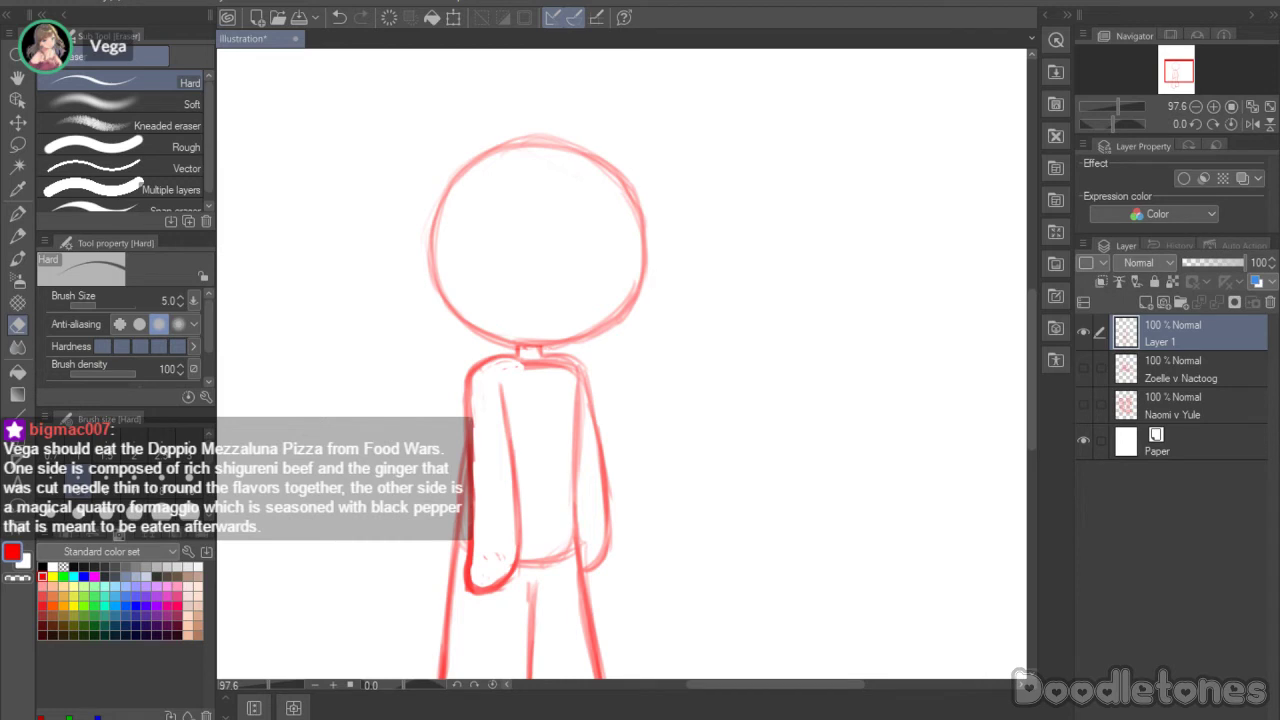
click(17, 258)
drag(513, 359, 553, 362)
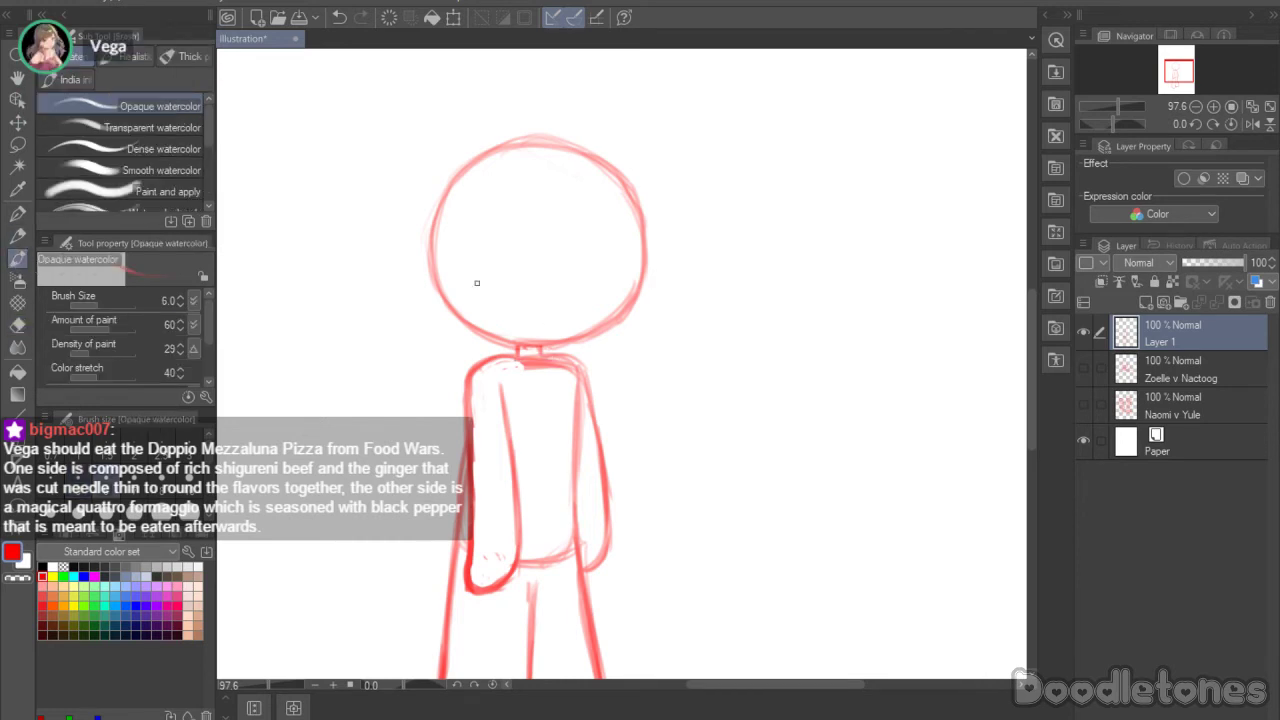
click(17, 325)
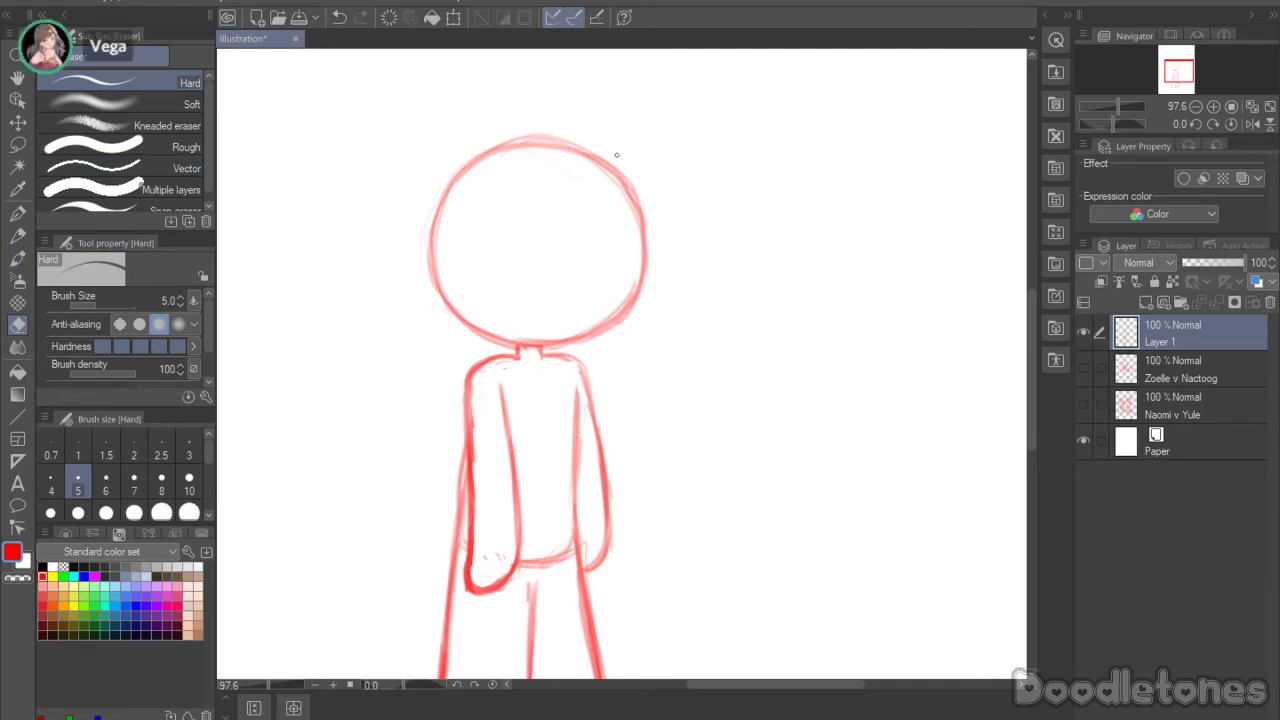
click(18, 258)
mouse_move(482, 364)
mouse_down()
mouse_move(565, 371)
mouse_move(479, 362)
mouse_move(574, 369)
mouse_move(503, 369)
mouse_move(575, 367)
mouse_move(569, 358)
mouse_move(586, 393)
mouse_up()
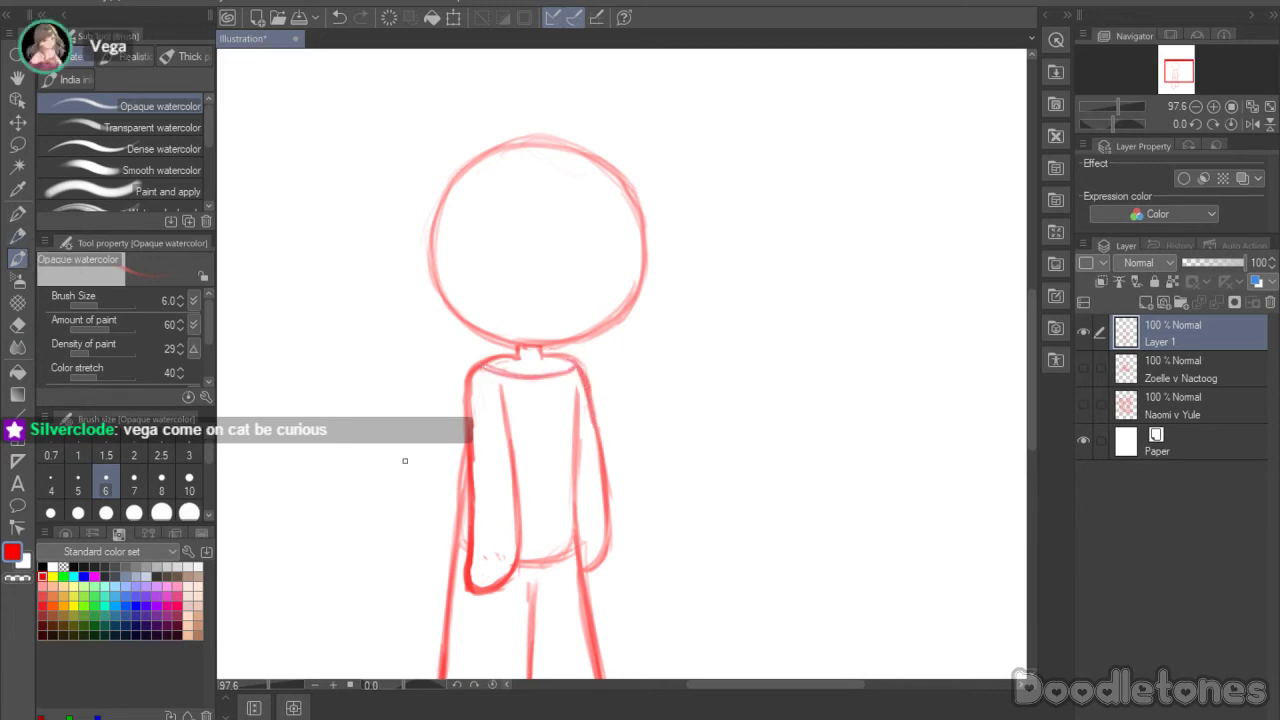
Step: Draw straight-cuffed sleeves over both arms, leaving the rounded hands showing below, and darken the sleeve outlines
mouse_move(468, 495)
mouse_down()
mouse_move(464, 552)
mouse_move(528, 562)
mouse_up()
drag(508, 445, 521, 562)
mouse_move(516, 512)
mouse_down()
mouse_move(520, 558)
mouse_move(464, 556)
mouse_up()
mouse_move(578, 541)
mouse_down()
mouse_move(620, 542)
mouse_move(611, 486)
mouse_up()
mouse_move(611, 486)
mouse_down()
mouse_move(613, 538)
mouse_move(596, 434)
mouse_move(598, 446)
mouse_up()
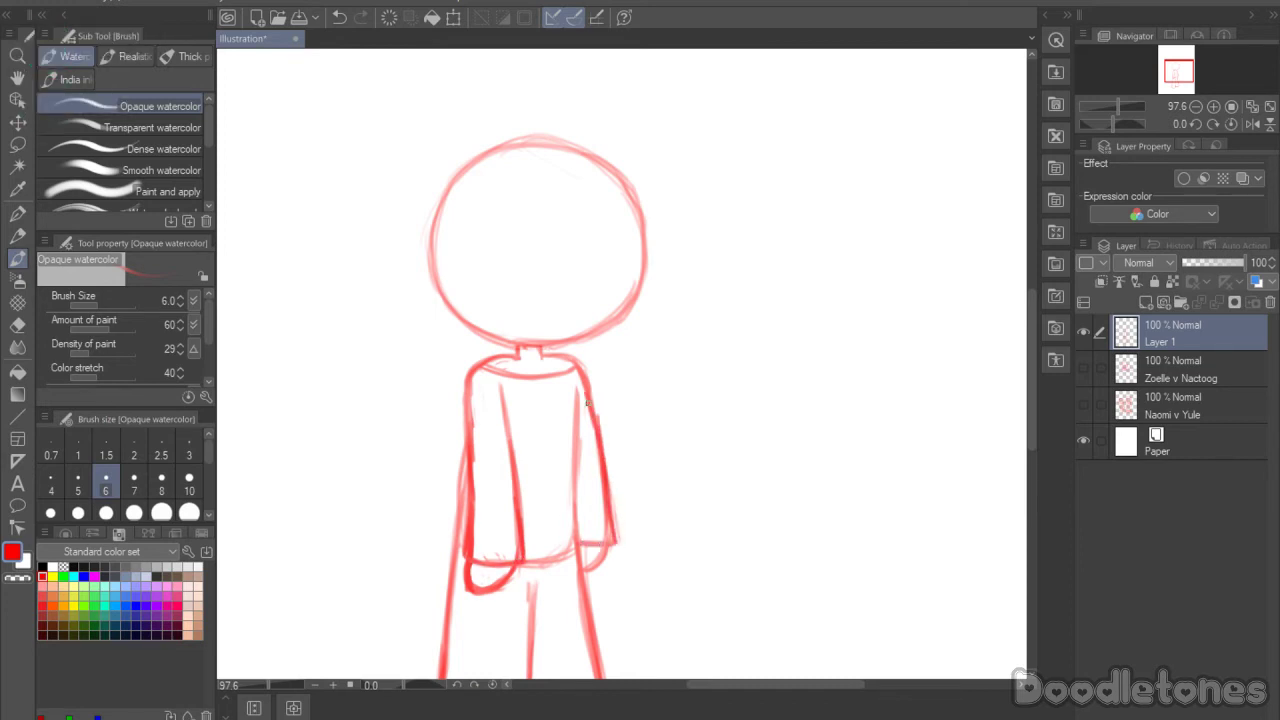
mouse_move(585, 378)
mouse_down()
mouse_move(615, 542)
mouse_move(584, 544)
mouse_up()
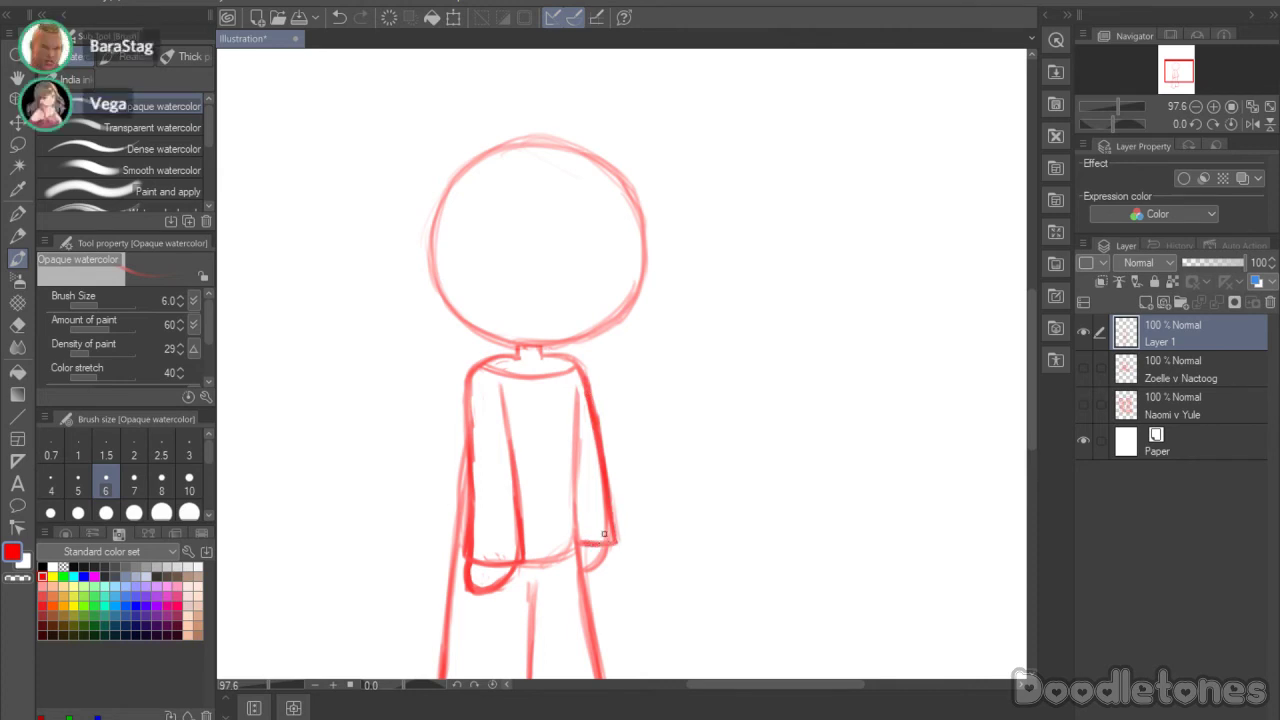
Step: Extend the torso into a longer shirt with flared sides and a curved hem across the upper legs
mouse_move(577, 406)
mouse_down()
mouse_move(570, 522)
mouse_move(557, 561)
mouse_up()
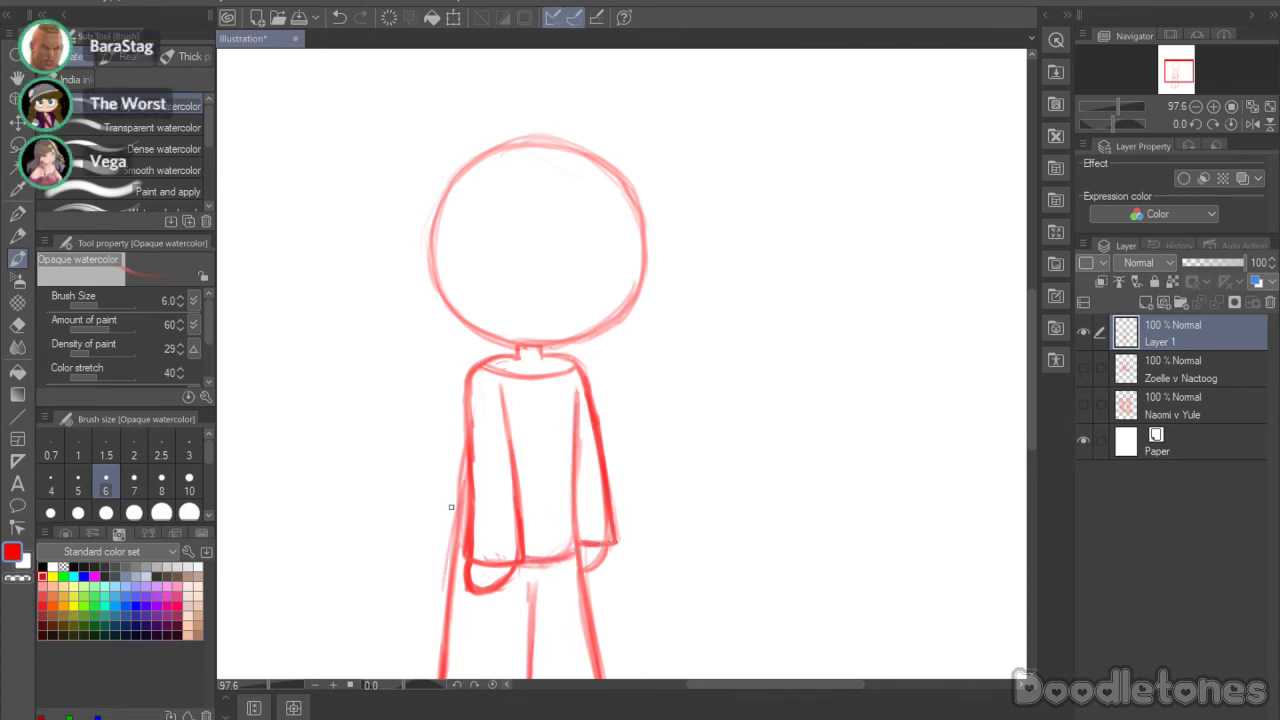
mouse_move(463, 492)
mouse_down()
mouse_move(443, 577)
mouse_move(529, 608)
mouse_up()
drag(445, 595, 572, 604)
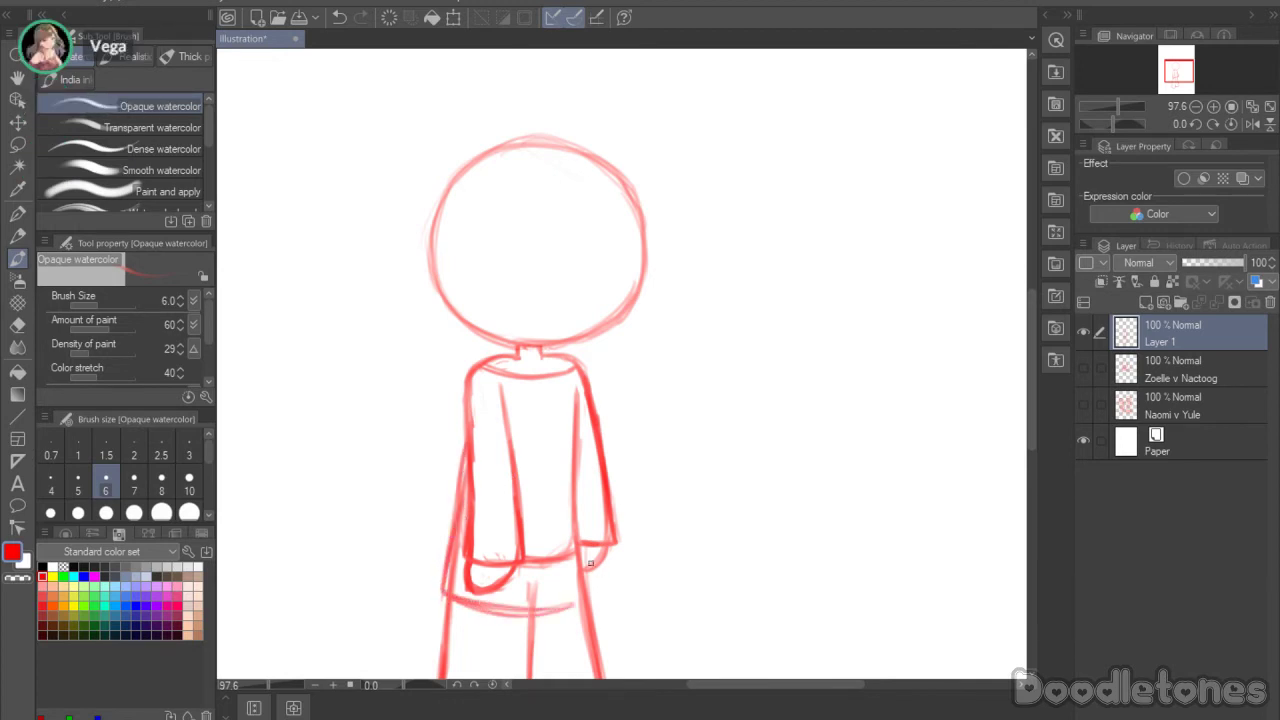
mouse_move(576, 516)
mouse_down()
mouse_move(592, 596)
mouse_move(502, 612)
mouse_move(533, 615)
mouse_up()
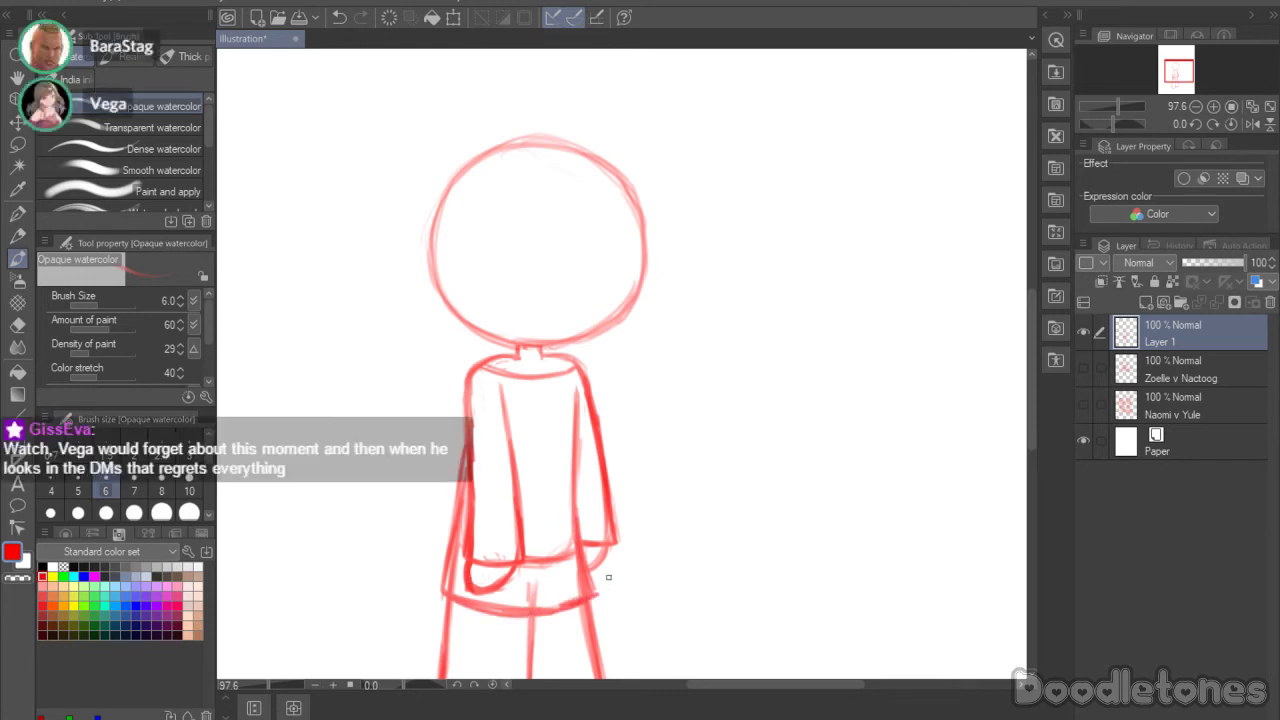
Step: Erase the old torso bottom line and the leg divider inside the shirt, and clean up along its new hem
click(18, 323)
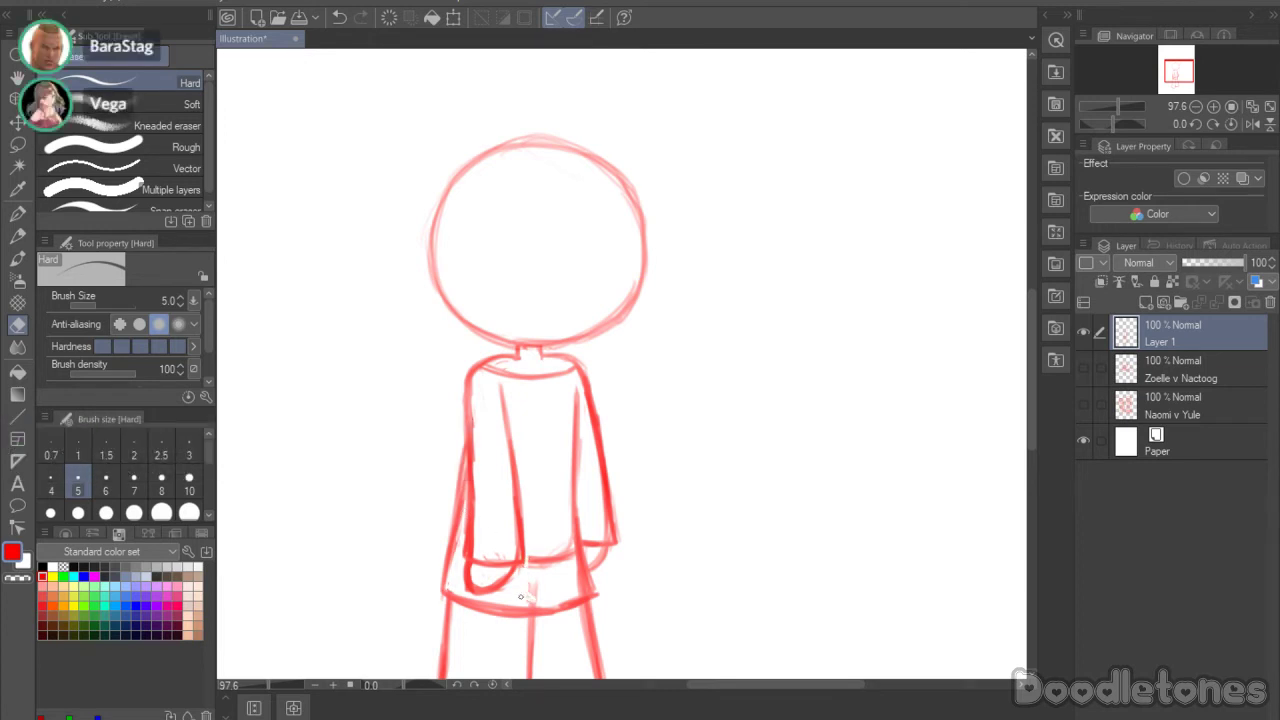
mouse_move(532, 594)
mouse_down()
mouse_move(527, 554)
mouse_move(542, 579)
mouse_move(541, 551)
mouse_move(561, 583)
mouse_move(560, 540)
mouse_move(581, 592)
mouse_move(529, 557)
mouse_up()
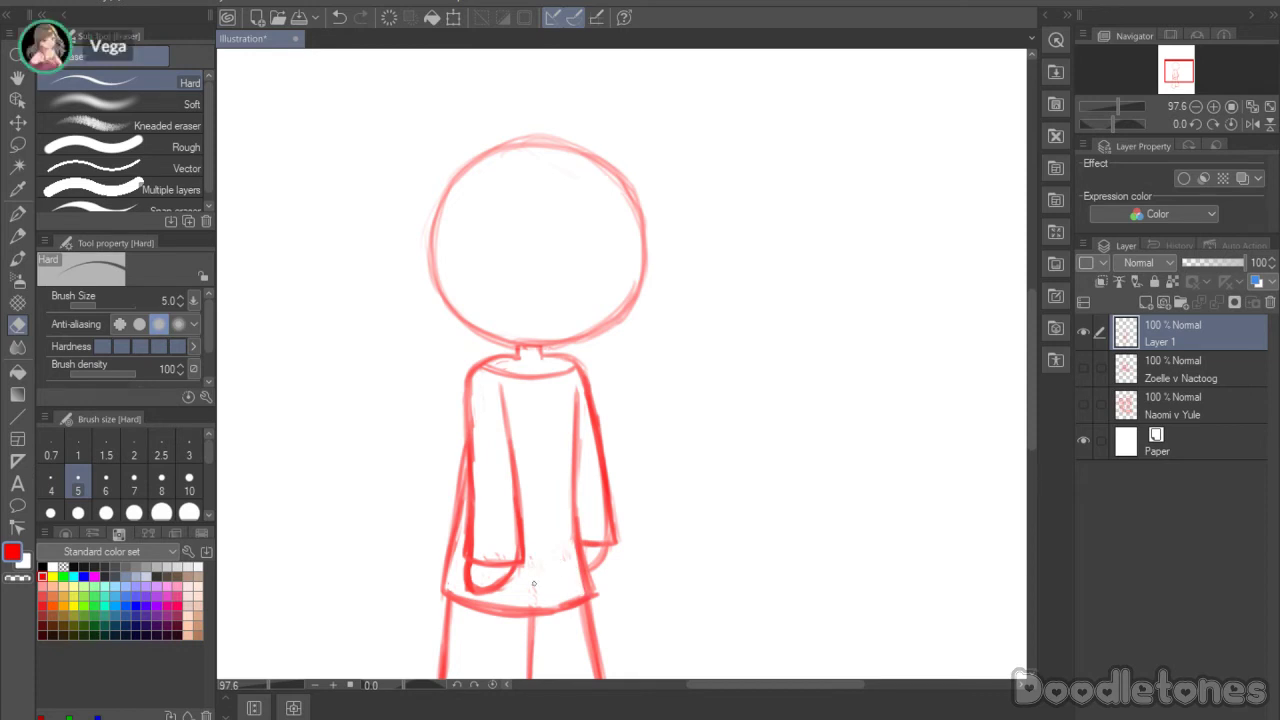
drag(476, 598, 540, 607)
Step: Darken the shirt's flared left-hand side down to the corner of the hem
key(b)
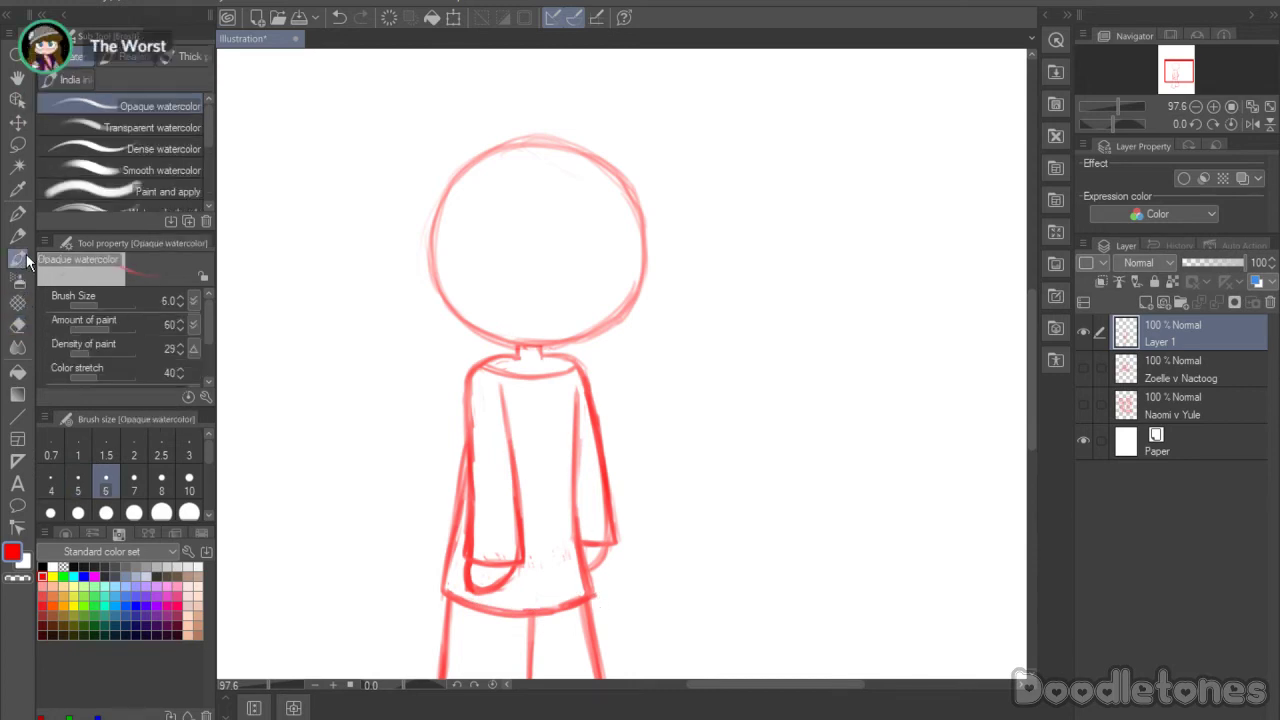
drag(467, 462, 445, 574)
drag(451, 528, 447, 591)
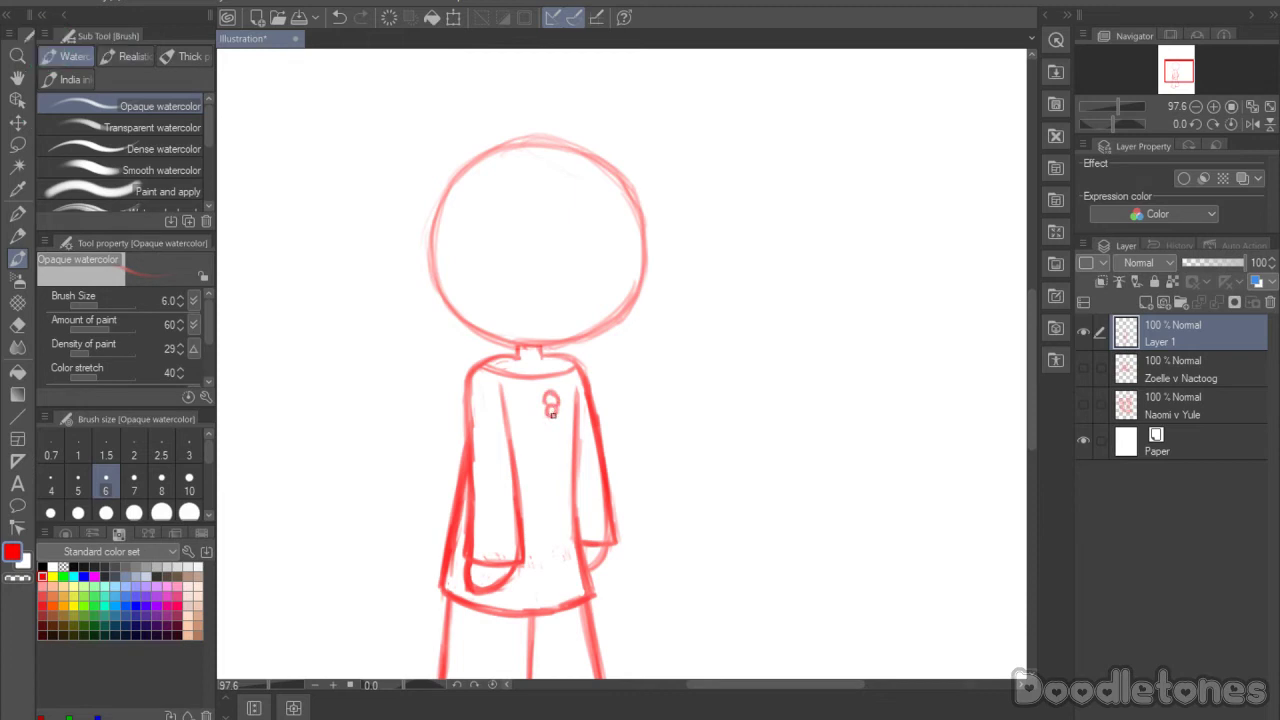
Step: Draw a small petalled flower emblem on the shirt's upper chest, and lasso and transform it to be slightly smaller
mouse_move(546, 404)
mouse_down()
mouse_move(540, 422)
mouse_move(535, 412)
mouse_up()
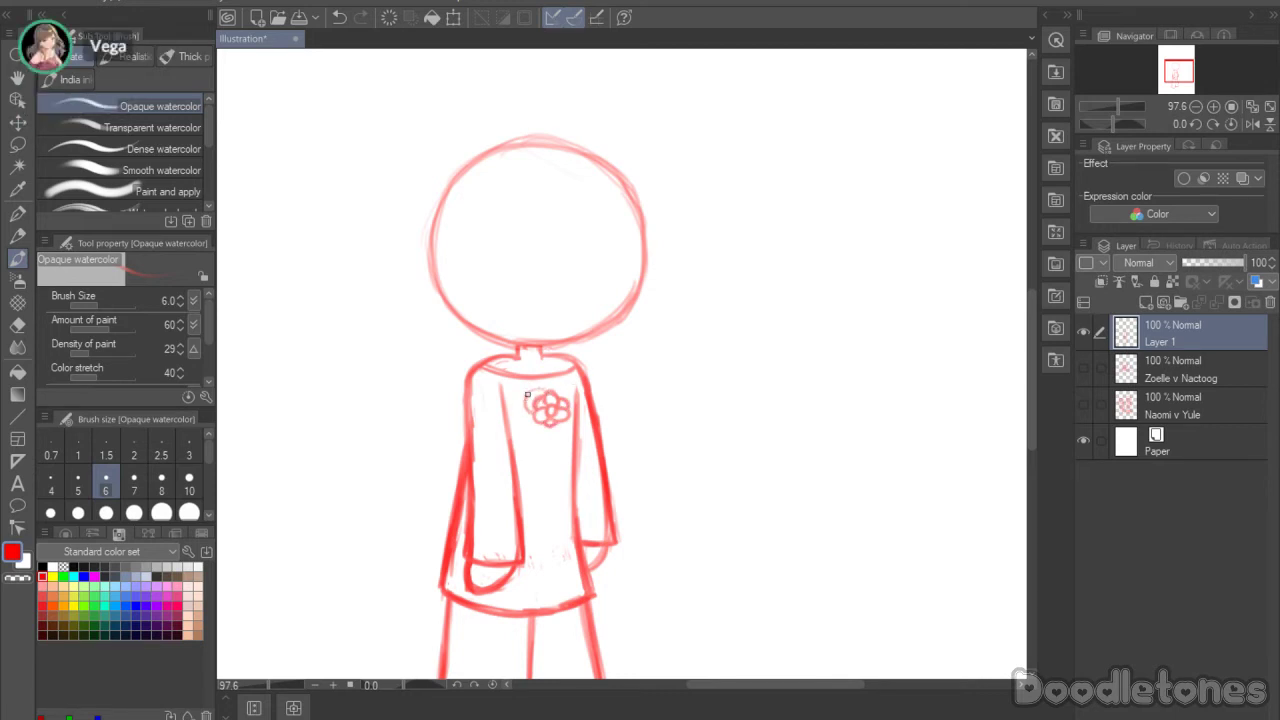
drag(560, 394, 574, 401)
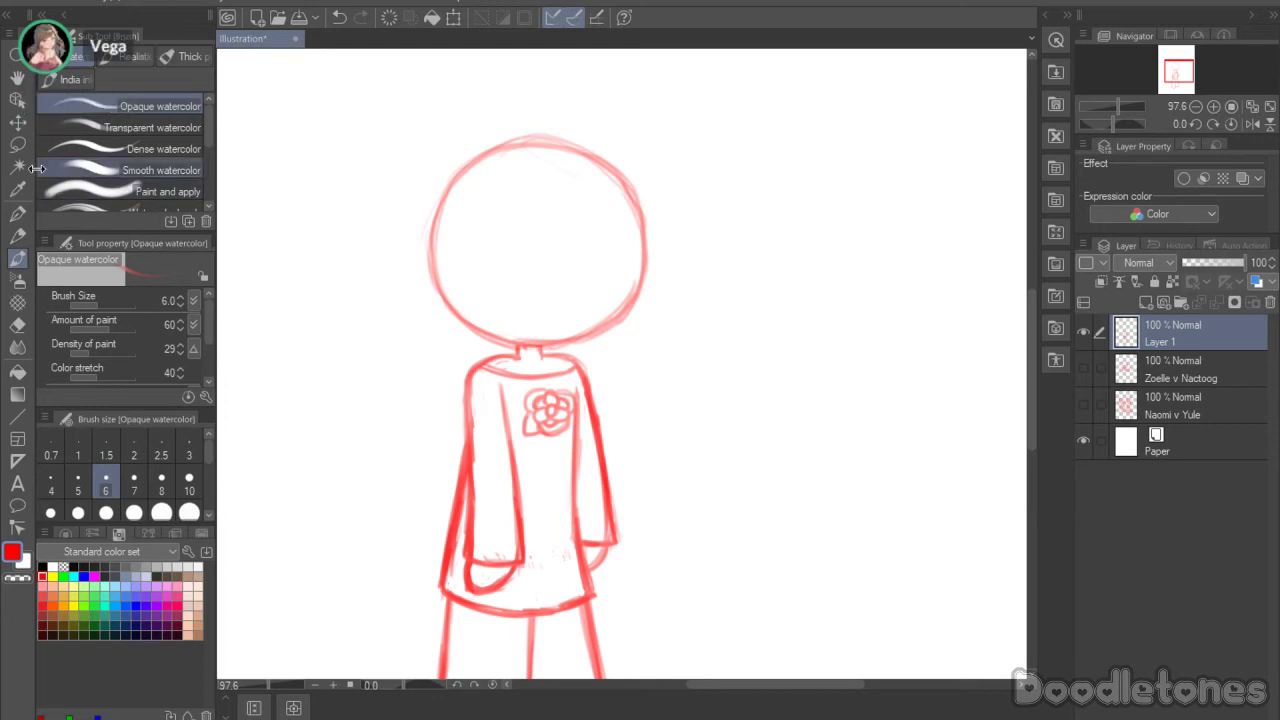
key(m)
mouse_move(551, 441)
mouse_down()
mouse_move(519, 395)
mouse_move(531, 379)
mouse_move(578, 381)
mouse_move(555, 447)
mouse_up()
click(592, 475)
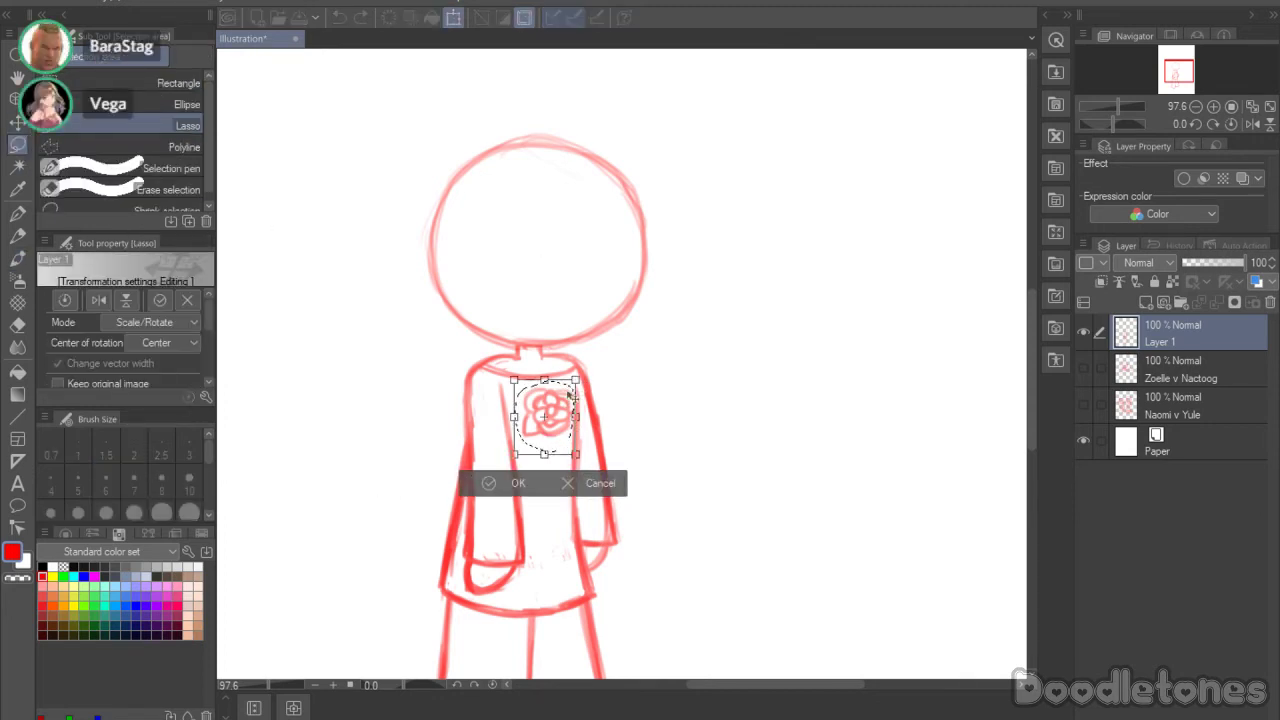
drag(545, 390, 563, 400)
click(508, 477)
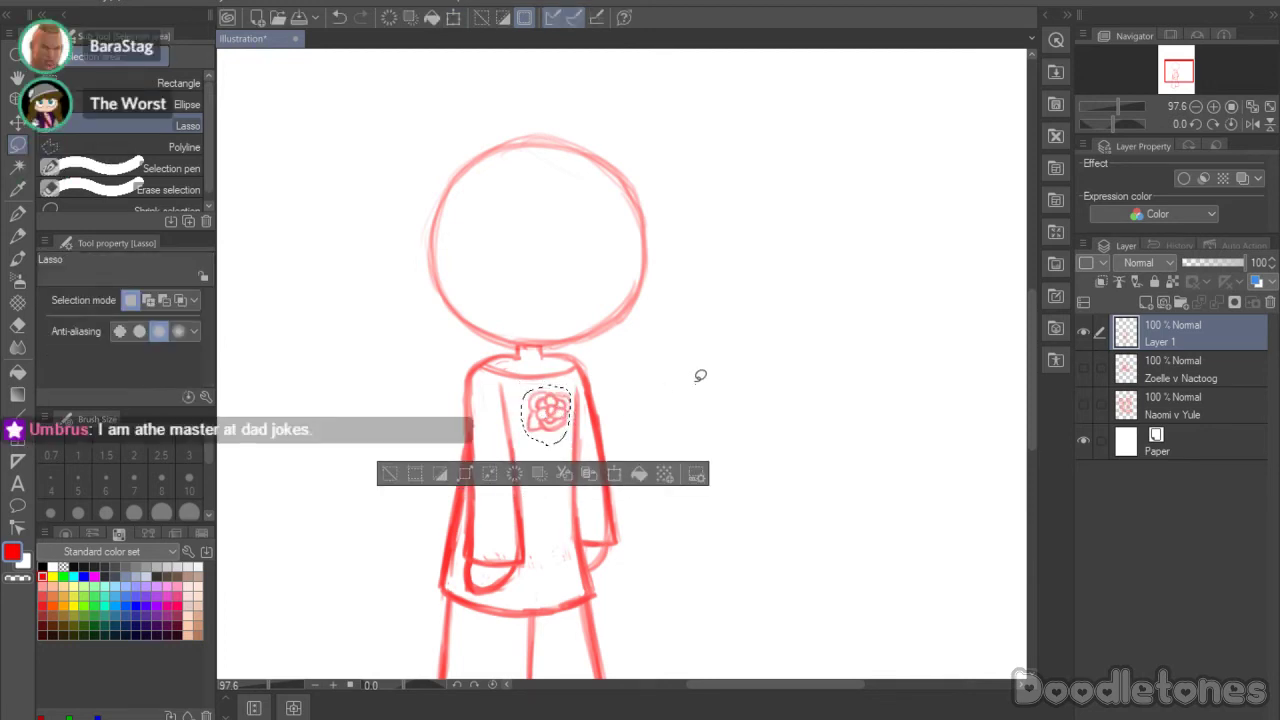
Step: Add a short diagonal stroke low on the shirt, between the two hands
click(18, 258)
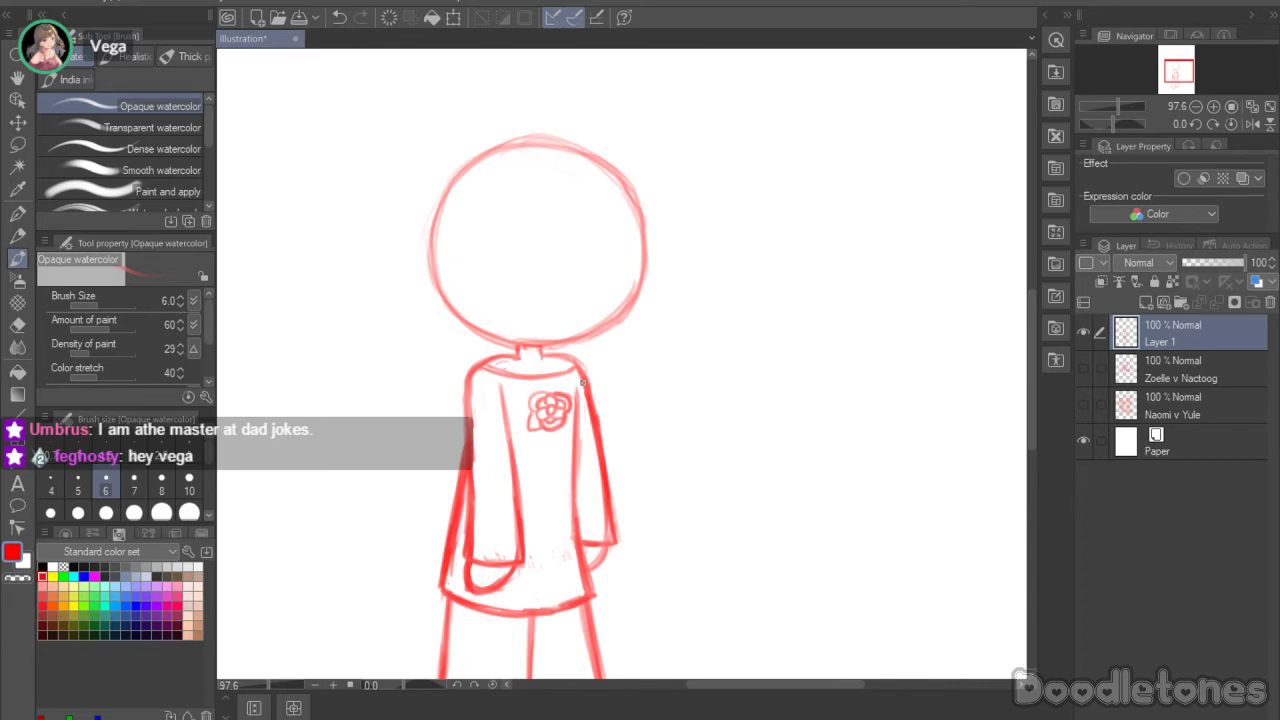
drag(541, 565, 556, 556)
Step: Flare the left-hand trouser leg's outer line further outward and draw a curved trouser edge above its rounded end
scroll(1014, 280, down, 5)
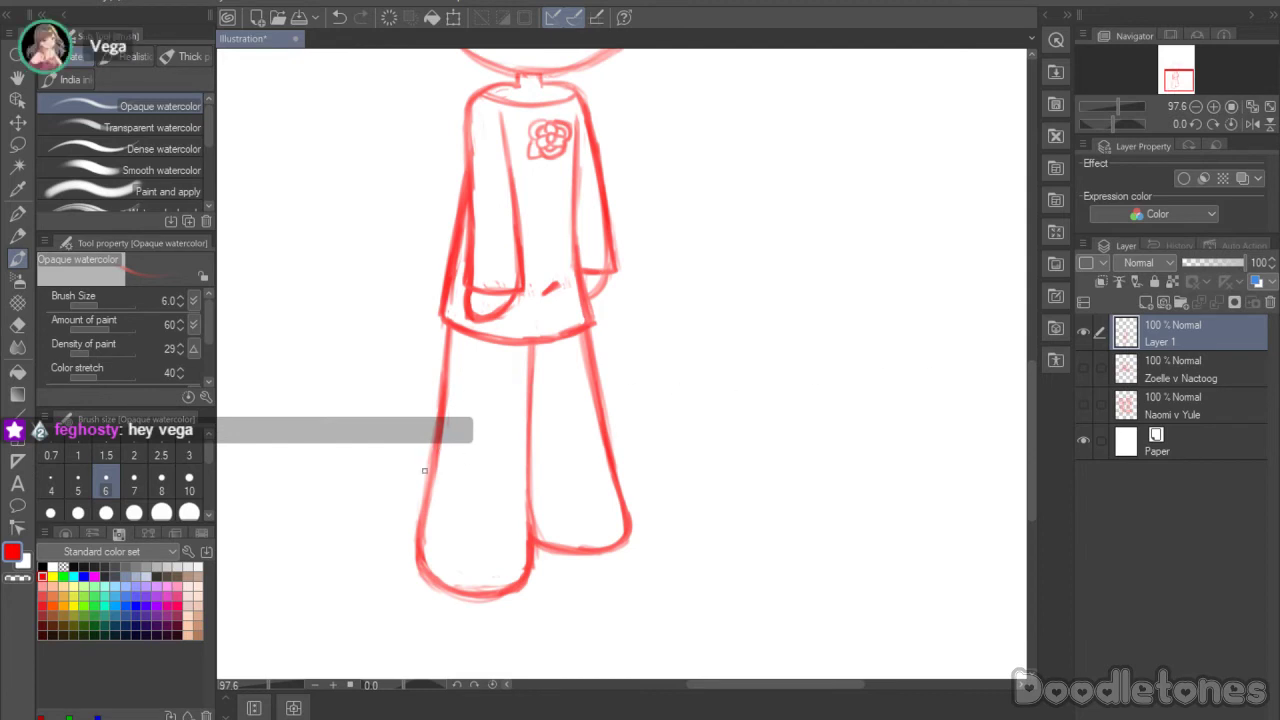
drag(434, 436, 420, 512)
drag(430, 466, 413, 540)
drag(421, 490, 434, 437)
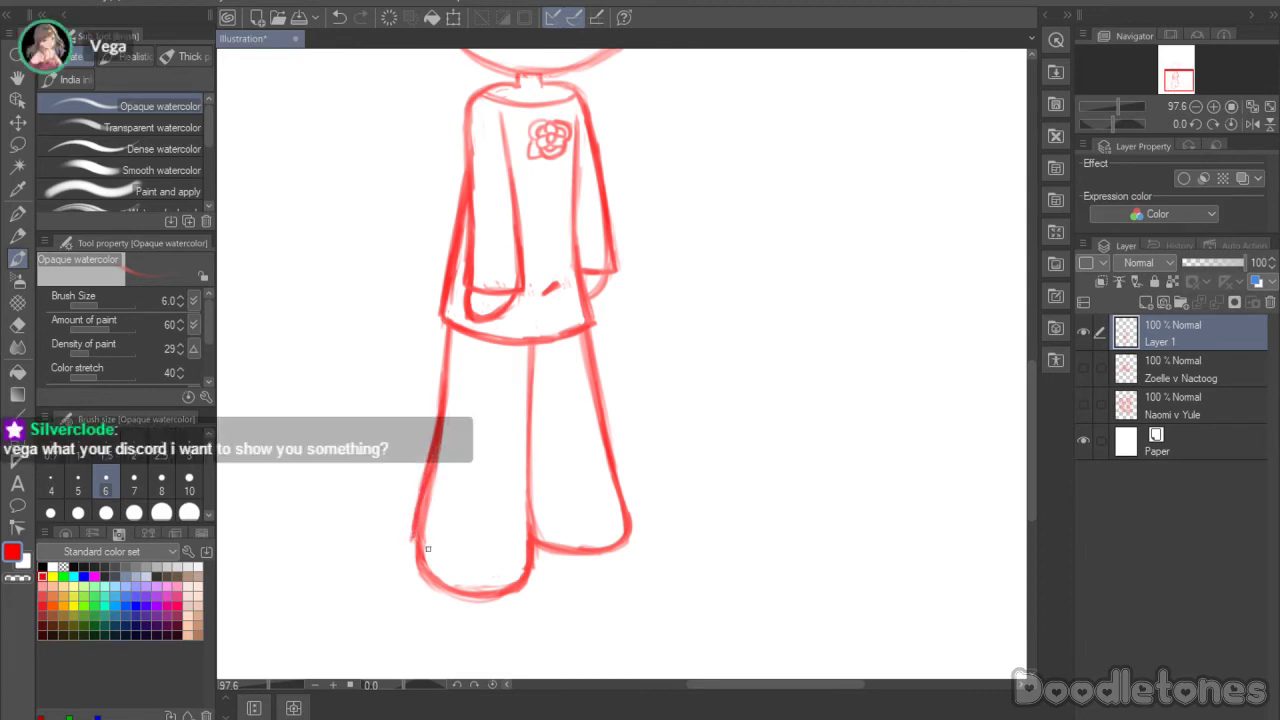
mouse_move(420, 545)
mouse_down()
mouse_move(469, 557)
mouse_move(499, 557)
mouse_move(448, 554)
mouse_move(537, 548)
mouse_up()
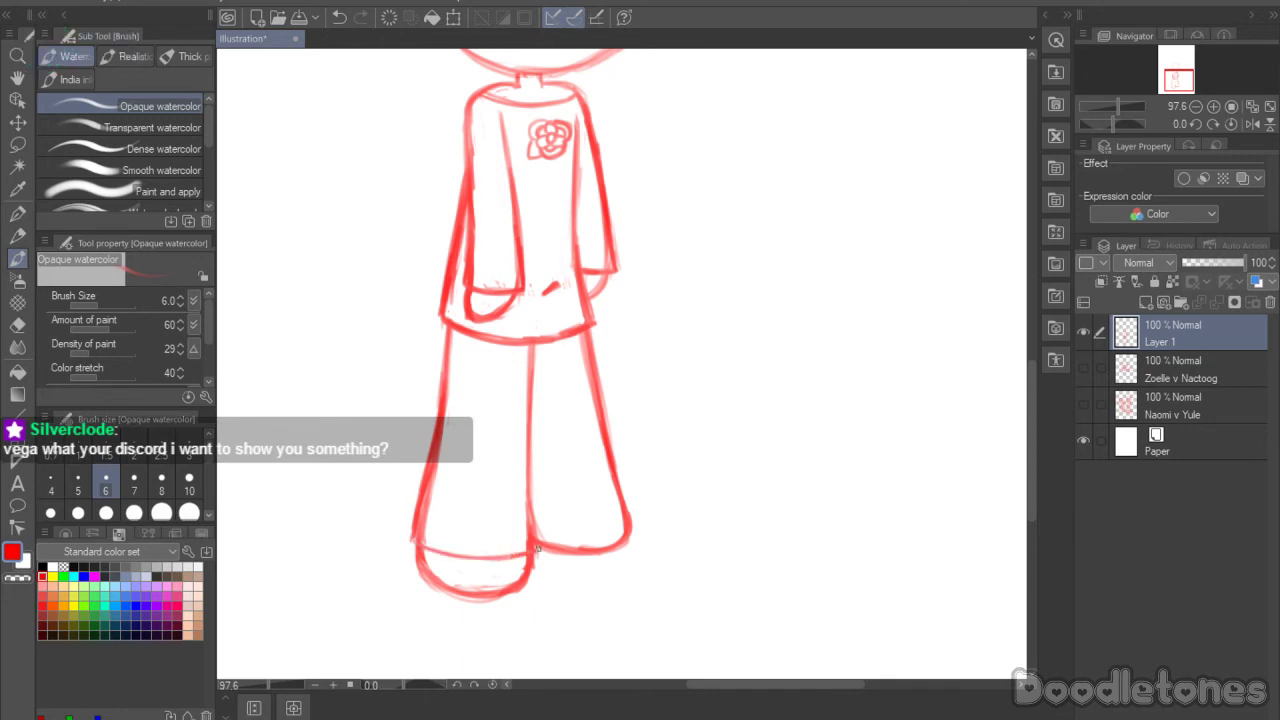
Step: Darken the line between the trouser legs, draw a curved trouser edge above the right-hand leg's rounded end and strengthen its outer line
drag(529, 496, 530, 540)
mouse_move(530, 489)
mouse_down()
mouse_move(530, 543)
mouse_move(529, 443)
mouse_up()
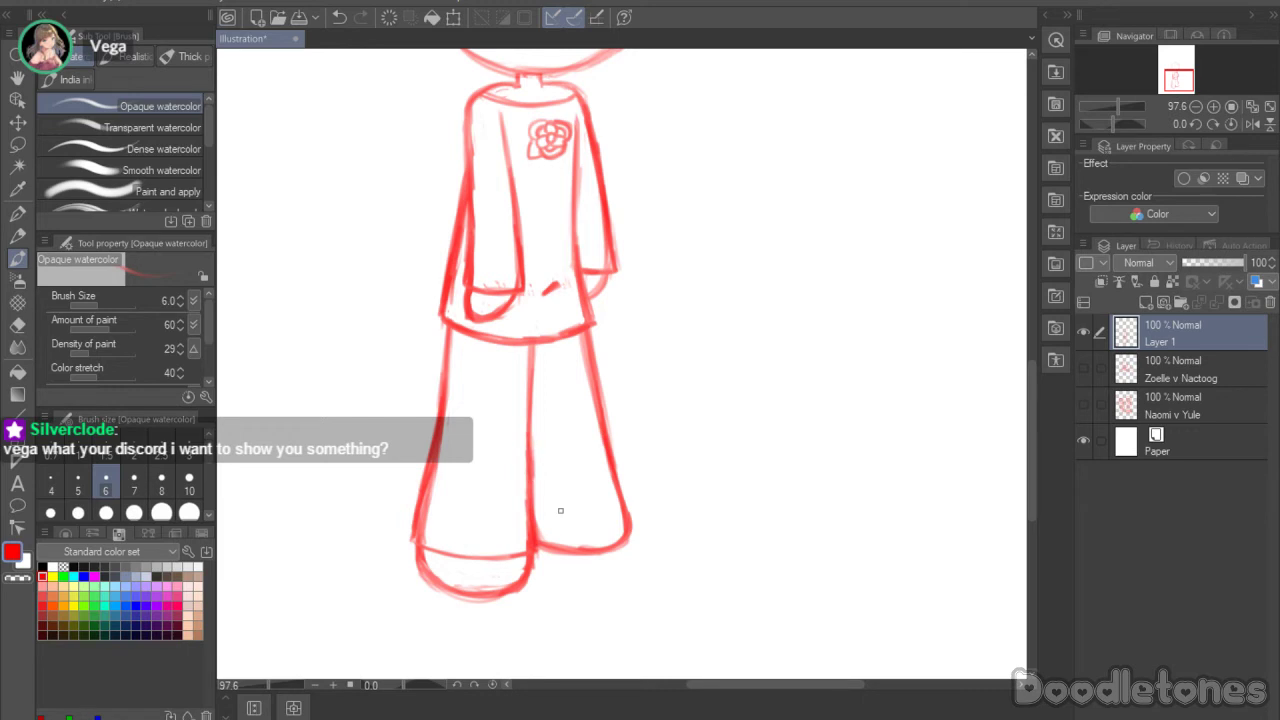
mouse_move(540, 524)
mouse_down()
mouse_move(616, 506)
mouse_move(630, 489)
mouse_up()
drag(604, 393, 622, 482)
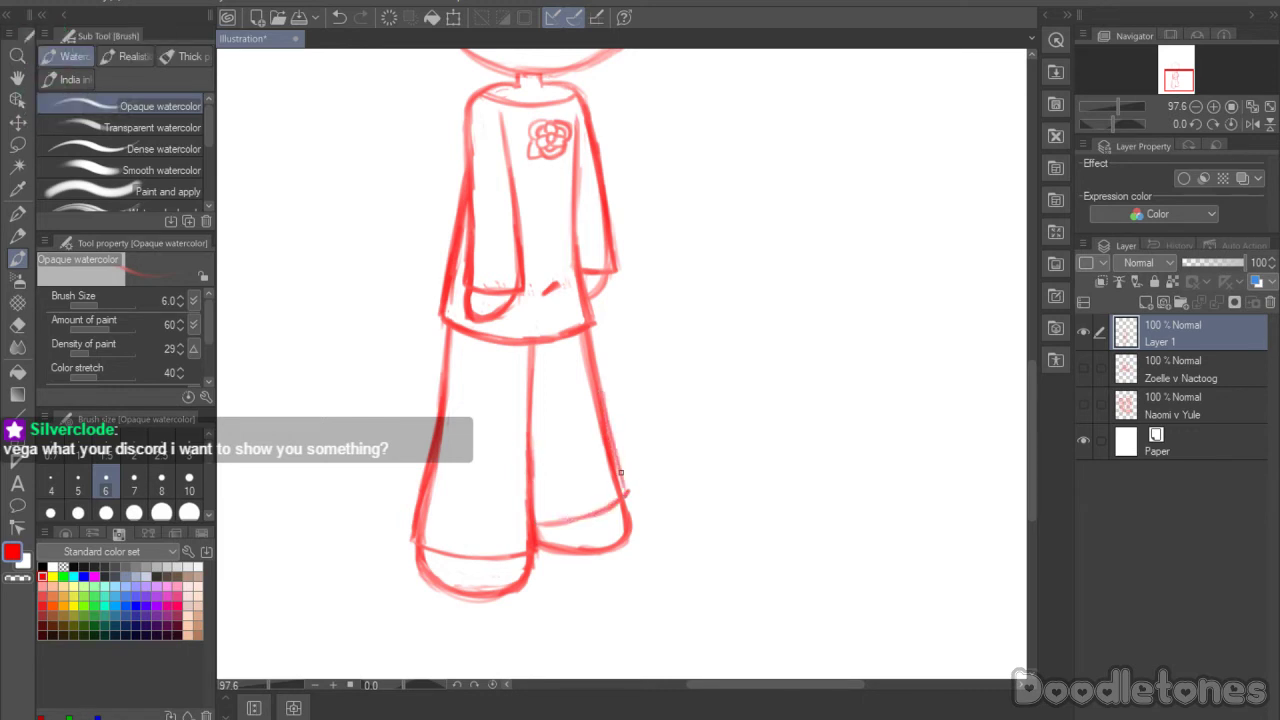
drag(605, 421, 625, 492)
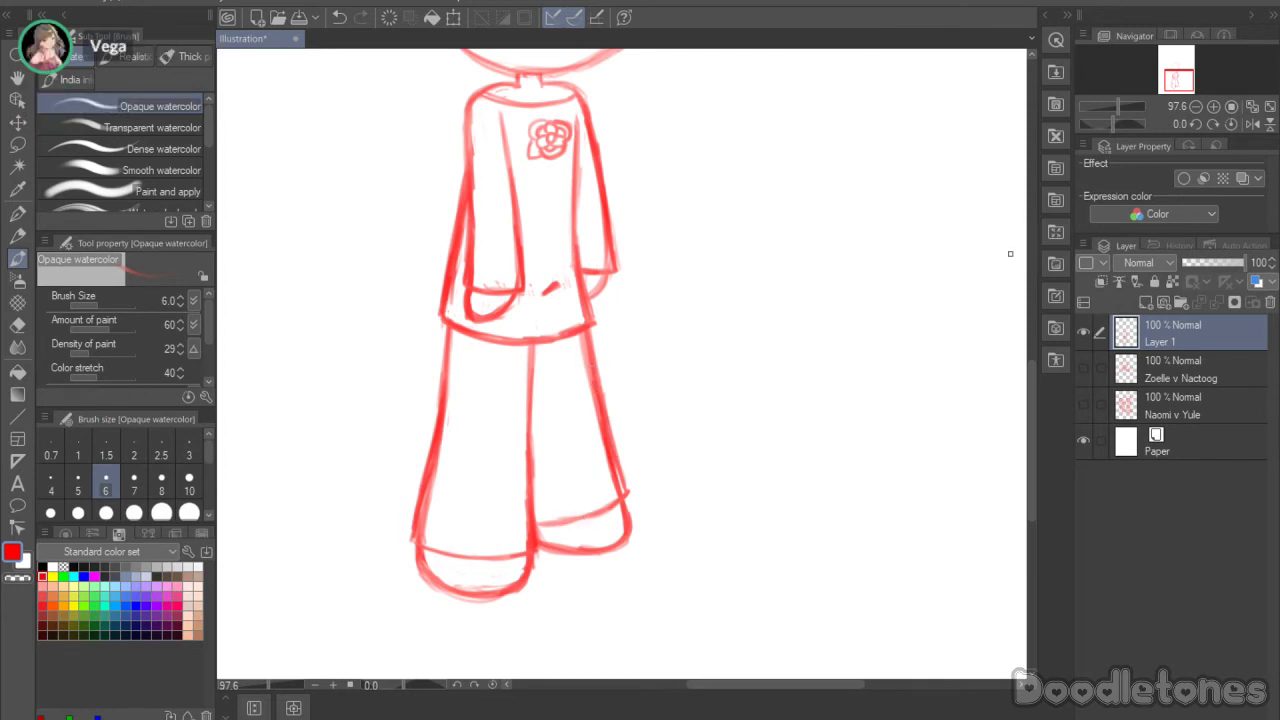
Step: Lasso the right-hand trouser leg's lower end and move it slightly lower
click(17, 144)
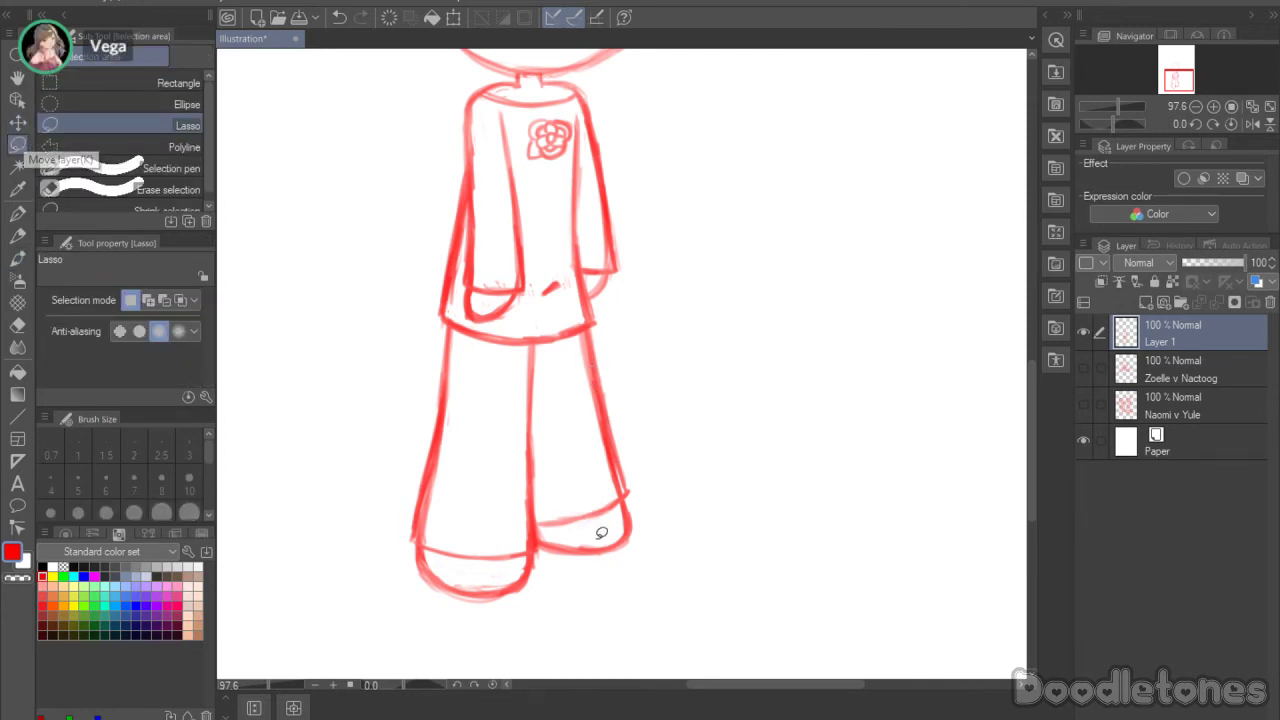
mouse_move(545, 557)
mouse_down()
mouse_move(549, 491)
mouse_move(613, 452)
mouse_move(626, 558)
mouse_move(613, 537)
mouse_up()
click(663, 601)
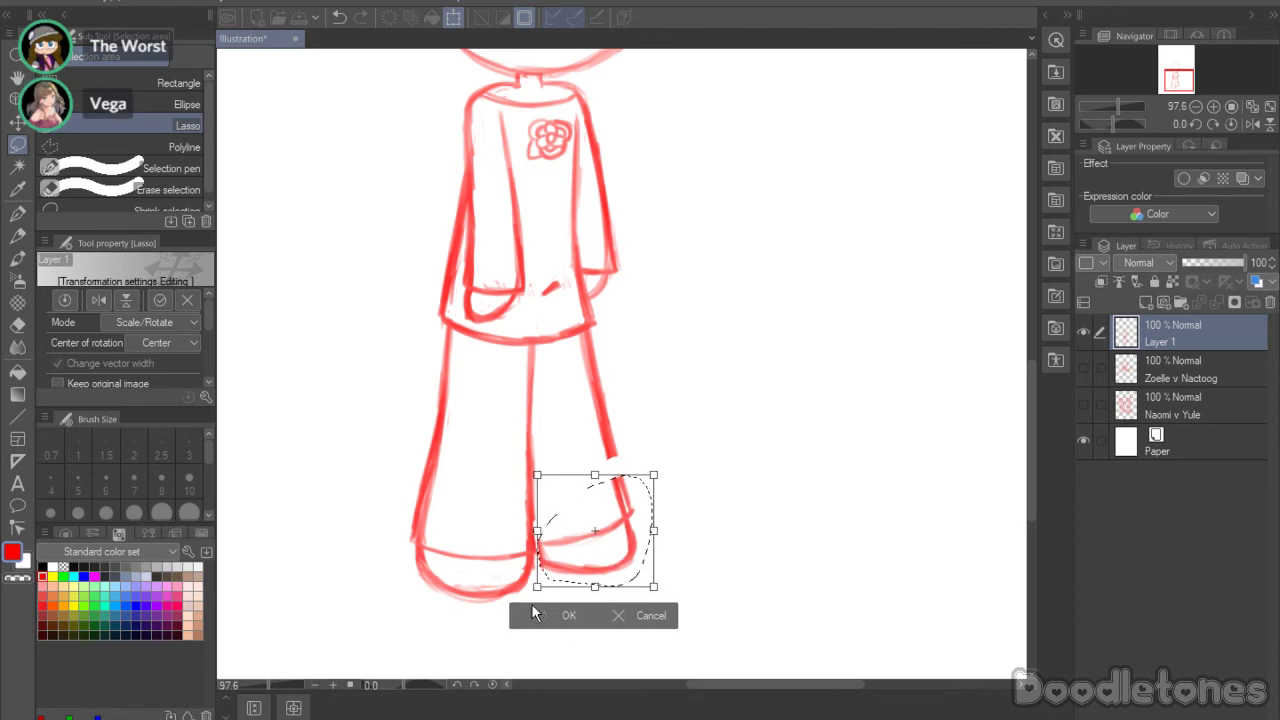
click(534, 613)
Step: Redraw the right-hand trouser leg's outer line across the gap, and darken the inner leg line and the curved trouser edge
click(18, 258)
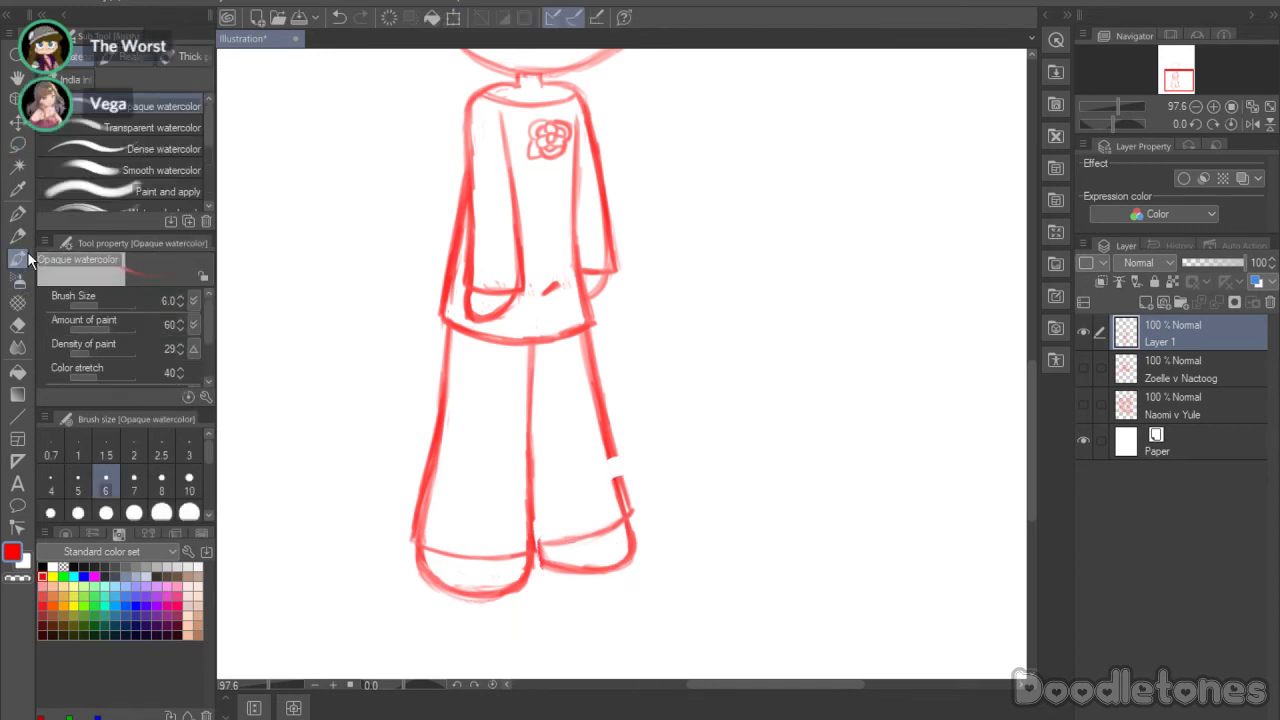
drag(611, 456, 628, 508)
drag(608, 436, 629, 504)
drag(613, 458, 630, 506)
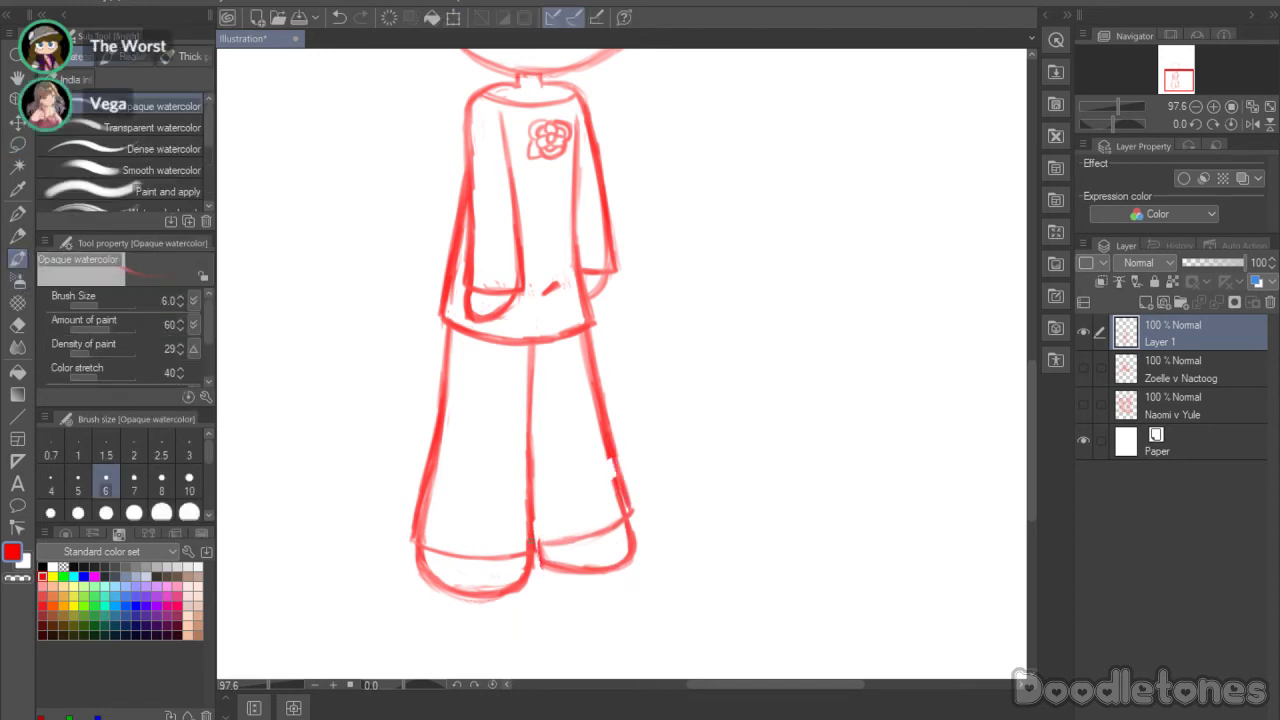
mouse_move(534, 542)
mouse_down()
mouse_move(525, 512)
mouse_move(538, 549)
mouse_move(530, 452)
mouse_up()
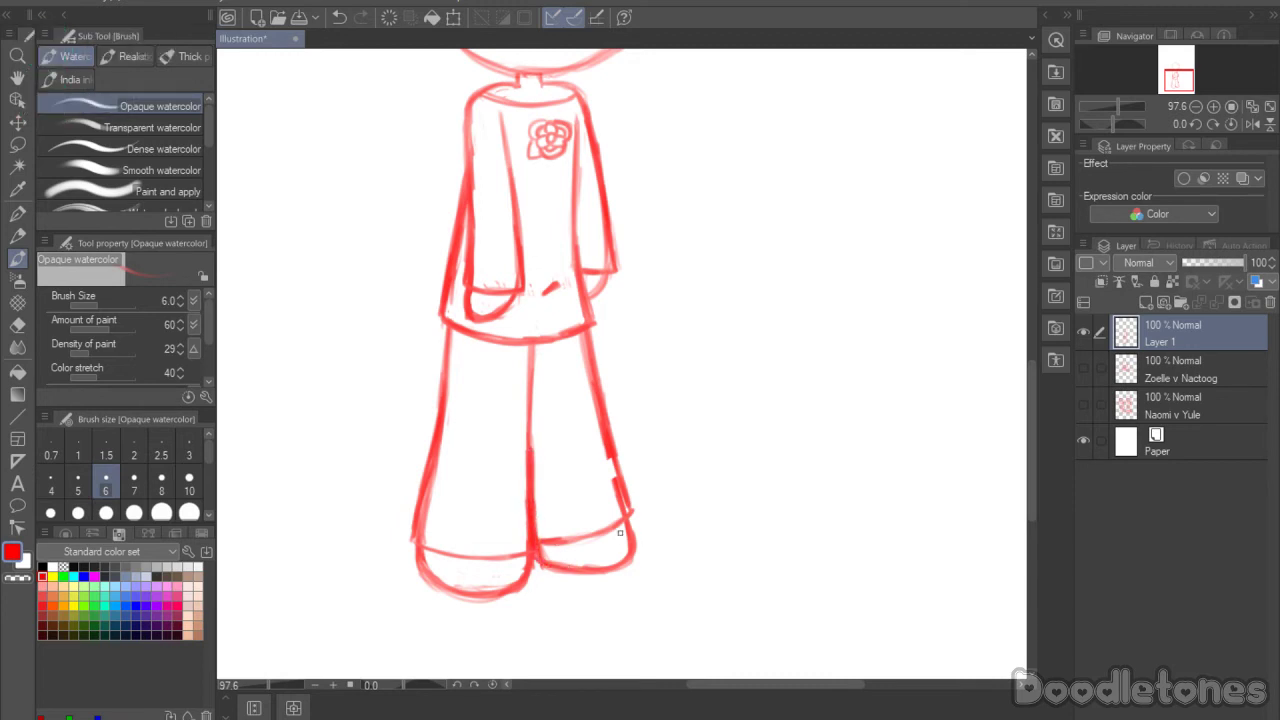
mouse_move(559, 540)
mouse_down()
mouse_move(629, 510)
mouse_move(615, 457)
mouse_move(630, 516)
mouse_up()
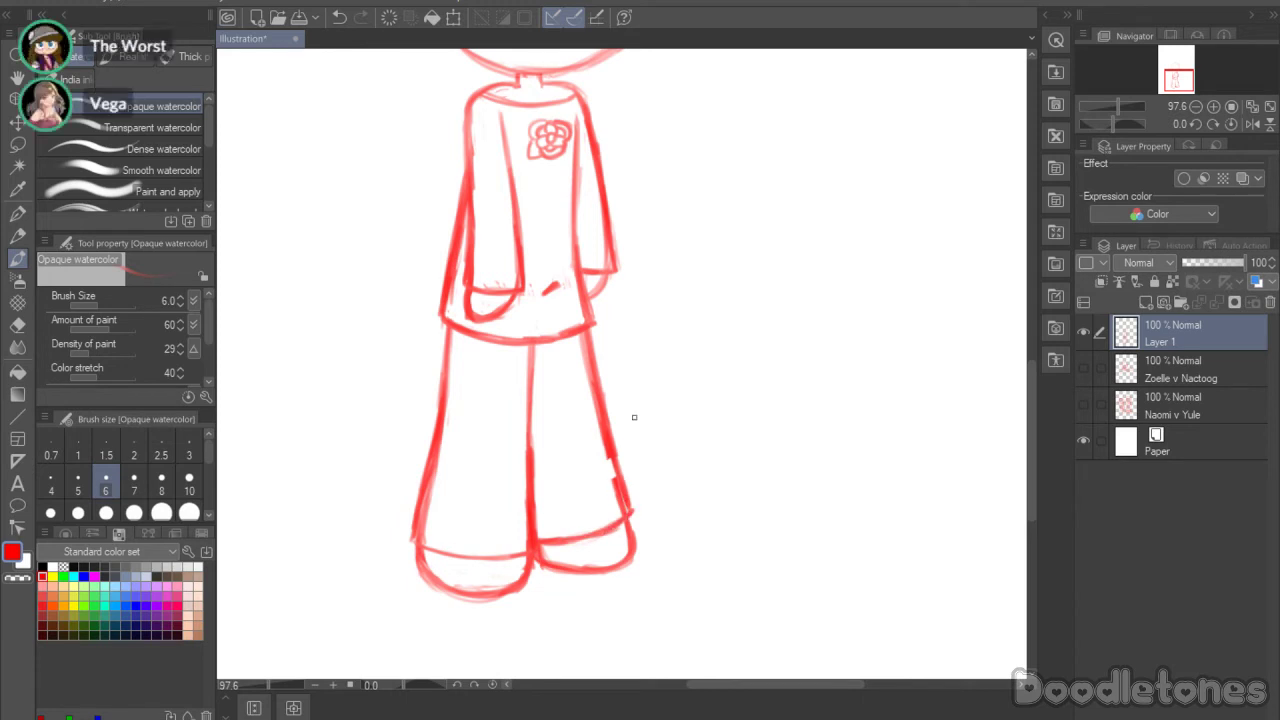
Step: Erase the uneven overlaps along the right-hand trouser leg's outer line with the Hard eraser
key(e)
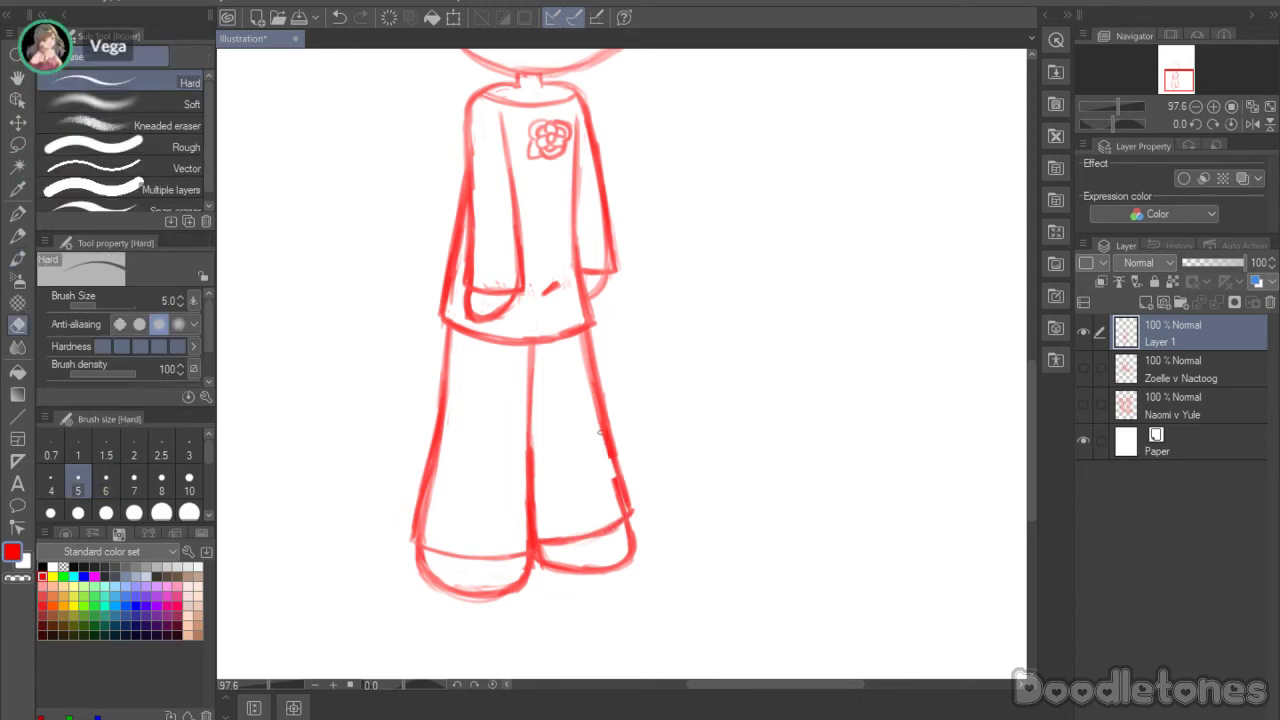
drag(607, 458, 584, 377)
drag(621, 508, 598, 410)
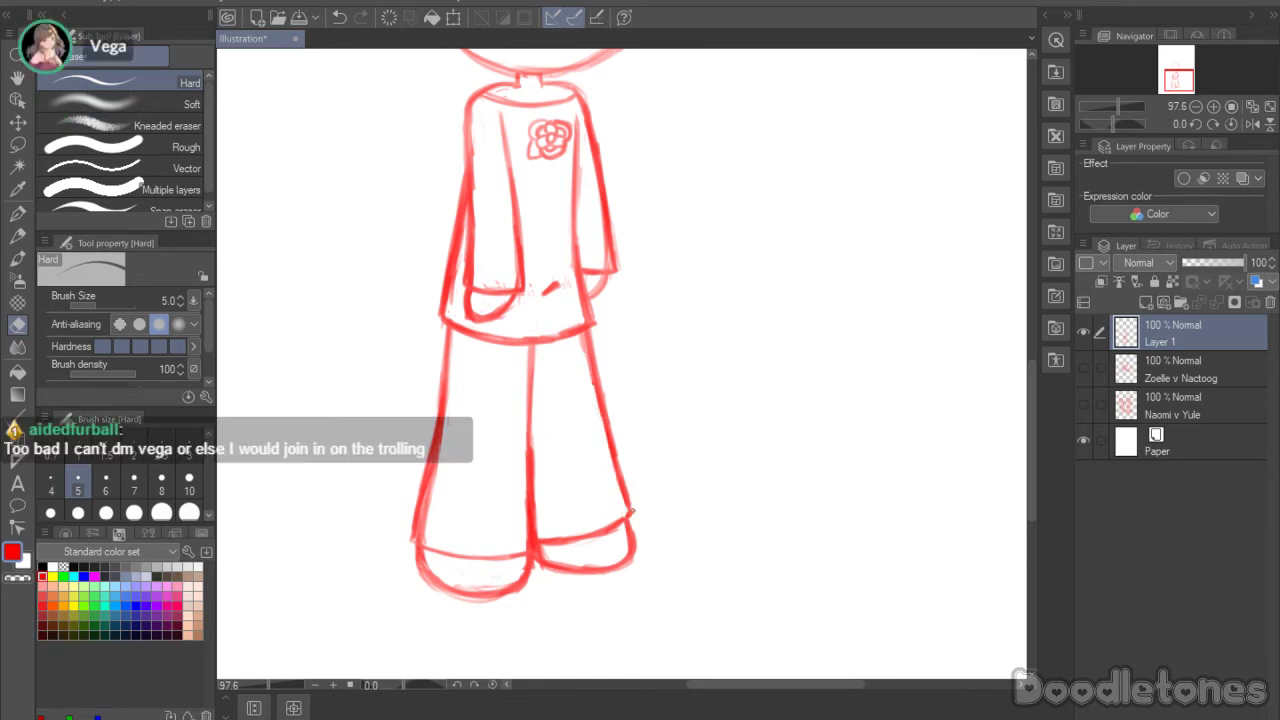
key(b)
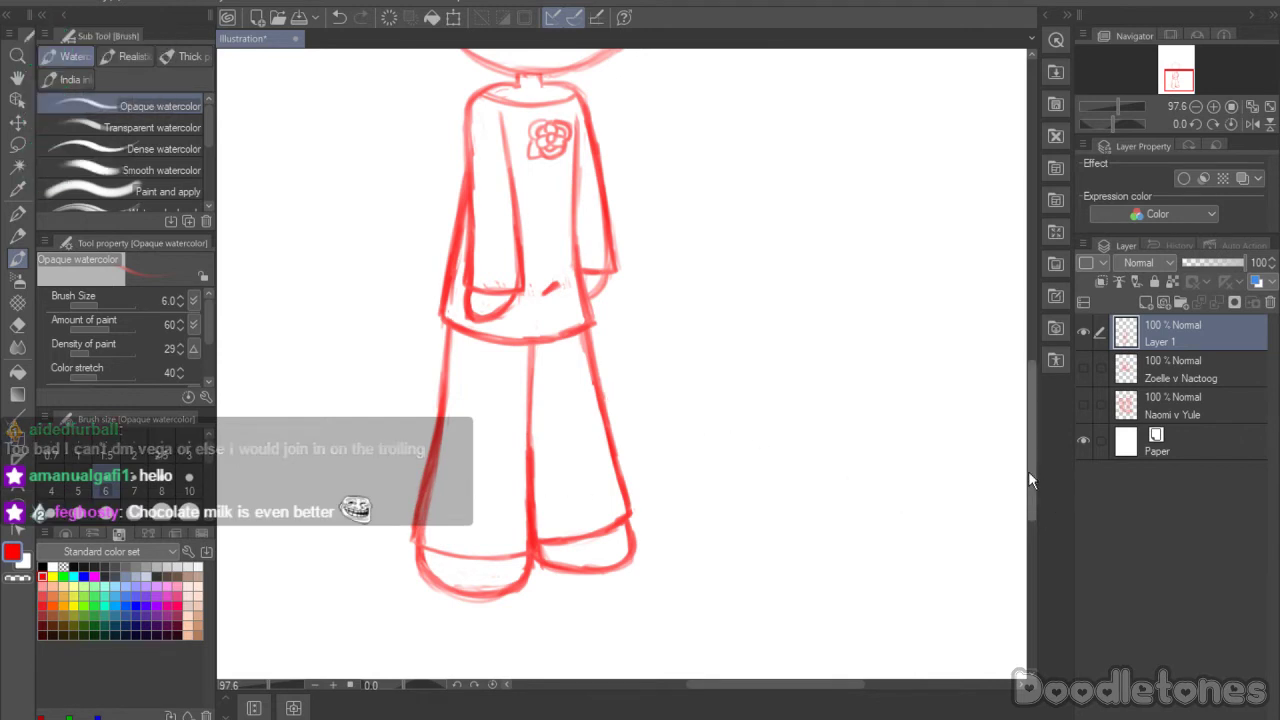
Step: Lasso and remove the short stroke low on the shirt, redraw it thinner, and retrace the left-hand sleeve's inner line
drag(1028, 471, 1036, 406)
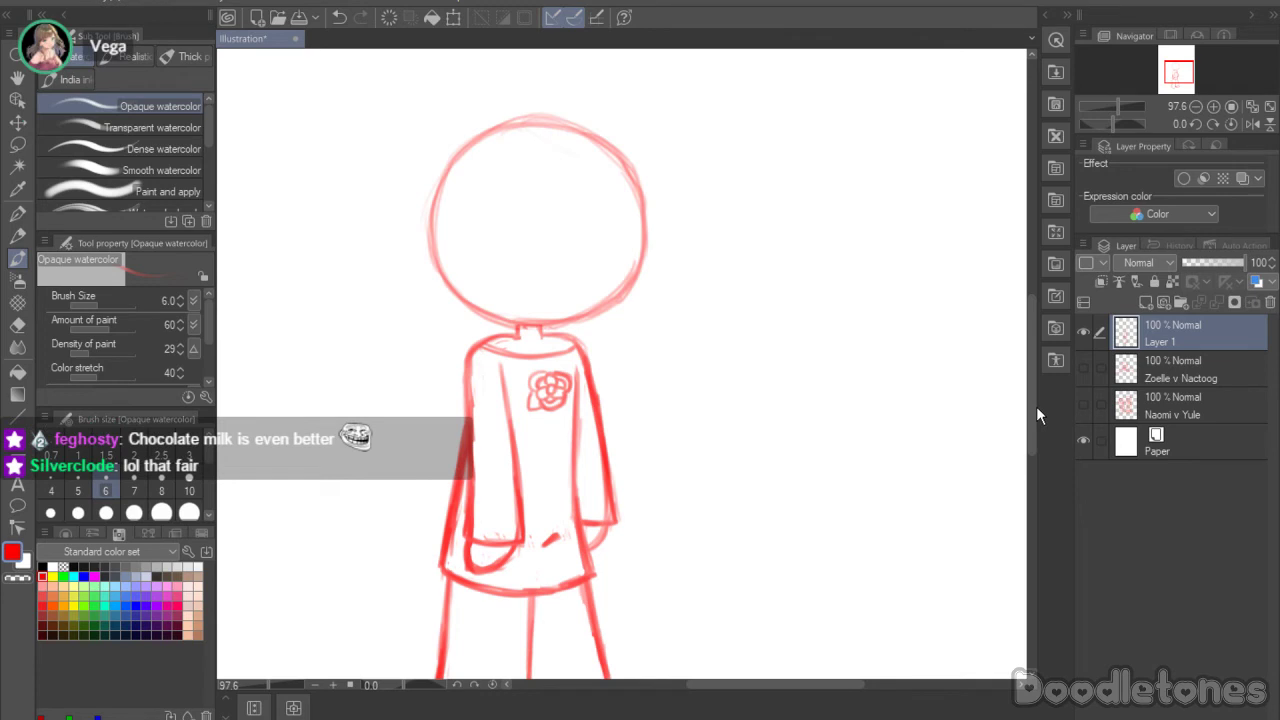
key(m)
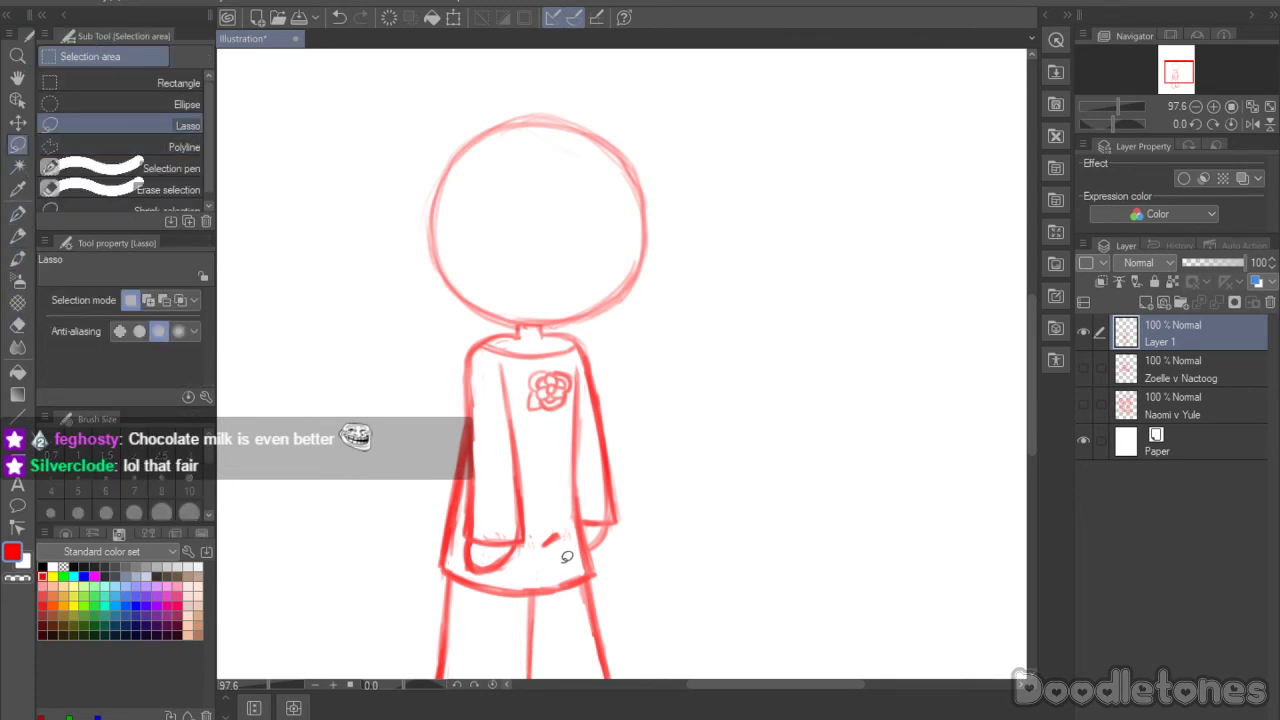
drag(567, 557, 565, 558)
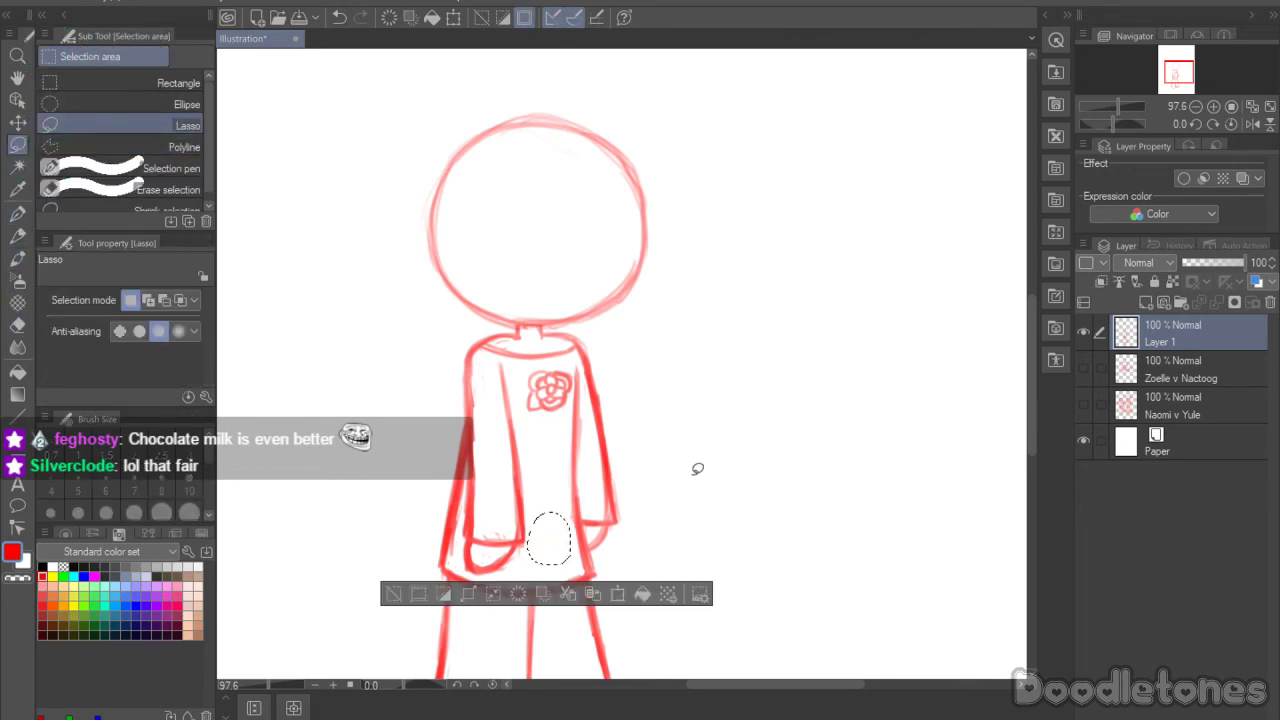
key(ctrl+d)
click(17, 258)
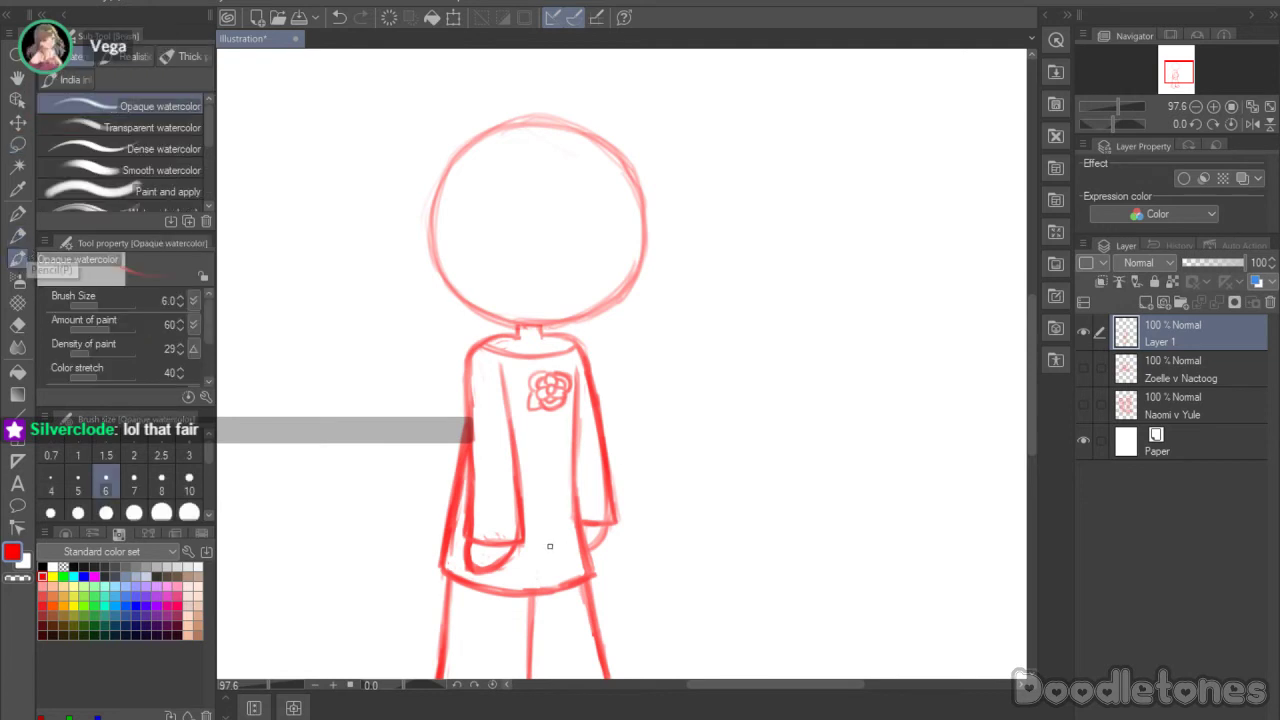
drag(558, 538, 549, 543)
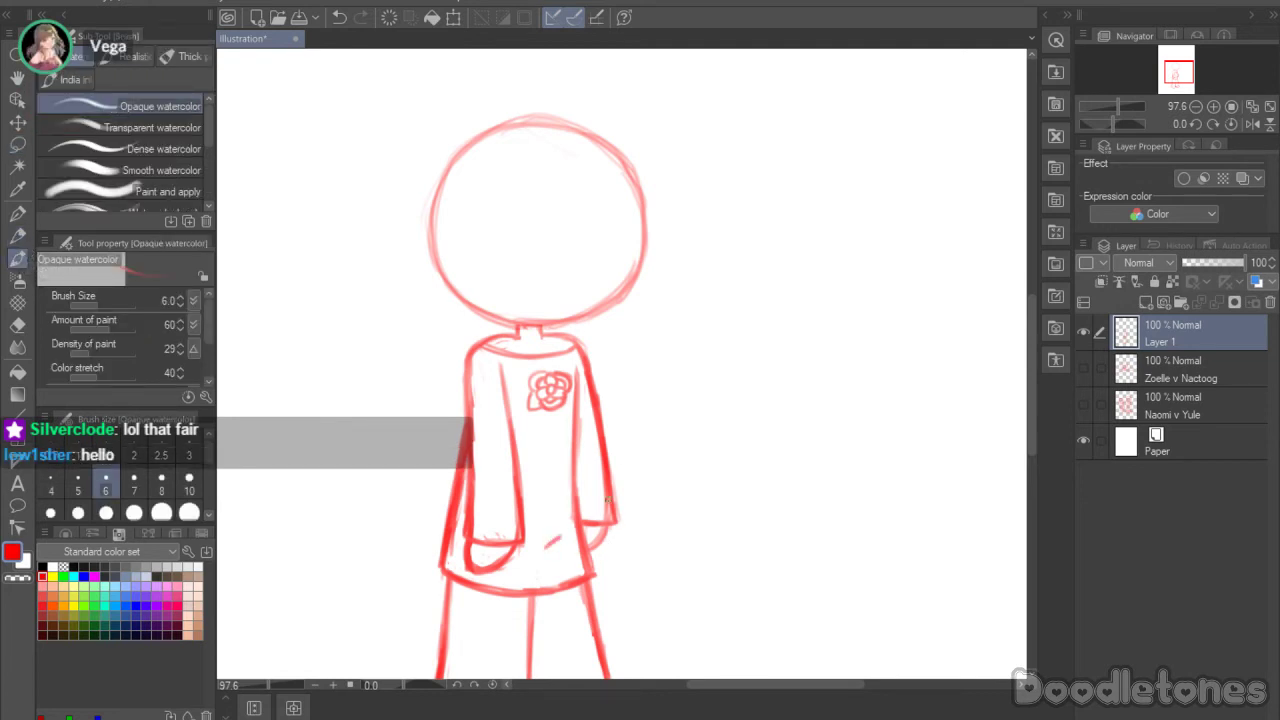
key(ctrl+z)
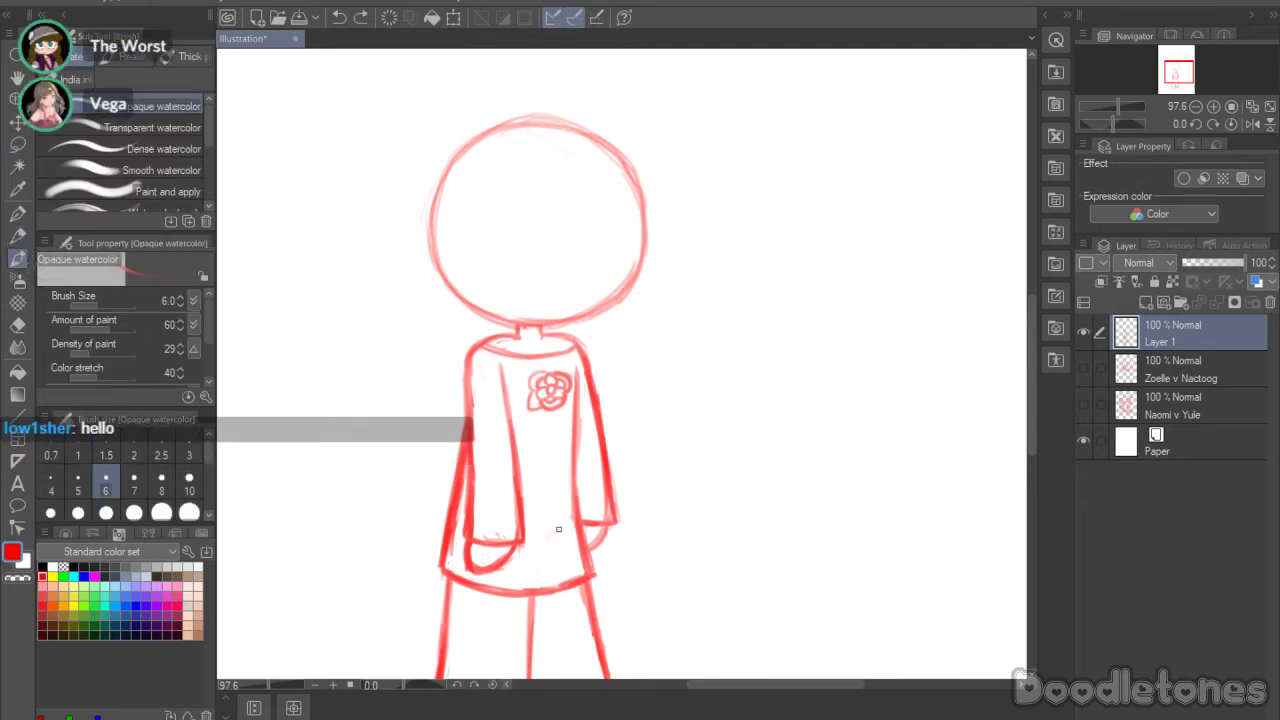
drag(560, 527, 547, 535)
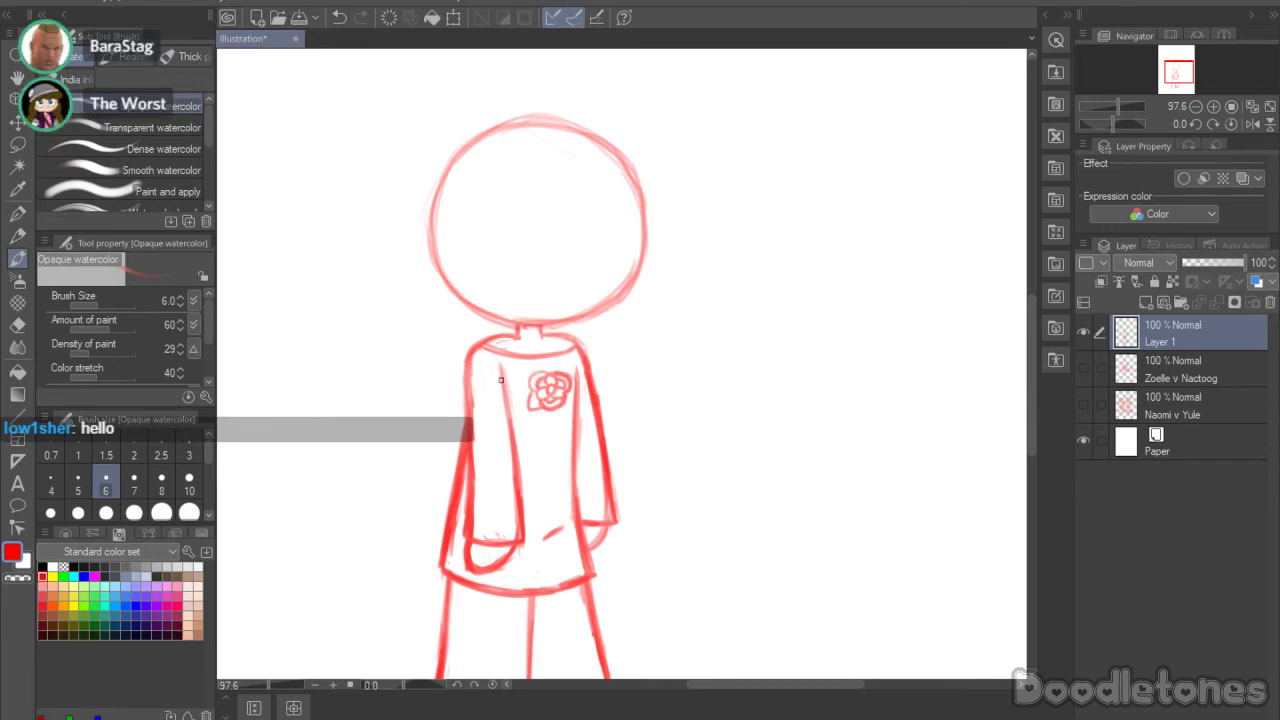
drag(501, 379, 520, 476)
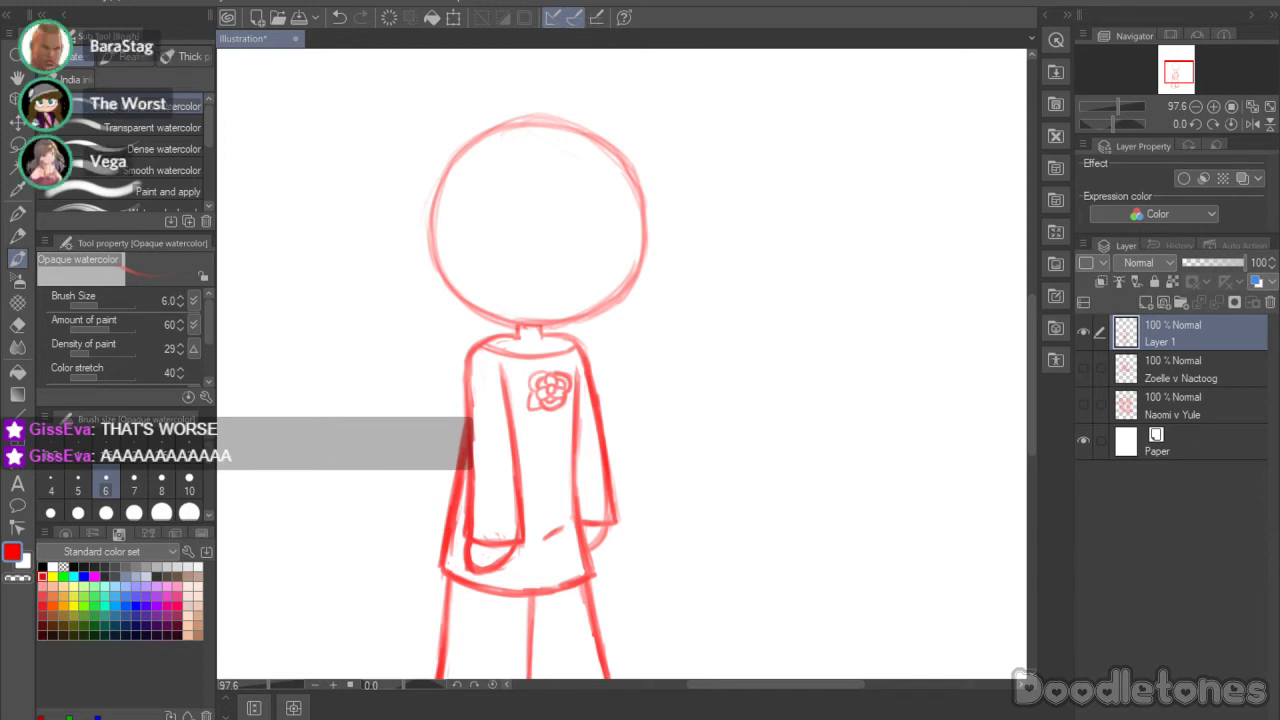
Step: Draw a curved vertical guideline and a low horizontal guideline across the round head for a face turned towards the right-hand side
drag(1031, 328, 1000, 306)
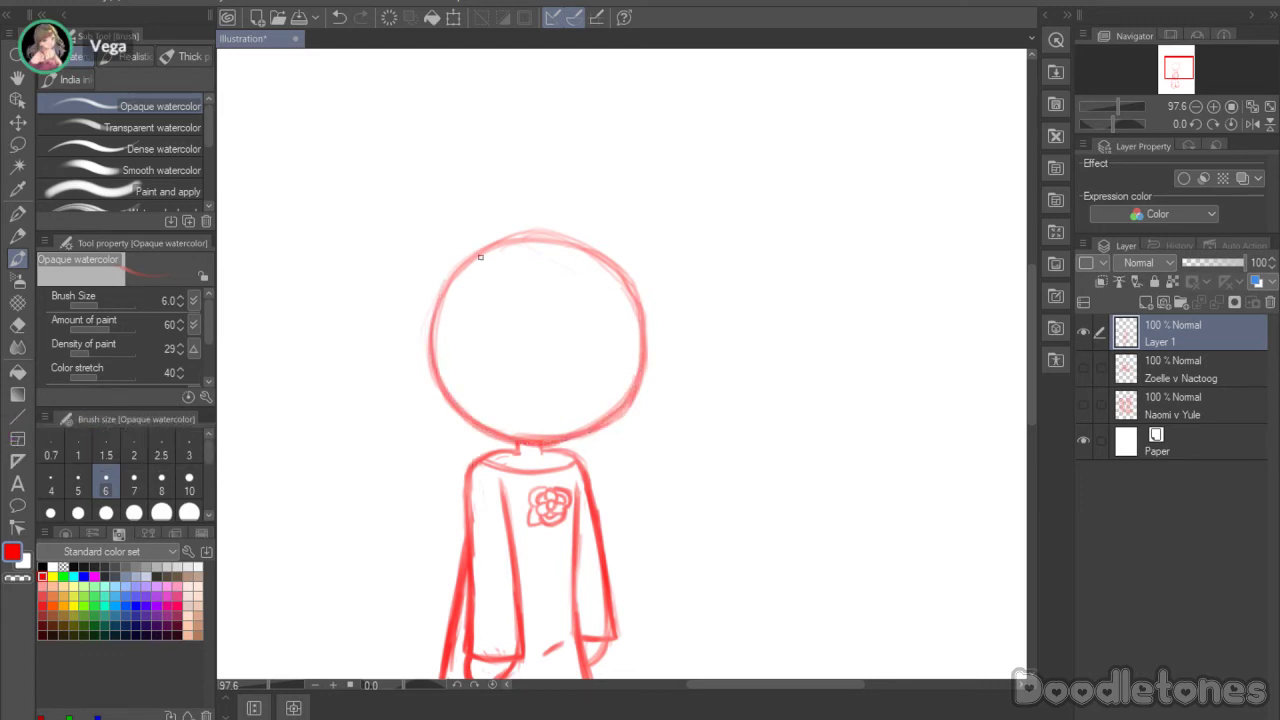
scroll(490, 280, up, 2)
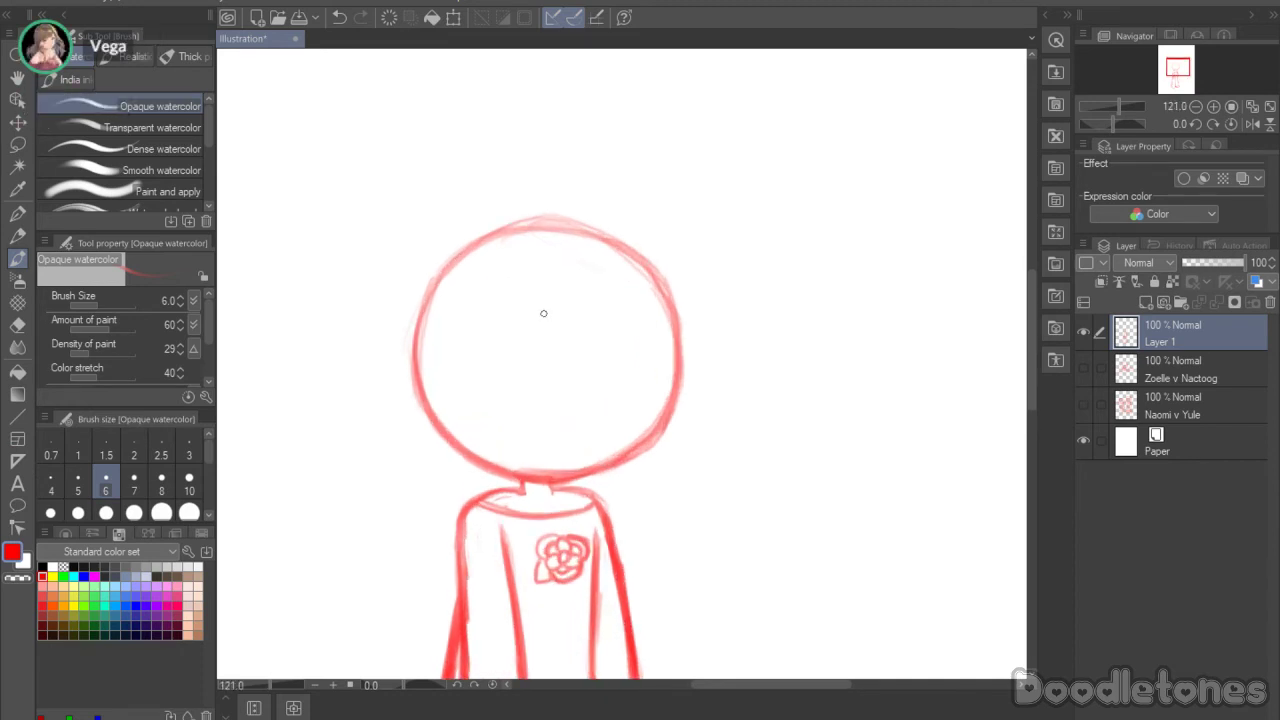
drag(595, 298, 571, 458)
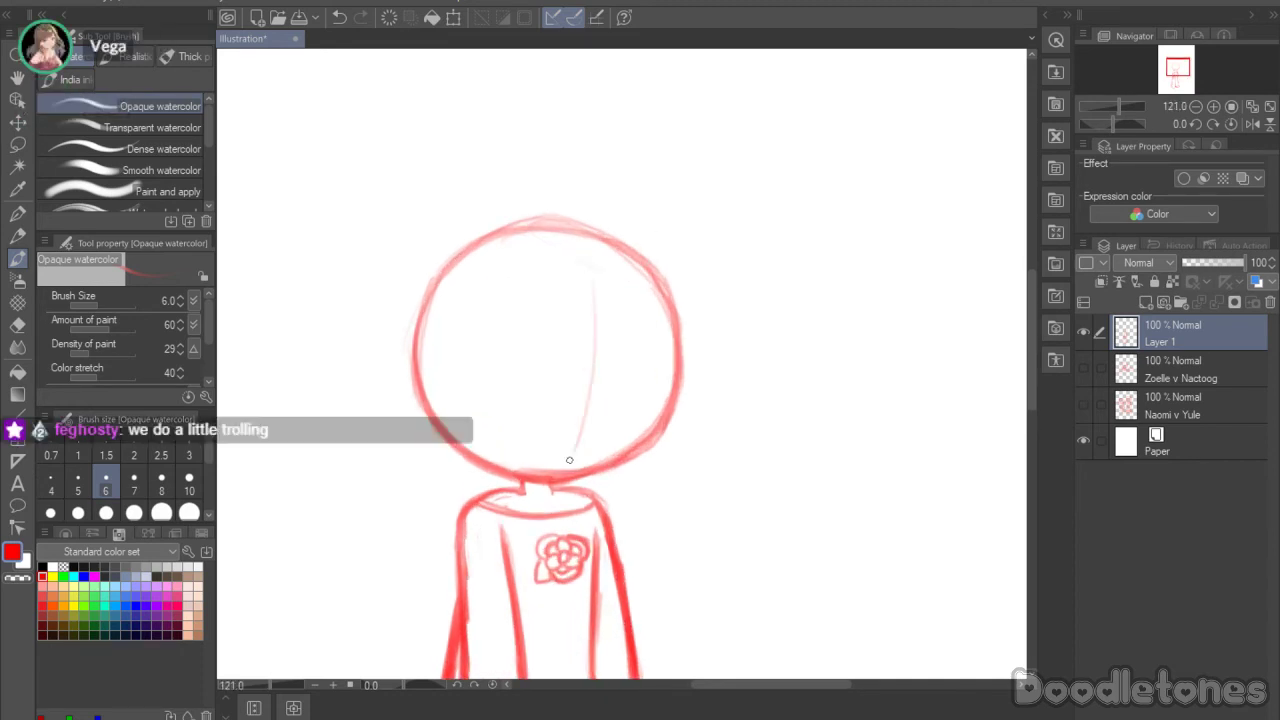
mouse_move(603, 262)
mouse_down()
mouse_move(611, 330)
mouse_move(577, 455)
mouse_up()
key(ctrl+z)
mouse_move(586, 255)
mouse_down()
mouse_move(578, 409)
mouse_move(597, 267)
mouse_move(573, 439)
mouse_move(593, 273)
mouse_move(580, 248)
mouse_move(590, 308)
mouse_move(567, 455)
mouse_up()
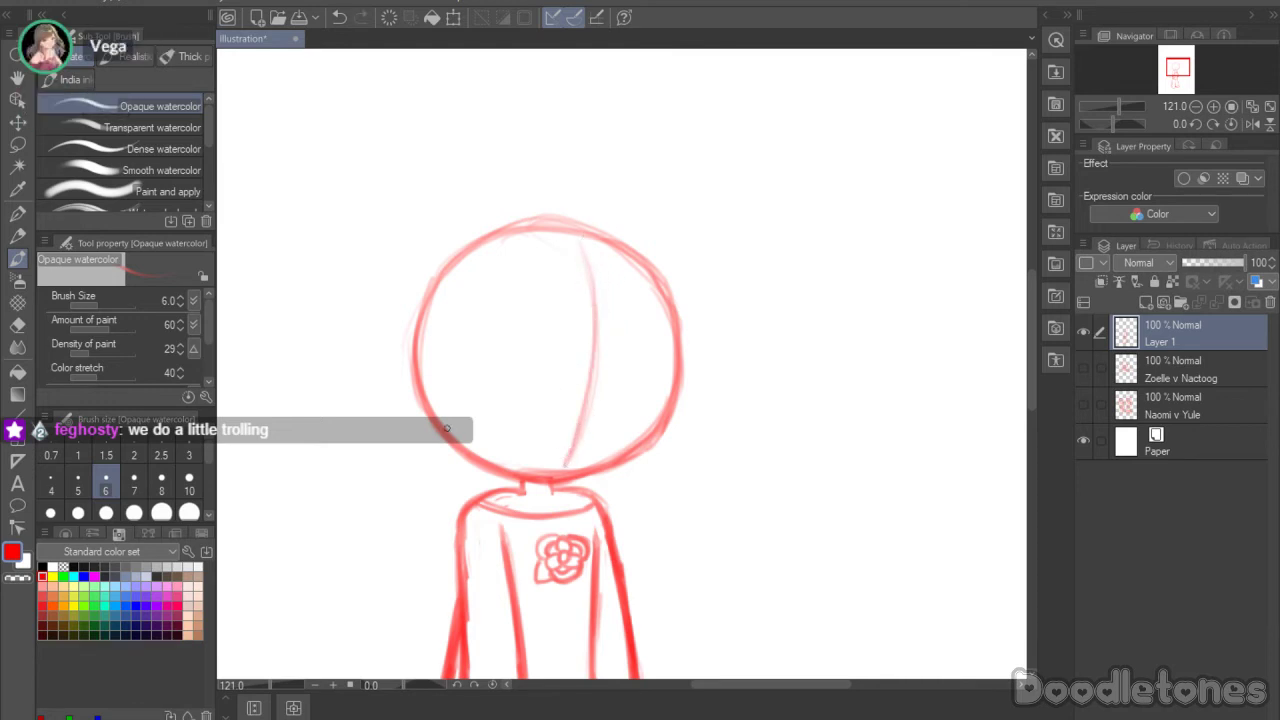
drag(466, 417, 615, 405)
key(ctrl+z)
mouse_move(442, 419)
mouse_down()
mouse_move(645, 419)
mouse_move(550, 424)
mouse_up()
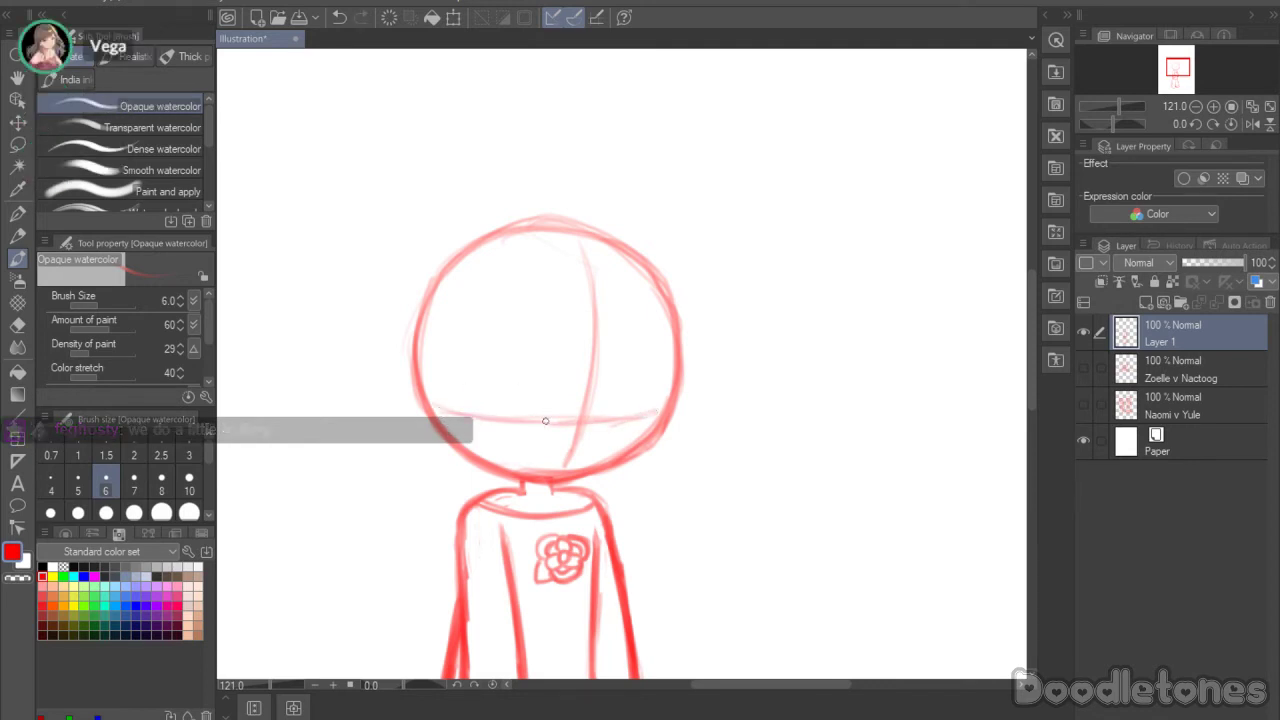
Step: Sketch a half-lidded eye with a short brow, a small nose mark and a rounded mouth on the face's right-hand side
mouse_move(442, 416)
mouse_down()
mouse_move(660, 410)
mouse_move(629, 386)
mouse_move(658, 418)
mouse_move(636, 430)
mouse_move(607, 430)
mouse_move(661, 386)
mouse_move(630, 388)
mouse_up()
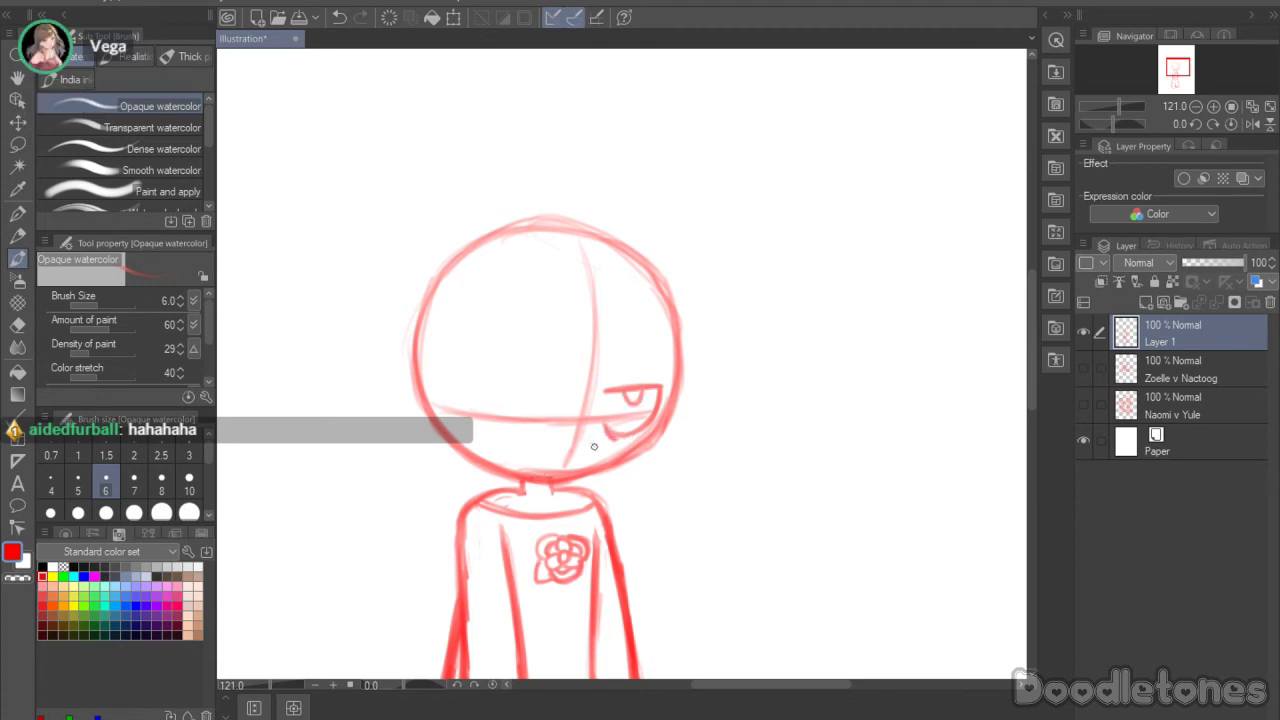
drag(542, 477, 569, 472)
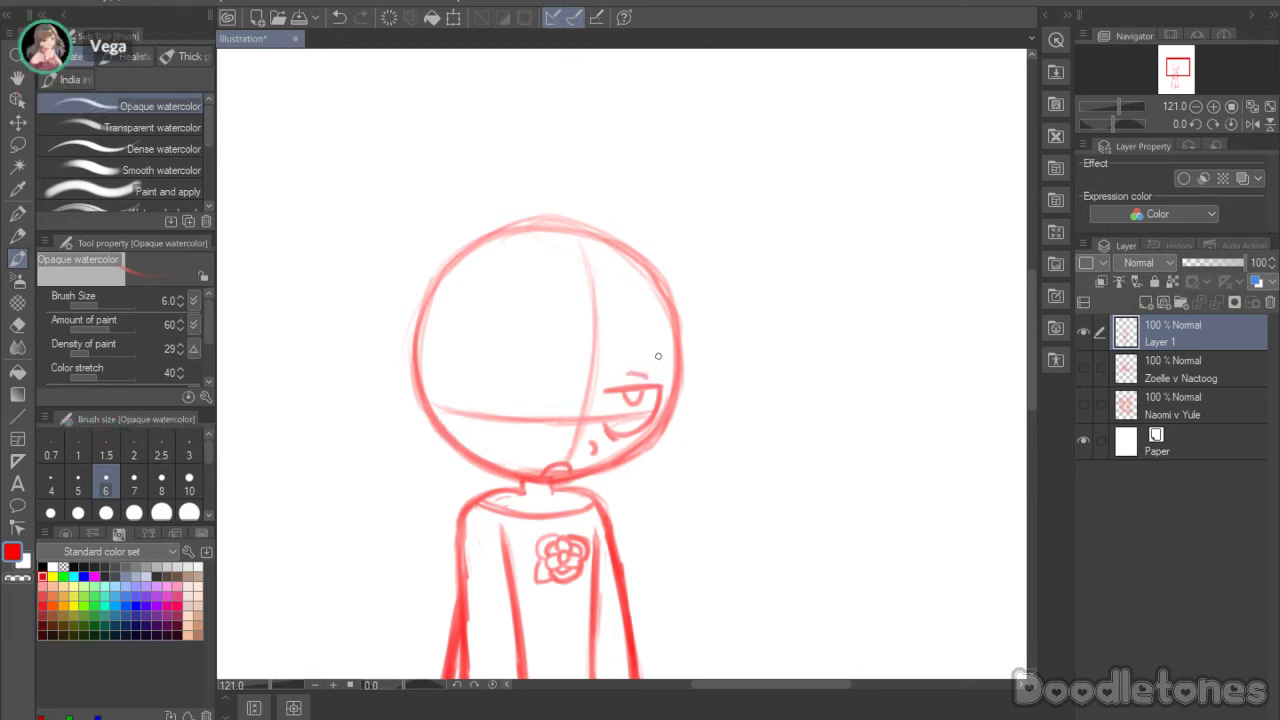
mouse_move(604, 338)
mouse_down()
mouse_move(578, 418)
mouse_move(542, 454)
mouse_up()
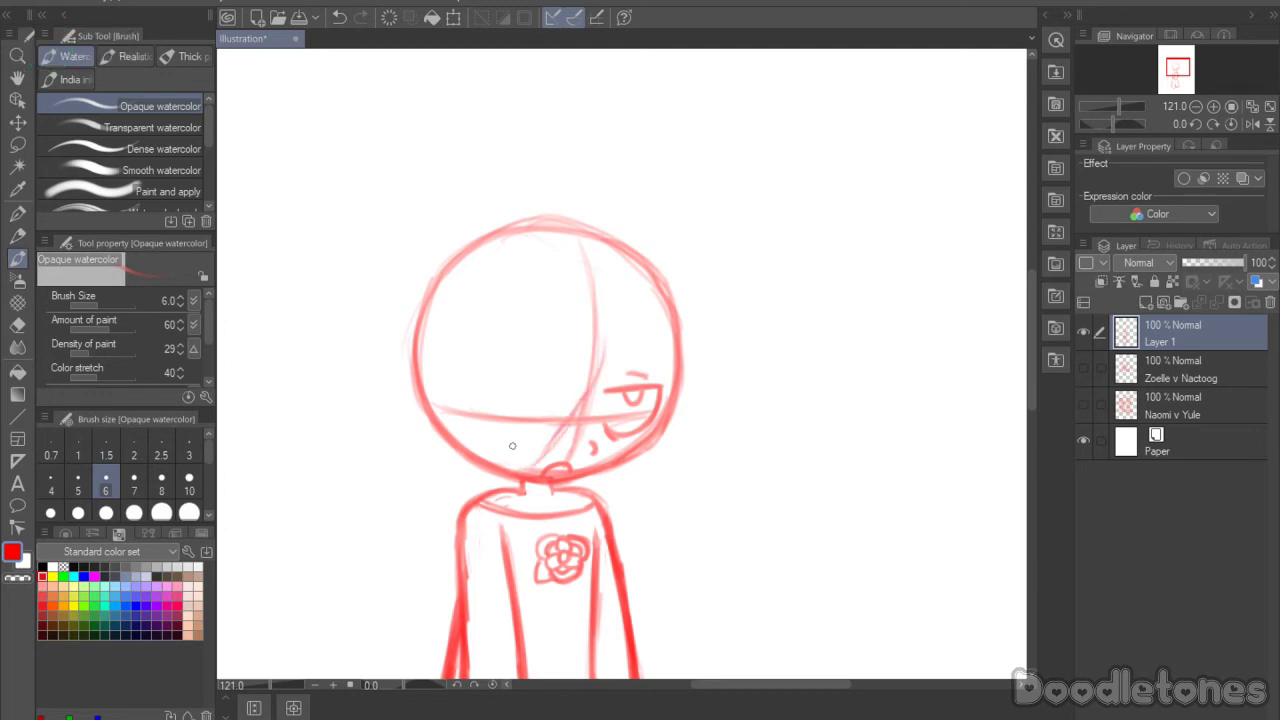
key(ctrl+z)
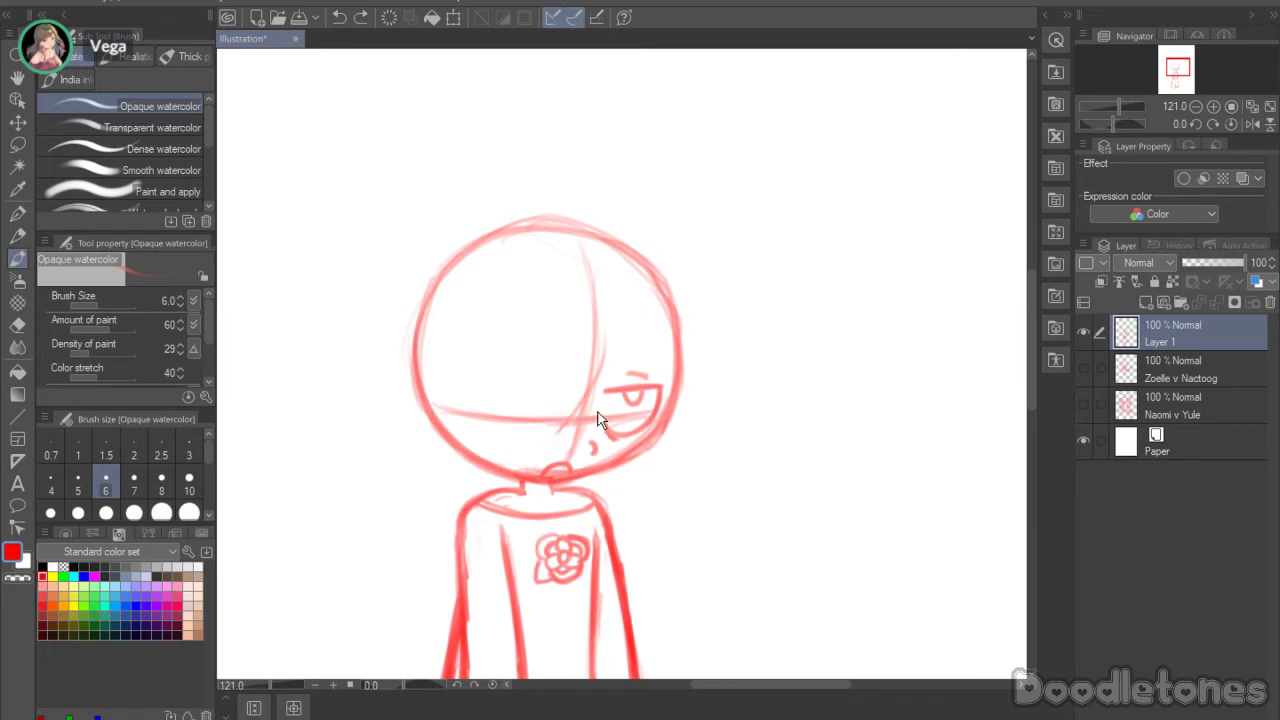
key(ctrl+z)
key(ctrl+z)
mouse_move(476, 508)
mouse_down()
mouse_move(519, 515)
mouse_move(483, 515)
mouse_move(540, 488)
mouse_move(520, 509)
mouse_move(564, 440)
mouse_up()
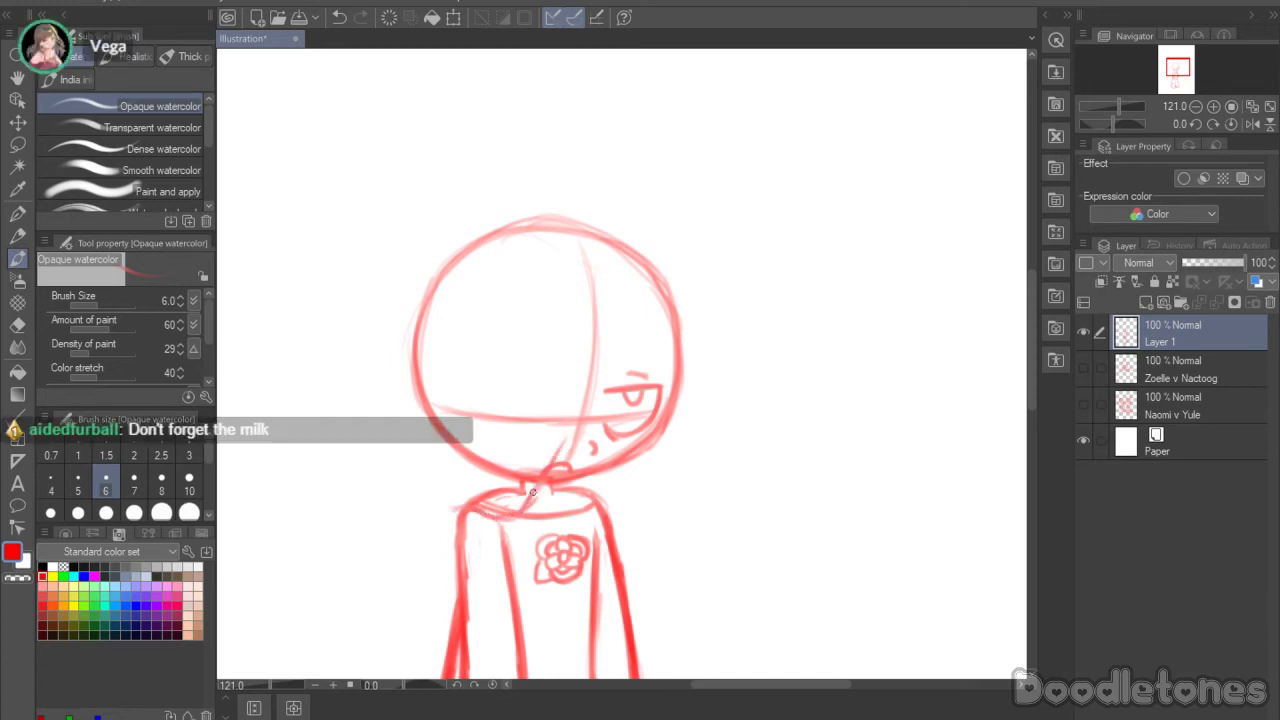
mouse_move(531, 496)
mouse_down()
mouse_move(611, 358)
mouse_move(542, 462)
mouse_up()
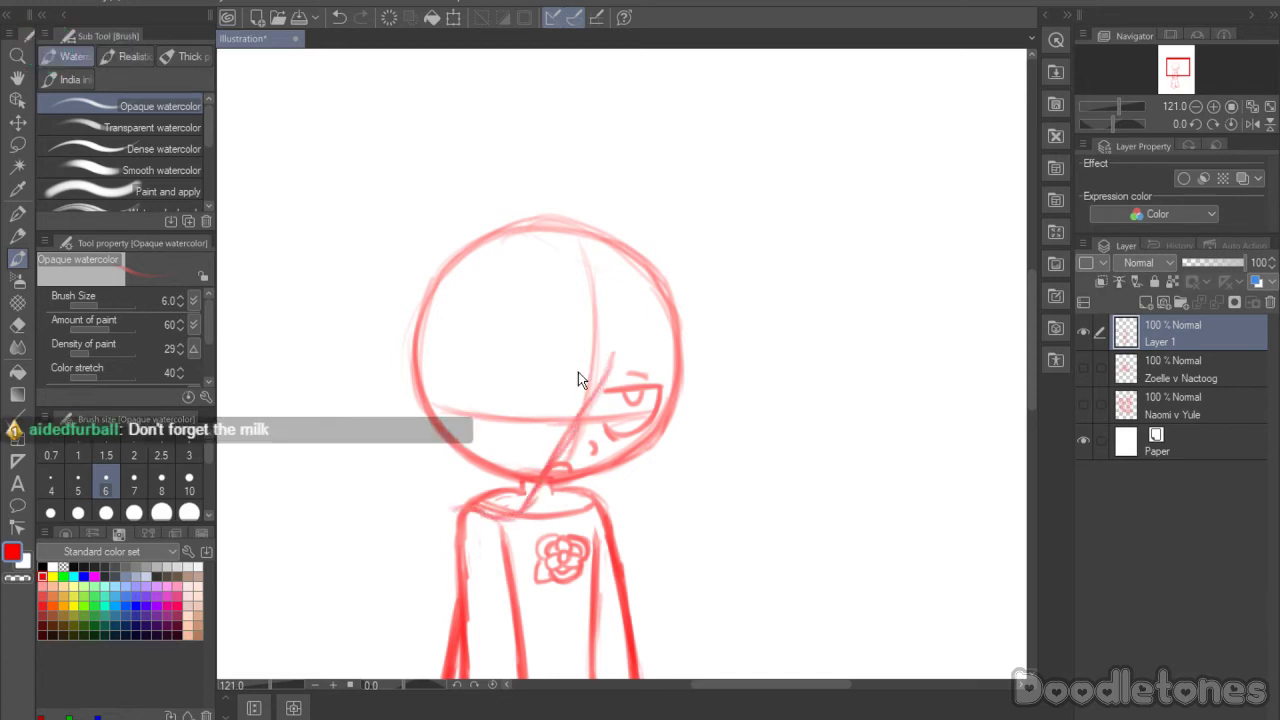
key(ctrl+z)
key(ctrl+z)
key(ctrl+z)
key(ctrl+z)
key(ctrl+z)
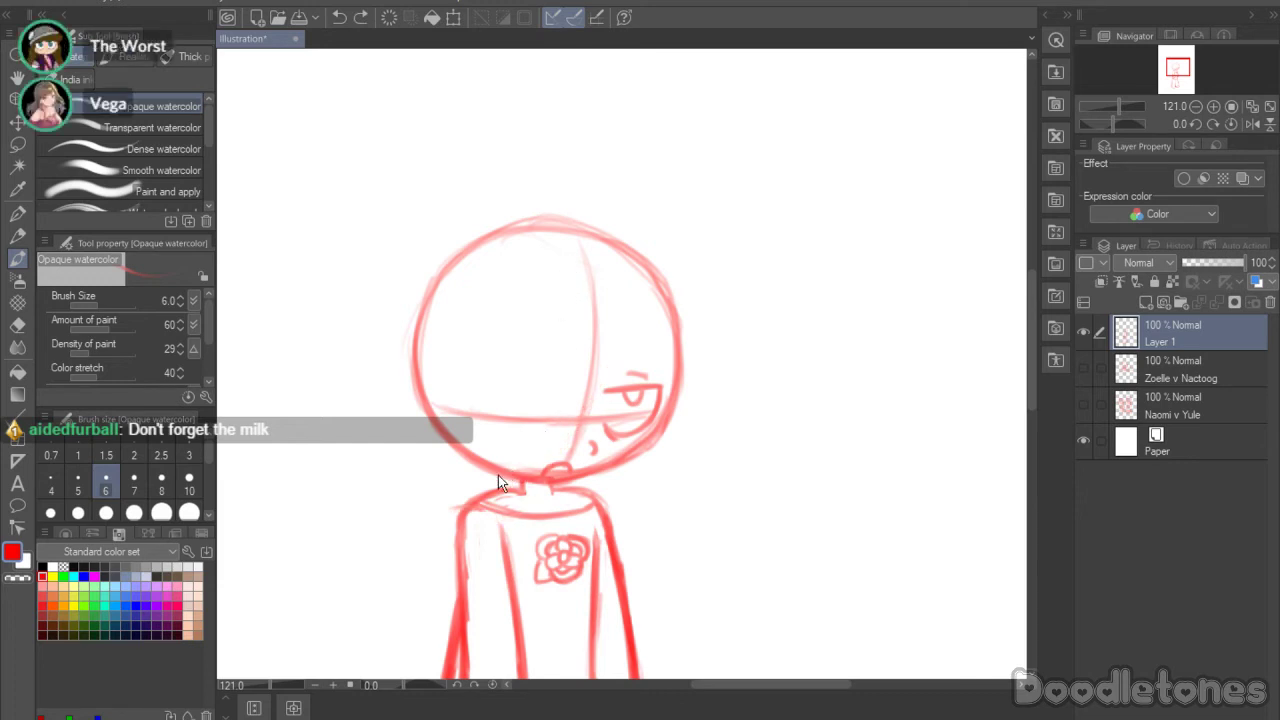
key(ctrl+z)
key(ctrl+z)
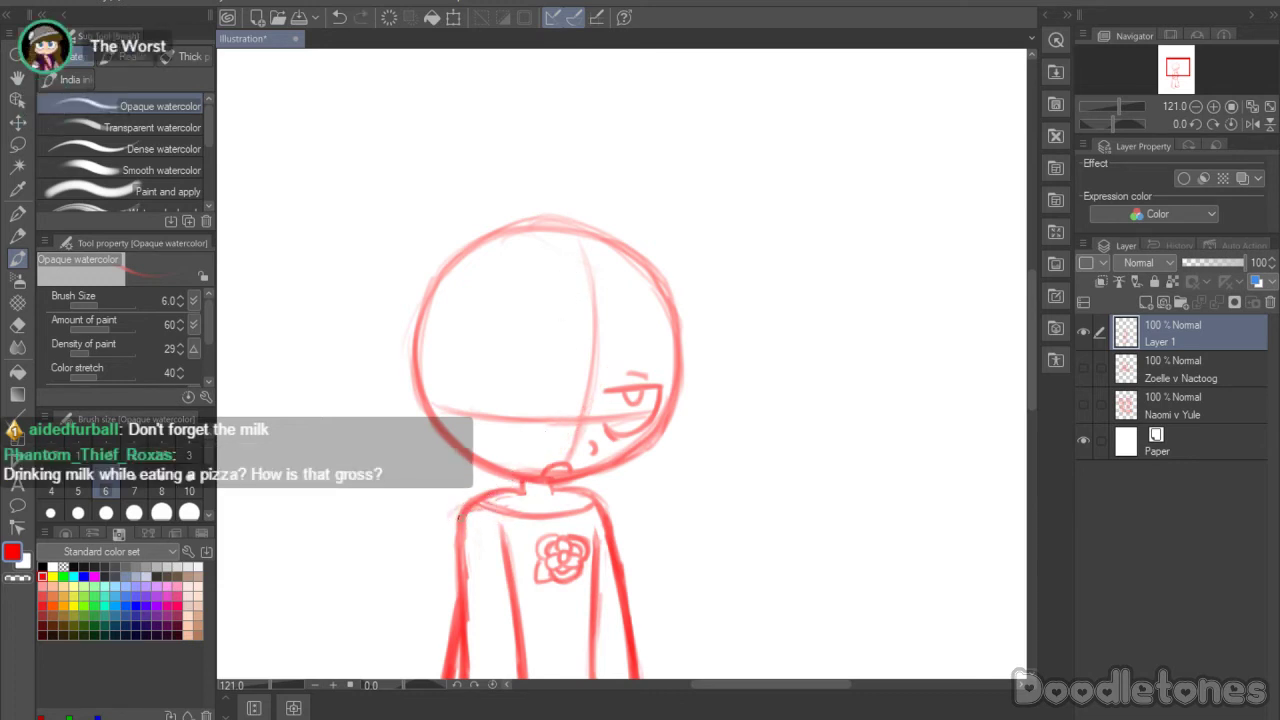
Step: Draw a curved hair strand sweeping from beside the eye across the lower face to the left-hand shoulder, and darken its end
mouse_move(448, 516)
mouse_down()
mouse_move(484, 507)
mouse_move(576, 428)
mouse_up()
mouse_move(525, 498)
mouse_down()
mouse_move(640, 310)
mouse_move(608, 367)
mouse_move(625, 332)
mouse_up()
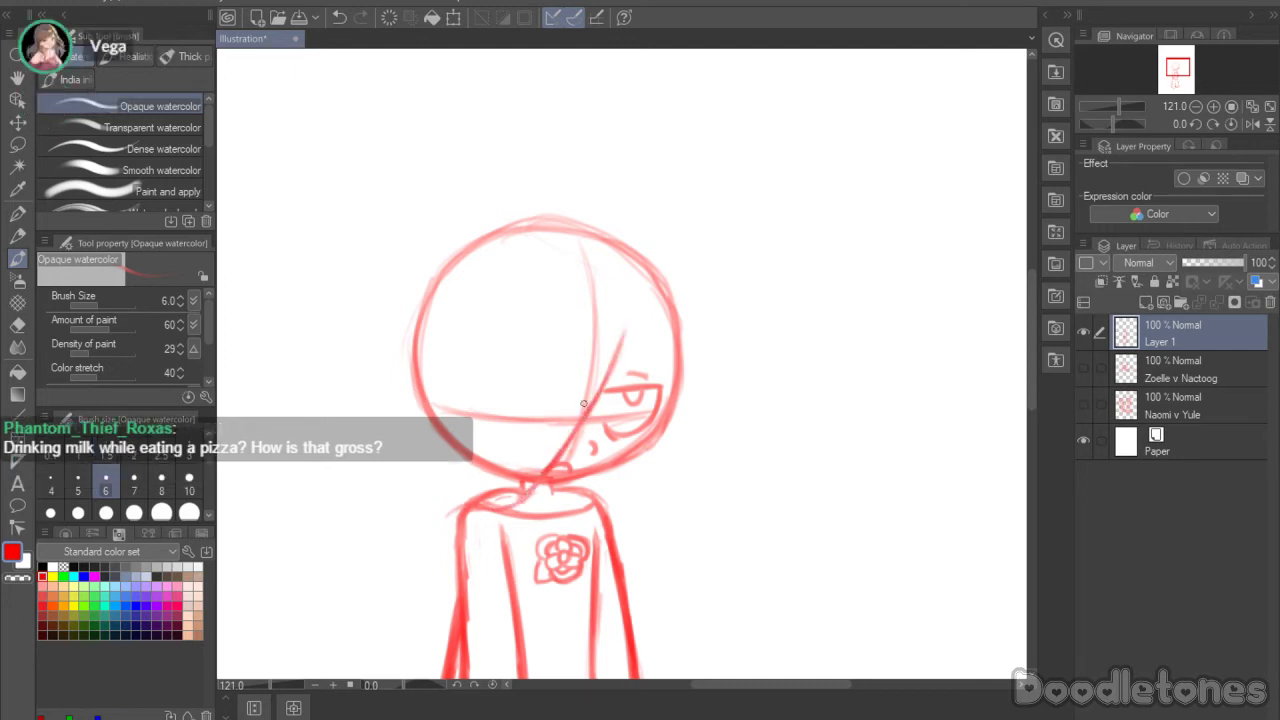
drag(513, 501, 483, 509)
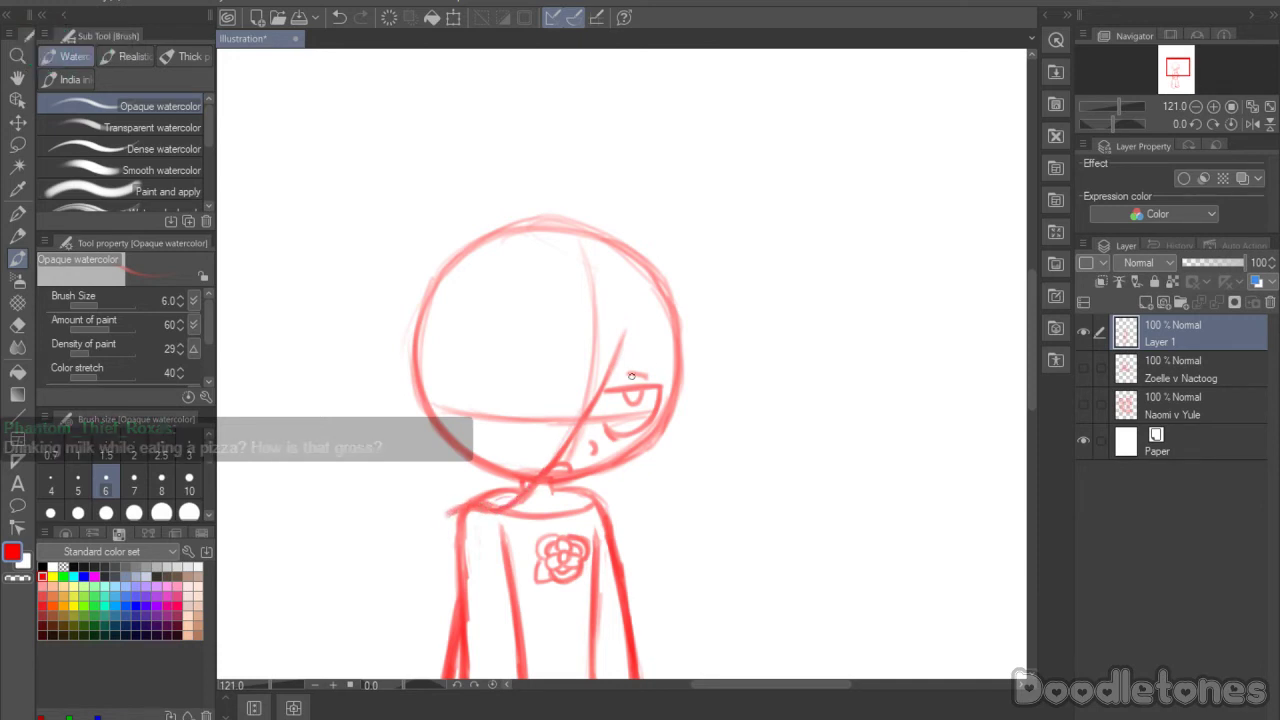
Step: Draw a hair strand from the parting's peak above the eye down past the face's right-hand side, undoing the first tries
drag(628, 332, 668, 385)
mouse_move(634, 338)
mouse_down()
mouse_move(659, 386)
mouse_move(630, 318)
mouse_move(664, 401)
mouse_up()
key(ctrl+z)
key(ctrl+z)
key(ctrl+z)
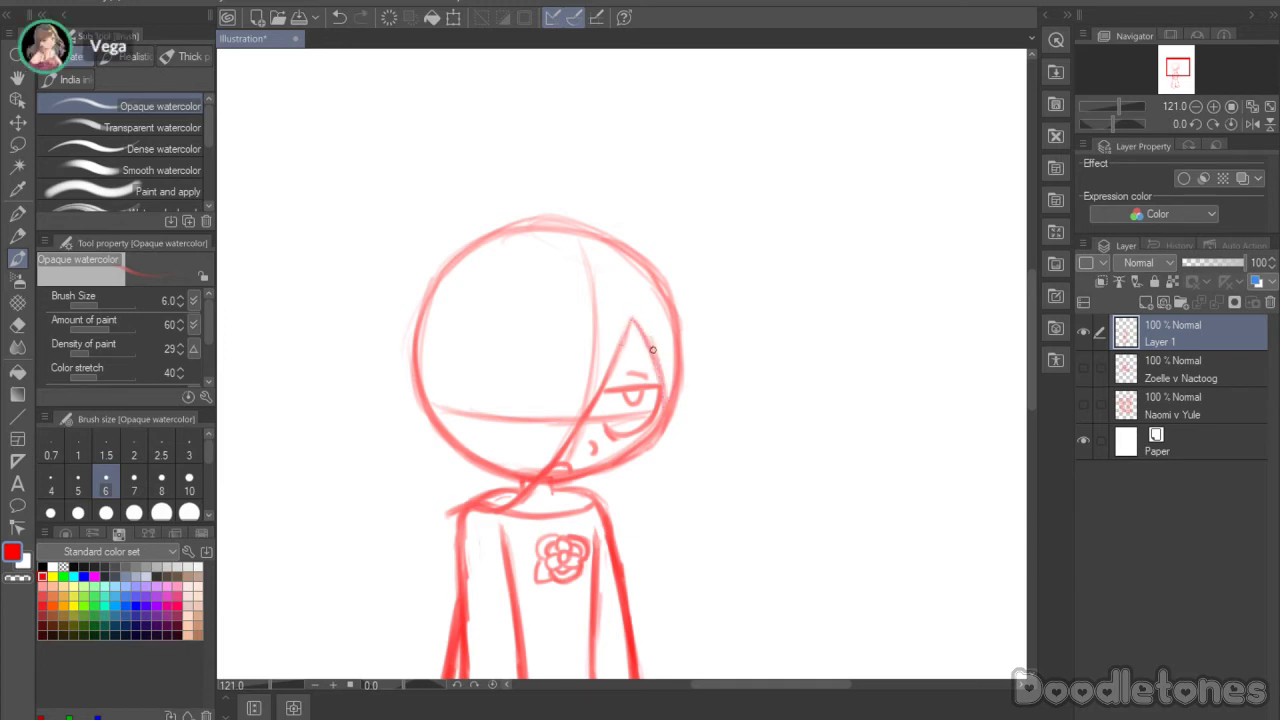
drag(651, 349, 664, 490)
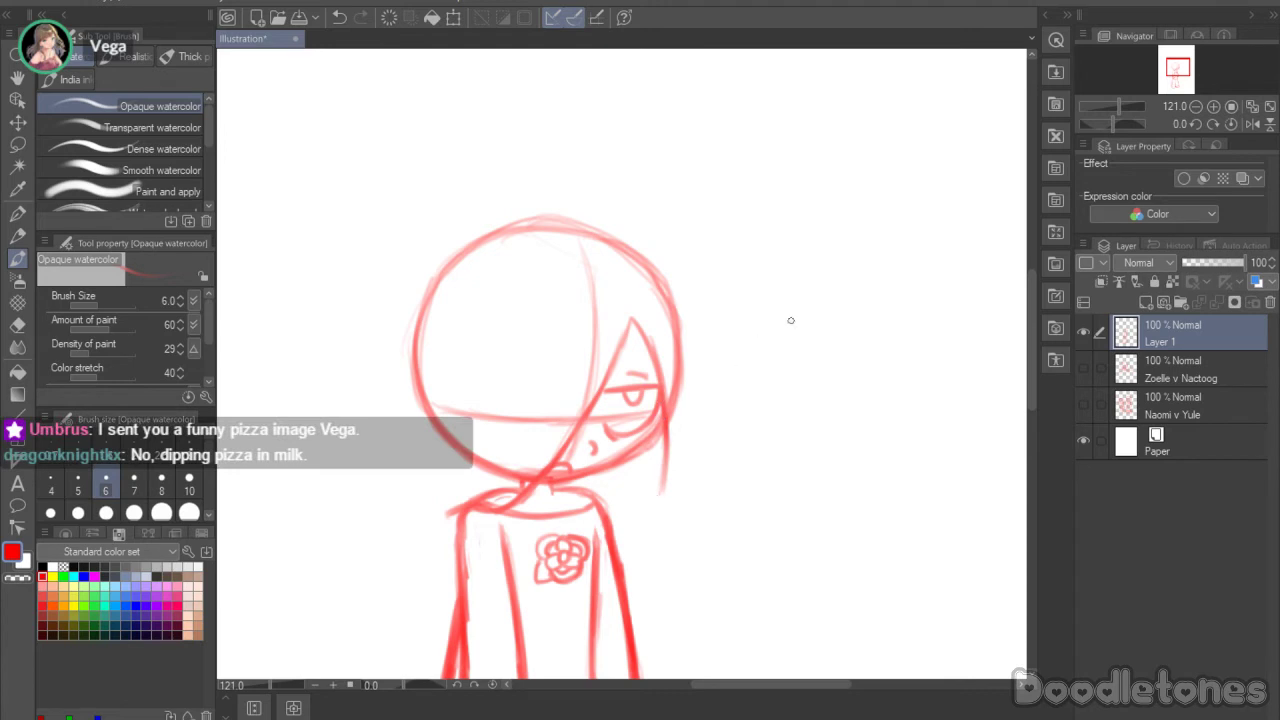
Step: Draw the long hair outline from the head's left-hand side down to the shirt hem, ending in jagged pointed tips
scroll(1015, 300, down, 3)
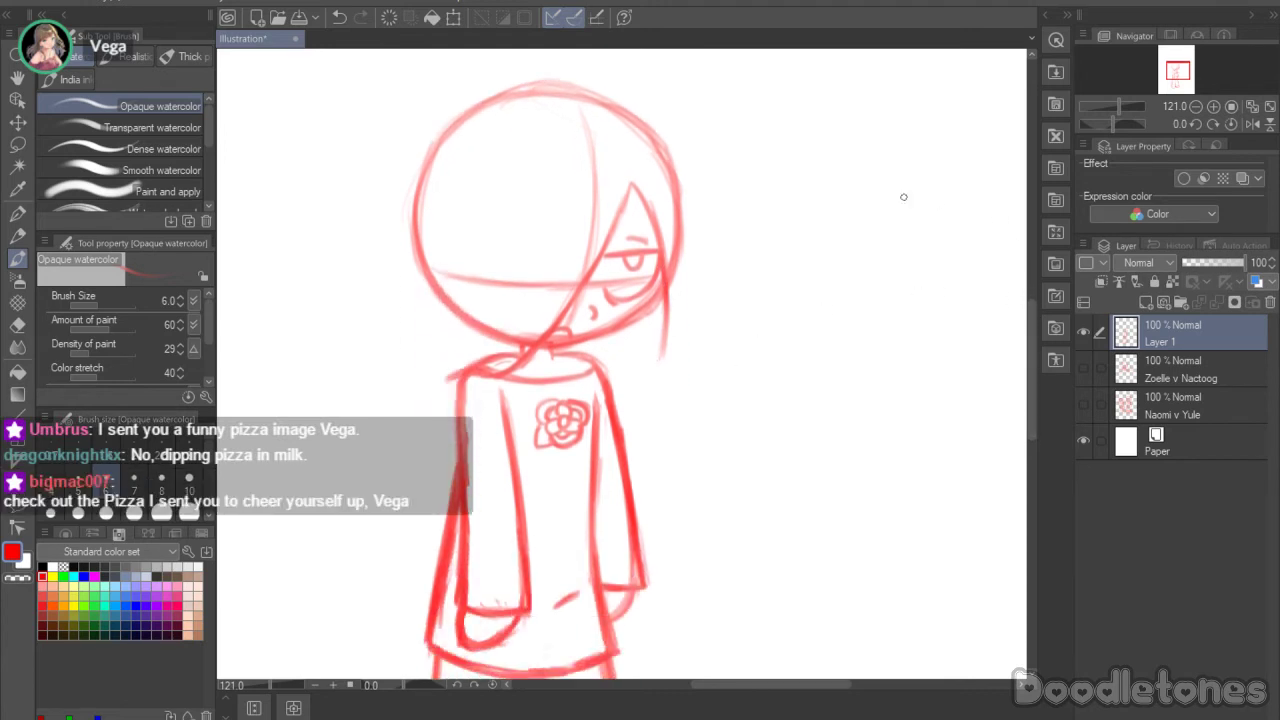
drag(418, 230, 411, 396)
drag(417, 284, 399, 443)
drag(410, 393, 389, 546)
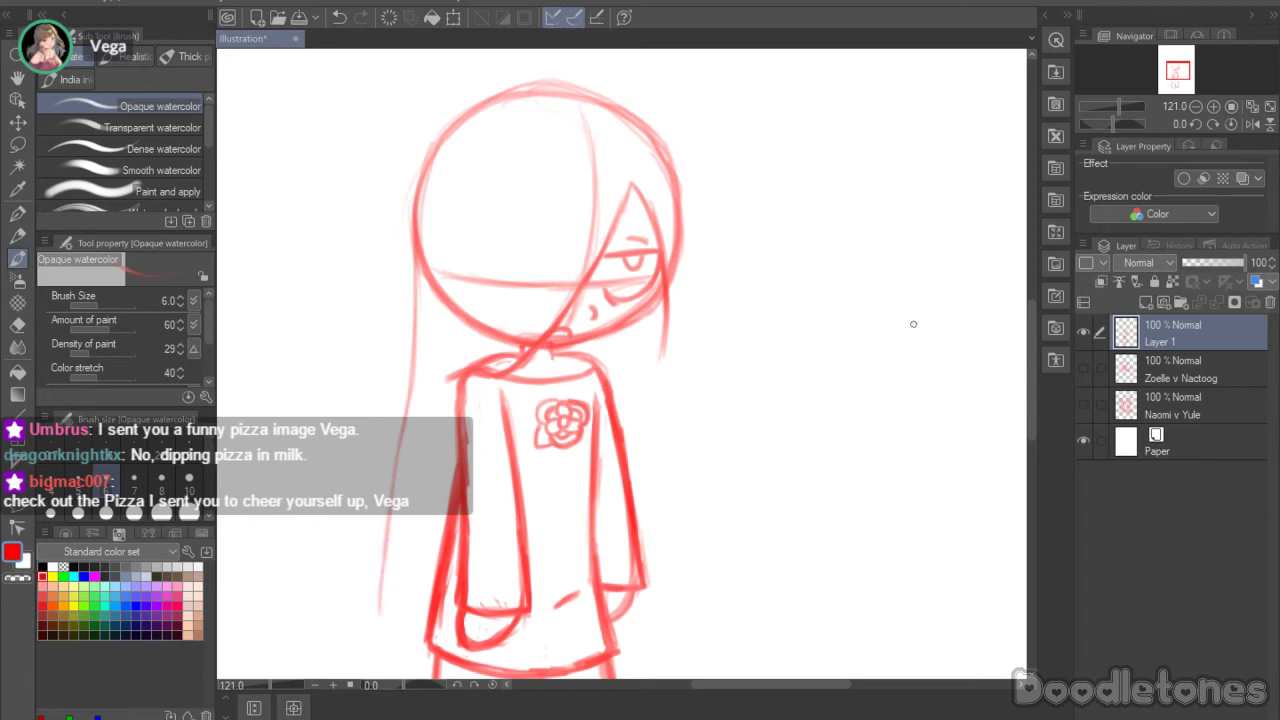
scroll(1015, 330, down, 5)
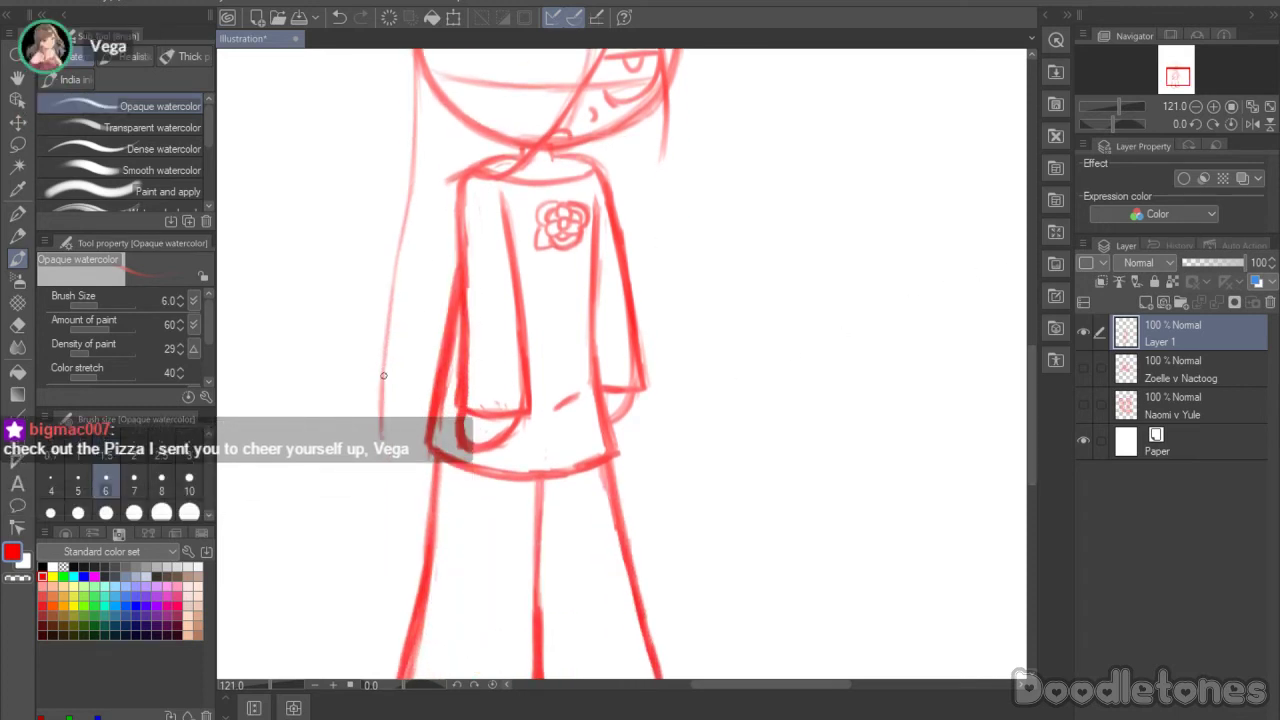
drag(385, 356, 382, 438)
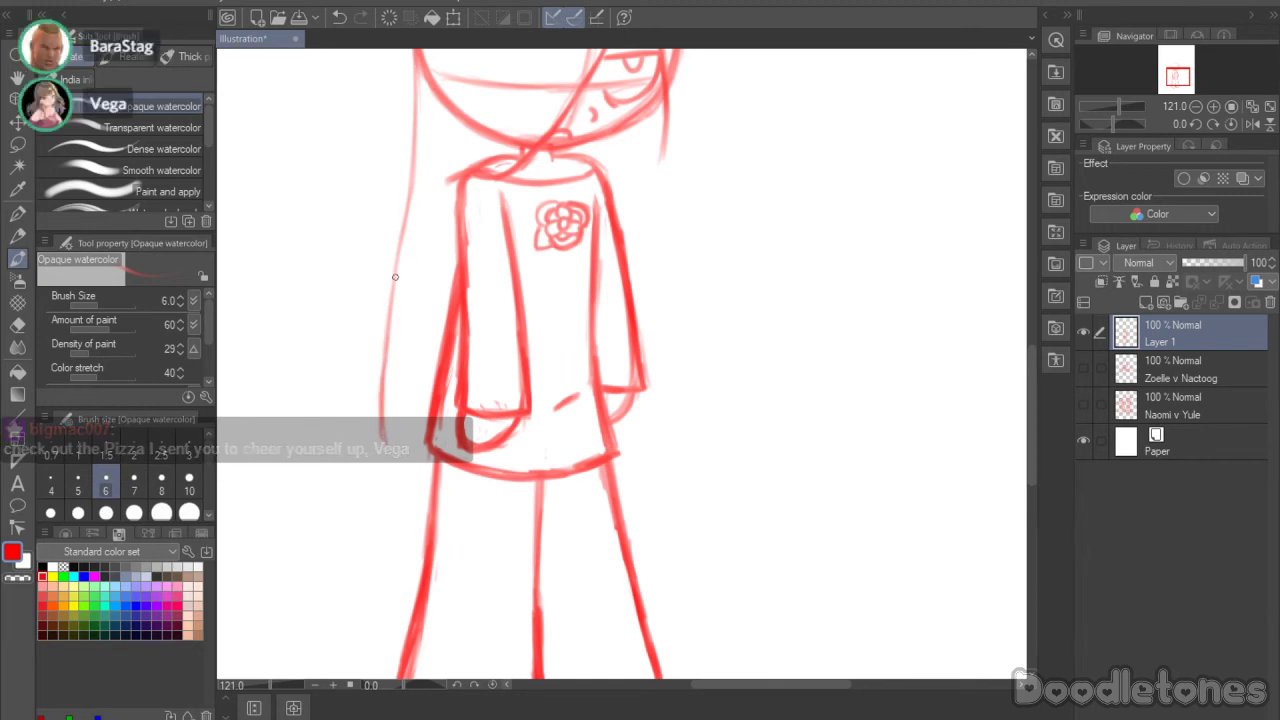
mouse_move(389, 460)
mouse_down()
mouse_move(397, 423)
mouse_move(428, 505)
mouse_up()
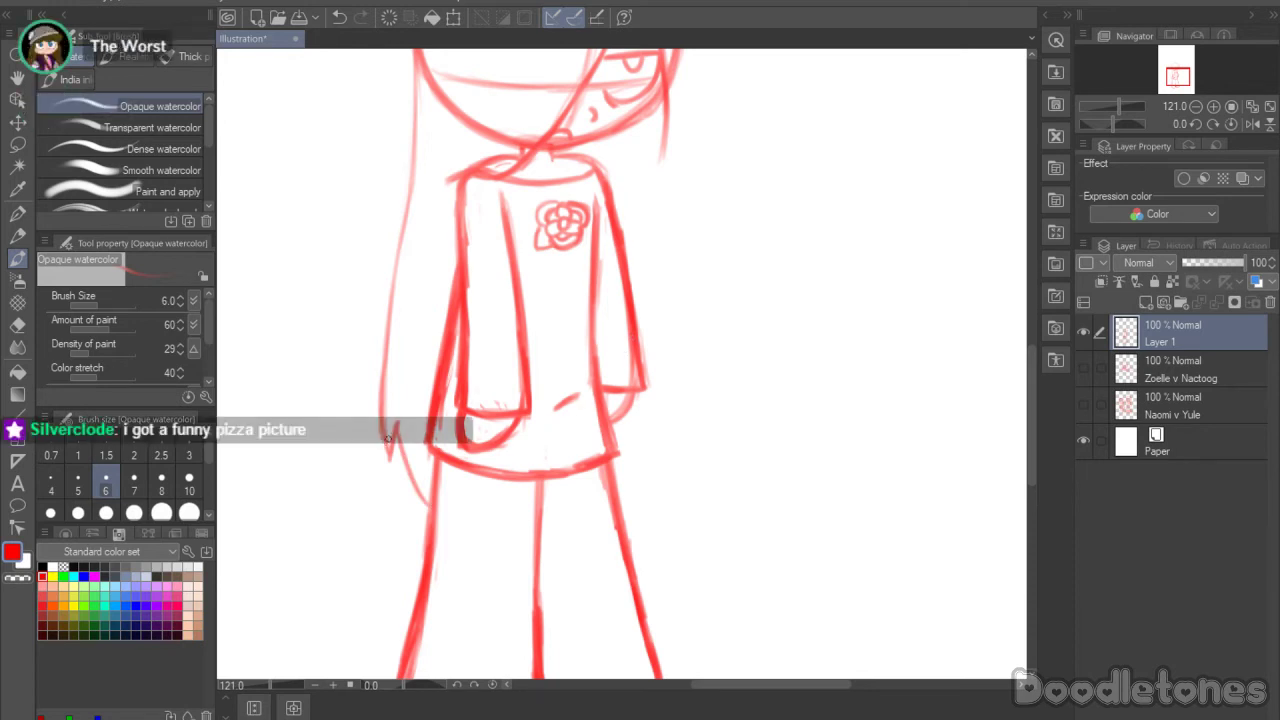
drag(390, 432, 386, 462)
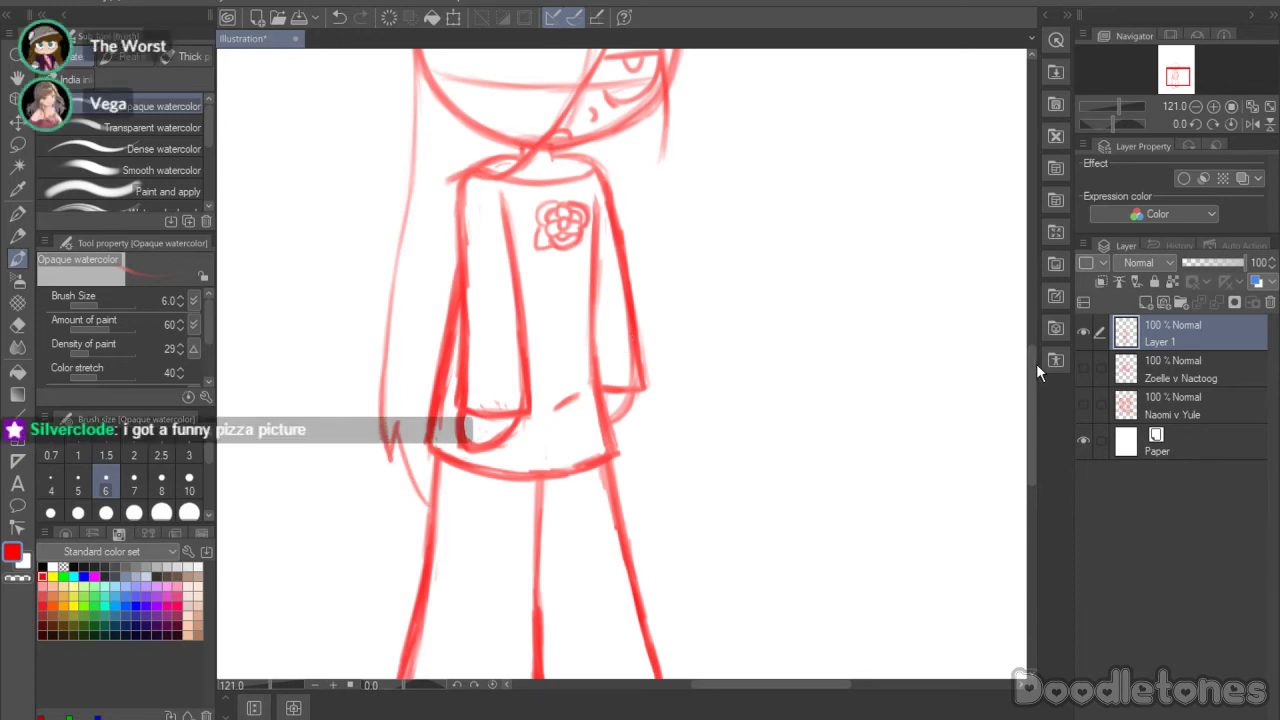
Step: Draw the long hair outline down the figure's right-hand side, ending in matching jagged tips beside the shirt hem
drag(1033, 363, 1028, 327)
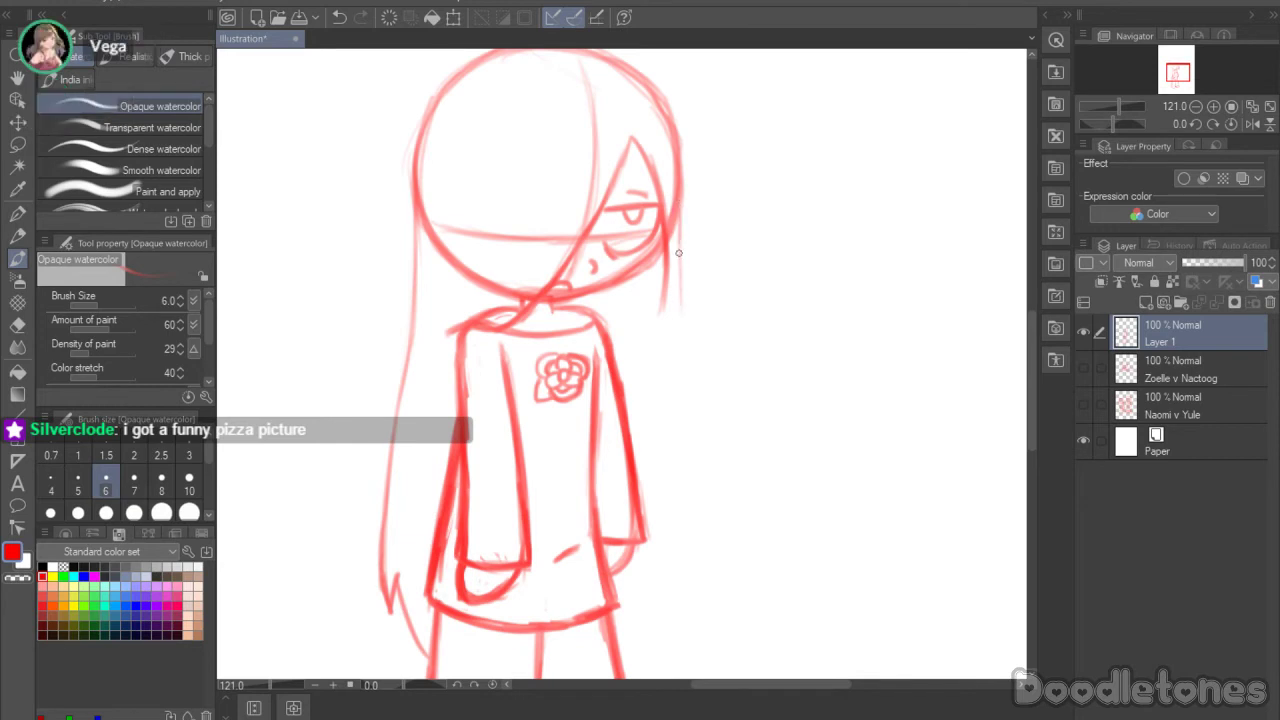
drag(678, 253, 677, 510)
drag(676, 396, 668, 596)
drag(675, 542, 662, 598)
drag(678, 514, 662, 598)
mouse_move(680, 210)
mouse_down()
mouse_move(676, 526)
mouse_move(628, 650)
mouse_up()
drag(651, 580, 628, 648)
drag(648, 590, 620, 657)
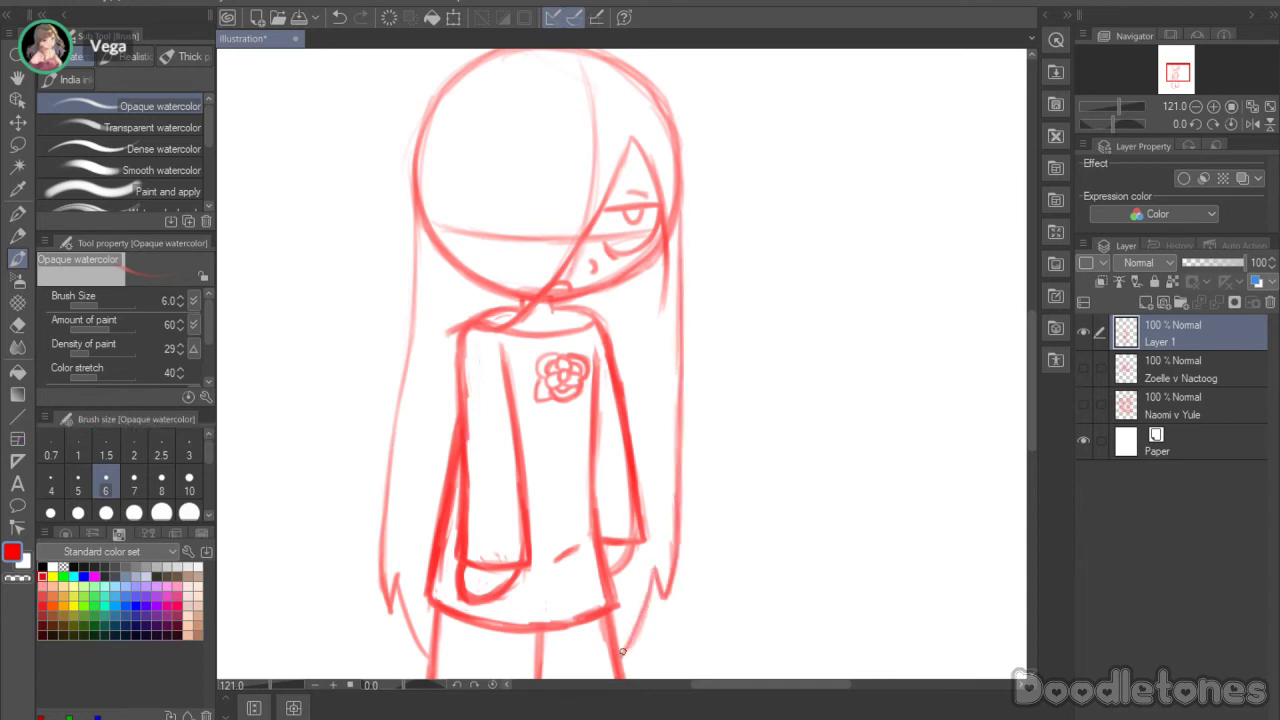
Step: Retrace and darken the jagged hair tips on the figure's left-hand side
drag(397, 577, 427, 654)
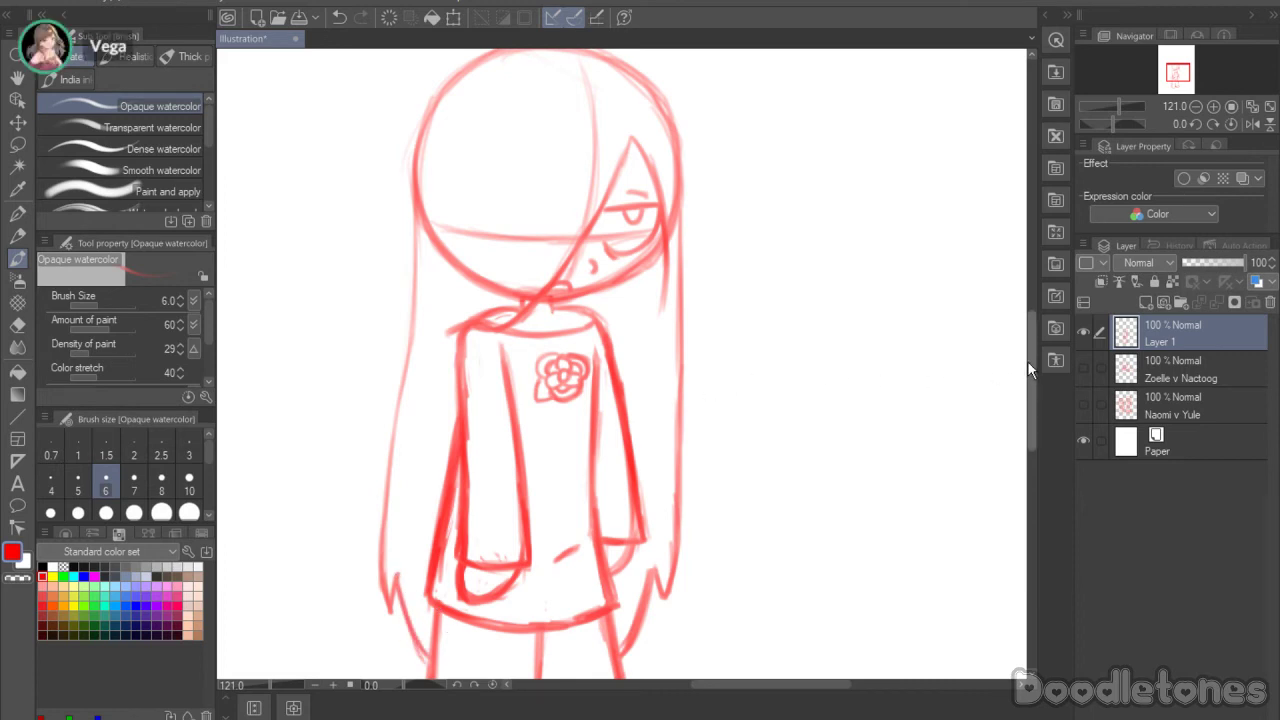
scroll(1000, 370, down, 1)
drag(396, 557, 426, 632)
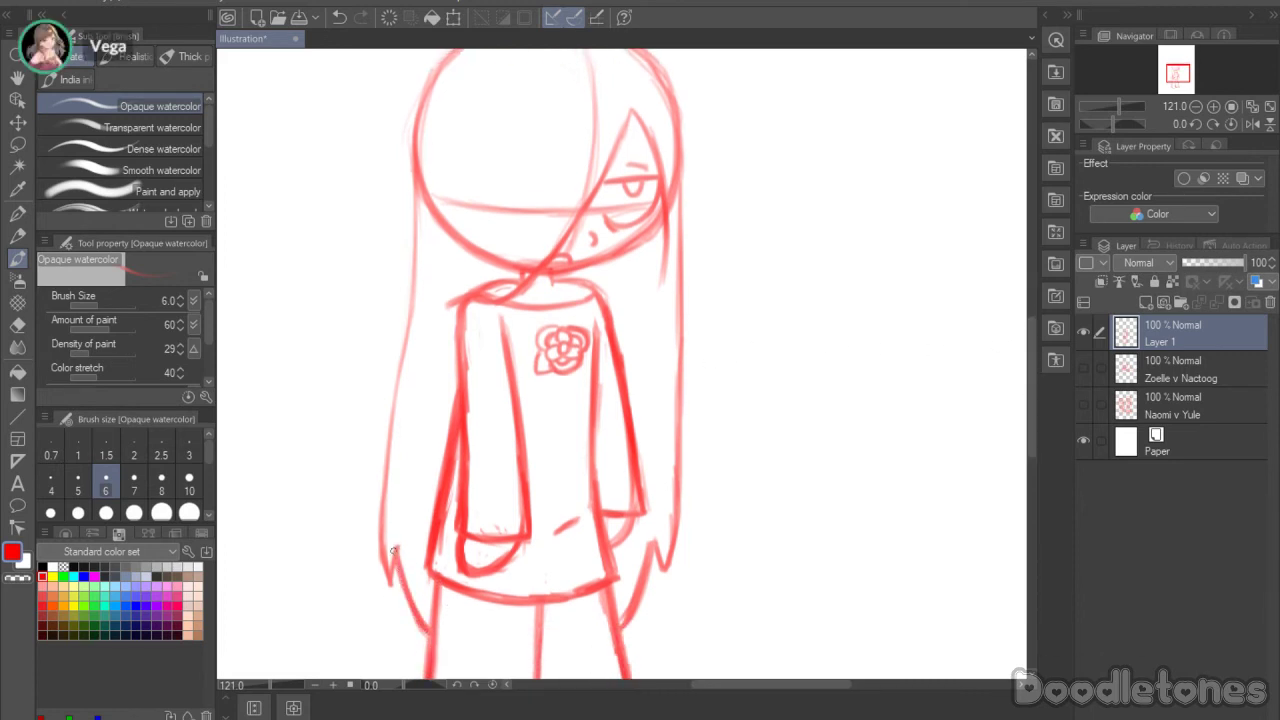
drag(392, 582, 382, 522)
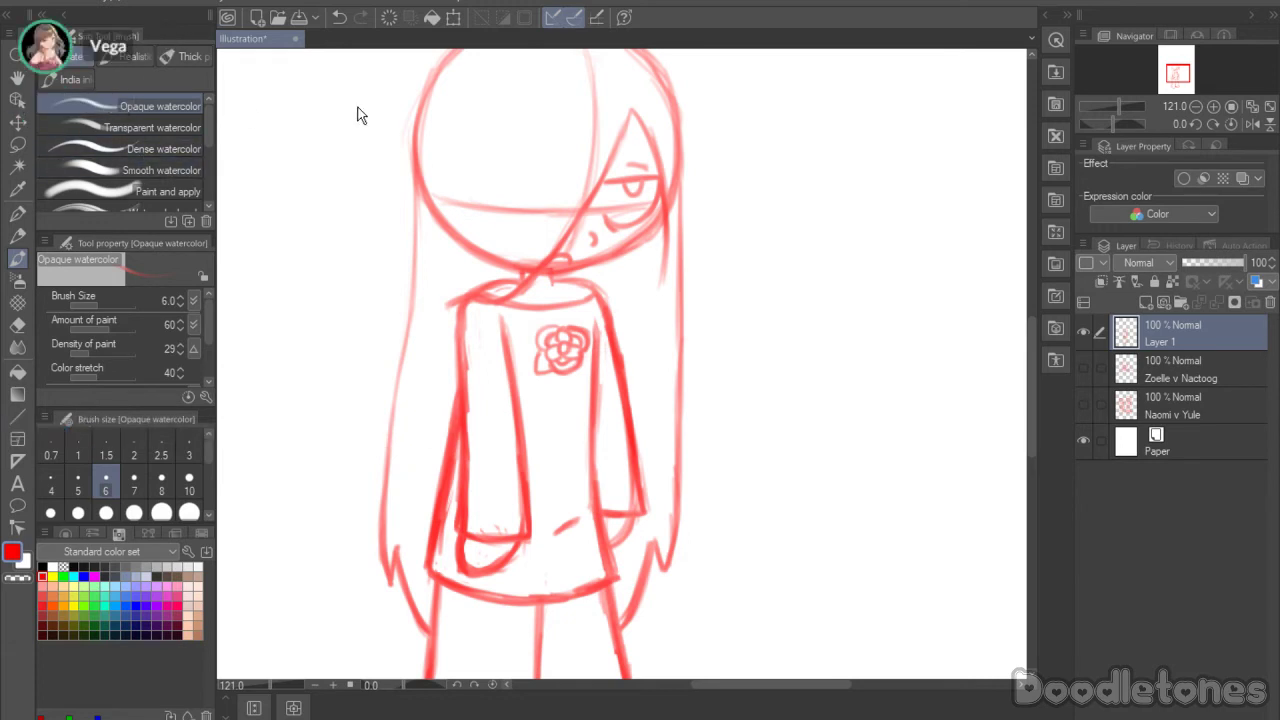
Step: Lasso the whole figure, move it up and towards the page's left-hand side, and clear the selection
scroll(600, 480, down, 3)
scroll(737, 690, down, 3)
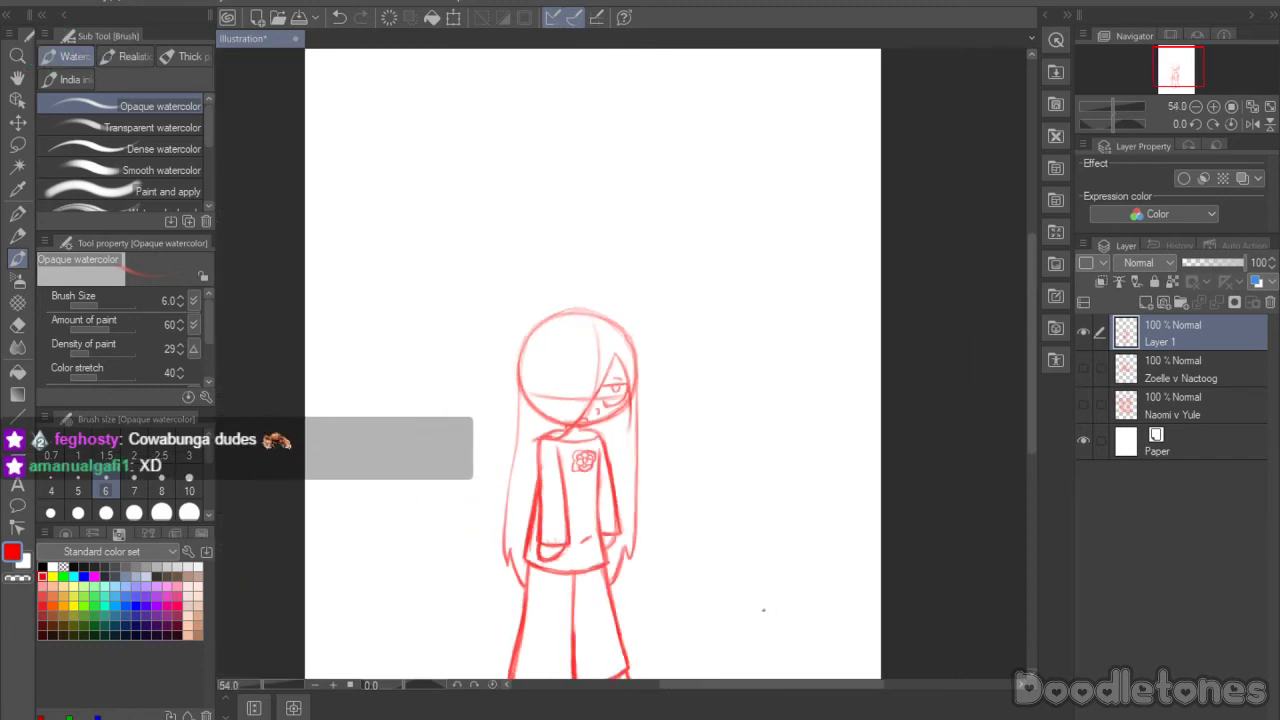
key(m)
scroll(1031, 325, down, 1)
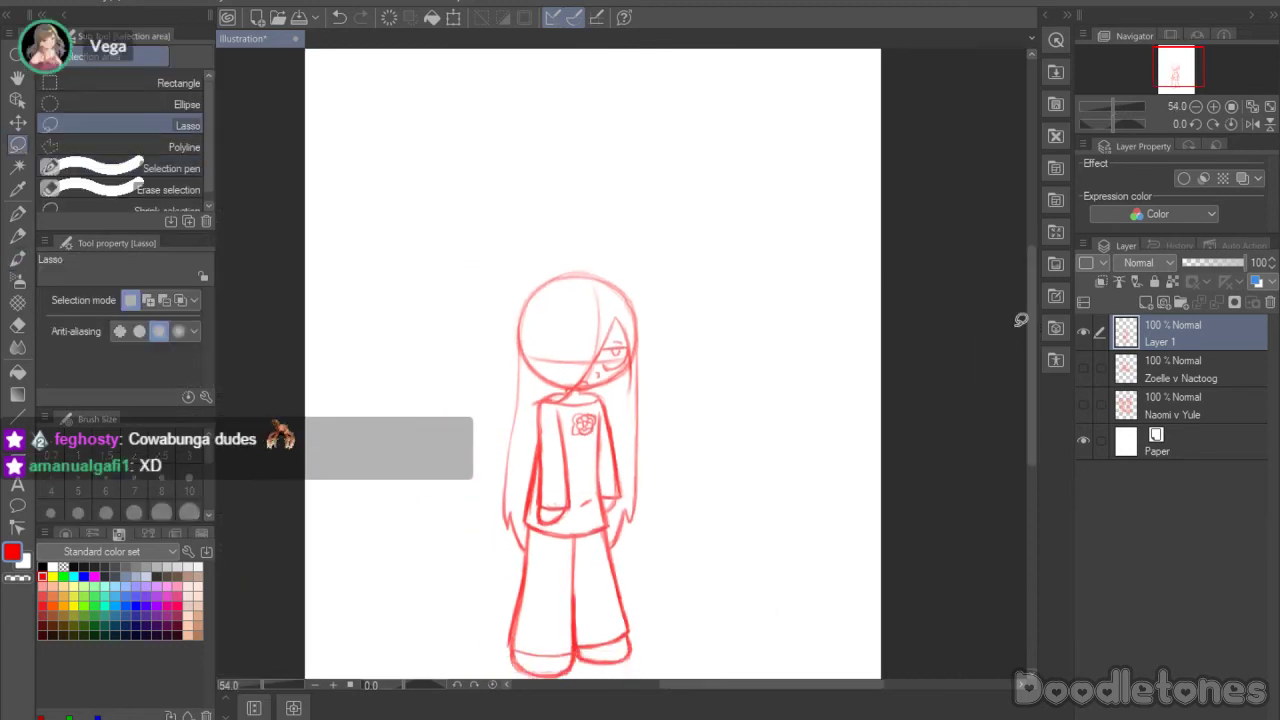
mouse_move(686, 428)
mouse_down()
mouse_move(660, 651)
mouse_move(612, 670)
mouse_move(510, 660)
mouse_move(515, 185)
mouse_move(690, 385)
mouse_up()
click(634, 664)
drag(606, 423, 522, 371)
key(Return)
key(ctrl+d)
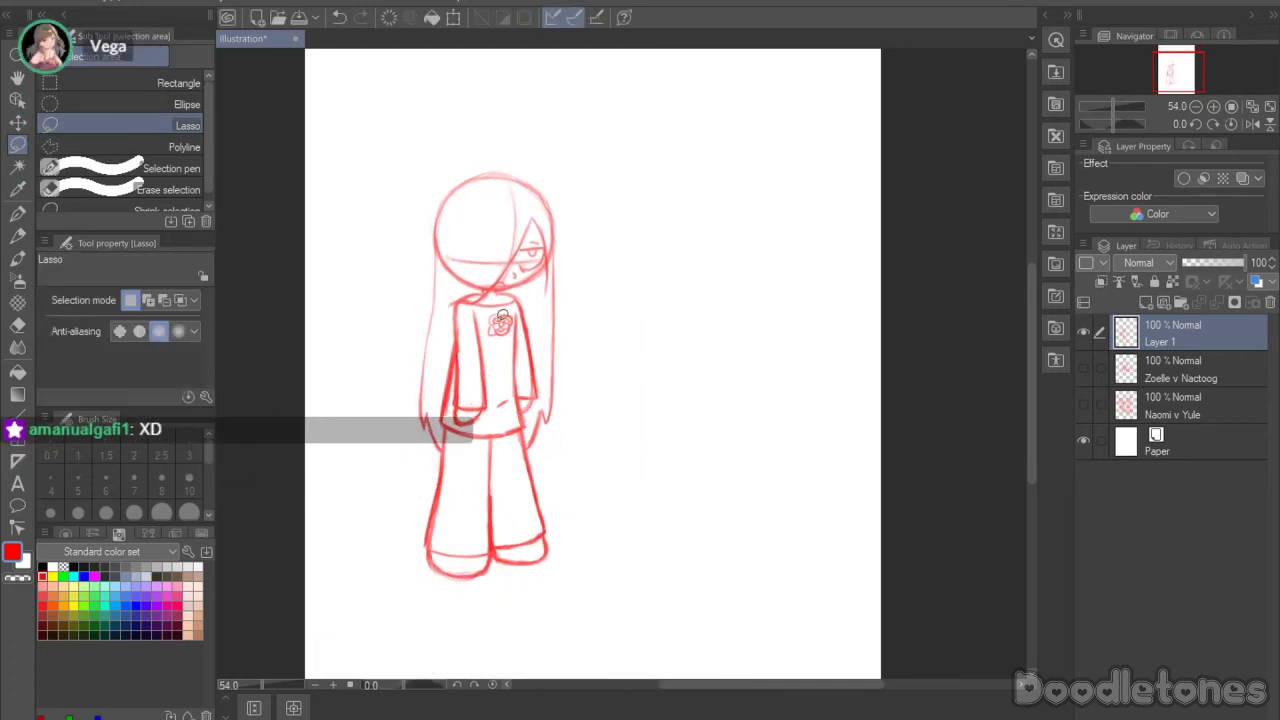
Step: Switch back to the Opaque watercolor brush and add a new layer above Layer 1
click(18, 259)
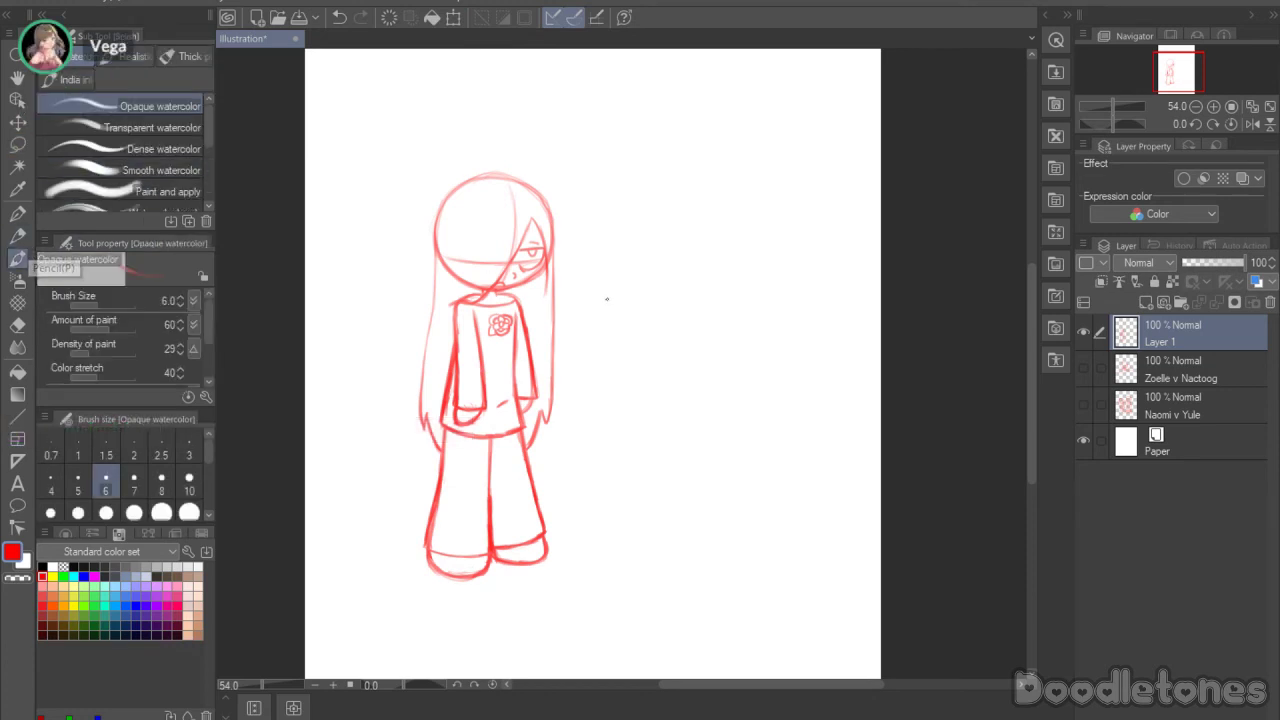
scroll(751, 234, up, 1)
scroll(751, 234, up, 2)
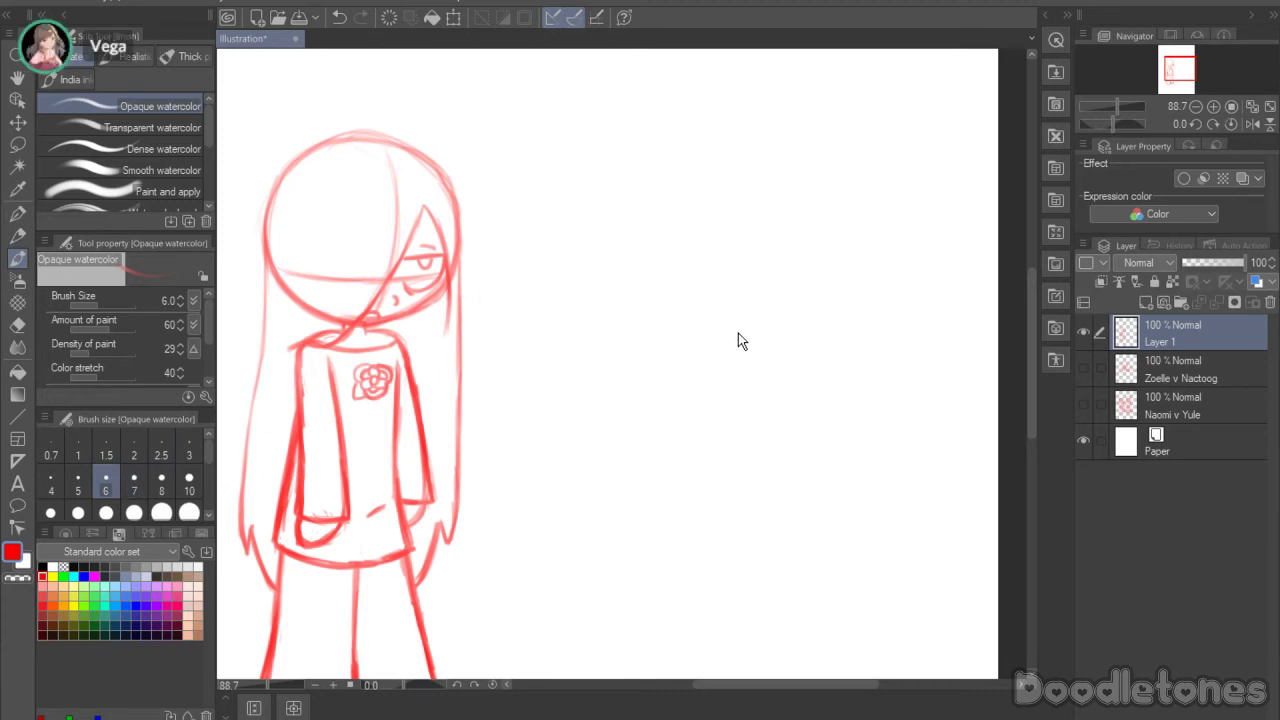
scroll(716, 326, down, 1)
click(1145, 302)
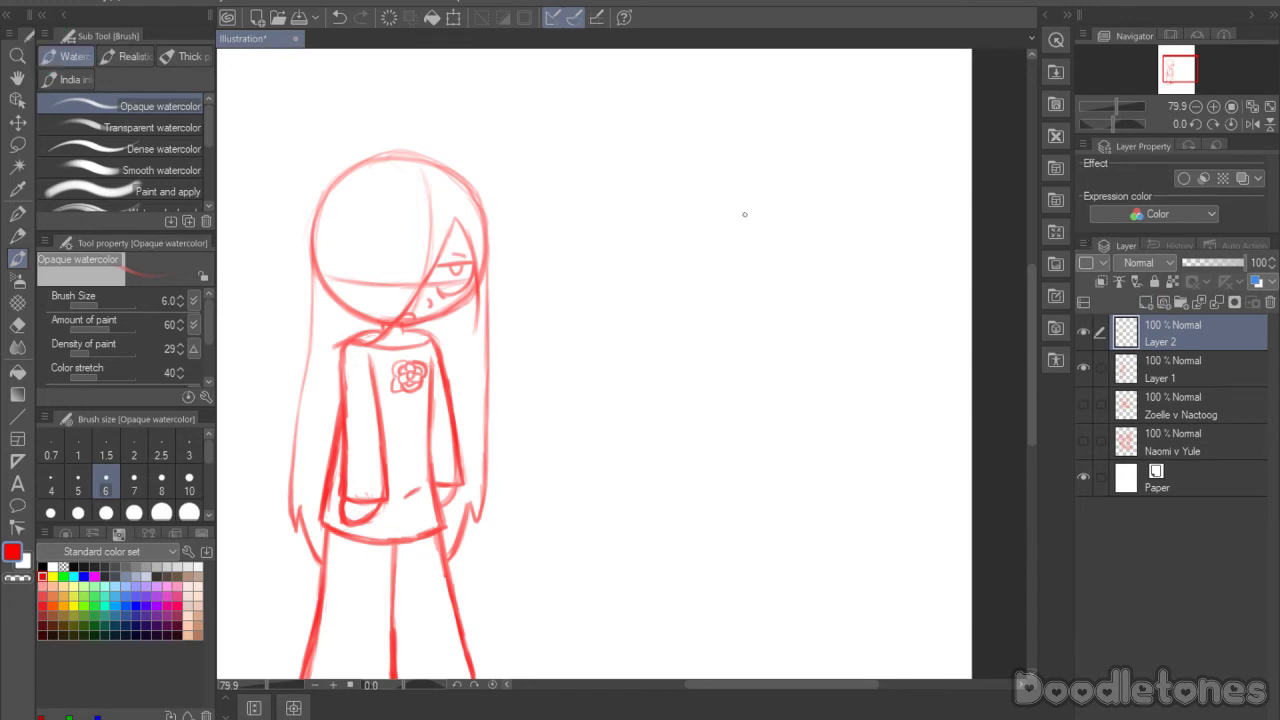
Step: Sketch the long, thin, slanted top face of a box beside the figure at hand height, redoing its back edge
scroll(594, 364, down, 1)
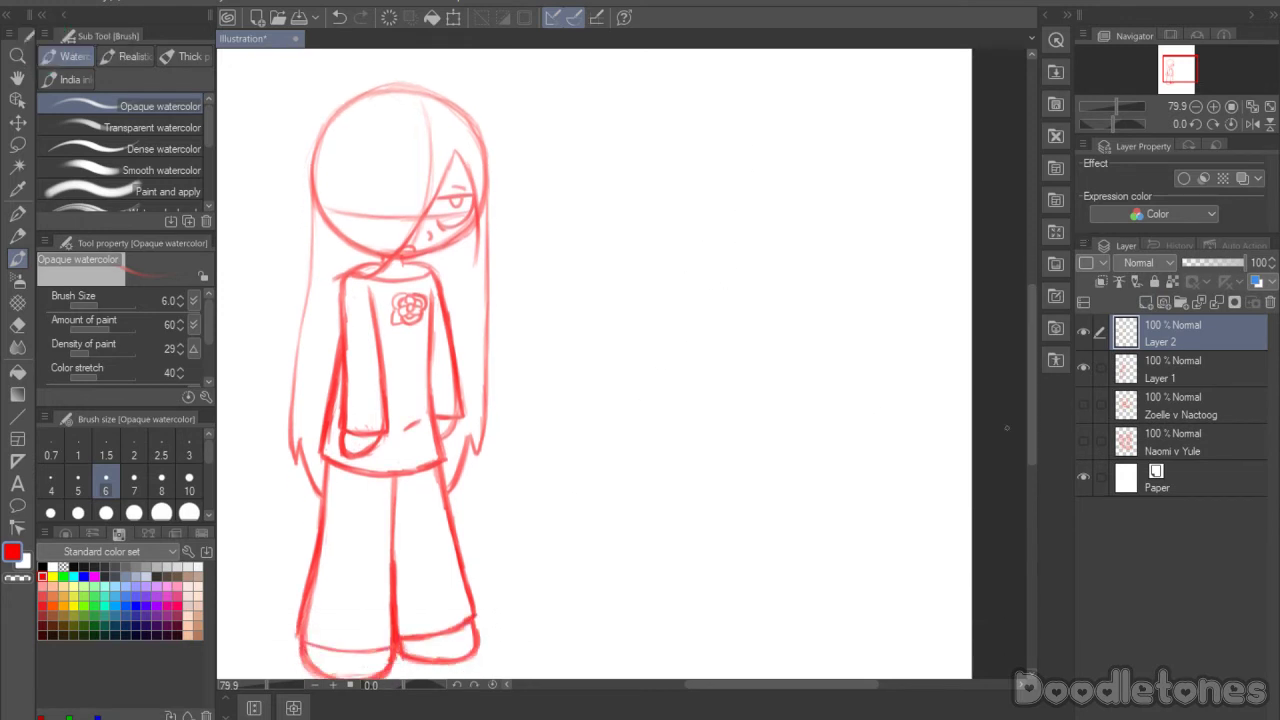
drag(527, 437, 829, 430)
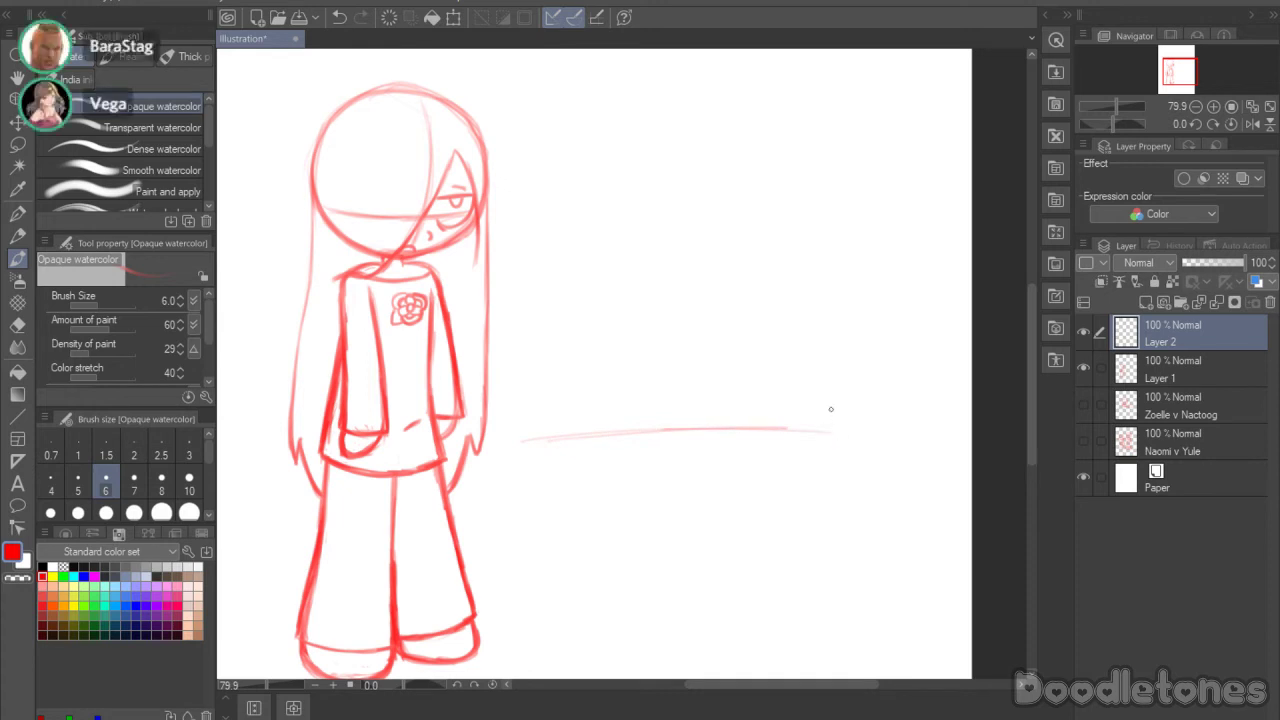
key(ctrl+z)
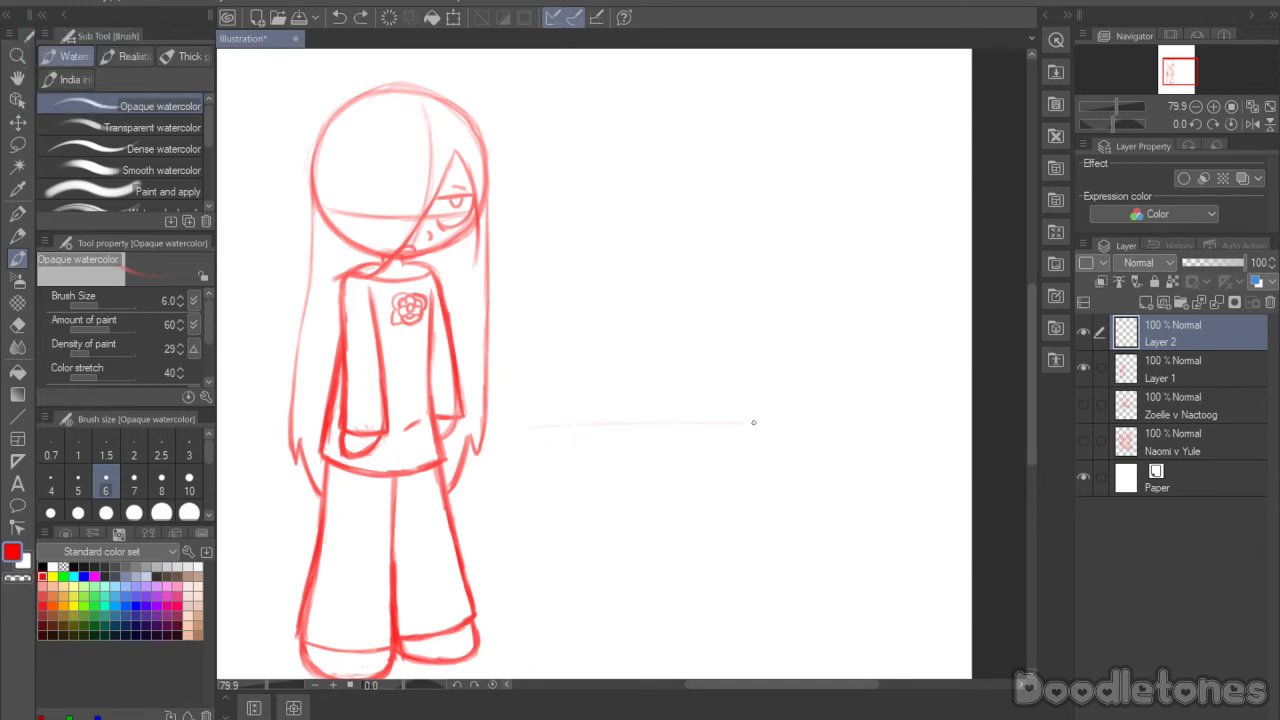
drag(814, 418, 827, 420)
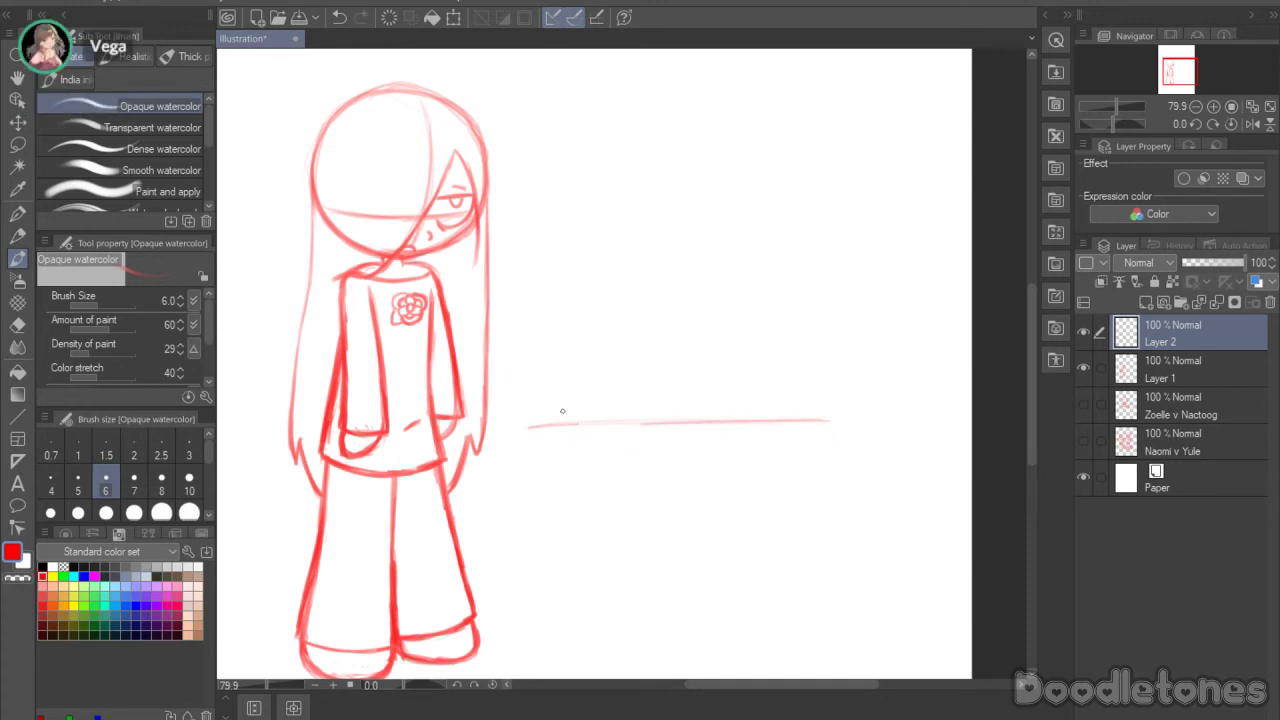
key(ctrl+z)
mouse_move(500, 445)
mouse_down()
mouse_move(529, 426)
mouse_move(498, 444)
mouse_move(892, 450)
mouse_up()
drag(808, 421, 882, 420)
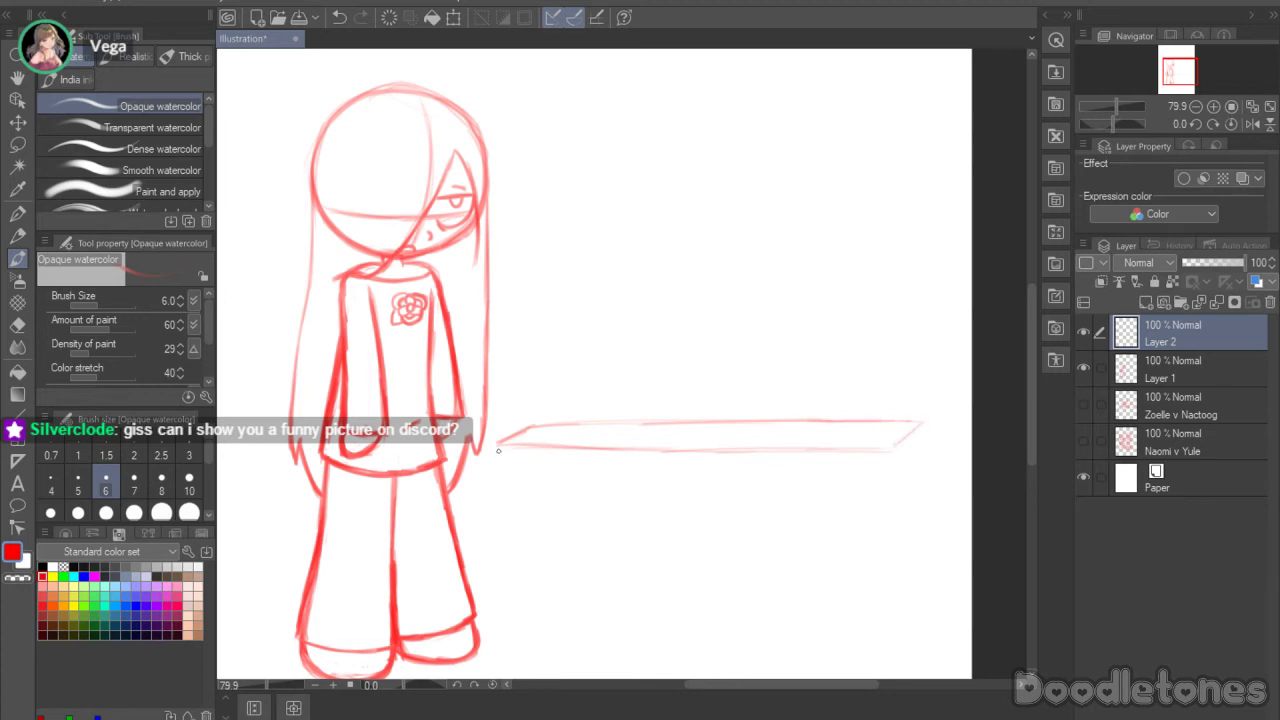
Step: Draw three vertical edges down from the box's top face, two of them at its right-hand end
drag(498, 451, 495, 636)
drag(889, 462, 889, 648)
drag(921, 428, 923, 627)
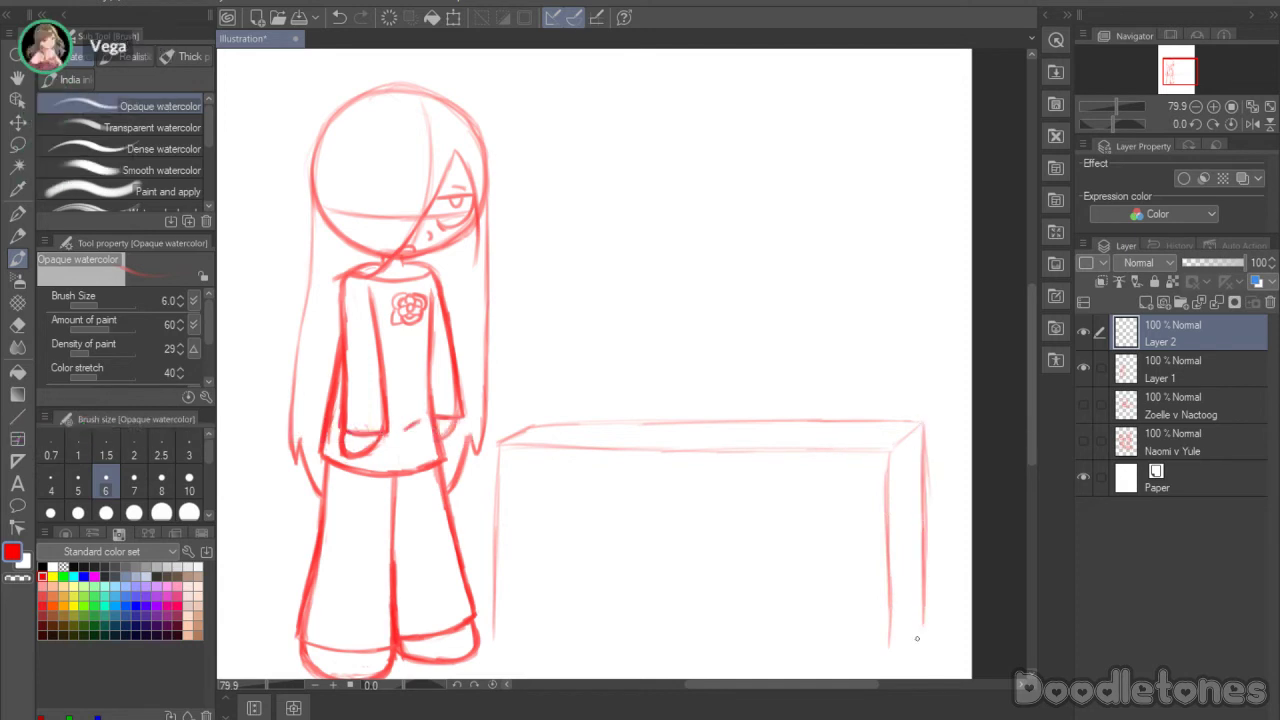
drag(497, 586, 496, 608)
Step: Close the box with a long lower front edge and a short slanted lower edge at the right-hand end
scroll(1029, 449, down, 2)
mouse_move(494, 522)
mouse_down()
mouse_move(492, 585)
mouse_move(530, 583)
mouse_move(519, 596)
mouse_move(493, 587)
mouse_move(815, 598)
mouse_up()
mouse_move(710, 597)
mouse_down()
mouse_move(903, 595)
mouse_move(888, 546)
mouse_move(890, 600)
mouse_up()
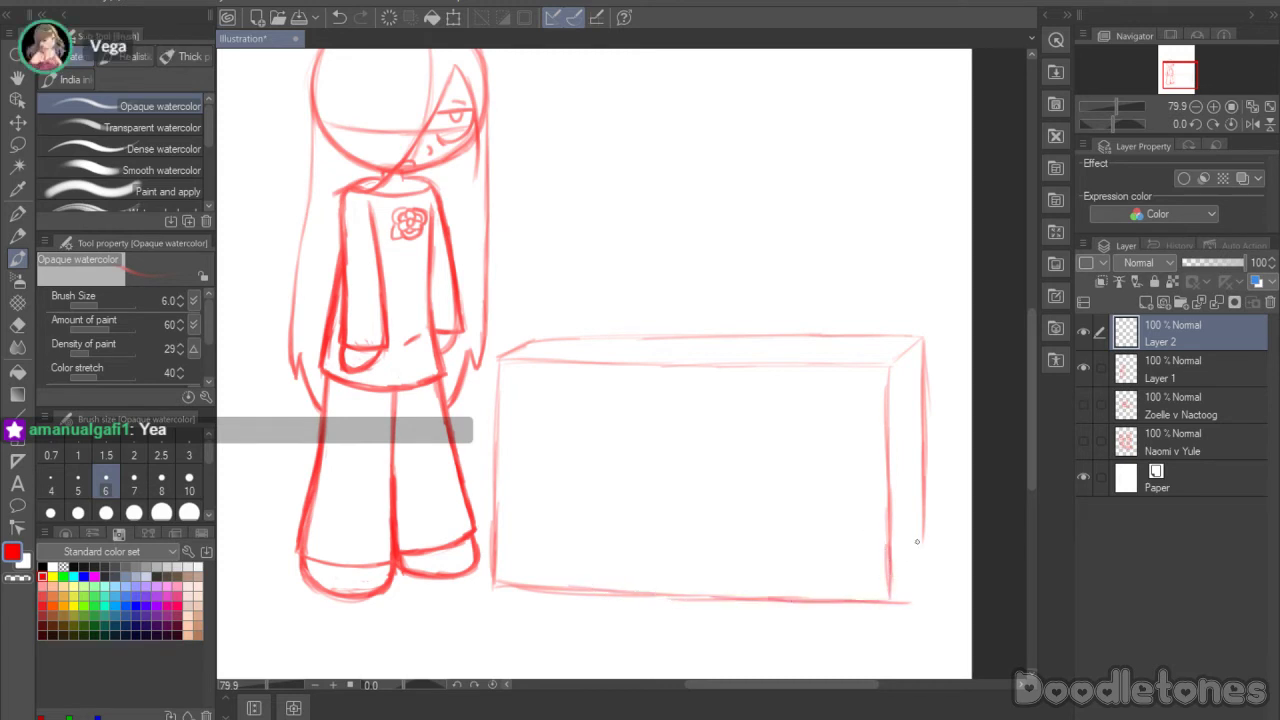
drag(921, 523, 916, 586)
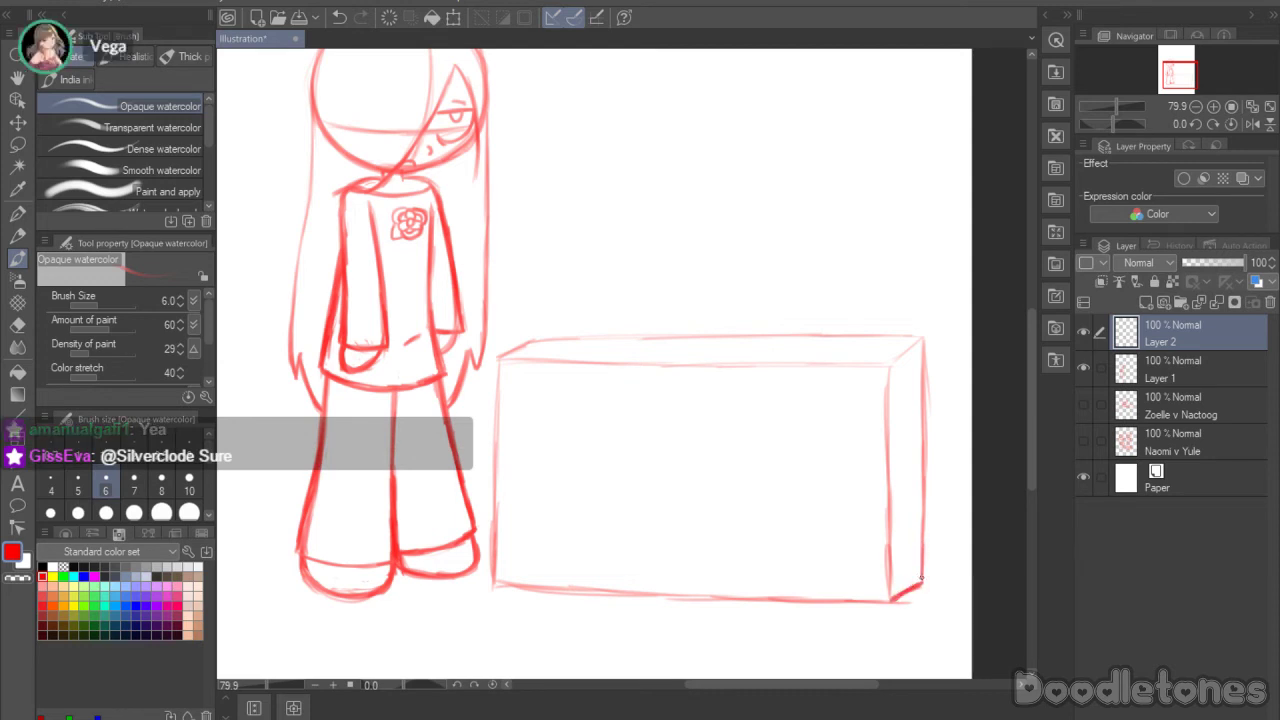
drag(891, 600, 919, 575)
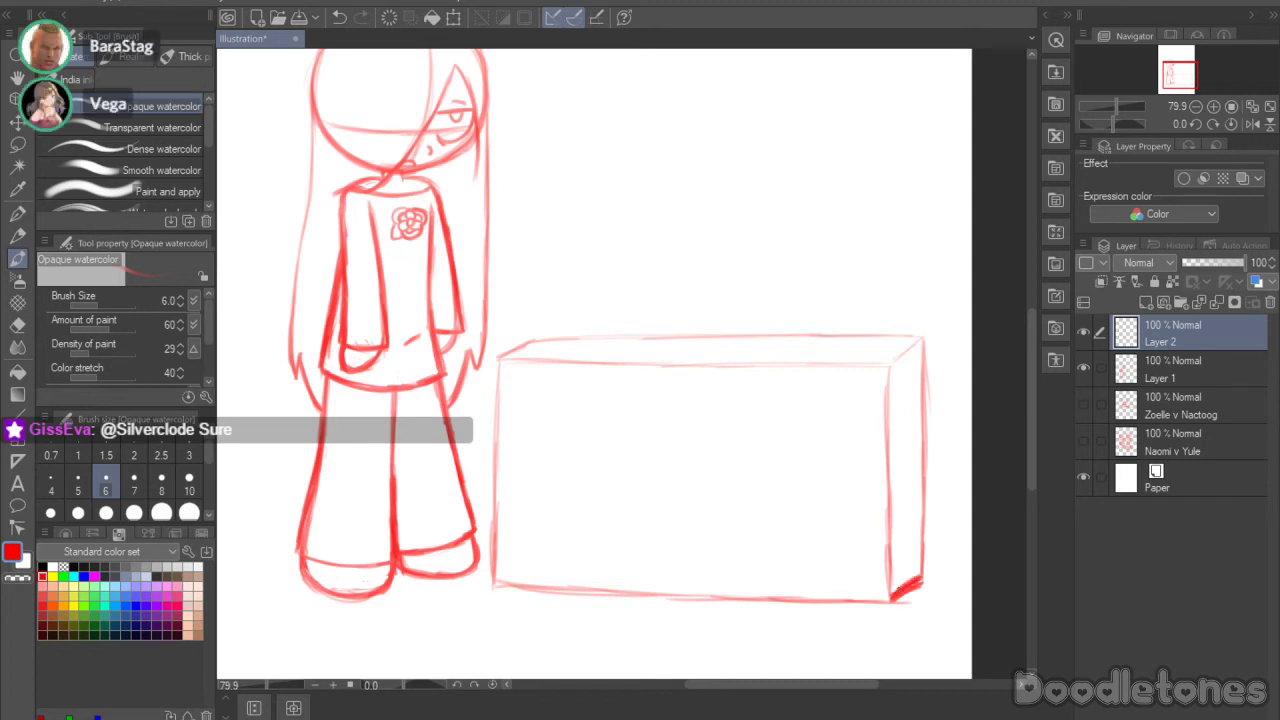
Step: Erase the overshooting lines at the box's lower right-hand corner, and darken the corner and the vertical edge above it
key(e)
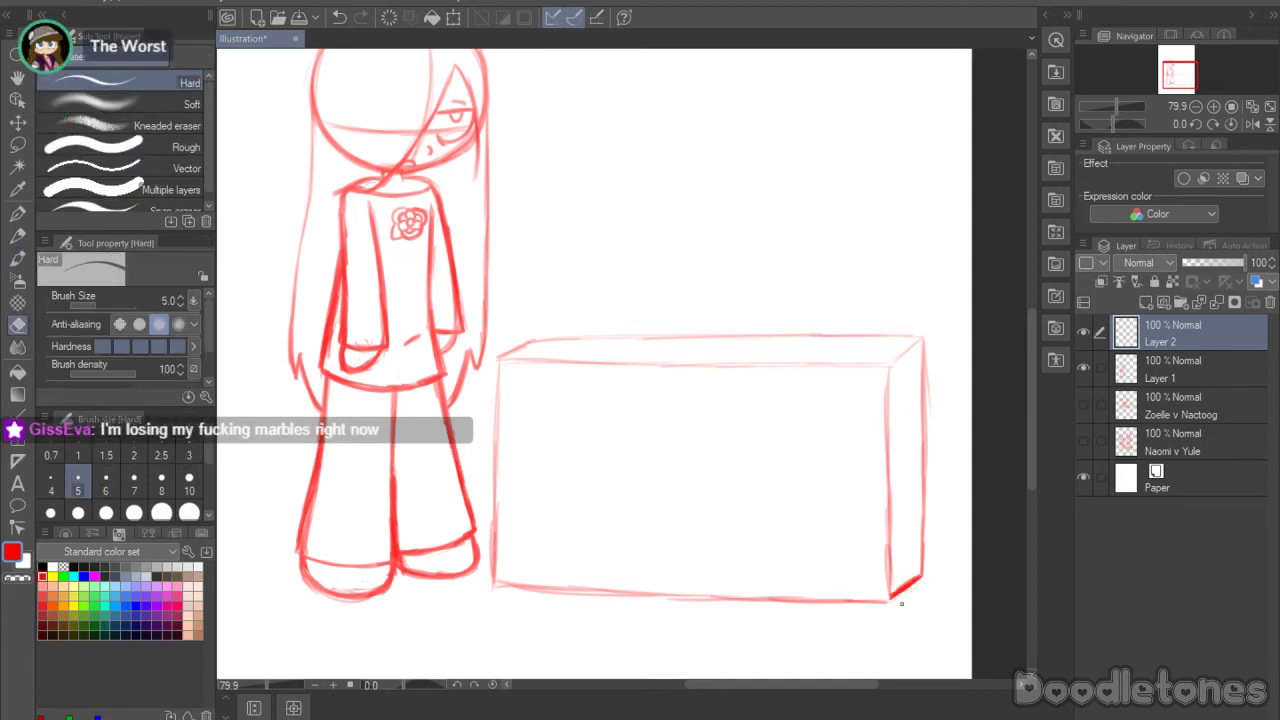
click(18, 259)
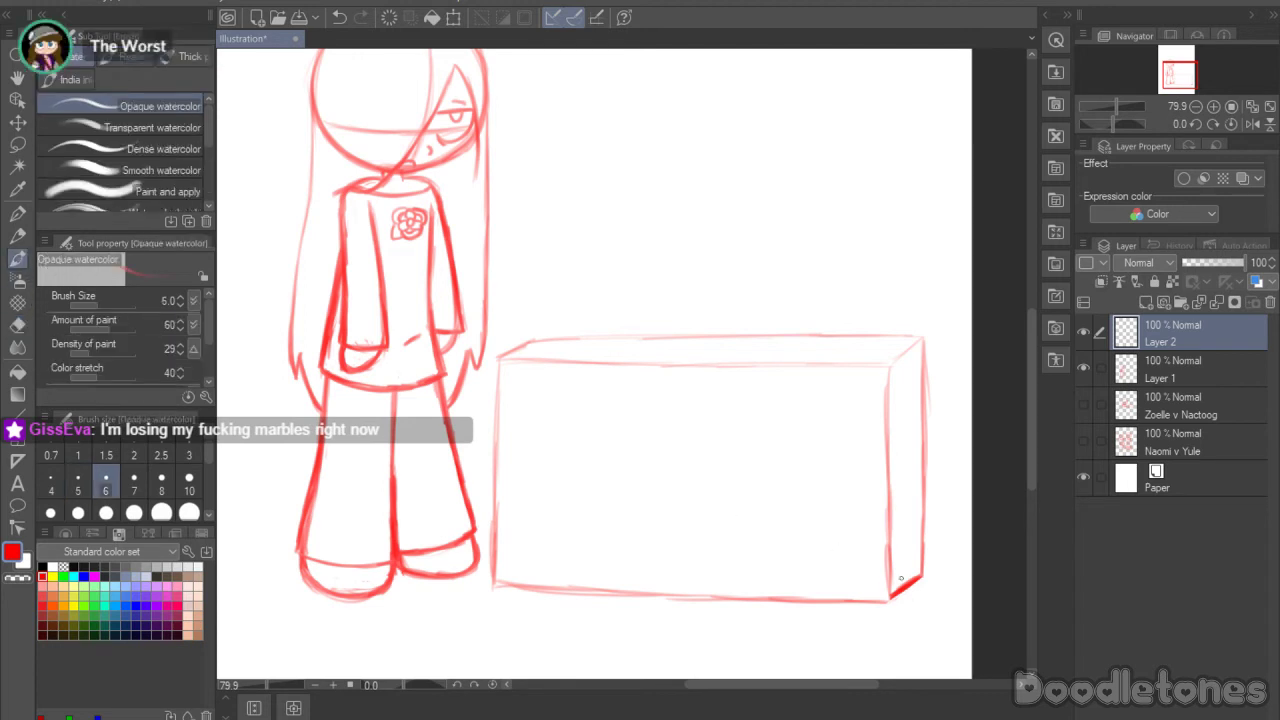
mouse_move(886, 599)
mouse_down()
mouse_move(887, 557)
mouse_move(888, 597)
mouse_up()
drag(890, 510, 887, 574)
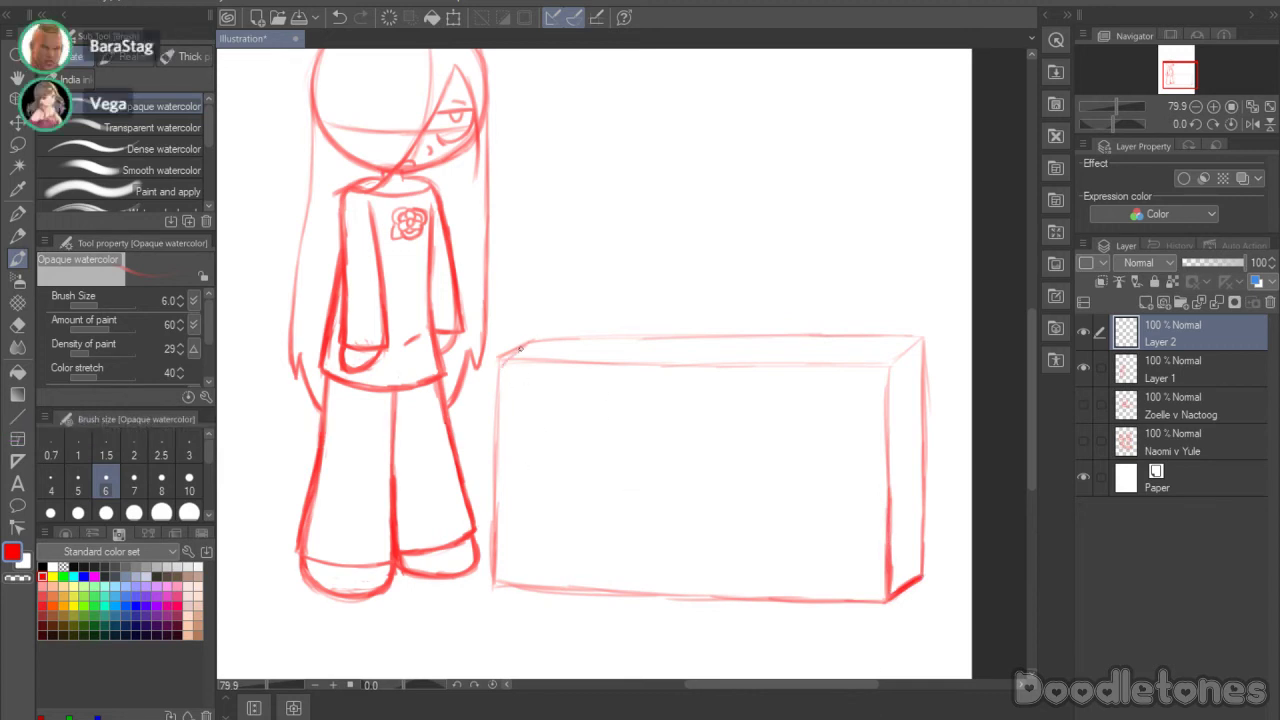
Step: Darken the box top's slanted end edges and long front edge, and the front right-hand vertical edge
drag(520, 348, 538, 337)
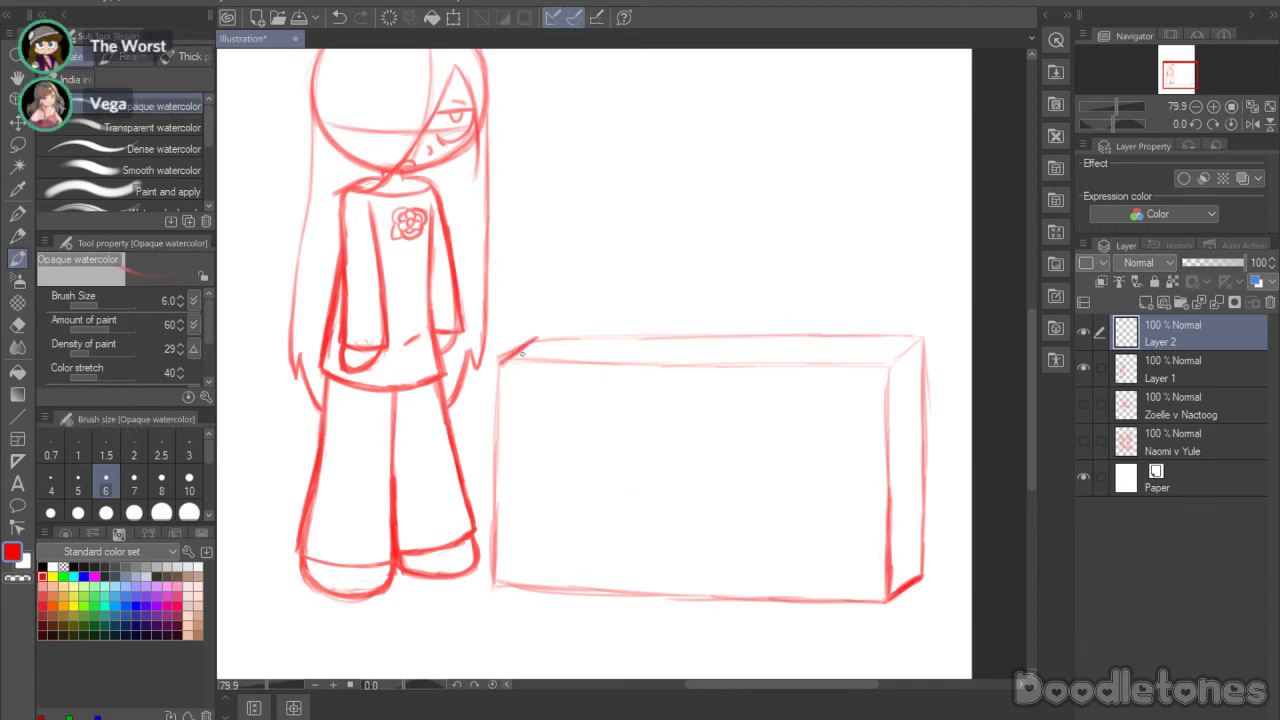
key(ctrl+z)
mouse_move(501, 358)
mouse_down()
mouse_move(536, 342)
mouse_move(601, 369)
mouse_move(537, 364)
mouse_move(892, 363)
mouse_move(877, 361)
mouse_move(889, 388)
mouse_move(892, 372)
mouse_move(886, 500)
mouse_up()
drag(890, 414, 886, 527)
mouse_move(893, 366)
mouse_down()
mouse_move(922, 342)
mouse_move(922, 460)
mouse_up()
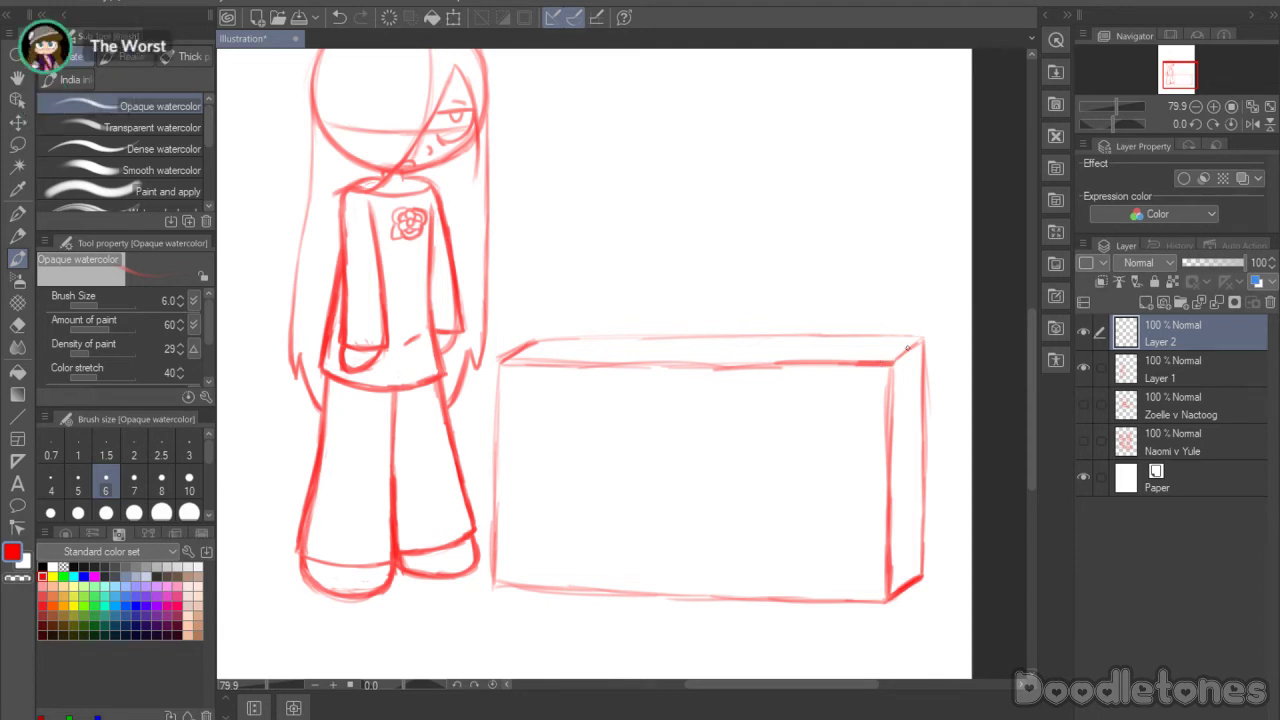
Step: Thicken the right-hand half of the box top's front edge with repeated strokes
mouse_move(702, 368)
mouse_down()
mouse_move(836, 361)
mouse_move(703, 364)
mouse_move(850, 363)
mouse_up()
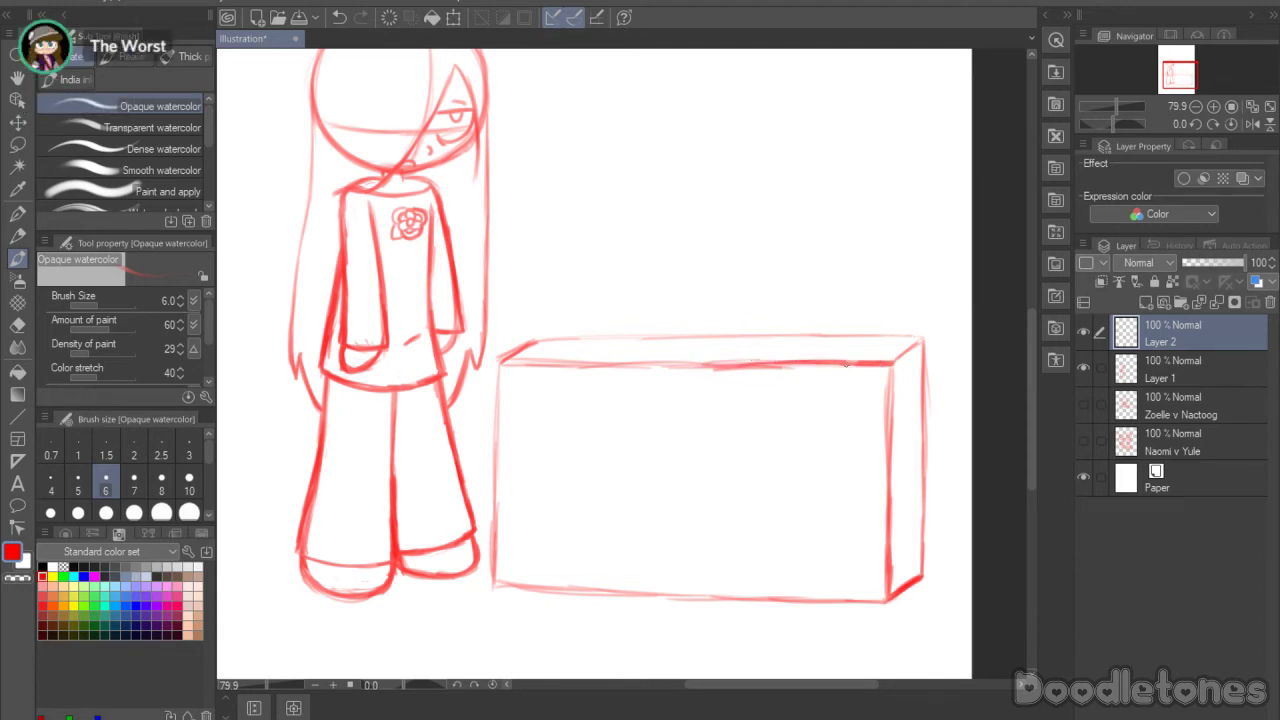
drag(770, 367, 894, 358)
mouse_move(812, 364)
mouse_down()
mouse_move(890, 359)
mouse_move(866, 359)
mouse_up()
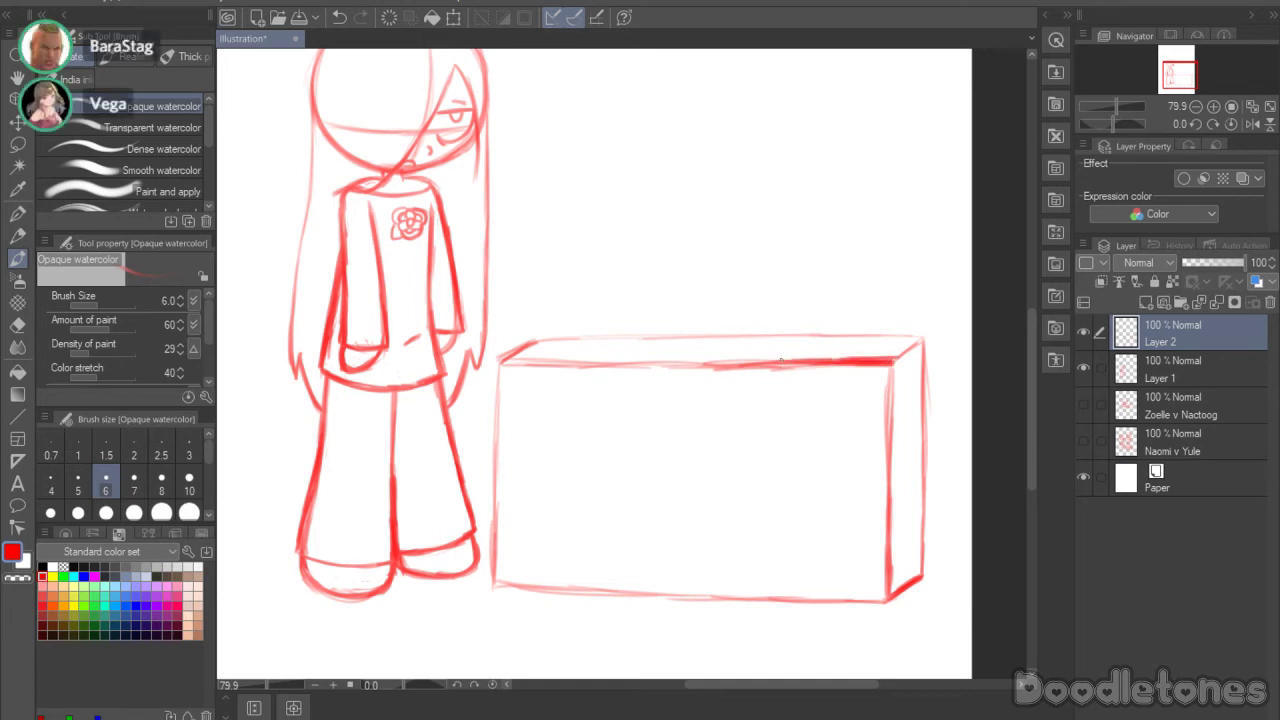
Step: Darken the middle and left-hand stretch of the box top's long front edge with overlapping strokes
drag(714, 367, 774, 364)
mouse_move(660, 367)
mouse_down()
mouse_move(720, 365)
mouse_move(674, 367)
mouse_up()
mouse_move(590, 371)
mouse_down()
mouse_move(652, 369)
mouse_move(706, 334)
mouse_move(926, 338)
mouse_move(896, 360)
mouse_up()
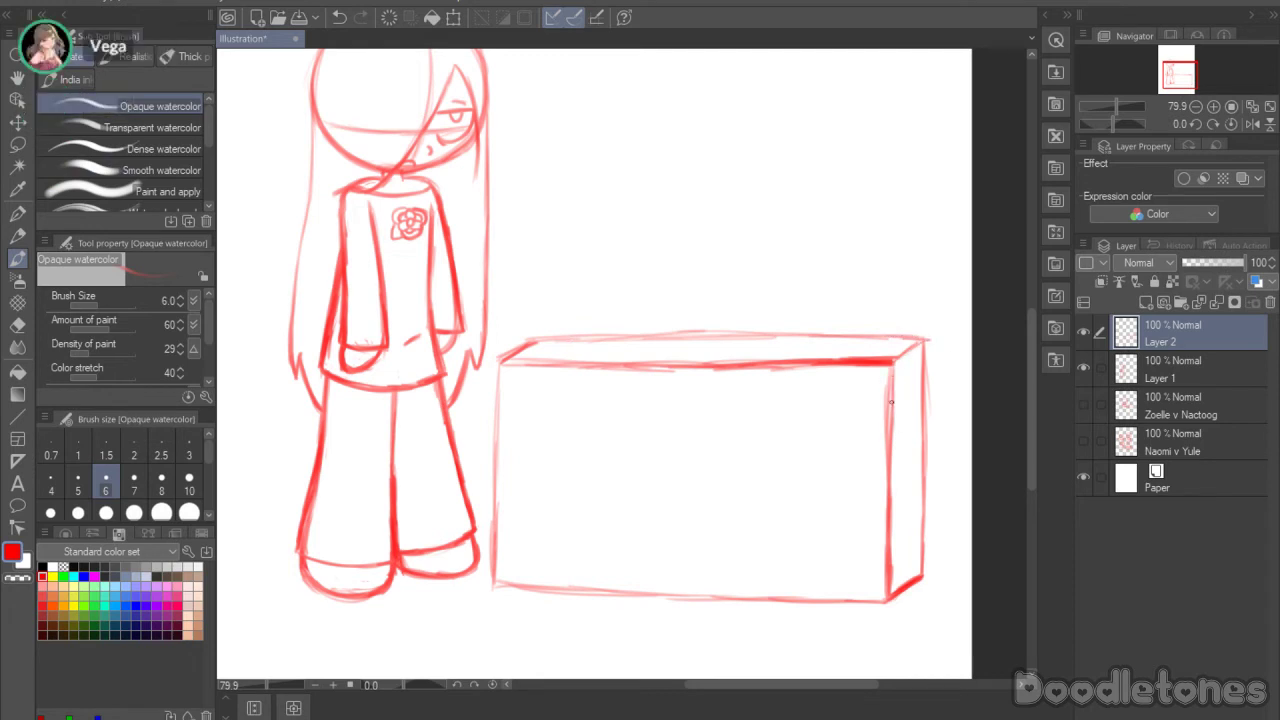
click(17, 324)
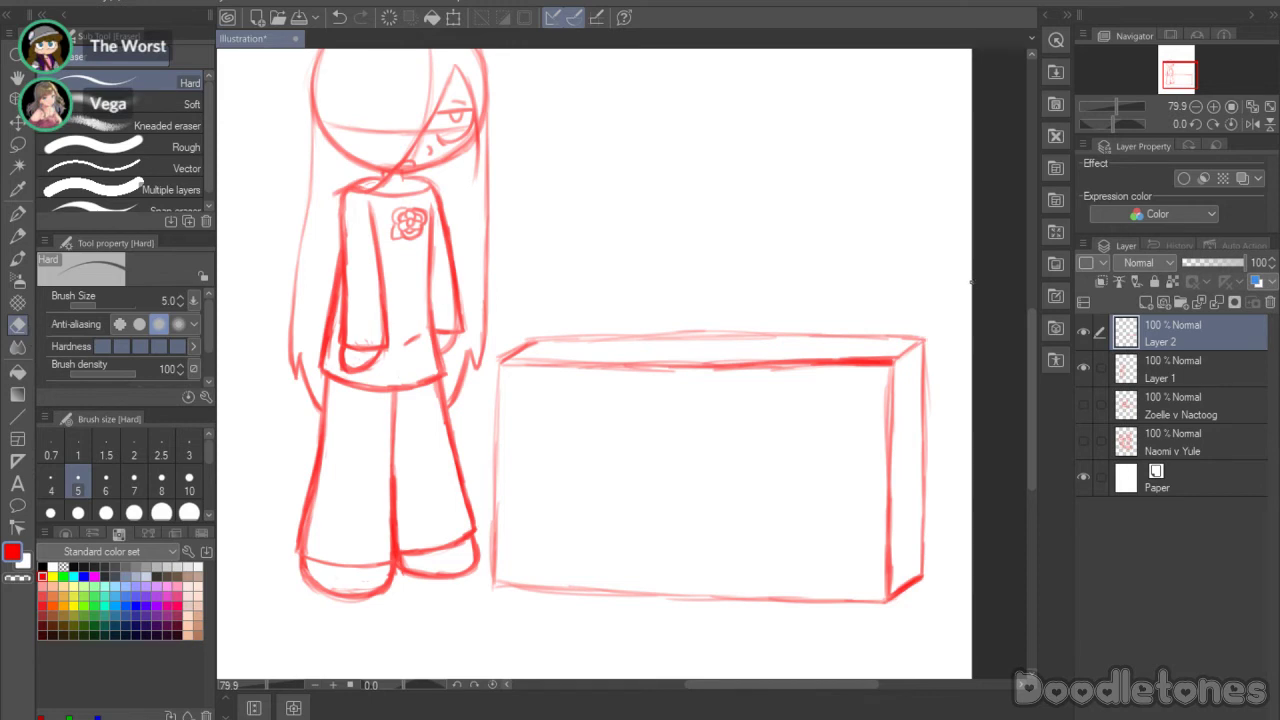
click(17, 258)
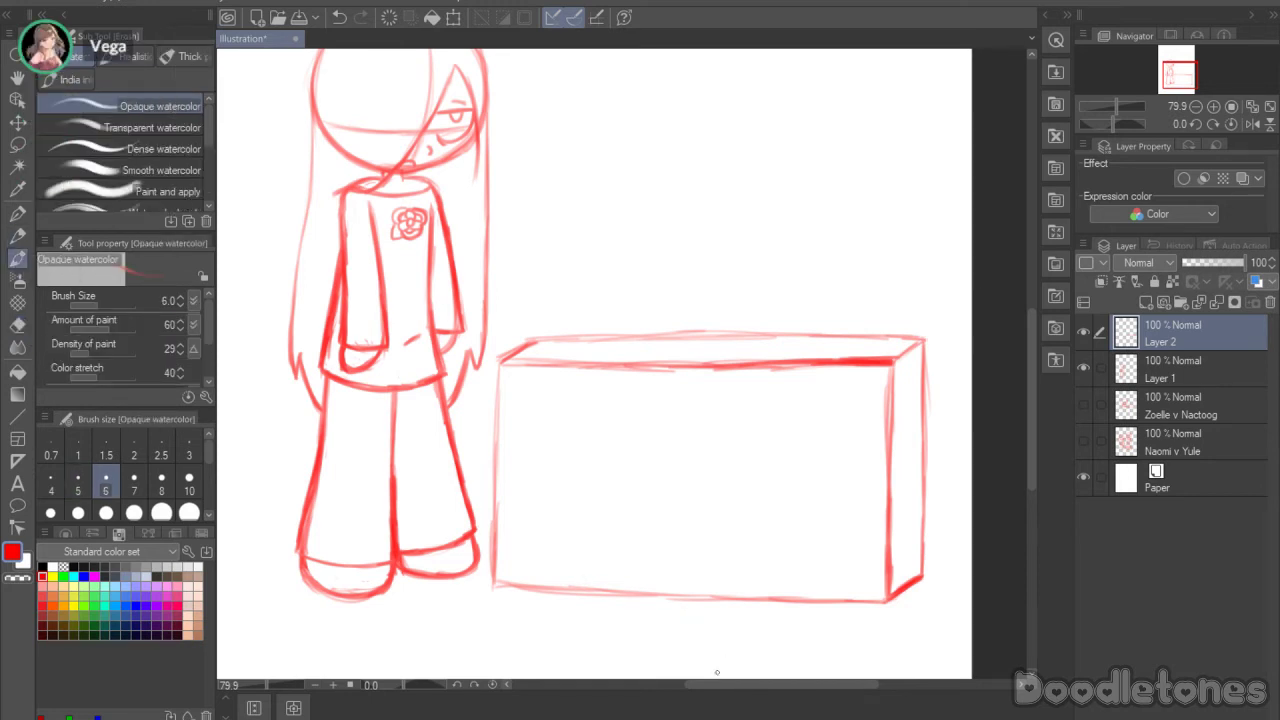
Step: Add a new layer above the box layer and sketch a large round head circle above the box
drag(716, 684, 750, 688)
drag(1026, 356, 1040, 305)
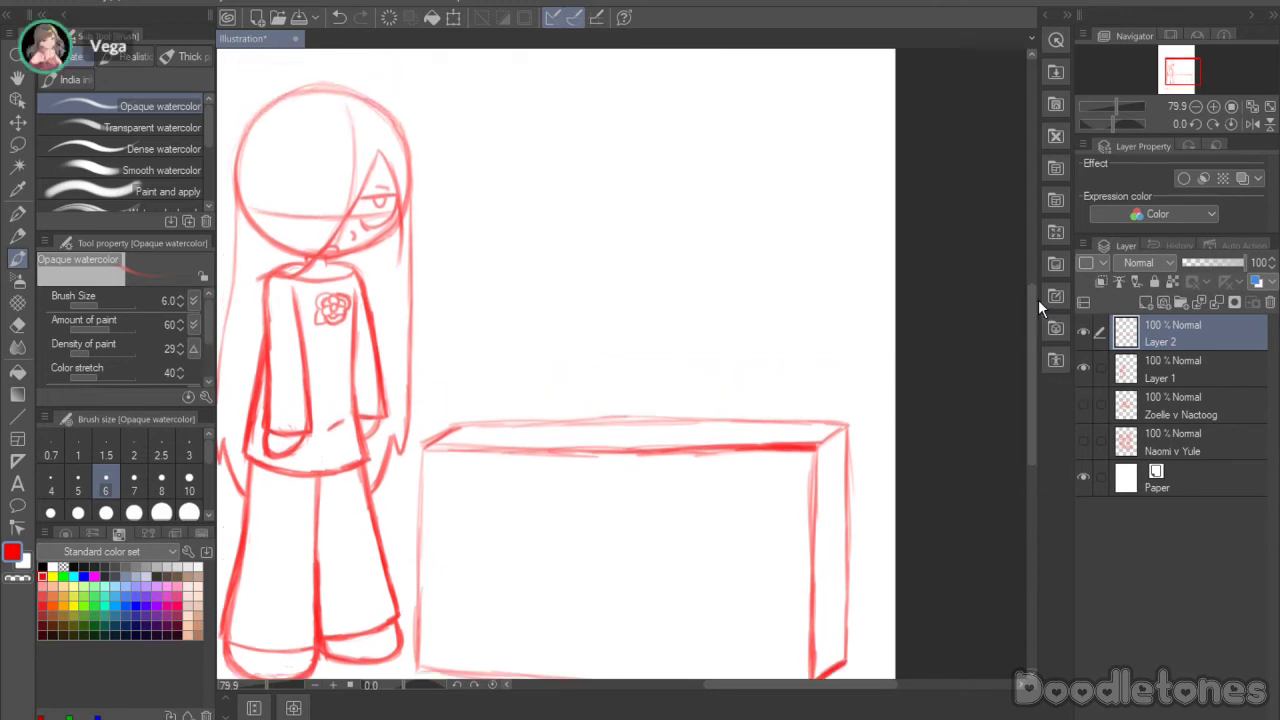
click(1145, 305)
drag(1031, 385, 1026, 353)
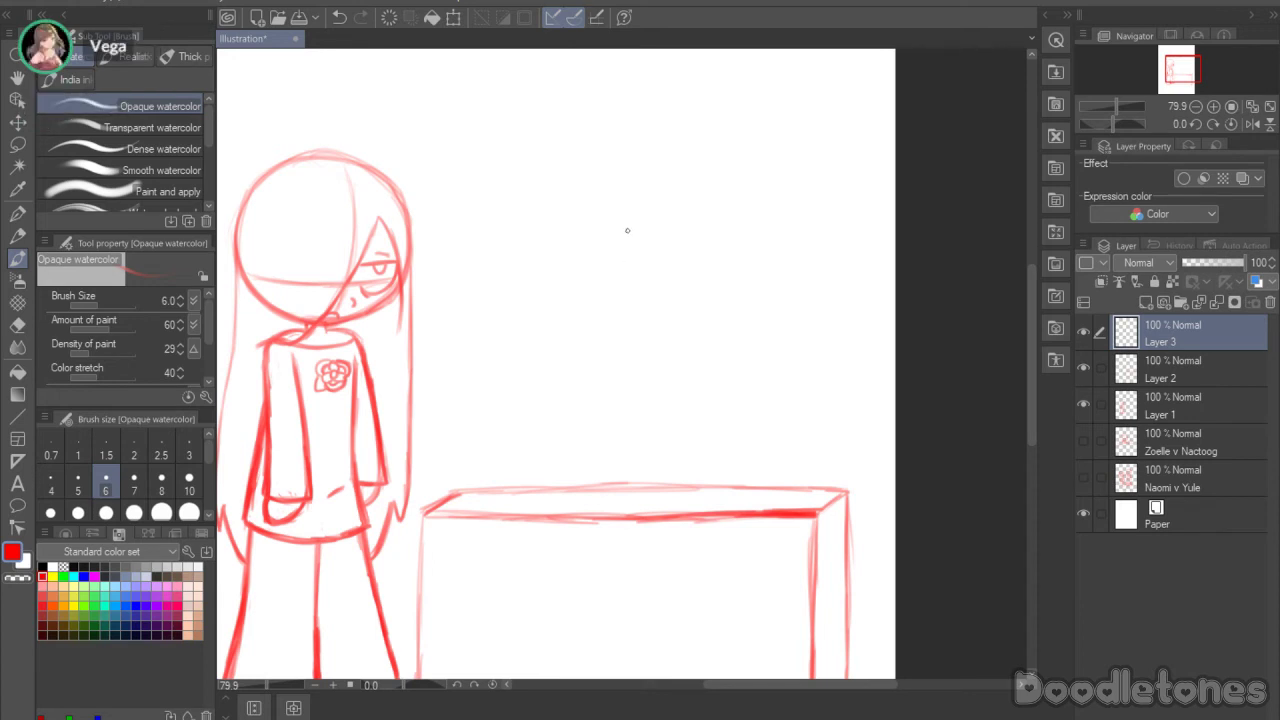
mouse_move(592, 197)
mouse_down()
mouse_move(556, 343)
mouse_move(554, 299)
mouse_move(637, 372)
mouse_up()
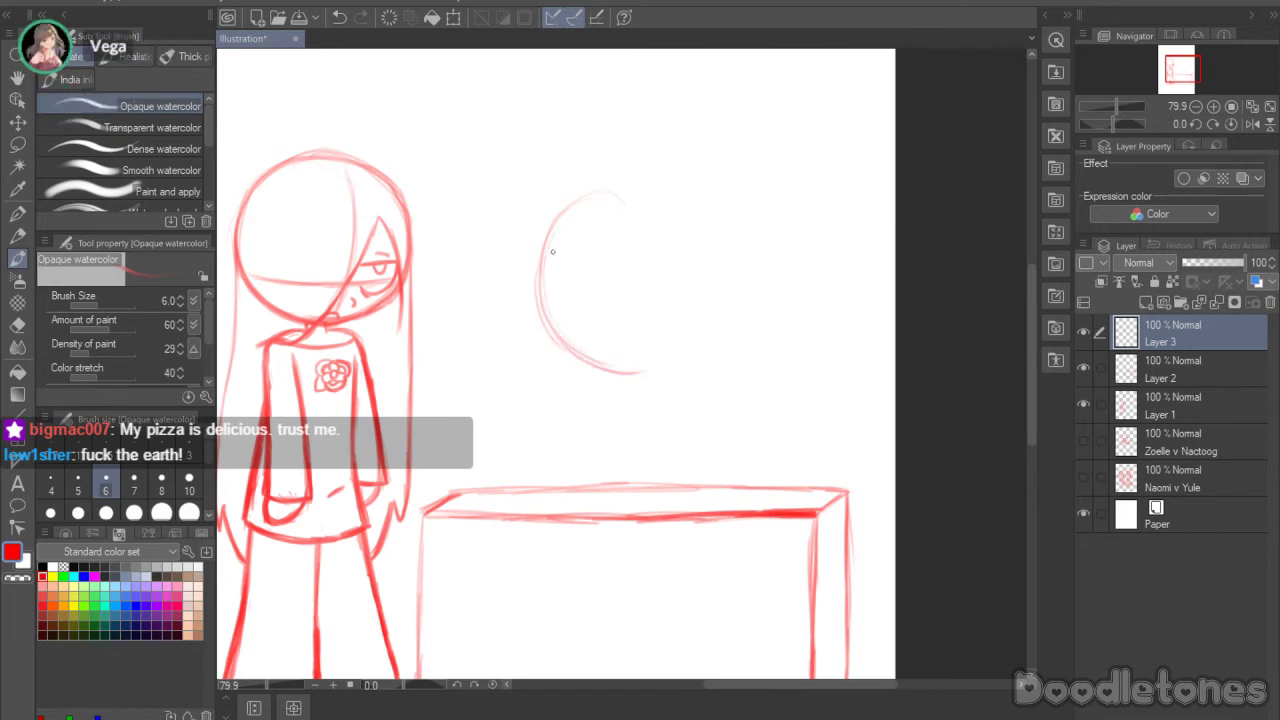
mouse_move(552, 251)
mouse_down()
mouse_move(642, 211)
mouse_move(628, 190)
mouse_move(576, 210)
mouse_move(664, 211)
mouse_move(660, 188)
mouse_move(641, 197)
mouse_move(720, 244)
mouse_up()
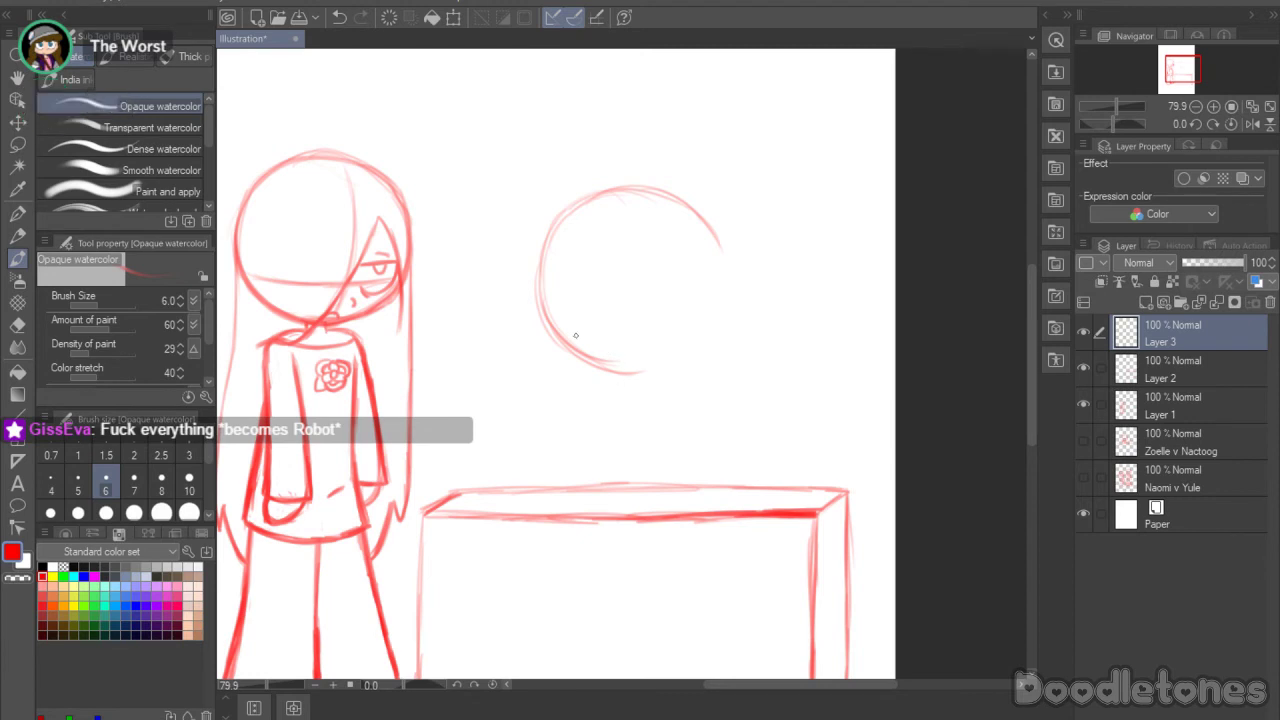
drag(597, 356, 670, 371)
mouse_move(703, 231)
mouse_down()
mouse_move(714, 305)
mouse_move(728, 277)
mouse_move(713, 240)
mouse_move(696, 349)
mouse_move(608, 365)
mouse_up()
drag(725, 287, 703, 340)
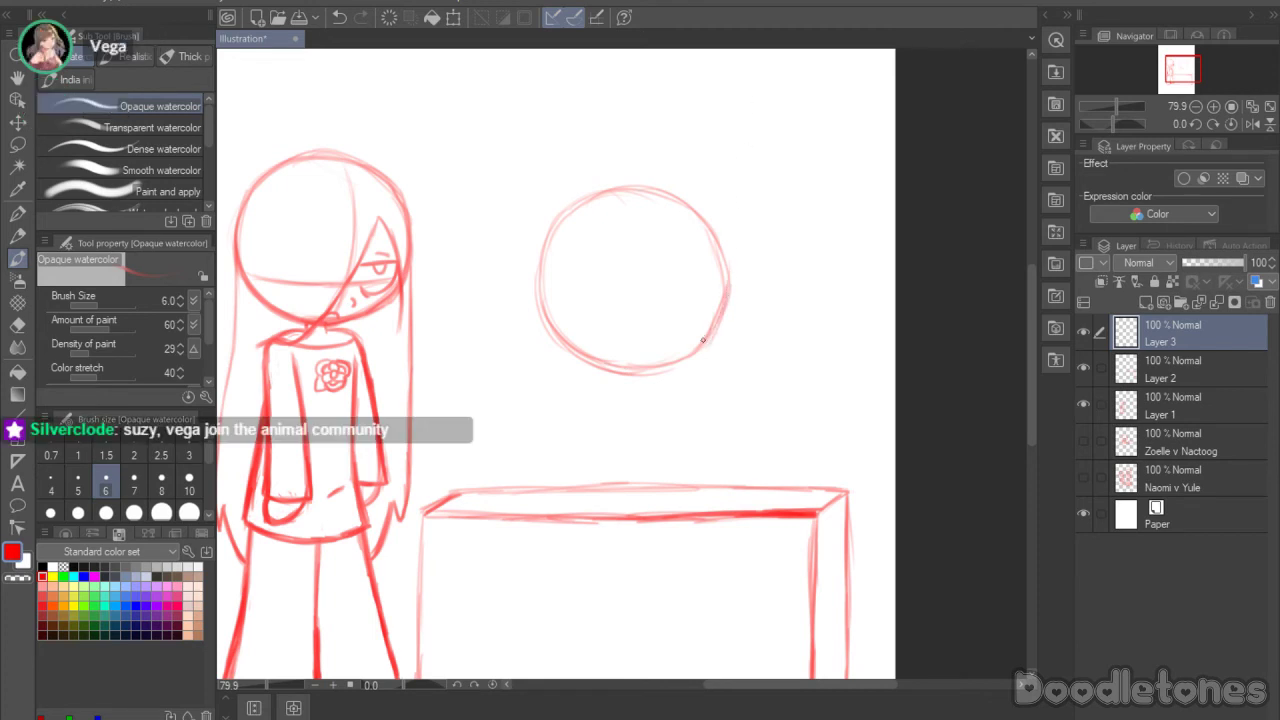
Step: Build up the head circle's outline all the way round with repeated strokes, making its right-hand side heaviest
mouse_move(716, 262)
mouse_down()
mouse_move(694, 337)
mouse_move(680, 343)
mouse_move(708, 328)
mouse_move(650, 367)
mouse_up()
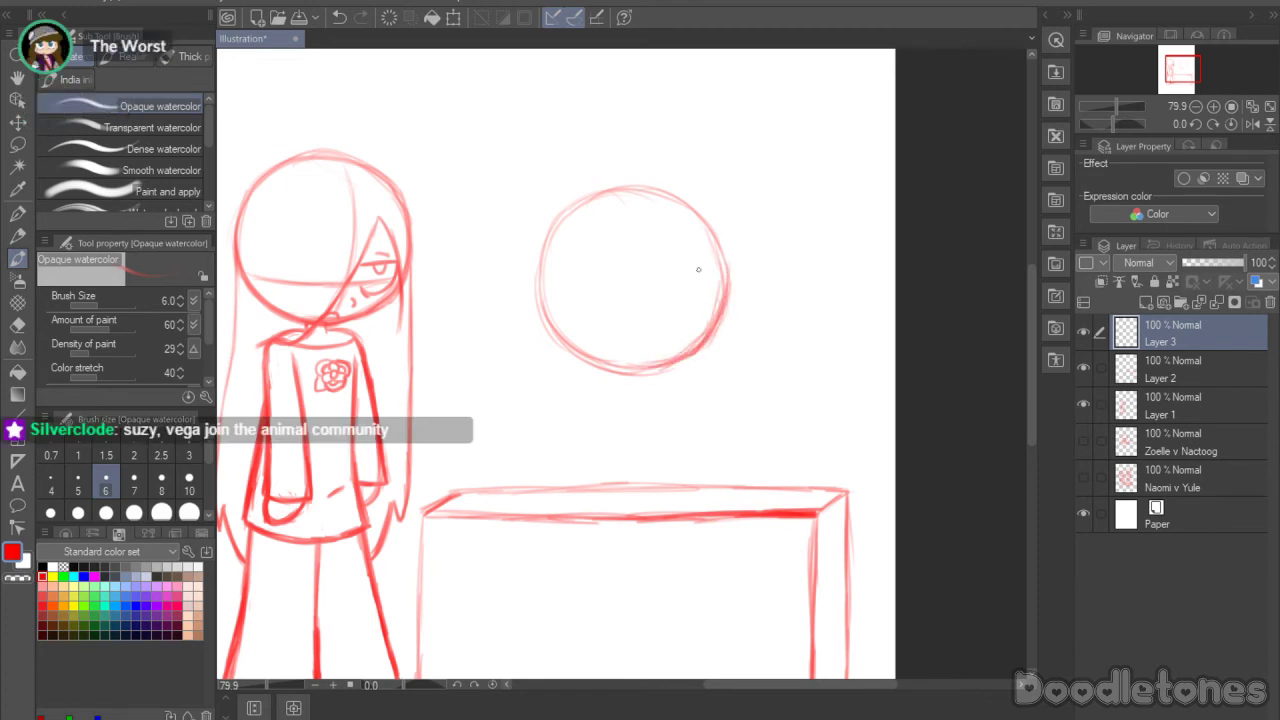
drag(714, 310, 688, 350)
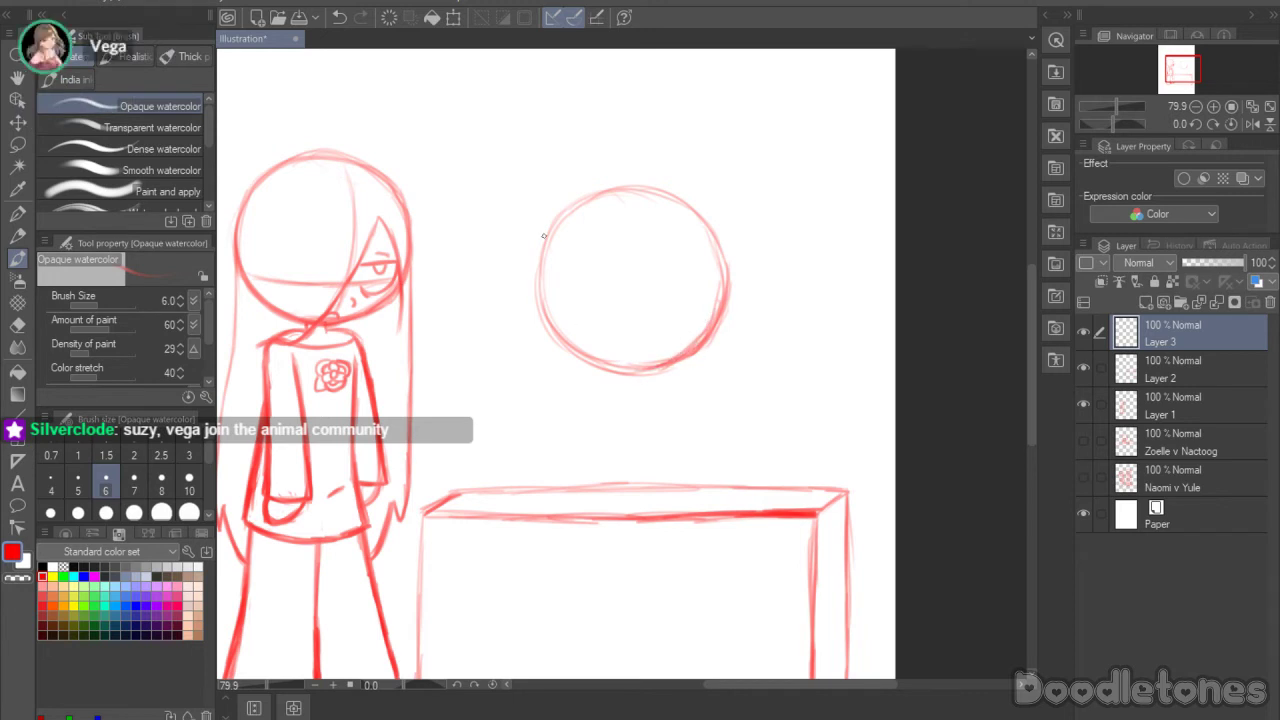
drag(546, 234, 545, 330)
mouse_move(548, 236)
mouse_down()
mouse_move(558, 327)
mouse_move(544, 246)
mouse_move(592, 355)
mouse_move(542, 307)
mouse_move(614, 366)
mouse_up()
drag(552, 330, 598, 360)
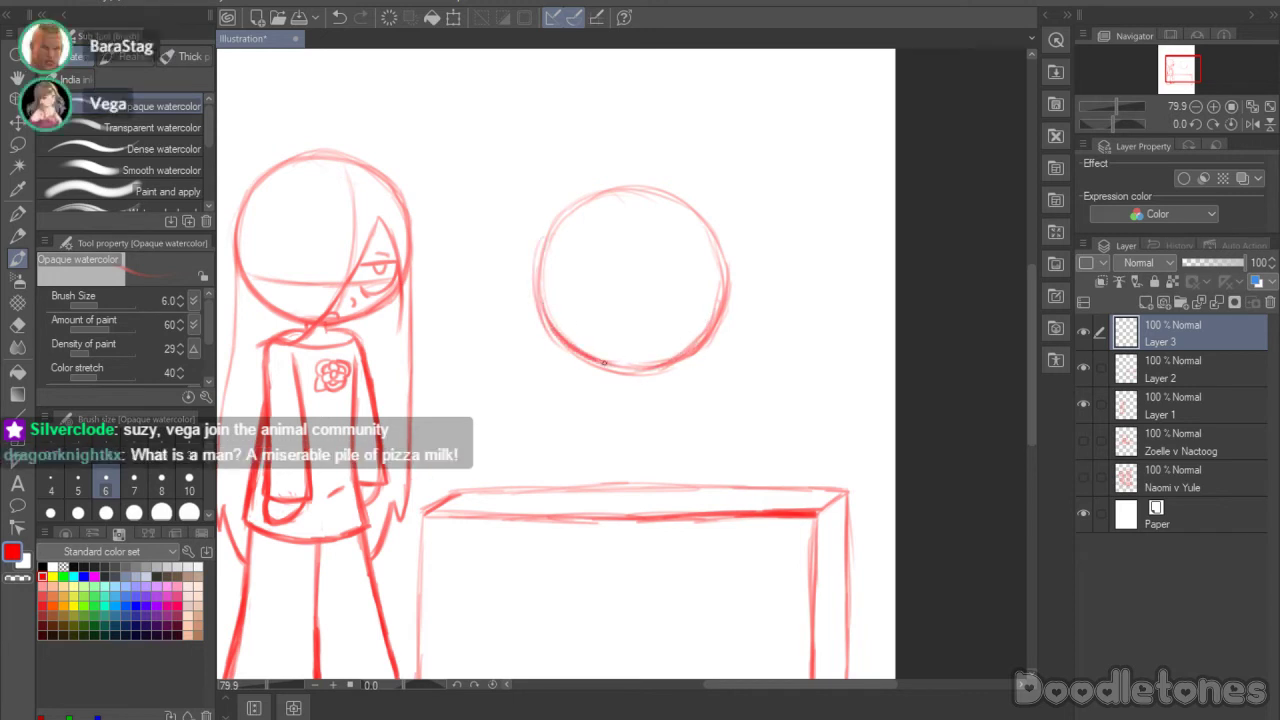
mouse_move(539, 276)
mouse_down()
mouse_move(537, 260)
mouse_move(630, 188)
mouse_move(721, 246)
mouse_move(723, 314)
mouse_up()
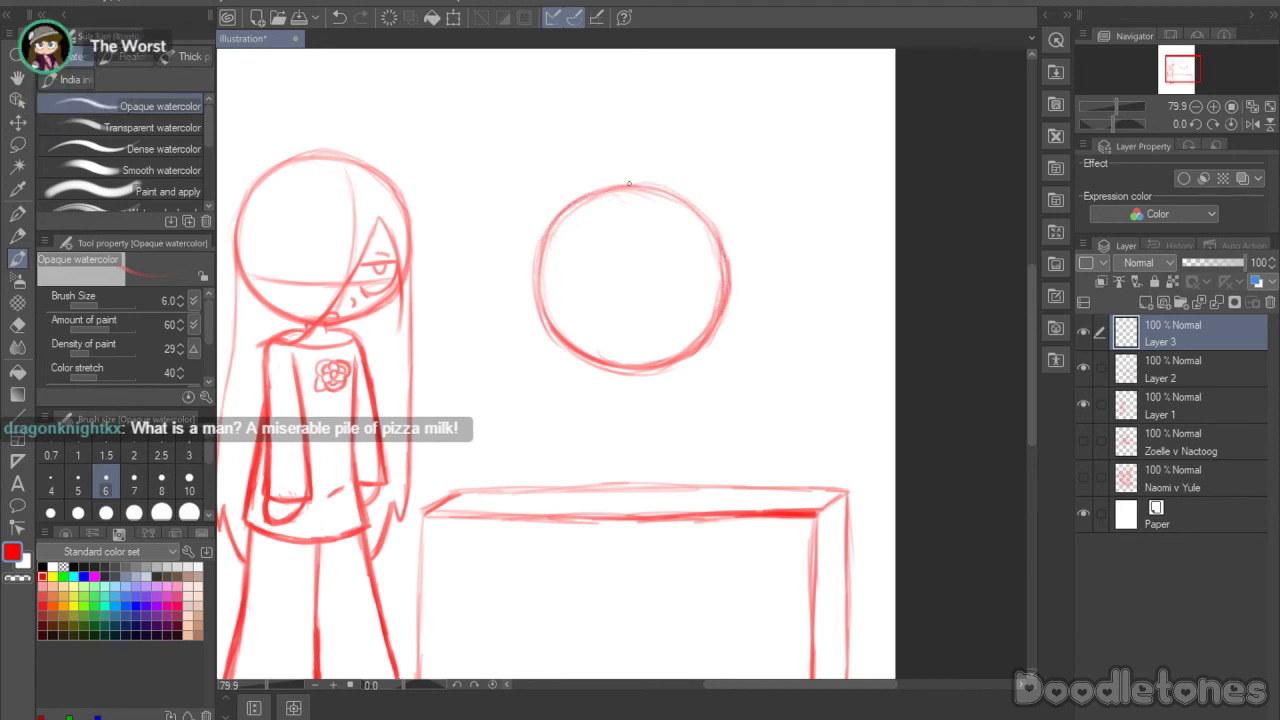
drag(638, 184, 710, 236)
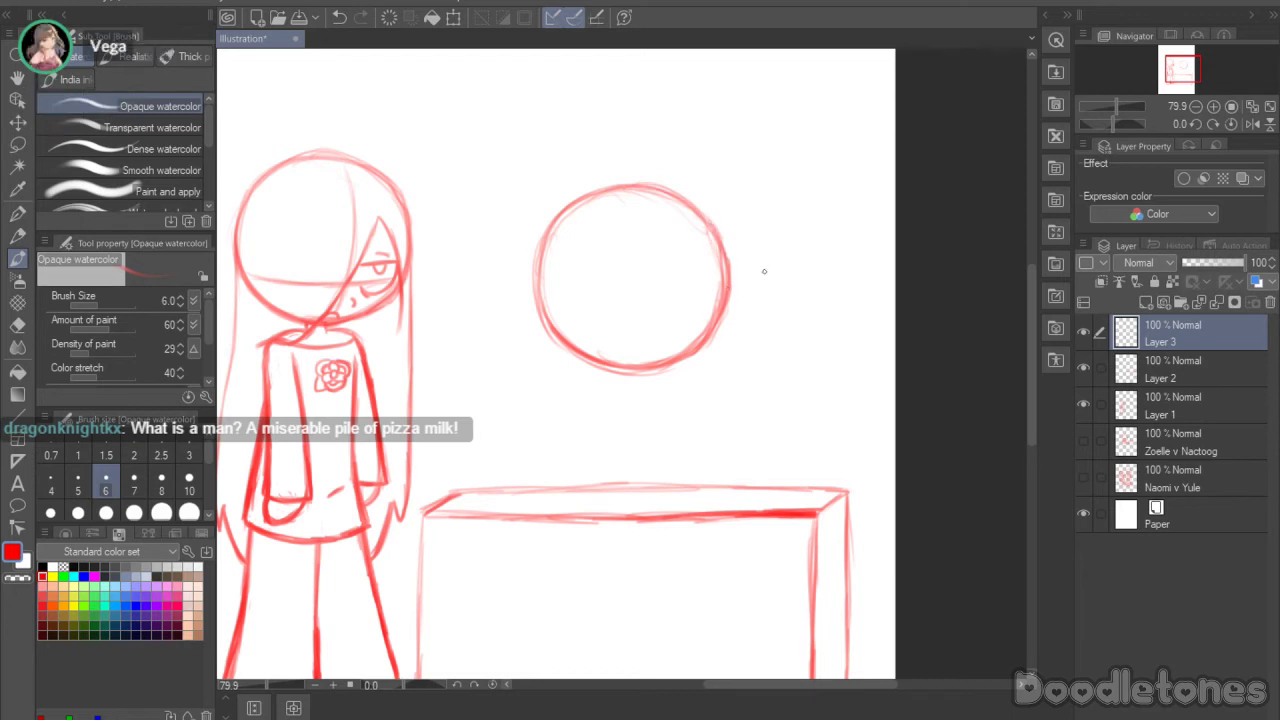
drag(718, 240, 726, 306)
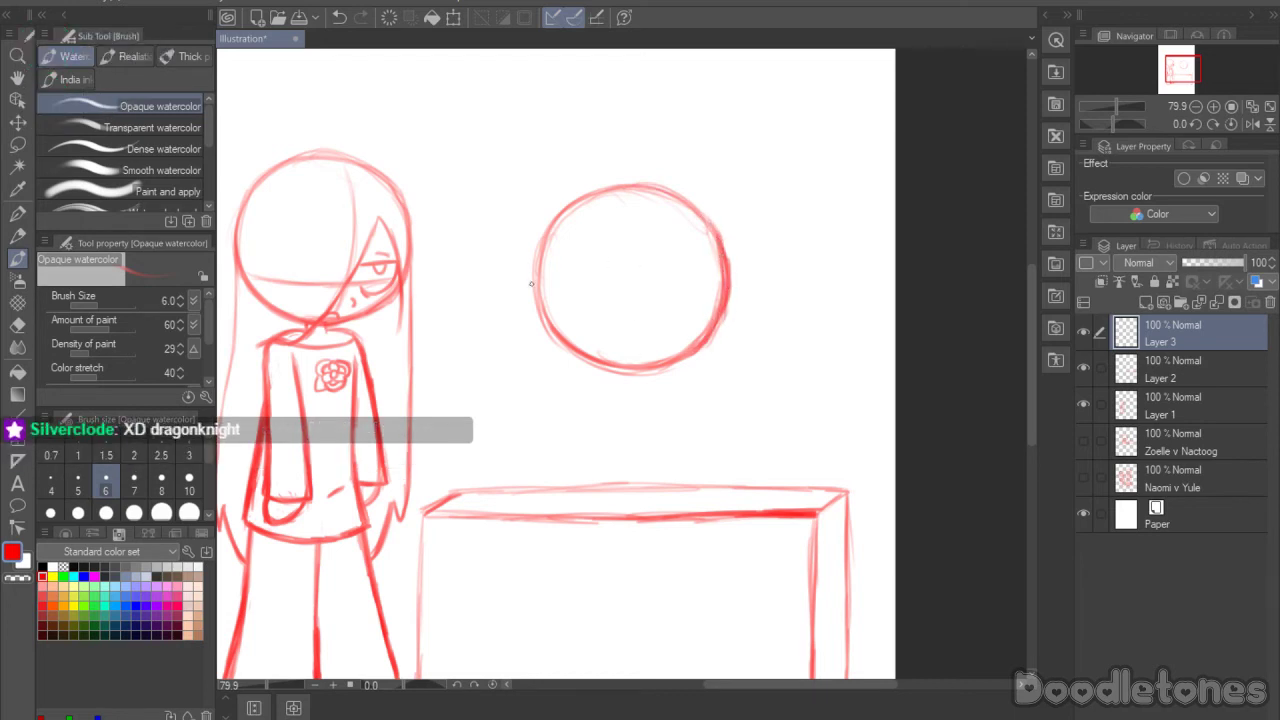
drag(542, 275, 548, 318)
Step: Draw a curved vertical guide left of the head circle's centre and a shallow pointed jaw beneath the circle
drag(1030, 271, 1030, 295)
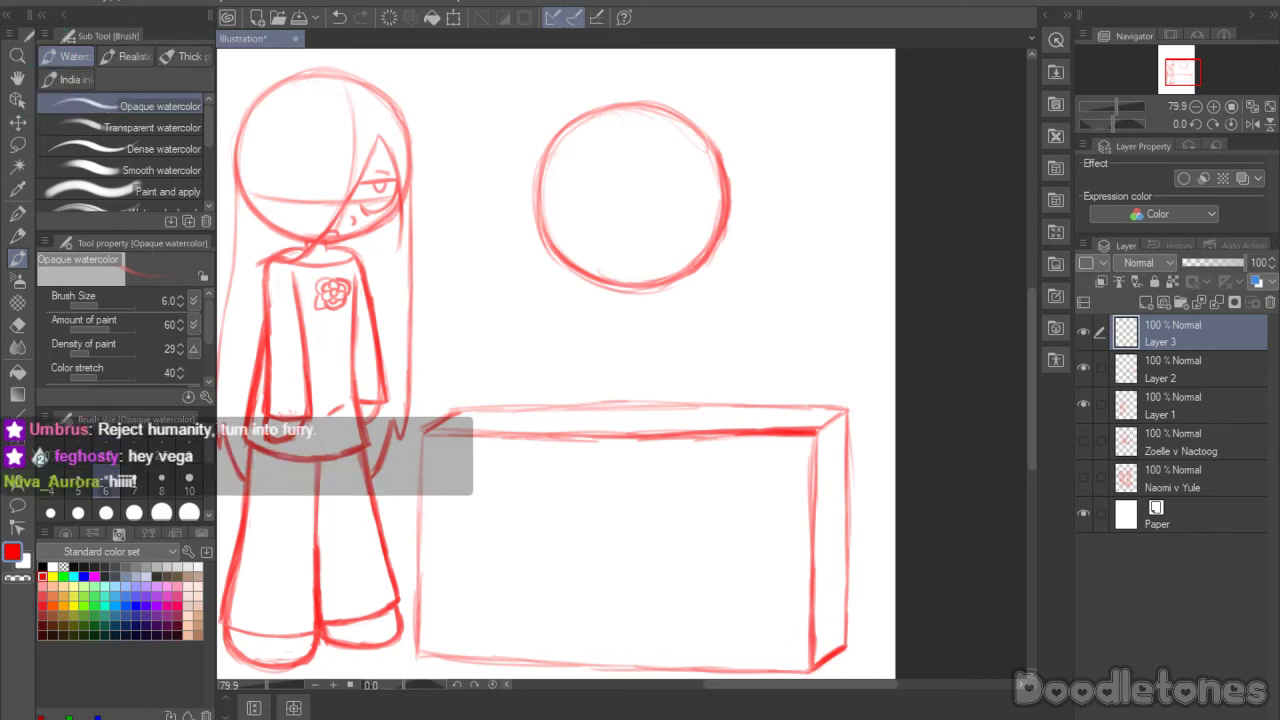
drag(627, 119, 603, 210)
key(ctrl+z)
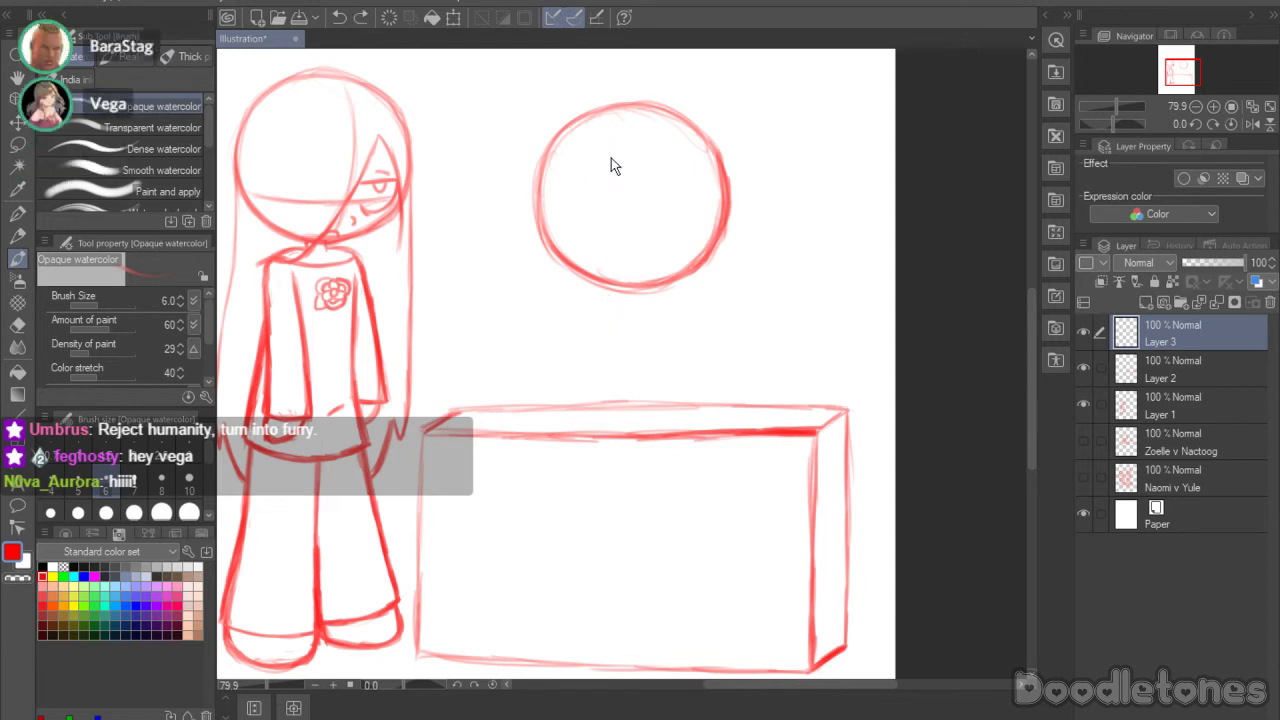
mouse_move(610, 120)
mouse_down()
mouse_move(604, 233)
mouse_move(545, 243)
mouse_move(559, 279)
mouse_move(596, 303)
mouse_move(543, 268)
mouse_move(605, 310)
mouse_move(652, 300)
mouse_up()
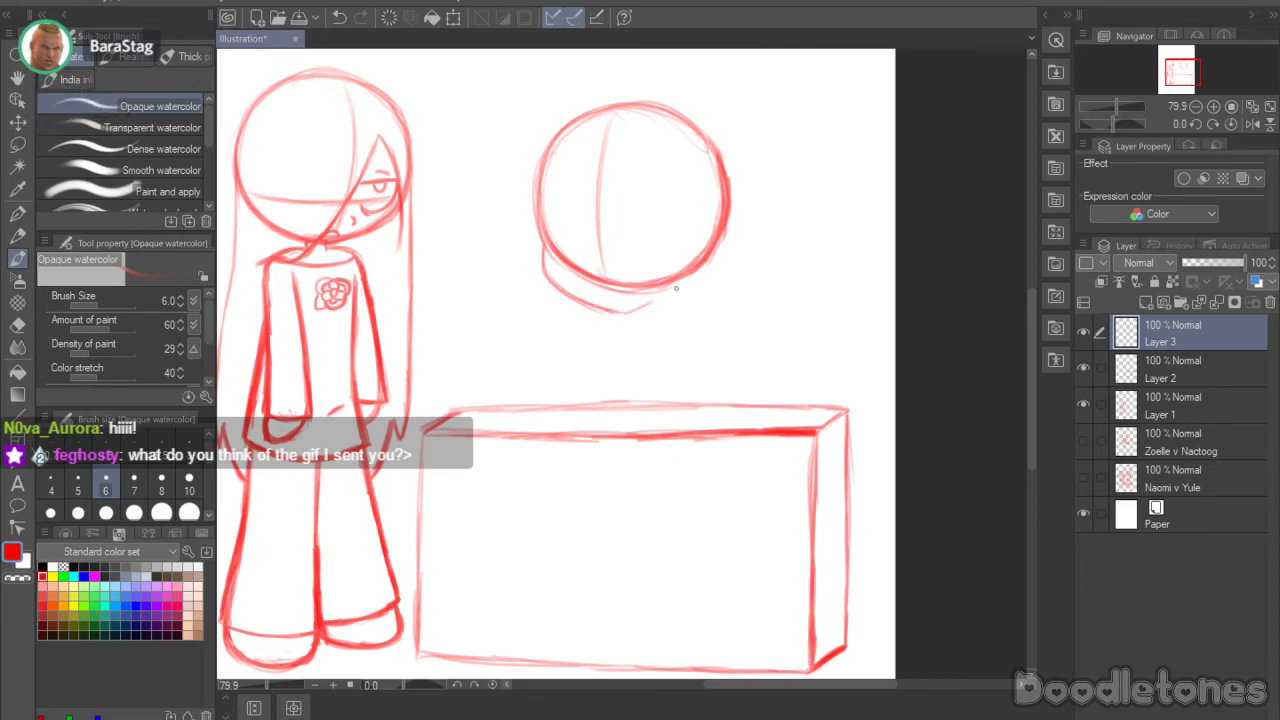
Step: Draw a small hooked ear curve inside the head circle's right-hand edge and go over its upper arc
mouse_move(710, 216)
mouse_down()
mouse_move(717, 207)
mouse_move(732, 234)
mouse_up()
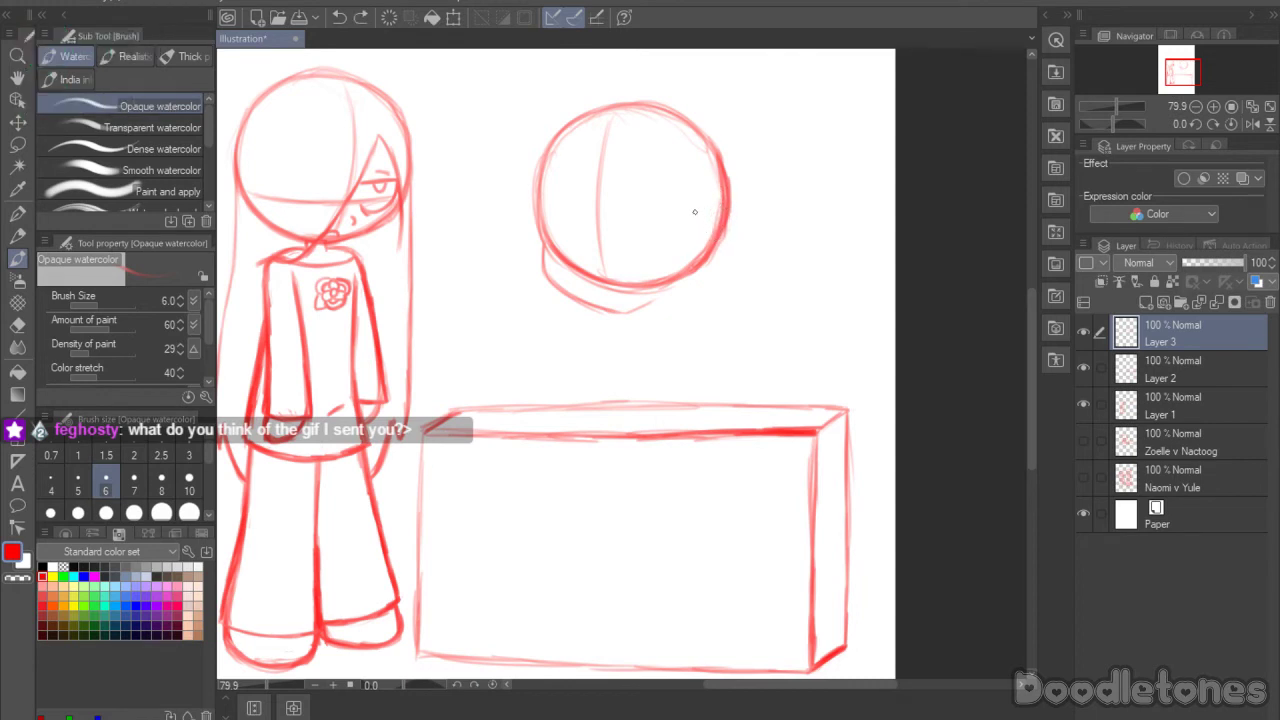
mouse_move(695, 212)
mouse_down()
mouse_move(708, 194)
mouse_move(720, 243)
mouse_up()
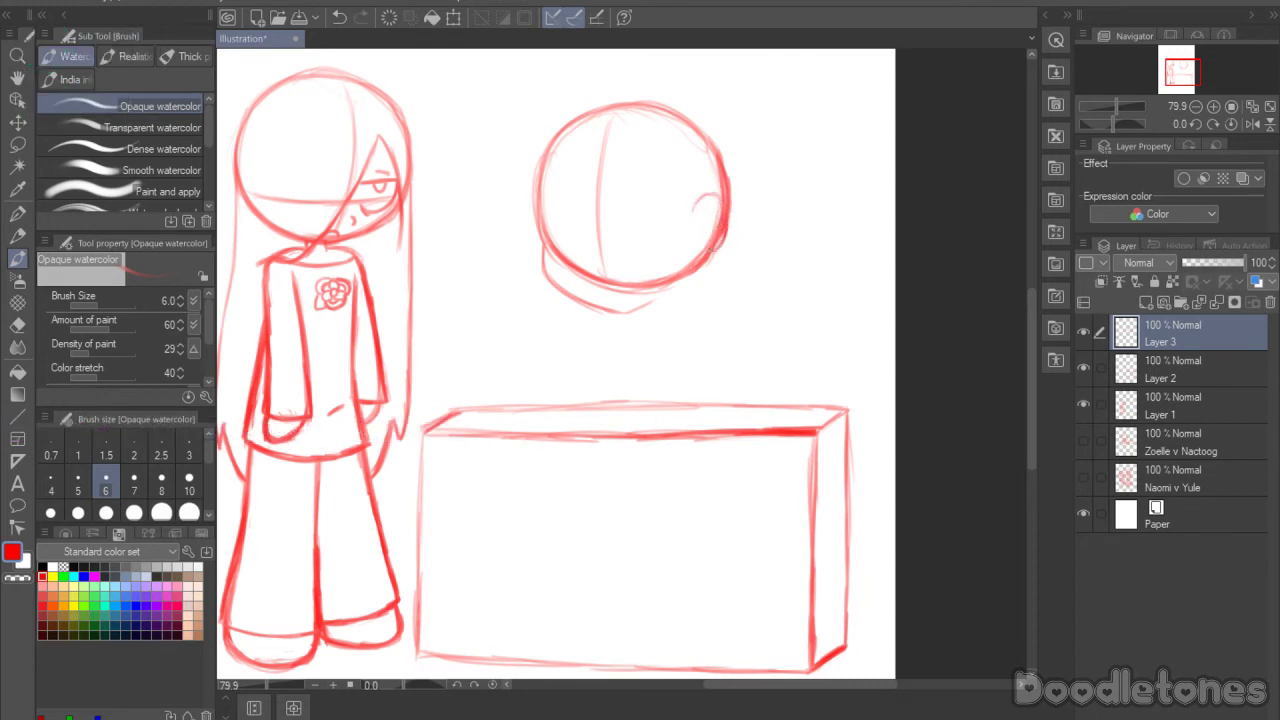
drag(709, 195, 724, 209)
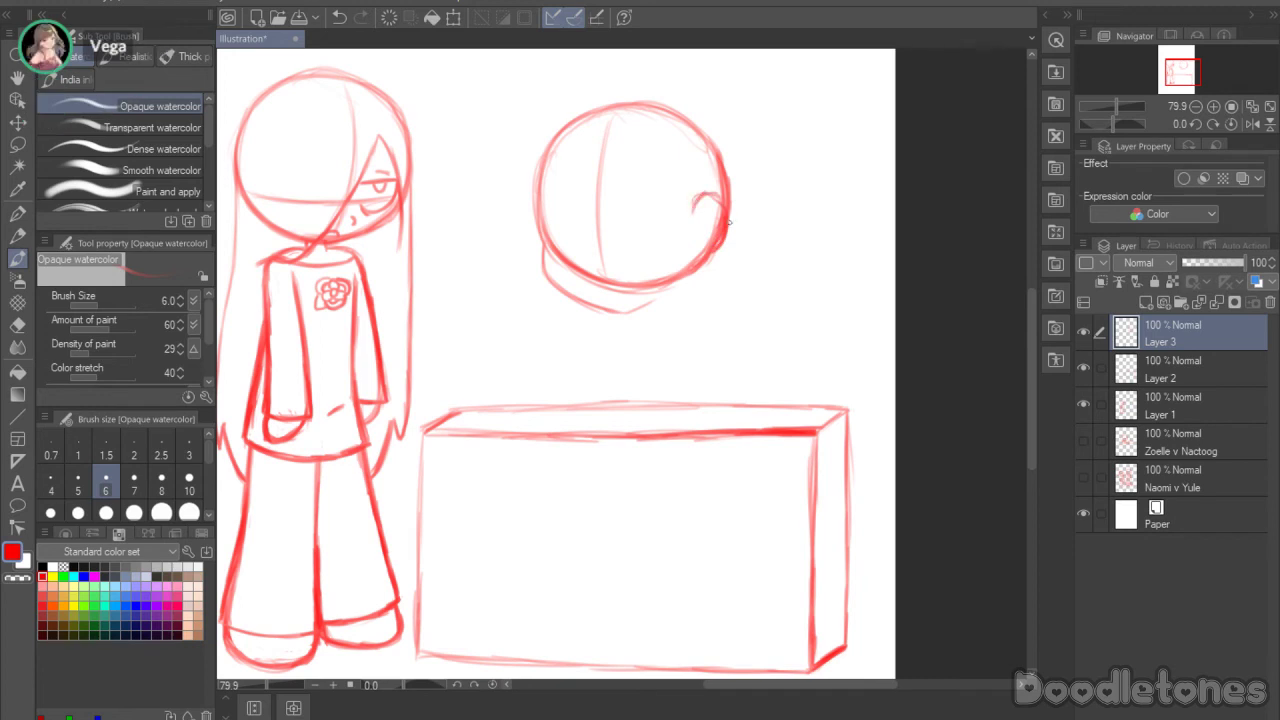
Step: Extend the jaw up to the head's right-hand side, darken both jaw lines down to the chin, and reinforce the ear curve
drag(682, 280, 636, 310)
drag(554, 284, 630, 318)
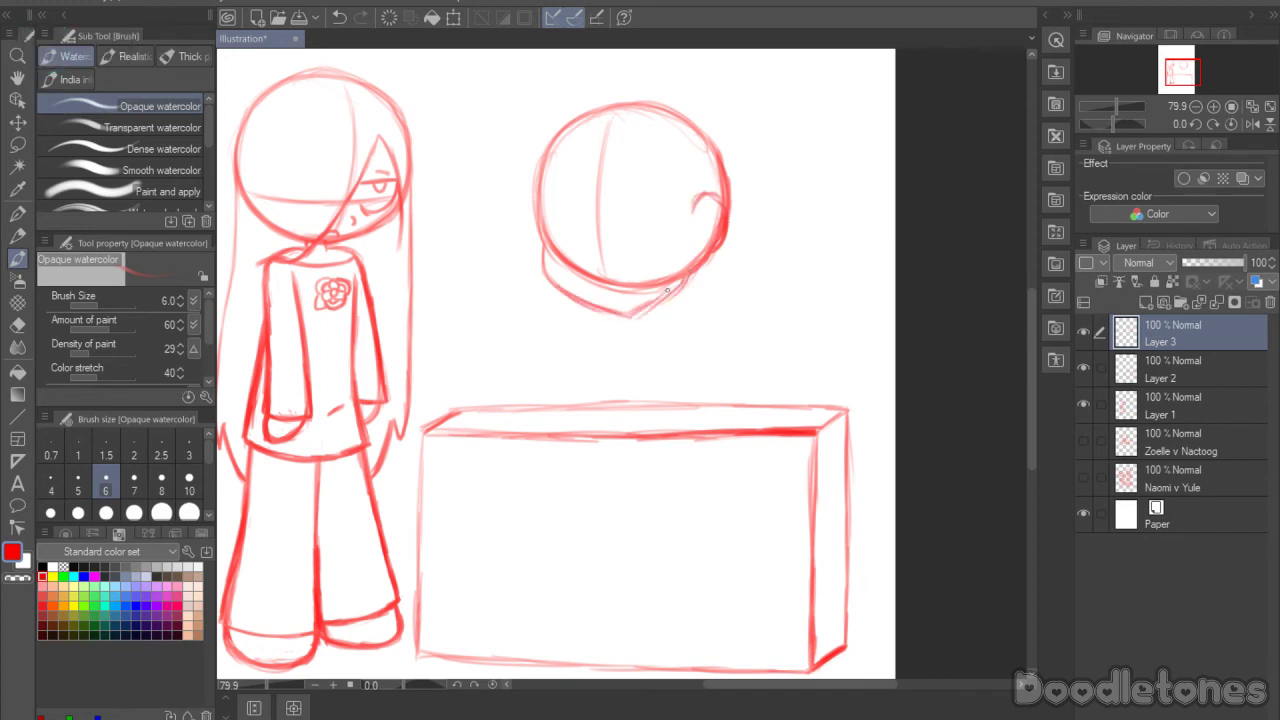
drag(704, 260, 634, 310)
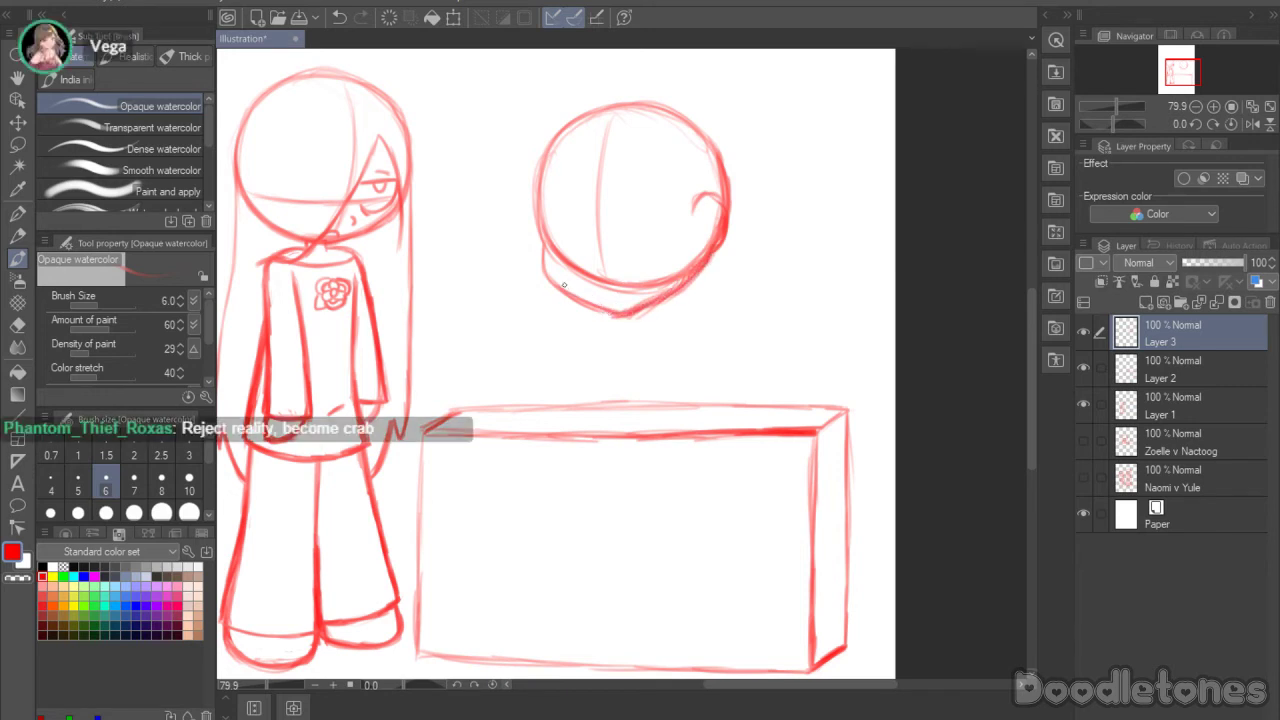
drag(636, 308, 703, 258)
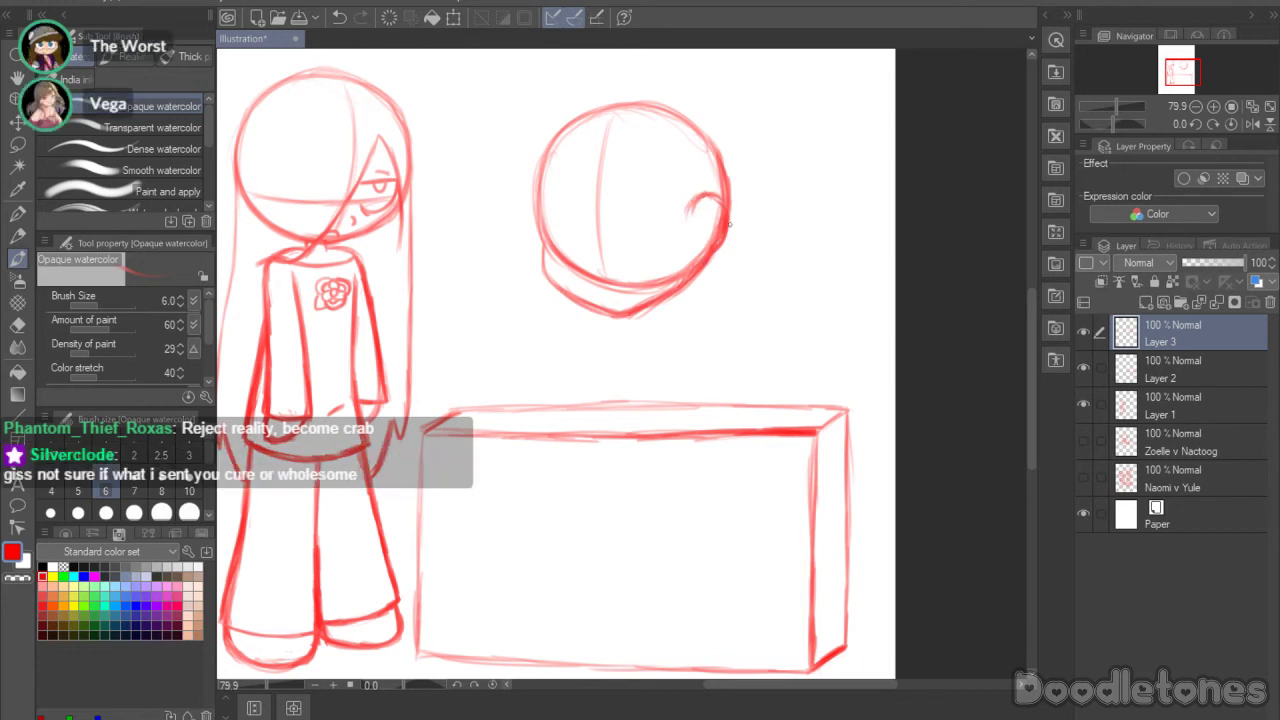
drag(689, 207, 686, 221)
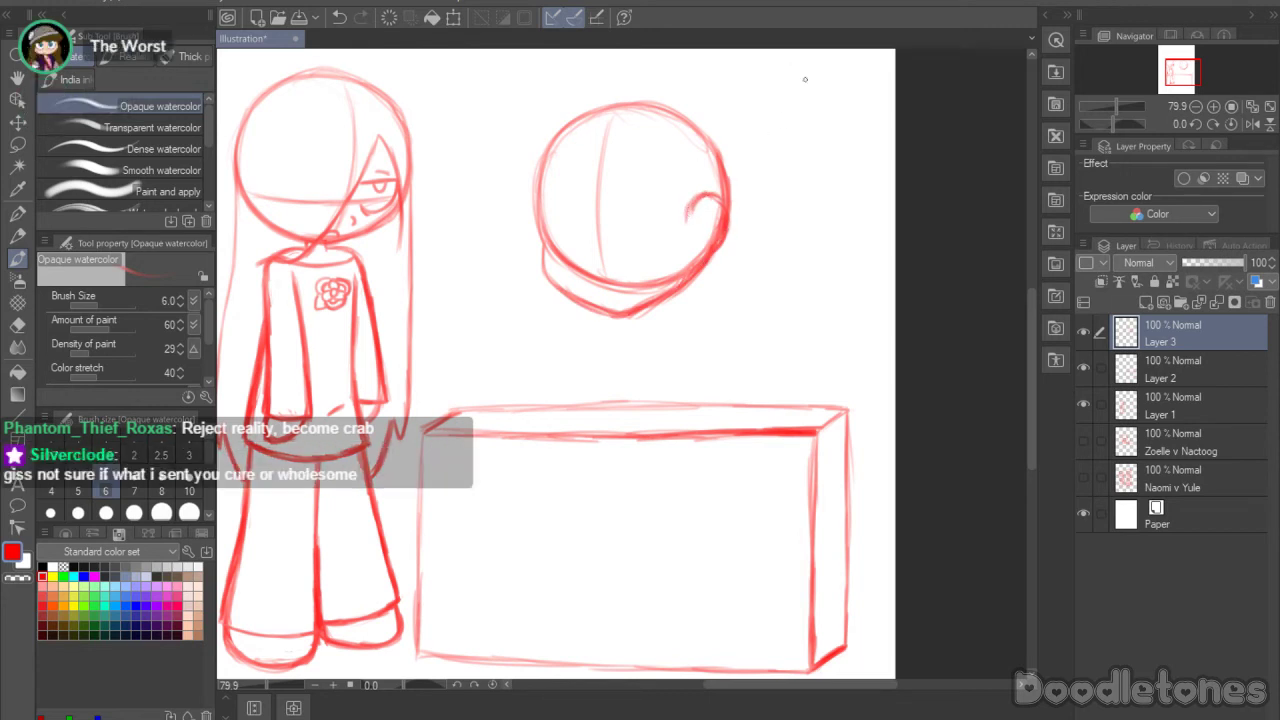
key(e)
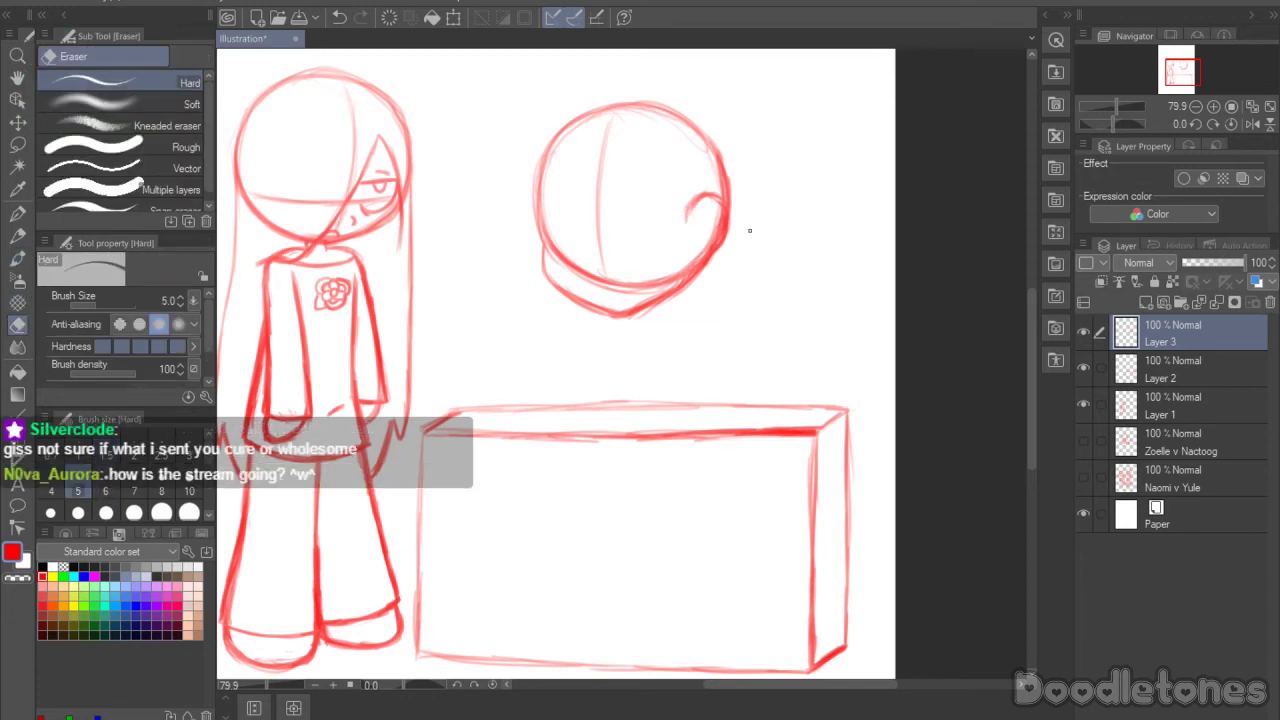
click(19, 262)
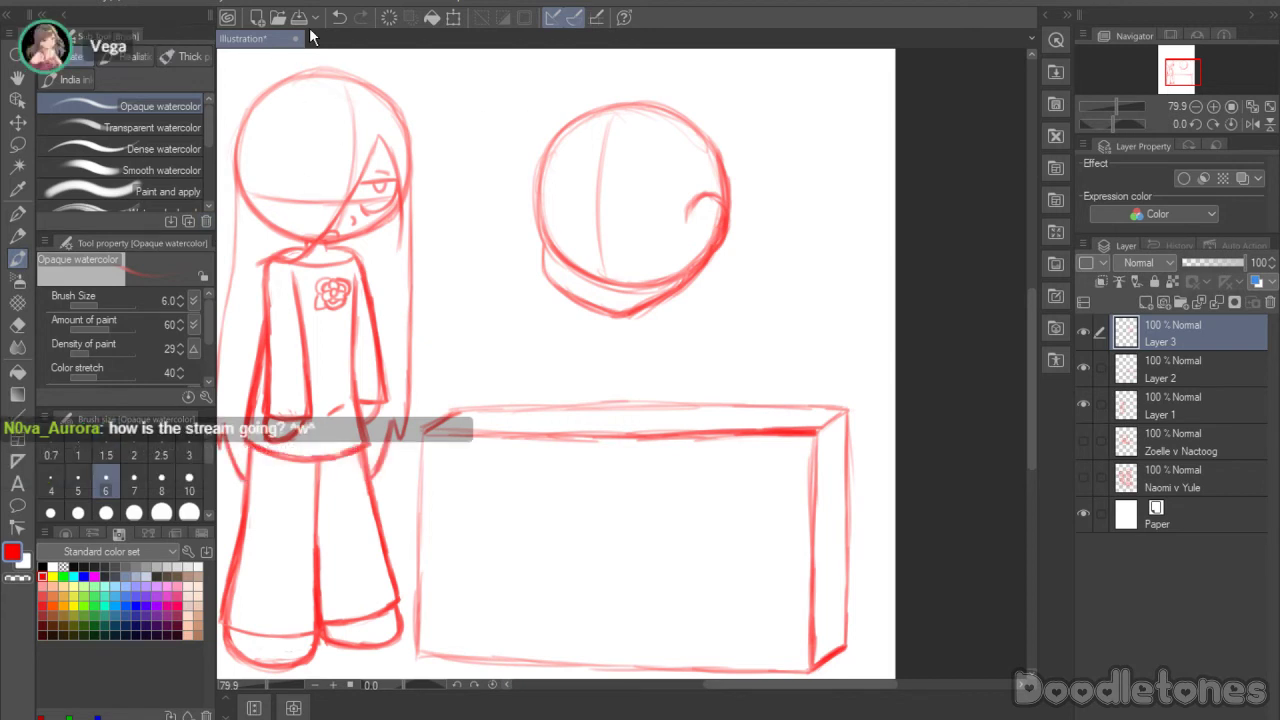
Step: Draw a curved horizontal guide low across the face, and the right-hand eye's arched upper lid and short lower line
scroll(720, 162, up, 1)
scroll(673, 111, up, 1)
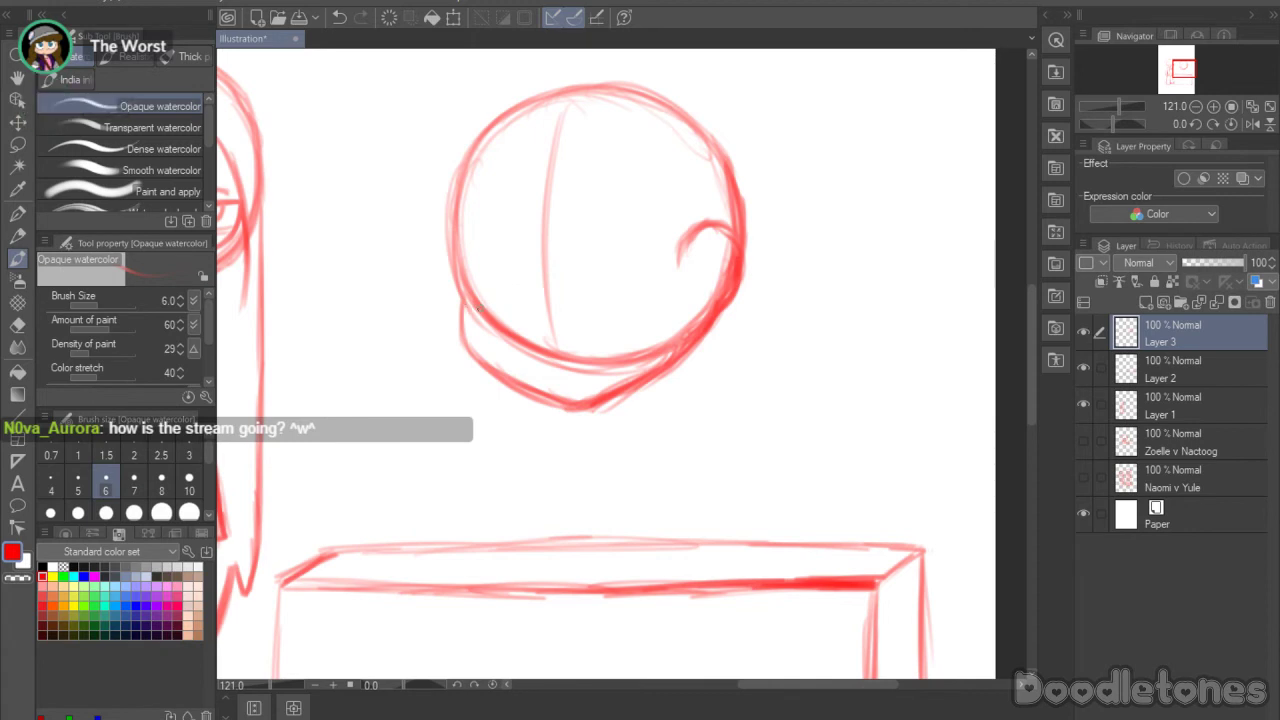
mouse_move(462, 302)
mouse_down()
mouse_move(598, 331)
mouse_move(535, 315)
mouse_move(666, 327)
mouse_move(566, 328)
mouse_move(704, 310)
mouse_up()
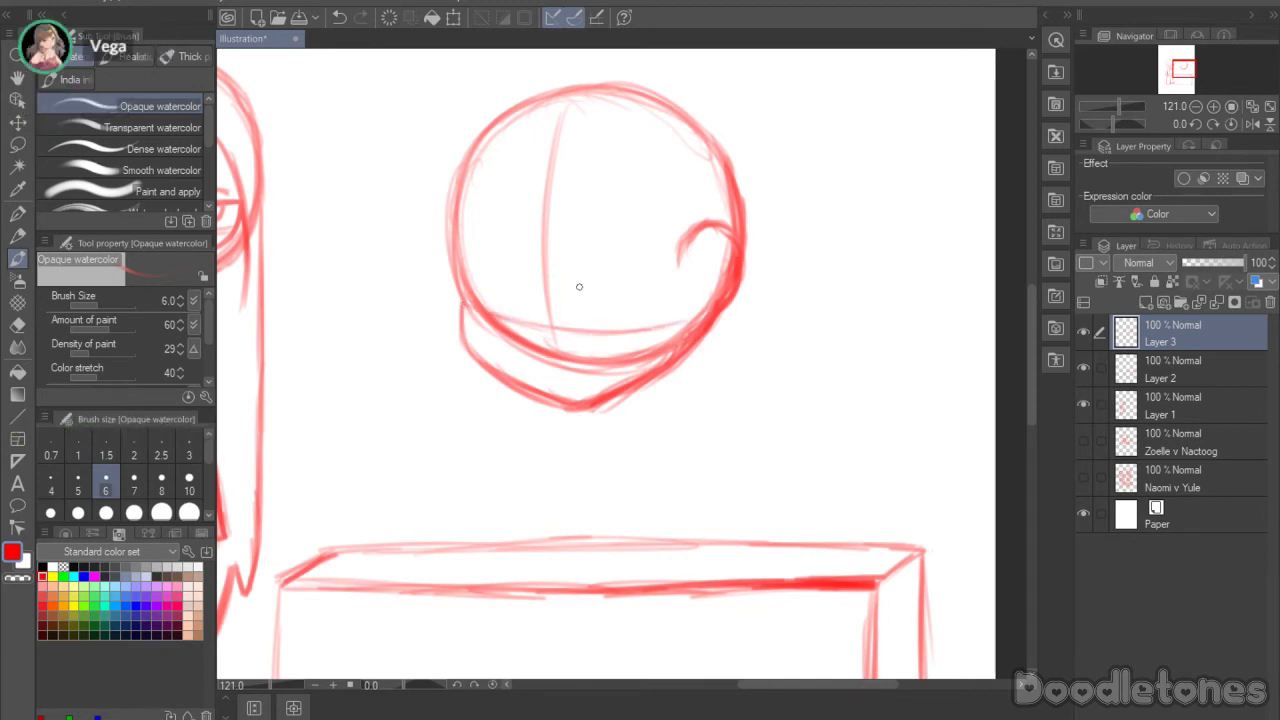
drag(555, 270, 600, 268)
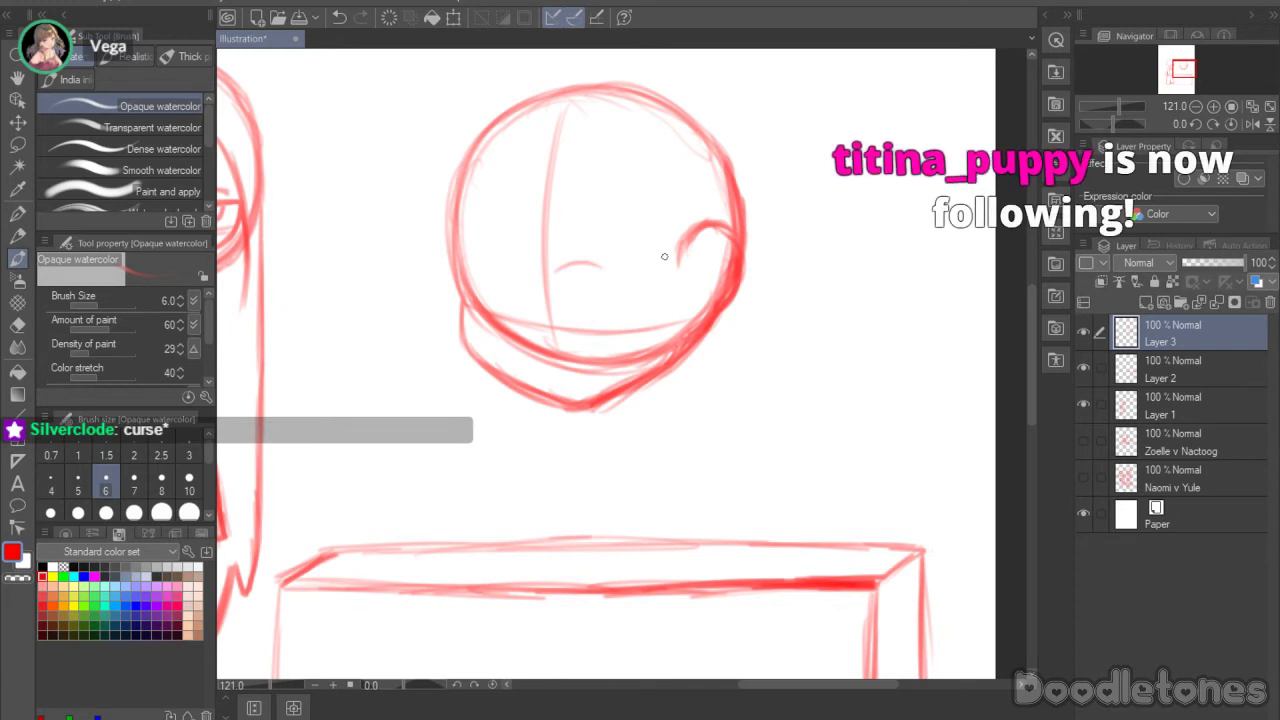
key(ctrl+z)
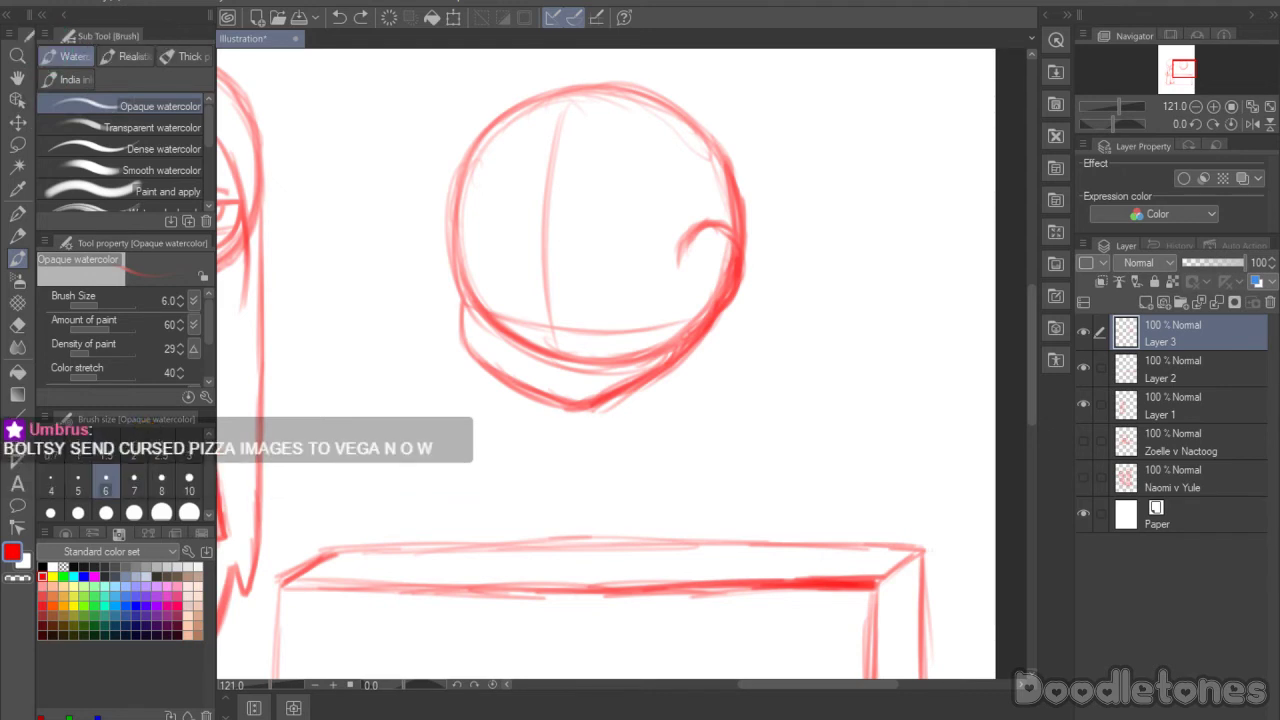
drag(572, 288, 630, 288)
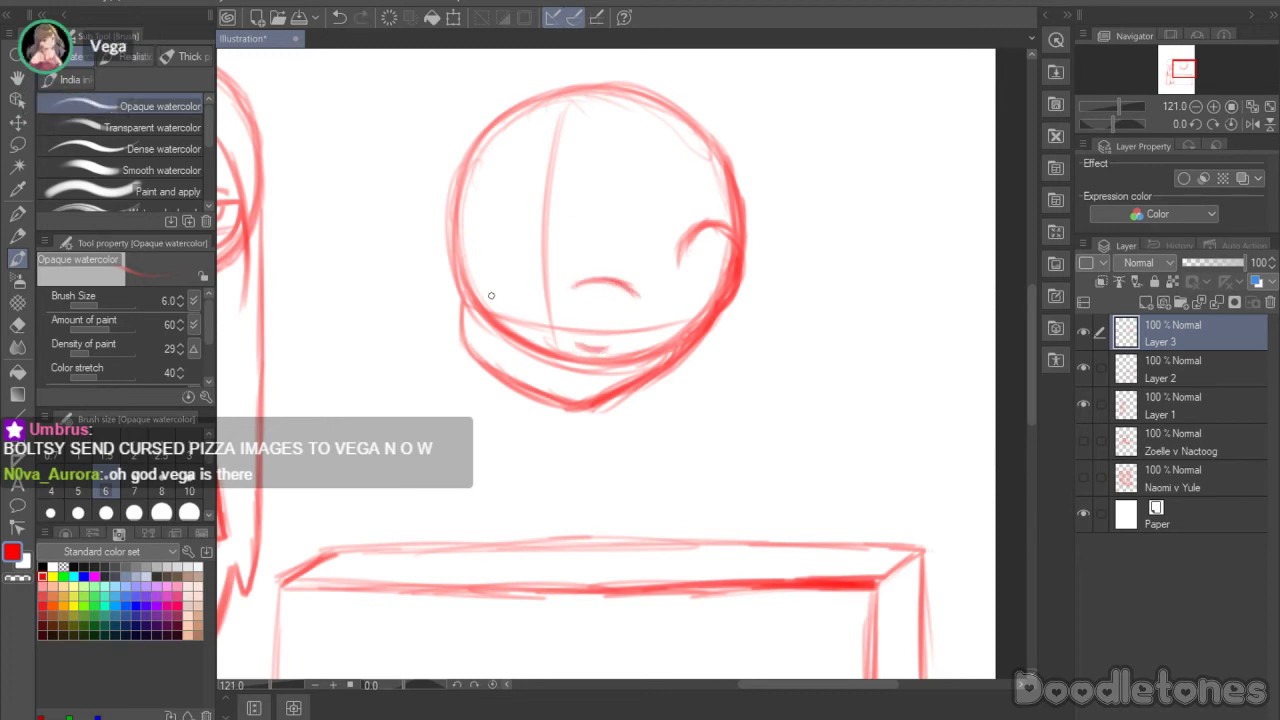
Step: Draw the left-hand eye's arched upper lid and short lower line, level with the right-hand eye
drag(474, 297, 516, 282)
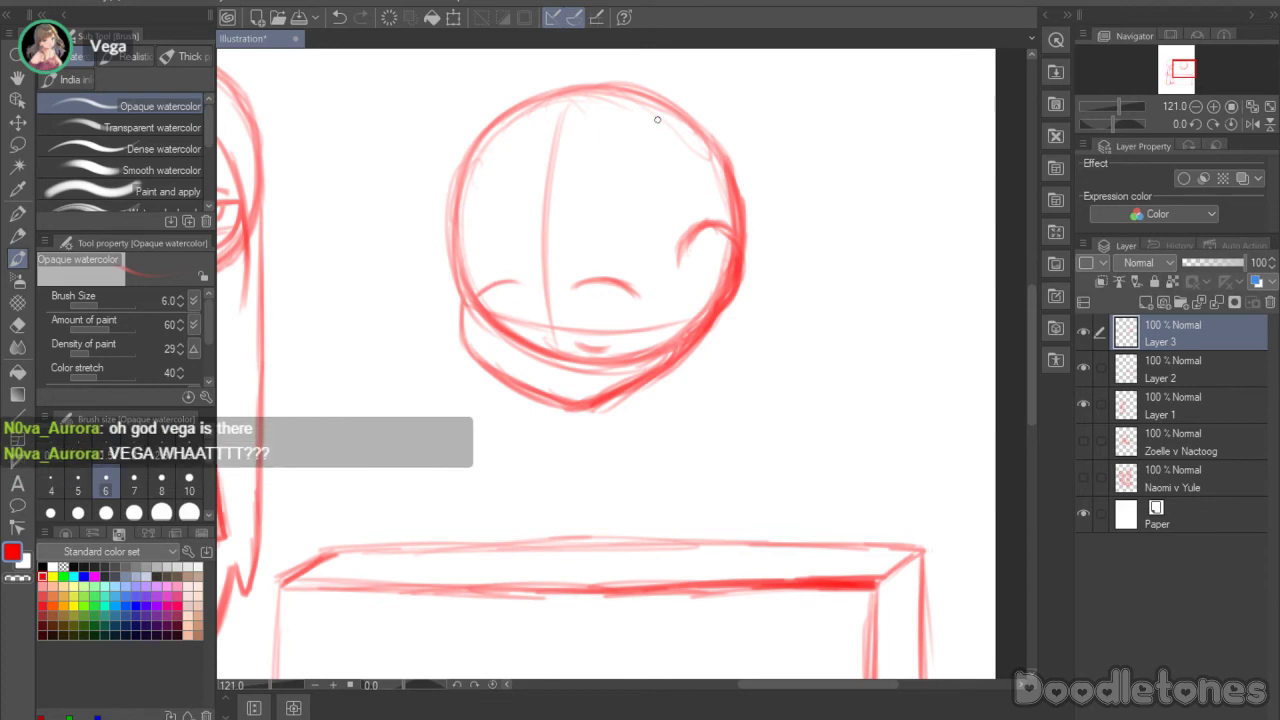
key(ctrl+z)
mouse_move(476, 285)
mouse_down()
mouse_move(516, 281)
mouse_move(501, 267)
mouse_move(520, 275)
mouse_up()
key(ctrl+z)
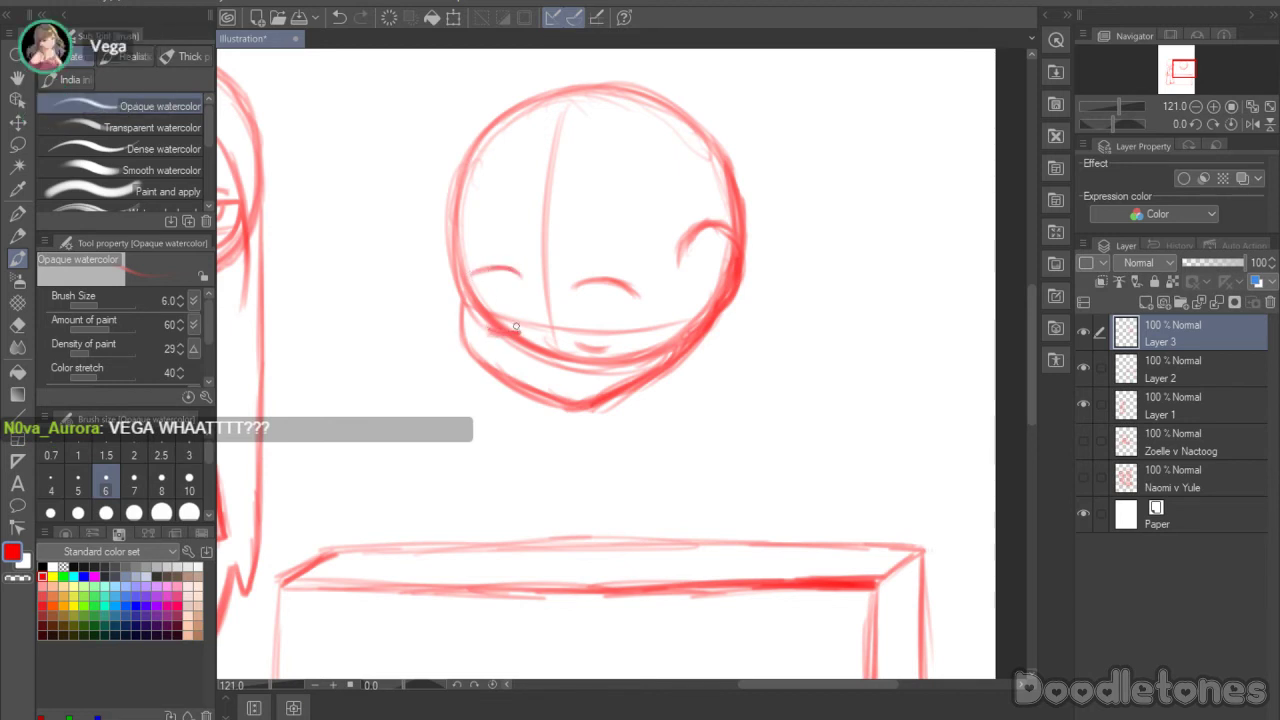
Step: Close both eyes with vertical side lines between the lids, and darken the left-hand eye's upper lid
drag(573, 284, 575, 330)
drag(628, 288, 623, 338)
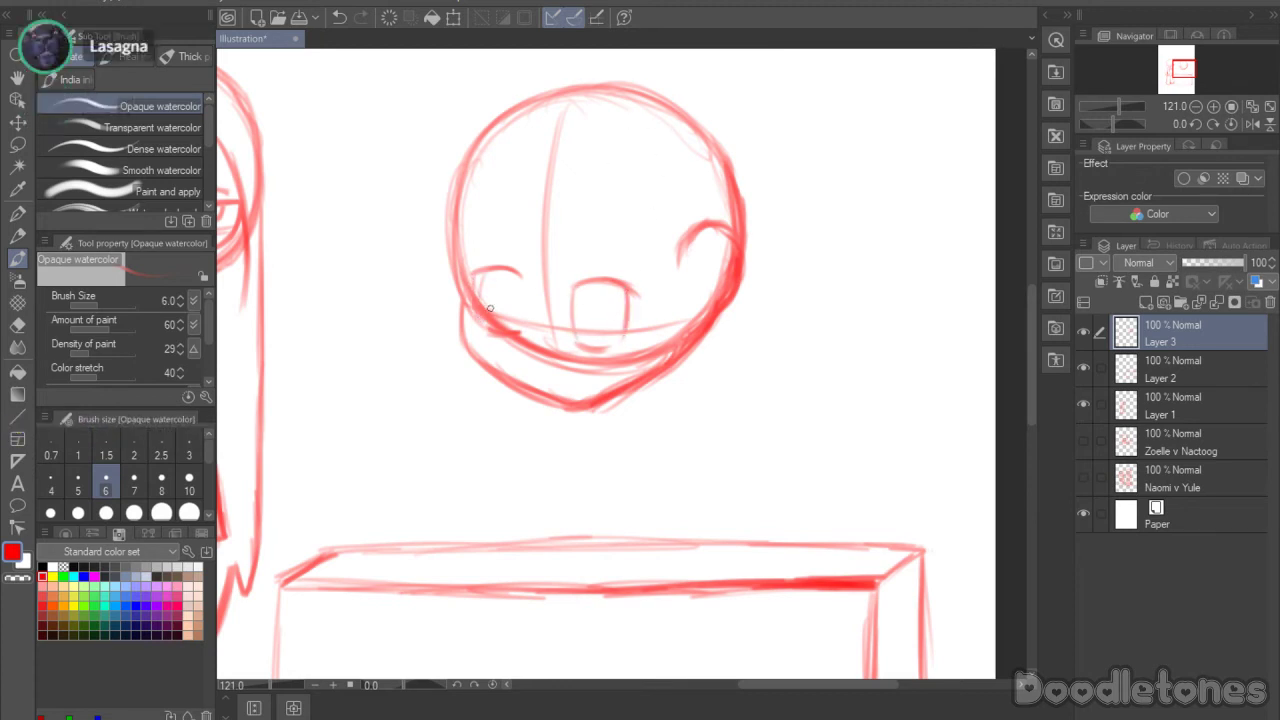
drag(519, 276, 522, 330)
drag(466, 282, 491, 269)
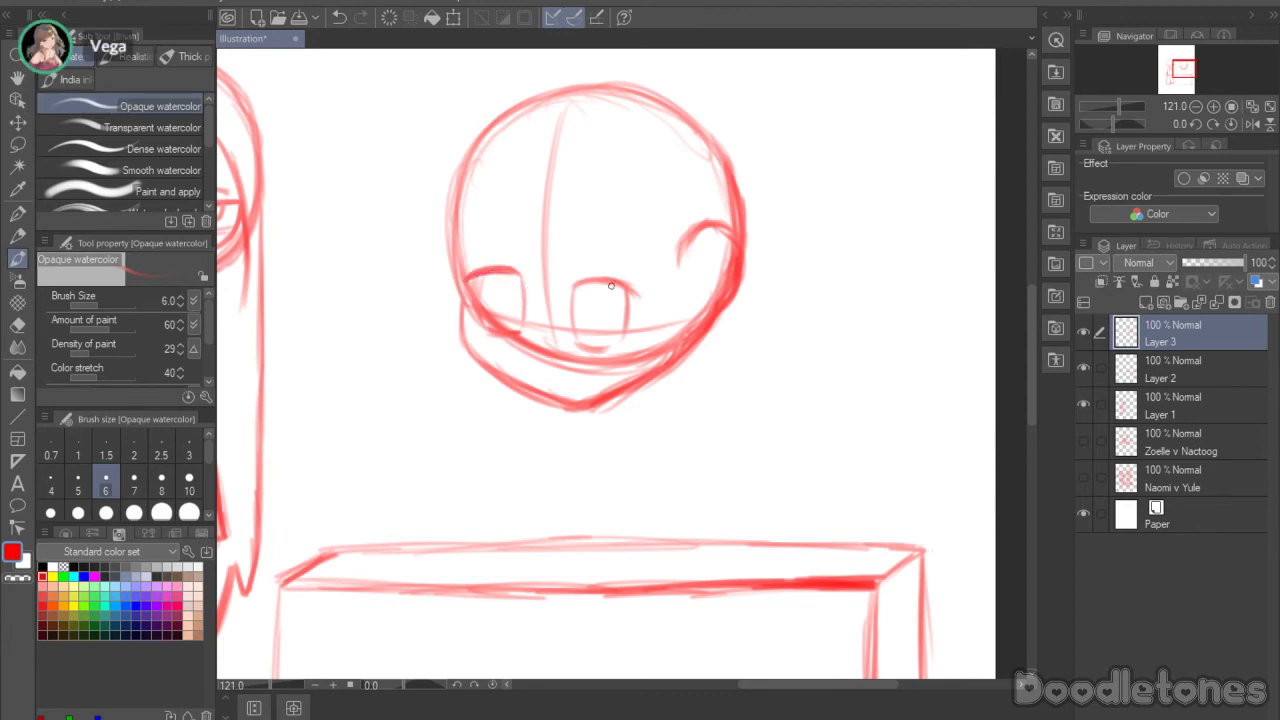
Step: Darken the outlines of both eyes, lids and sides, and draw a short mouth line just above the chin
drag(581, 286, 637, 297)
drag(481, 275, 490, 332)
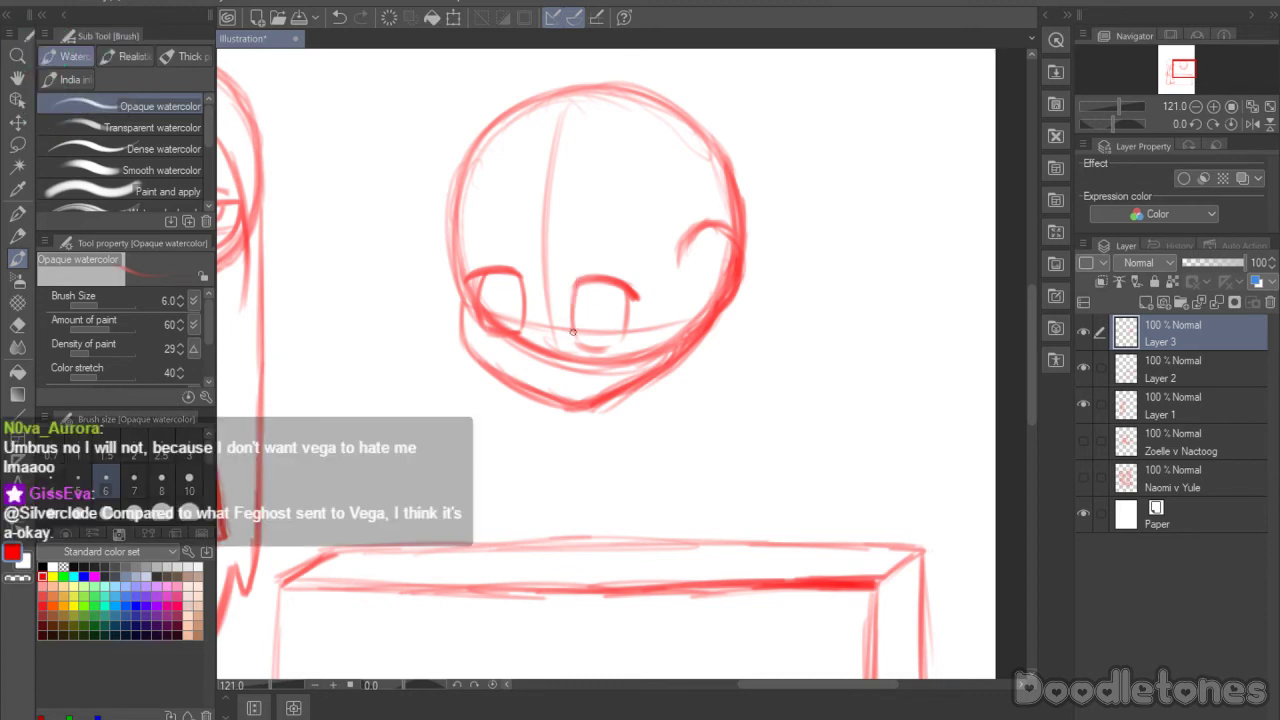
mouse_move(575, 287)
mouse_down()
mouse_move(579, 345)
mouse_move(628, 300)
mouse_move(619, 348)
mouse_up()
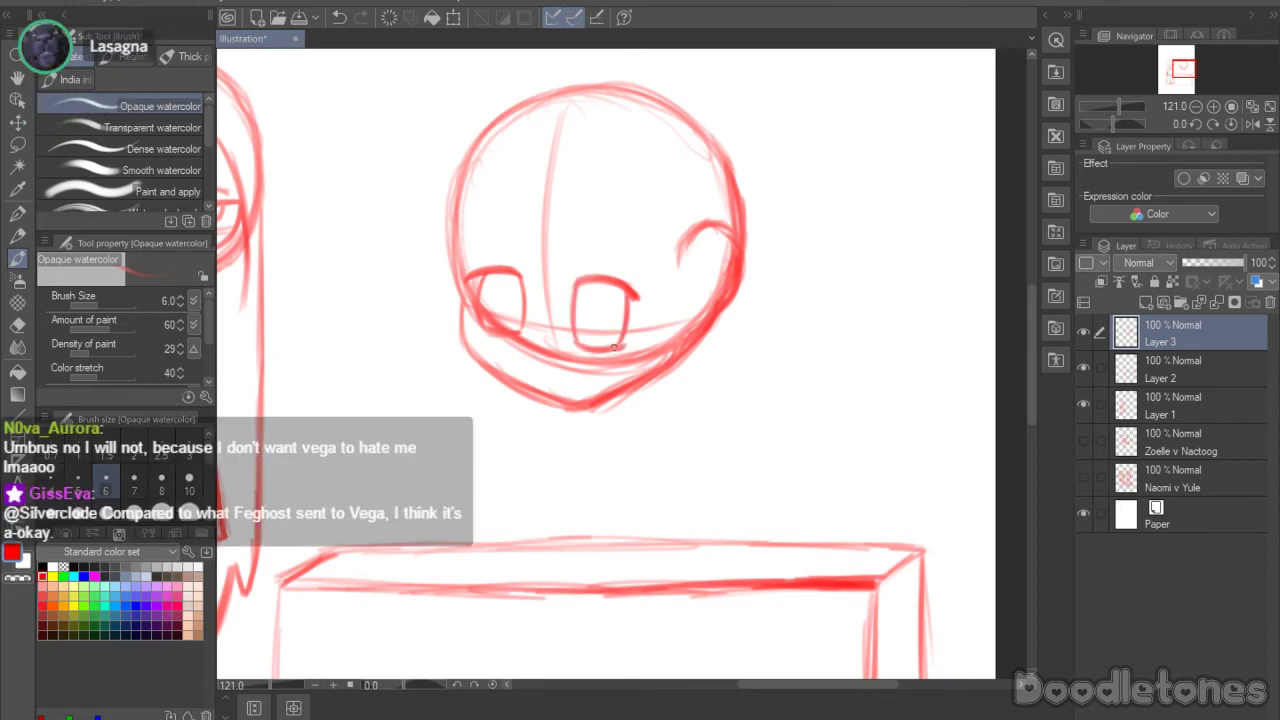
drag(481, 331, 512, 331)
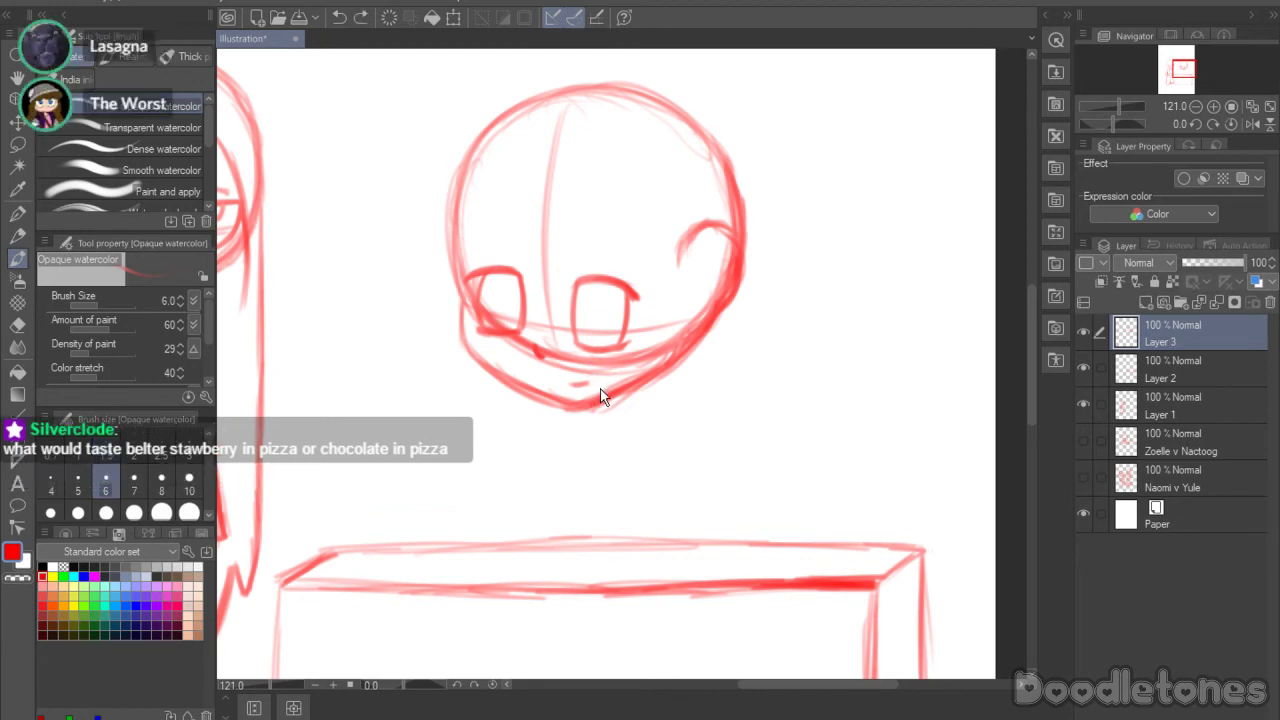
drag(573, 385, 589, 383)
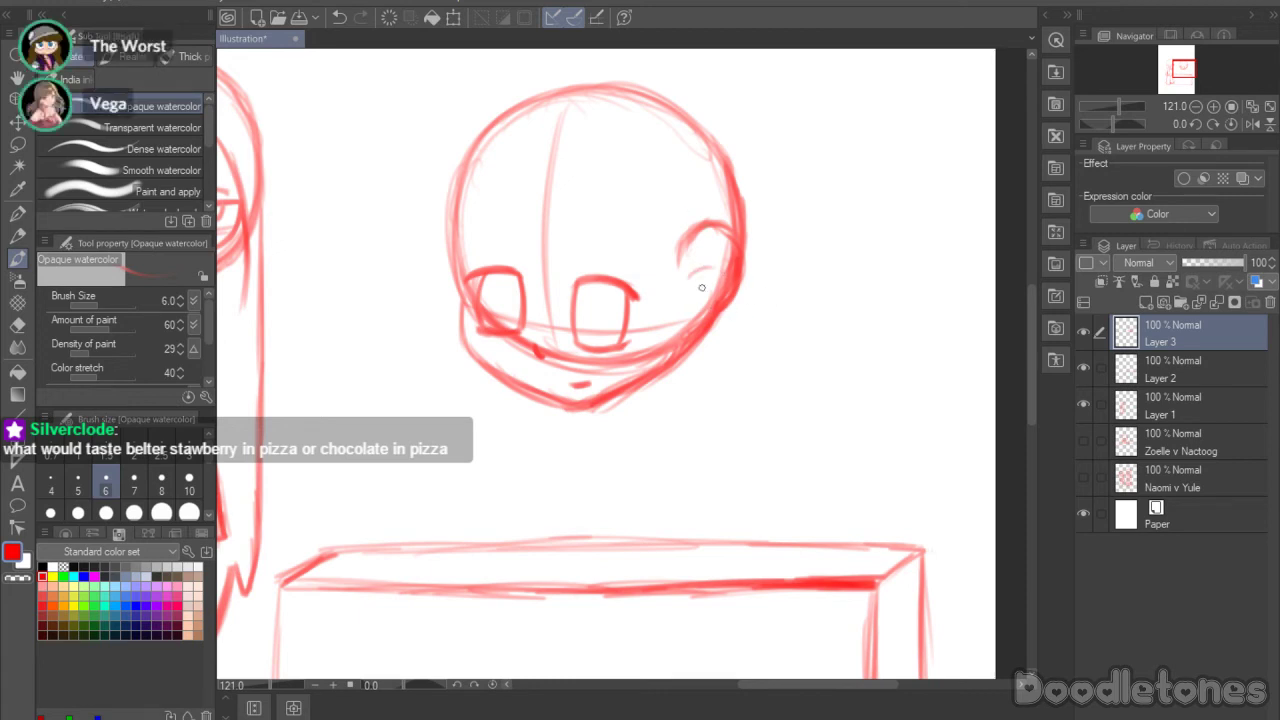
Step: Finish a smaller ear lower on the head's right-hand side, and delete the larger ear curve above it
mouse_move(728, 302)
mouse_down()
mouse_move(687, 358)
mouse_move(716, 322)
mouse_up()
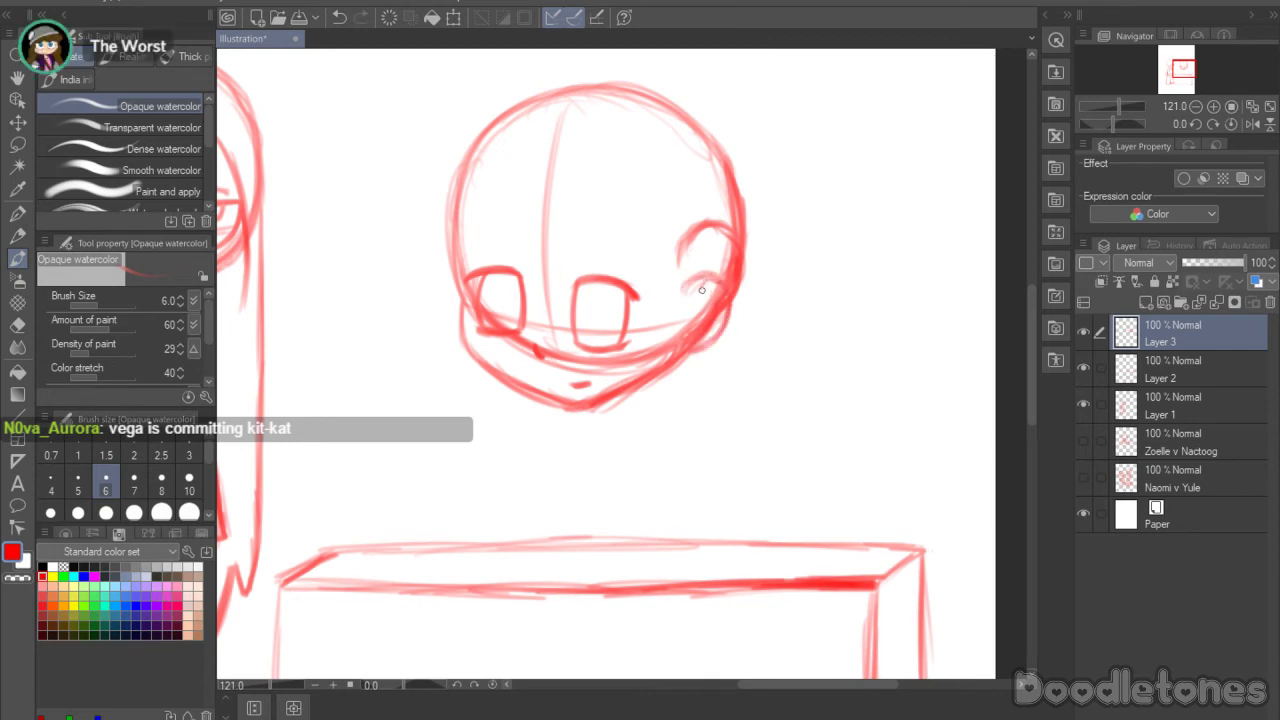
key(m)
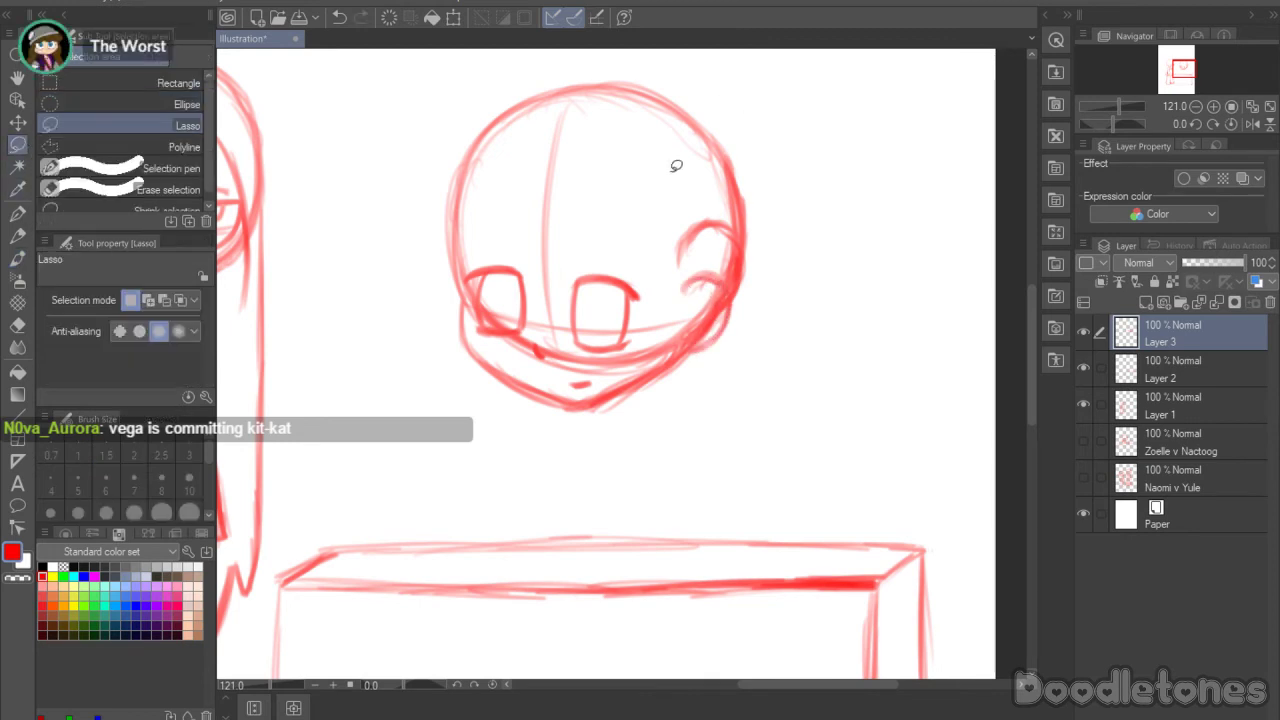
mouse_move(667, 236)
mouse_down()
mouse_move(736, 252)
mouse_move(668, 238)
mouse_up()
key(Delete)
key(ctrl+d)
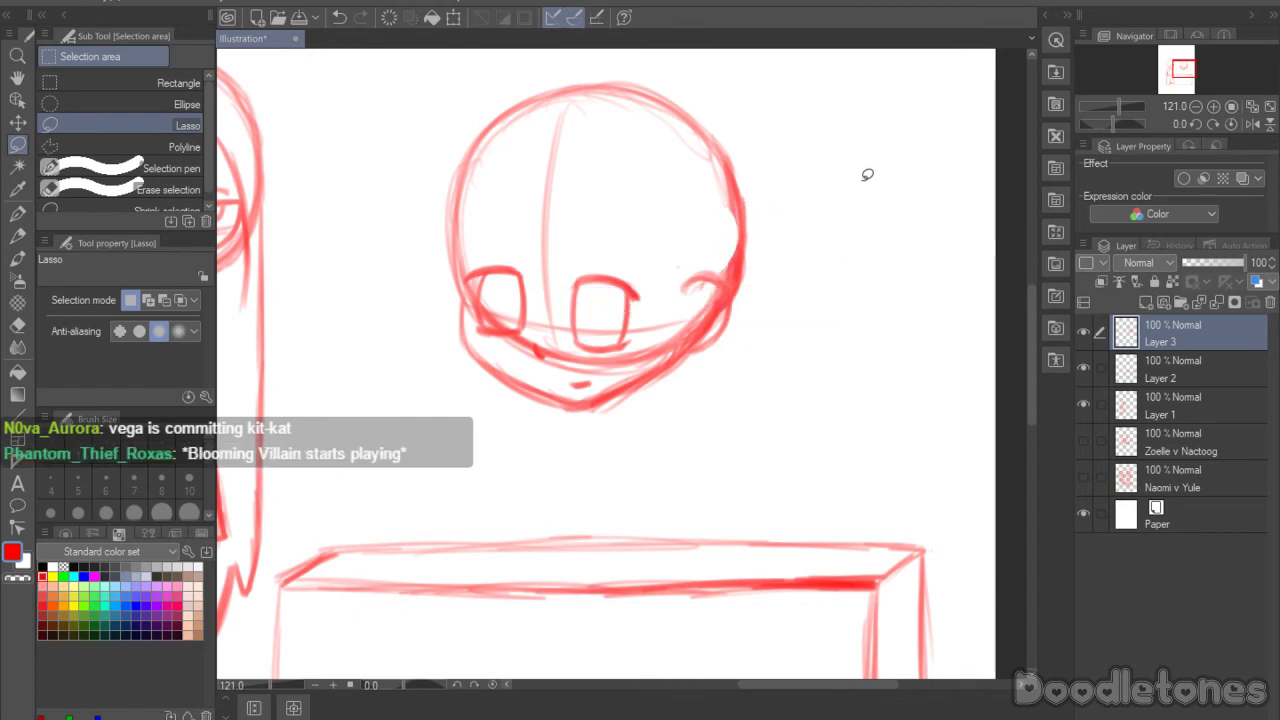
Step: Lasso the whole head, scale it down to about three quarters of its size, and shift it up and to the right
key(b)
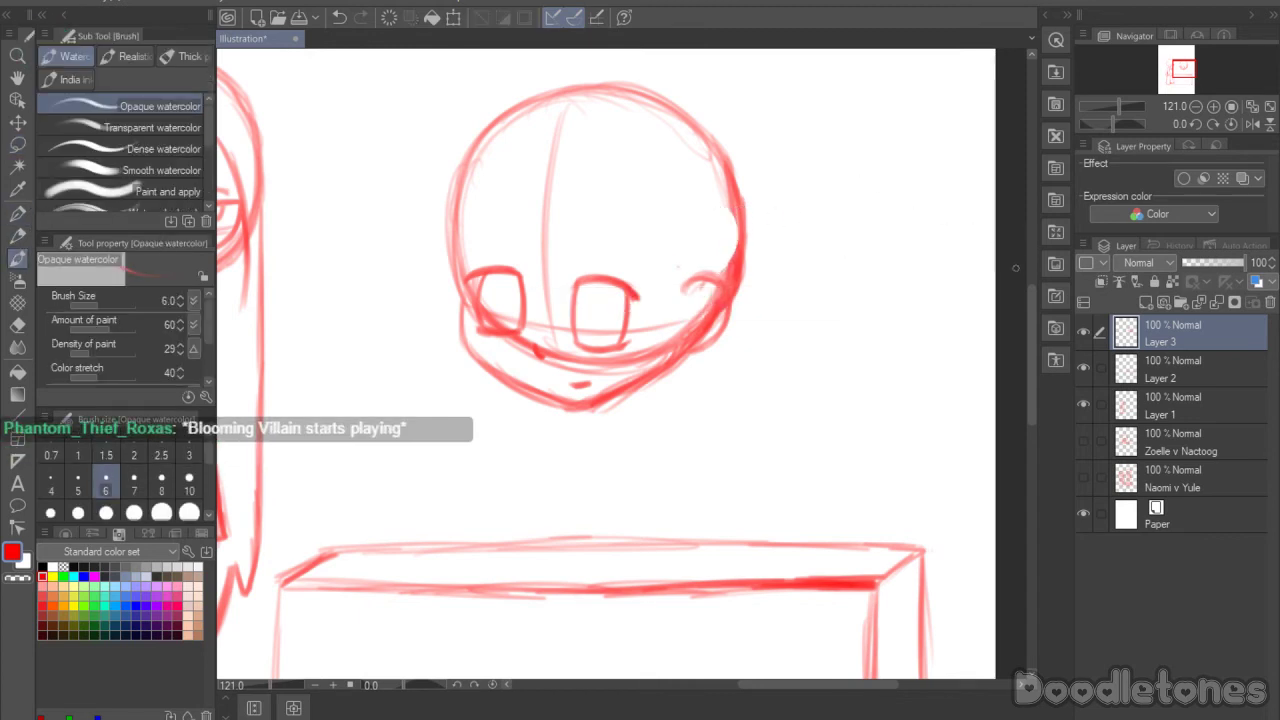
scroll(1029, 280, up, 2)
scroll(1029, 280, up, 2)
key(m)
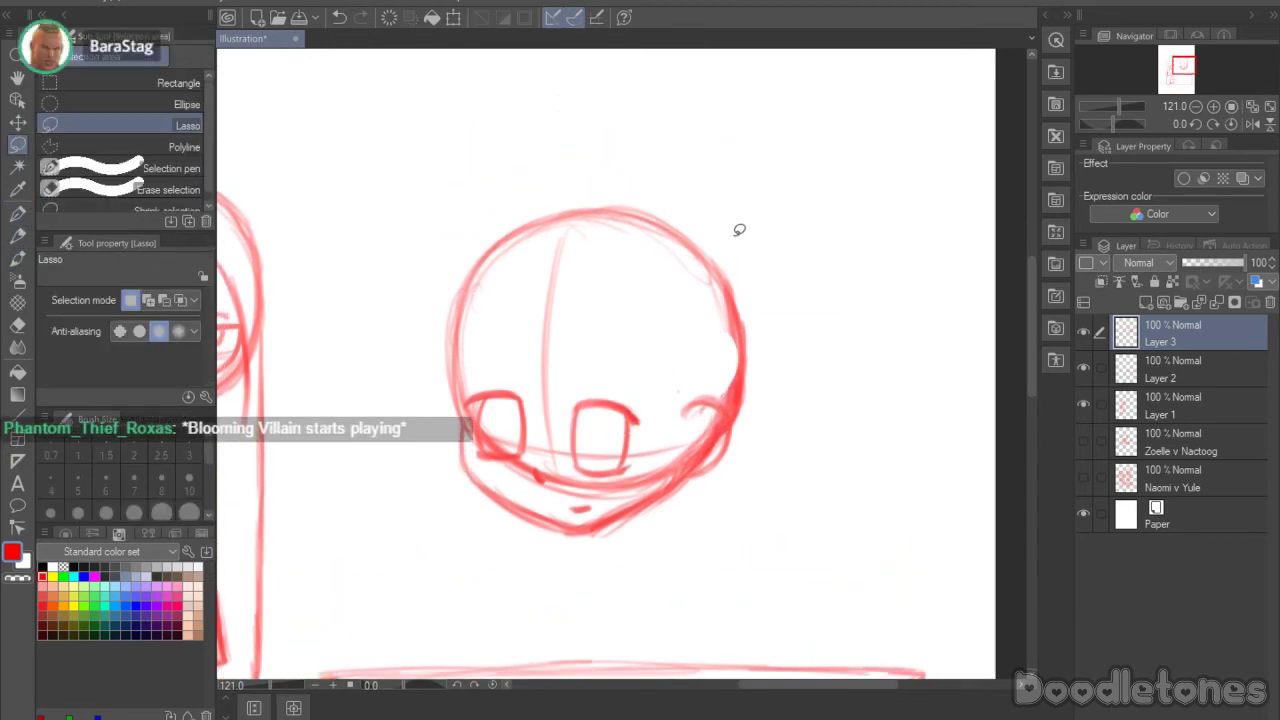
mouse_move(756, 241)
mouse_down()
mouse_move(507, 561)
mouse_move(736, 242)
mouse_up()
click(645, 598)
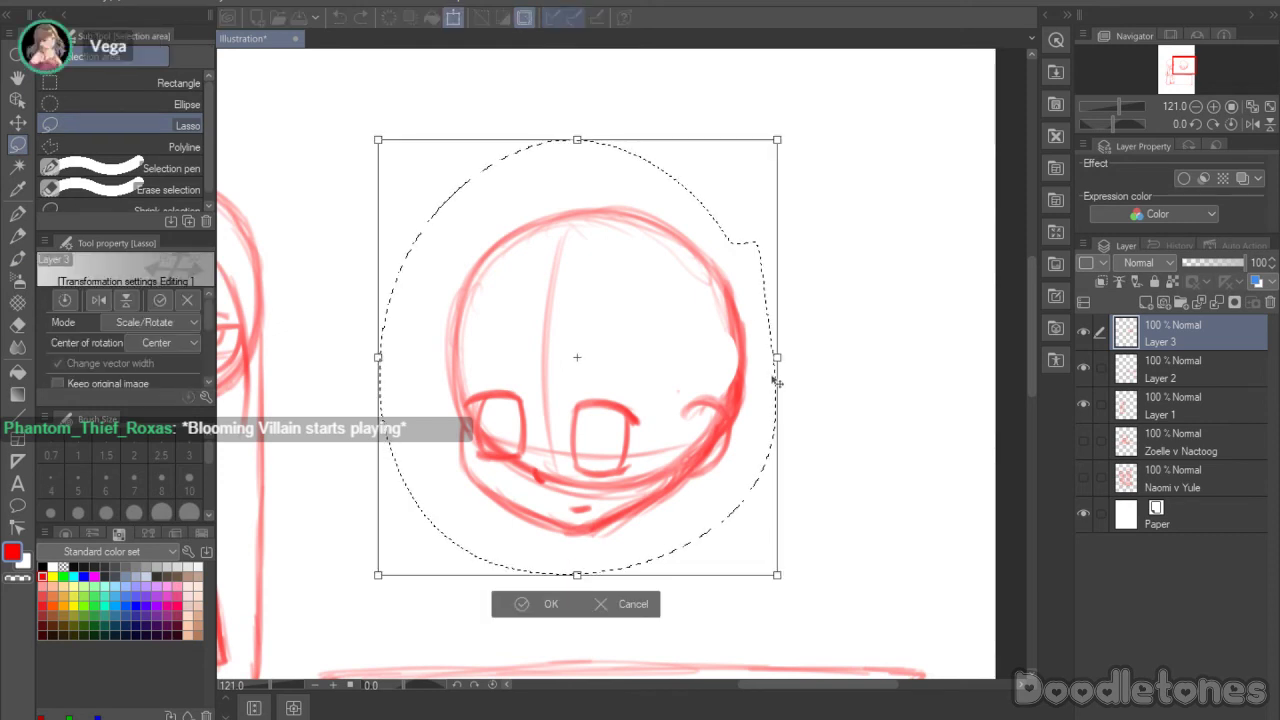
drag(771, 357, 706, 355)
drag(615, 380, 734, 280)
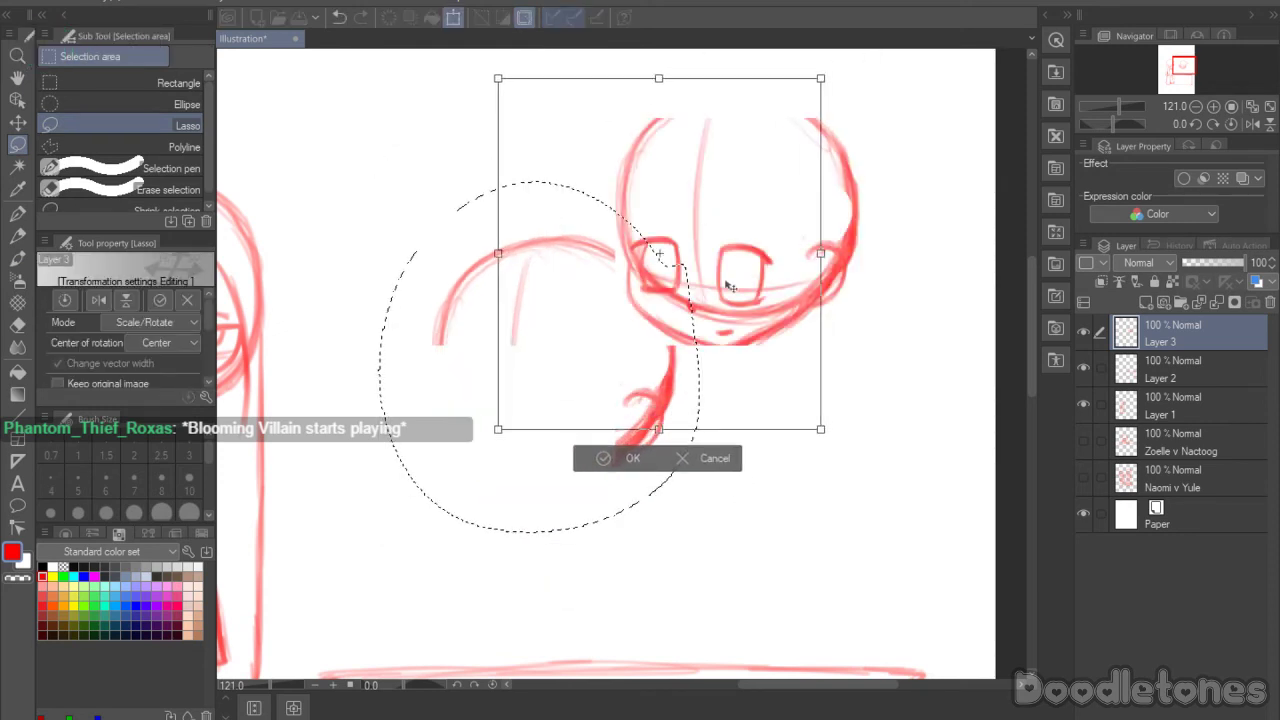
mouse_move(817, 251)
mouse_down()
mouse_move(794, 254)
mouse_move(813, 270)
mouse_up()
key(Return)
key(ctrl+d)
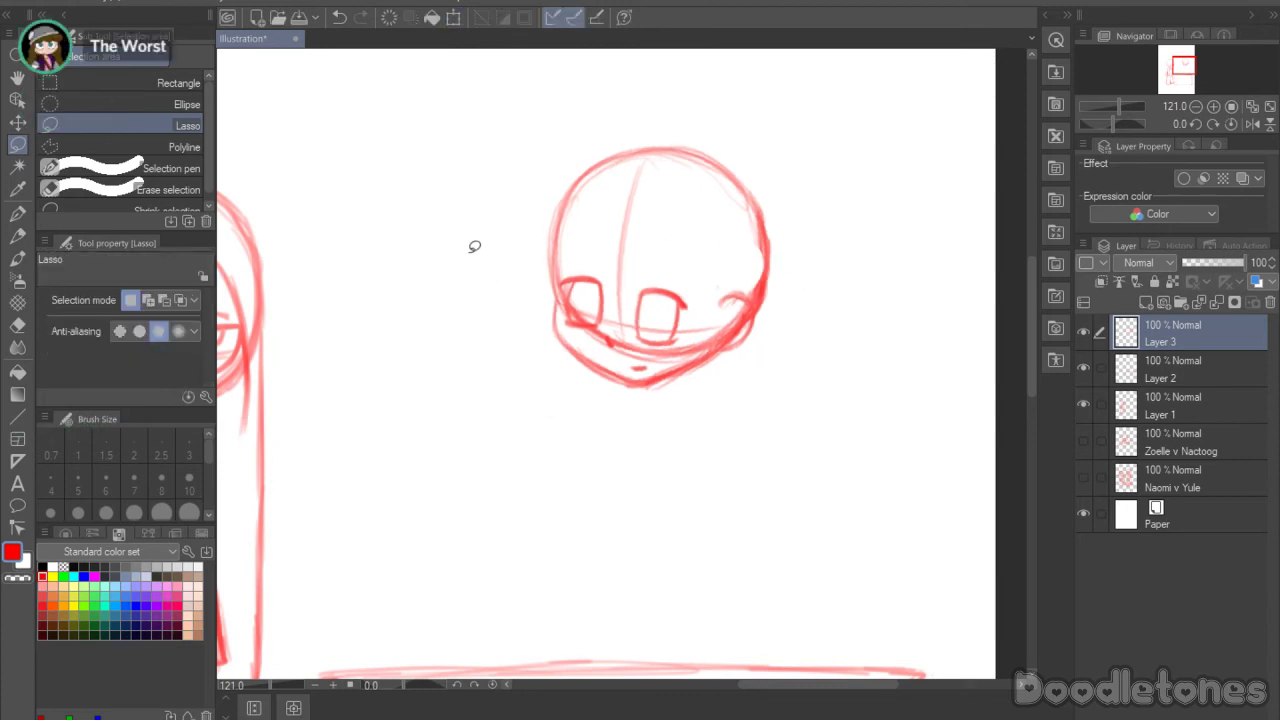
Step: Draw a short, slightly curved shoulder line just below the chin with the Opaque watercolor brush
click(22, 257)
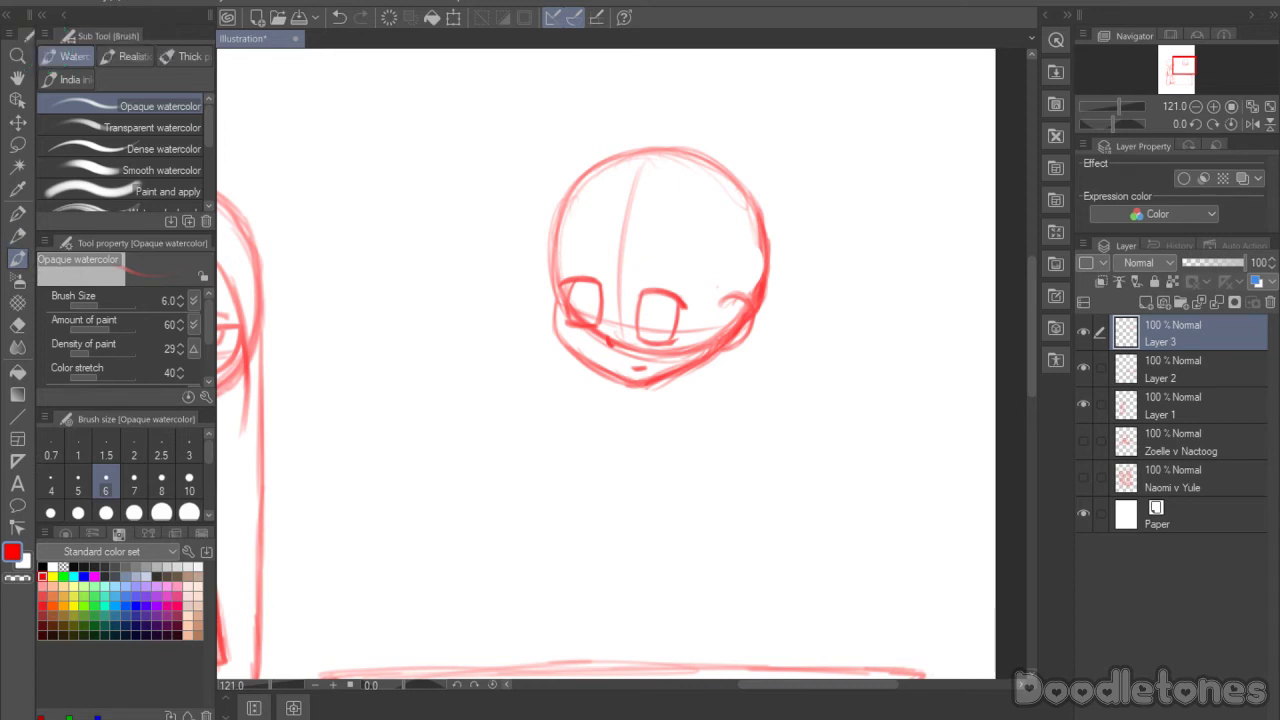
drag(1032, 318, 1032, 332)
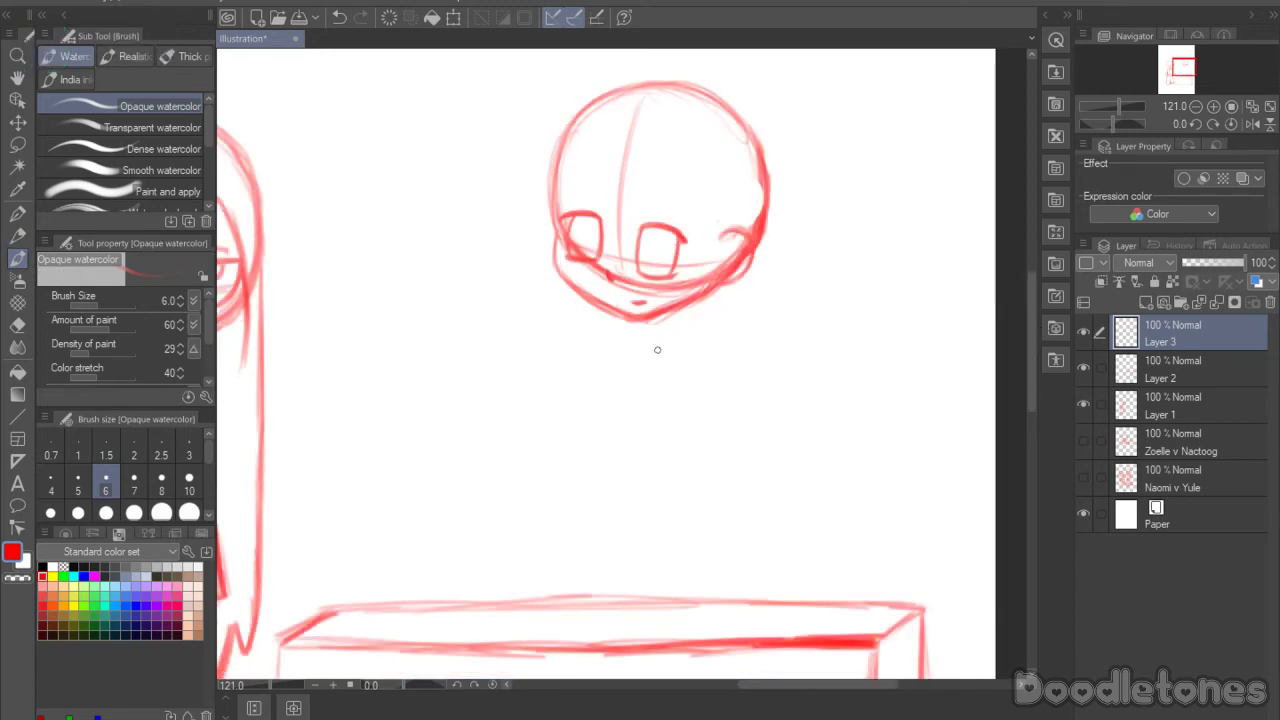
drag(628, 346, 708, 340)
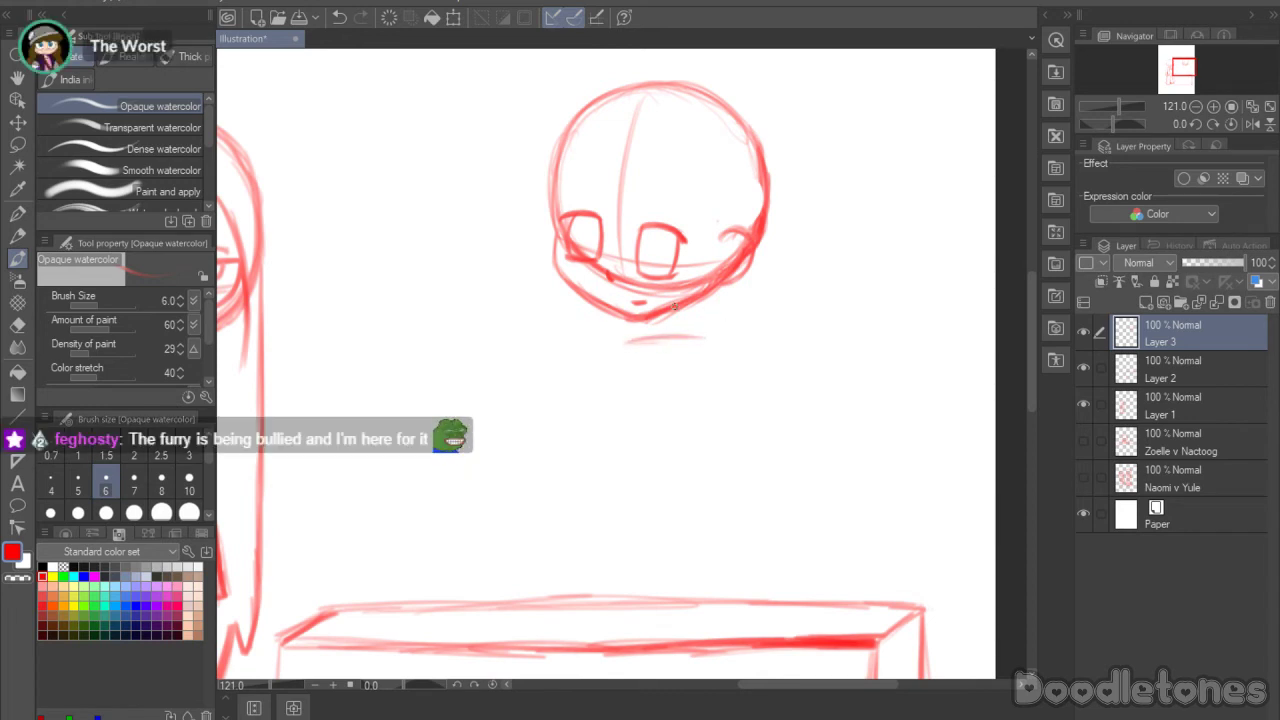
drag(1029, 295, 1026, 274)
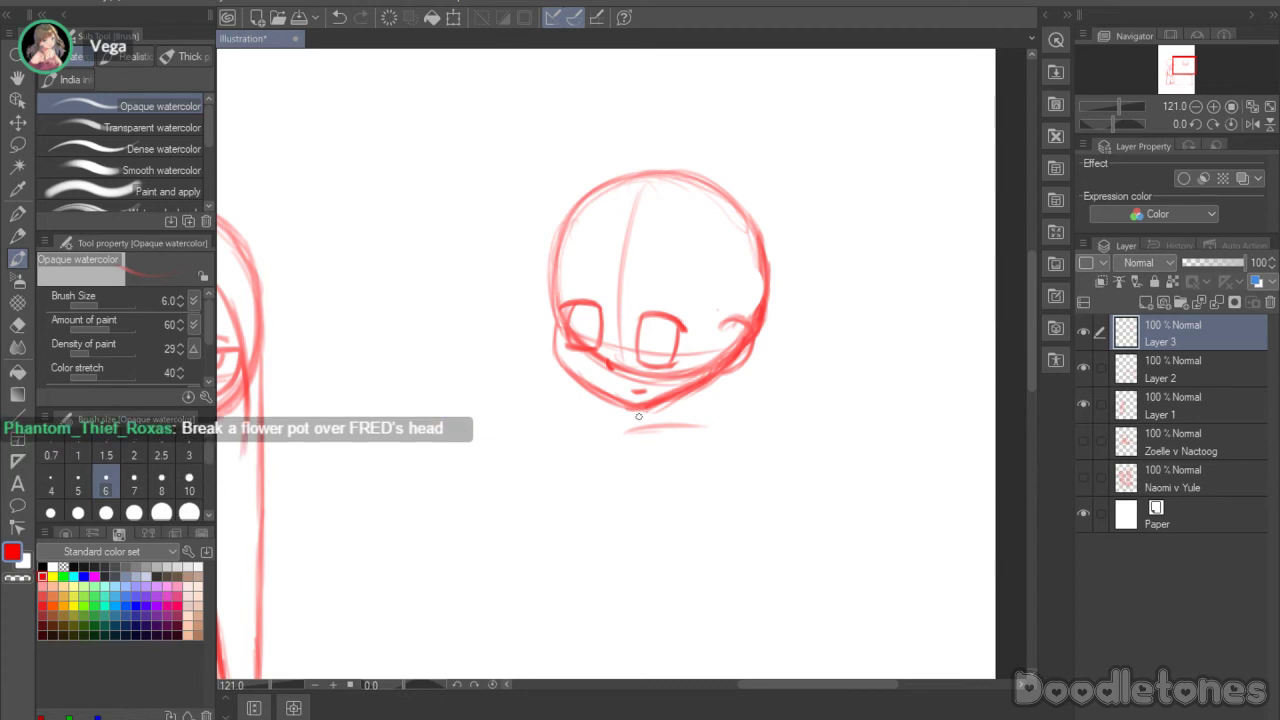
drag(587, 487, 655, 437)
drag(649, 435, 645, 508)
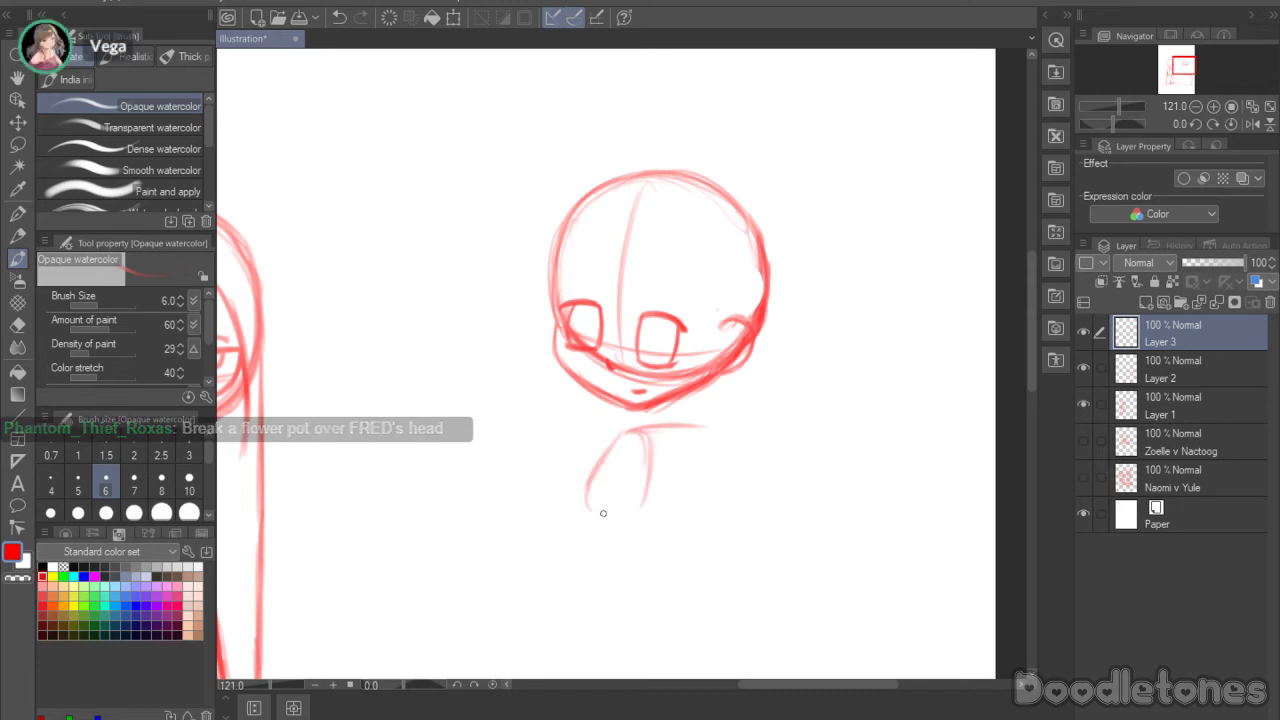
mouse_move(591, 476)
mouse_down()
mouse_move(588, 509)
mouse_move(640, 507)
mouse_up()
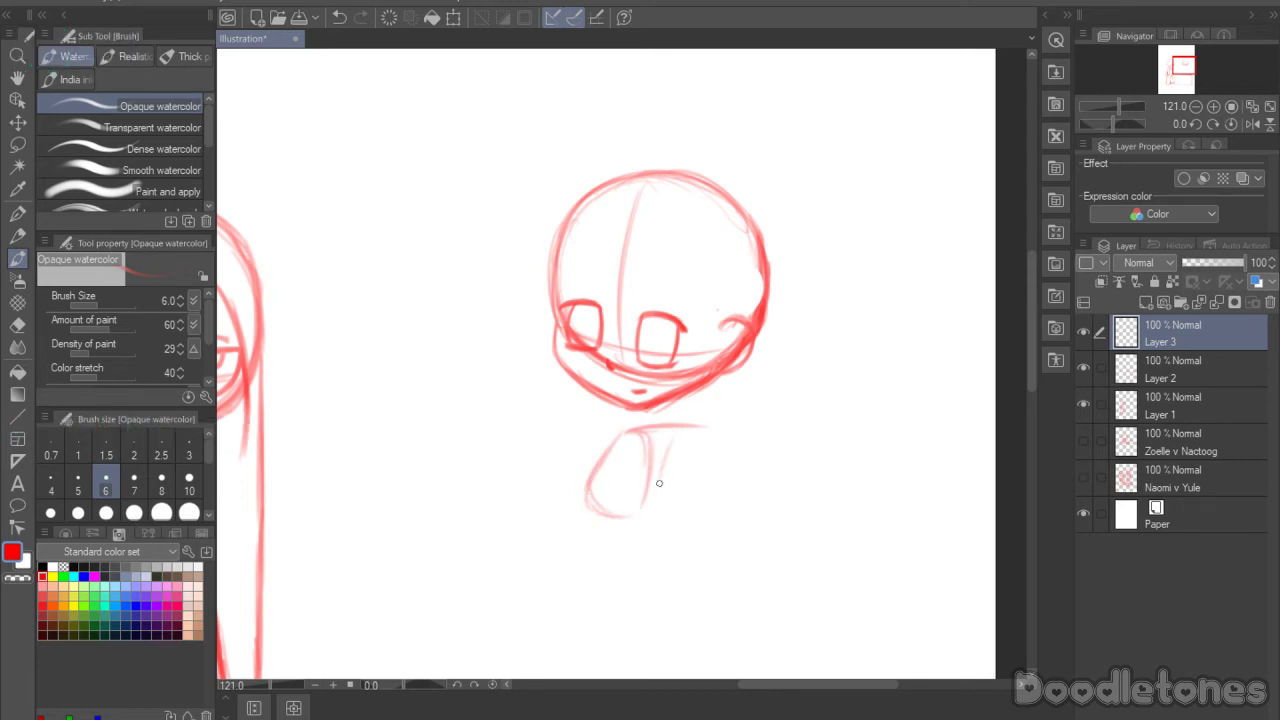
drag(668, 440, 656, 510)
drag(664, 462, 676, 516)
mouse_move(704, 434)
mouse_down()
mouse_move(719, 465)
mouse_move(716, 515)
mouse_up()
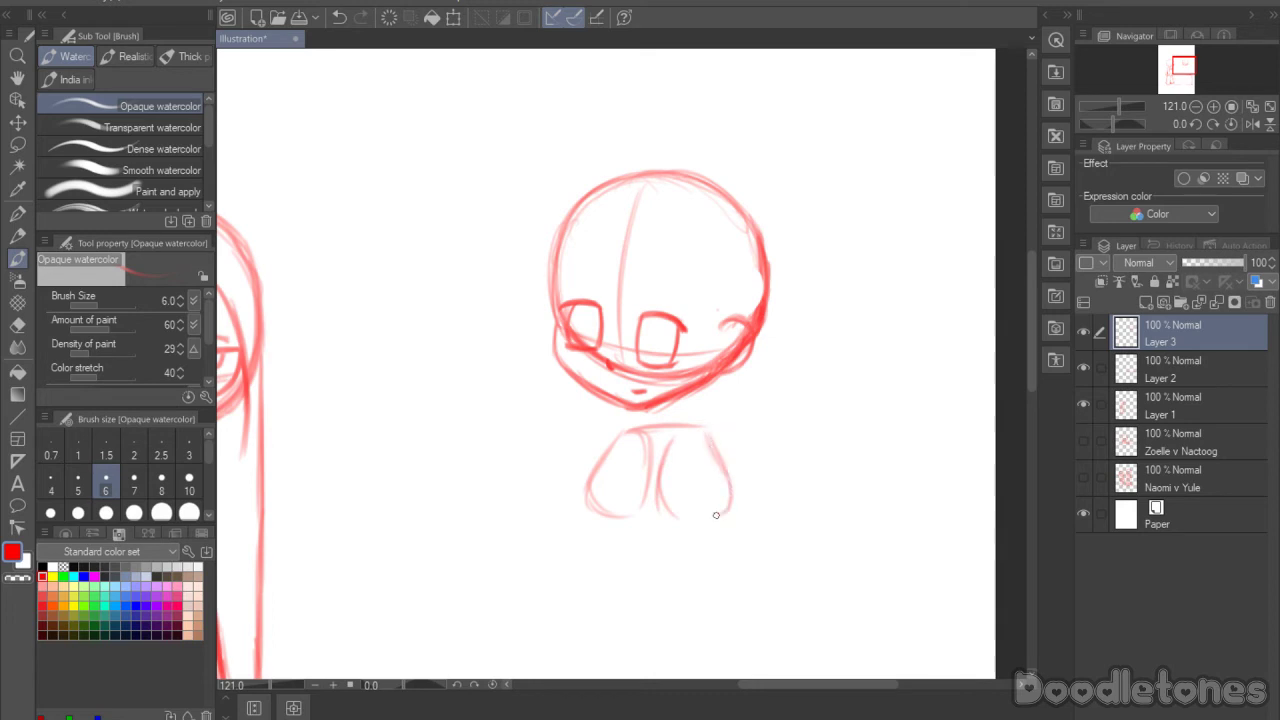
key(ctrl+z)
key(ctrl+z)
key(ctrl+z)
key(ctrl+z)
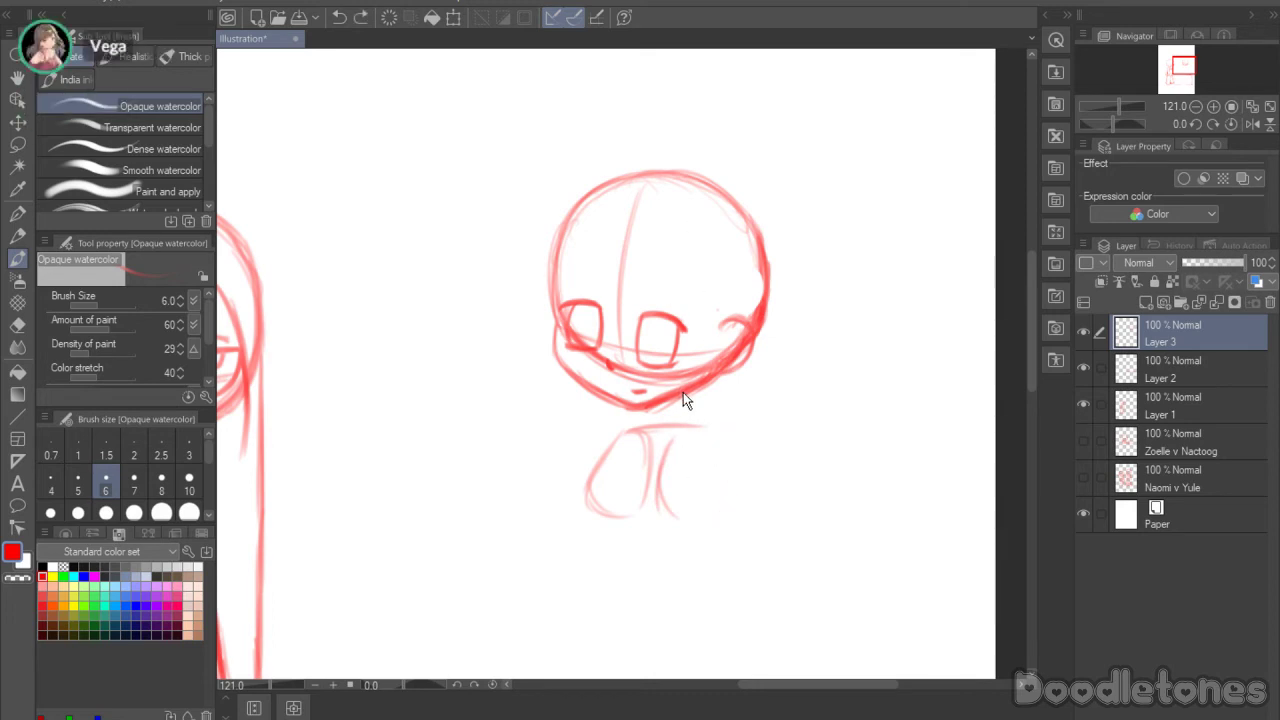
key(ctrl+z)
key(ctrl+z)
key(ctrl+z)
key(ctrl+z)
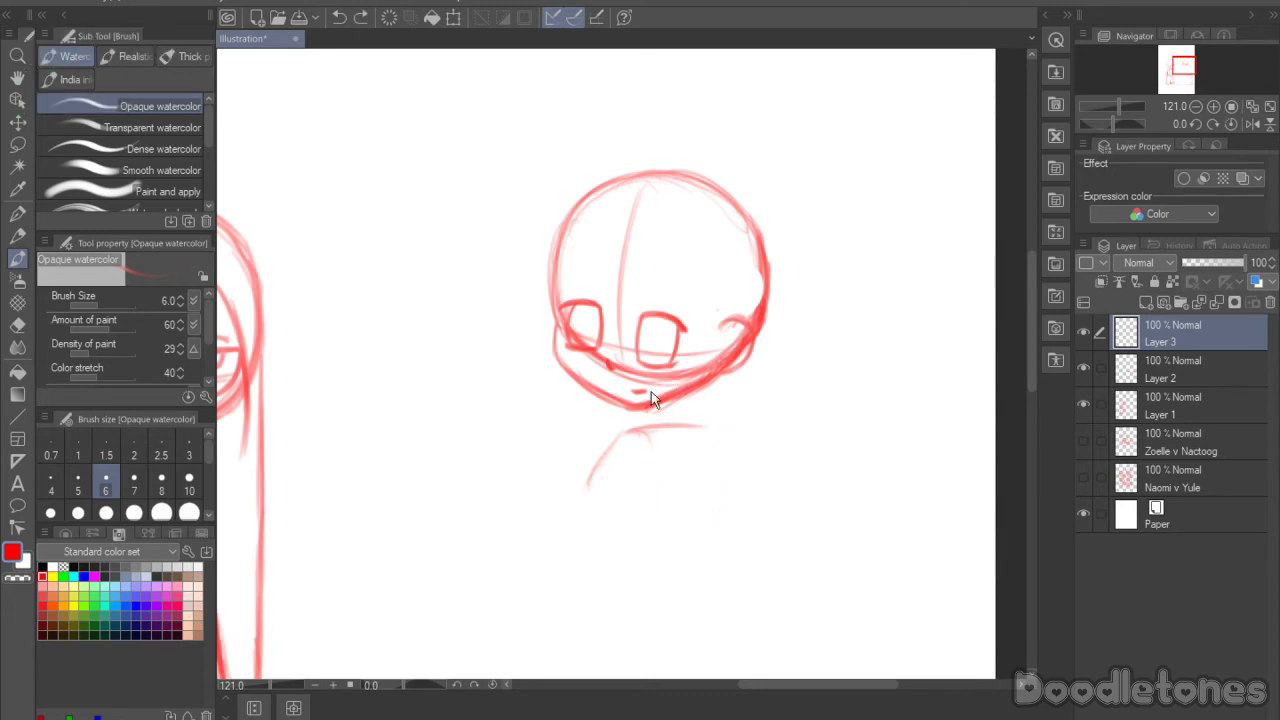
Step: Draw a rounded ribcage hanging from the shoulder line, and reinforce its sides and lower edge
mouse_move(630, 432)
mouse_down()
mouse_move(599, 493)
mouse_move(630, 507)
mouse_up()
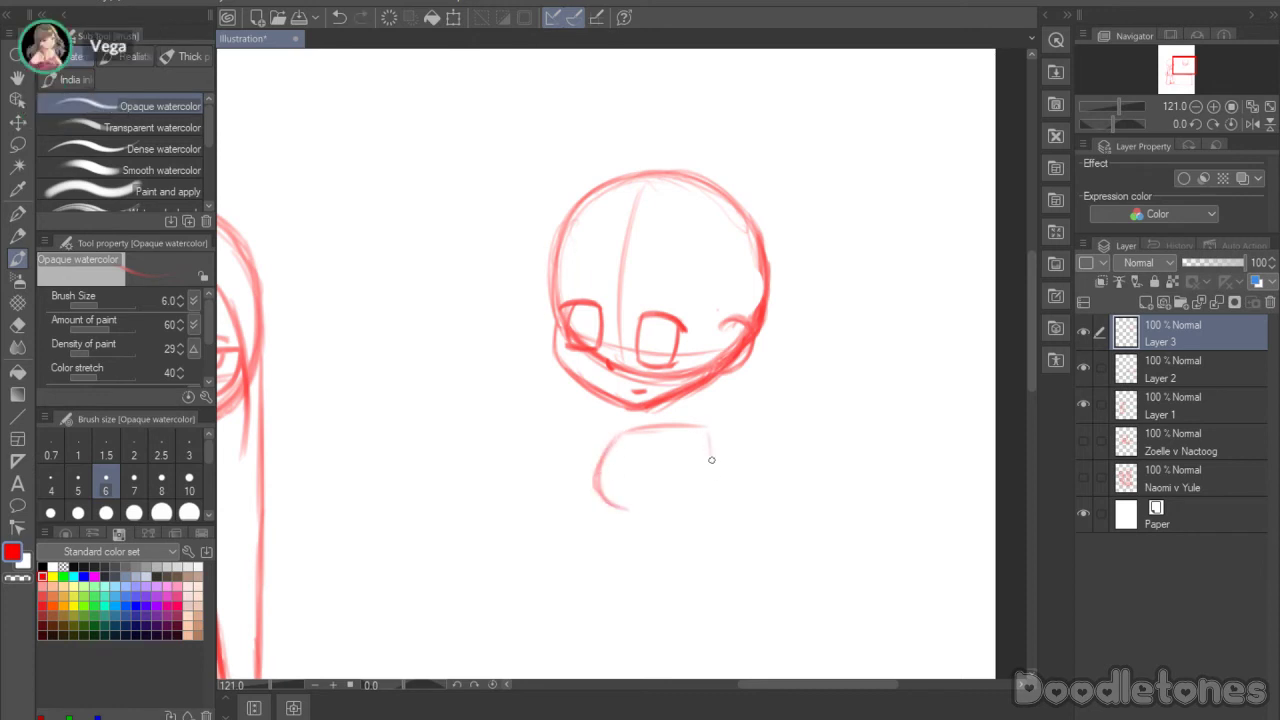
mouse_move(710, 428)
mouse_down()
mouse_move(713, 493)
mouse_move(688, 511)
mouse_move(644, 500)
mouse_move(706, 503)
mouse_move(654, 502)
mouse_move(716, 490)
mouse_up()
mouse_move(629, 435)
mouse_down()
mouse_move(595, 477)
mouse_move(606, 448)
mouse_move(590, 490)
mouse_move(625, 512)
mouse_up()
drag(606, 442, 608, 508)
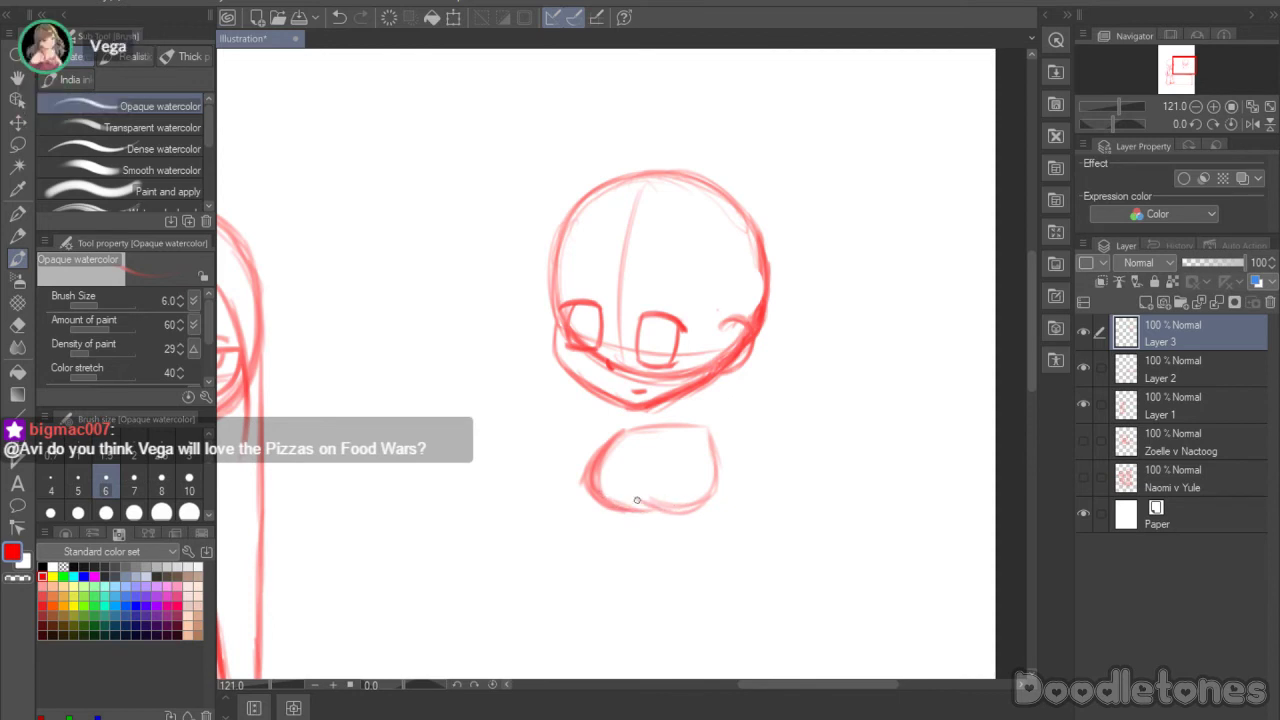
mouse_move(700, 432)
mouse_down()
mouse_move(714, 490)
mouse_move(672, 508)
mouse_move(703, 496)
mouse_up()
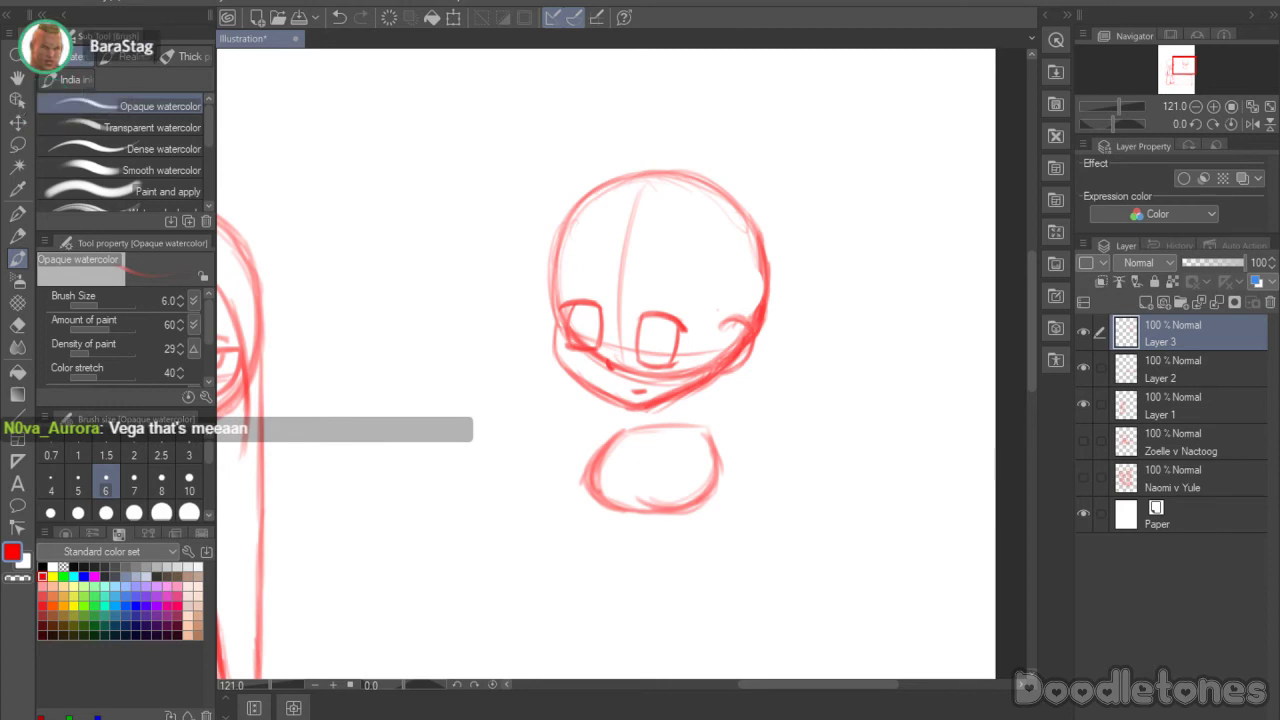
Step: Draw a pelvis block between ribcage and box, with a curved waistband on top and sides tapering to a low point
mouse_move(1030, 292)
mouse_down()
mouse_move(1033, 352)
mouse_move(1033, 332)
mouse_up()
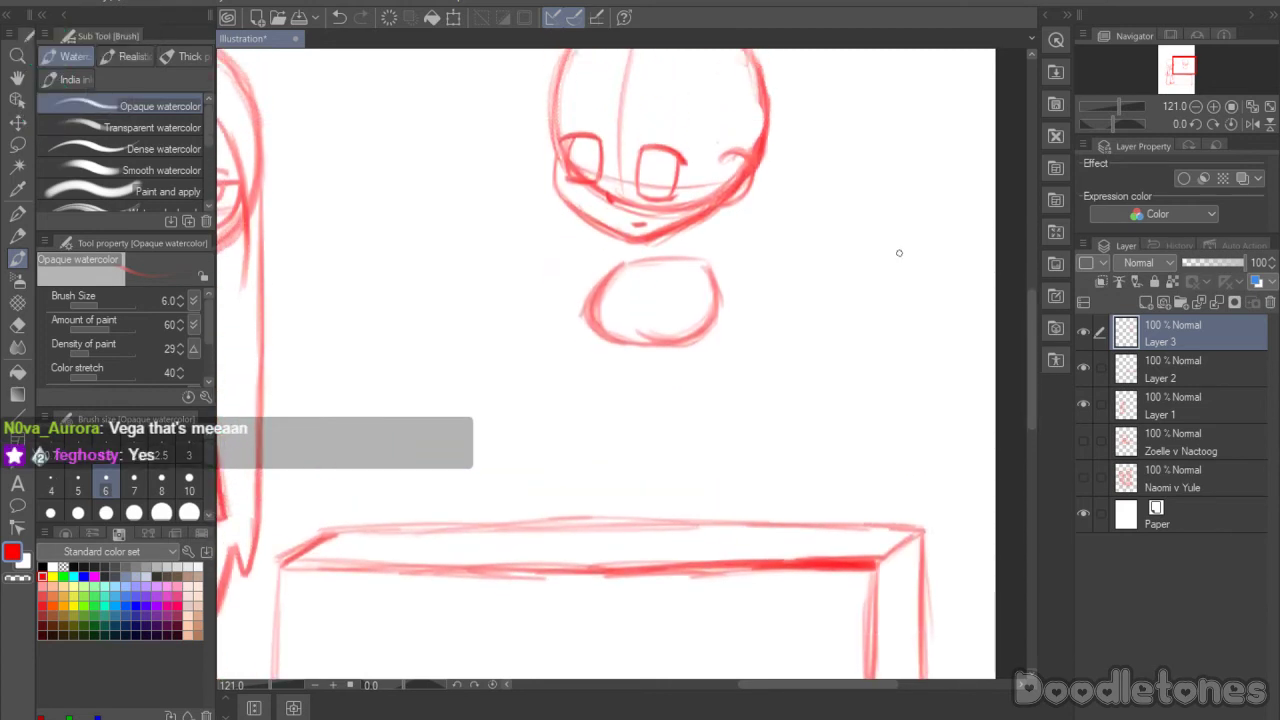
drag(607, 415, 726, 396)
mouse_move(634, 405)
mouse_down()
mouse_move(697, 414)
mouse_move(653, 401)
mouse_move(602, 424)
mouse_move(677, 397)
mouse_up()
mouse_move(610, 414)
mouse_down()
mouse_move(689, 396)
mouse_move(765, 446)
mouse_up()
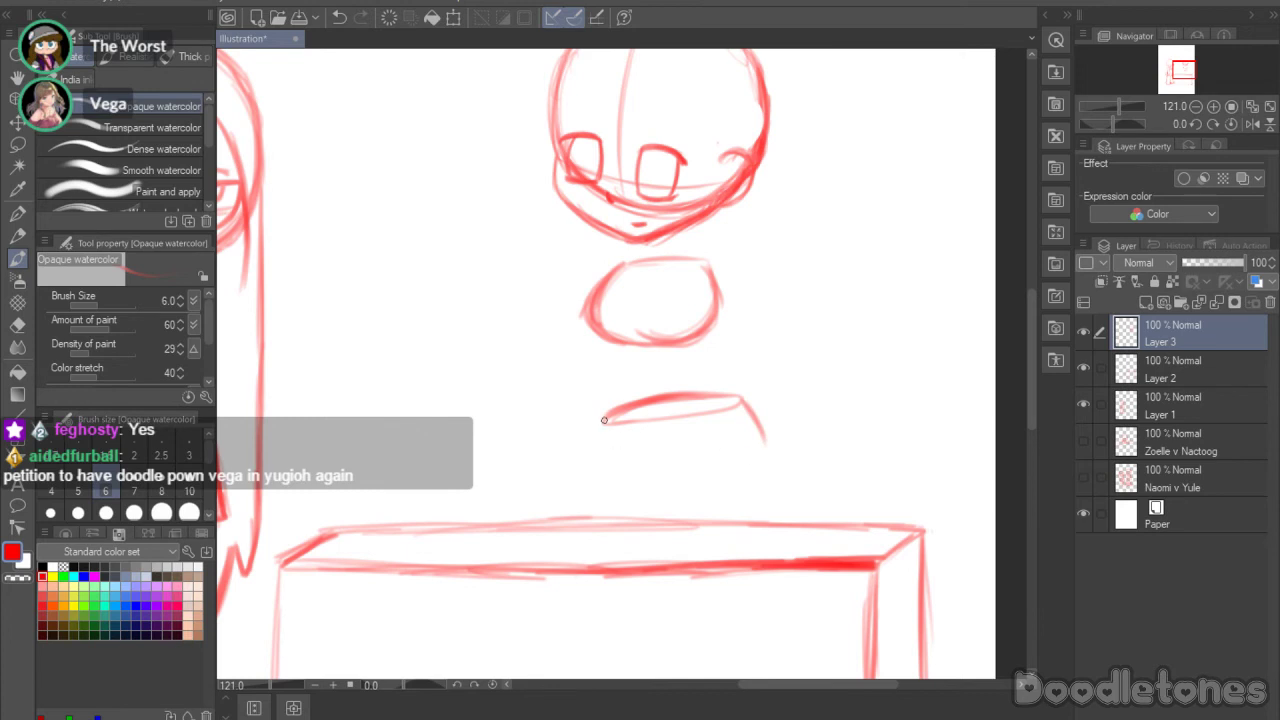
mouse_move(604, 420)
mouse_down()
mouse_move(612, 479)
mouse_move(648, 494)
mouse_move(633, 487)
mouse_move(740, 469)
mouse_move(674, 491)
mouse_move(713, 485)
mouse_move(765, 446)
mouse_up()
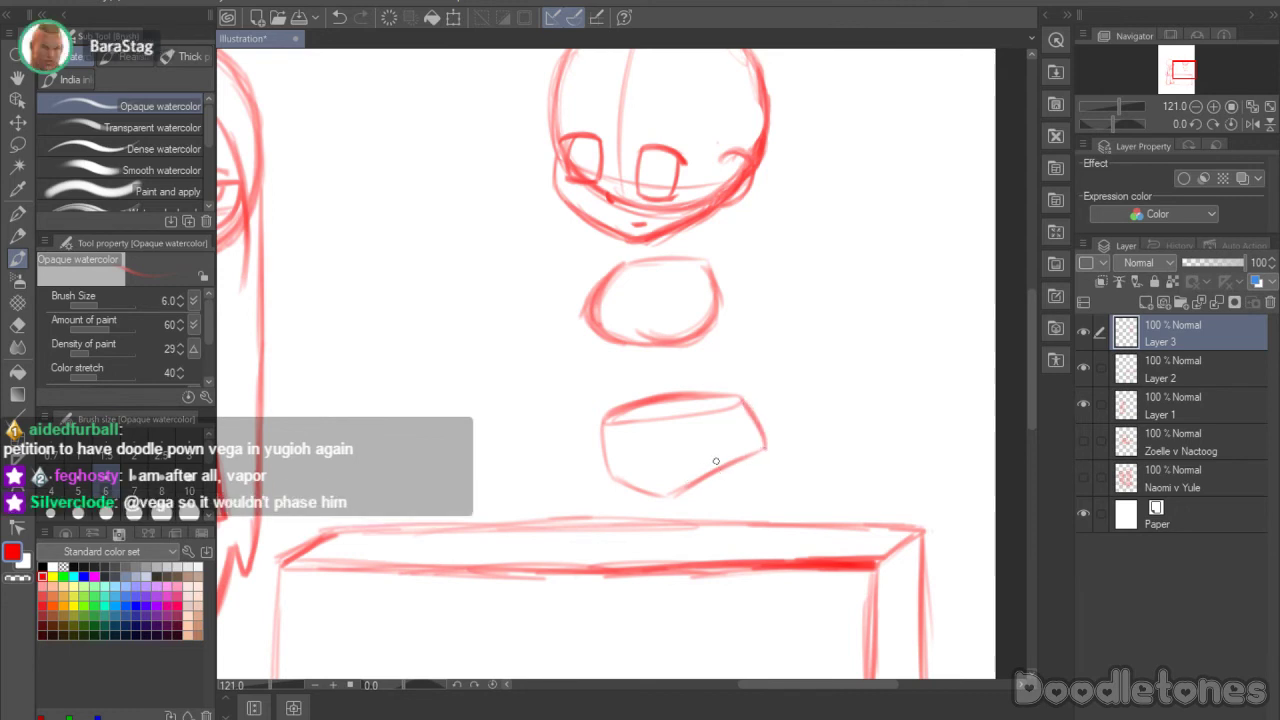
Step: Lasso the pelvis block and move it slightly up, closer to the ribcage
key(m)
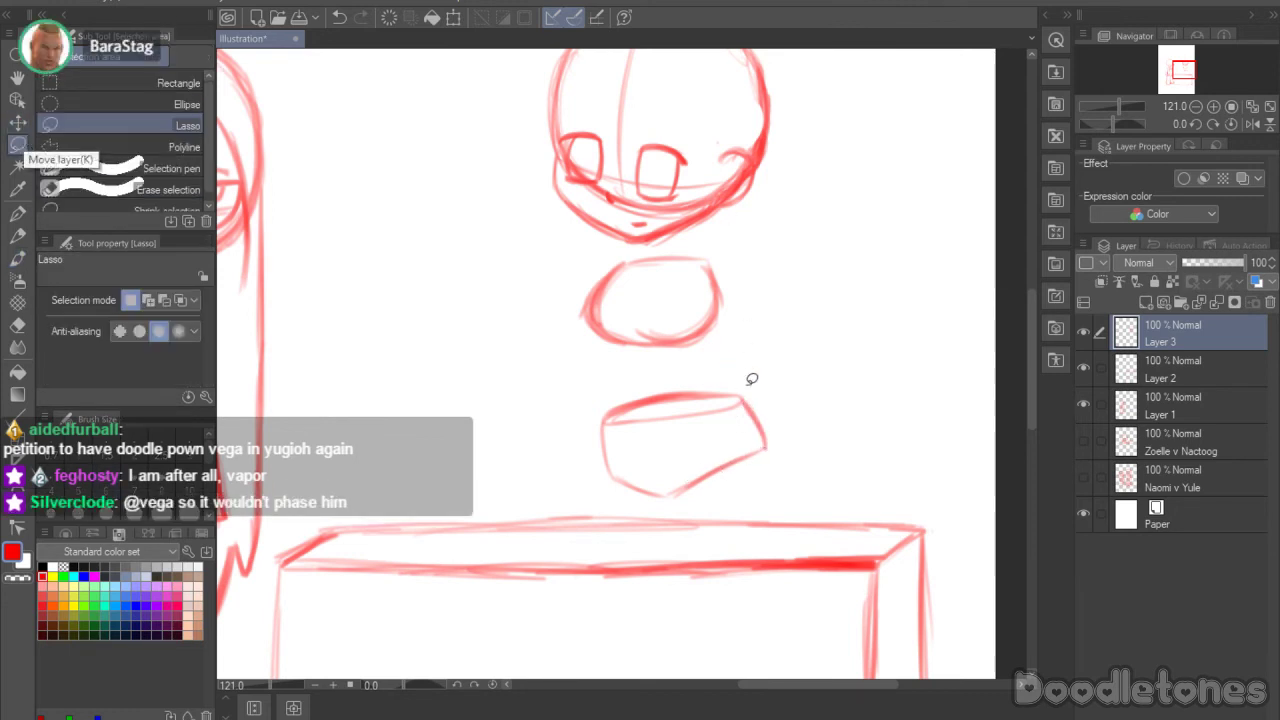
mouse_move(769, 387)
mouse_down()
mouse_move(594, 508)
mouse_move(790, 412)
mouse_up()
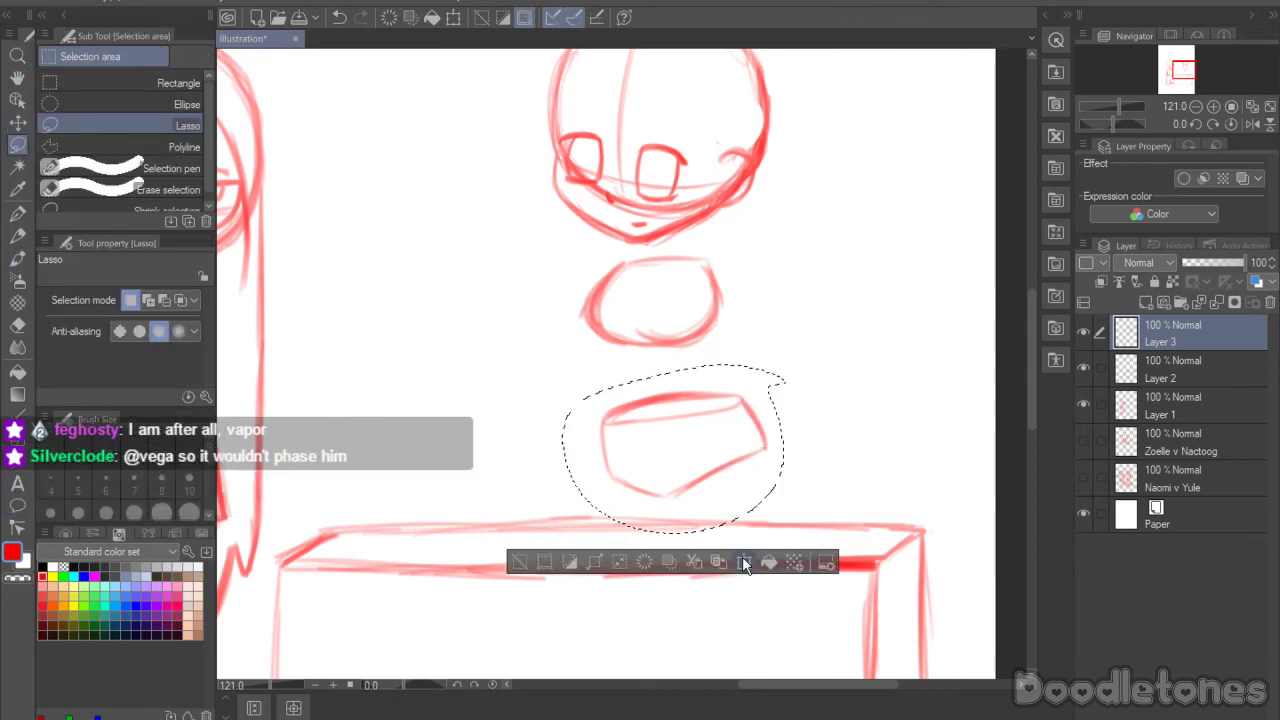
click(745, 562)
click(618, 550)
click(519, 549)
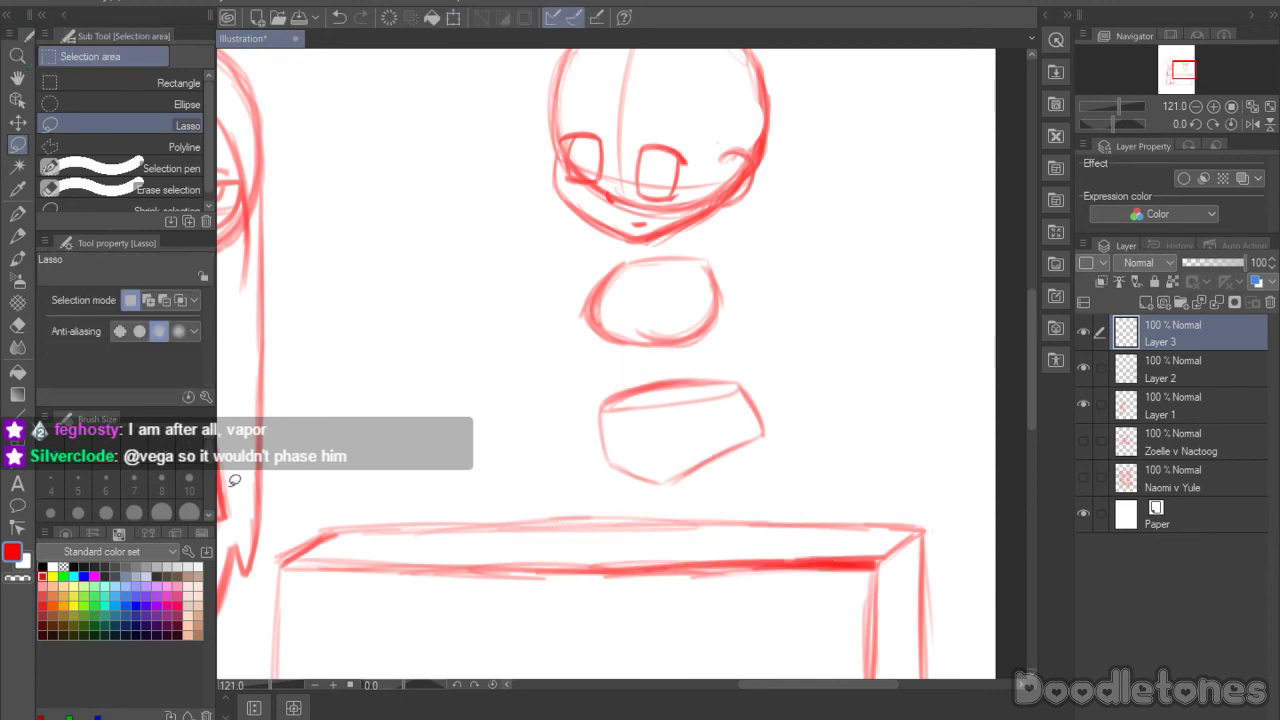
click(17, 258)
mouse_move(712, 322)
mouse_down()
mouse_move(706, 363)
mouse_move(762, 426)
mouse_up()
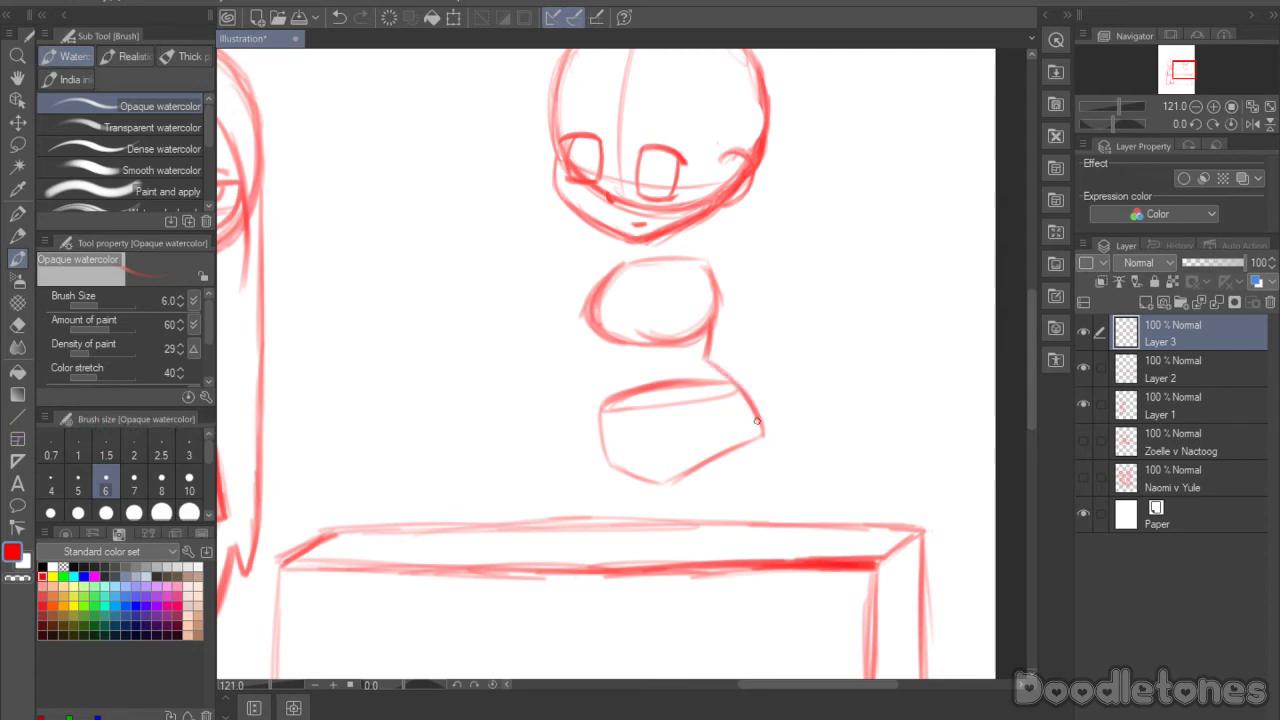
drag(716, 366, 760, 420)
mouse_move(610, 344)
mouse_down()
mouse_move(620, 384)
mouse_move(609, 466)
mouse_up()
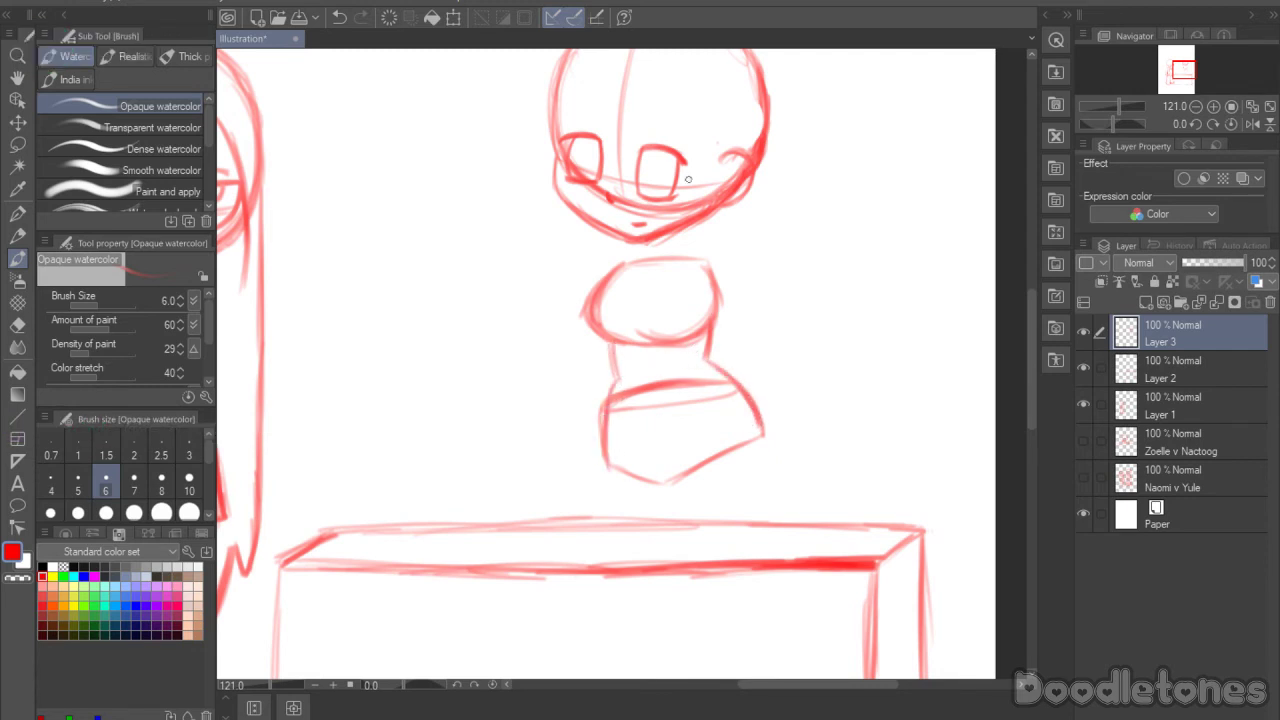
key(ctrl+z)
key(ctrl+z)
key(ctrl+z)
key(ctrl+z)
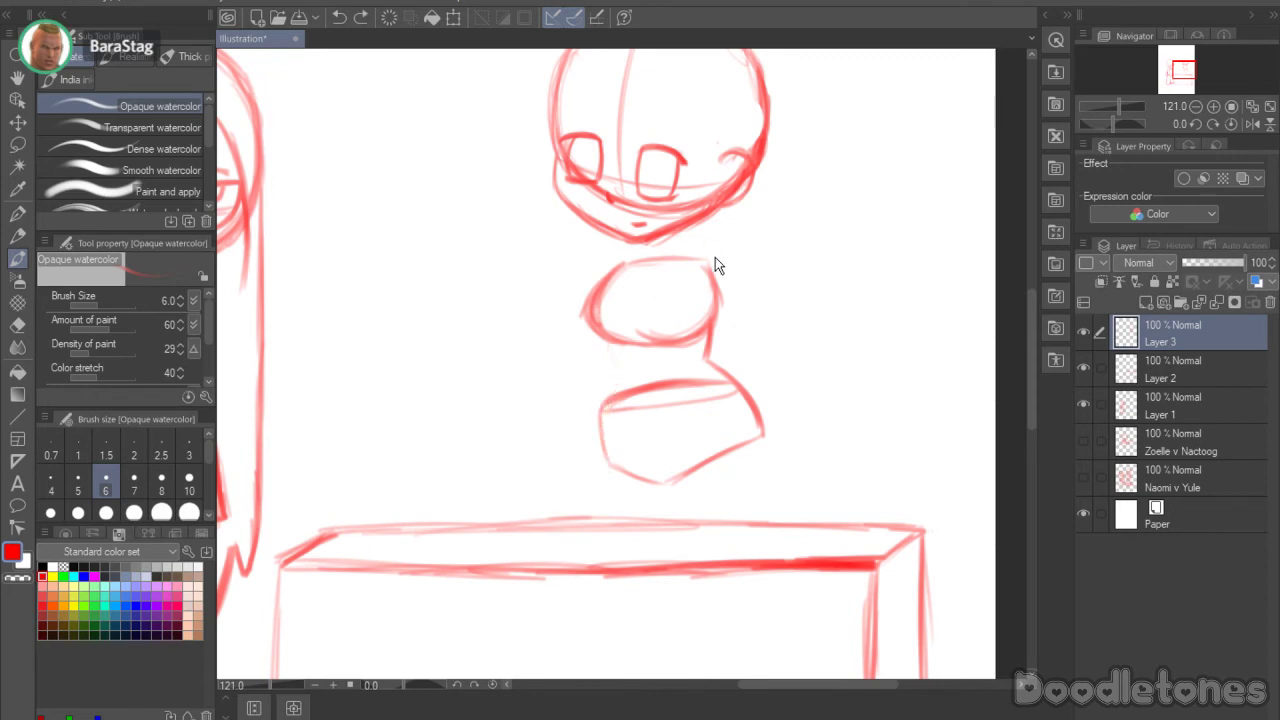
key(ctrl+z)
key(ctrl+z)
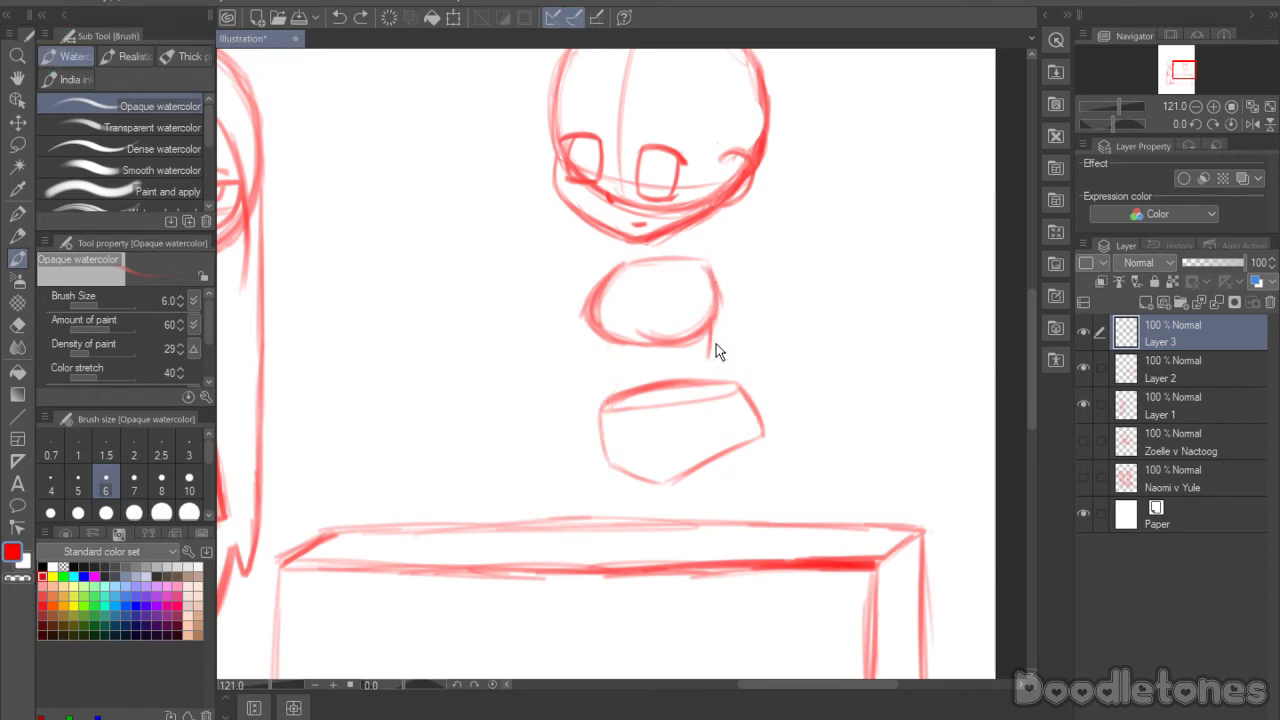
drag(710, 330, 690, 365)
key(ctrl+z)
key(ctrl+z)
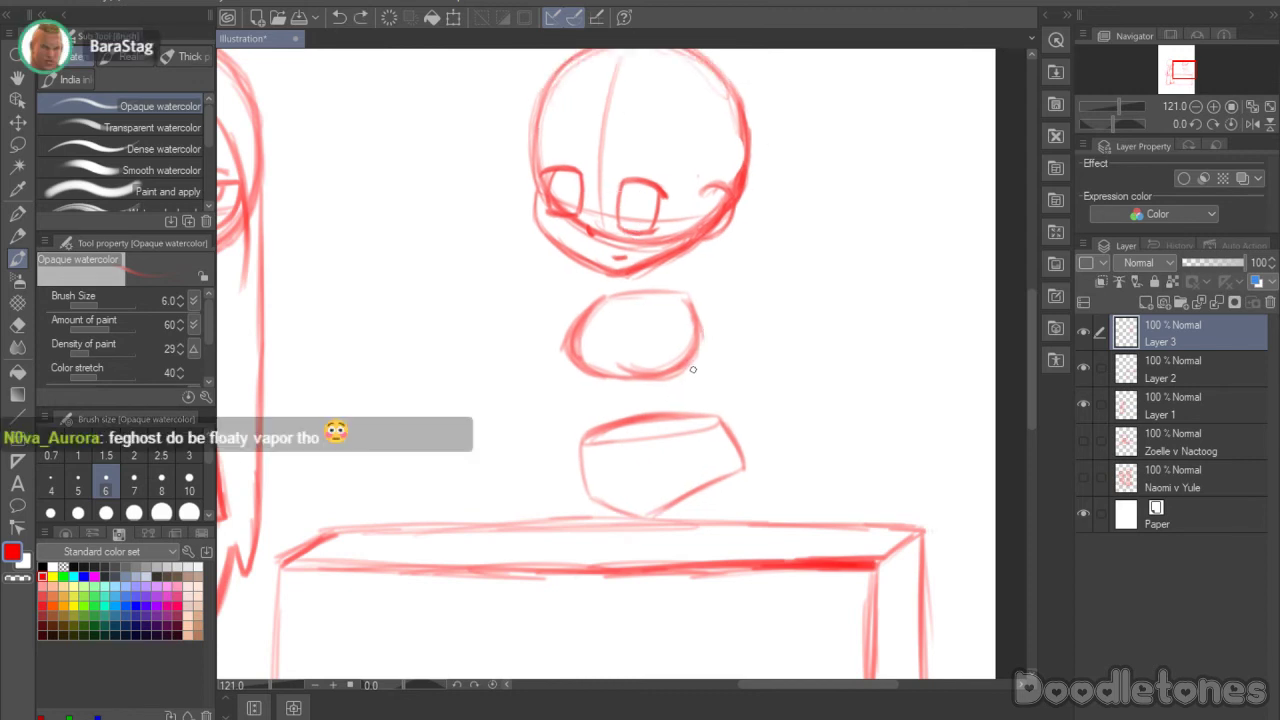
Step: Draw a narrow waist joining the ribcage to the pelvis, and curve both hip lines outward around the pelvis block
mouse_move(683, 366)
mouse_down()
mouse_move(670, 390)
mouse_move(727, 429)
mouse_up()
mouse_move(593, 376)
mouse_down()
mouse_move(609, 411)
mouse_move(583, 447)
mouse_move(589, 492)
mouse_up()
drag(603, 404, 590, 498)
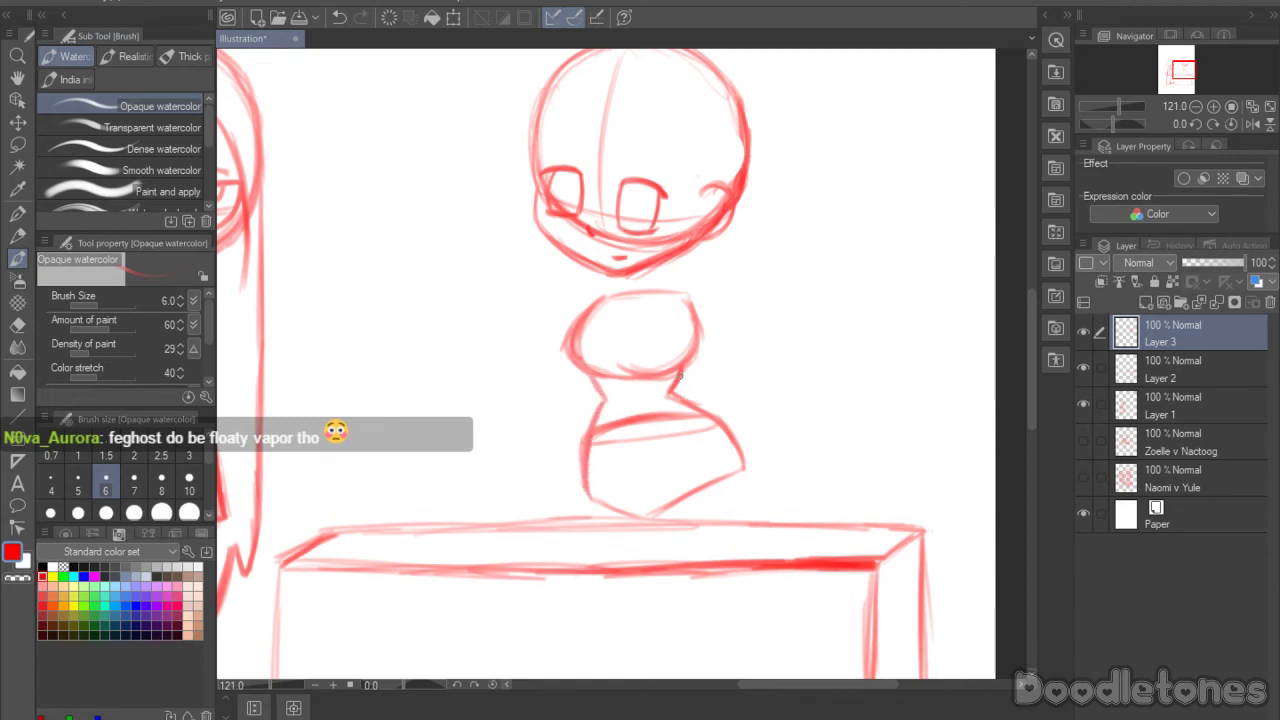
mouse_move(661, 401)
mouse_down()
mouse_move(697, 413)
mouse_move(740, 466)
mouse_up()
Step: Reinforce the ribcage's lower edge and sides, and select the Hard eraser for tidying the linework
drag(596, 377, 652, 381)
mouse_move(570, 366)
mouse_down()
mouse_move(606, 381)
mouse_move(606, 295)
mouse_move(614, 381)
mouse_up()
mouse_move(688, 302)
mouse_down()
mouse_move(687, 369)
mouse_move(649, 382)
mouse_move(597, 374)
mouse_move(682, 369)
mouse_up()
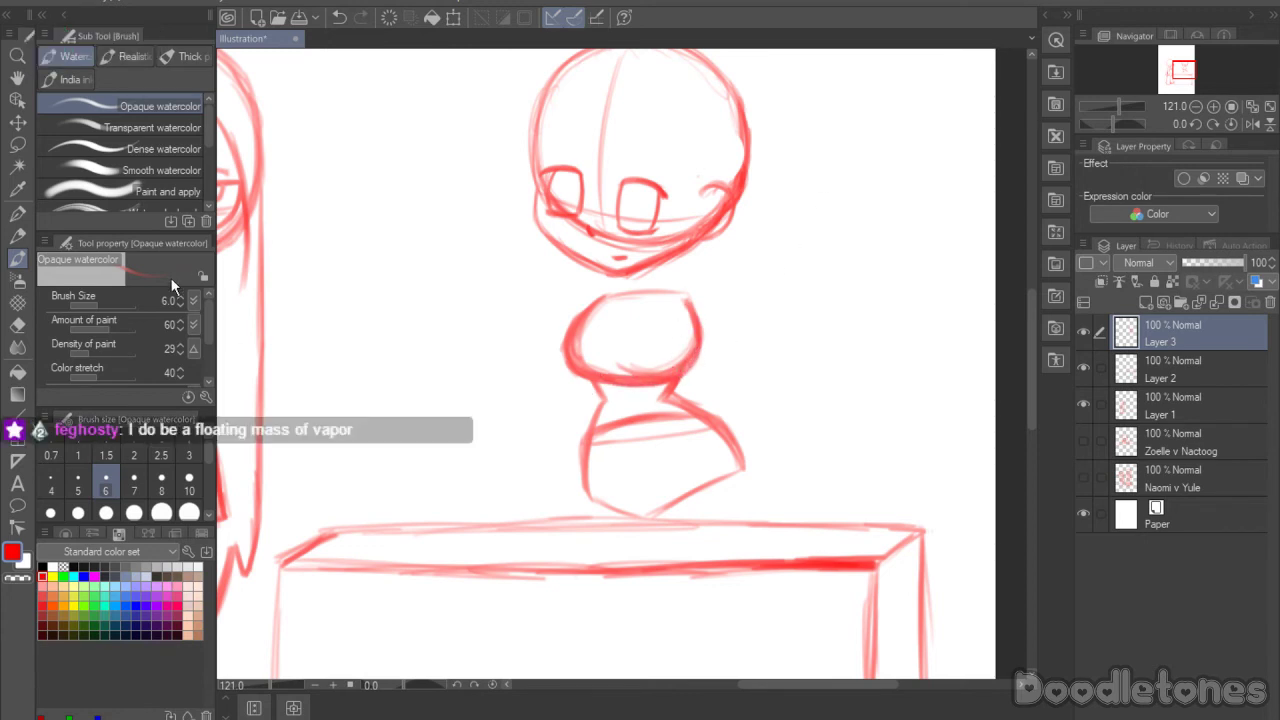
click(17, 324)
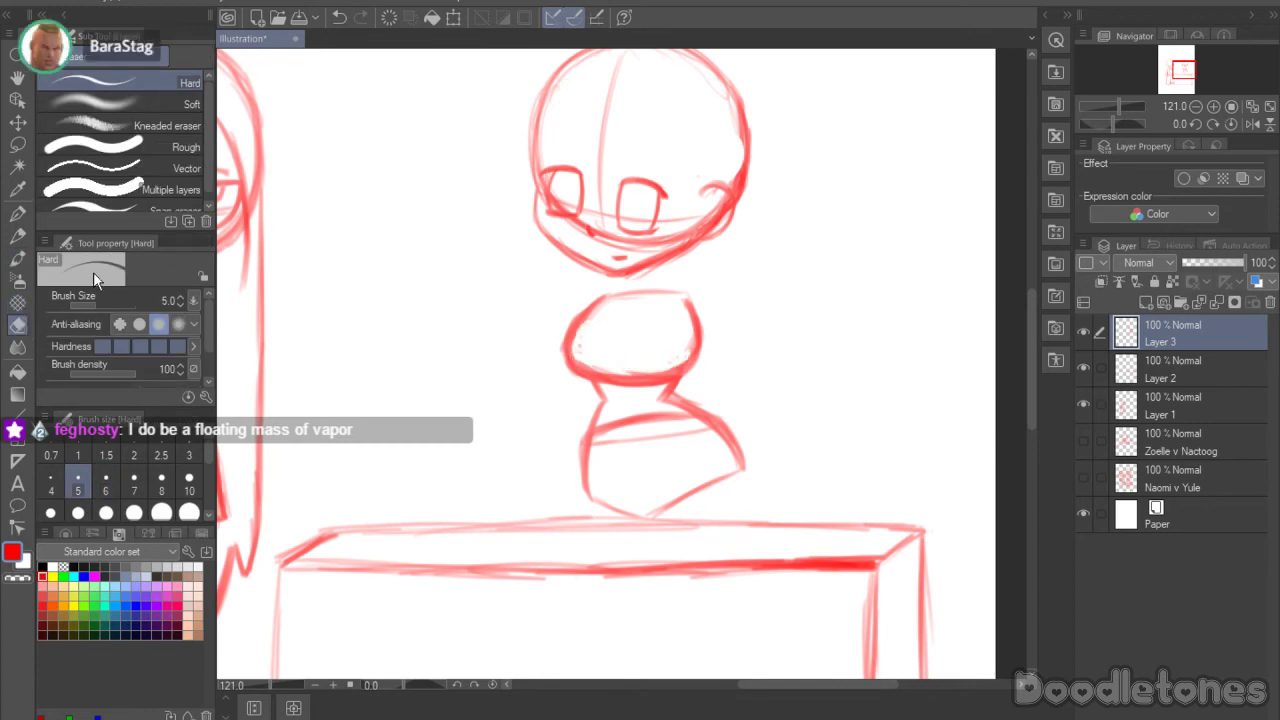
Step: Lasso the character's head, ribcage and pelvis together, move them slightly up from the box, and deselect
click(20, 145)
drag(1030, 418, 1030, 398)
mouse_move(781, 362)
mouse_down()
mouse_move(796, 455)
mouse_move(443, 373)
mouse_move(826, 293)
mouse_move(814, 322)
mouse_up()
click(692, 670)
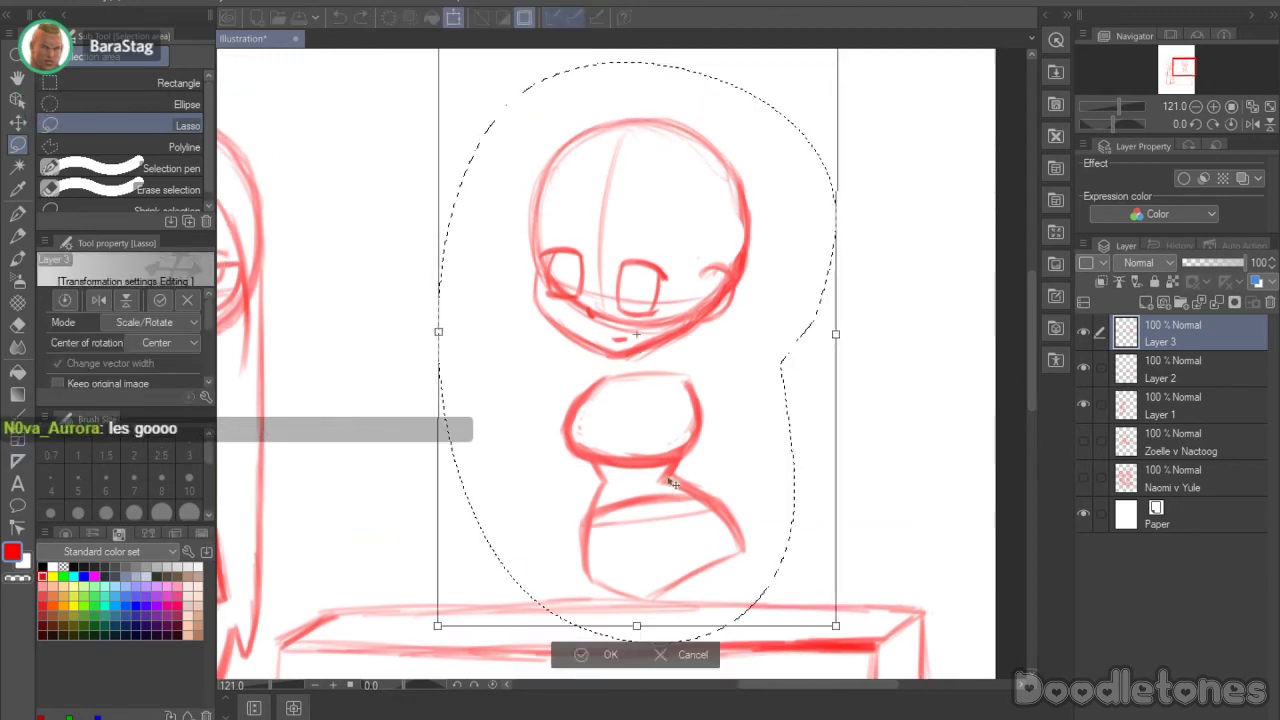
drag(674, 484, 674, 454)
key(Return)
key(ctrl+d)
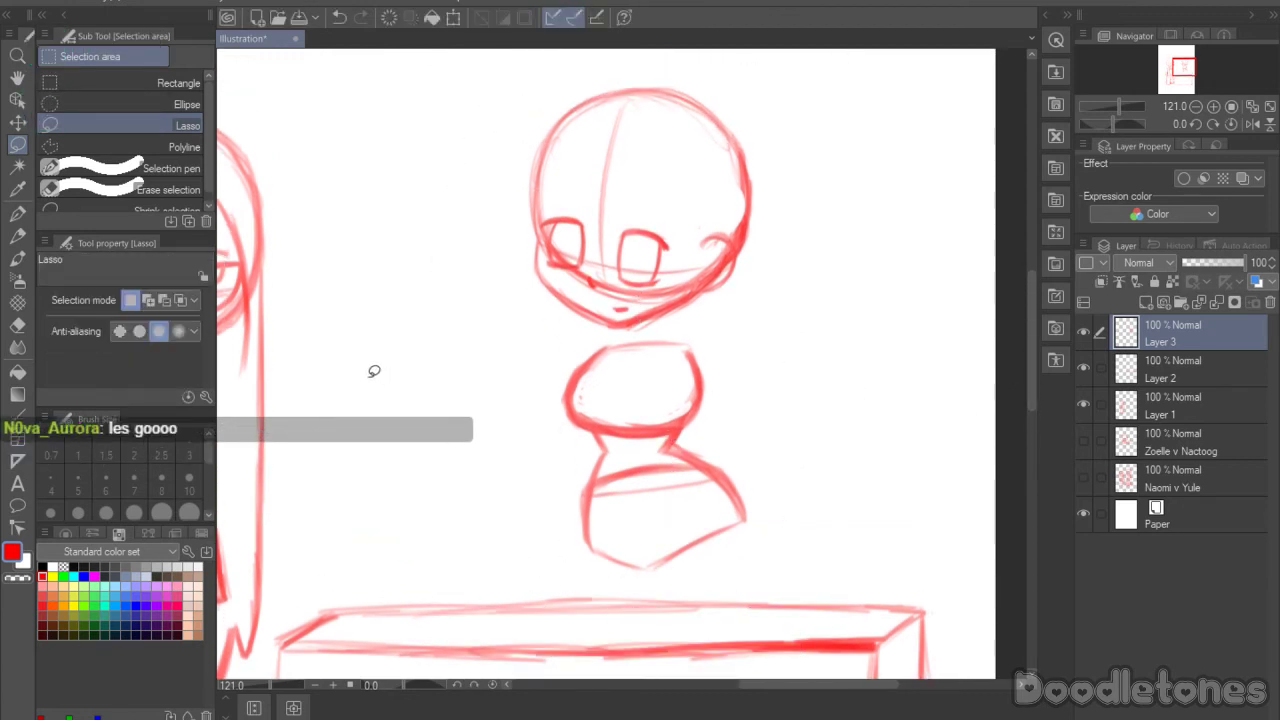
Step: Draw the right-hand thigh as a long rounded shape from the hip down over the box's top edge with Opaque watercolor
click(17, 262)
drag(1029, 321, 1028, 356)
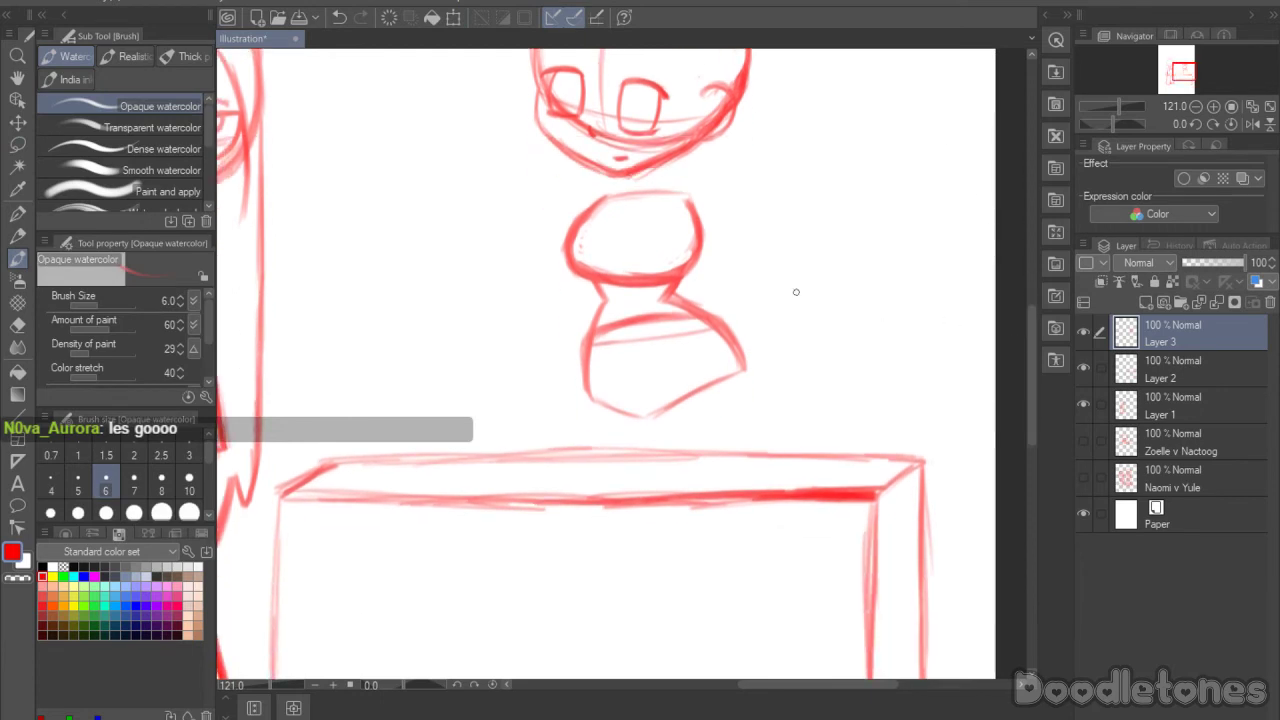
mouse_move(740, 366)
mouse_down()
mouse_move(743, 517)
mouse_move(754, 490)
mouse_up()
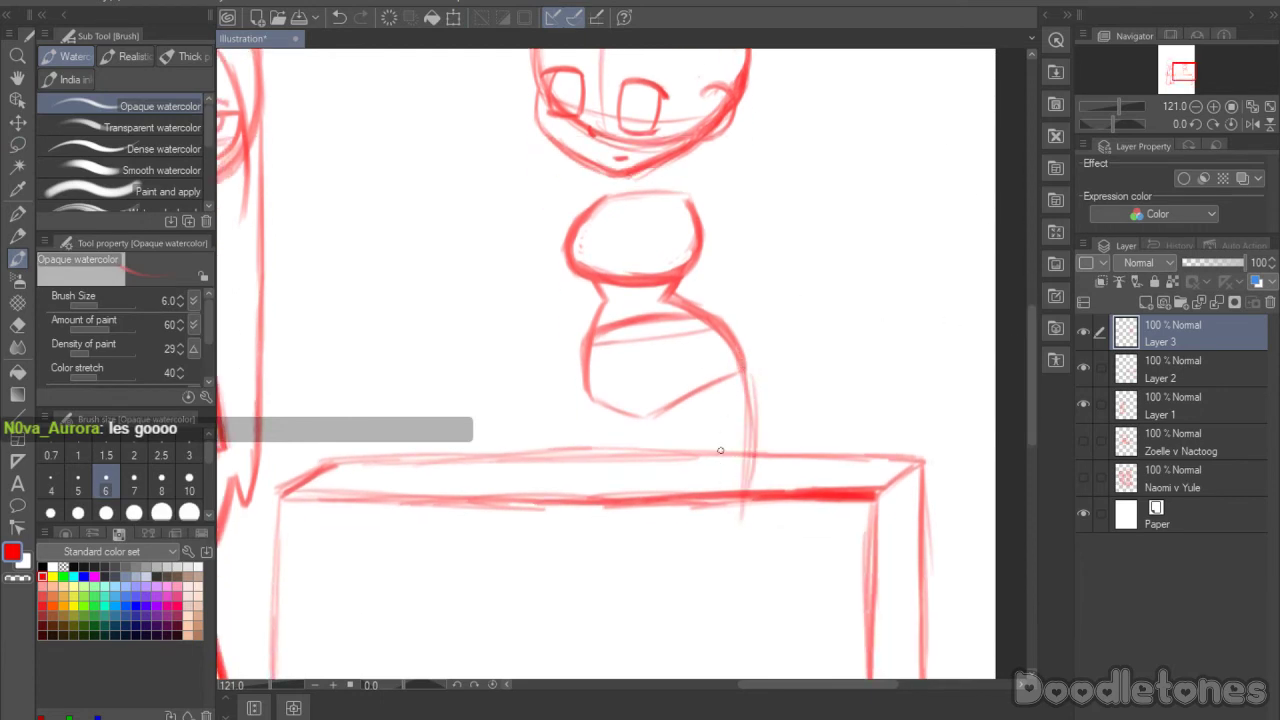
drag(652, 388, 668, 545)
drag(646, 430, 690, 556)
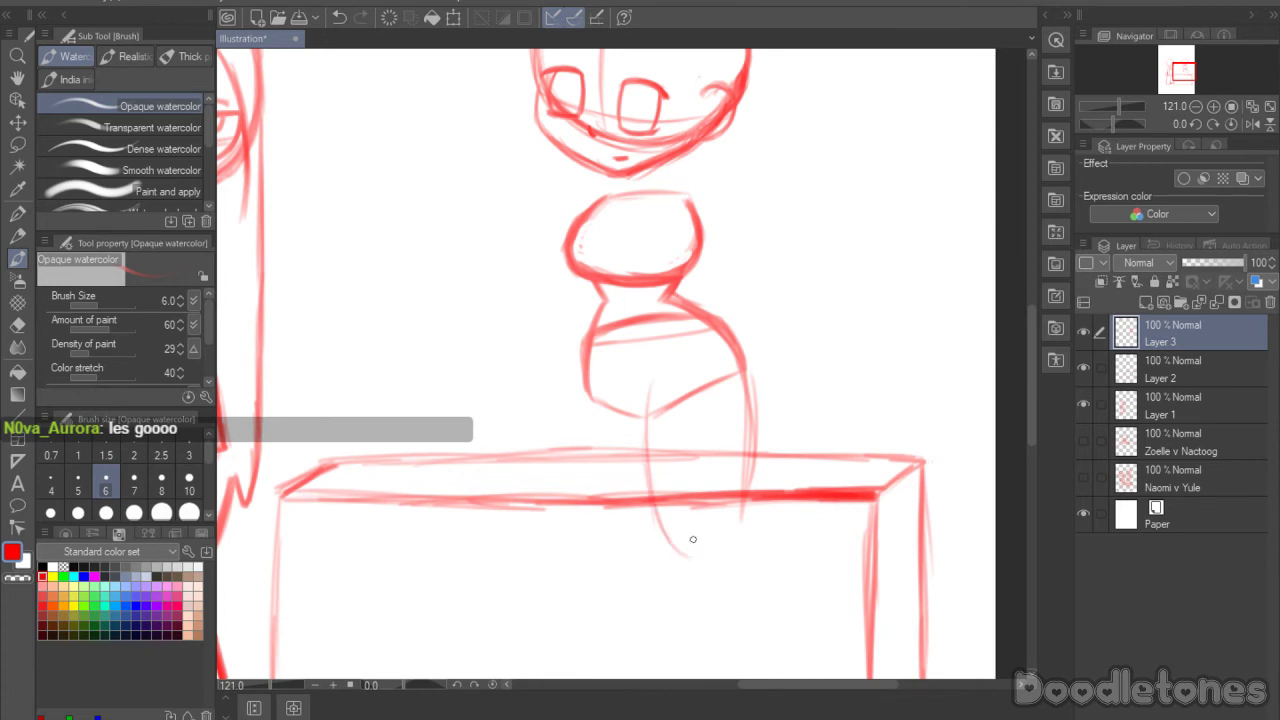
mouse_move(748, 432)
mouse_down()
mouse_move(727, 541)
mouse_move(642, 424)
mouse_up()
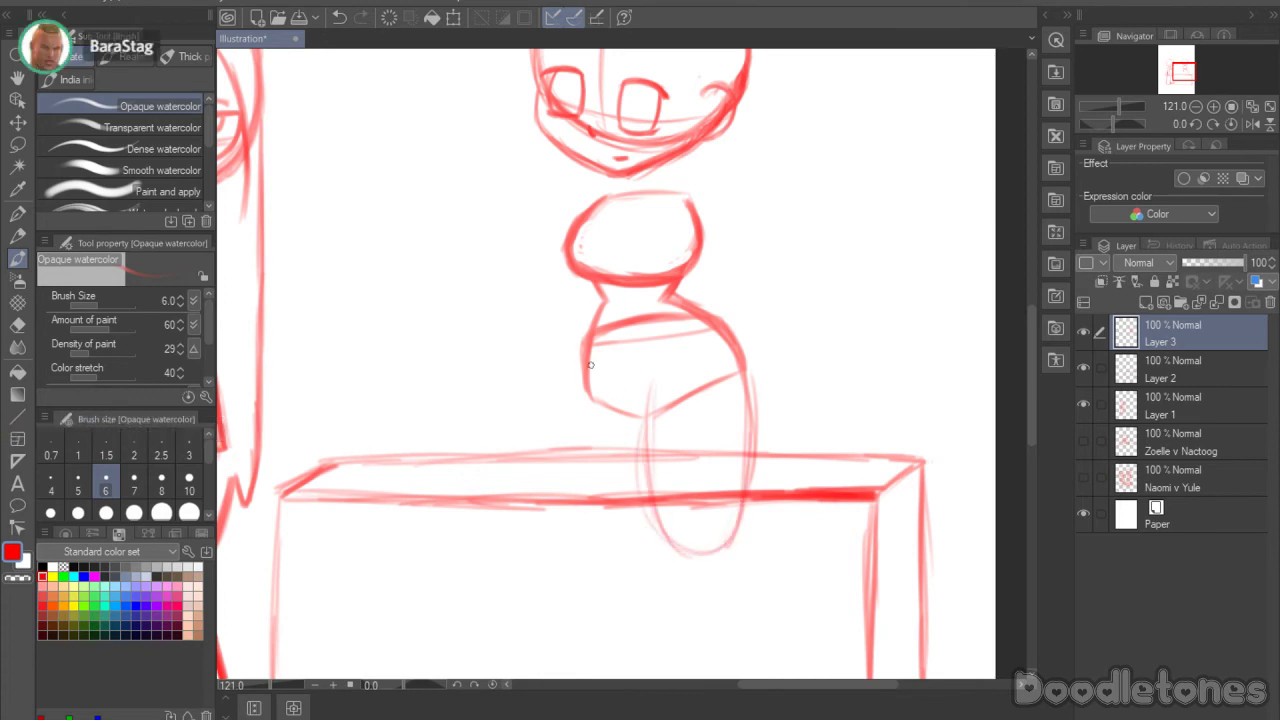
Step: Draw a matching rounded left-hand thigh beside the first, and reinforce the inner line and outer hip of the right-hand thigh
drag(586, 380, 552, 528)
mouse_move(576, 414)
mouse_down()
mouse_move(555, 542)
mouse_move(634, 518)
mouse_up()
mouse_move(605, 562)
mouse_down()
mouse_move(628, 518)
mouse_move(554, 506)
mouse_move(580, 396)
mouse_move(562, 542)
mouse_move(636, 515)
mouse_up()
drag(646, 389, 678, 550)
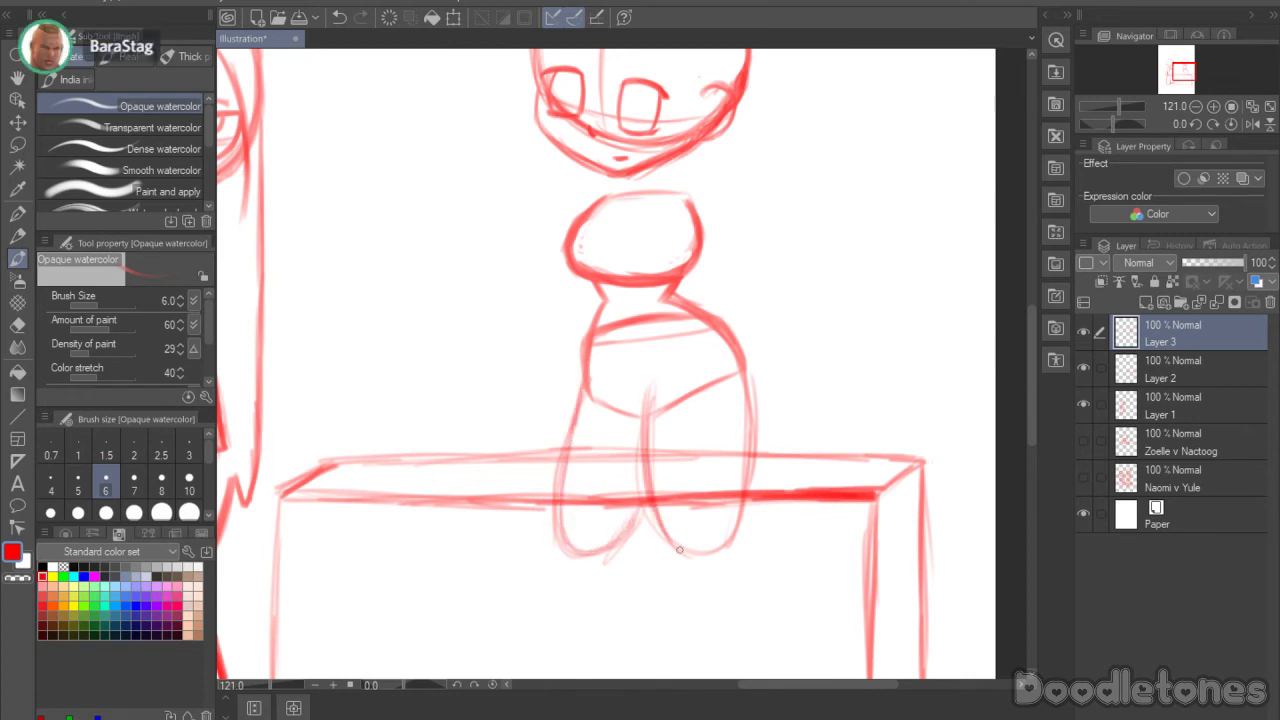
mouse_move(740, 372)
mouse_down()
mouse_move(745, 540)
mouse_move(666, 530)
mouse_move(712, 556)
mouse_up()
drag(1029, 381, 1027, 349)
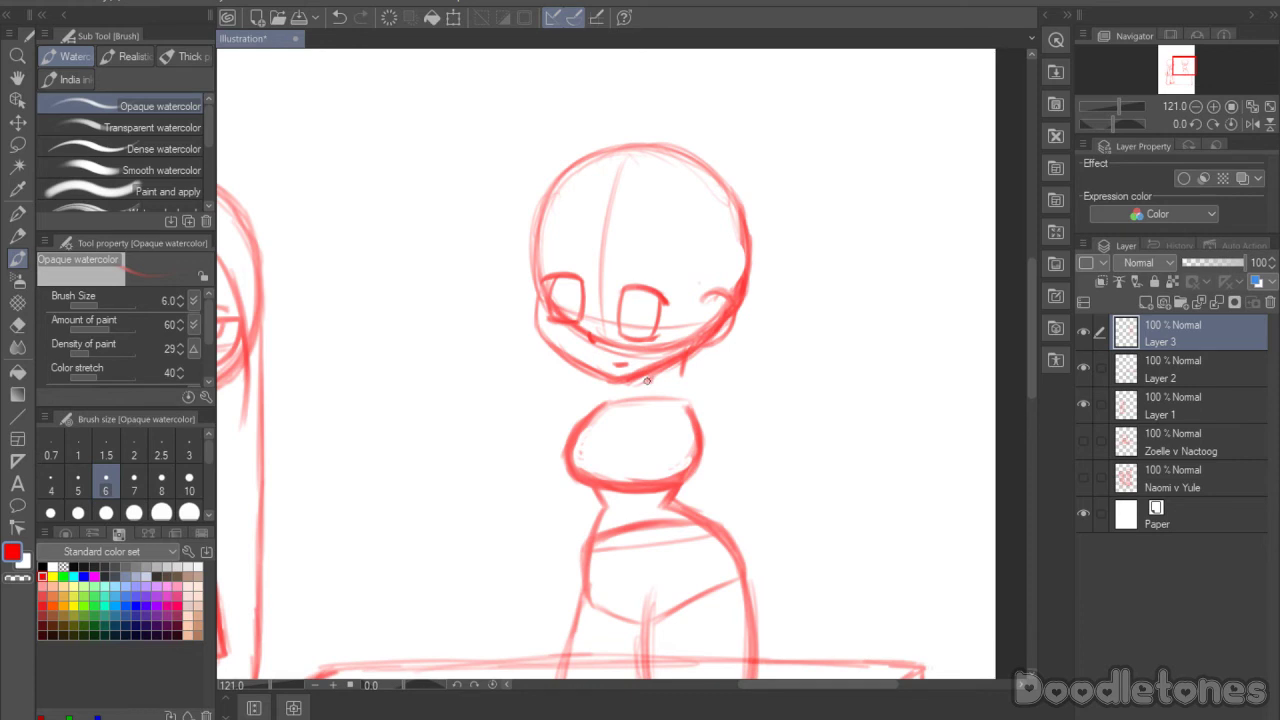
drag(699, 383, 754, 456)
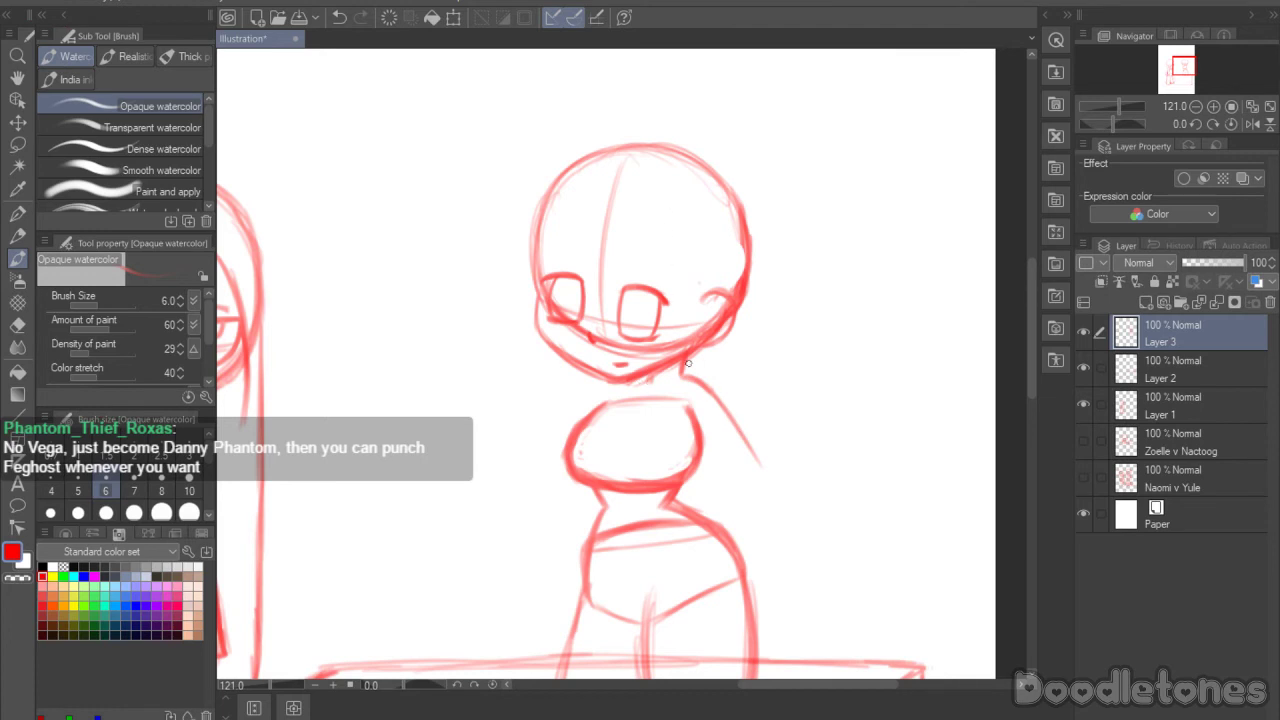
key(ctrl+z)
key(ctrl+z)
key(ctrl+z)
key(ctrl+z)
key(ctrl+z)
key(ctrl+z)
key(ctrl+z)
key(ctrl+z)
key(ctrl+z)
Step: Draw a short narrow neck under the chin, extending into a flat right-hand shoulder and a sloping outer upper-arm line
mouse_move(665, 365)
mouse_down()
mouse_move(665, 378)
mouse_move(664, 366)
mouse_up()
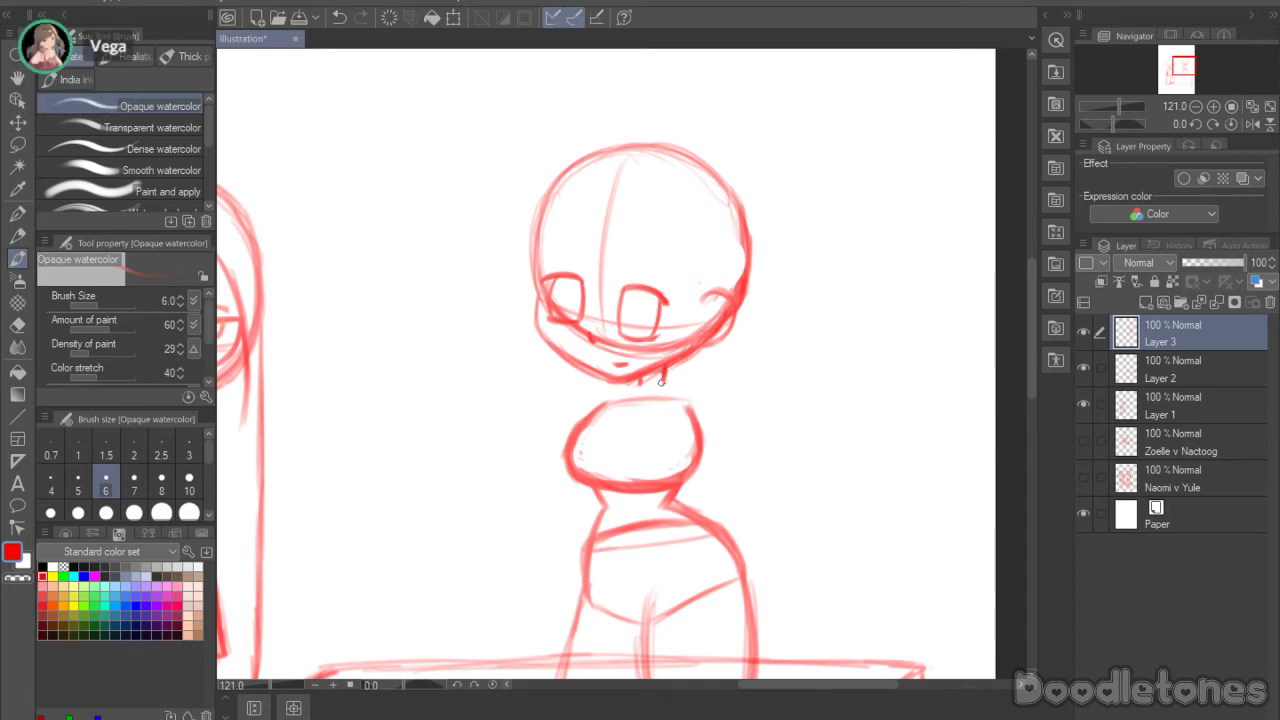
mouse_move(666, 381)
mouse_down()
mouse_move(711, 383)
mouse_move(757, 451)
mouse_up()
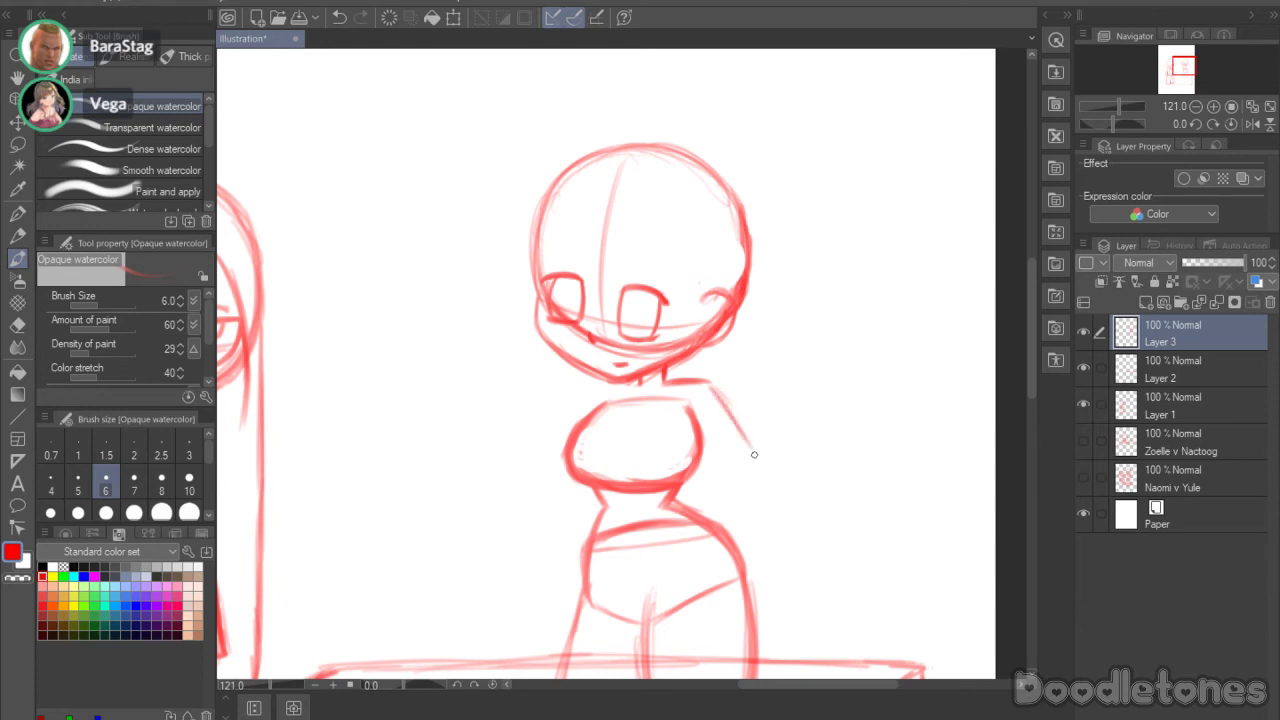
drag(712, 388, 761, 458)
Step: Draw the right-hand arm's inner line and bend it at a rounded elbow, bringing the forearm back toward the hip
drag(1030, 347, 1030, 378)
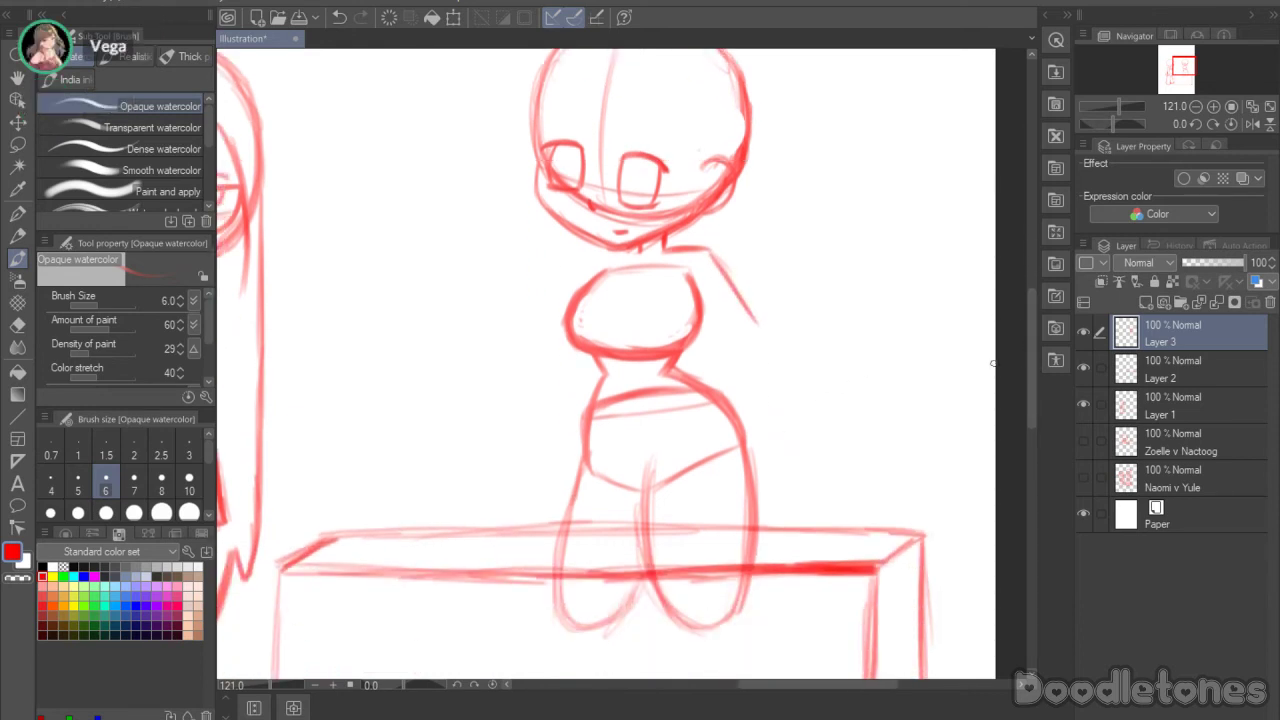
drag(713, 256, 752, 306)
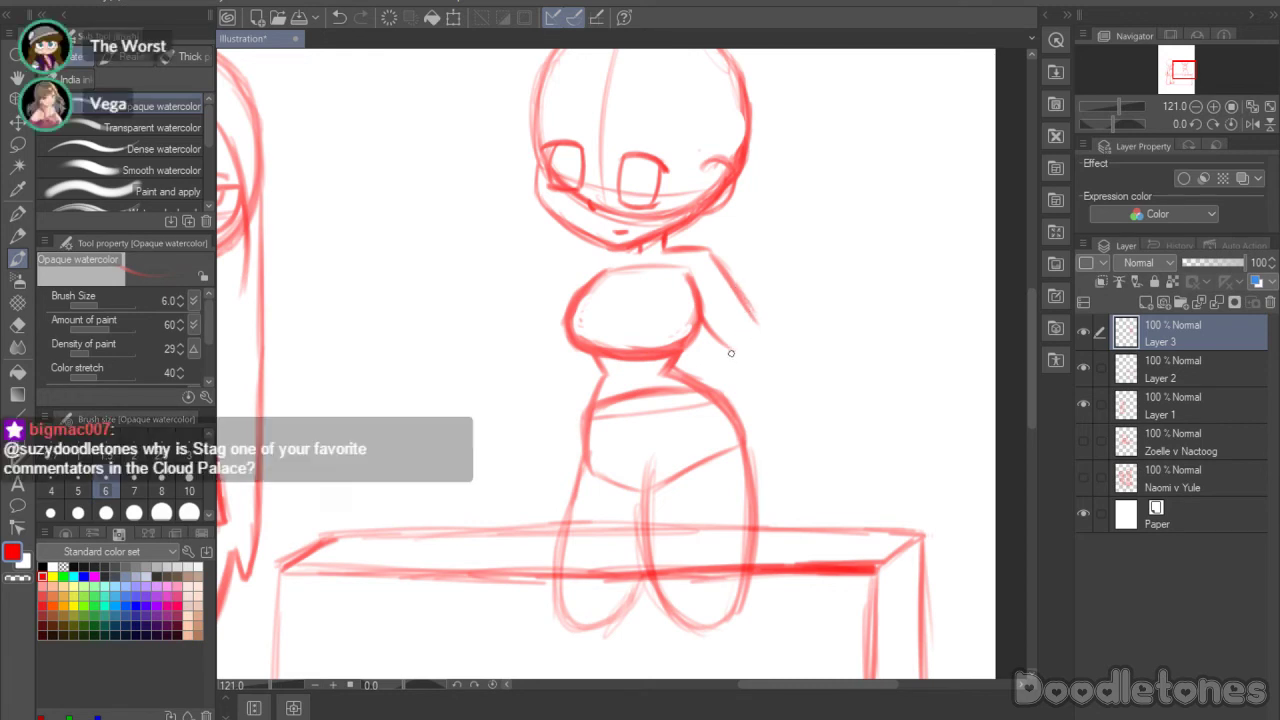
mouse_move(743, 298)
mouse_down()
mouse_move(773, 358)
mouse_move(752, 390)
mouse_up()
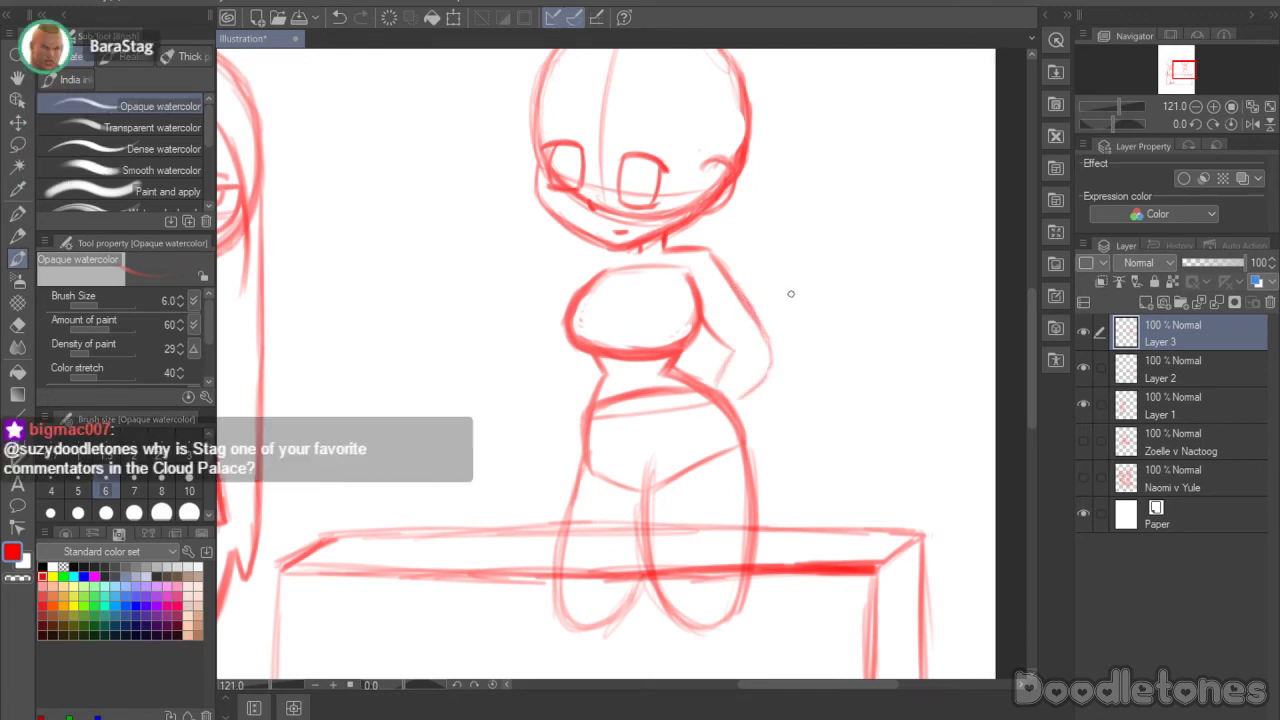
Step: Undo the strokes of the bent arm on the figure at the counter, back to the short shoulder line
key(ctrl+z)
key(ctrl+z)
key(ctrl+z)
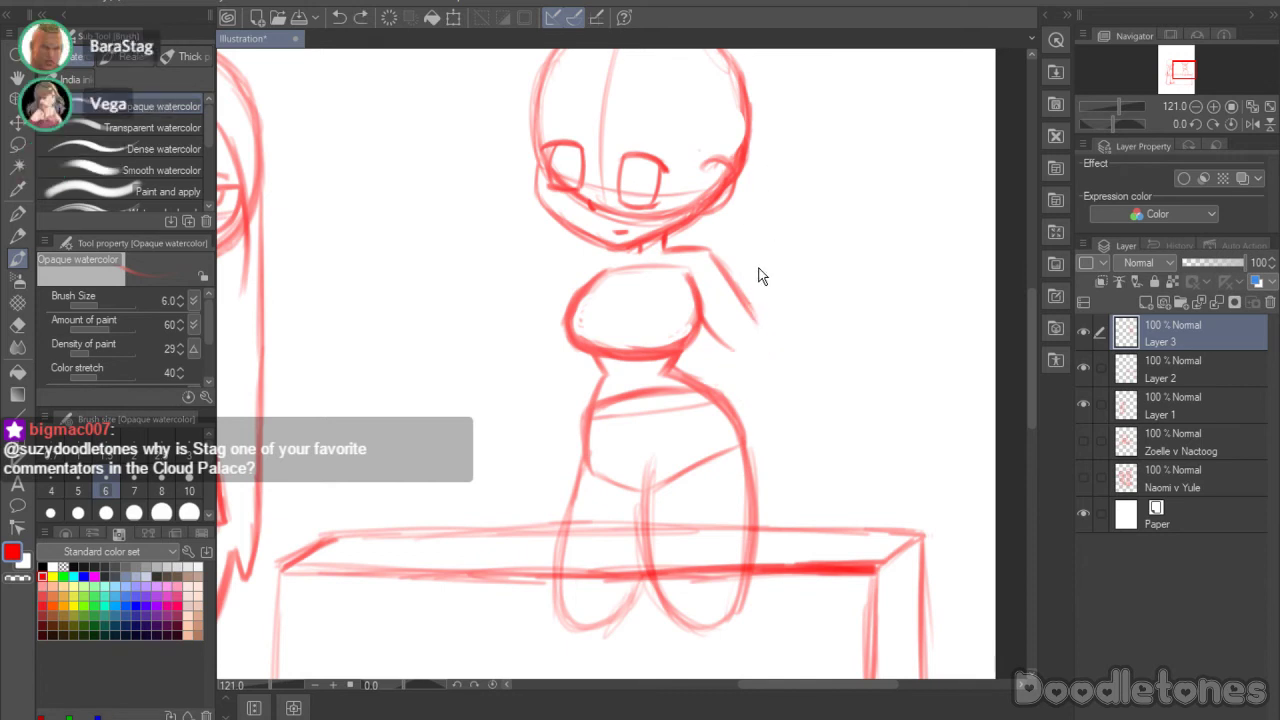
key(ctrl+z)
key(ctrl+z)
key(ctrl+z)
key(ctrl+z)
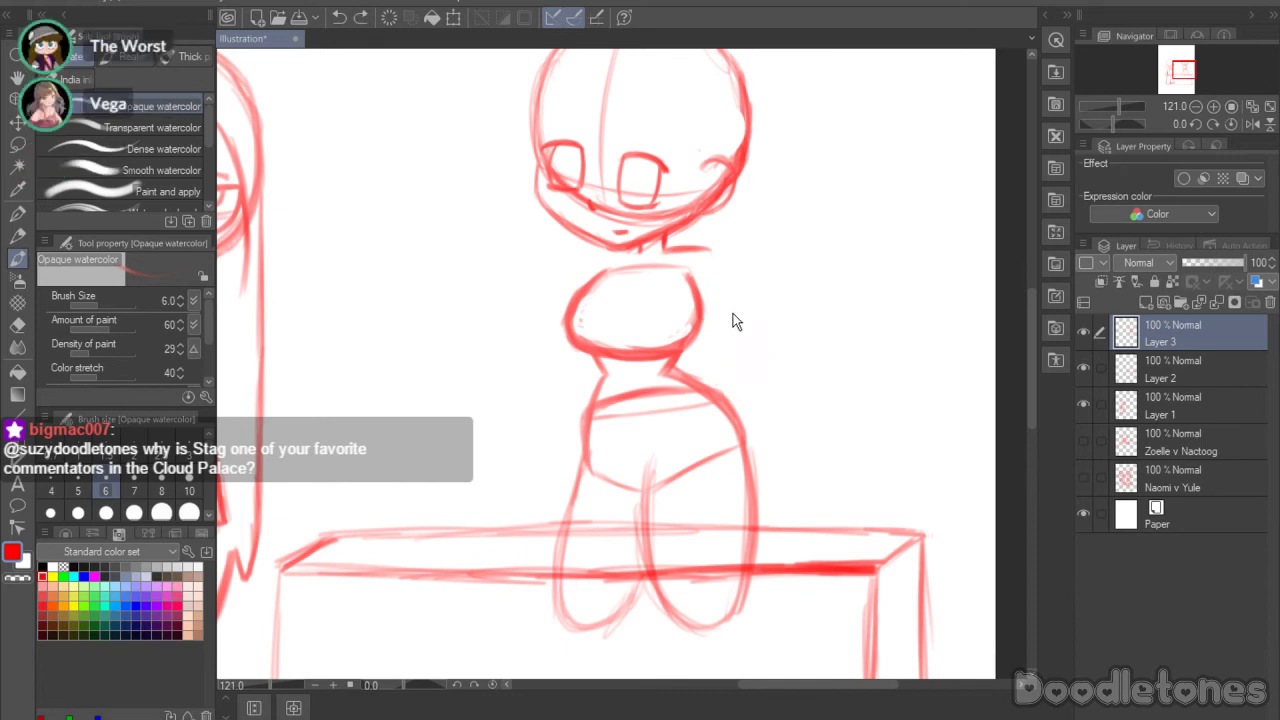
Step: Redraw the counter figure's bent arm, with the elbow pointing outward and the forearm returning to the hip
drag(684, 381, 742, 321)
key(ctrl+z)
drag(690, 377, 740, 330)
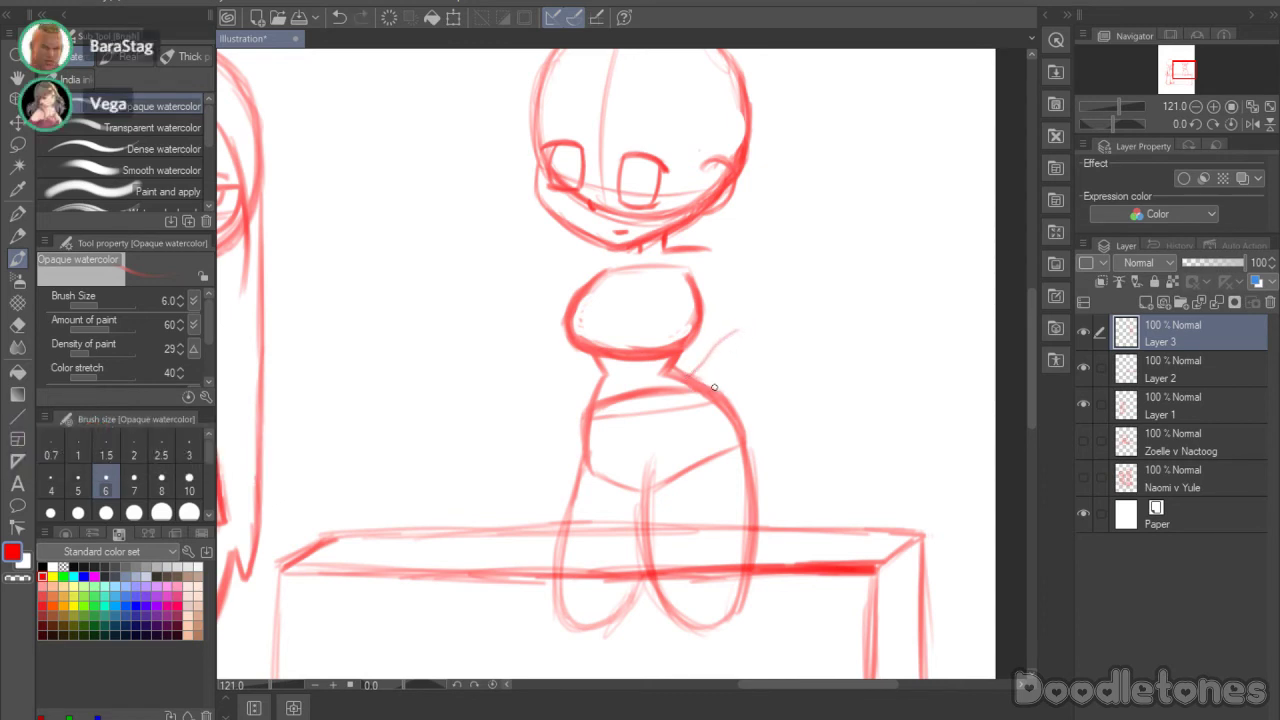
drag(714, 390, 767, 336)
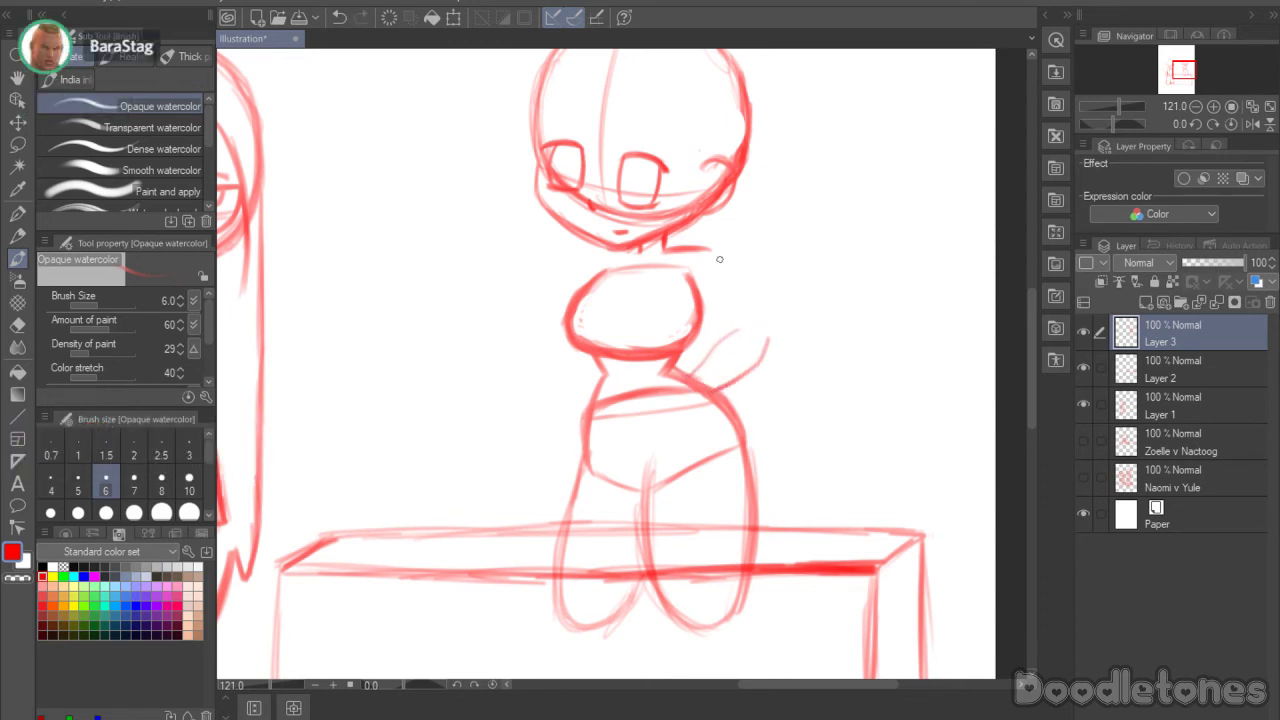
drag(718, 259, 767, 346)
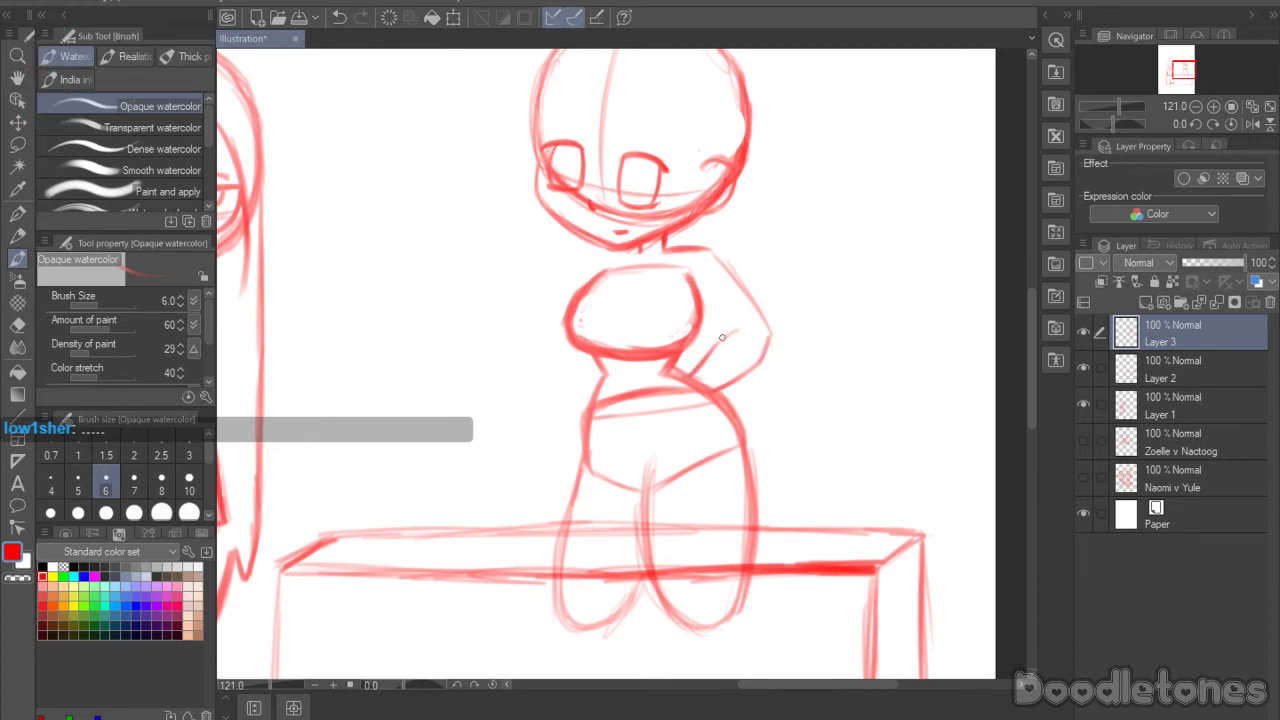
drag(706, 312, 720, 328)
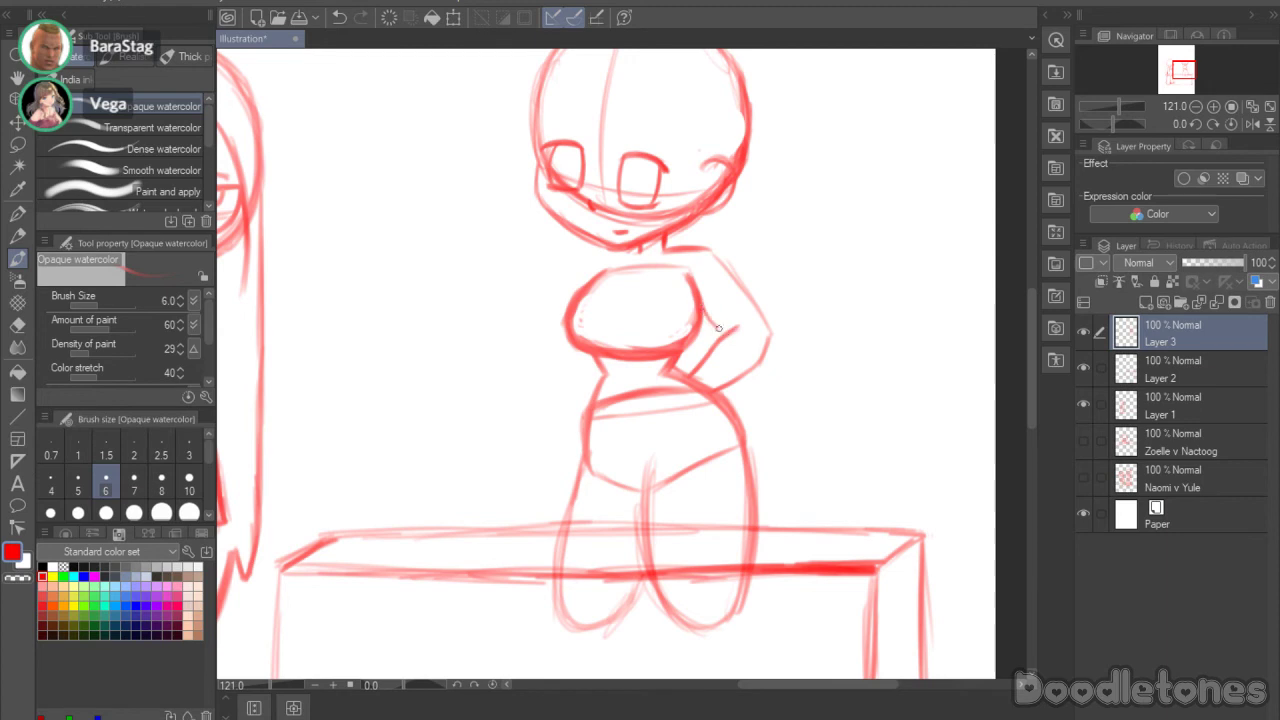
key(ctrl+z)
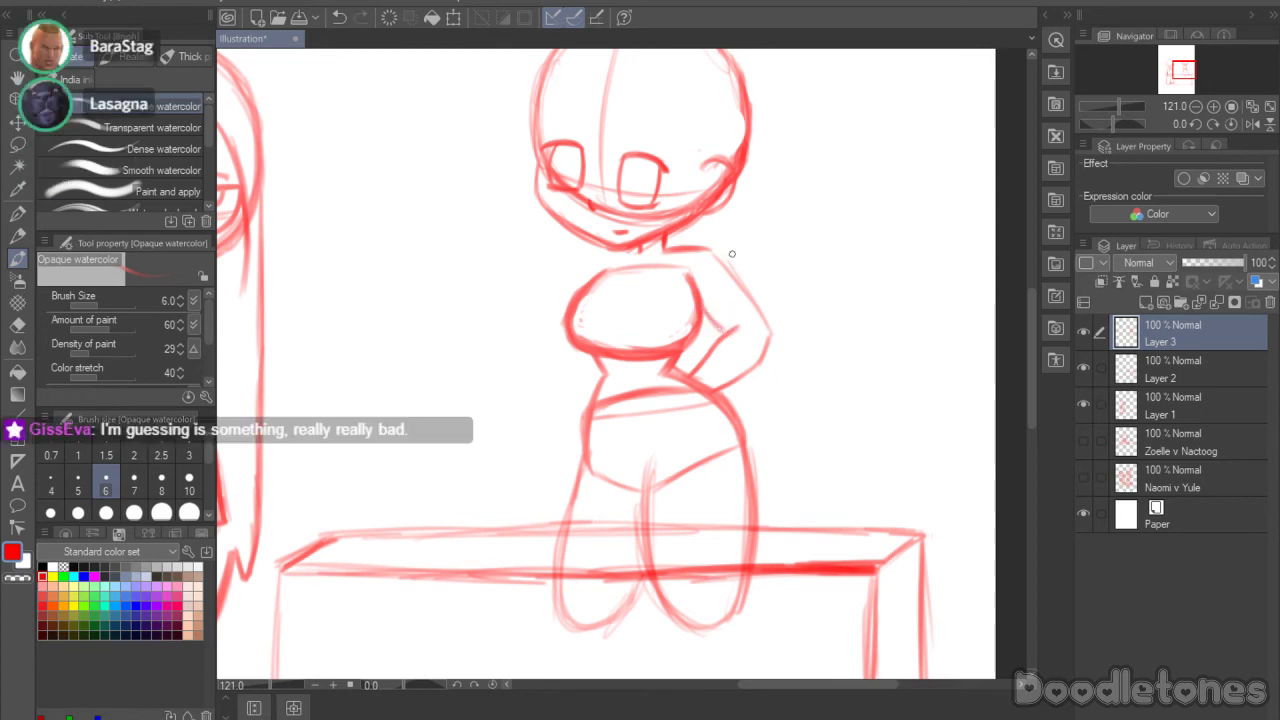
drag(710, 250, 767, 337)
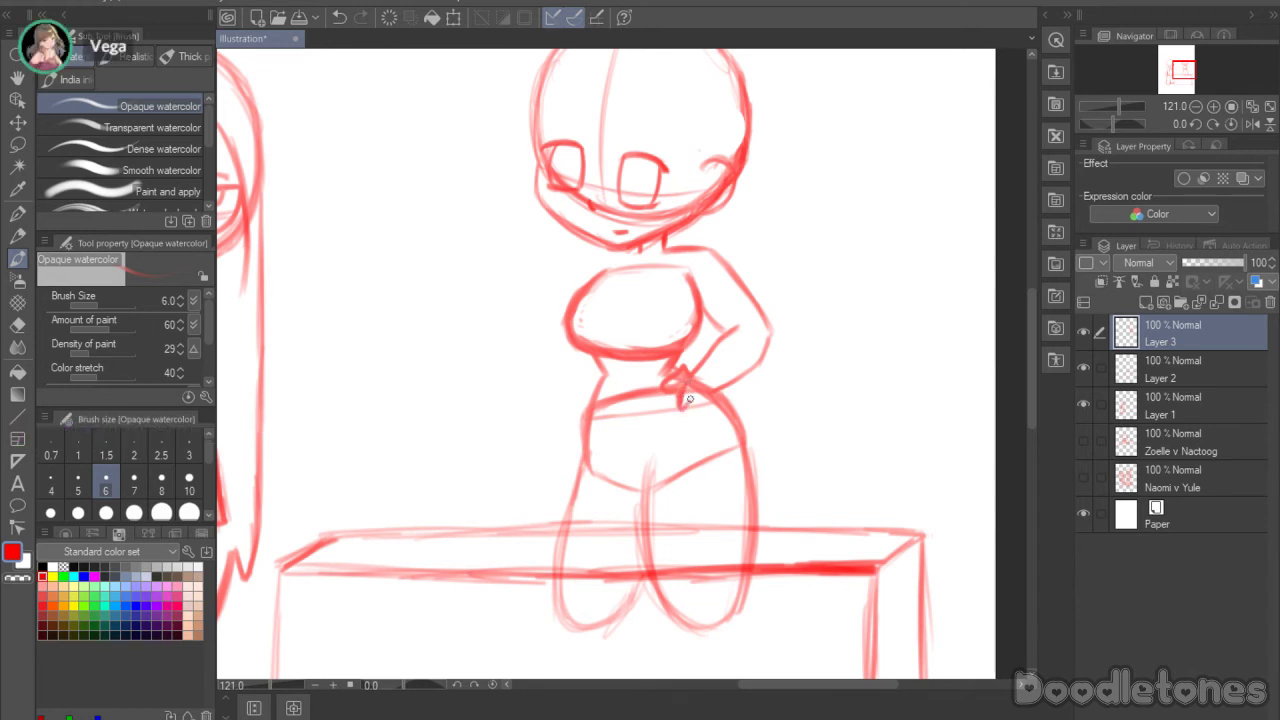
mouse_move(681, 381)
mouse_down()
mouse_move(687, 408)
mouse_move(698, 398)
mouse_up()
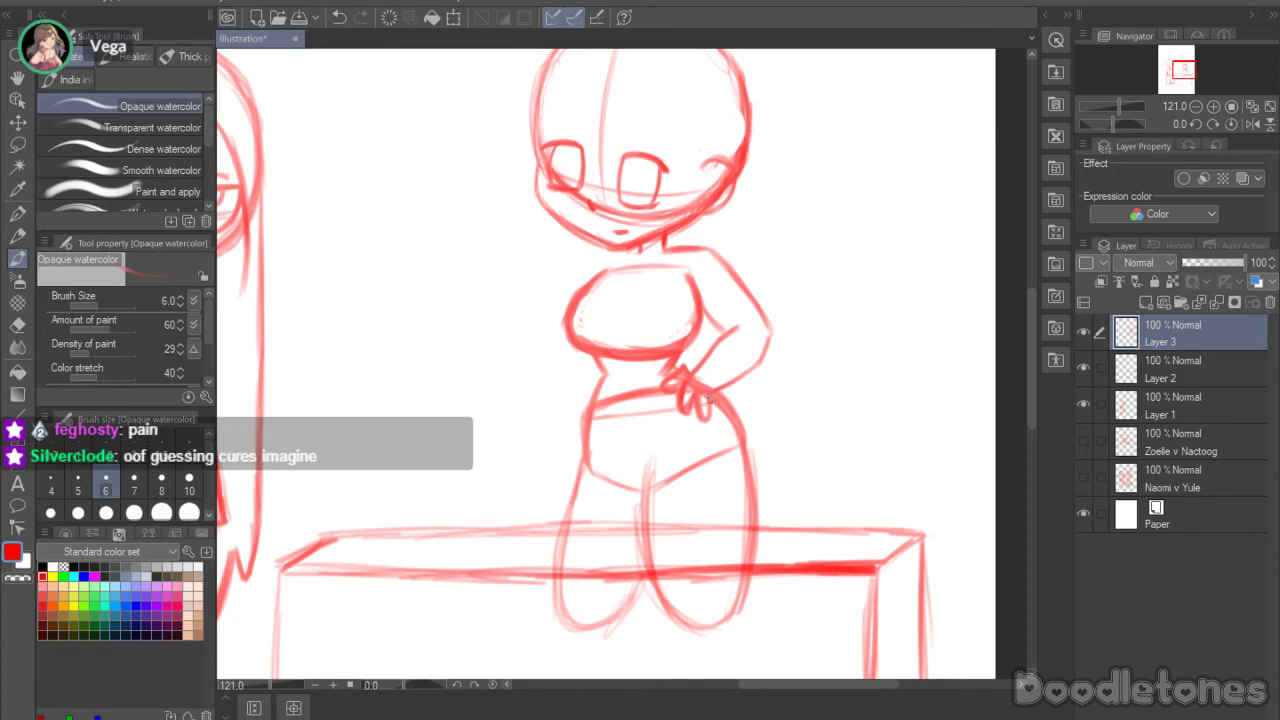
key(ctrl+z)
key(ctrl+z)
key(ctrl+z)
key(ctrl+z)
key(ctrl+z)
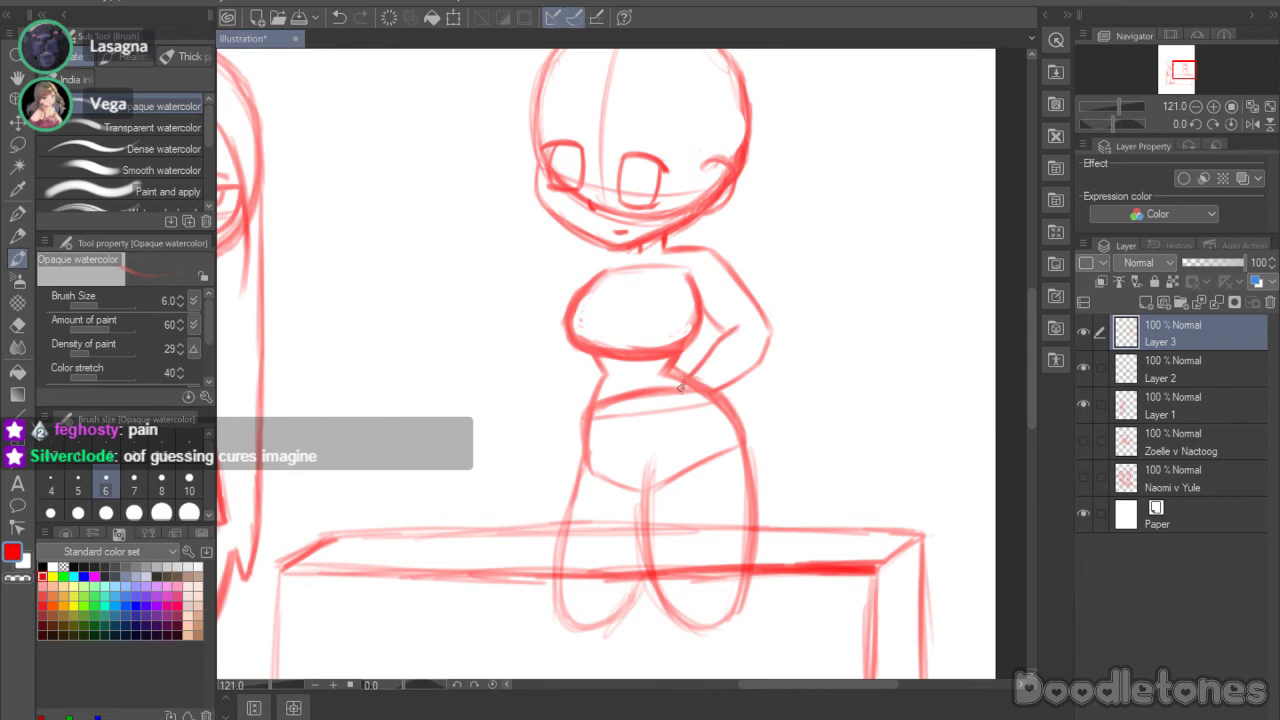
Step: Sketch a simple rounded hand resting on the counter figure's hip at the end of the bent arm
drag(699, 422, 716, 426)
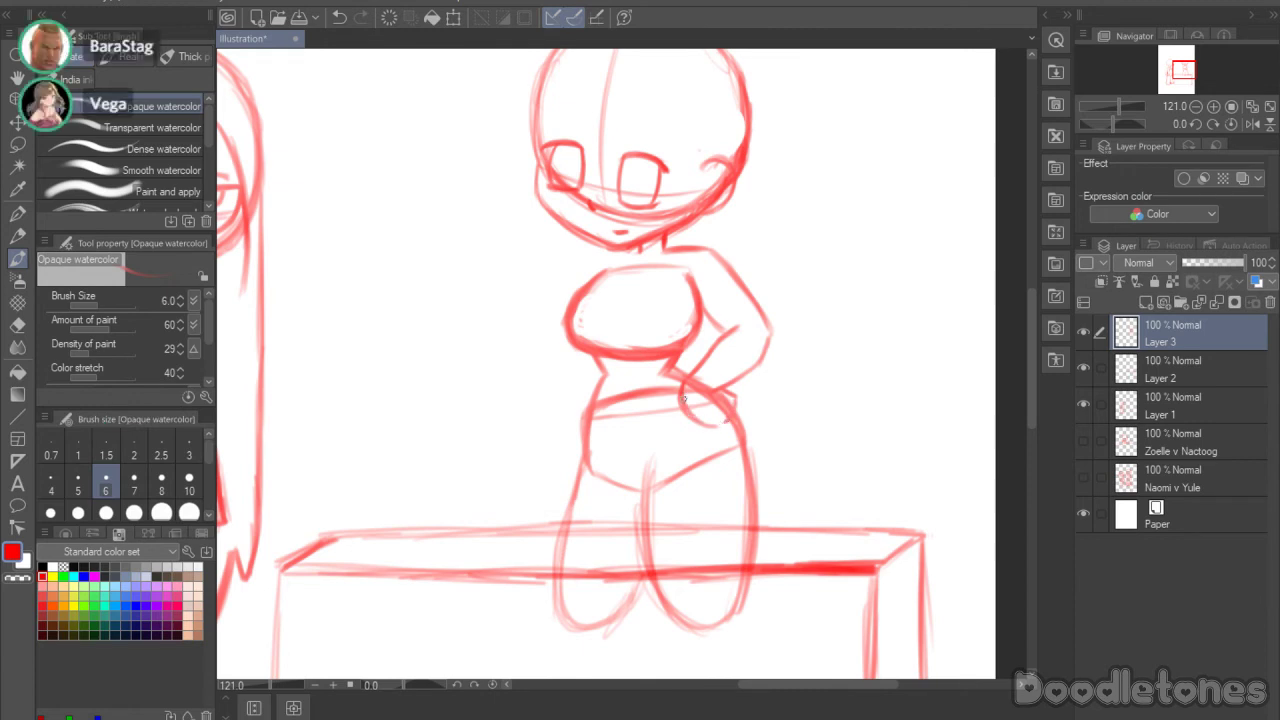
drag(706, 425, 734, 404)
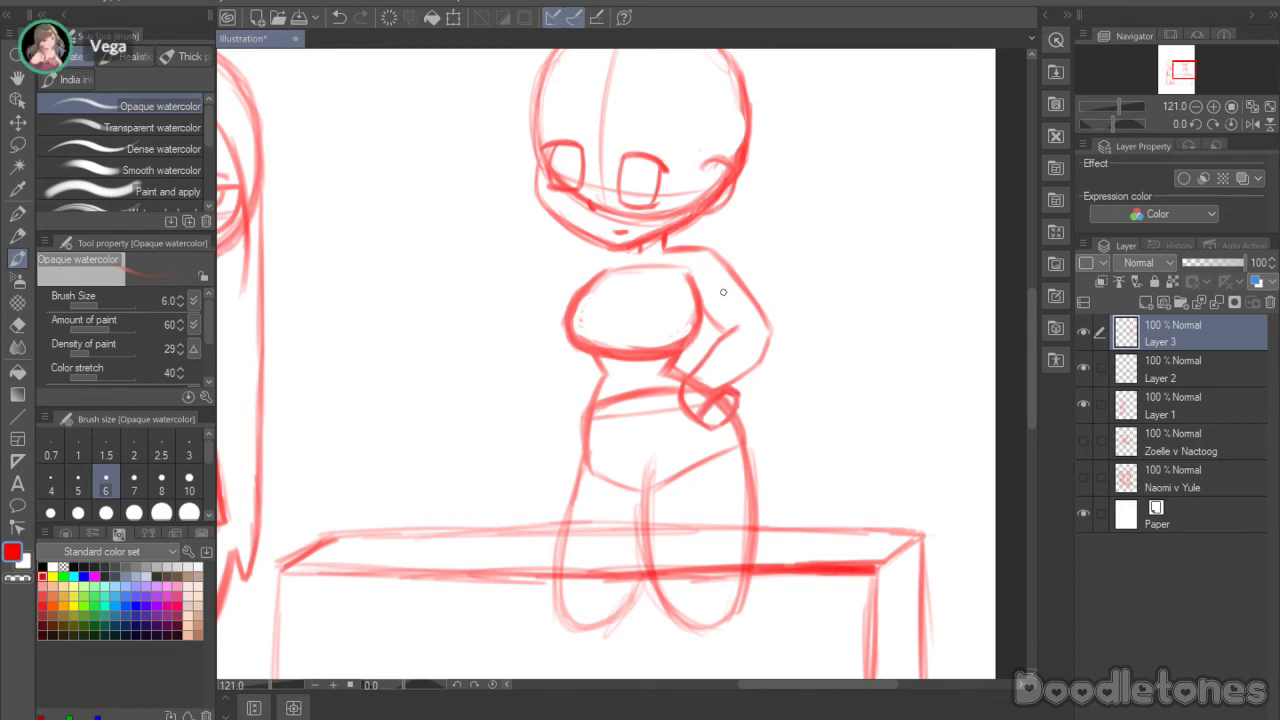
Step: Sketch the counter figure's other arm, bent at the elbow with the forearm raised outward toward the long-haired figure
scroll(1028, 315, up, 2)
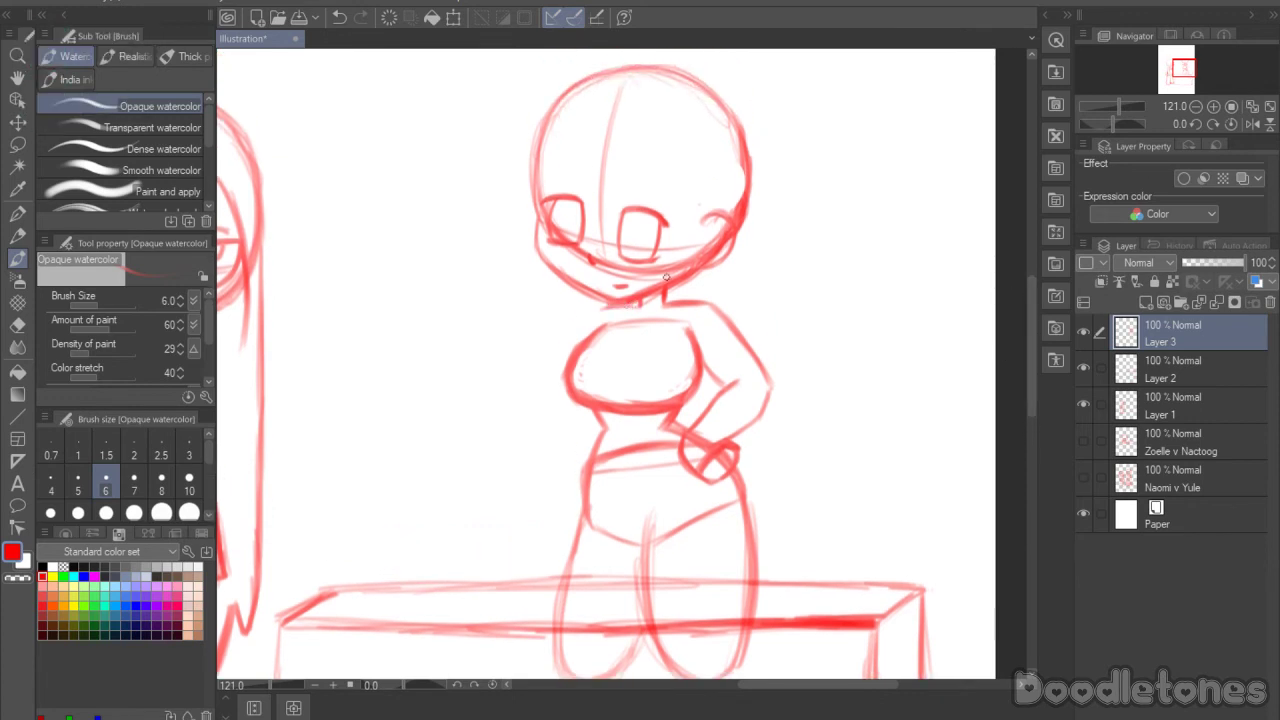
drag(576, 331, 543, 379)
drag(576, 326, 536, 397)
drag(558, 394, 487, 342)
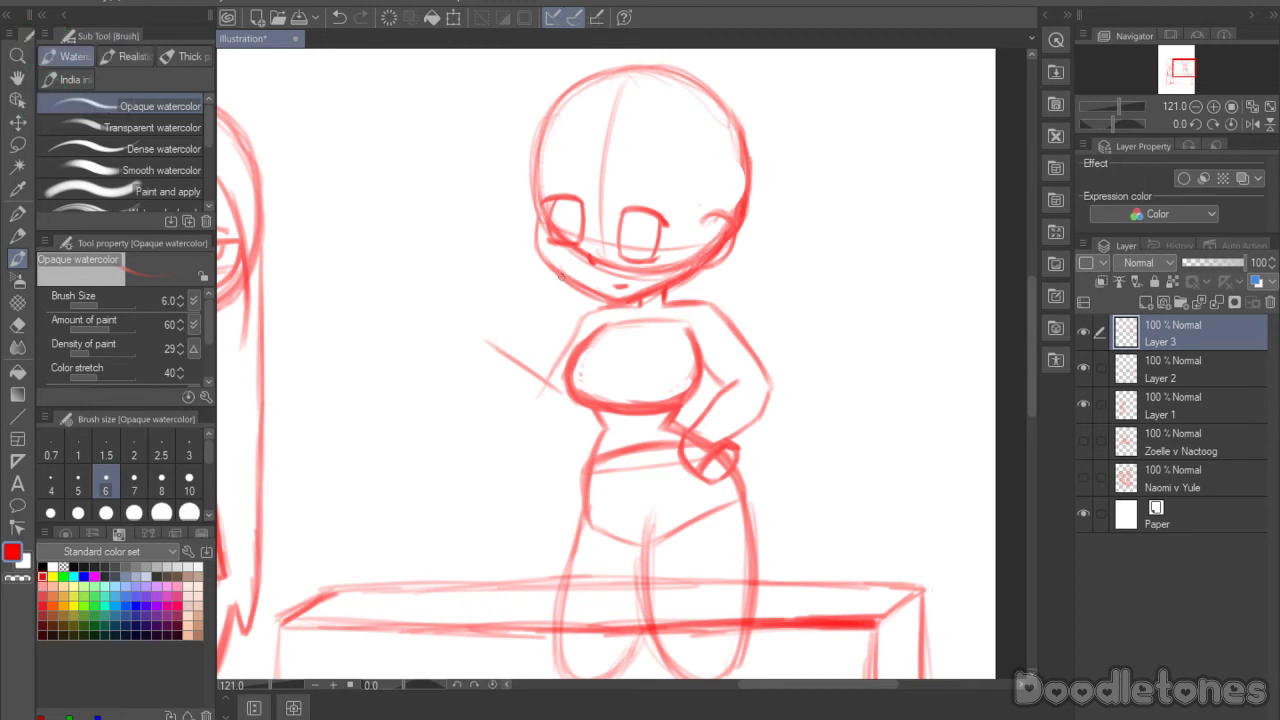
key(ctrl+z)
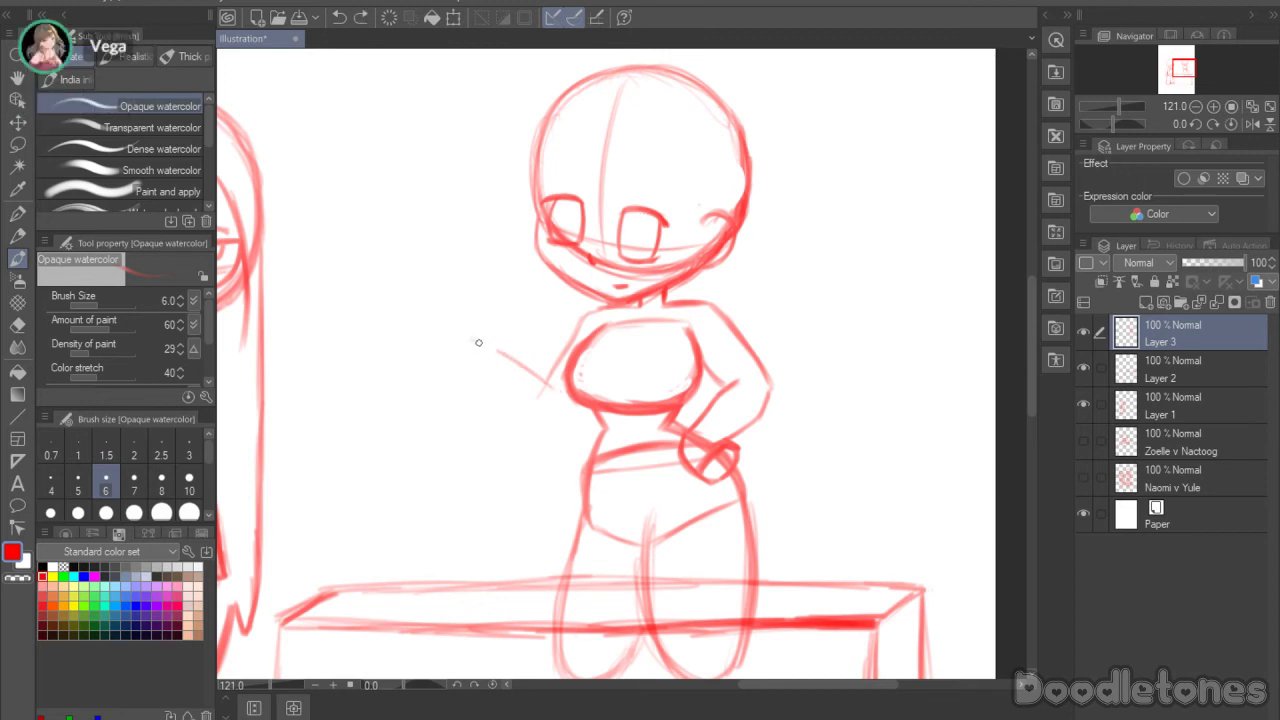
drag(470, 341, 544, 383)
drag(462, 370, 548, 427)
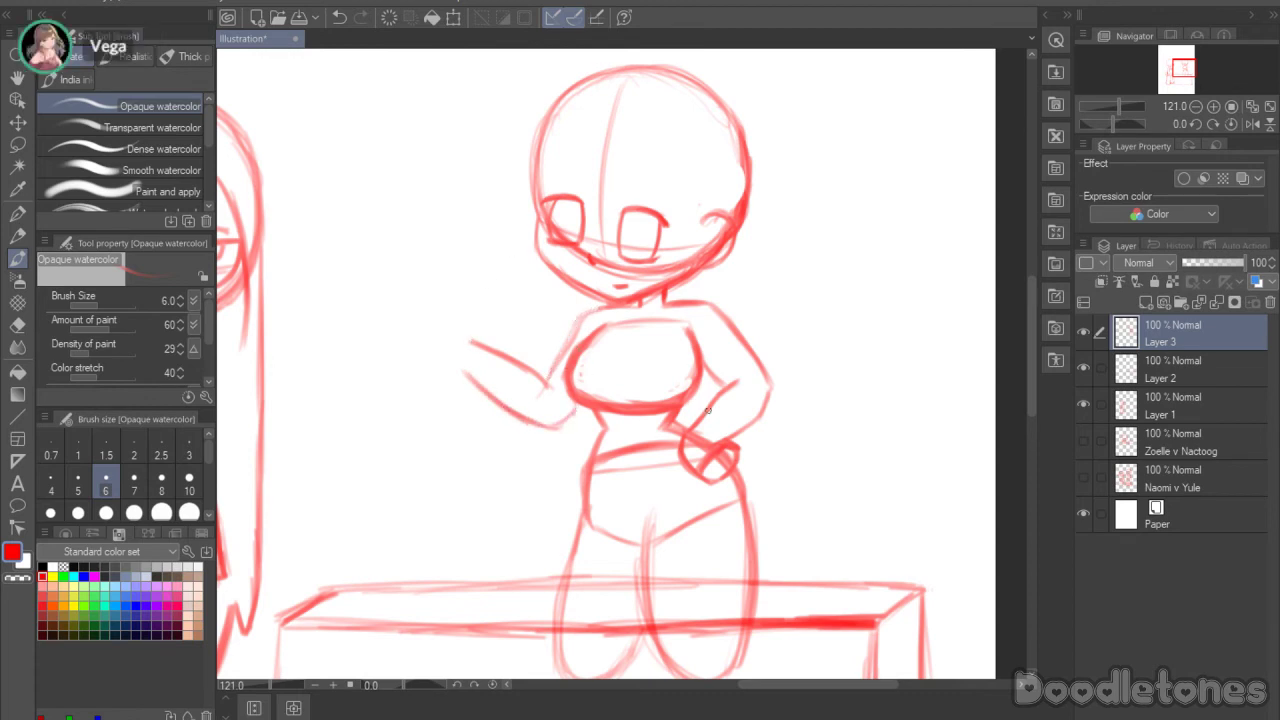
Step: Select the whole counter figure with the Lasso, move it slightly down against the counter, and deselect it
scroll(910, 397, down, 3)
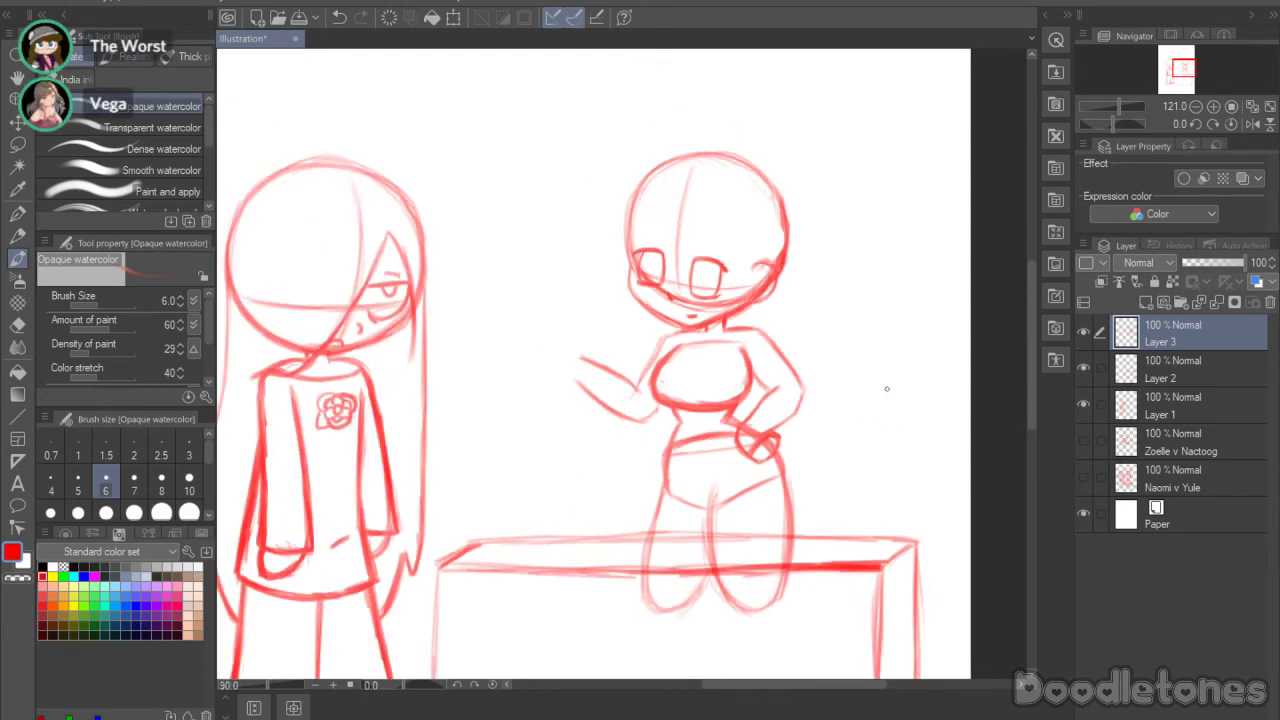
key(m)
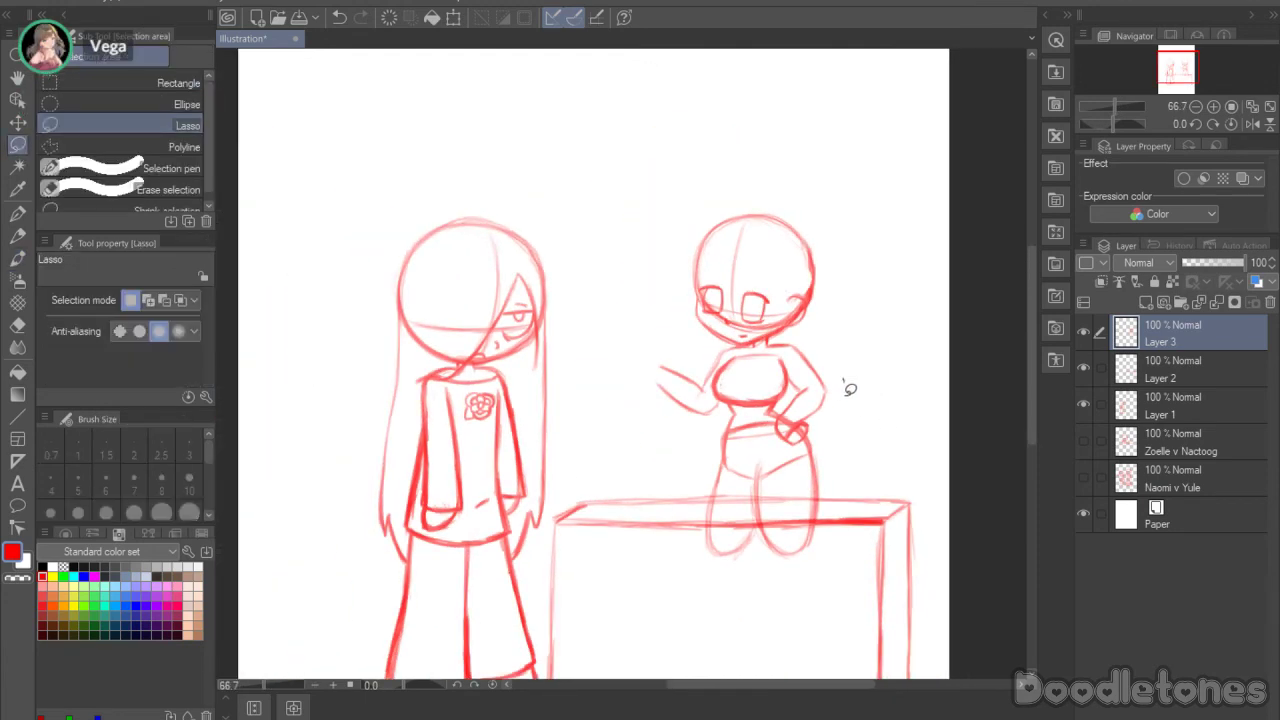
mouse_move(846, 380)
mouse_down()
mouse_move(600, 354)
mouse_move(880, 382)
mouse_up()
key(ctrl+t)
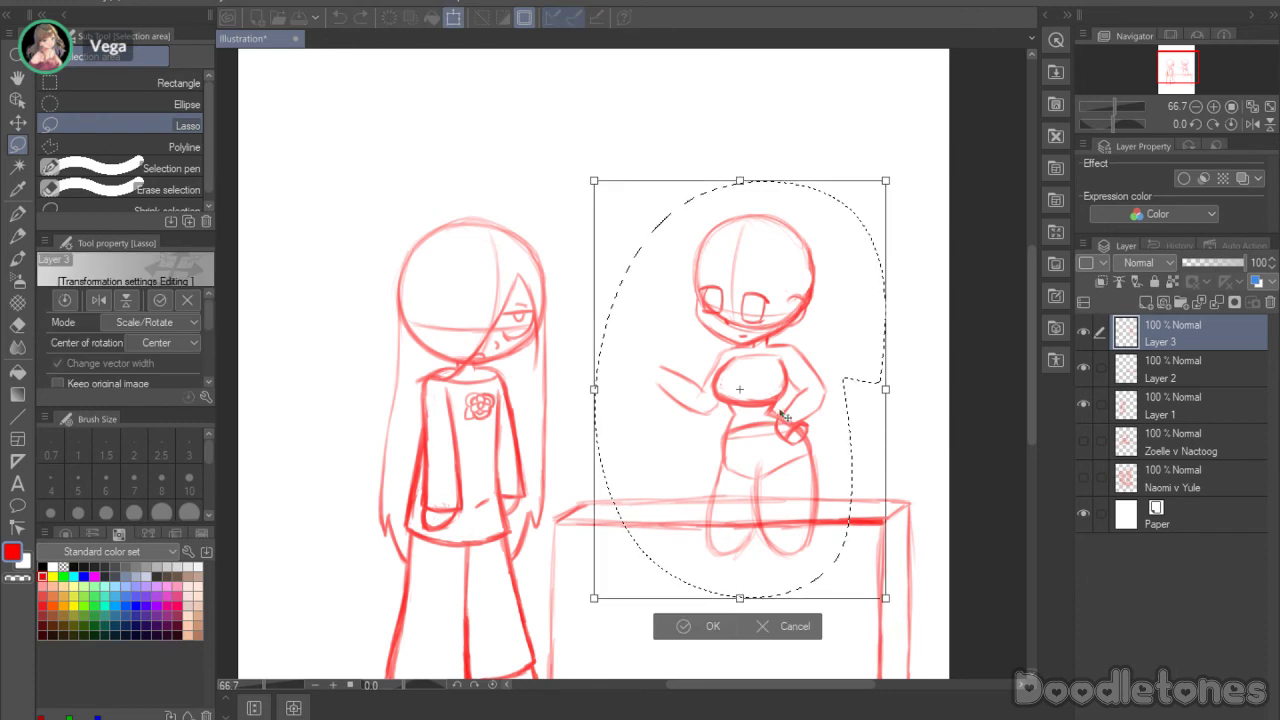
mouse_move(784, 416)
mouse_down()
mouse_move(770, 464)
mouse_move(786, 460)
mouse_up()
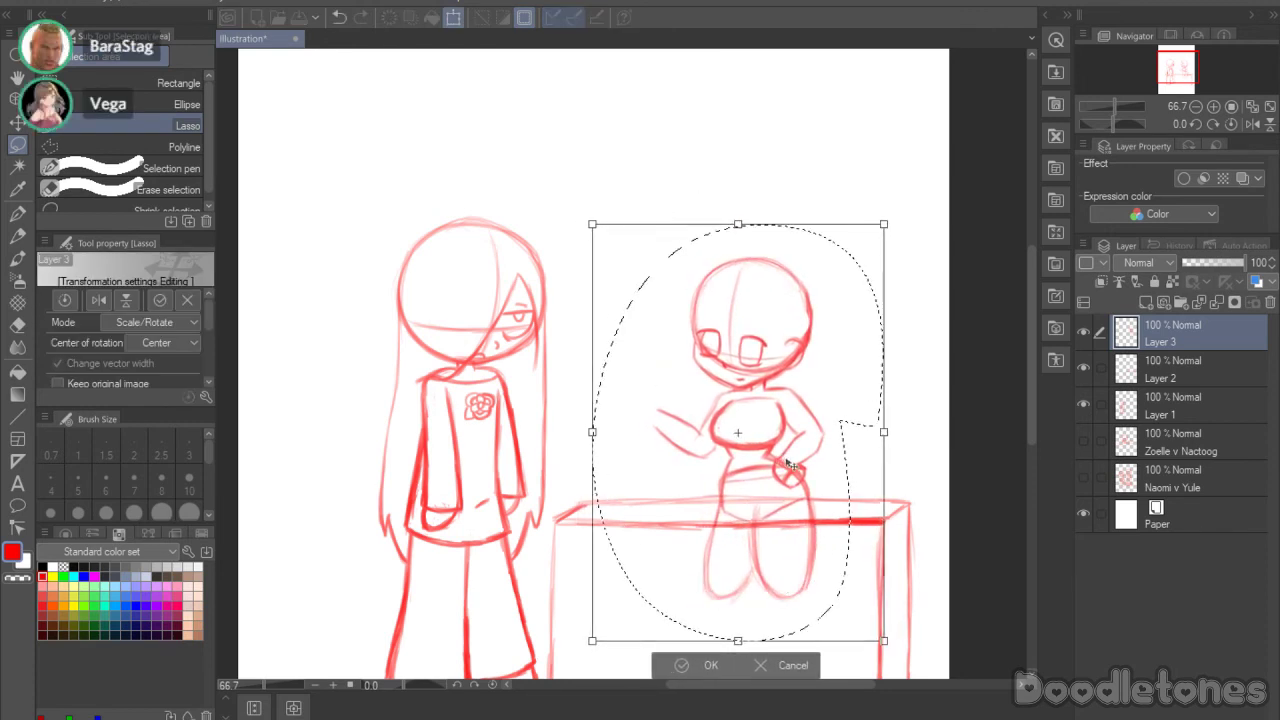
click(680, 665)
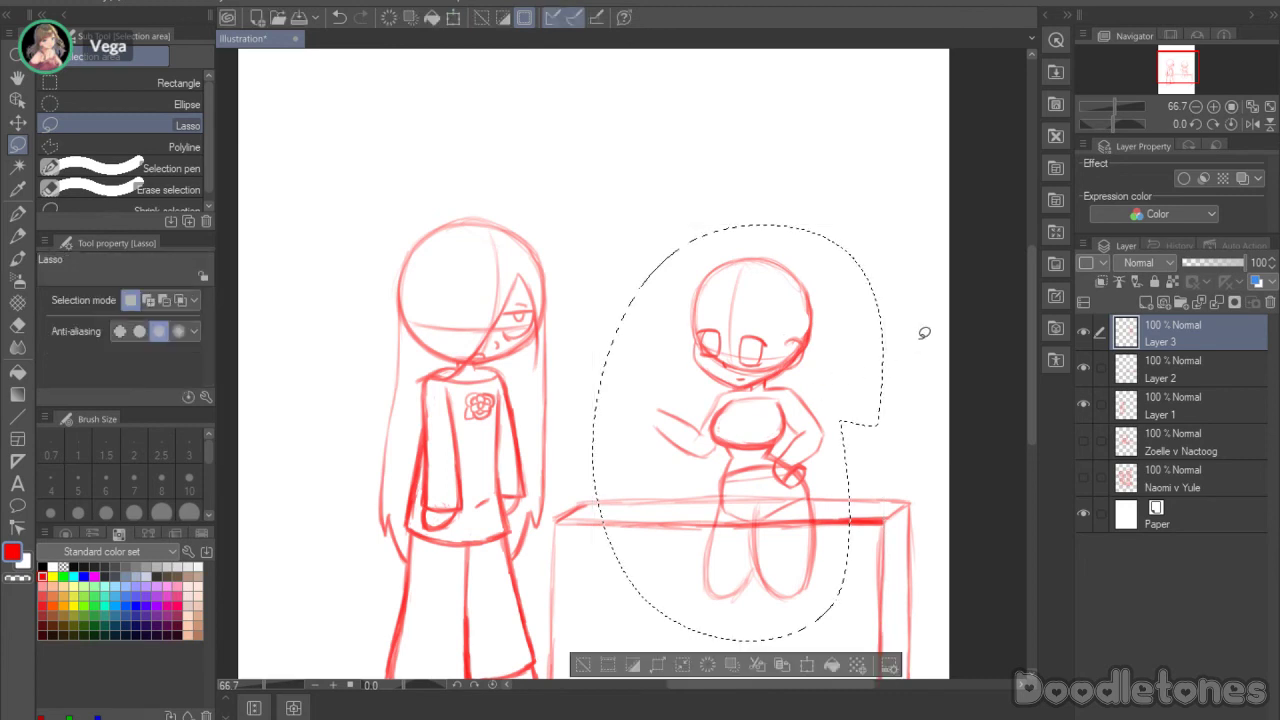
key(ctrl+d)
Step: Sketch a closed fist at the end of the counter figure's outstretched forearm with the Opaque watercolor brush
click(18, 214)
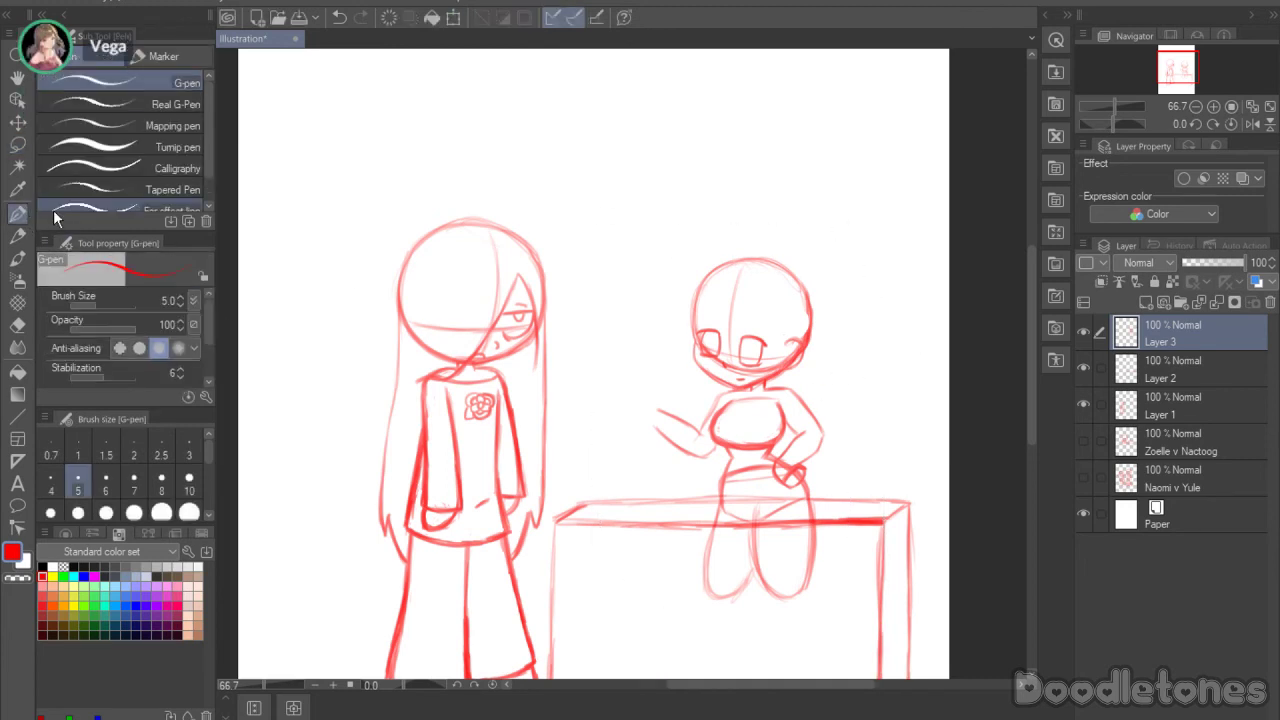
click(18, 258)
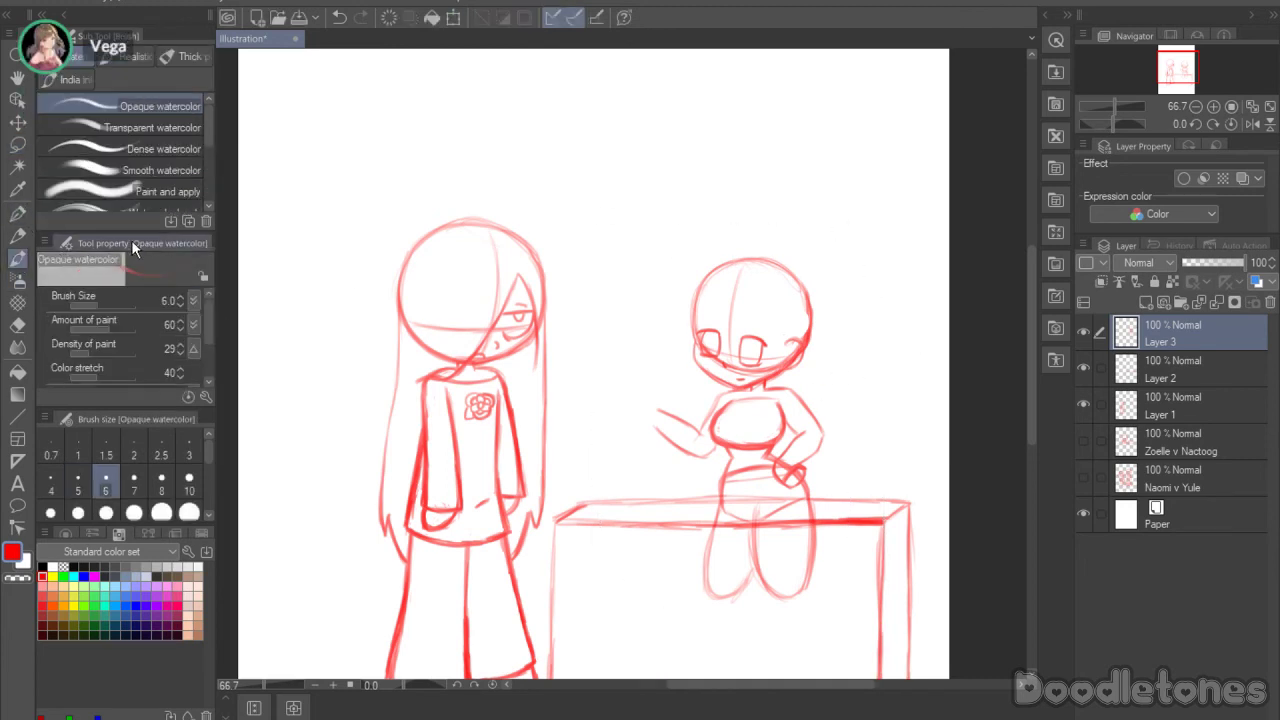
scroll(724, 343, up, 3)
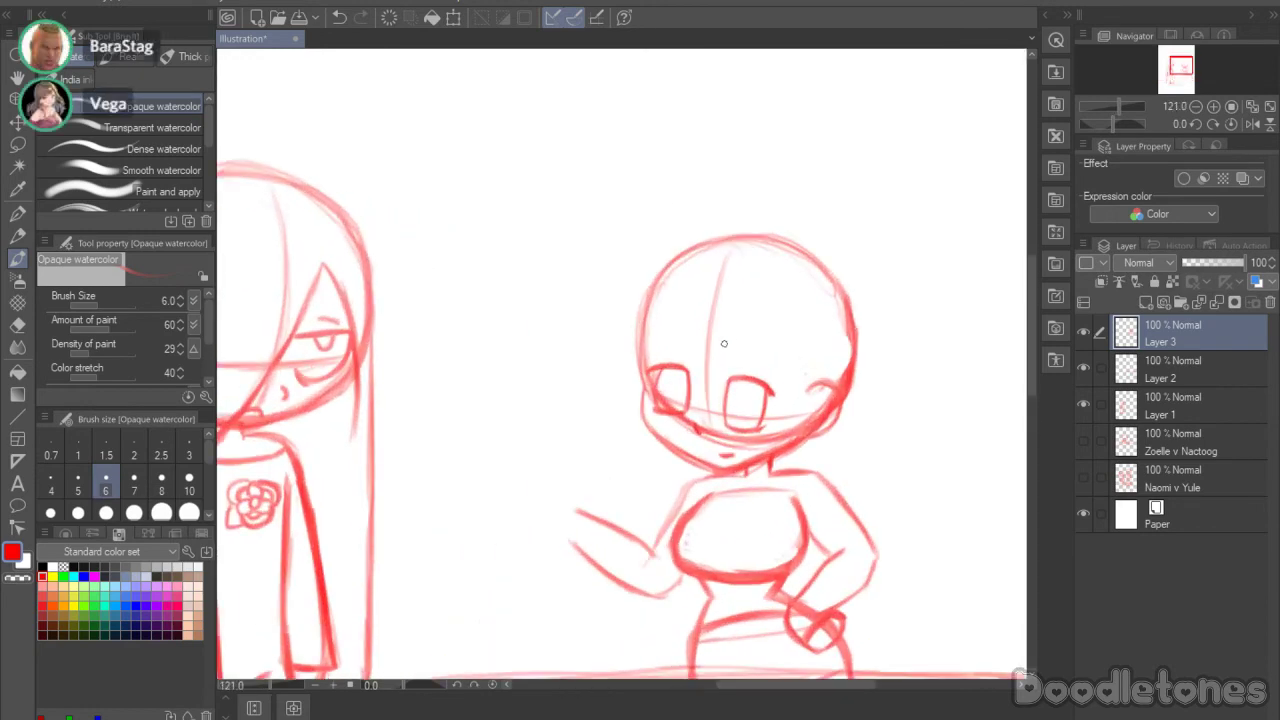
mouse_move(548, 494)
mouse_down()
mouse_move(575, 531)
mouse_move(546, 510)
mouse_move(558, 549)
mouse_move(575, 549)
mouse_move(578, 497)
mouse_move(529, 410)
mouse_move(524, 370)
mouse_up()
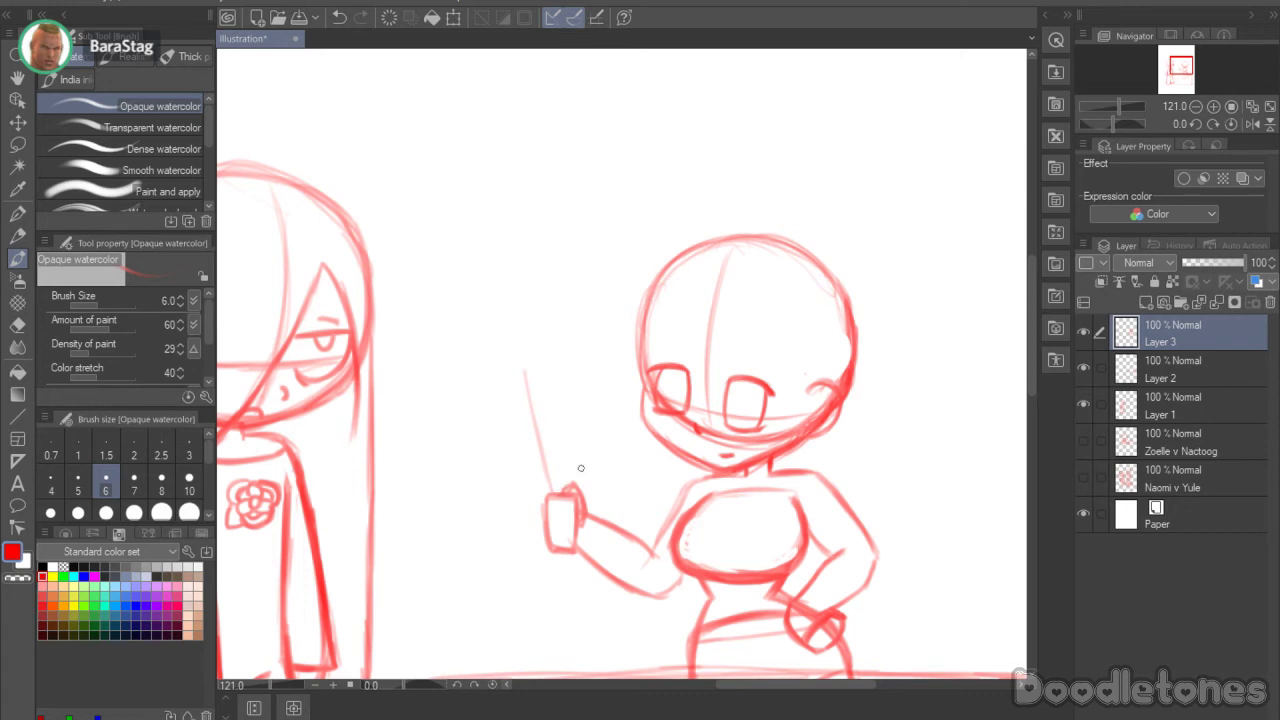
drag(1033, 302, 1031, 317)
key(ctrl+z)
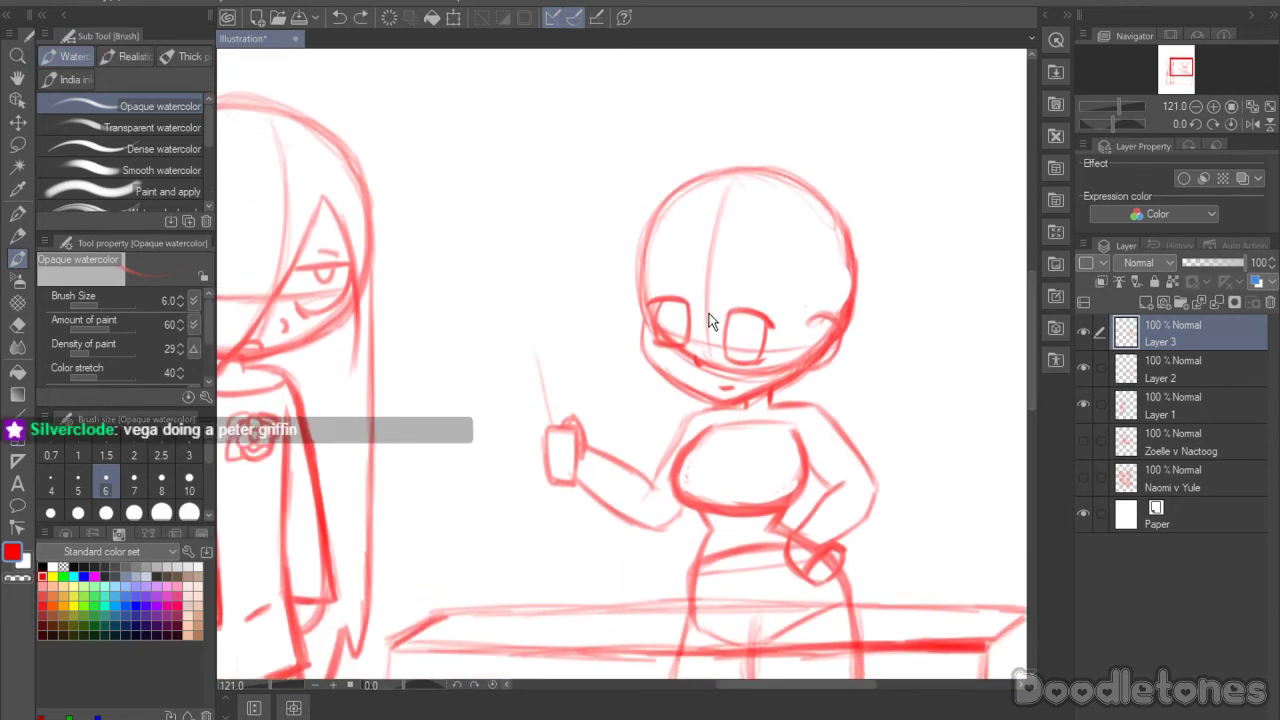
key(ctrl+z)
Step: Sketch a round sack hanging from the raised fist onto the counter, with a flared tied top and a dollar sign on its front
mouse_move(540, 499)
mouse_down()
mouse_move(536, 550)
mouse_move(495, 574)
mouse_move(548, 591)
mouse_move(494, 589)
mouse_move(604, 634)
mouse_up()
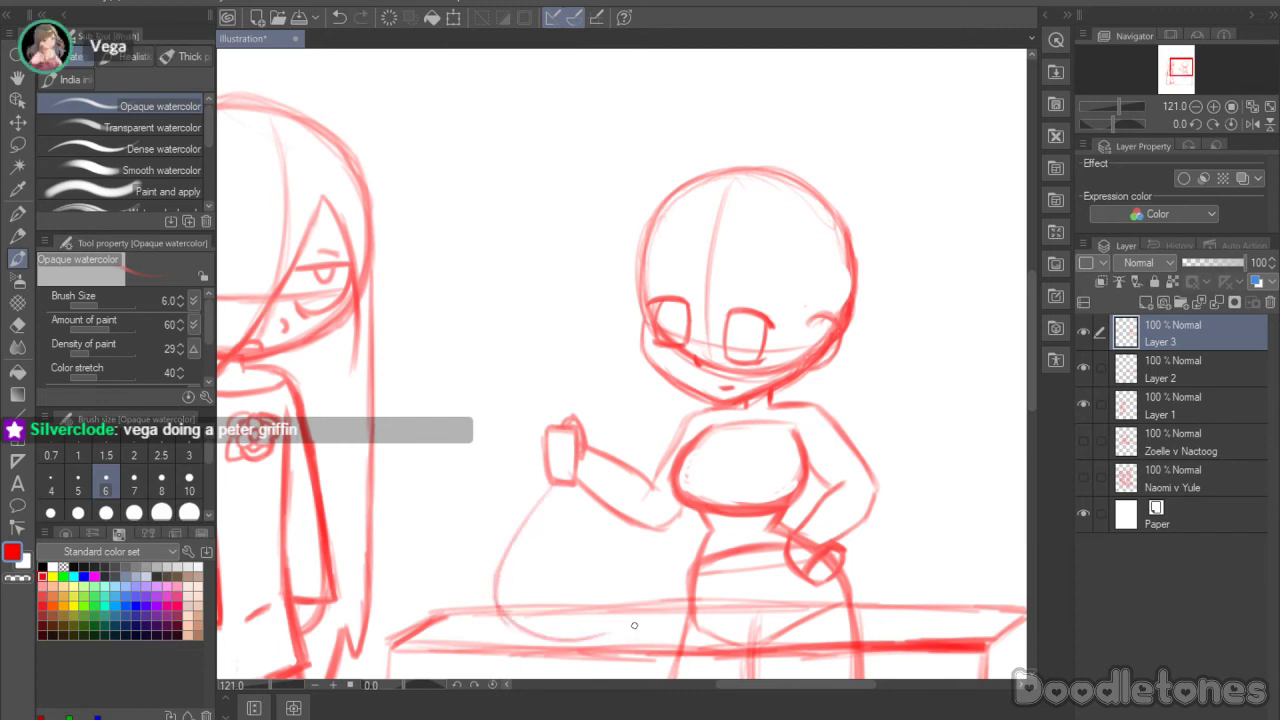
mouse_move(510, 614)
mouse_down()
mouse_move(544, 632)
mouse_move(652, 622)
mouse_up()
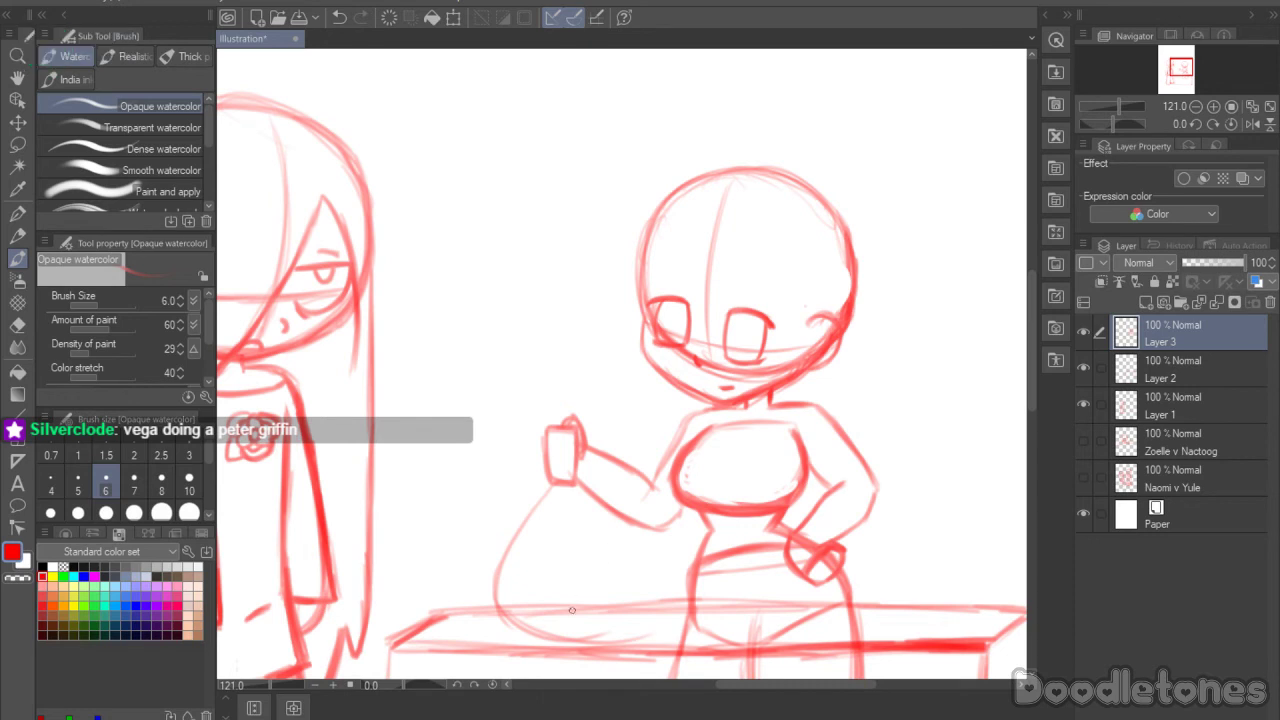
mouse_move(513, 625)
mouse_down()
mouse_move(626, 626)
mouse_move(640, 614)
mouse_up()
mouse_move(578, 487)
mouse_down()
mouse_move(648, 577)
mouse_move(634, 564)
mouse_move(624, 626)
mouse_up()
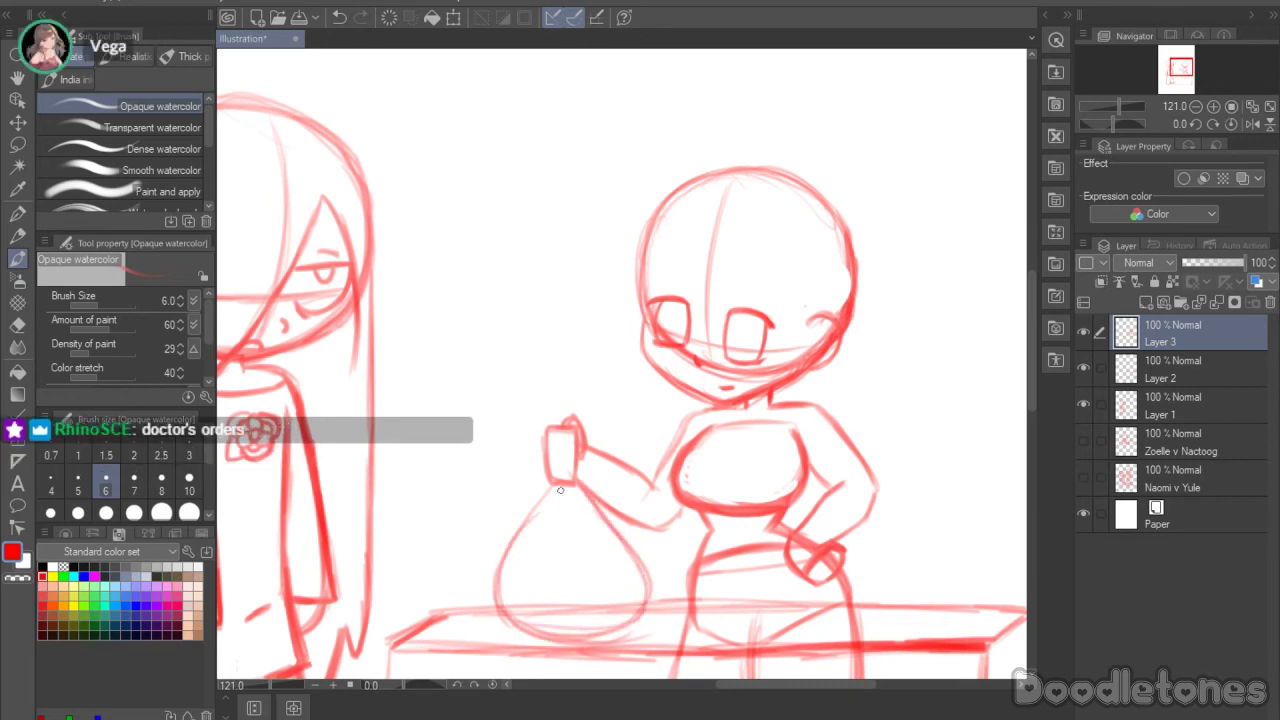
mouse_move(552, 428)
mouse_down()
mouse_move(545, 392)
mouse_move(577, 395)
mouse_move(566, 420)
mouse_move(543, 395)
mouse_up()
drag(563, 540, 550, 592)
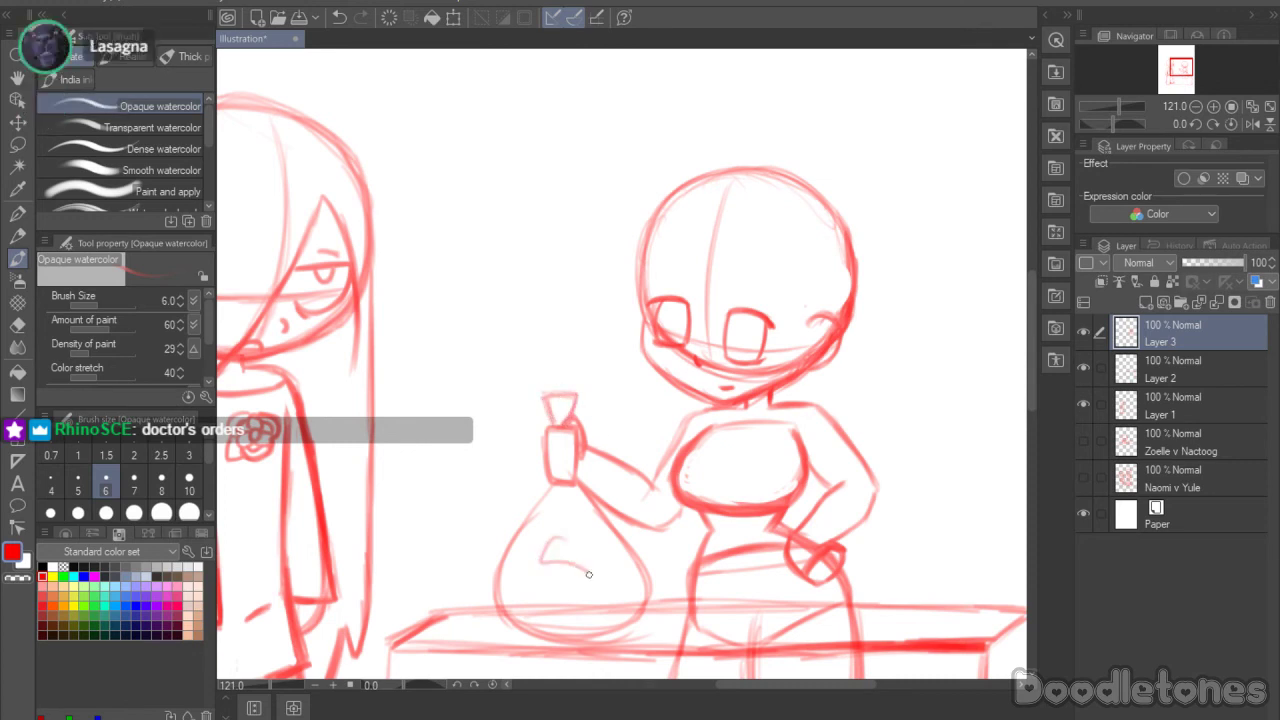
drag(548, 535, 567, 598)
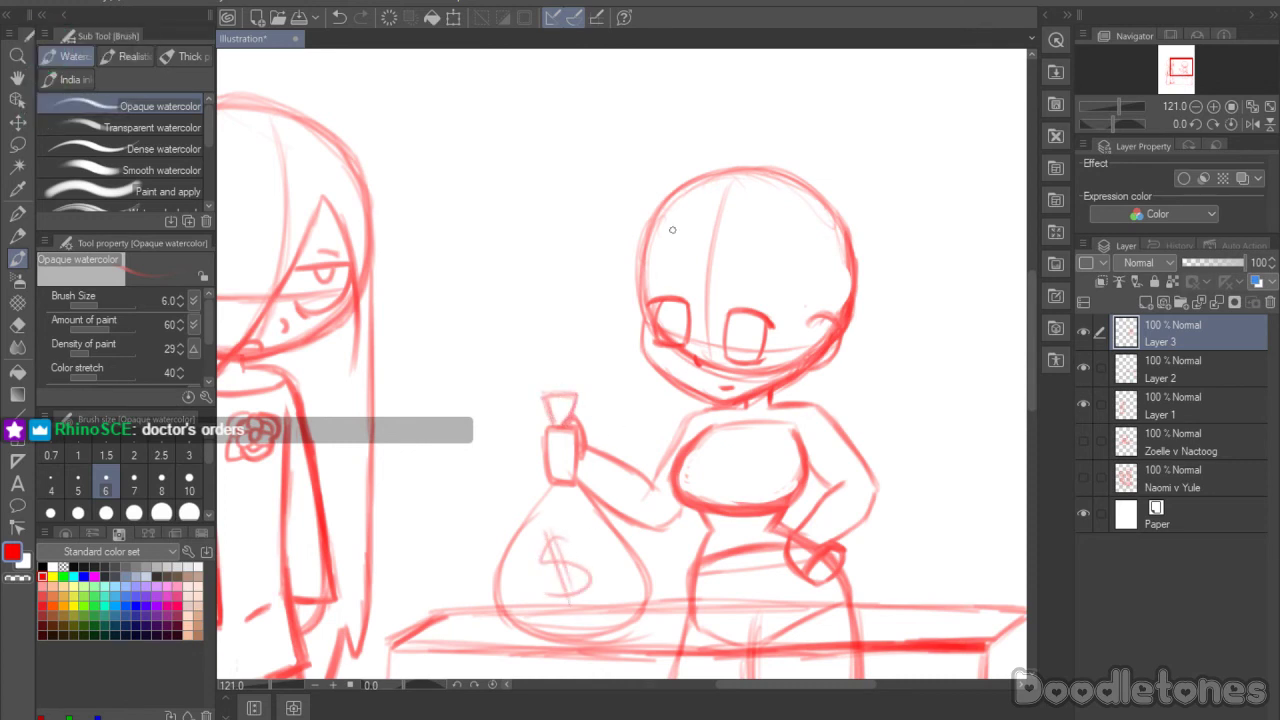
scroll(672, 229, down, 4)
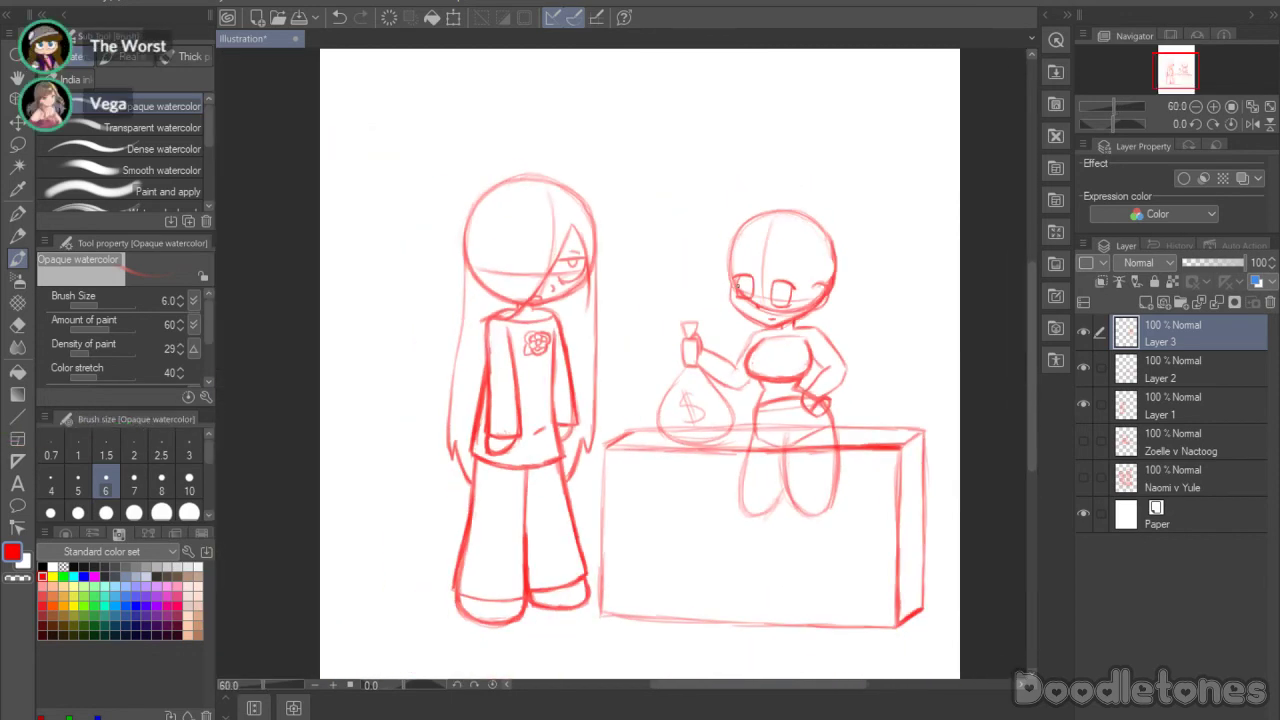
scroll(751, 297, up, 3)
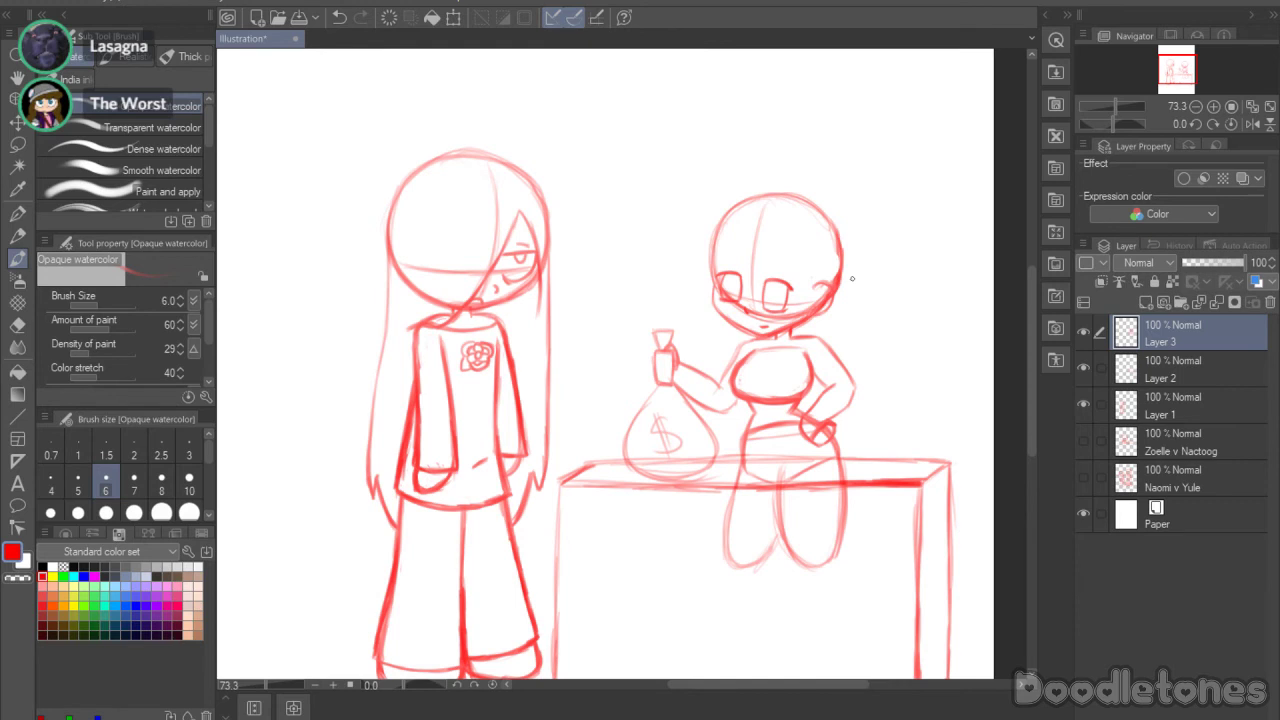
scroll(852, 278, up, 1)
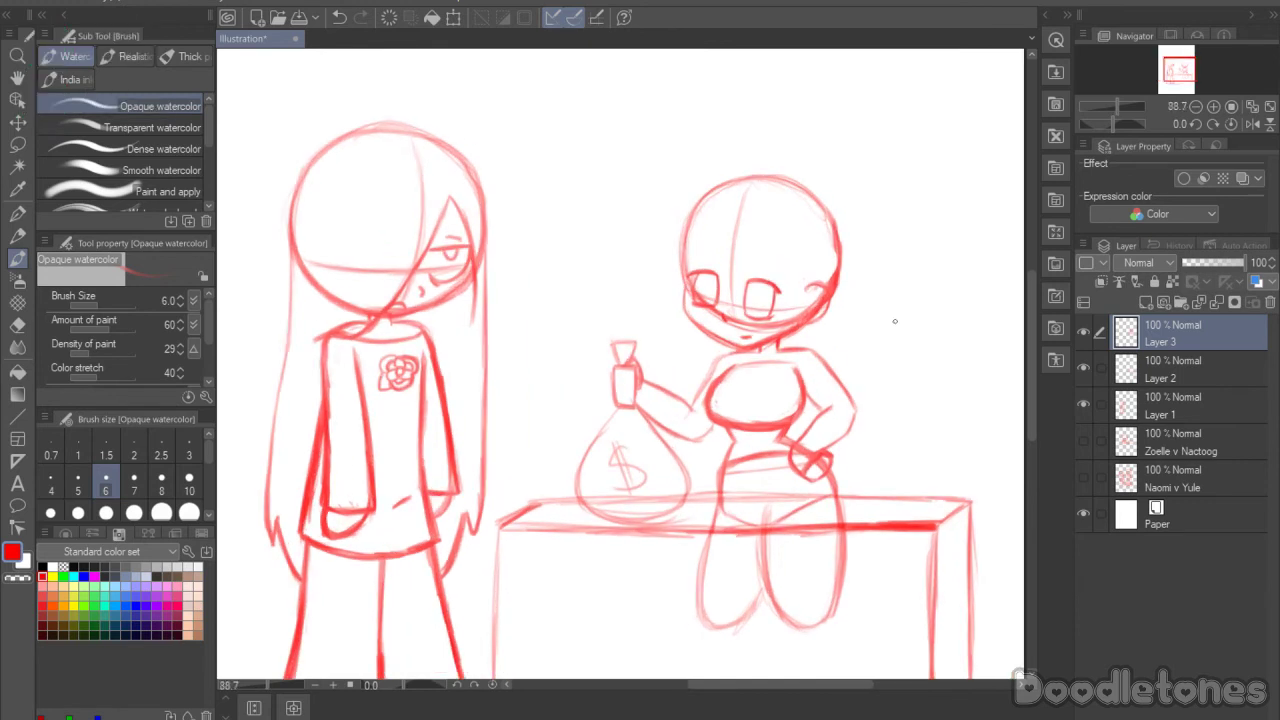
scroll(894, 320, down, 1)
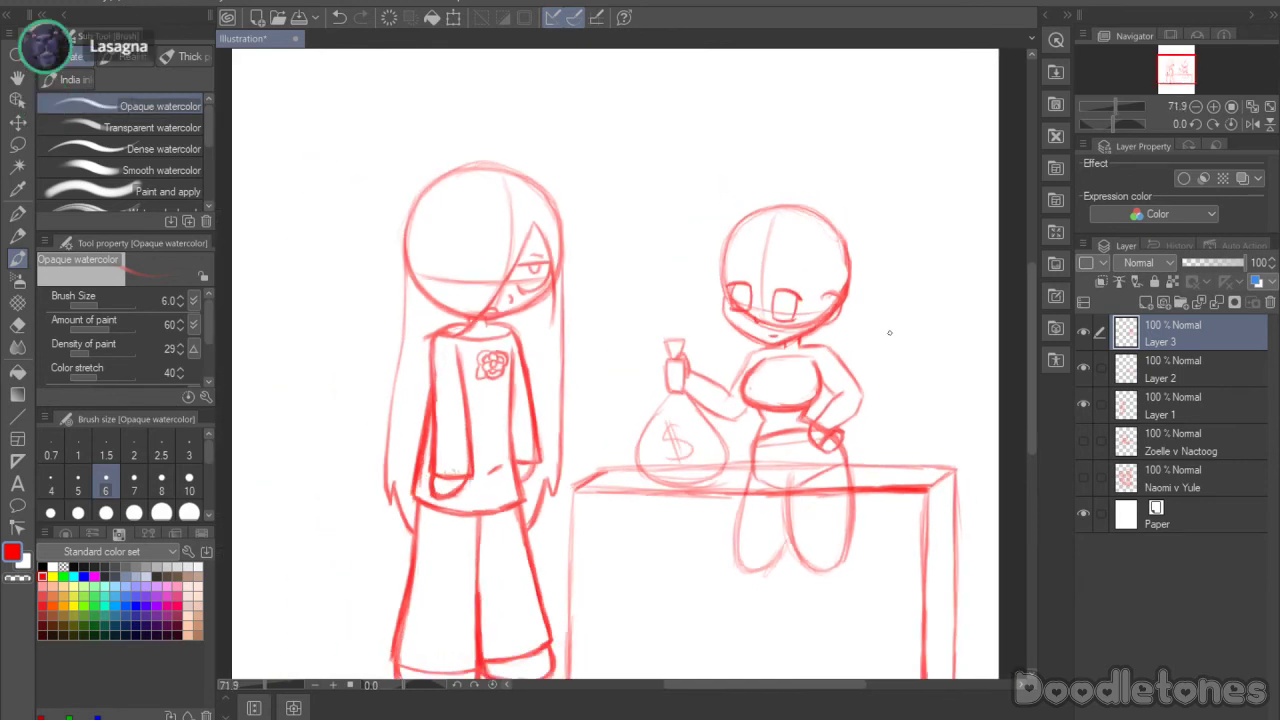
Step: Sketch irises and highlights inside both of the counter figure's eyes, and add a short curved eyebrow above each eye
scroll(884, 326, up, 4)
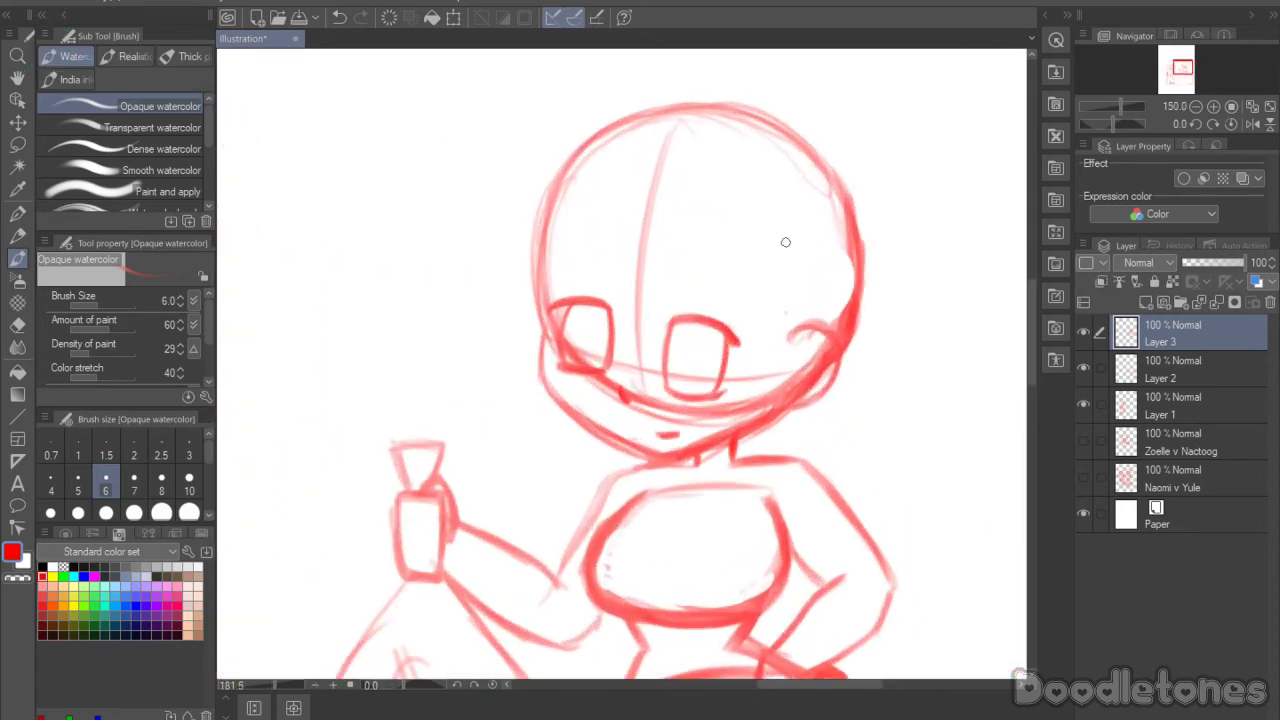
scroll(766, 234, up, 1)
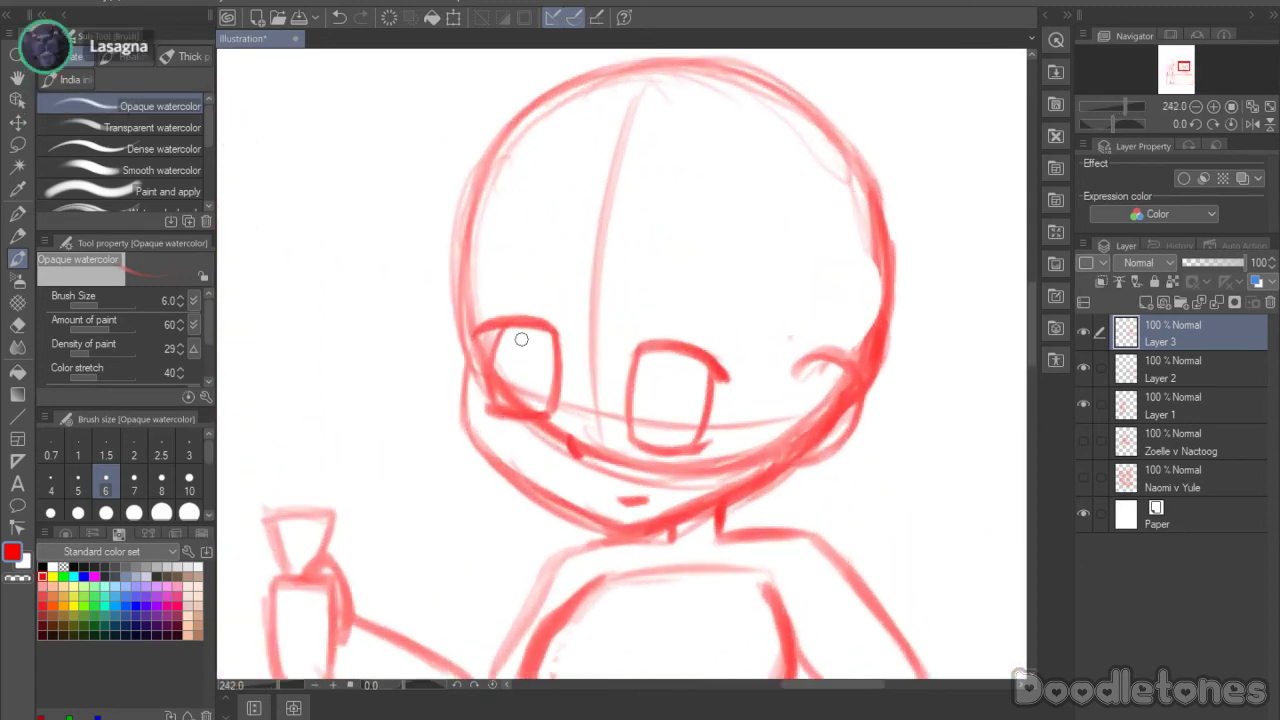
mouse_move(533, 385)
mouse_down()
mouse_move(518, 345)
mouse_move(536, 326)
mouse_up()
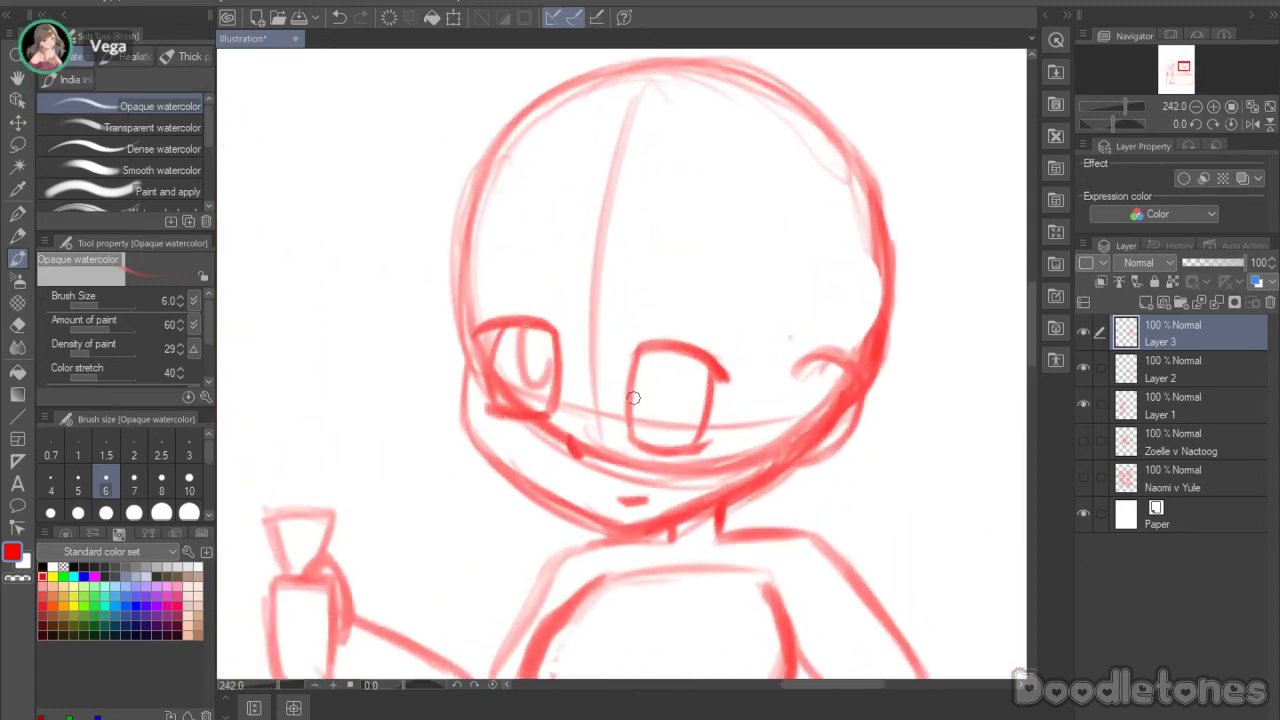
drag(640, 400, 674, 357)
key(ctrl+z)
mouse_move(632, 405)
mouse_down()
mouse_move(670, 384)
mouse_move(672, 363)
mouse_move(646, 403)
mouse_move(676, 359)
mouse_move(660, 404)
mouse_move(662, 384)
mouse_move(716, 386)
mouse_up()
key(ctrl+z)
key(ctrl+z)
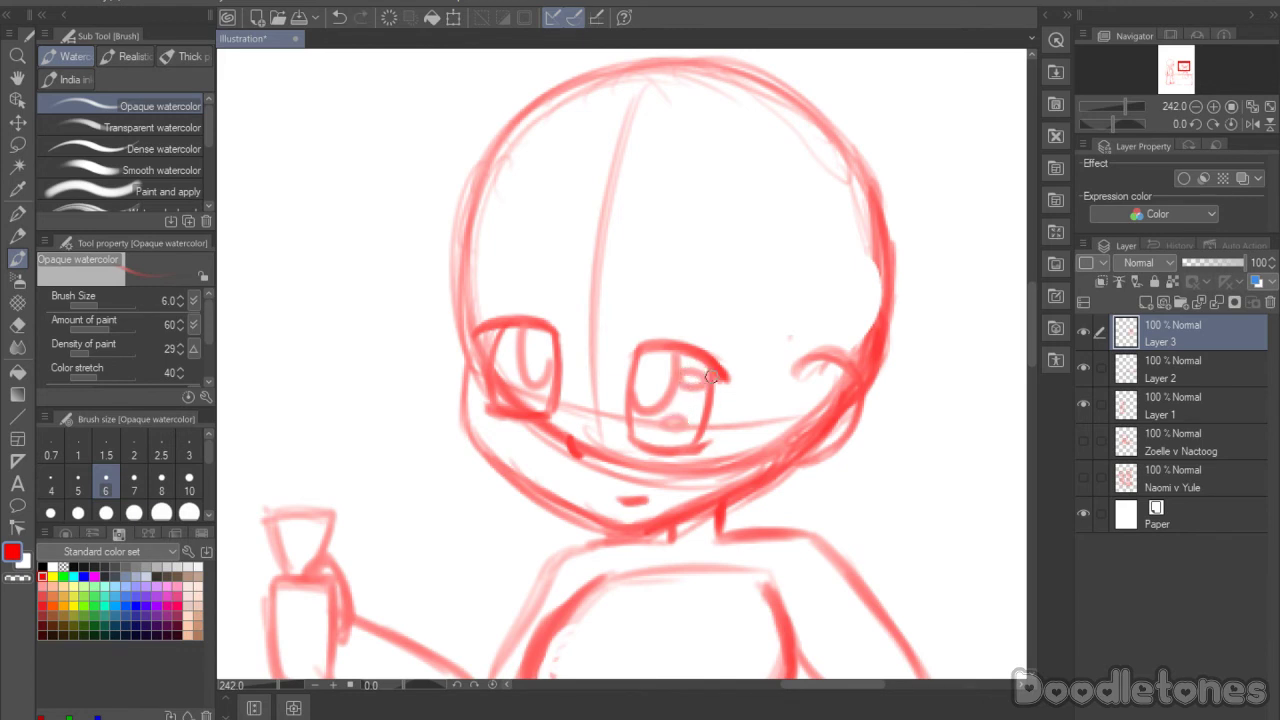
mouse_move(499, 392)
mouse_down()
mouse_move(519, 382)
mouse_move(499, 385)
mouse_up()
key(ctrl+z)
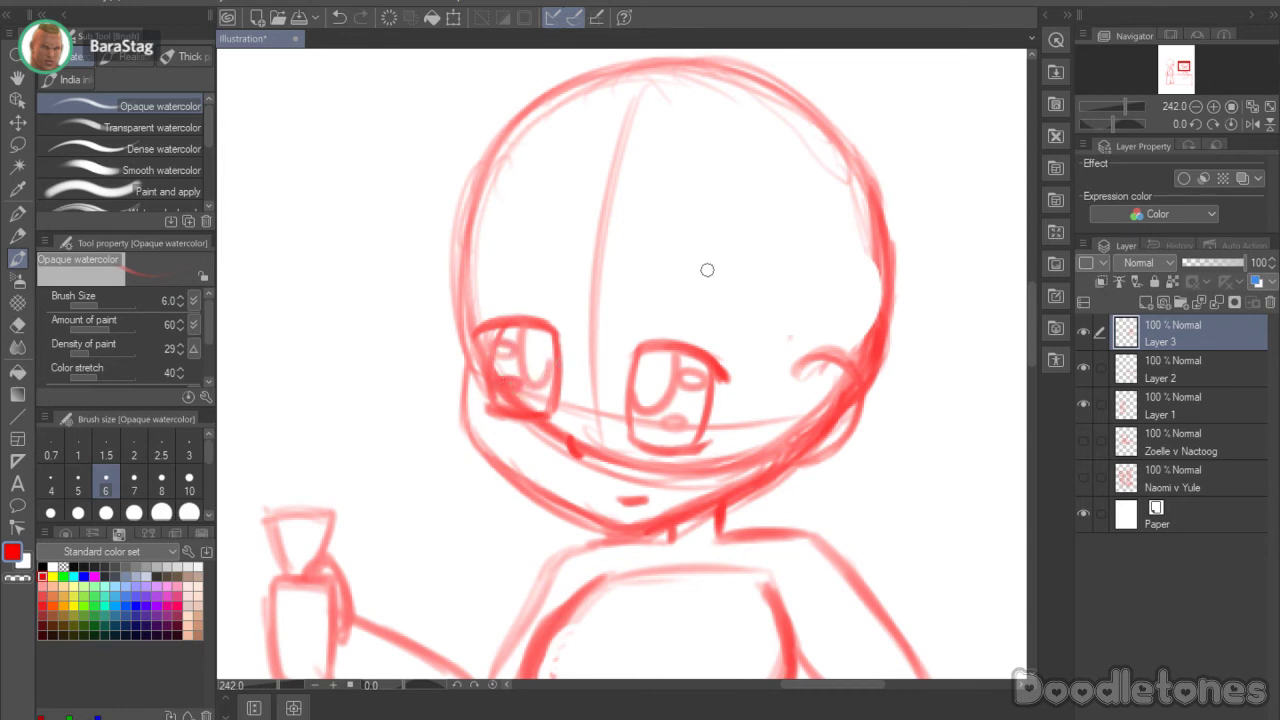
mouse_move(664, 300)
mouse_down()
mouse_move(700, 294)
mouse_move(716, 323)
mouse_up()
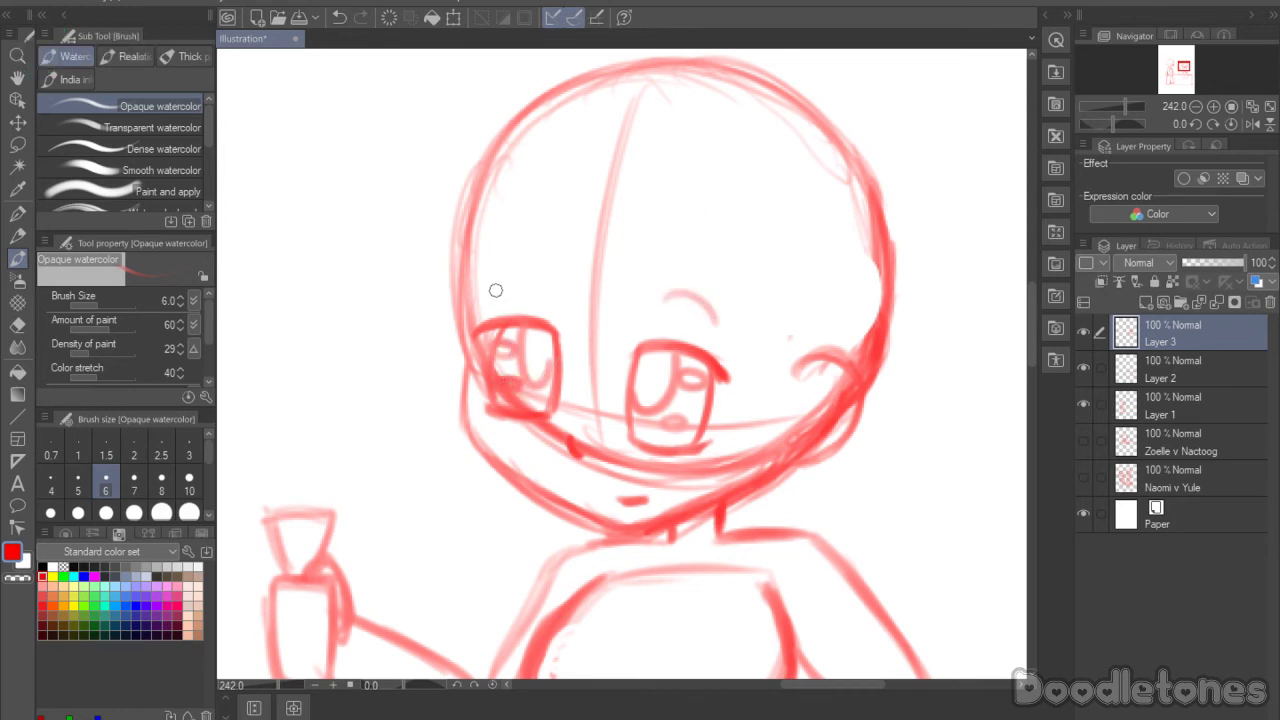
drag(495, 290, 529, 278)
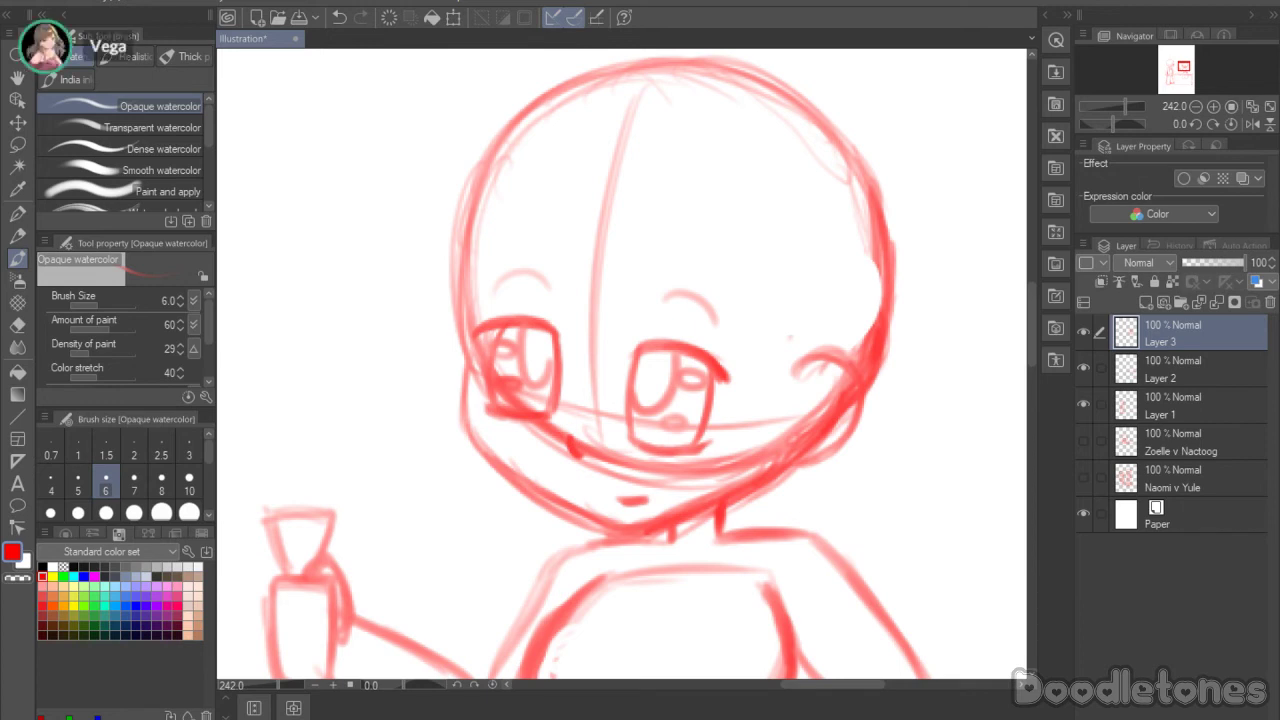
Step: Sketch center-parted bangs on the counter figure's head, sweeping down into a pointed lock on each side of the face
scroll(626, 379, down, 3)
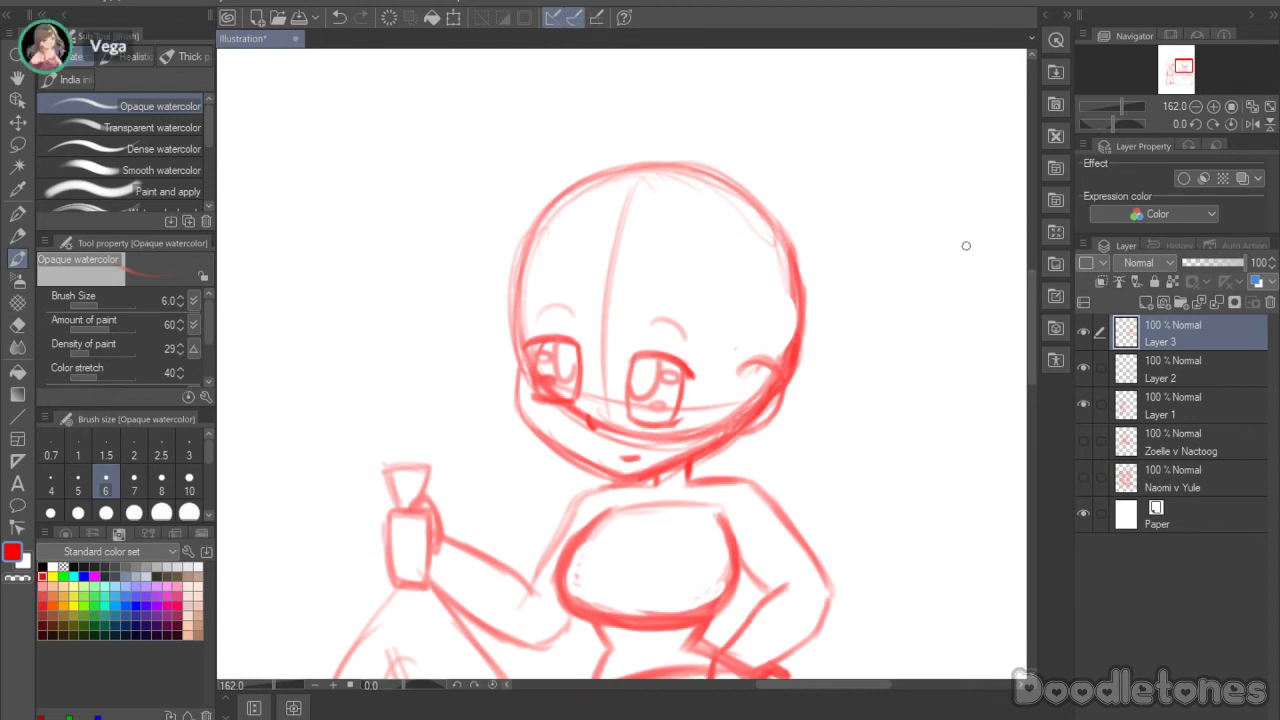
drag(512, 258, 495, 368)
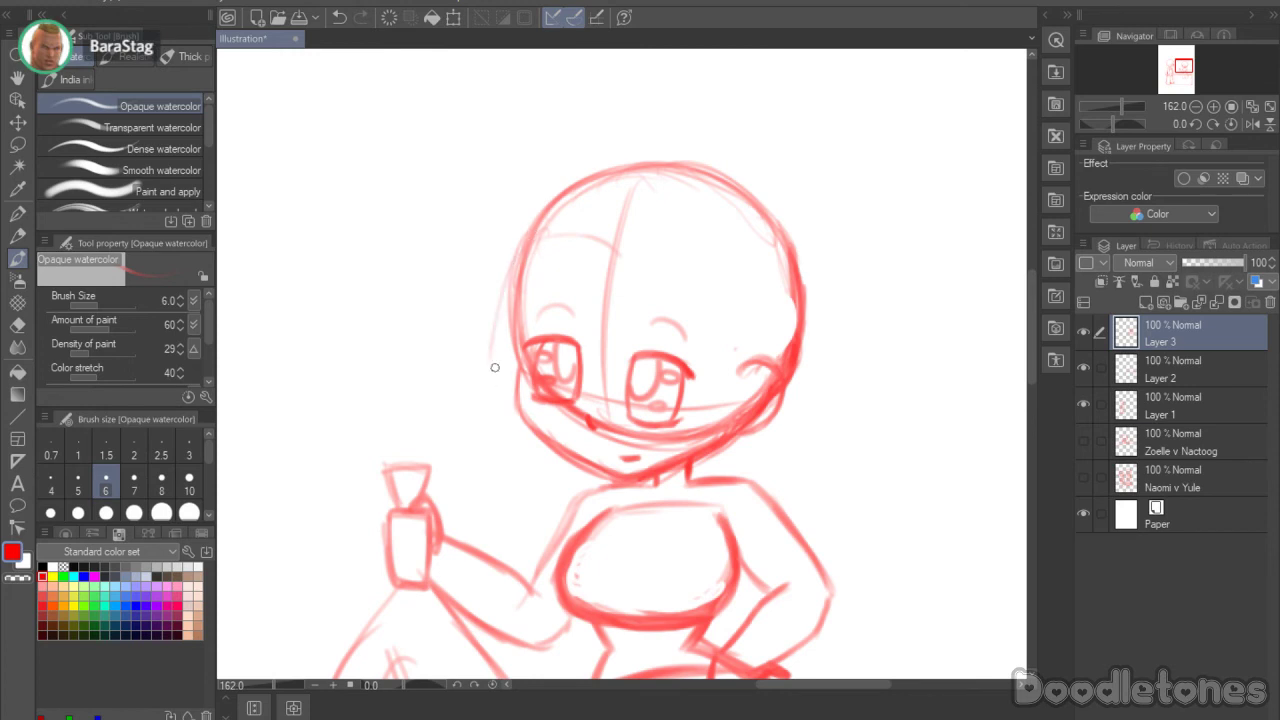
mouse_move(505, 281)
mouse_down()
mouse_move(500, 385)
mouse_move(604, 270)
mouse_move(504, 250)
mouse_move(505, 267)
mouse_move(521, 241)
mouse_move(499, 418)
mouse_move(537, 292)
mouse_move(649, 274)
mouse_move(630, 277)
mouse_move(682, 246)
mouse_move(629, 263)
mouse_move(691, 245)
mouse_move(753, 289)
mouse_move(714, 250)
mouse_move(757, 379)
mouse_up()
drag(742, 273, 754, 393)
mouse_move(626, 280)
mouse_down()
mouse_move(666, 268)
mouse_move(653, 263)
mouse_move(693, 294)
mouse_move(714, 383)
mouse_up()
drag(708, 291, 727, 410)
drag(709, 330, 727, 418)
drag(718, 352, 728, 465)
mouse_move(741, 416)
mouse_down()
mouse_move(758, 357)
mouse_move(740, 446)
mouse_move(758, 290)
mouse_up()
mouse_move(624, 278)
mouse_down()
mouse_move(692, 286)
mouse_move(706, 301)
mouse_move(727, 448)
mouse_up()
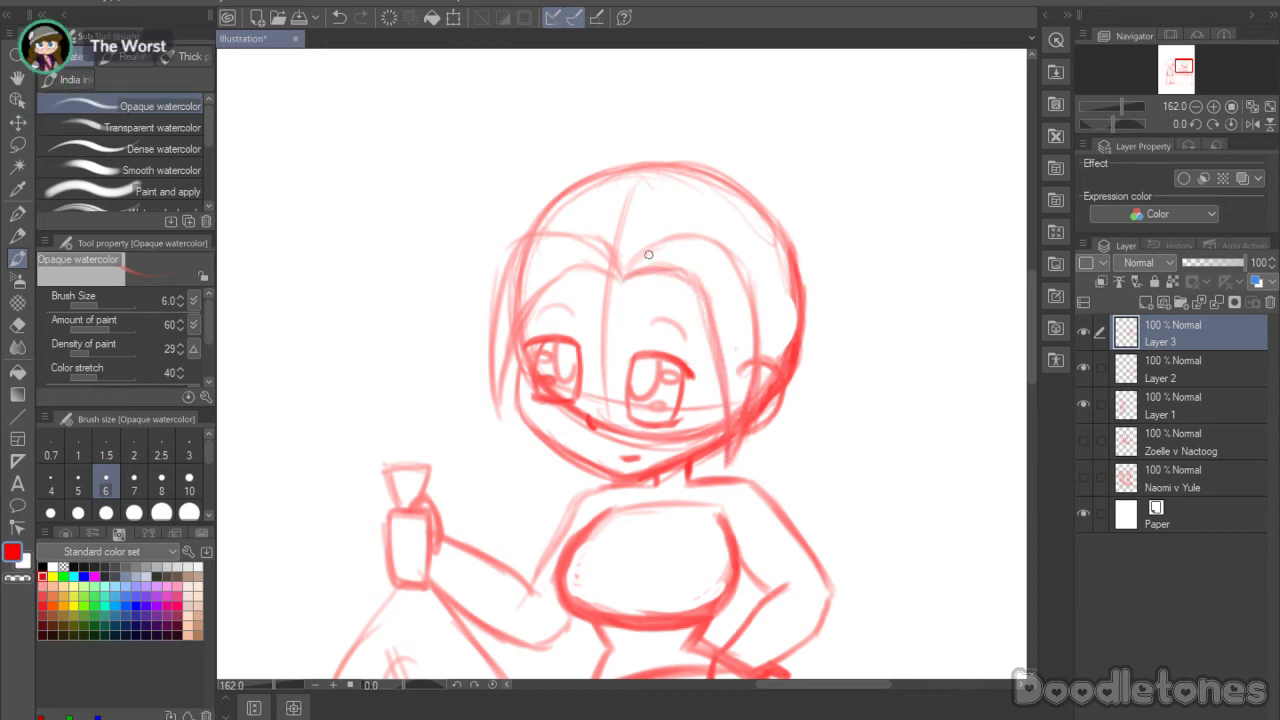
Step: Reinforce the outer curves and the center parting of the counter figure's bangs with darker strokes
mouse_move(654, 251)
mouse_down()
mouse_move(729, 254)
mouse_move(753, 320)
mouse_up()
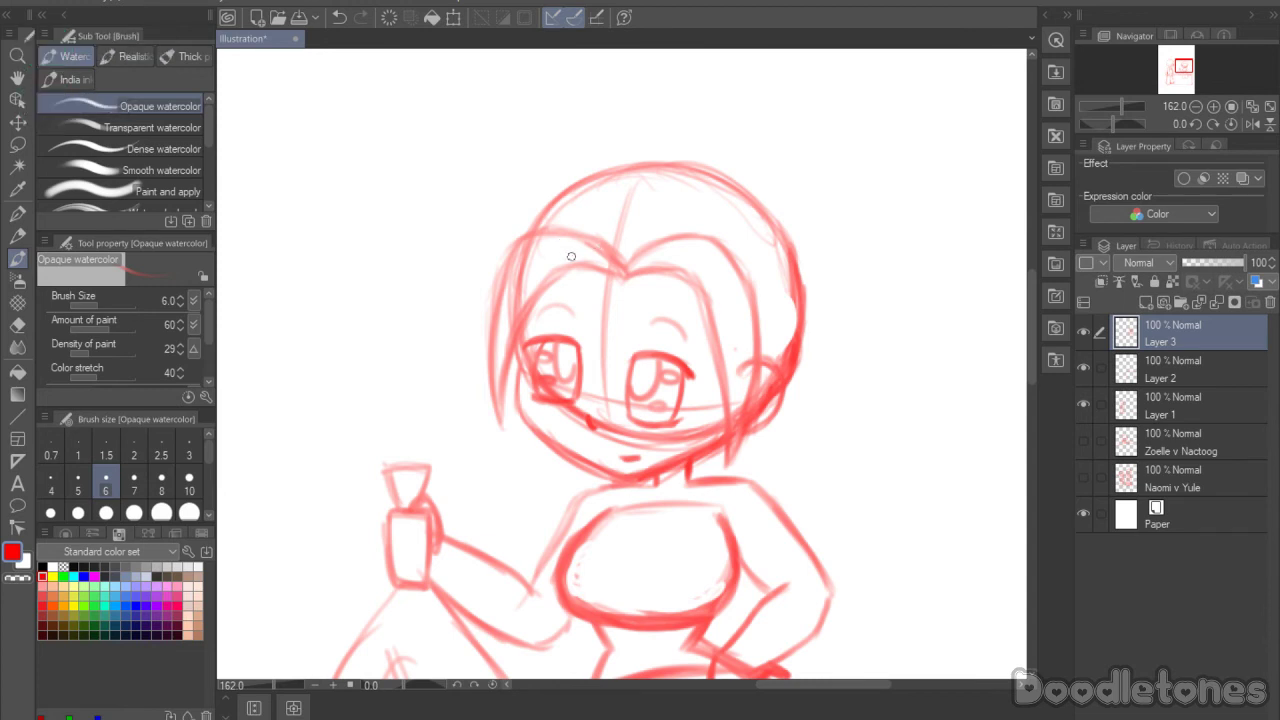
mouse_move(581, 238)
mouse_down()
mouse_move(619, 277)
mouse_move(656, 250)
mouse_move(615, 270)
mouse_move(730, 455)
mouse_up()
drag(751, 304, 752, 395)
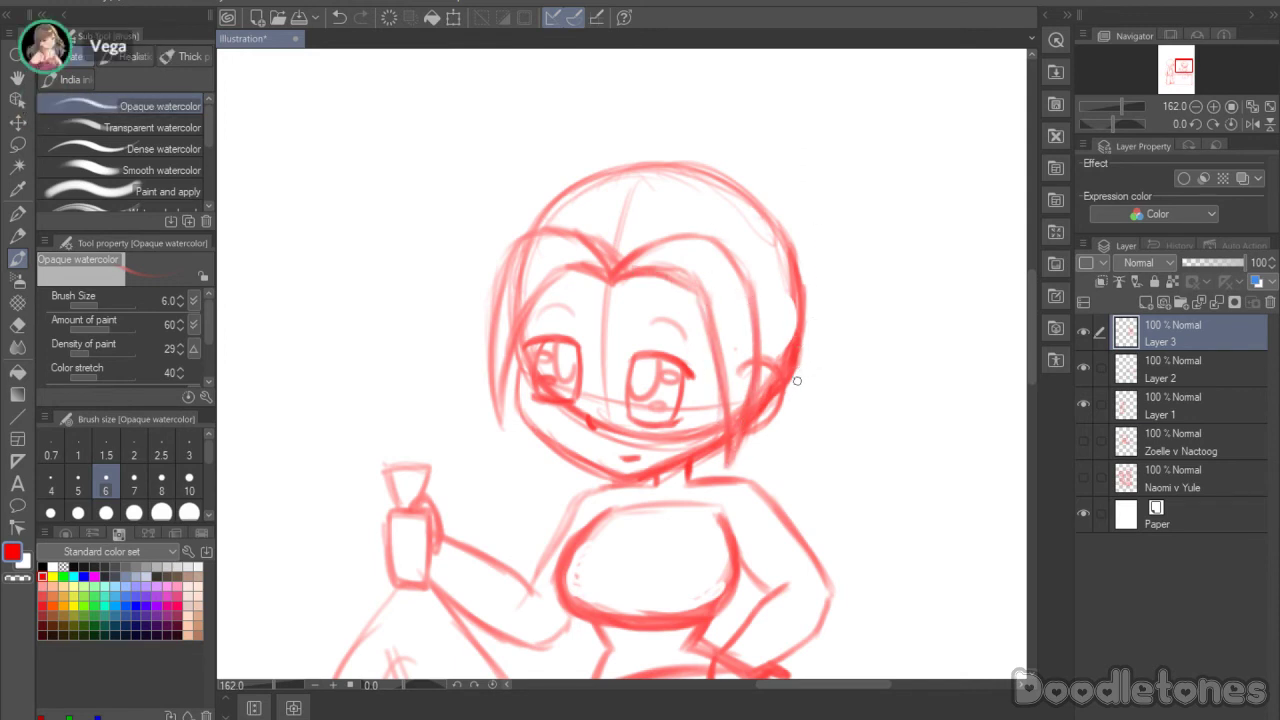
Step: Sketch a wing-shaped ponytail with jagged tips flowing outward from behind the counter figure's neck and over the shoulder
drag(1029, 357, 1029, 374)
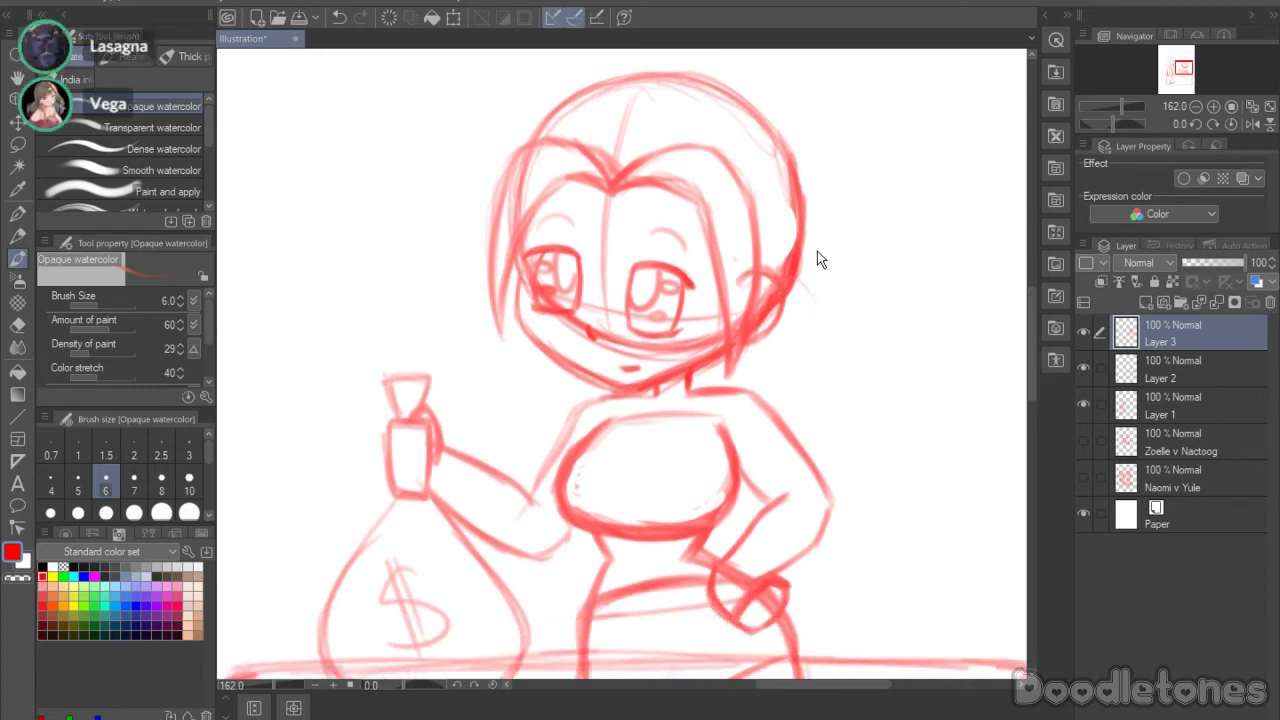
mouse_move(786, 311)
mouse_down()
mouse_move(904, 400)
mouse_move(869, 391)
mouse_move(873, 452)
mouse_move(838, 426)
mouse_up()
drag(742, 351, 754, 390)
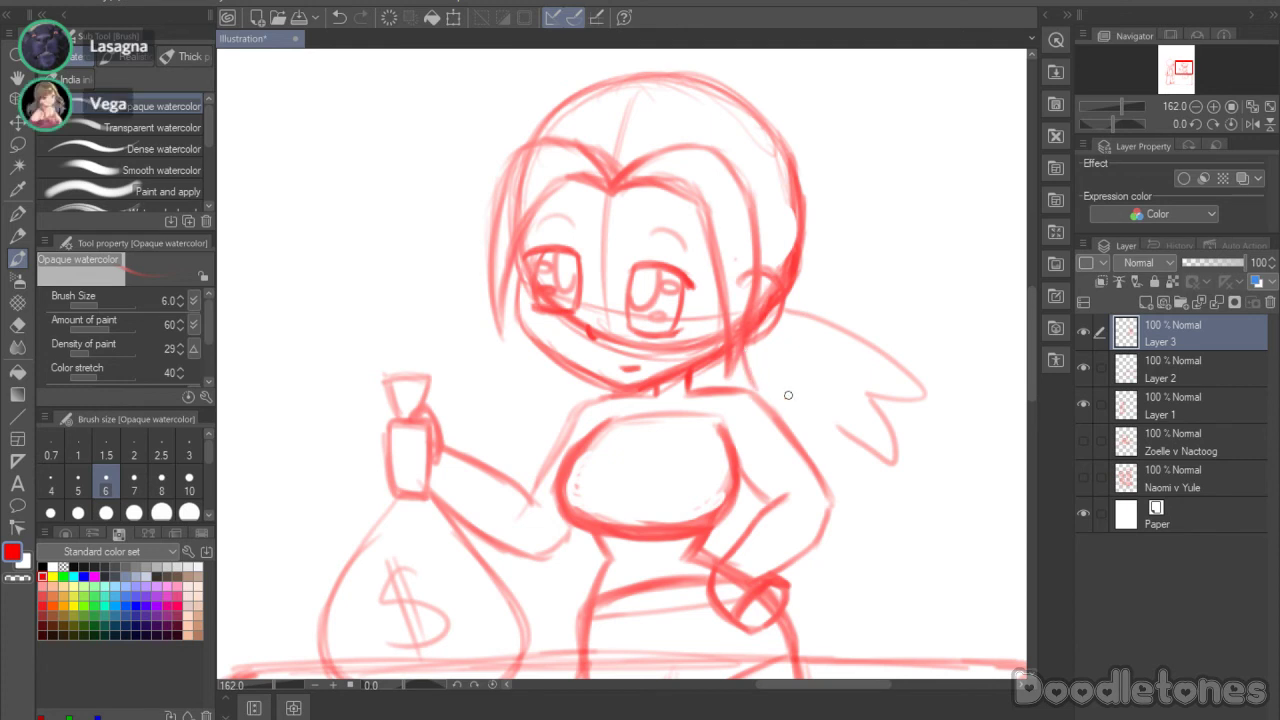
mouse_move(794, 434)
mouse_down()
mouse_move(818, 461)
mouse_move(838, 427)
mouse_move(841, 456)
mouse_move(799, 441)
mouse_up()
drag(749, 371, 769, 411)
mouse_move(795, 310)
mouse_down()
mouse_move(873, 343)
mouse_move(856, 337)
mouse_move(914, 397)
mouse_move(888, 400)
mouse_move(899, 405)
mouse_move(862, 445)
mouse_up()
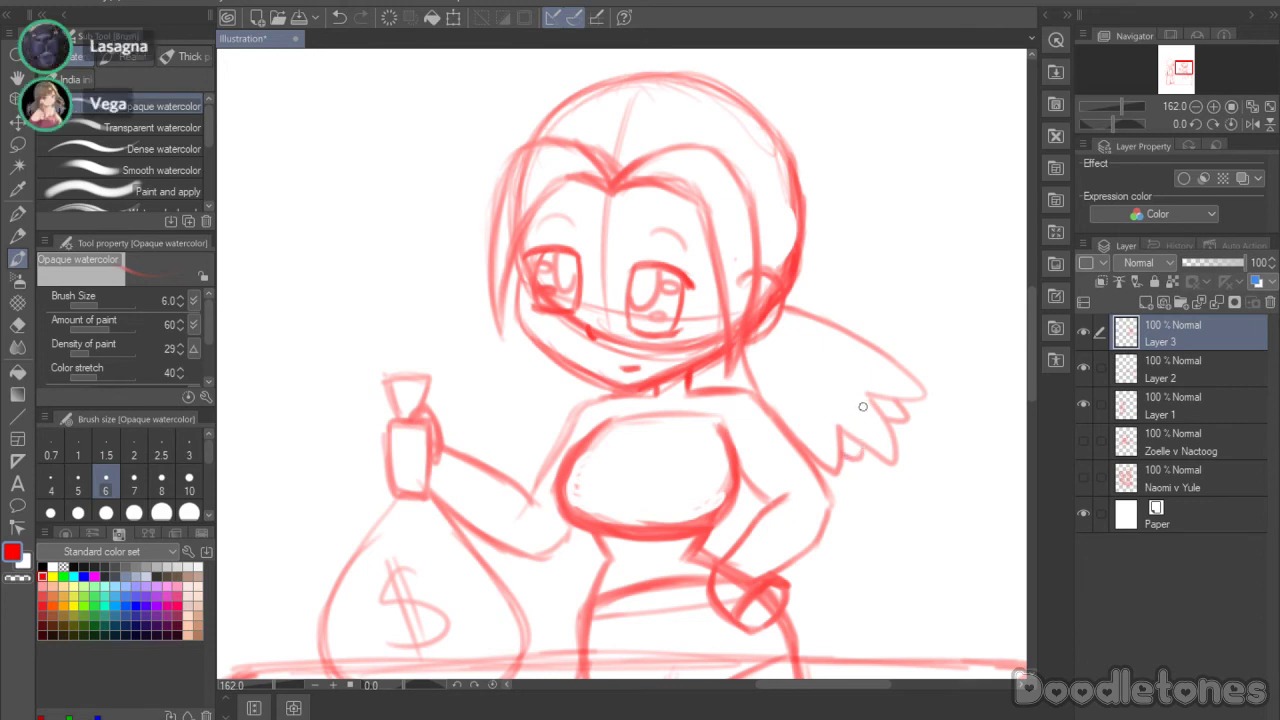
Step: Sketch a scooped neckline and shoulder edges for the counter figure's top
scroll(1032, 326, down, 3)
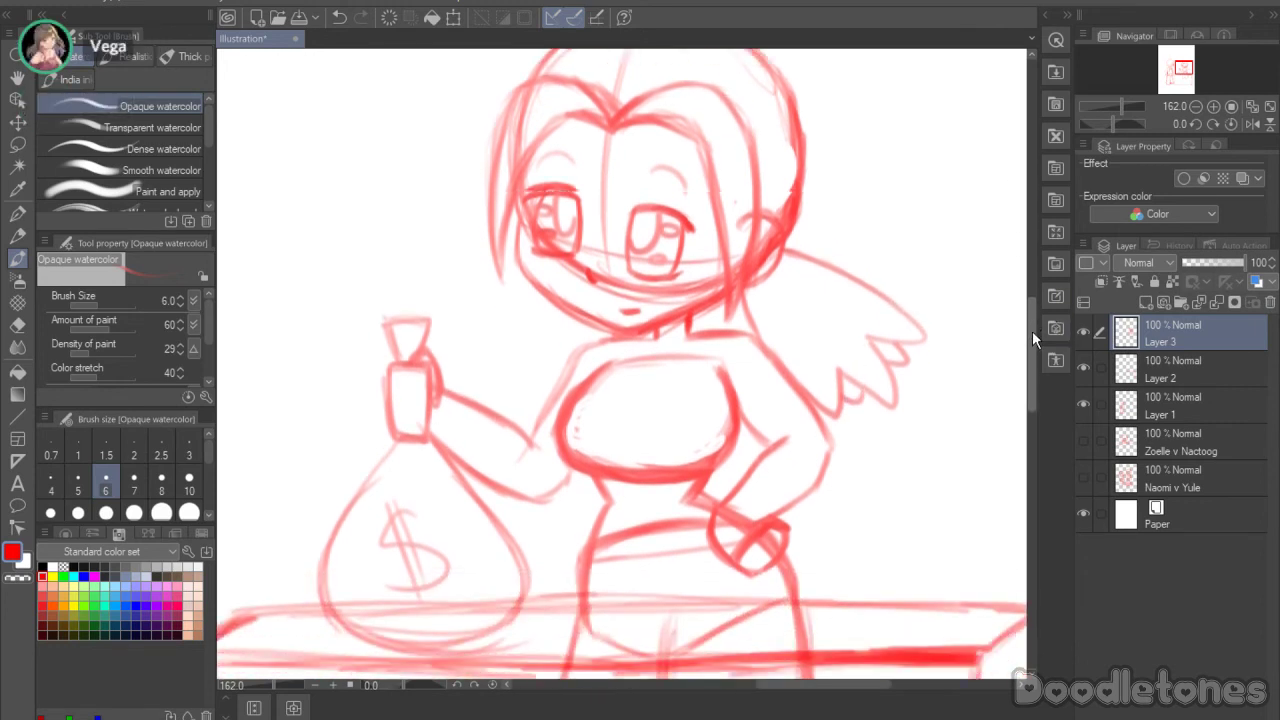
scroll(1030, 326, up, 2)
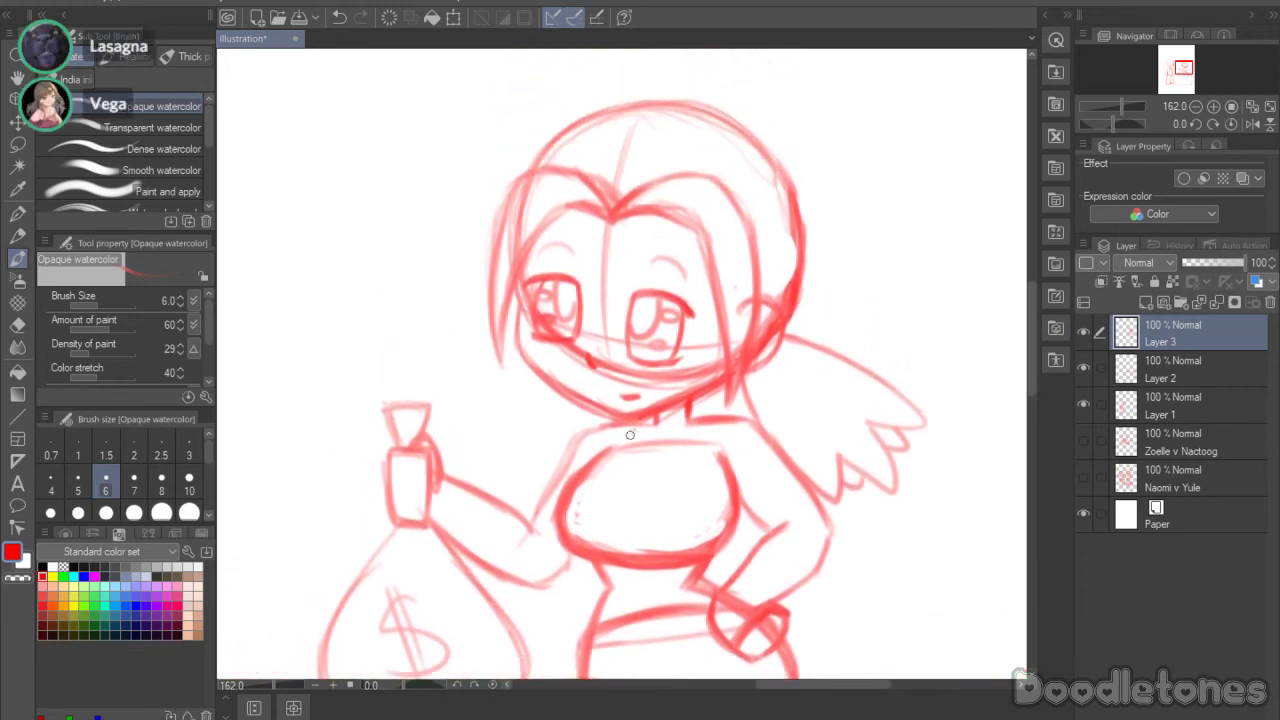
mouse_move(630, 431)
mouse_down()
mouse_move(665, 476)
mouse_move(705, 429)
mouse_move(666, 480)
mouse_up()
mouse_move(630, 428)
mouse_down()
mouse_move(637, 477)
mouse_move(649, 461)
mouse_move(637, 482)
mouse_move(664, 438)
mouse_move(631, 426)
mouse_move(651, 422)
mouse_move(579, 450)
mouse_move(607, 425)
mouse_move(540, 510)
mouse_up()
drag(565, 460, 538, 516)
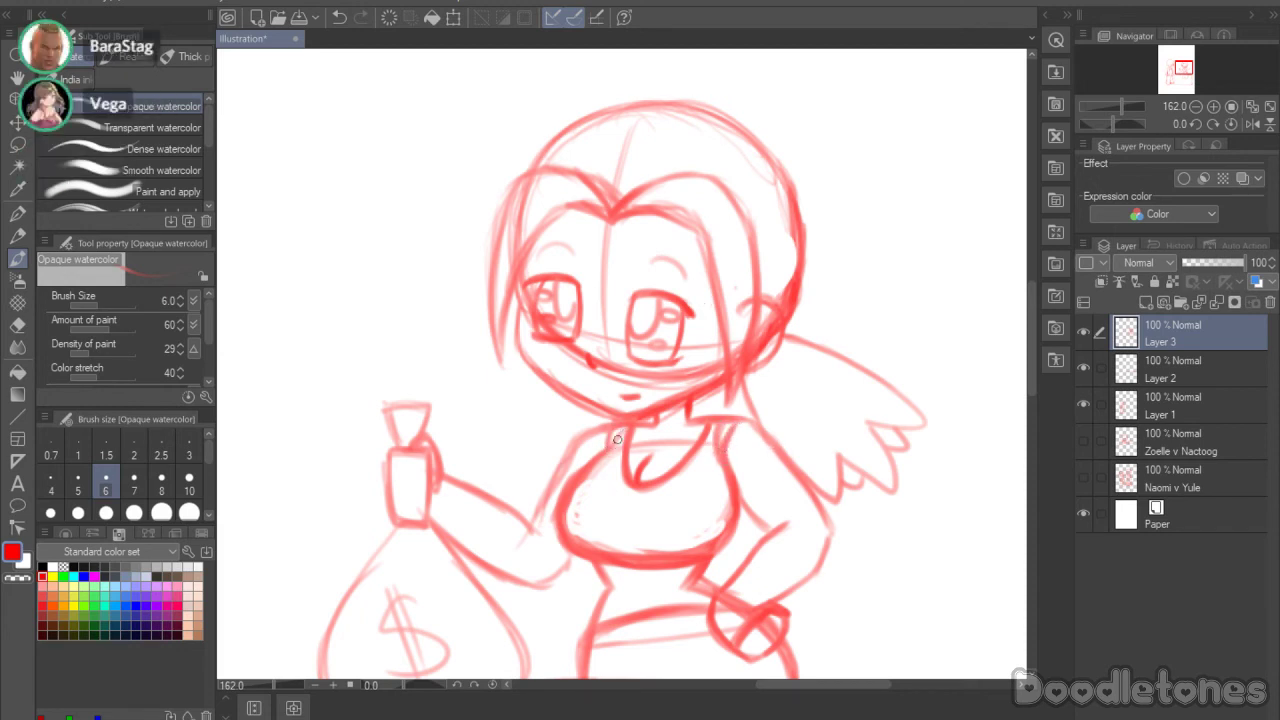
Step: Sketch sleeve hems across both of the counter figure's arms near the elbows
scroll(1034, 347, down, 2)
scroll(1034, 347, down, 3)
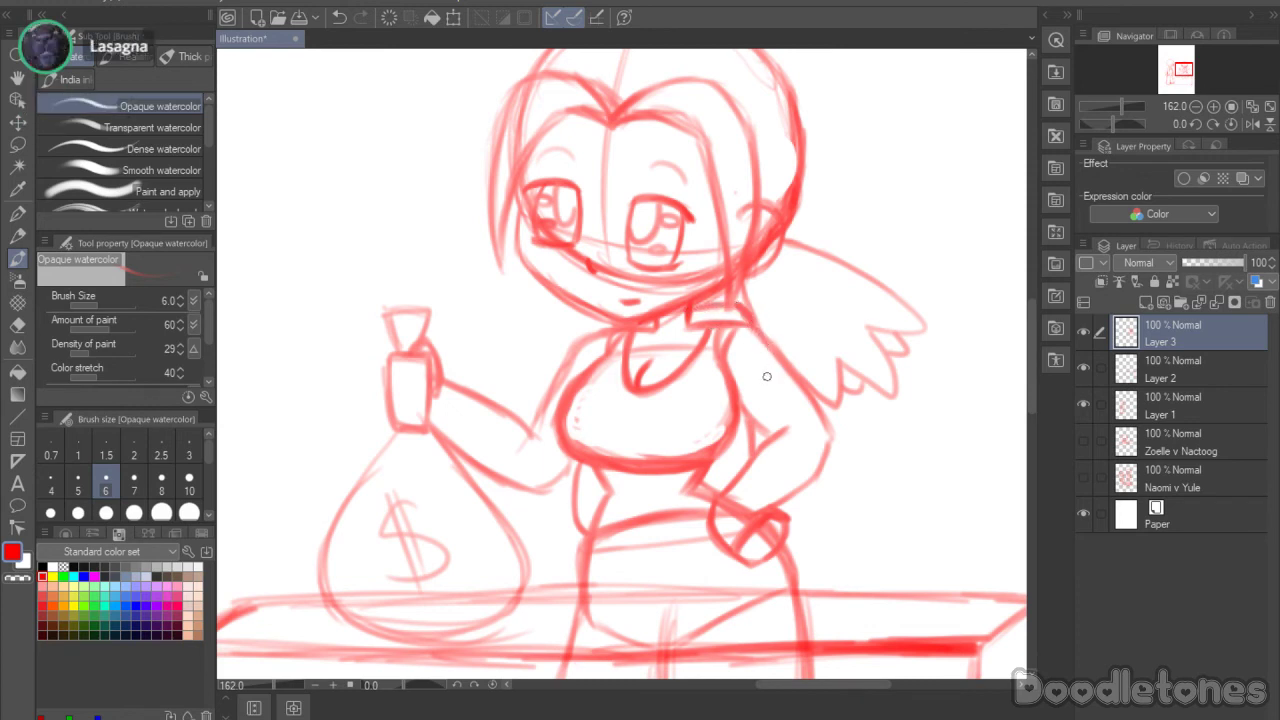
mouse_move(781, 428)
mouse_down()
mouse_move(824, 429)
mouse_move(806, 410)
mouse_move(823, 404)
mouse_move(815, 426)
mouse_up()
mouse_move(538, 421)
mouse_down()
mouse_move(568, 478)
mouse_move(576, 461)
mouse_move(566, 477)
mouse_up()
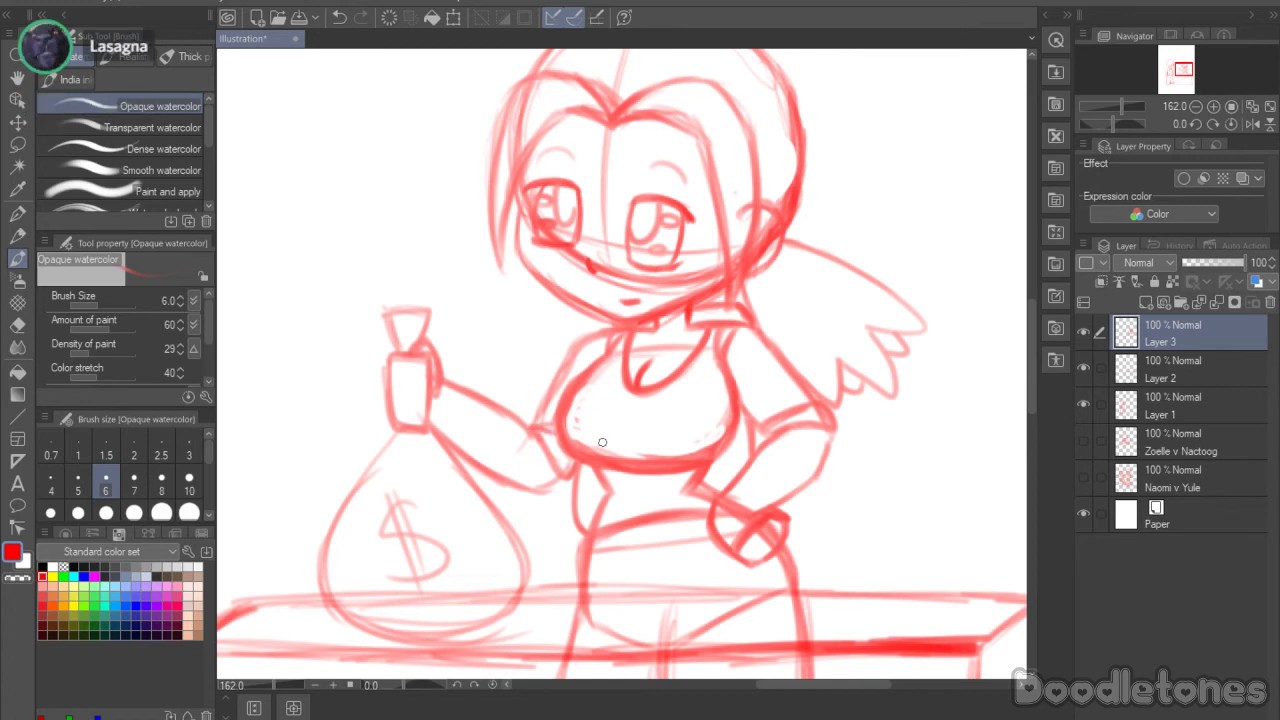
Step: Sketch the waist hem of the counter figure's top and a flared skirt with a curved bottom edge over the legs
drag(1033, 339, 1020, 385)
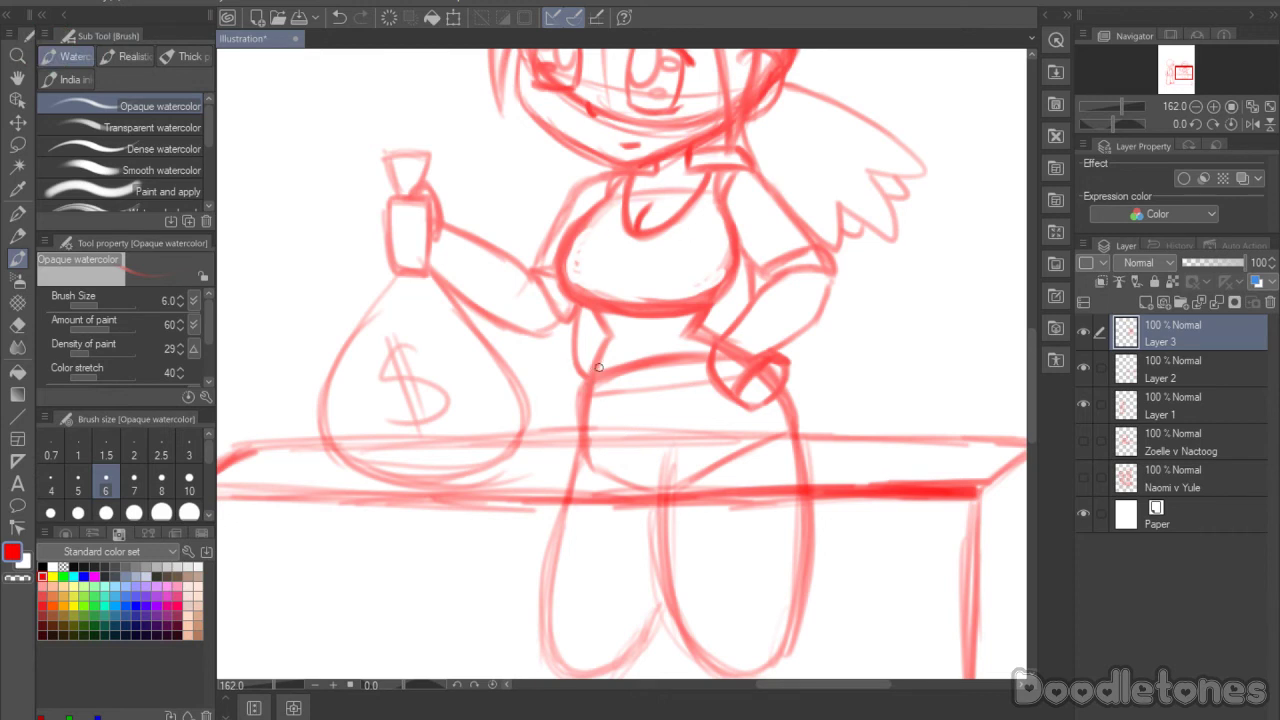
mouse_move(603, 351)
mouse_down()
mouse_move(681, 351)
mouse_move(604, 351)
mouse_move(701, 334)
mouse_move(646, 352)
mouse_move(670, 348)
mouse_move(613, 348)
mouse_move(667, 346)
mouse_move(596, 329)
mouse_move(611, 346)
mouse_move(690, 330)
mouse_up()
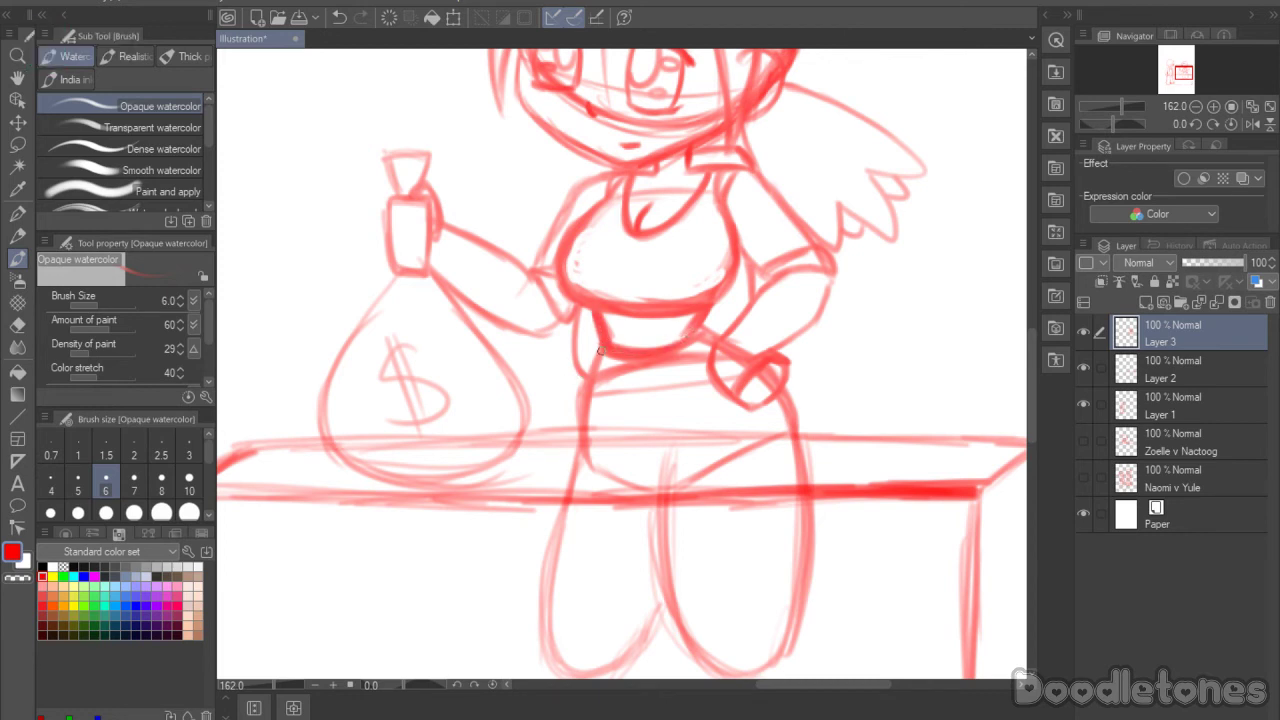
drag(600, 350, 530, 506)
drag(582, 393, 498, 584)
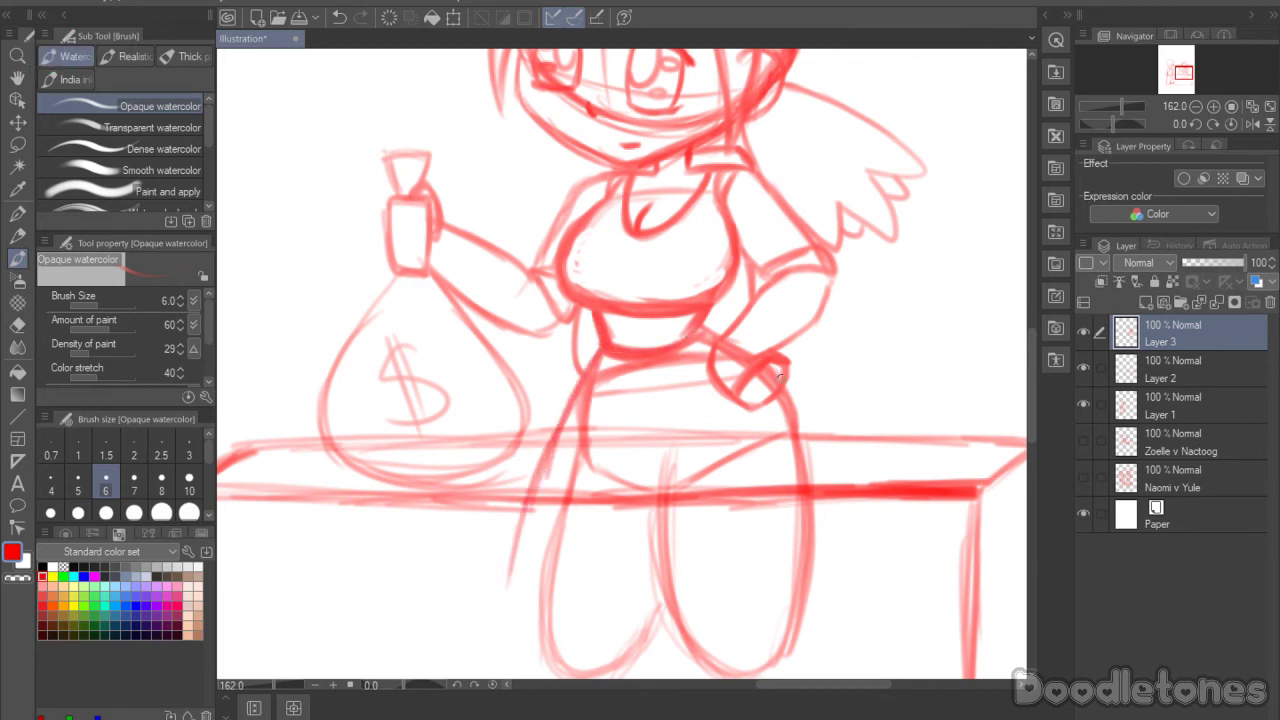
drag(784, 384, 857, 560)
mouse_move(508, 577)
mouse_down()
mouse_move(806, 612)
mouse_move(818, 599)
mouse_up()
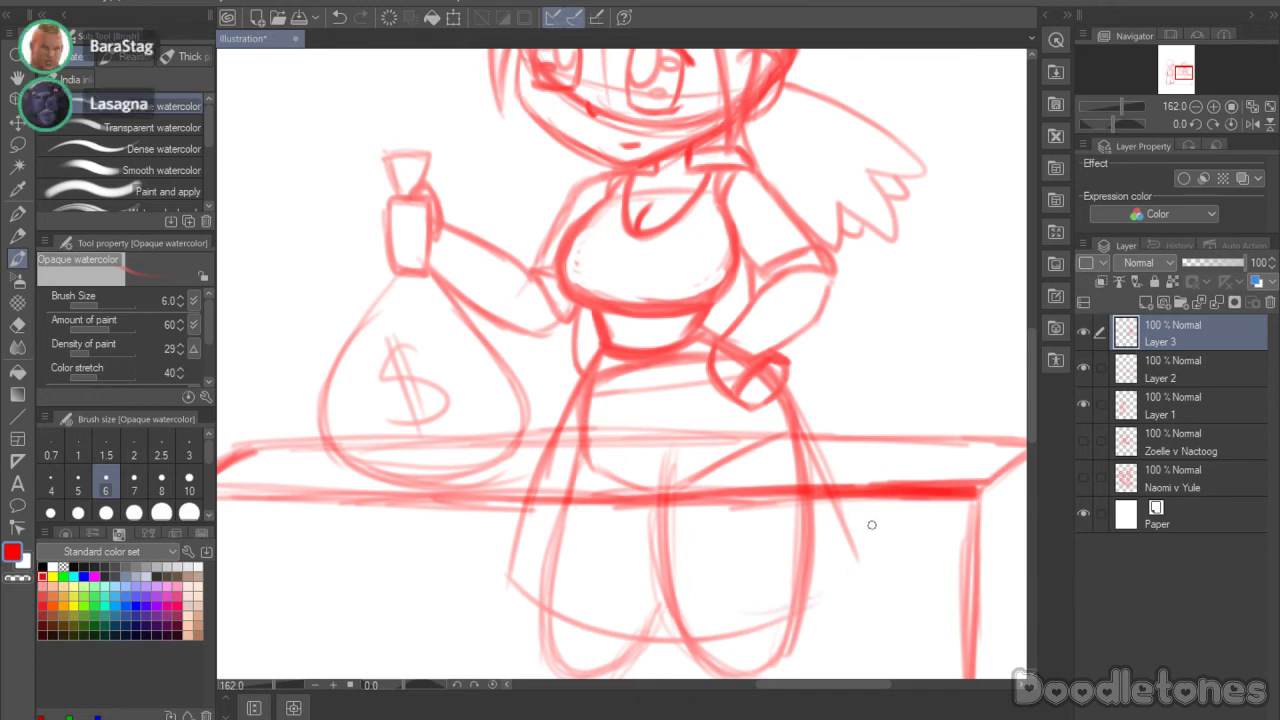
mouse_move(794, 408)
mouse_down()
mouse_move(856, 560)
mouse_move(793, 616)
mouse_up()
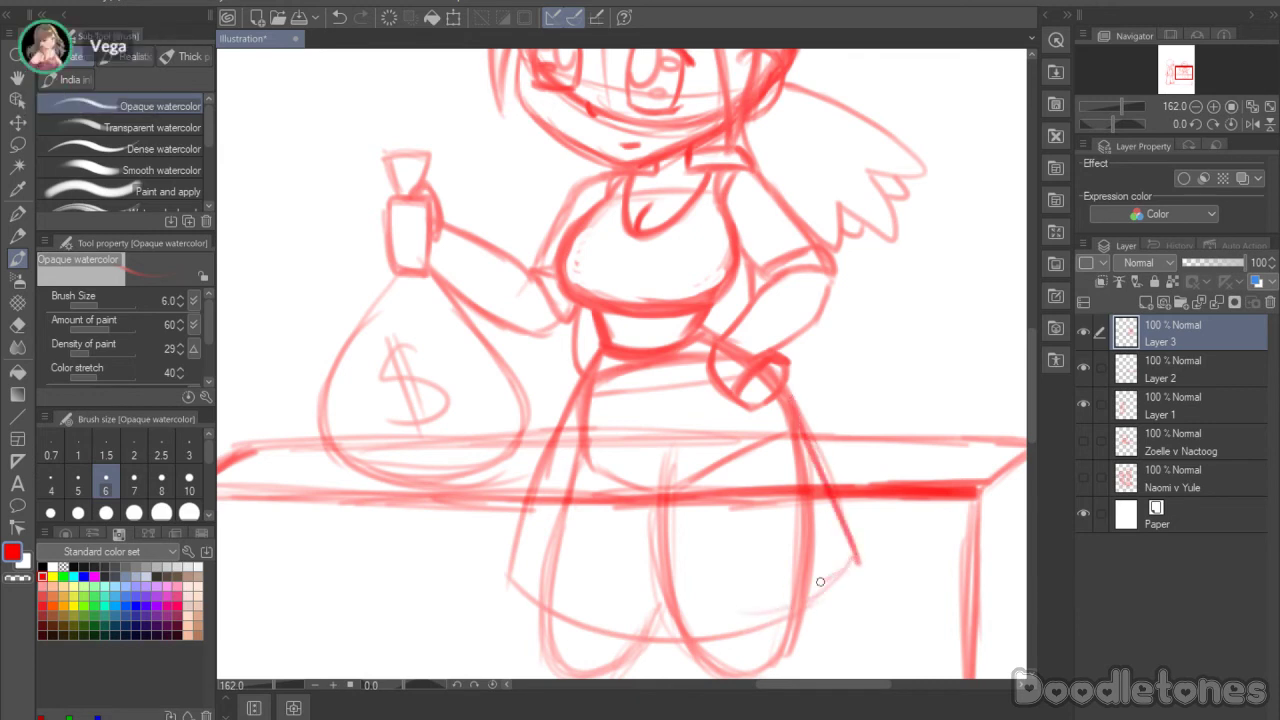
Step: Select the skirt and legs below the counter's back edge with the Lasso, delete them, and deselect
scroll(1028, 371, down, 1)
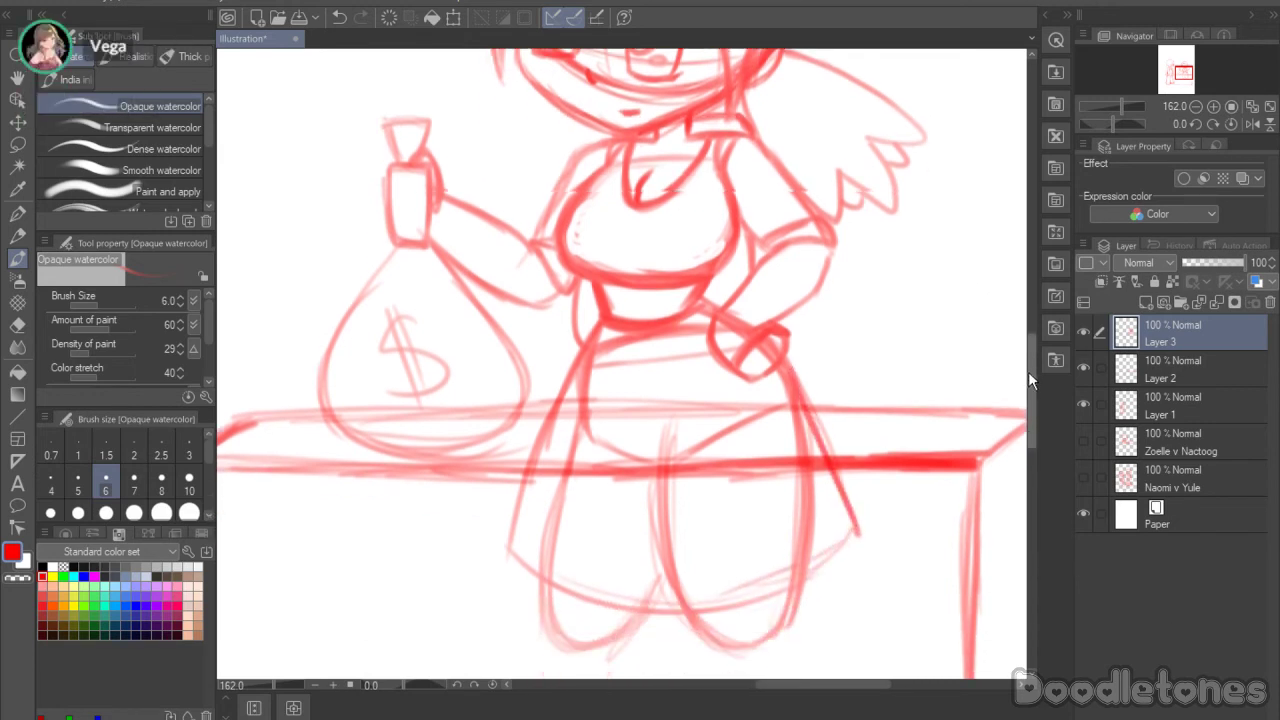
key(m)
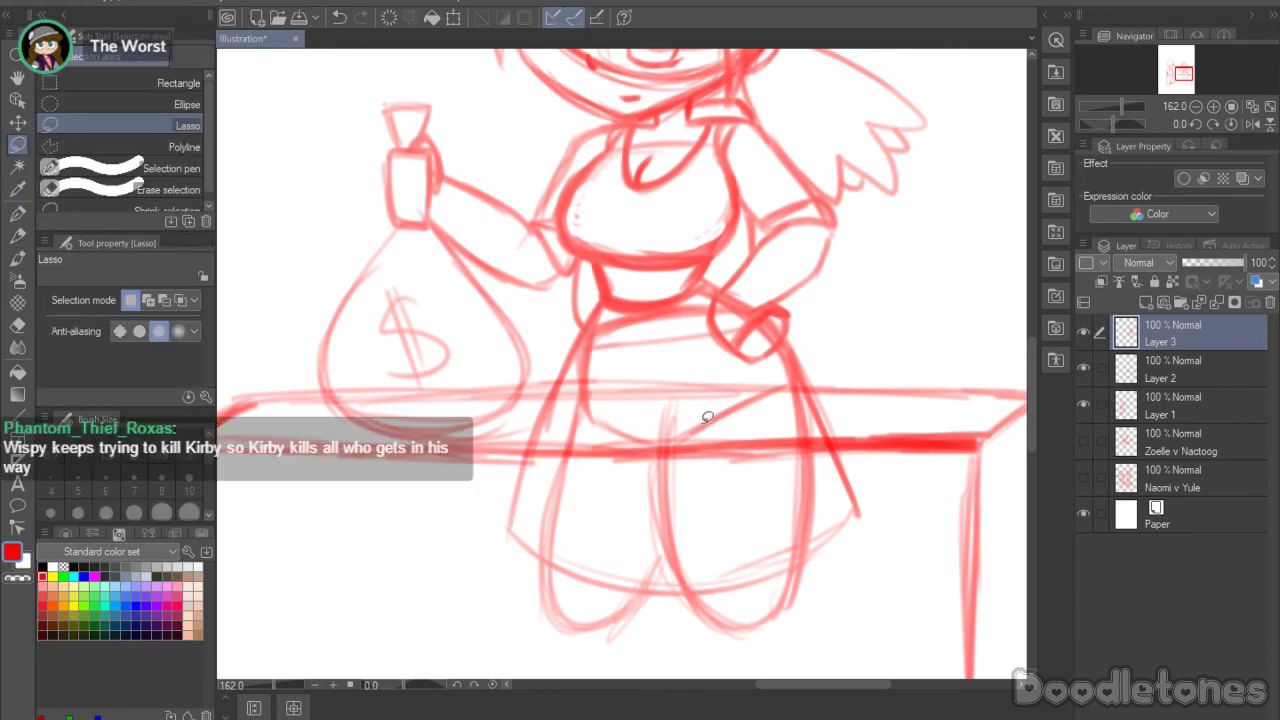
mouse_move(534, 395)
mouse_down()
mouse_move(785, 388)
mouse_move(930, 404)
mouse_move(912, 557)
mouse_move(649, 643)
mouse_move(481, 598)
mouse_move(525, 402)
mouse_up()
key(Delete)
key(ctrl+d)
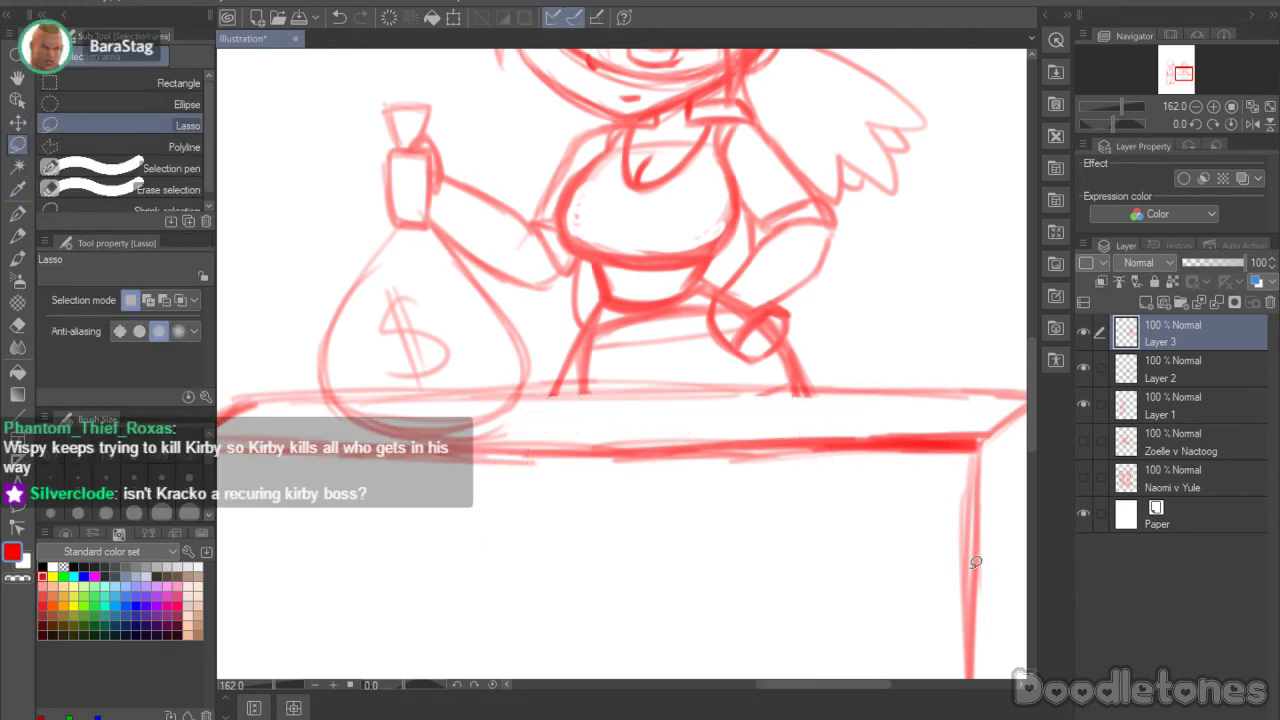
Step: Sketch a small cluster of stacked horizontal strokes beside the long-haired figure's head on Layer 1 with the Opaque watercolor brush
scroll(975, 562, down, 4)
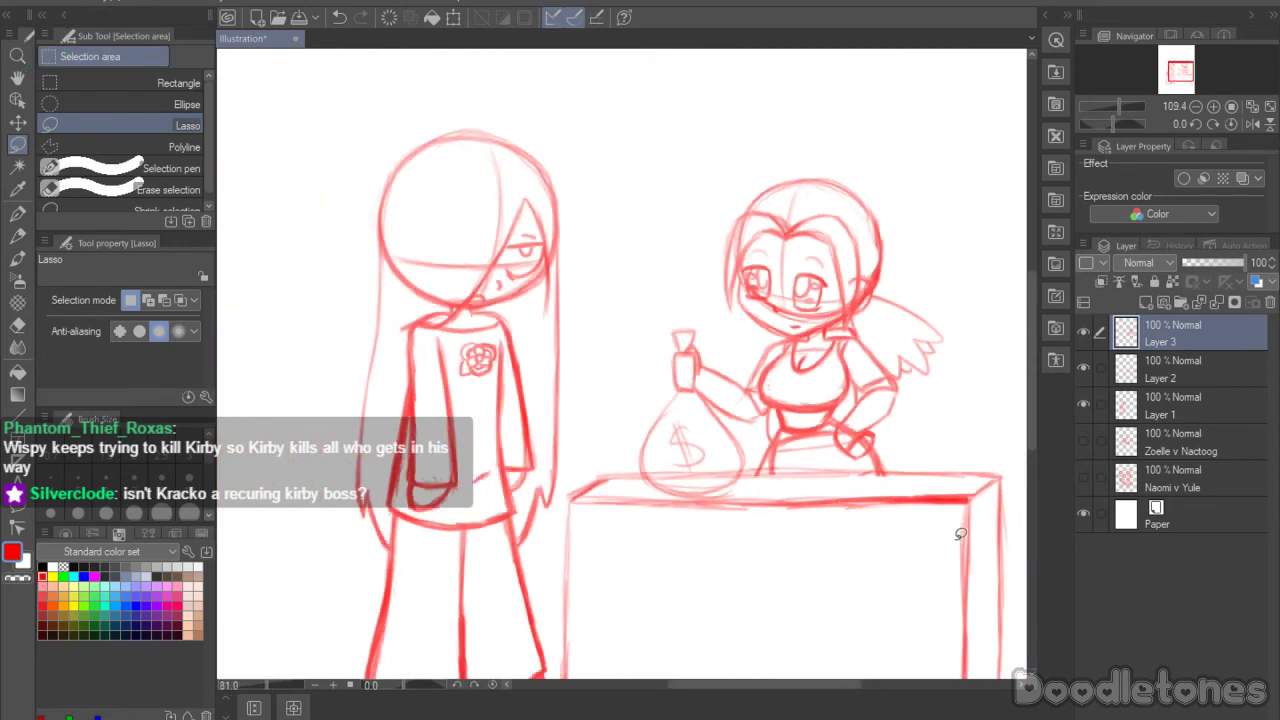
scroll(975, 525, down, 1)
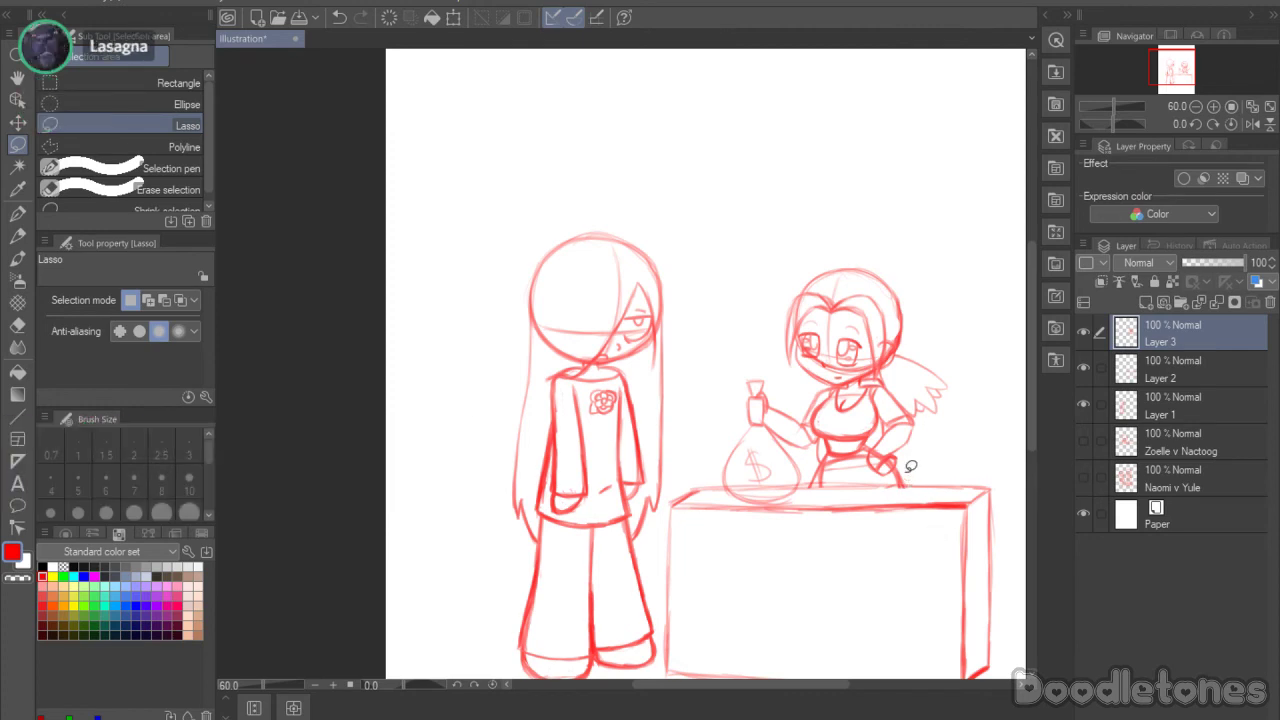
scroll(720, 257, up, 5)
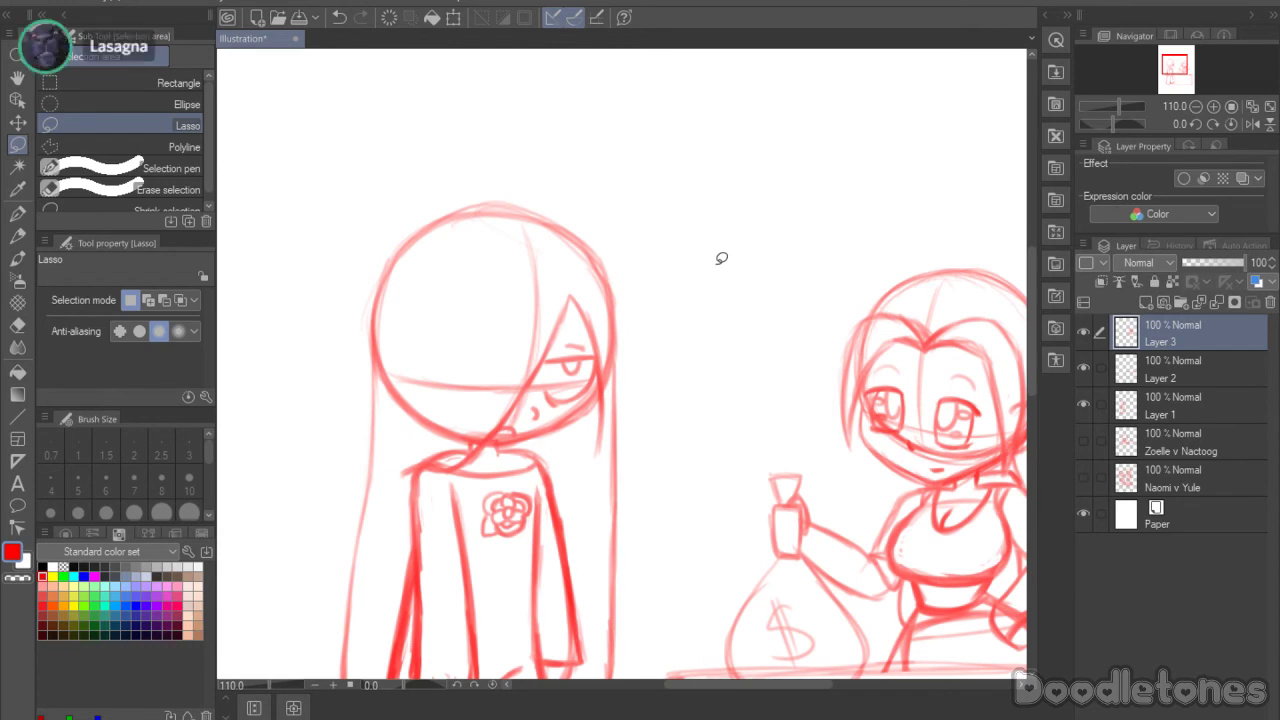
click(1112, 407)
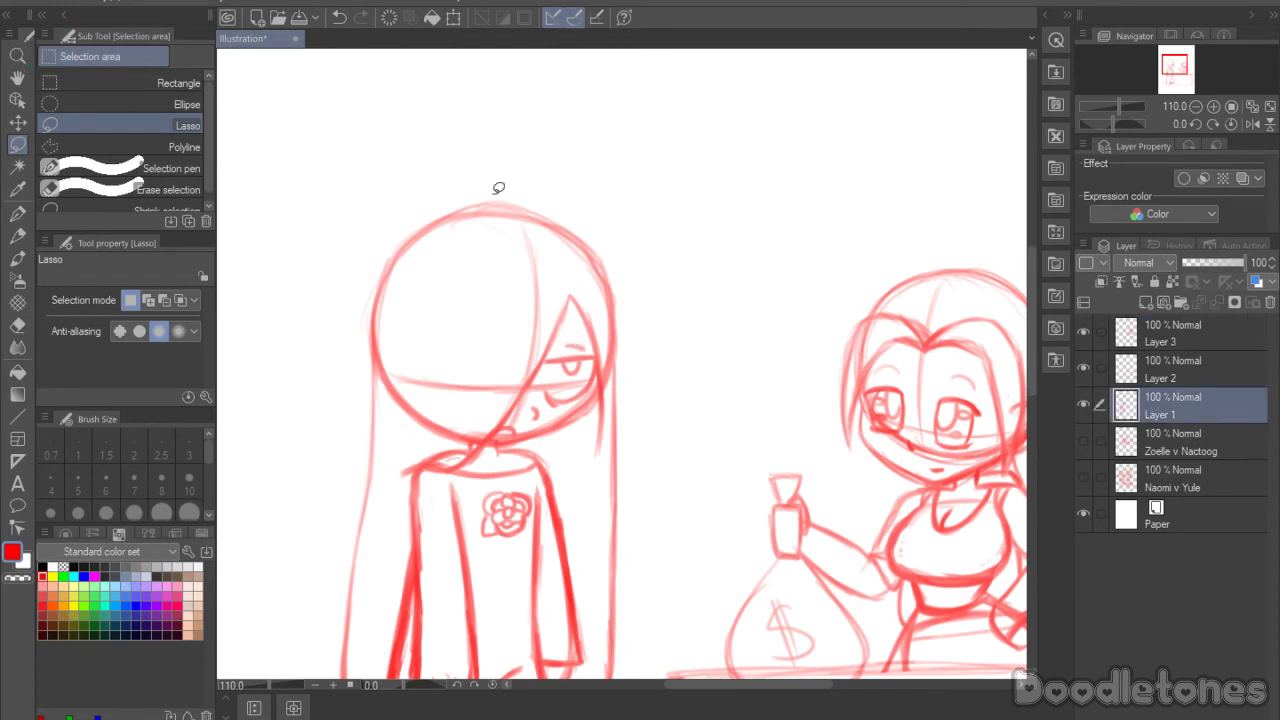
click(18, 258)
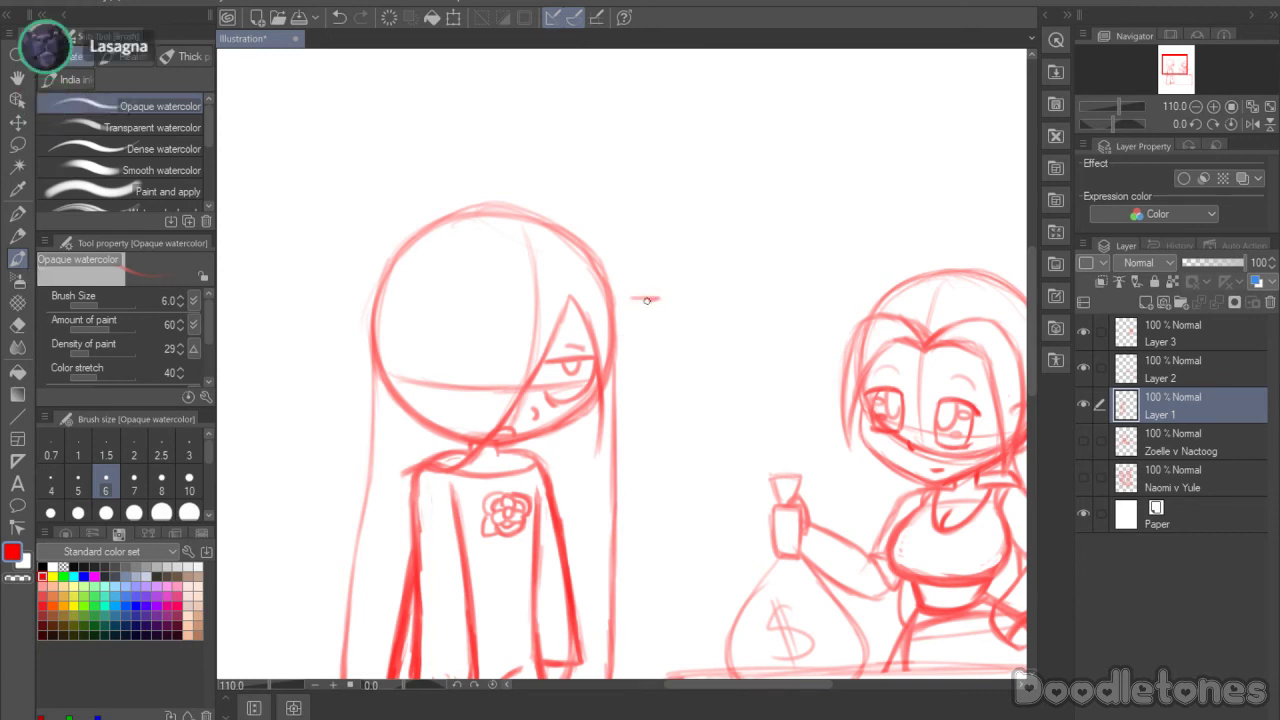
drag(636, 304, 655, 304)
drag(639, 311, 649, 310)
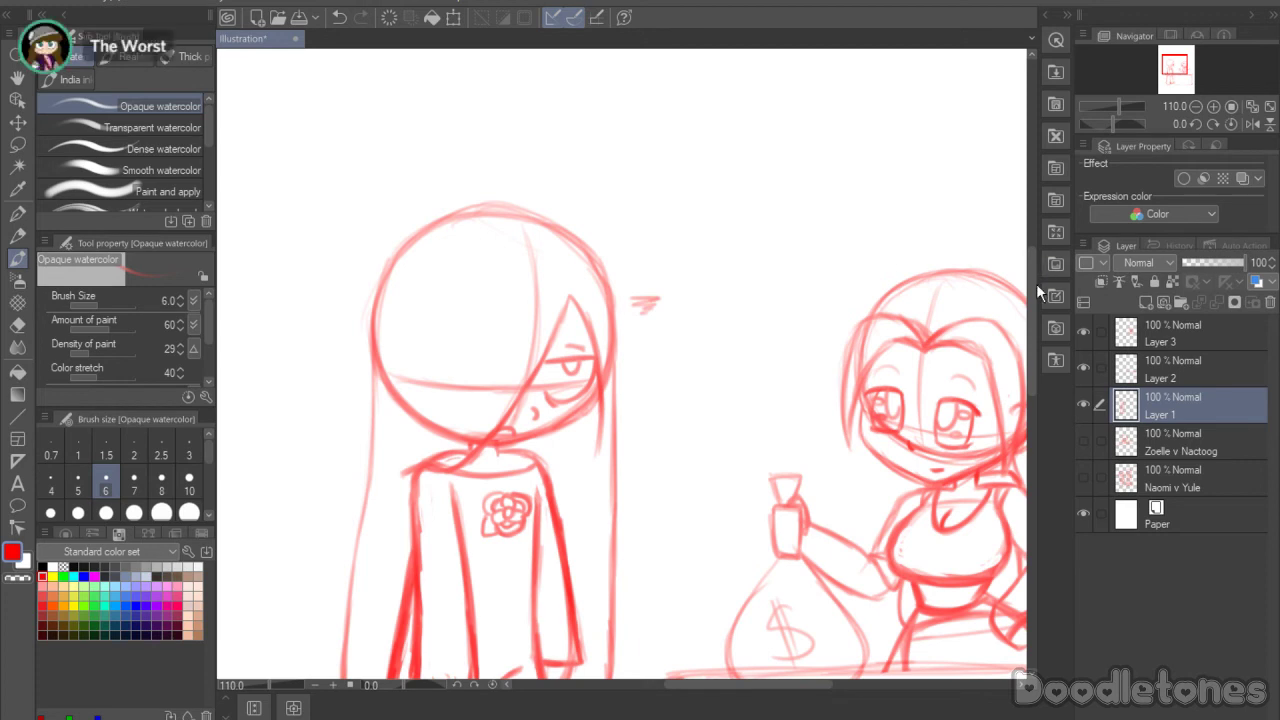
drag(1034, 318, 1031, 414)
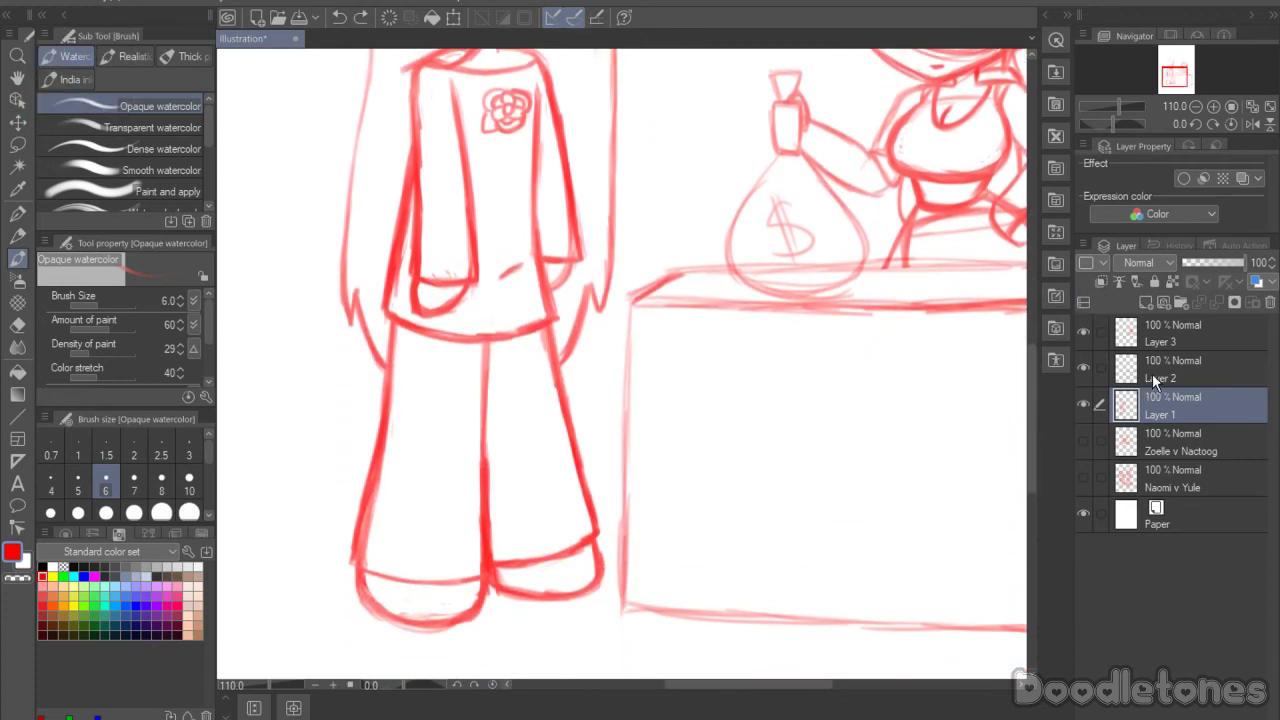
Step: Letter the word FLOWERS across the counter's front face on Layer 3
click(1162, 340)
drag(734, 691, 786, 694)
mouse_move(468, 404)
mouse_down()
mouse_move(472, 495)
mouse_move(509, 377)
mouse_up()
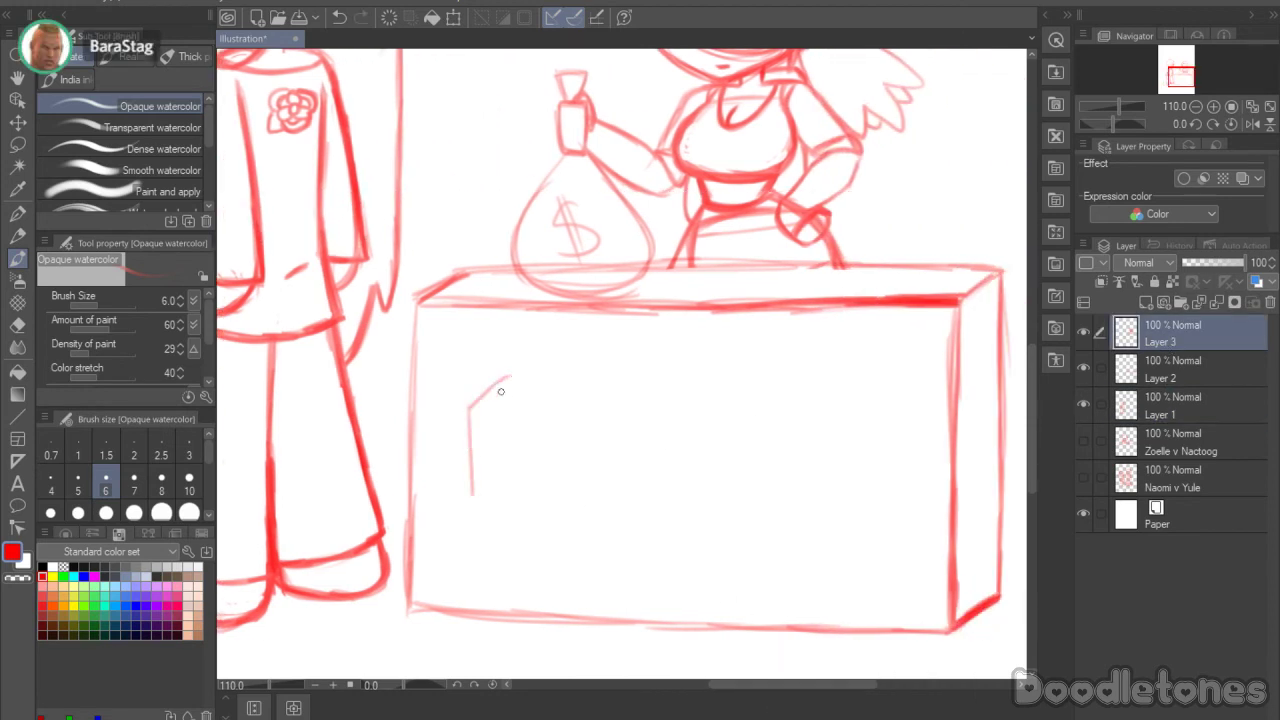
mouse_move(470, 436)
mouse_down()
mouse_move(508, 419)
mouse_move(548, 466)
mouse_up()
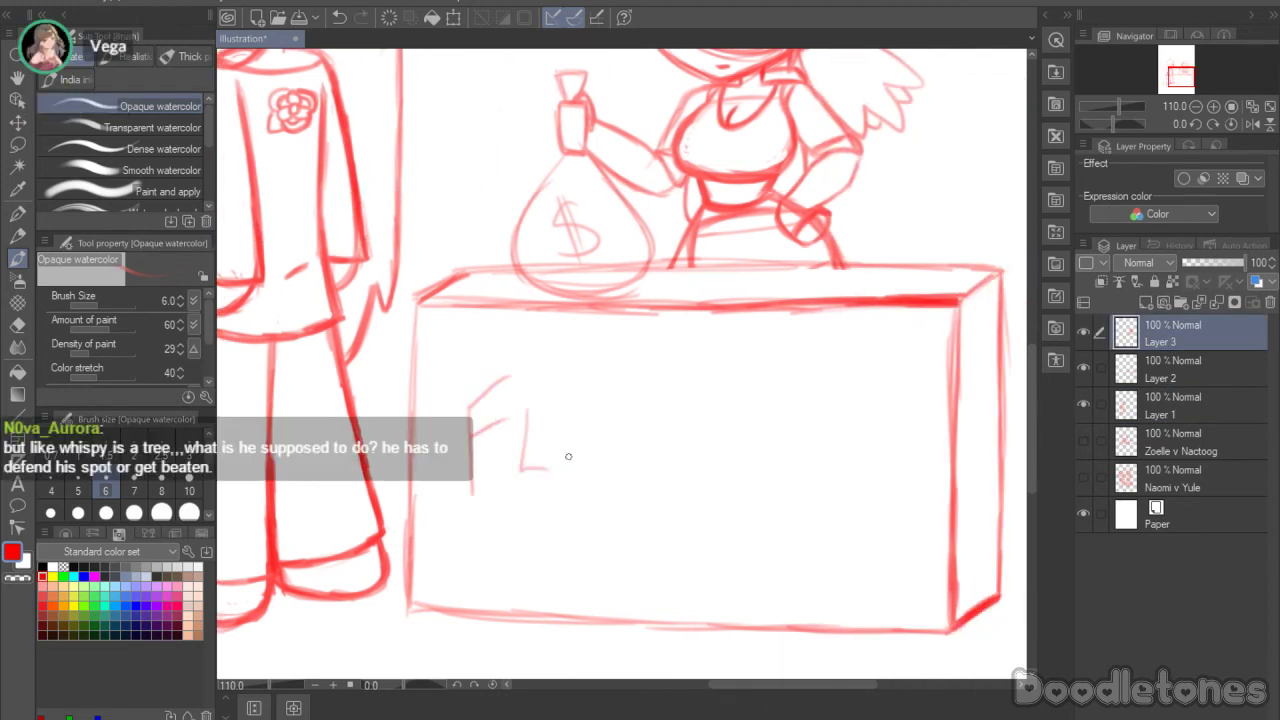
mouse_move(602, 414)
mouse_down()
mouse_move(646, 450)
mouse_move(700, 409)
mouse_move(760, 409)
mouse_move(765, 468)
mouse_move(755, 438)
mouse_move(836, 470)
mouse_up()
click(650, 463)
drag(866, 418, 858, 472)
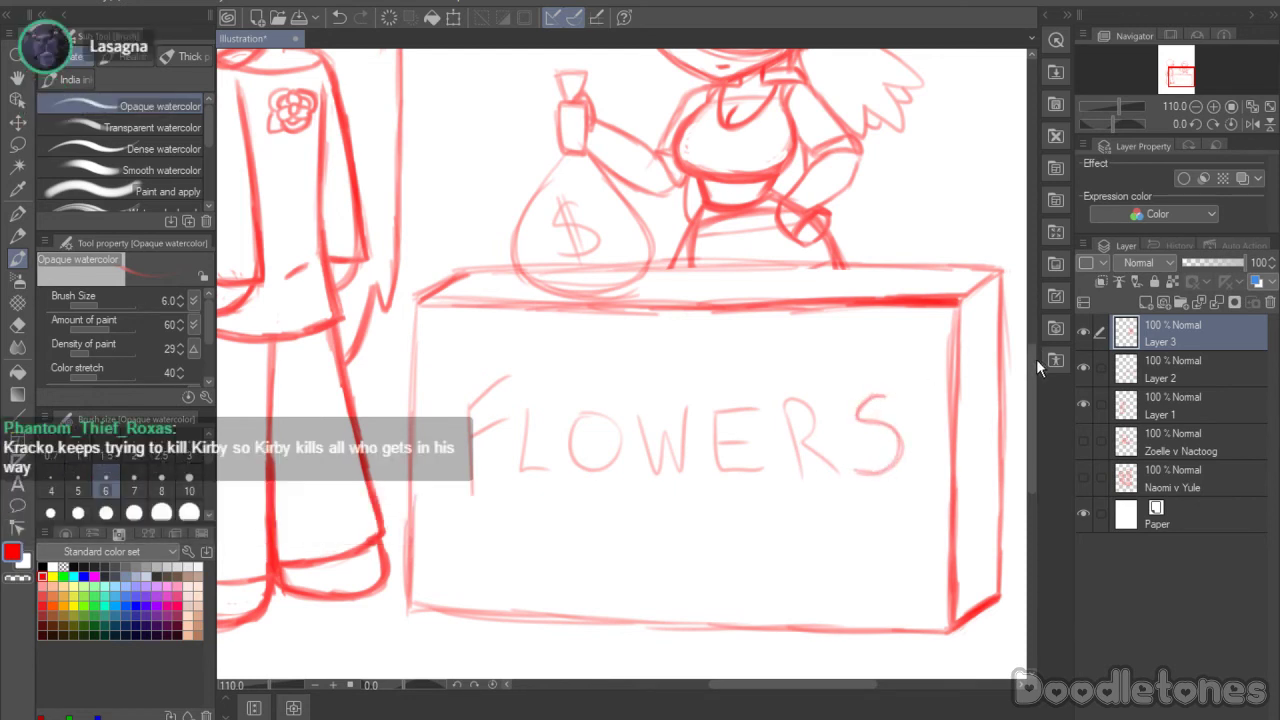
Step: Sketch ruffled flower bouquets behind the counter on both sides of the ponytailed figure
scroll(1030, 332, up, 4)
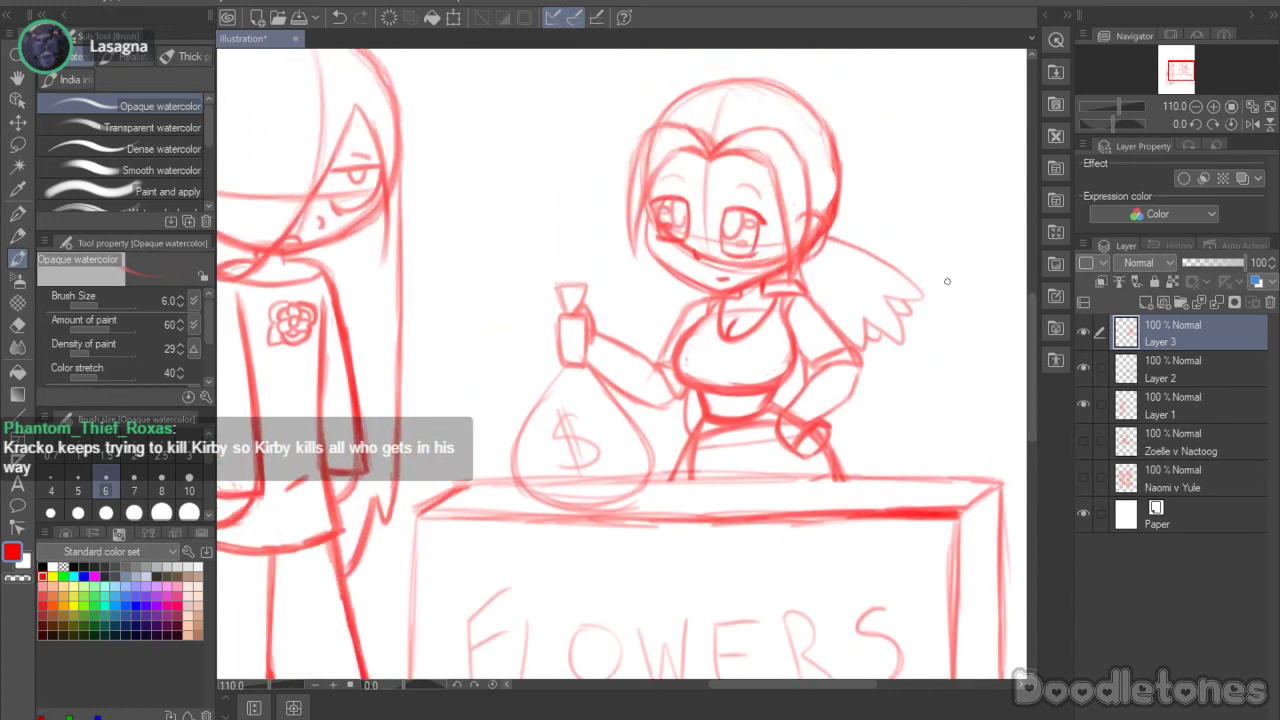
mouse_move(844, 463)
mouse_down()
mouse_move(921, 421)
mouse_move(931, 461)
mouse_move(927, 429)
mouse_move(948, 452)
mouse_move(945, 477)
mouse_move(884, 420)
mouse_move(873, 443)
mouse_move(932, 376)
mouse_move(934, 406)
mouse_move(932, 381)
mouse_move(954, 392)
mouse_move(954, 424)
mouse_up()
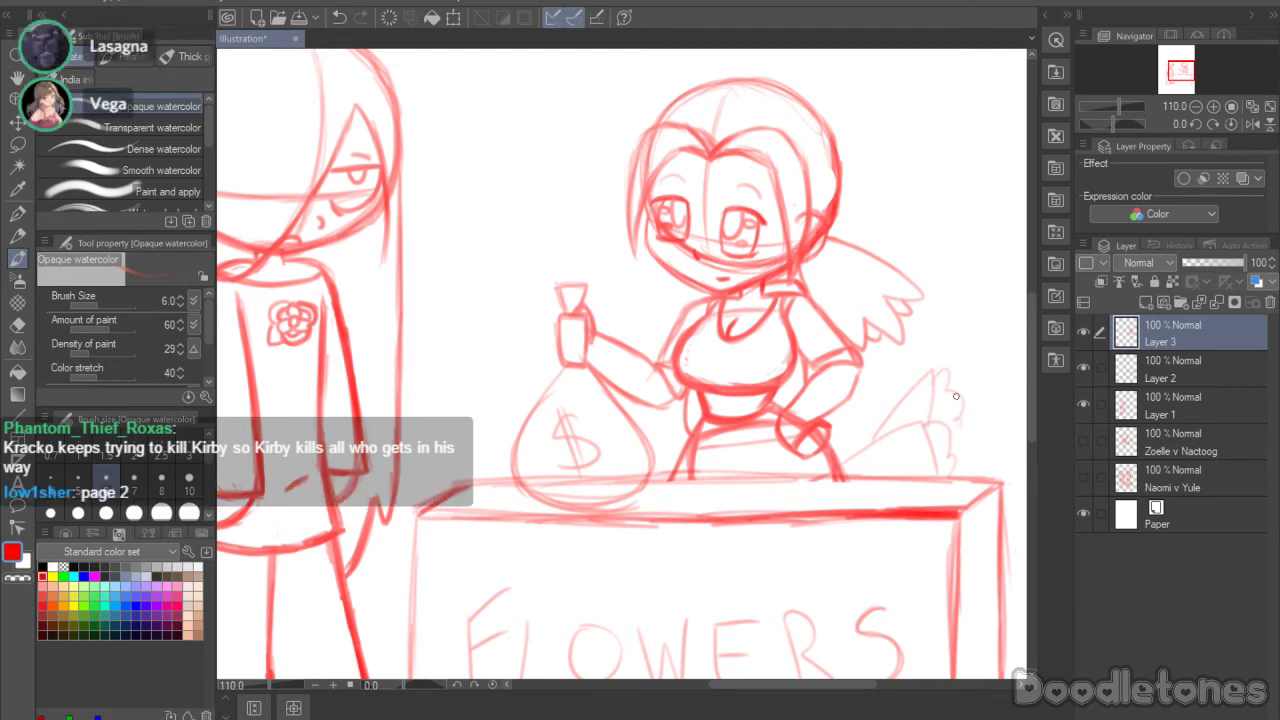
drag(811, 685, 842, 685)
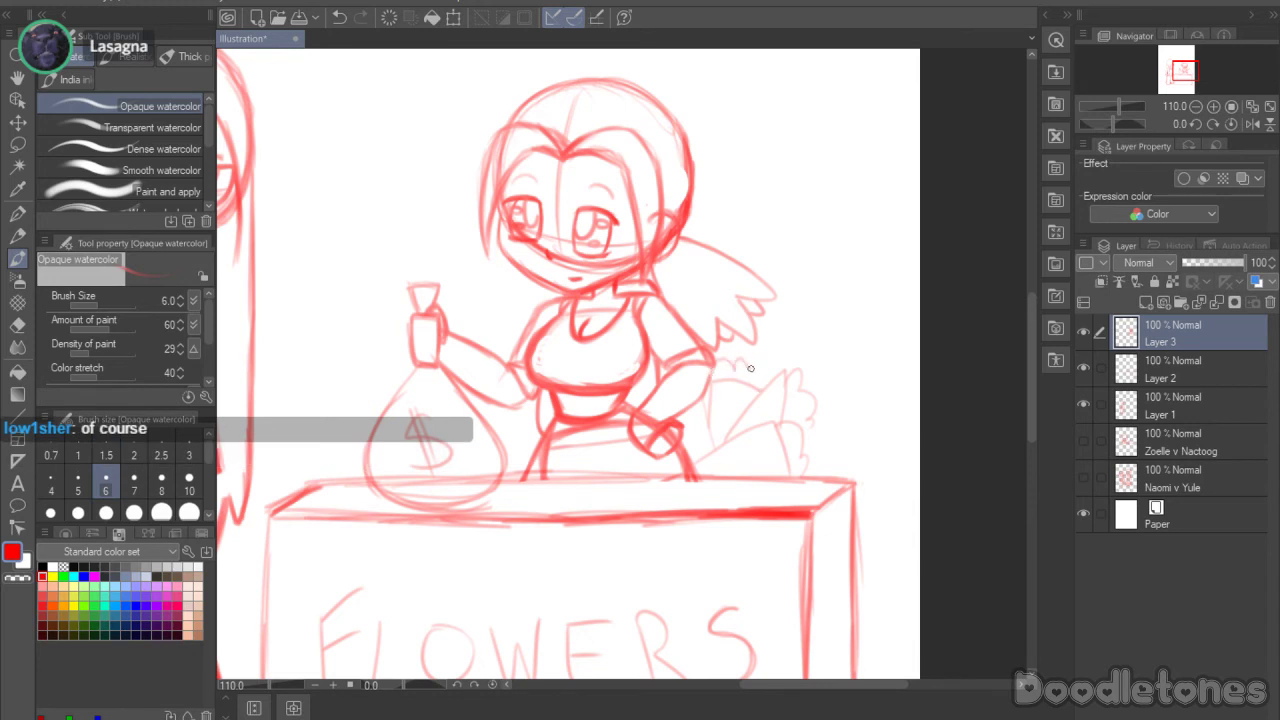
drag(1028, 322, 1027, 314)
scroll(1026, 312, up, 1)
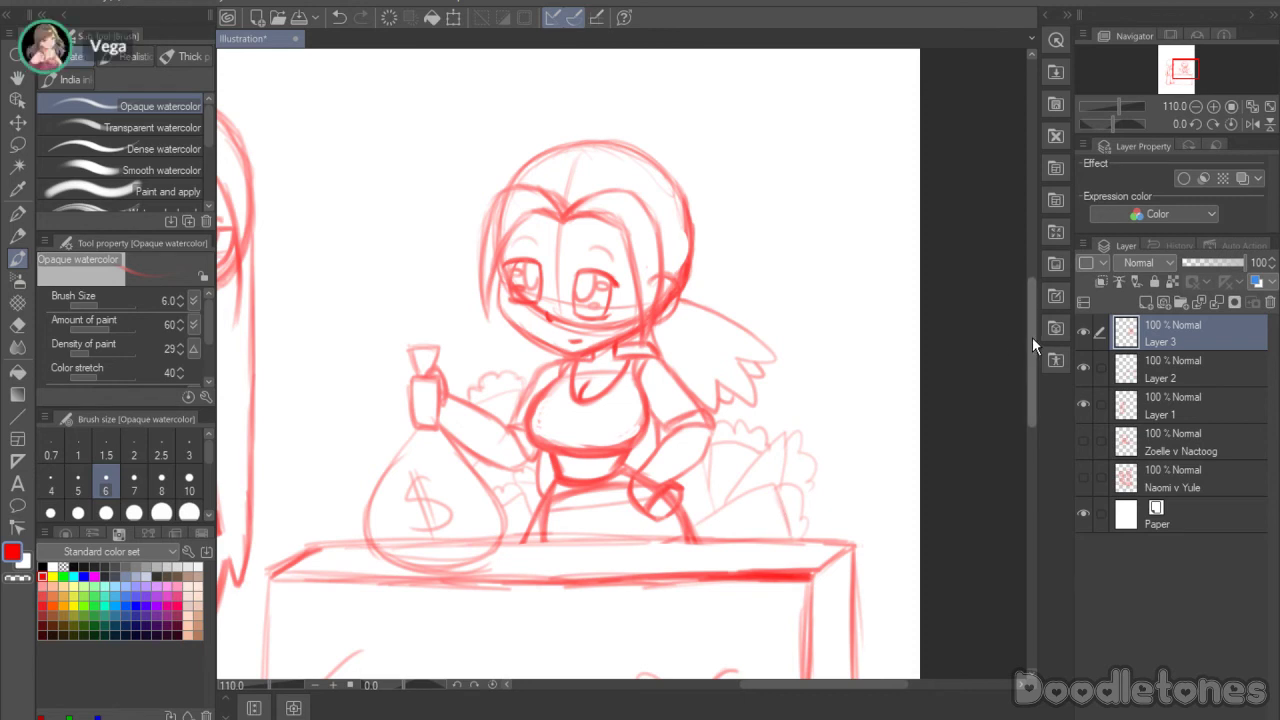
mouse_move(1032, 337)
mouse_down()
mouse_move(1027, 314)
mouse_move(1027, 347)
mouse_up()
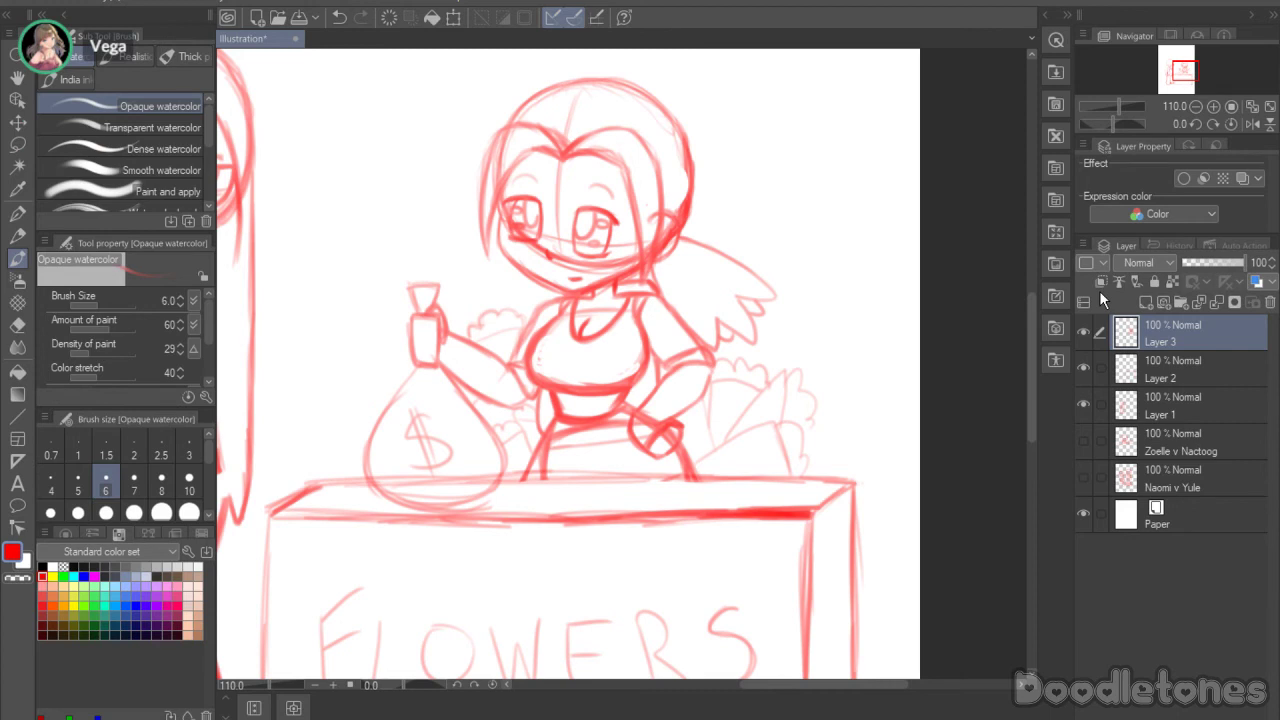
Step: Sketch an outlined question mark beside the long-haired figure's head and give it a thicker side edge
scroll(1031, 307, up, 3)
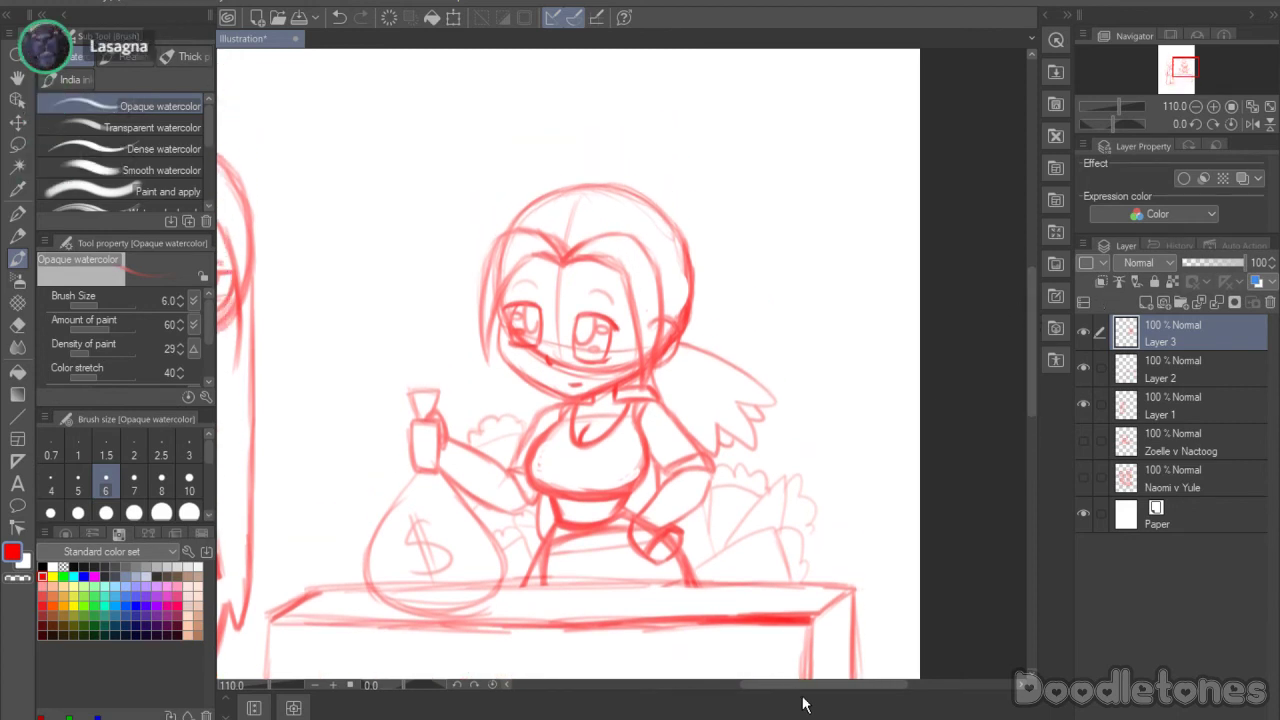
drag(808, 685, 768, 686)
scroll(734, 630, down, 2)
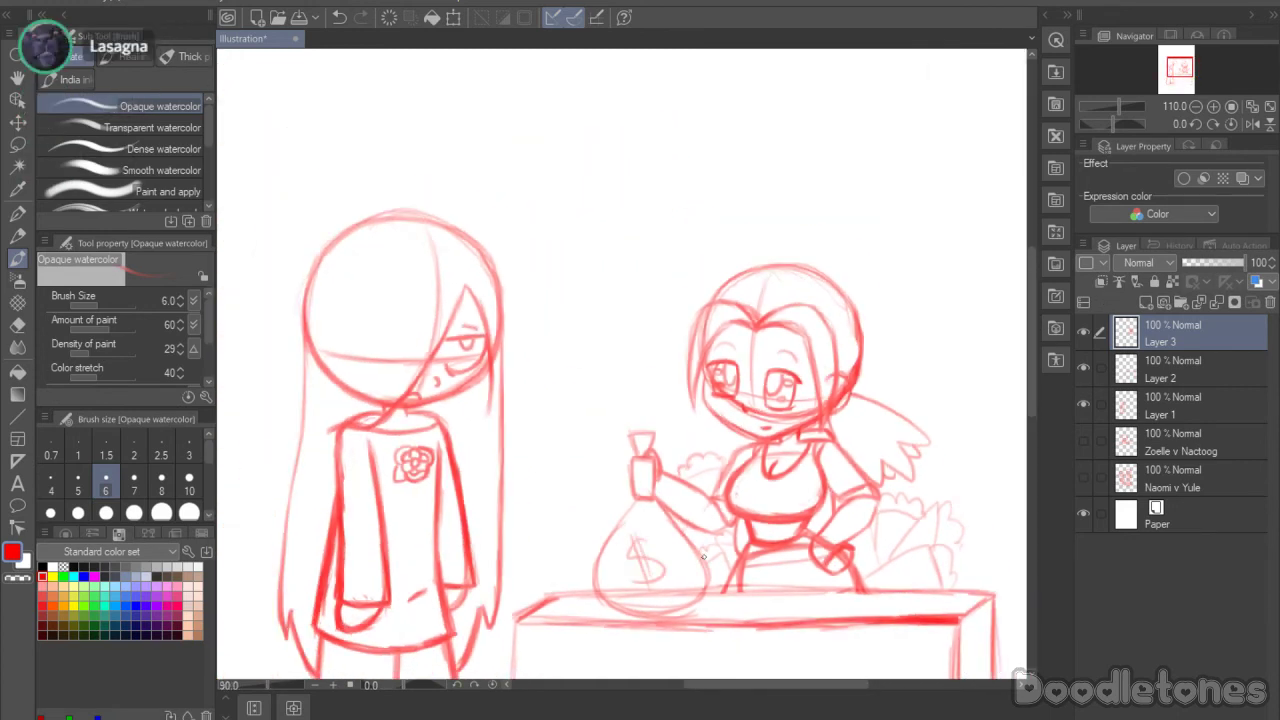
scroll(704, 556, down, 1)
scroll(469, 418, up, 2)
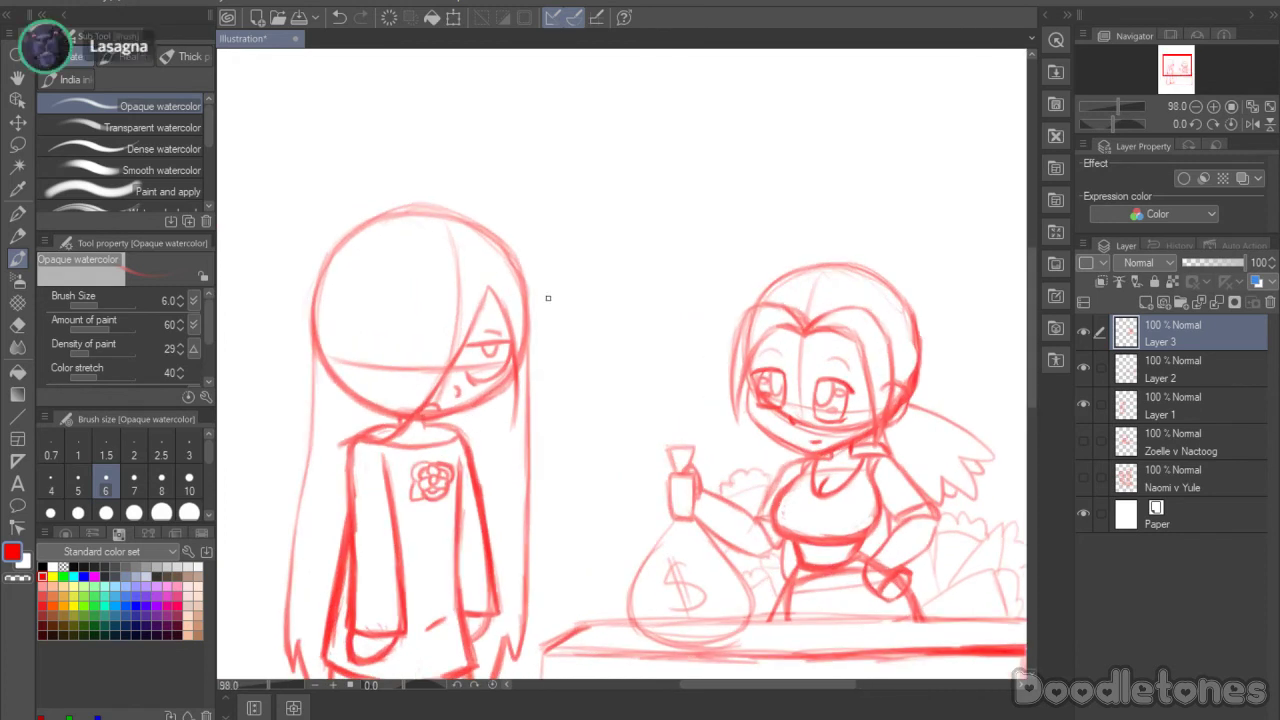
mouse_move(557, 271)
mouse_down()
mouse_move(582, 302)
mouse_move(564, 306)
mouse_move(569, 318)
mouse_move(547, 300)
mouse_move(557, 337)
mouse_up()
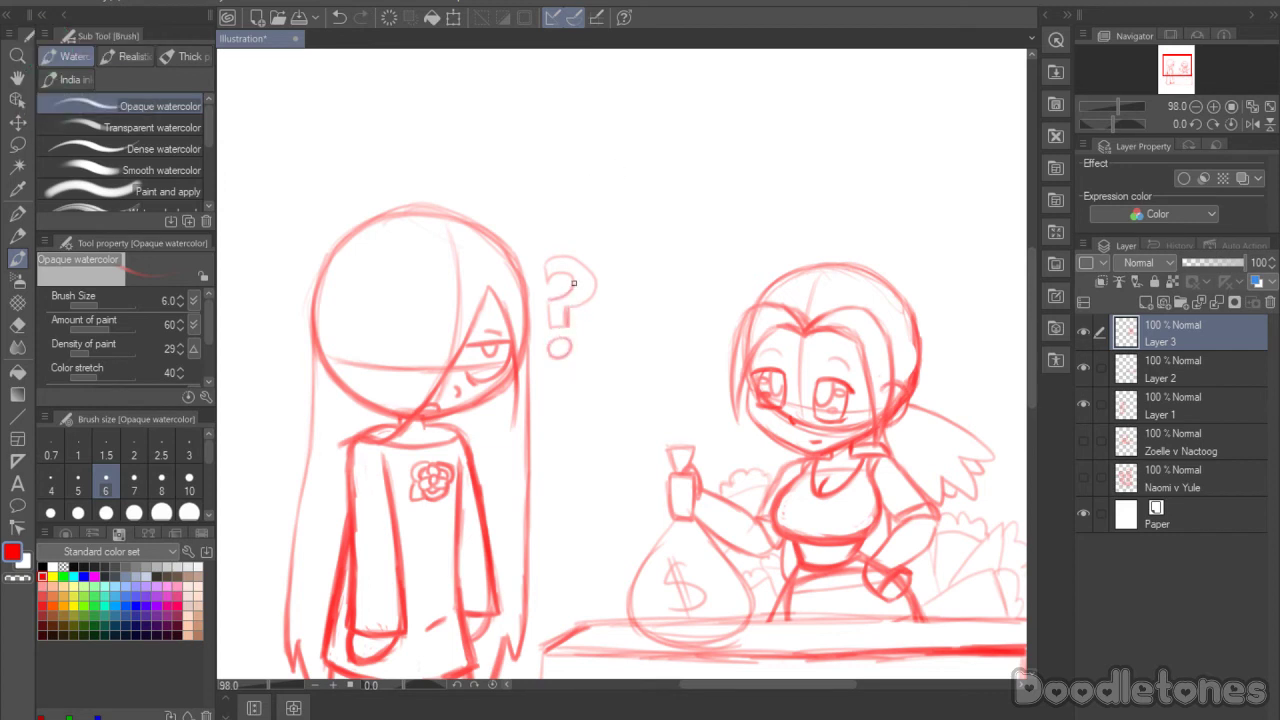
mouse_move(545, 273)
mouse_down()
mouse_move(597, 274)
mouse_move(594, 296)
mouse_move(573, 306)
mouse_move(593, 297)
mouse_move(582, 266)
mouse_move(593, 292)
mouse_move(599, 281)
mouse_move(581, 301)
mouse_move(548, 319)
mouse_up()
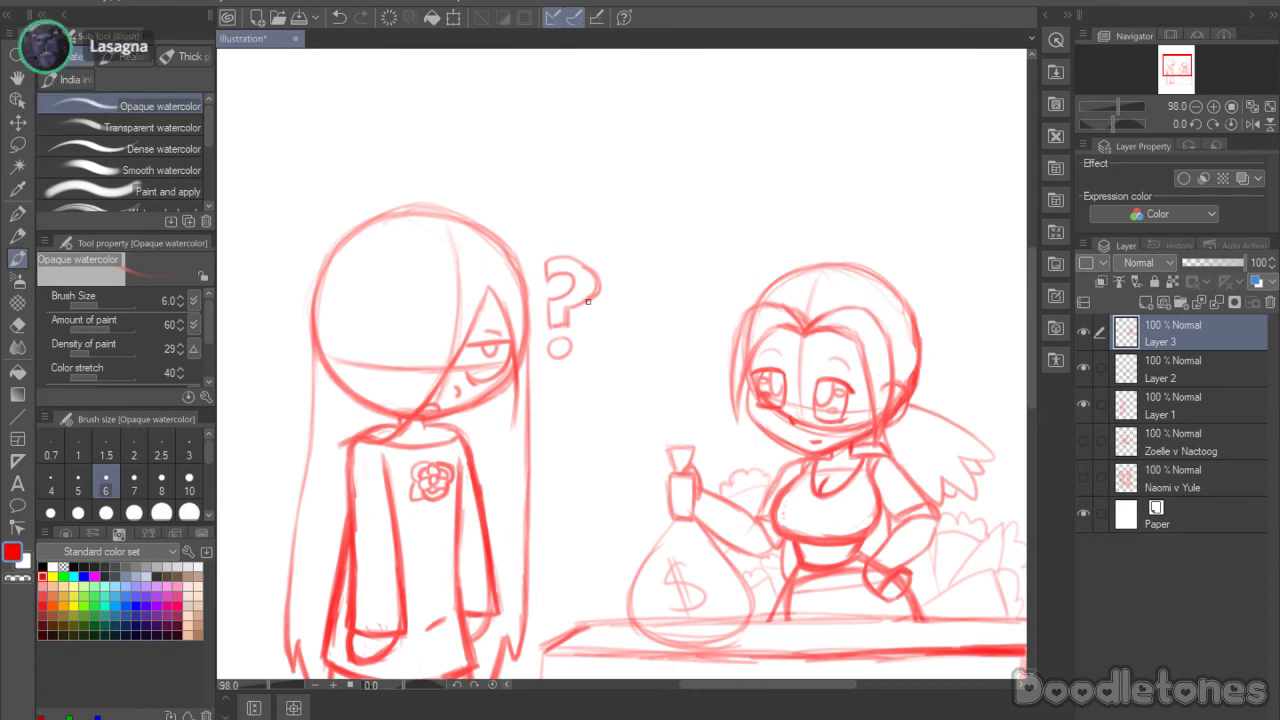
Step: Merge Layers 3, 2 and 1 into one layer and rename it after the two characters, joined by "v"
scroll(610, 318, down, 3)
scroll(646, 396, down, 1)
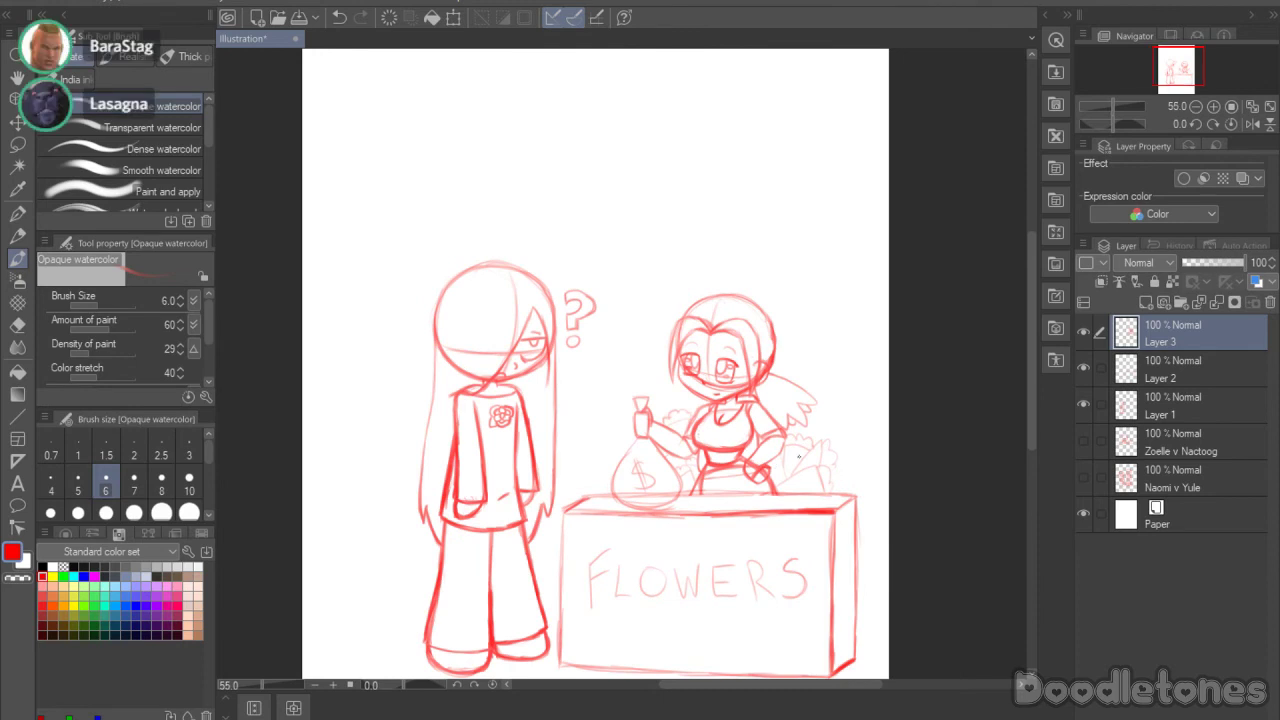
click(1215, 304)
click(1212, 306)
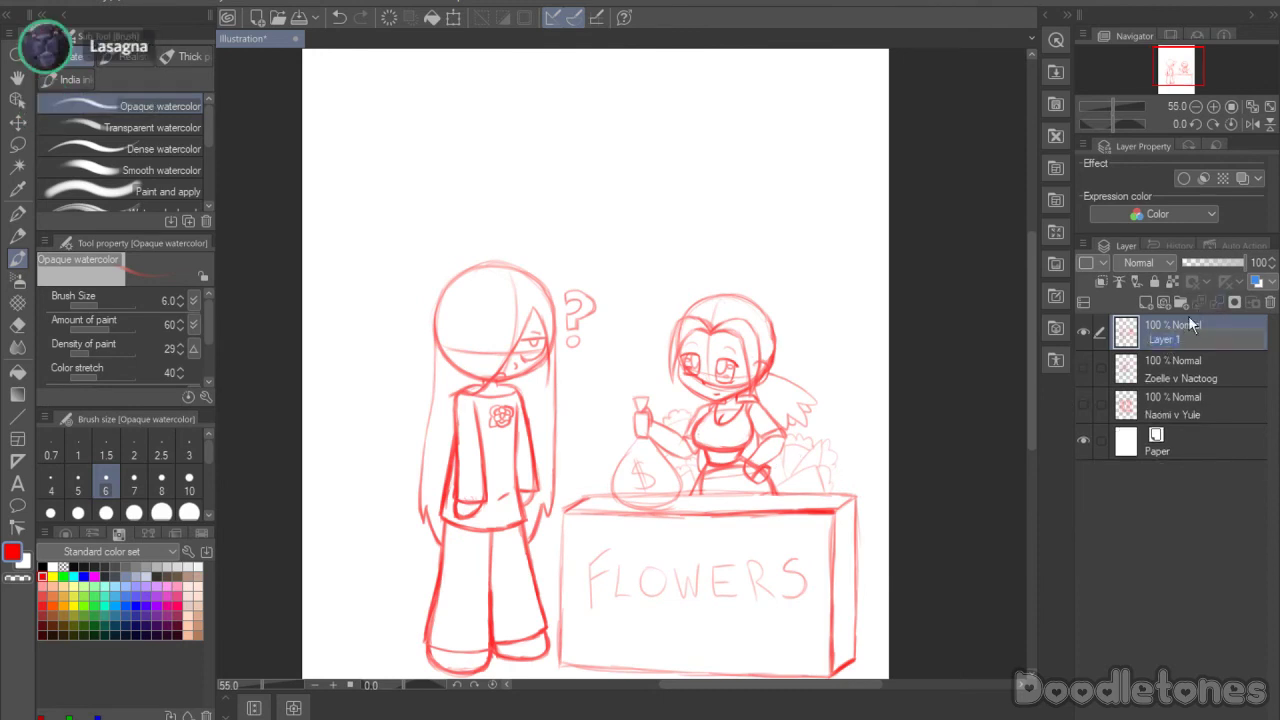
text(Jeremy v Yamakawa)
key(Return)
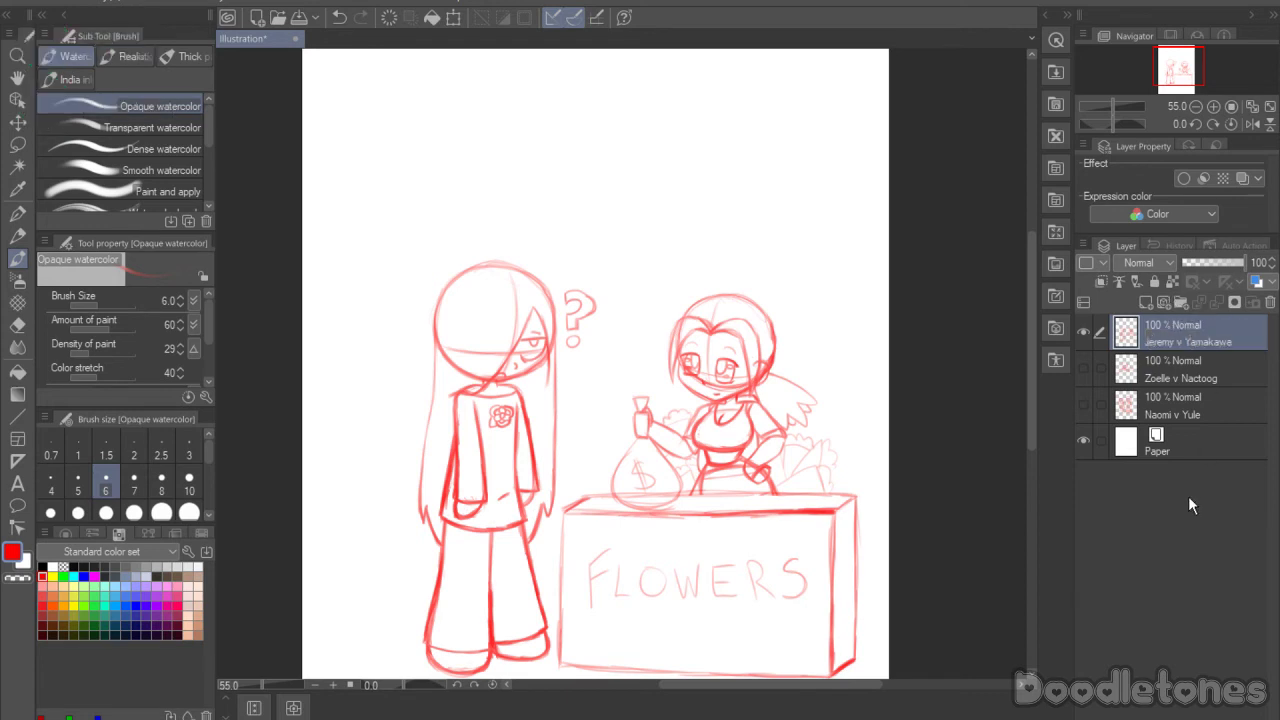
Step: Lasso the whole flower-stand scene, scale it up slightly, shift it to center it on the canvas, and deselect
scroll(1033, 386, down, 2)
scroll(1033, 386, down, 1)
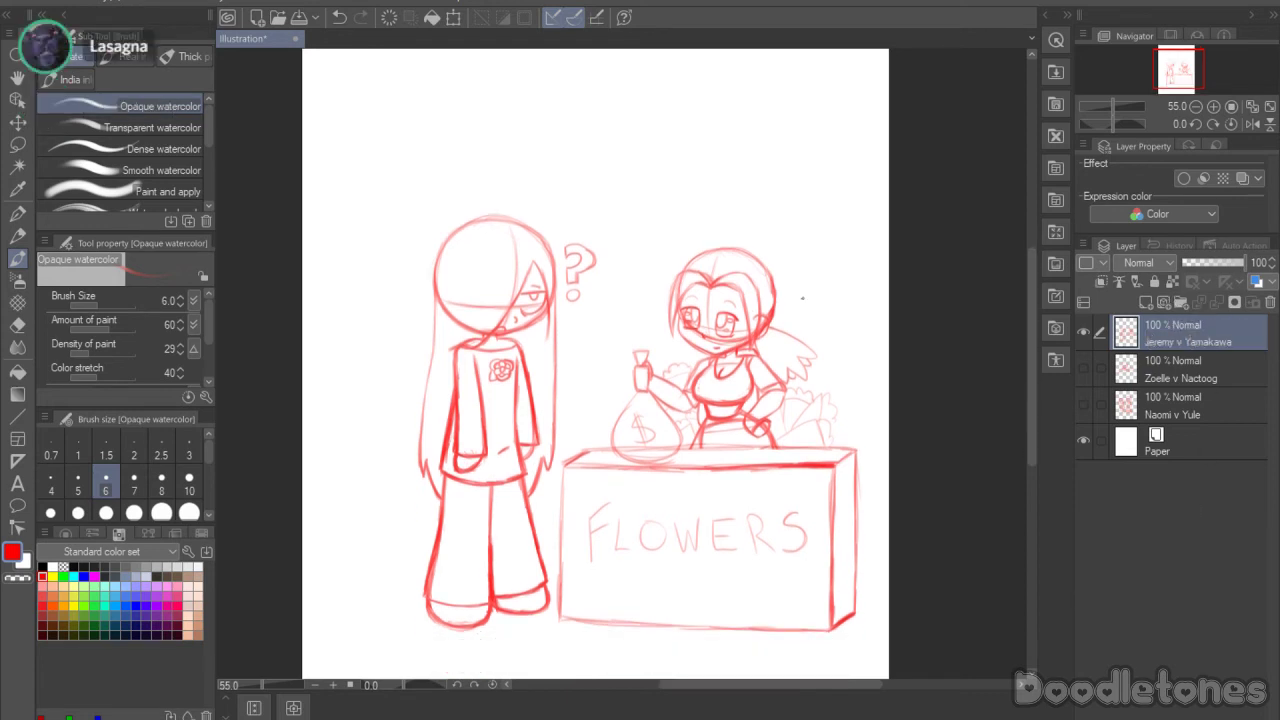
key(m)
mouse_move(502, 653)
mouse_down()
mouse_move(359, 252)
mouse_move(682, 156)
mouse_move(921, 433)
mouse_move(870, 627)
mouse_move(650, 670)
mouse_up()
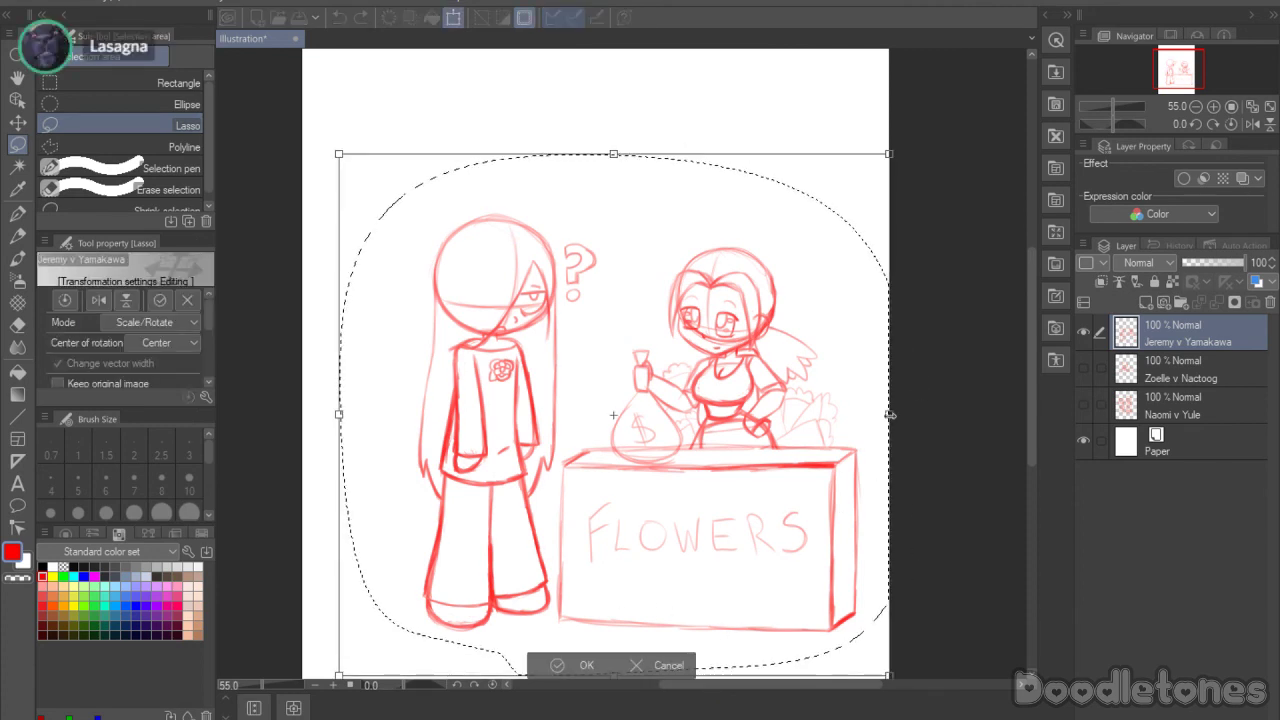
drag(886, 414, 920, 407)
drag(805, 424, 750, 419)
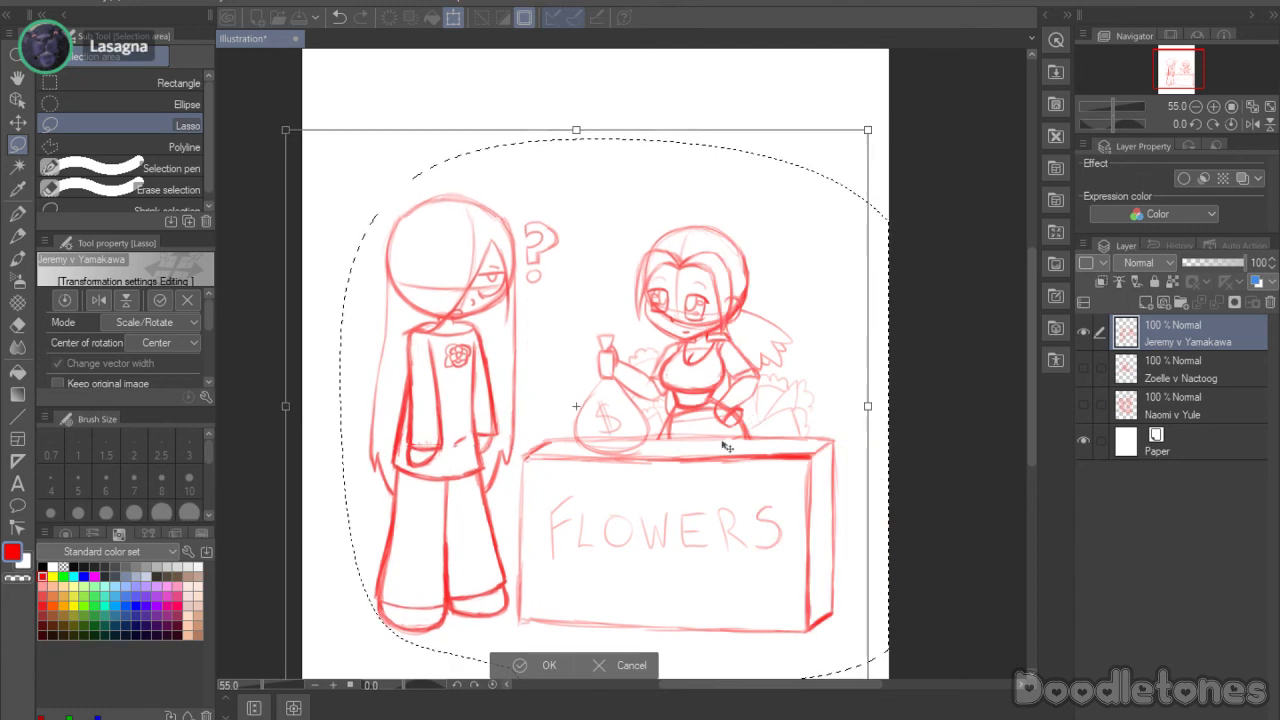
click(519, 663)
key(Return)
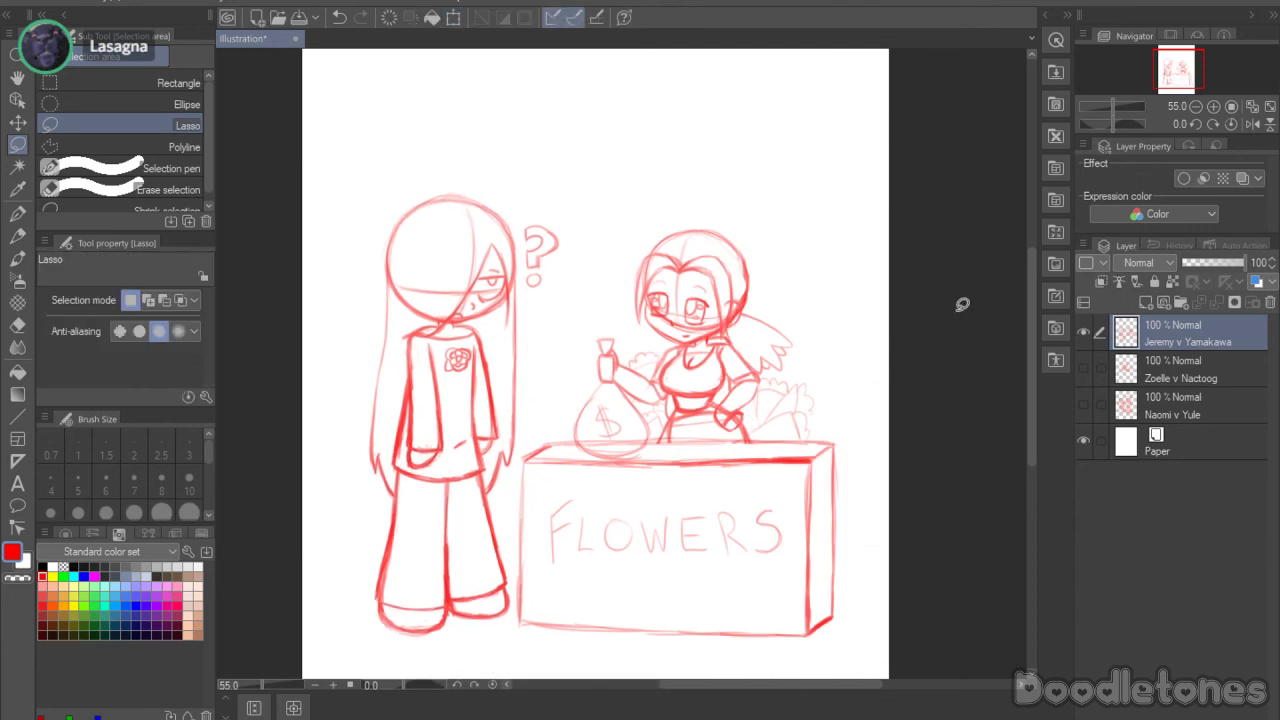
Step: Hide the flower-stand layer, briefly show each of the two older sketch layers, and add a new blank layer on top
click(1083, 332)
click(1083, 368)
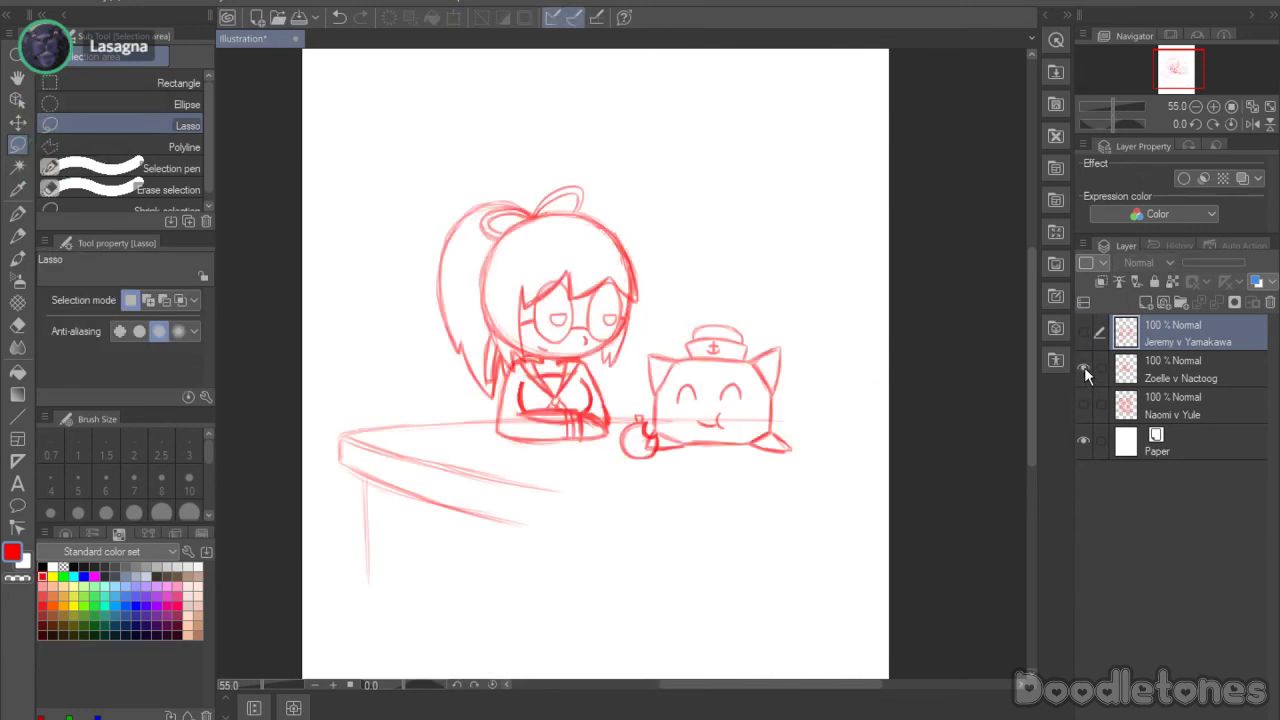
click(1084, 367)
click(1084, 402)
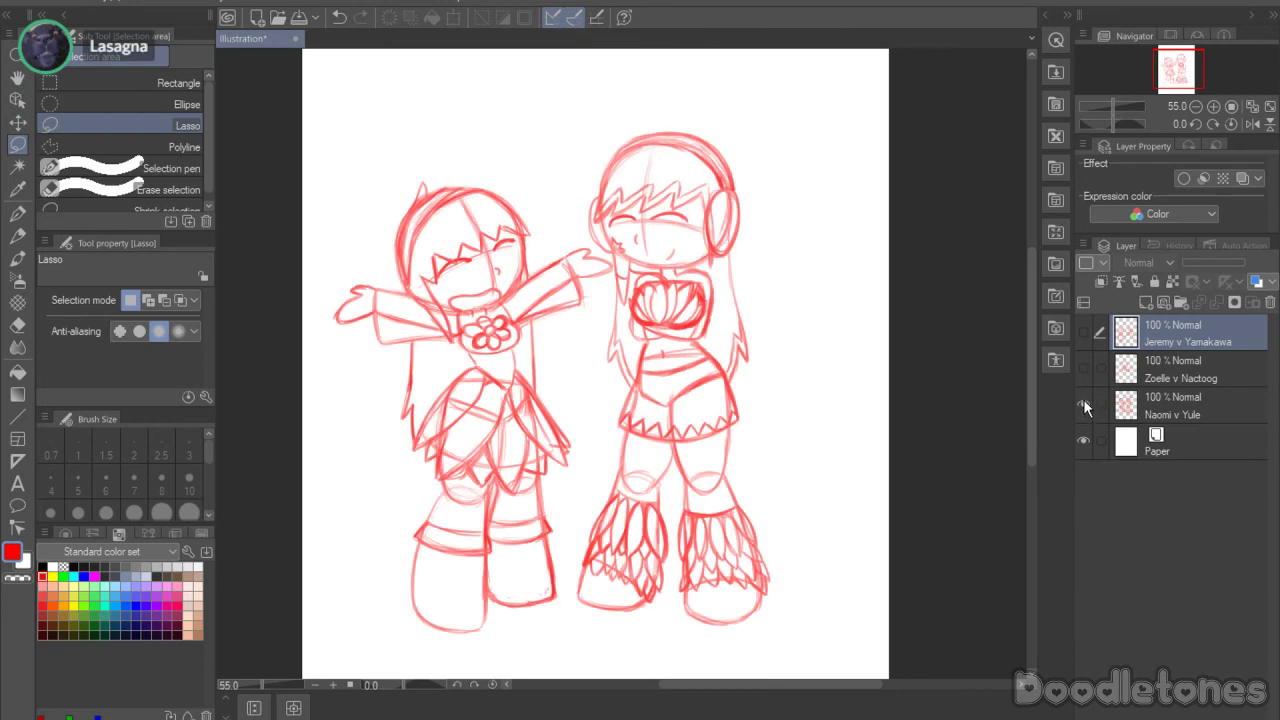
click(1083, 404)
click(1167, 301)
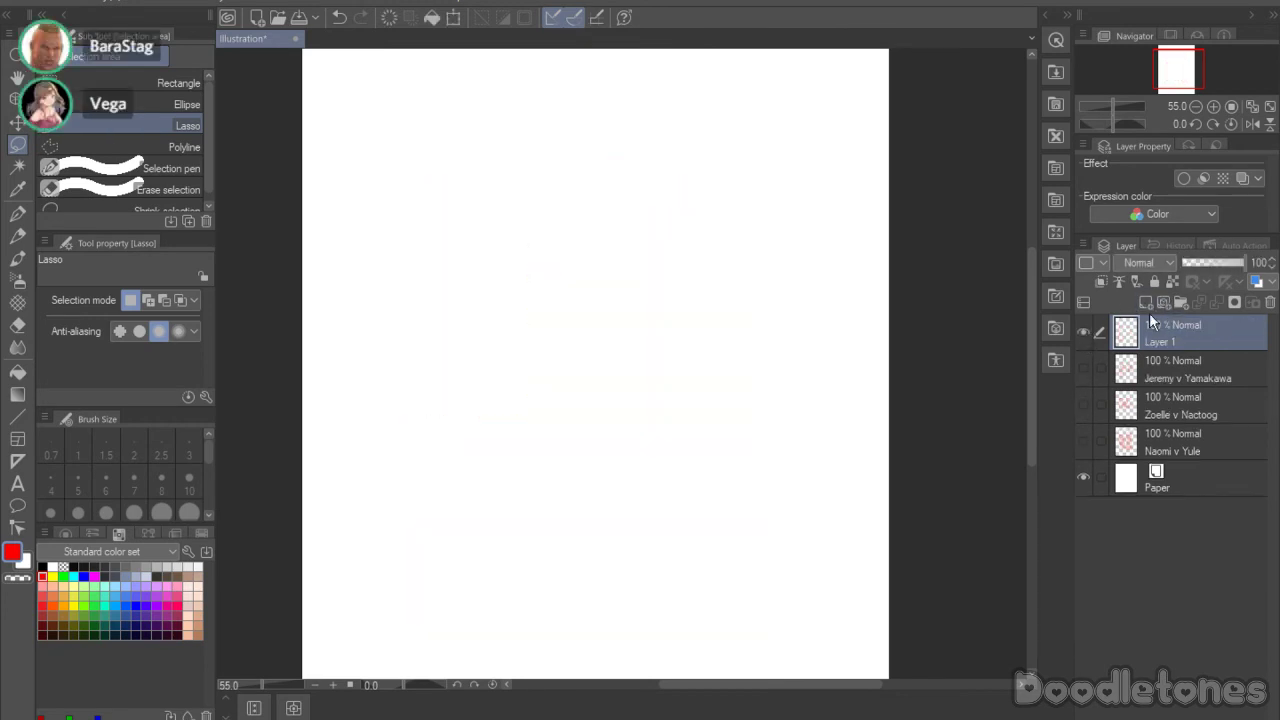
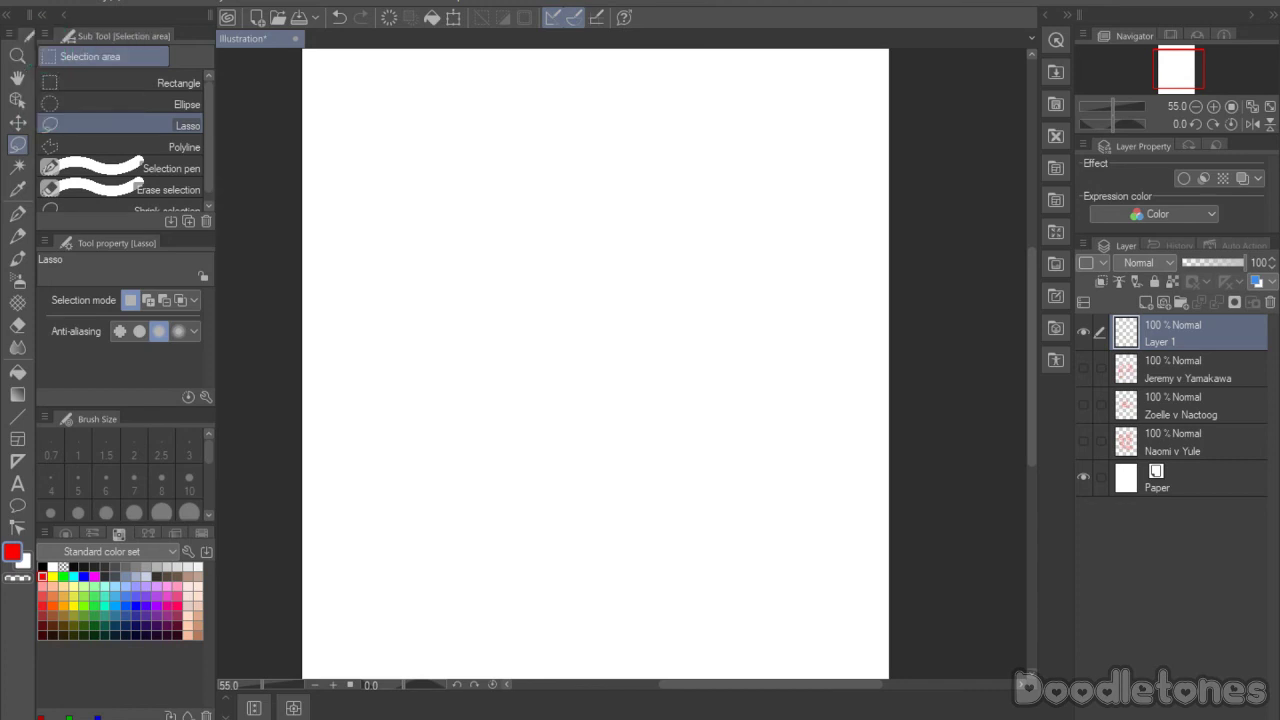
Step: Sketch a light red head circle in the upper-left part of the canvas with the Opaque watercolor brush at size 6
click(17, 258)
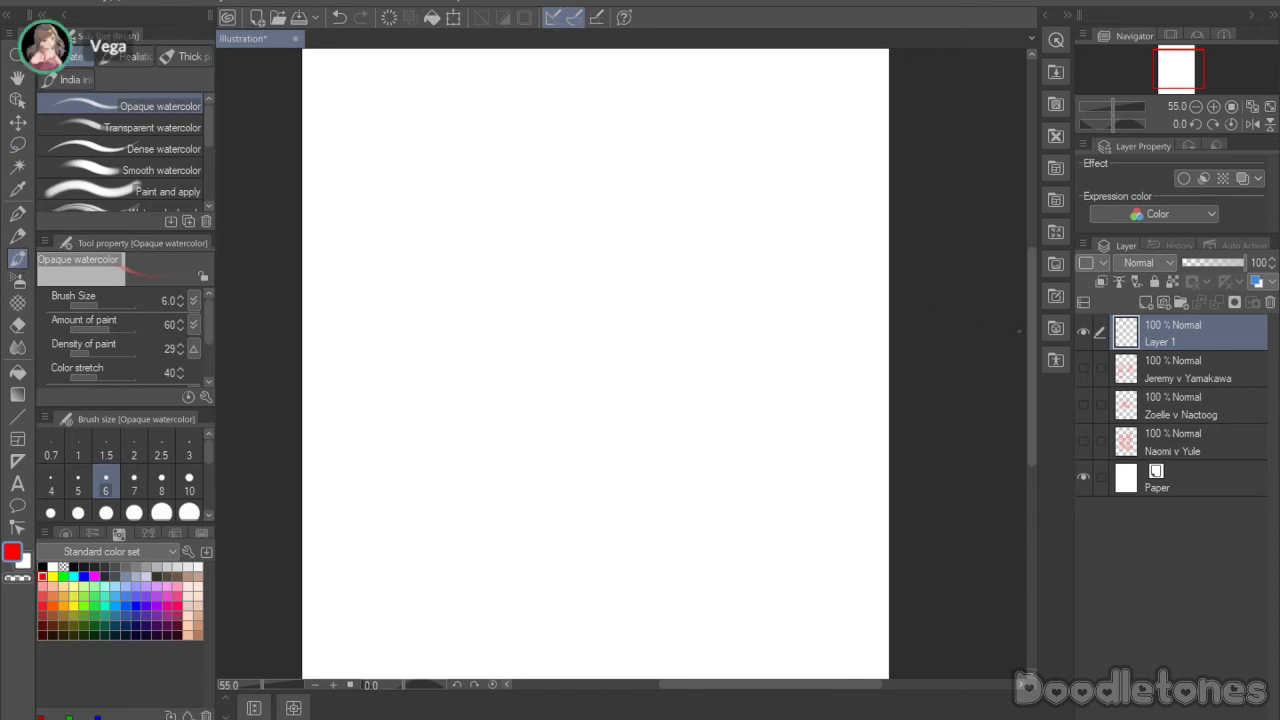
drag(1029, 363, 1033, 313)
scroll(599, 269, up, 1)
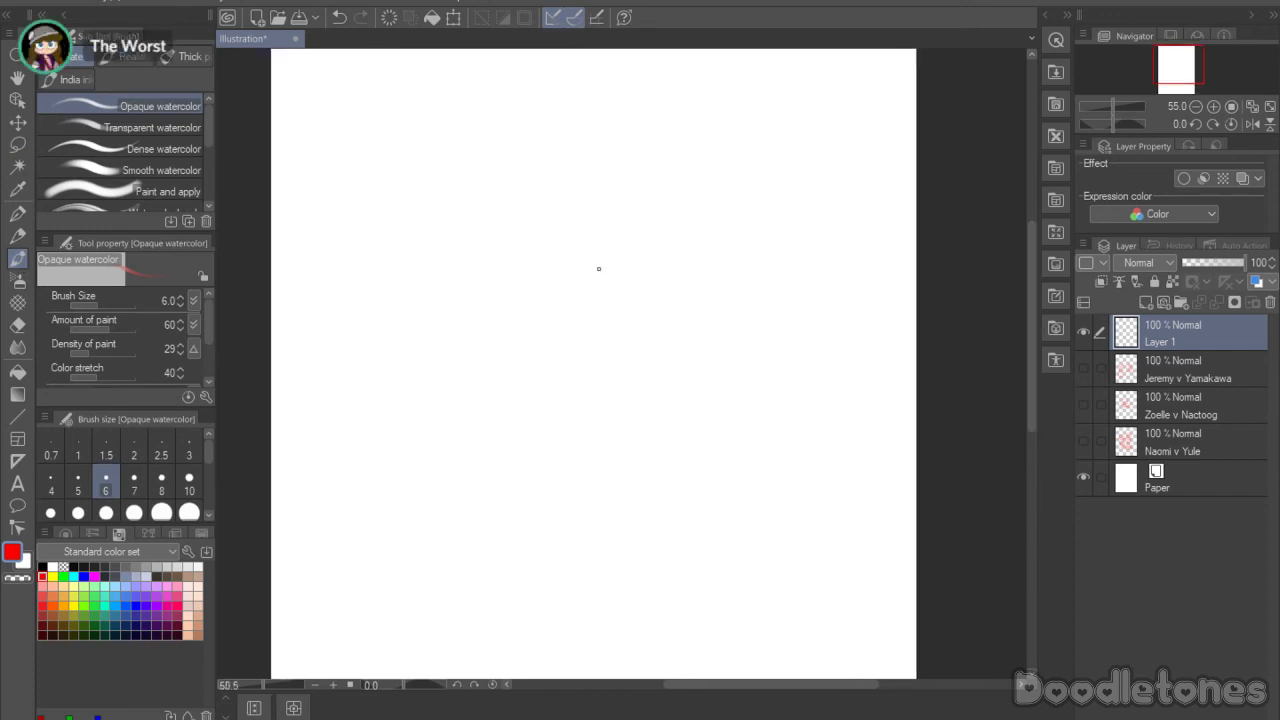
scroll(599, 269, up, 1)
drag(693, 685, 680, 686)
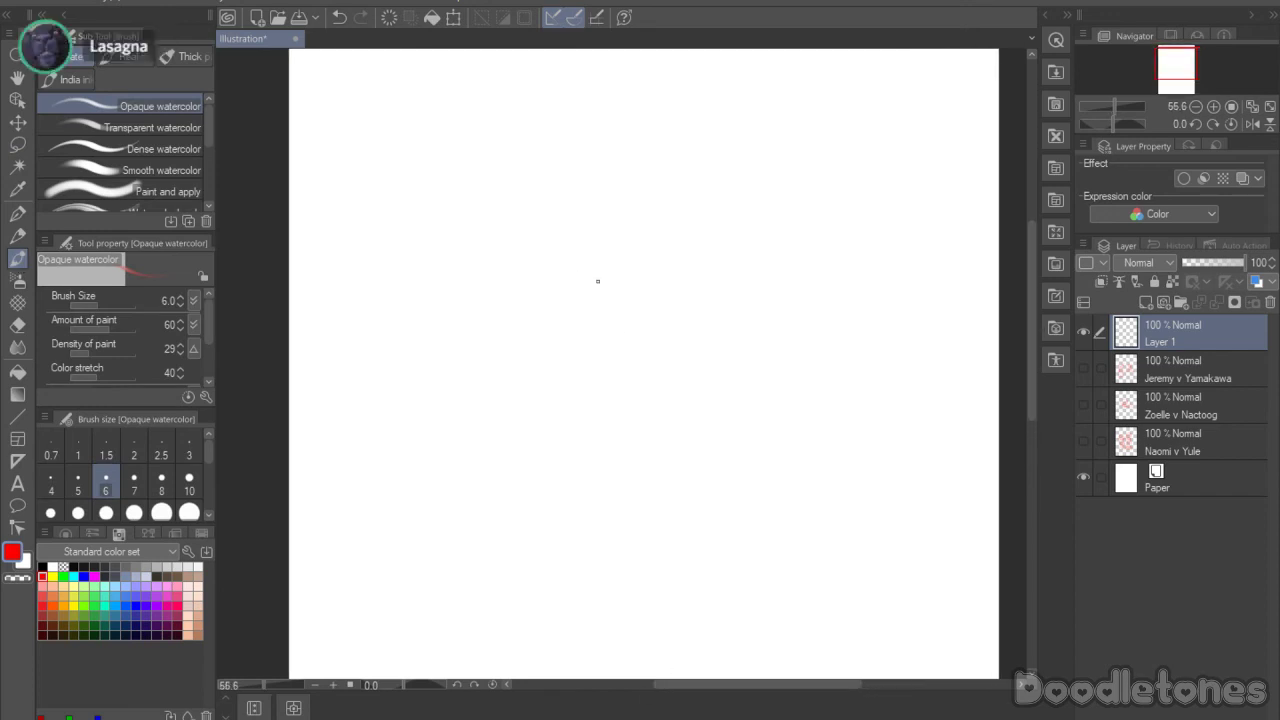
mouse_move(490, 257)
mouse_down()
mouse_move(460, 297)
mouse_move(432, 296)
mouse_move(447, 301)
mouse_move(446, 394)
mouse_move(434, 330)
mouse_move(510, 416)
mouse_move(426, 369)
mouse_move(510, 410)
mouse_up()
mouse_move(423, 373)
mouse_down()
mouse_move(500, 258)
mouse_move(450, 282)
mouse_move(533, 269)
mouse_move(512, 256)
mouse_move(567, 311)
mouse_move(549, 280)
mouse_move(562, 321)
mouse_move(508, 410)
mouse_up()
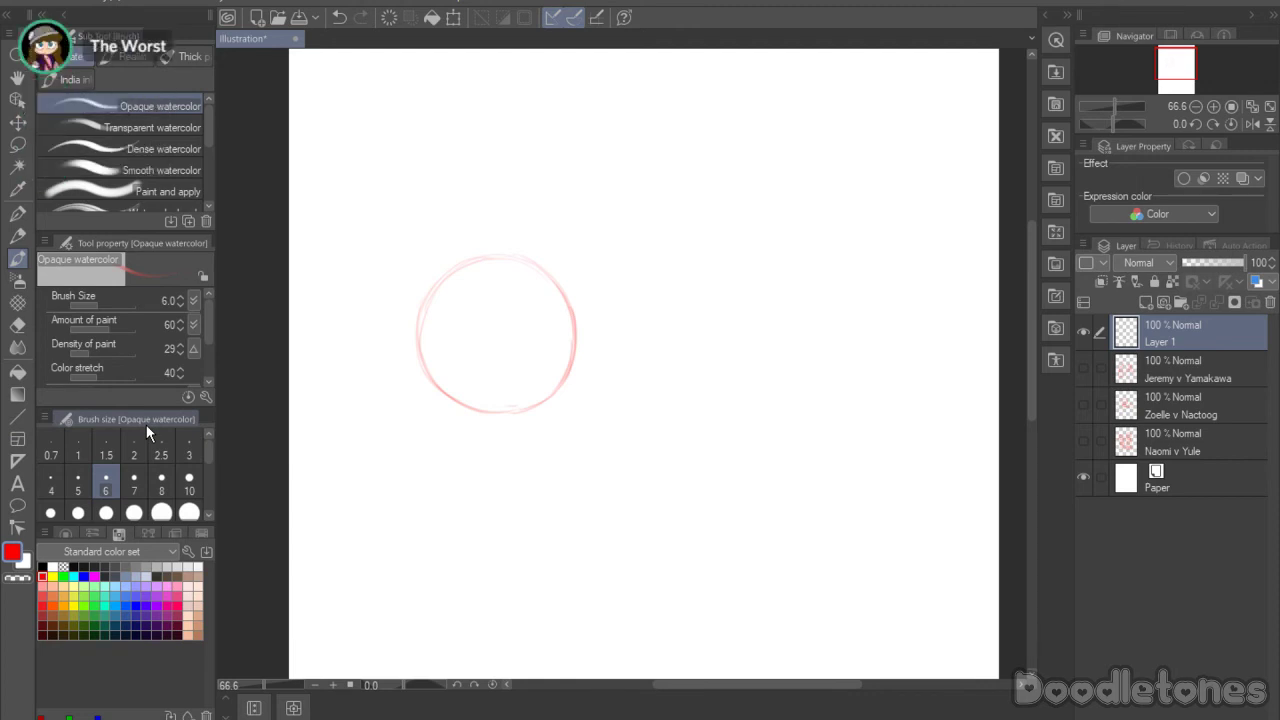
Step: Reinforce the head circle's outline all the way around with overlapping red strokes
scroll(499, 285, up, 1)
scroll(386, 238, up, 3)
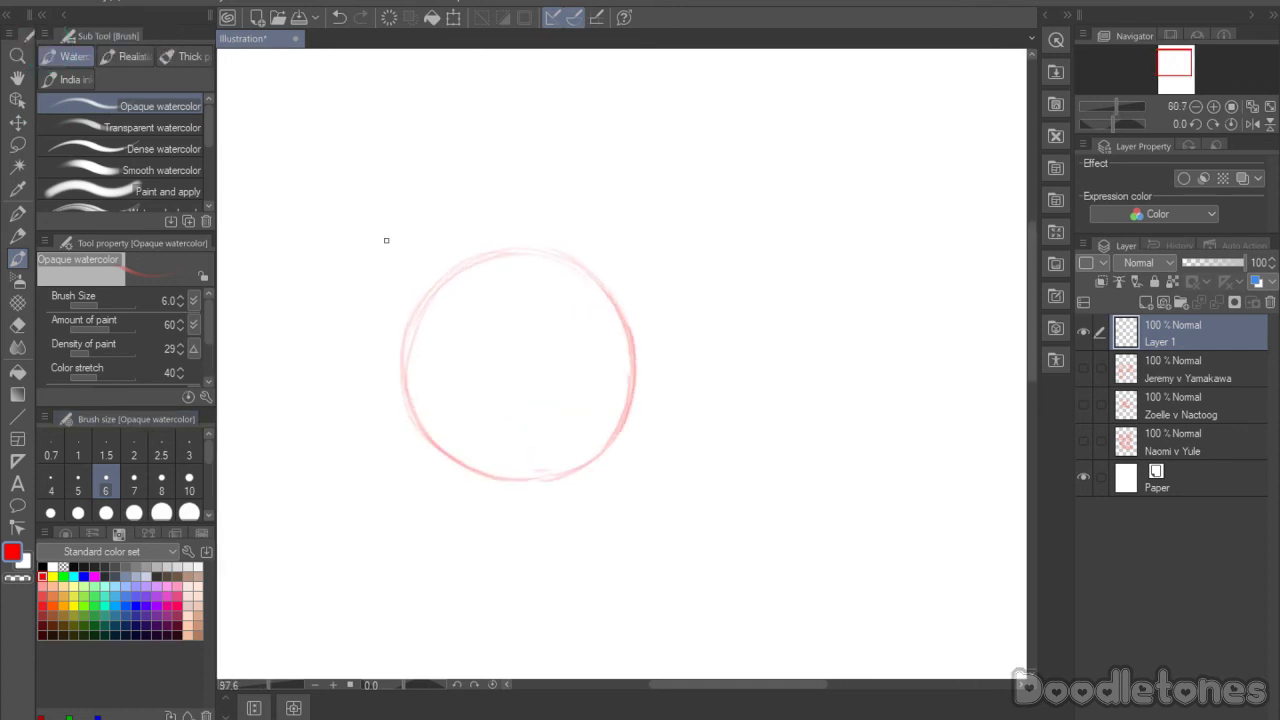
mouse_move(565, 261)
mouse_down()
mouse_move(585, 270)
mouse_move(615, 337)
mouse_up()
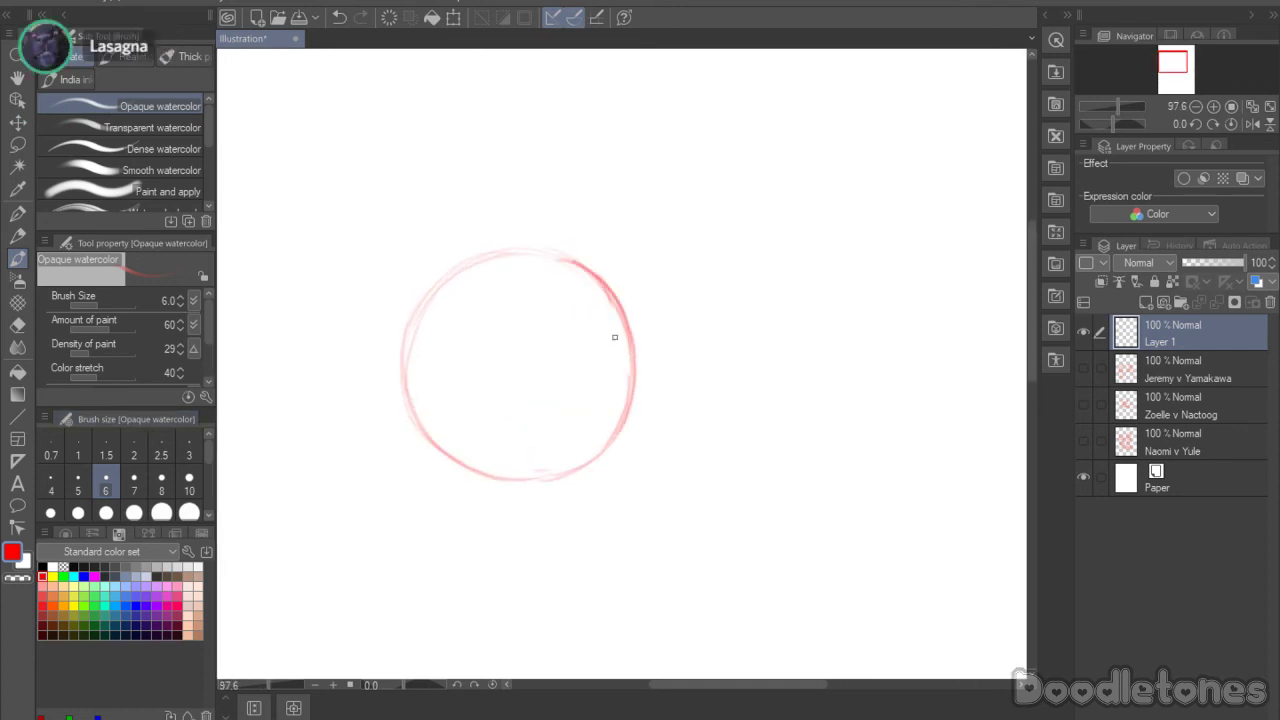
mouse_move(414, 306)
mouse_down()
mouse_move(514, 257)
mouse_move(454, 268)
mouse_move(576, 267)
mouse_up()
mouse_move(468, 268)
mouse_down()
mouse_move(501, 250)
mouse_move(454, 296)
mouse_move(465, 270)
mouse_move(578, 266)
mouse_up()
drag(410, 327, 412, 360)
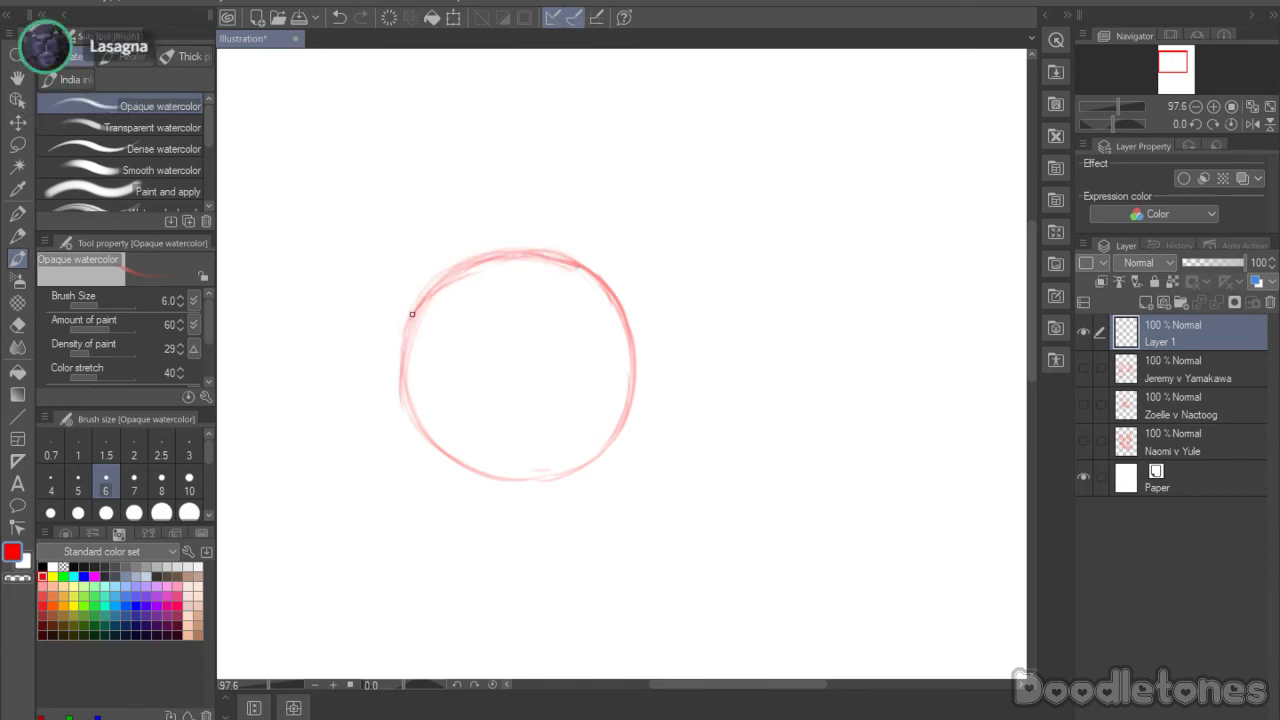
mouse_move(411, 303)
mouse_down()
mouse_move(445, 453)
mouse_move(399, 378)
mouse_move(493, 466)
mouse_up()
mouse_move(422, 440)
mouse_down()
mouse_move(516, 478)
mouse_move(552, 474)
mouse_up()
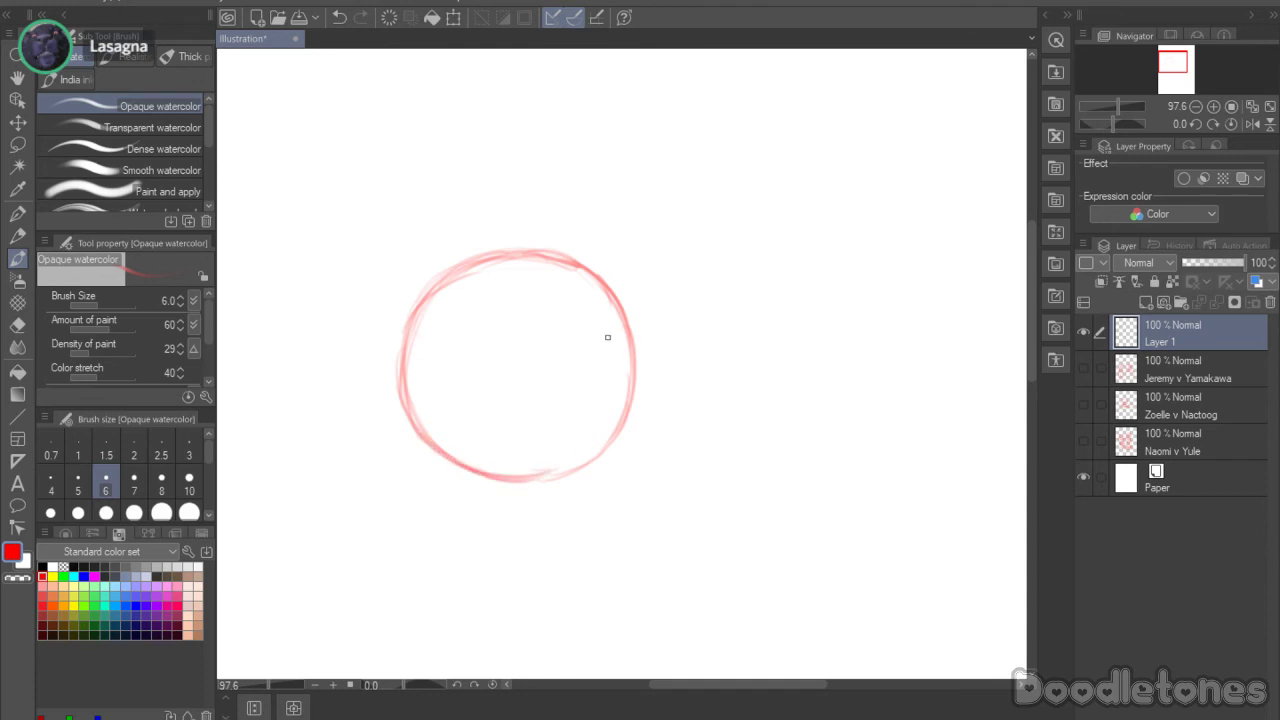
mouse_move(628, 338)
mouse_down()
mouse_move(625, 413)
mouse_move(579, 468)
mouse_move(599, 454)
mouse_move(587, 460)
mouse_move(615, 436)
mouse_move(568, 467)
mouse_move(487, 470)
mouse_up()
drag(411, 412, 482, 471)
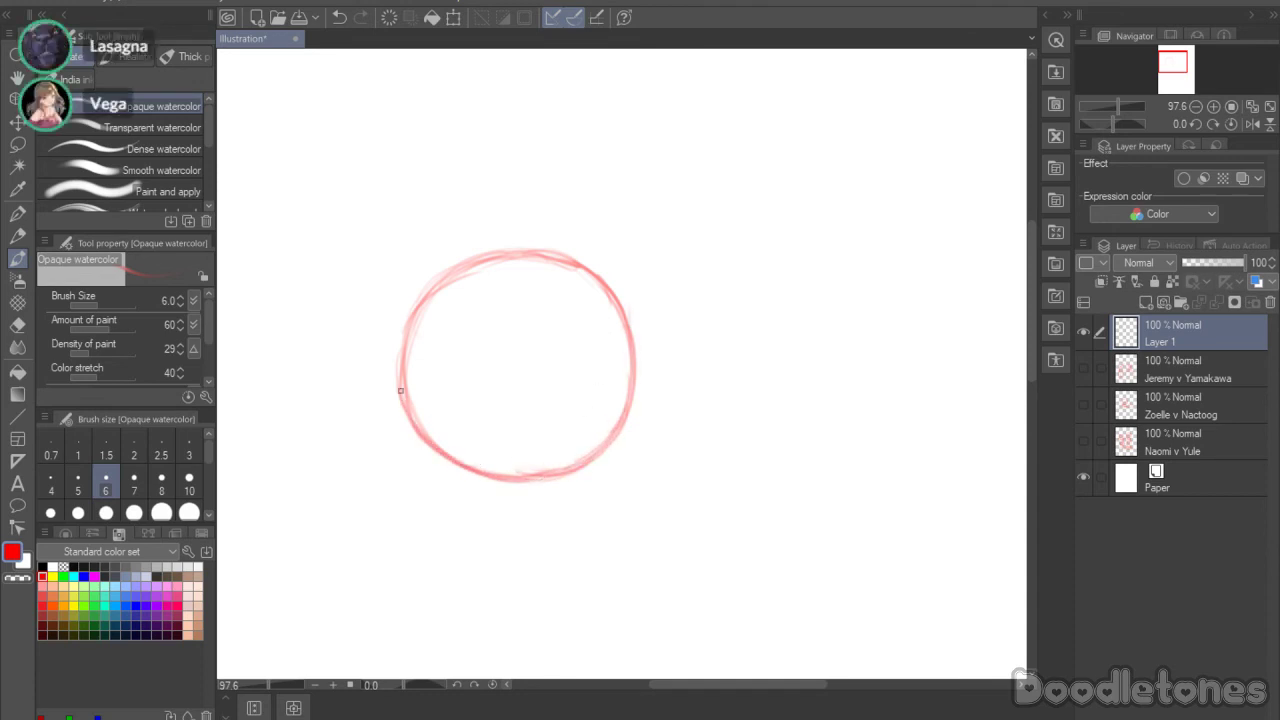
mouse_move(454, 277)
mouse_down()
mouse_move(427, 293)
mouse_move(549, 263)
mouse_move(456, 270)
mouse_up()
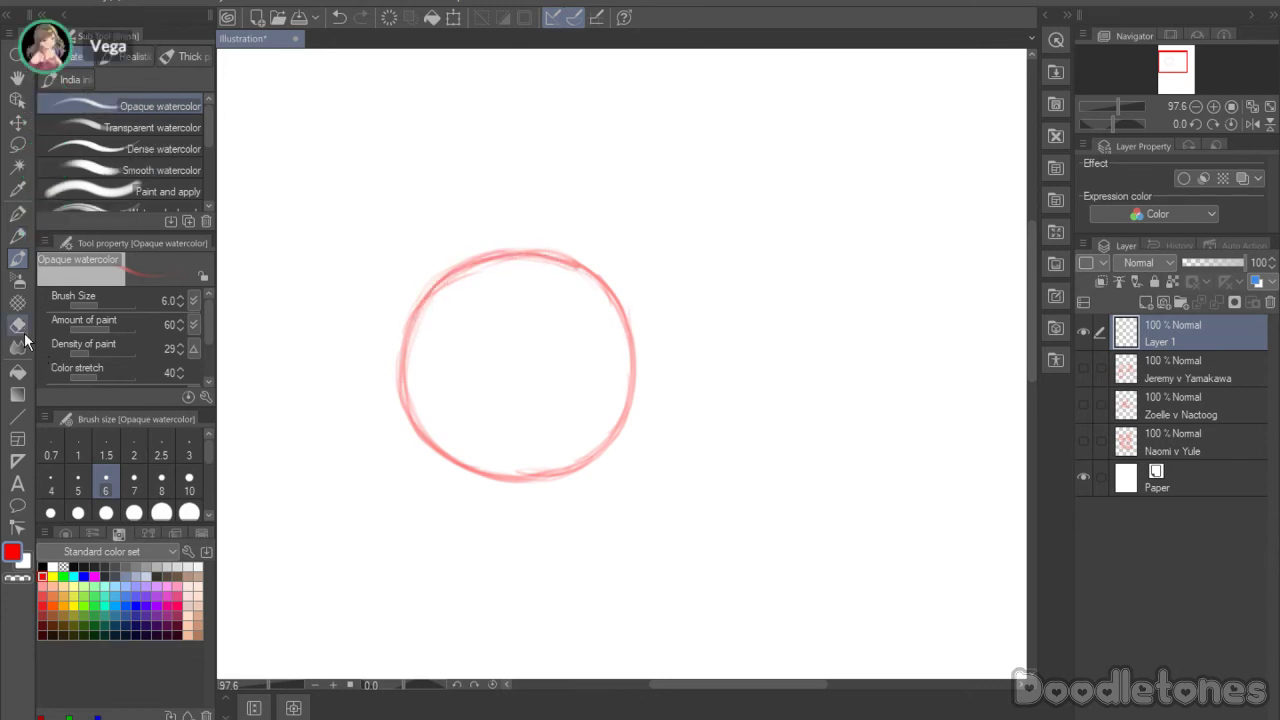
key(e)
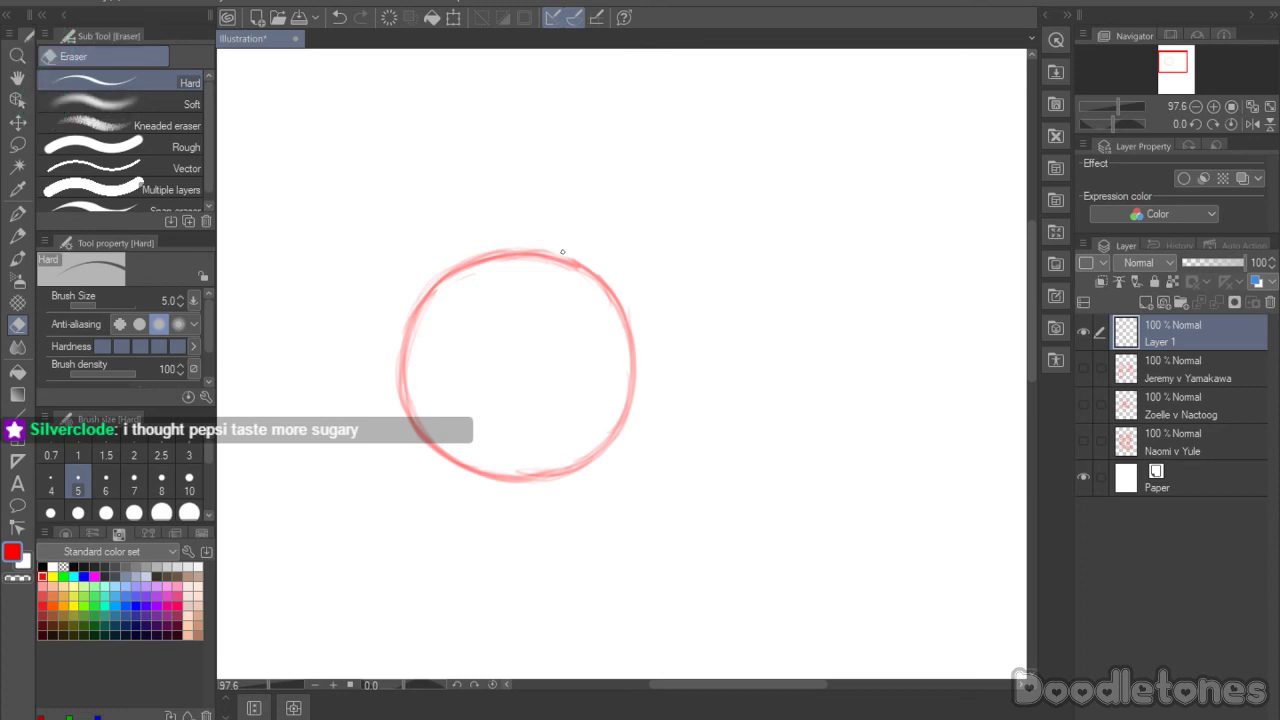
click(17, 258)
drag(705, 685, 668, 685)
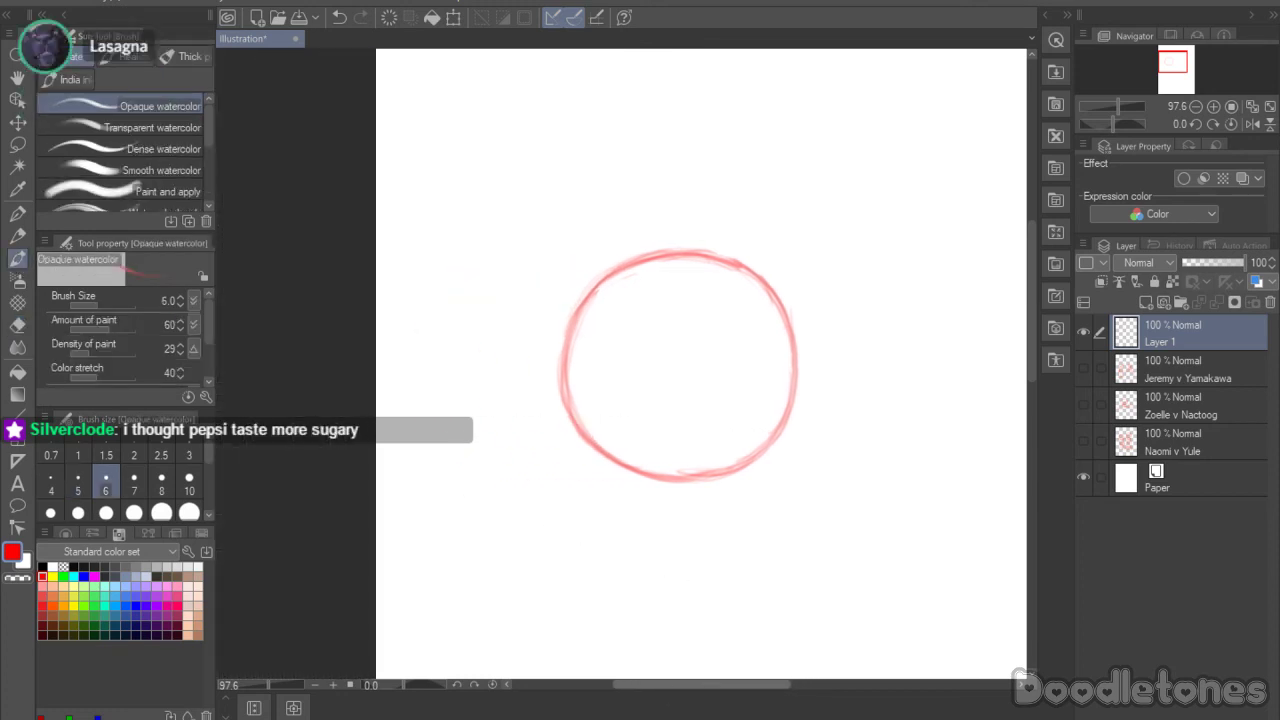
mouse_move(1031, 307)
mouse_down()
mouse_move(1028, 343)
mouse_move(1026, 312)
mouse_up()
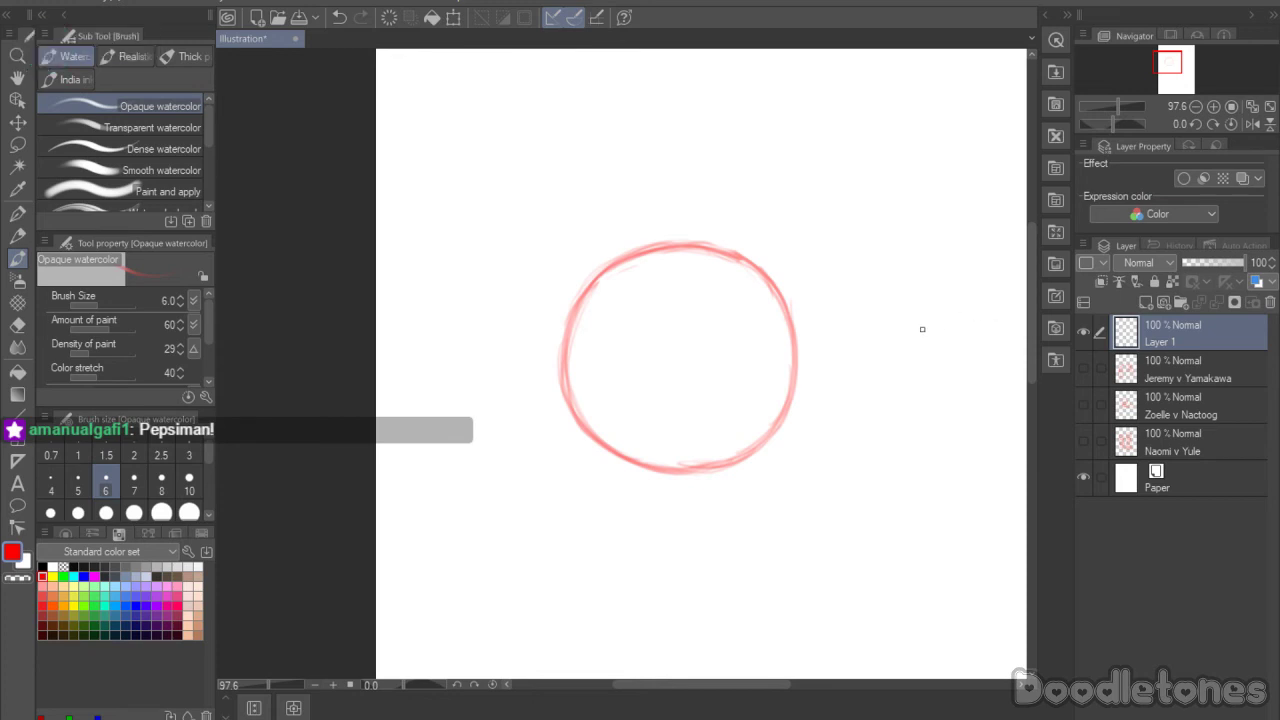
Step: Try light face guidelines inside the head circle, with short heavier strokes above and below the crossing guideline
scroll(700, 688, right, 3)
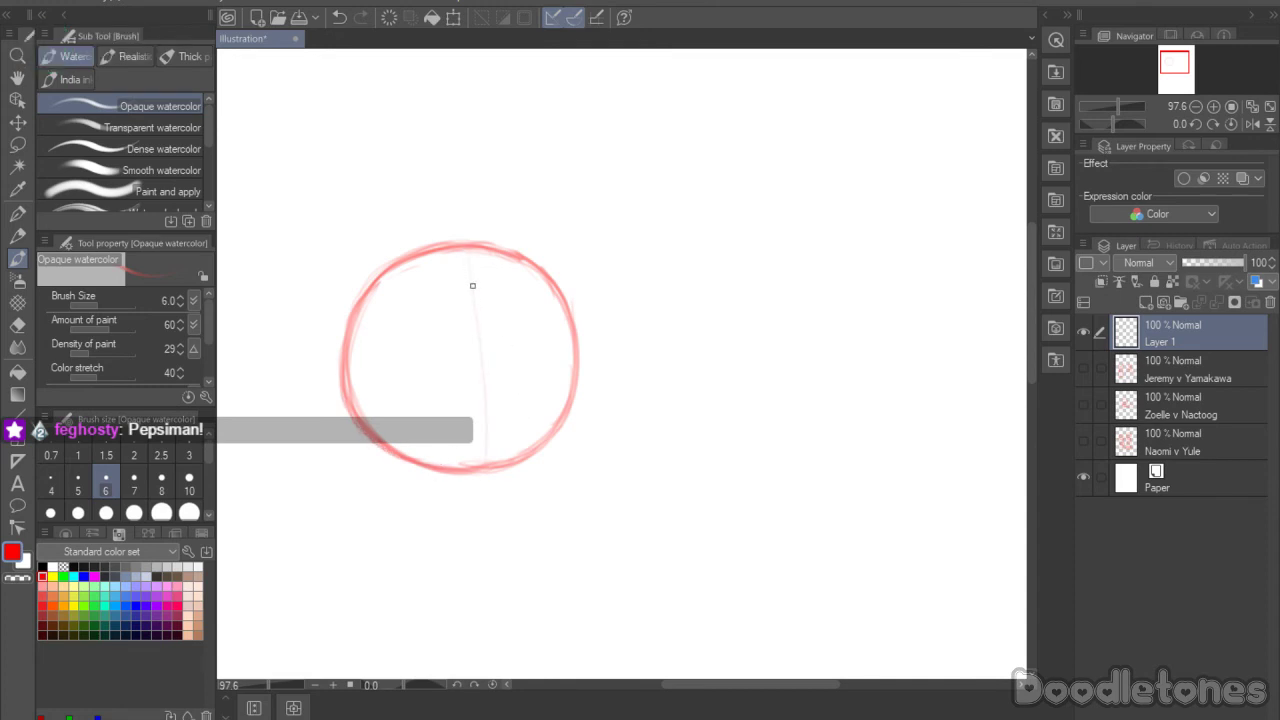
drag(368, 365, 542, 394)
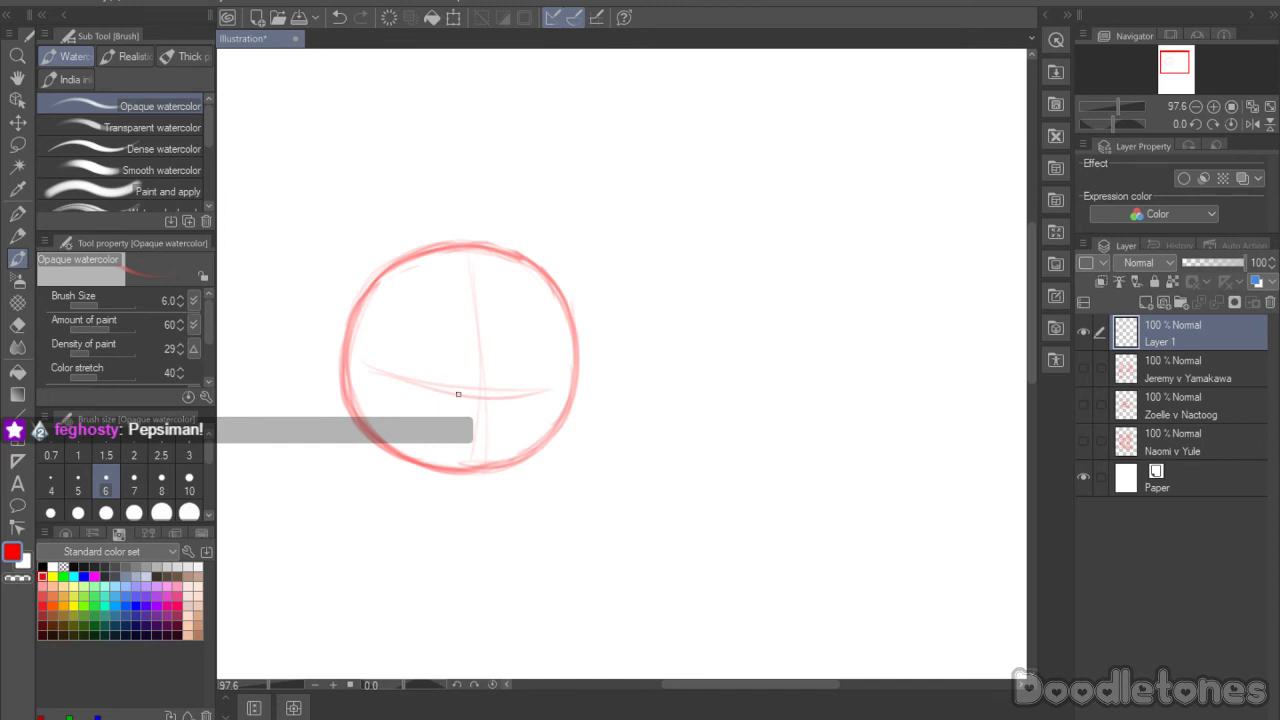
drag(472, 408, 464, 448)
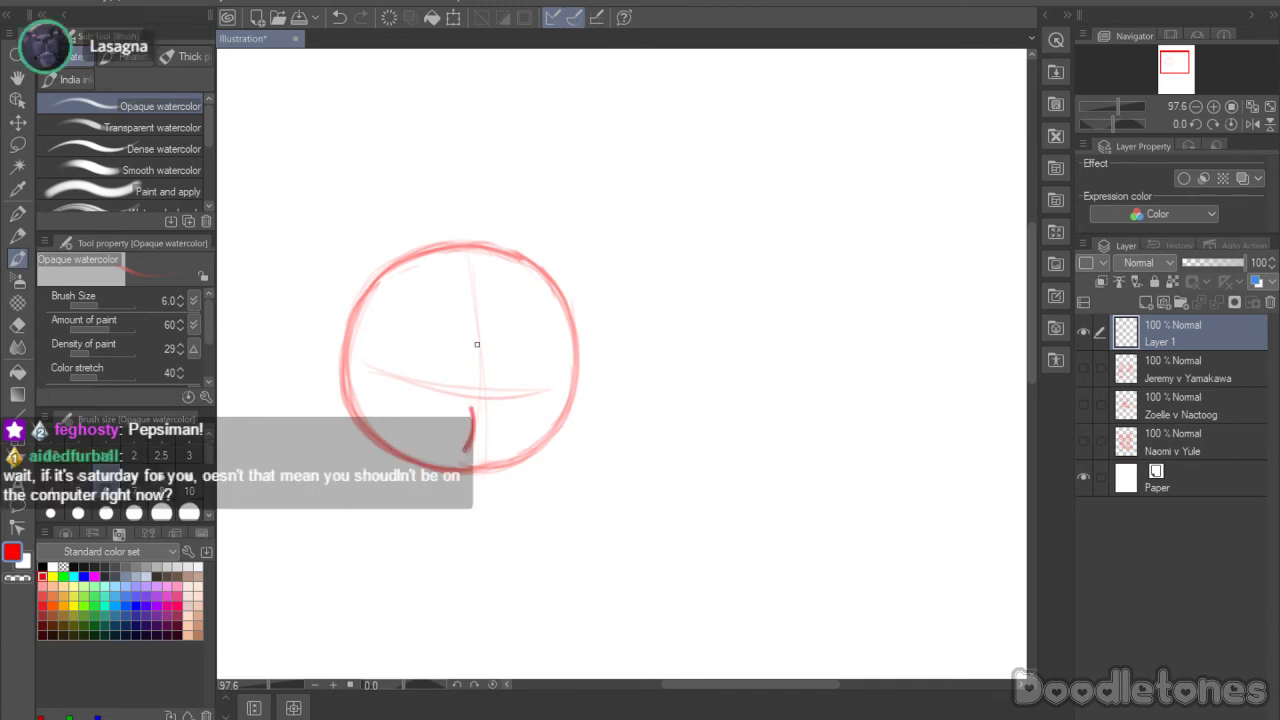
drag(467, 320, 470, 377)
drag(465, 317, 470, 376)
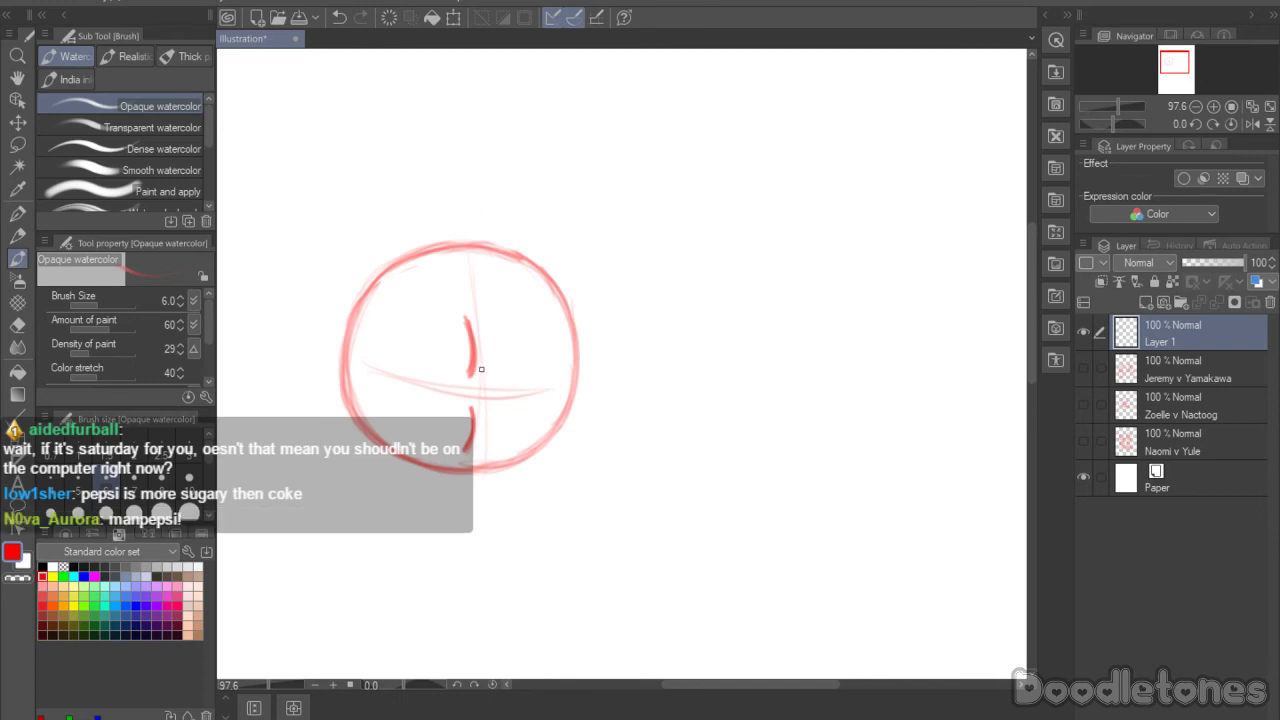
Step: Undo the heavy strokes inside the head circle, then lasso and delete the remaining face guidelines
key(ctrl+z)
key(ctrl+z)
key(ctrl+z)
key(ctrl+z)
key(ctrl+z)
key(ctrl+z)
click(17, 144)
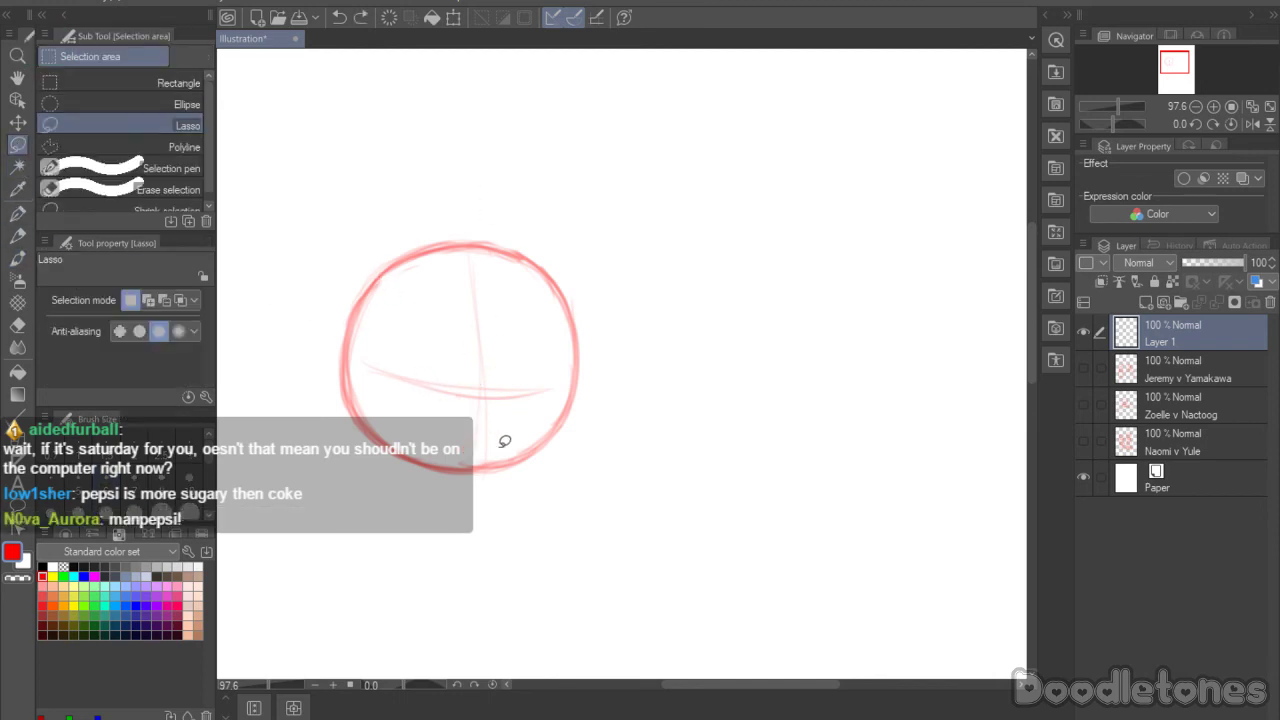
mouse_move(494, 451)
mouse_down()
mouse_move(382, 417)
mouse_move(355, 362)
mouse_move(447, 265)
mouse_move(469, 256)
mouse_move(516, 271)
mouse_move(552, 330)
mouse_move(560, 415)
mouse_up()
key(Delete)
key(ctrl+d)
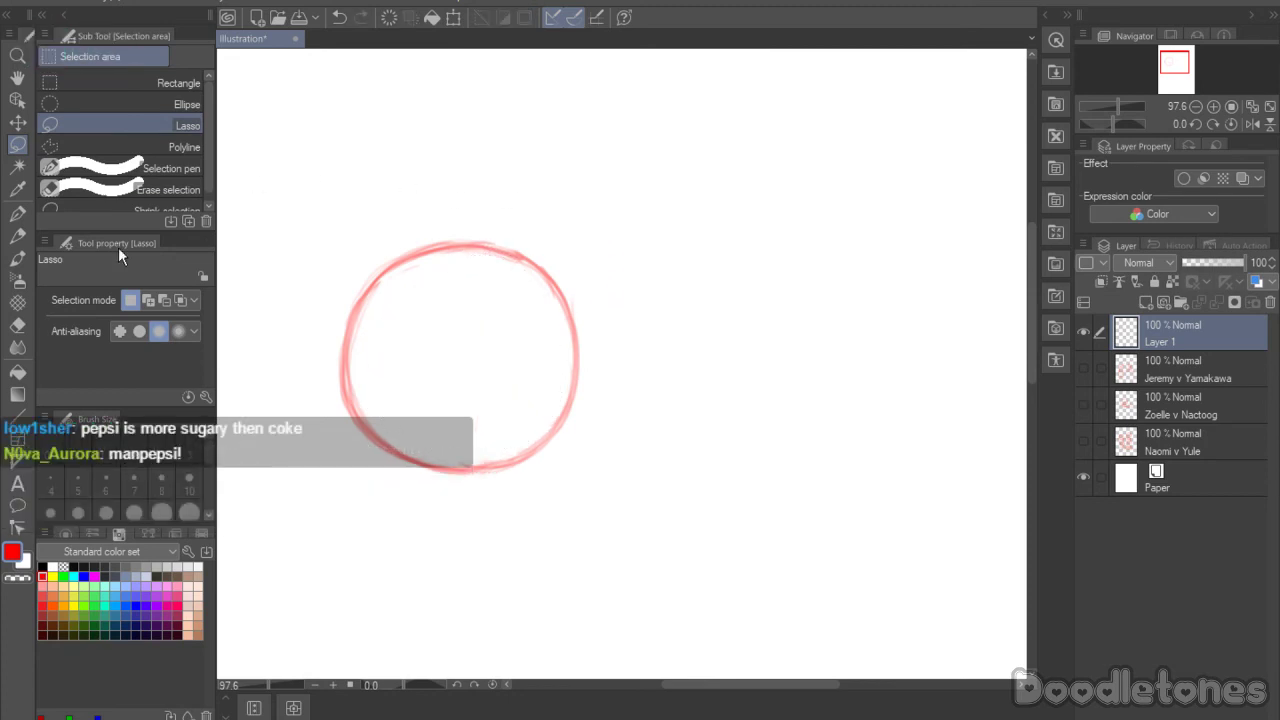
Step: With the Opaque watercolor brush, sketch two short neck lines beside the head circle and rounded upper and lower shoulder contours of a horizontal body
key(b)
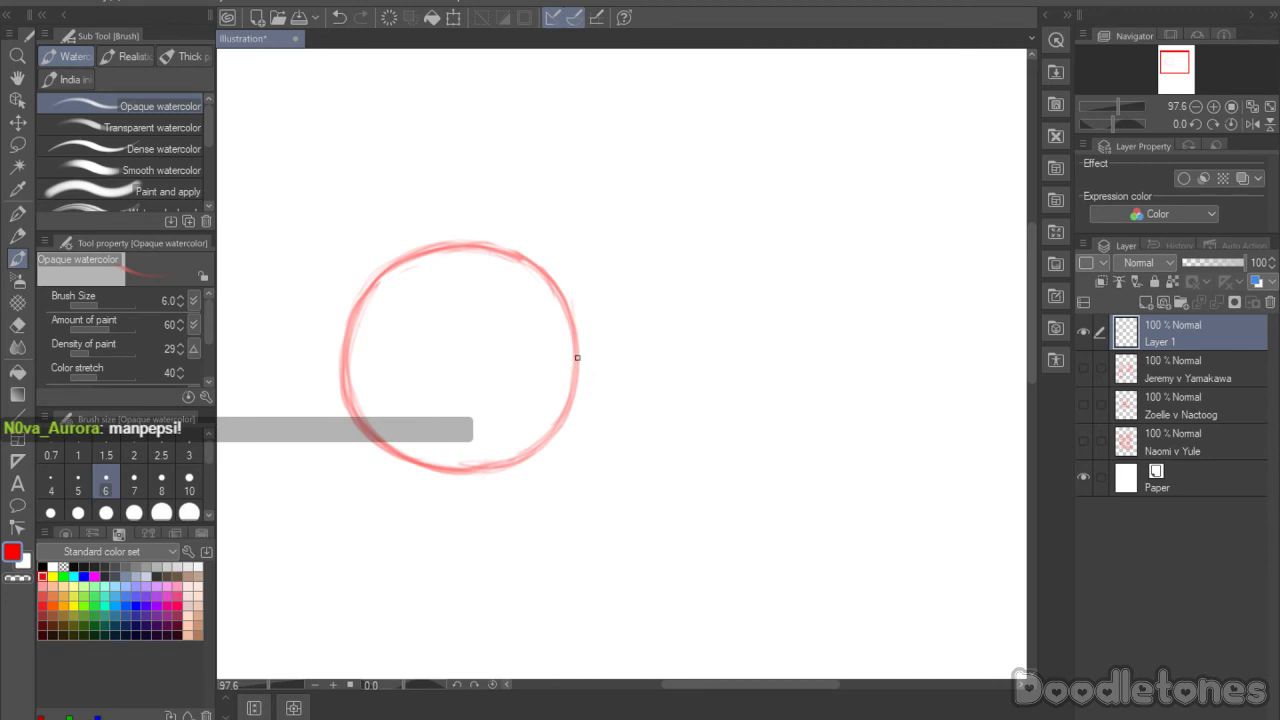
mouse_move(577, 357)
mouse_down()
mouse_move(591, 384)
mouse_move(612, 293)
mouse_move(695, 291)
mouse_up()
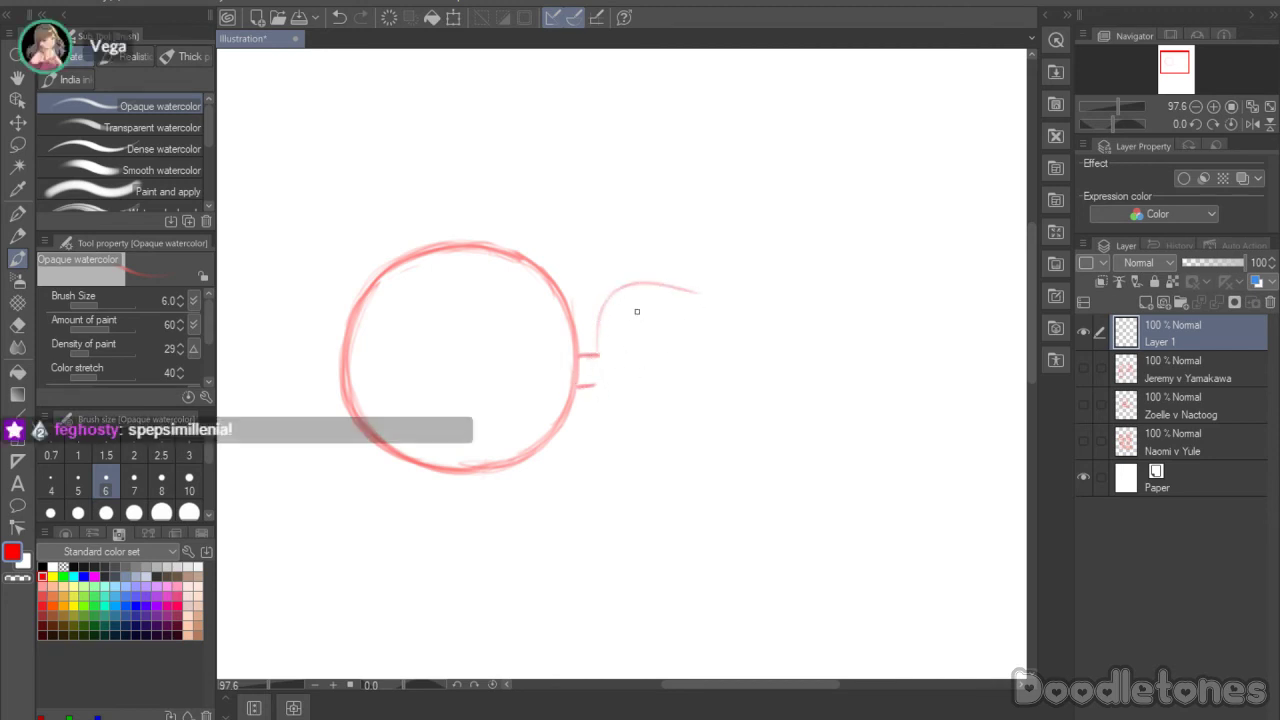
mouse_move(598, 352)
mouse_down()
mouse_move(629, 302)
mouse_move(623, 287)
mouse_move(730, 297)
mouse_up()
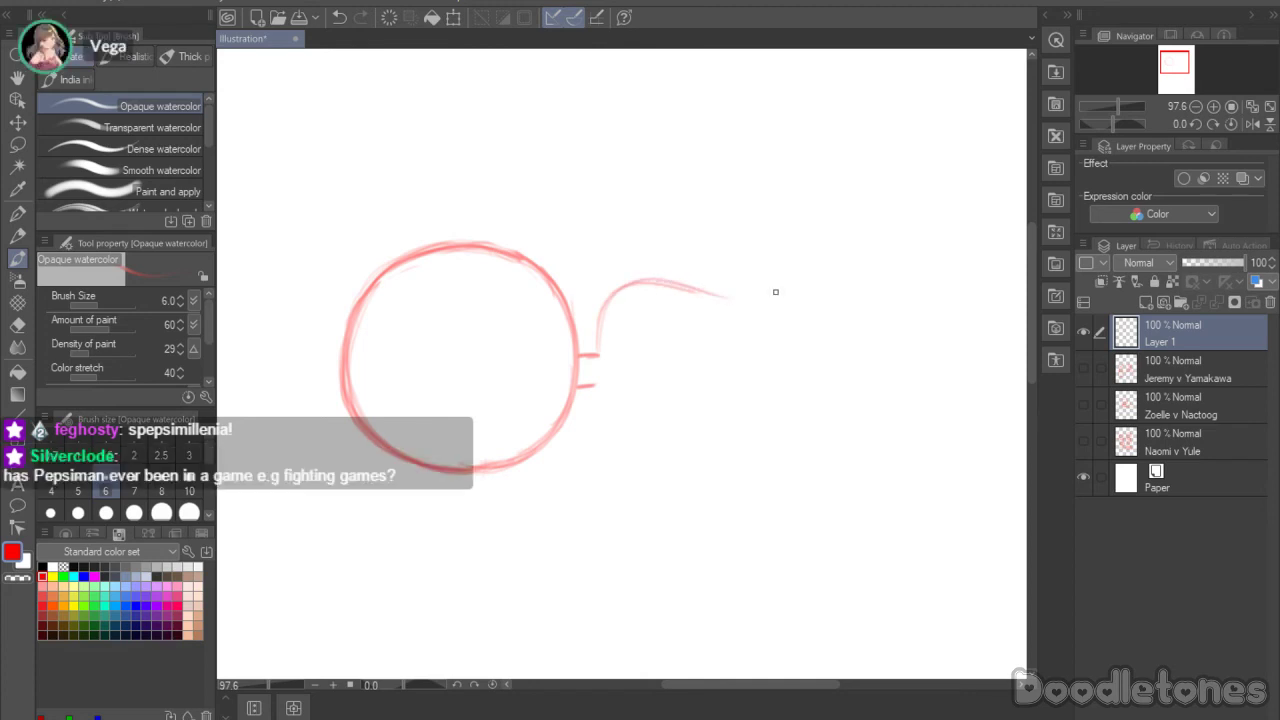
mouse_move(590, 394)
mouse_down()
mouse_move(644, 447)
mouse_move(678, 449)
mouse_up()
mouse_move(588, 388)
mouse_down()
mouse_move(597, 451)
mouse_move(718, 453)
mouse_up()
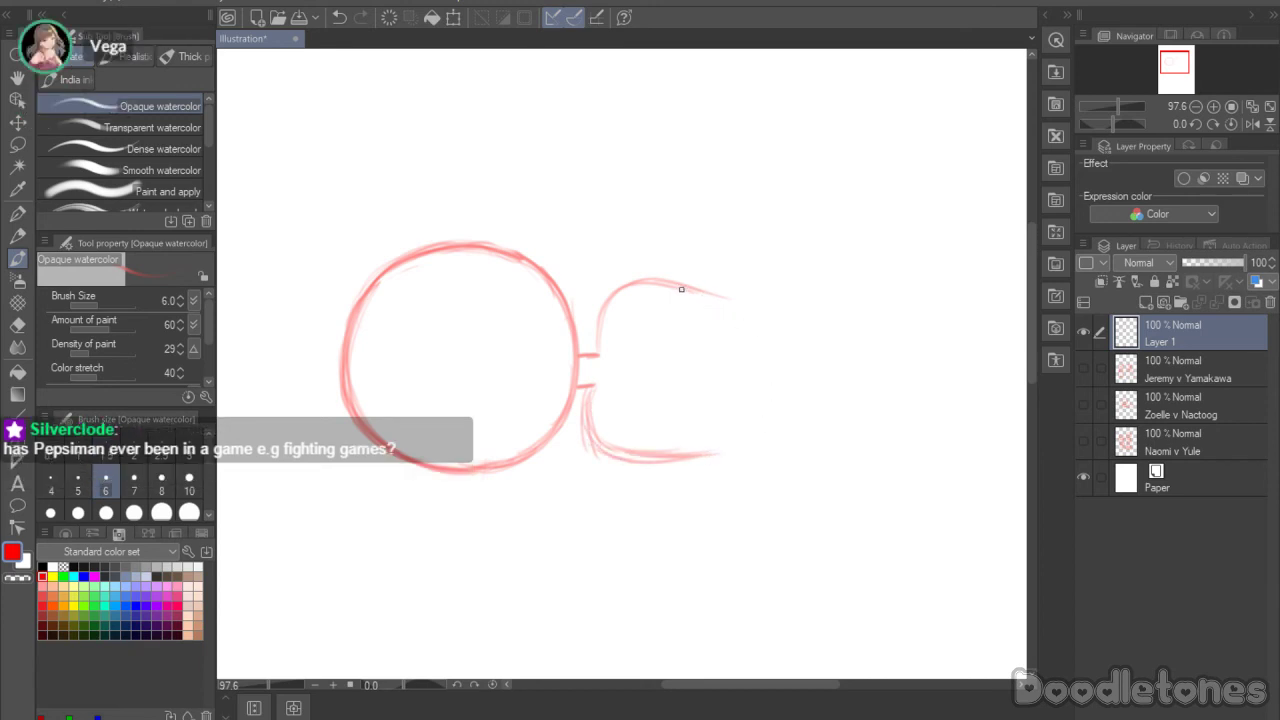
drag(680, 289, 736, 304)
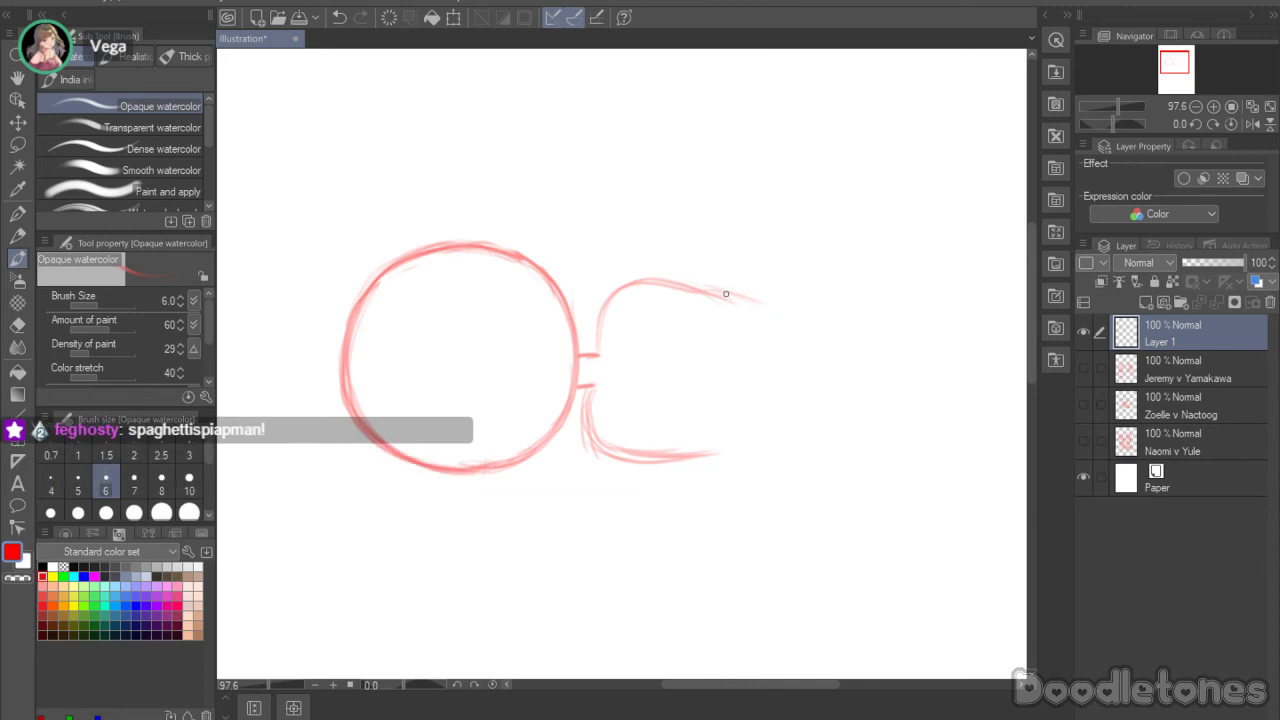
Step: Sketch a large arched contour rising from the end of the upper shoulder line, and lengthen the lower body line
drag(722, 685, 777, 686)
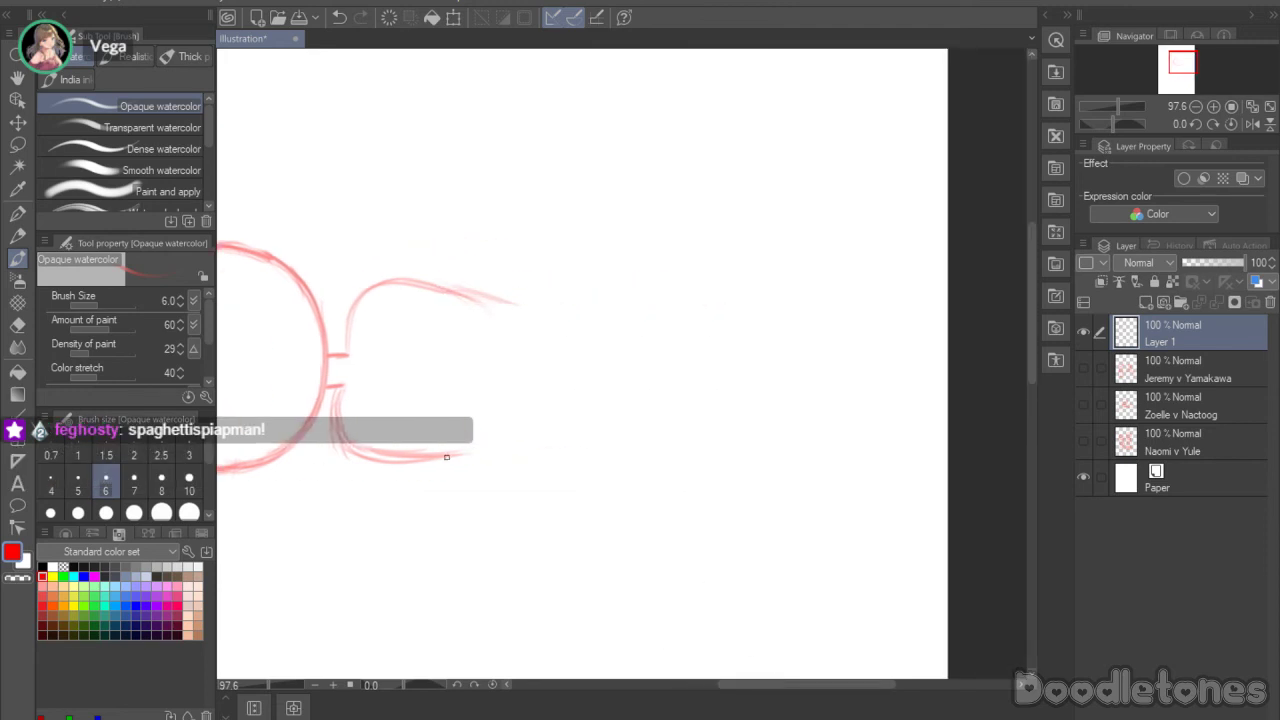
drag(476, 457, 602, 462)
mouse_move(605, 241)
mouse_down()
mouse_move(497, 300)
mouse_move(637, 210)
mouse_up()
drag(495, 298, 638, 192)
mouse_move(506, 272)
mouse_down()
mouse_move(640, 190)
mouse_move(789, 194)
mouse_up()
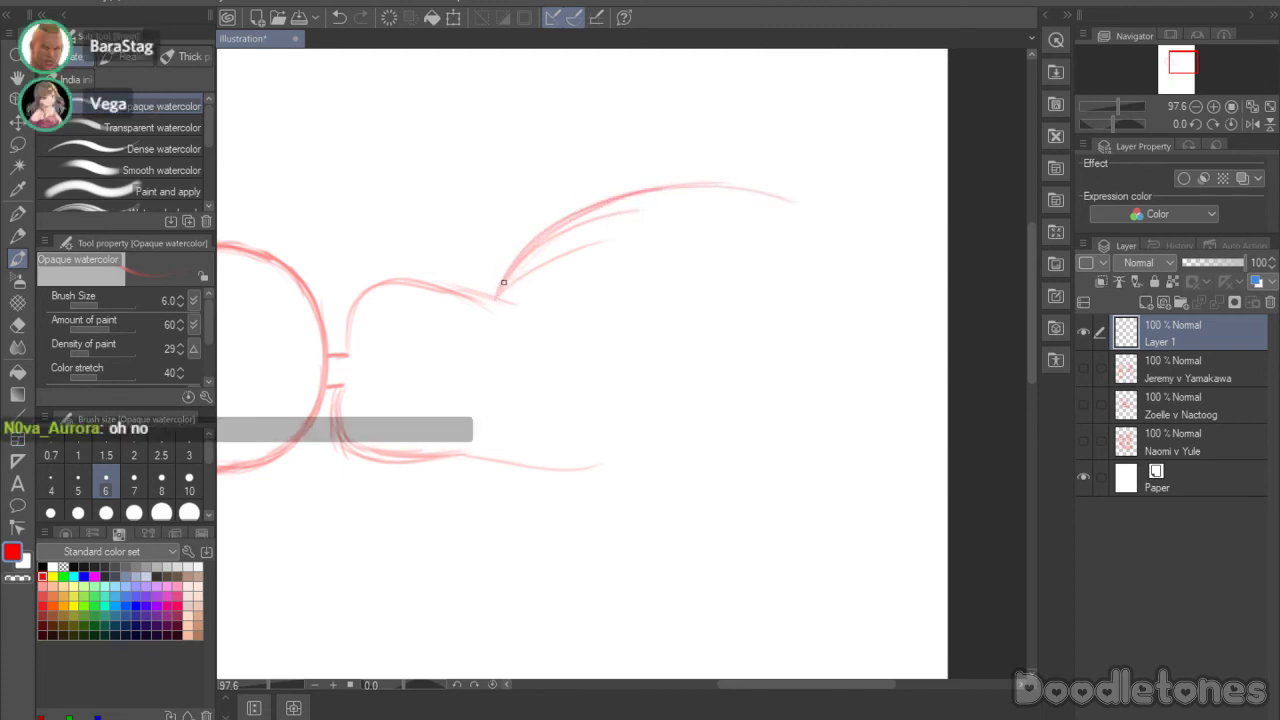
mouse_move(512, 280)
mouse_down()
mouse_move(446, 293)
mouse_move(505, 286)
mouse_move(589, 222)
mouse_move(724, 185)
mouse_up()
drag(632, 190, 808, 208)
mouse_move(514, 276)
mouse_down()
mouse_move(571, 206)
mouse_move(791, 197)
mouse_move(889, 321)
mouse_up()
drag(480, 452, 690, 458)
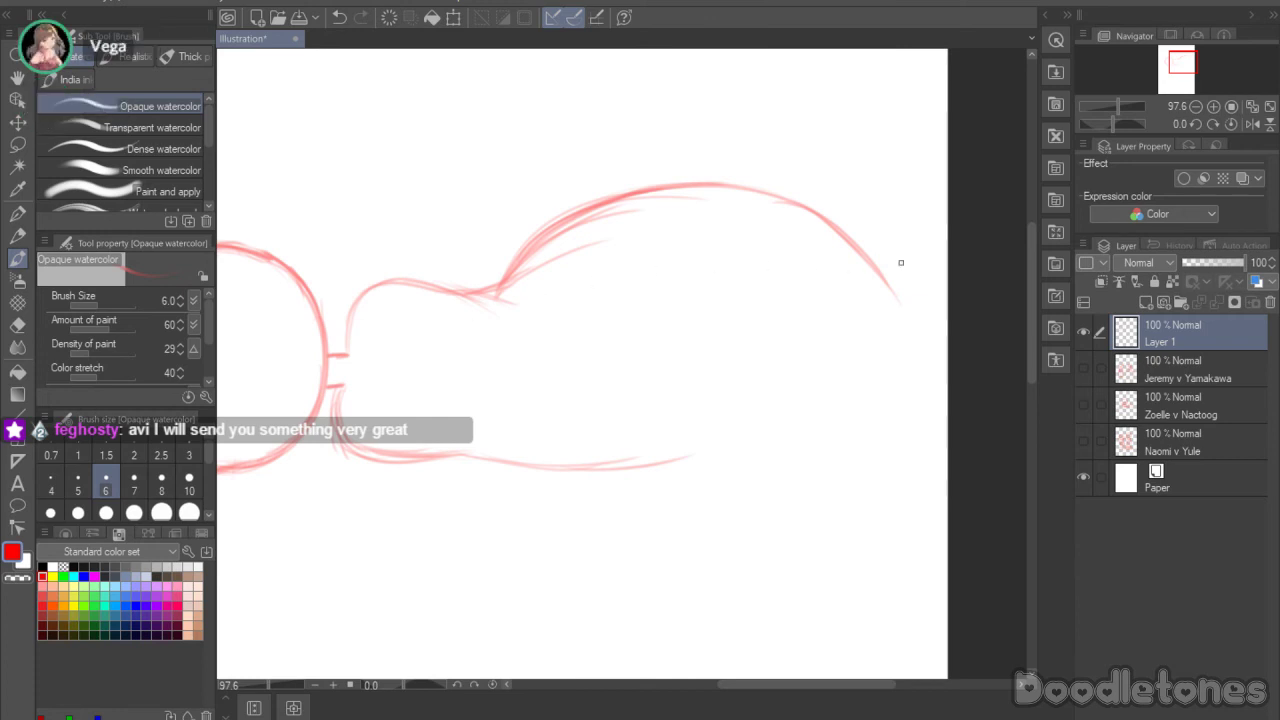
Step: Extend the upper and lower body contours toward the canvas edge, and erase the upper contour's extra lower branch with the Hard eraser
mouse_move(656, 466)
mouse_down()
mouse_move(765, 480)
mouse_move(875, 450)
mouse_up()
mouse_move(884, 290)
mouse_down()
mouse_move(940, 362)
mouse_move(936, 342)
mouse_move(950, 350)
mouse_up()
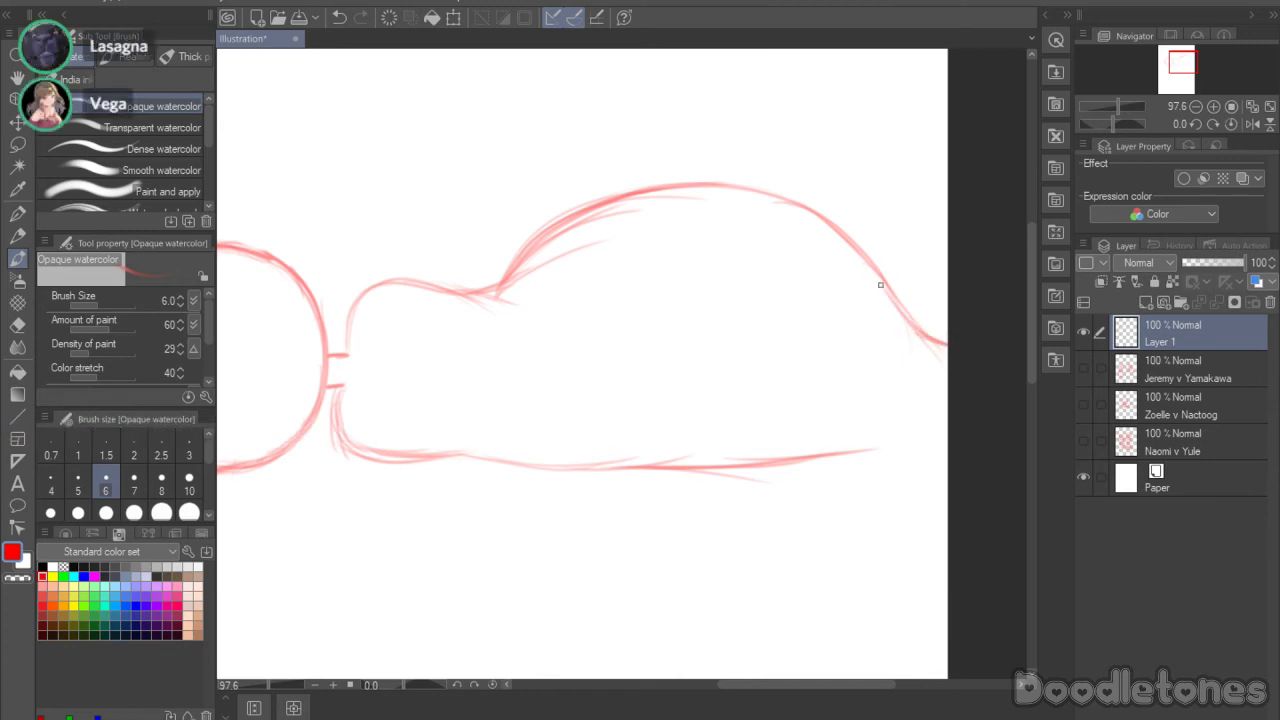
drag(872, 274, 947, 318)
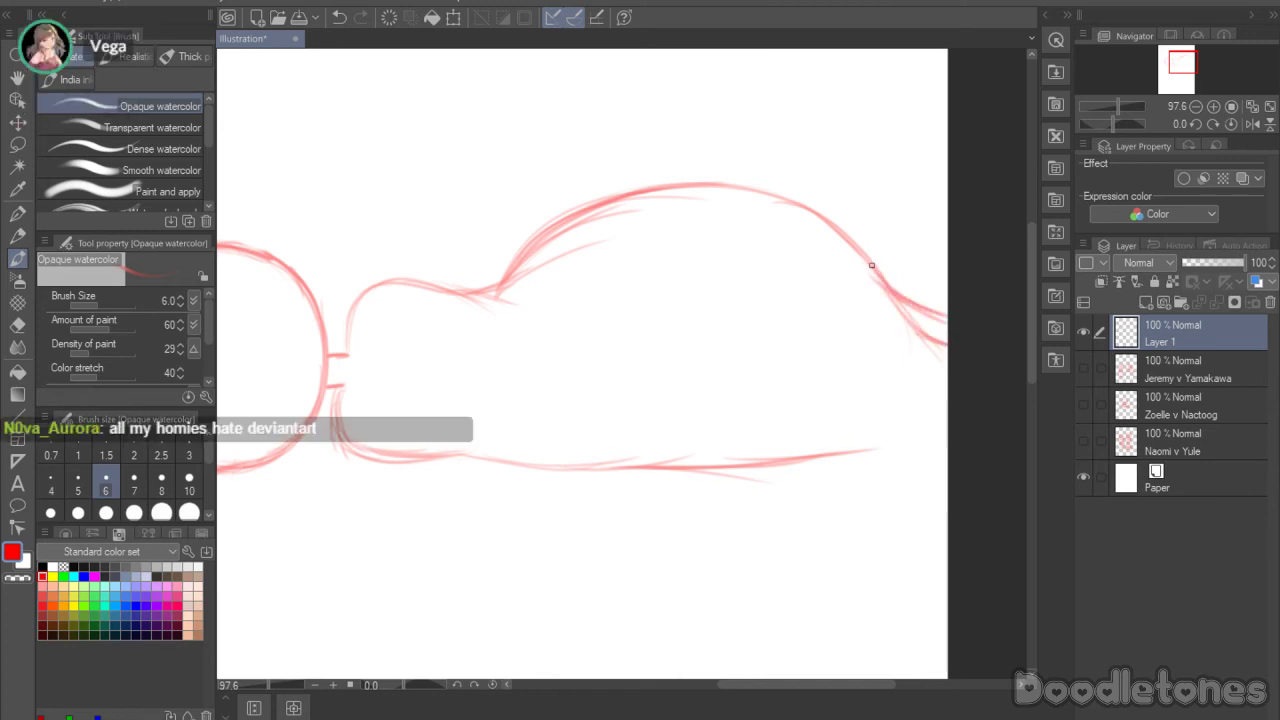
mouse_move(800, 458)
mouse_down()
mouse_move(907, 463)
mouse_move(832, 471)
mouse_move(959, 448)
mouse_move(854, 454)
mouse_up()
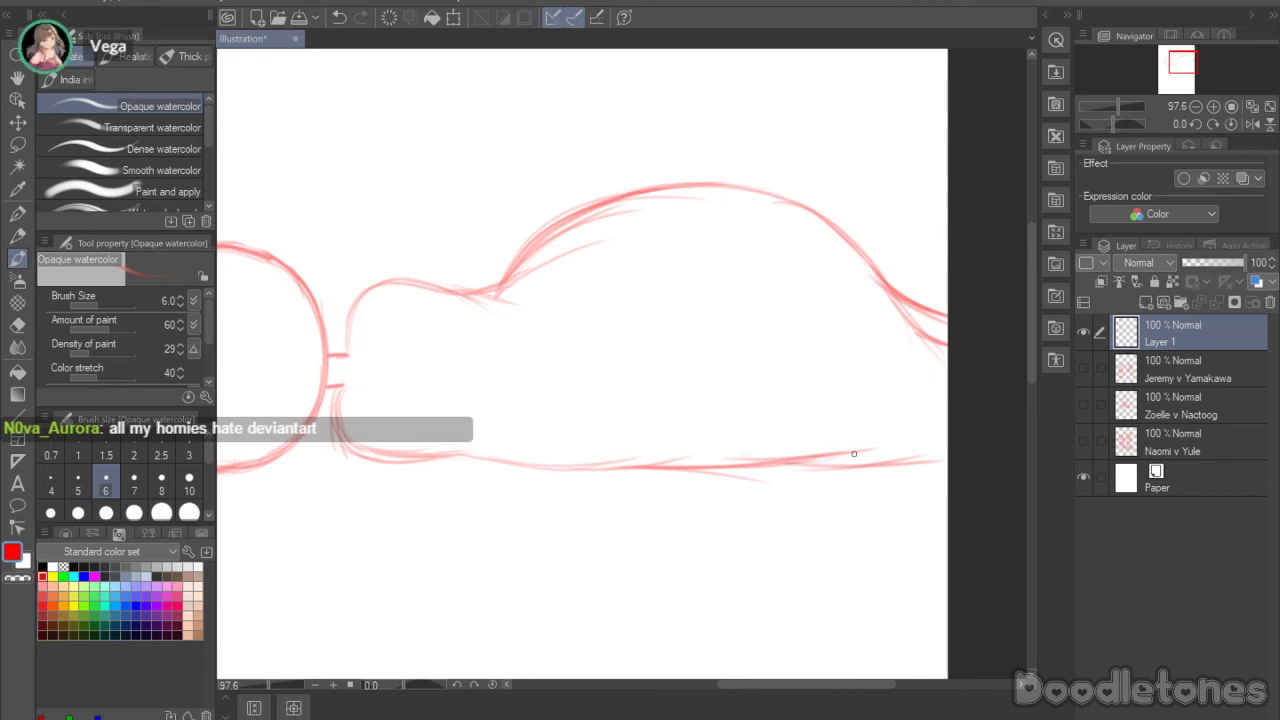
click(17, 324)
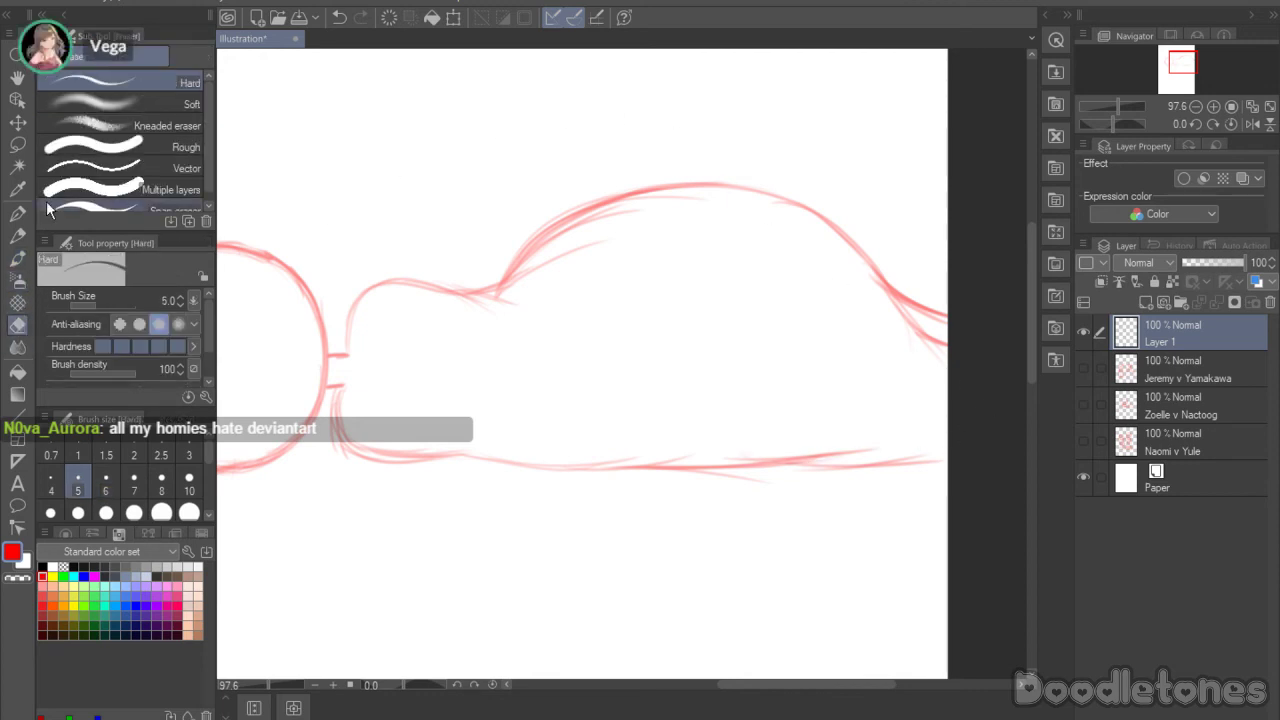
mouse_move(882, 298)
mouse_down()
mouse_move(955, 347)
mouse_move(918, 342)
mouse_up()
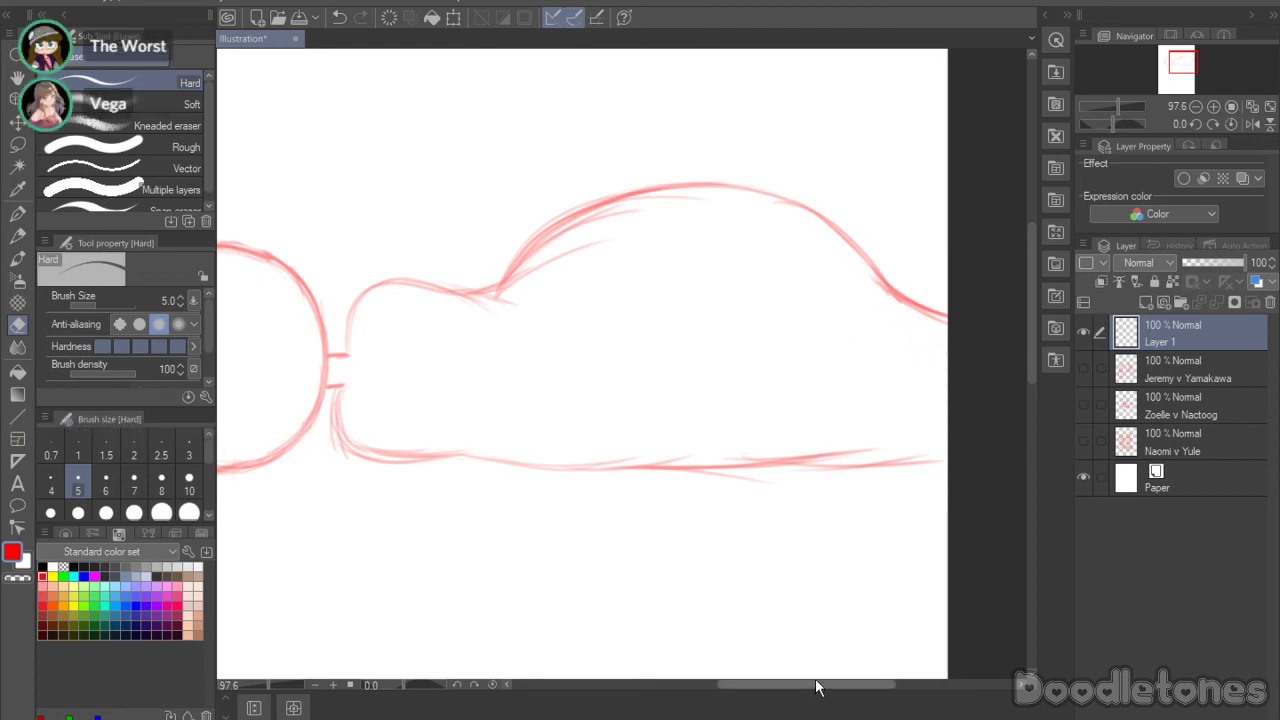
Step: Sketch a slanting arm line with the Opaque watercolor brush from the top of the shoulder down past the lower body line
drag(814, 686, 797, 708)
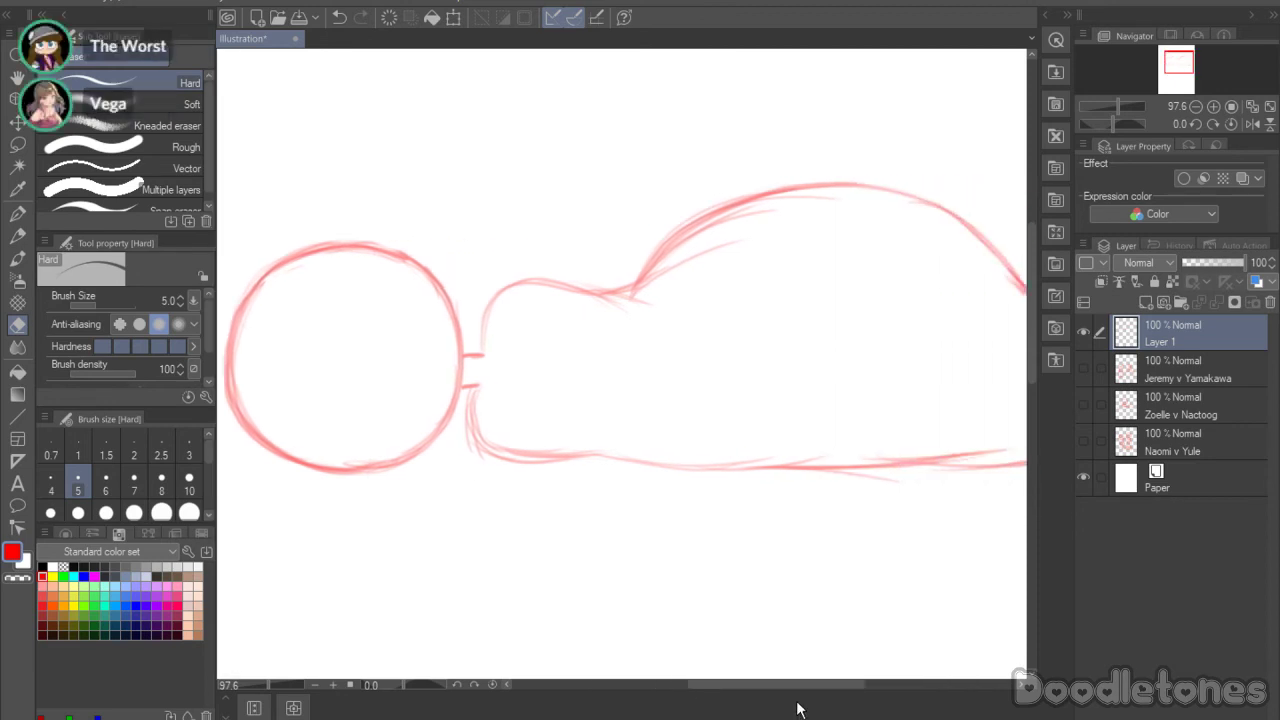
key(b)
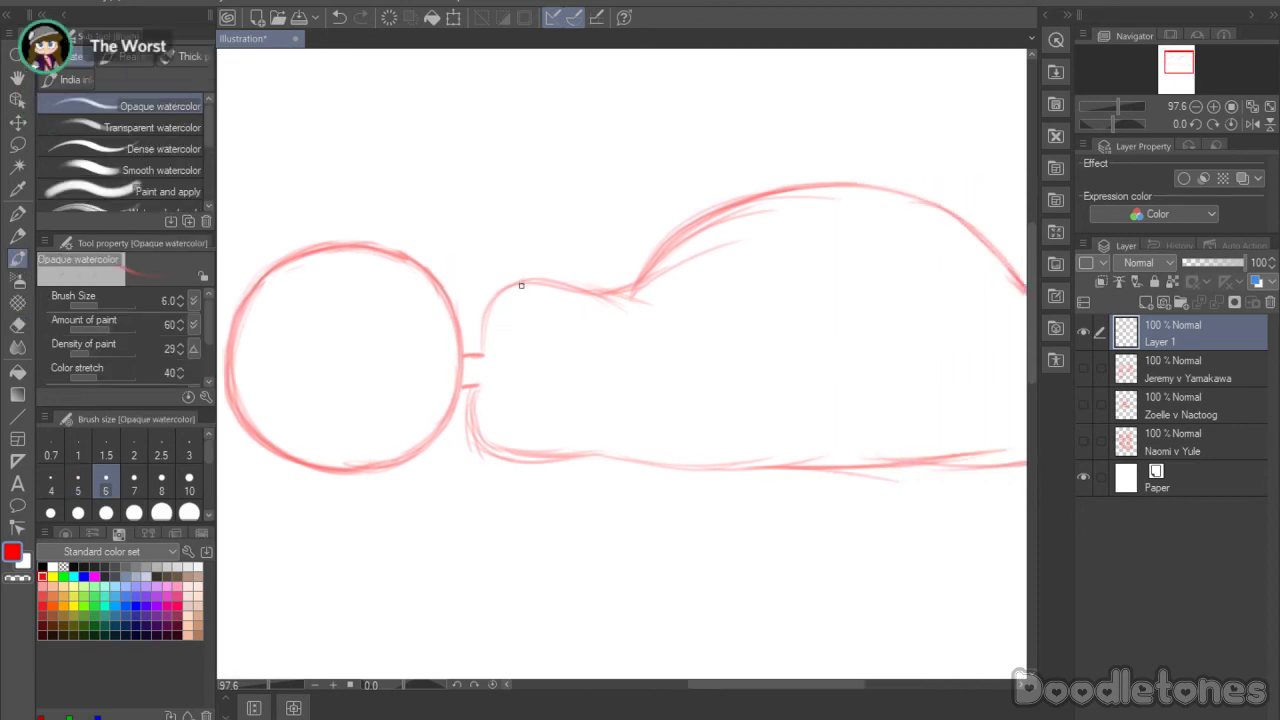
drag(516, 318, 492, 406)
drag(470, 448, 465, 536)
mouse_move(526, 285)
mouse_down()
mouse_move(470, 431)
mouse_move(468, 480)
mouse_up()
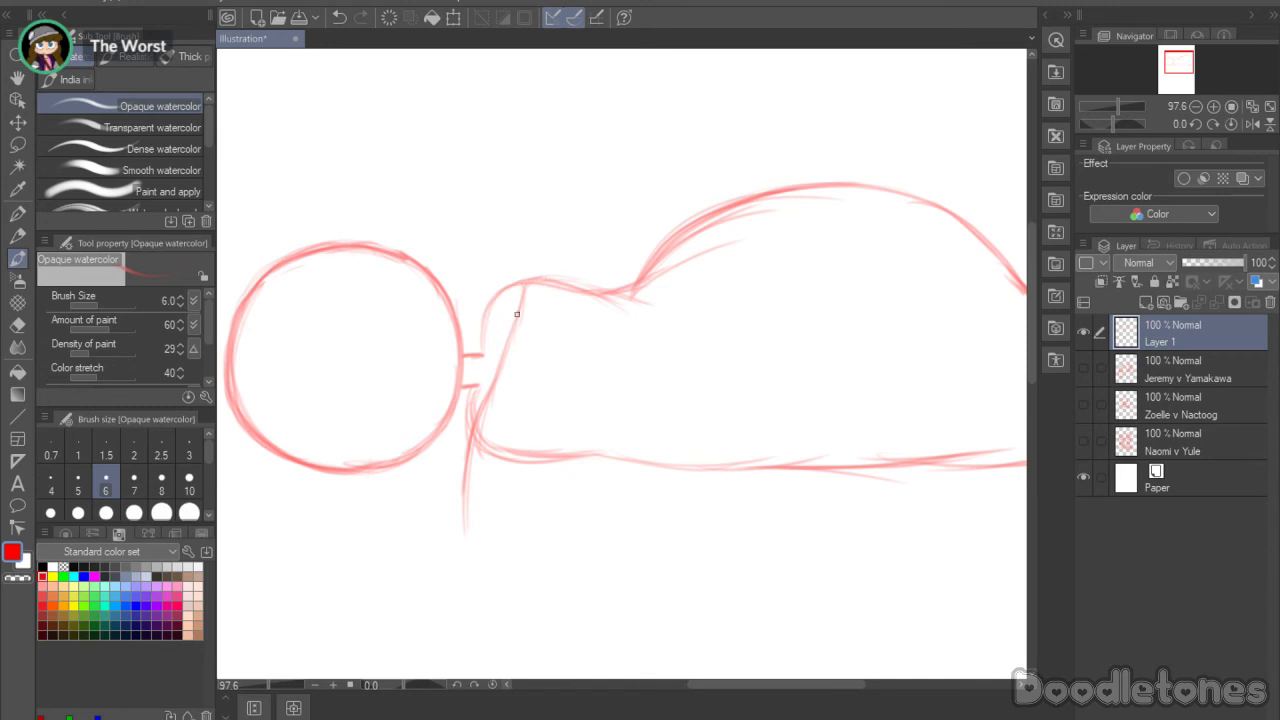
drag(468, 441, 462, 536)
Step: Draw overlapping strokes from the dip between shoulder and arch, slanting down into the body
drag(548, 277, 718, 316)
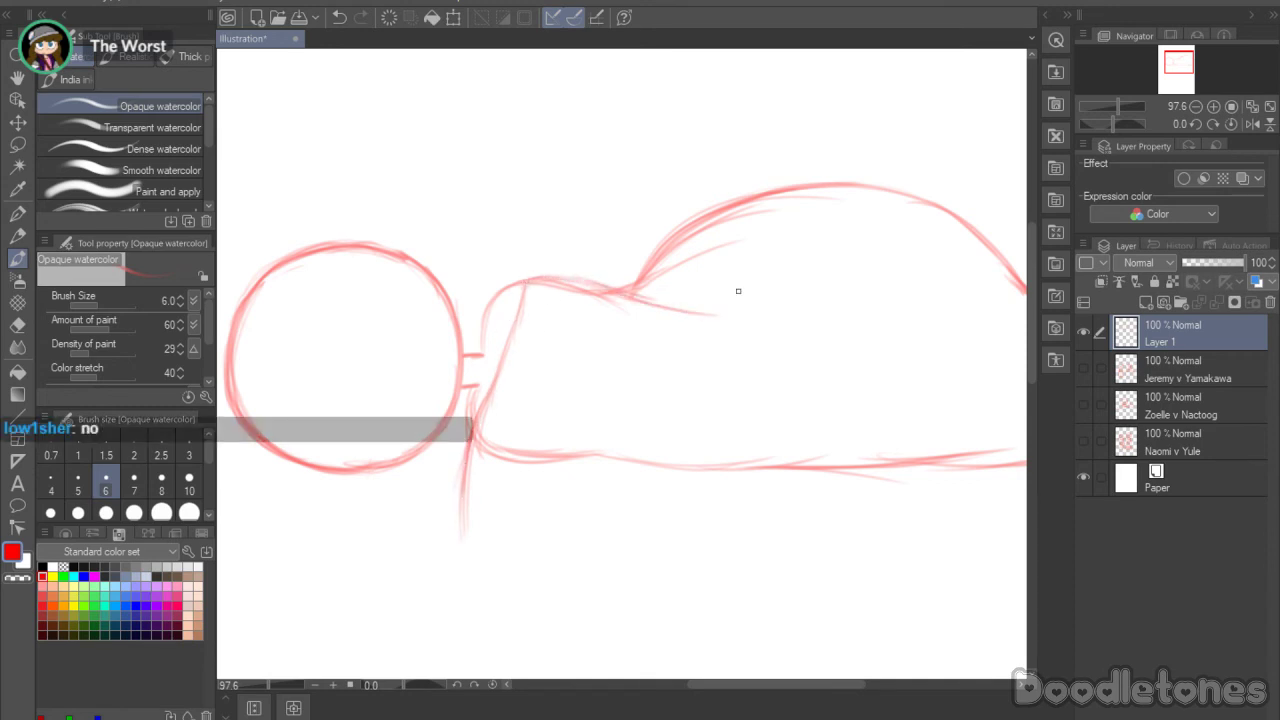
mouse_move(640, 293)
mouse_down()
mouse_move(759, 347)
mouse_move(631, 304)
mouse_move(720, 335)
mouse_up()
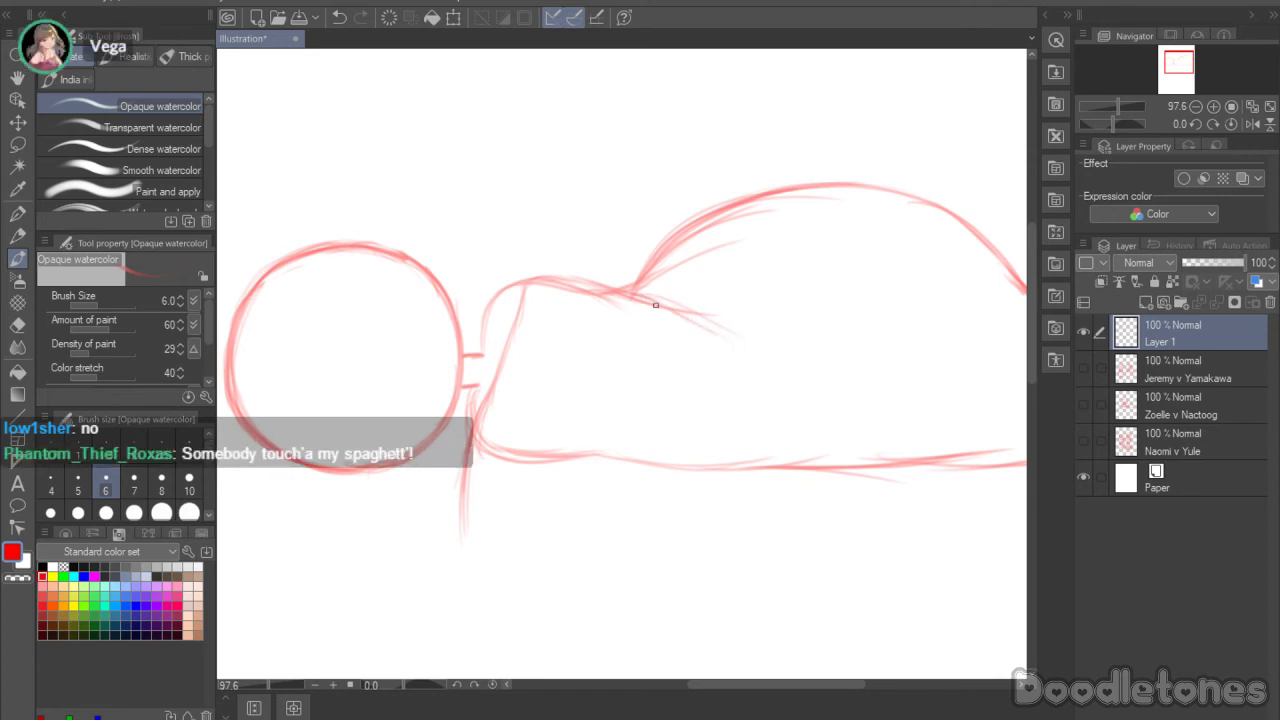
drag(642, 296, 733, 350)
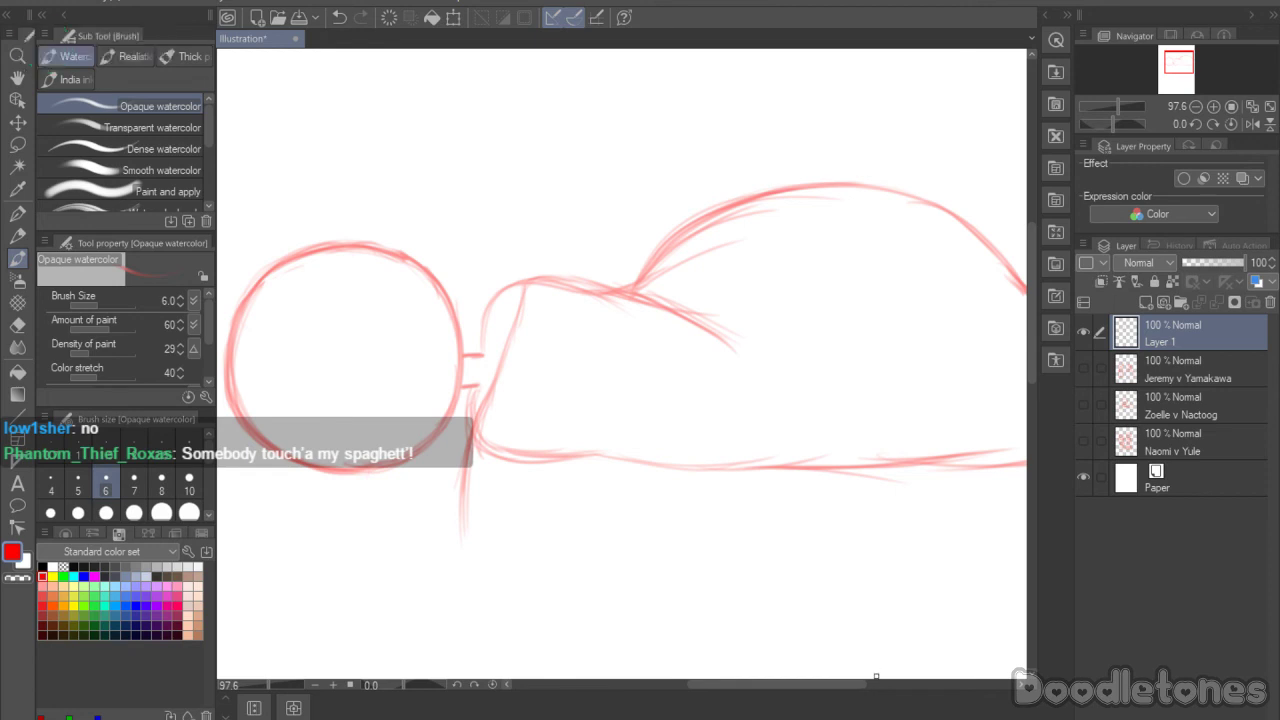
Step: Sketch diagonal strokes crossing the lower body line with a downward branch, and reinforce the slanting line inside the upper contour
drag(822, 685, 846, 685)
mouse_move(668, 390)
mouse_down()
mouse_move(734, 458)
mouse_move(828, 509)
mouse_up()
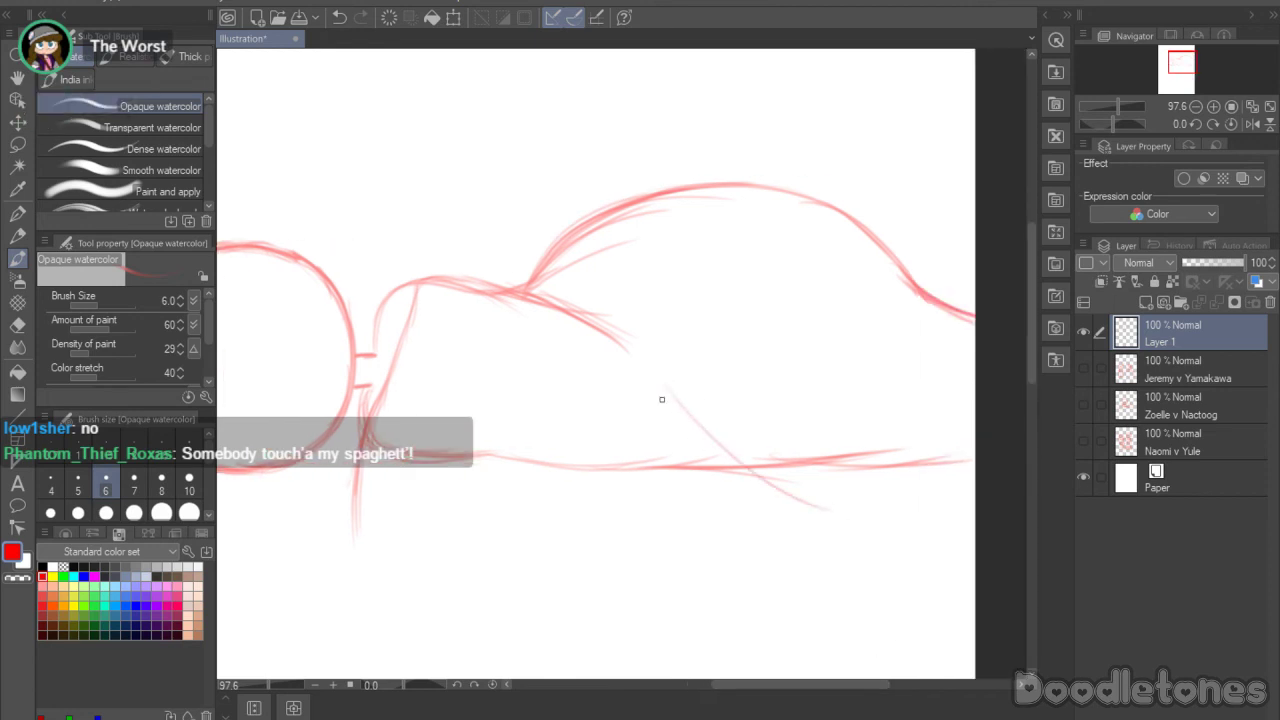
drag(697, 431, 852, 516)
drag(688, 404, 846, 524)
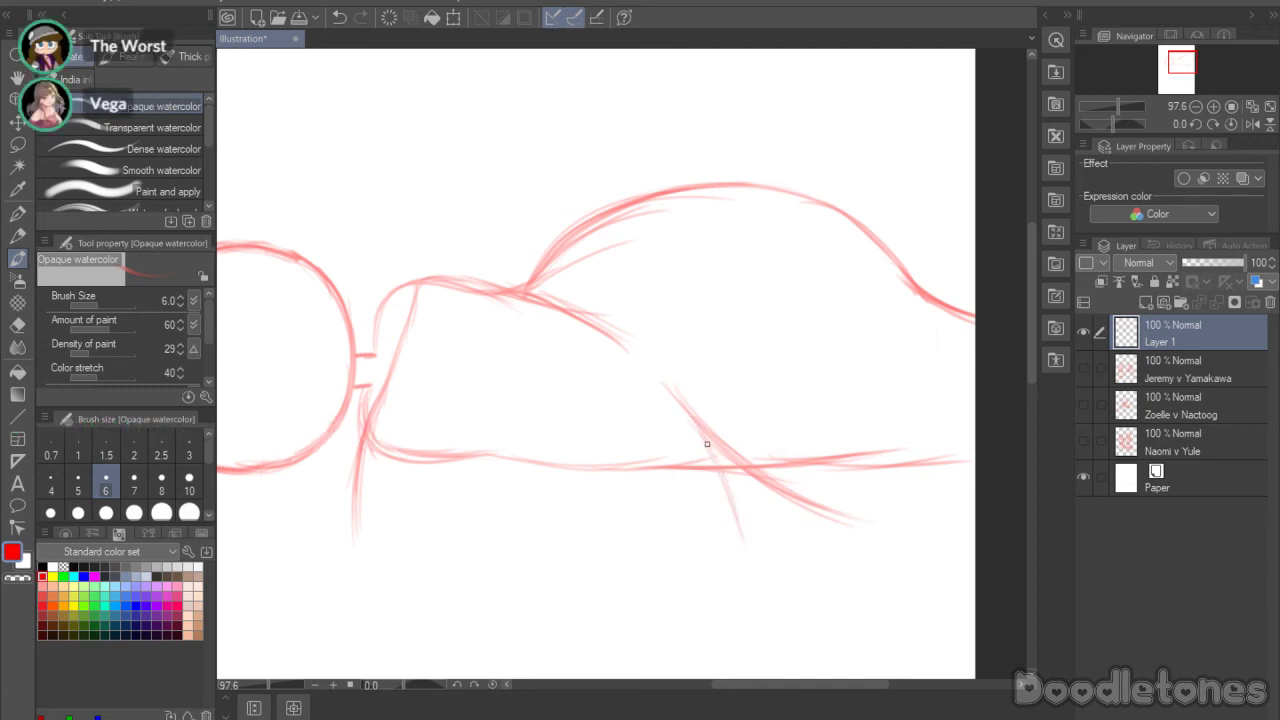
drag(703, 440, 745, 545)
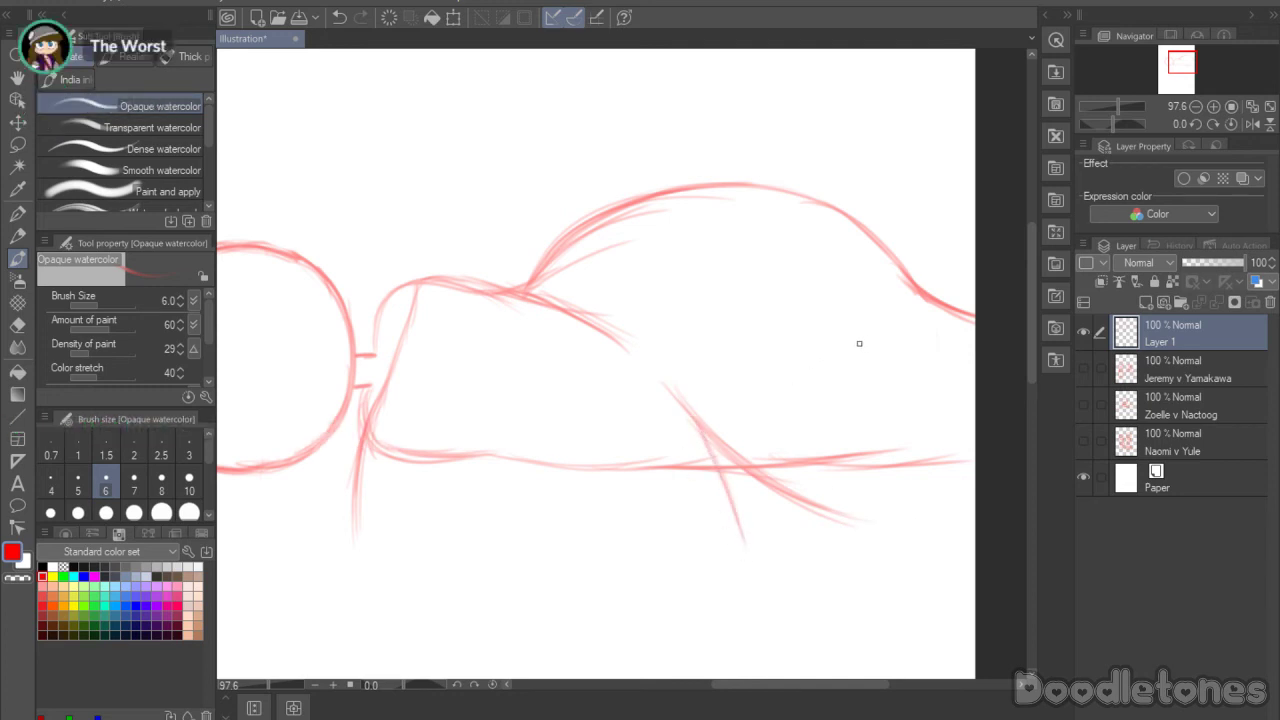
mouse_move(446, 282)
mouse_down()
mouse_move(550, 307)
mouse_move(623, 350)
mouse_up()
drag(564, 309, 600, 327)
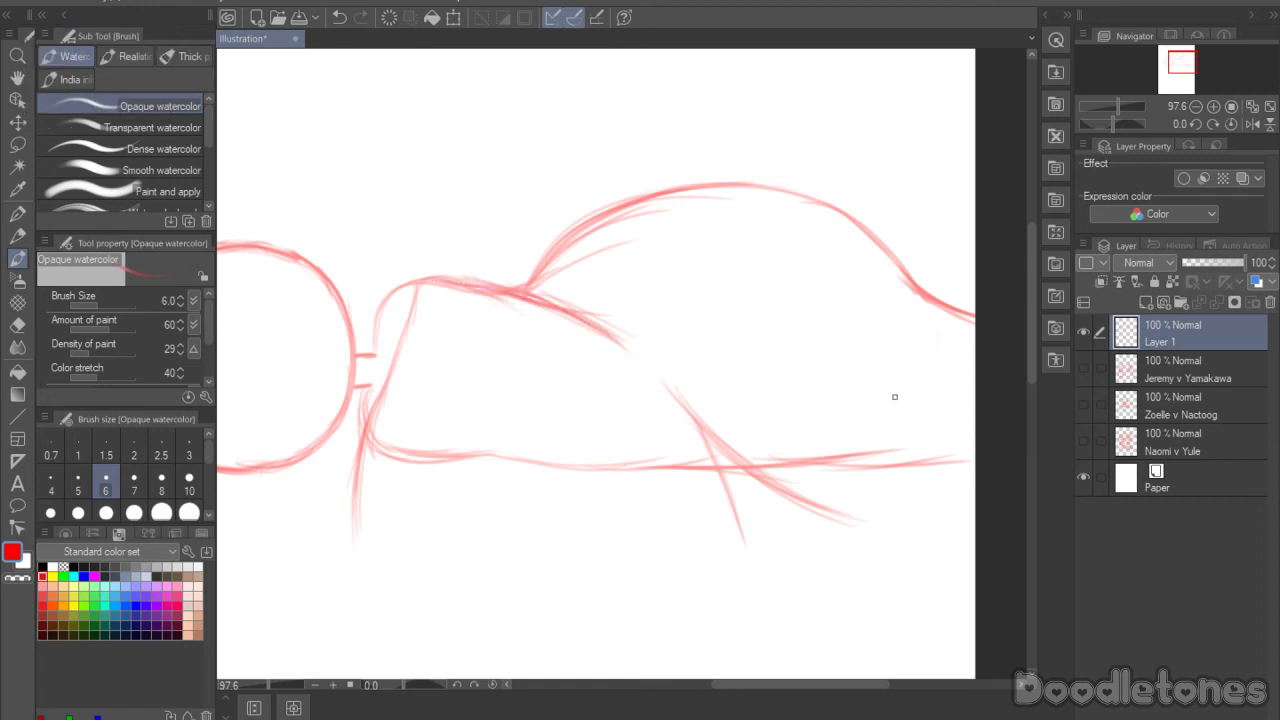
Step: Lengthen the arm line downward, double it with a parallel stroke, and add a shallow curve from its lower end
drag(357, 488, 354, 613)
drag(1029, 318, 1027, 332)
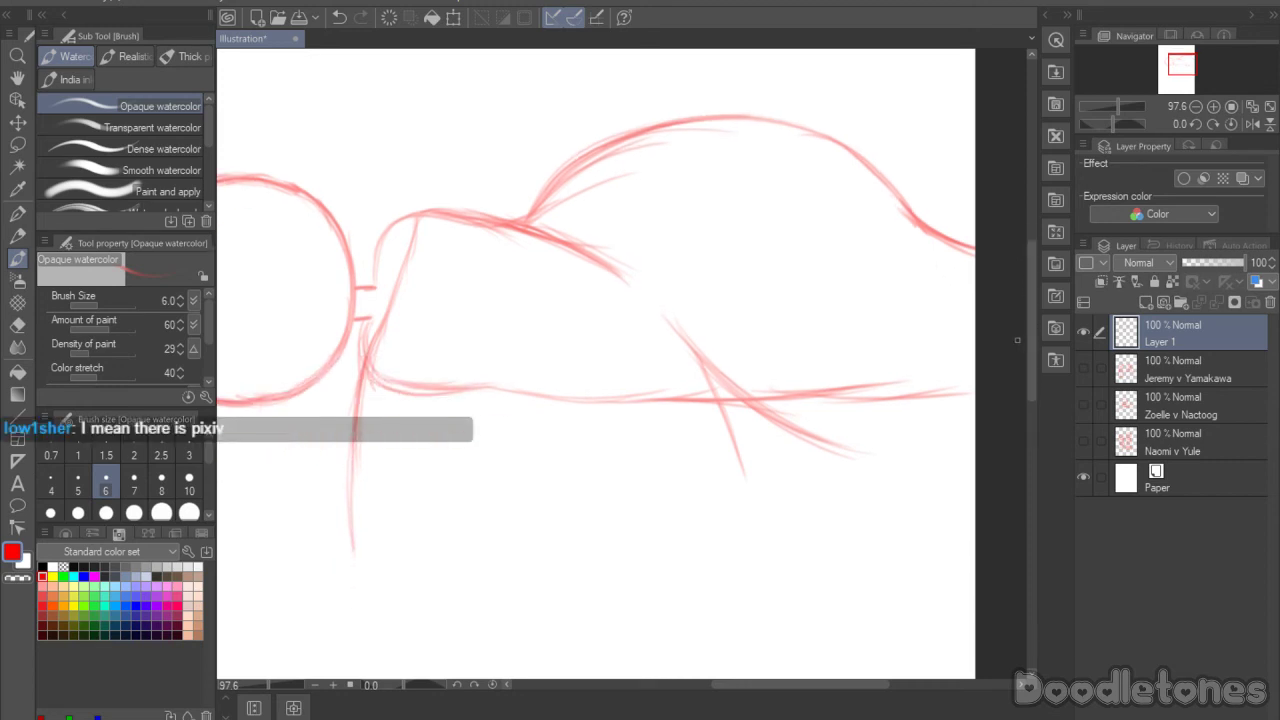
drag(352, 548, 528, 588)
drag(337, 549, 356, 434)
Step: Sketch a flat, wide oval overlapping the bottom of the head circle with the Opaque watercolor brush, reinforcing its edges
drag(758, 685, 692, 686)
mouse_move(440, 381)
mouse_down()
mouse_move(516, 368)
mouse_move(556, 372)
mouse_move(558, 385)
mouse_up()
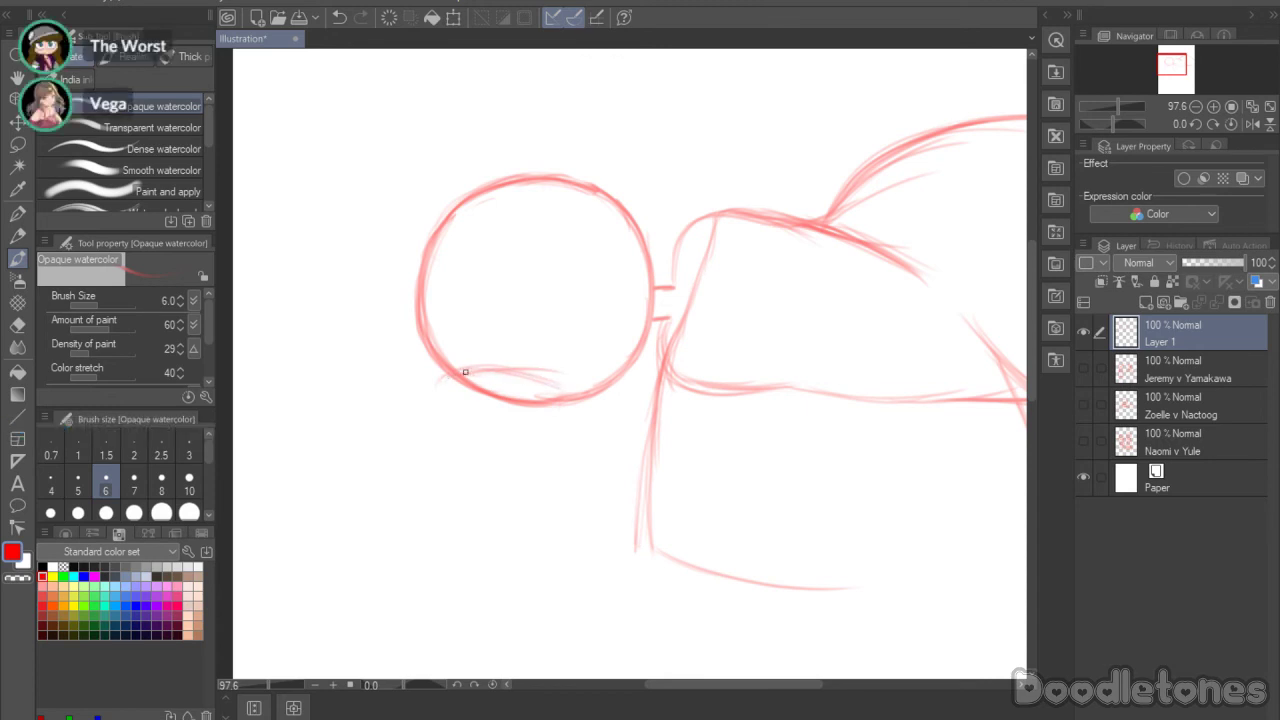
drag(559, 366, 627, 396)
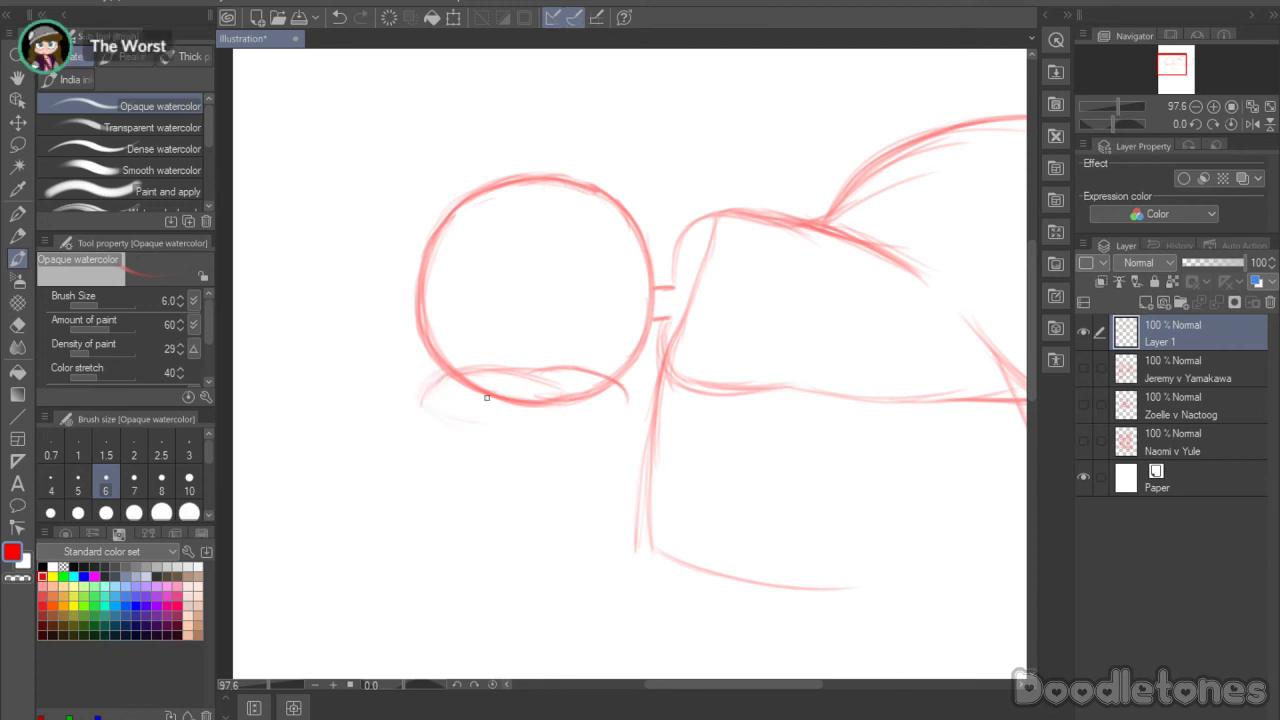
drag(424, 407, 585, 439)
drag(458, 419, 598, 421)
drag(434, 404, 594, 426)
mouse_move(511, 432)
mouse_down()
mouse_move(630, 408)
mouse_move(602, 377)
mouse_up()
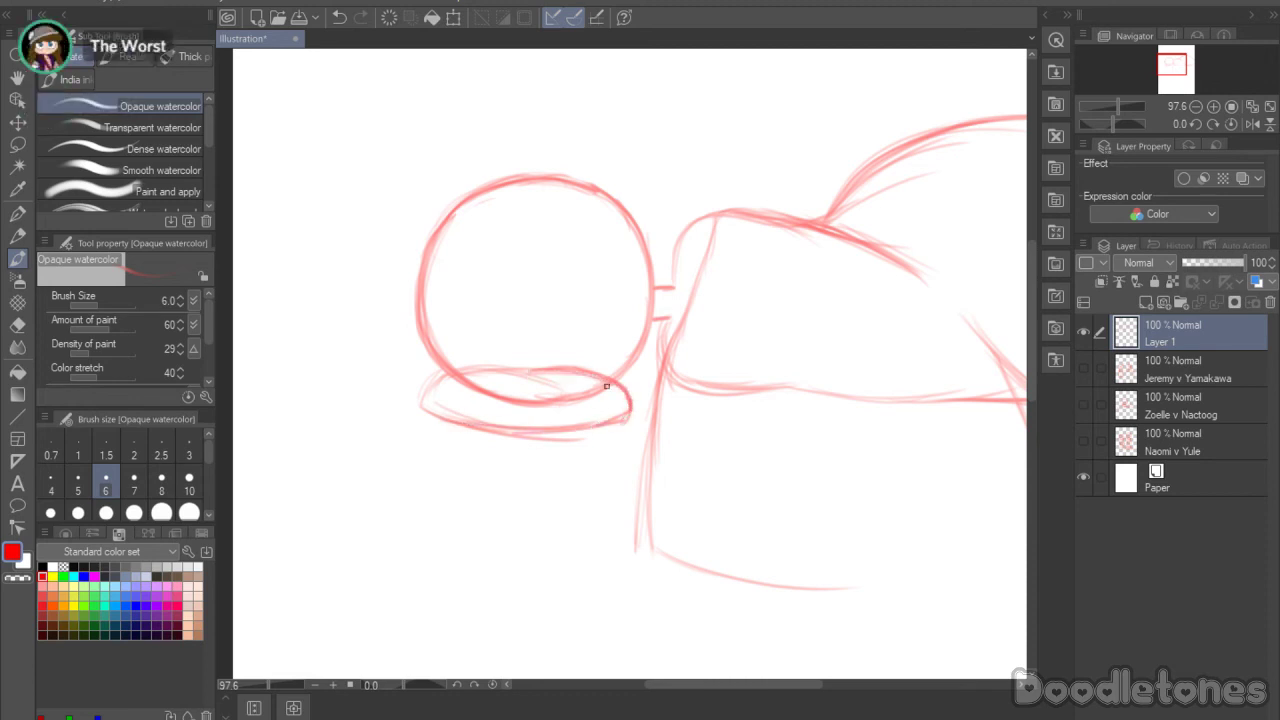
drag(632, 408, 573, 427)
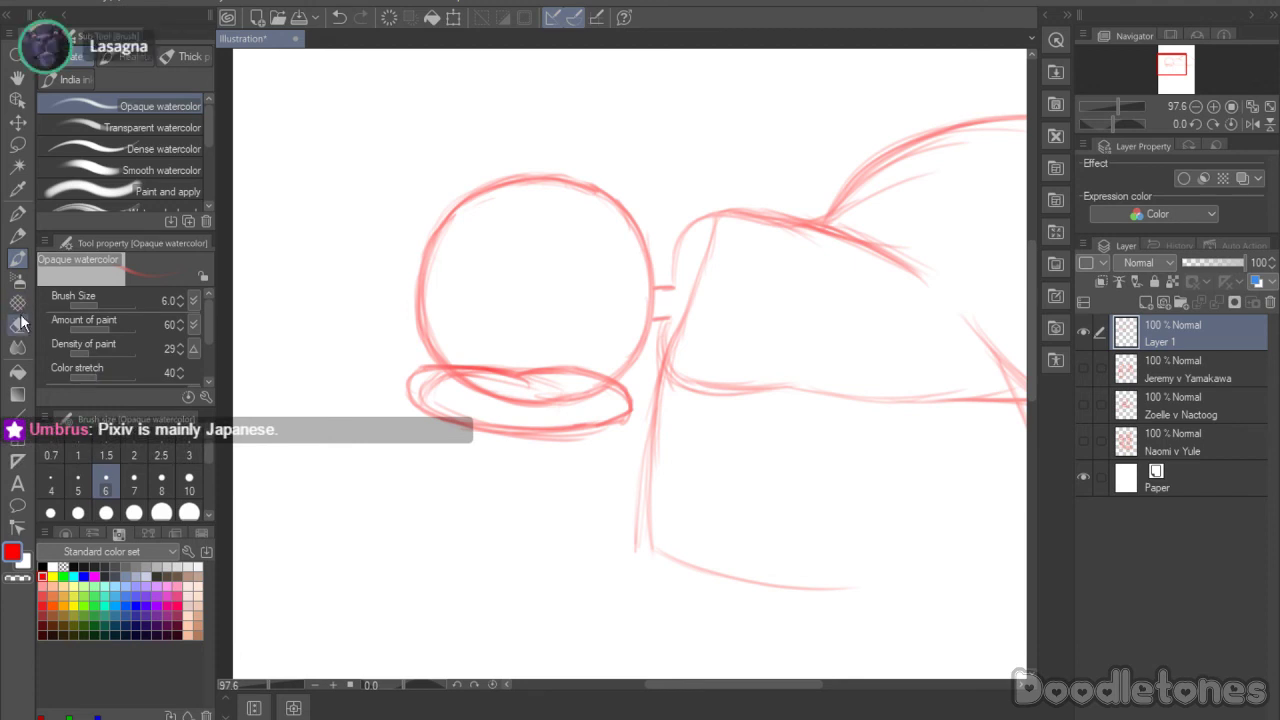
Step: Erase the head circle's lower arc and the stray strokes inside the oval with the Hard eraser
key(e)
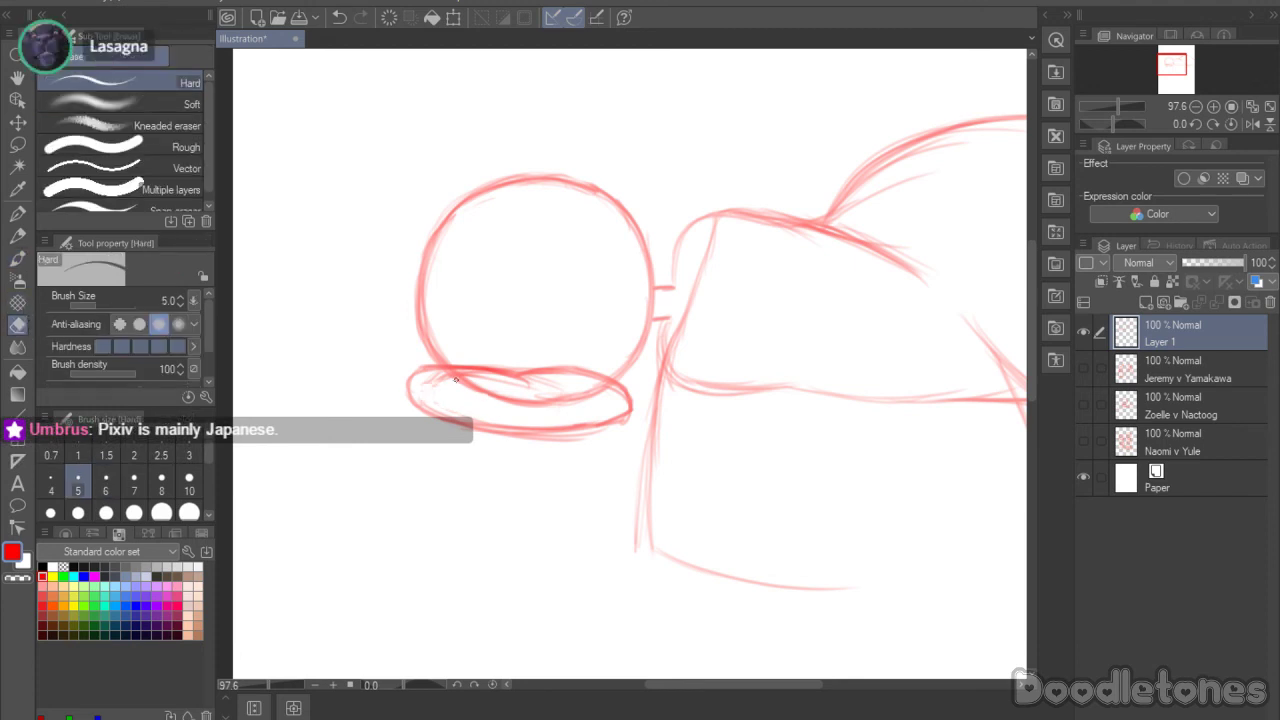
drag(475, 387, 597, 399)
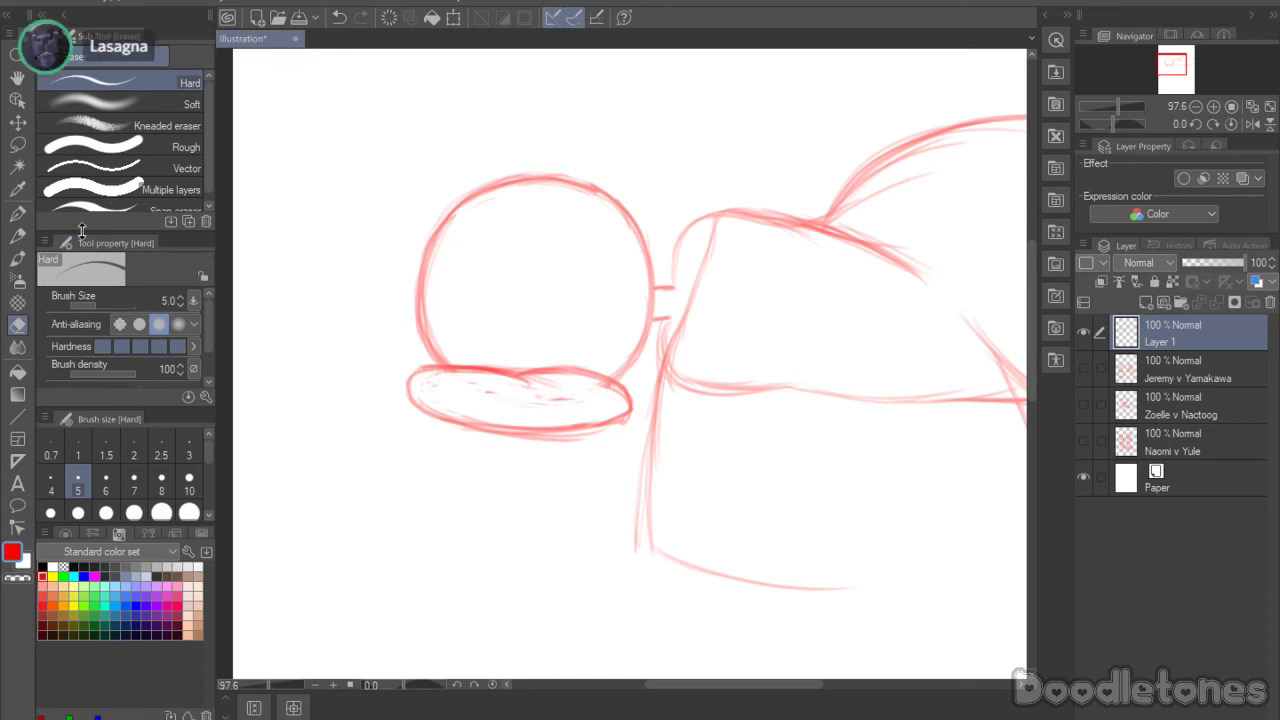
click(17, 144)
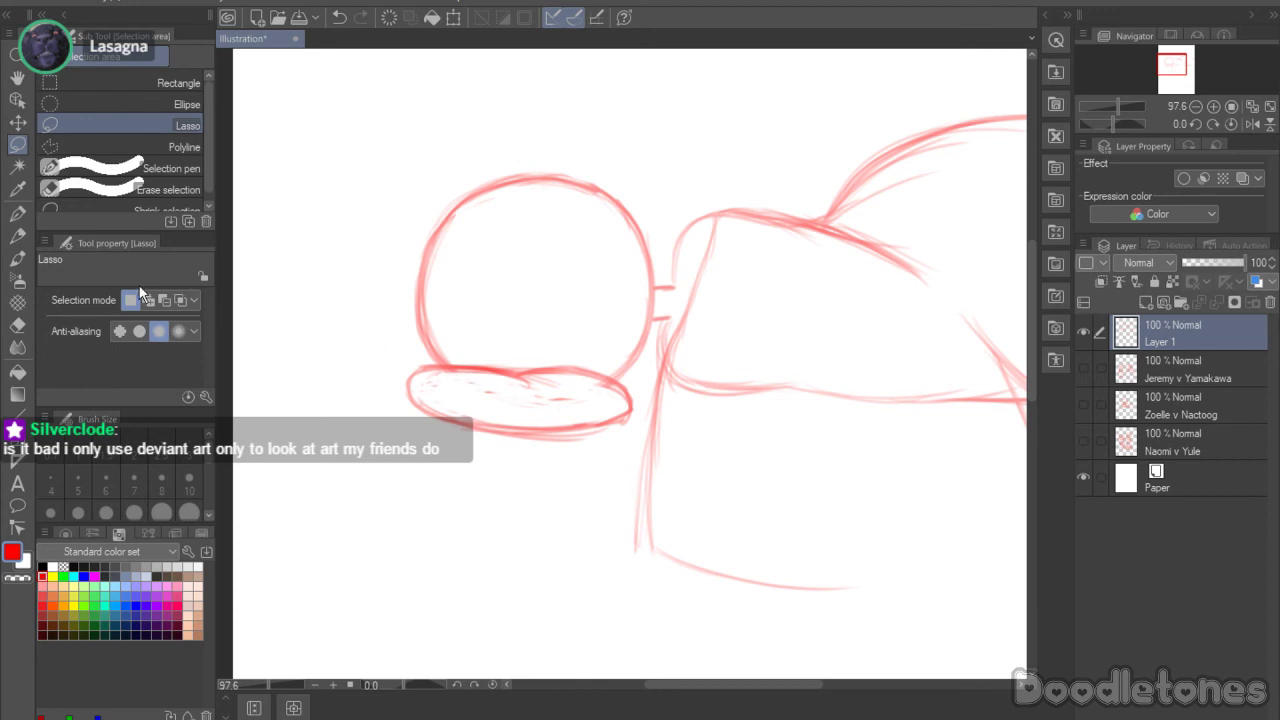
Step: Redraw the oval's upper edge slightly higher as two overlapping bumps and erase the old edge beneath it
click(17, 258)
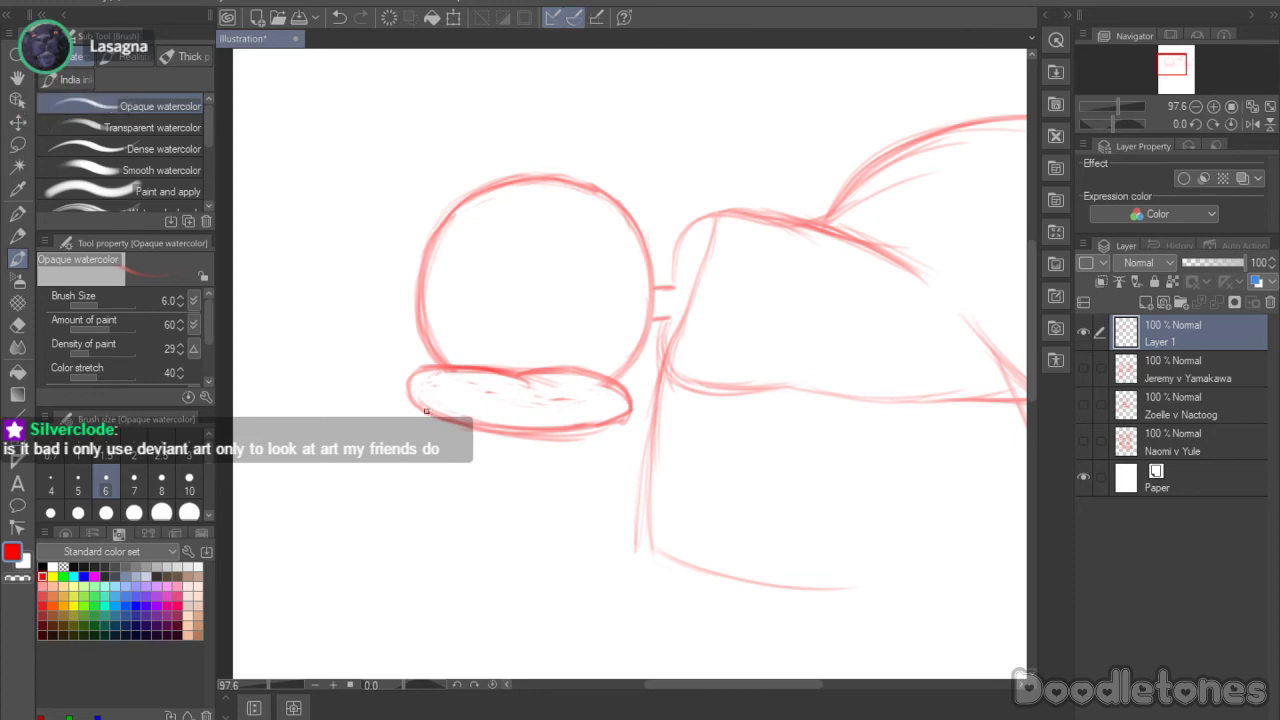
mouse_move(402, 377)
mouse_down()
mouse_move(434, 353)
mouse_move(519, 373)
mouse_move(590, 358)
mouse_move(630, 376)
mouse_move(632, 398)
mouse_up()
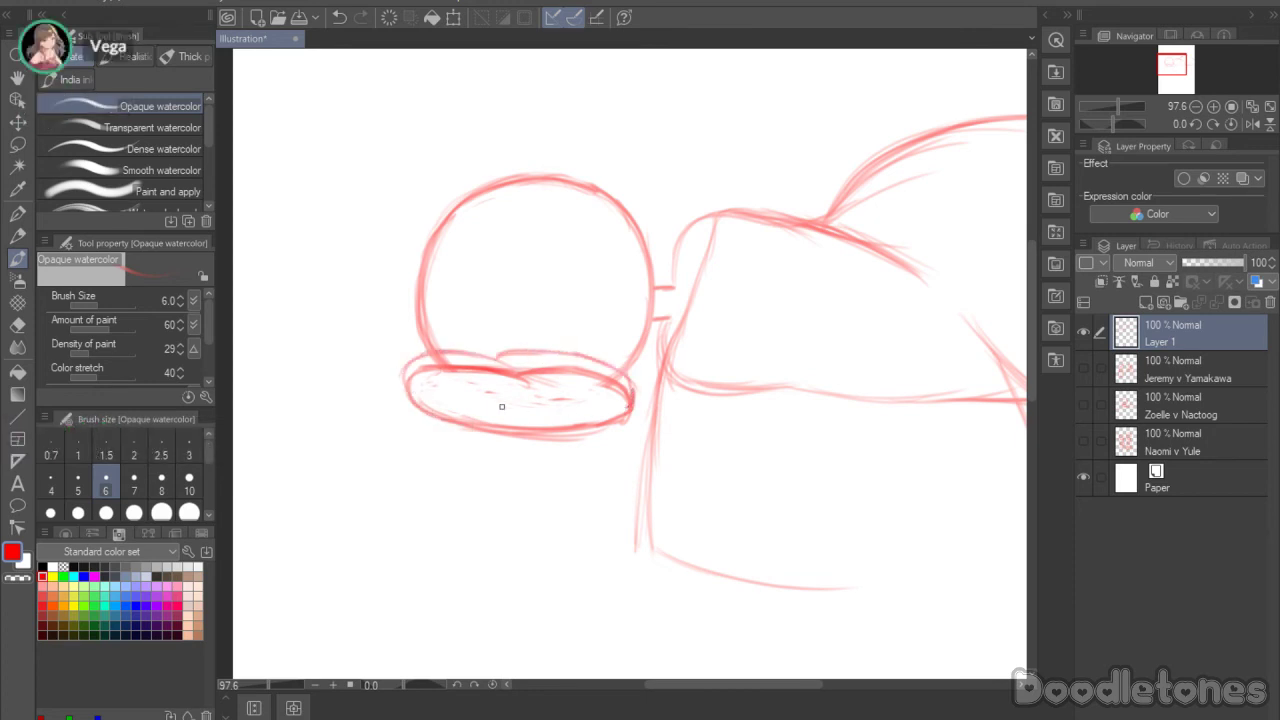
click(17, 324)
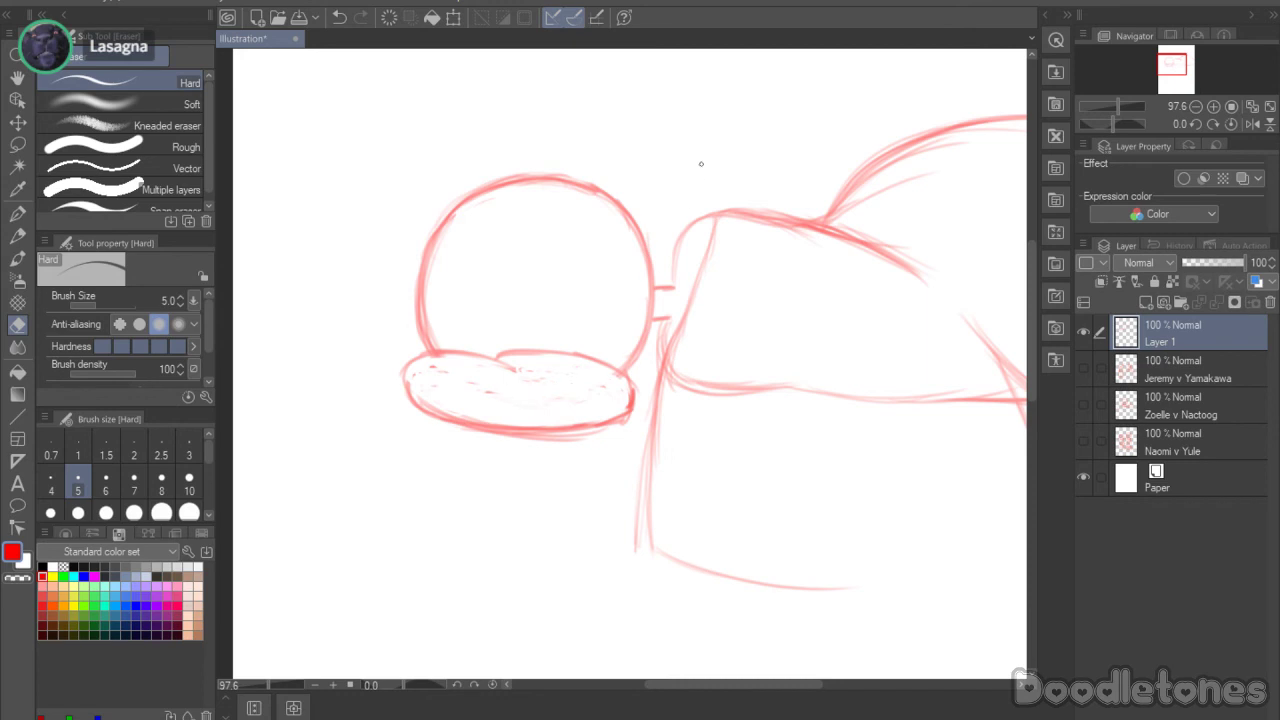
Step: Draw short horizontal lines beside the oval and a vertical line below its left one, delete the excess left length, and return to the brush
click(17, 258)
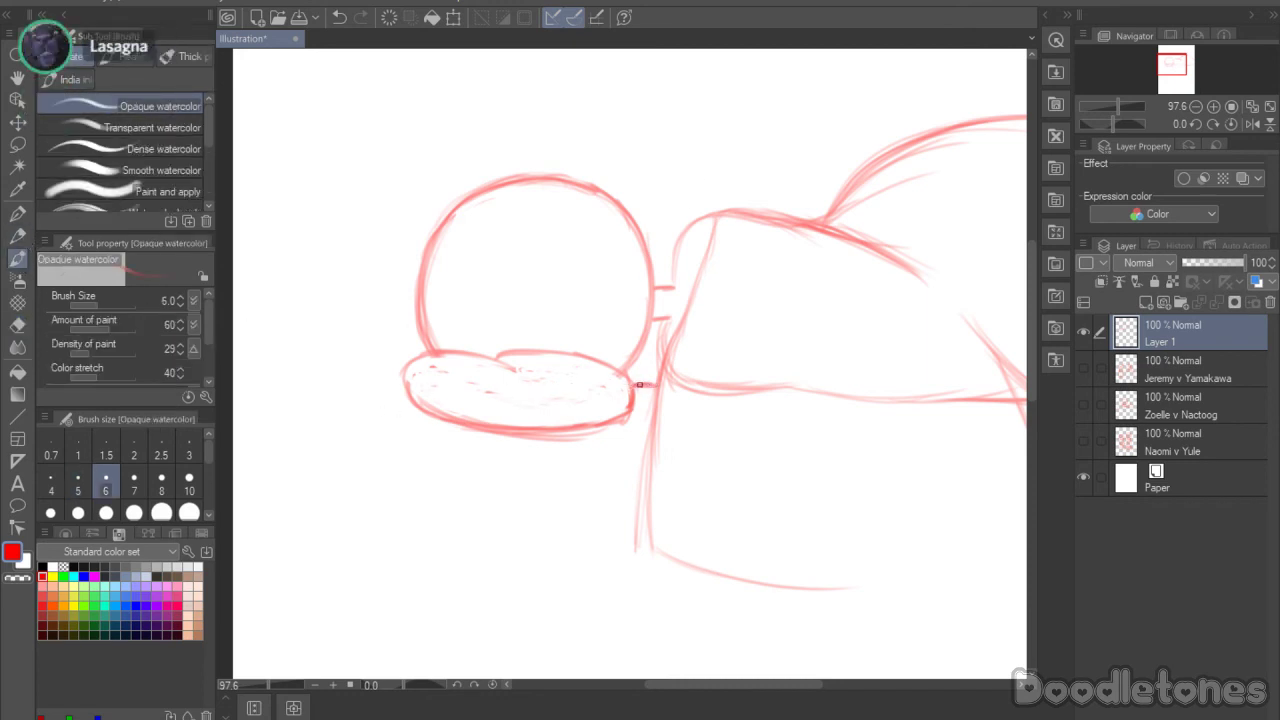
drag(396, 392, 313, 398)
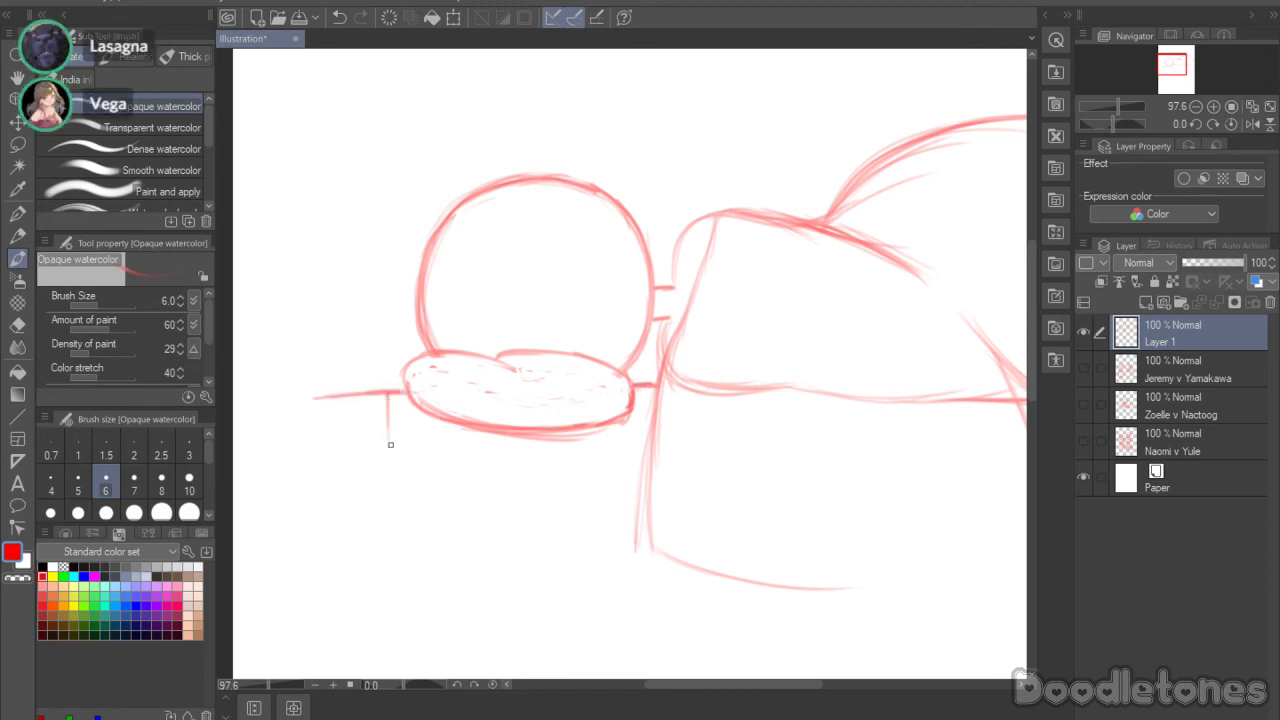
mouse_move(391, 545)
mouse_down()
mouse_move(389, 398)
mouse_move(291, 428)
mouse_move(366, 422)
mouse_up()
key(m)
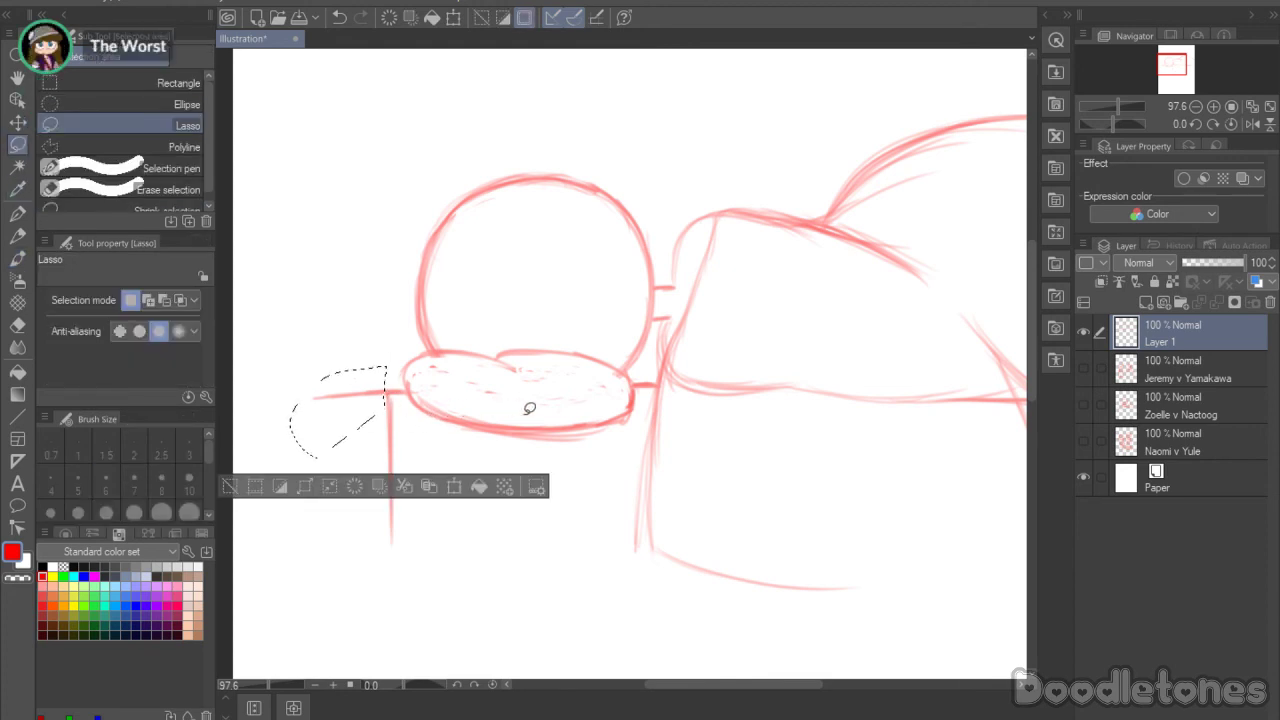
key(Delete)
key(ctrl+d)
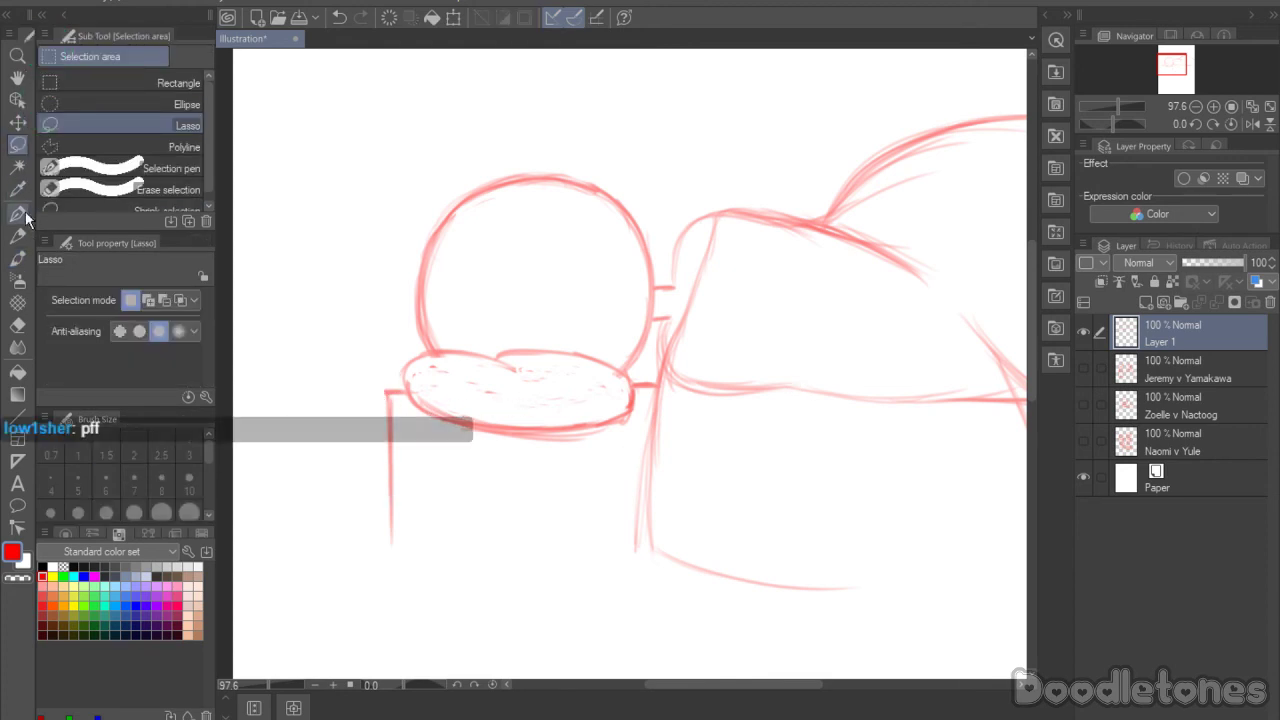
click(17, 258)
drag(391, 394, 396, 228)
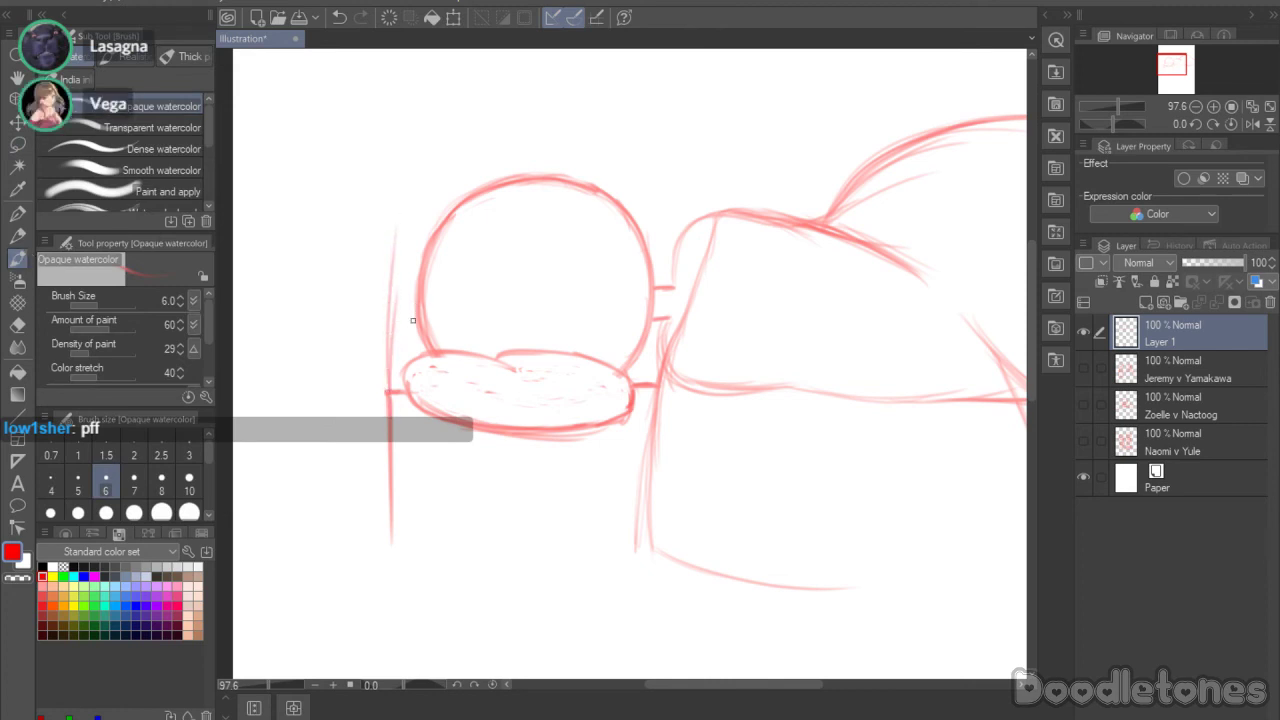
key(ctrl+z)
key(ctrl+z)
Step: Sketch a tall, narrow arch left of the head circle, running its outer side down past the vertical body line
mouse_move(416, 352)
mouse_down()
mouse_move(413, 226)
mouse_move(388, 136)
mouse_move(320, 366)
mouse_up()
mouse_move(337, 314)
mouse_down()
mouse_move(326, 555)
mouse_move(325, 544)
mouse_up()
drag(334, 340, 312, 574)
drag(320, 463, 320, 621)
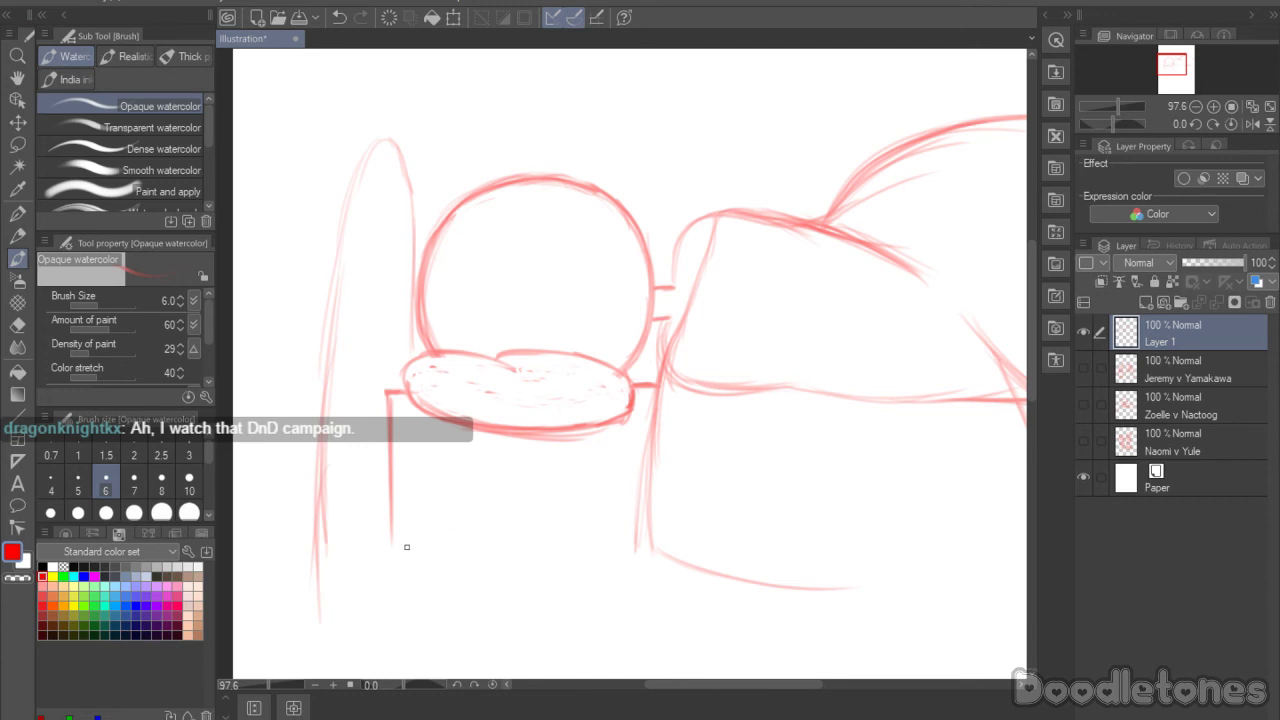
Step: Draw a horizontal line closing the body box below the oval, extend both sides downward, and start a curved base
drag(413, 568, 625, 566)
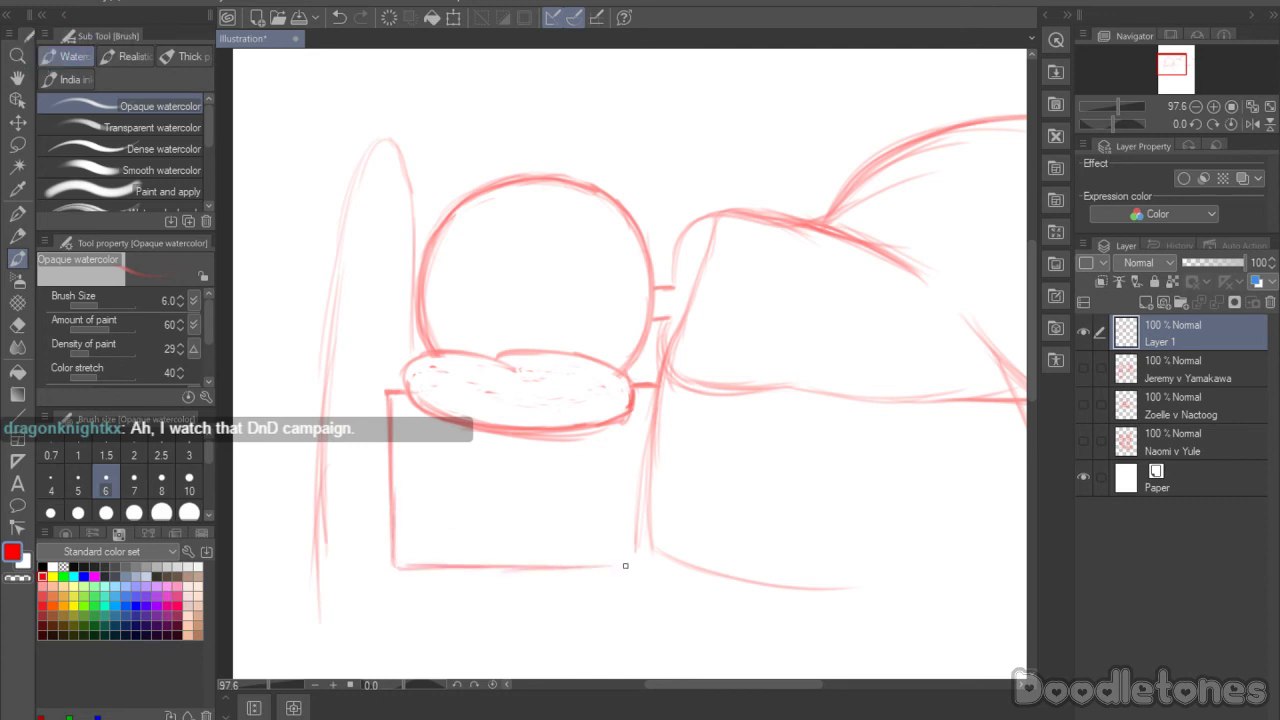
mouse_move(654, 474)
mouse_down()
mouse_move(634, 517)
mouse_move(631, 598)
mouse_up()
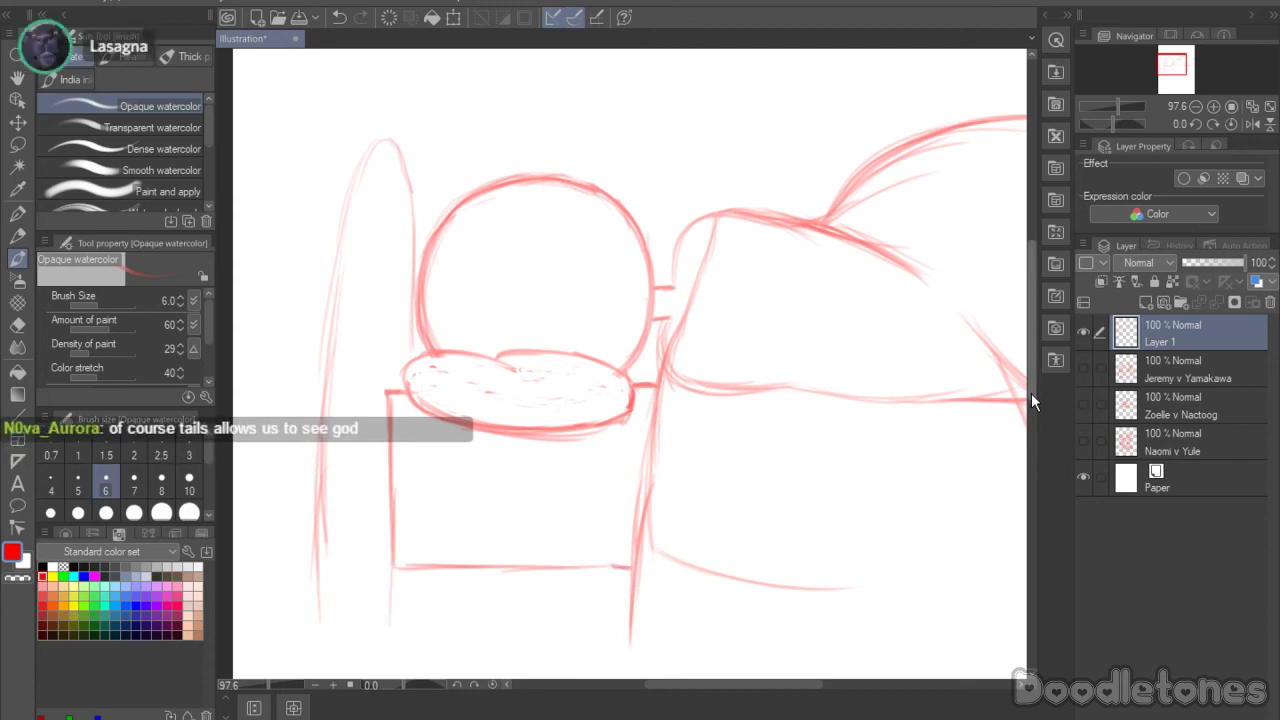
scroll(1031, 393, down, 2)
mouse_move(391, 476)
mouse_down()
mouse_move(381, 593)
mouse_move(473, 613)
mouse_up()
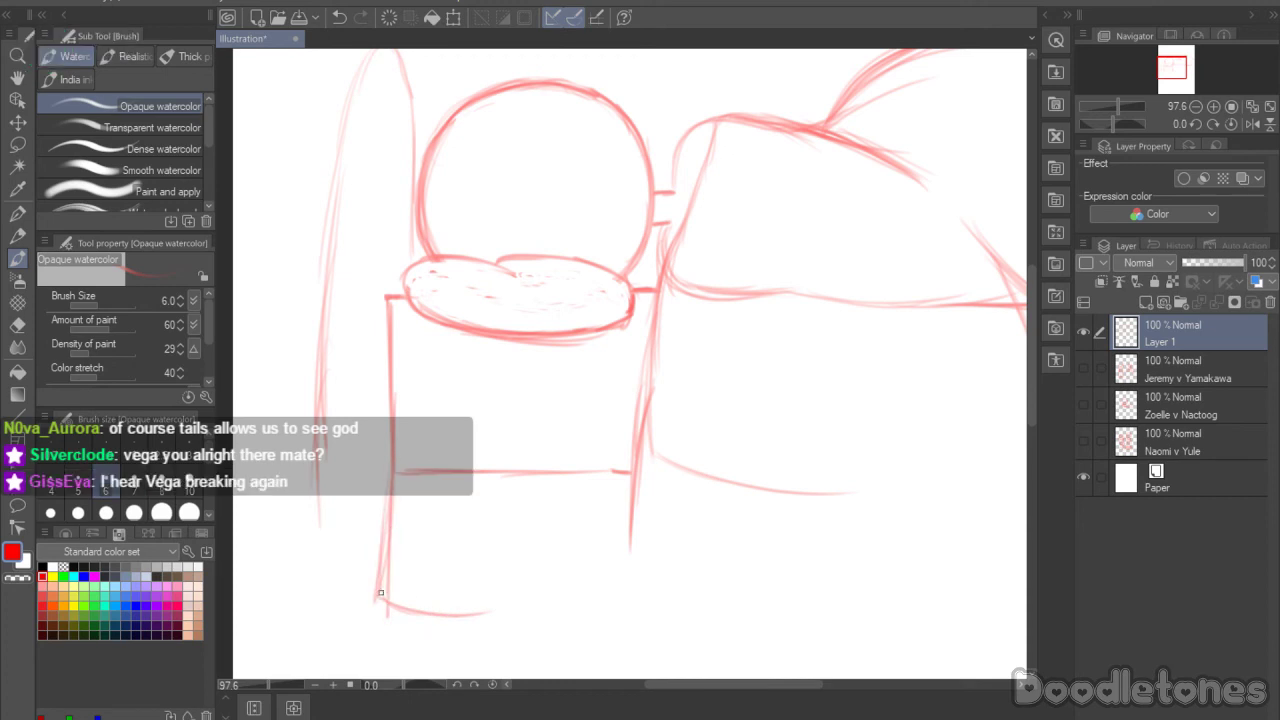
drag(388, 572, 465, 622)
Step: Lengthen the arch's outer line downward and complete the lower body section with its right side and curved base
drag(313, 504, 308, 600)
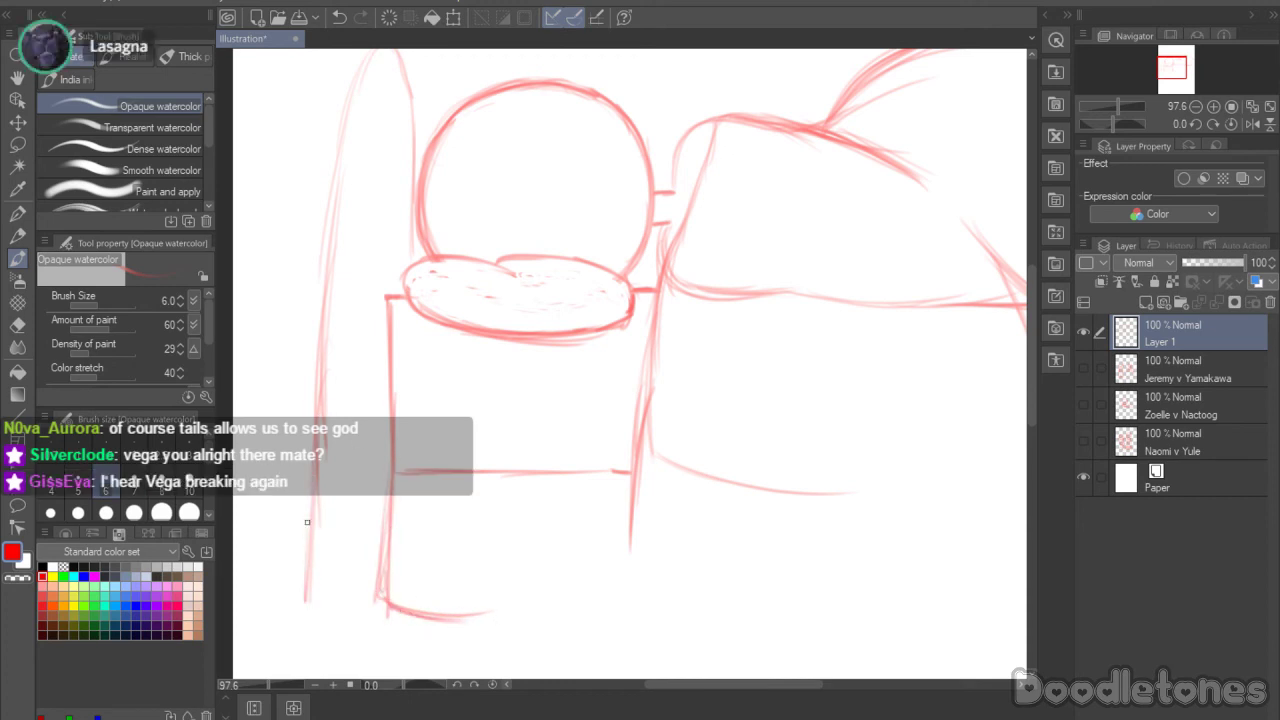
drag(315, 464, 308, 606)
mouse_move(392, 486)
mouse_down()
mouse_move(389, 612)
mouse_move(582, 612)
mouse_up()
drag(446, 618, 555, 624)
drag(635, 470, 627, 630)
drag(630, 498, 624, 632)
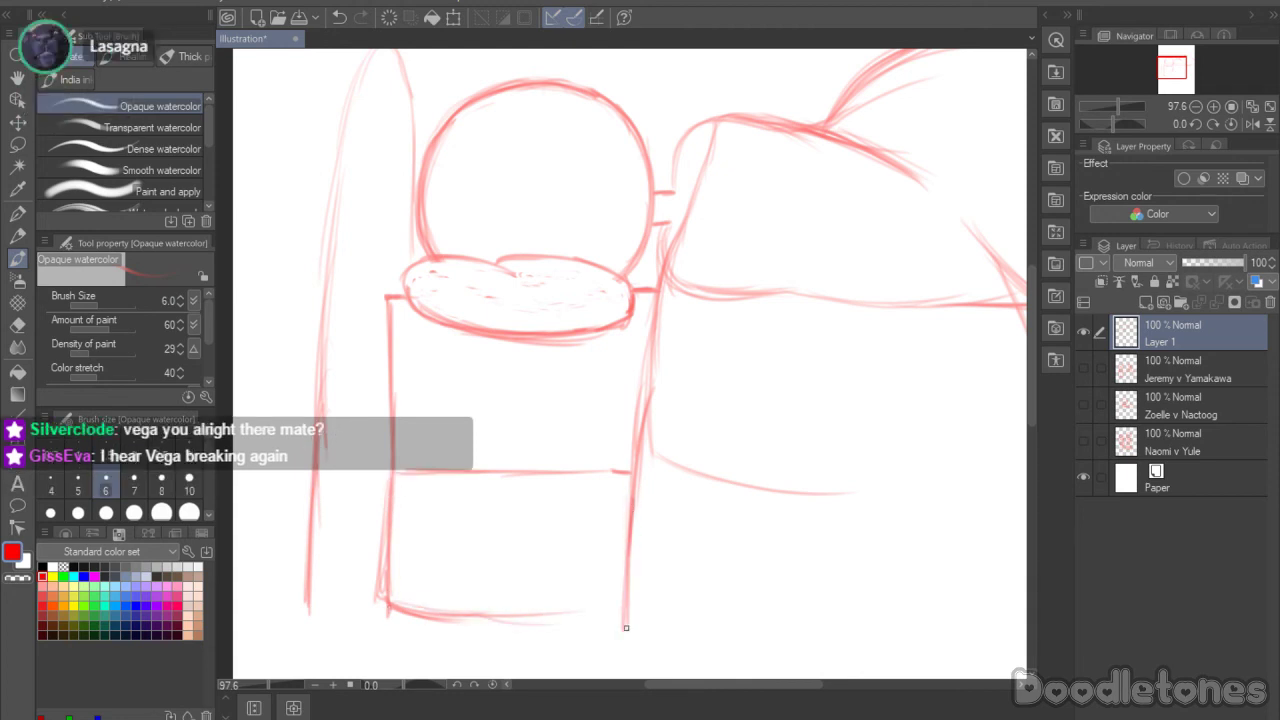
drag(488, 618, 618, 606)
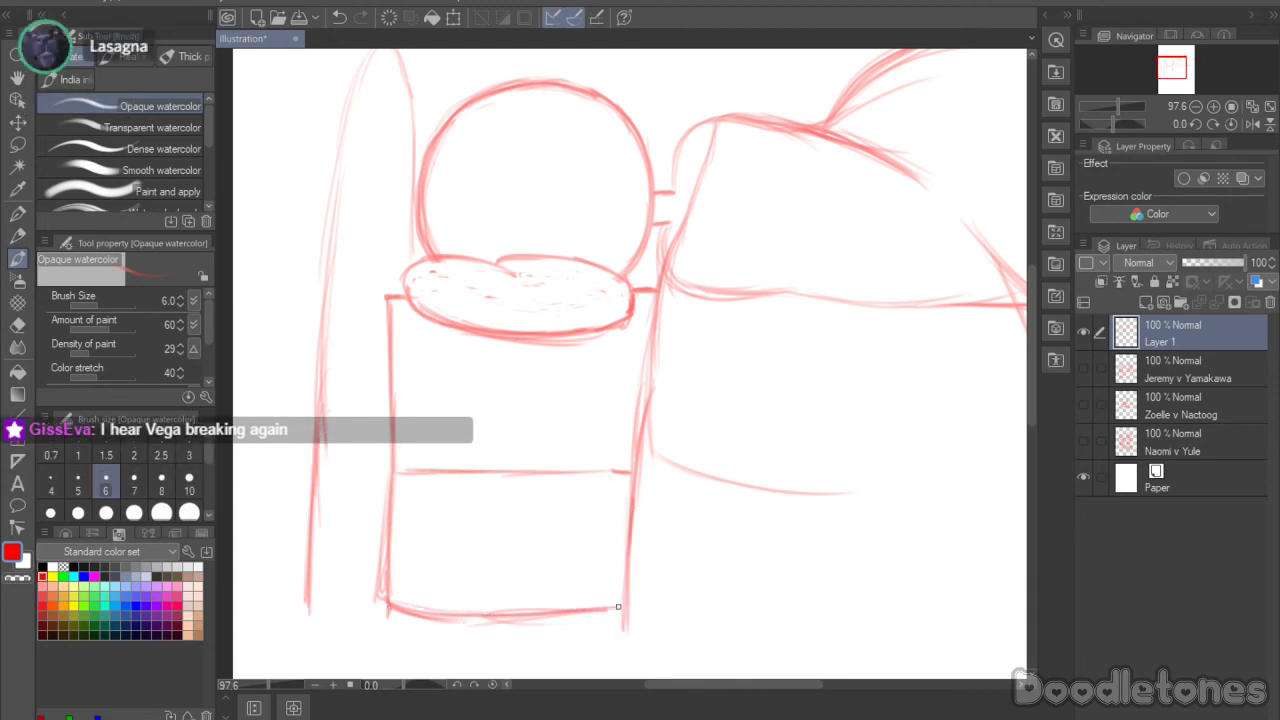
Step: Reinforce the tall arch's contour with heavier strokes and thicken its outer line down past the body's base
mouse_move(697, 686)
mouse_down()
mouse_move(806, 697)
mouse_move(697, 694)
mouse_up()
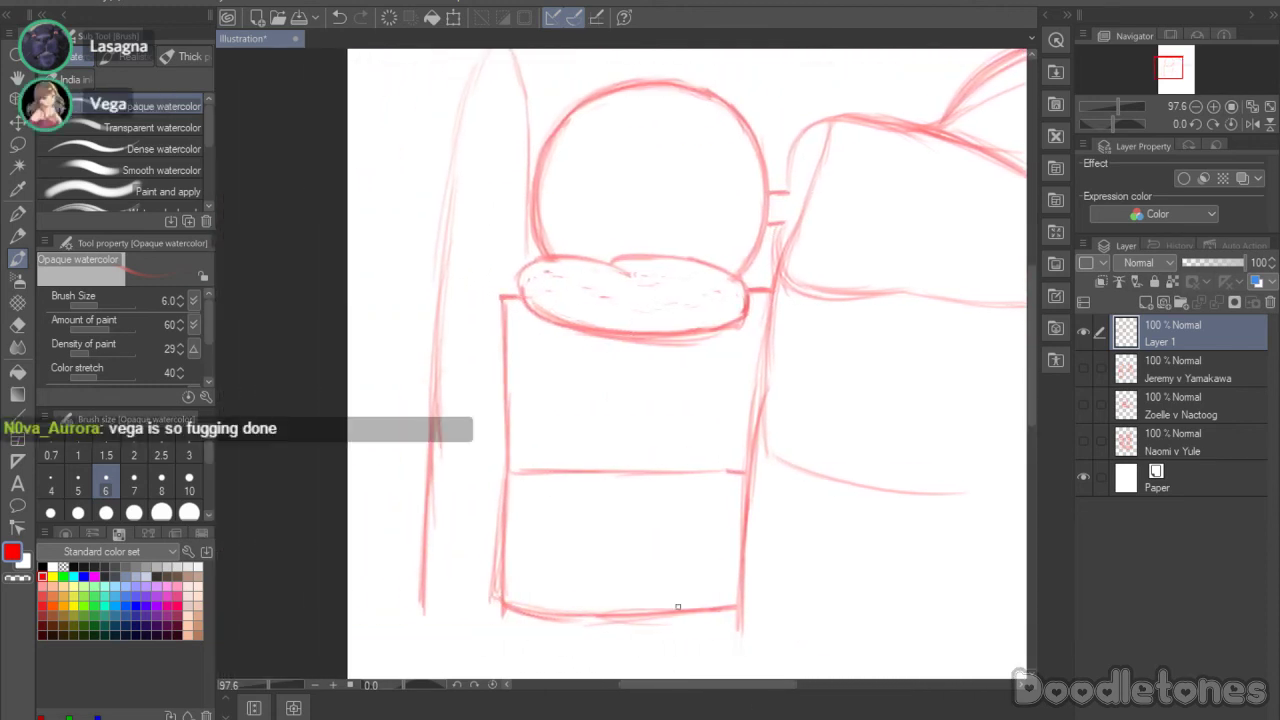
scroll(678, 607, down, 5)
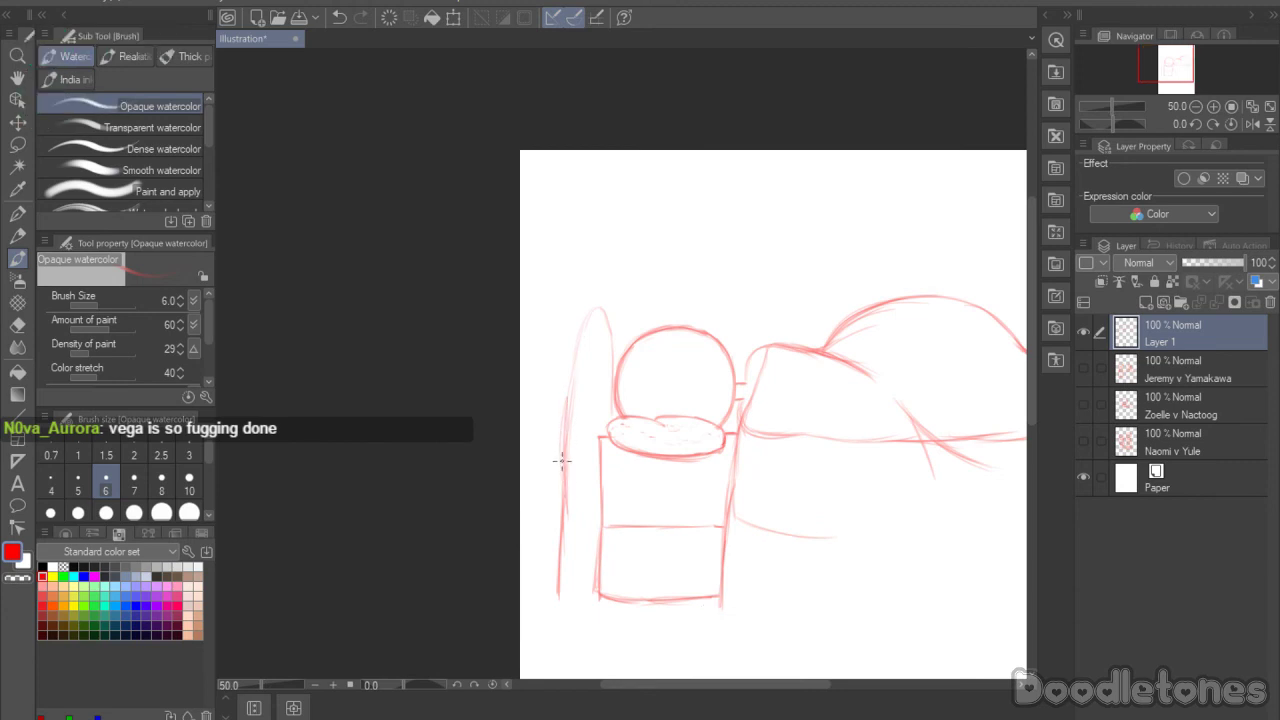
mouse_move(562, 460)
mouse_down()
mouse_move(572, 340)
mouse_move(596, 312)
mouse_up()
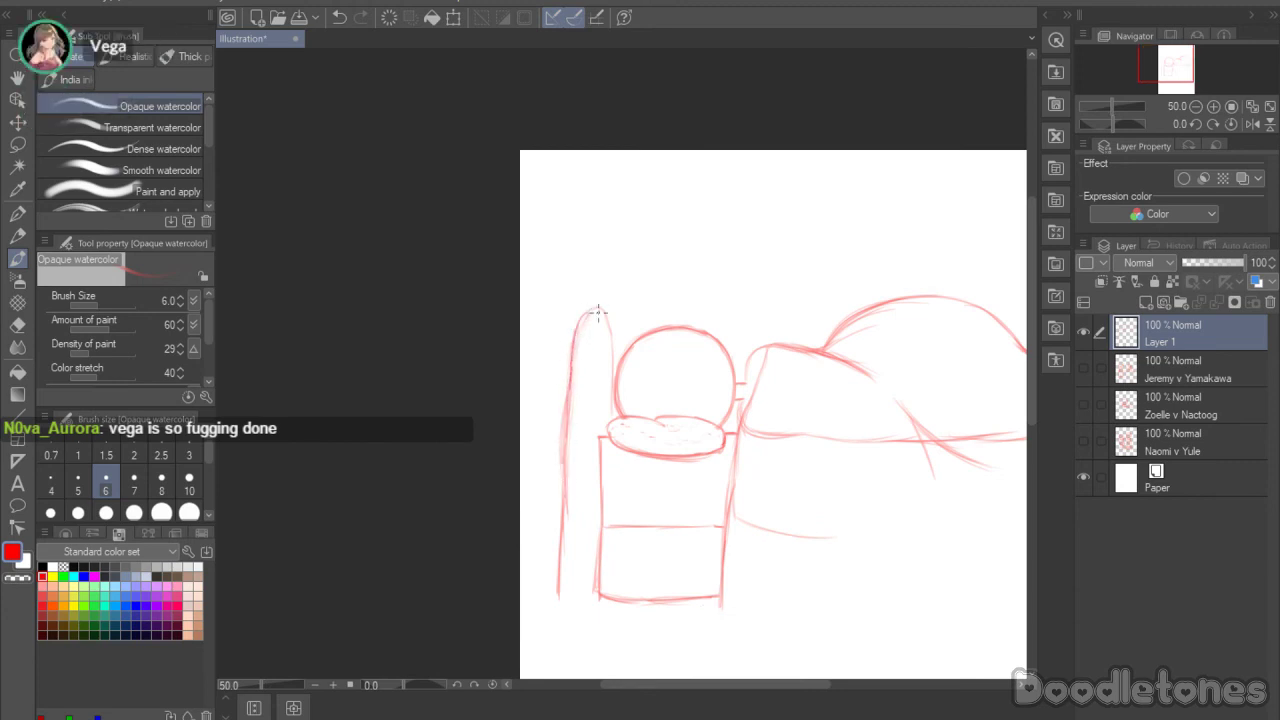
mouse_move(617, 375)
mouse_down()
mouse_move(612, 355)
mouse_move(612, 405)
mouse_move(605, 322)
mouse_move(590, 311)
mouse_move(550, 516)
mouse_move(552, 636)
mouse_up()
drag(562, 536, 554, 648)
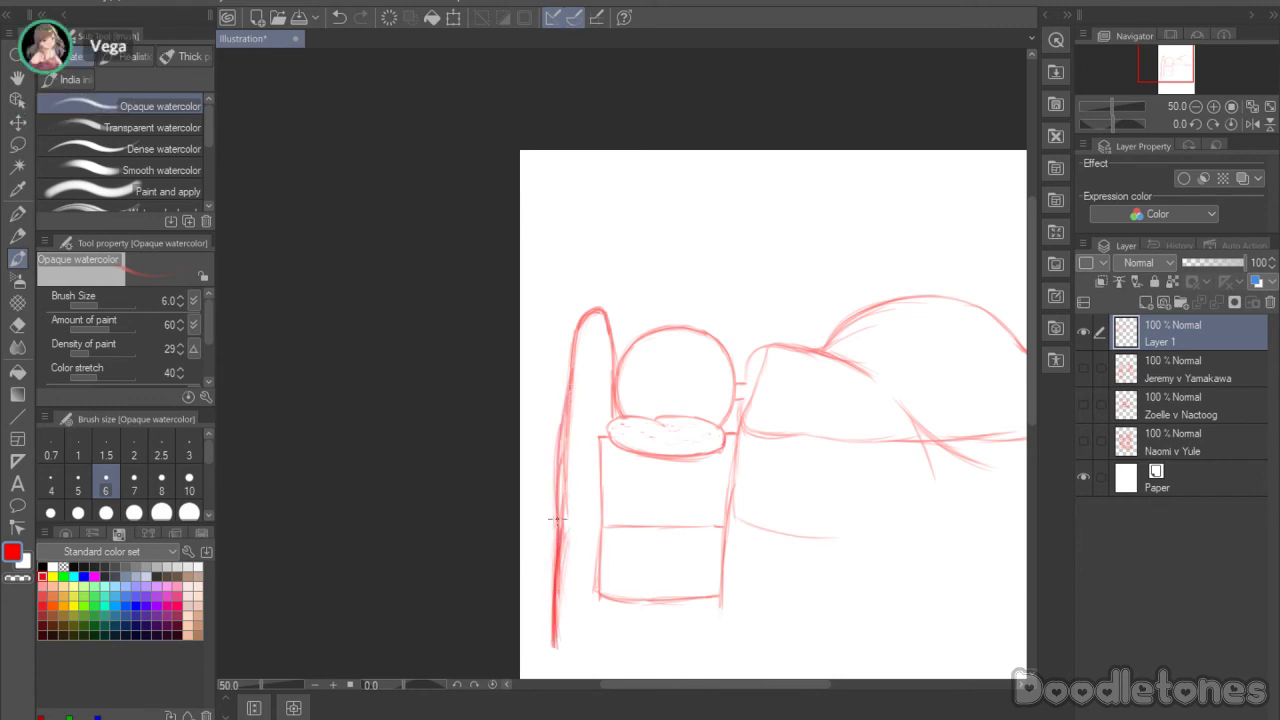
drag(570, 388, 558, 520)
drag(580, 366, 563, 532)
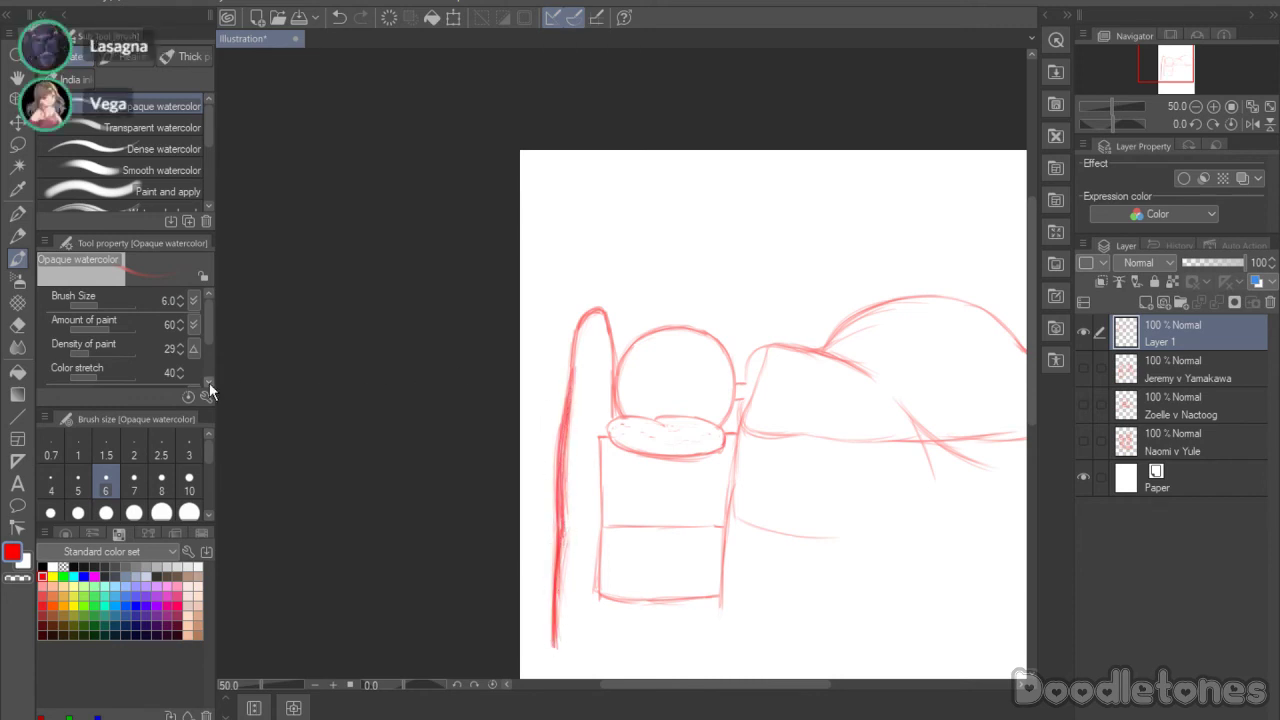
Step: Clean up the stray strokes on both sides of the arch's thick outer line with the Hard eraser
click(18, 326)
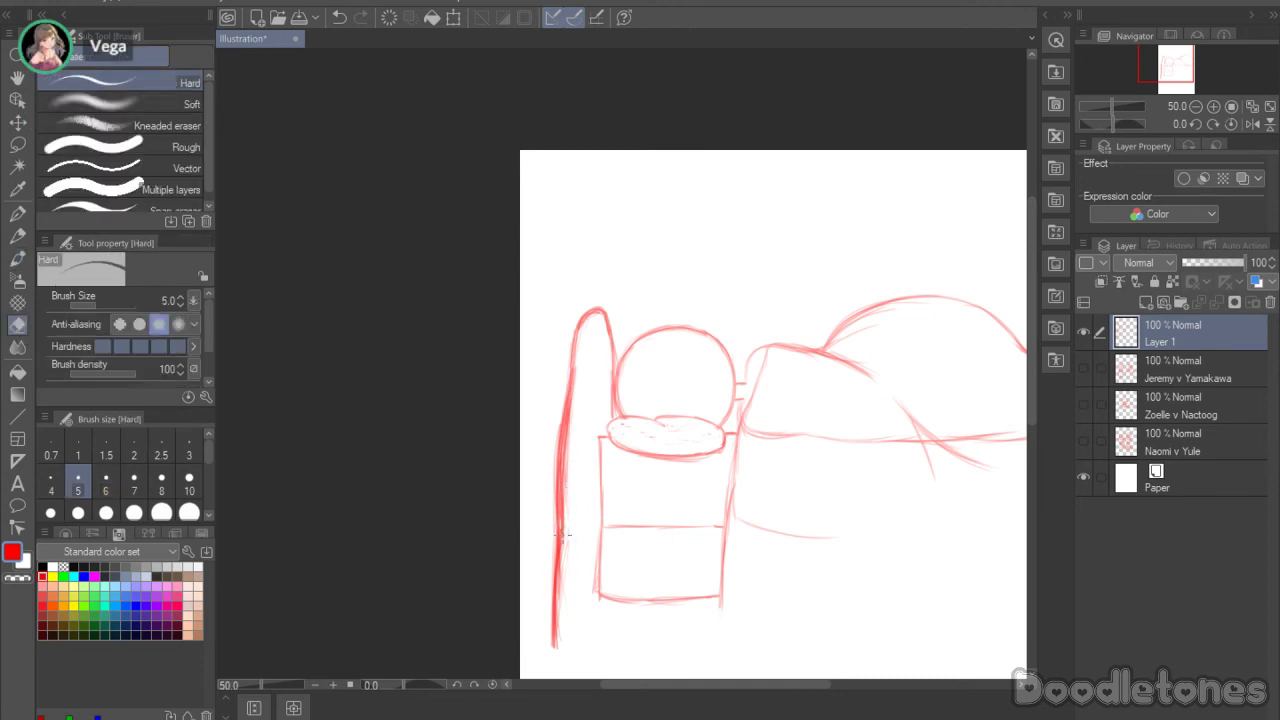
drag(565, 505, 561, 582)
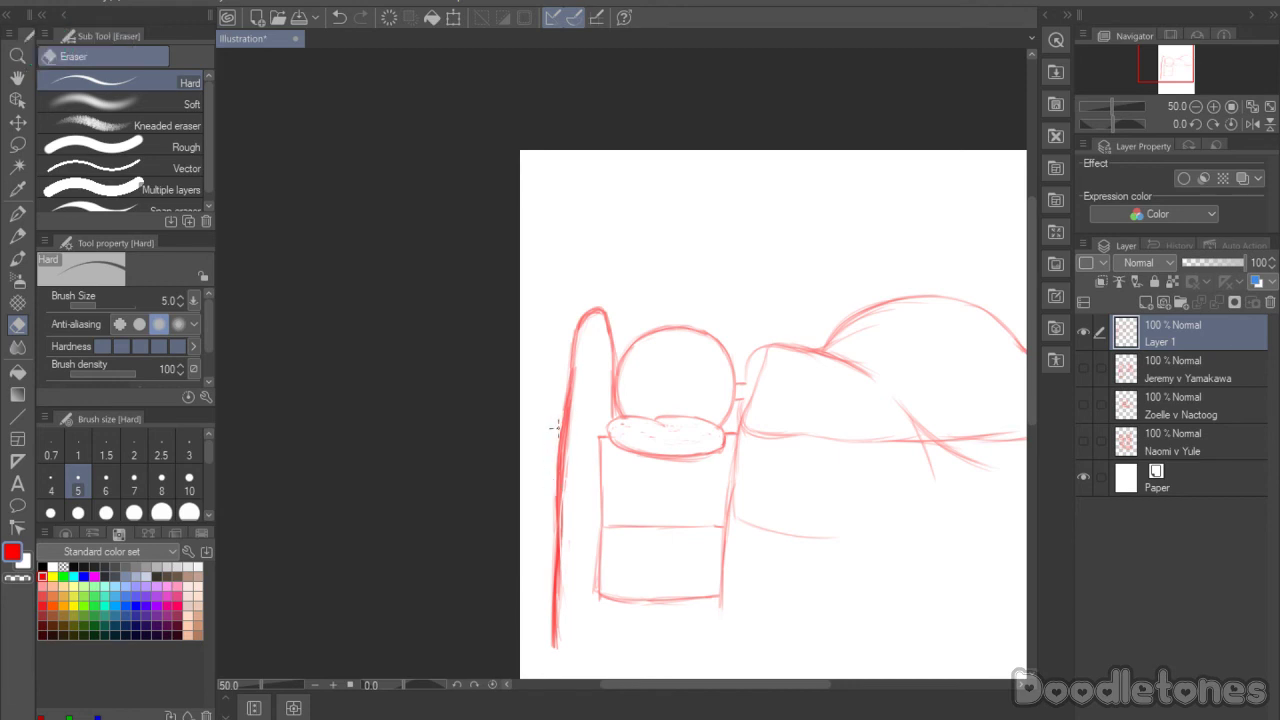
drag(559, 426, 556, 470)
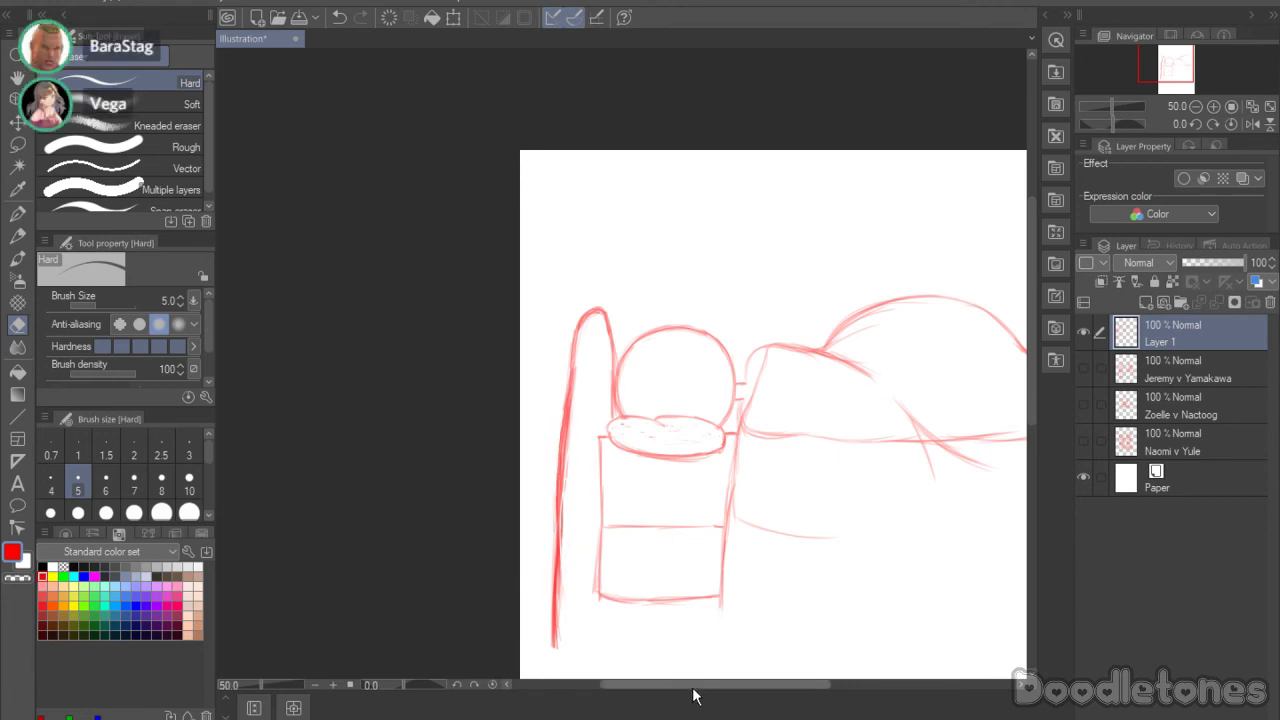
Step: Lasso the whole sketch, move it down and slightly left on the canvas, and deselect it
drag(694, 686, 774, 690)
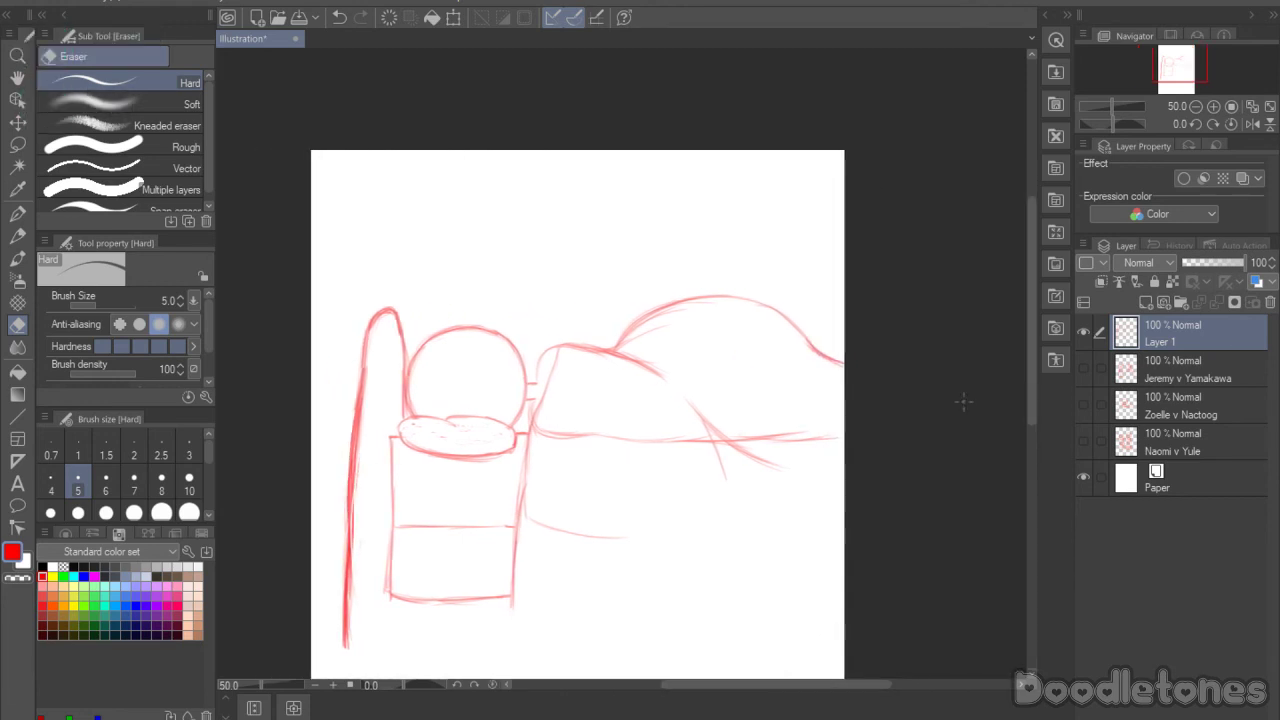
drag(1030, 367, 1027, 379)
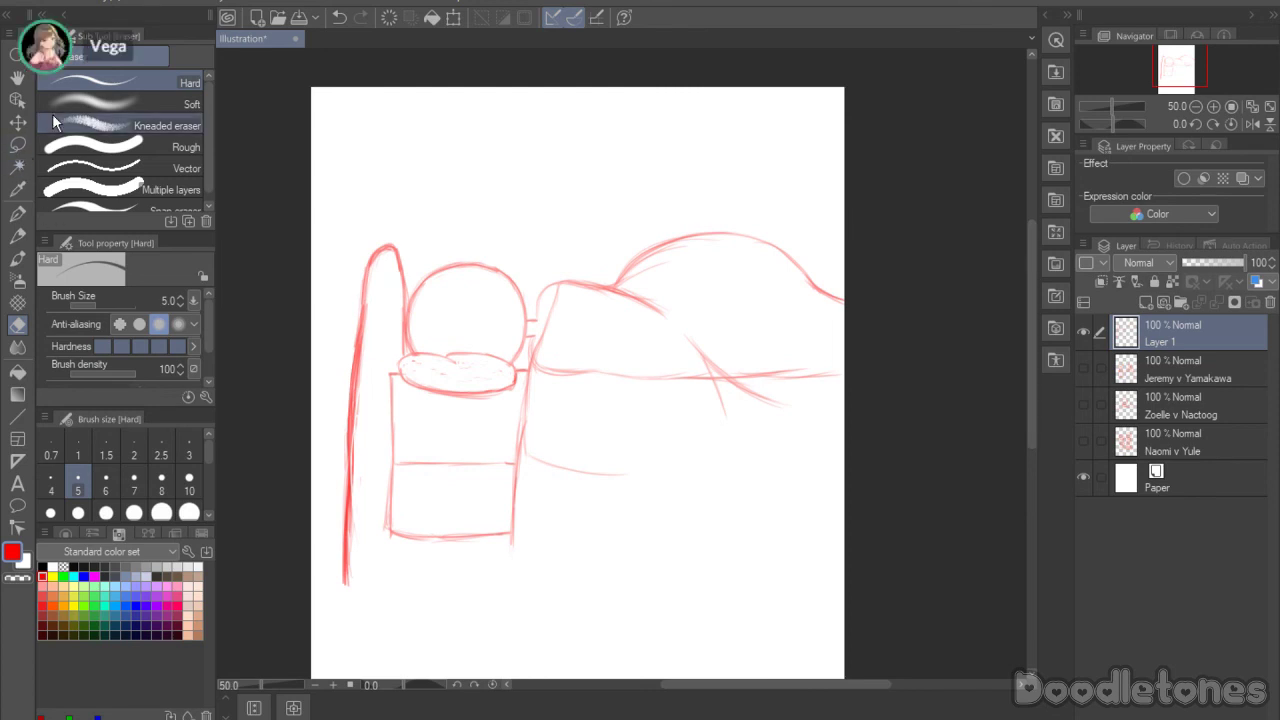
click(17, 144)
mouse_move(514, 630)
mouse_down()
mouse_move(335, 584)
mouse_move(364, 192)
mouse_move(848, 188)
mouse_move(843, 570)
mouse_up()
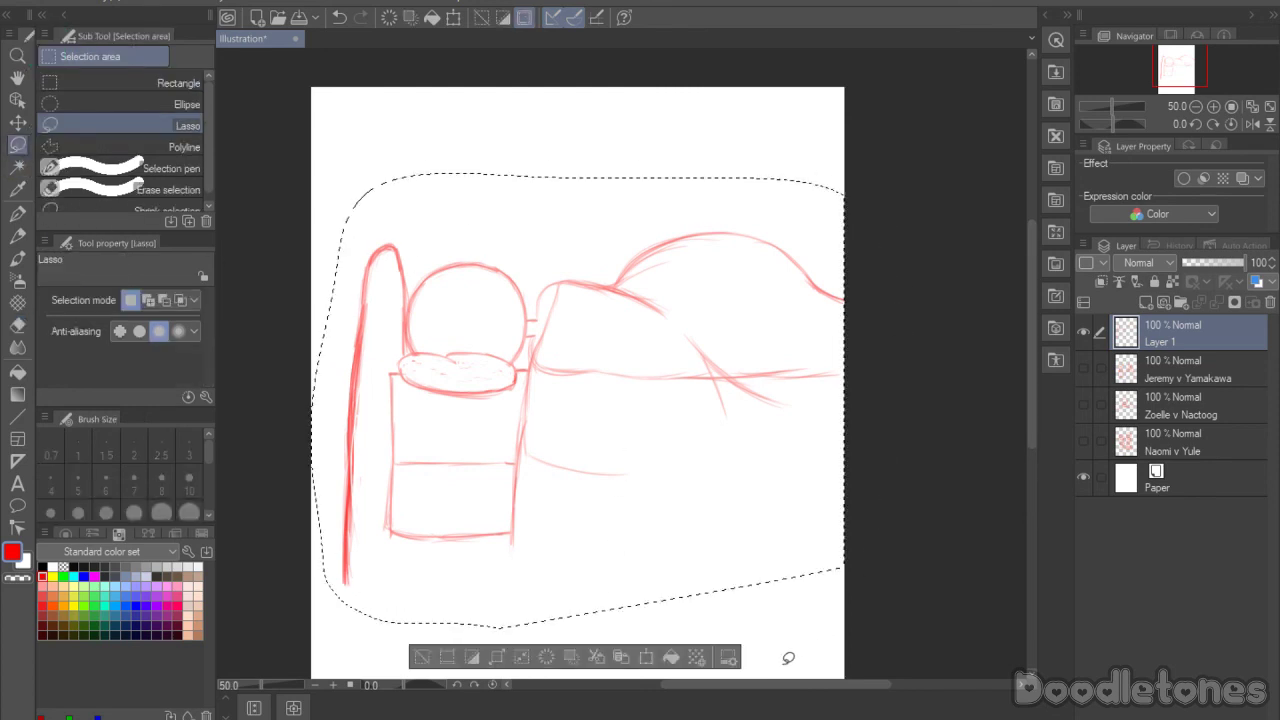
click(646, 657)
drag(752, 403, 741, 461)
click(527, 665)
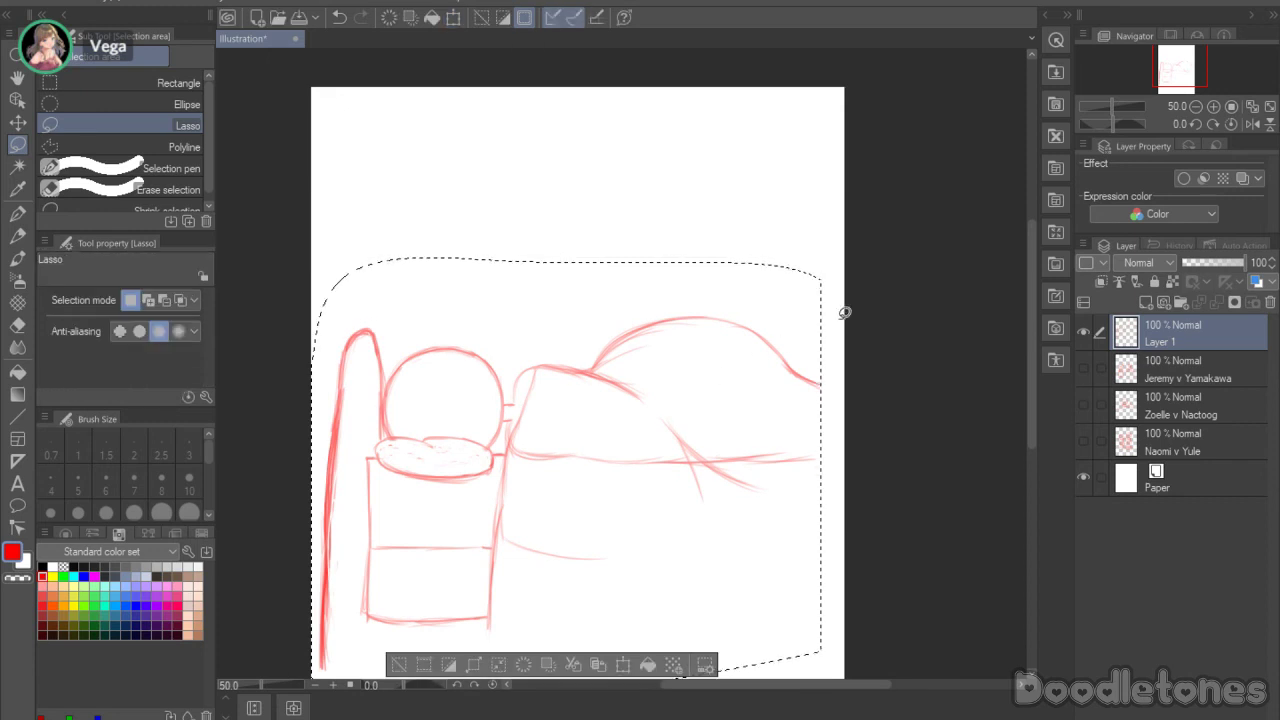
click(857, 316)
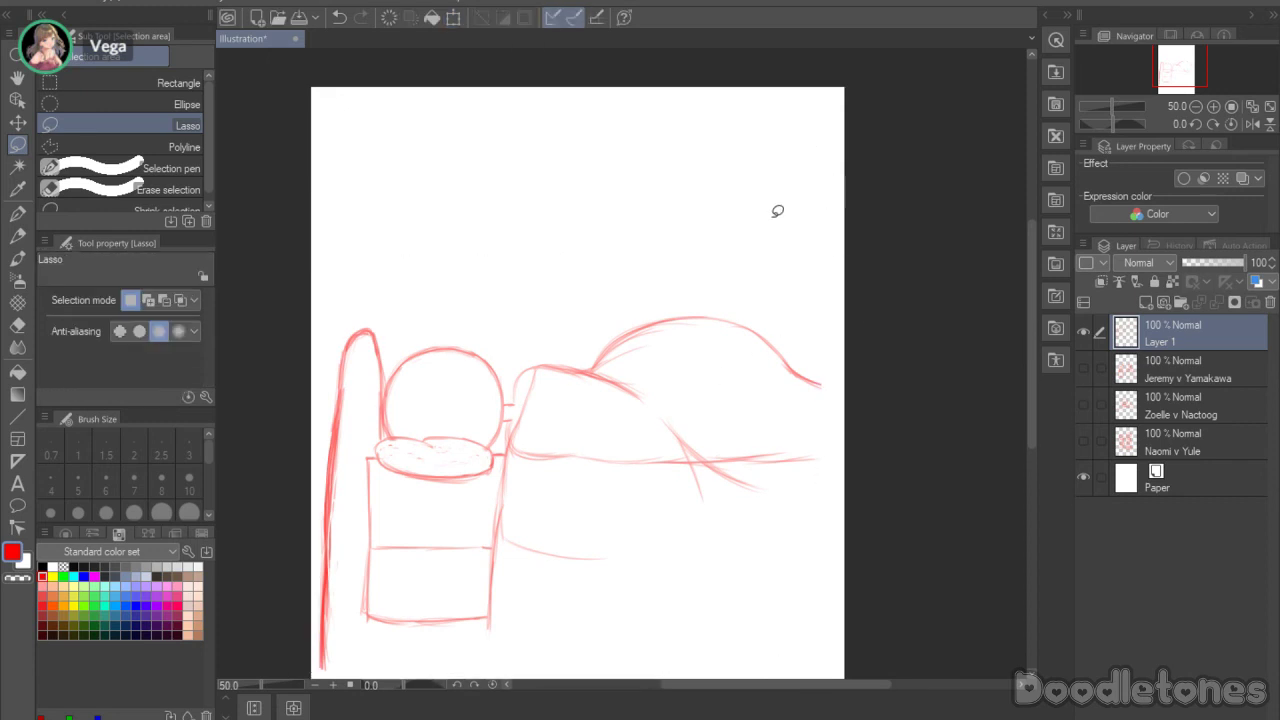
Step: Sketch jagged hair spikes between the round head and the horizontal figure's shoulder with the Opaque watercolor brush
click(17, 258)
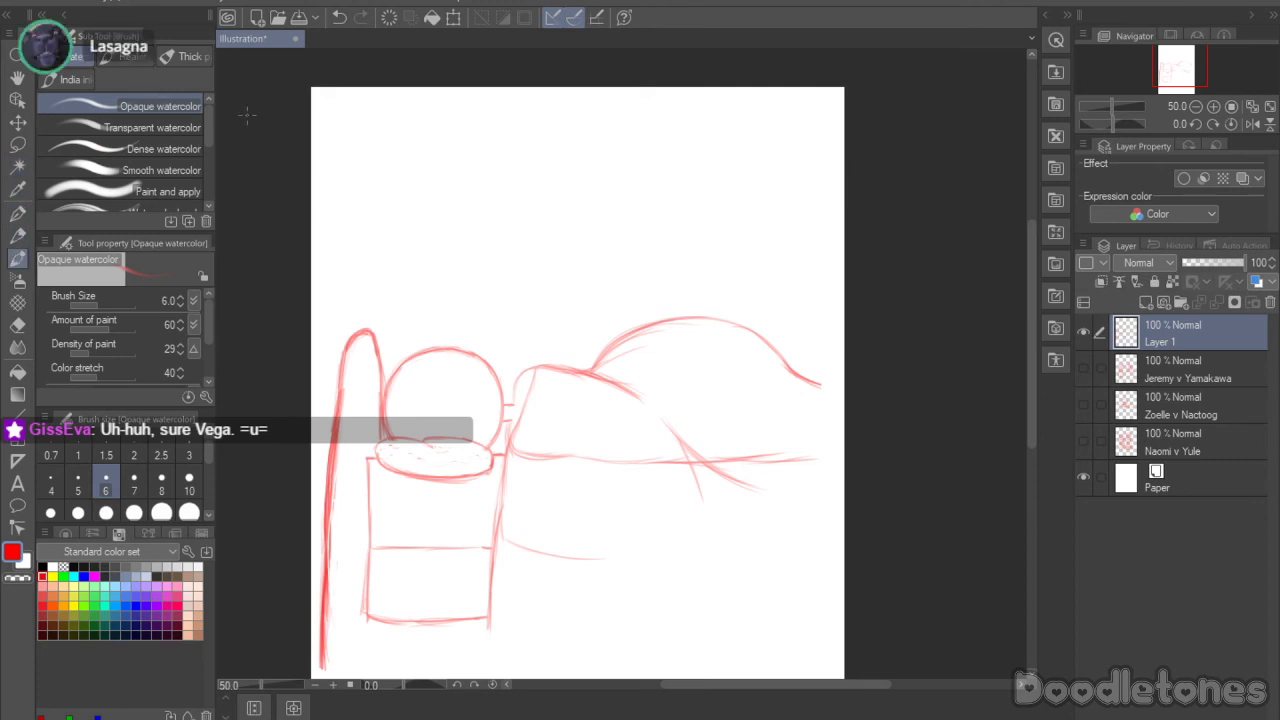
scroll(293, 442, up, 3)
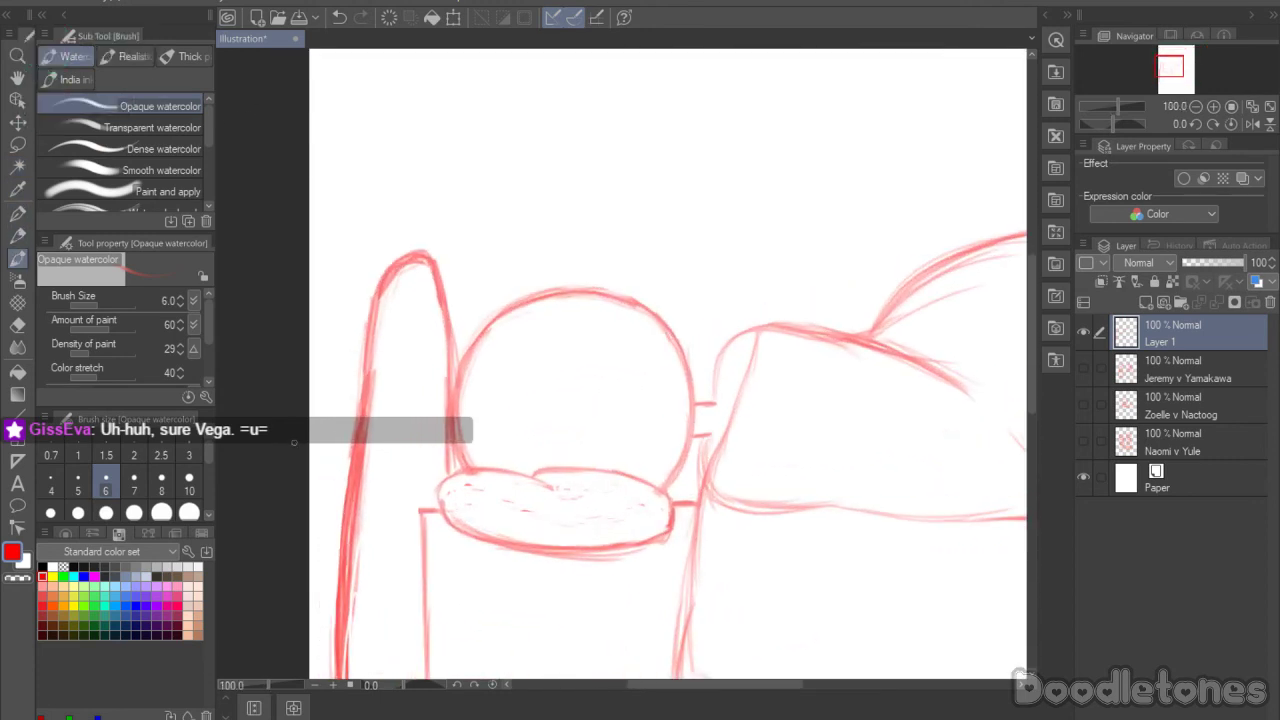
mouse_move(606, 293)
mouse_down()
mouse_move(701, 345)
mouse_move(688, 356)
mouse_move(709, 418)
mouse_move(701, 450)
mouse_up()
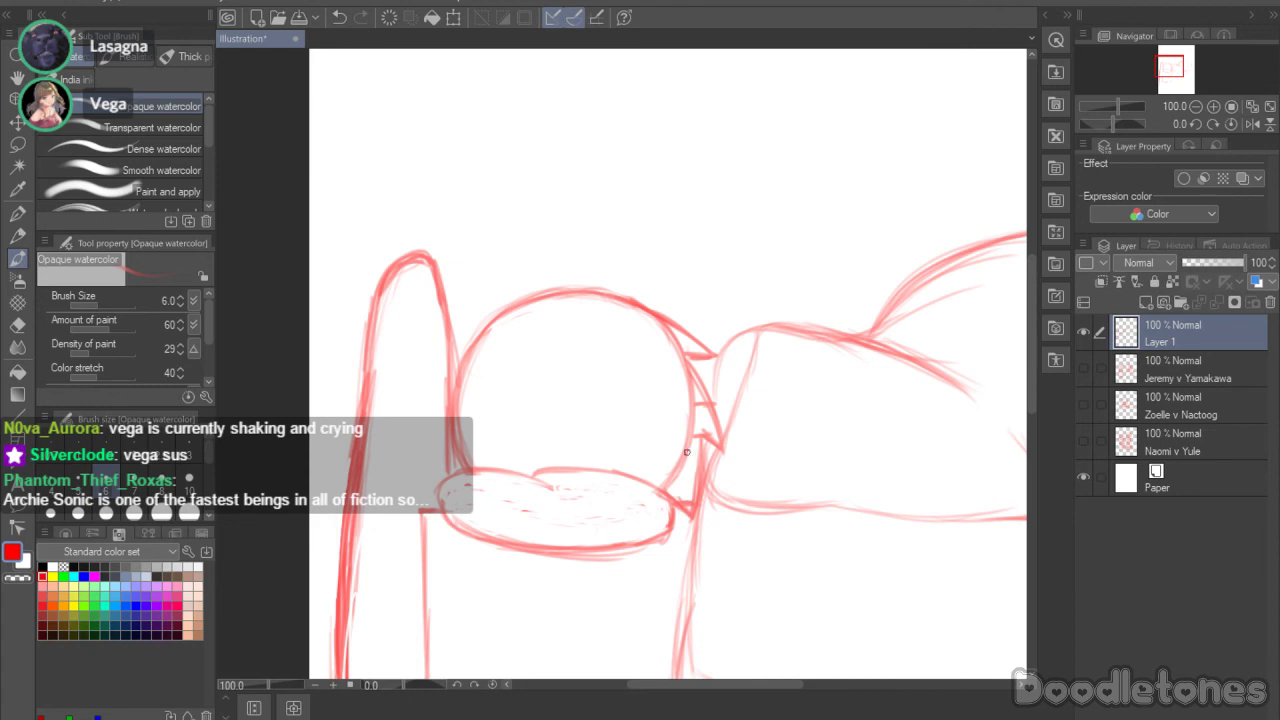
Step: Draw a straight line across the oval under the head and delete the part of the oval below that line
drag(448, 516, 690, 508)
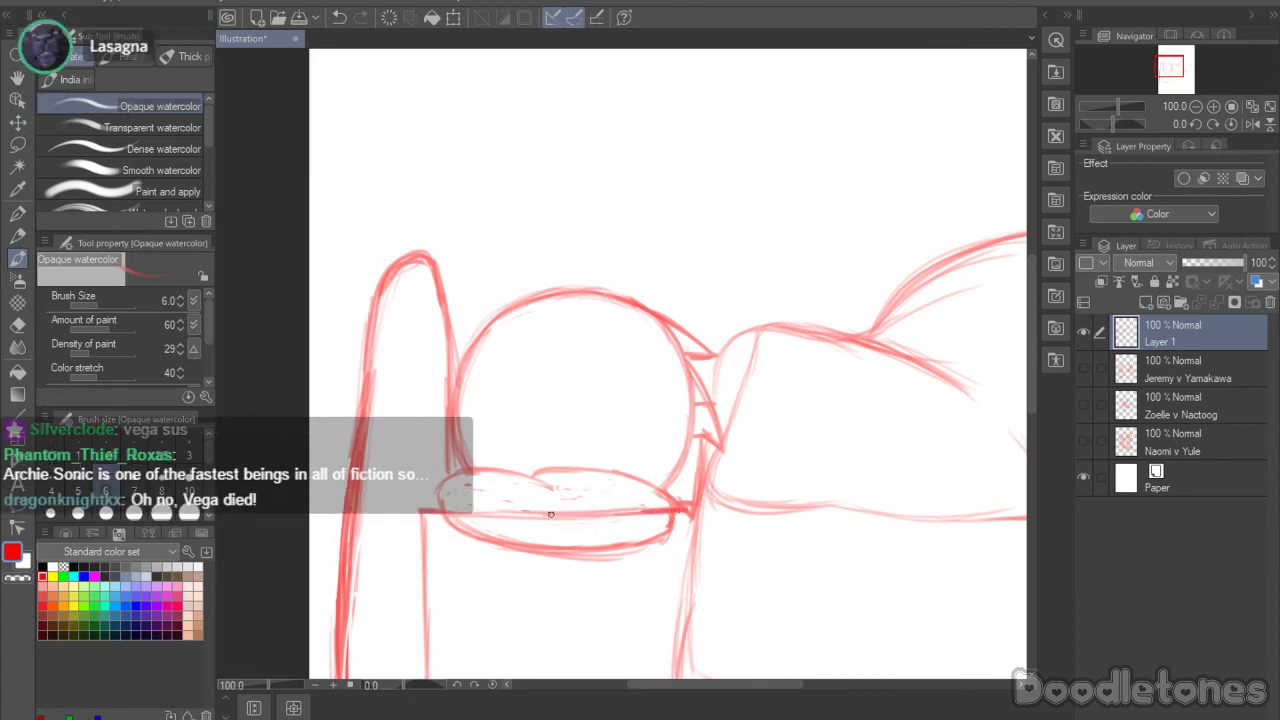
drag(504, 517, 590, 515)
drag(438, 512, 622, 510)
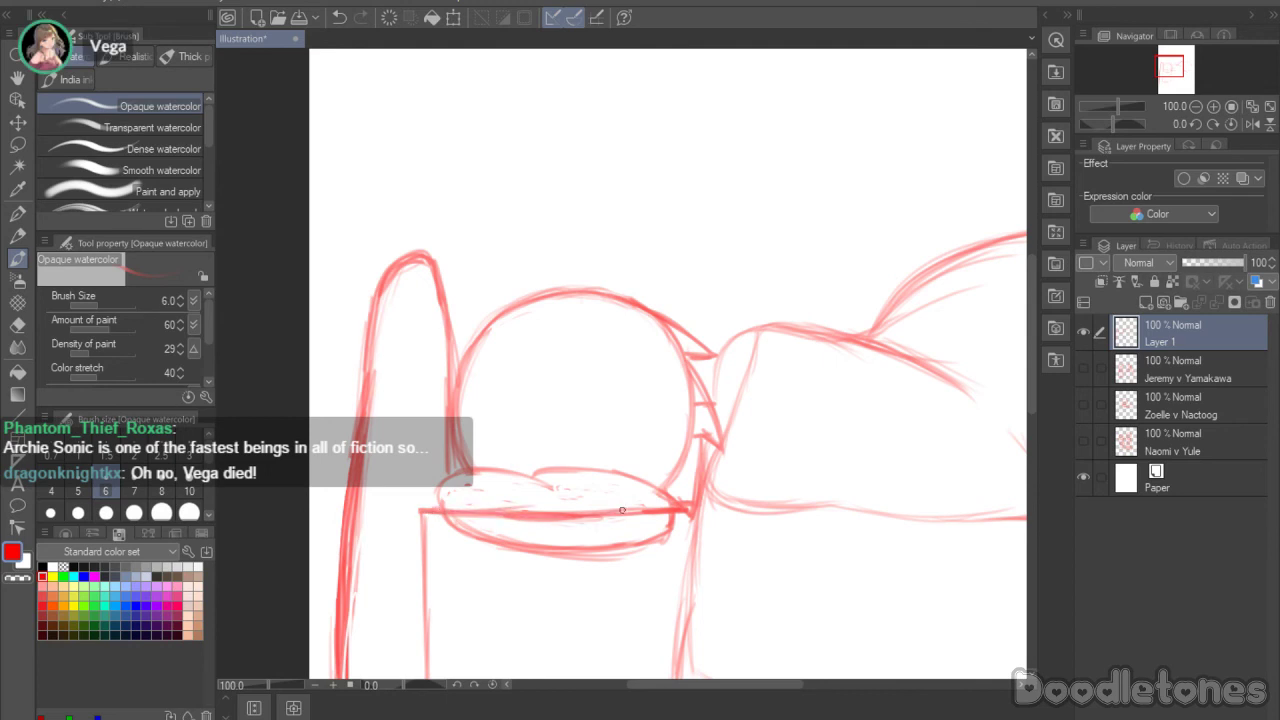
key(m)
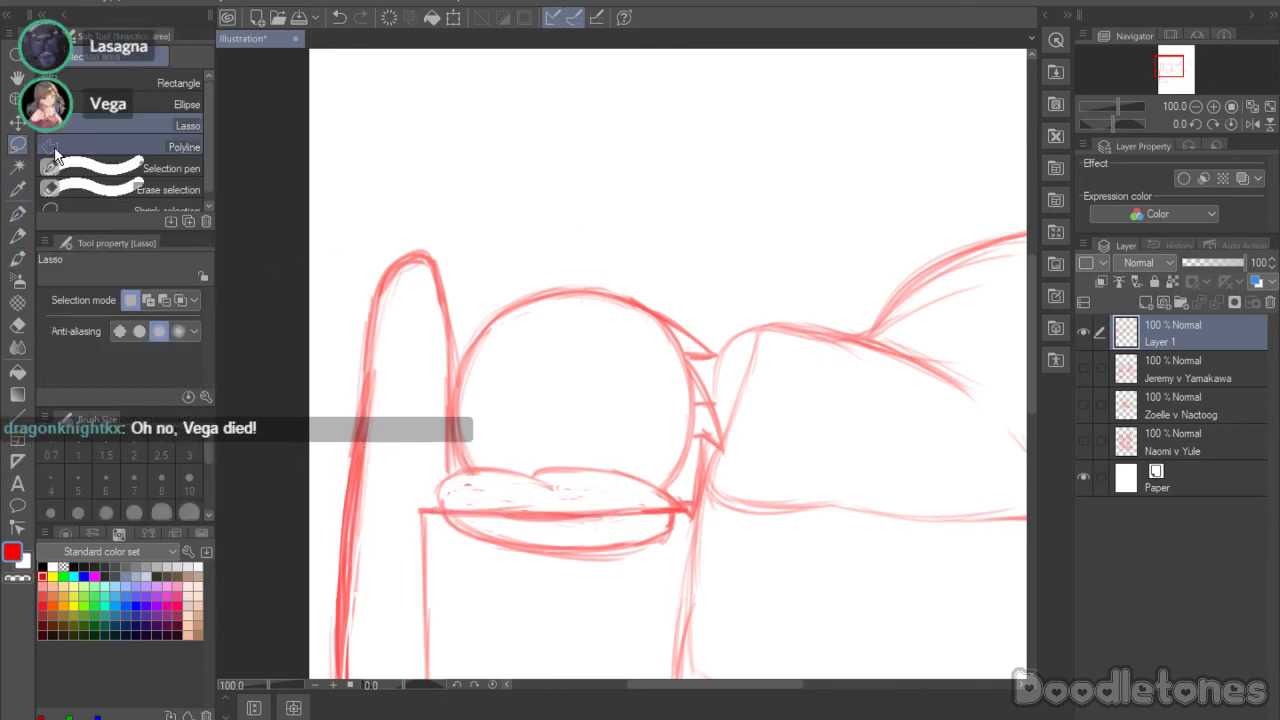
mouse_move(440, 517)
mouse_down()
mouse_move(664, 513)
mouse_move(657, 551)
mouse_move(463, 562)
mouse_up()
click(584, 652)
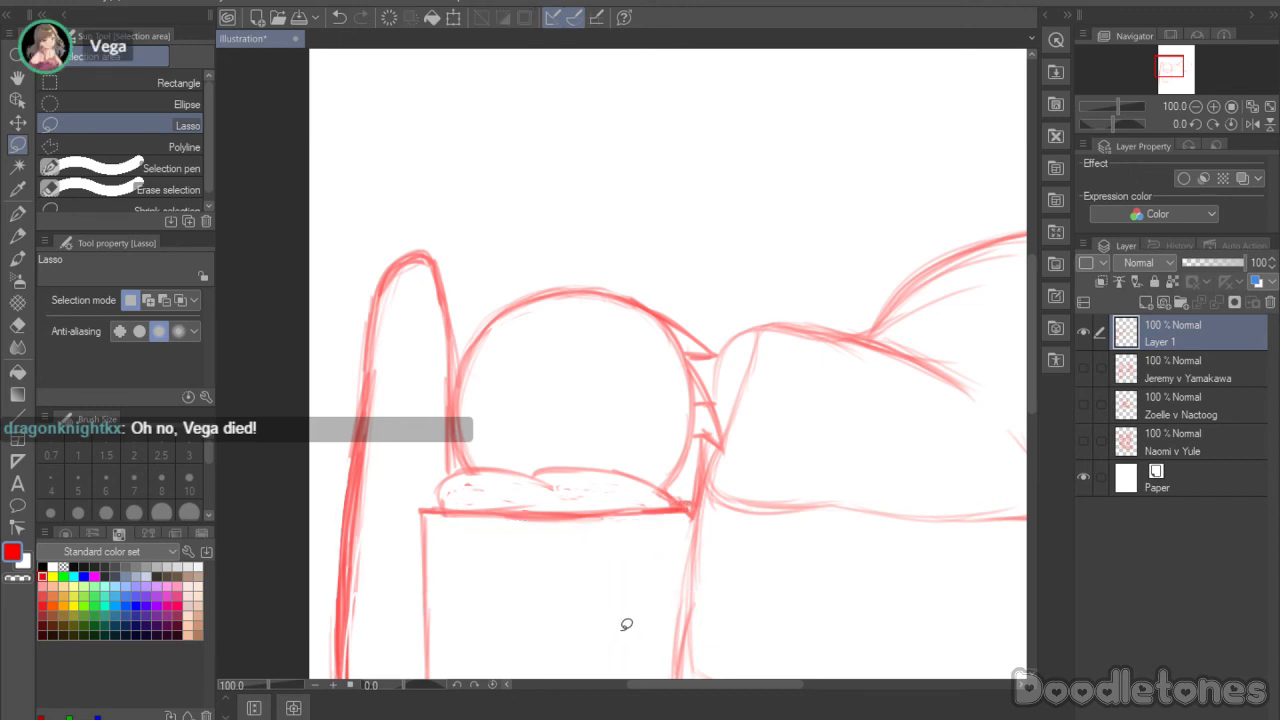
Step: Reinforce the upper contour and rounded ends of the flattened oval beneath the head
key(b)
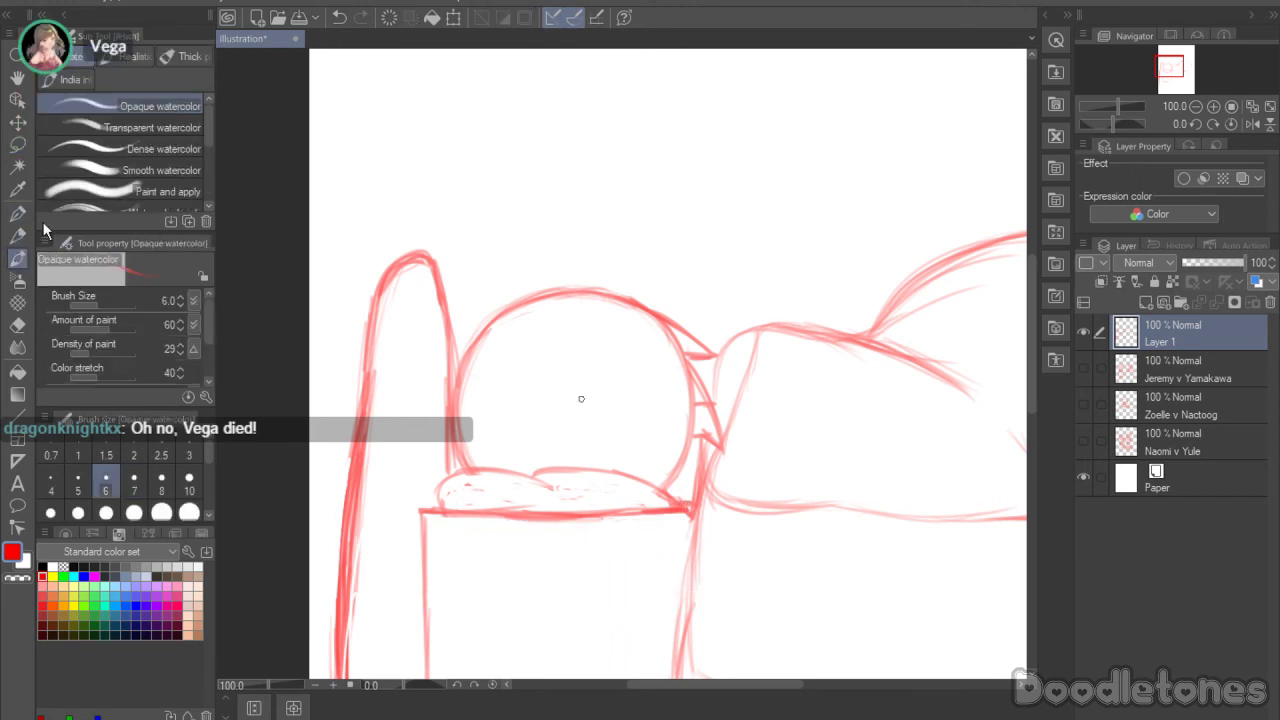
mouse_move(656, 487)
mouse_down()
mouse_move(672, 505)
mouse_move(627, 479)
mouse_up()
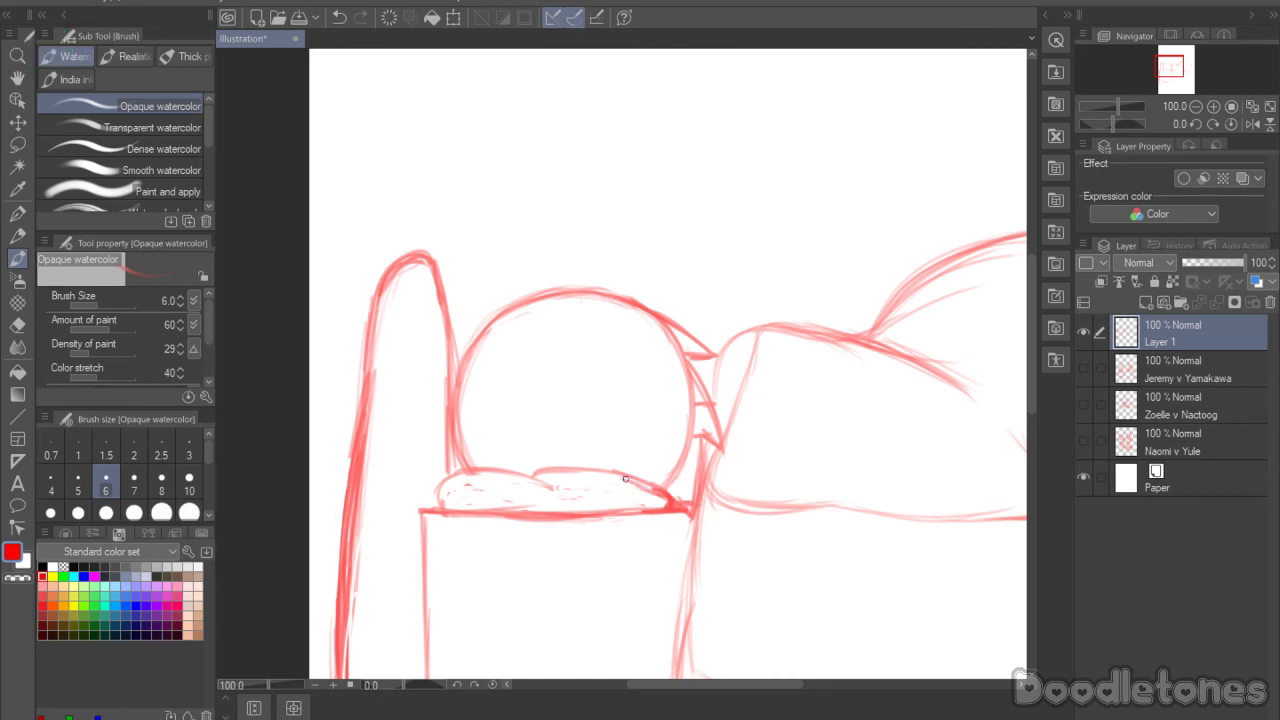
mouse_move(482, 471)
mouse_down()
mouse_move(522, 483)
mouse_move(439, 495)
mouse_up()
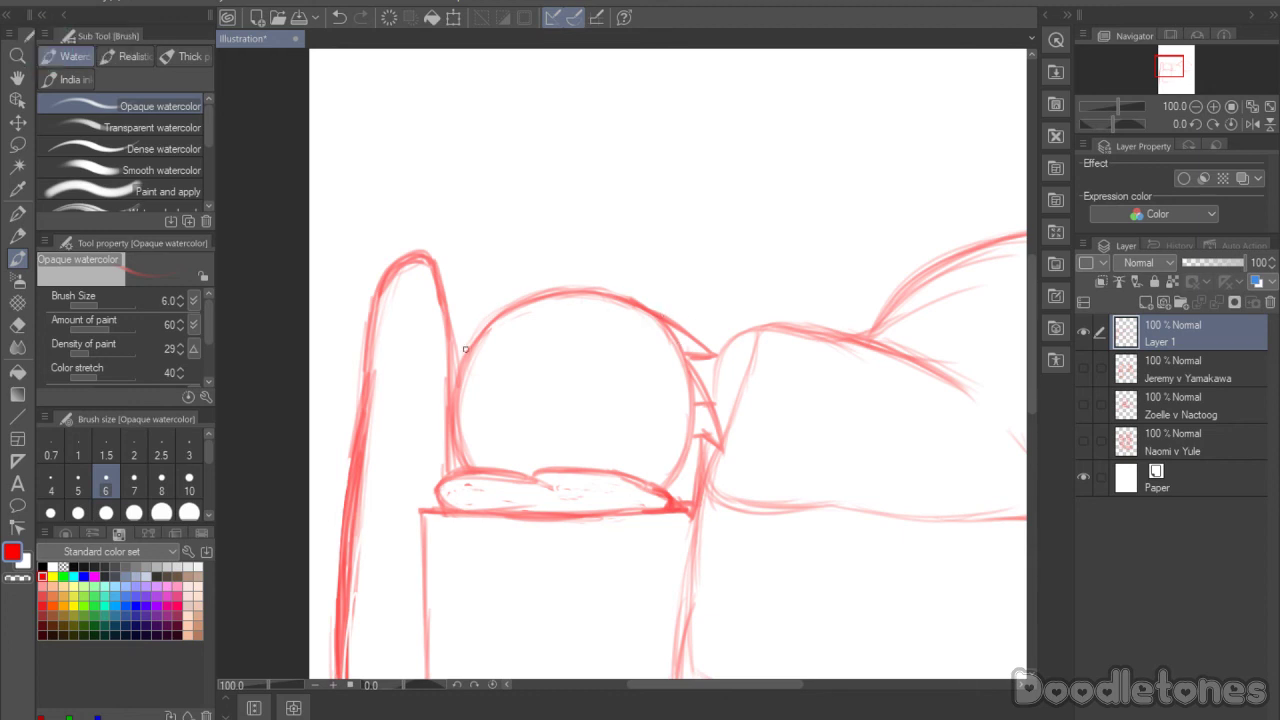
Step: Add small pointed hair tufts on top of the head and darken the shoulder's curve beside it
drag(465, 349, 502, 284)
drag(586, 276, 622, 277)
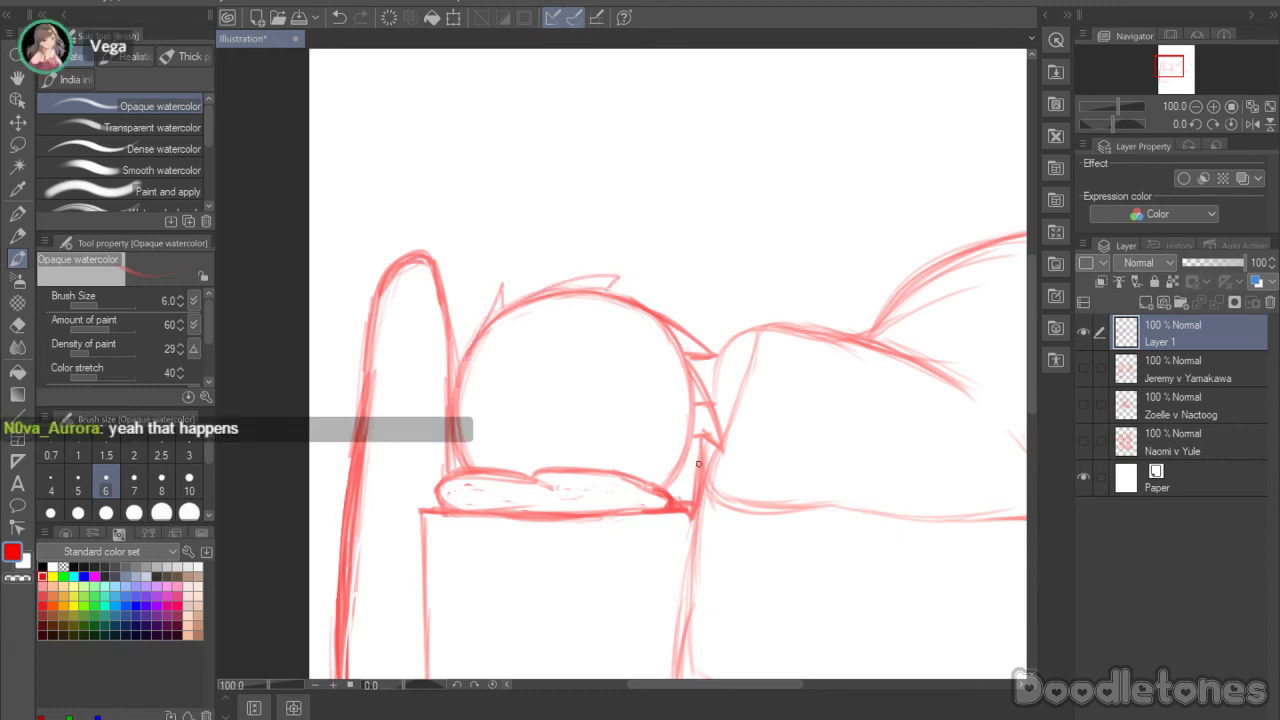
mouse_move(688, 366)
mouse_down()
mouse_move(708, 405)
mouse_move(724, 345)
mouse_up()
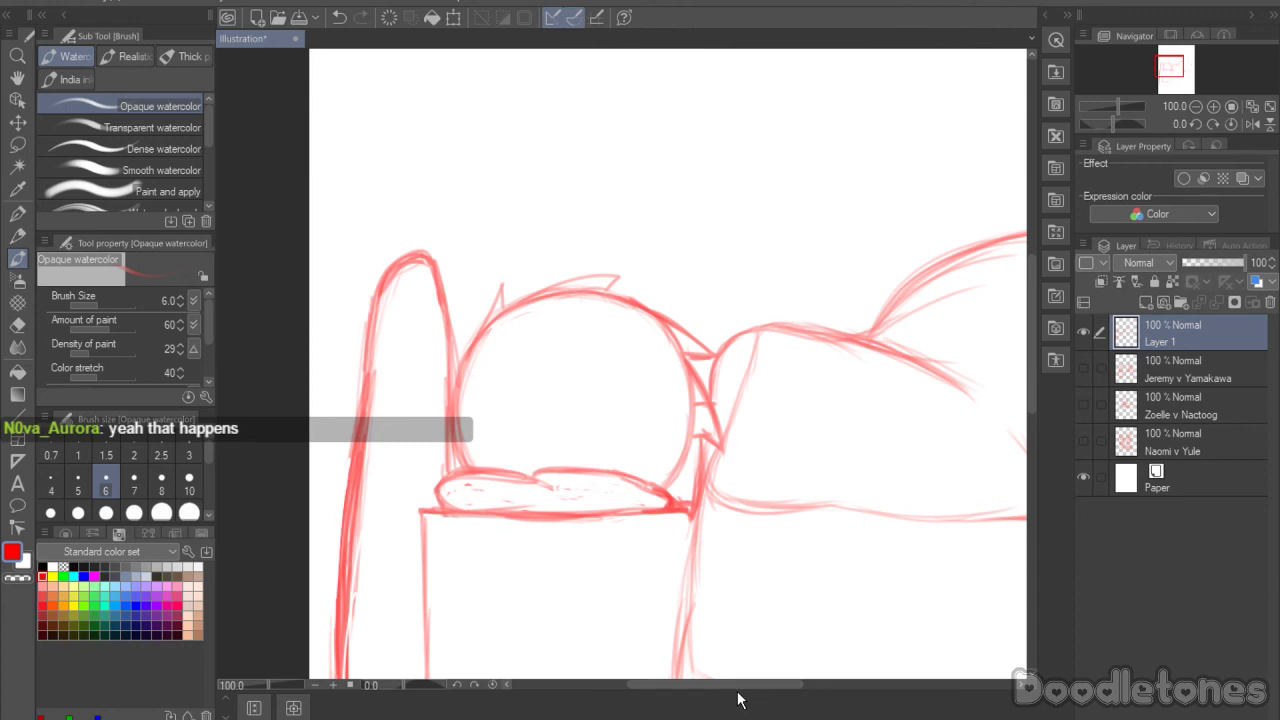
Step: Draw a long, nearly horizontal baseline in overlapping strokes from the lower body's bottom corner toward the canvas's right side
drag(737, 688, 824, 689)
mouse_move(1030, 297)
mouse_down()
mouse_move(1022, 354)
mouse_move(1022, 336)
mouse_move(943, 334)
mouse_up()
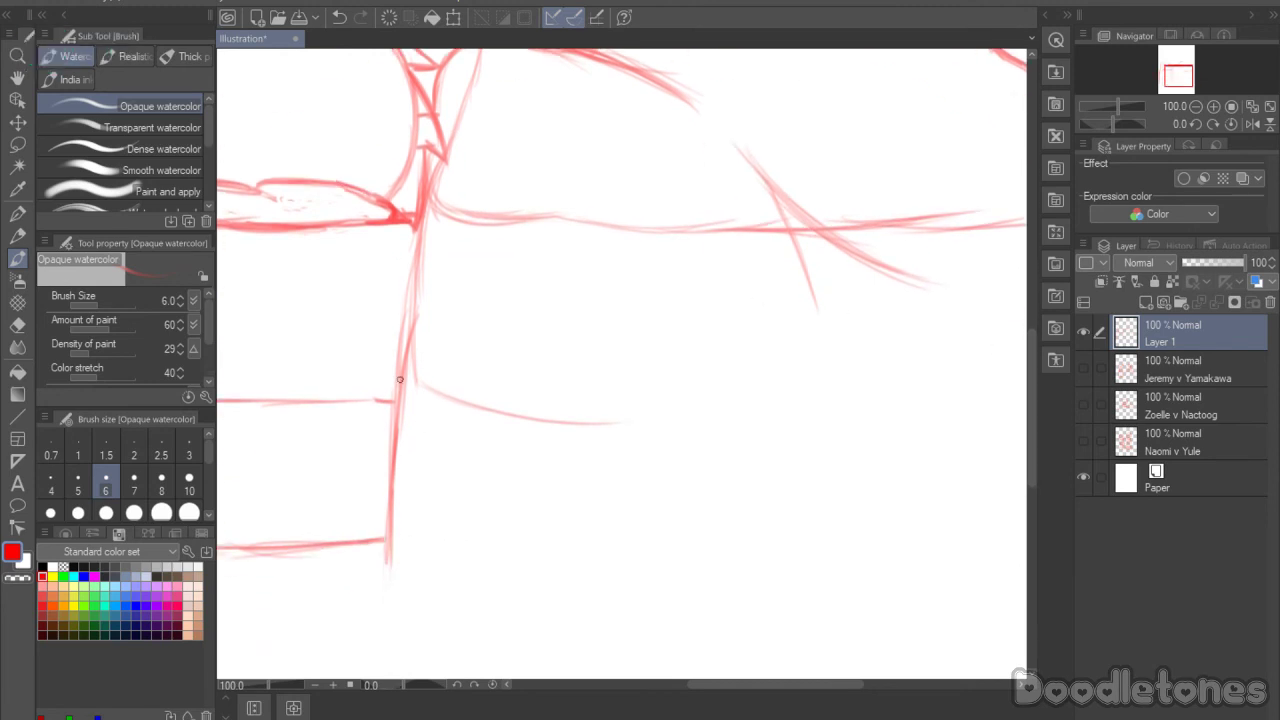
drag(390, 560, 678, 578)
drag(546, 576, 846, 578)
drag(705, 590, 893, 600)
drag(650, 586, 914, 590)
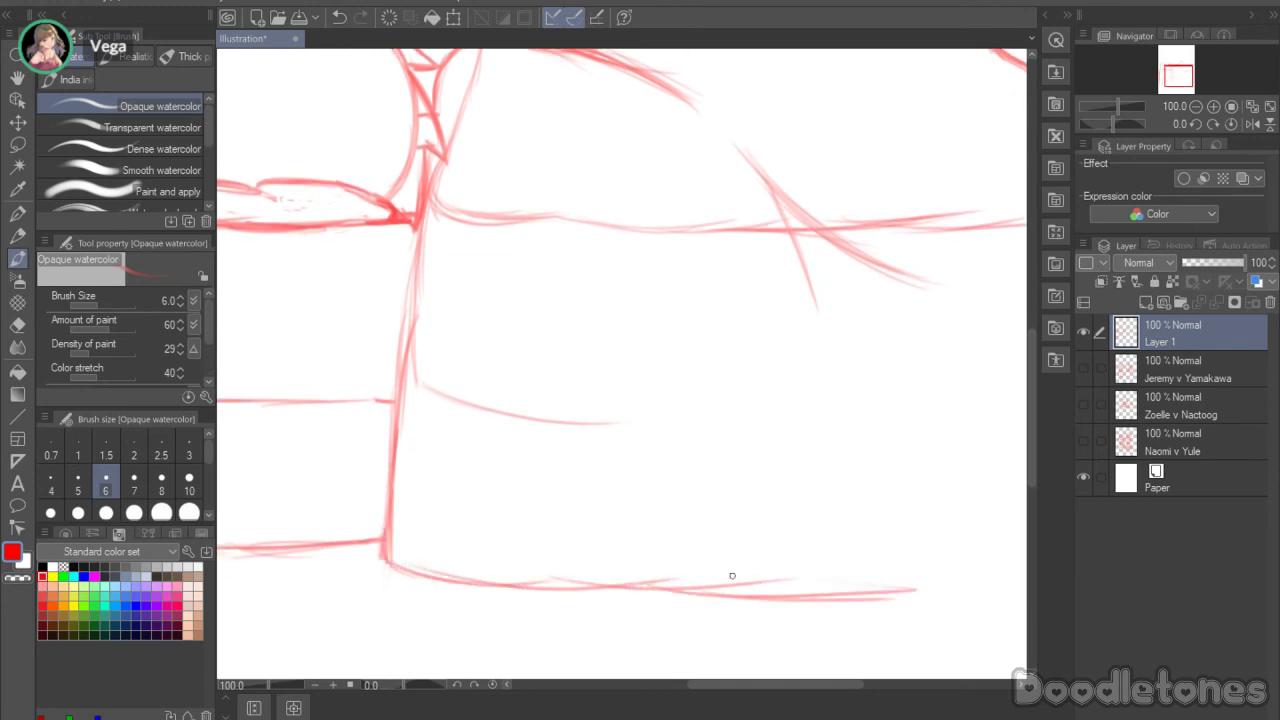
drag(694, 582, 920, 580)
drag(650, 586, 960, 590)
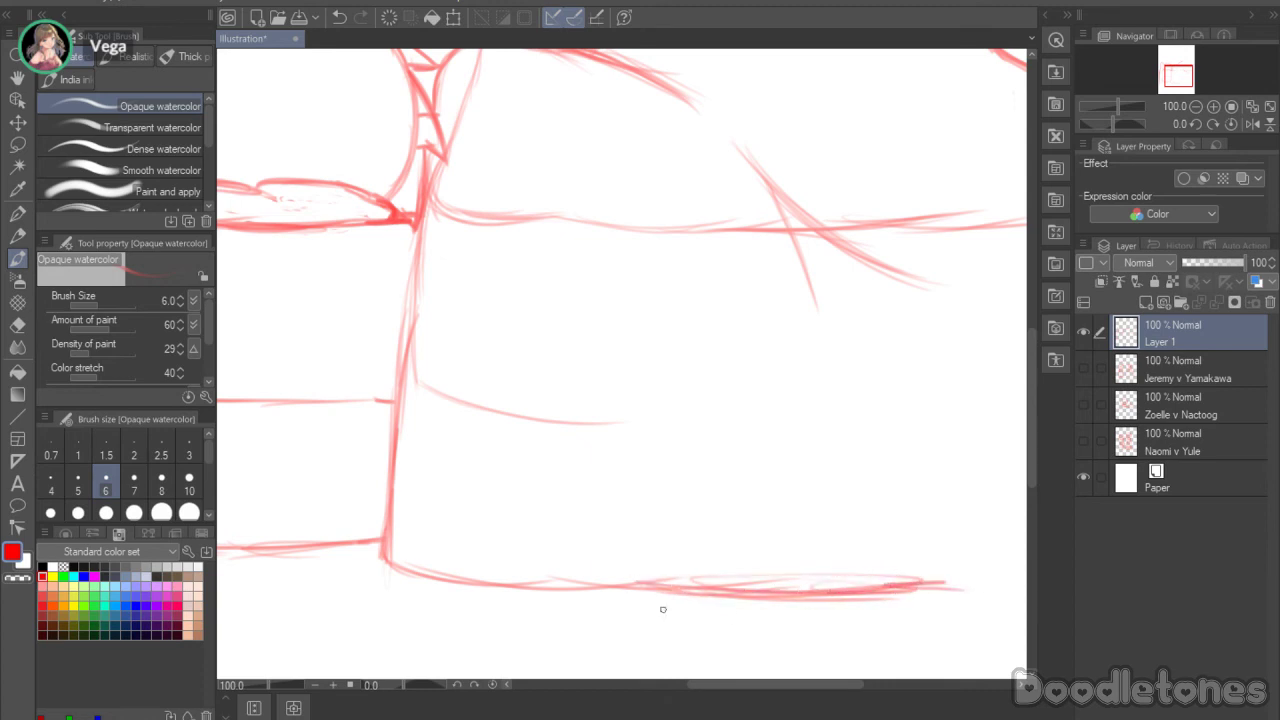
drag(540, 584, 704, 588)
drag(761, 685, 840, 686)
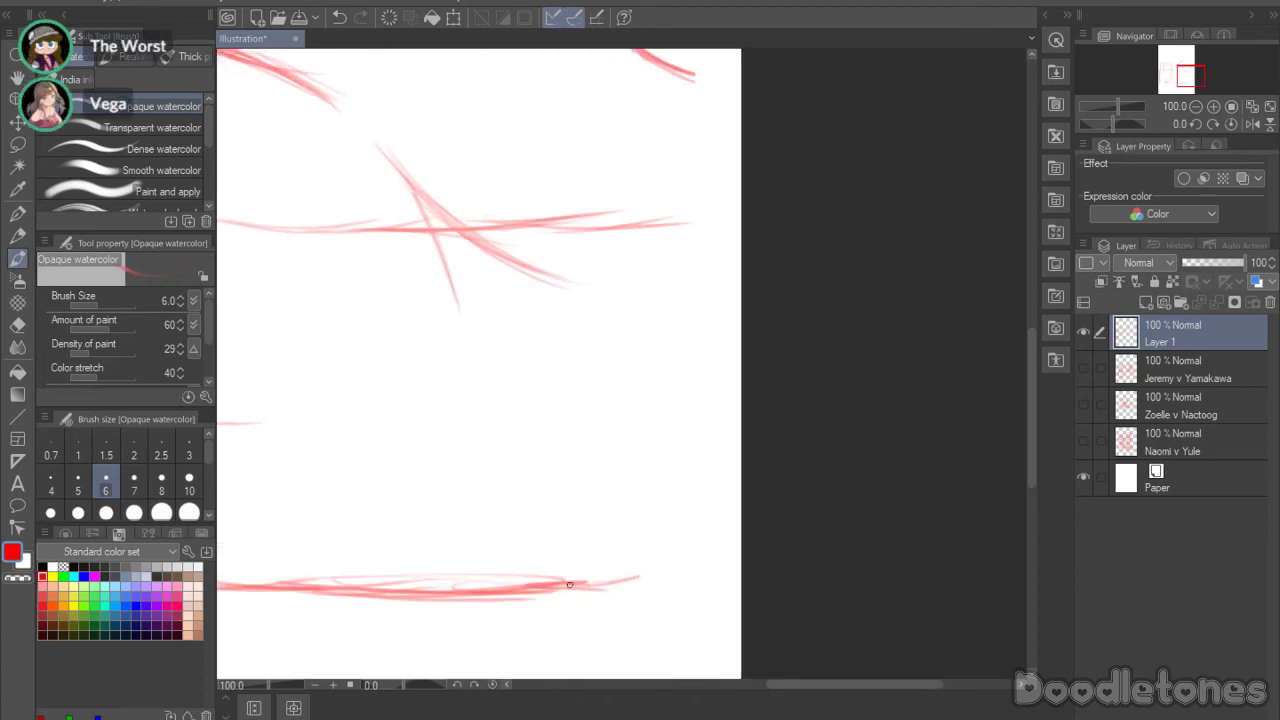
drag(566, 581, 710, 577)
Step: Sketch the near edge of an upright leg shape below the horizontal body, running down to the baseline
drag(770, 688, 730, 688)
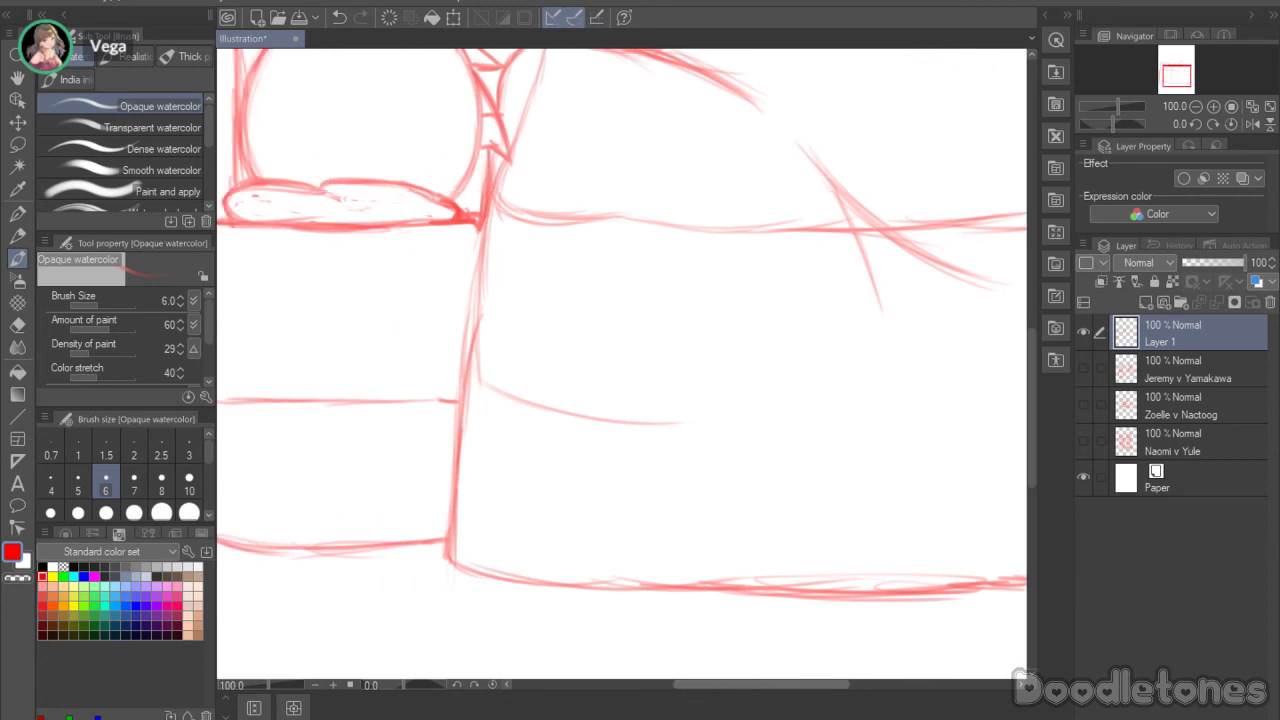
drag(1030, 351, 1030, 322)
drag(686, 388, 752, 562)
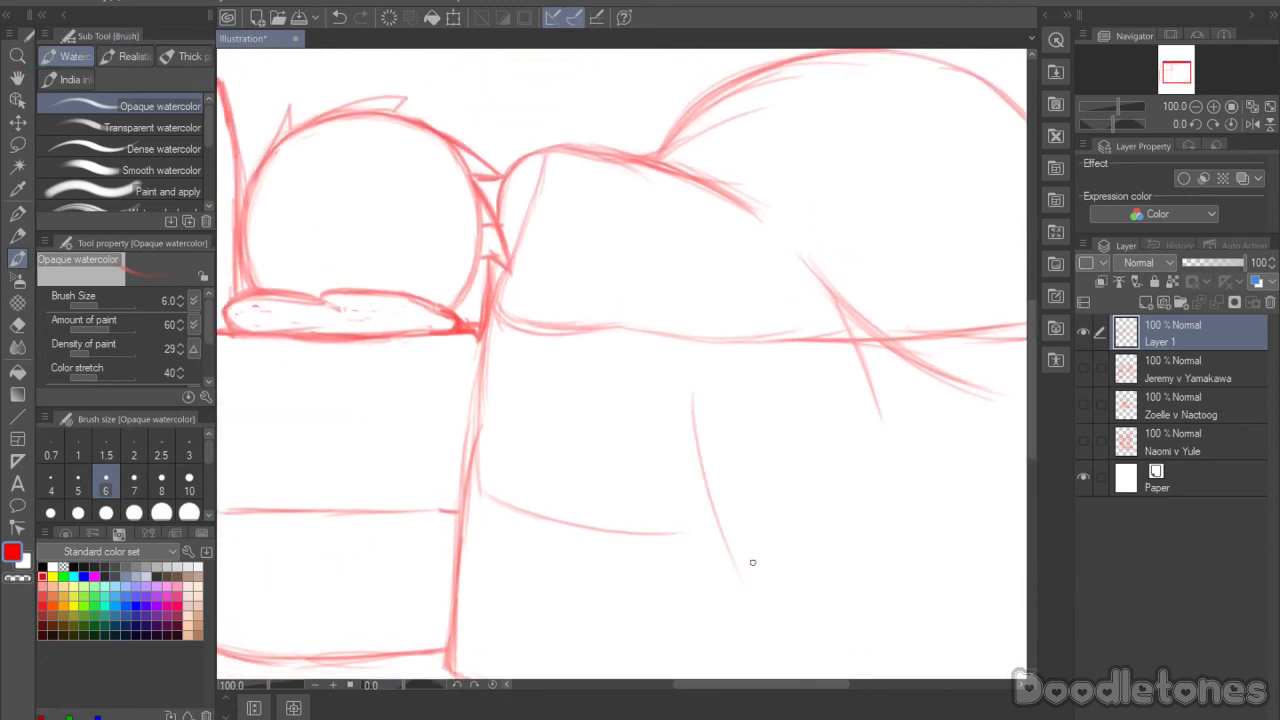
drag(1030, 360, 1030, 395)
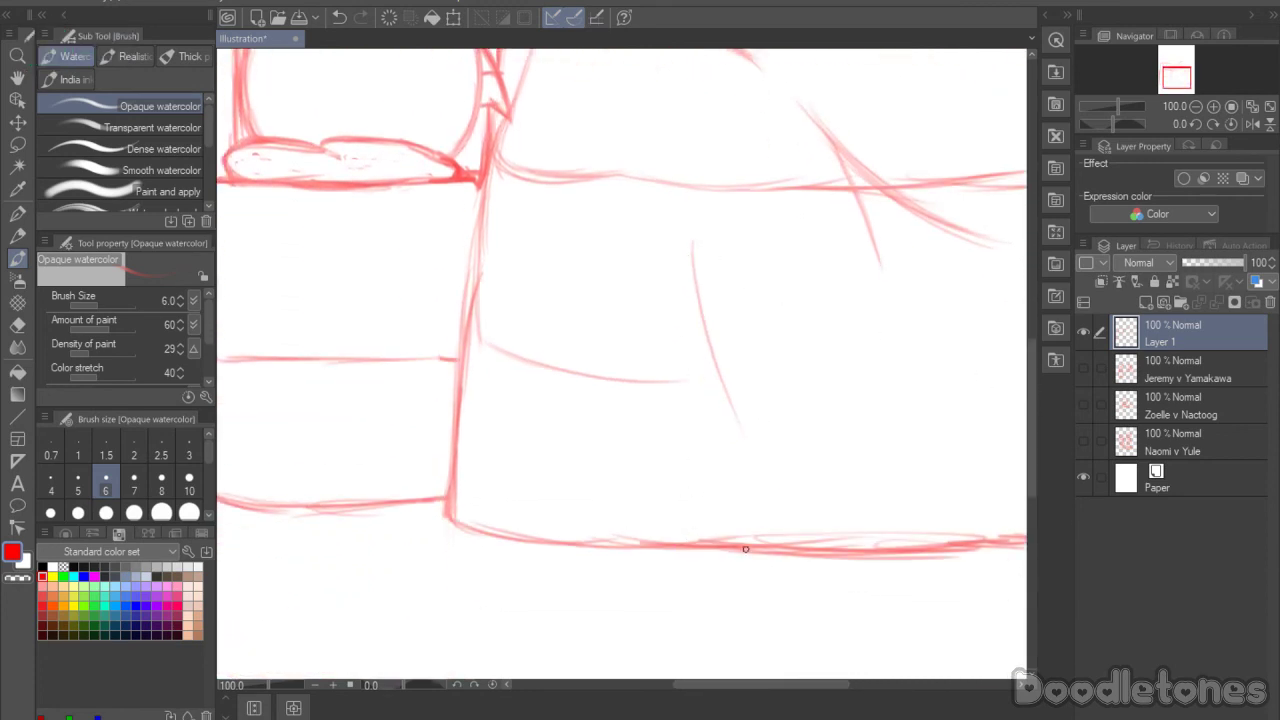
drag(709, 324, 710, 554)
drag(719, 410, 711, 552)
drag(724, 489, 714, 560)
drag(721, 394, 714, 568)
Step: Draw the leg shape's bottom edge just below the baseline and thicken its near edge
mouse_move(700, 265)
mouse_down()
mouse_move(716, 392)
mouse_move(709, 554)
mouse_move(773, 567)
mouse_move(705, 558)
mouse_move(854, 571)
mouse_up()
drag(740, 560, 908, 574)
drag(829, 684, 861, 684)
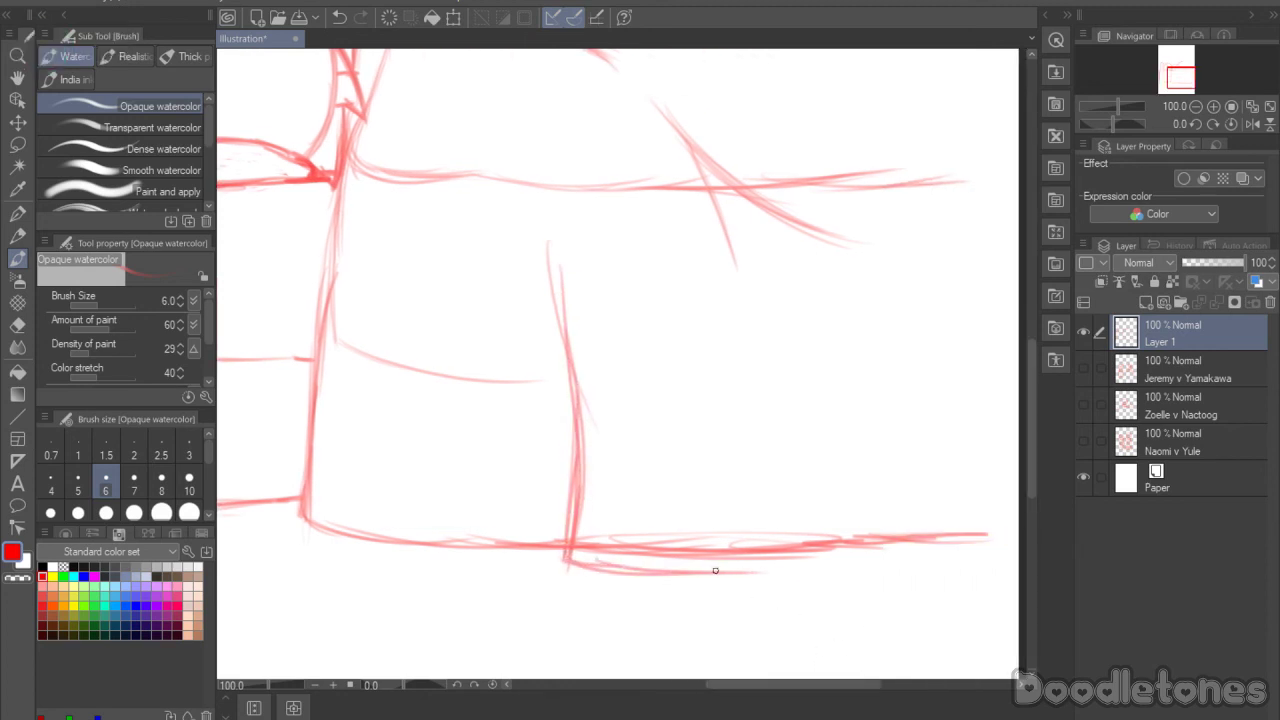
drag(716, 571, 847, 571)
drag(780, 572, 860, 564)
drag(566, 518, 575, 428)
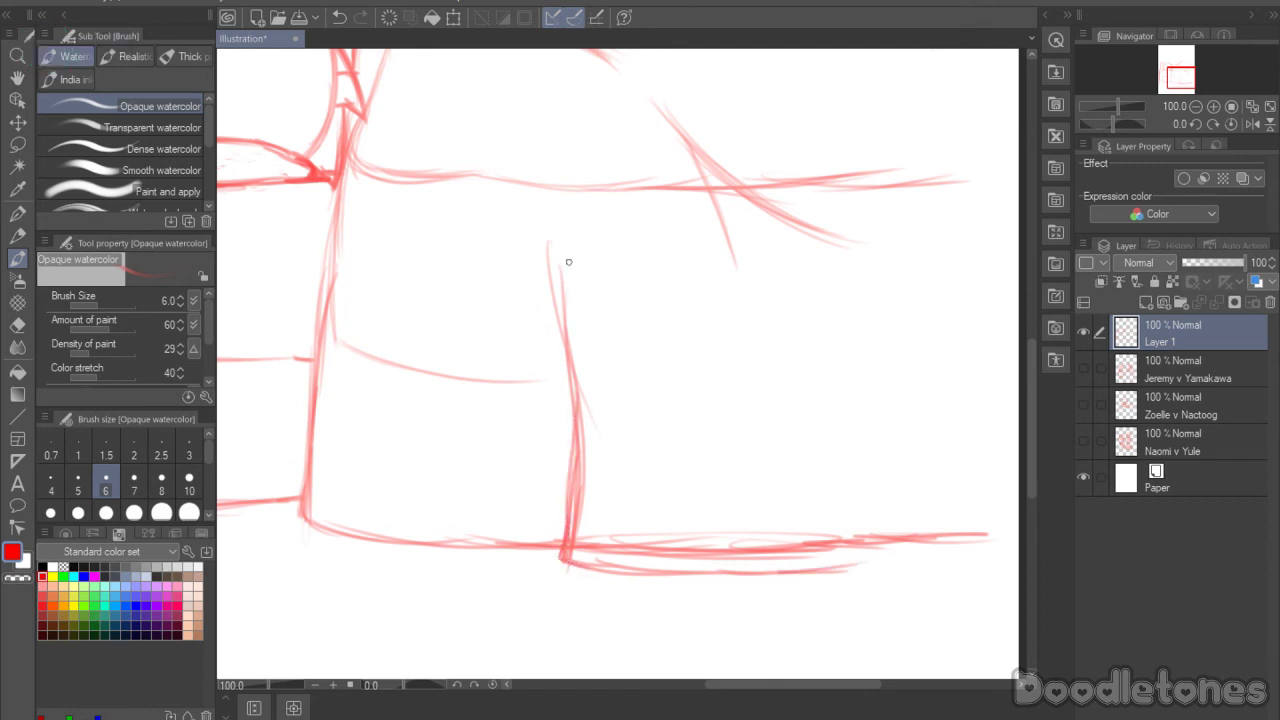
Step: Draw the leg shape's far edge from the end of the thigh curve down to its bottom corner
drag(880, 275, 898, 532)
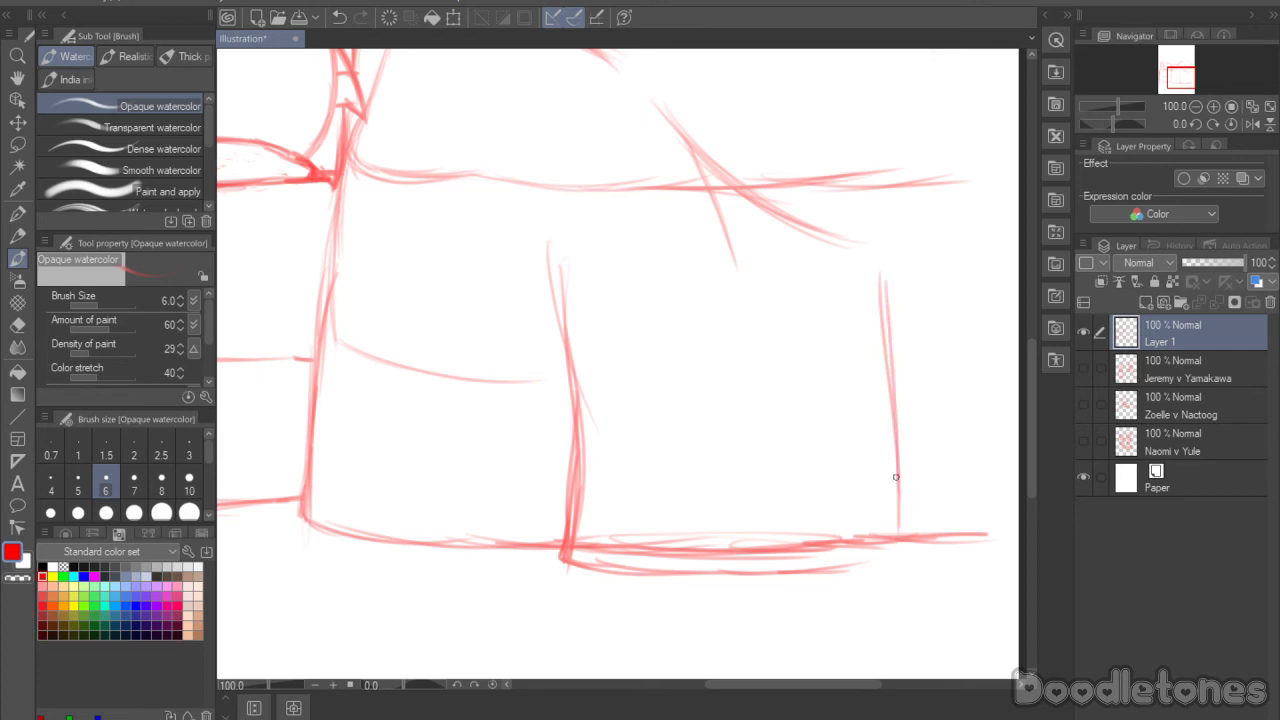
mouse_move(896, 477)
mouse_down()
mouse_move(897, 554)
mouse_move(869, 564)
mouse_move(898, 556)
mouse_move(898, 532)
mouse_move(899, 562)
mouse_up()
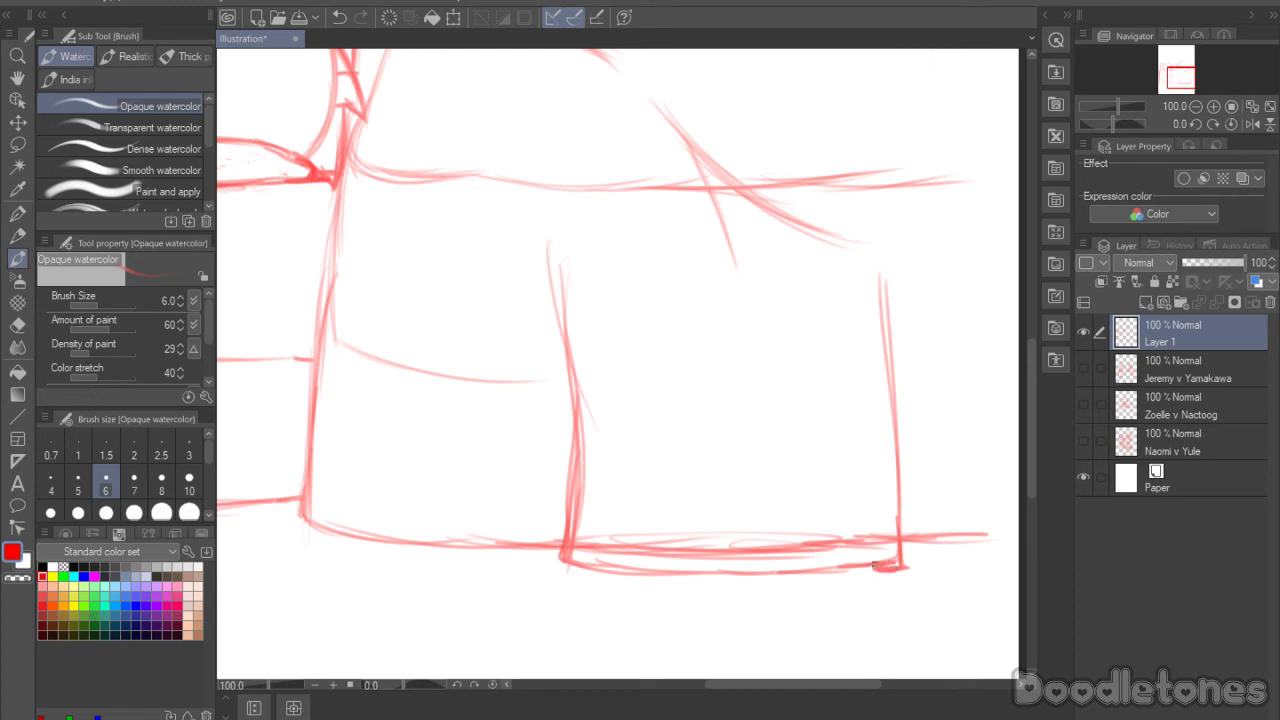
drag(895, 462, 898, 540)
mouse_move(894, 412)
mouse_down()
mouse_move(895, 564)
mouse_move(975, 566)
mouse_up()
drag(857, 270, 895, 440)
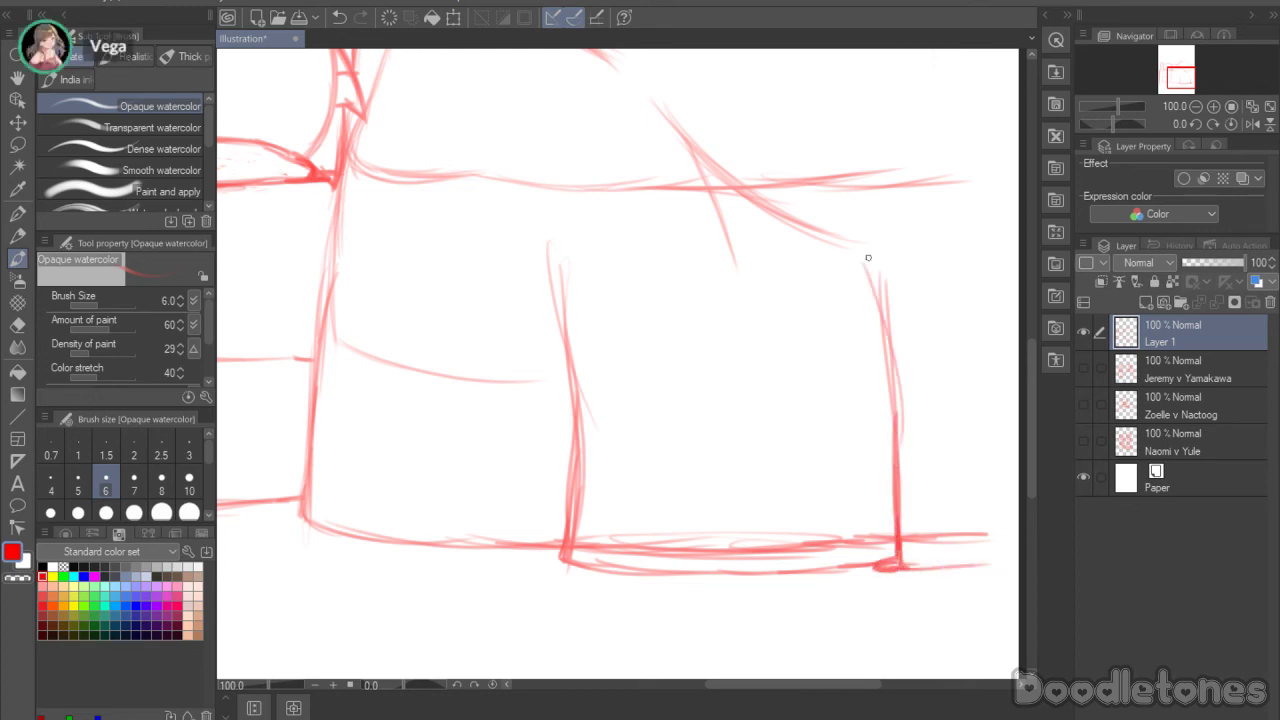
drag(849, 240, 894, 462)
Step: Reinforce the contour of the large rounded hump along the horizontal figure's upper side
drag(1030, 357, 1028, 281)
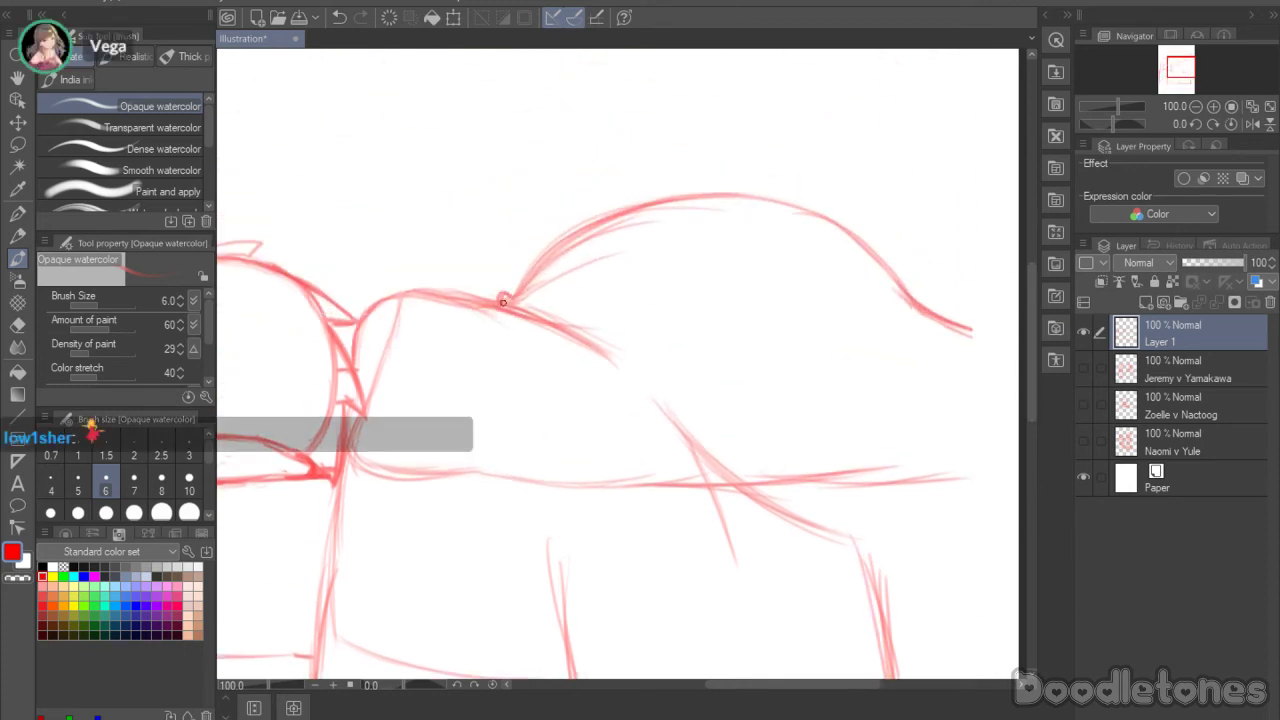
mouse_move(503, 301)
mouse_down()
mouse_move(531, 261)
mouse_move(696, 196)
mouse_move(861, 211)
mouse_move(828, 223)
mouse_move(946, 284)
mouse_move(913, 289)
mouse_move(888, 263)
mouse_move(974, 318)
mouse_move(897, 274)
mouse_move(950, 316)
mouse_up()
drag(890, 268, 976, 322)
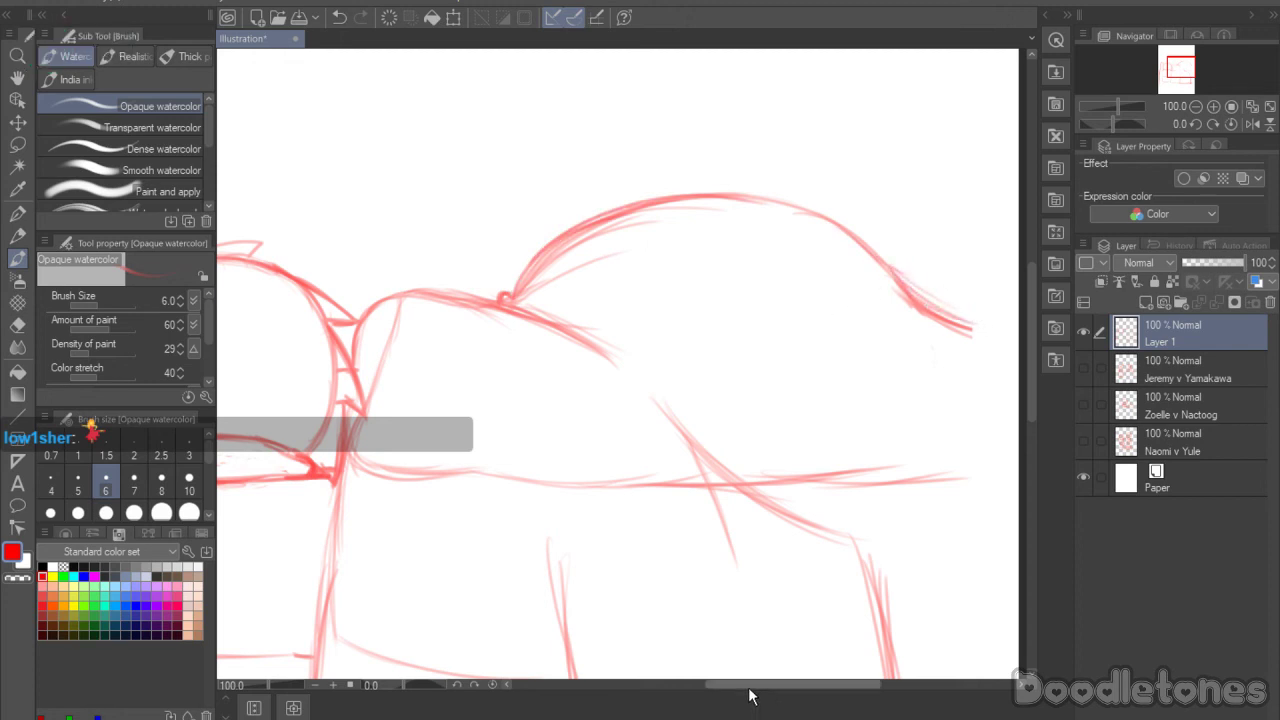
Step: Draw two small thought-bubble circles rising diagonally above the head, the upper one slightly larger
mouse_move(763, 690)
mouse_down()
mouse_move(690, 688)
mouse_move(765, 689)
mouse_up()
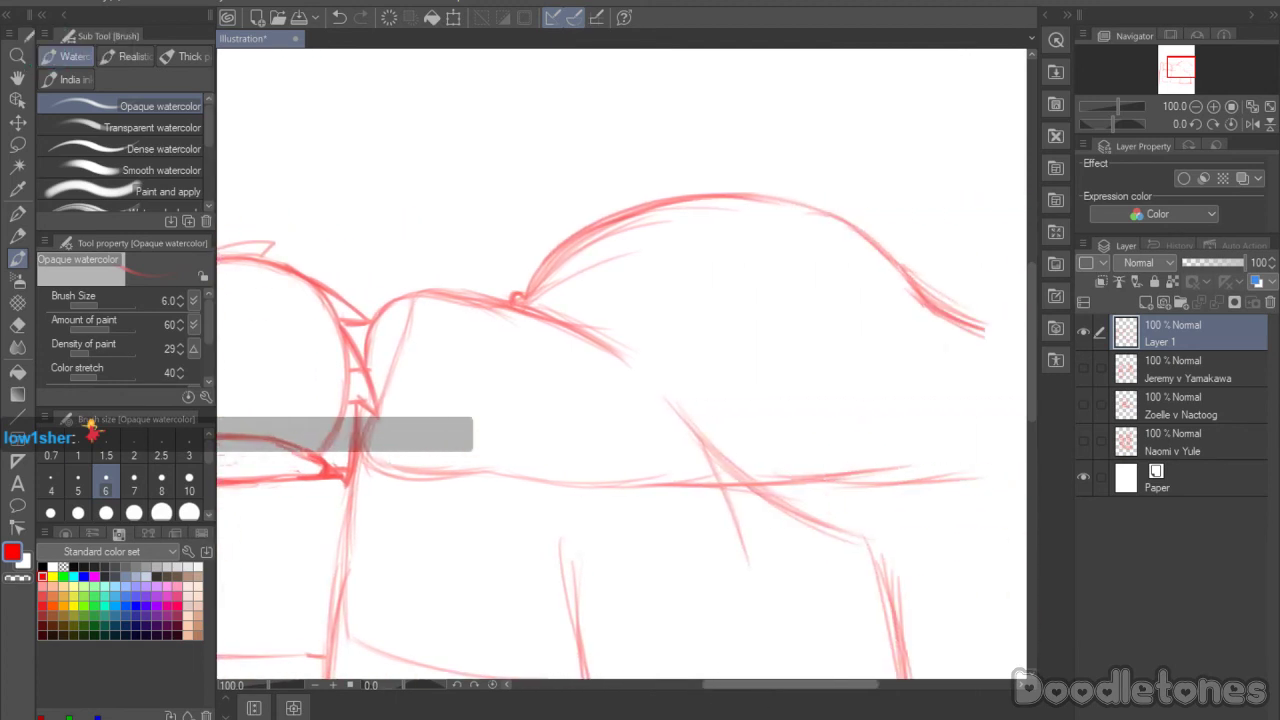
drag(1030, 318, 1030, 262)
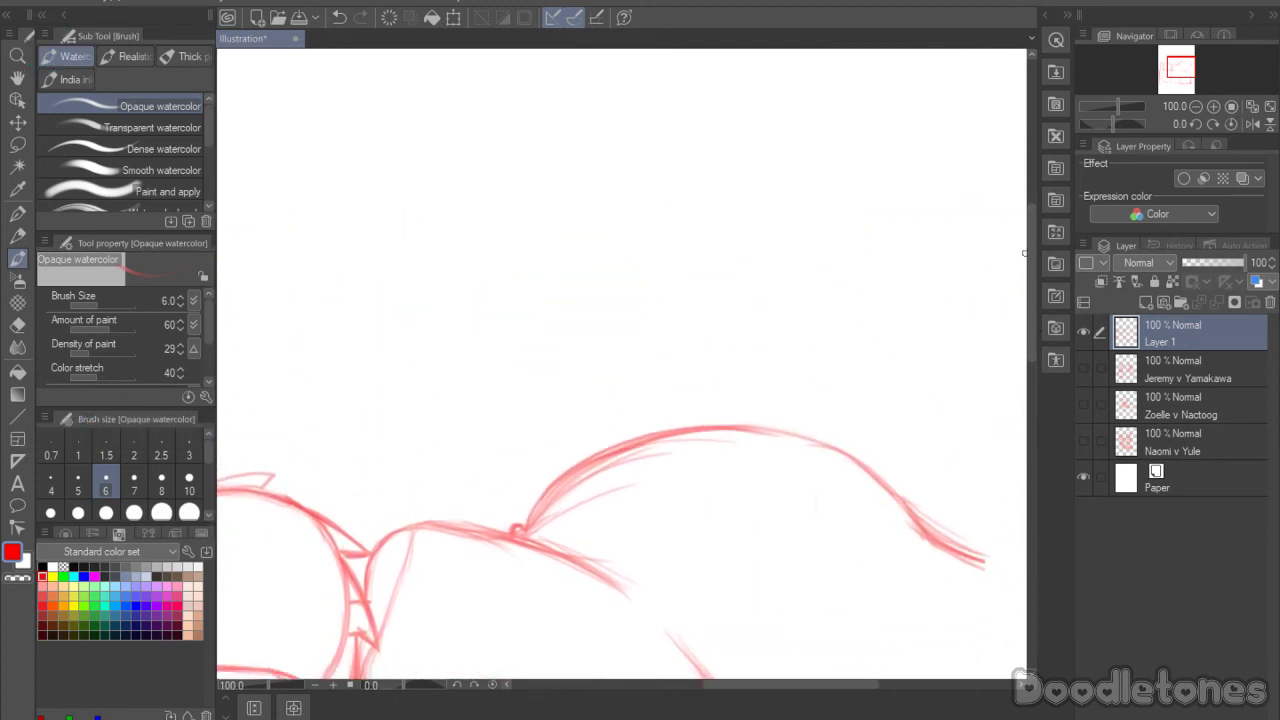
drag(737, 690, 697, 690)
mouse_move(431, 443)
mouse_down()
mouse_move(519, 398)
mouse_move(424, 395)
mouse_up()
mouse_move(501, 308)
mouse_down()
mouse_move(507, 370)
mouse_move(498, 308)
mouse_up()
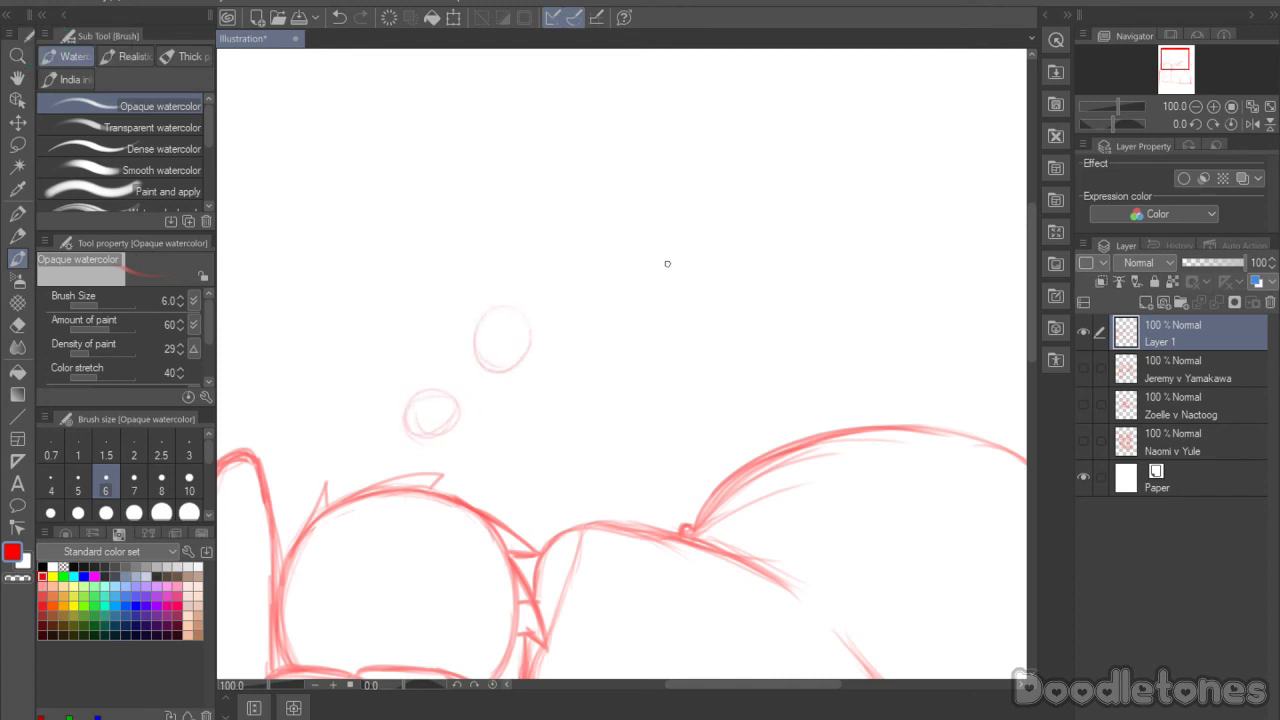
Step: Sketch the left side of a large thought bubble above the hump, curving from its lower edge up over the top
drag(632, 163, 612, 378)
drag(580, 320, 732, 430)
drag(626, 385, 754, 452)
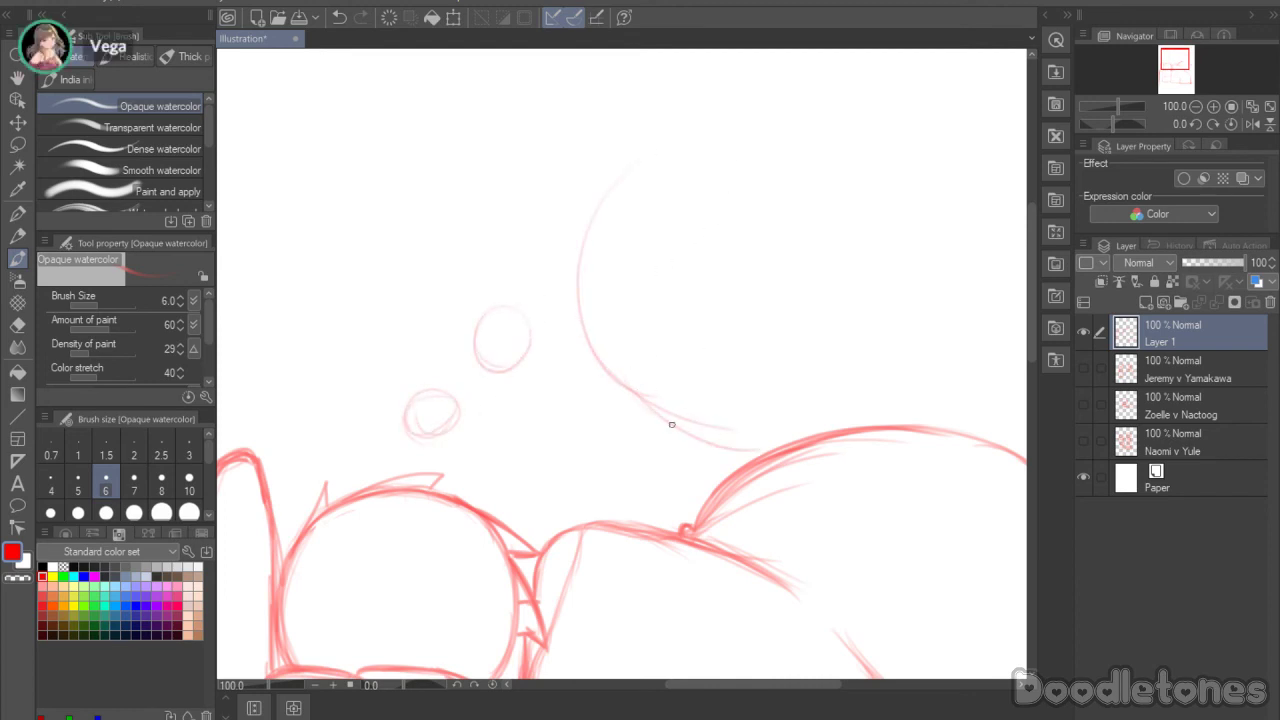
drag(600, 342, 732, 450)
mouse_move(628, 390)
mouse_down()
mouse_move(577, 271)
mouse_move(753, 112)
mouse_up()
drag(674, 134, 885, 105)
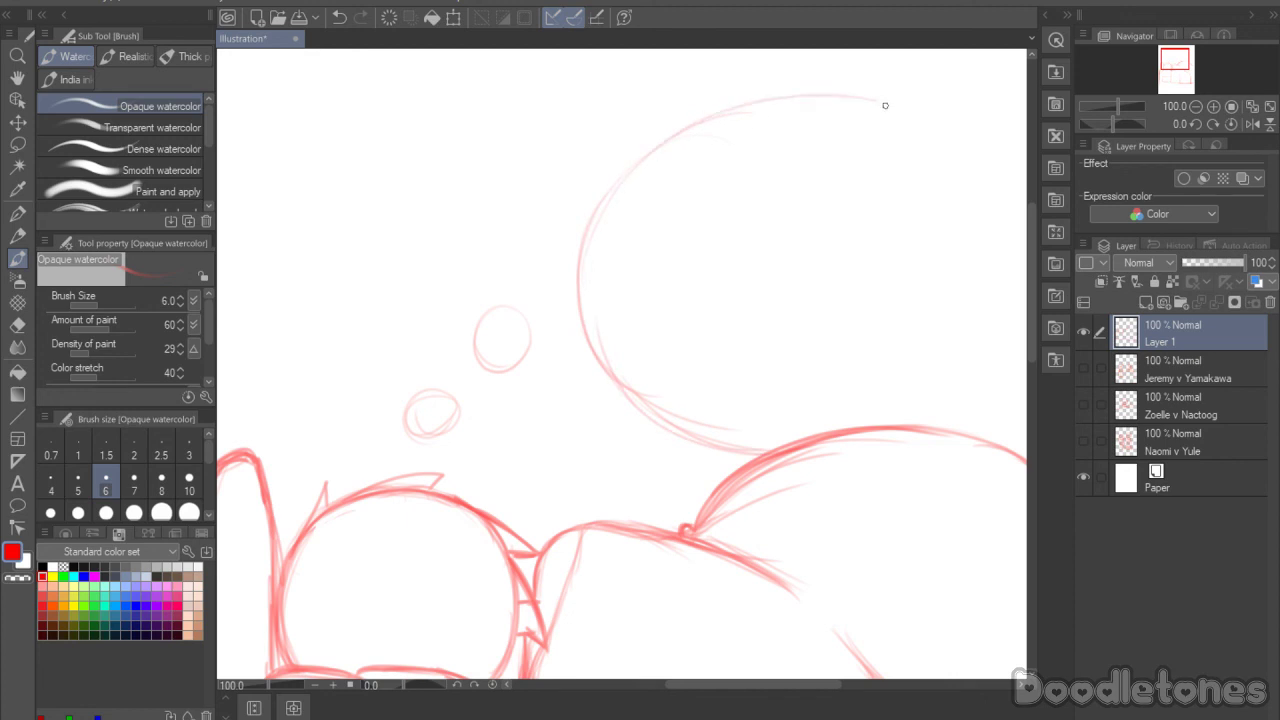
Step: Complete the large thought bubble's right side with curved strokes down to the hump
drag(740, 685, 765, 685)
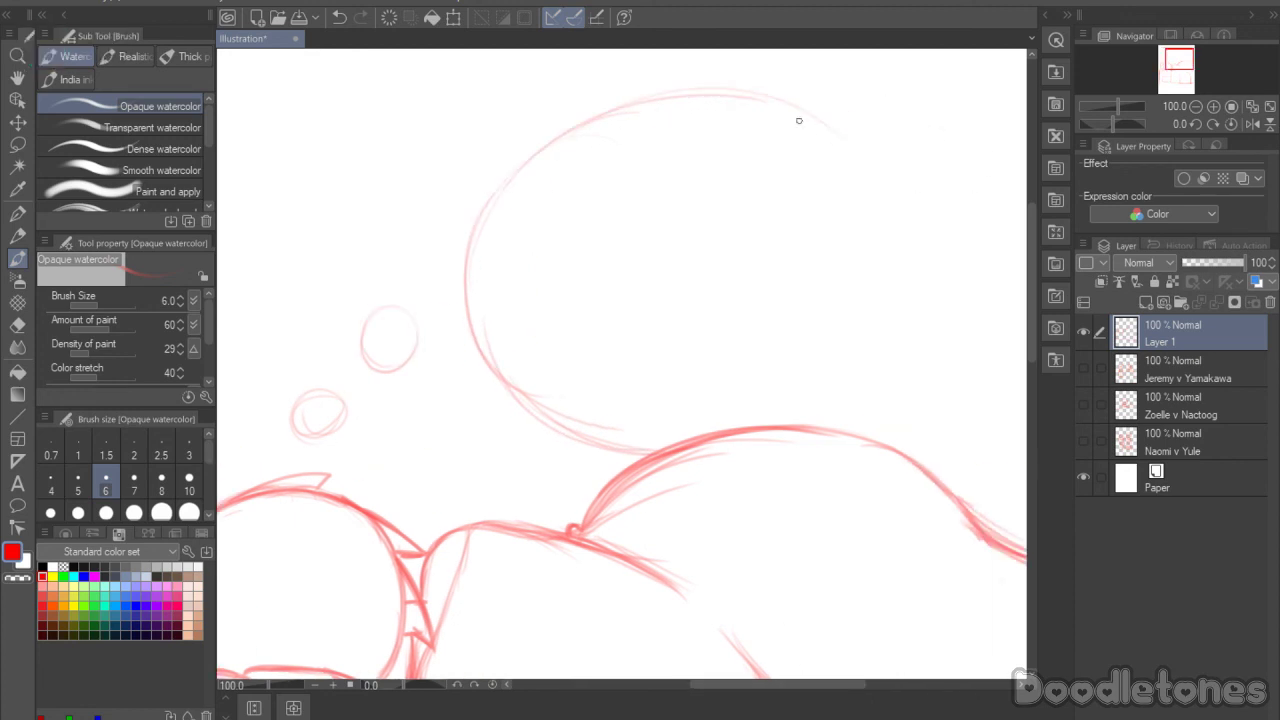
drag(800, 108, 906, 218)
drag(766, 93, 942, 240)
drag(837, 131, 945, 380)
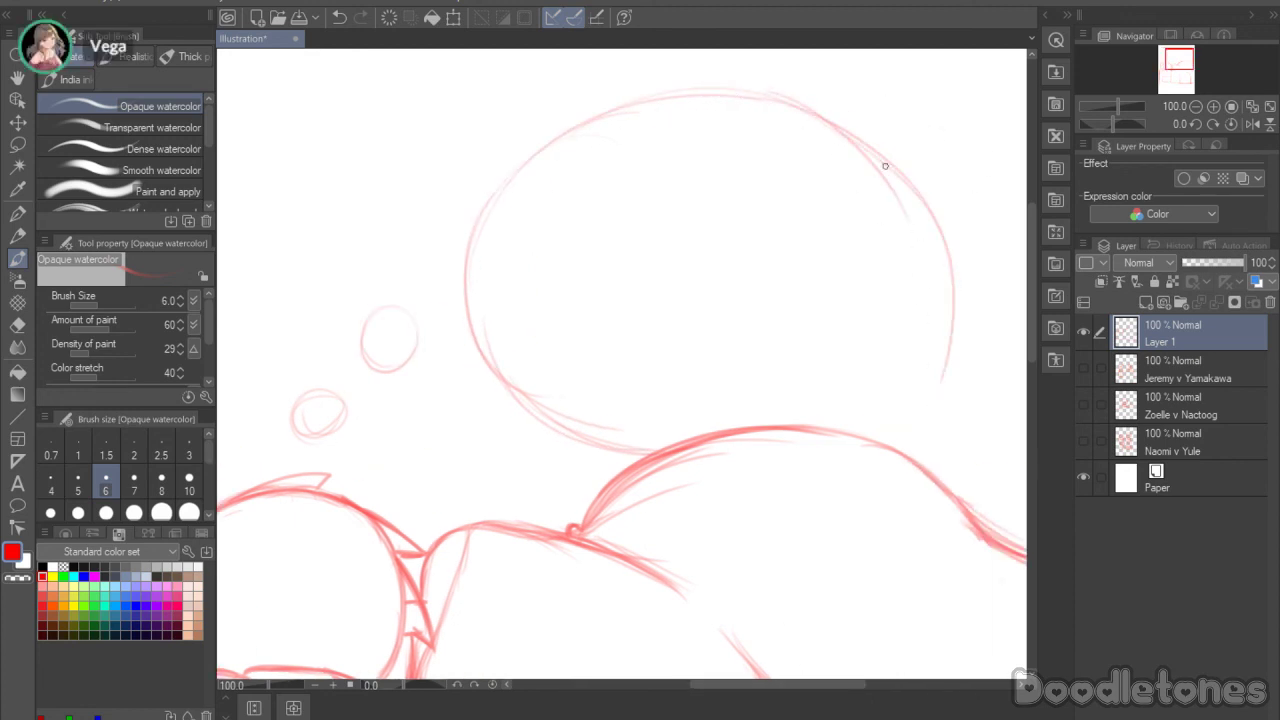
mouse_move(900, 175)
mouse_down()
mouse_move(923, 198)
mouse_move(928, 436)
mouse_up()
drag(949, 368, 917, 437)
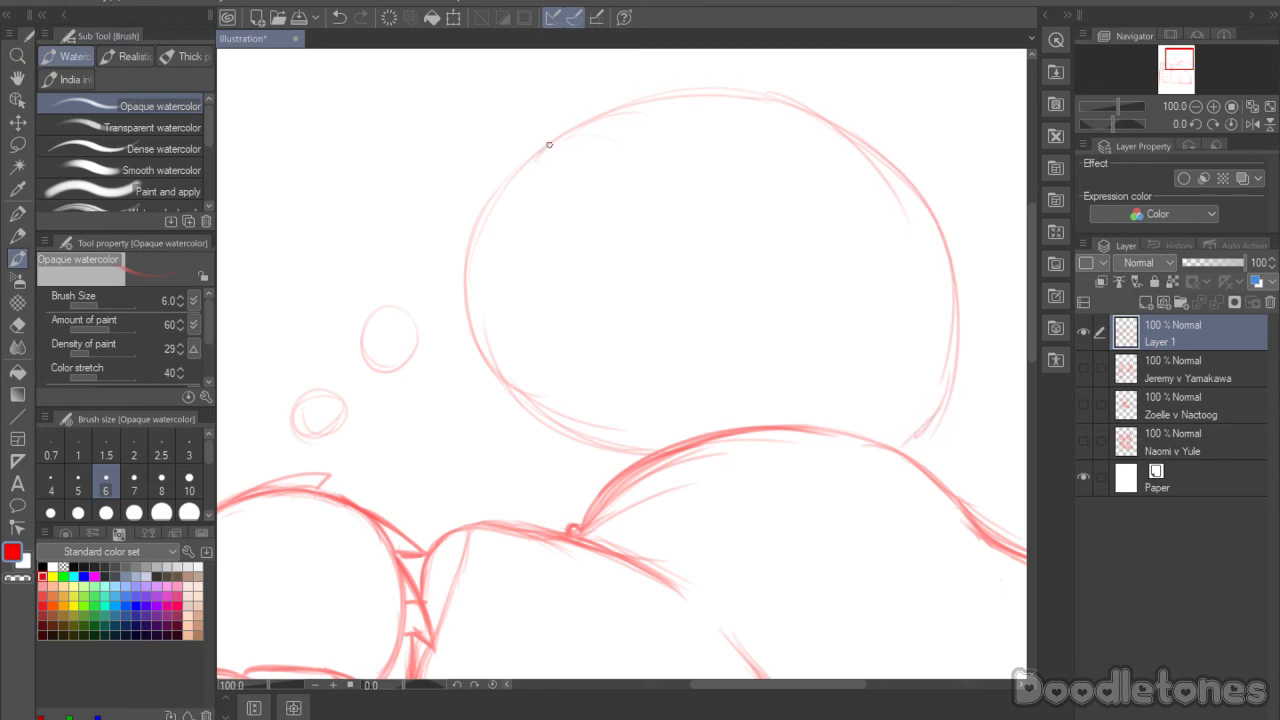
Step: Reinforce the large thought bubble's top edge with overlapping arcs
drag(549, 144, 756, 84)
drag(509, 186, 788, 100)
drag(540, 138, 644, 88)
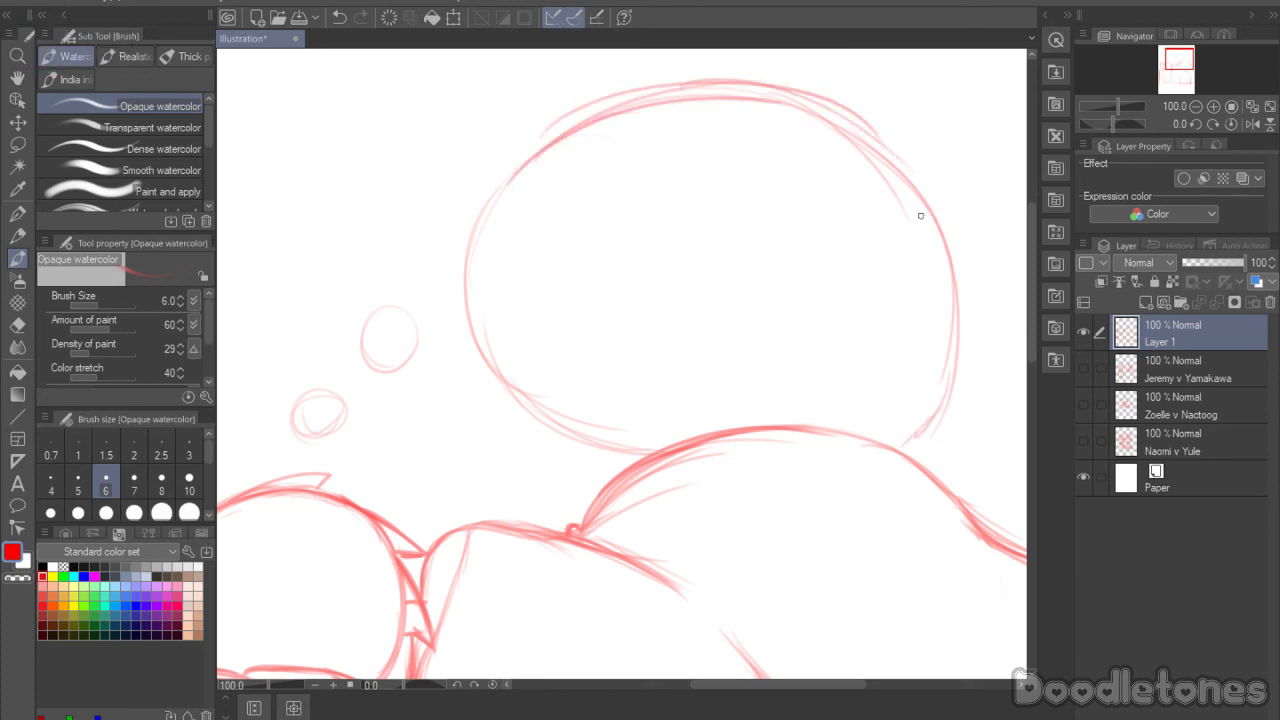
Step: Reinforce the large thought bubble's left and right sides with overlapping curved strokes
drag(866, 134, 952, 390)
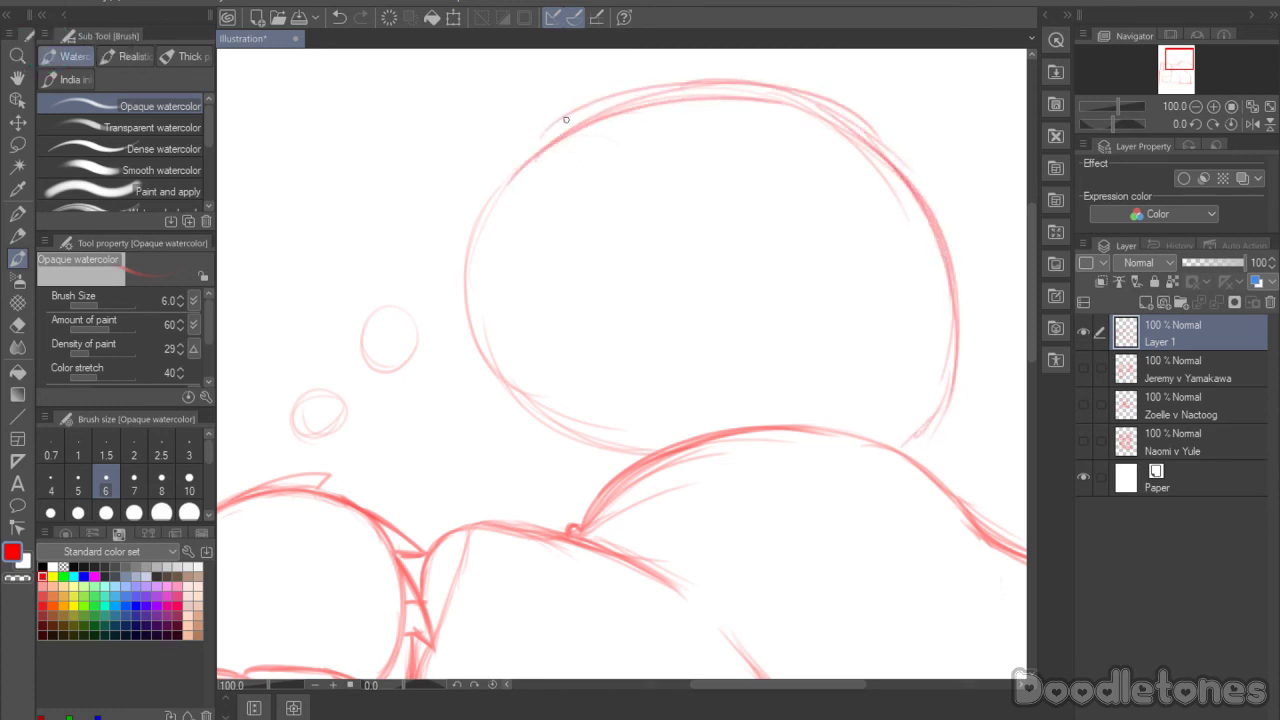
mouse_move(566, 119)
mouse_down()
mouse_move(480, 293)
mouse_move(537, 141)
mouse_move(514, 216)
mouse_move(505, 388)
mouse_up()
mouse_move(457, 277)
mouse_down()
mouse_move(588, 444)
mouse_move(626, 460)
mouse_up()
mouse_move(508, 397)
mouse_down()
mouse_move(630, 465)
mouse_move(471, 243)
mouse_move(618, 98)
mouse_up()
drag(806, 98, 948, 426)
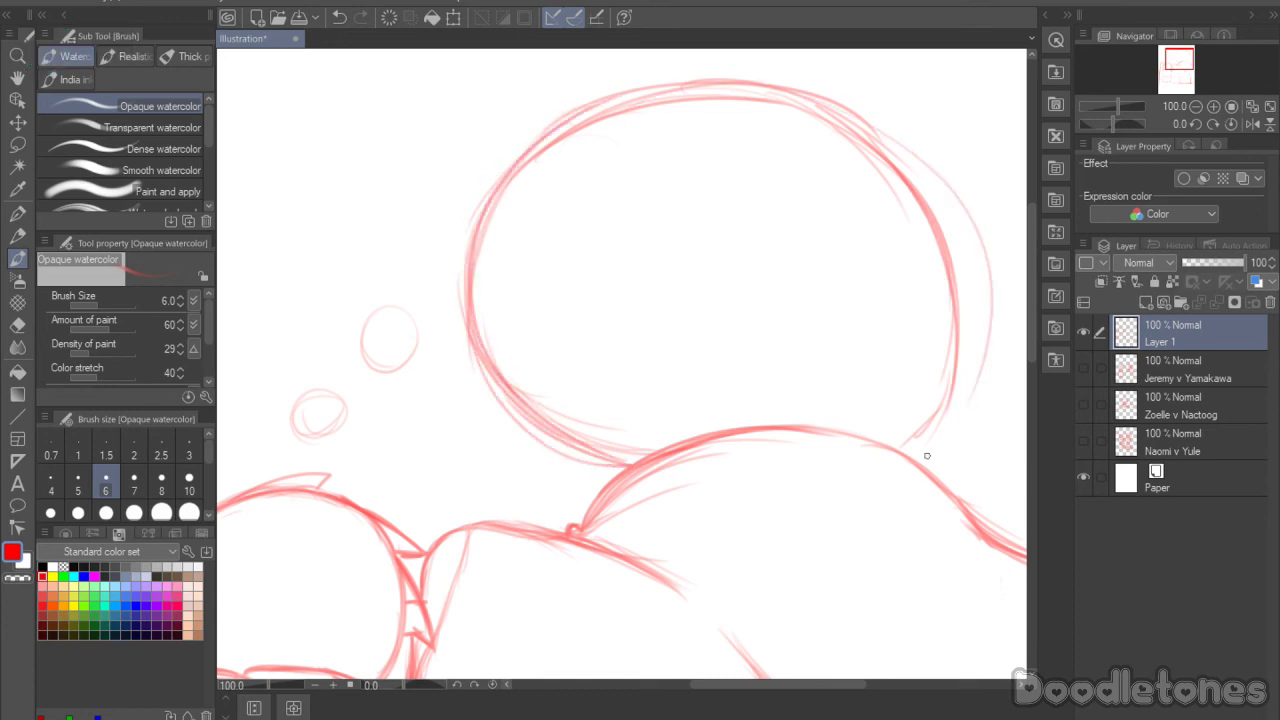
Step: Darken the thought bubble's right edge with repeated arcs running down to the hump
mouse_move(920, 198)
mouse_down()
mouse_move(954, 264)
mouse_move(950, 368)
mouse_up()
drag(850, 130, 940, 426)
drag(866, 154, 900, 466)
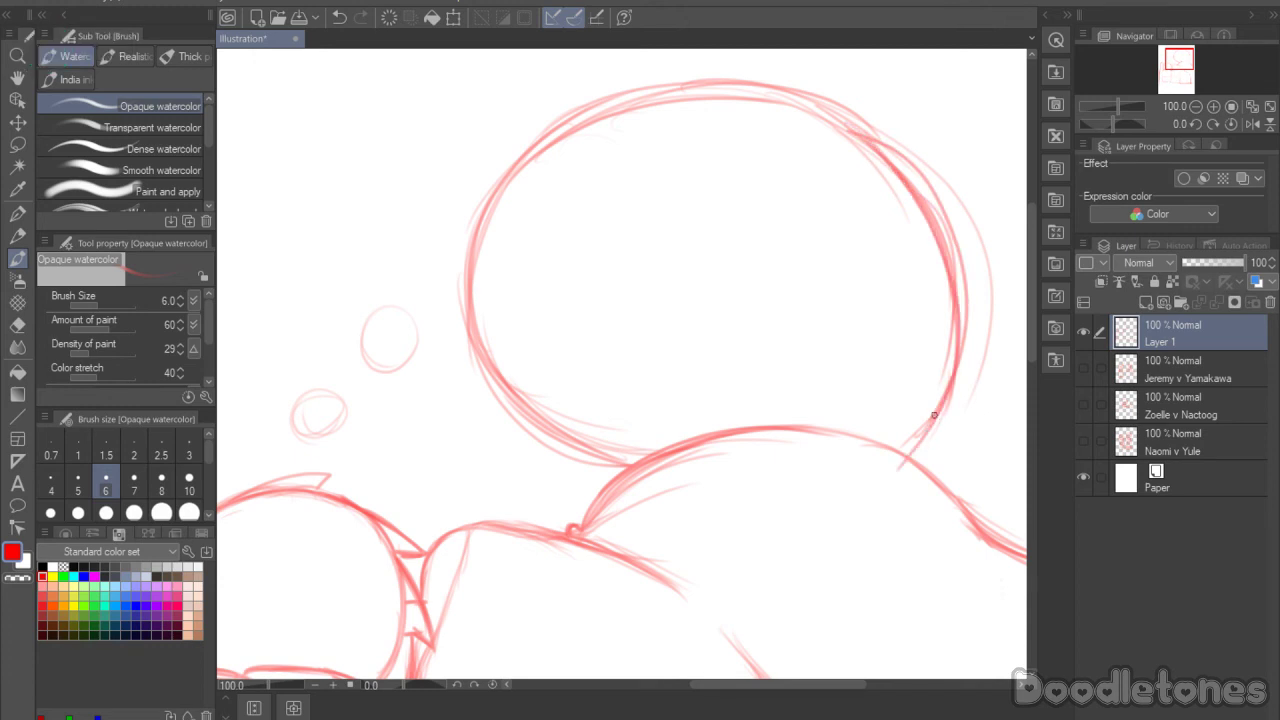
drag(934, 414, 913, 443)
drag(975, 292, 928, 440)
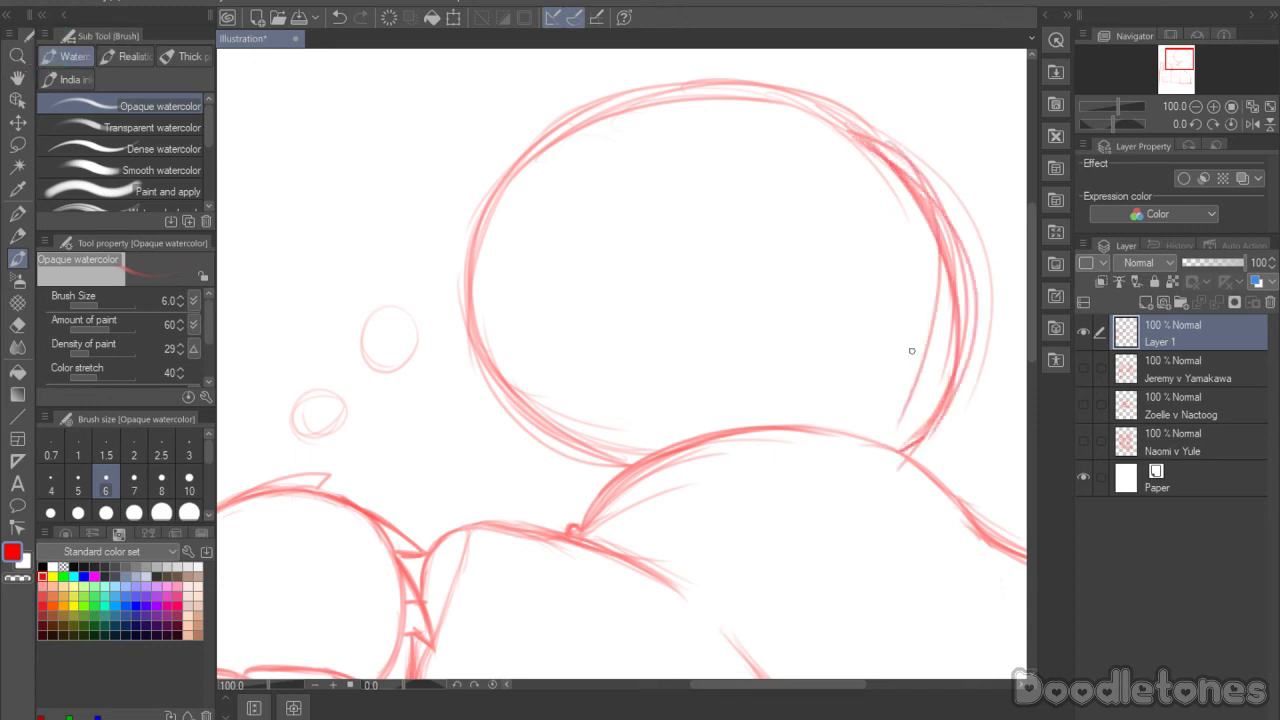
Step: Erase stray lines inside and outside the thought bubble's right edge with the Hard eraser
click(19, 374)
key(e)
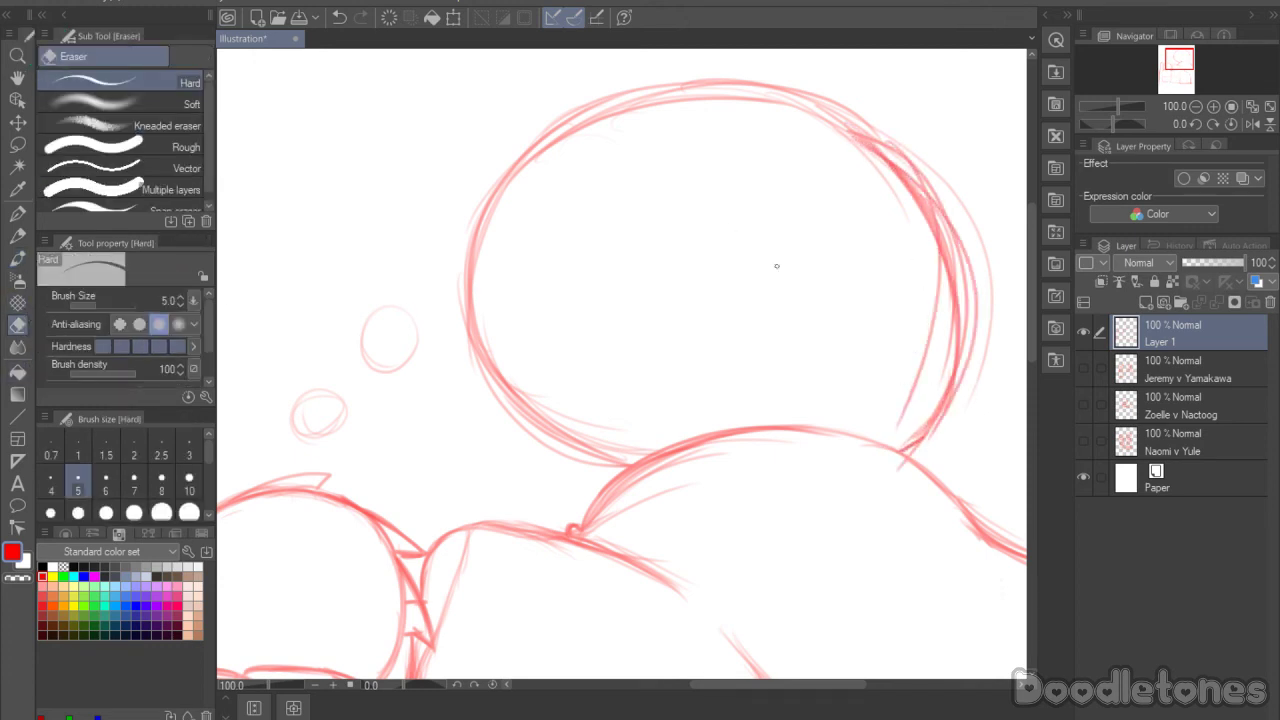
drag(911, 377, 941, 252)
mouse_move(916, 172)
mouse_down()
mouse_move(942, 250)
mouse_move(958, 198)
mouse_up()
drag(966, 250, 977, 384)
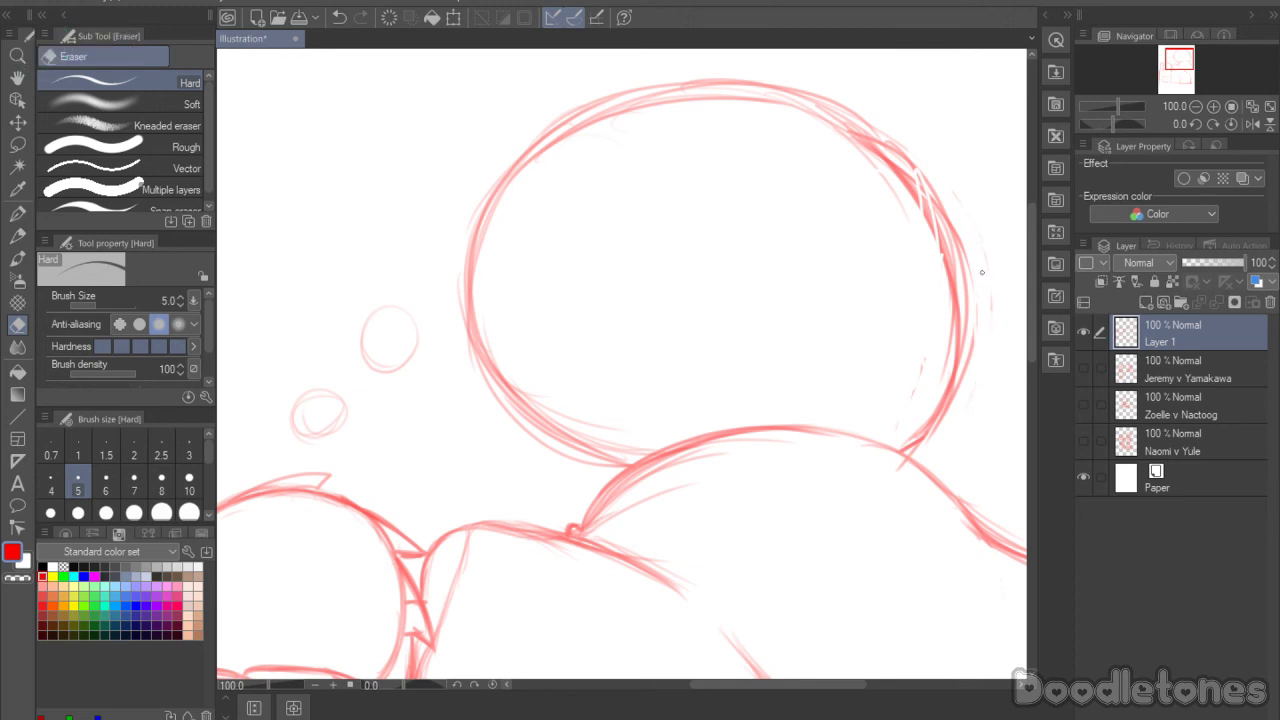
Step: Redraw the thought bubble's right edge with the Opaque watercolor brush and strengthen the hump's upper contour below it
key(b)
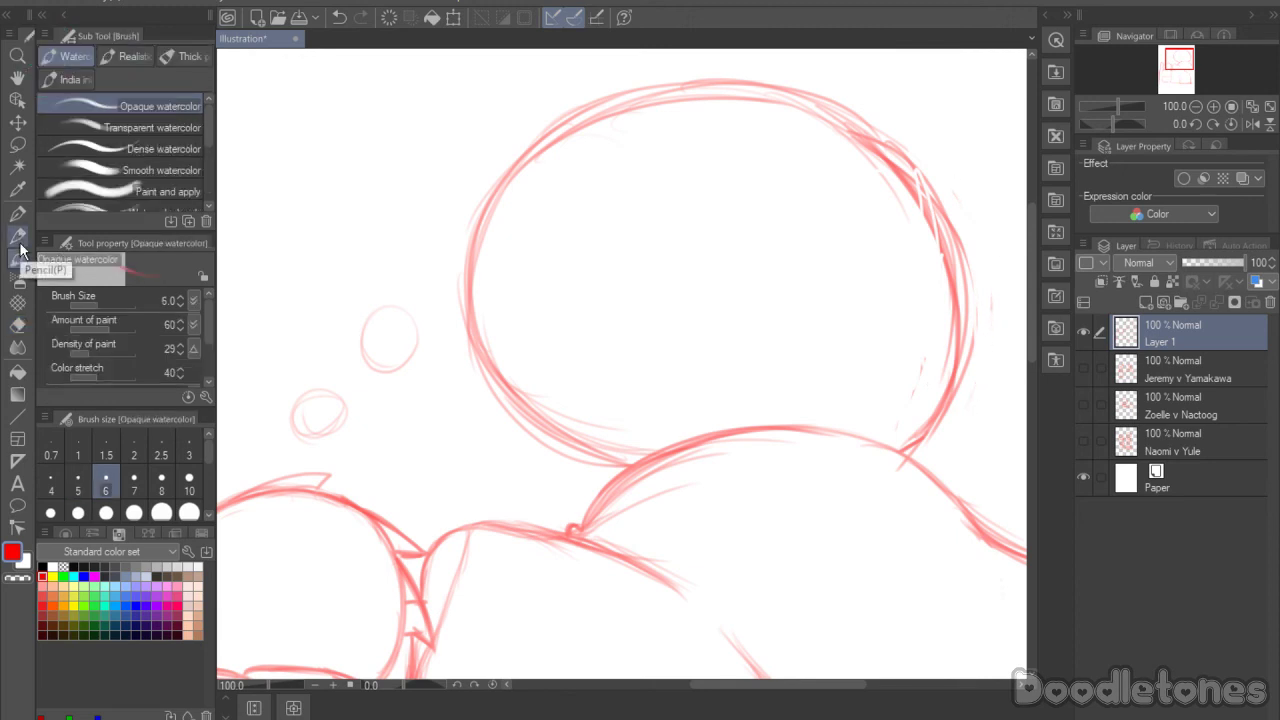
mouse_move(897, 165)
mouse_down()
mouse_move(955, 254)
mouse_move(958, 384)
mouse_up()
mouse_move(928, 428)
mouse_down()
mouse_move(905, 457)
mouse_move(904, 446)
mouse_up()
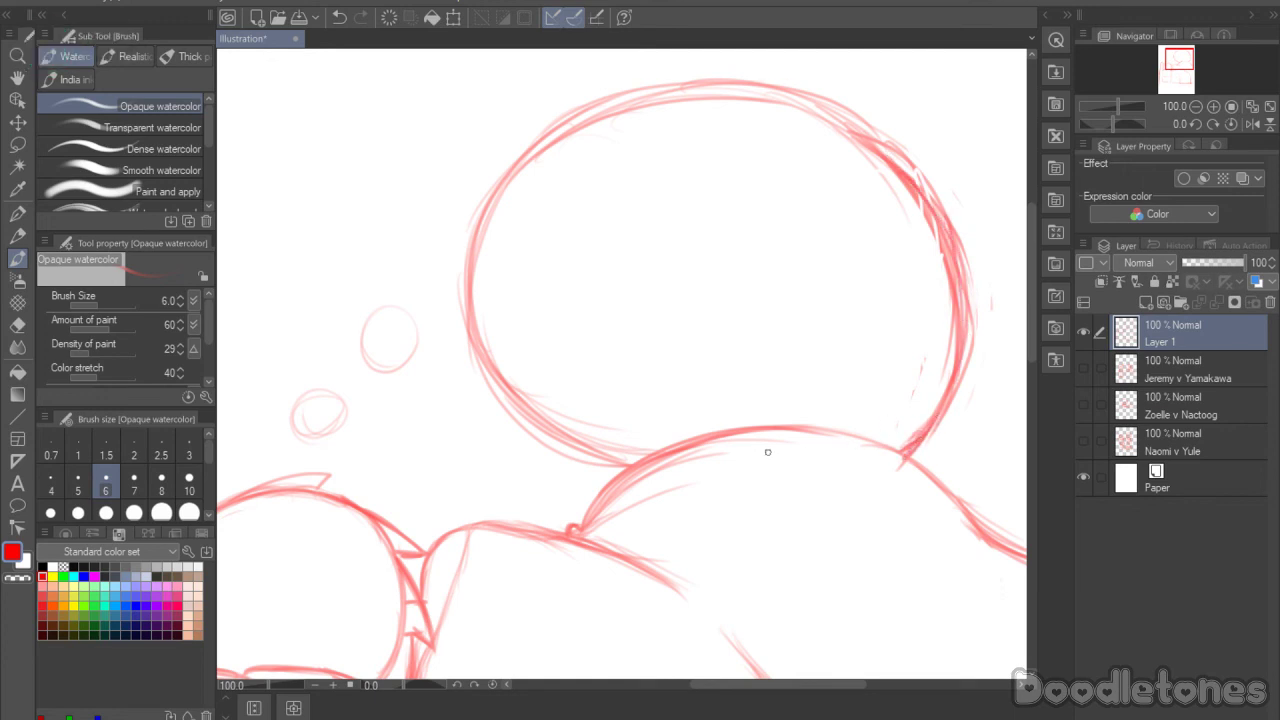
mouse_move(662, 450)
mouse_down()
mouse_move(880, 434)
mouse_move(939, 486)
mouse_up()
drag(784, 424, 962, 514)
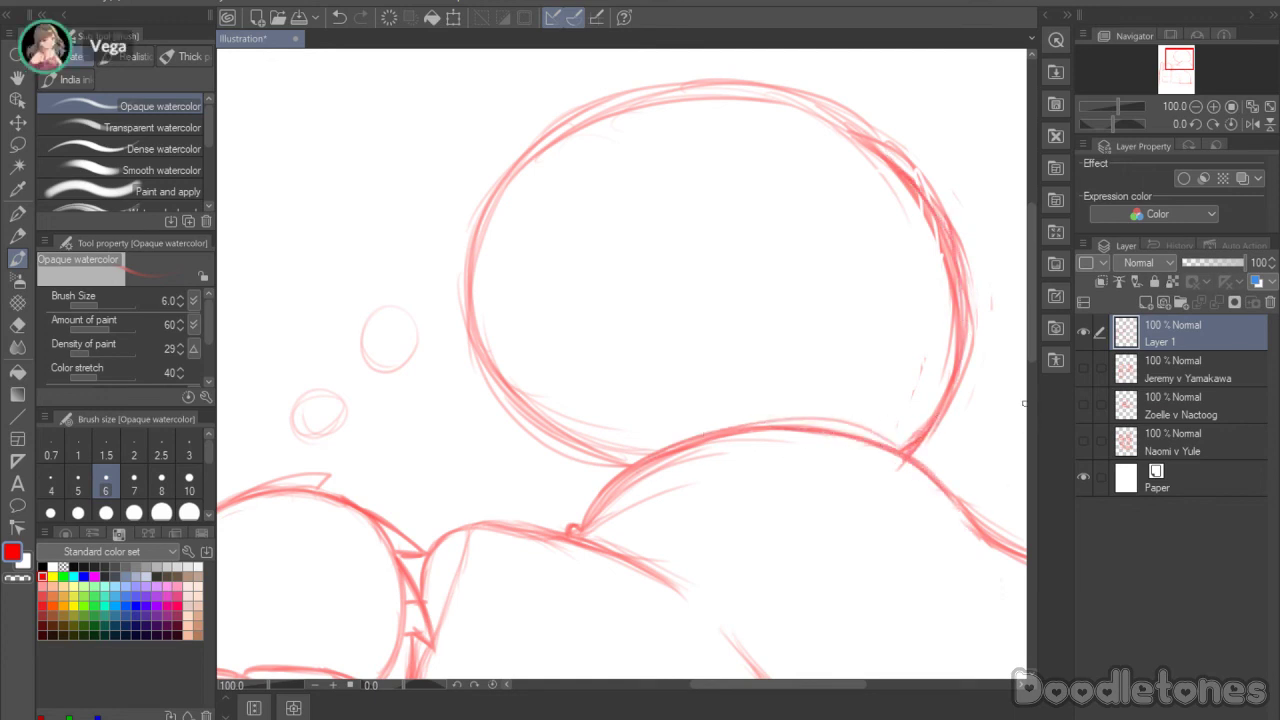
Step: Draw a nearly horizontal ground line across the lower part of the thought bubble
drag(1029, 337, 1029, 307)
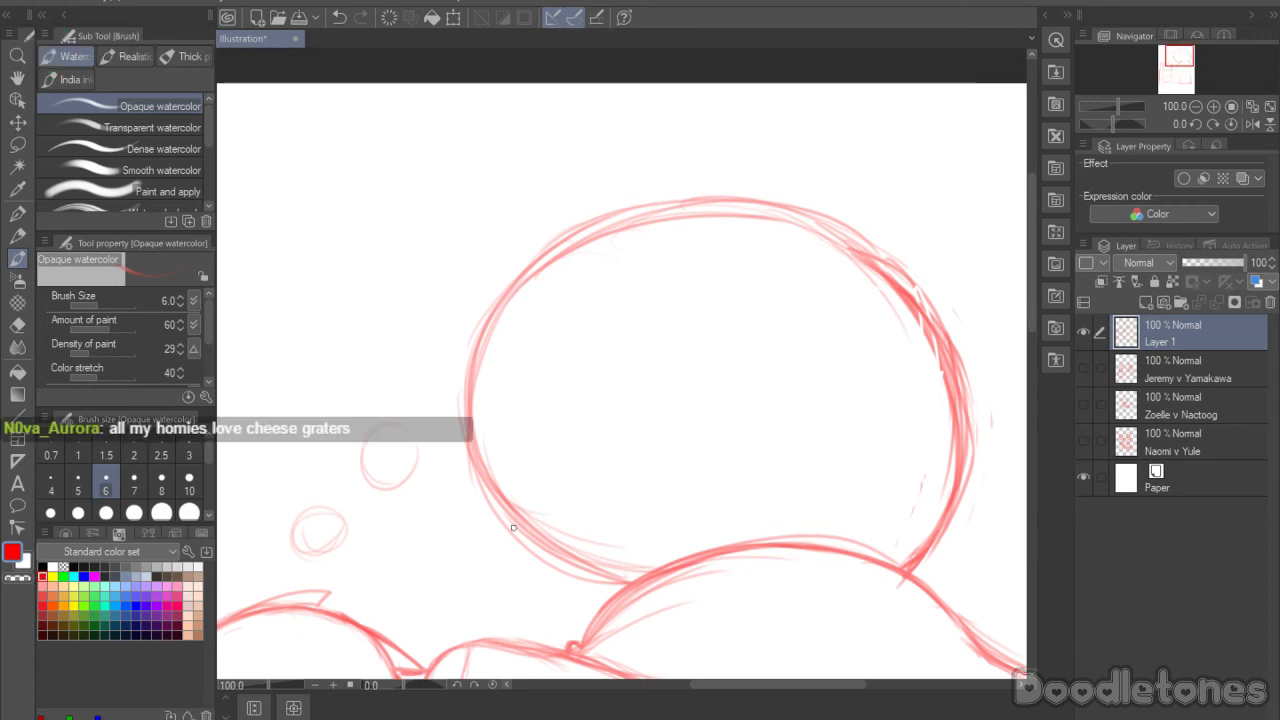
drag(535, 512, 925, 504)
drag(586, 506, 940, 498)
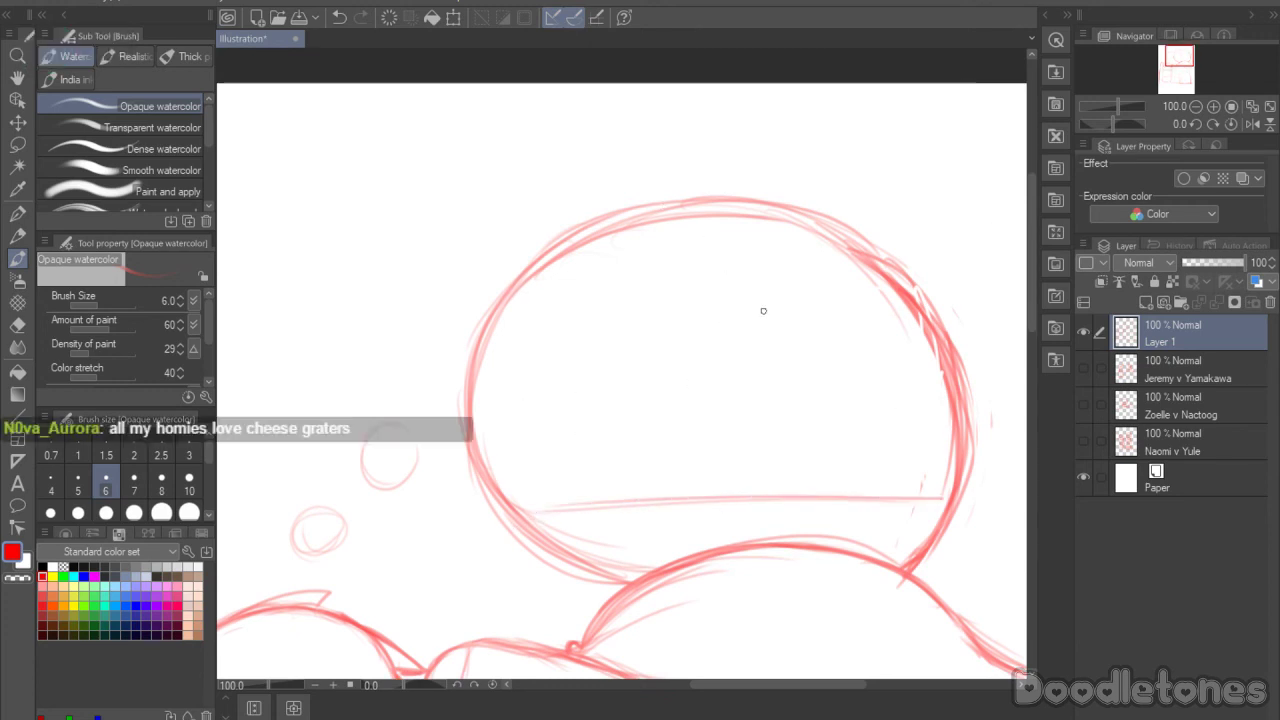
Step: Add a new layer and sketch a small round head with short neck marks in the thought bubble's upper middle
click(1146, 301)
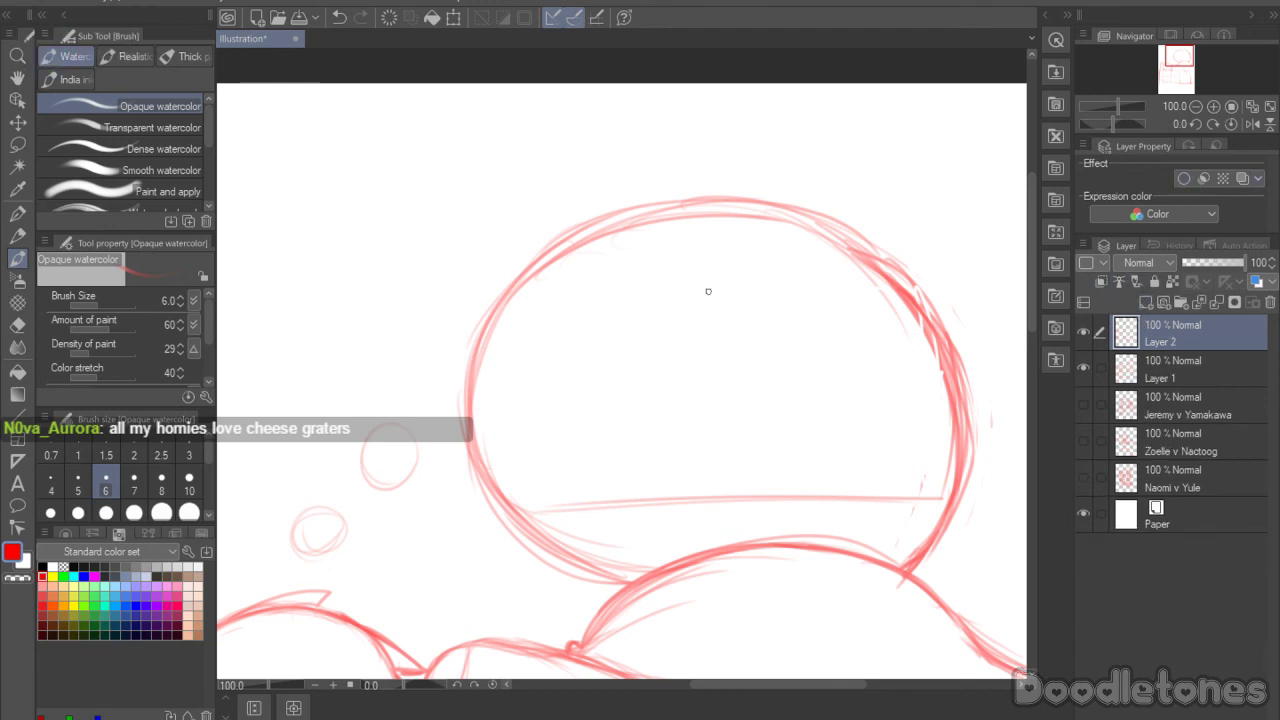
mouse_move(708, 291)
mouse_down()
mouse_move(720, 290)
mouse_move(704, 274)
mouse_move(671, 296)
mouse_move(728, 342)
mouse_move(745, 292)
mouse_up()
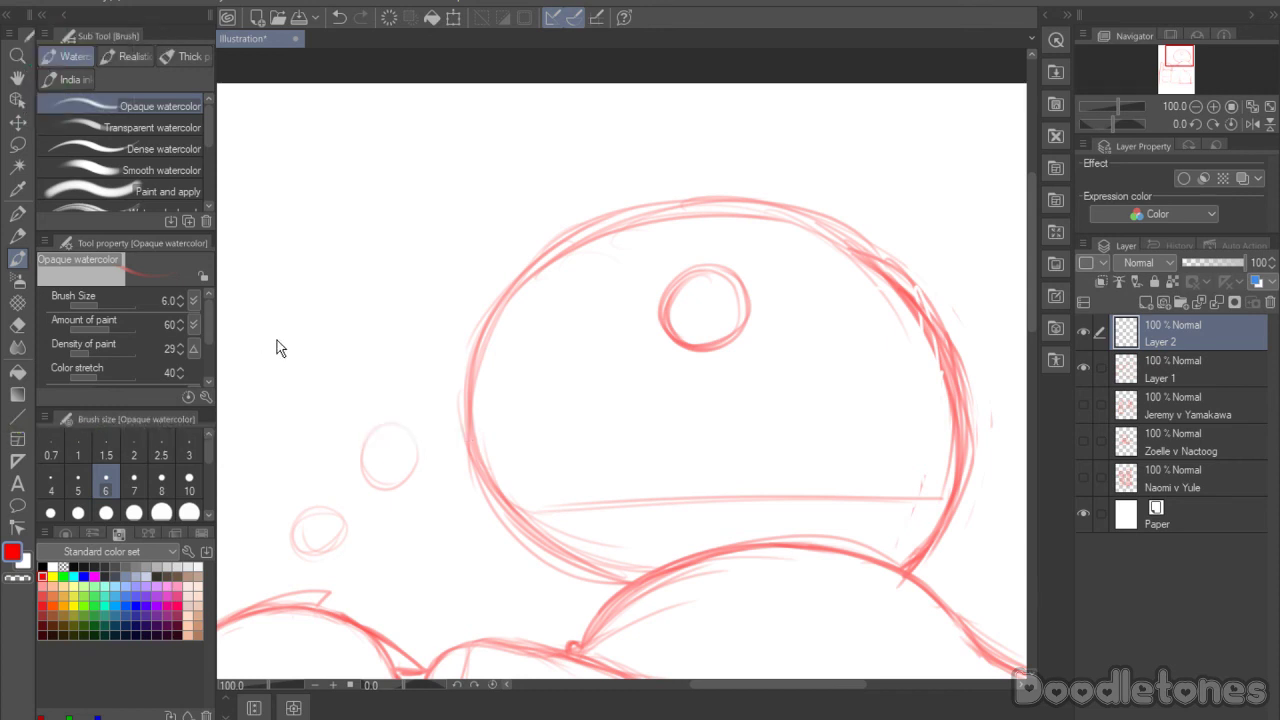
scroll(726, 322, up, 3)
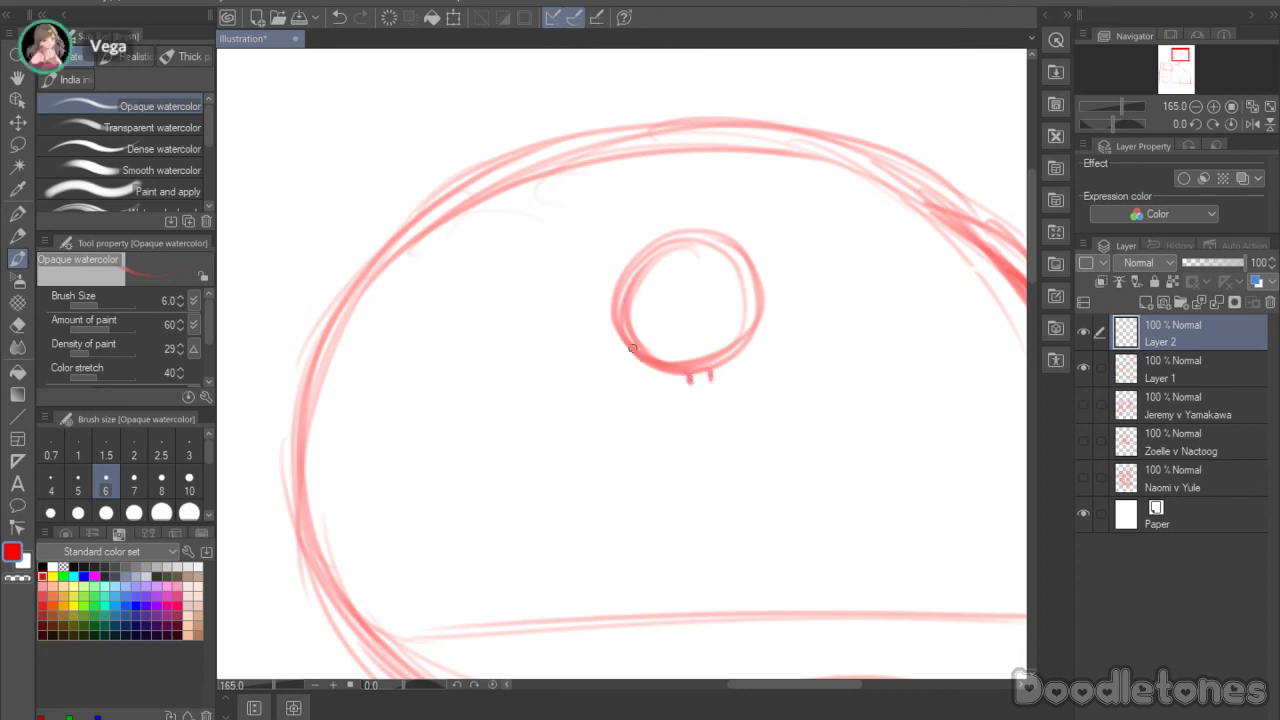
Step: Thicken the small head's circular outline with overlapping strokes all the way around
mouse_move(617, 307)
mouse_down()
mouse_move(646, 251)
mouse_move(676, 231)
mouse_up()
mouse_move(624, 274)
mouse_down()
mouse_move(698, 231)
mouse_move(743, 263)
mouse_move(745, 352)
mouse_move(675, 372)
mouse_up()
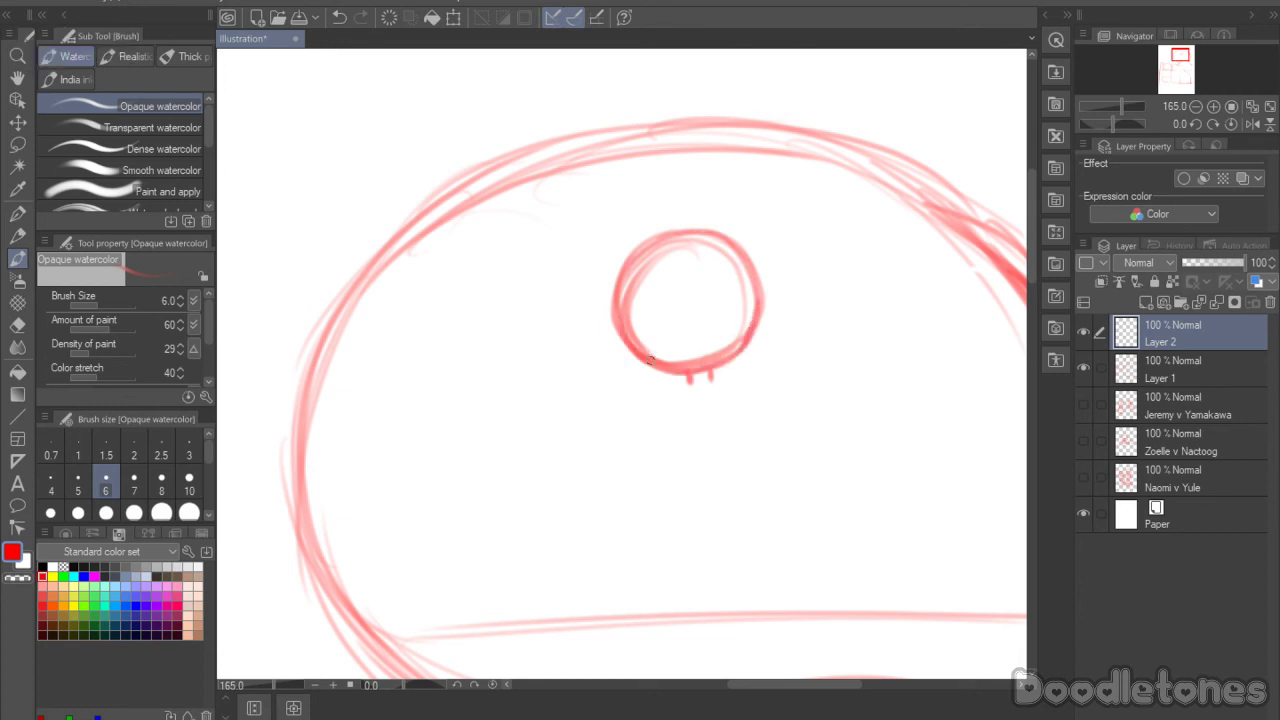
drag(625, 332, 739, 354)
mouse_move(759, 297)
mouse_down()
mouse_move(747, 338)
mouse_move(718, 362)
mouse_up()
drag(721, 237, 755, 289)
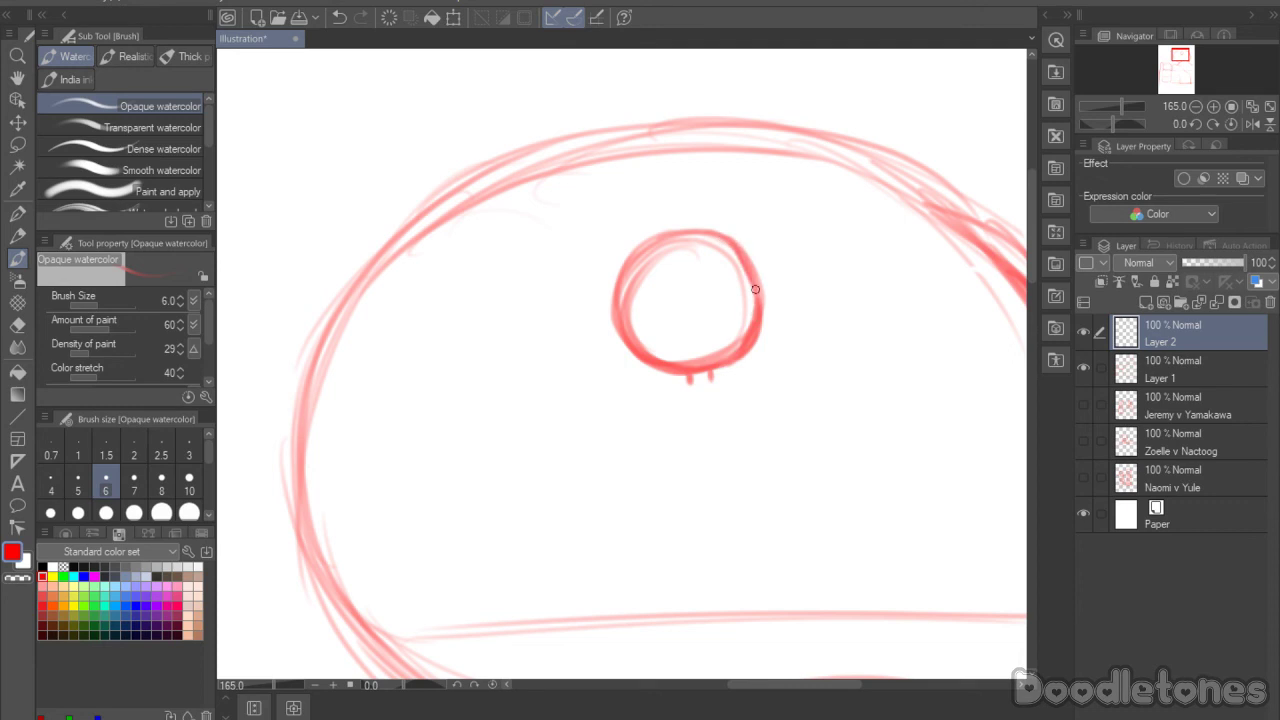
drag(624, 264, 738, 252)
drag(657, 243, 728, 241)
Step: Clean up the small head's outline by erasing excess strokes inside and outside the circle
click(17, 324)
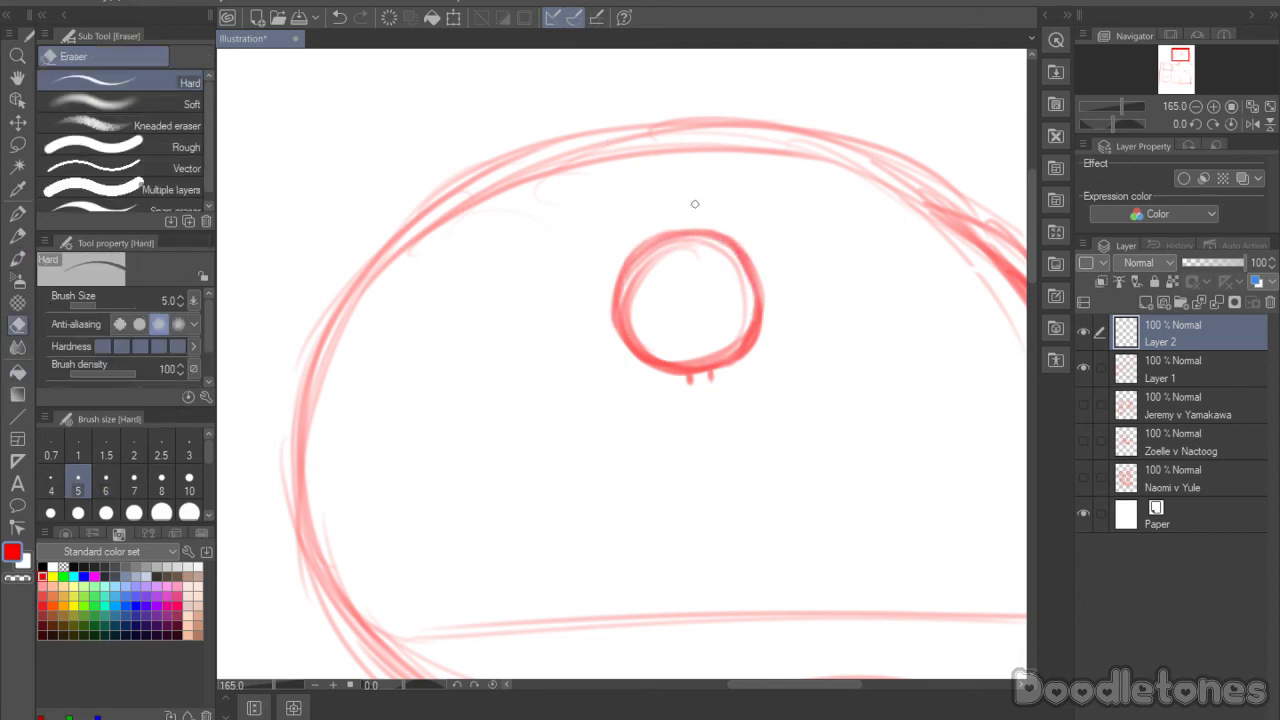
mouse_move(631, 318)
mouse_down()
mouse_move(634, 282)
mouse_move(682, 246)
mouse_move(650, 253)
mouse_up()
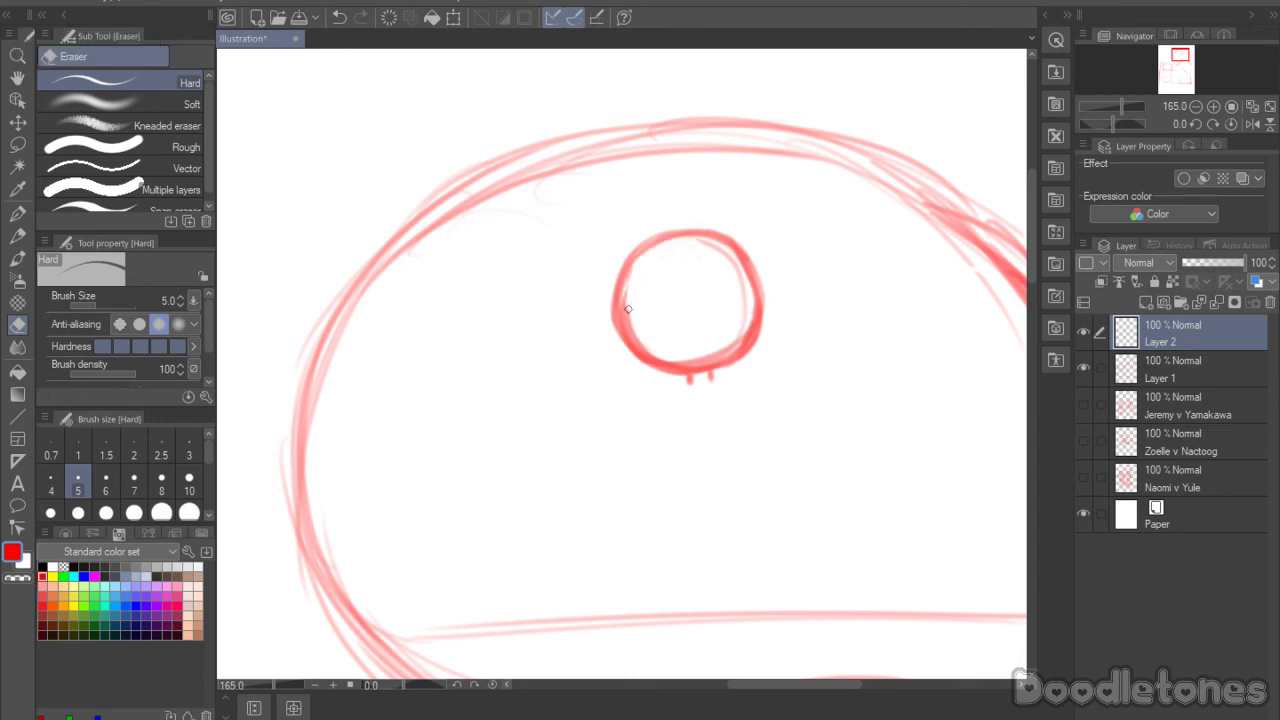
mouse_move(634, 304)
mouse_down()
mouse_move(634, 293)
mouse_move(631, 335)
mouse_move(680, 360)
mouse_move(742, 334)
mouse_up()
drag(724, 256, 727, 266)
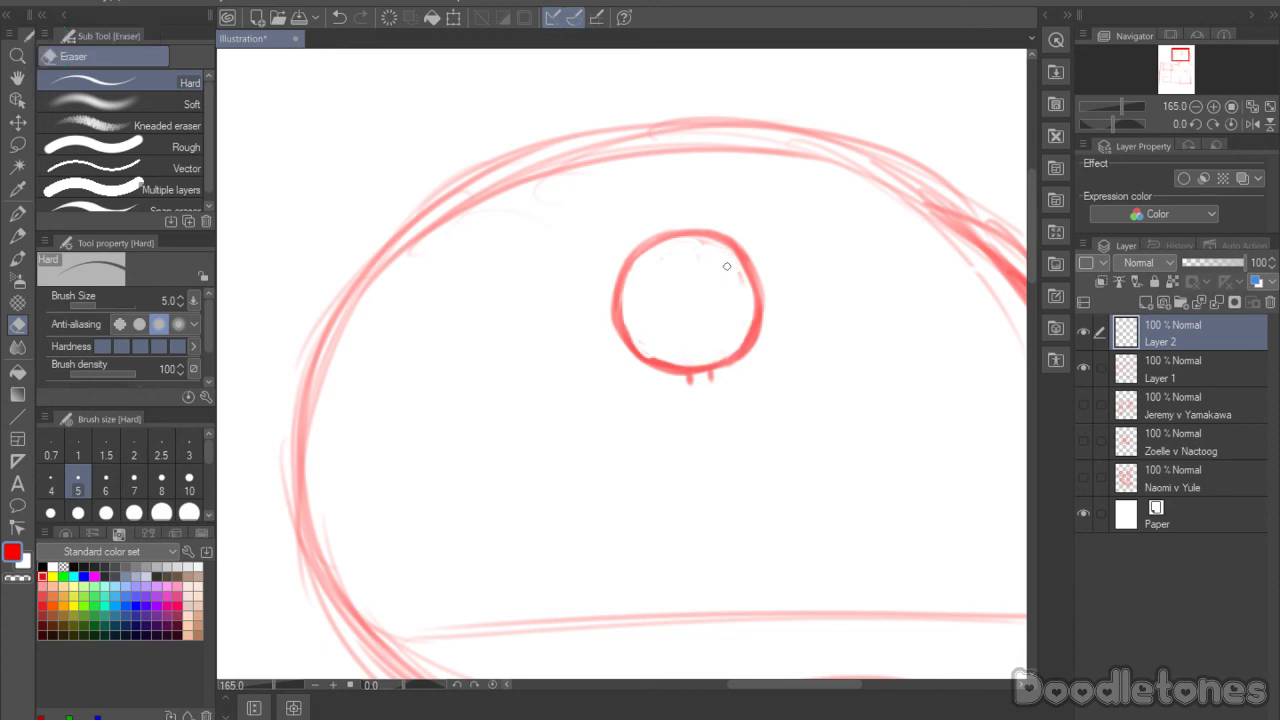
drag(766, 317, 757, 269)
drag(639, 363, 677, 375)
Step: Draw a small rounded box for the chest just below the neck marks
click(17, 258)
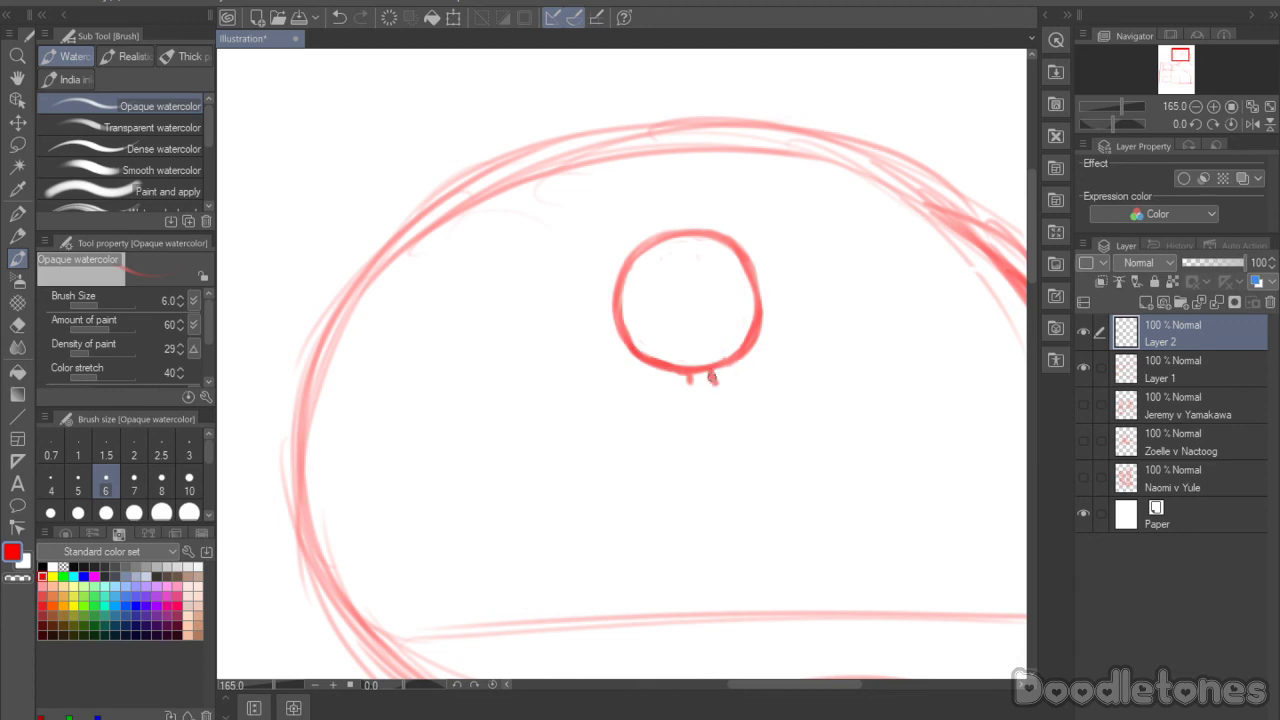
mouse_move(700, 385)
mouse_down()
mouse_move(742, 397)
mouse_move(671, 405)
mouse_move(735, 393)
mouse_move(660, 430)
mouse_move(688, 446)
mouse_up()
mouse_move(735, 398)
mouse_down()
mouse_move(745, 420)
mouse_move(715, 446)
mouse_move(740, 438)
mouse_up()
scroll(1028, 272, down, 1)
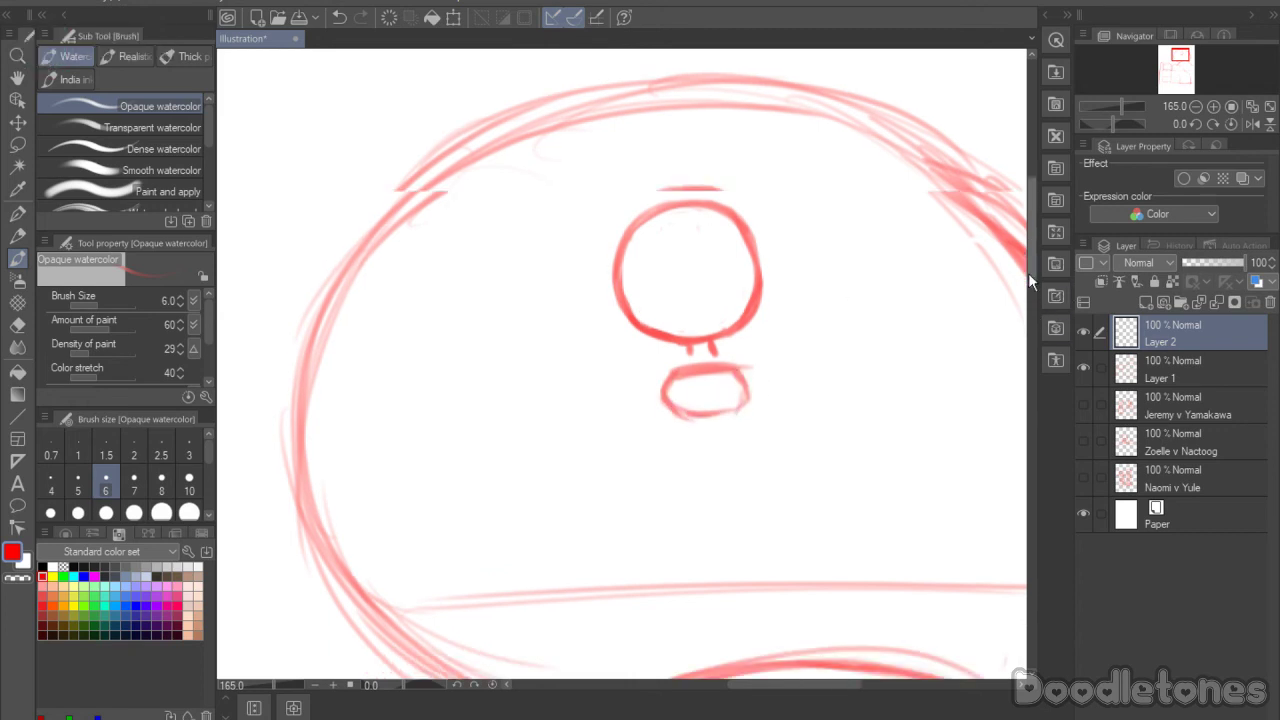
drag(725, 350, 738, 372)
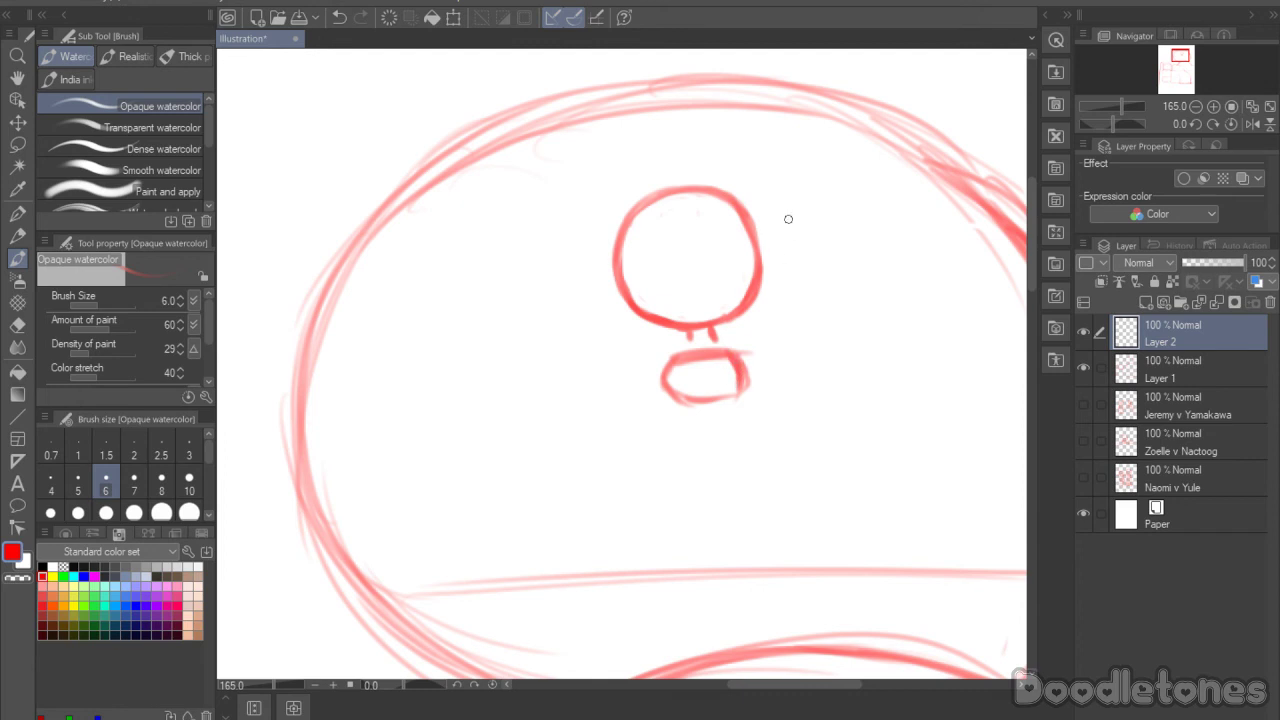
Step: Set the brush size to 4 and sketch a five-sided pelvis with a downward point below the chest
click(51, 480)
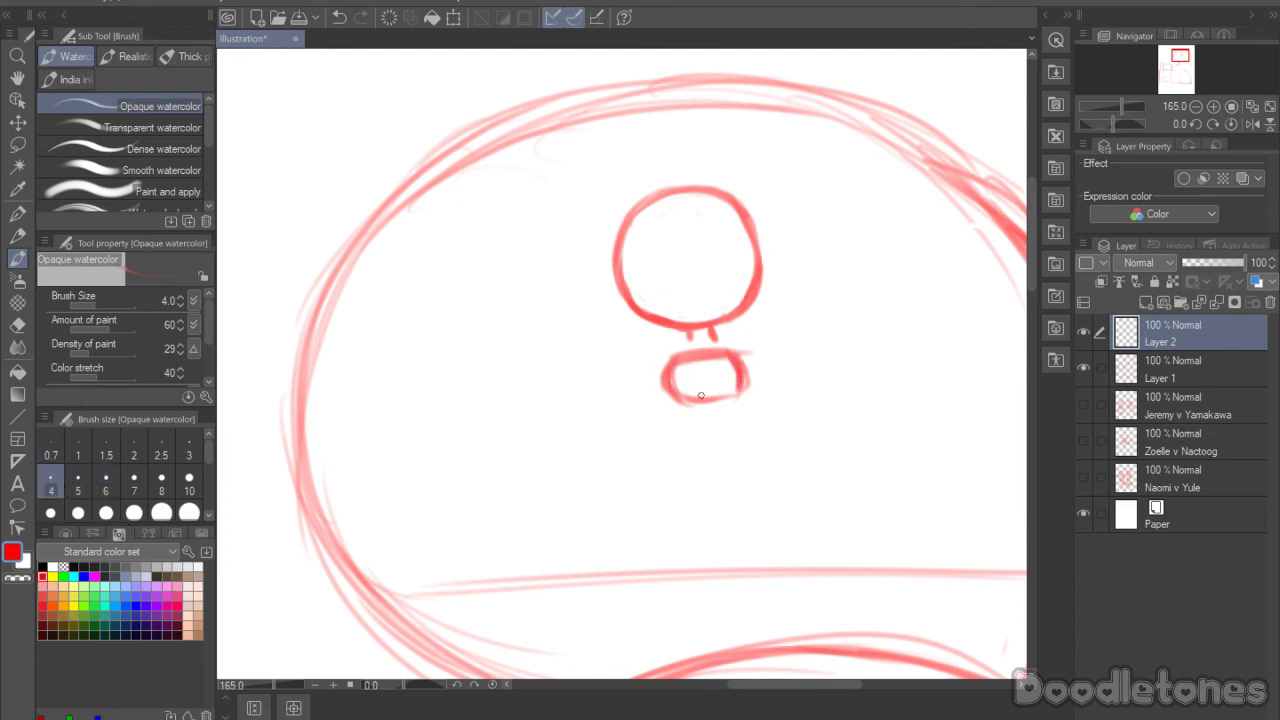
mouse_move(681, 437)
mouse_down()
mouse_move(750, 427)
mouse_move(760, 470)
mouse_up()
mouse_move(680, 433)
mouse_down()
mouse_move(676, 470)
mouse_move(730, 480)
mouse_up()
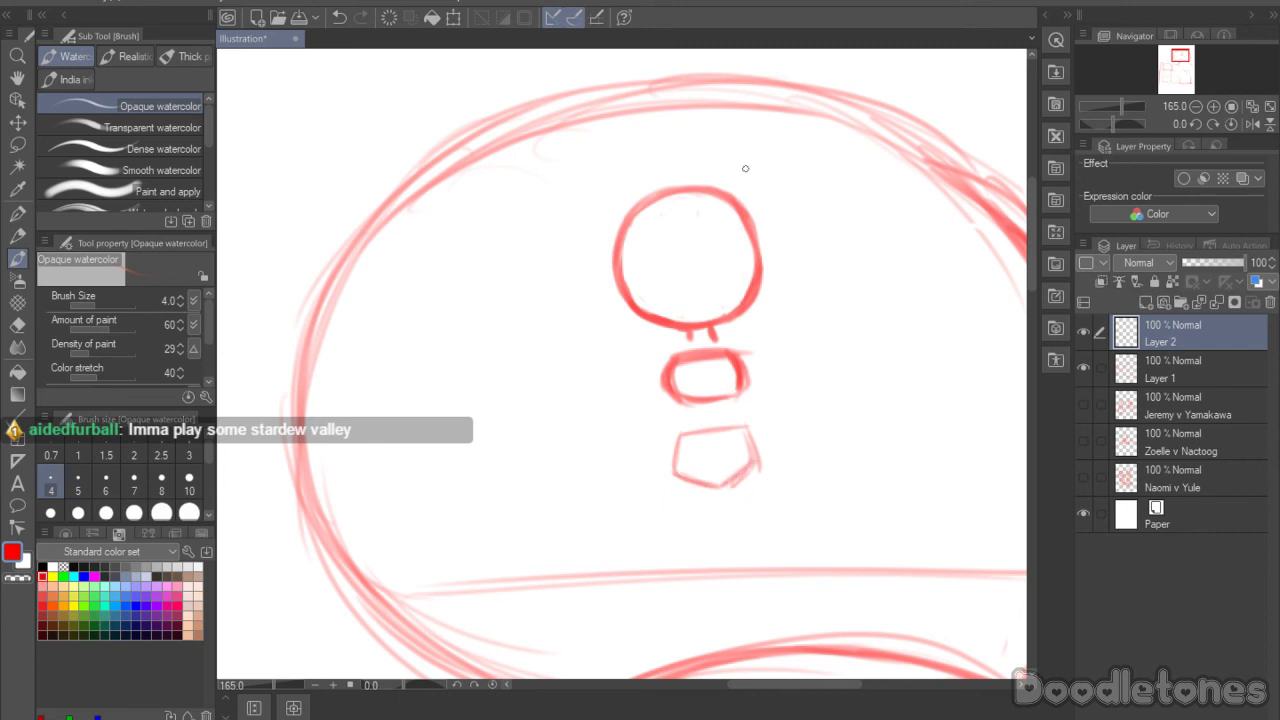
Step: Lasso the pelvis shape, then enlarge it and tilt it slightly beneath the chest
key(m)
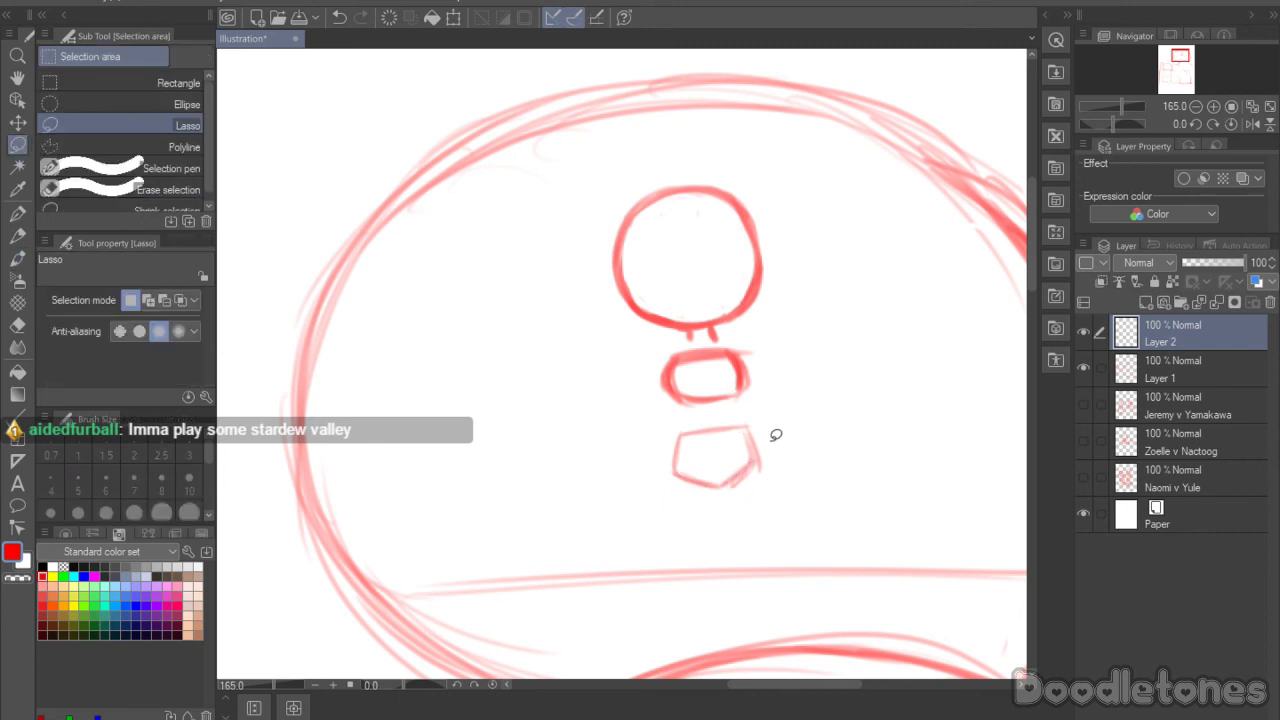
mouse_move(776, 435)
mouse_down()
mouse_move(660, 485)
mouse_move(786, 429)
mouse_move(788, 457)
mouse_move(735, 452)
mouse_move(798, 457)
mouse_up()
click(781, 543)
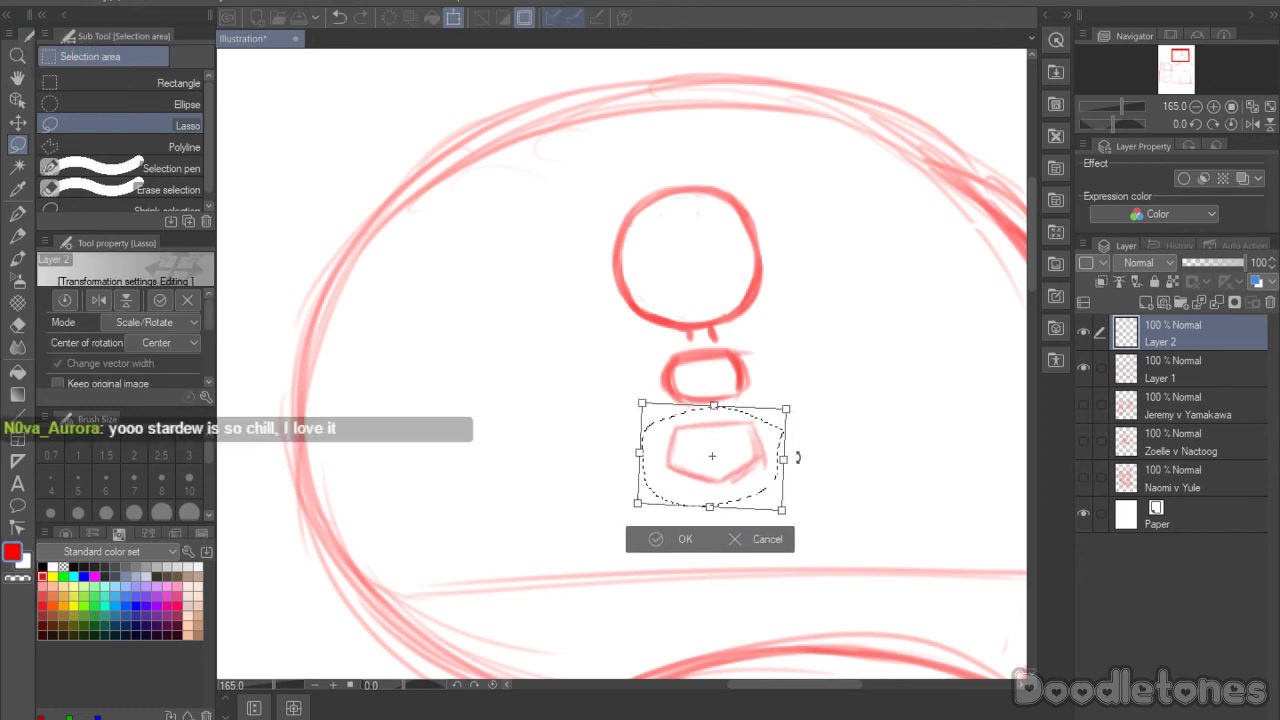
click(655, 543)
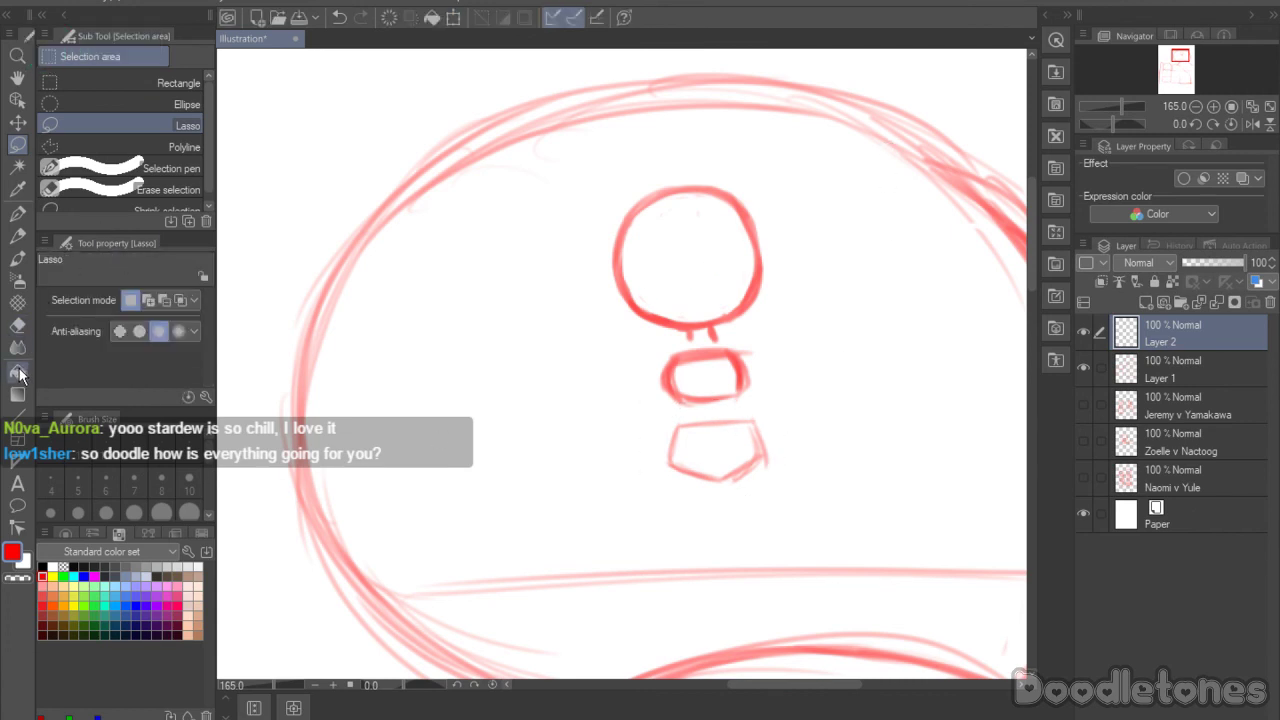
Step: Draw the waist and hip contours on both sides, connecting the chest to the pelvis
click(17, 258)
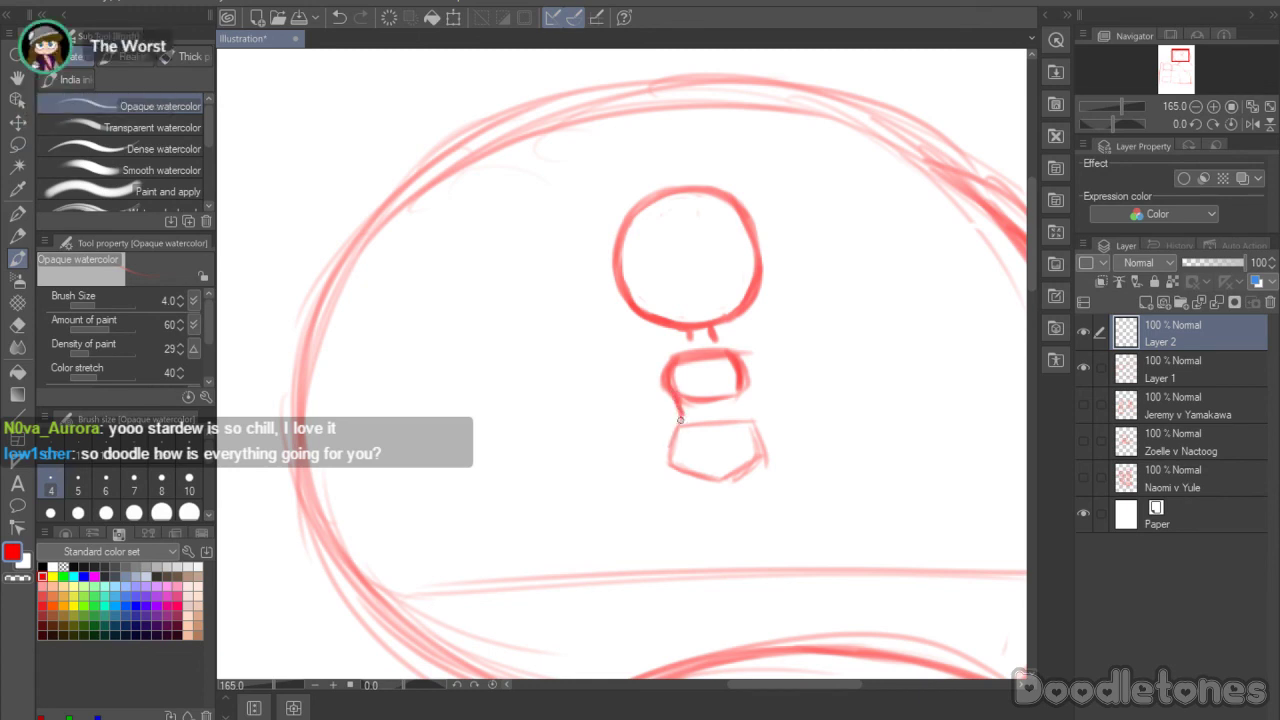
drag(680, 414, 662, 488)
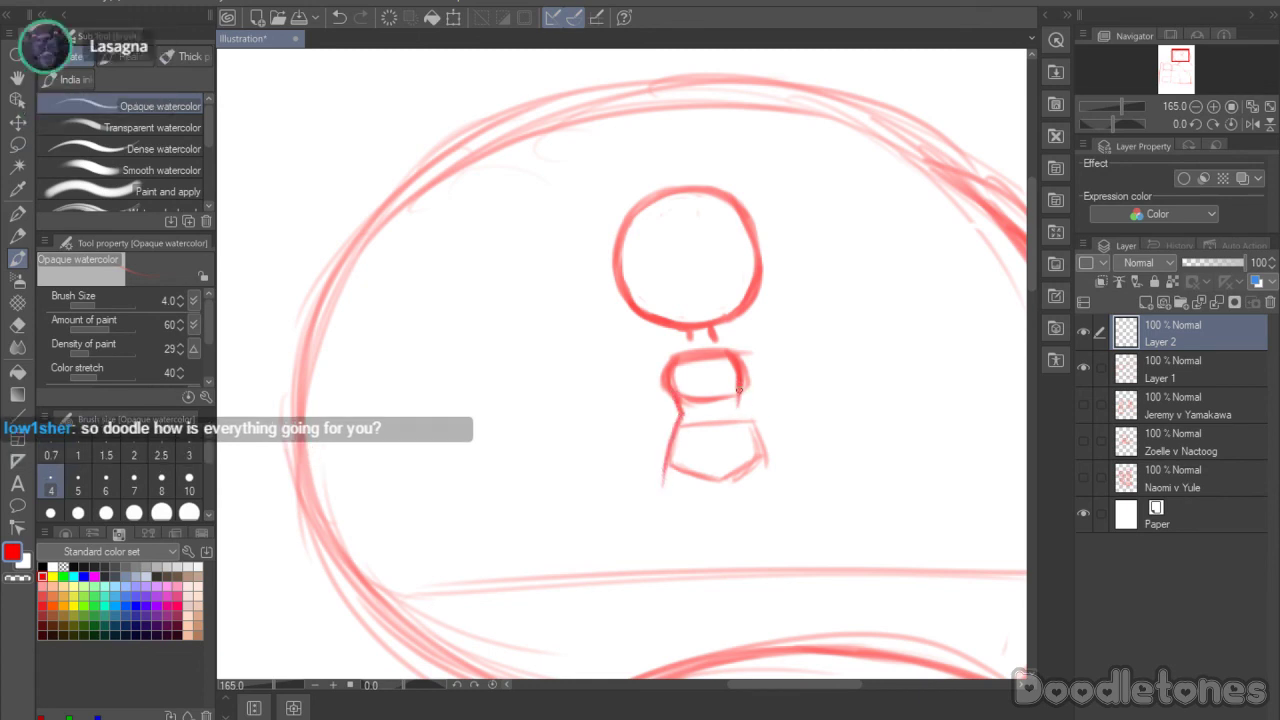
drag(748, 426, 765, 479)
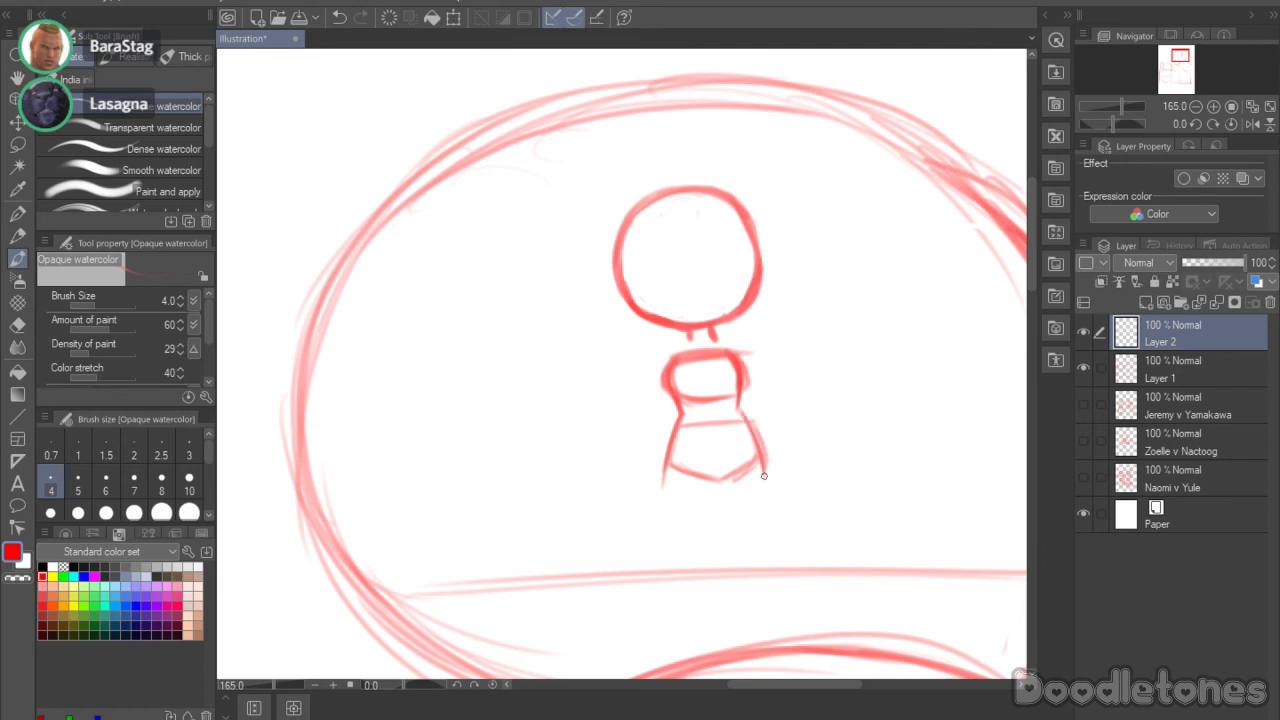
Step: Erase the rough outer edges of the chest and redraw its right side cleanly
click(17, 325)
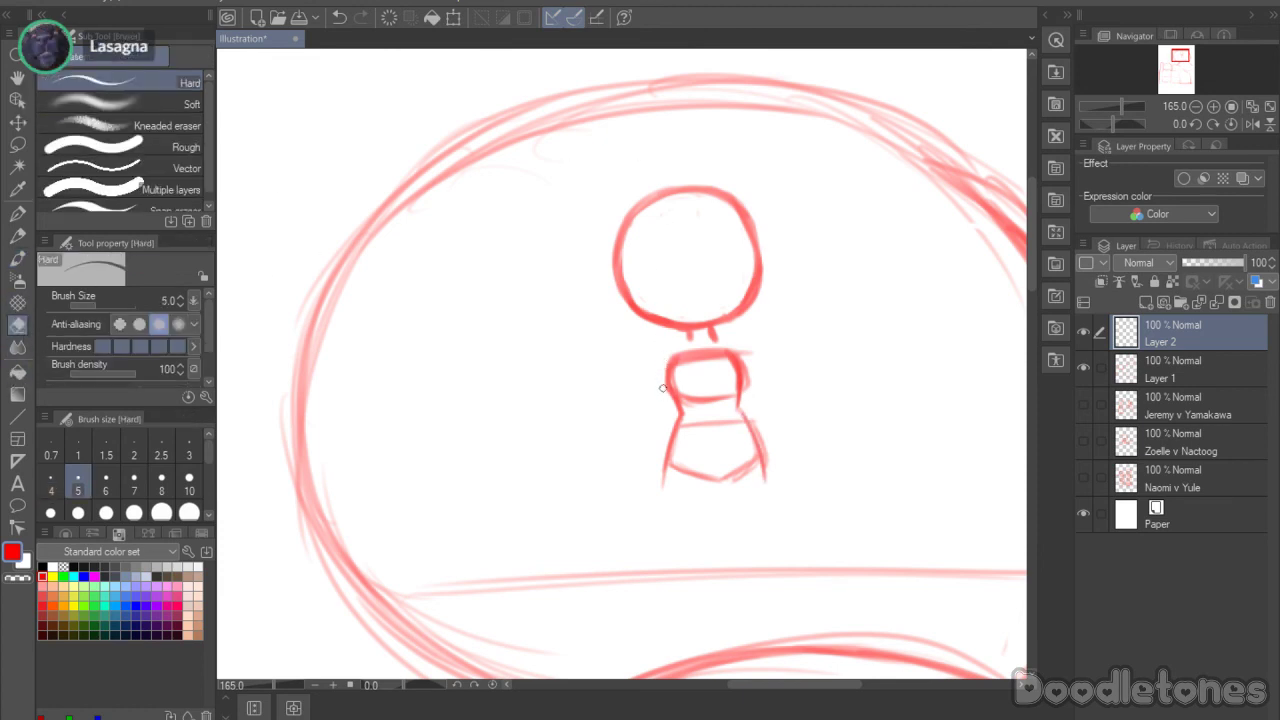
drag(735, 346, 745, 388)
click(17, 258)
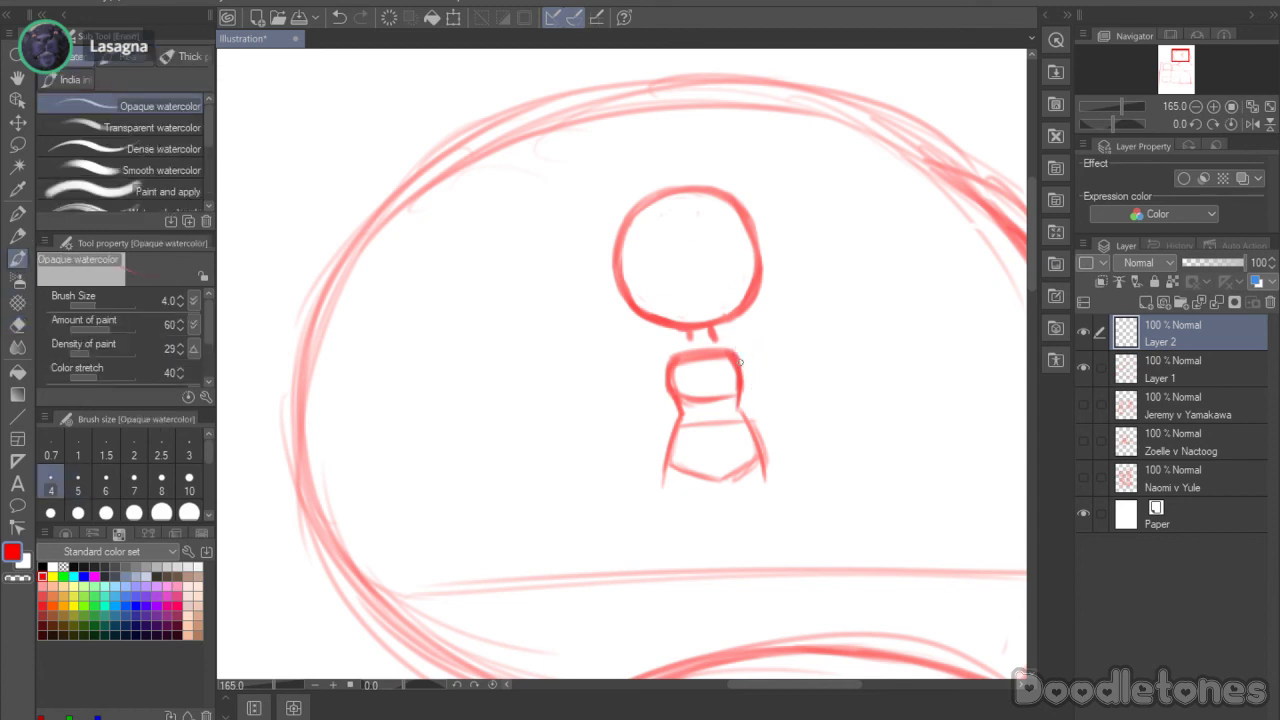
drag(740, 380, 733, 398)
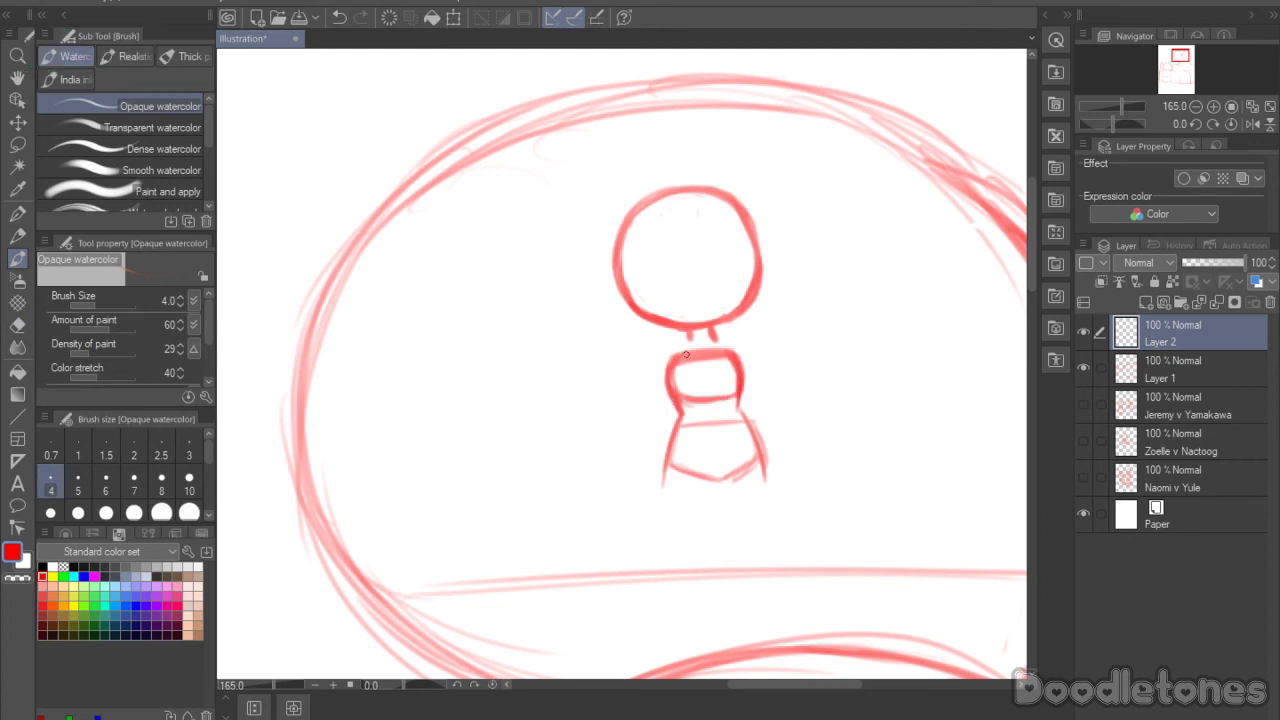
Step: Trim the lower ends of the neck lines, then lasso the chest and pelvis and move them up closer to the head
click(17, 144)
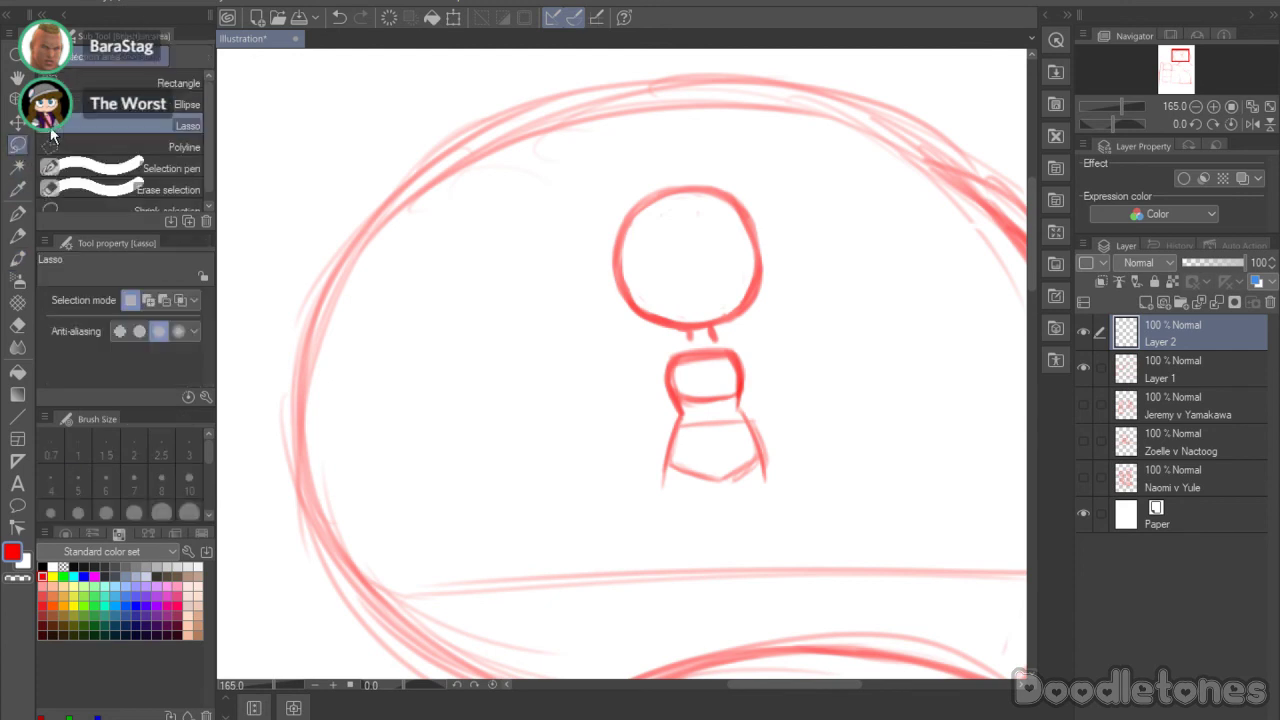
drag(733, 336, 737, 332)
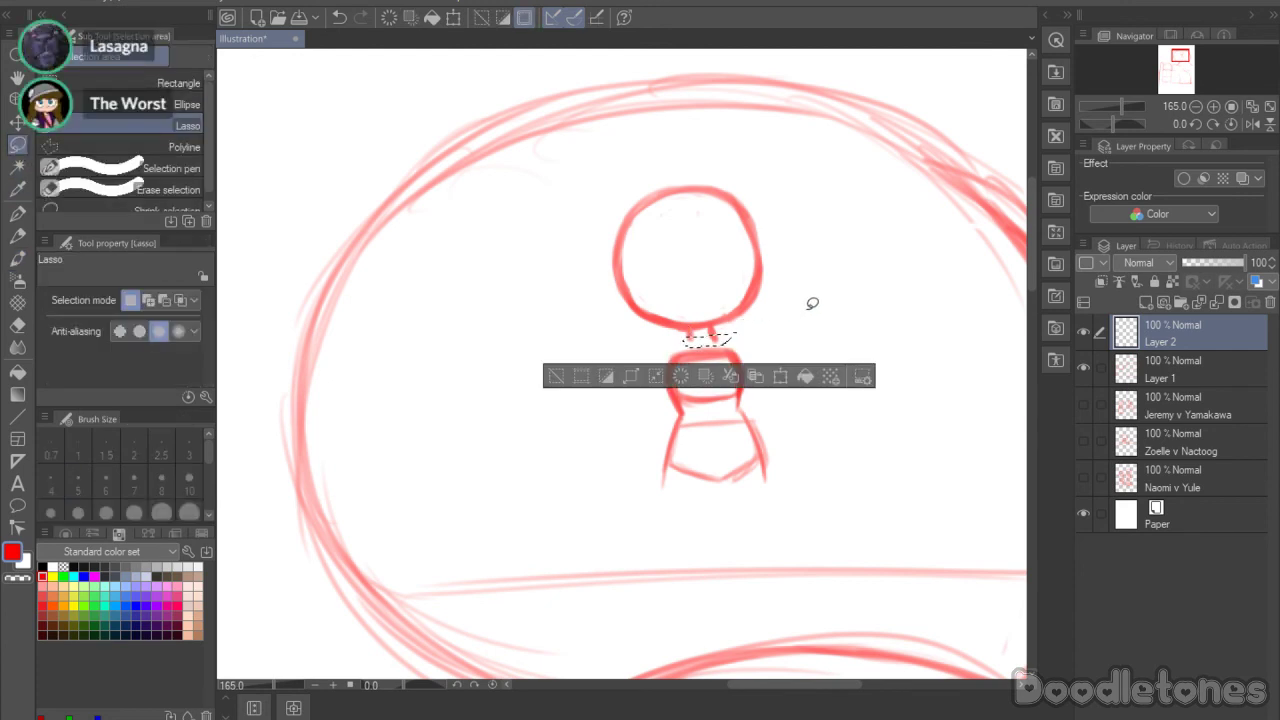
key(ctrl+d)
mouse_move(785, 387)
mouse_down()
mouse_move(654, 491)
mouse_move(669, 343)
mouse_move(720, 329)
mouse_move(772, 352)
mouse_up()
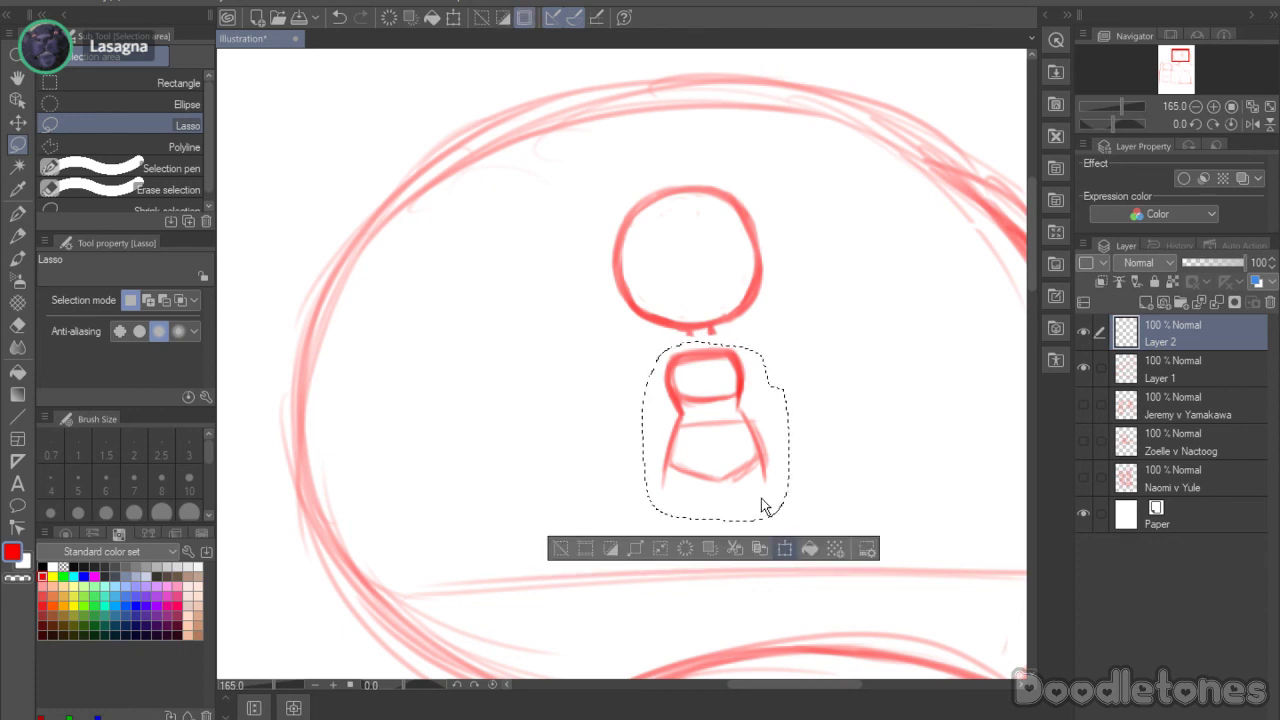
key(ctrl+t)
drag(738, 410, 738, 408)
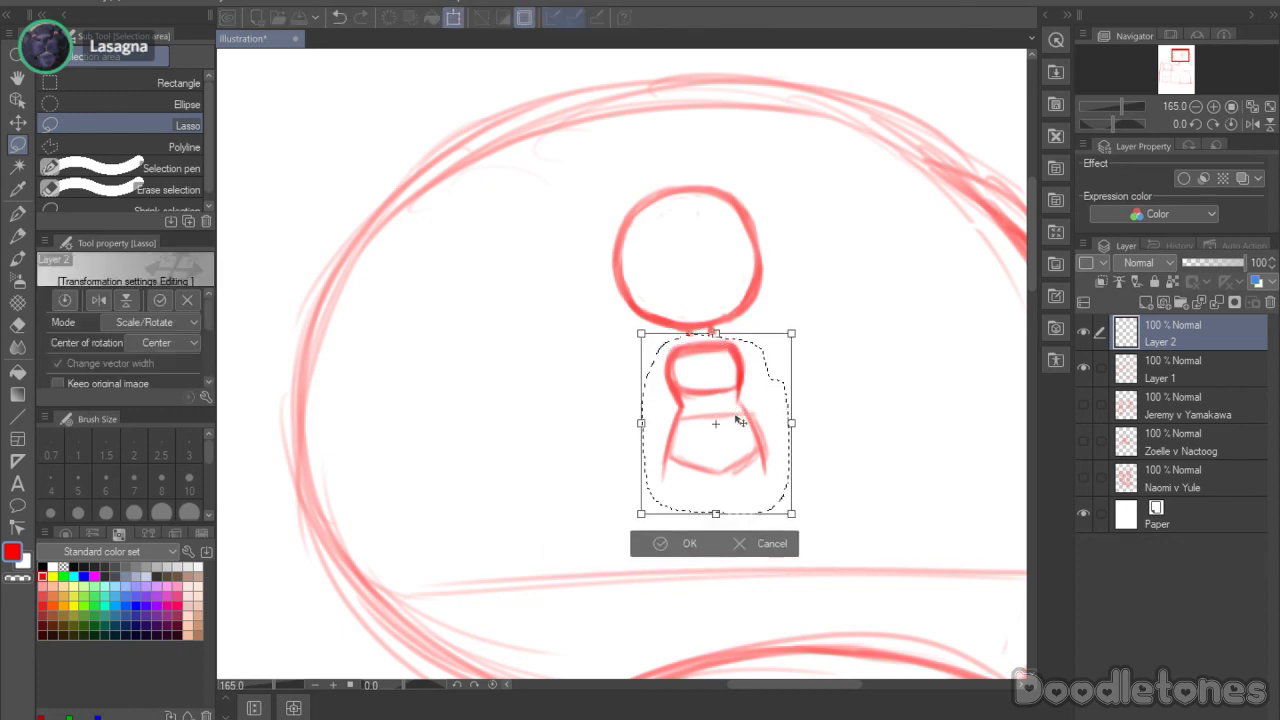
click(667, 540)
Step: Sketch two elongated thighs with rounded ends side by side below the pelvis
click(15, 260)
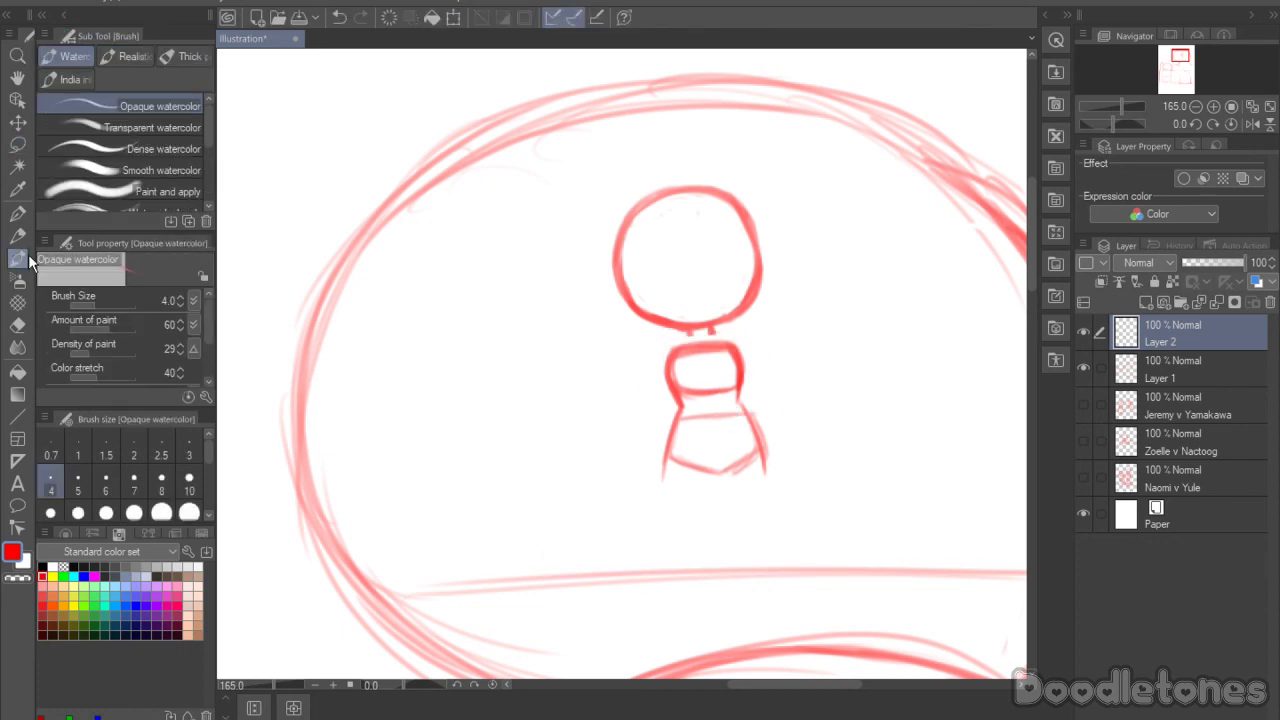
drag(719, 470, 711, 548)
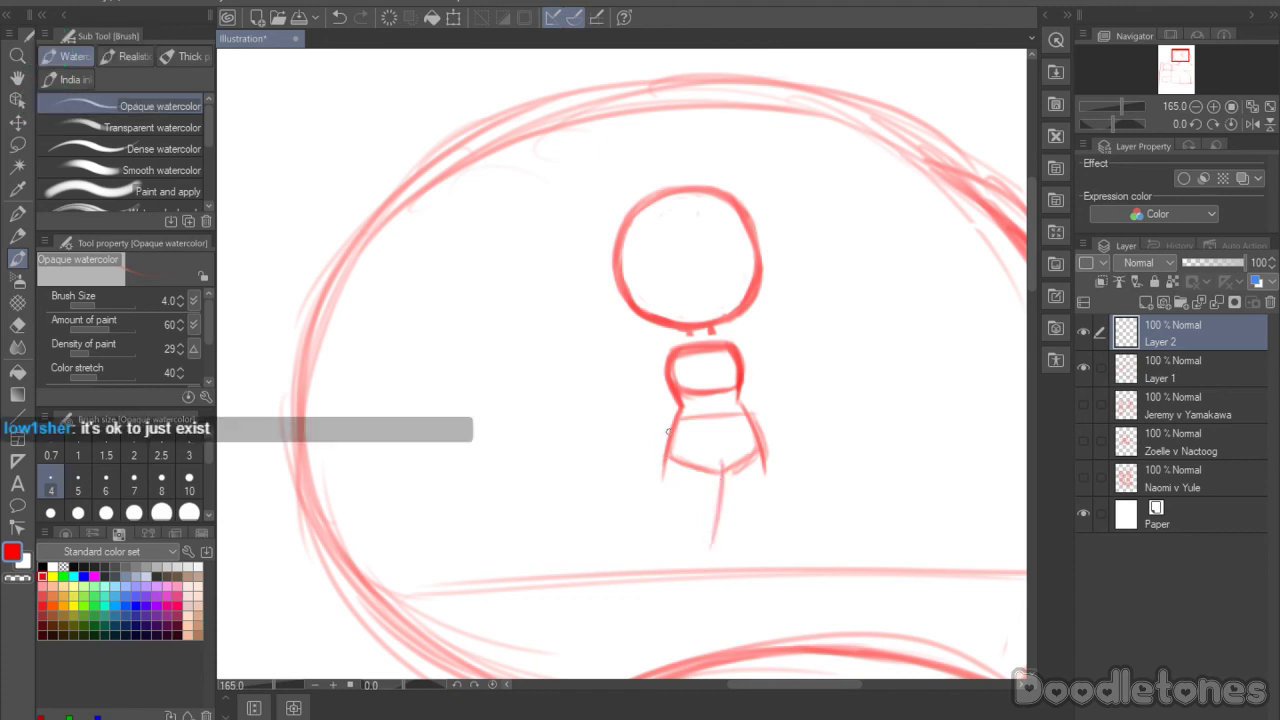
drag(666, 450, 660, 545)
drag(658, 495, 690, 557)
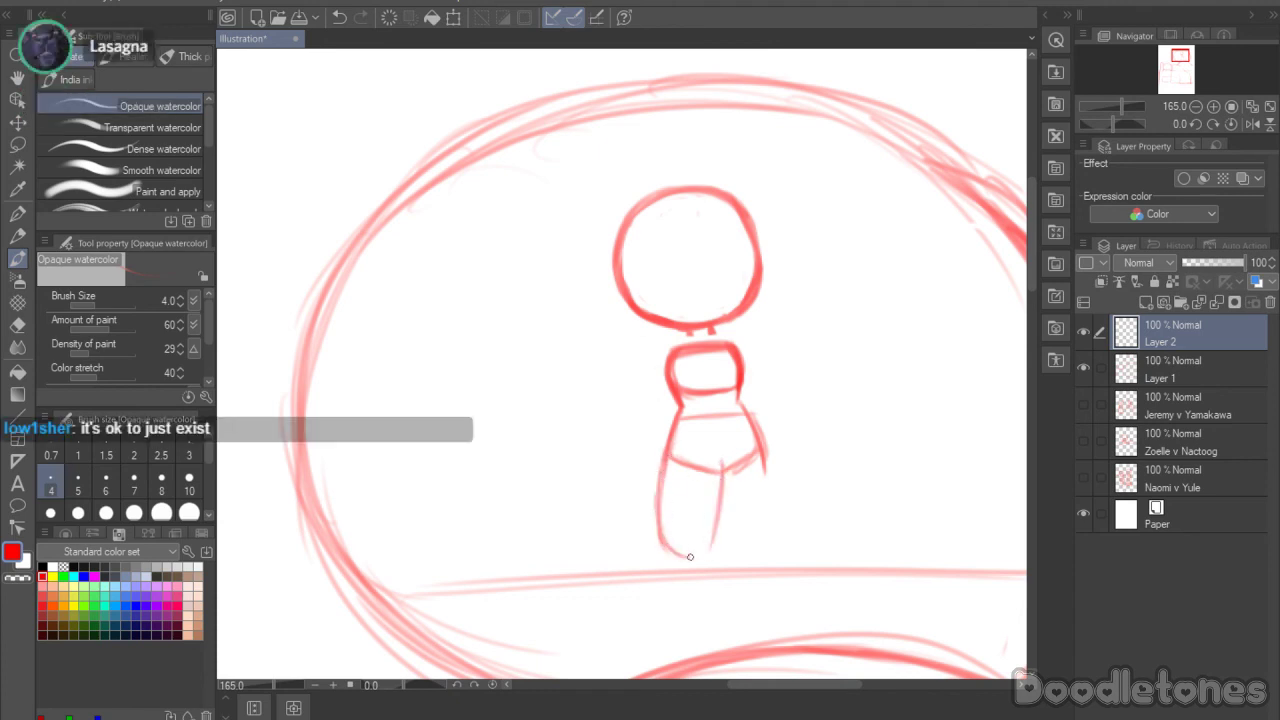
drag(667, 448, 687, 556)
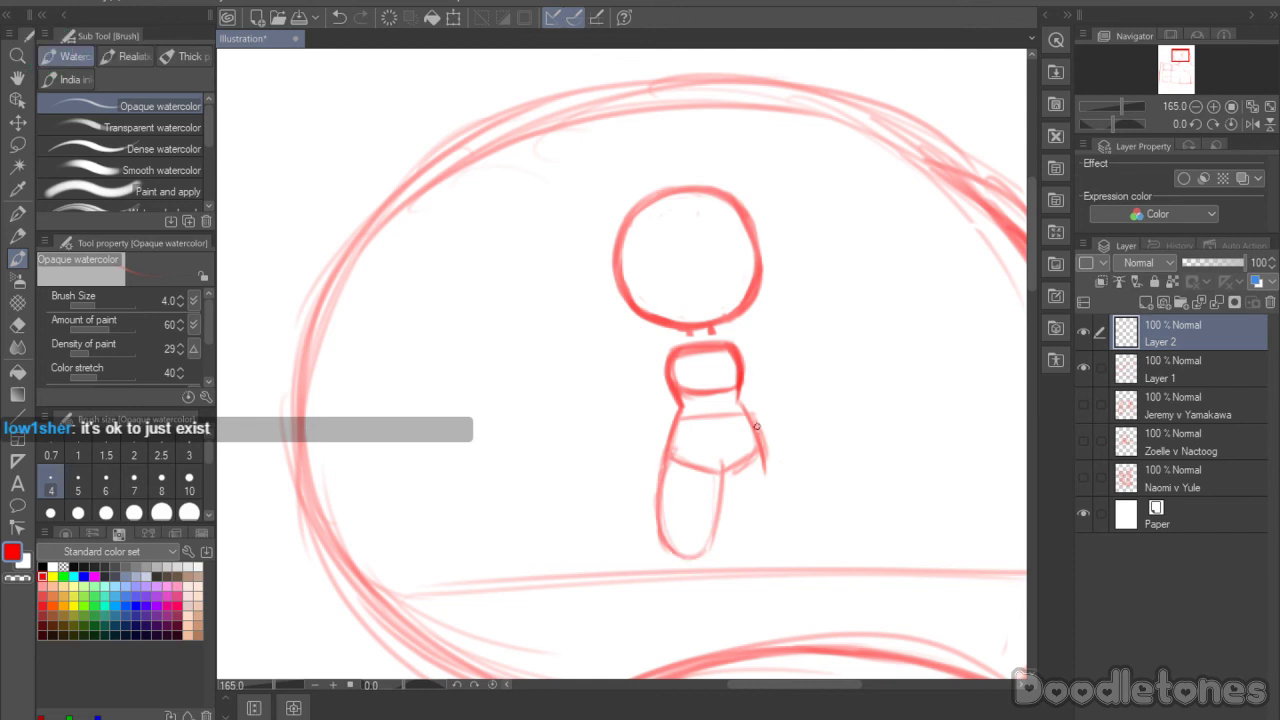
mouse_move(757, 427)
mouse_down()
mouse_move(732, 537)
mouse_move(720, 515)
mouse_move(772, 529)
mouse_up()
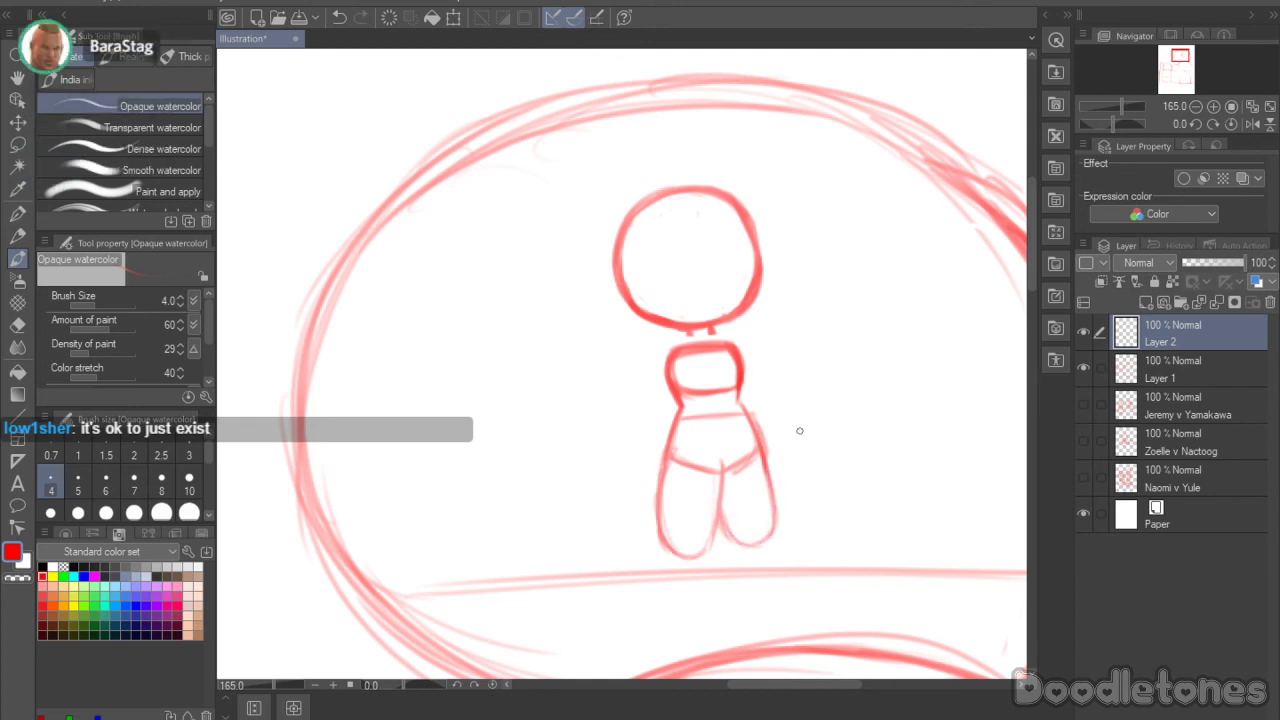
Step: Lasso the whole figure, cut and paste it onto its own layer, and move it up with a slight tilt
click(18, 145)
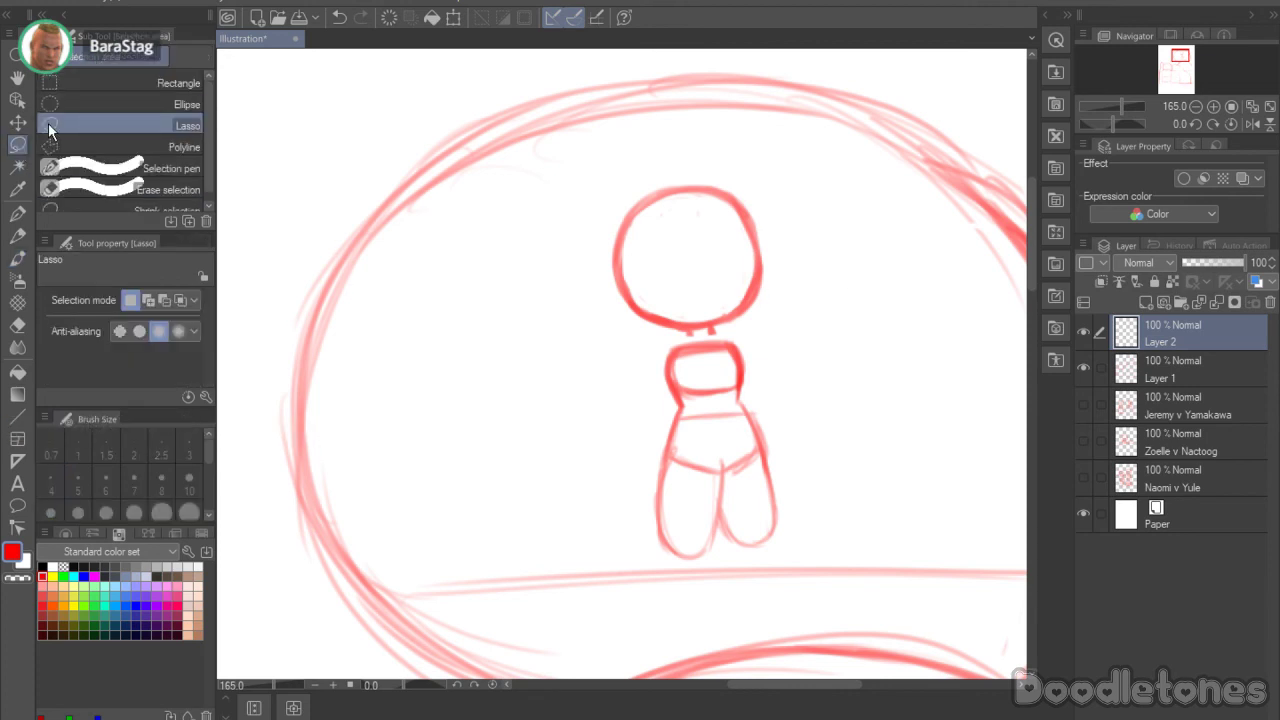
mouse_move(795, 393)
mouse_down()
mouse_move(808, 482)
mouse_move(742, 548)
mouse_move(632, 530)
mouse_move(760, 134)
mouse_move(795, 395)
mouse_up()
key(Delete)
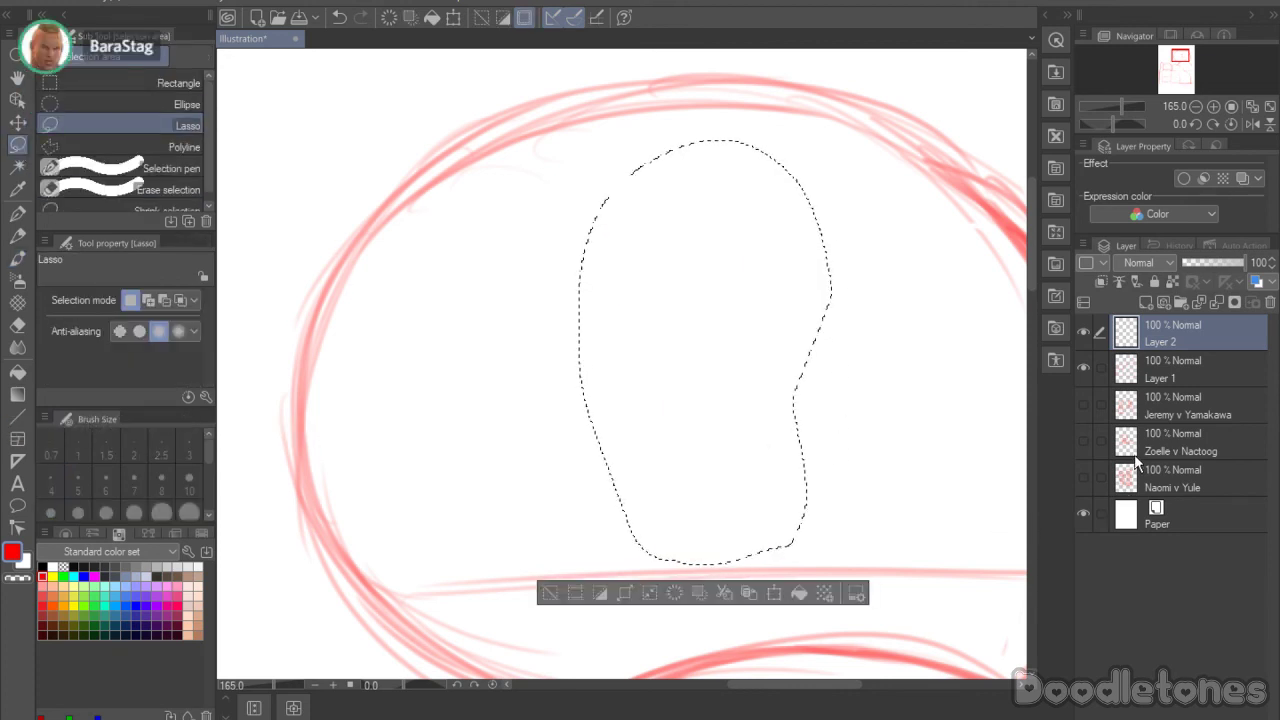
key(ctrl+v)
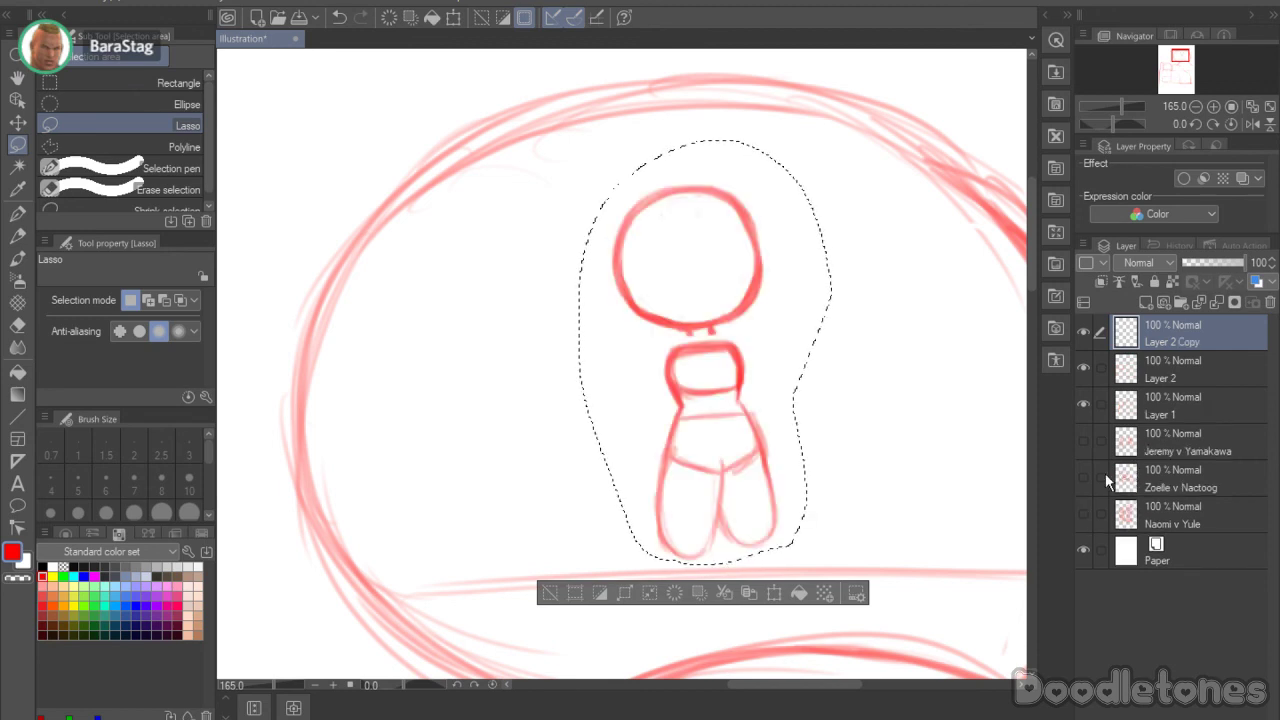
click(774, 592)
drag(719, 389, 711, 334)
click(643, 556)
key(ctrl+d)
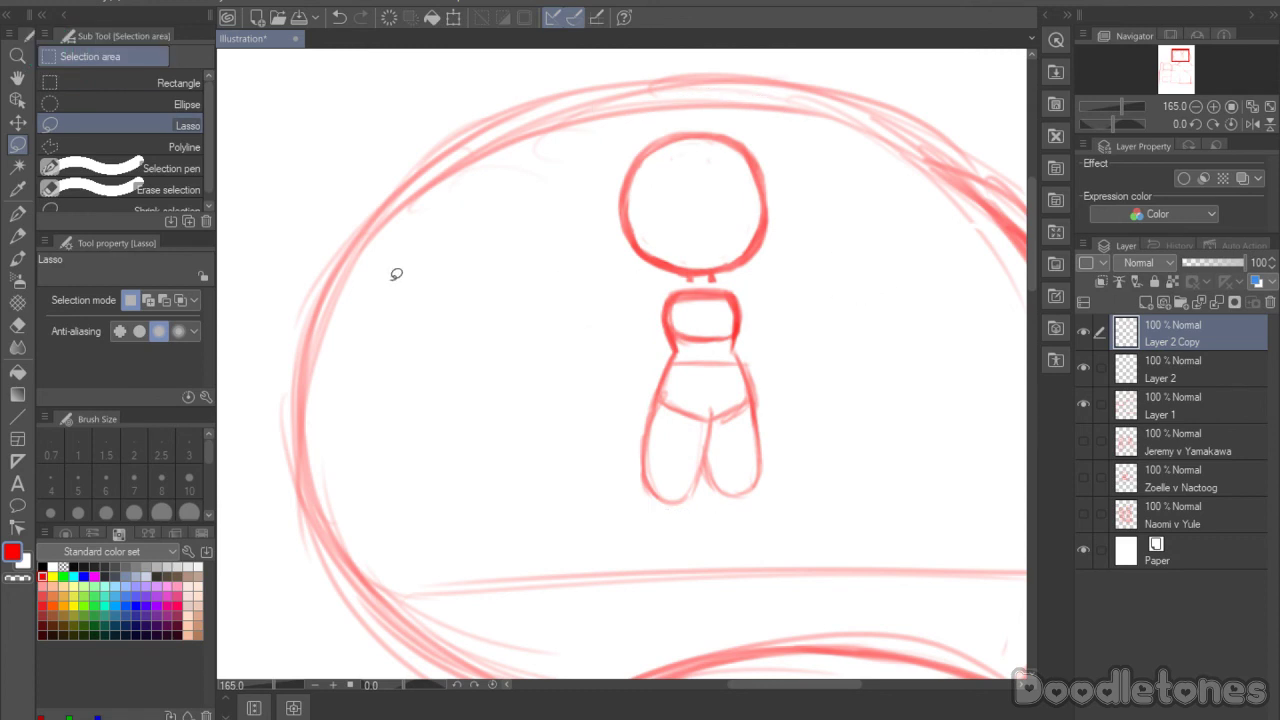
Step: Draw the knee curve and flared lower leg with a rounded end beneath the figure's left-hand thigh
key(b)
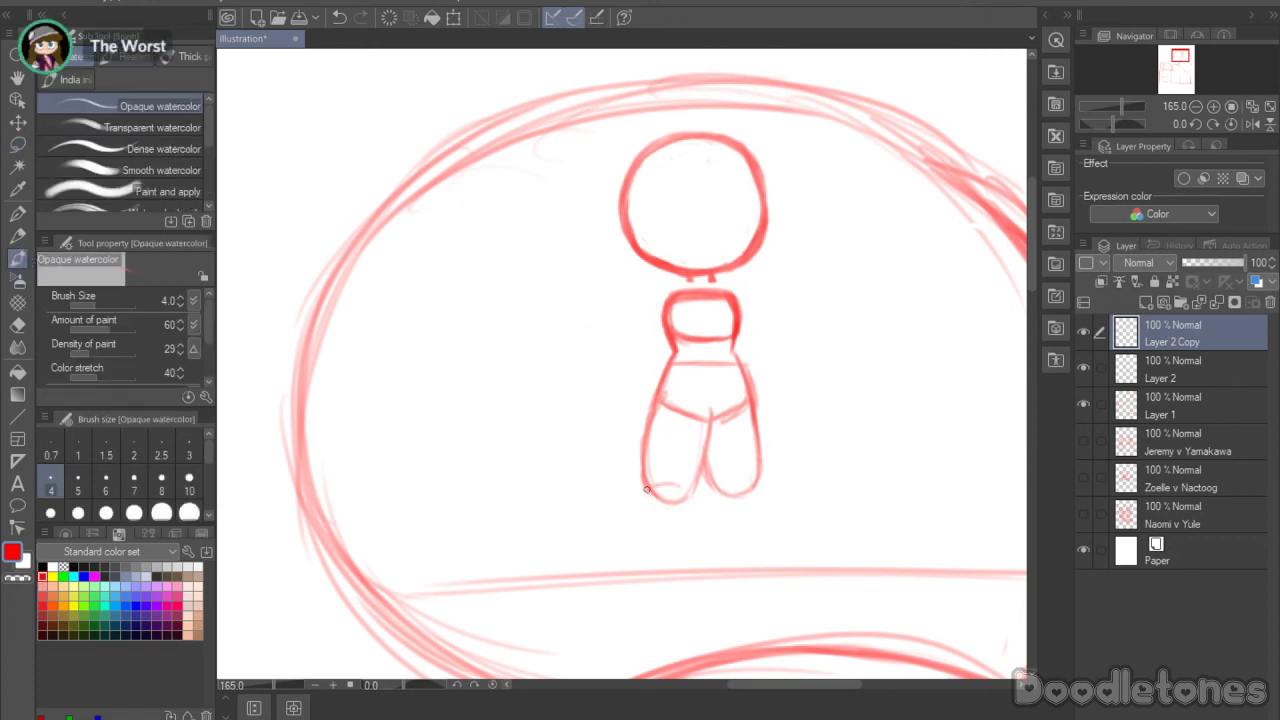
drag(690, 492, 685, 615)
drag(642, 488, 613, 588)
mouse_move(643, 499)
mouse_down()
mouse_move(615, 604)
mouse_move(611, 580)
mouse_move(627, 617)
mouse_move(635, 496)
mouse_move(618, 549)
mouse_up()
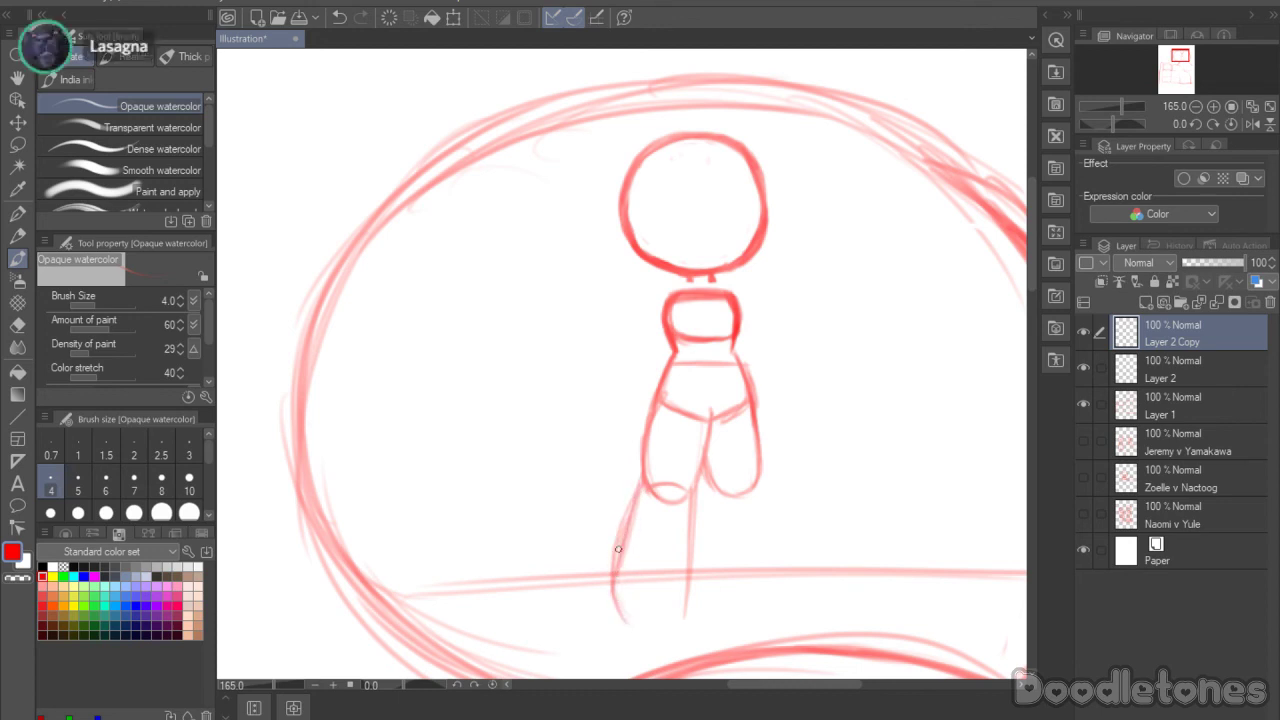
drag(614, 594, 662, 628)
drag(687, 537, 685, 614)
mouse_move(688, 562)
mouse_down()
mouse_move(683, 606)
mouse_move(692, 527)
mouse_up()
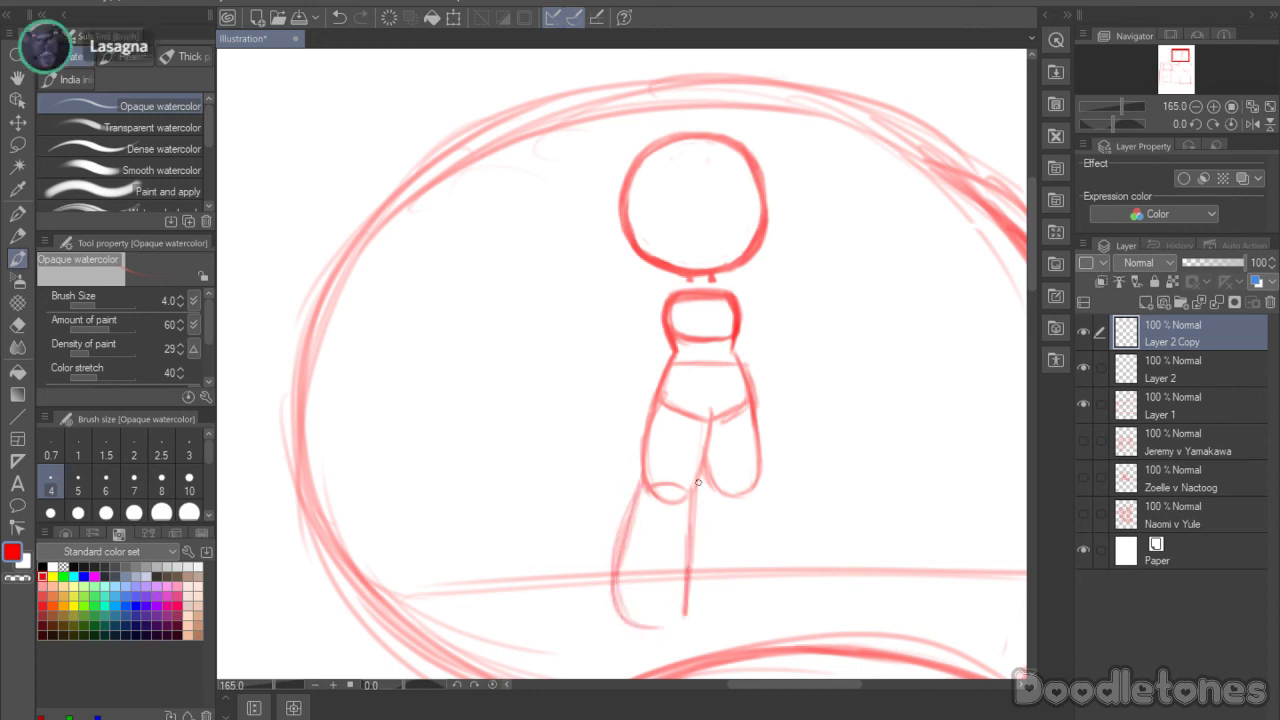
drag(698, 483, 686, 612)
Step: Draw the matching knee curve and flared lower leg beneath the right-hand thigh
mouse_move(722, 488)
mouse_down()
mouse_move(761, 487)
mouse_move(781, 532)
mouse_up()
drag(766, 488, 791, 570)
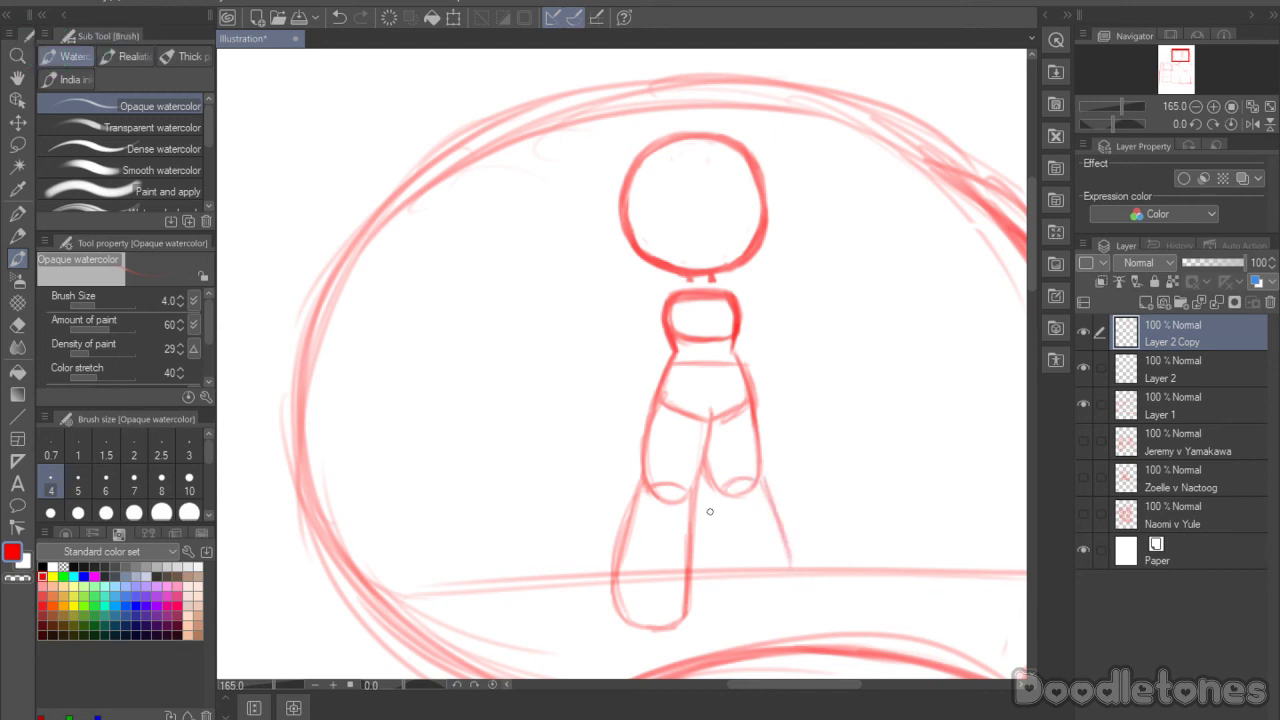
drag(718, 490, 725, 614)
drag(724, 612, 764, 622)
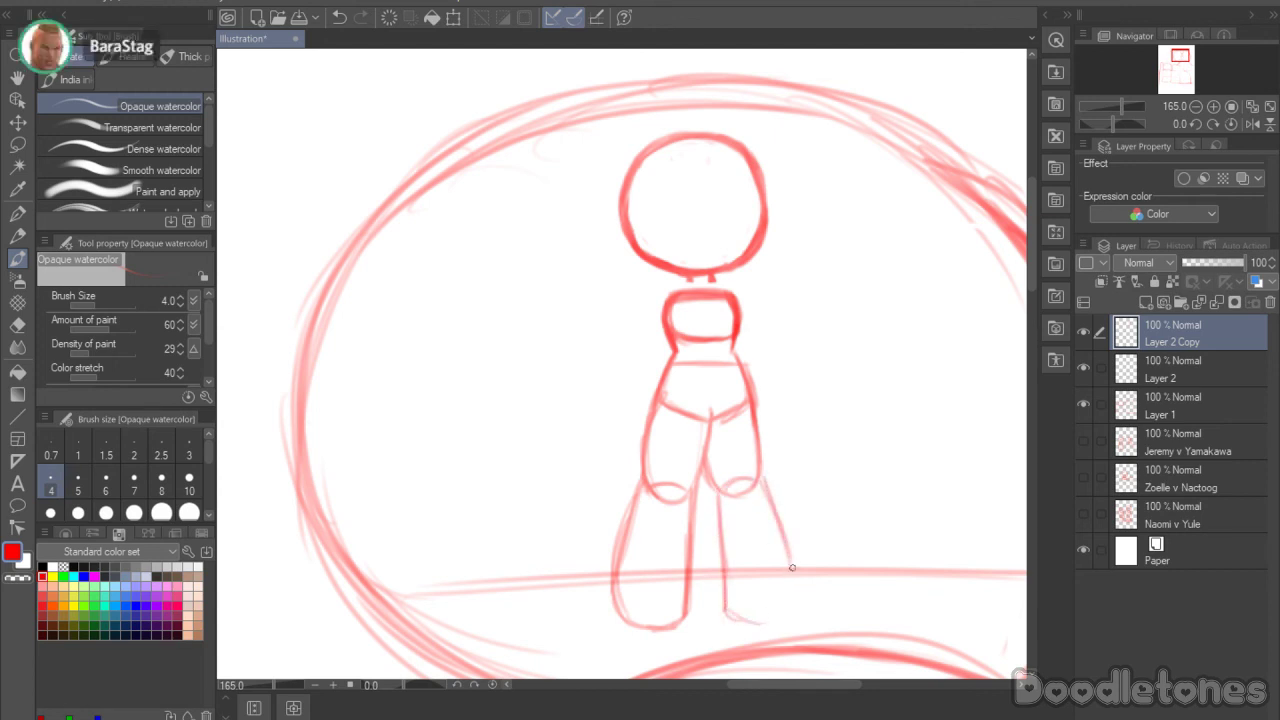
mouse_move(789, 555)
mouse_down()
mouse_move(776, 611)
mouse_move(738, 616)
mouse_move(771, 616)
mouse_up()
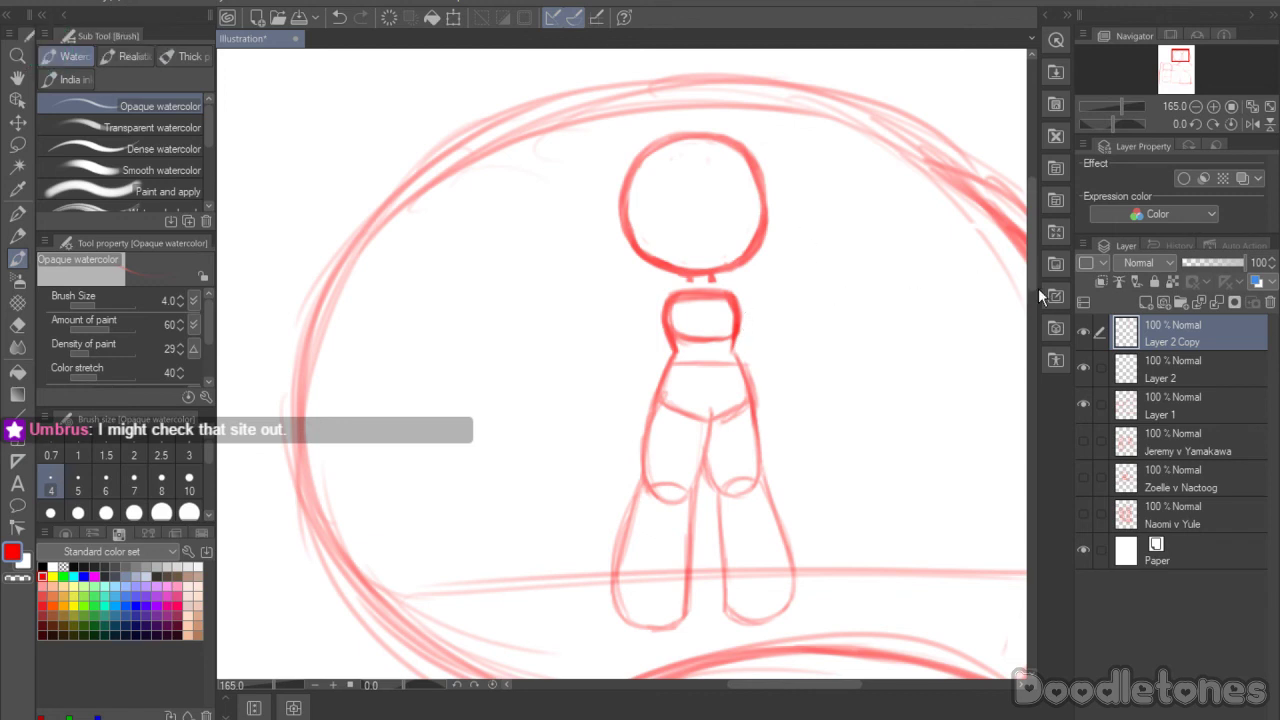
Step: Sketch the shoulders and both bent arms, with the forearms meeting across the waist
scroll(1030, 286, up, 2)
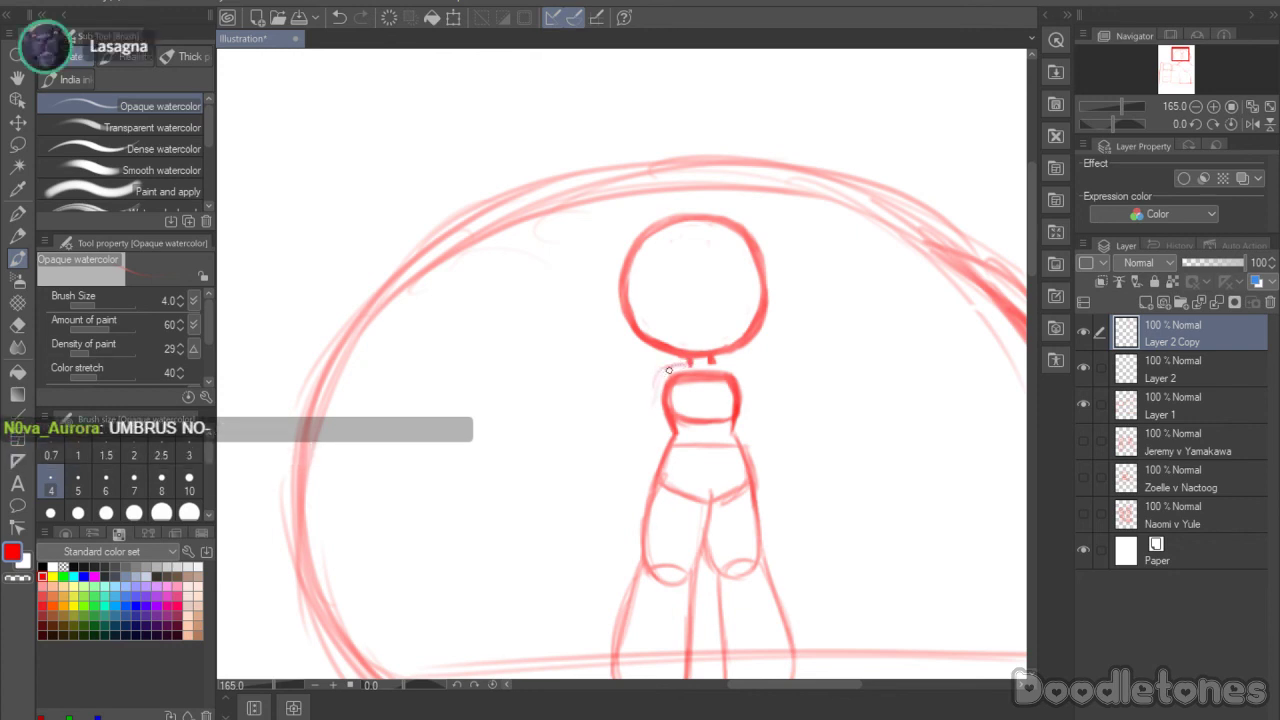
drag(662, 371, 650, 428)
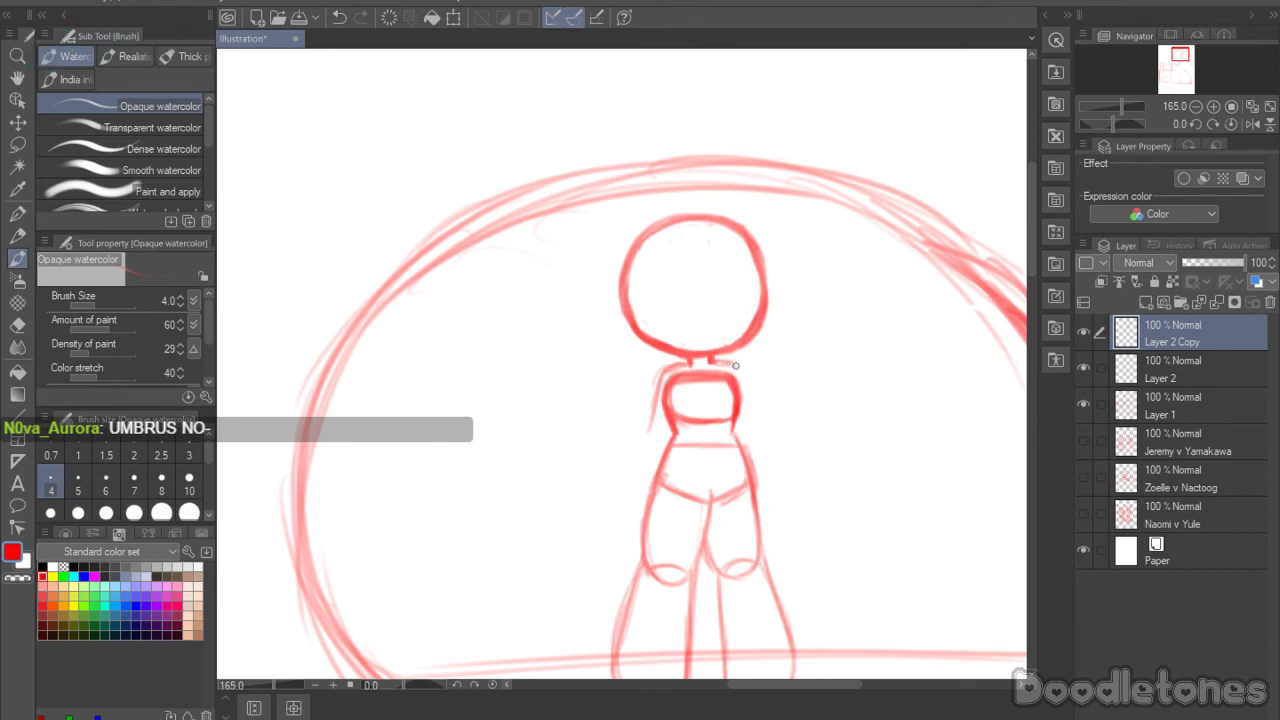
drag(732, 362, 758, 420)
mouse_move(654, 406)
mouse_down()
mouse_move(660, 438)
mouse_move(704, 445)
mouse_up()
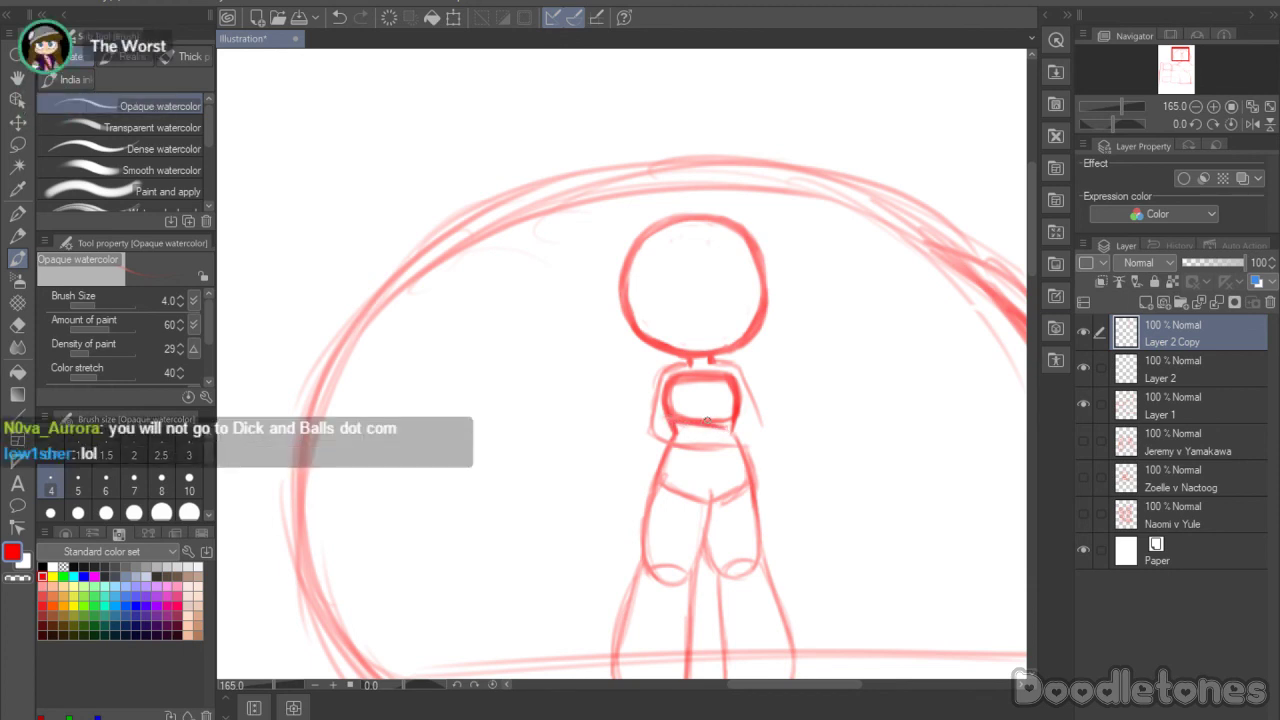
mouse_move(671, 444)
mouse_down()
mouse_move(725, 450)
mouse_move(722, 432)
mouse_move(734, 448)
mouse_move(706, 449)
mouse_up()
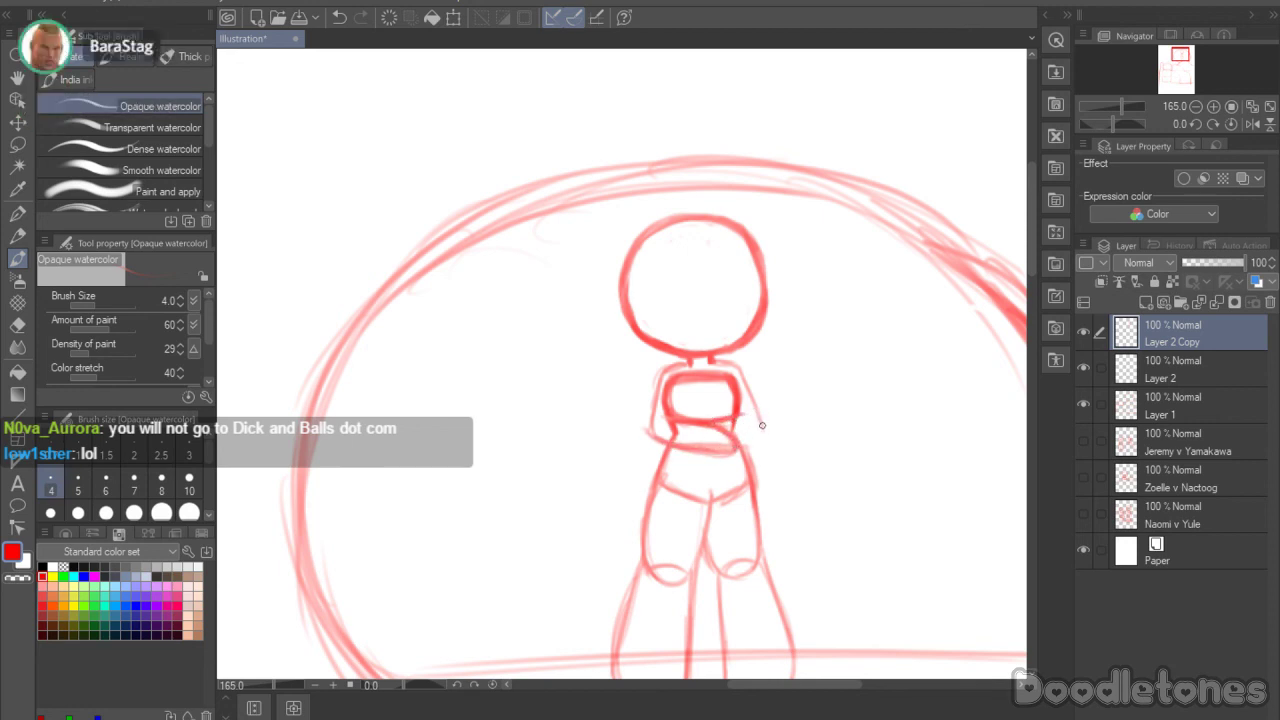
drag(760, 434, 738, 445)
drag(746, 400, 765, 438)
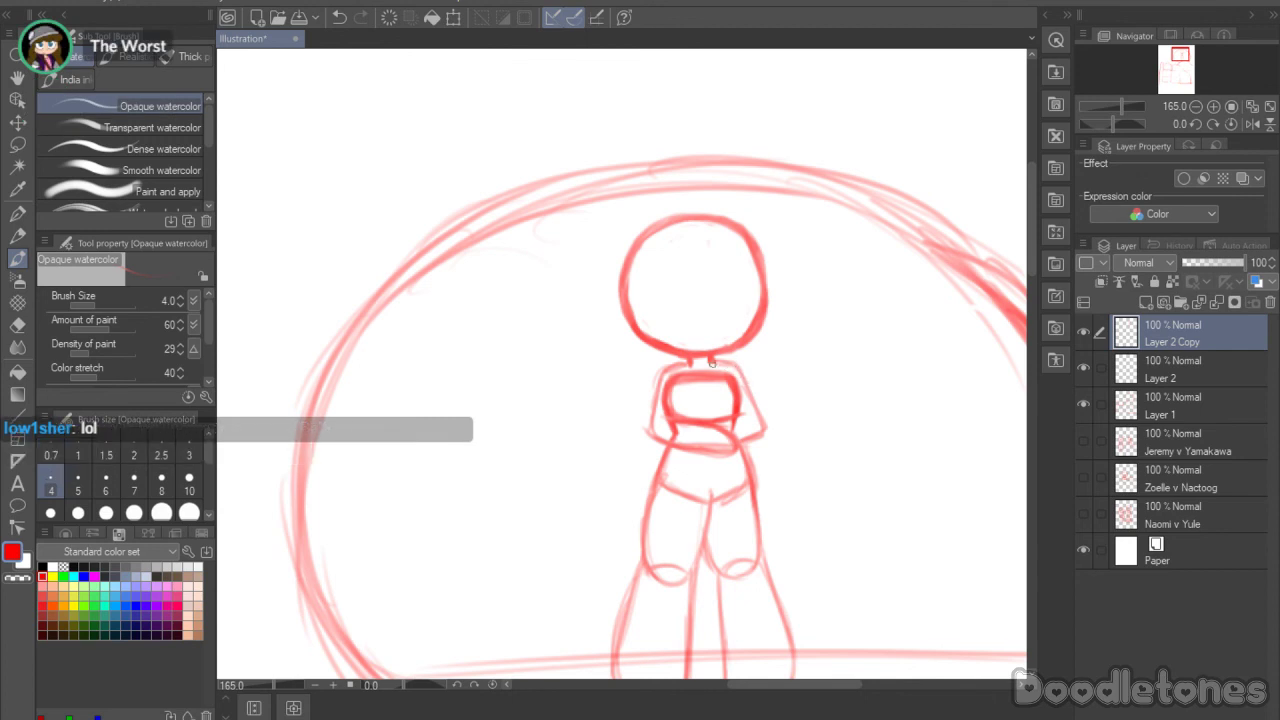
drag(712, 363, 762, 423)
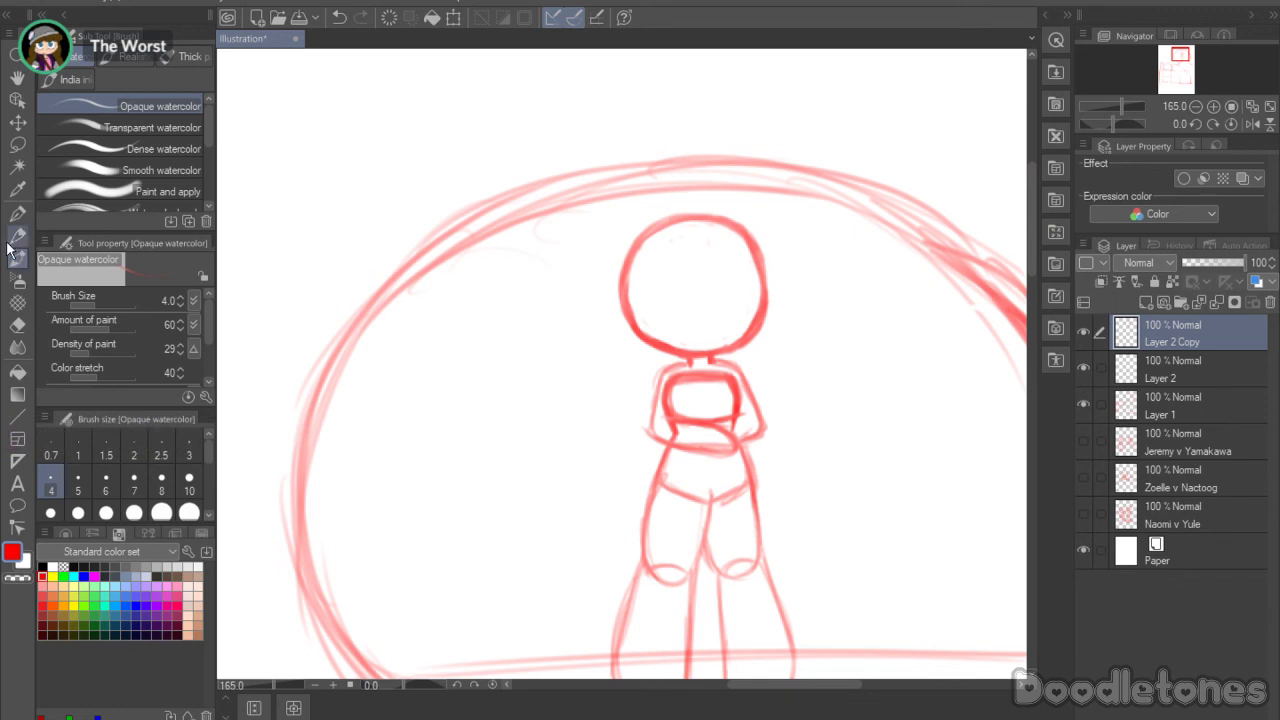
Step: Draw a slanted wrap hem from the left-hand hip down across the thighs to the opposite side
mouse_move(655, 487)
mouse_down()
mouse_move(702, 523)
mouse_move(681, 505)
mouse_move(702, 523)
mouse_move(708, 513)
mouse_move(655, 492)
mouse_move(760, 534)
mouse_move(729, 532)
mouse_move(765, 533)
mouse_up()
drag(750, 474, 755, 531)
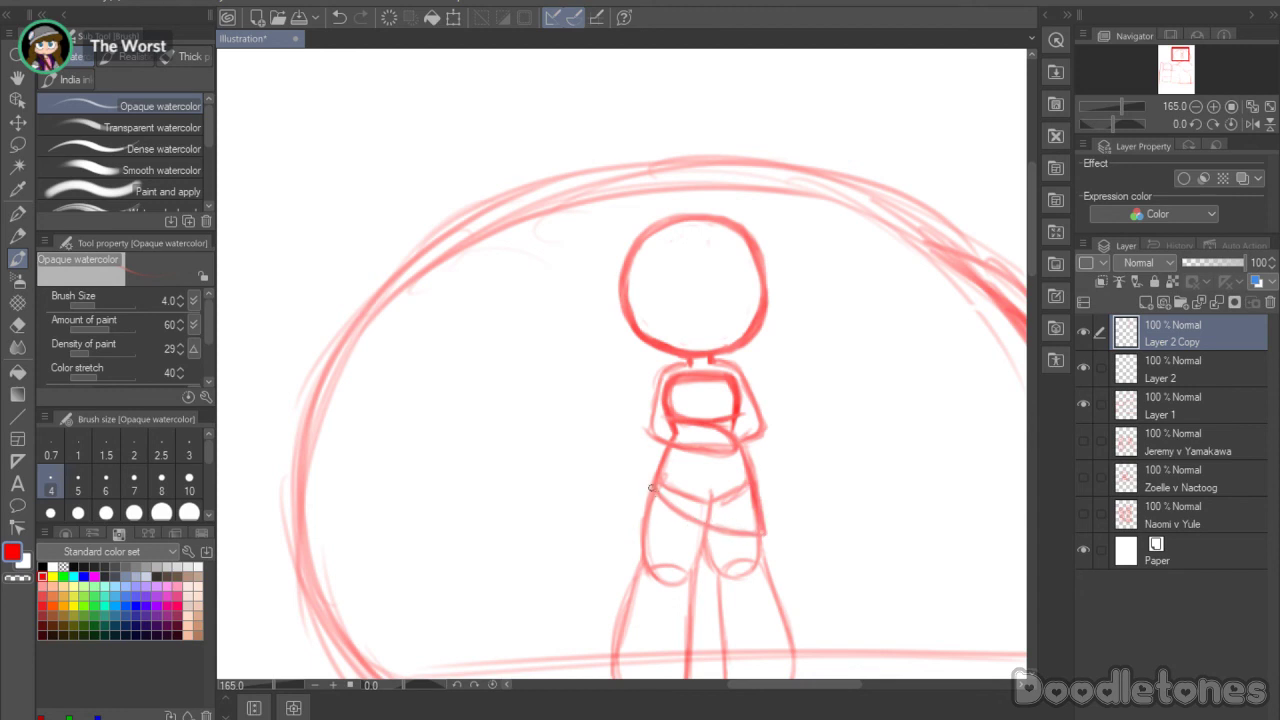
drag(656, 494, 724, 526)
Step: Sketch a small plush animal with round ears, a snout and stubby limbs held against the chest
scroll(710, 471, up, 2)
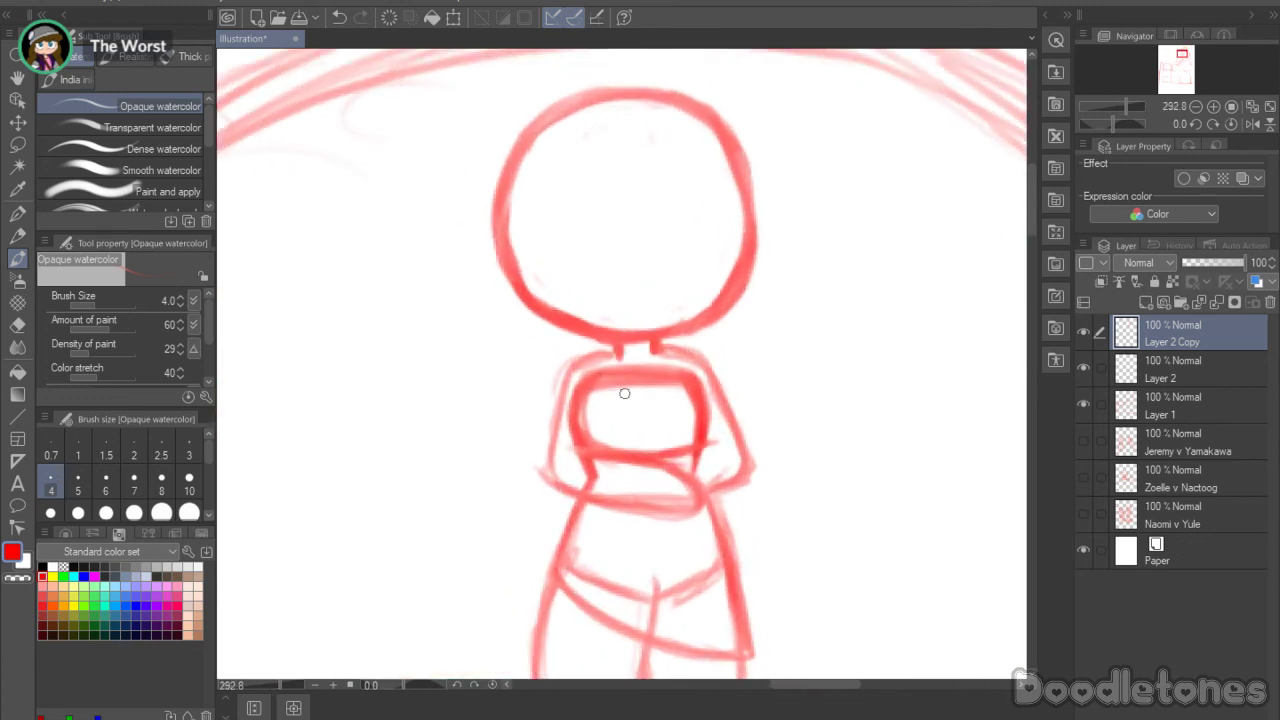
mouse_move(634, 403)
mouse_down()
mouse_move(633, 454)
mouse_move(622, 413)
mouse_move(677, 426)
mouse_move(644, 450)
mouse_move(636, 499)
mouse_move(649, 461)
mouse_move(625, 498)
mouse_move(639, 529)
mouse_move(647, 519)
mouse_move(631, 534)
mouse_move(617, 524)
mouse_move(619, 490)
mouse_up()
drag(660, 529, 682, 505)
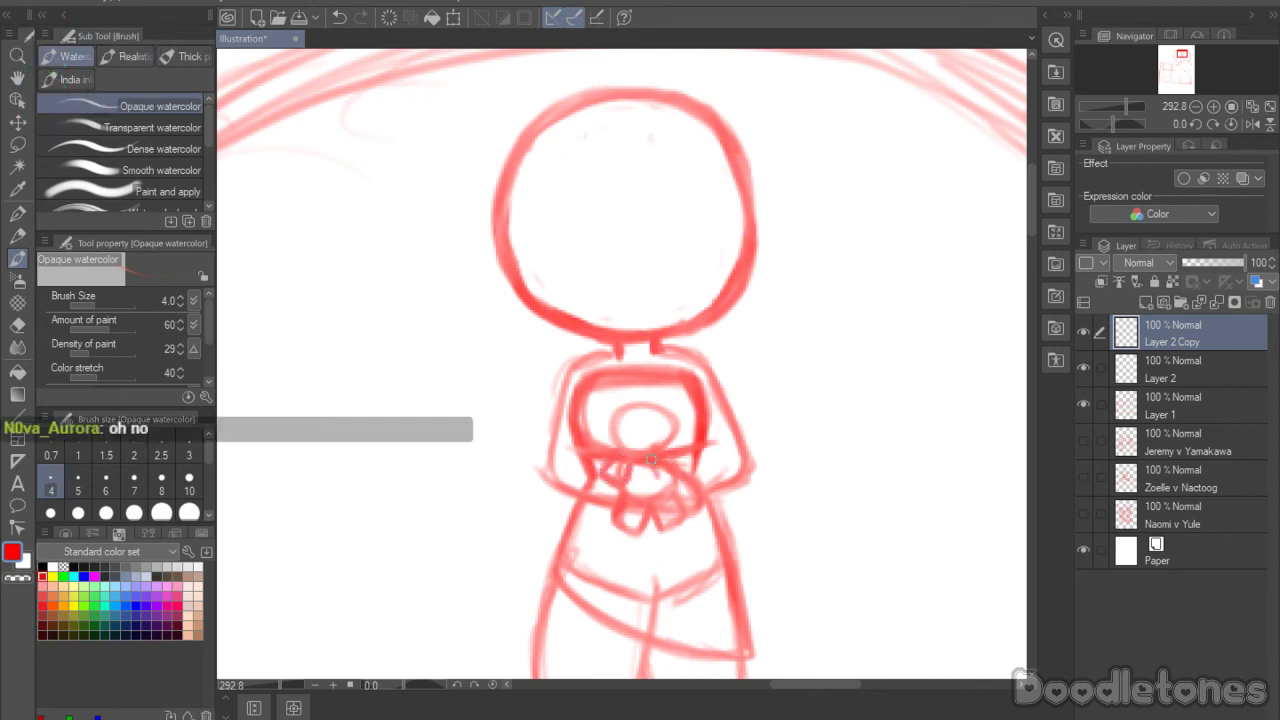
mouse_move(658, 398)
mouse_down()
mouse_move(668, 410)
mouse_move(600, 418)
mouse_move(617, 401)
mouse_move(676, 414)
mouse_move(651, 402)
mouse_up()
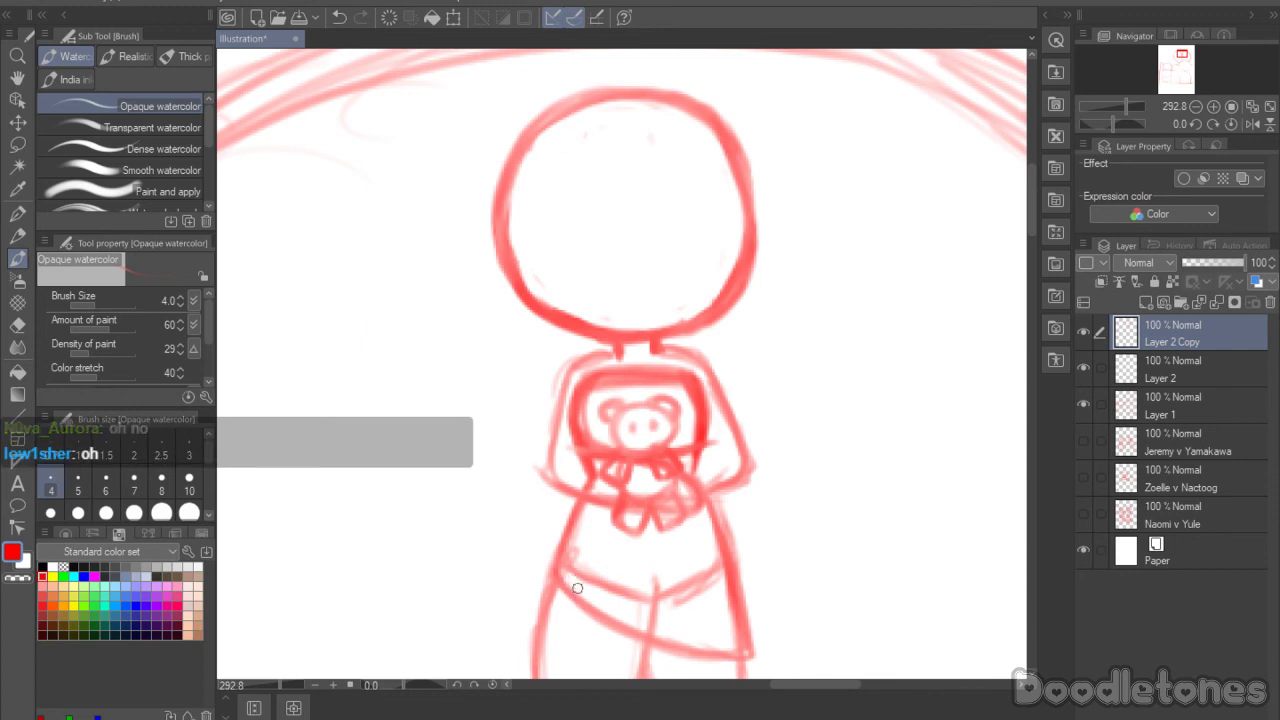
Step: Add a row of short fringe strokes along the slanted hem of the hip wrap
mouse_move(586, 588)
mouse_down()
mouse_move(643, 634)
mouse_move(644, 622)
mouse_move(674, 647)
mouse_move(675, 635)
mouse_move(703, 633)
mouse_move(736, 653)
mouse_up()
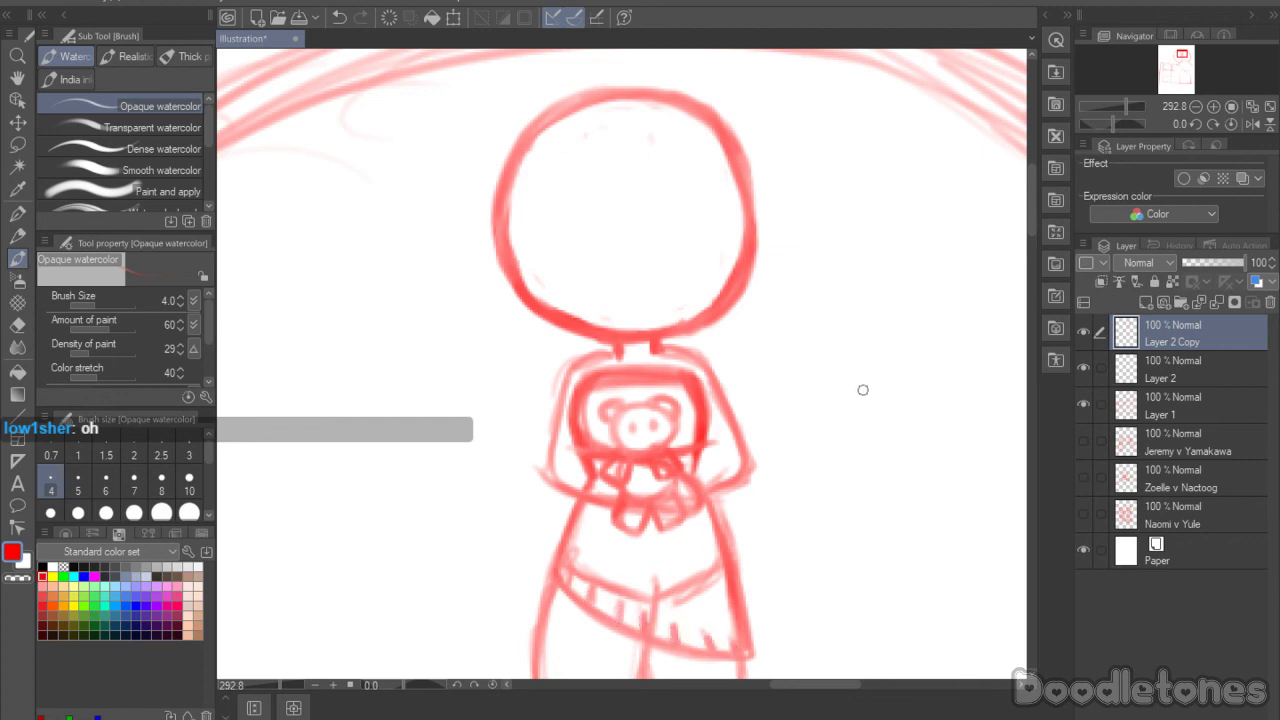
mouse_move(1030, 228)
mouse_down()
mouse_move(1032, 250)
mouse_move(1029, 233)
mouse_up()
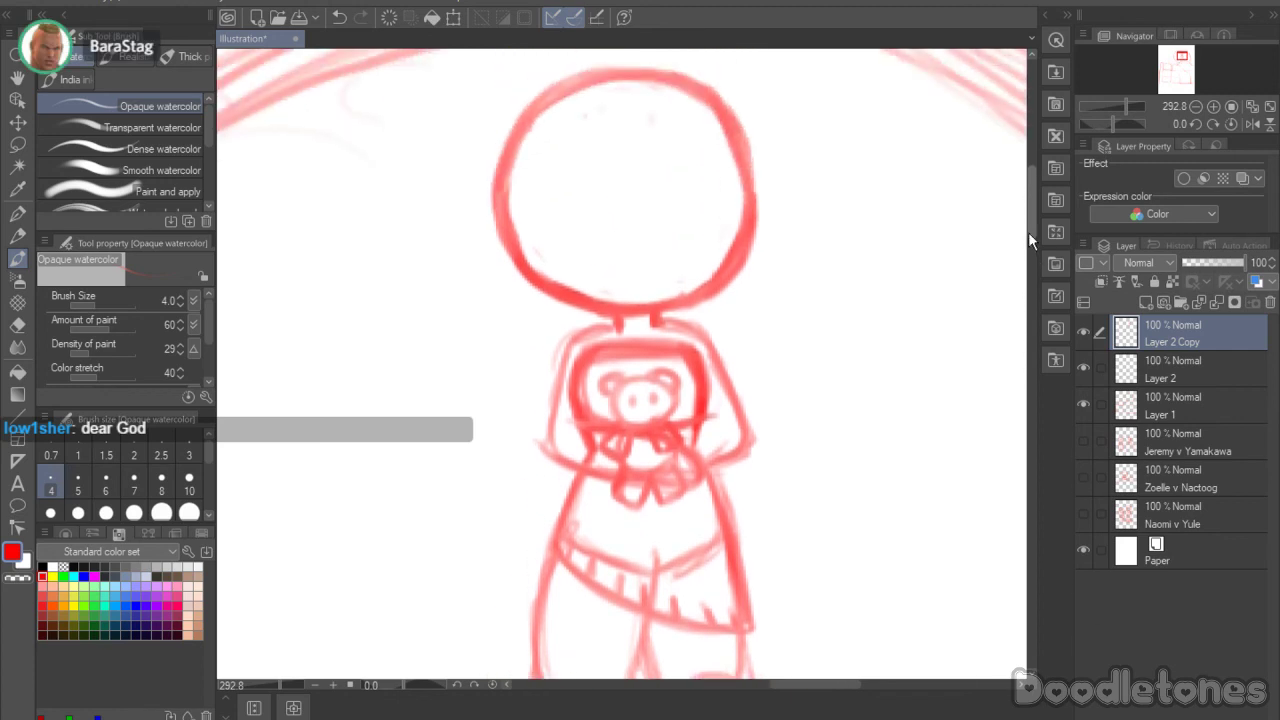
Step: Draw the draped garment edge across the chest and over the right-hand arm, and darken the shoulder lines
scroll(1030, 240, up, 2)
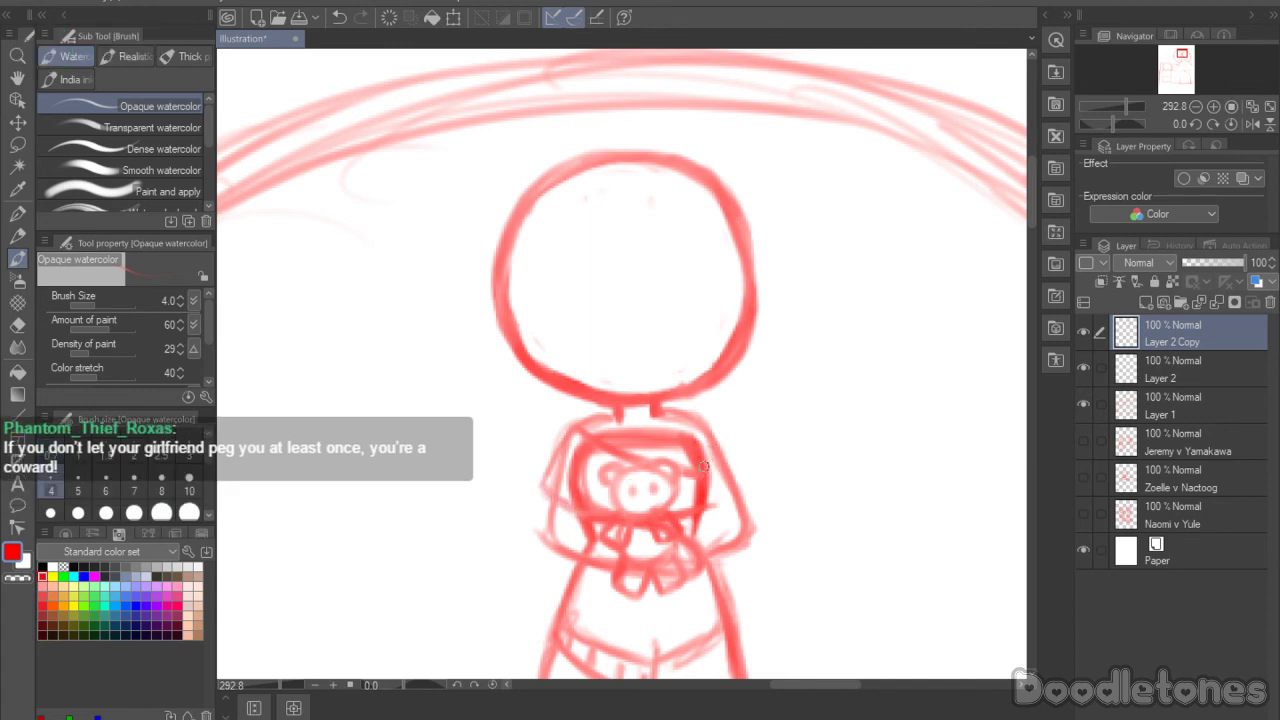
mouse_move(704, 470)
mouse_down()
mouse_move(753, 513)
mouse_move(720, 501)
mouse_move(757, 519)
mouse_up()
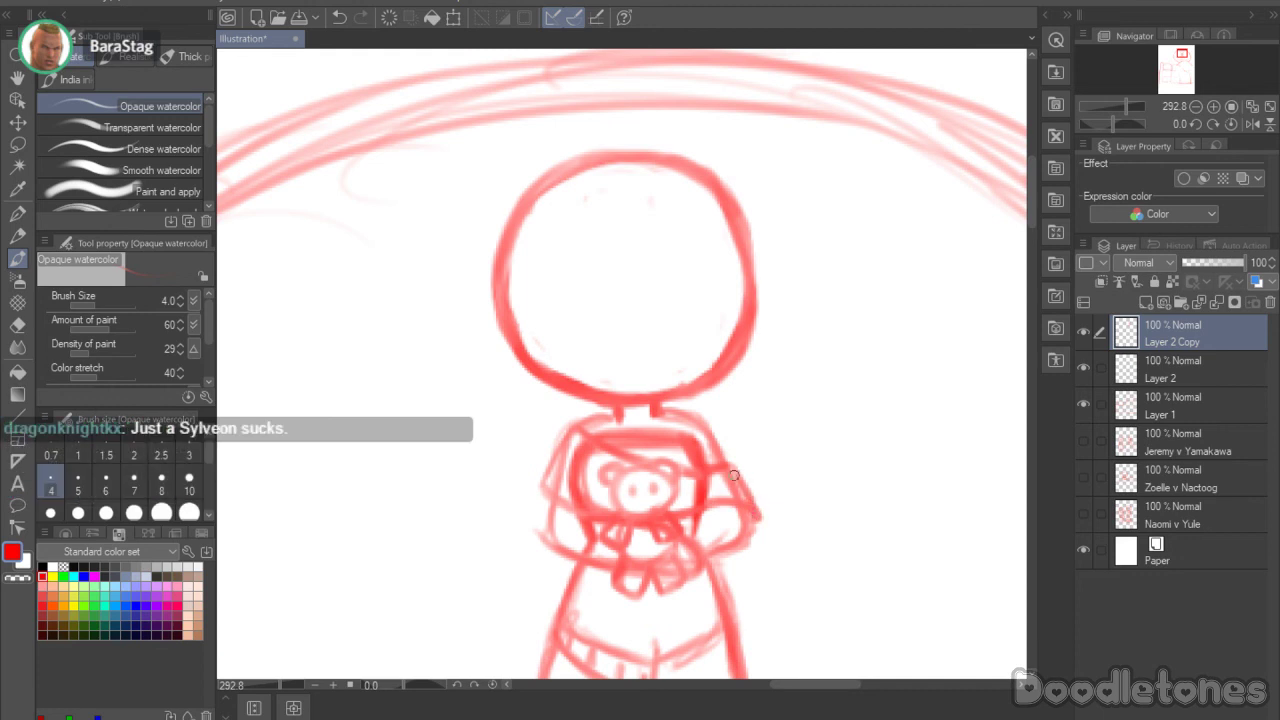
drag(735, 474, 755, 514)
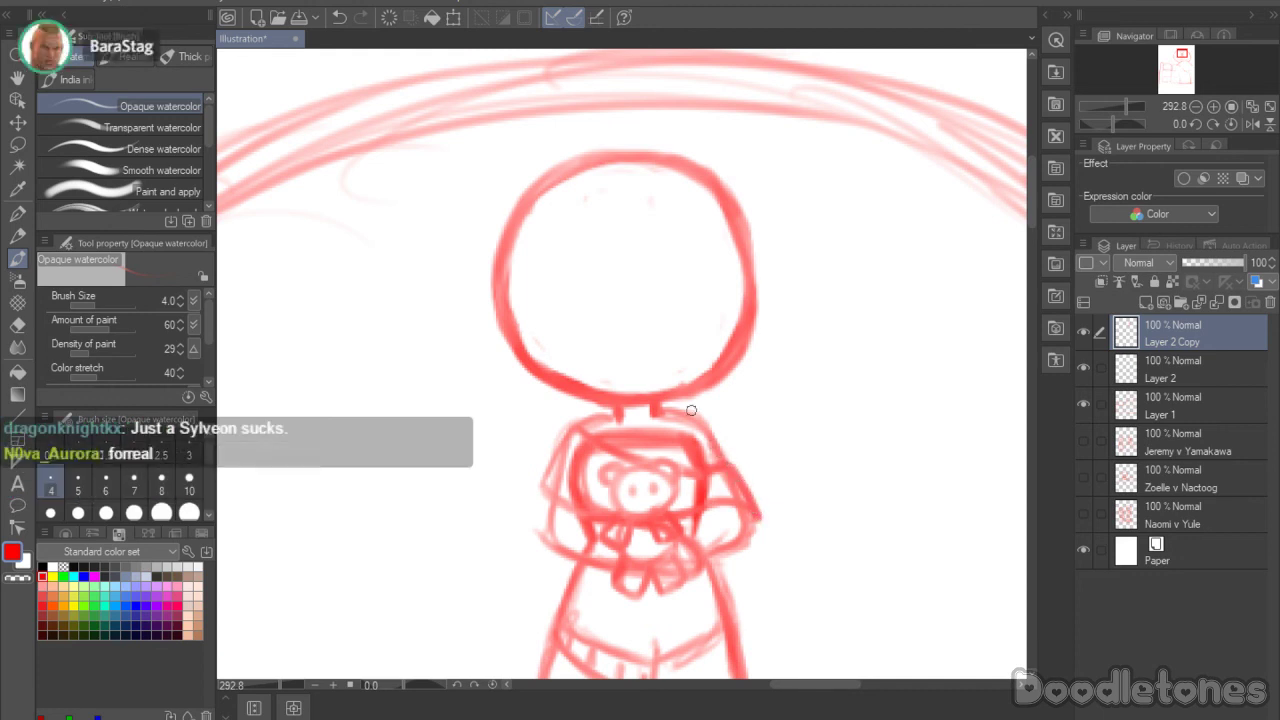
drag(655, 409, 700, 426)
drag(593, 426, 622, 421)
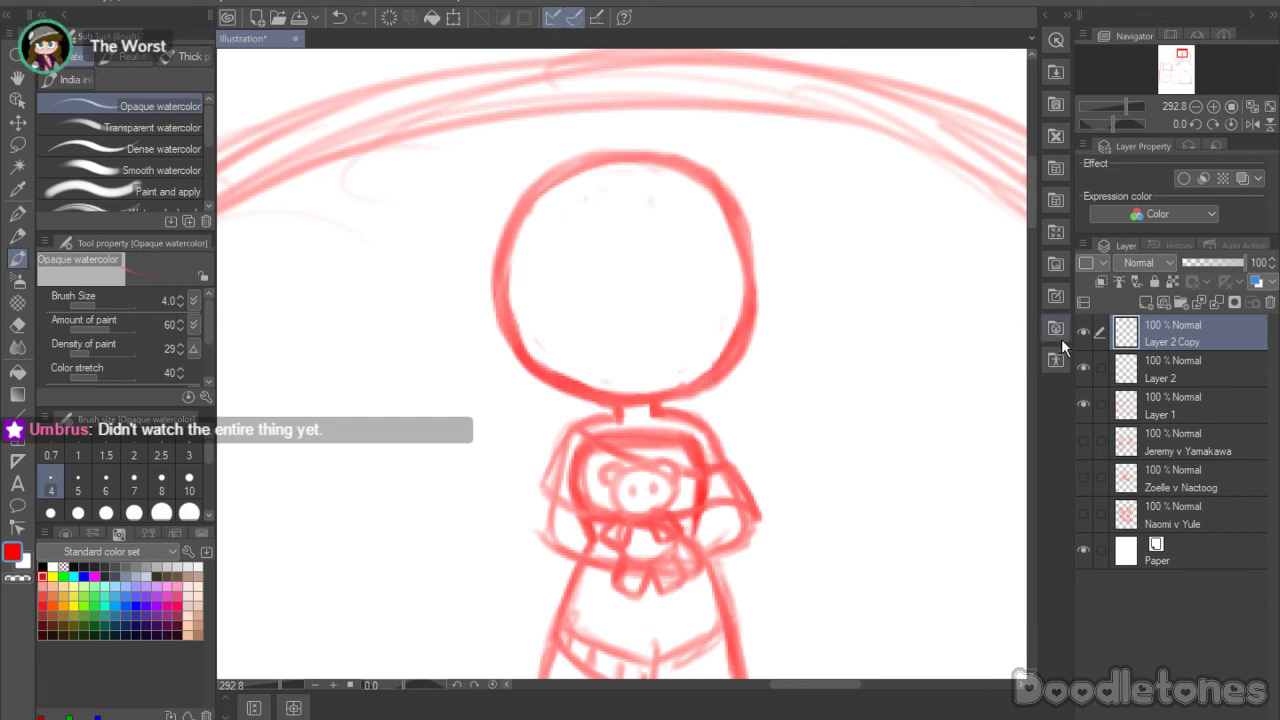
Step: Darken the hip wrap's slanted hem and add pointed stripe marks to both sides of the figure's left-hand thigh
click(1032, 335)
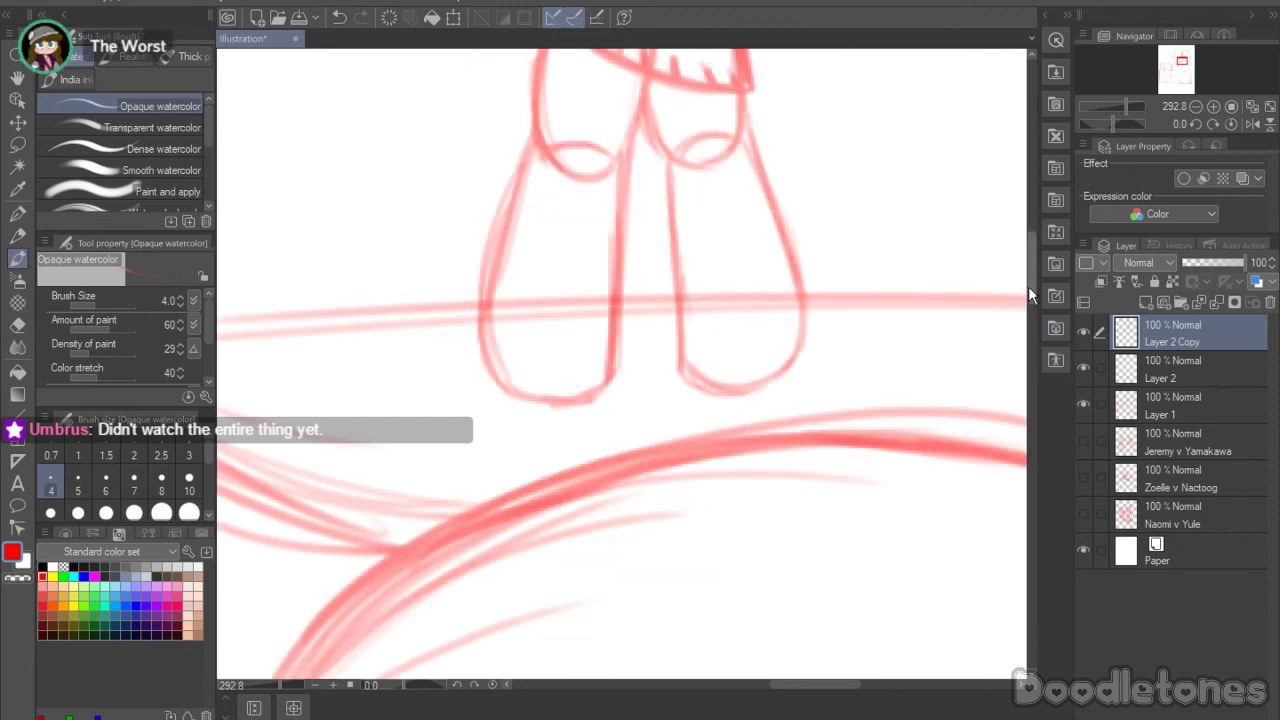
mouse_move(1028, 286)
mouse_down()
mouse_move(1022, 226)
mouse_move(1025, 284)
mouse_up()
drag(1034, 333, 1026, 225)
mouse_move(567, 299)
mouse_down()
mouse_move(692, 365)
mouse_move(614, 333)
mouse_move(737, 370)
mouse_up()
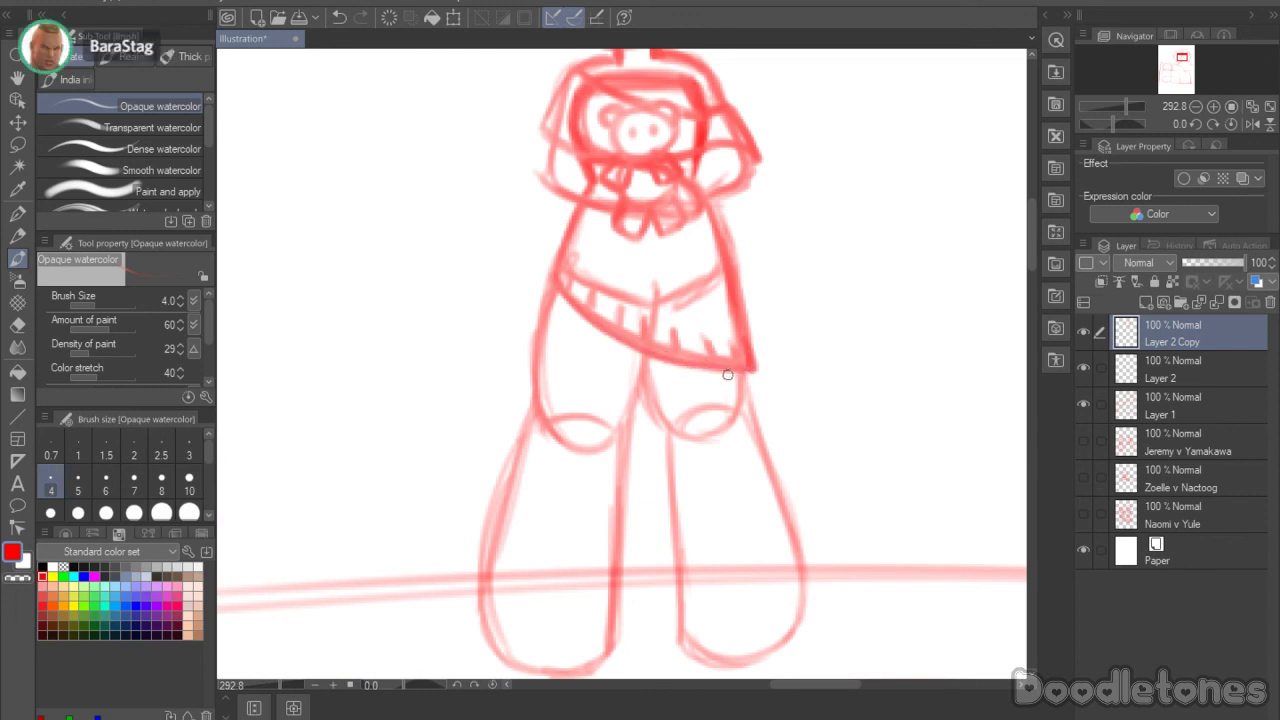
mouse_move(570, 317)
mouse_down()
mouse_move(581, 337)
mouse_move(562, 320)
mouse_up()
mouse_move(584, 365)
mouse_down()
mouse_move(621, 381)
mouse_move(593, 369)
mouse_move(627, 410)
mouse_move(579, 372)
mouse_up()
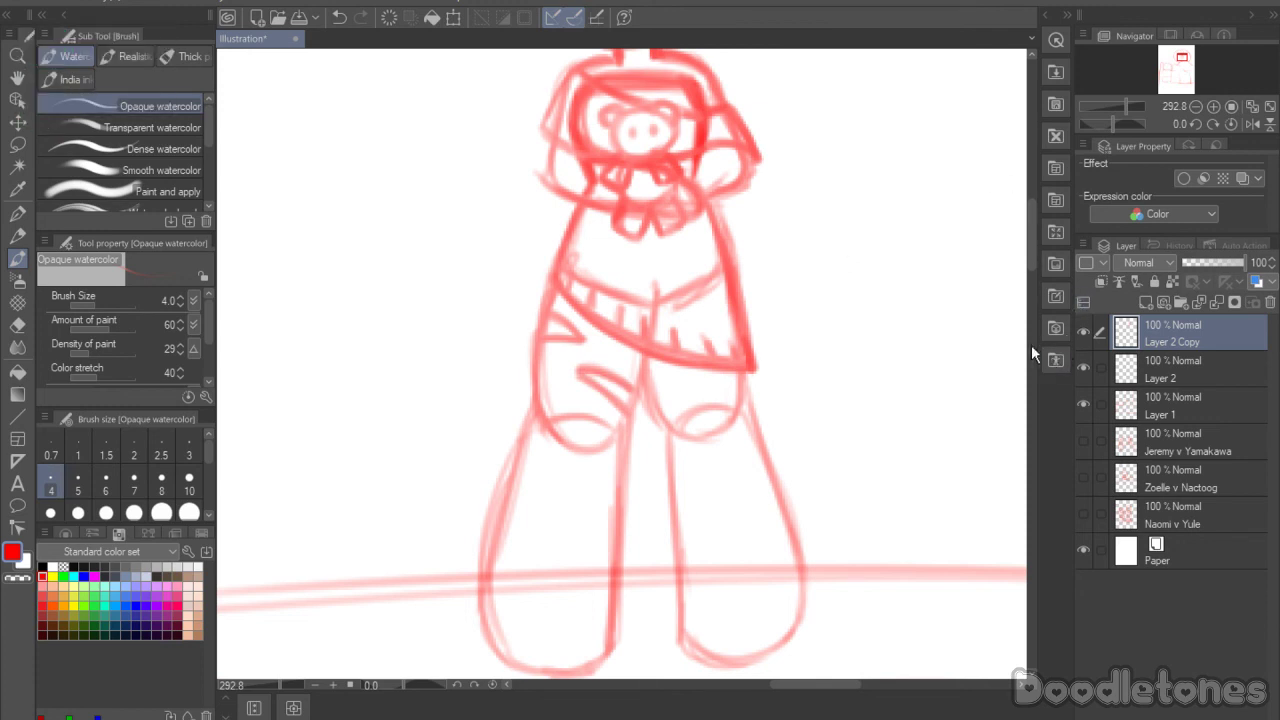
Step: Draw three short toe strokes along the lower edge of each of the figure's feet
mouse_move(1032, 261)
mouse_down()
mouse_move(1033, 205)
mouse_move(1022, 291)
mouse_move(1030, 280)
mouse_up()
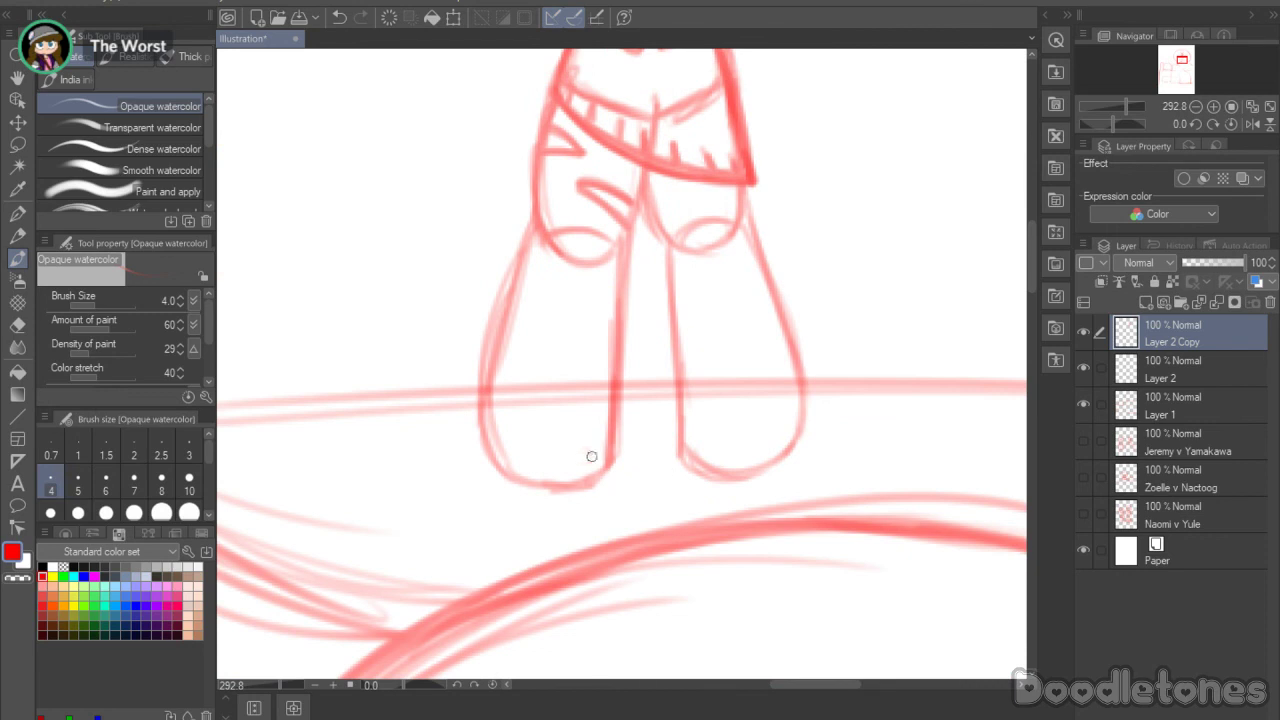
mouse_move(592, 458)
mouse_down()
mouse_move(598, 476)
mouse_move(546, 465)
mouse_up()
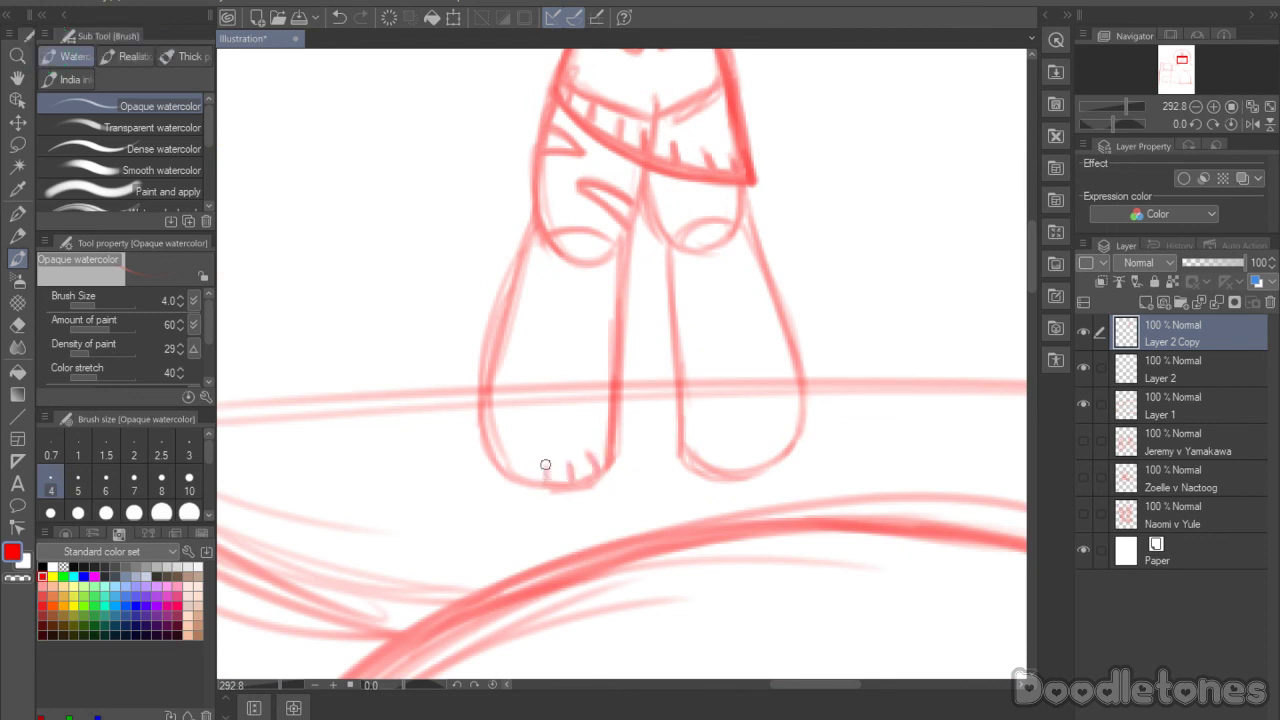
mouse_move(700, 463)
mouse_down()
mouse_move(705, 443)
mouse_move(724, 474)
mouse_move(757, 471)
mouse_up()
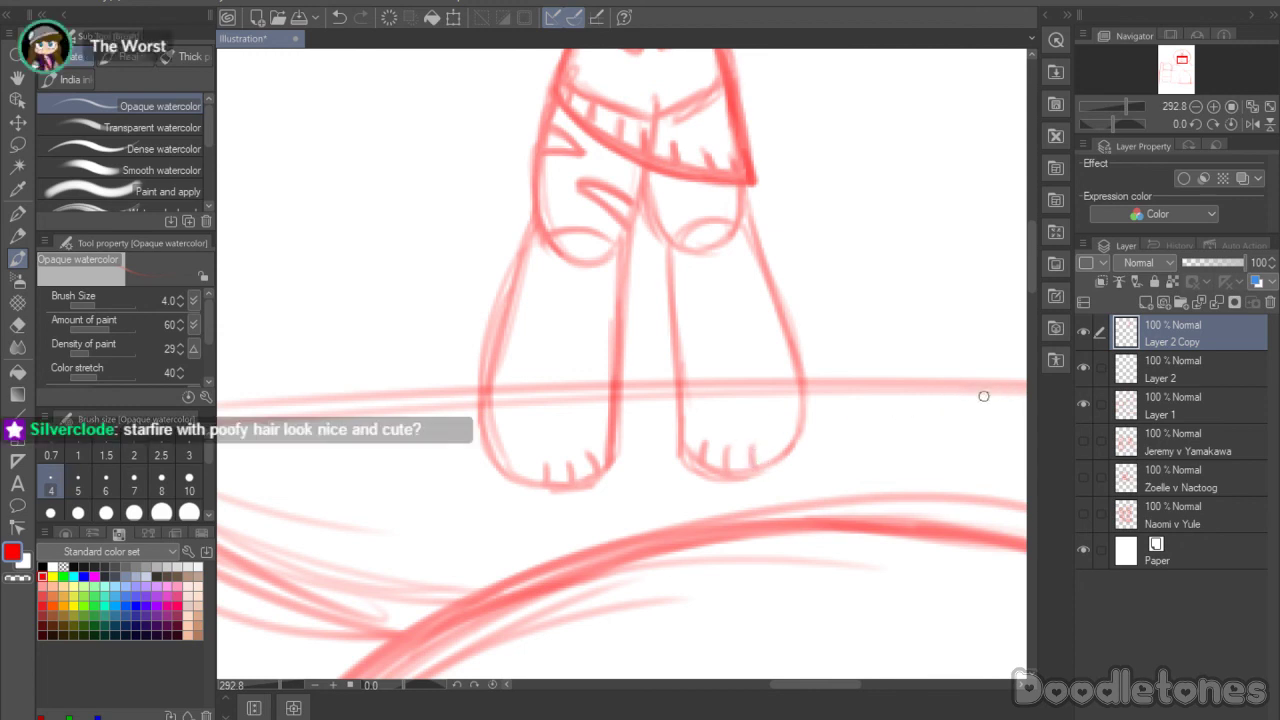
Step: Darken the outlines of both lower legs and feet, going over the right-hand foot and its toes again
drag(792, 366, 797, 443)
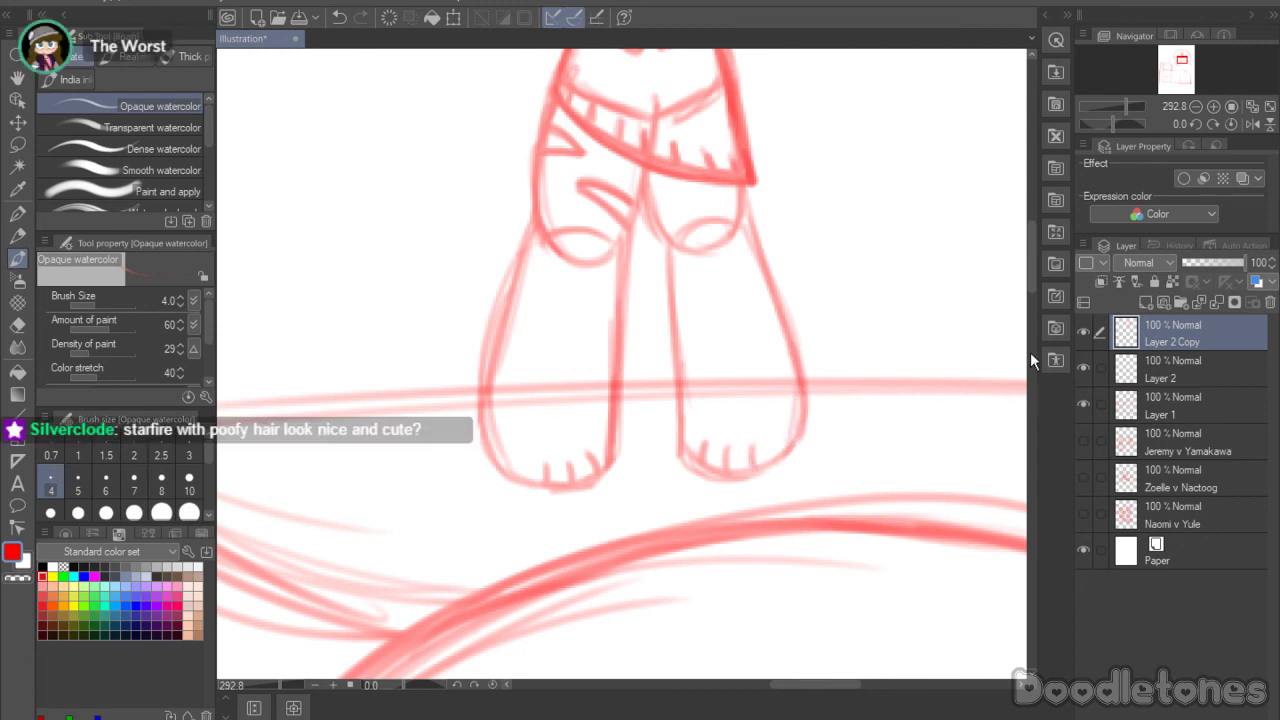
scroll(1029, 271, up, 3)
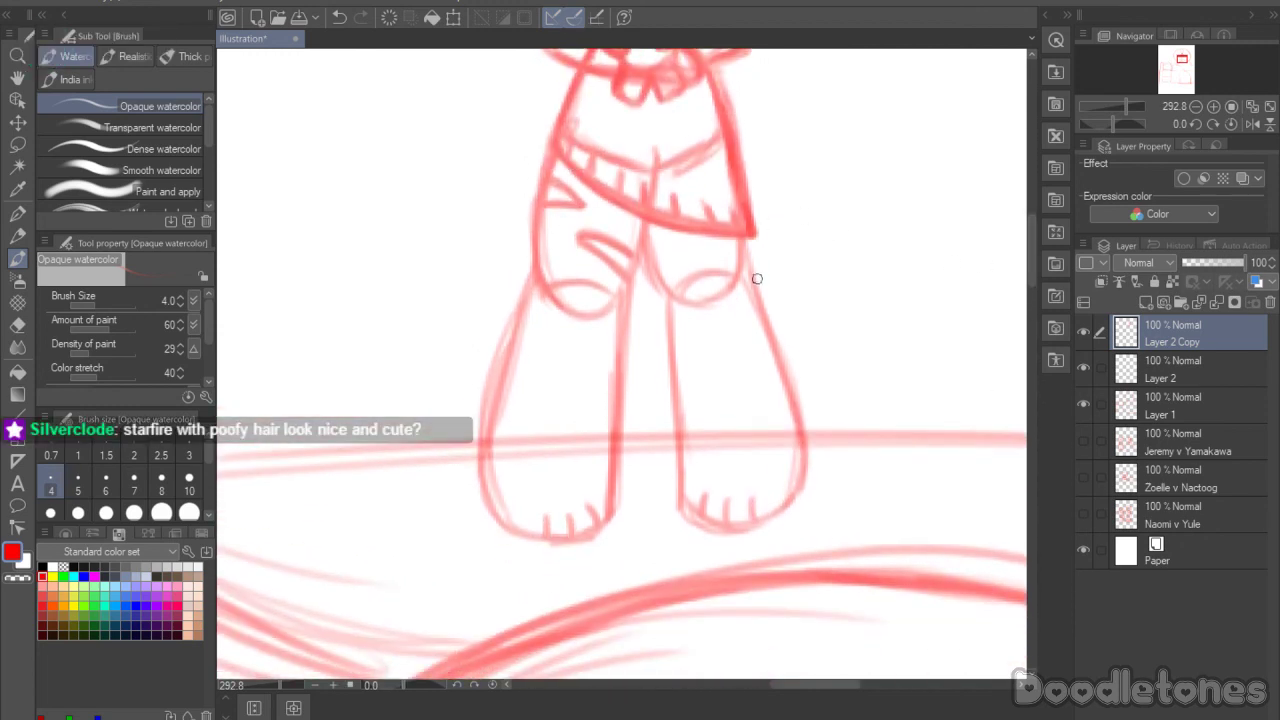
drag(757, 294, 805, 445)
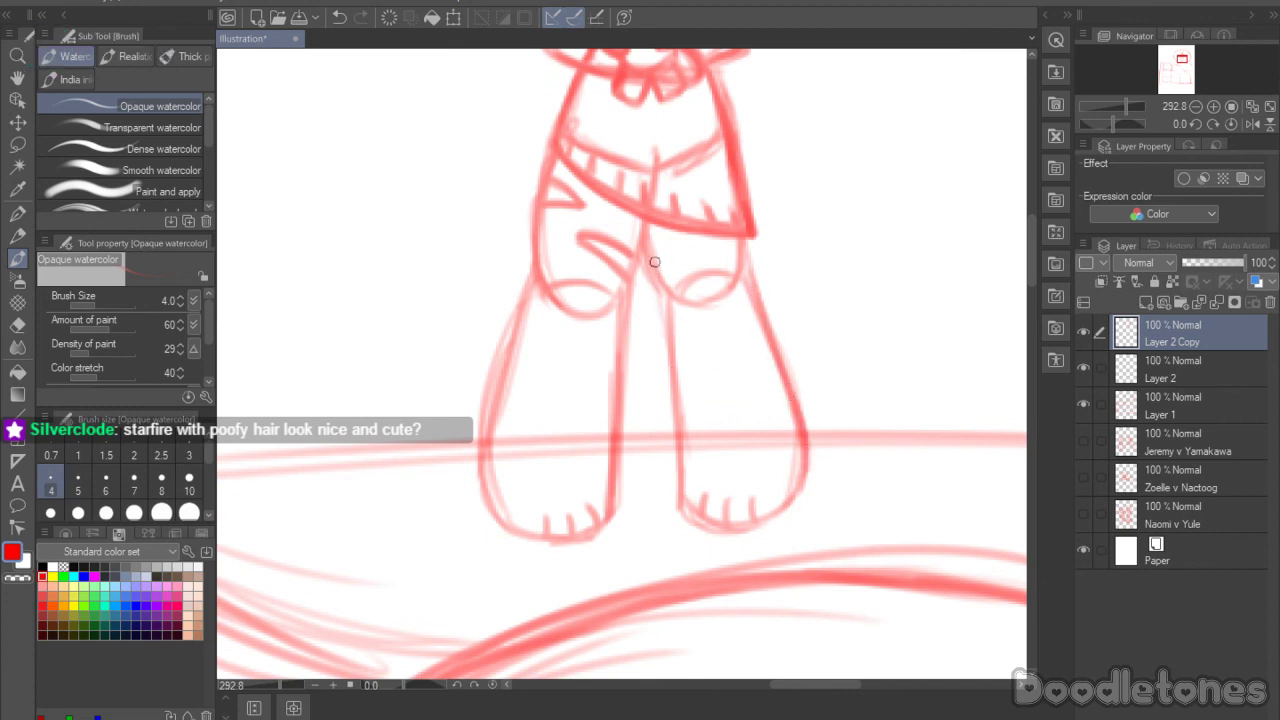
mouse_move(654, 262)
mouse_down()
mouse_move(685, 515)
mouse_move(729, 531)
mouse_move(779, 516)
mouse_move(805, 485)
mouse_move(798, 432)
mouse_move(794, 500)
mouse_move(730, 527)
mouse_move(706, 498)
mouse_up()
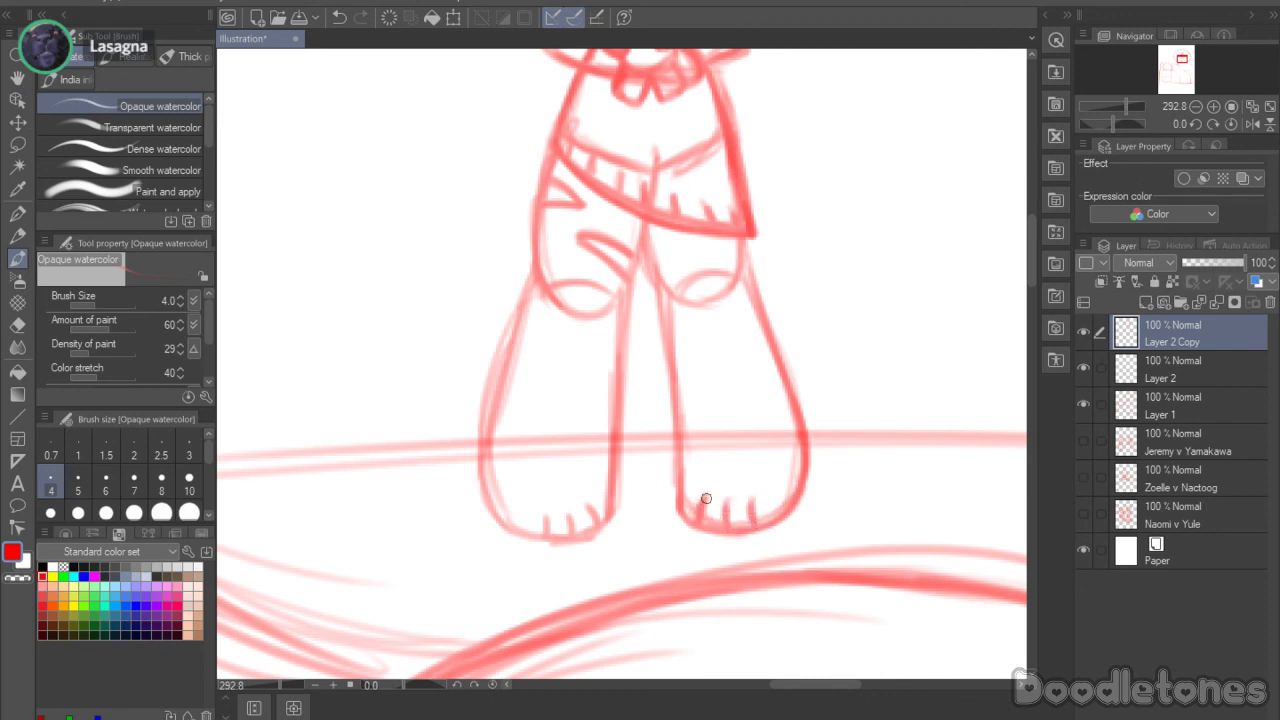
mouse_move(483, 480)
mouse_down()
mouse_move(559, 537)
mouse_move(537, 537)
mouse_move(577, 536)
mouse_move(486, 417)
mouse_move(515, 318)
mouse_up()
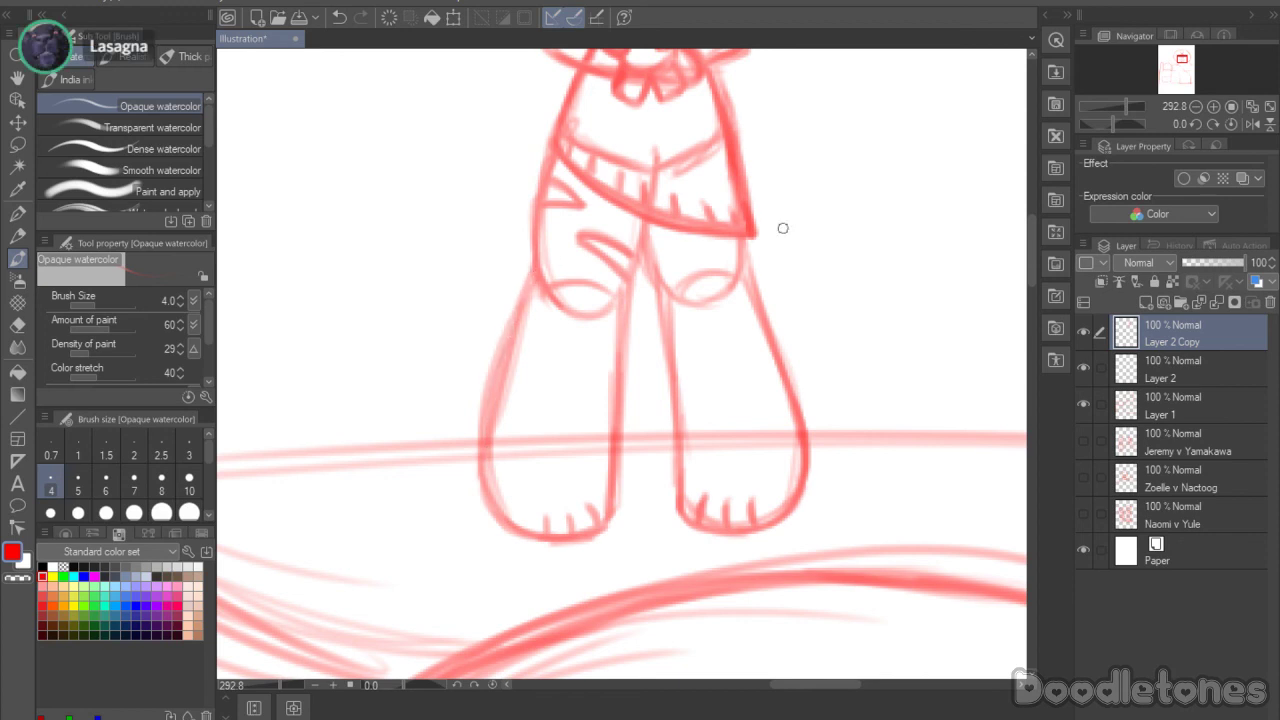
Step: Draw pointed cheek marks at the head's lower-left edge and add a vertical centre line and curved horizontal face guideline
drag(1030, 277, 1011, 190)
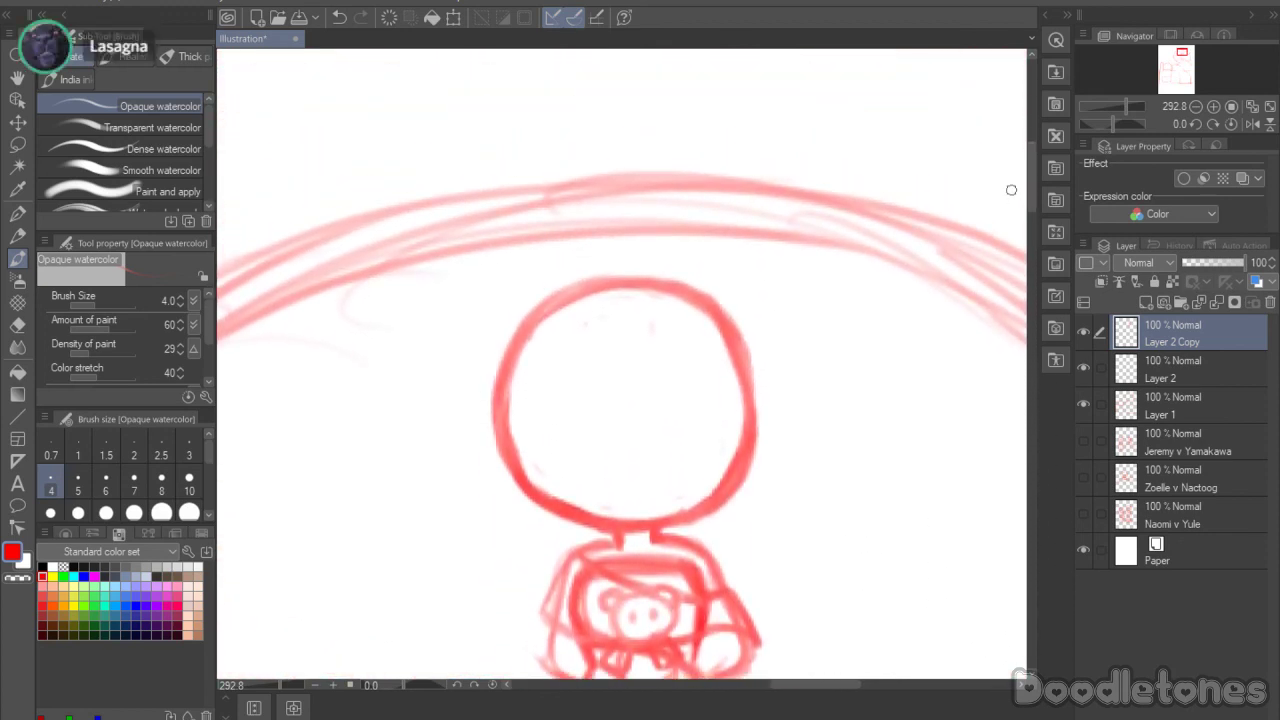
mouse_move(532, 488)
mouse_down()
mouse_move(578, 476)
mouse_move(560, 500)
mouse_move(577, 479)
mouse_move(590, 500)
mouse_up()
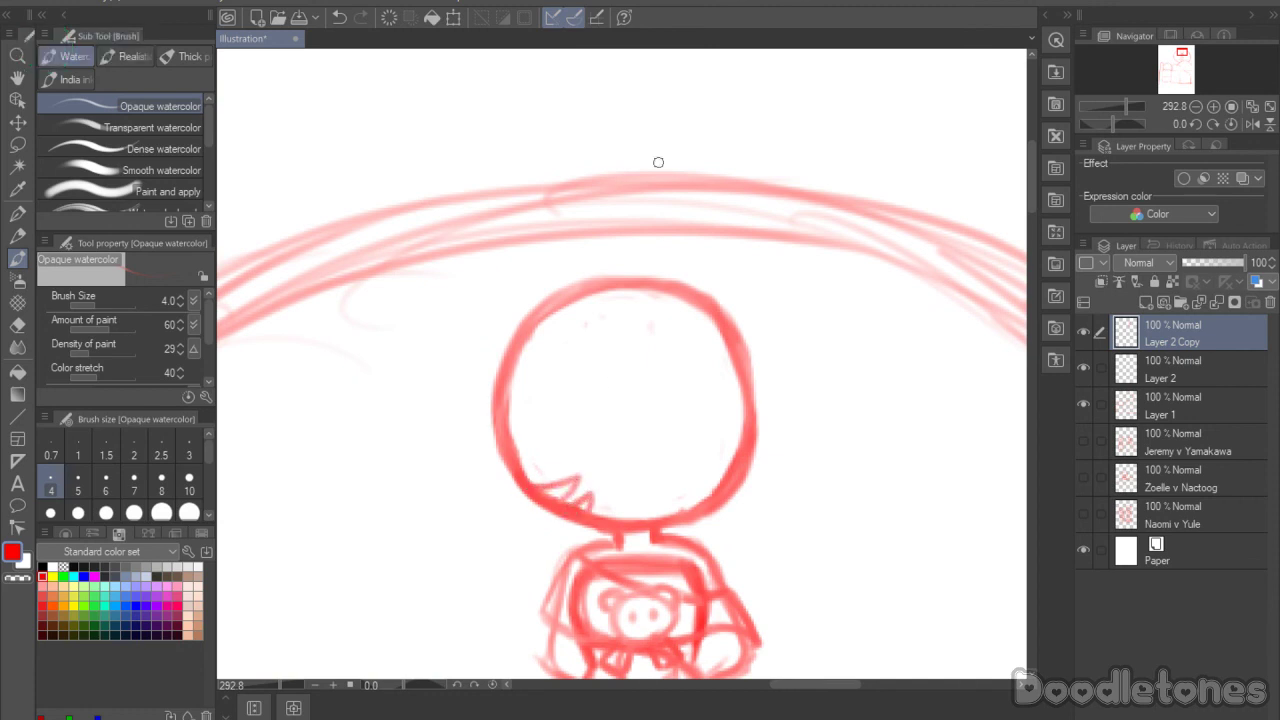
drag(637, 308, 632, 514)
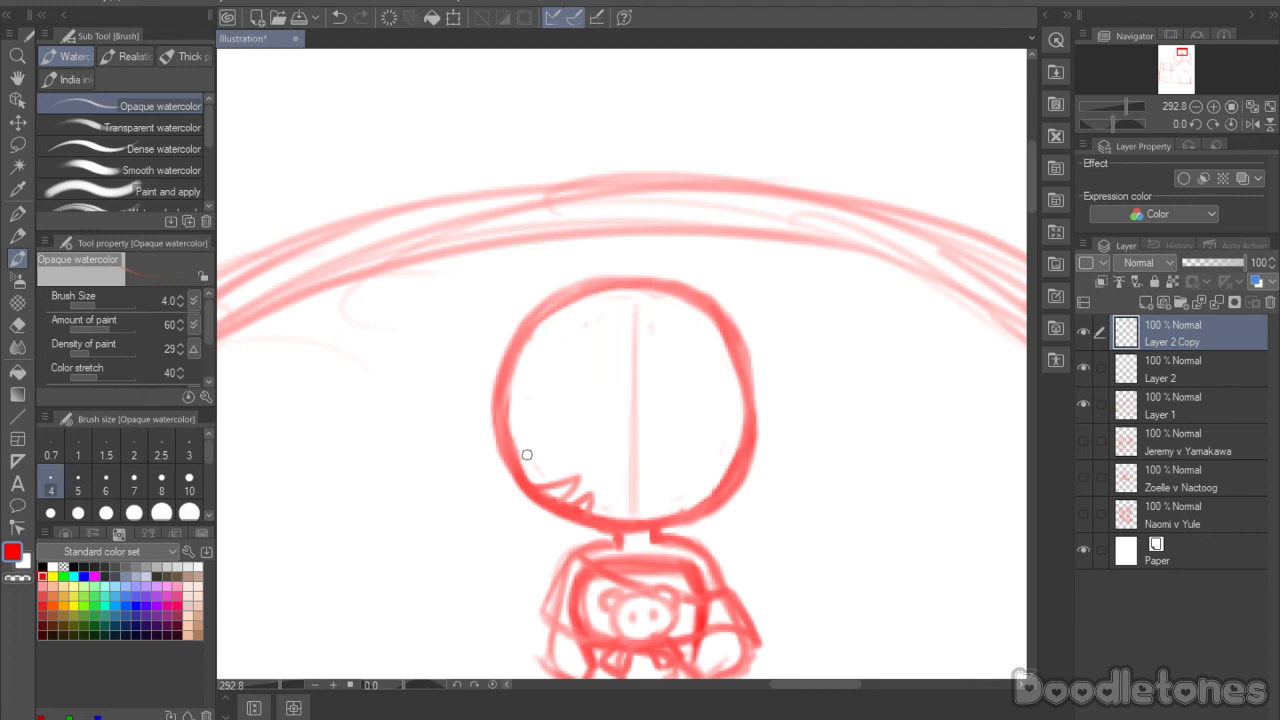
mouse_move(527, 455)
mouse_down()
mouse_move(701, 424)
mouse_move(735, 438)
mouse_up()
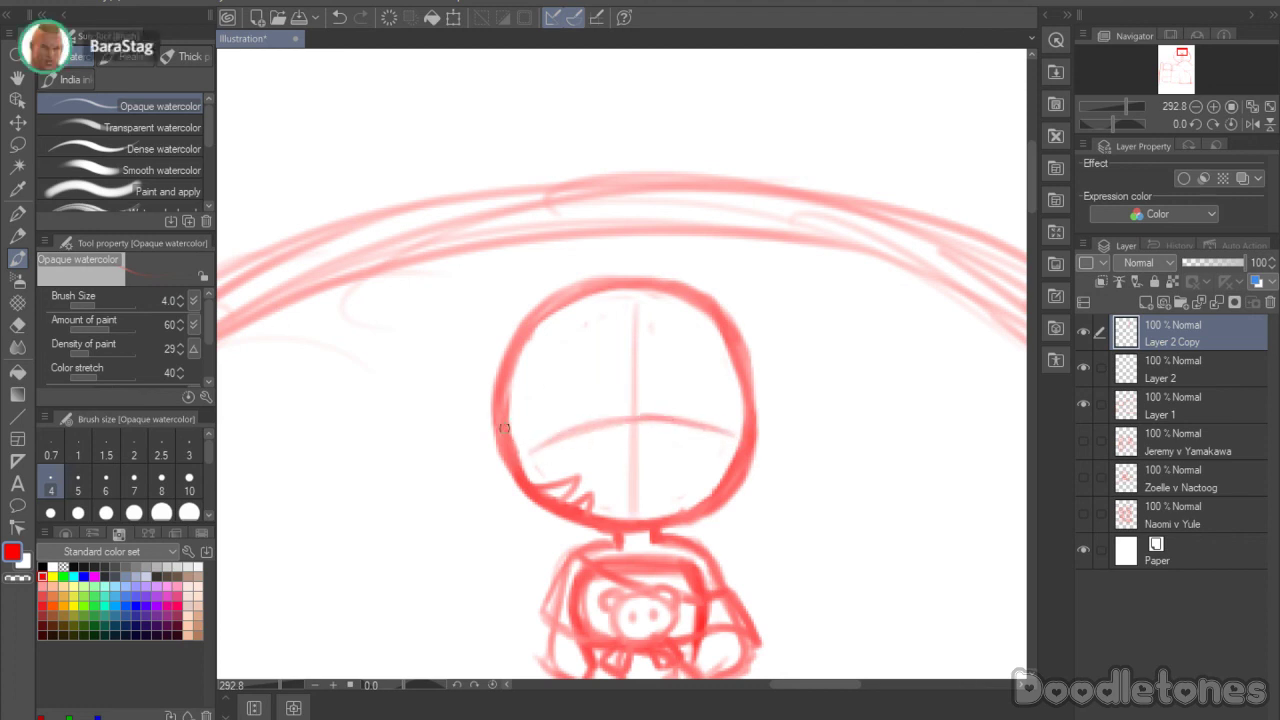
Step: Thicken the round head outline along its right-hand side and the chin
drag(529, 496, 590, 524)
drag(740, 342, 754, 418)
drag(744, 344, 754, 442)
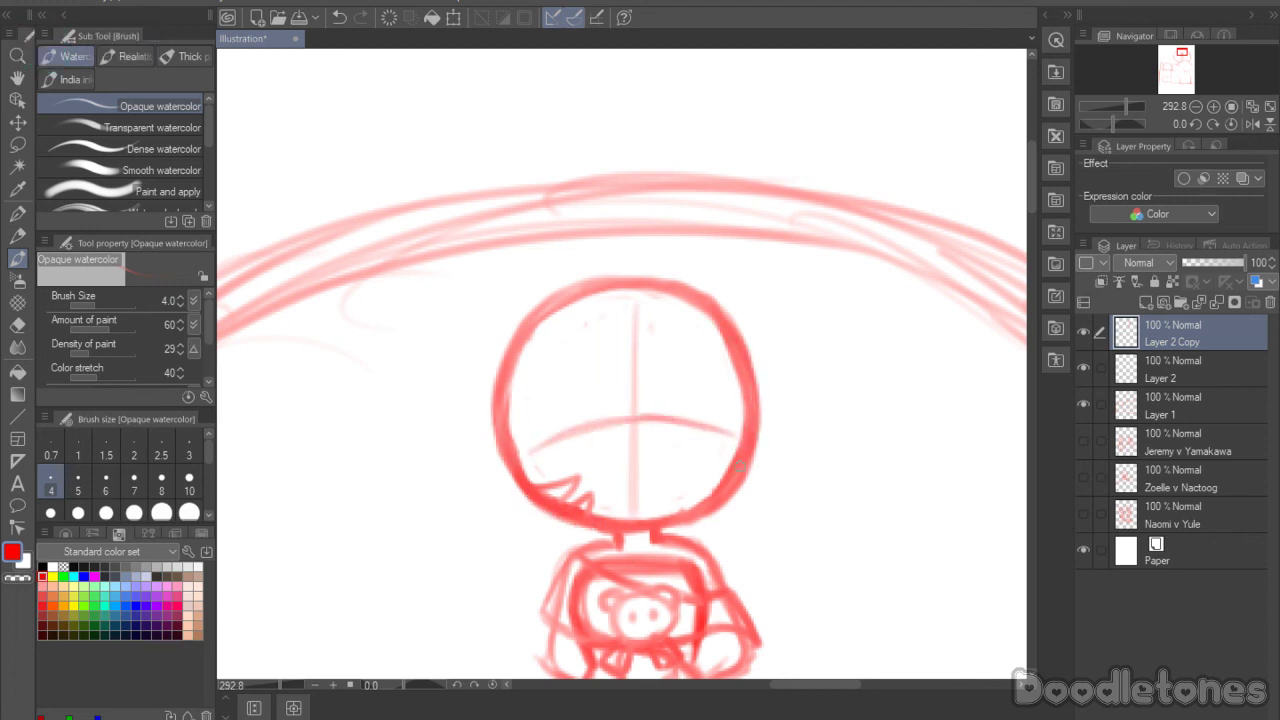
mouse_move(550, 504)
mouse_down()
mouse_move(691, 511)
mouse_move(644, 523)
mouse_move(698, 512)
mouse_up()
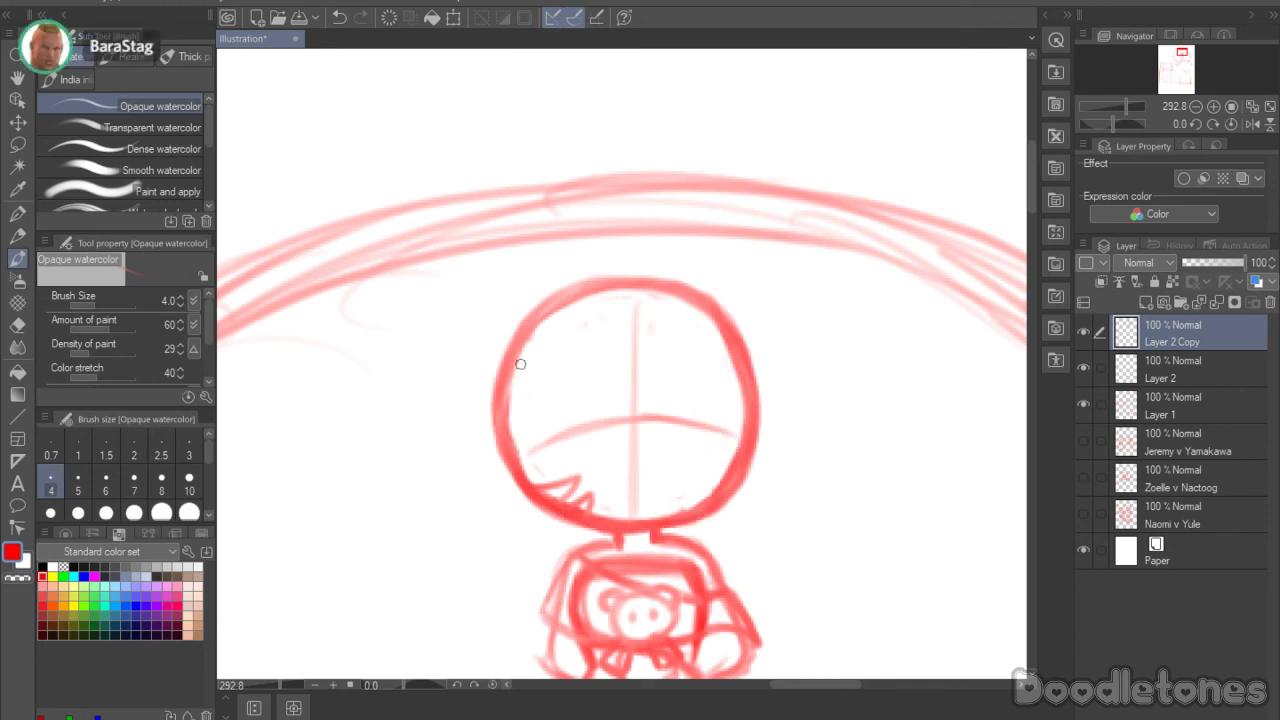
Step: Erase along the inside of the head outline to thin it, clearing the base of the pointed cheek marks
key(e)
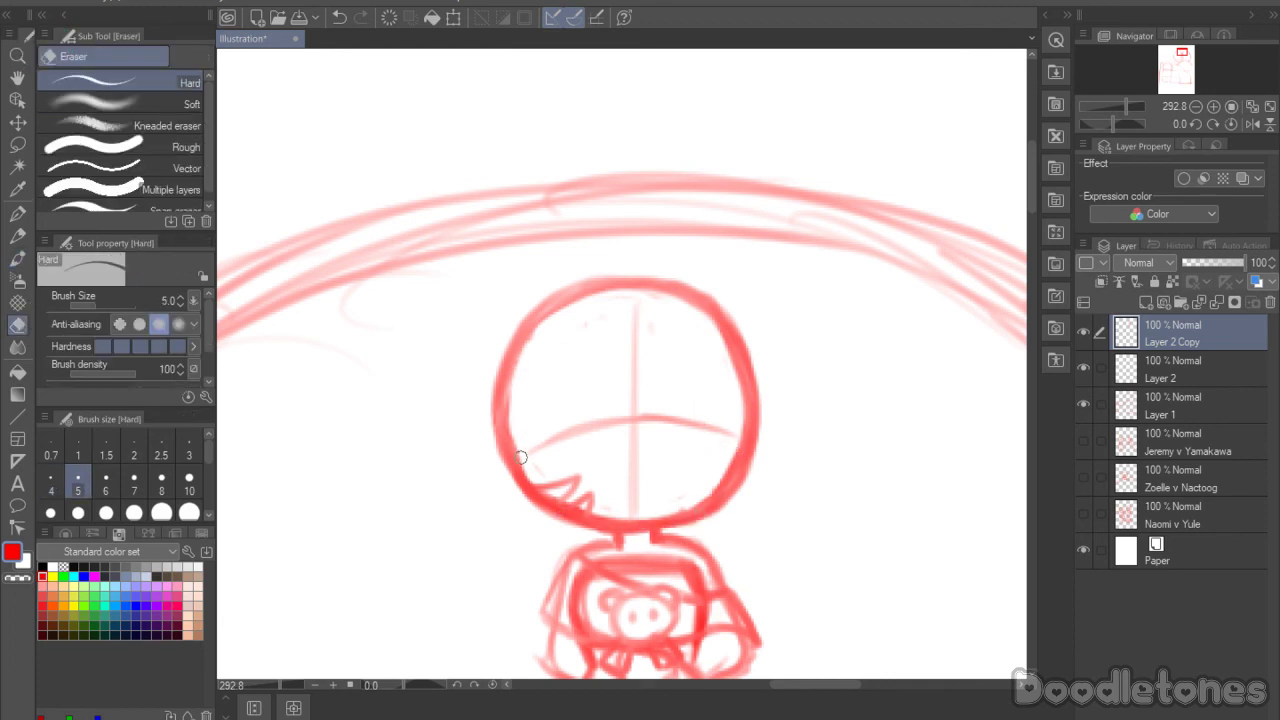
mouse_move(521, 457)
mouse_down()
mouse_move(509, 386)
mouse_move(530, 337)
mouse_up()
mouse_move(511, 394)
mouse_down()
mouse_move(608, 297)
mouse_move(714, 289)
mouse_move(666, 300)
mouse_move(712, 324)
mouse_move(739, 409)
mouse_move(729, 472)
mouse_move(674, 511)
mouse_move(640, 515)
mouse_up()
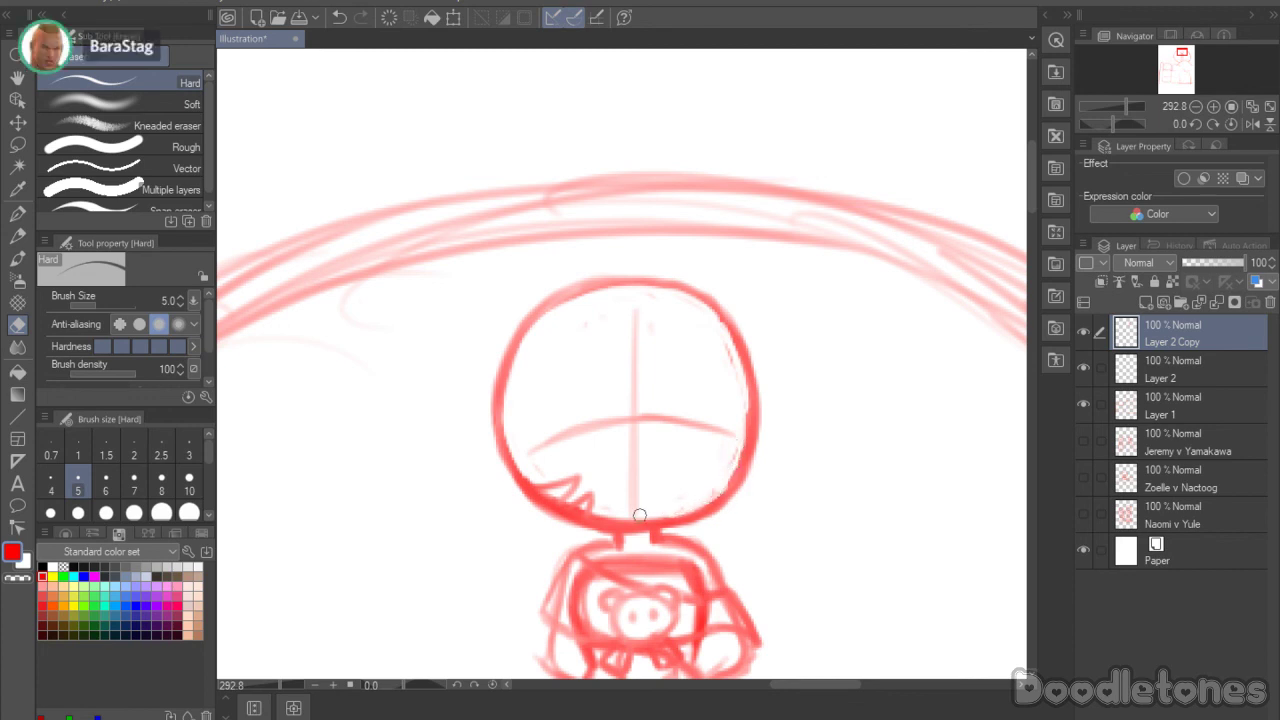
mouse_move(531, 471)
mouse_down()
mouse_move(634, 517)
mouse_move(703, 497)
mouse_up()
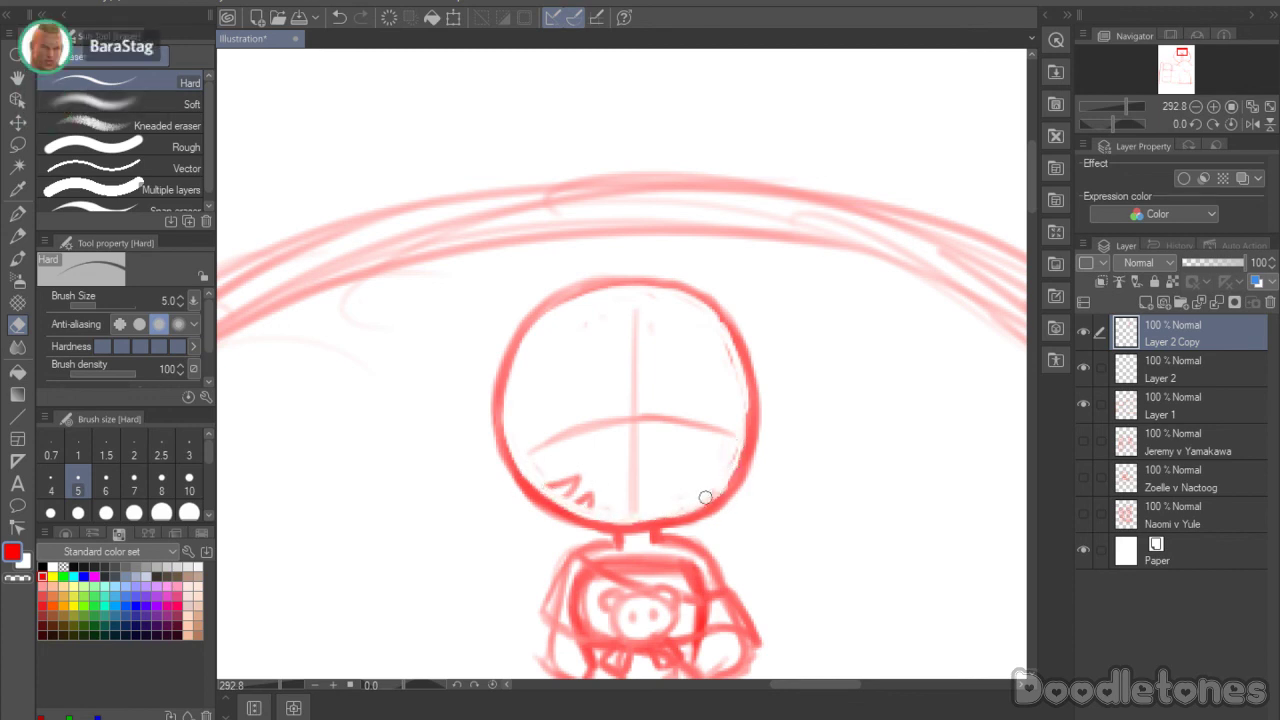
drag(731, 386, 739, 451)
click(19, 257)
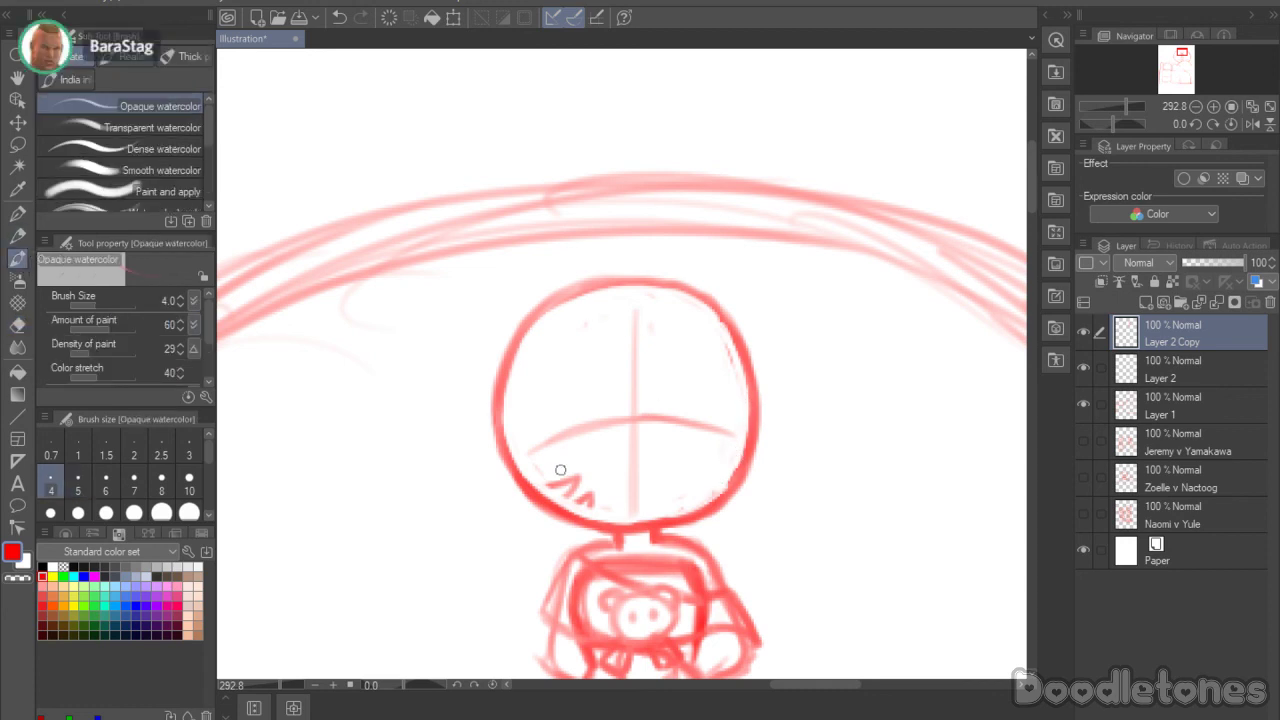
mouse_move(545, 482)
mouse_down()
mouse_move(555, 502)
mouse_move(590, 505)
mouse_up()
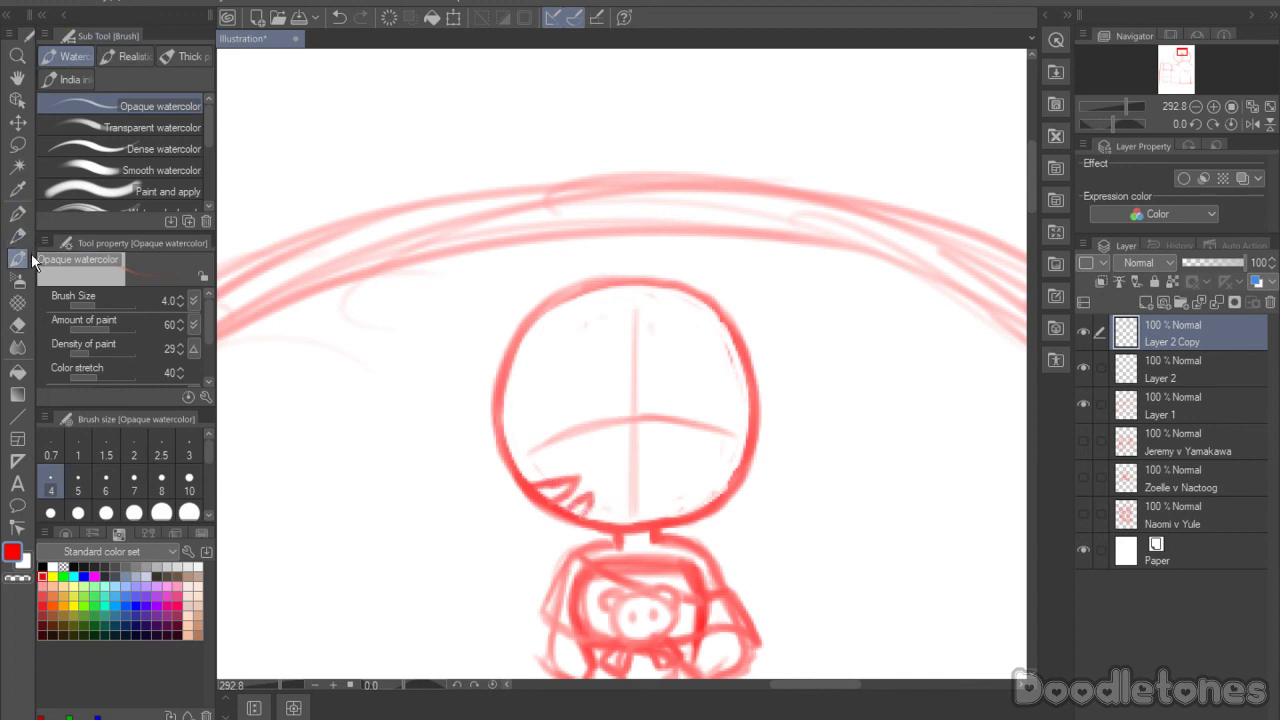
click(17, 324)
mouse_move(585, 495)
mouse_down()
mouse_move(550, 470)
mouse_move(592, 490)
mouse_up()
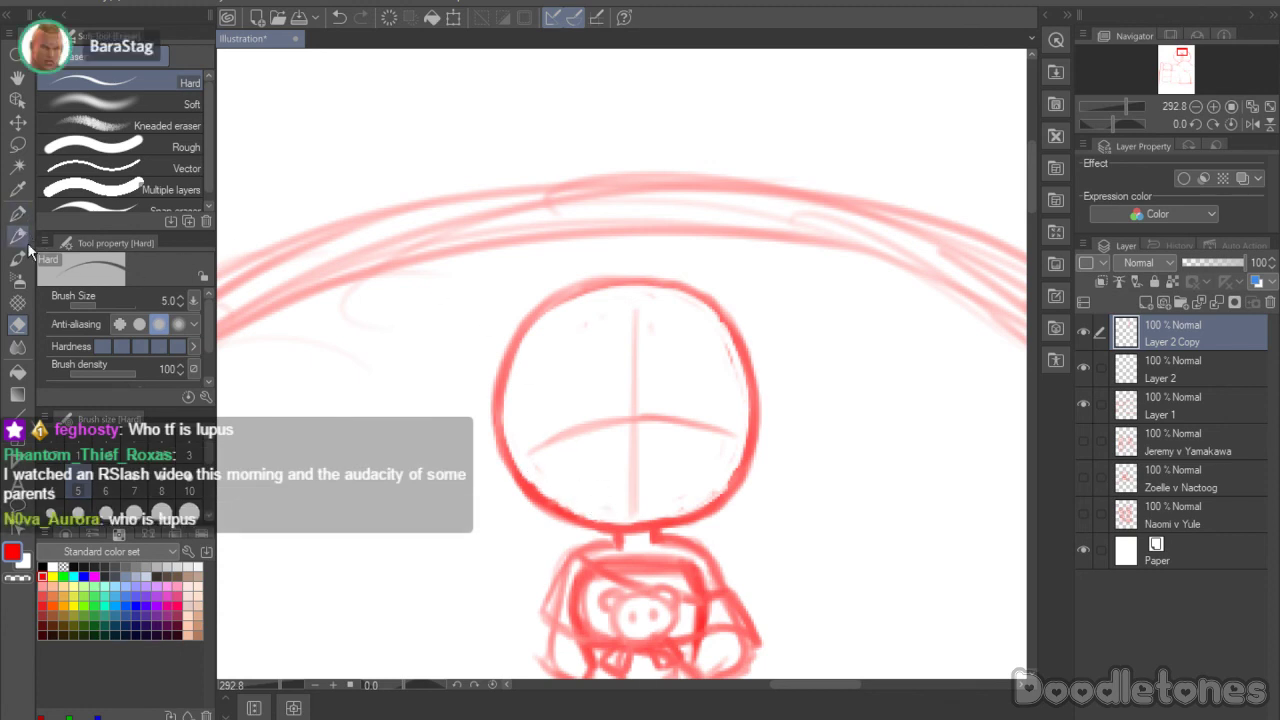
Step: Draw the facial features on the guidelines: pointed cheek marks at the lower-left edge, a small nose and two large rounded eyes
click(19, 259)
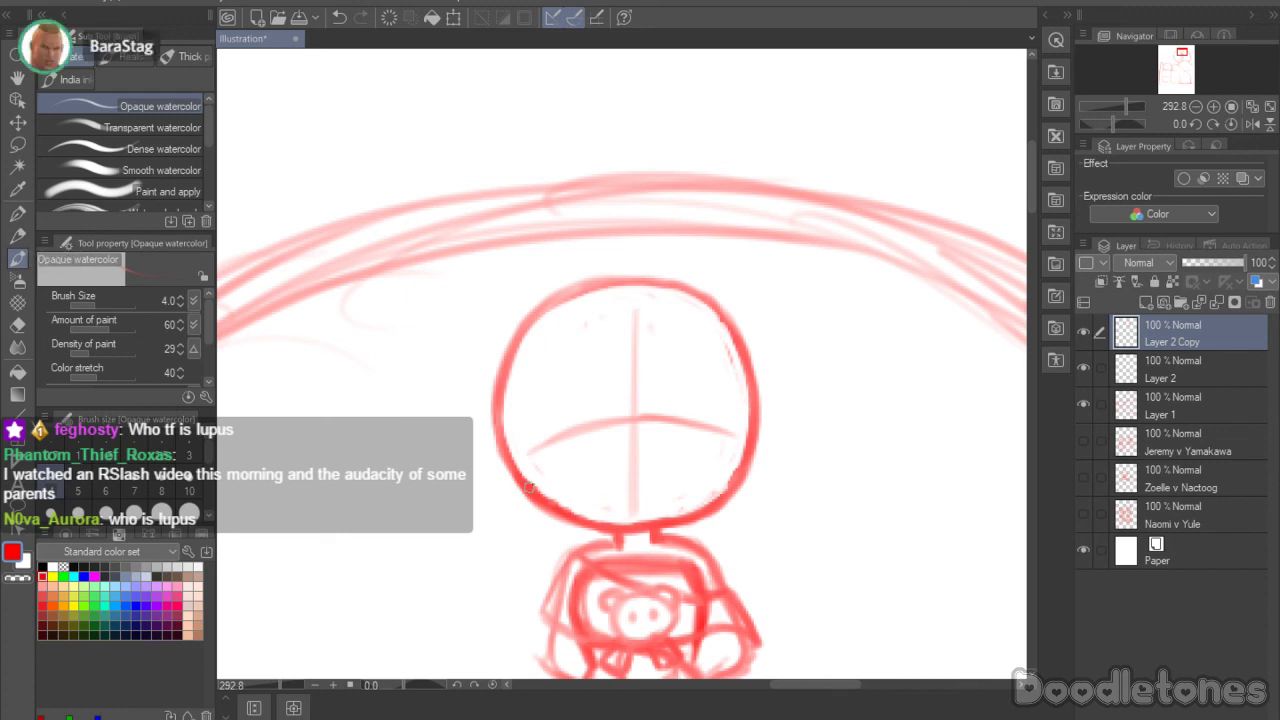
mouse_move(529, 487)
mouse_down()
mouse_move(574, 476)
mouse_move(557, 503)
mouse_move(574, 476)
mouse_move(555, 482)
mouse_move(577, 516)
mouse_up()
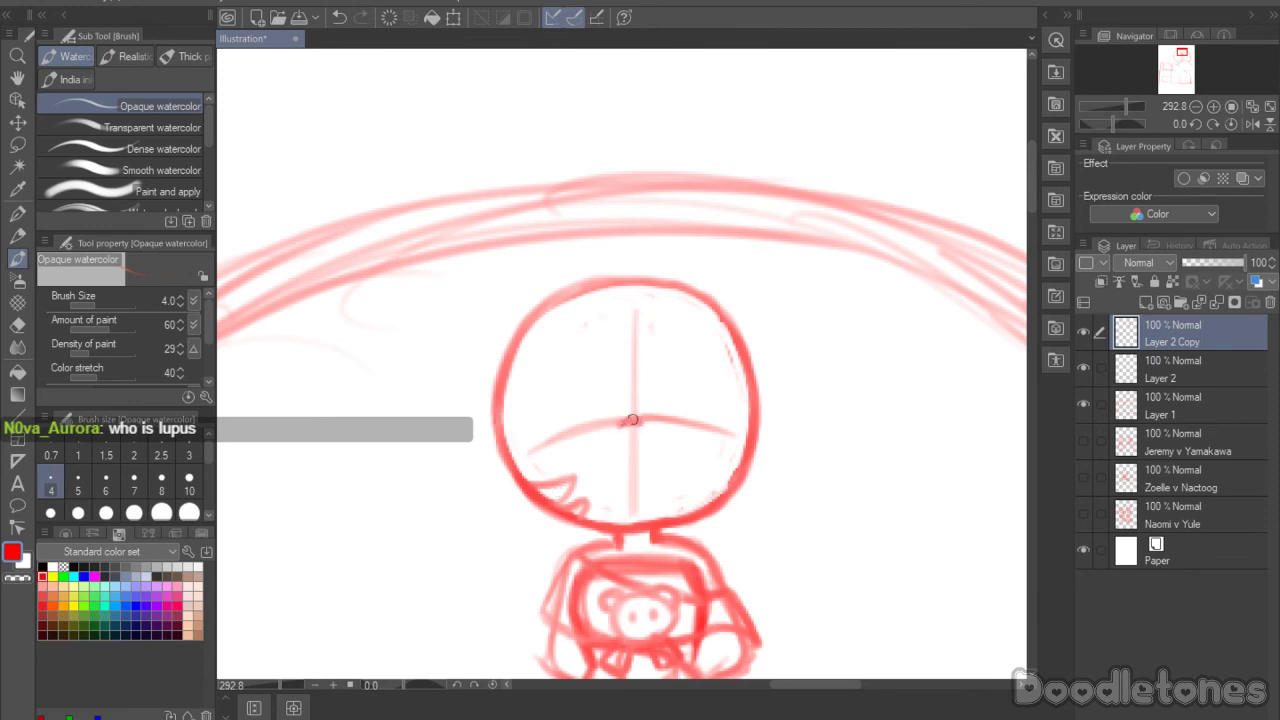
mouse_move(596, 378)
mouse_down()
mouse_move(562, 361)
mouse_move(567, 435)
mouse_move(573, 401)
mouse_move(544, 395)
mouse_move(606, 432)
mouse_move(547, 416)
mouse_move(602, 433)
mouse_move(550, 430)
mouse_move(551, 366)
mouse_move(589, 365)
mouse_up()
mouse_move(667, 381)
mouse_down()
mouse_move(709, 372)
mouse_move(716, 416)
mouse_move(720, 399)
mouse_move(686, 431)
mouse_move(657, 424)
mouse_move(700, 428)
mouse_up()
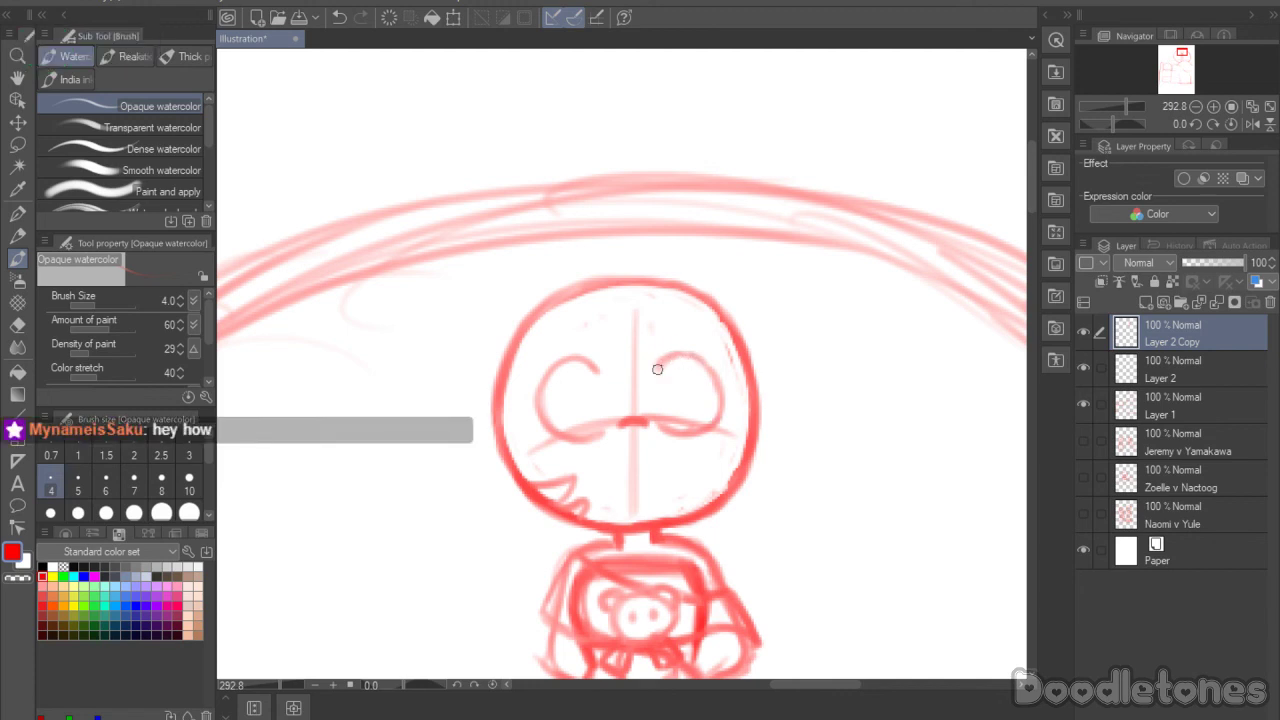
Step: Lasso the left-hand eye and move it slightly towards the face's centre line
click(17, 144)
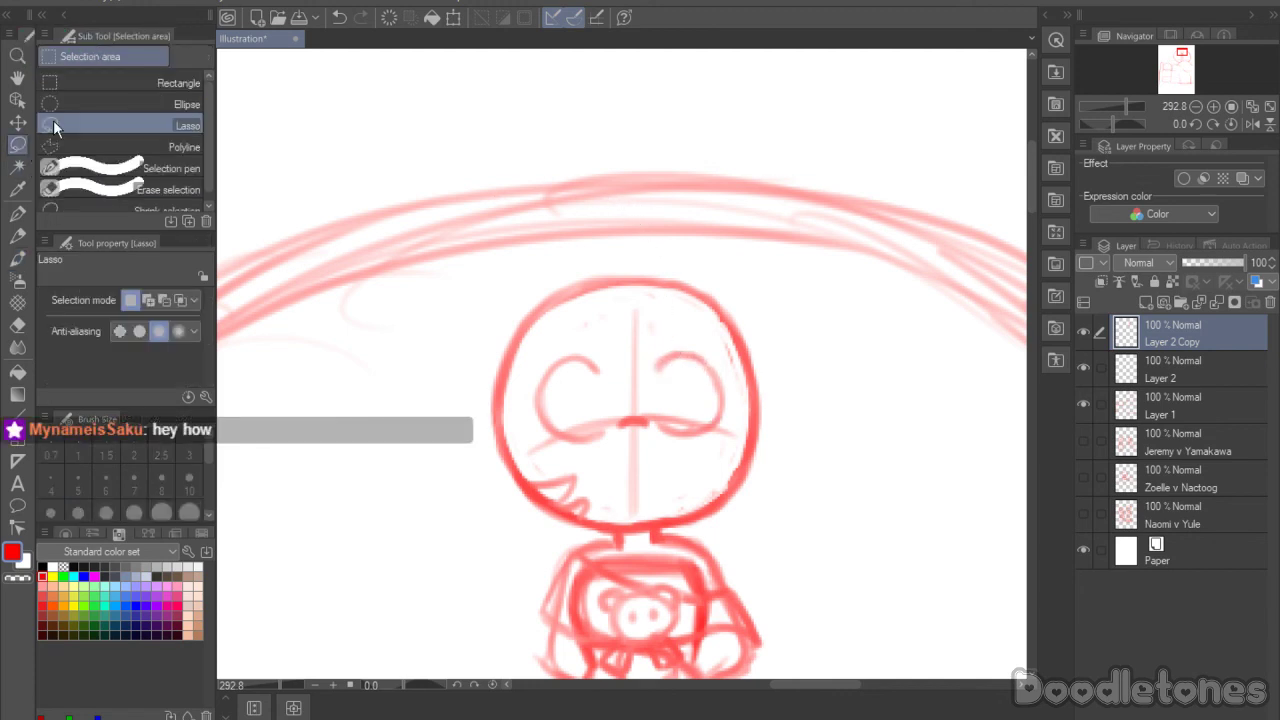
click(53, 122)
mouse_move(604, 411)
mouse_down()
mouse_move(554, 439)
mouse_move(525, 381)
mouse_move(605, 340)
mouse_up()
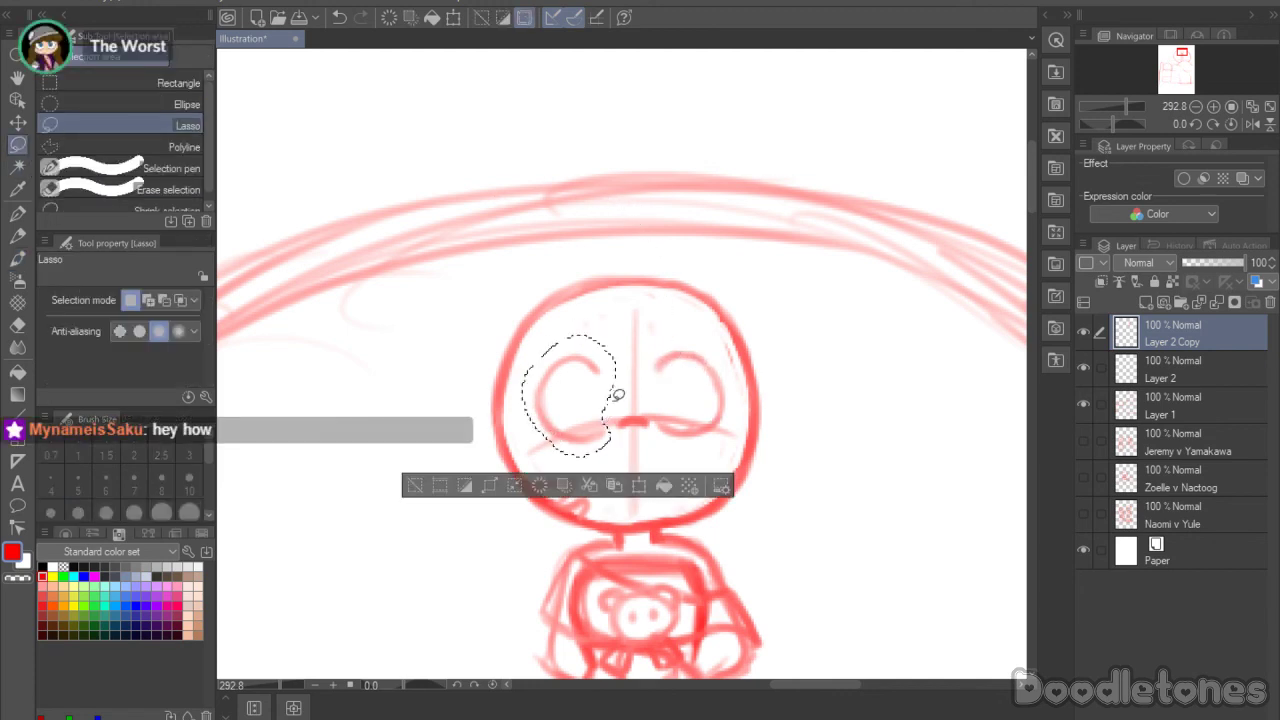
click(629, 484)
drag(601, 391, 607, 391)
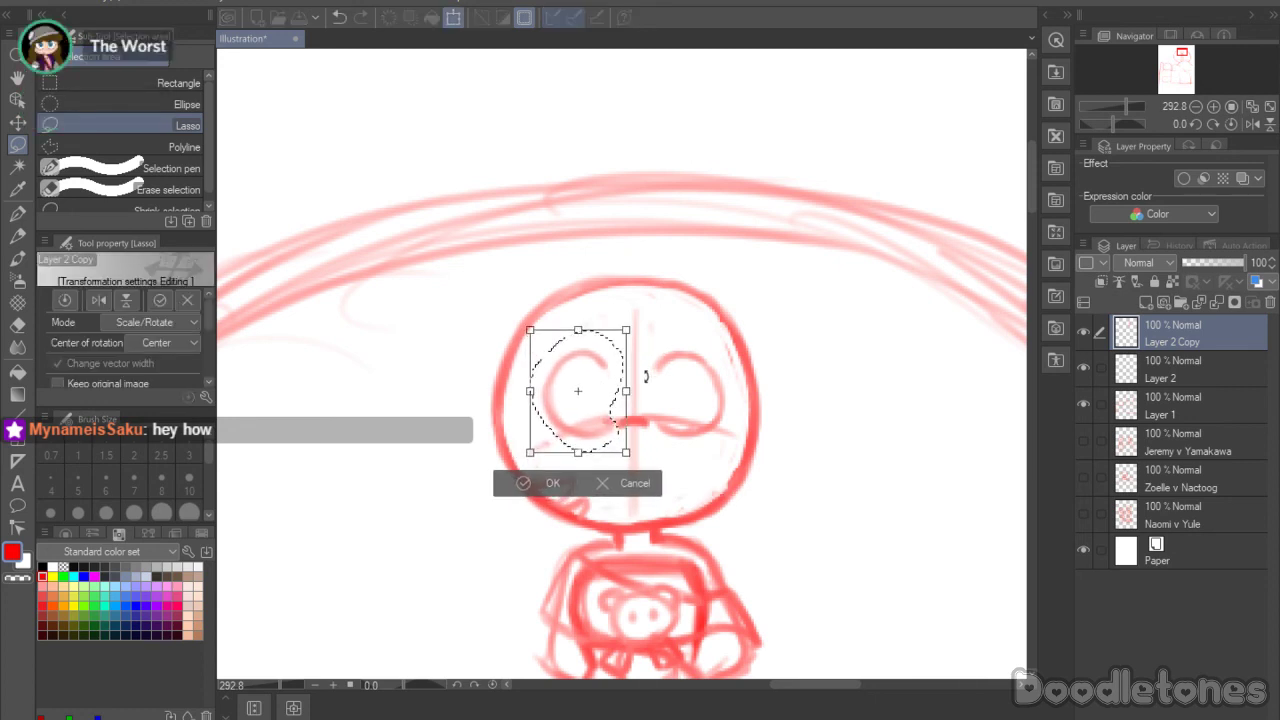
click(530, 485)
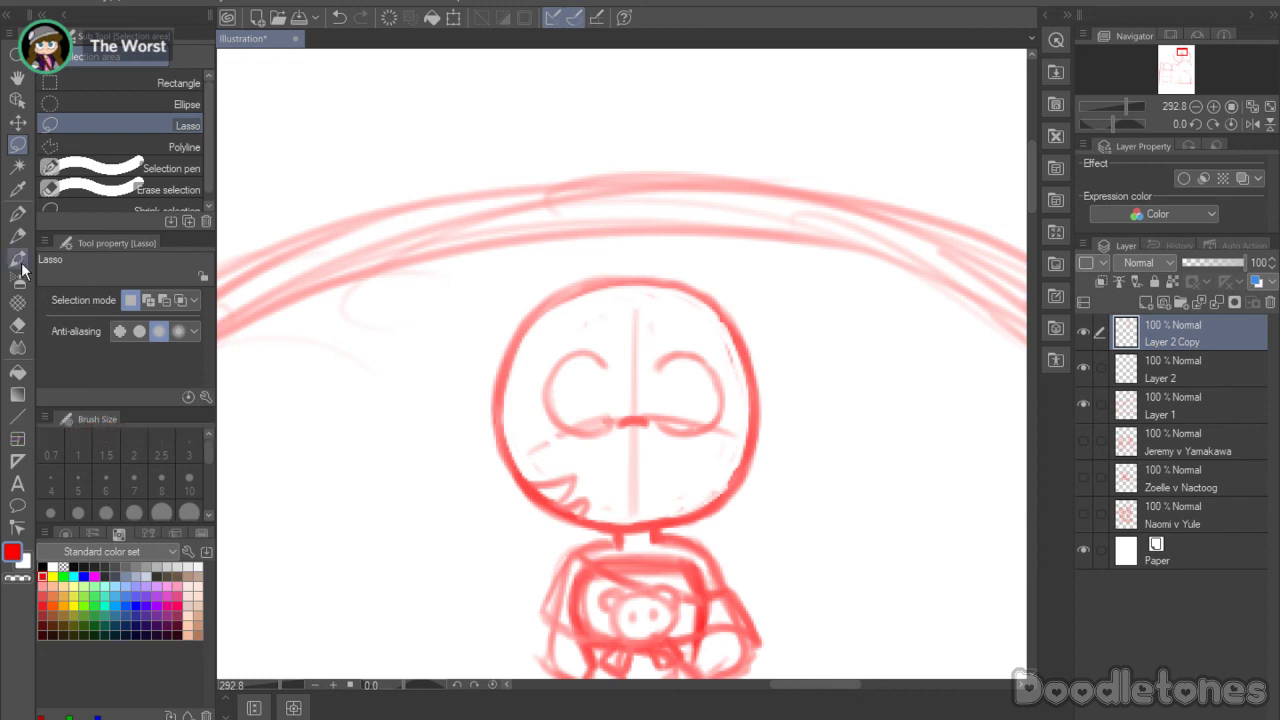
Step: Lasso the right-hand eye and shift it slightly inward to balance the other eye
mouse_move(678, 438)
mouse_down()
mouse_move(646, 371)
mouse_move(723, 417)
mouse_move(712, 438)
mouse_move(702, 408)
mouse_move(694, 422)
mouse_up()
click(737, 472)
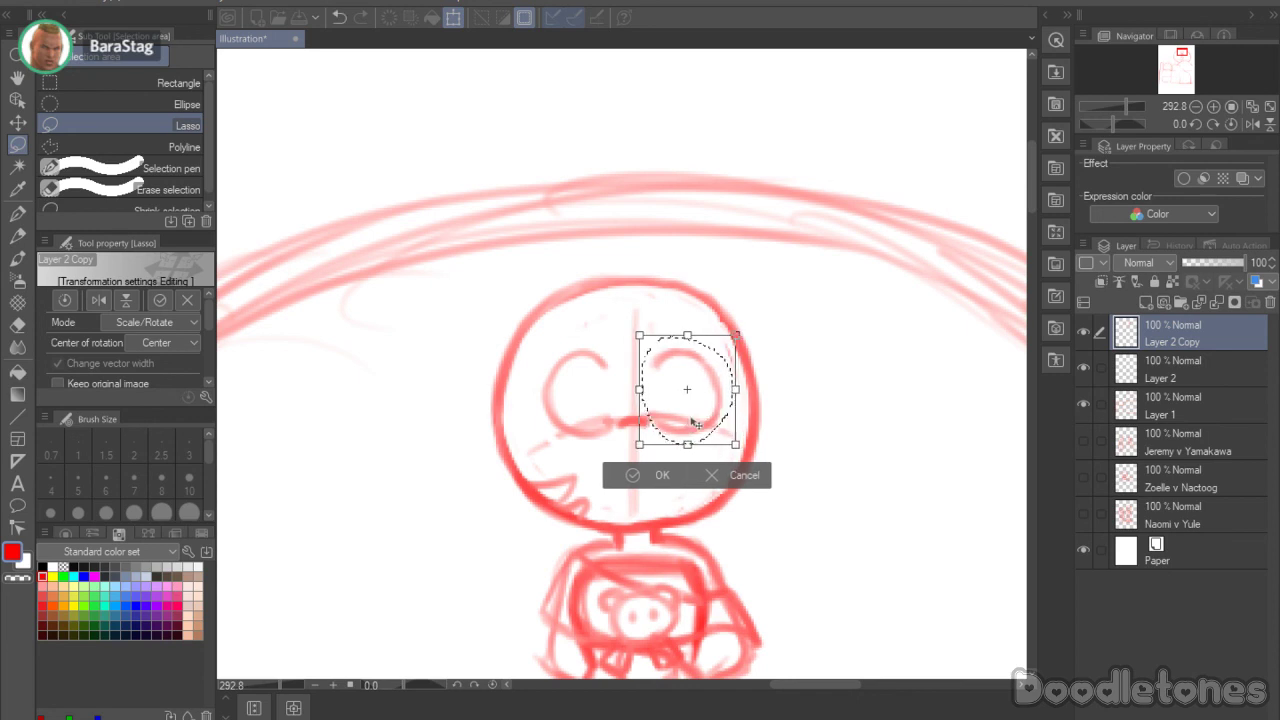
click(655, 475)
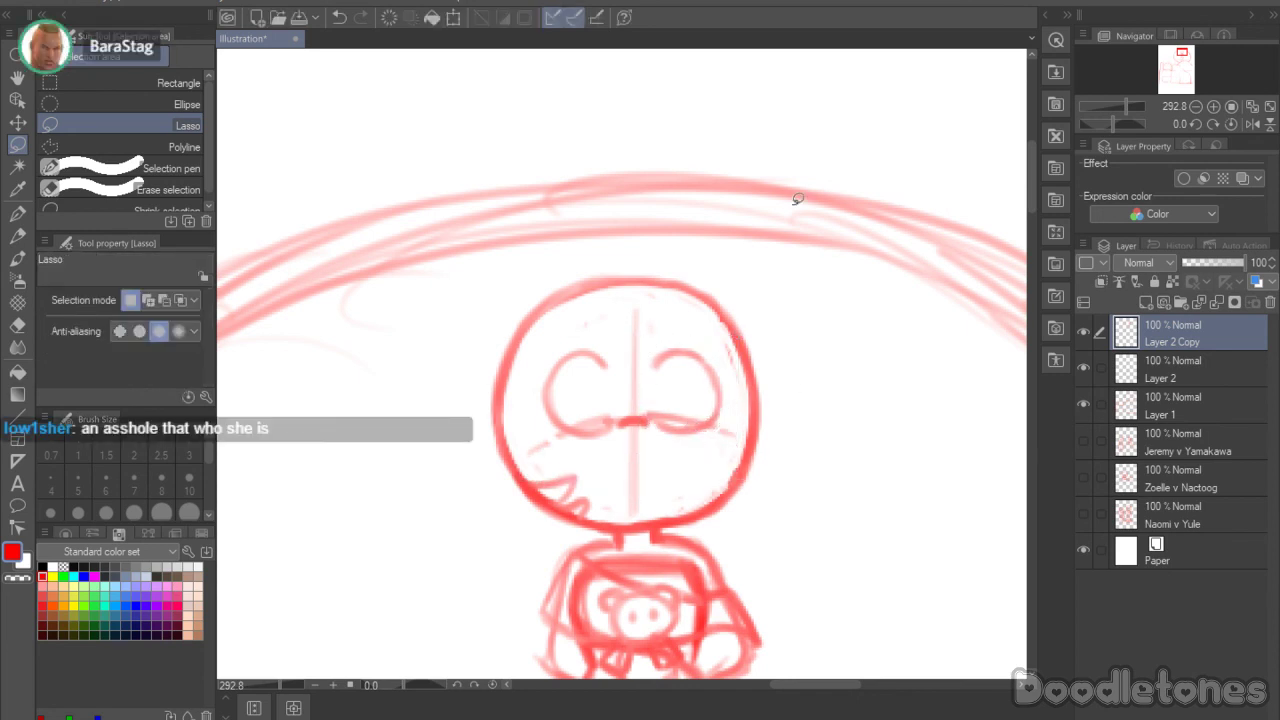
Step: Draw an oval pupil inside each eye and a short mouth stroke below the nose
key(b)
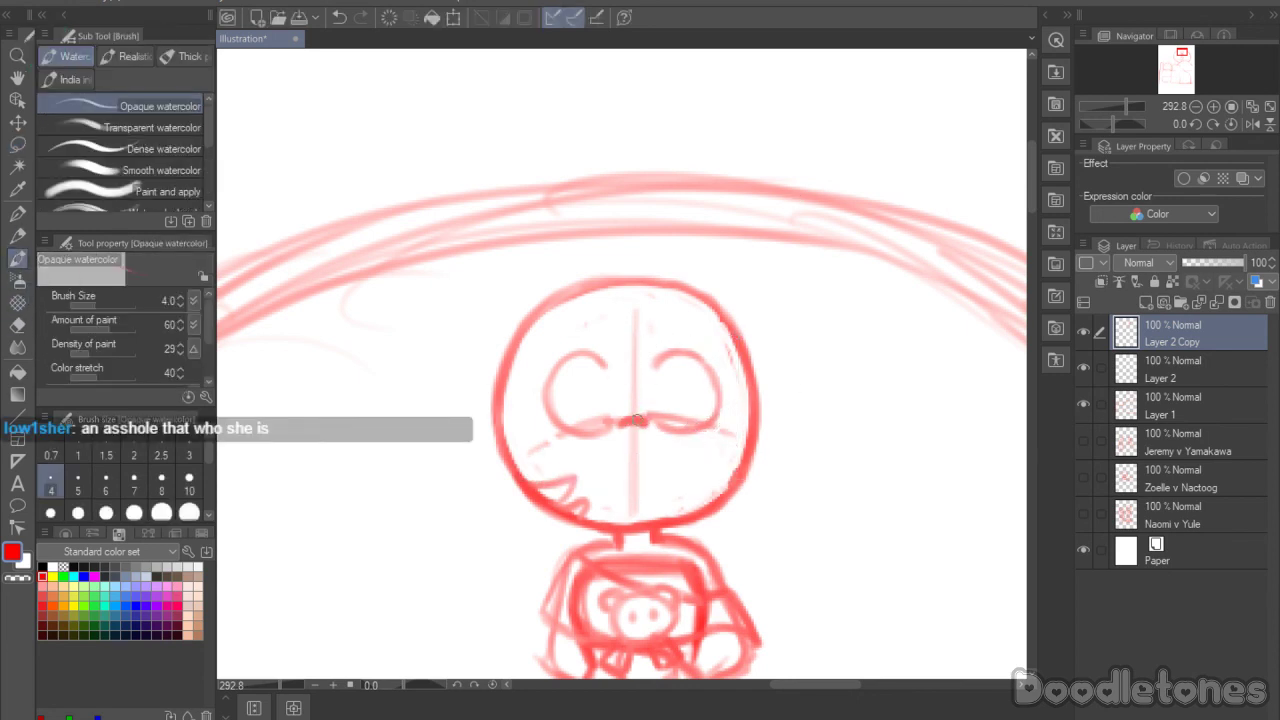
mouse_move(579, 357)
mouse_down()
mouse_move(607, 371)
mouse_move(584, 401)
mouse_move(579, 355)
mouse_up()
mouse_move(658, 366)
mouse_down()
mouse_move(680, 400)
mouse_move(654, 365)
mouse_move(679, 397)
mouse_move(680, 357)
mouse_up()
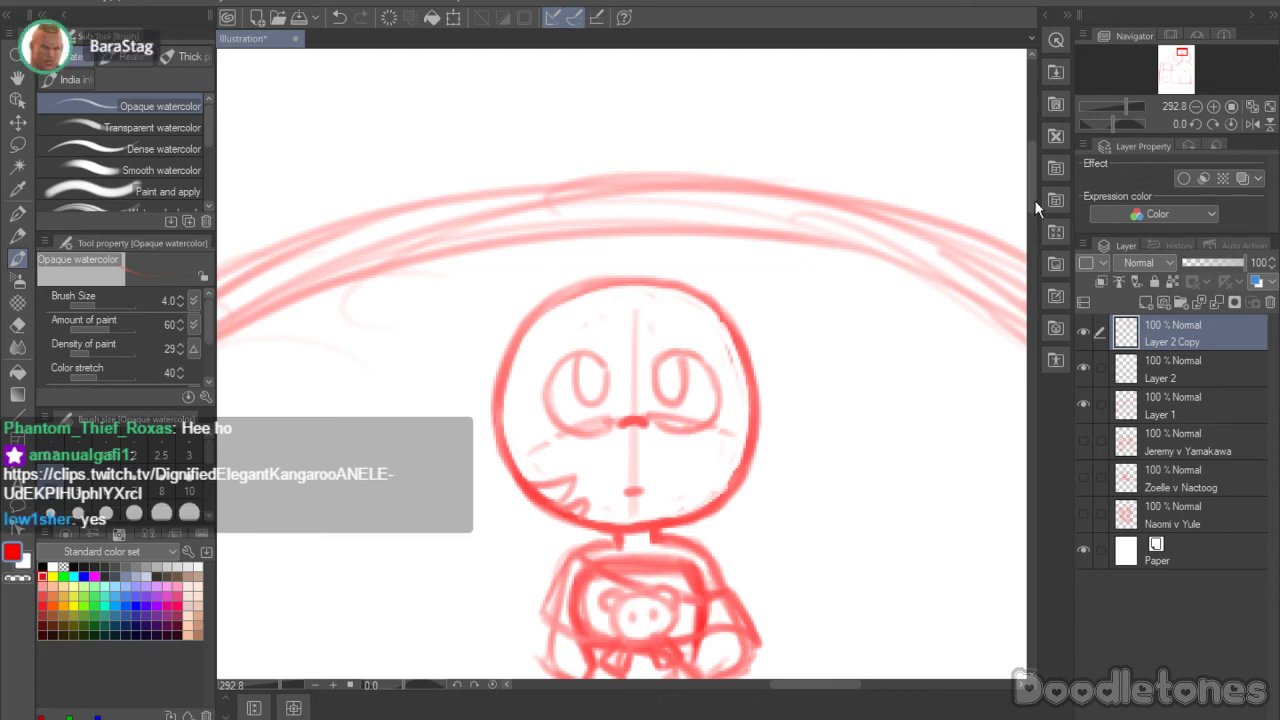
Step: Draw a jagged fringe of pointed locks across the small figure's forehead, between and above the eyes
mouse_move(1033, 198)
mouse_down()
mouse_move(1029, 275)
mouse_move(1027, 185)
mouse_up()
mouse_move(600, 382)
mouse_down()
mouse_move(638, 438)
mouse_move(601, 383)
mouse_move(638, 435)
mouse_move(635, 390)
mouse_move(641, 428)
mouse_move(606, 386)
mouse_move(662, 405)
mouse_move(648, 394)
mouse_move(660, 384)
mouse_move(607, 387)
mouse_move(632, 433)
mouse_move(600, 380)
mouse_move(628, 424)
mouse_up()
drag(602, 384, 632, 440)
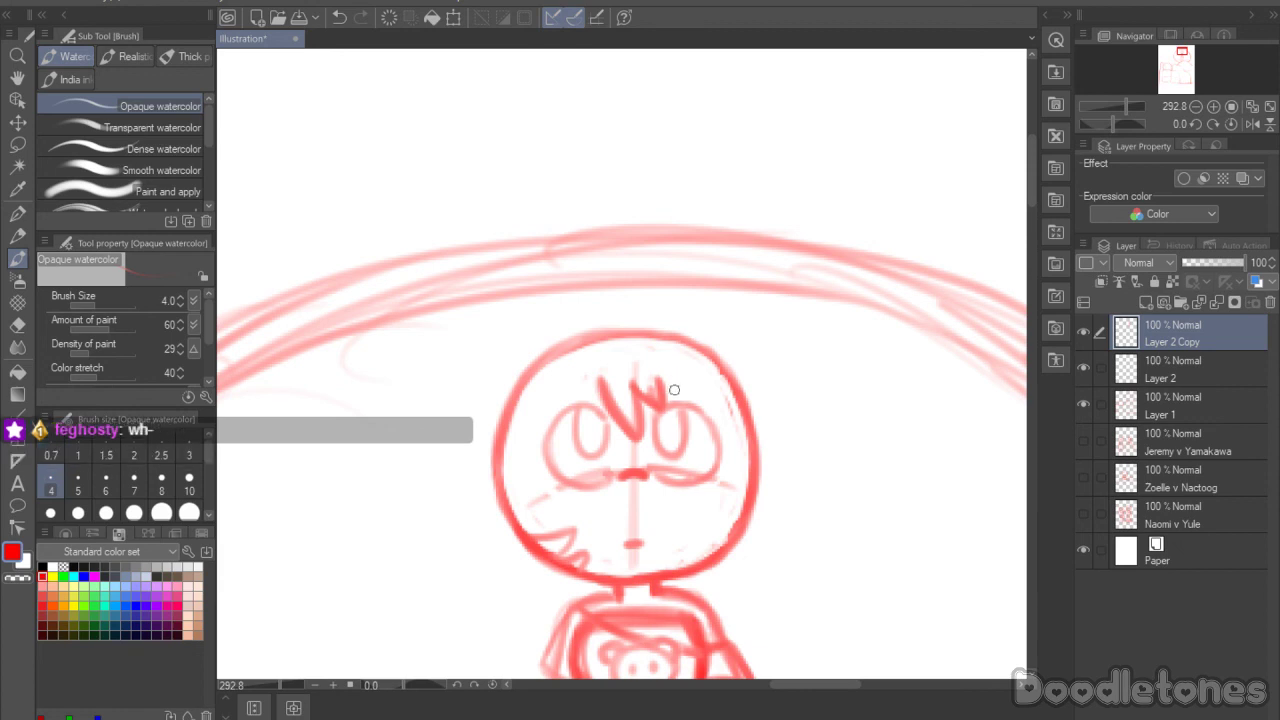
mouse_move(674, 400)
mouse_down()
mouse_move(662, 378)
mouse_move(696, 382)
mouse_up()
mouse_move(598, 382)
mouse_down()
mouse_move(582, 410)
mouse_move(567, 392)
mouse_move(578, 405)
mouse_move(599, 381)
mouse_up()
Step: Extend the fringe with pointed locks running down past the outer edges of both eyes
drag(695, 393, 722, 466)
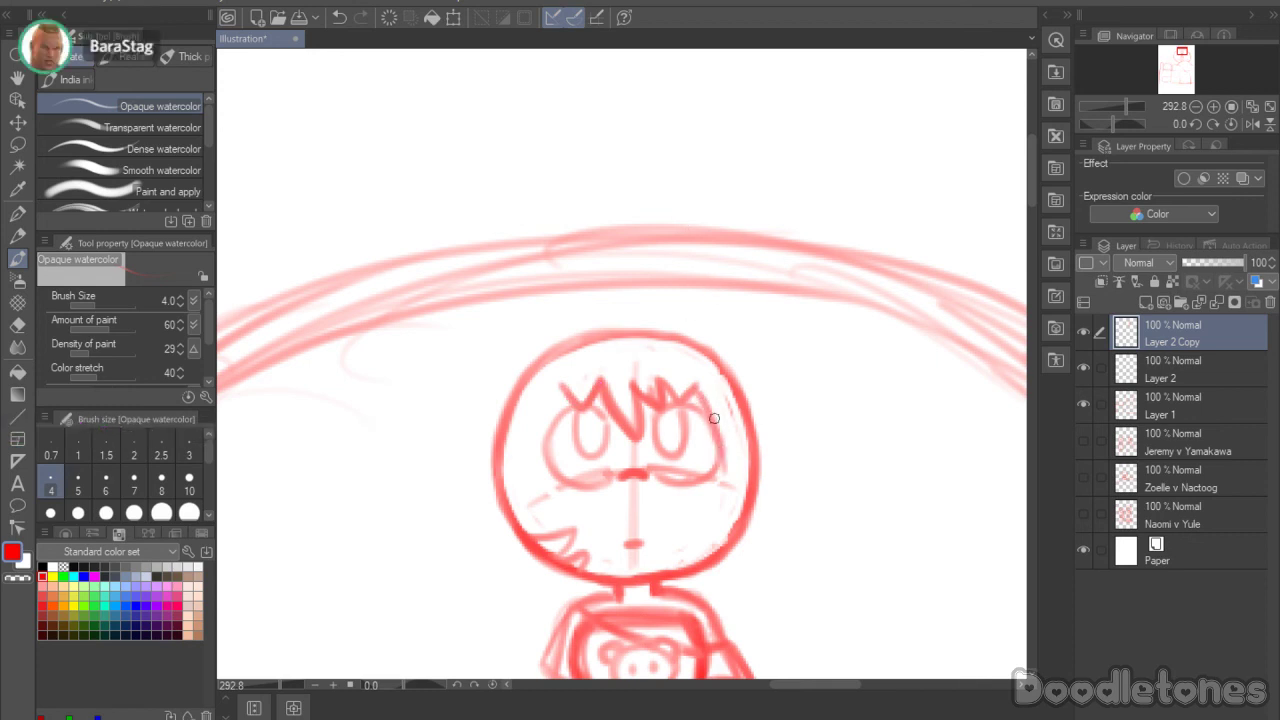
drag(700, 390, 732, 468)
drag(708, 418, 736, 476)
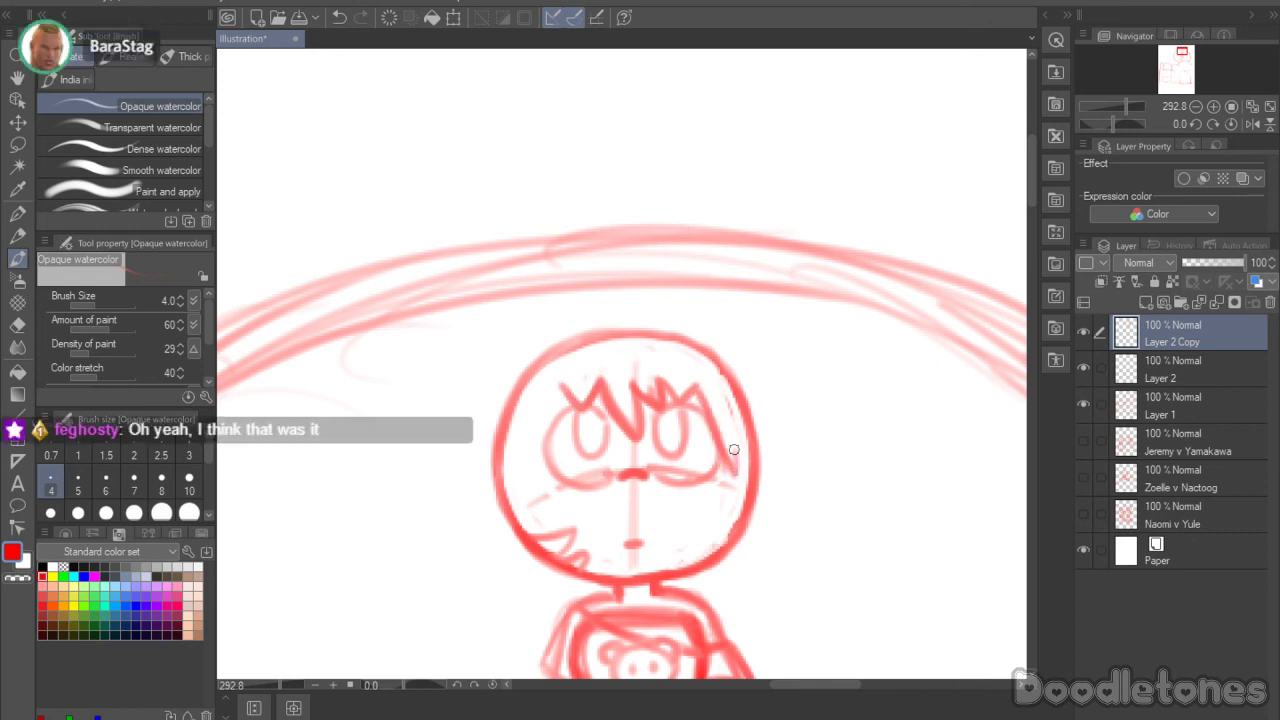
drag(697, 385, 712, 424)
mouse_move(568, 390)
mouse_down()
mouse_move(524, 482)
mouse_move(521, 438)
mouse_up()
mouse_move(521, 438)
mouse_down()
mouse_move(530, 470)
mouse_move(564, 388)
mouse_up()
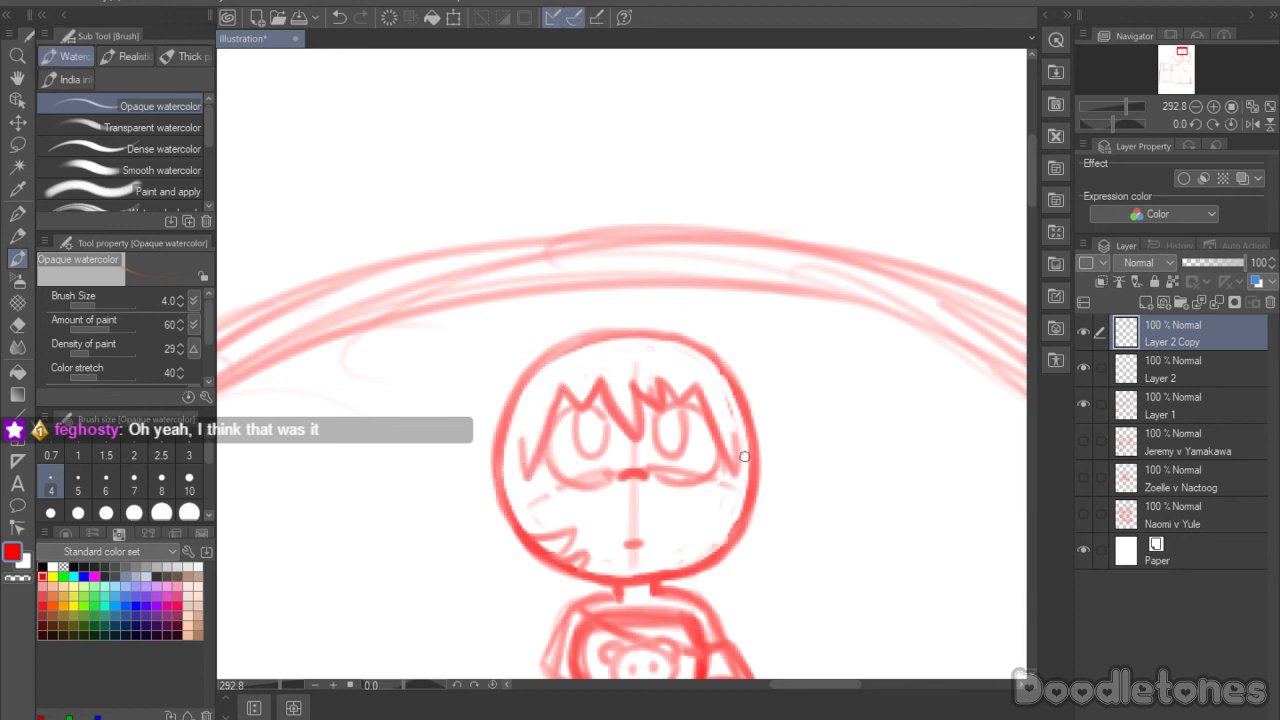
Step: Draw long, nearly vertical hair strands down both sides of the face, reaching the chin level
scroll(1030, 203, down, 3)
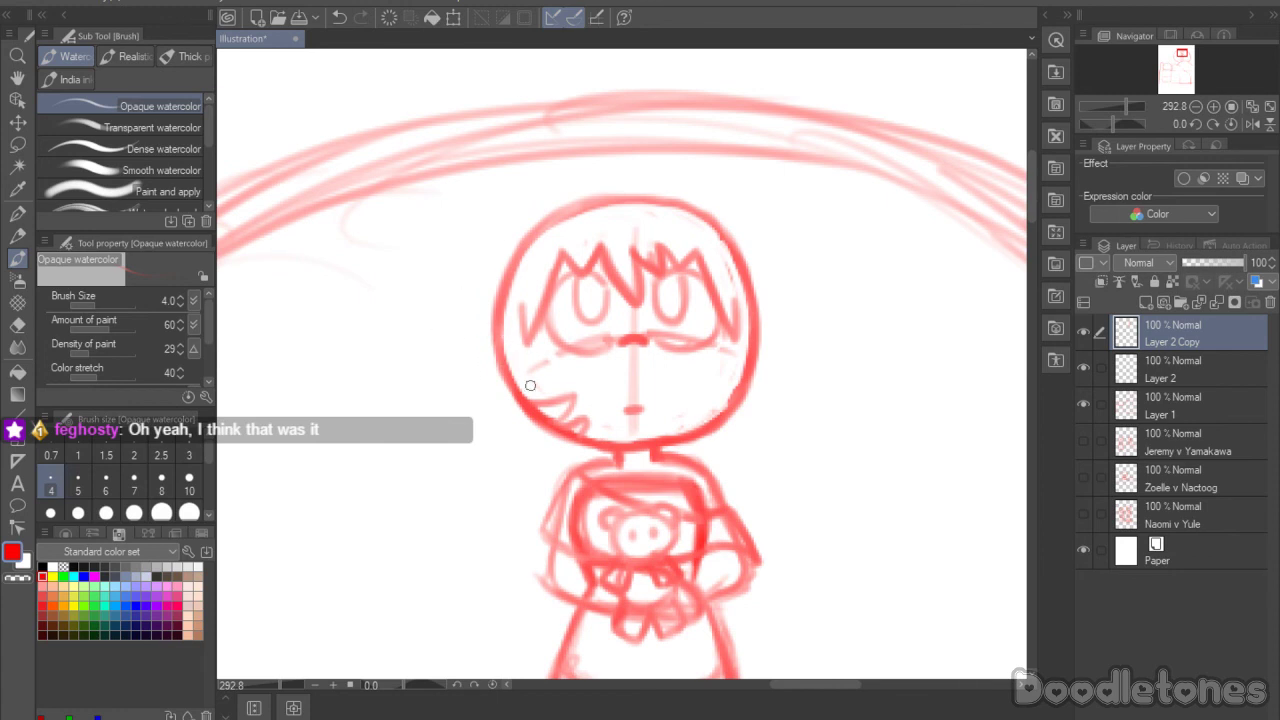
drag(518, 330, 522, 452)
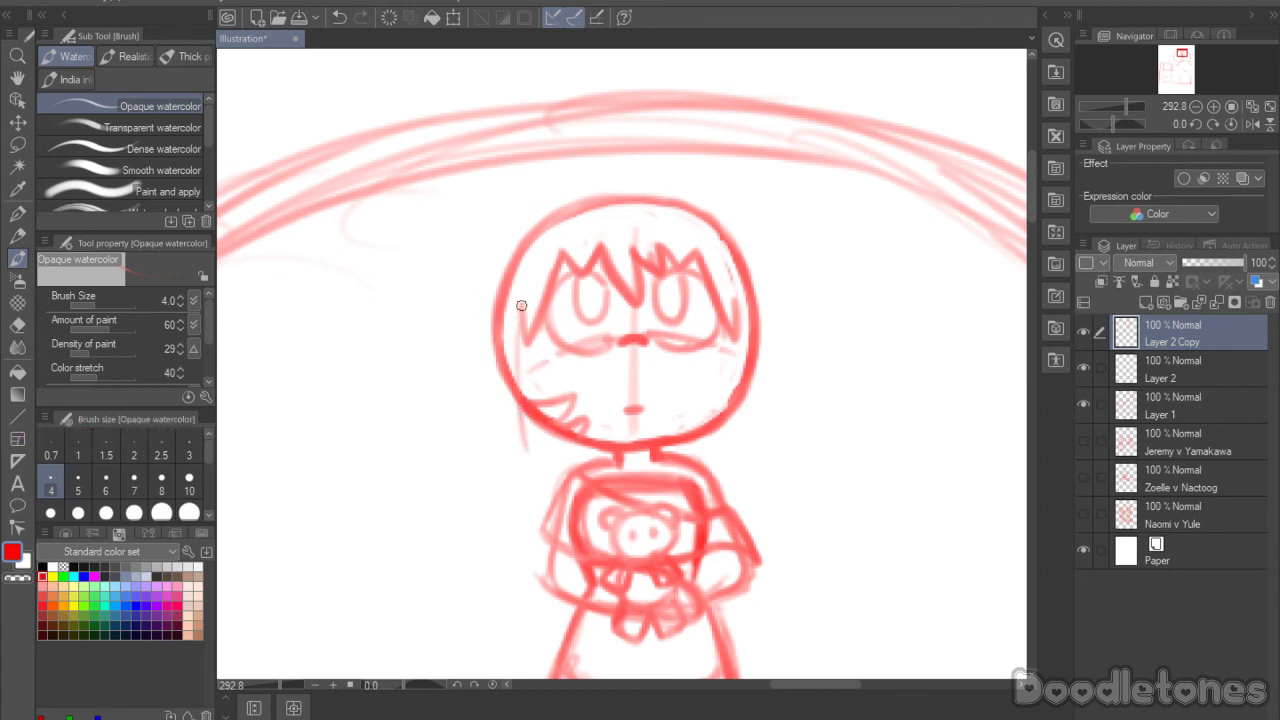
drag(521, 306, 528, 456)
drag(738, 302, 752, 432)
drag(742, 346, 750, 434)
drag(740, 310, 750, 436)
drag(748, 392, 748, 440)
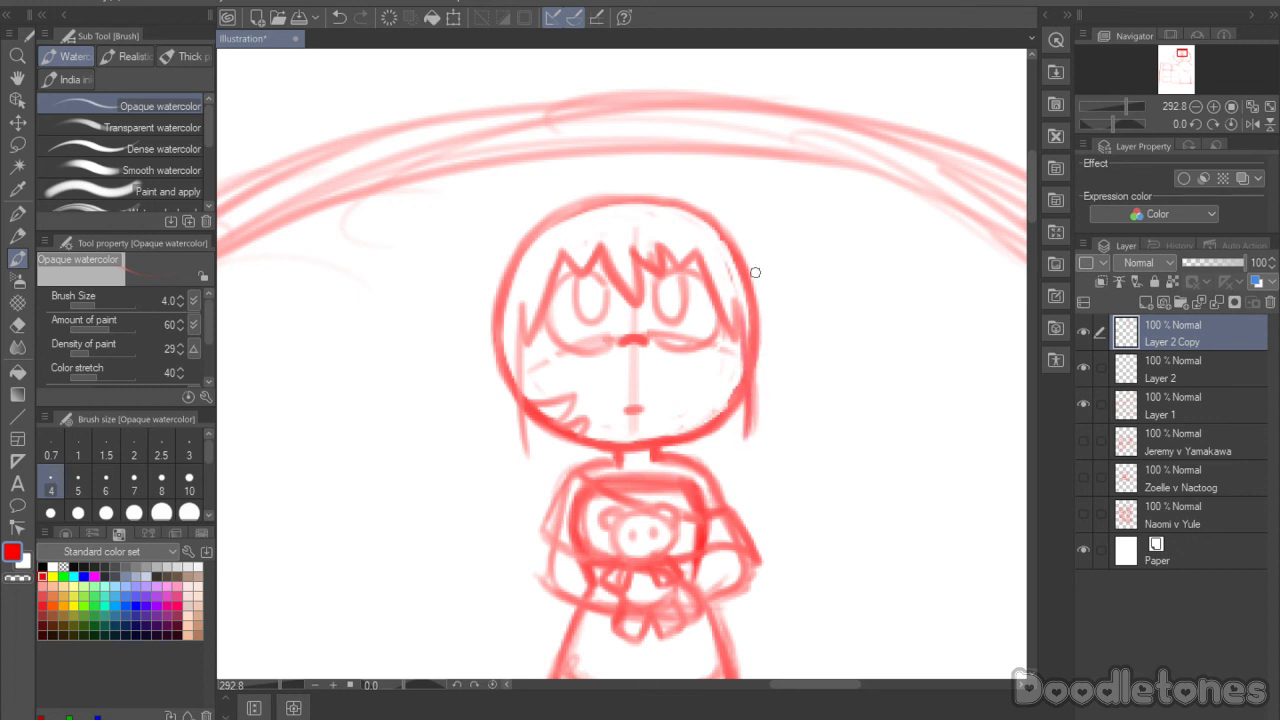
Step: Trim the lower tips of the two side strands with the hard eraser
click(17, 325)
drag(760, 394, 760, 426)
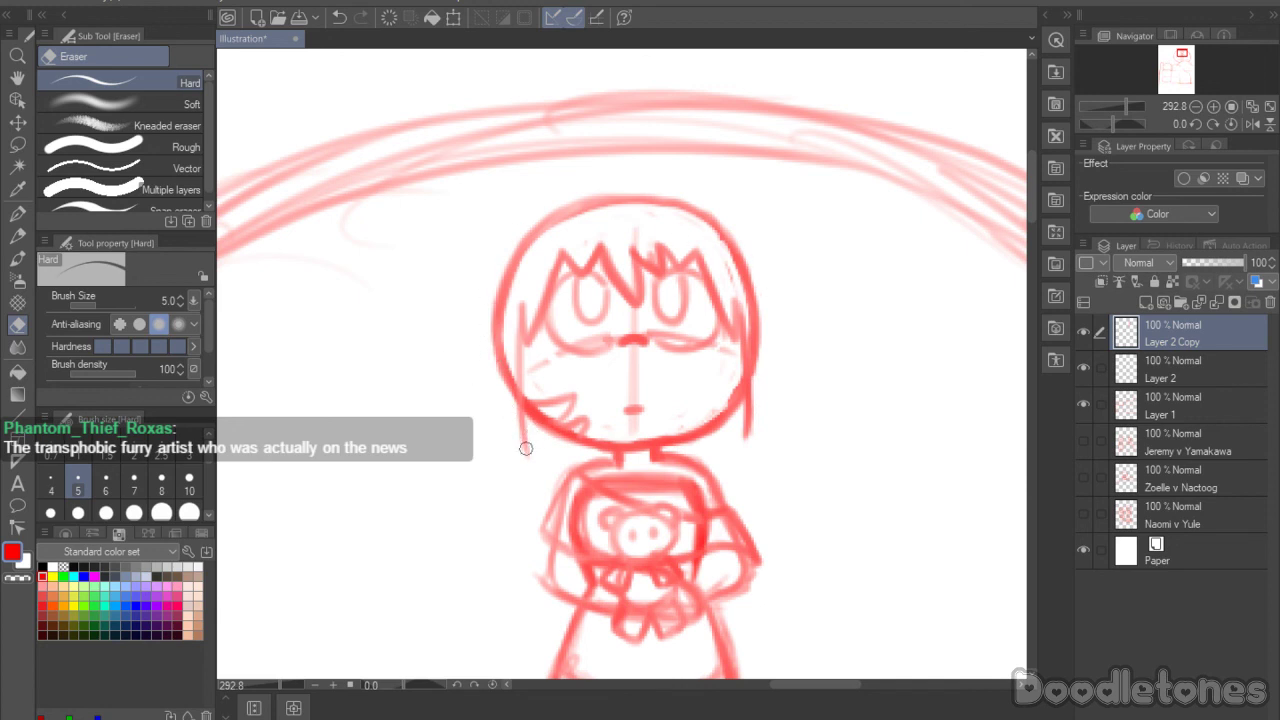
drag(745, 442, 747, 402)
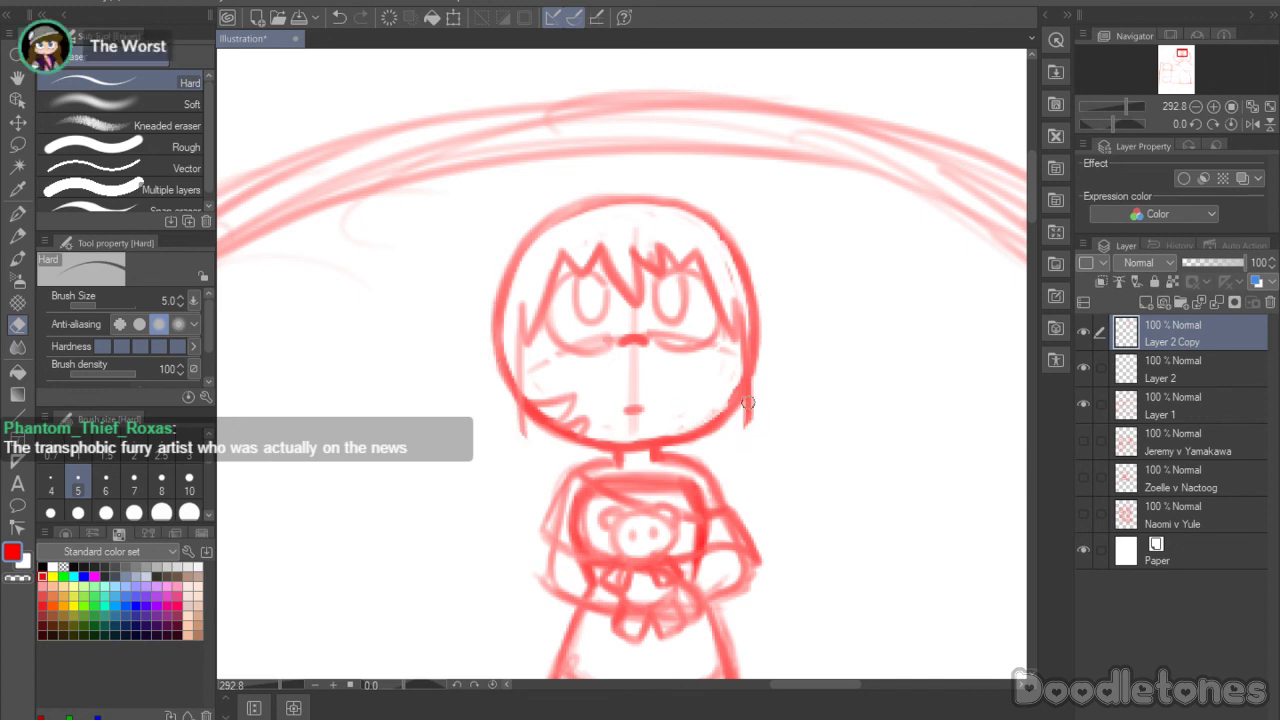
Step: Draw the outer hair outline on both sides of the head, ending in jagged tips at the shoulders
key(b)
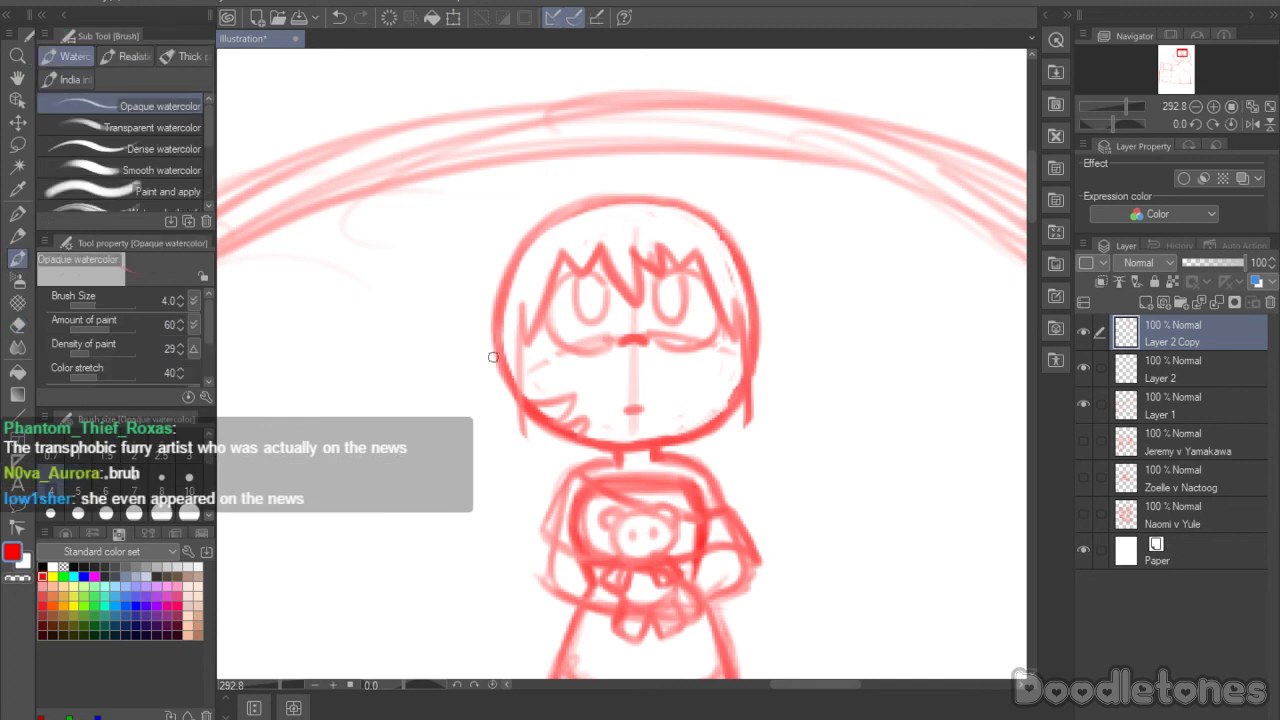
drag(496, 366, 501, 438)
mouse_move(507, 465)
mouse_down()
mouse_move(500, 397)
mouse_move(534, 468)
mouse_move(521, 455)
mouse_move(557, 488)
mouse_up()
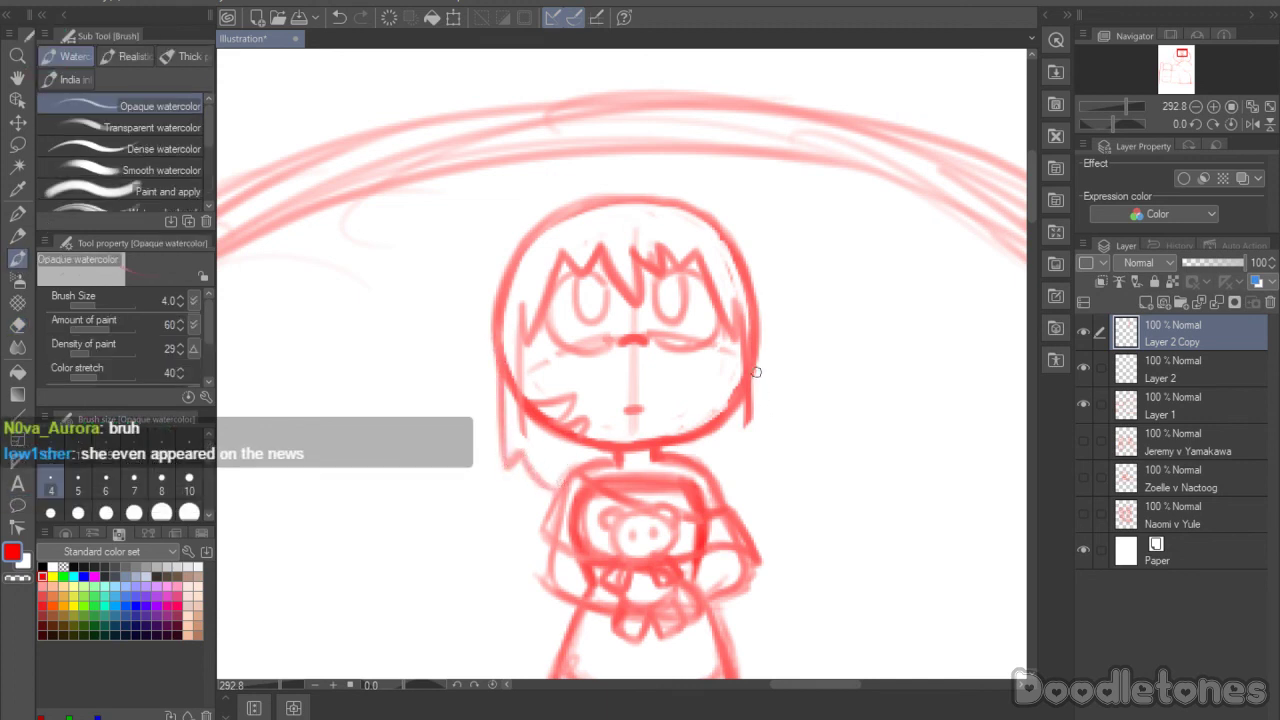
mouse_move(755, 346)
mouse_down()
mouse_move(769, 462)
mouse_move(752, 447)
mouse_move(729, 486)
mouse_move(722, 465)
mouse_move(712, 473)
mouse_up()
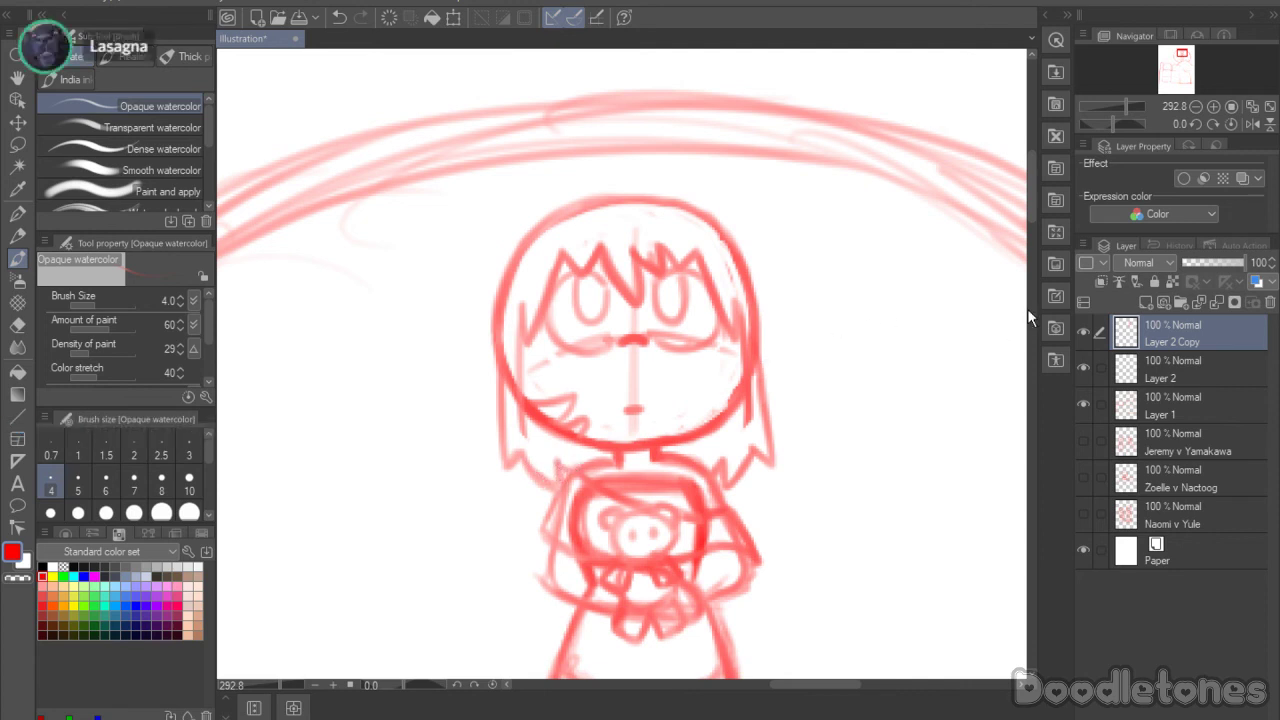
Step: Draw a small two-looped bow on top of the head and reinforce the right-hand side strand
scroll(984, 188, up, 3)
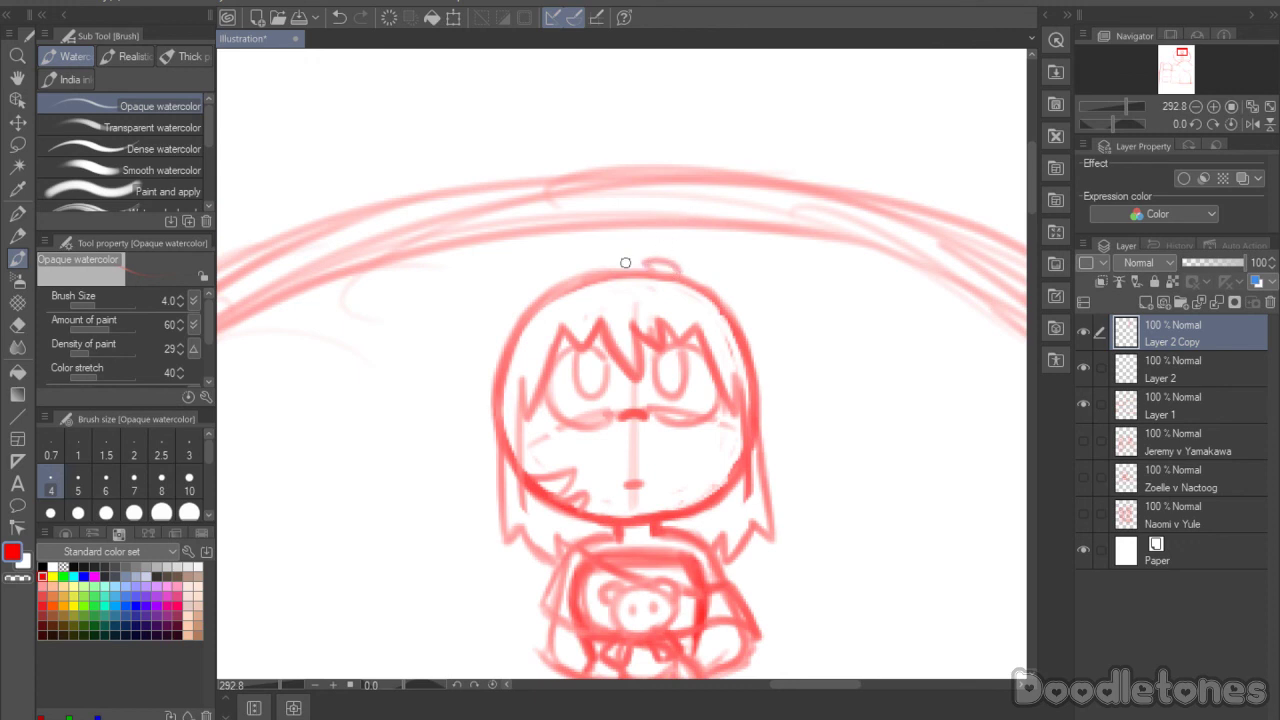
key(ctrl+z)
mouse_move(607, 272)
mouse_down()
mouse_move(600, 262)
mouse_move(657, 263)
mouse_move(603, 270)
mouse_up()
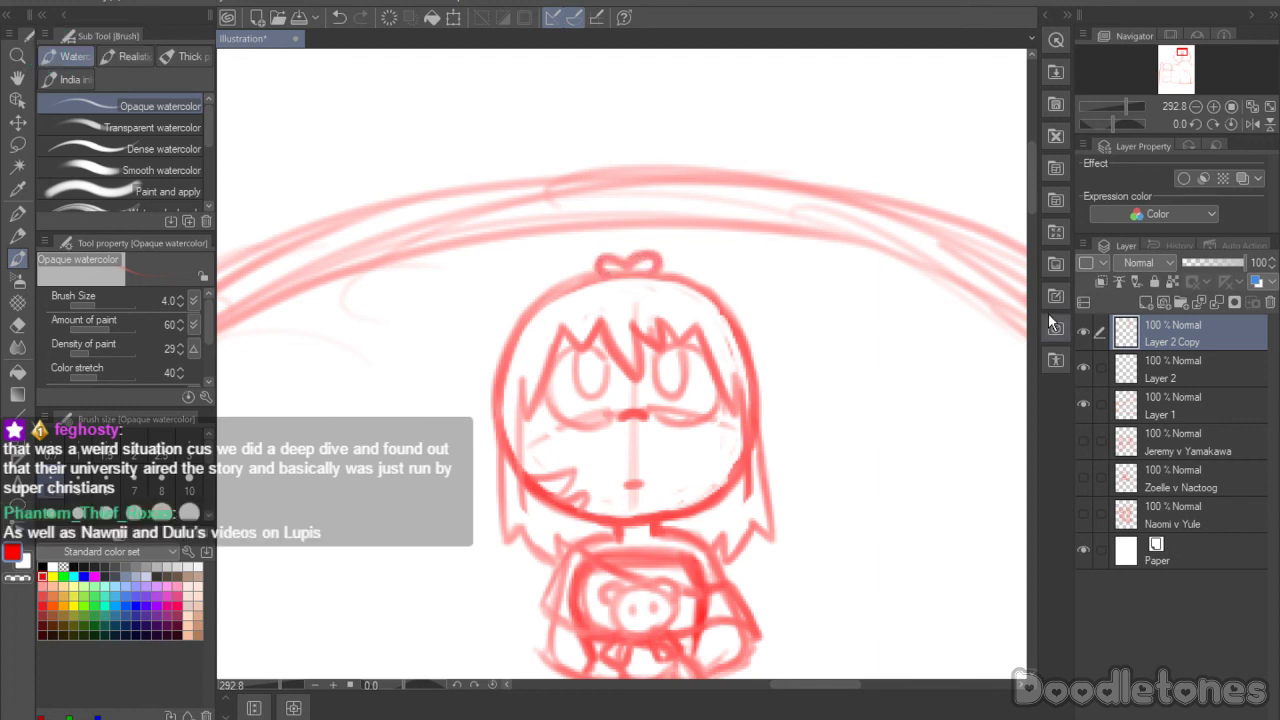
mouse_move(1031, 203)
mouse_down()
mouse_move(1030, 230)
mouse_move(1030, 219)
mouse_up()
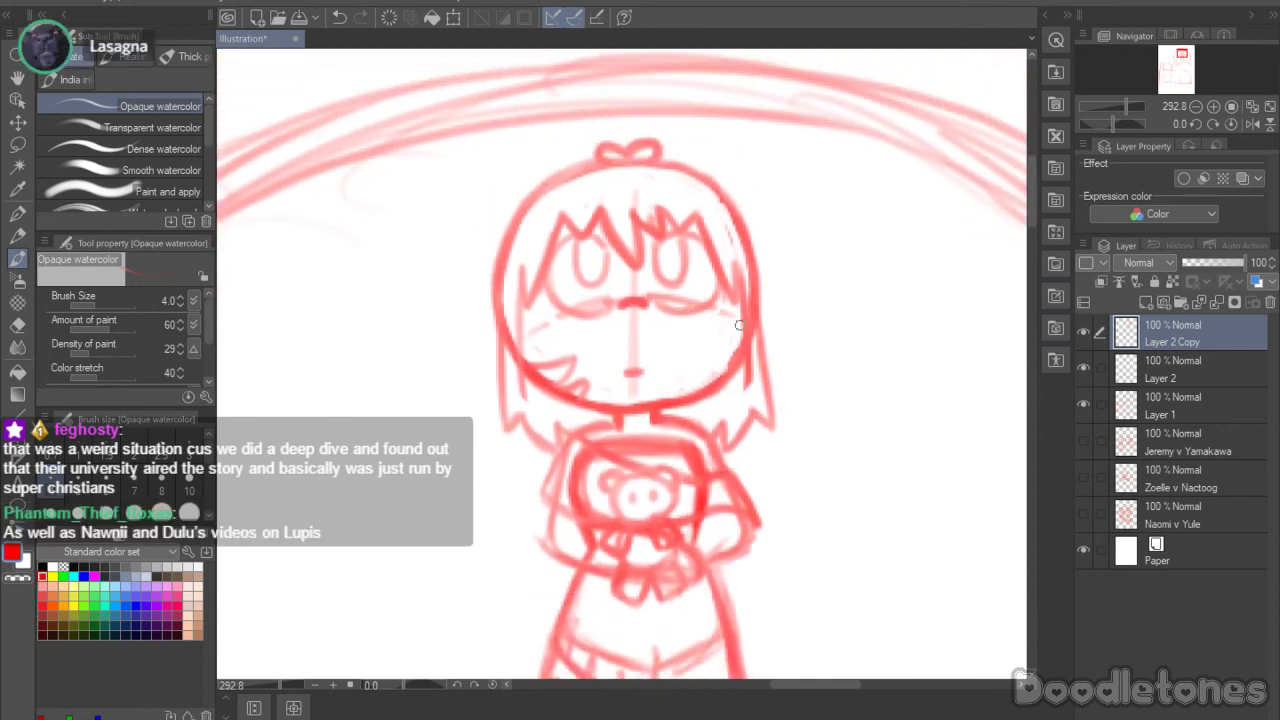
drag(742, 290, 741, 380)
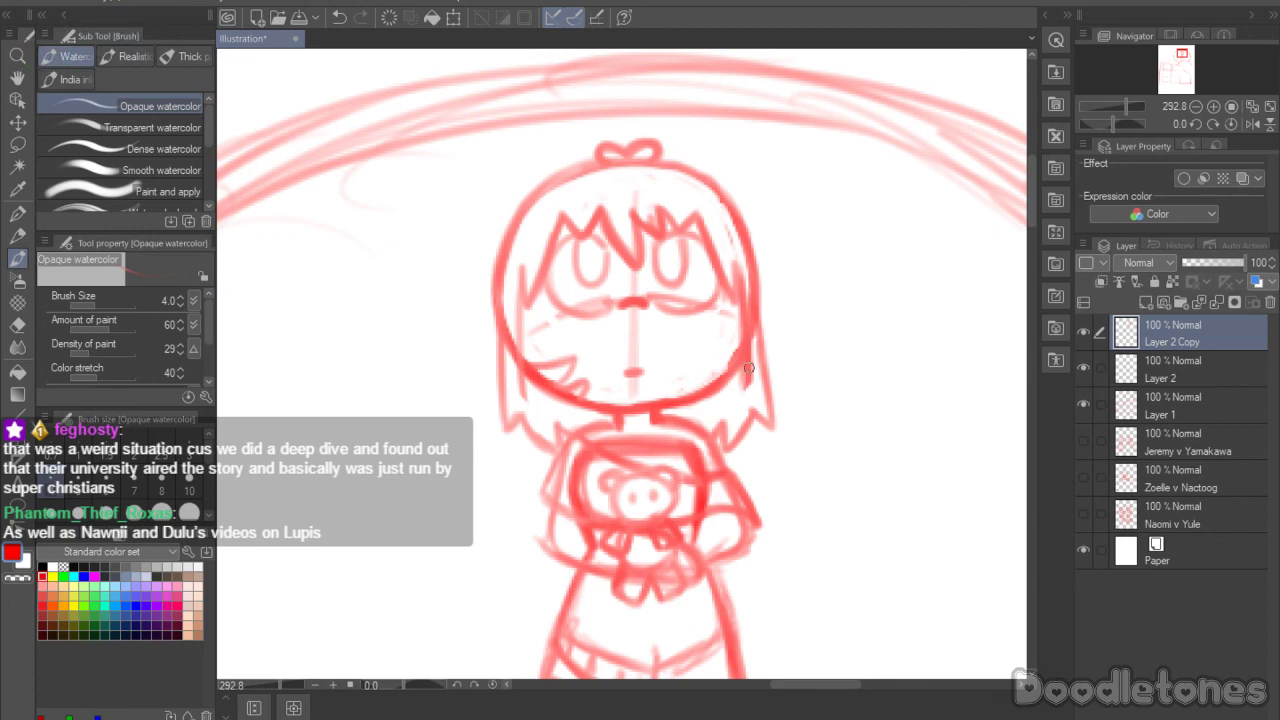
Step: Lasso the entire small figure and scale it down slightly inside the thought bubble
scroll(738, 313, down, 5)
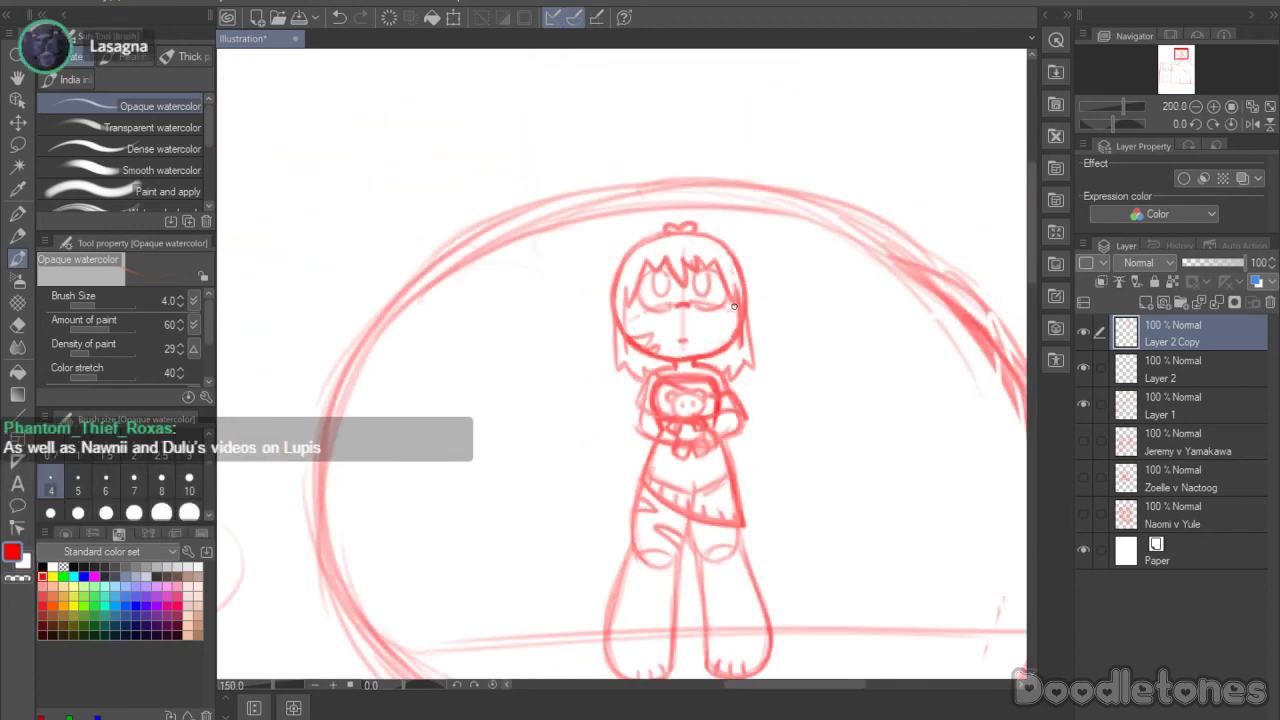
scroll(855, 372, up, 1)
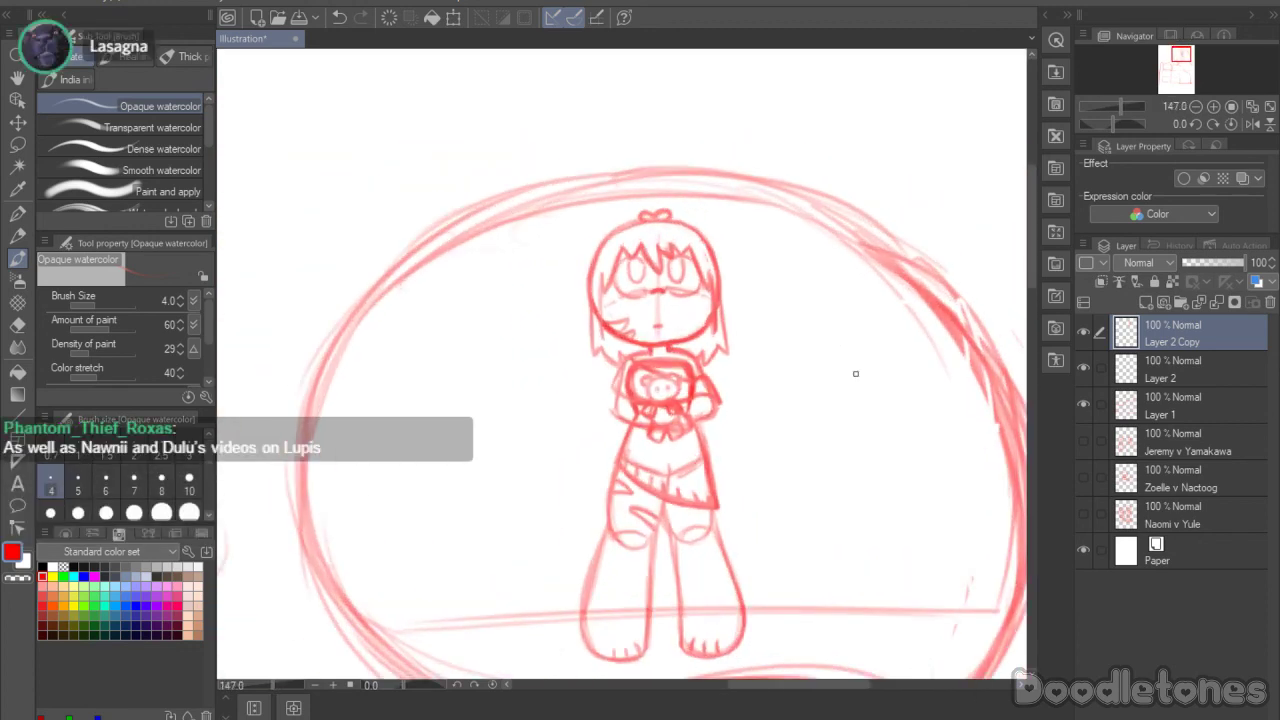
key(m)
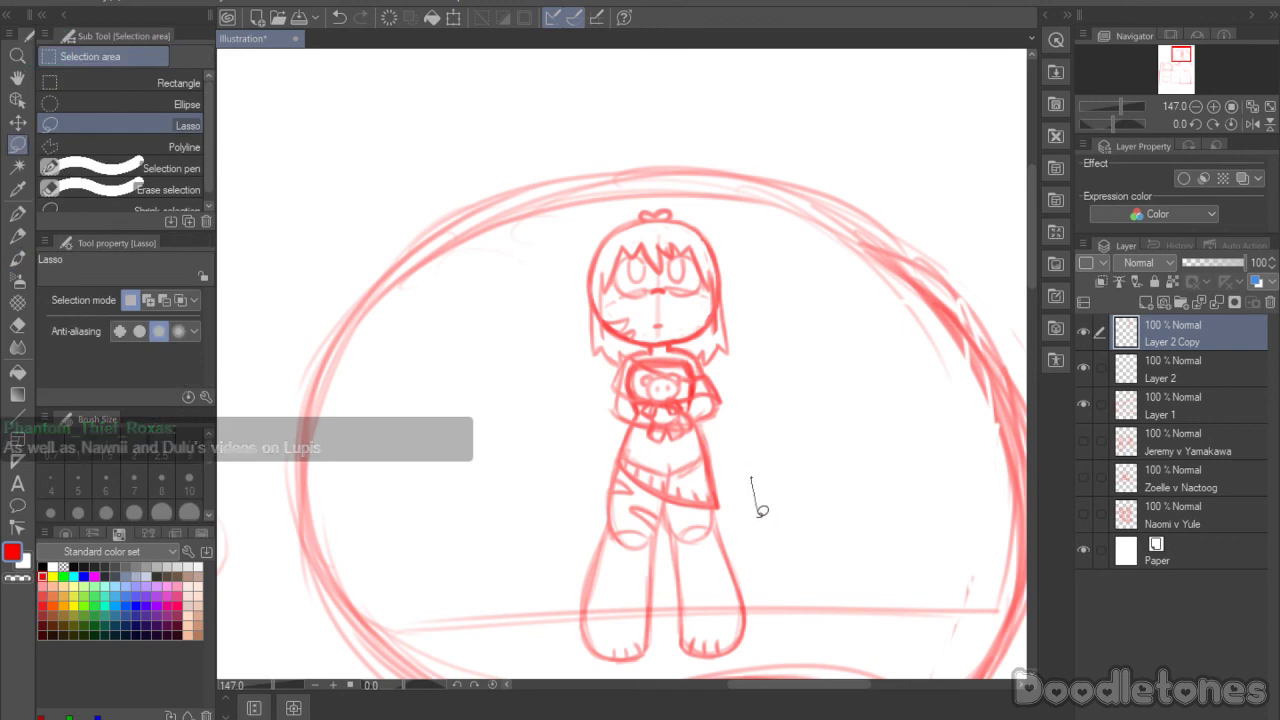
mouse_move(751, 477)
mouse_down()
mouse_move(737, 655)
mouse_move(650, 670)
mouse_move(540, 590)
mouse_move(525, 278)
mouse_move(719, 172)
mouse_move(785, 486)
mouse_move(789, 422)
mouse_move(737, 423)
mouse_up()
click(757, 686)
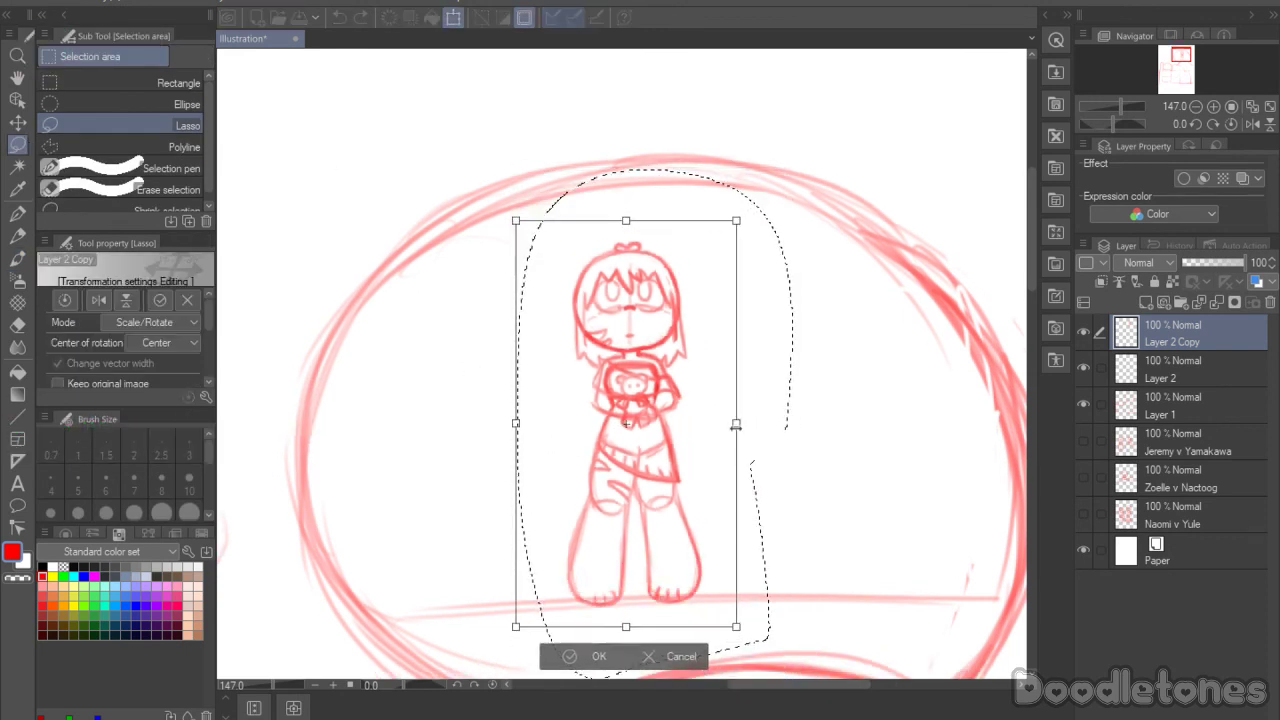
Step: Reposition the reduced figure near the bubble's centre on the ground line, tilt it slightly, apply the transformation and clear the selection
drag(646, 393, 728, 418)
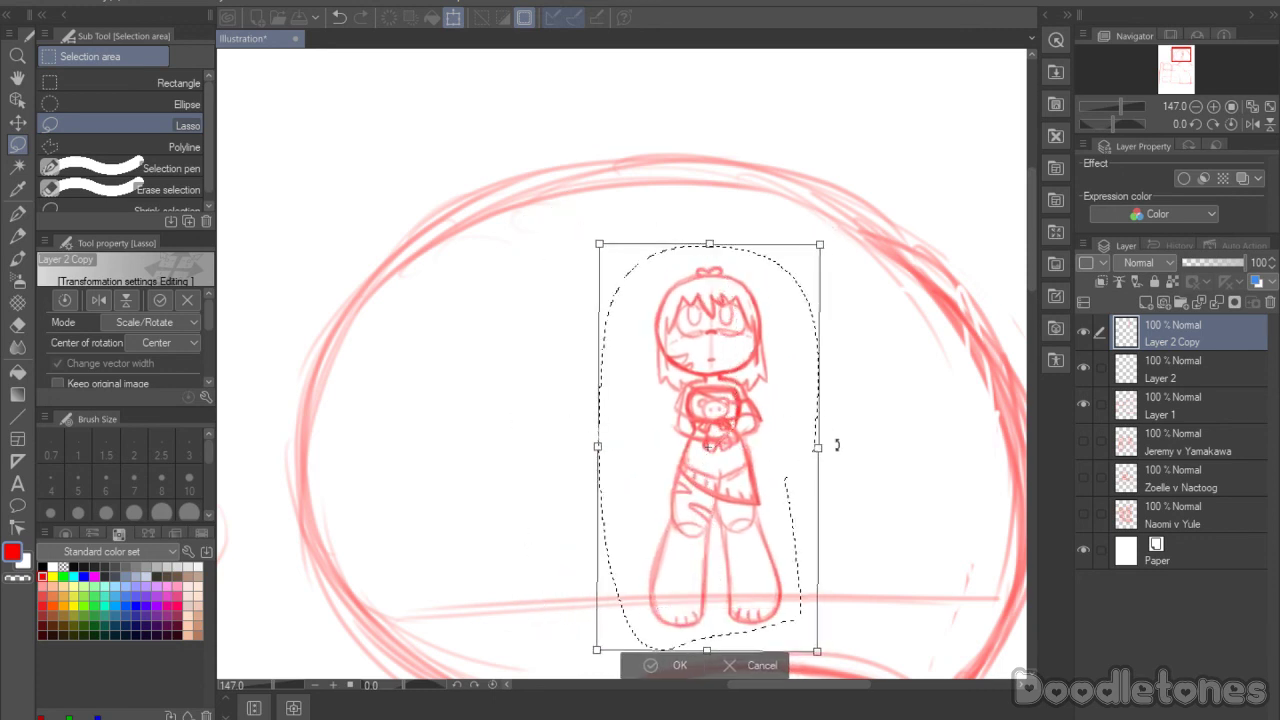
drag(837, 446, 836, 451)
drag(715, 432, 686, 439)
drag(819, 448, 817, 441)
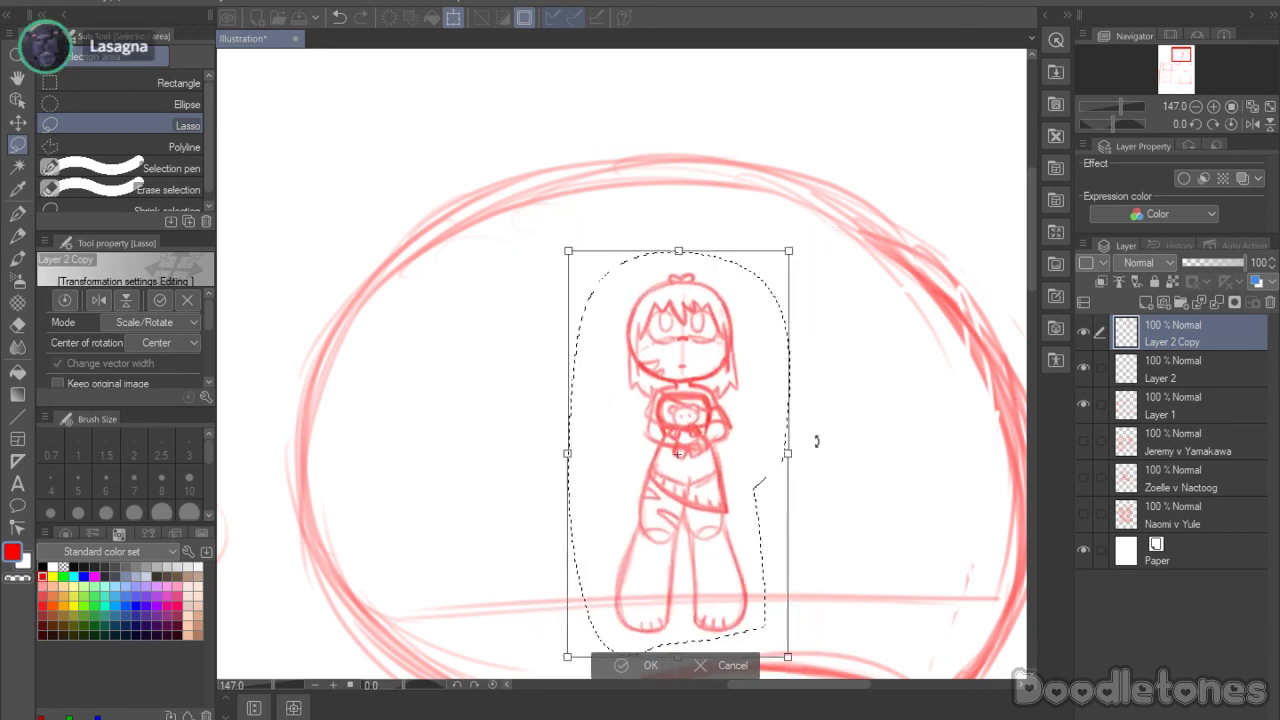
drag(707, 411, 709, 411)
drag(1031, 259, 1032, 274)
drag(797, 411, 795, 416)
drag(700, 432, 701, 439)
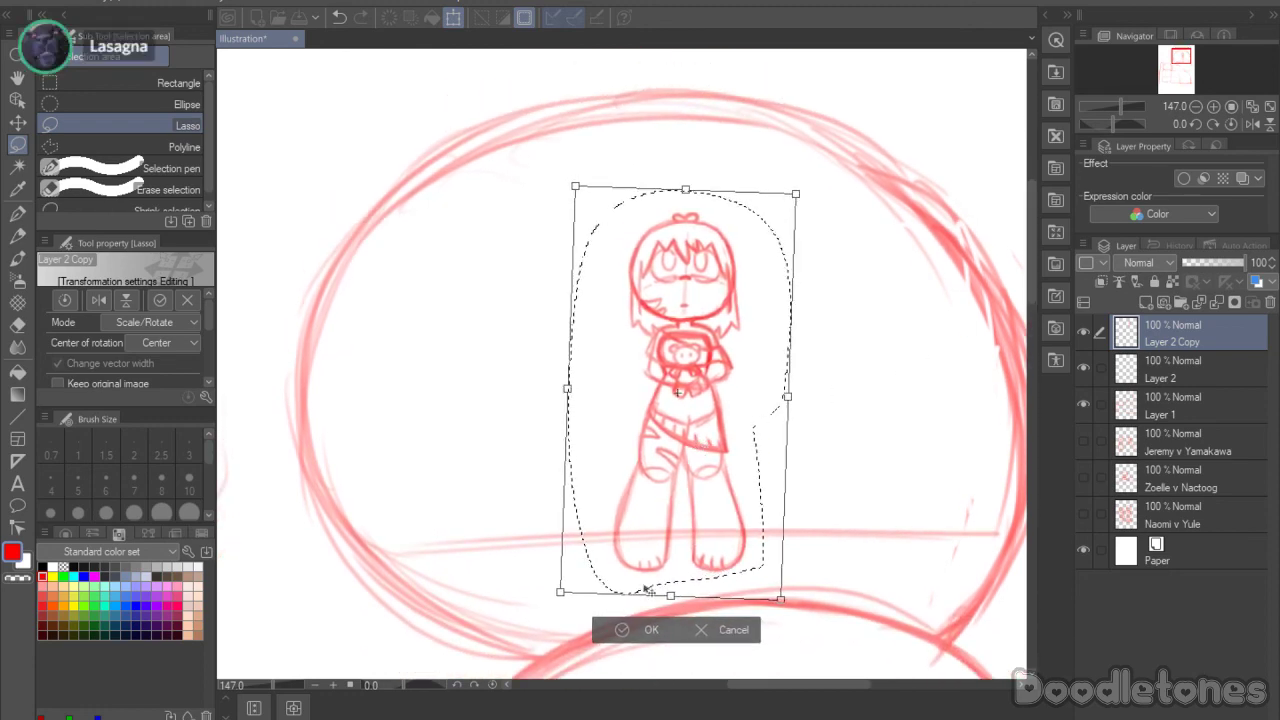
click(640, 628)
key(ctrl+z)
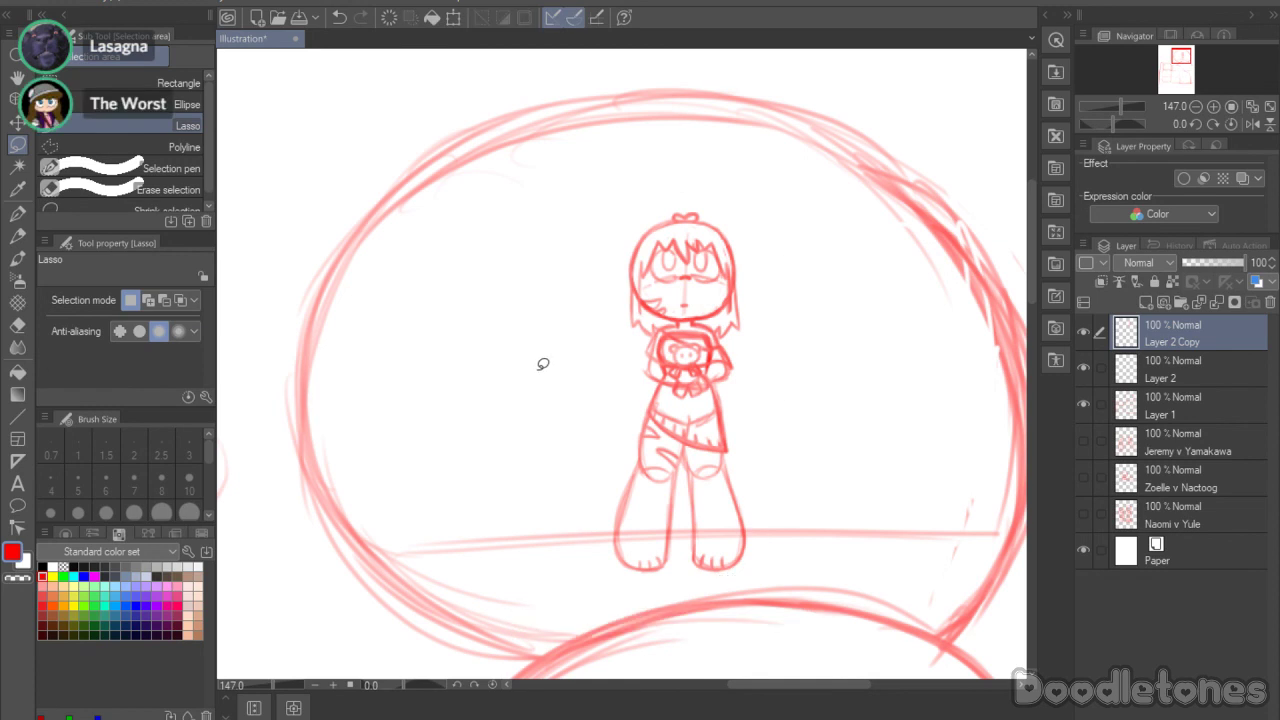
Step: Fill the bubble's background around the figure with light diagonal rain streaks using the Opaque watercolor brush
click(17, 258)
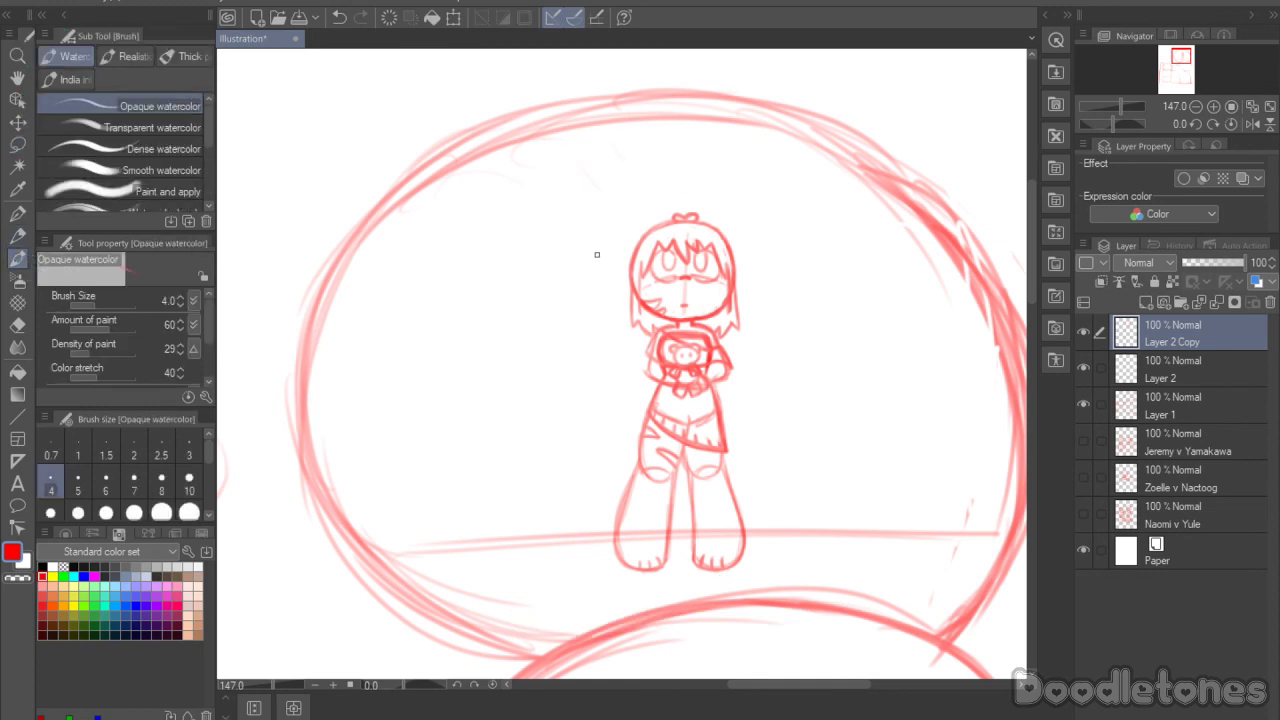
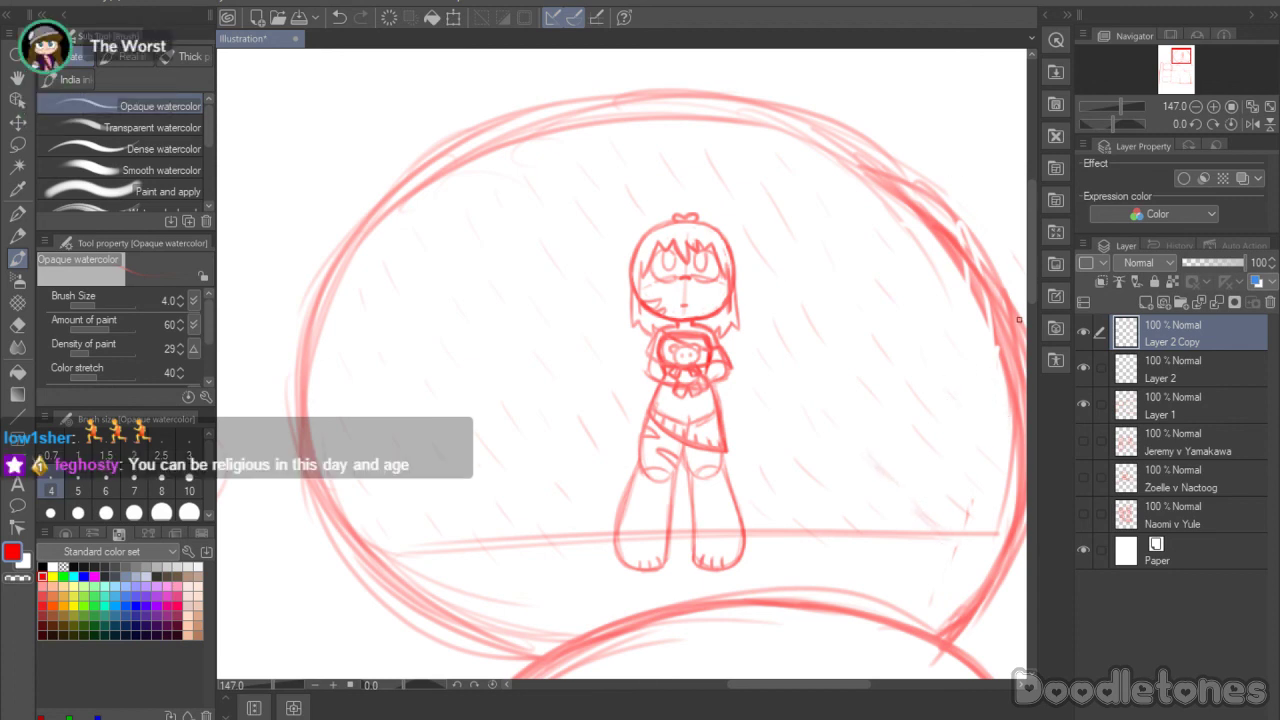
scroll(1027, 296, up, 3)
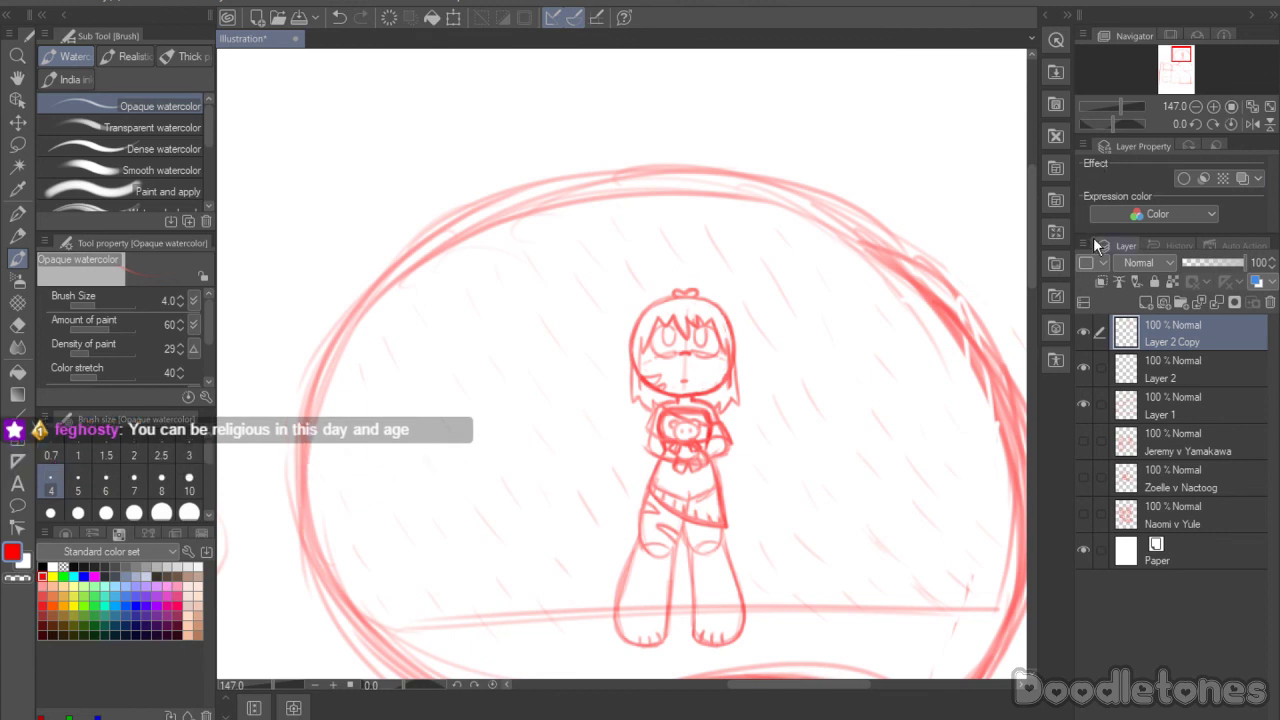
drag(1030, 273, 1028, 280)
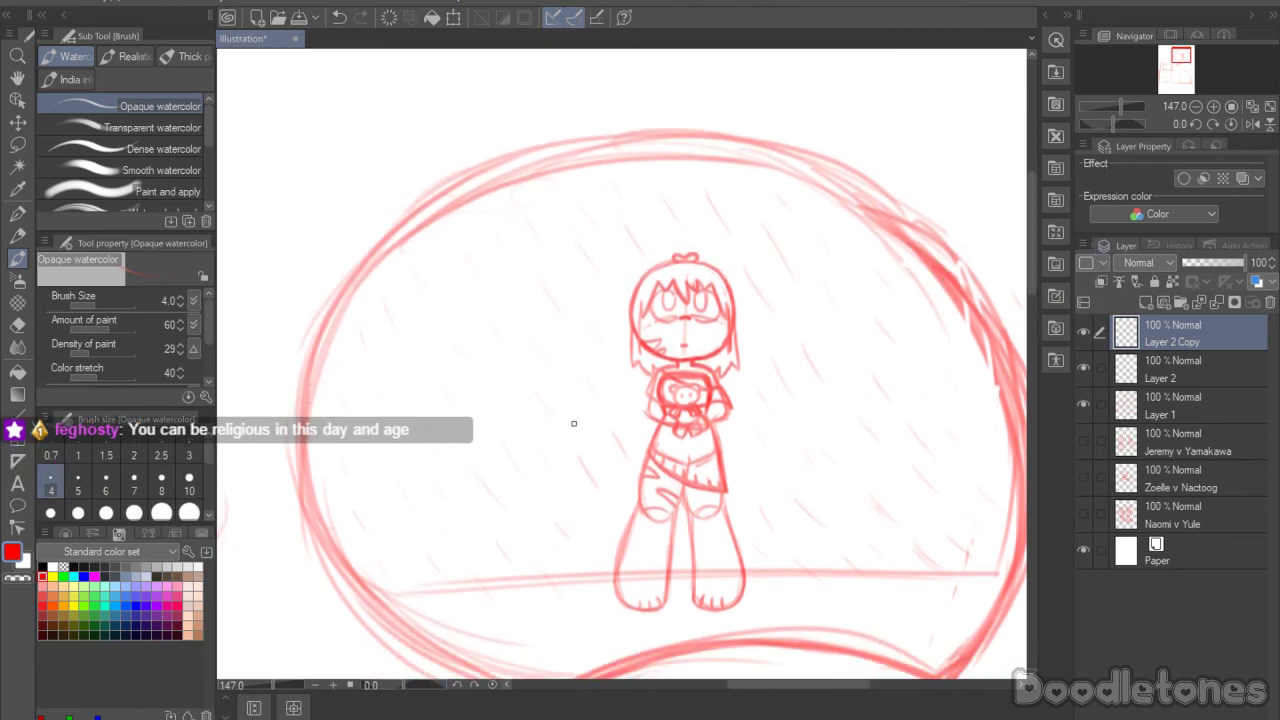
Step: Draw a pair of large slanted menacing eyes behind the figure, one on each side, with spiky outer corners
mouse_move(542, 404)
mouse_down()
mouse_move(610, 438)
mouse_move(535, 399)
mouse_move(603, 431)
mouse_move(539, 404)
mouse_move(552, 445)
mouse_move(538, 402)
mouse_move(583, 446)
mouse_move(555, 453)
mouse_move(602, 462)
mouse_up()
drag(531, 402, 608, 440)
drag(757, 437, 818, 393)
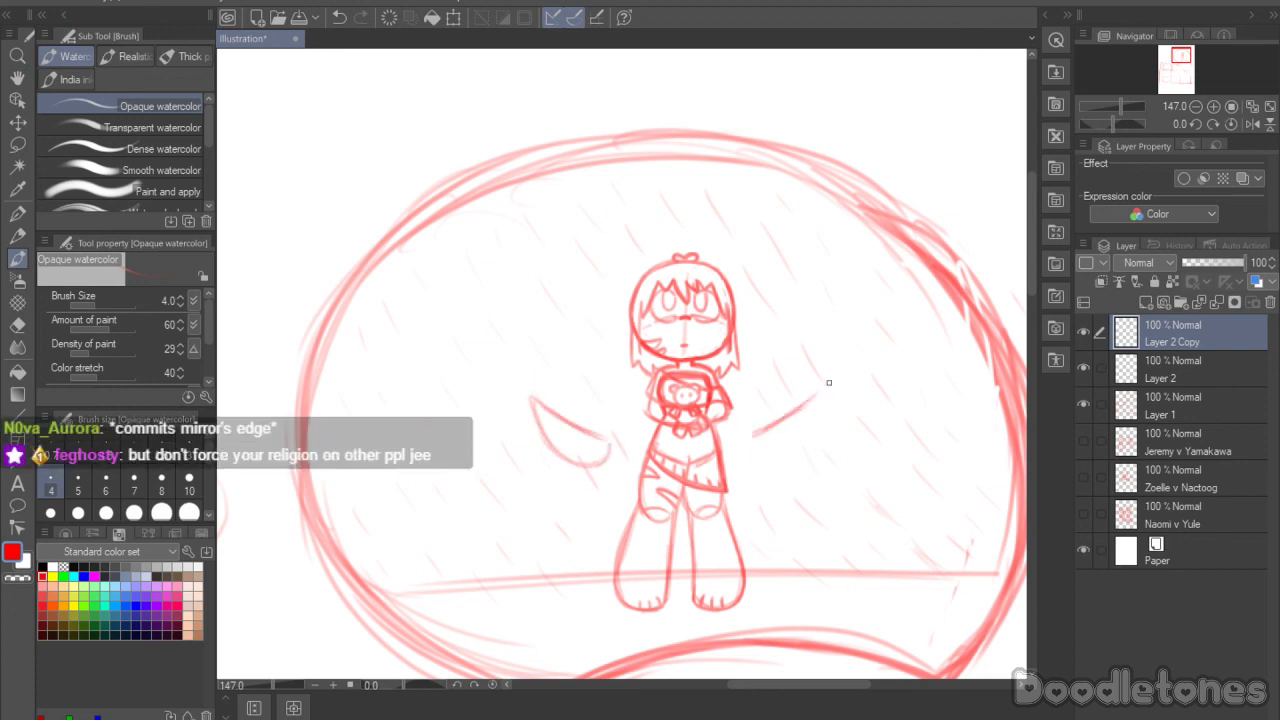
mouse_move(752, 434)
mouse_down()
mouse_move(790, 452)
mouse_move(825, 385)
mouse_move(812, 429)
mouse_up()
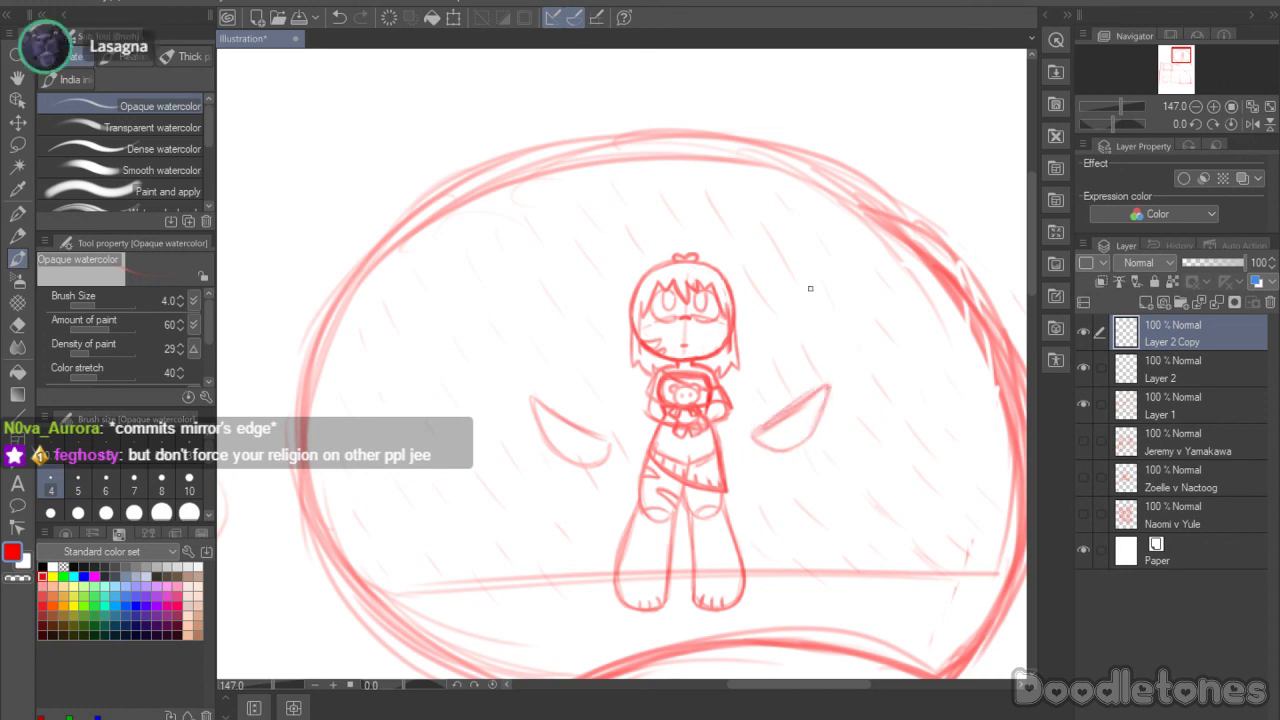
drag(520, 392, 537, 423)
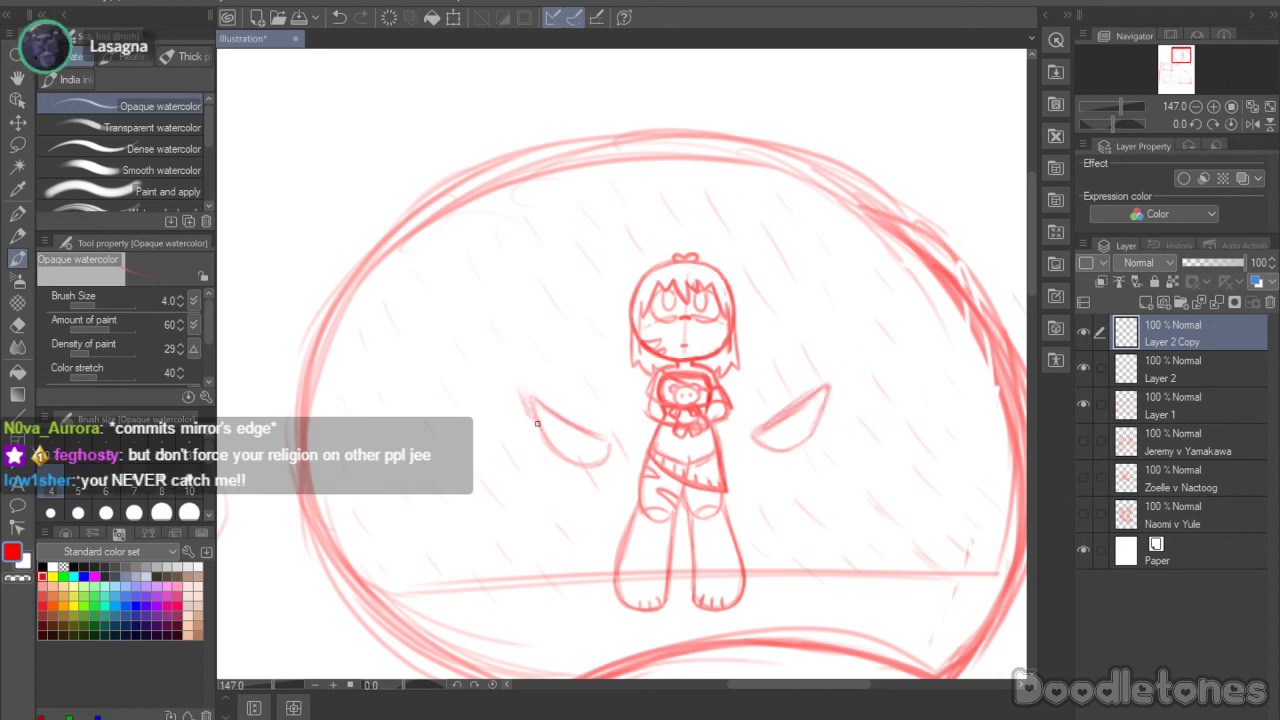
drag(845, 379, 826, 396)
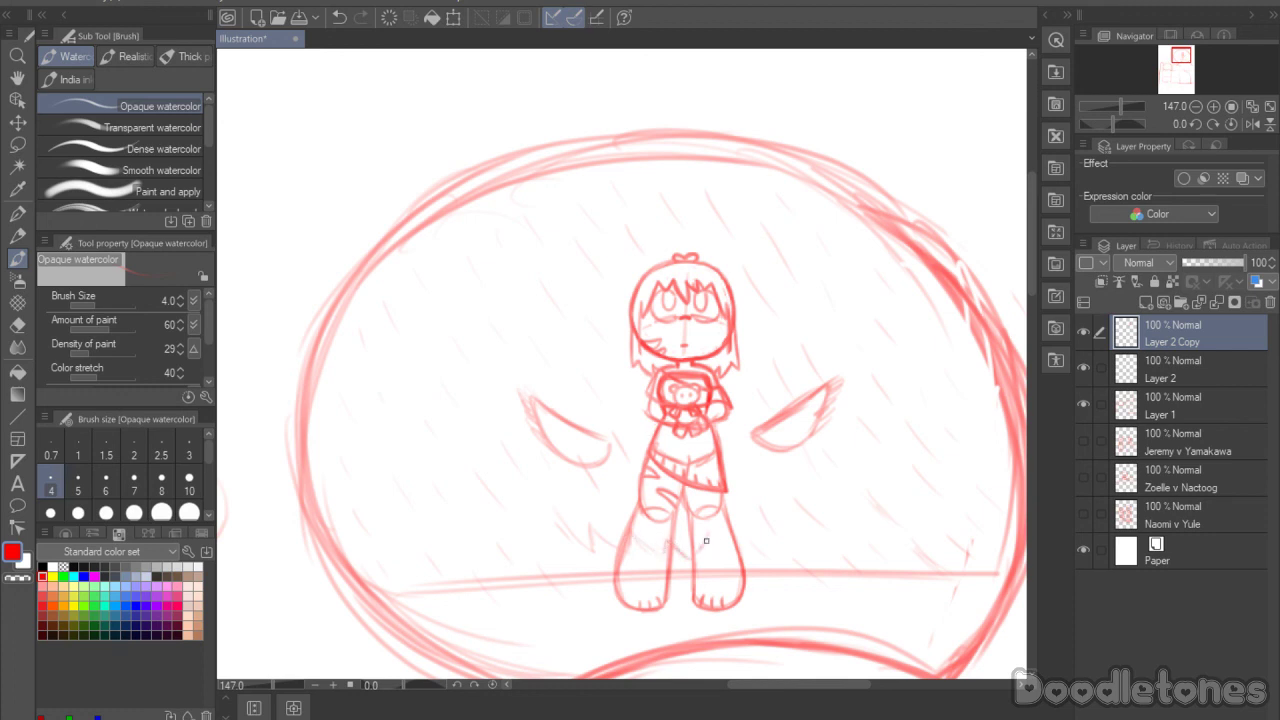
Step: Draw a wide jagged-toothed grin behind the figure's legs, with its ends rising on both sides
drag(752, 520, 780, 513)
drag(563, 520, 565, 528)
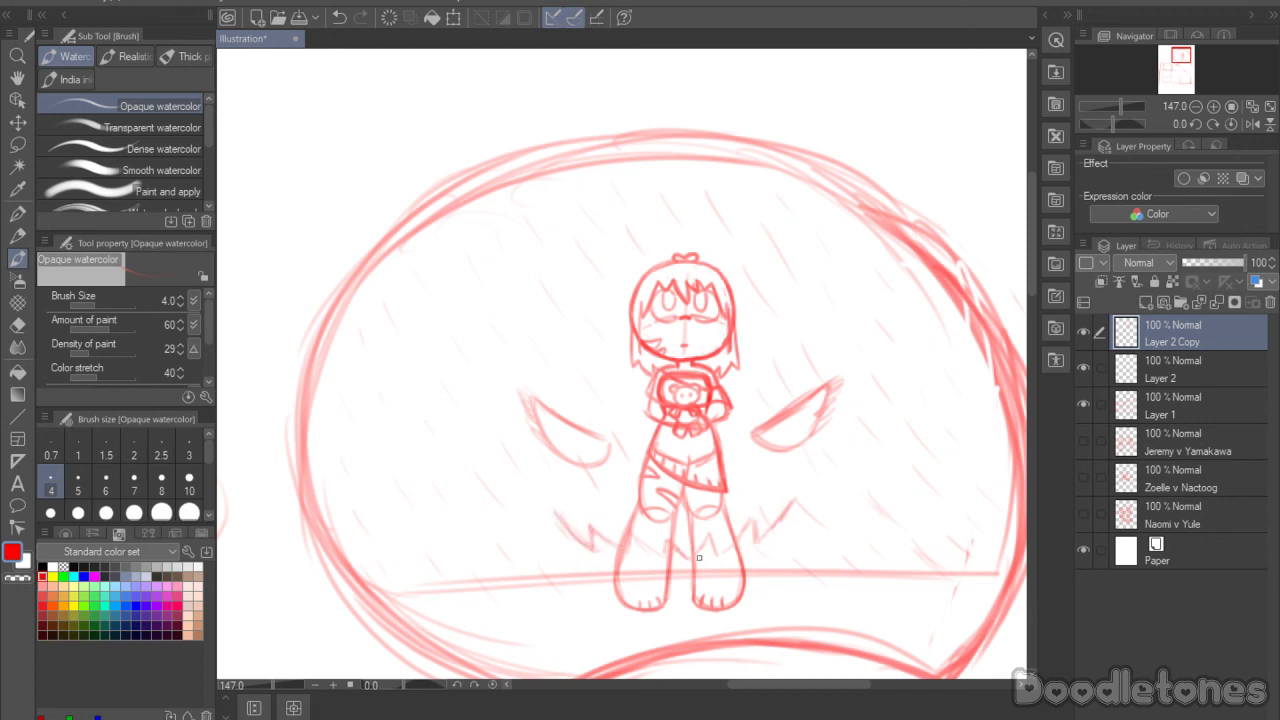
drag(775, 519, 797, 498)
Step: Sketch faint angled brow strokes above both menacing background eyes
drag(547, 375, 587, 414)
drag(792, 358, 763, 407)
mouse_move(556, 384)
mouse_down()
mouse_move(599, 420)
mouse_move(580, 392)
mouse_up()
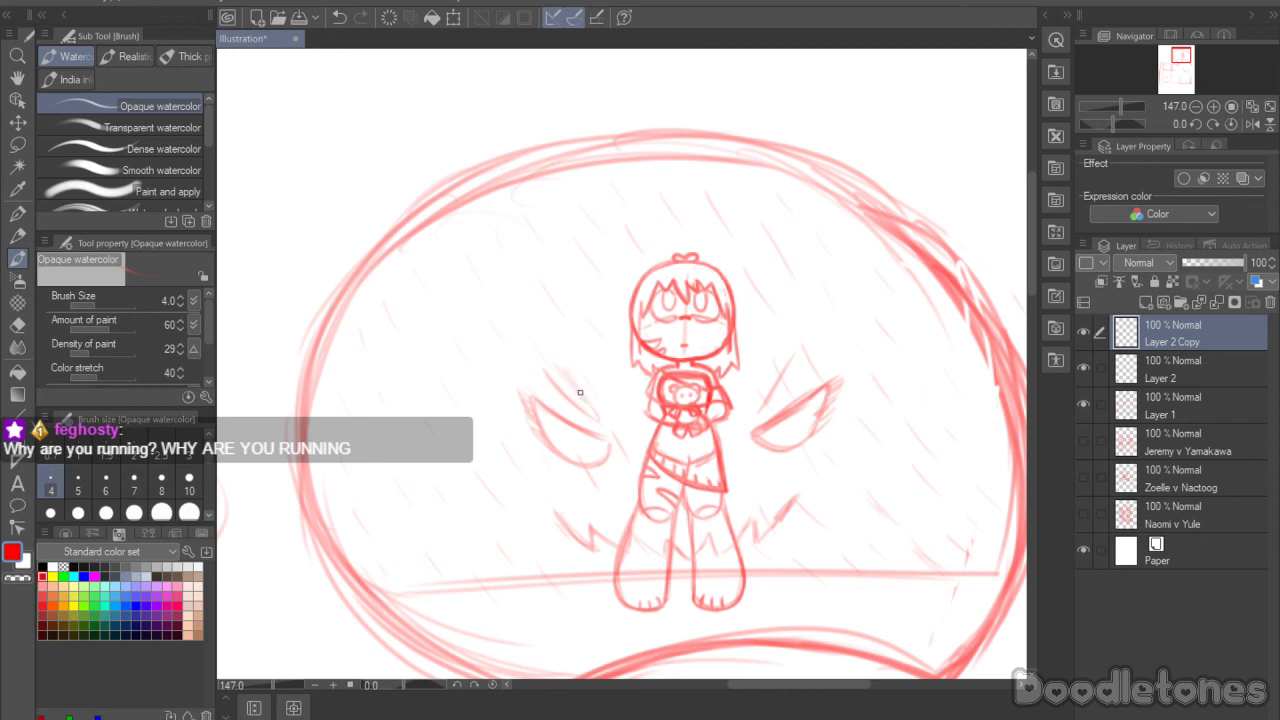
drag(532, 357, 559, 369)
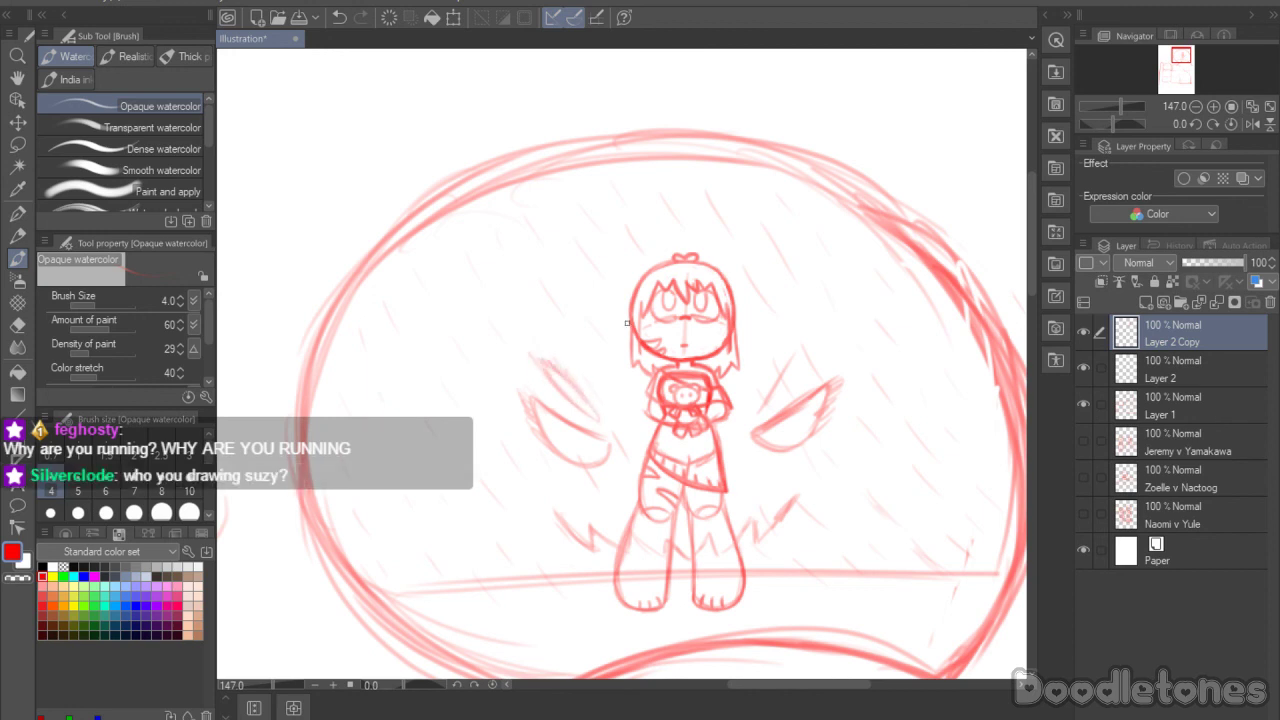
Step: Build up the angled brows above both menacing background eyes with darker, denser hatching strokes
drag(802, 340, 762, 410)
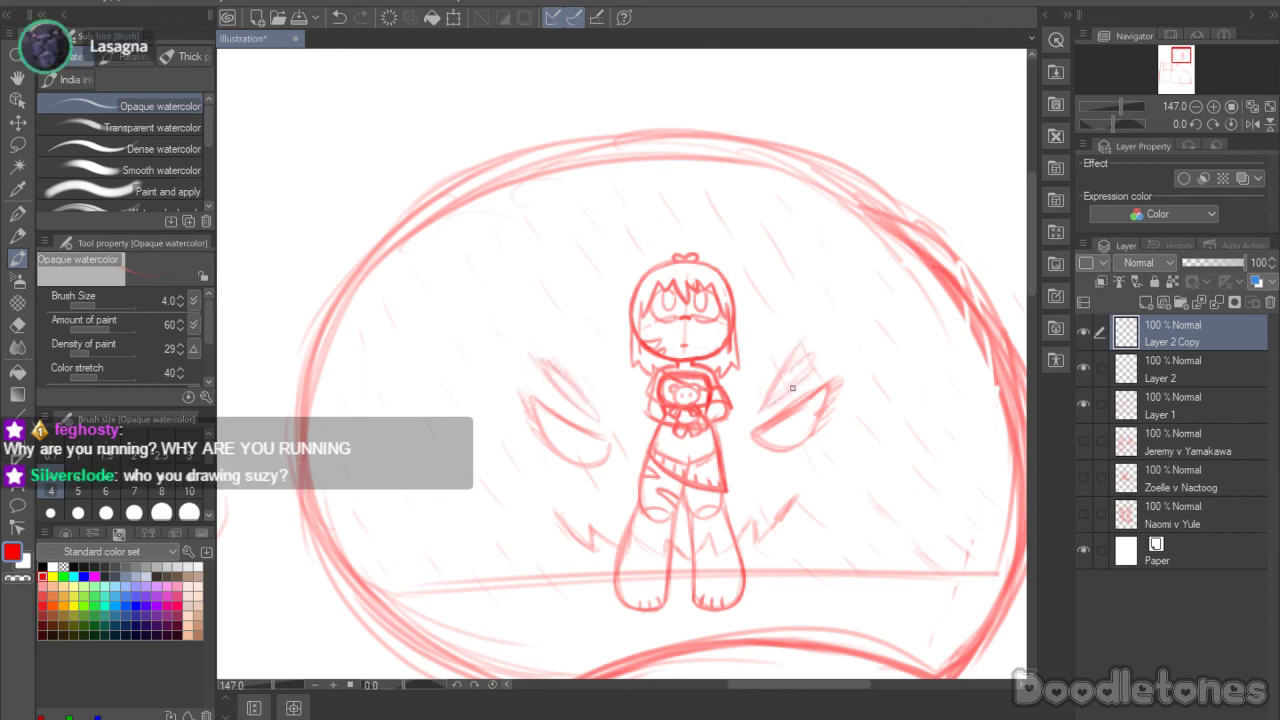
drag(556, 390, 578, 410)
drag(532, 366, 594, 414)
drag(548, 364, 590, 402)
drag(782, 377, 765, 407)
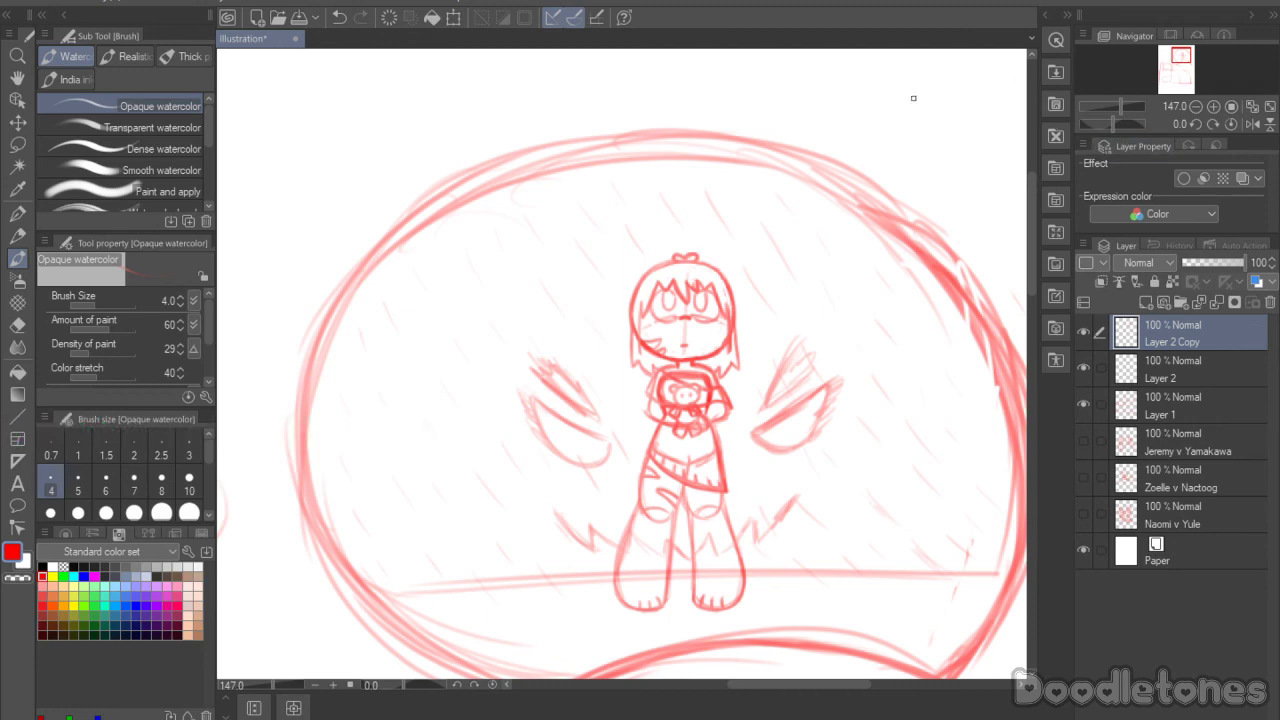
Step: Outline the two small thought circles leading to the large bubble with scalloped, cloud-like edges
scroll(914, 98, down, 3)
scroll(862, 181, down, 4)
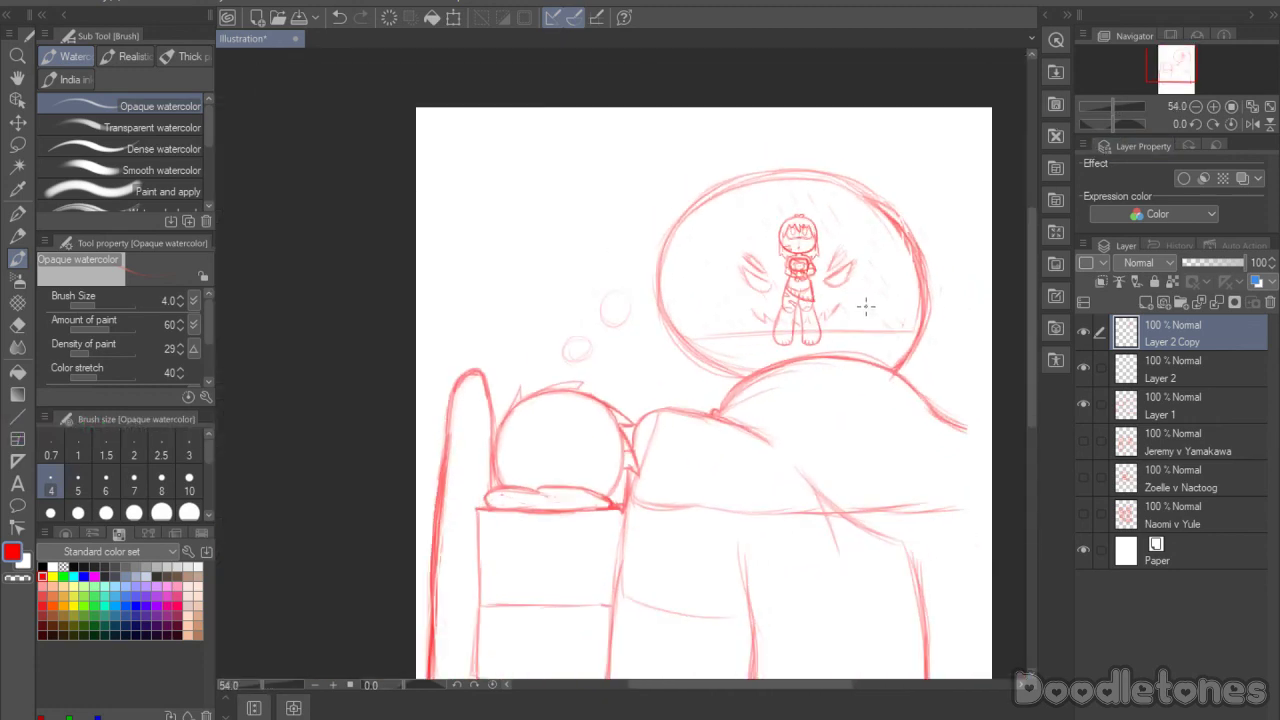
scroll(891, 277, up, 6)
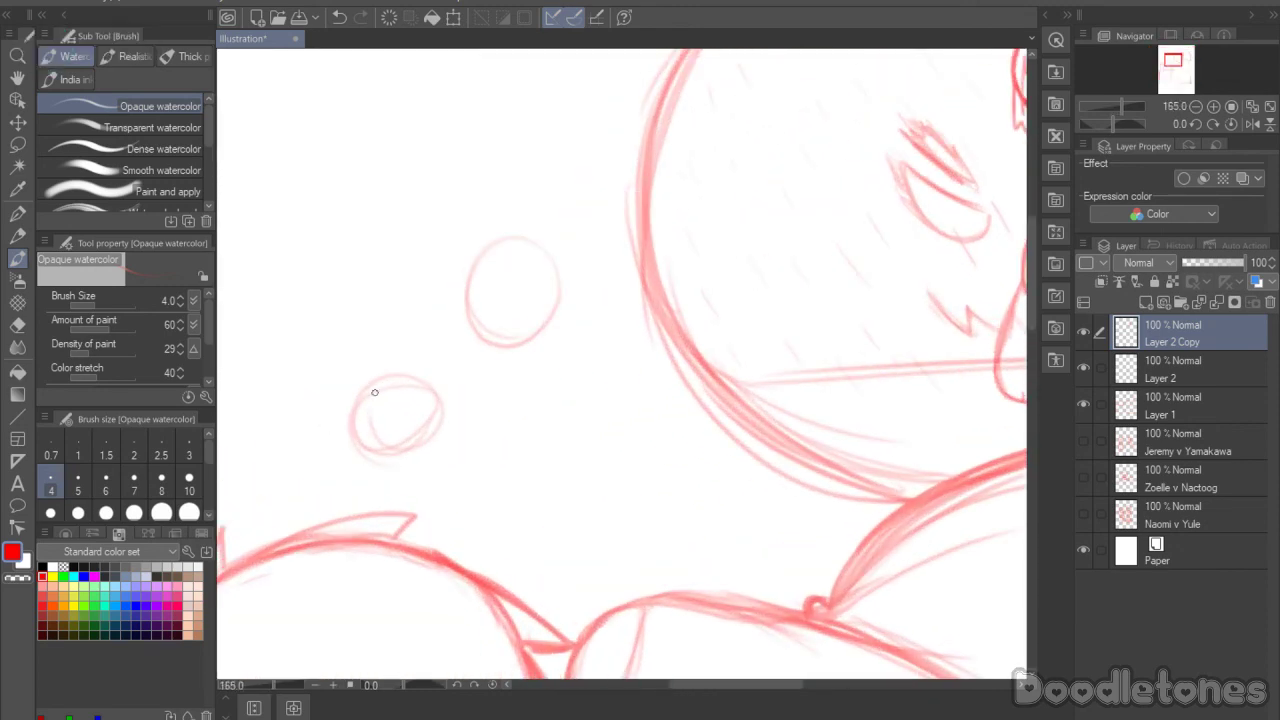
mouse_move(366, 391)
mouse_down()
mouse_move(419, 376)
mouse_move(440, 398)
mouse_move(364, 391)
mouse_move(346, 414)
mouse_move(363, 390)
mouse_move(343, 410)
mouse_move(352, 398)
mouse_move(354, 444)
mouse_move(345, 421)
mouse_move(384, 464)
mouse_move(359, 452)
mouse_move(411, 457)
mouse_move(395, 458)
mouse_move(458, 402)
mouse_up()
mouse_move(469, 261)
mouse_down()
mouse_move(454, 292)
mouse_move(481, 239)
mouse_move(493, 236)
mouse_move(470, 266)
mouse_move(508, 227)
mouse_move(523, 223)
mouse_move(550, 246)
mouse_up()
mouse_move(472, 302)
mouse_down()
mouse_move(460, 332)
mouse_move(486, 336)
mouse_up()
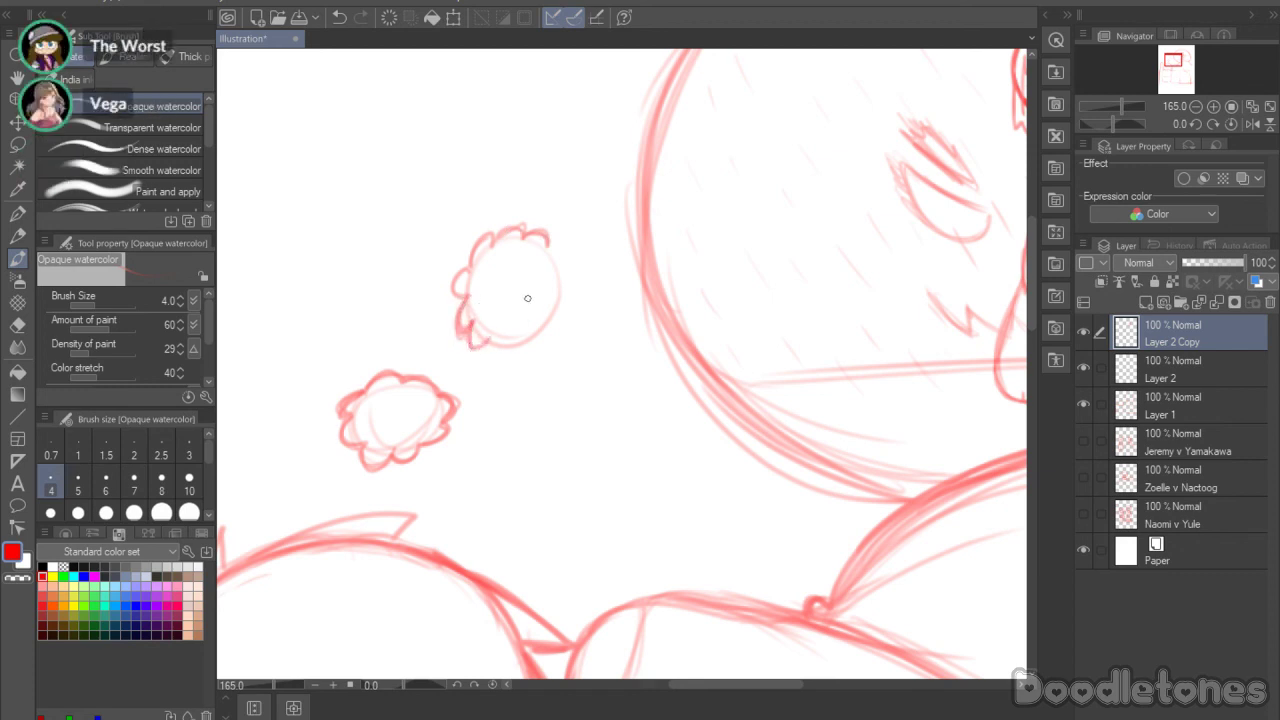
mouse_move(551, 244)
mouse_down()
mouse_move(572, 268)
mouse_move(564, 294)
mouse_up()
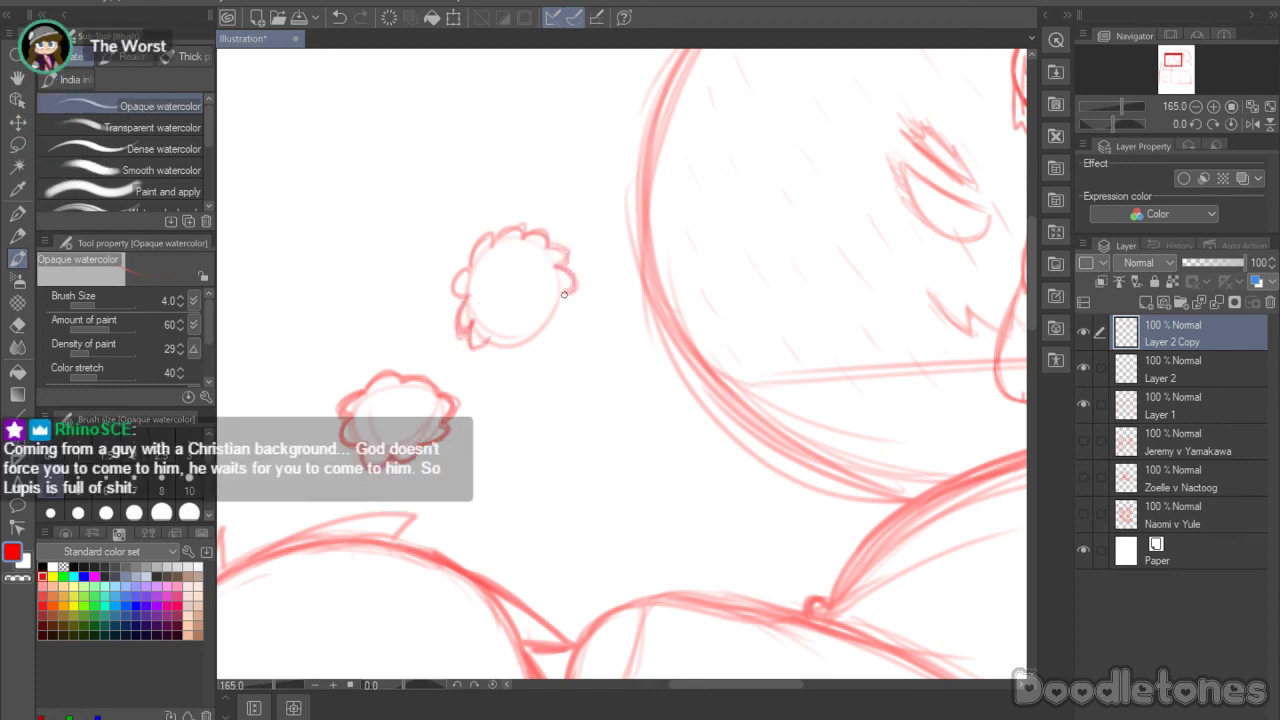
mouse_move(495, 352)
mouse_down()
mouse_move(548, 335)
mouse_move(544, 351)
mouse_move(560, 306)
mouse_up()
Step: Draw scalloped cloud bumps along the large thought bubble's lower-left edge, starting where it meets the blanket
drag(775, 685, 825, 703)
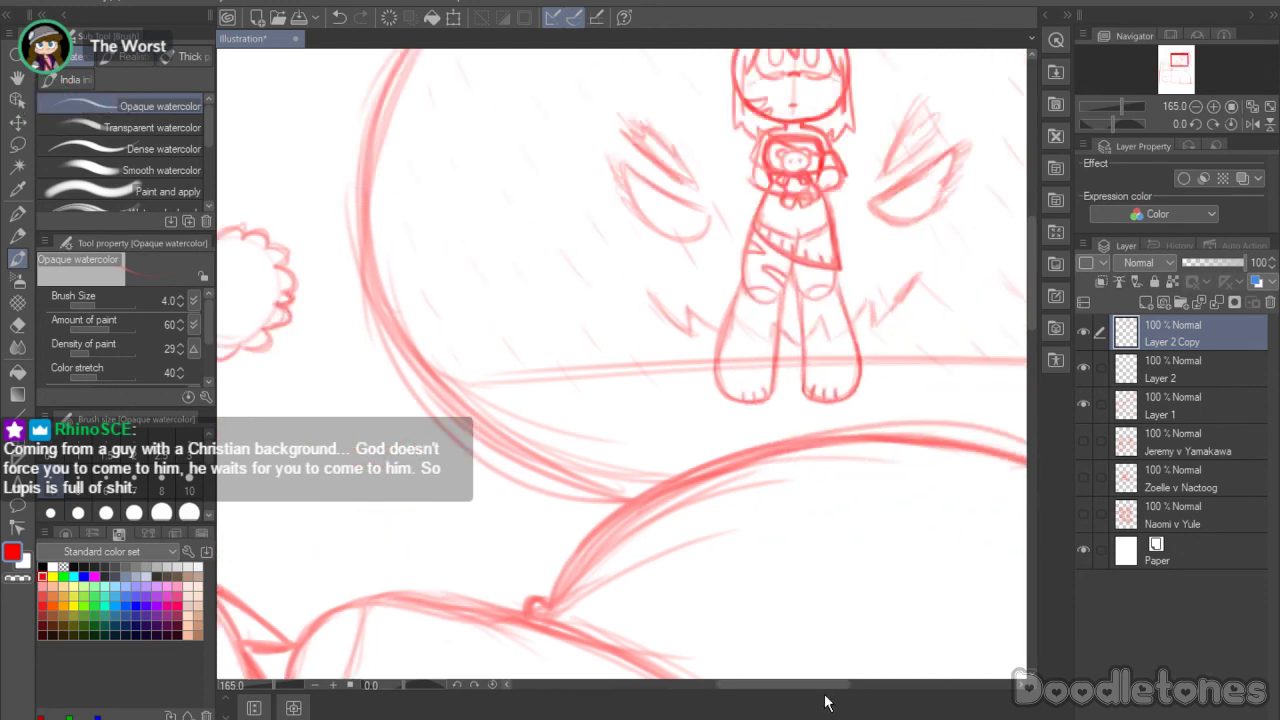
scroll(851, 611, down, 5)
drag(720, 685, 812, 705)
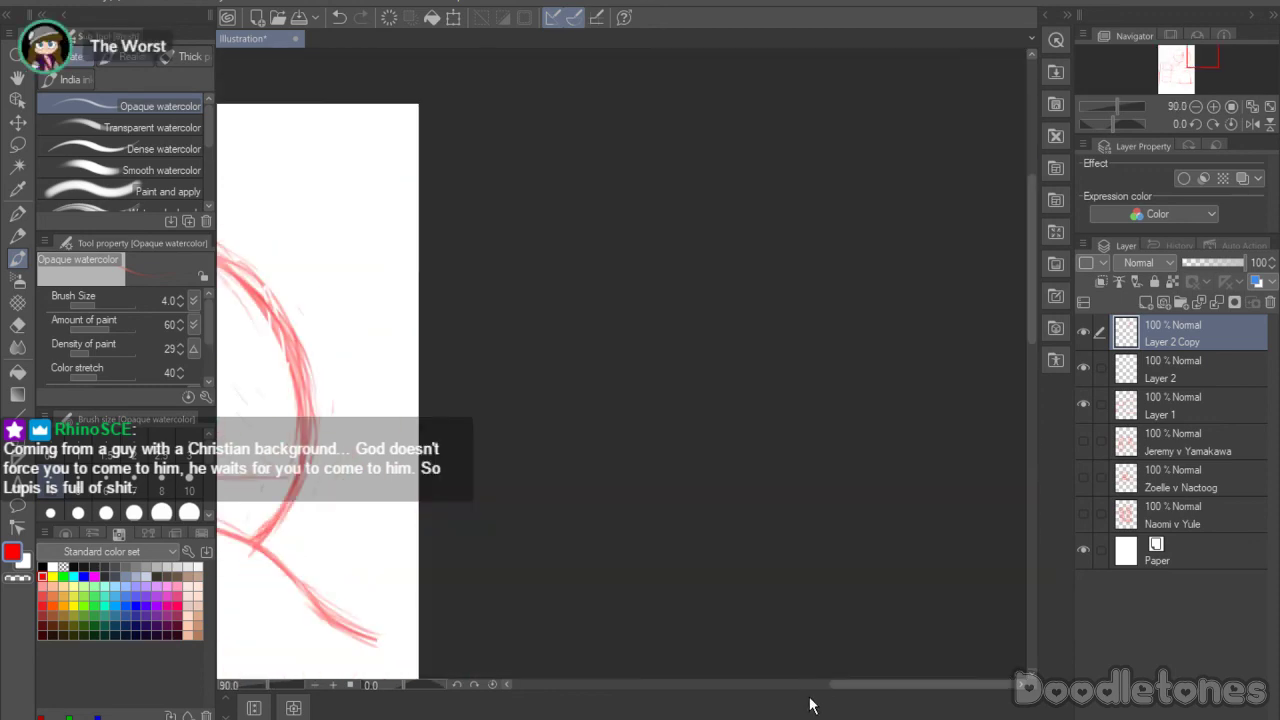
scroll(801, 615, down, 2)
mouse_move(894, 688)
mouse_down()
mouse_move(733, 689)
mouse_move(776, 699)
mouse_up()
mouse_move(1032, 310)
mouse_down()
mouse_move(1029, 350)
mouse_move(1029, 330)
mouse_up()
scroll(786, 323, up, 1)
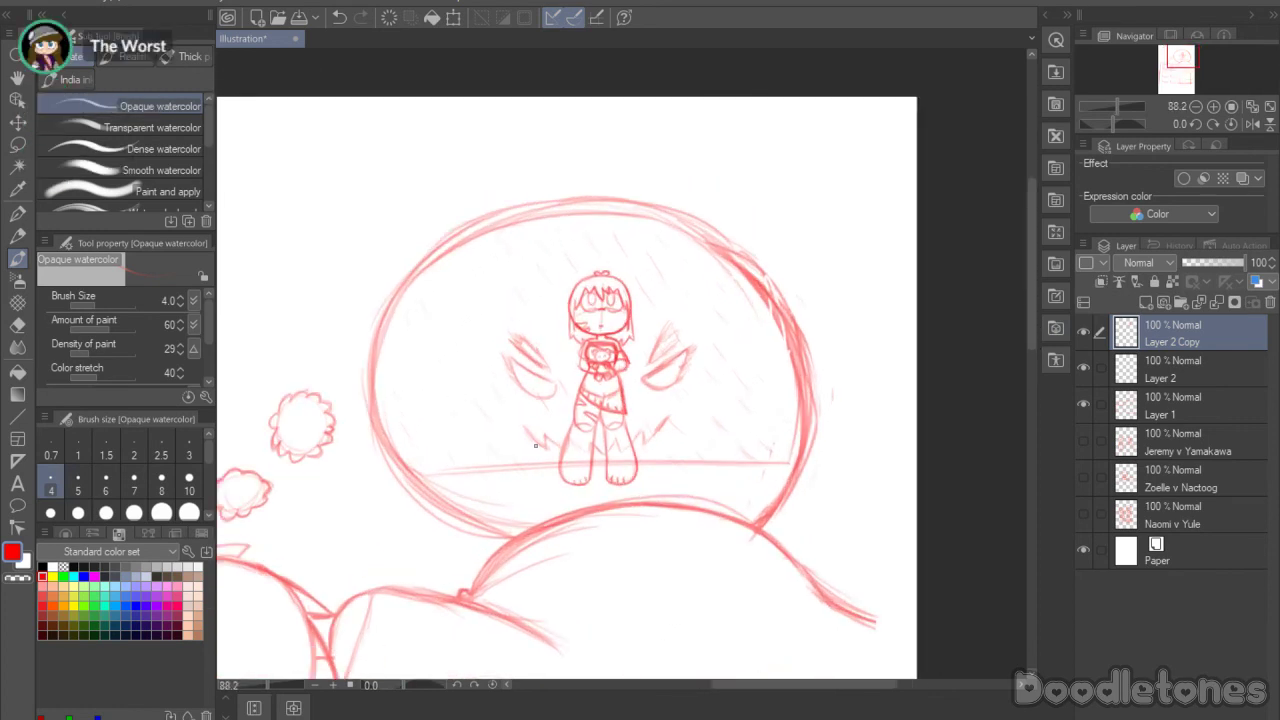
scroll(514, 505, up, 1)
scroll(514, 504, up, 2)
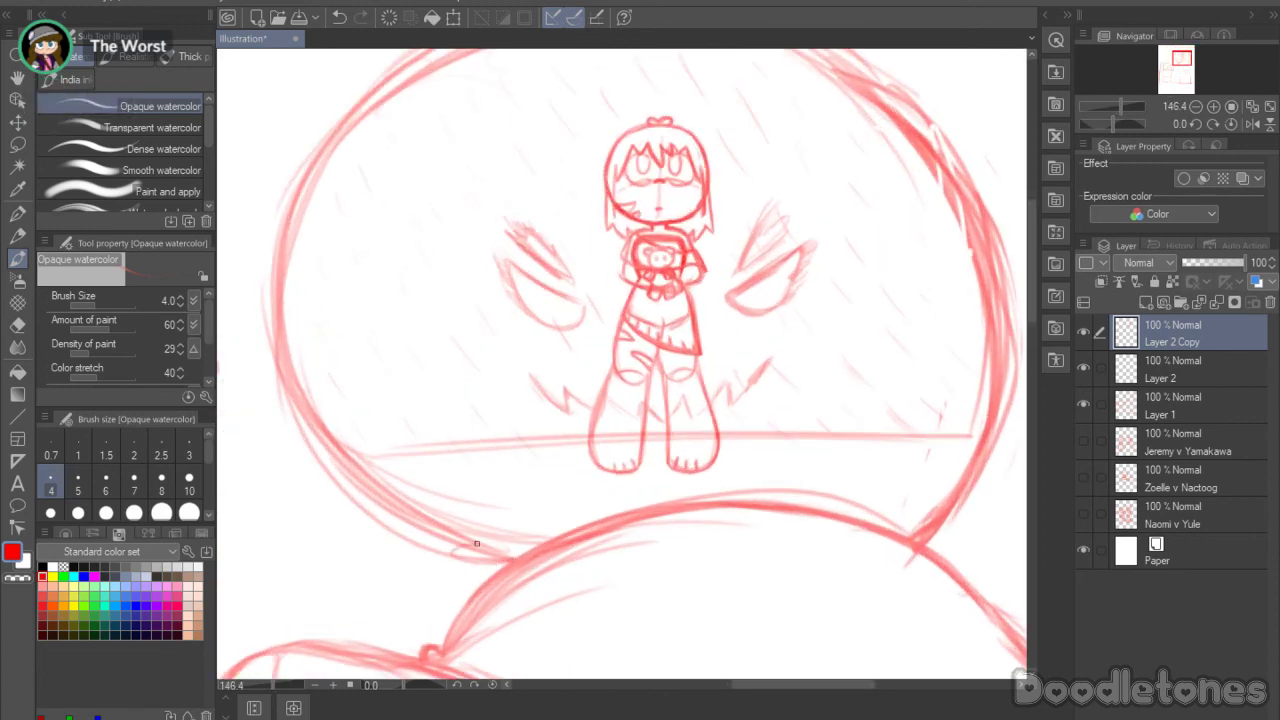
mouse_move(488, 558)
mouse_down()
mouse_move(446, 550)
mouse_move(505, 560)
mouse_up()
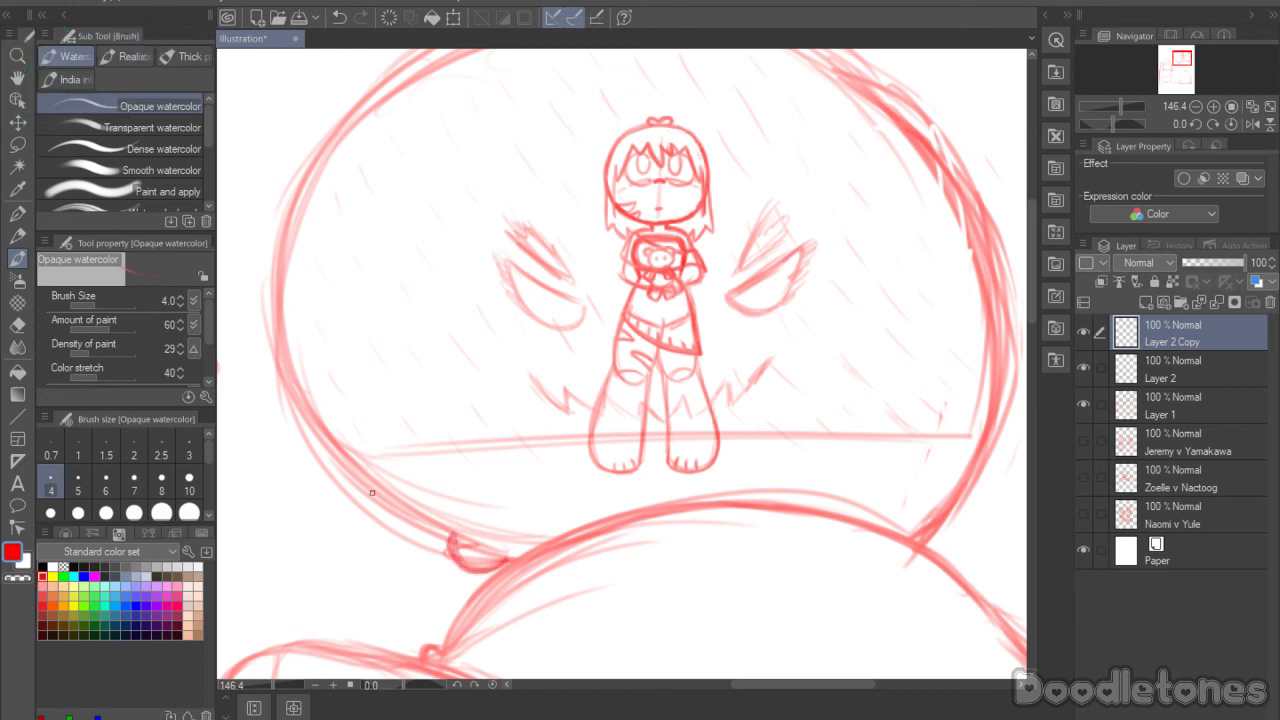
mouse_move(358, 468)
mouse_down()
mouse_move(430, 516)
mouse_move(403, 531)
mouse_move(370, 502)
mouse_move(445, 542)
mouse_move(433, 546)
mouse_up()
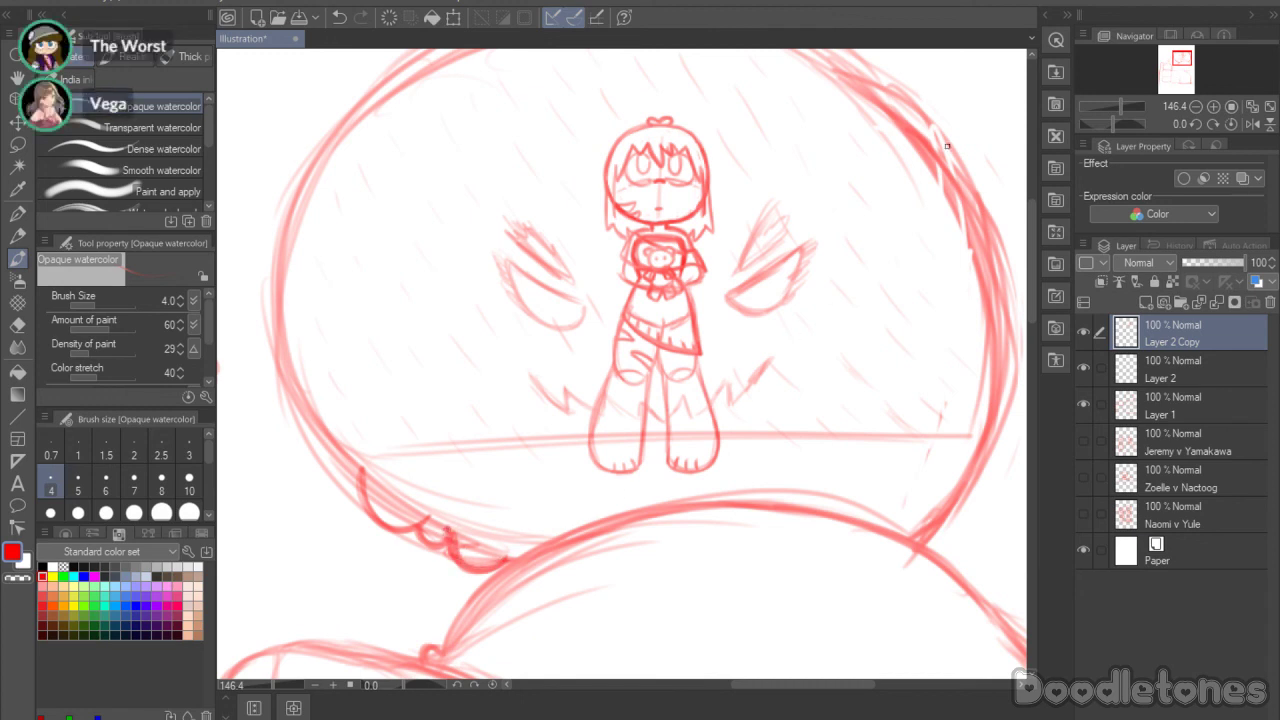
Step: Draw one large rounded cloud lobe on the thought bubble's upper-left side and another at its top
drag(1032, 250, 1032, 238)
mouse_move(268, 382)
mouse_down()
mouse_move(310, 194)
mouse_move(280, 384)
mouse_up()
mouse_move(262, 312)
mouse_down()
mouse_move(316, 187)
mouse_move(268, 283)
mouse_move(290, 392)
mouse_up()
drag(258, 340, 330, 178)
mouse_move(282, 220)
mouse_down()
mouse_move(298, 198)
mouse_move(392, 163)
mouse_up()
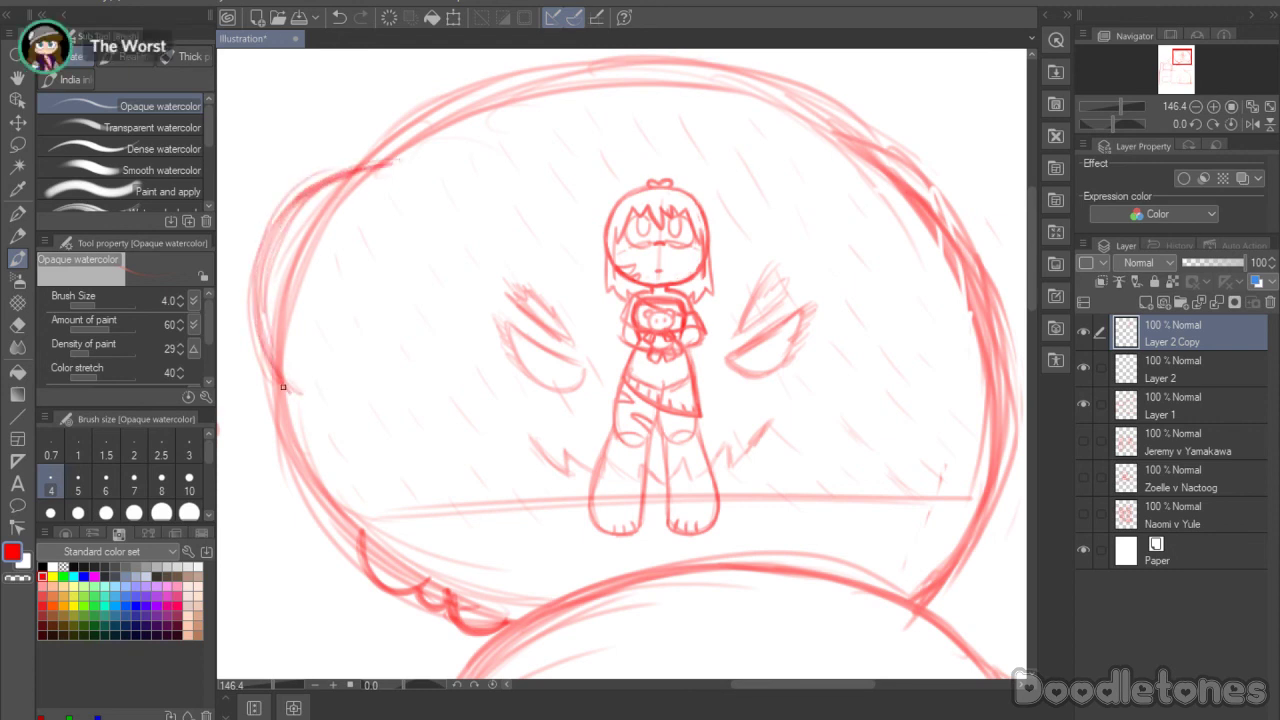
scroll(802, 157, up, 3)
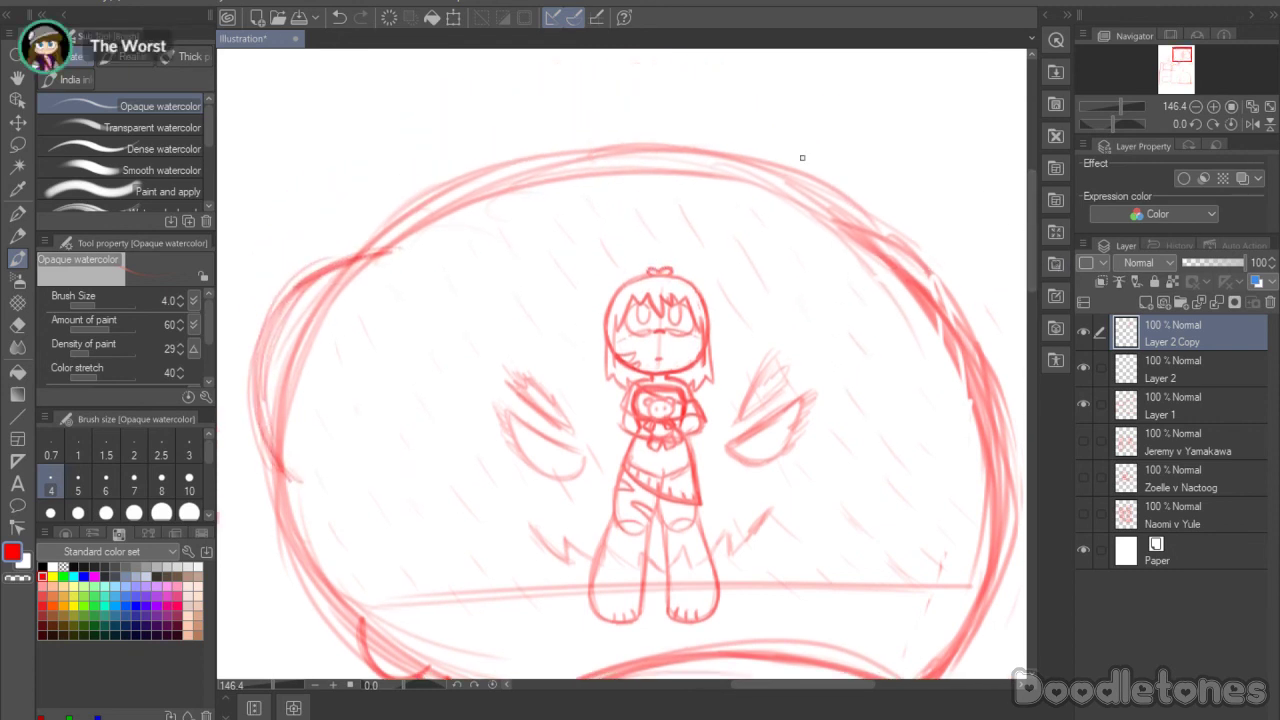
mouse_move(498, 184)
mouse_down()
mouse_move(658, 157)
mouse_move(514, 176)
mouse_move(629, 143)
mouse_move(528, 157)
mouse_move(593, 135)
mouse_move(665, 172)
mouse_up()
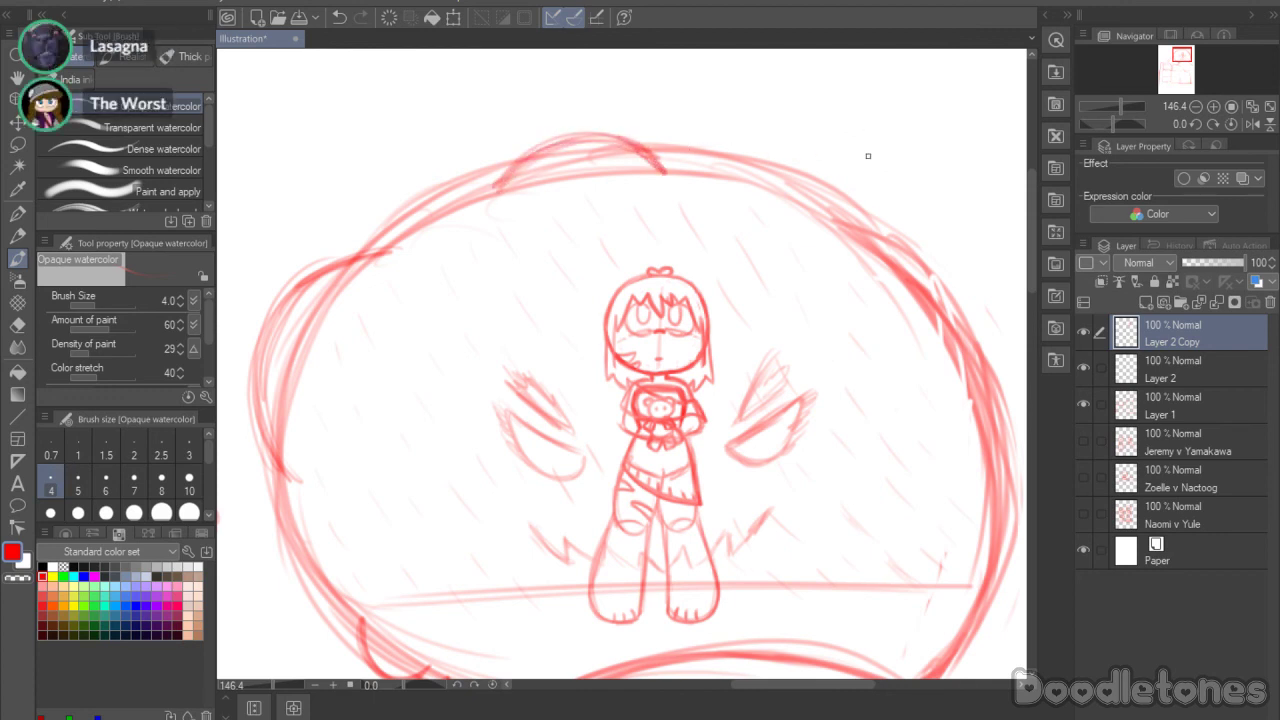
Step: Sketch a large cloud lobe over the thought bubble's upper-right edge and darken it with repeated strokes
drag(800, 210, 1012, 352)
drag(950, 238, 996, 385)
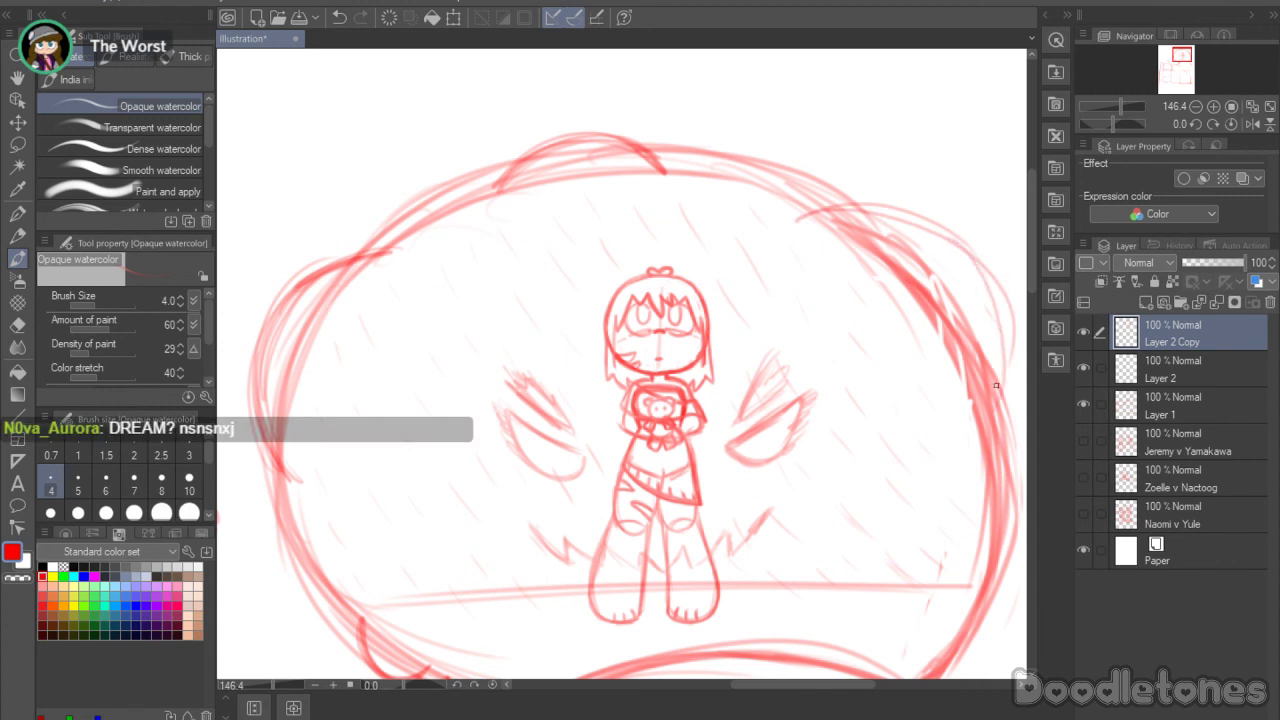
mouse_move(1008, 298)
mouse_down()
mouse_move(980, 418)
mouse_move(934, 236)
mouse_up()
drag(808, 216, 944, 232)
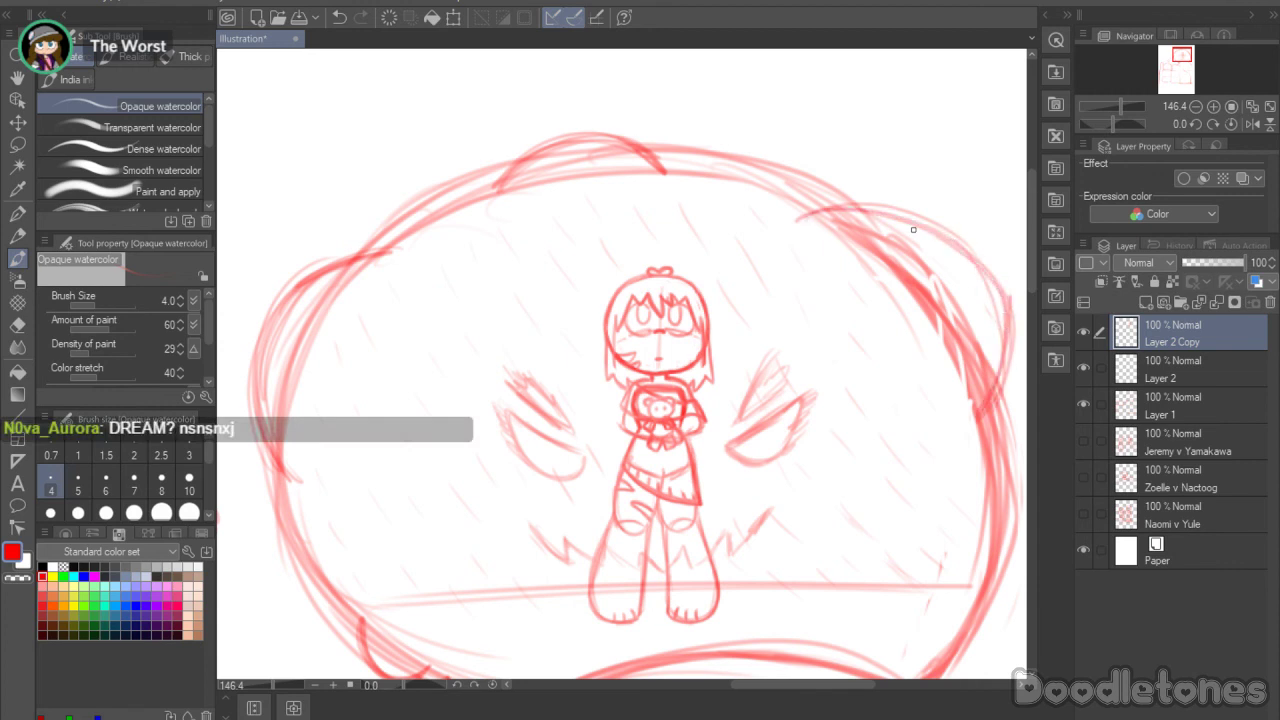
mouse_move(846, 208)
mouse_down()
mouse_move(980, 268)
mouse_move(1004, 340)
mouse_up()
mouse_move(978, 280)
mouse_down()
mouse_move(979, 406)
mouse_move(1006, 362)
mouse_move(972, 430)
mouse_up()
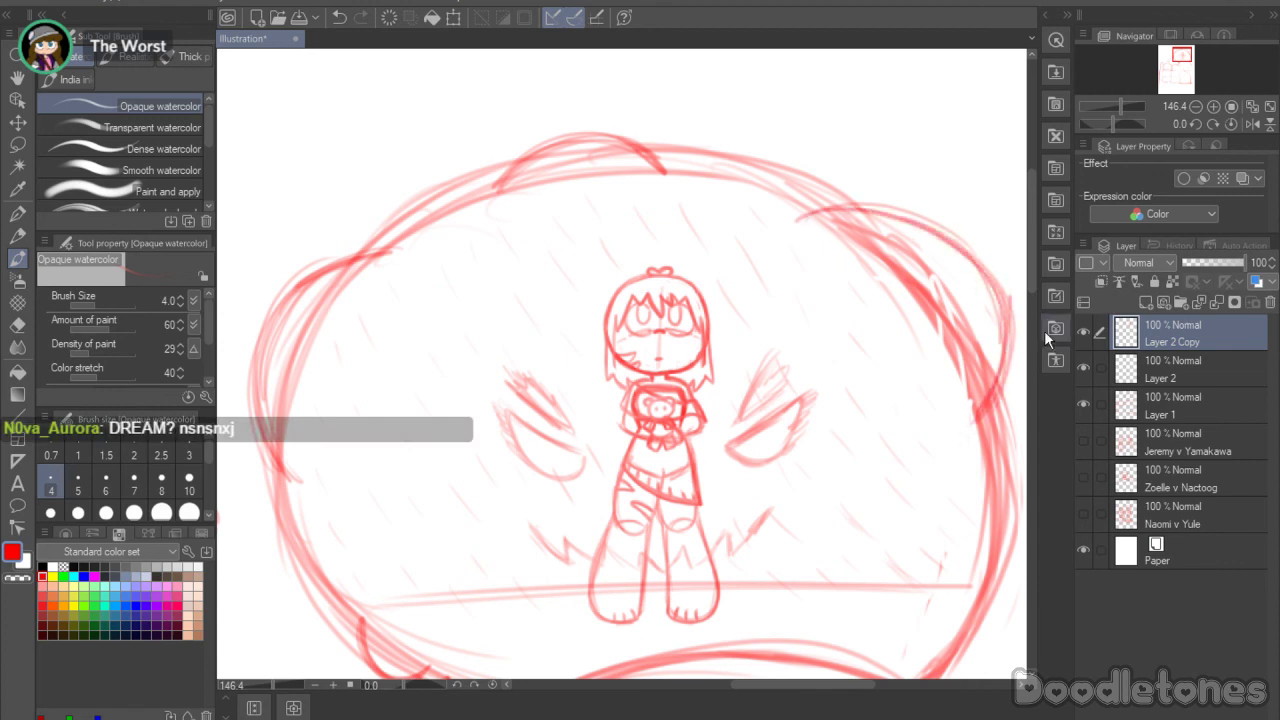
Step: Continue the cloud lobes down the thought bubble's right edge, making them smaller toward the blanket
drag(1030, 277, 1031, 297)
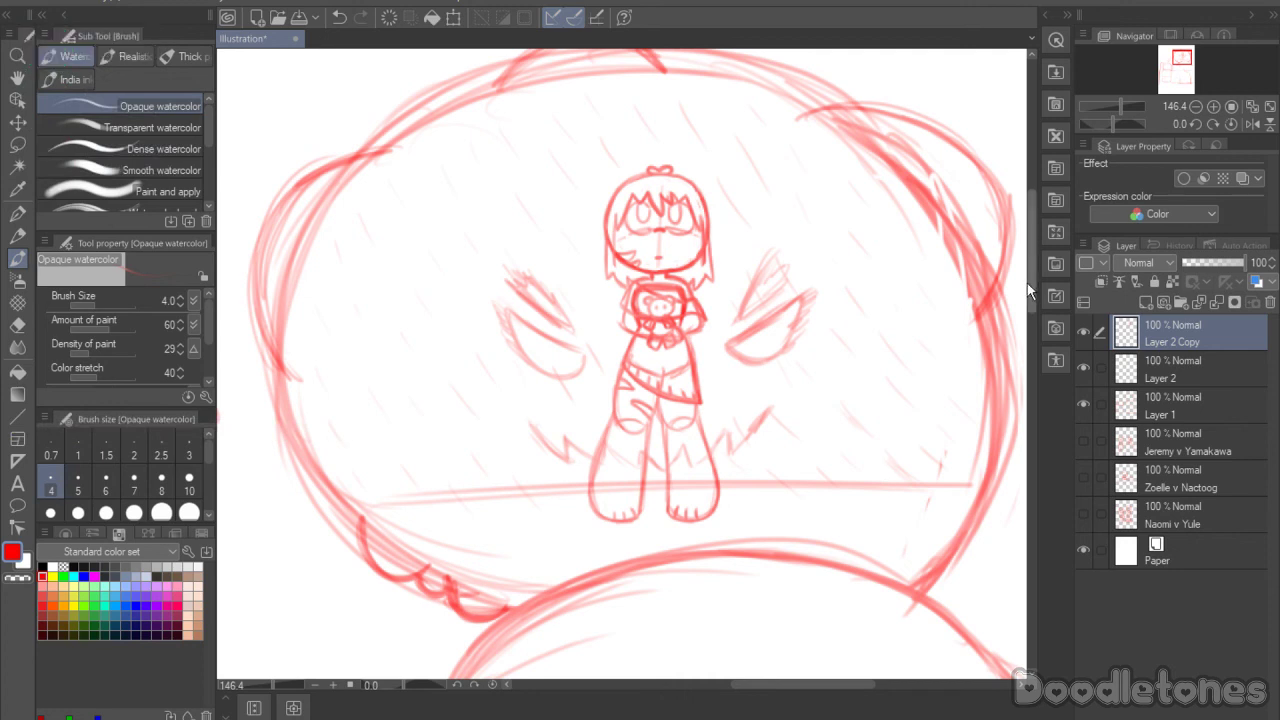
drag(1027, 283, 1028, 290)
drag(794, 675, 809, 676)
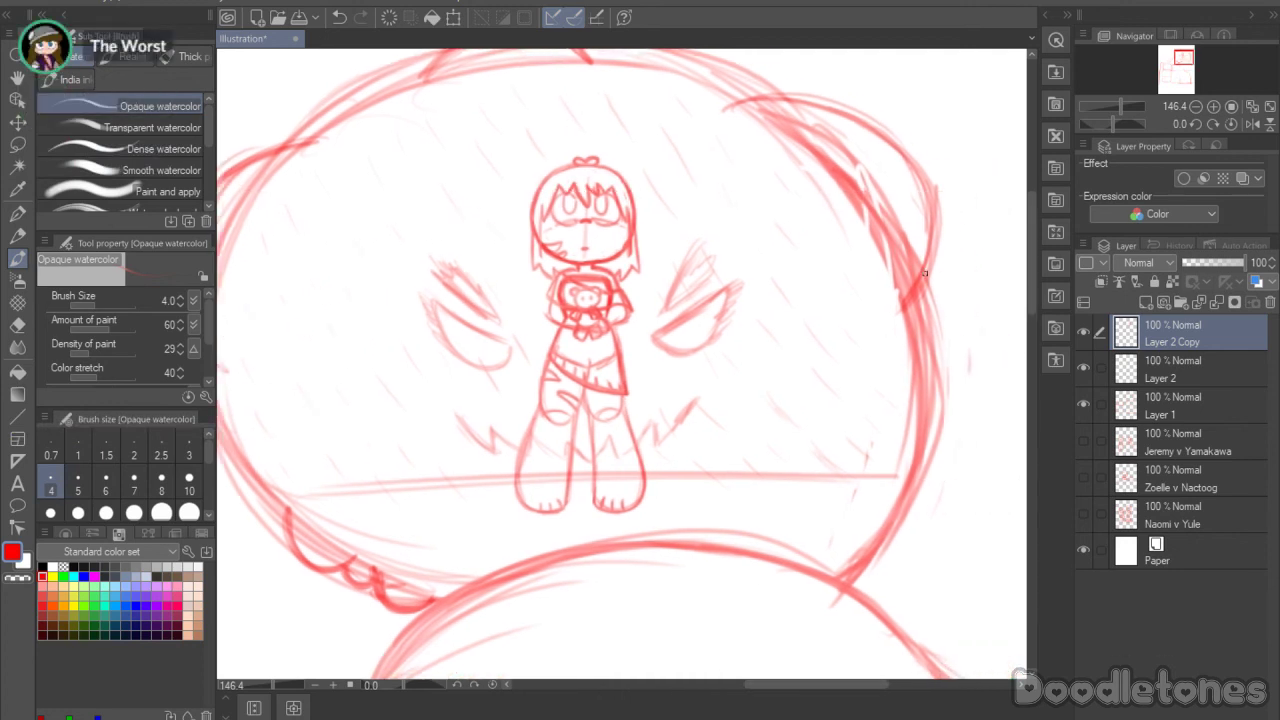
mouse_move(950, 333)
mouse_down()
mouse_move(916, 366)
mouse_move(950, 386)
mouse_up()
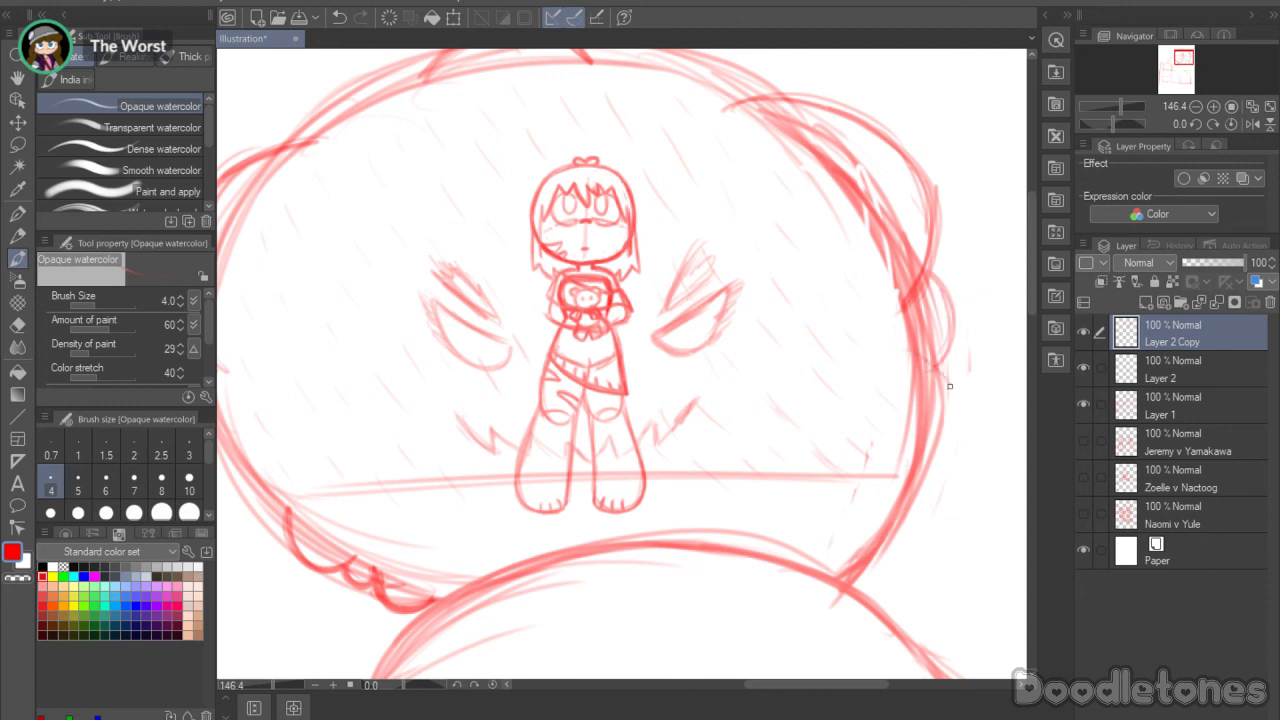
mouse_move(896, 344)
mouse_down()
mouse_move(942, 380)
mouse_move(958, 438)
mouse_up()
mouse_move(934, 371)
mouse_down()
mouse_move(930, 480)
mouse_move(918, 489)
mouse_up()
drag(950, 400, 901, 490)
drag(955, 422, 904, 489)
mouse_move(916, 366)
mouse_down()
mouse_move(946, 453)
mouse_move(952, 428)
mouse_move(934, 474)
mouse_move(944, 479)
mouse_move(920, 478)
mouse_move(910, 538)
mouse_up()
mouse_move(926, 490)
mouse_down()
mouse_move(892, 544)
mouse_move(927, 488)
mouse_move(879, 547)
mouse_move(910, 533)
mouse_move(881, 544)
mouse_move(870, 572)
mouse_move(919, 518)
mouse_move(911, 534)
mouse_move(870, 582)
mouse_up()
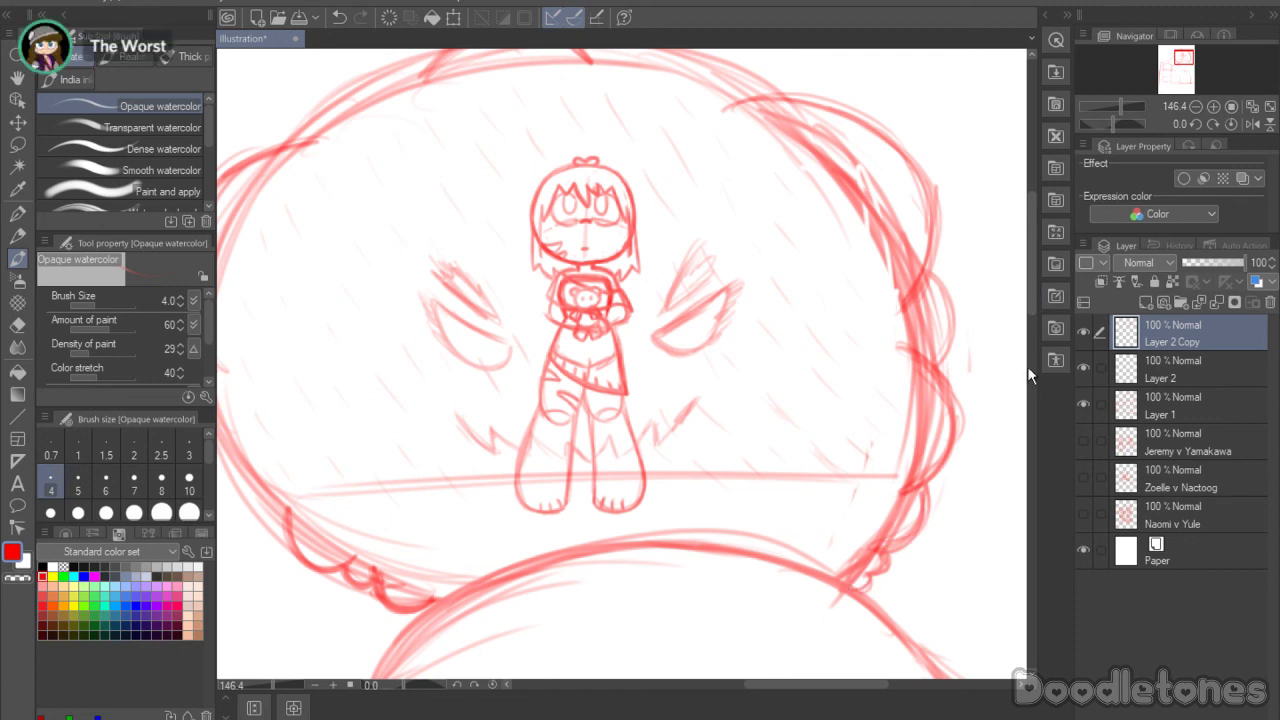
Step: Fill the gaps between the large lobes along the thought bubble's top edge with smaller cloud bumps
drag(1031, 287, 1031, 266)
mouse_move(586, 165)
mouse_down()
mouse_move(628, 146)
mouse_move(682, 180)
mouse_up()
drag(636, 154, 683, 192)
mouse_move(632, 152)
mouse_down()
mouse_move(682, 194)
mouse_move(686, 179)
mouse_move(741, 189)
mouse_move(666, 185)
mouse_move(766, 204)
mouse_move(680, 187)
mouse_move(736, 183)
mouse_up()
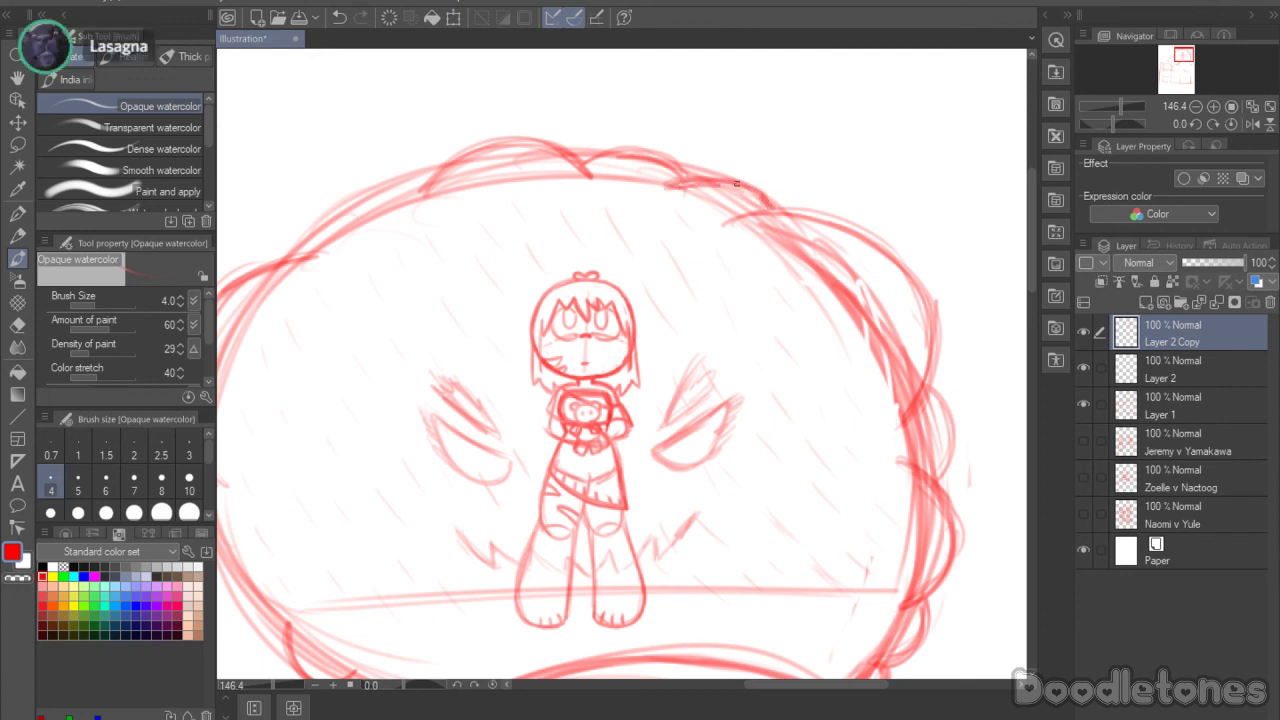
drag(630, 160, 684, 174)
drag(771, 686, 745, 686)
mouse_move(570, 171)
mouse_down()
mouse_move(506, 200)
mouse_move(511, 210)
mouse_move(481, 203)
mouse_move(432, 257)
mouse_move(495, 203)
mouse_move(443, 220)
mouse_move(508, 209)
mouse_move(519, 174)
mouse_move(498, 189)
mouse_move(555, 173)
mouse_move(504, 192)
mouse_up()
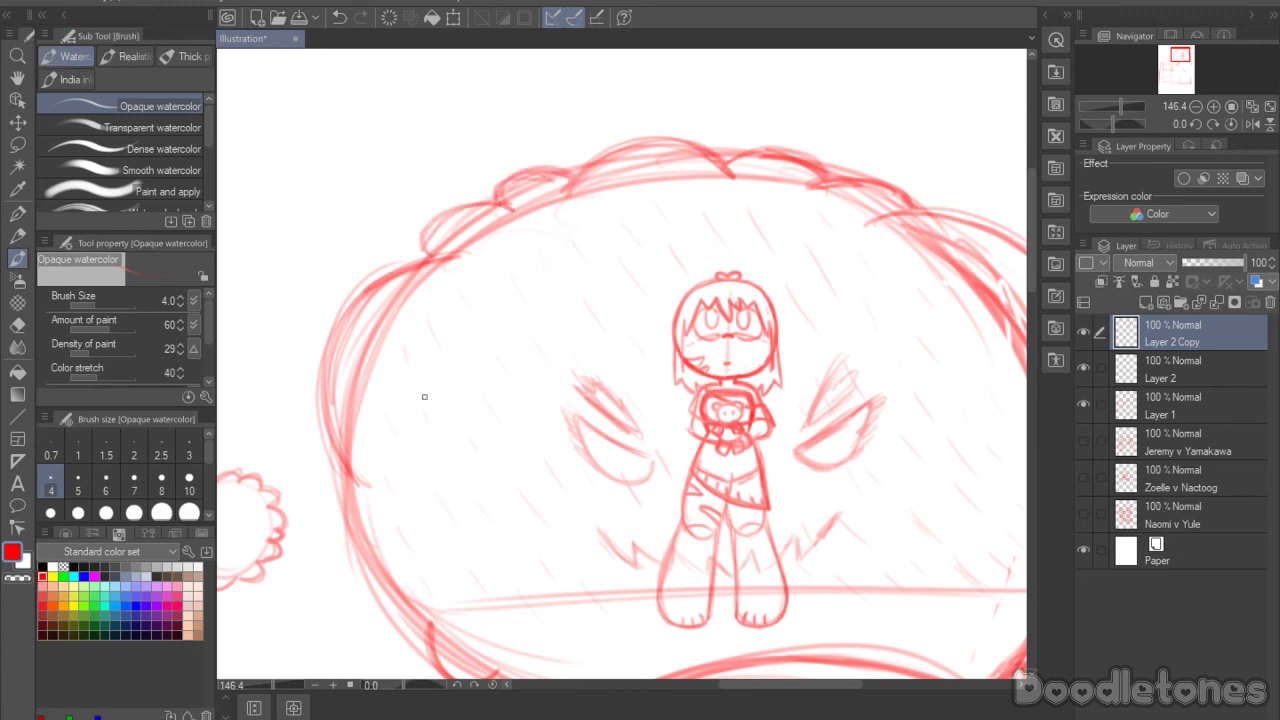
Step: Close the remaining gap on the thought bubble's left edge with cloud bumps down to the lower-left scallops
mouse_move(350, 472)
mouse_down()
mouse_move(332, 540)
mouse_move(378, 548)
mouse_up()
mouse_move(360, 464)
mouse_down()
mouse_move(324, 526)
mouse_move(376, 536)
mouse_up()
mouse_move(358, 466)
mouse_down()
mouse_move(334, 526)
mouse_move(366, 540)
mouse_move(372, 568)
mouse_move(322, 502)
mouse_move(330, 533)
mouse_up()
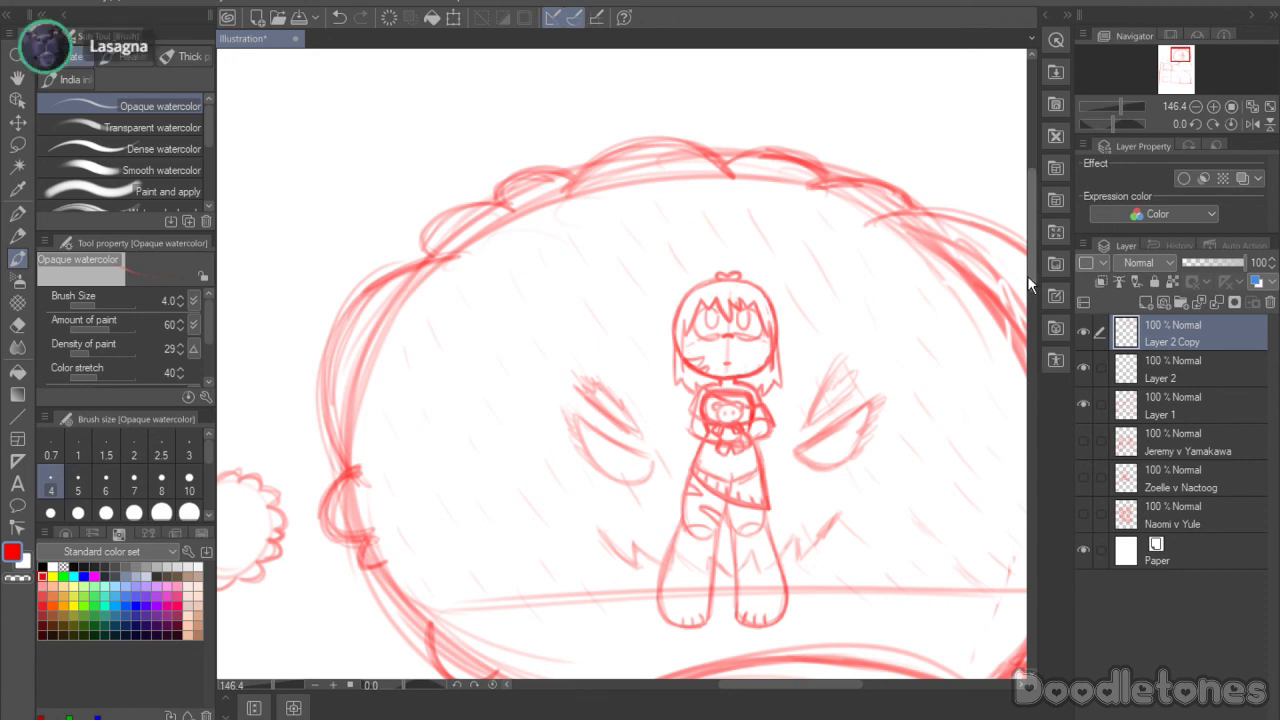
scroll(1000, 300, down, 3)
mouse_move(418, 489)
mouse_down()
mouse_move(372, 420)
mouse_move(421, 512)
mouse_up()
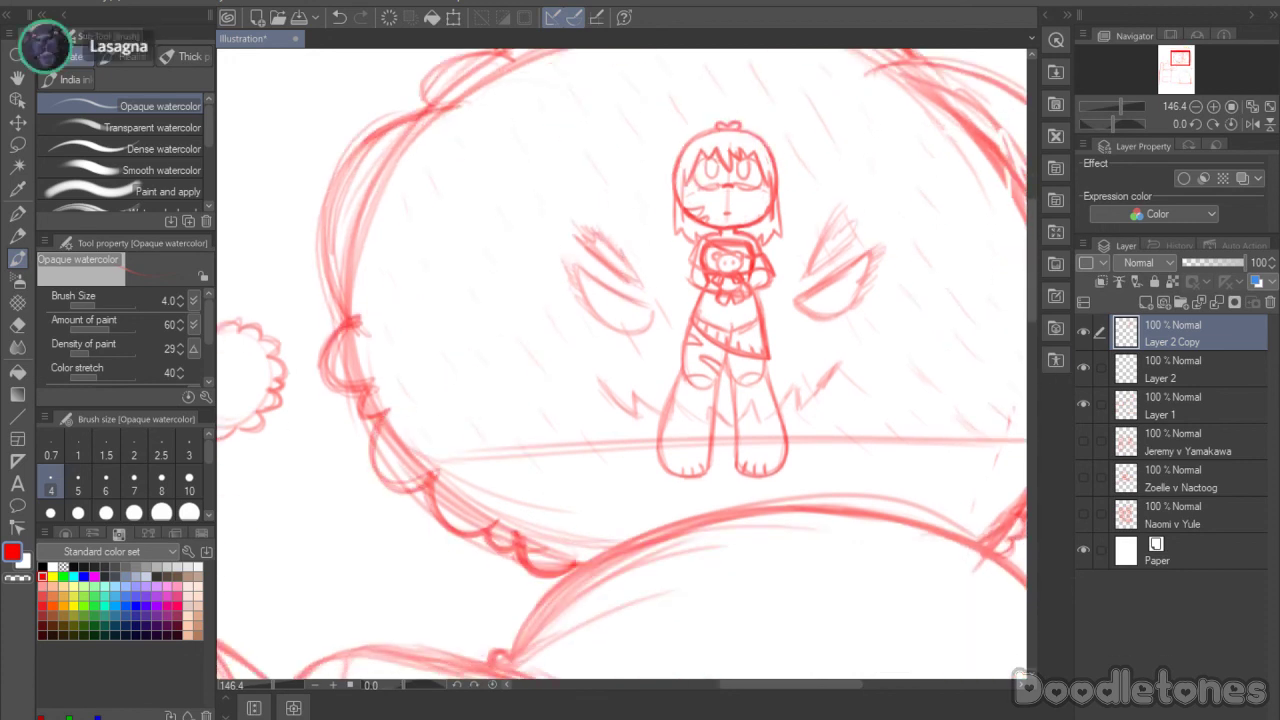
Step: Close the bottom of the bed's headboard with a slanted base line and a short edge up to the bed frame
scroll(909, 420, down, 5)
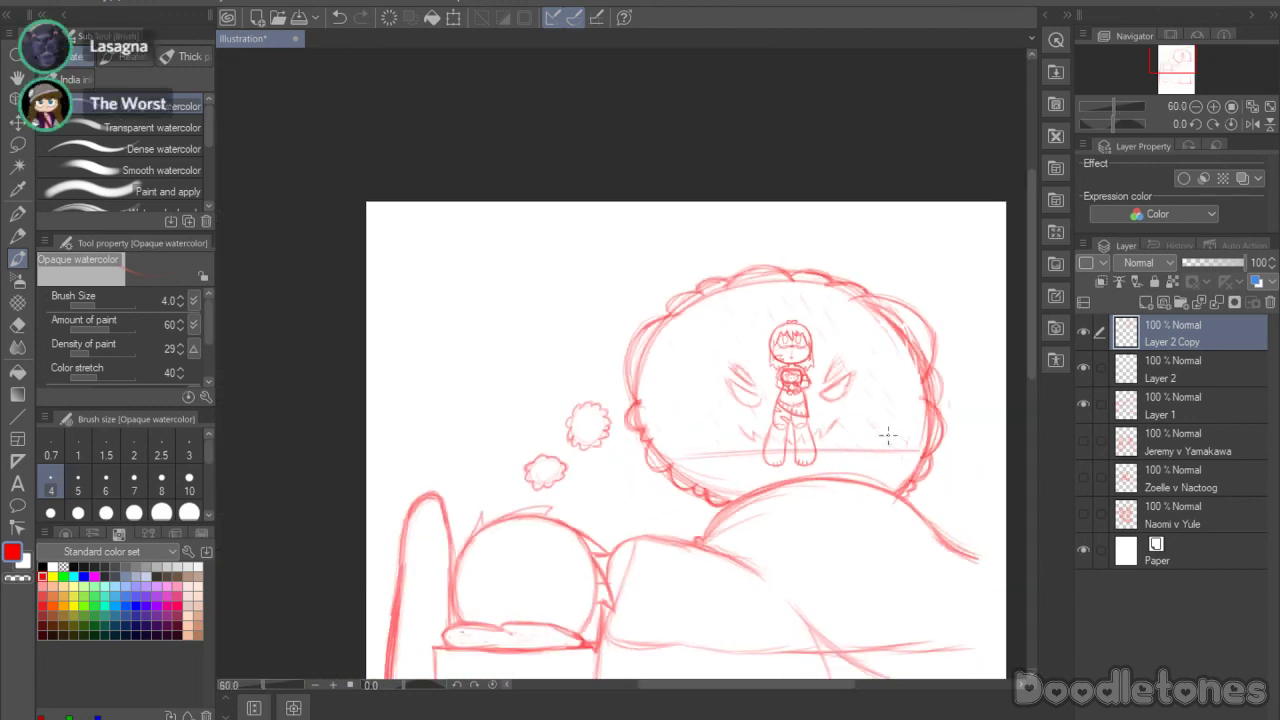
scroll(888, 434, down, 1)
drag(1031, 279, 1034, 338)
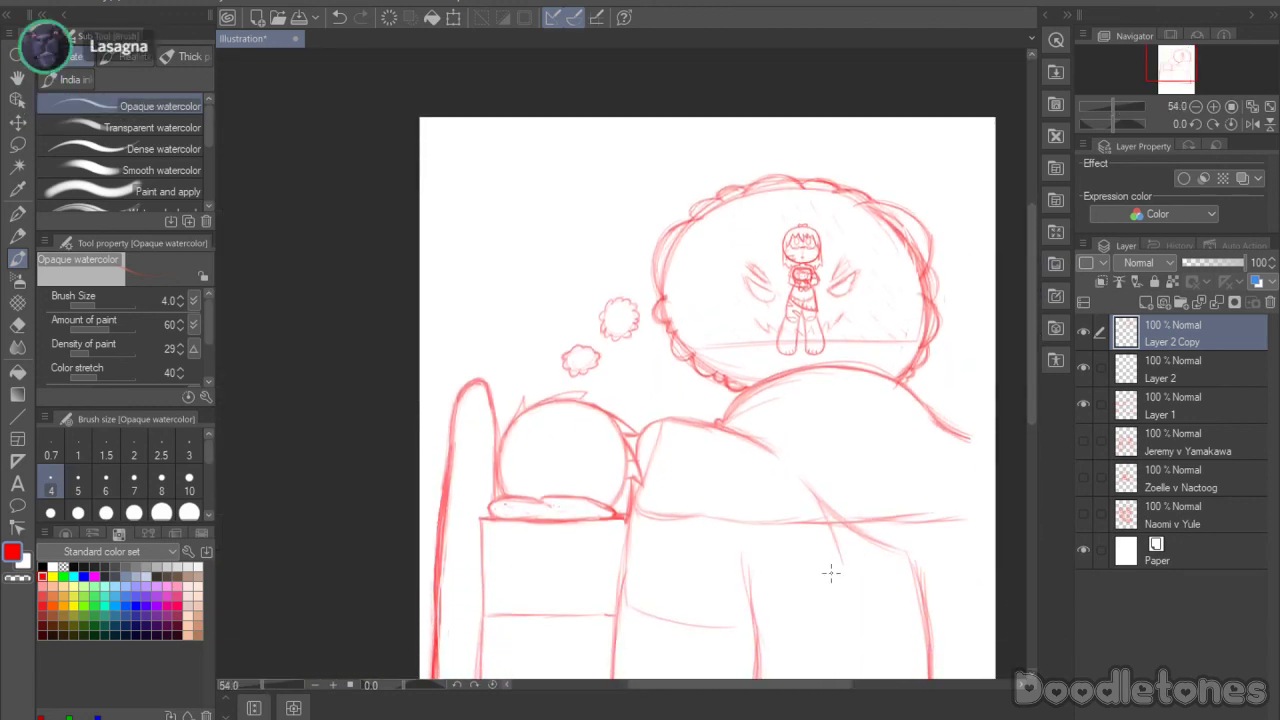
drag(729, 694, 765, 695)
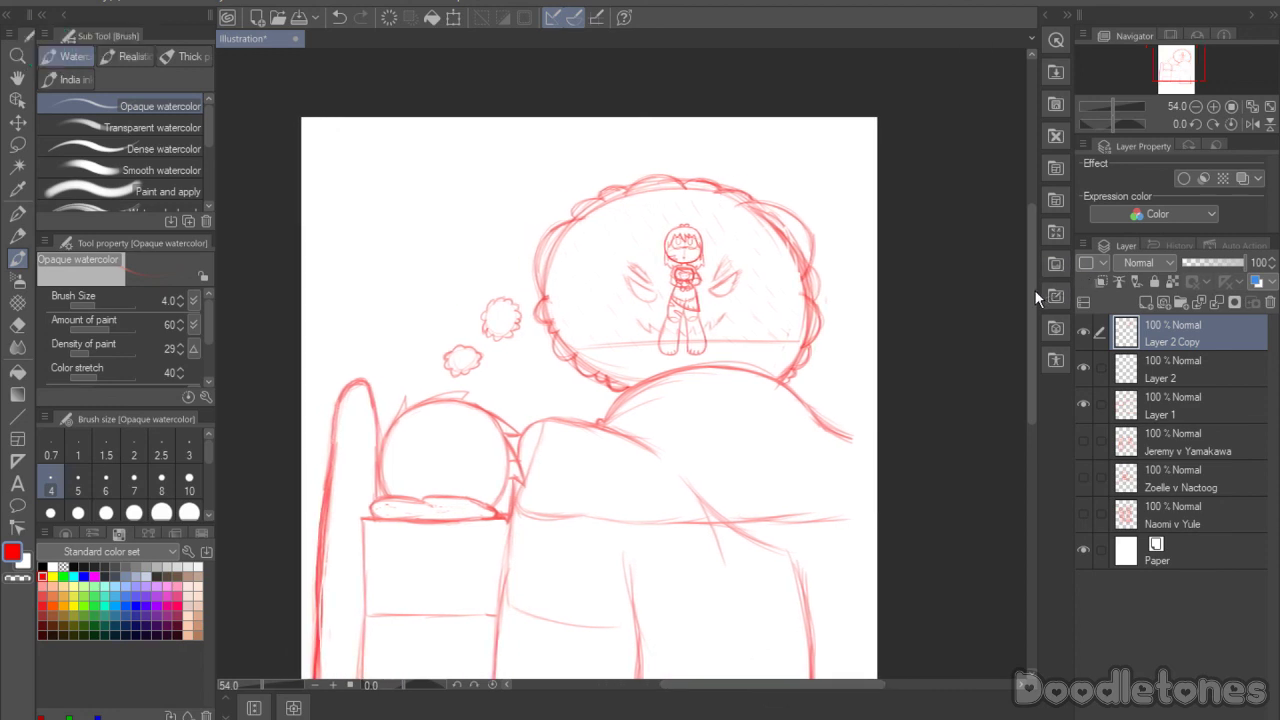
drag(1029, 331, 1032, 378)
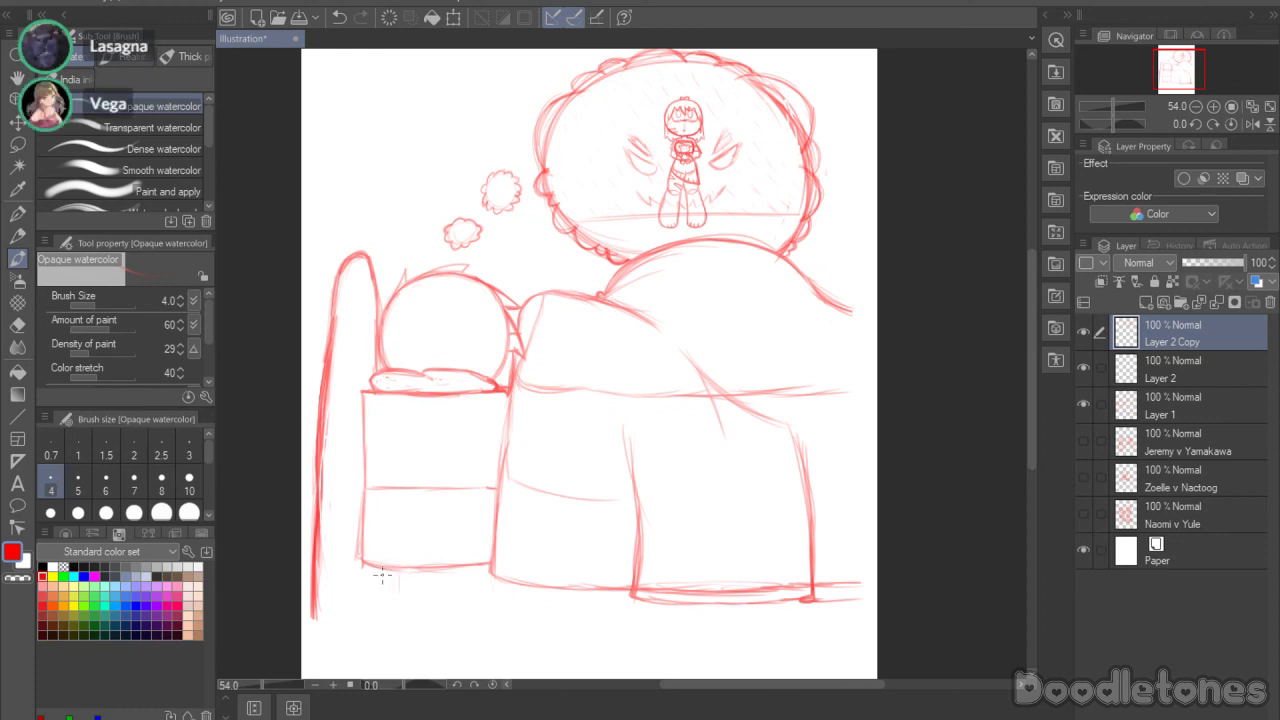
mouse_move(382, 571)
mouse_down()
mouse_move(364, 630)
mouse_move(327, 619)
mouse_move(379, 585)
mouse_move(320, 621)
mouse_up()
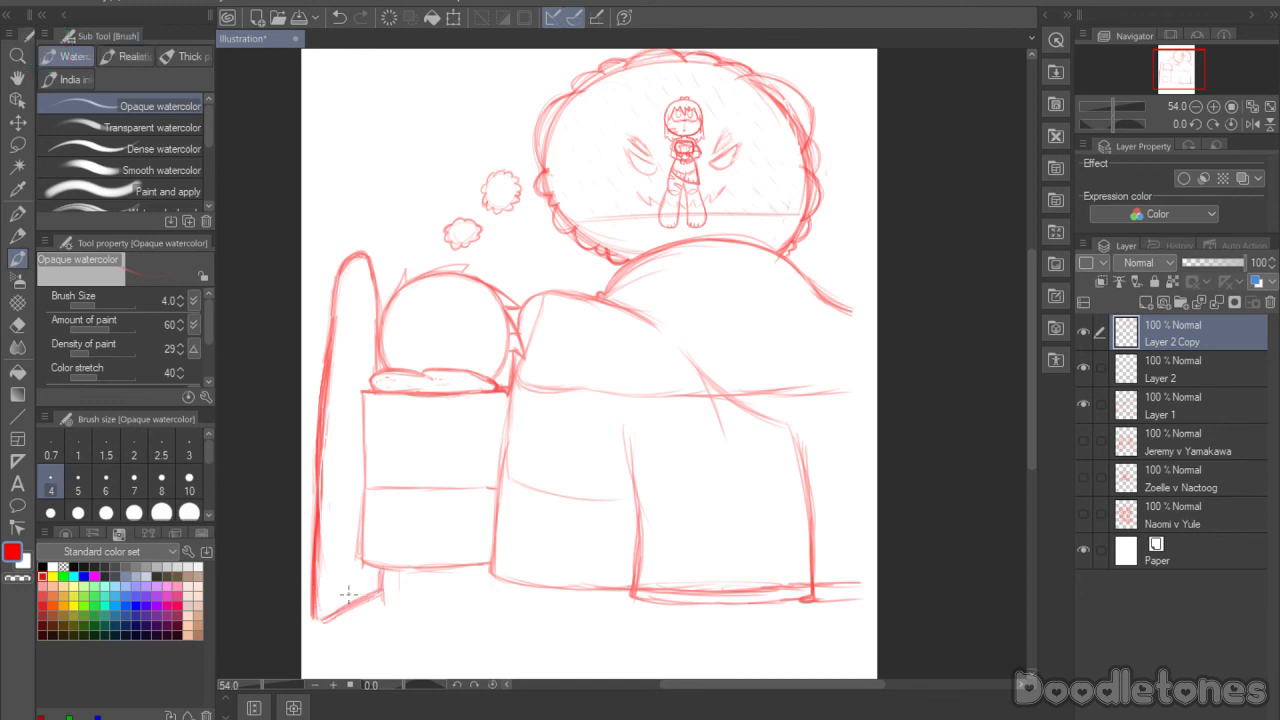
Step: Sketch a blocky front leg under the bed frame beside the headboard and a smaller leg further back
drag(735, 685, 747, 686)
drag(1030, 376, 1029, 364)
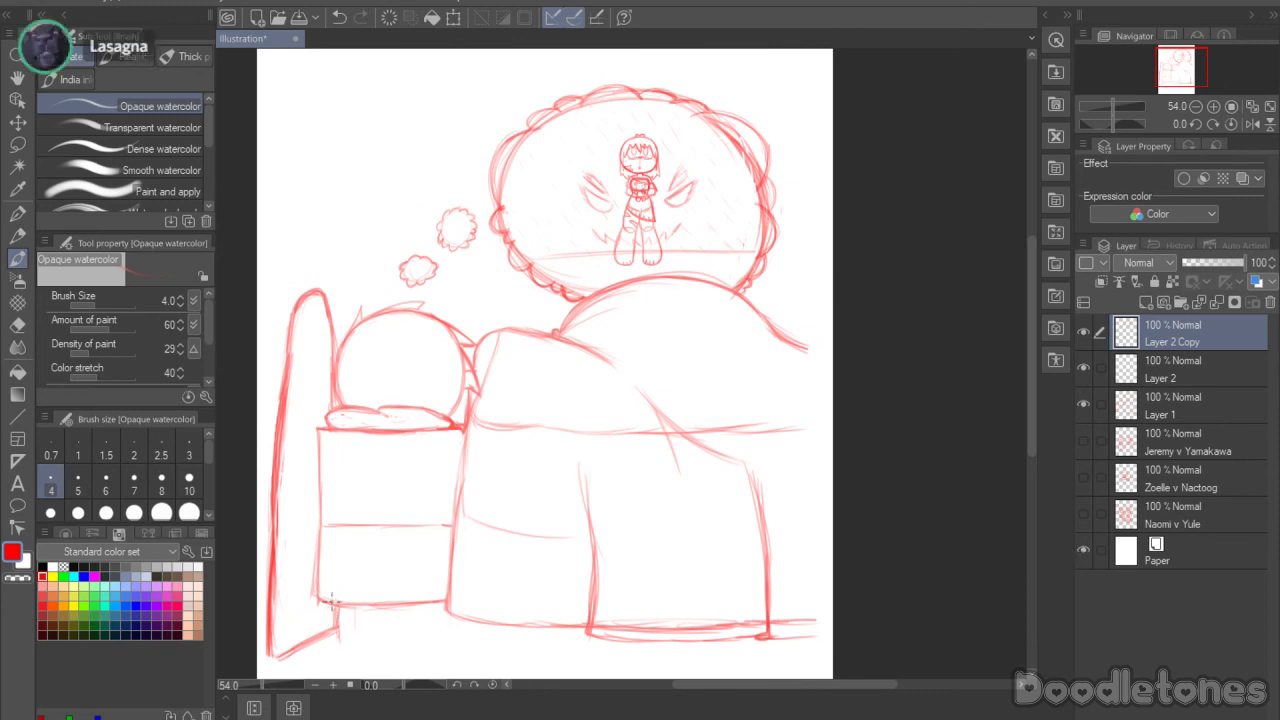
mouse_move(333, 604)
mouse_down()
mouse_move(330, 652)
mouse_move(357, 652)
mouse_move(329, 651)
mouse_move(352, 652)
mouse_up()
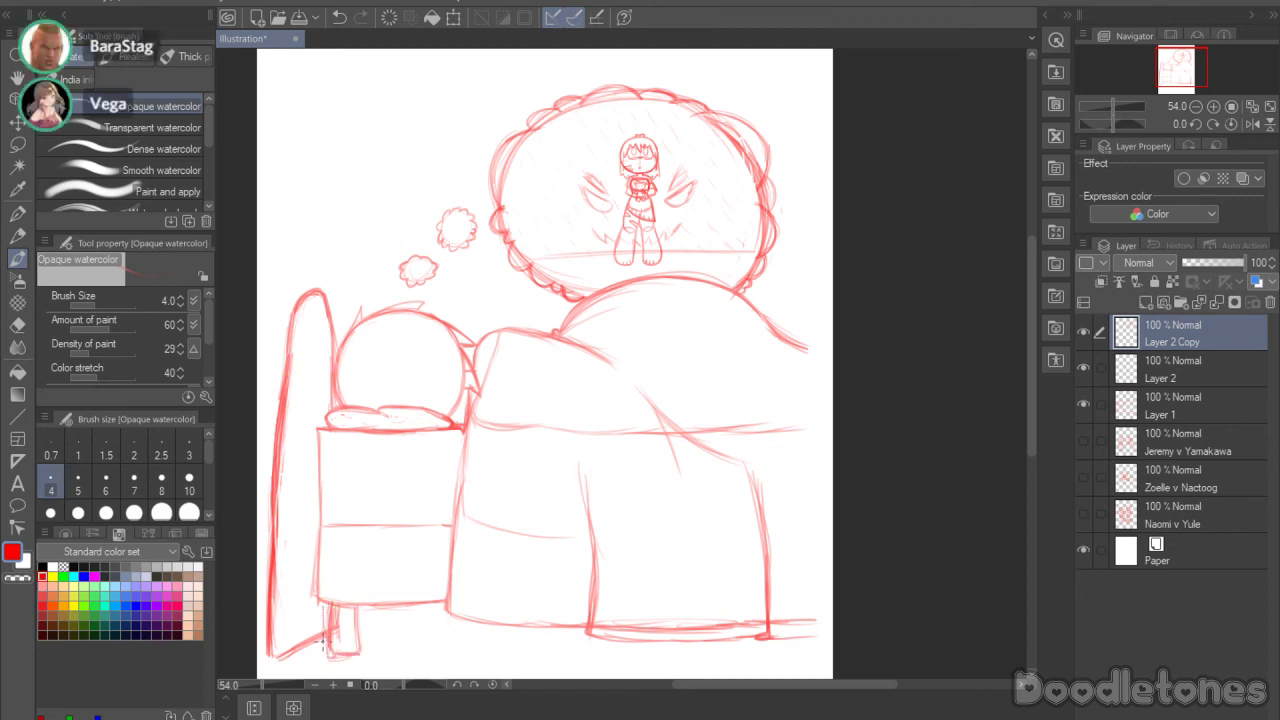
mouse_move(324, 602)
mouse_down()
mouse_move(326, 660)
mouse_move(312, 660)
mouse_up()
drag(322, 659, 354, 650)
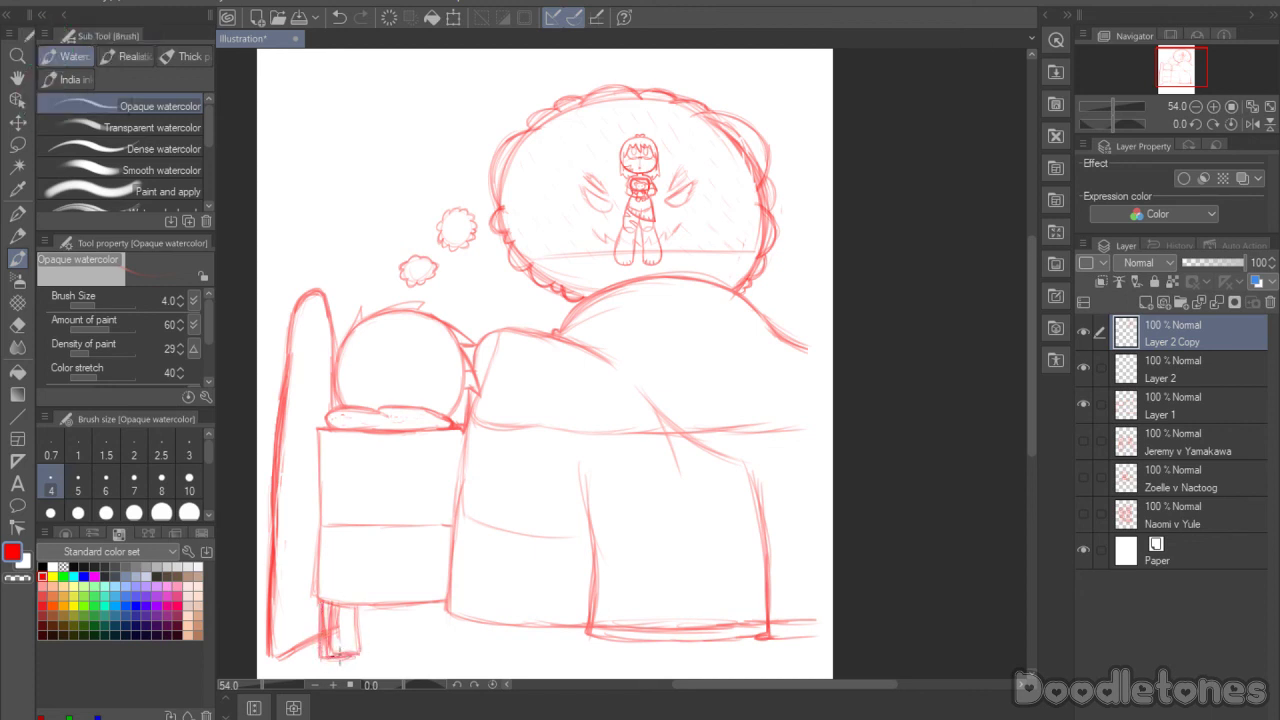
mouse_move(356, 606)
mouse_down()
mouse_move(358, 664)
mouse_move(359, 608)
mouse_move(391, 621)
mouse_move(399, 602)
mouse_up()
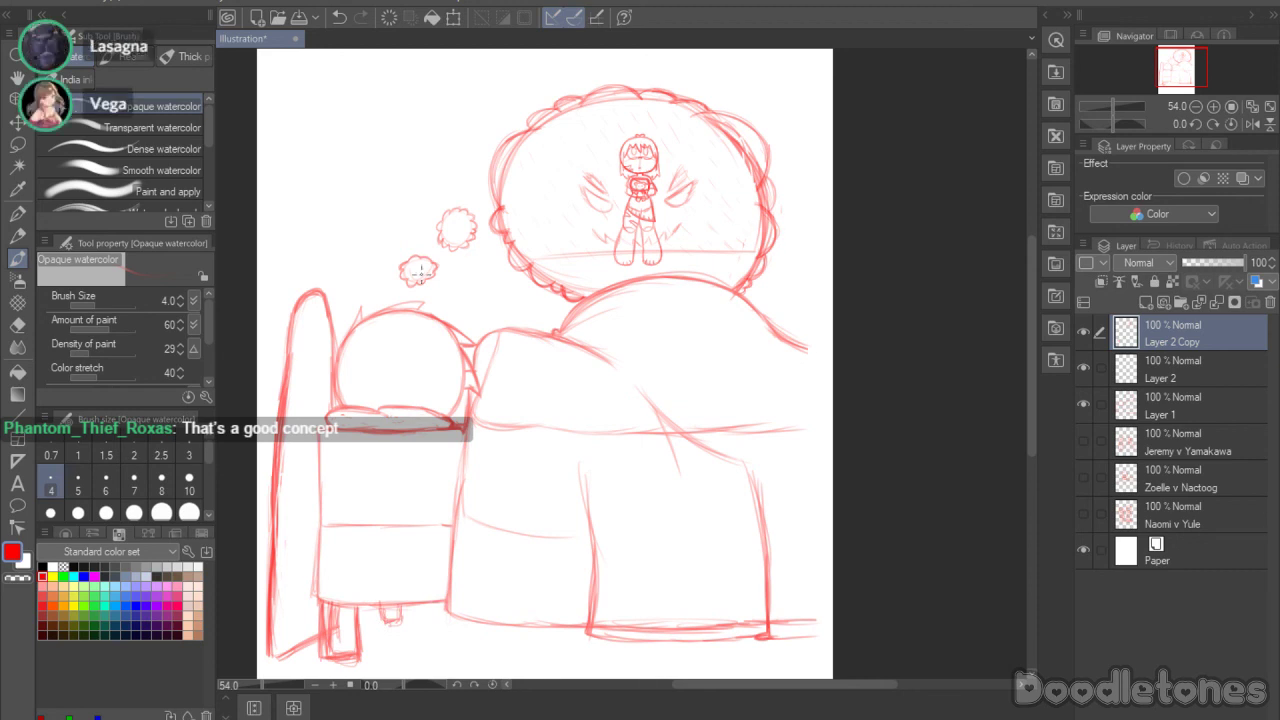
Step: Erase the stray overlapping lines inside the bed's front leg with the Hard eraser
scroll(661, 240, down, 1)
scroll(677, 318, up, 1)
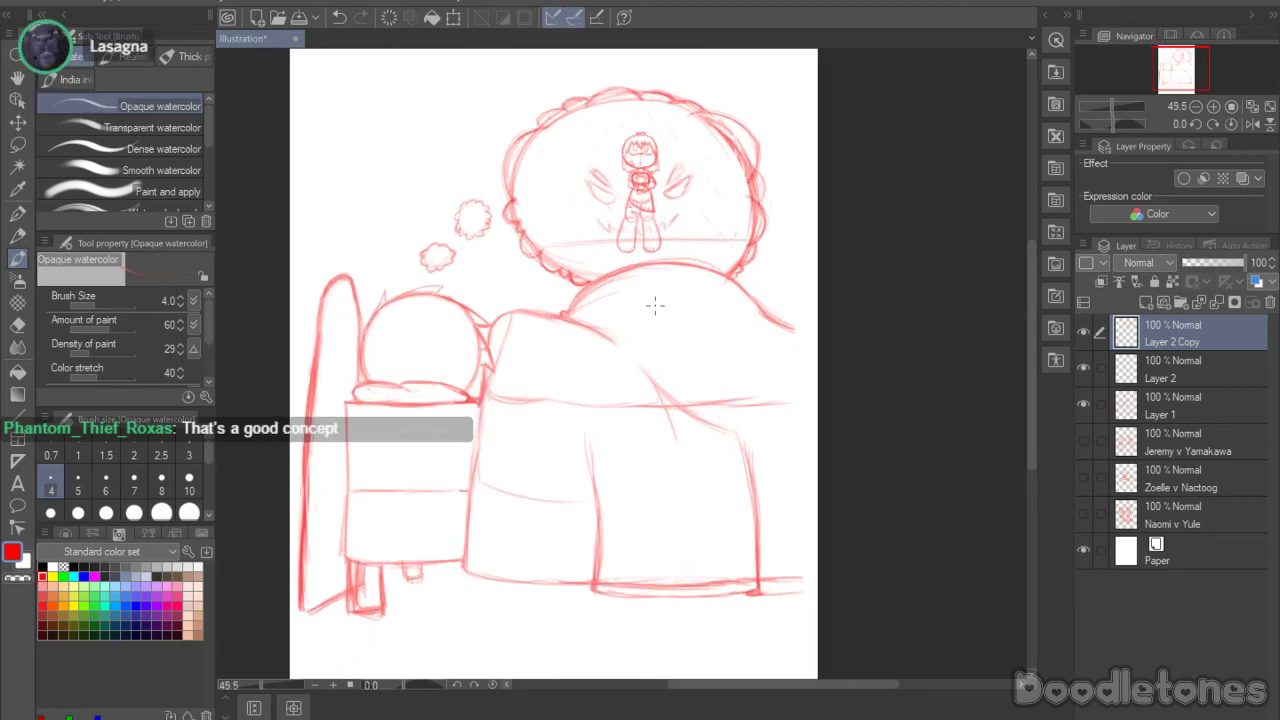
click(17, 324)
mouse_move(359, 595)
mouse_down()
mouse_move(362, 570)
mouse_move(364, 619)
mouse_up()
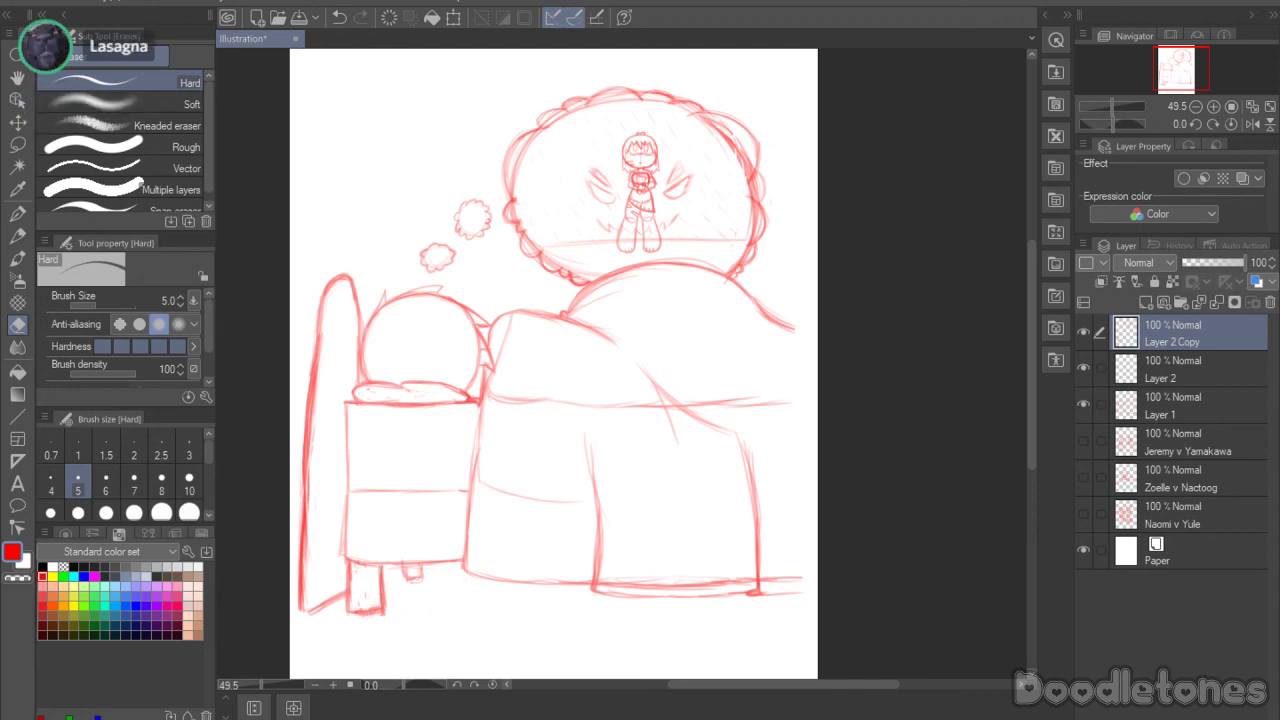
Step: Merge Layer 2 Copy and Layer 2 down into Layer 1 to combine the bed scene on one layer
scroll(715, 375, down, 1)
scroll(852, 462, down, 1)
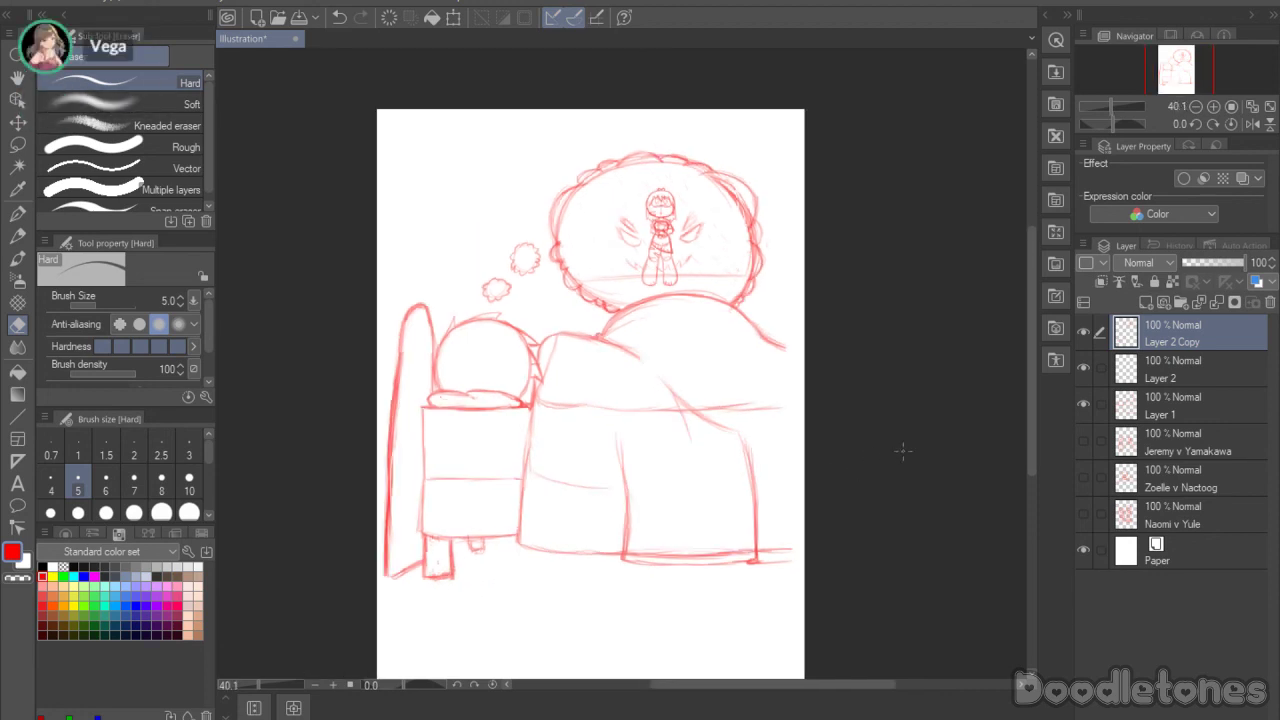
click(1209, 304)
click(1209, 304)
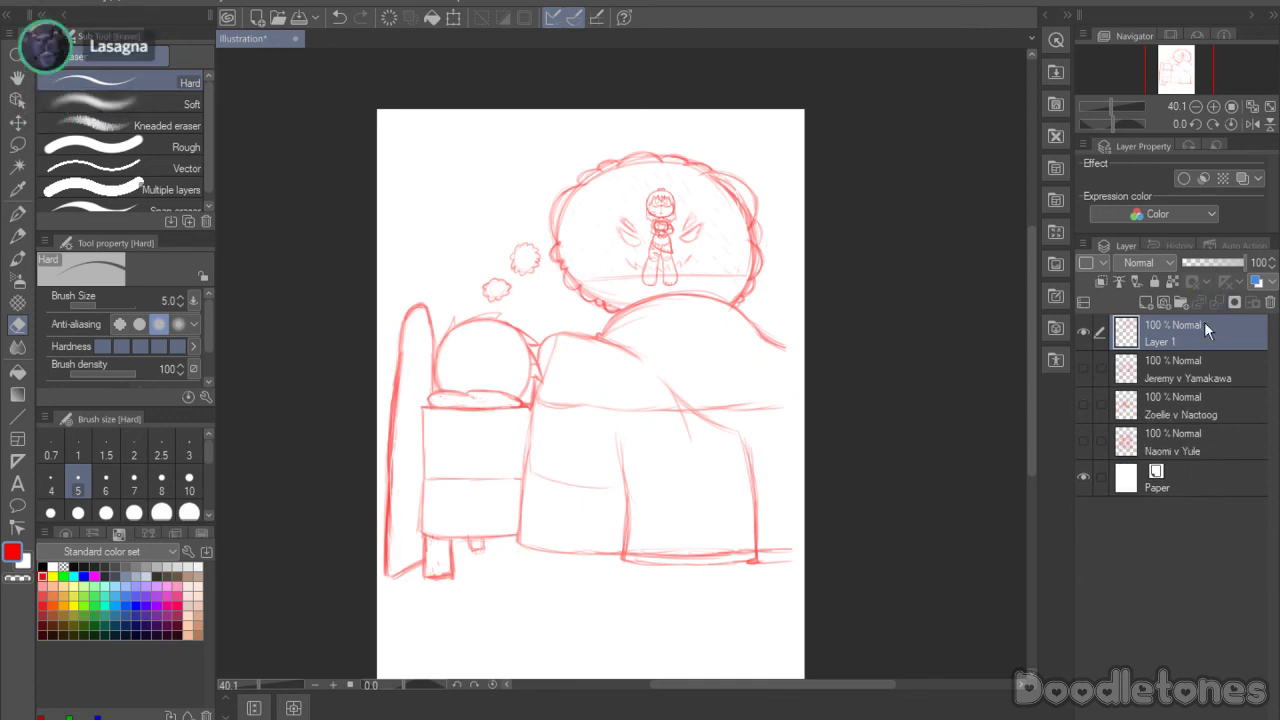
Step: Rename the merged bed scene layer as "brylee v Kinta"
text(b)
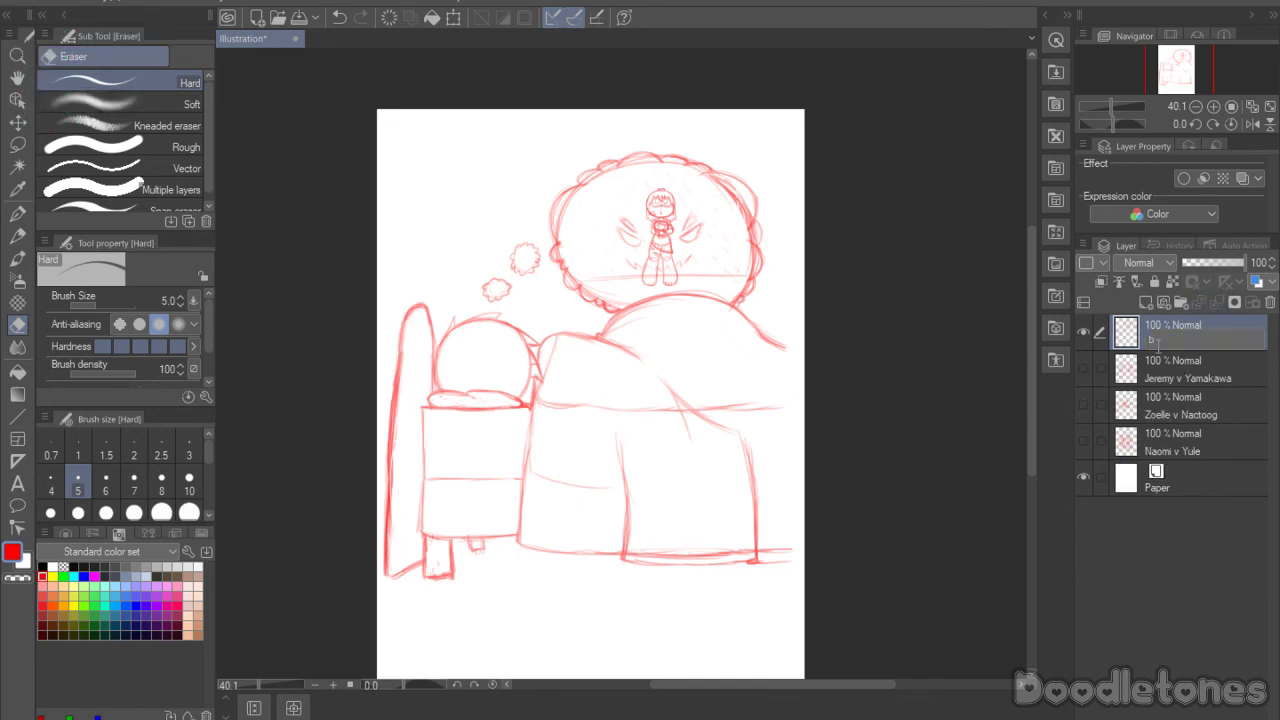
text(rilee v Kin)
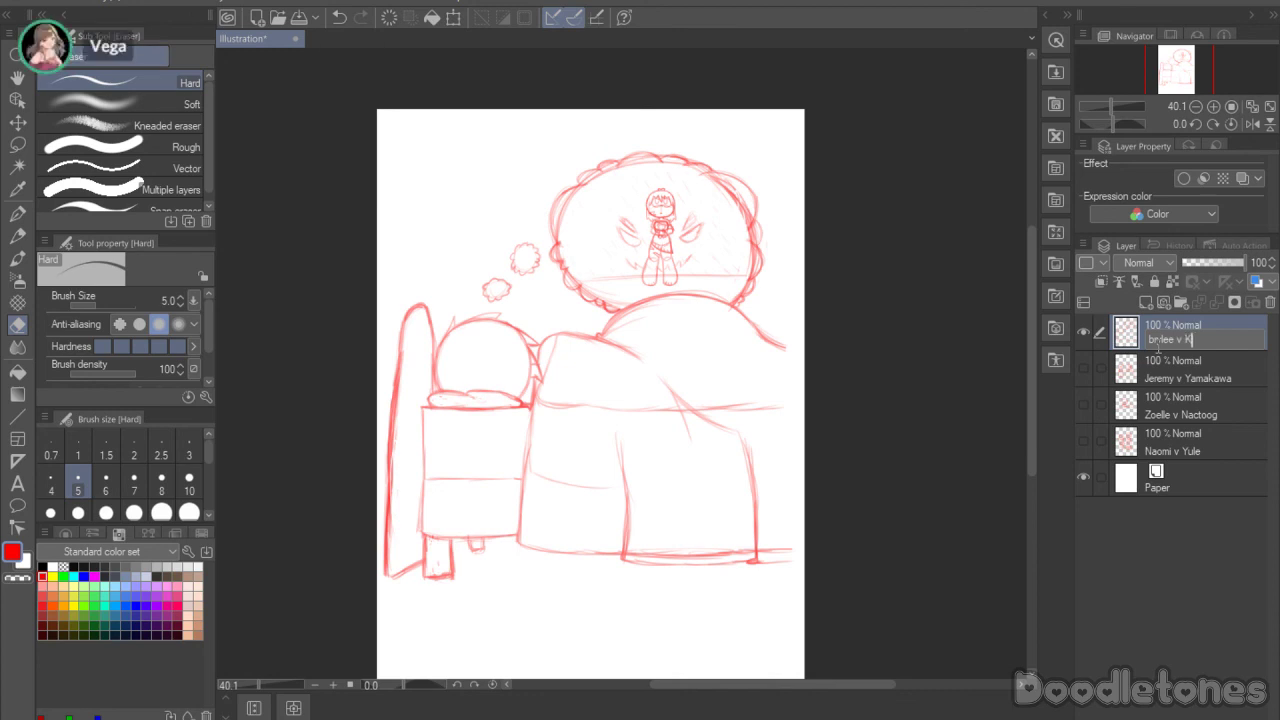
text(ta)
key(Return)
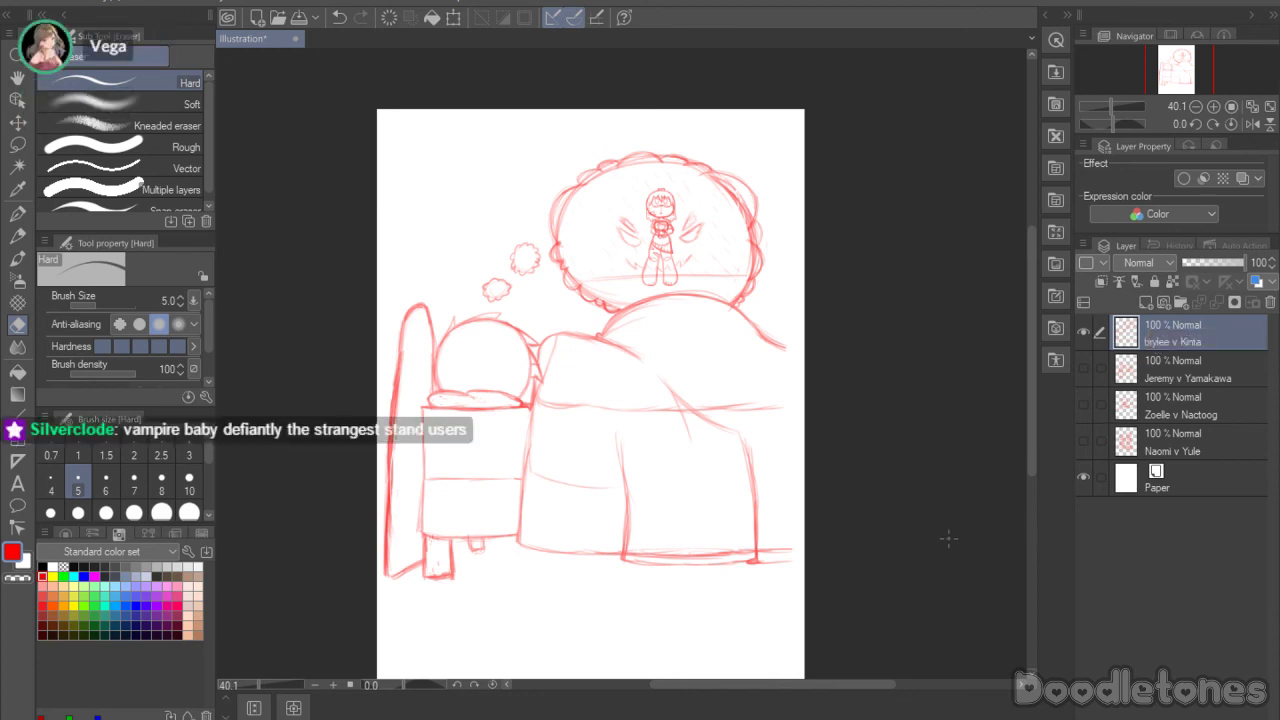